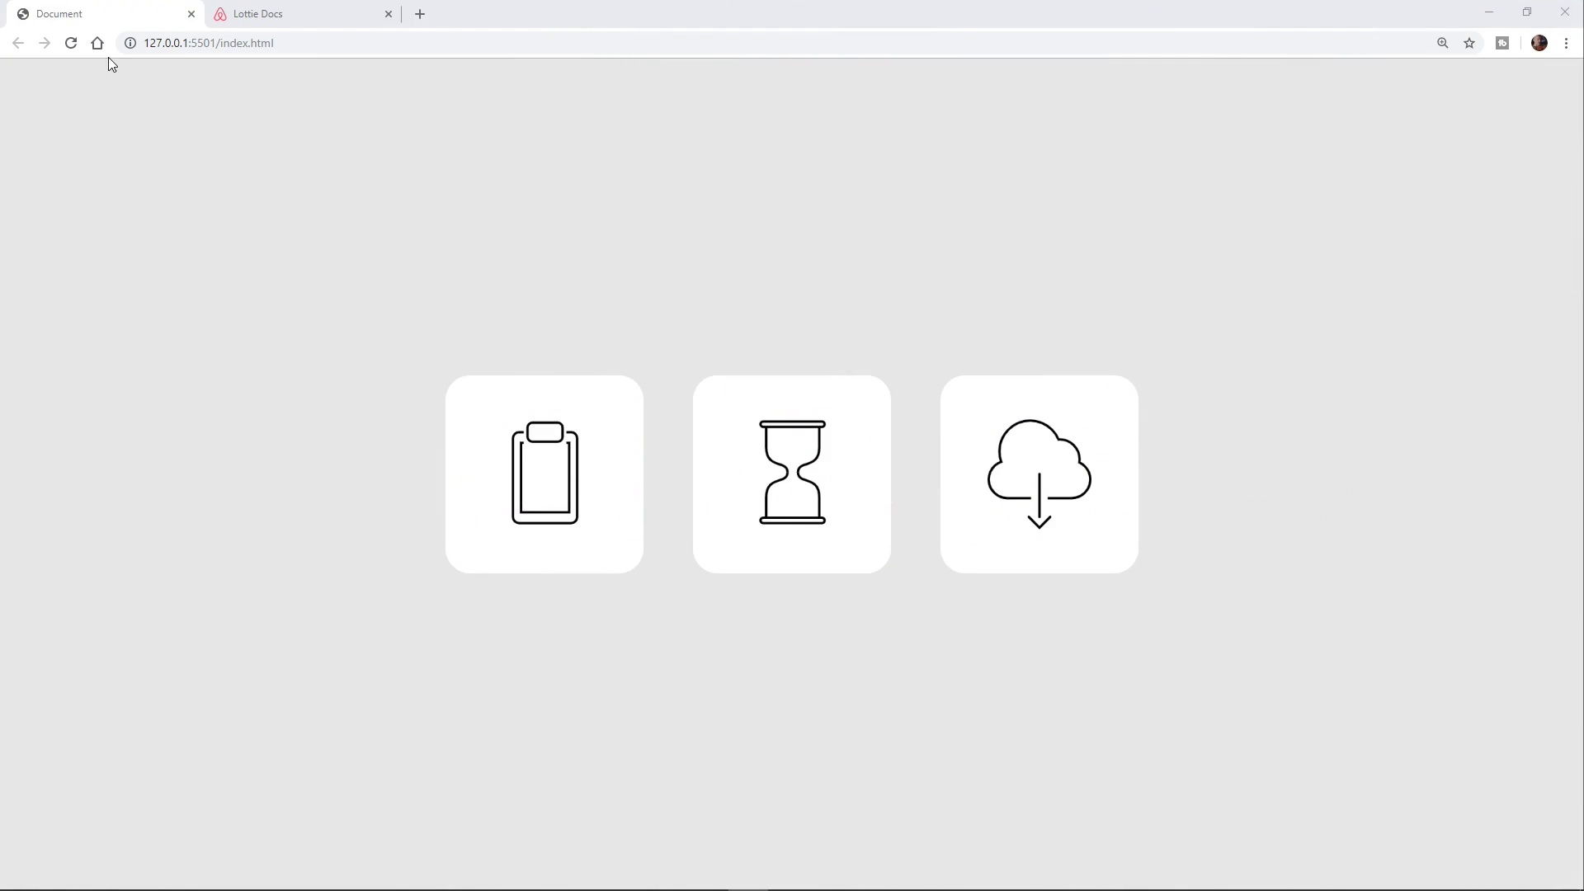
Examine the WrapPixel admin templates, the AdminWrap and AdminPro dashboard demos, and the Black Friday sale page.
click(72, 45)
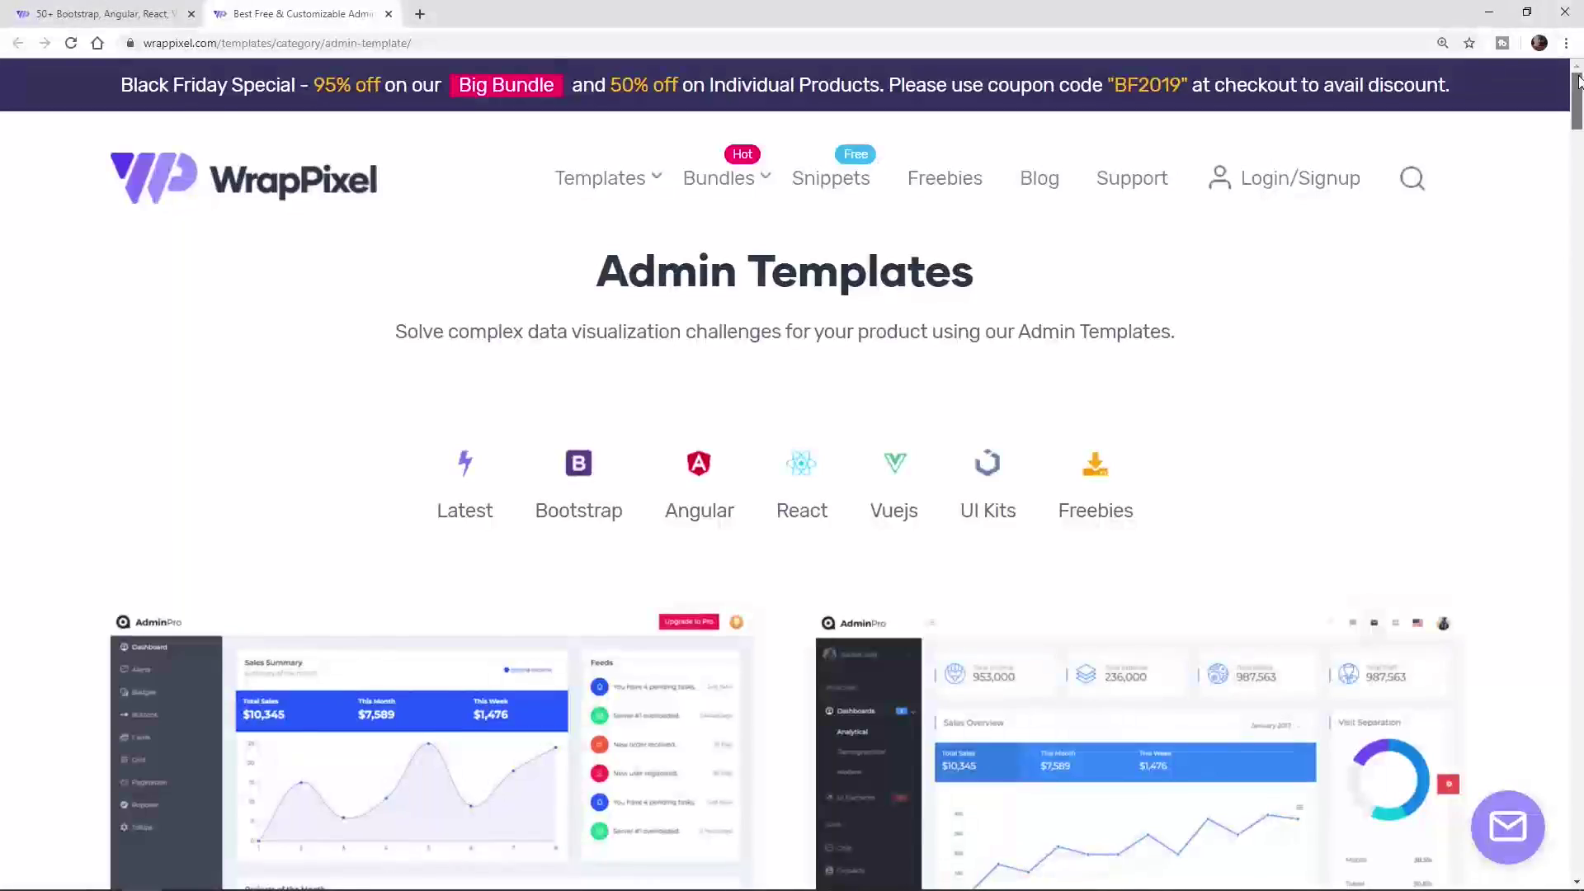
drag(1578, 77, 1570, 351)
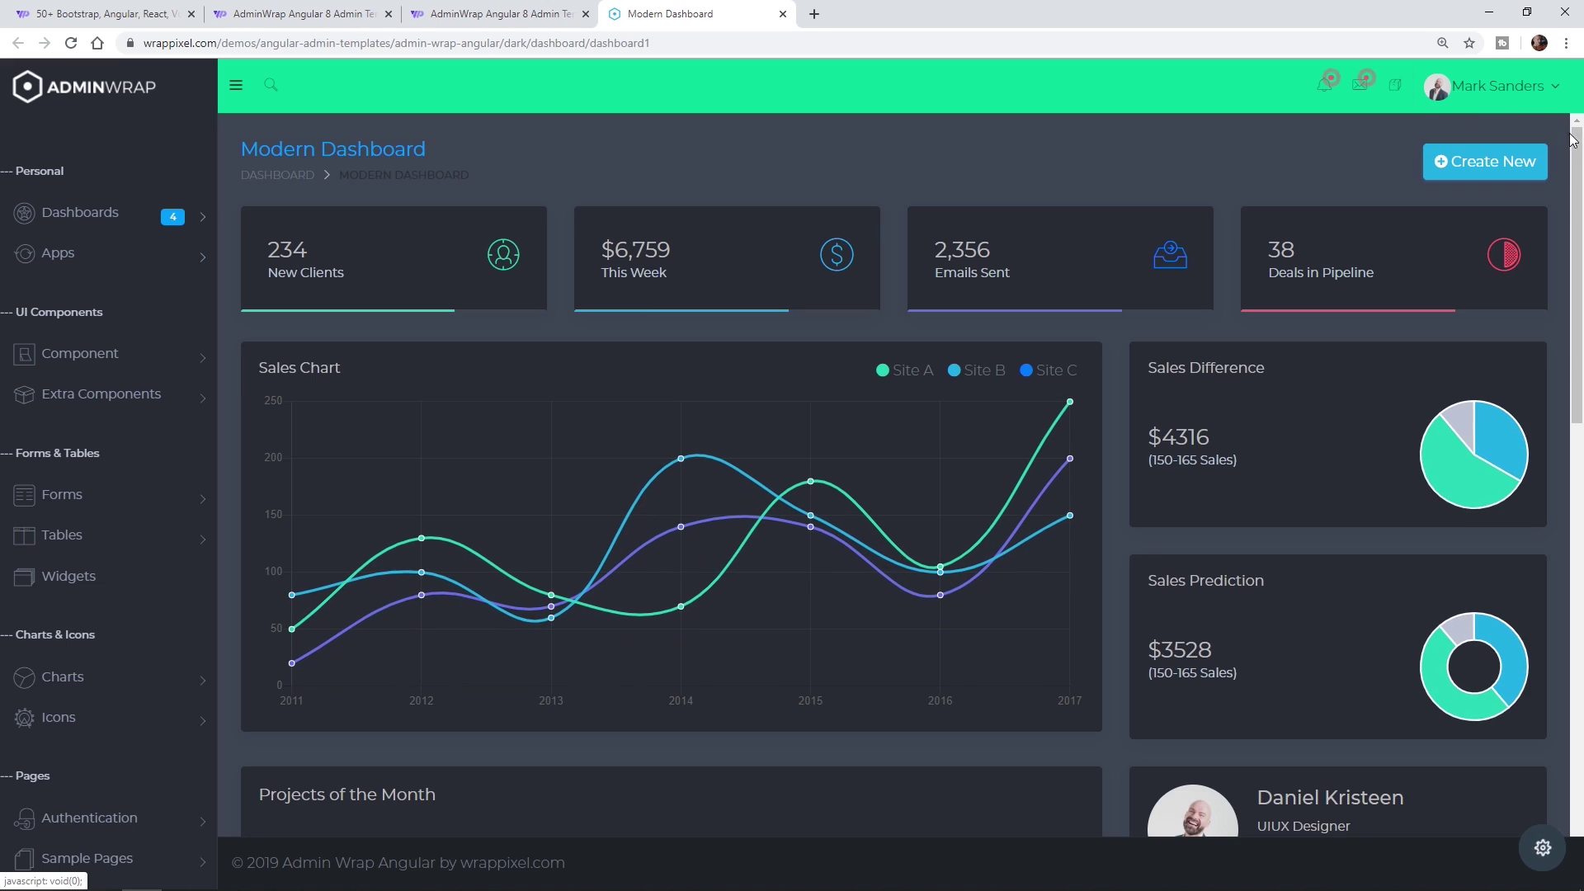
drag(1573, 140, 1573, 217)
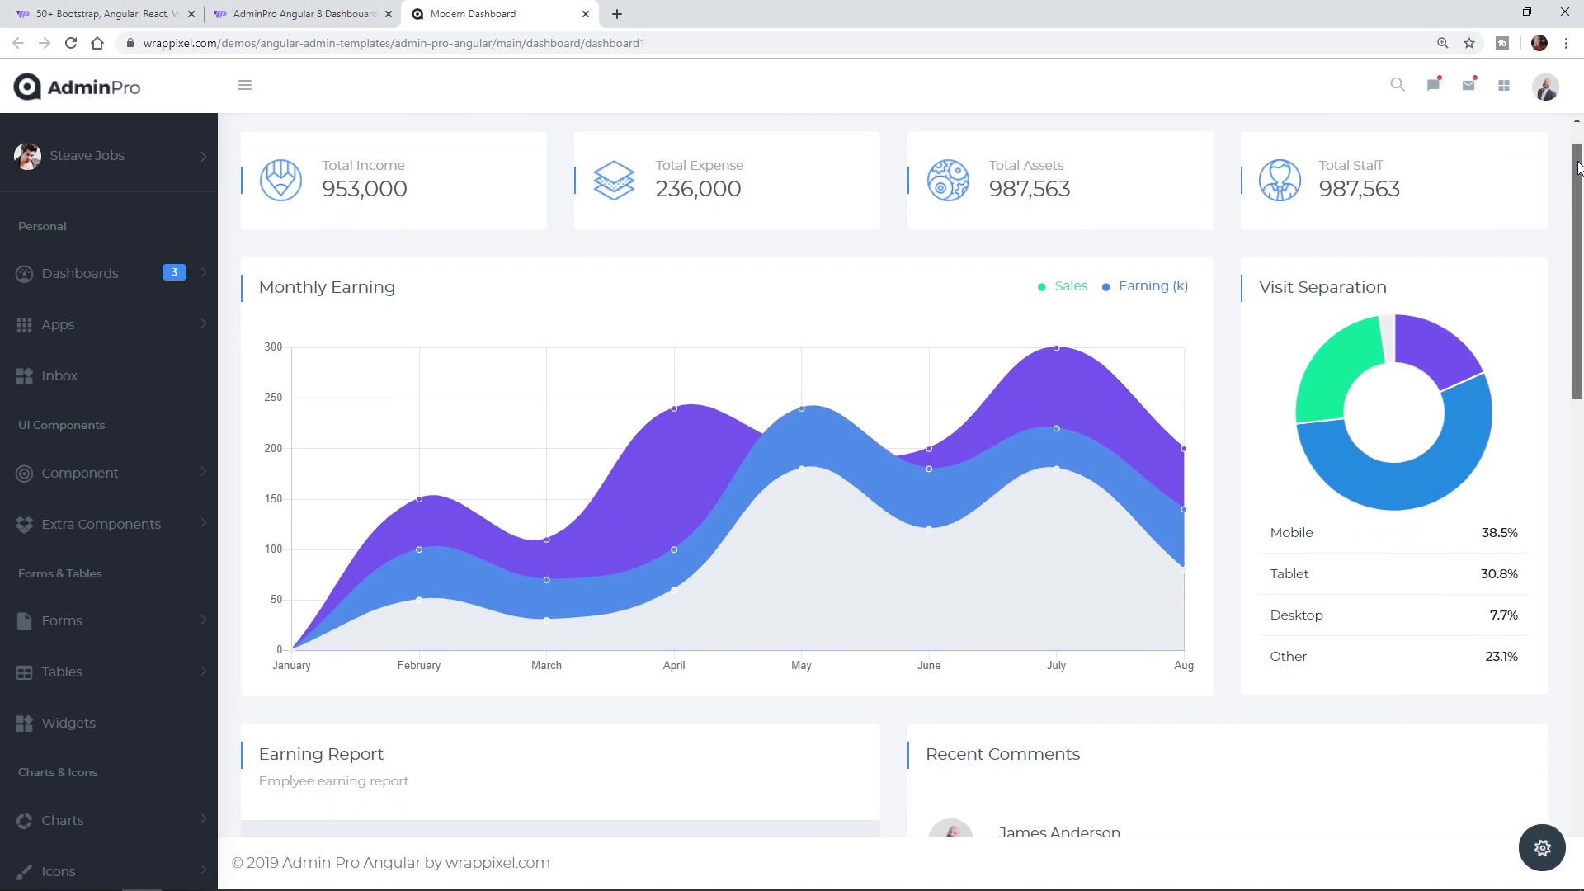
scroll(1267, 265, down, 3)
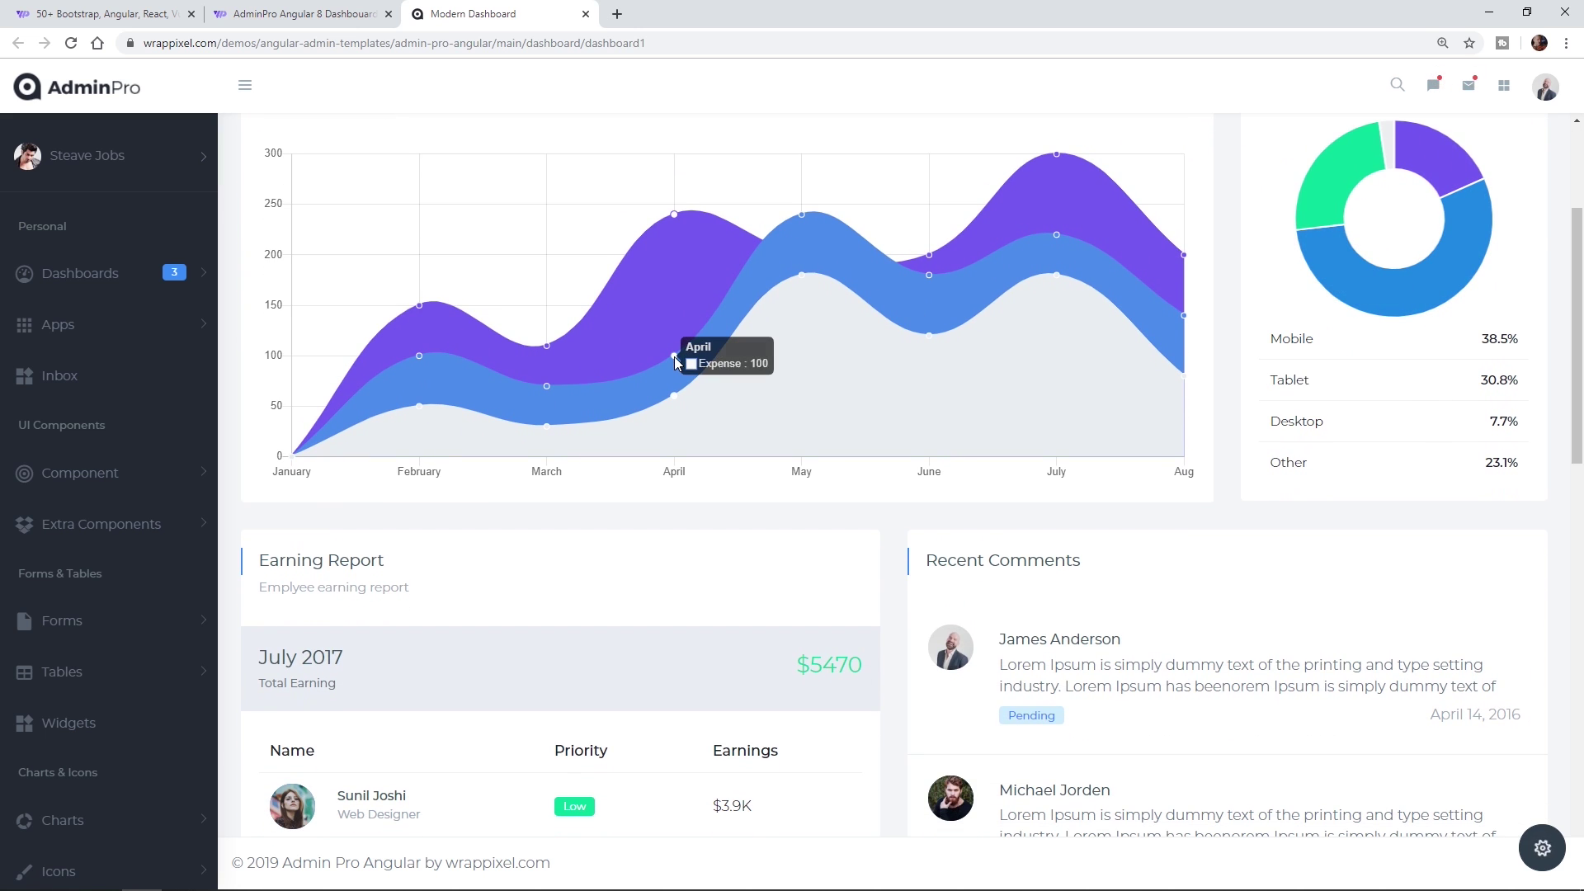
mouse_move(675, 399)
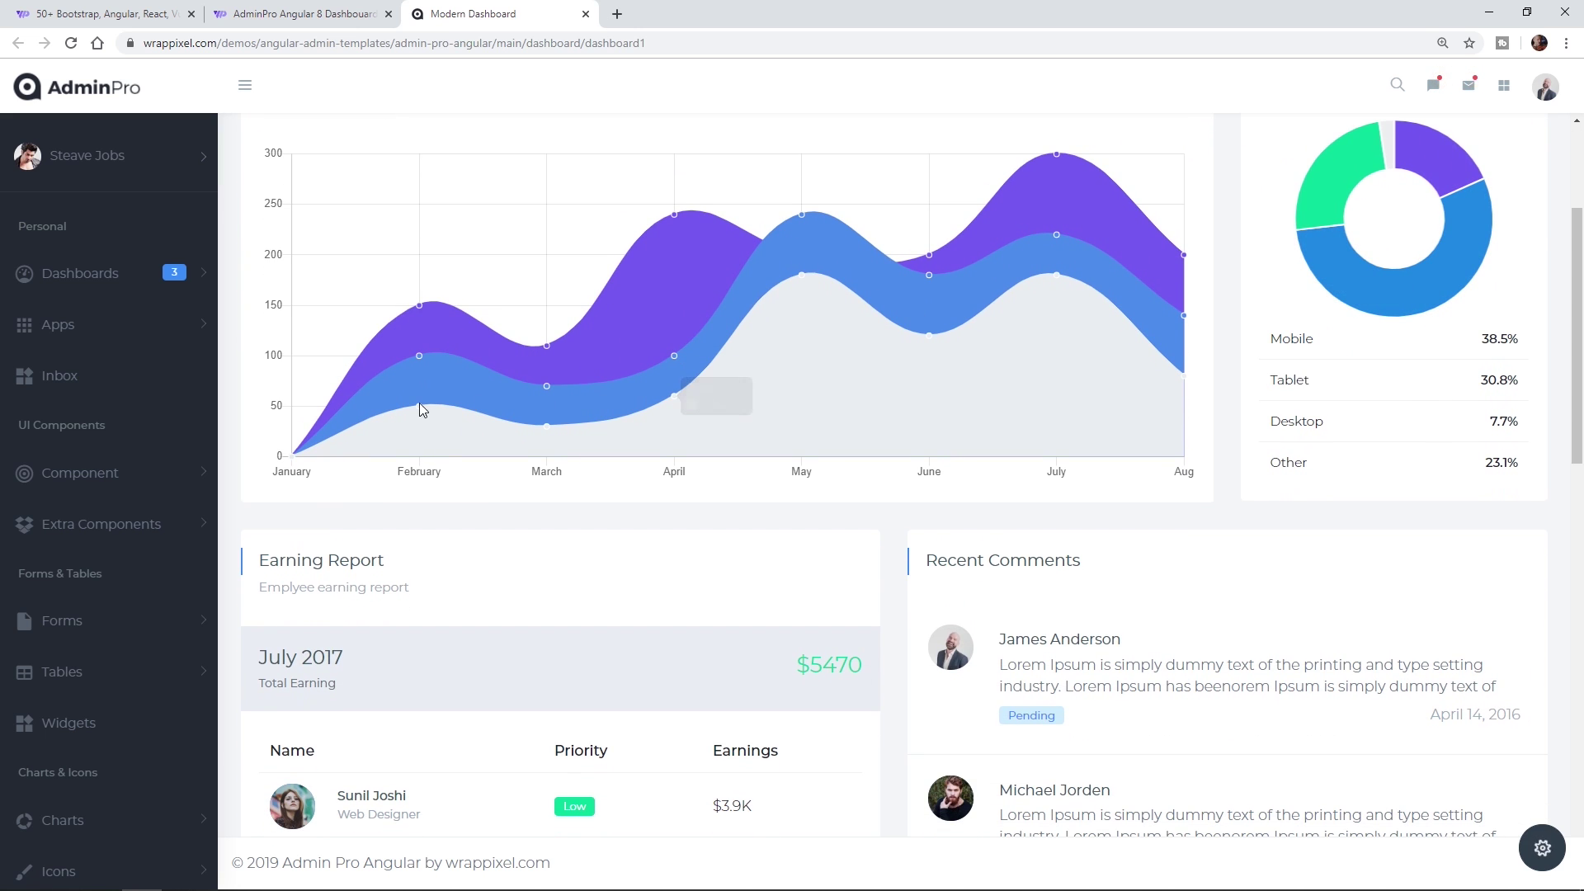
click(68, 280)
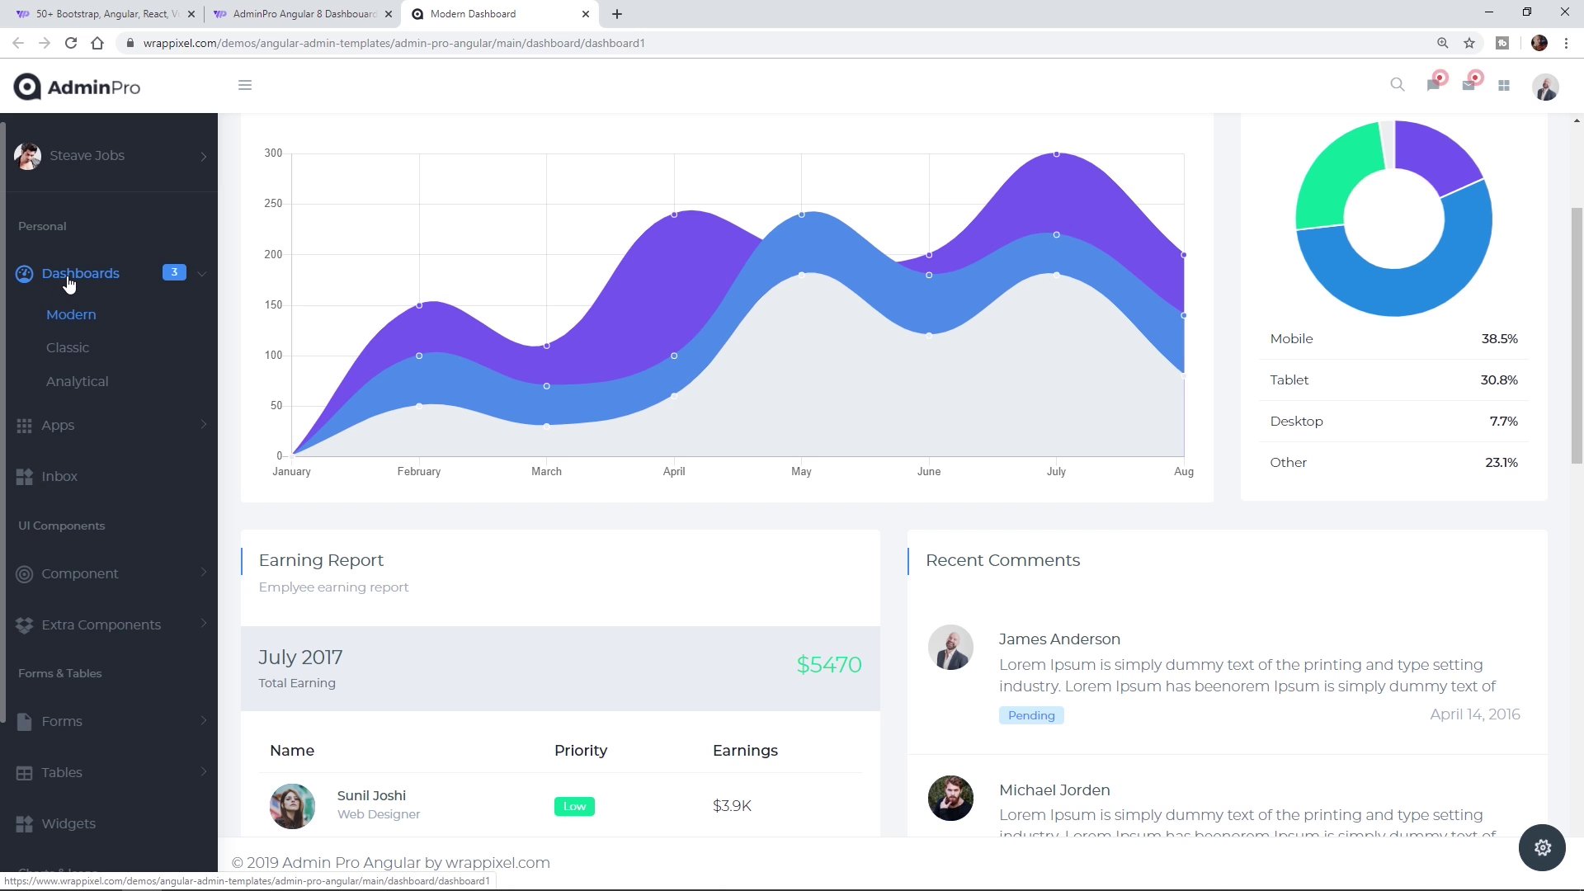
click(66, 351)
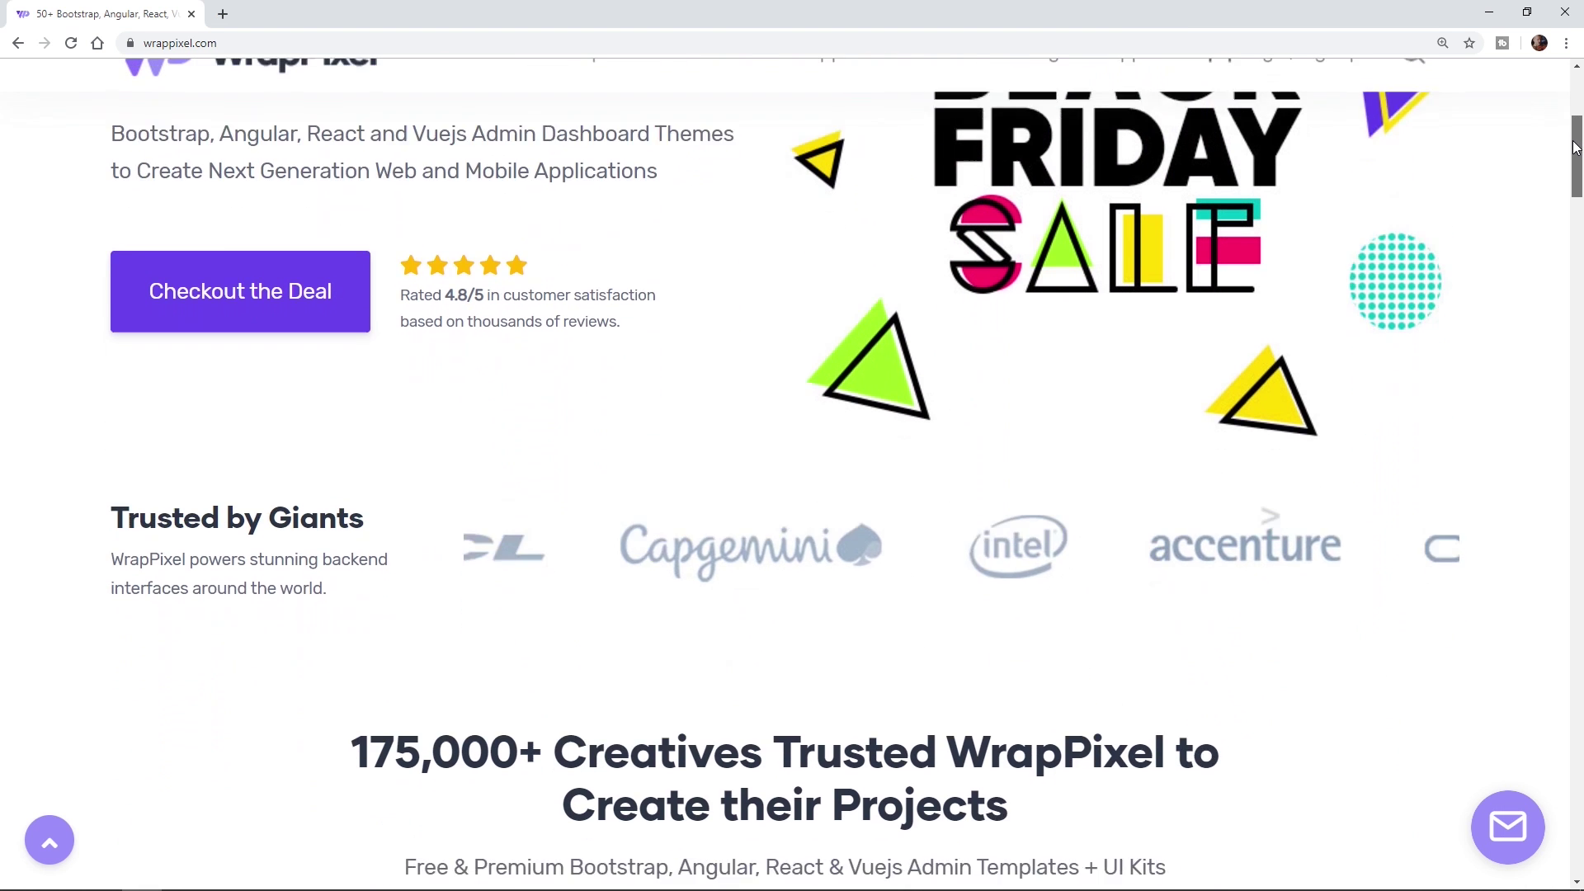
scroll(1575, 147, down, 1)
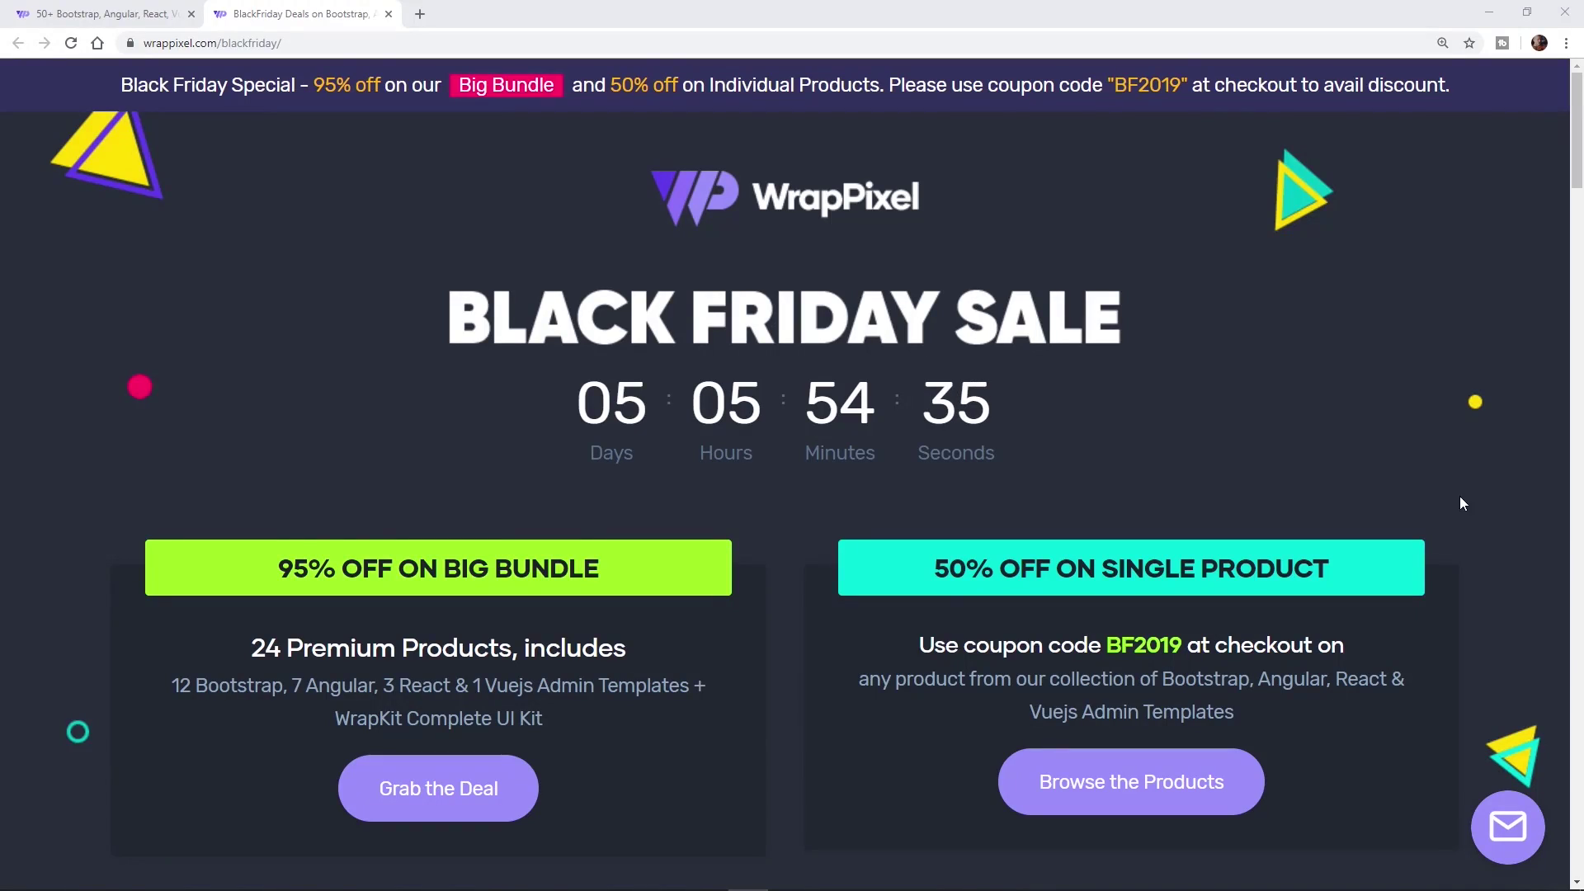
drag(1578, 101, 1572, 143)
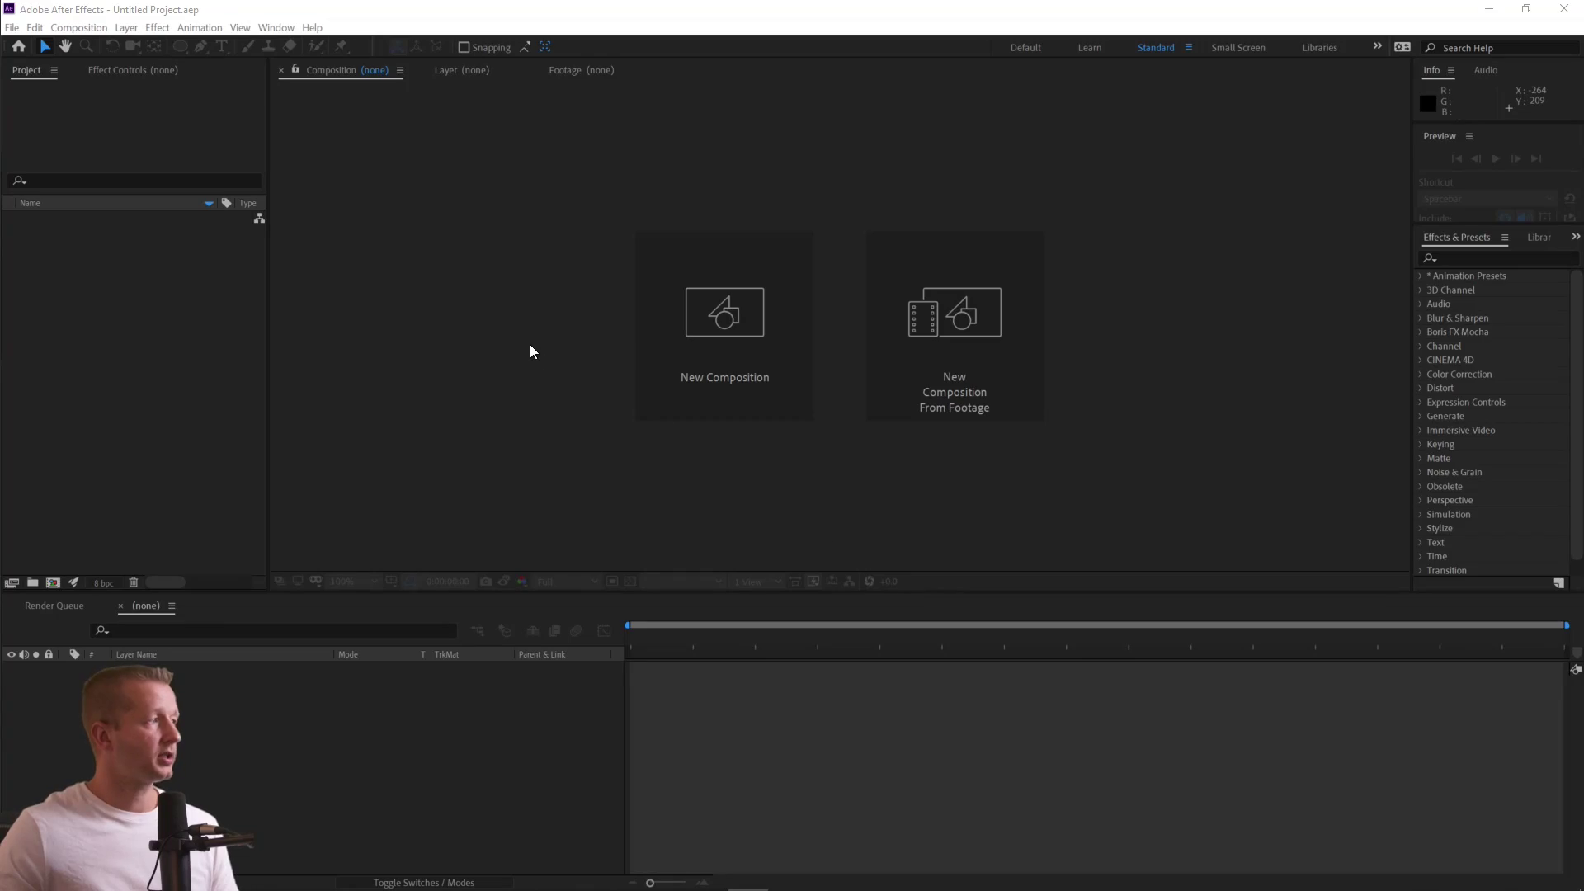
Create a new 500 × 500 px composition at 60 fps with a one-second duration and a white background.
click(712, 356)
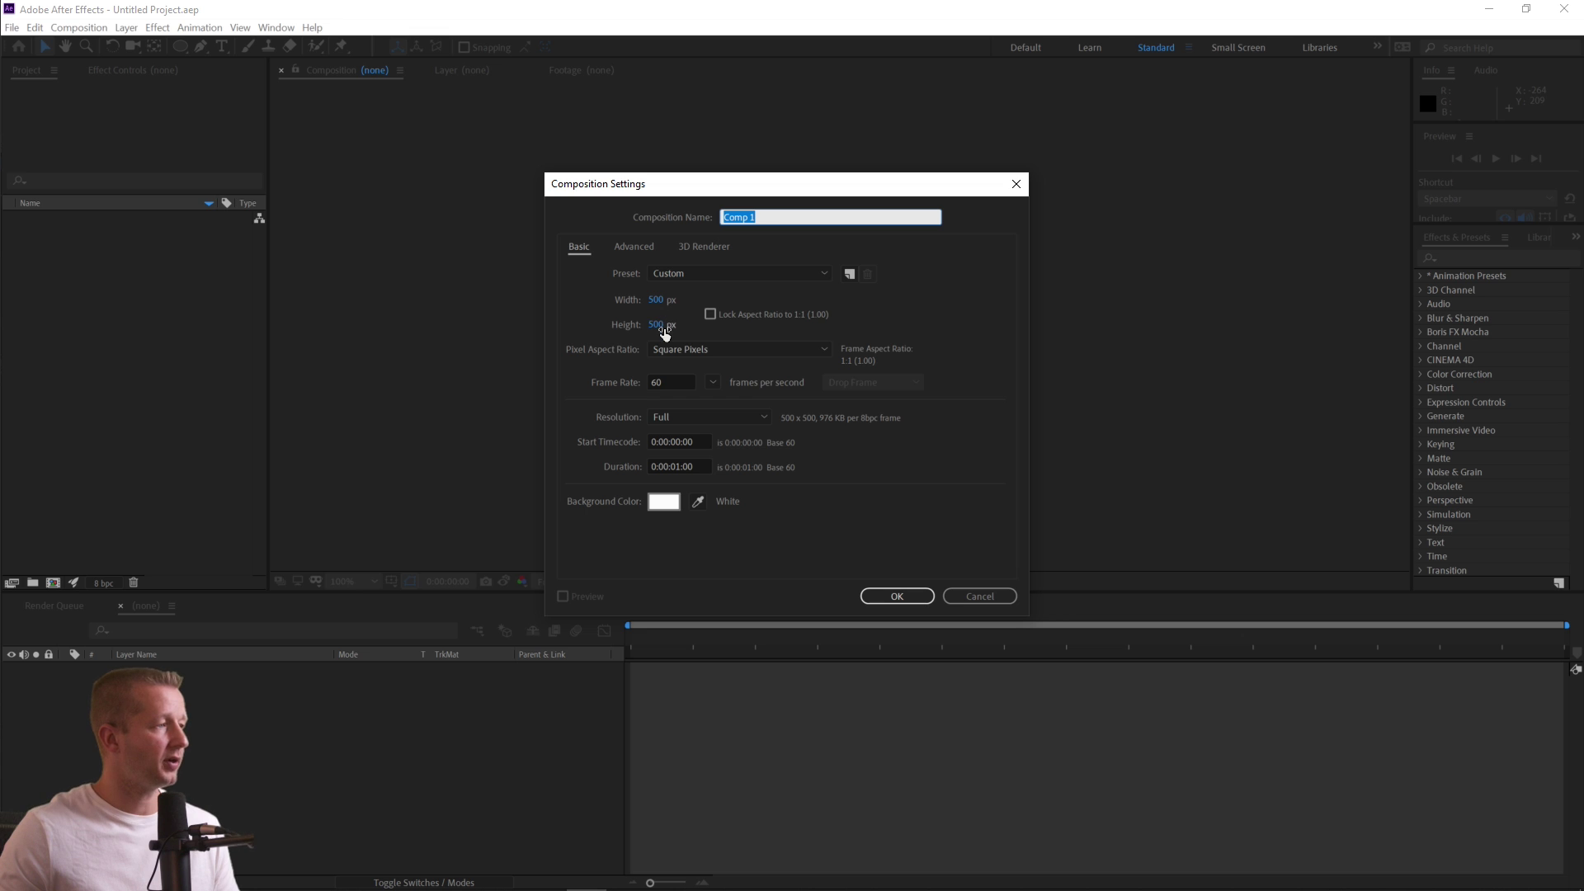
click(662, 380)
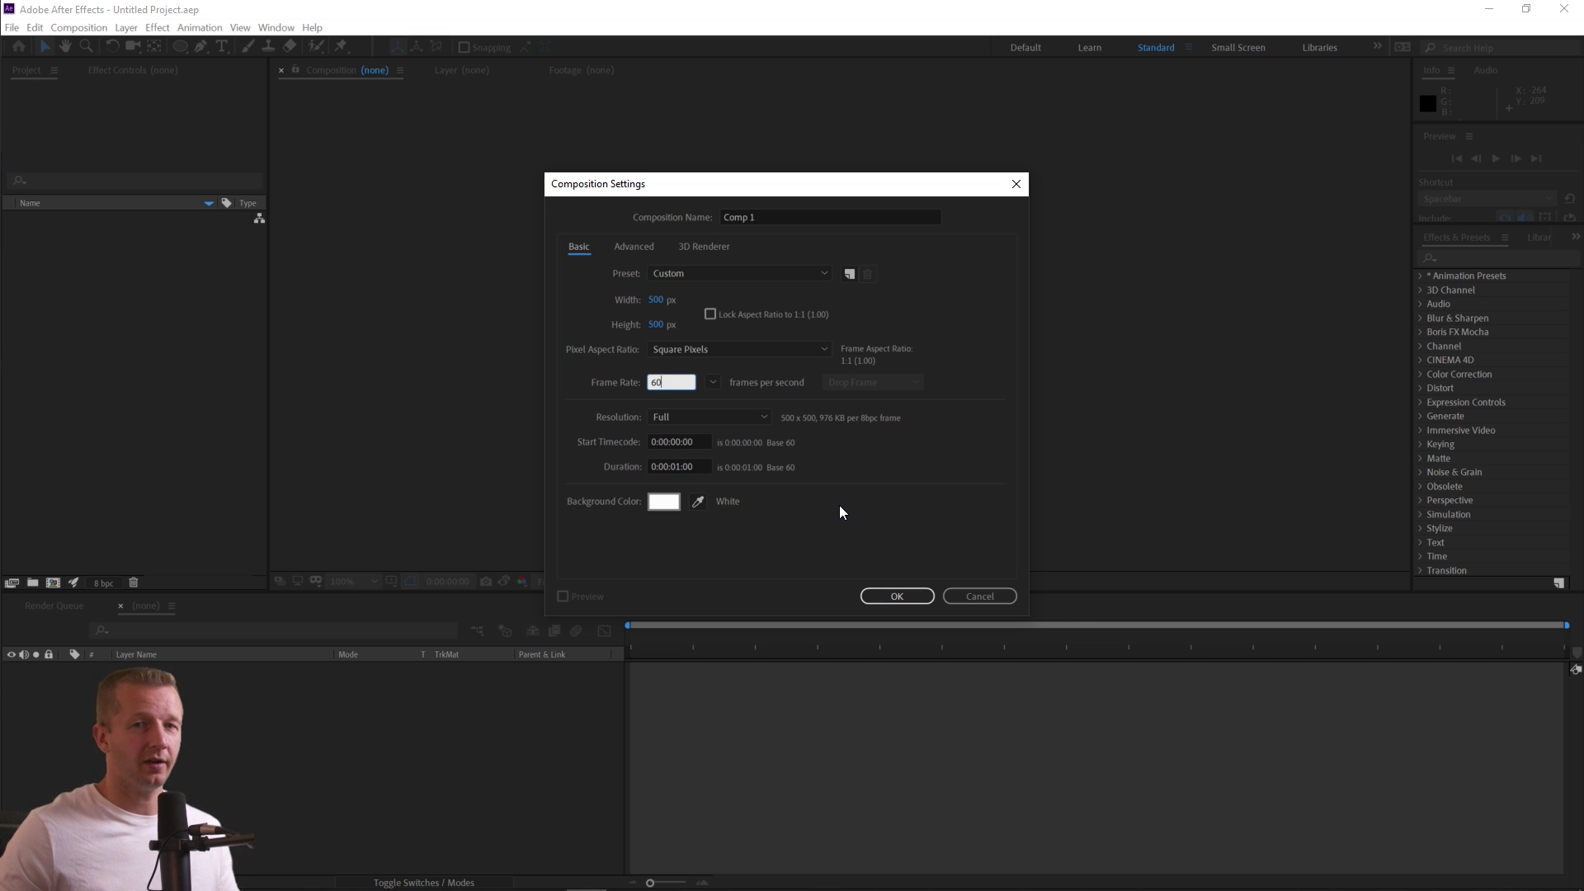
click(898, 597)
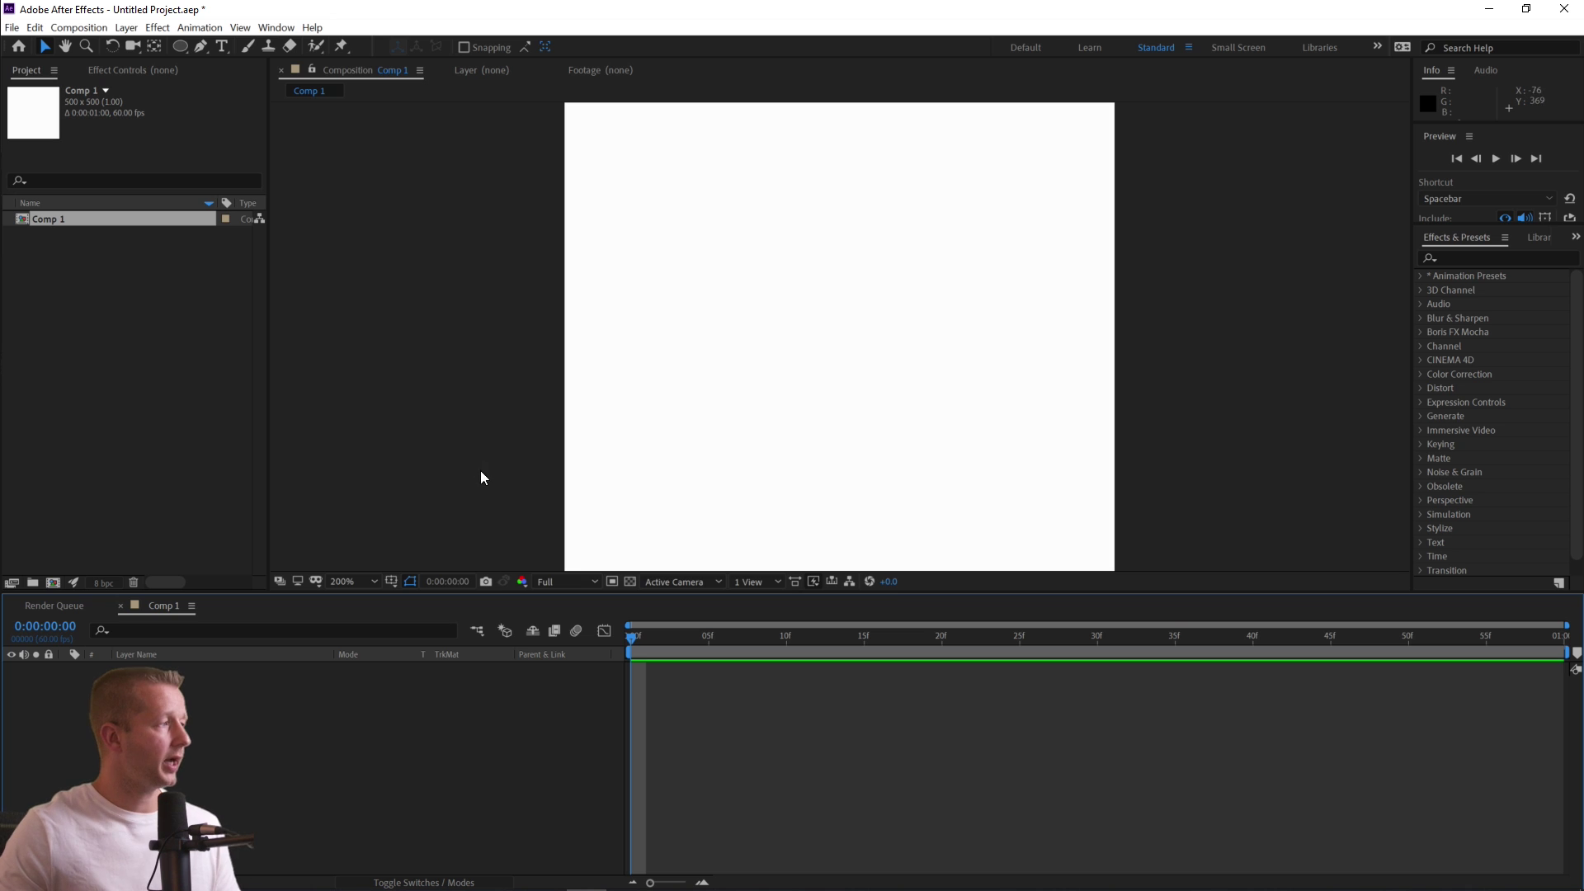
Import the clipboard Illustrator file into the project as Composition - Retain Layer Sizes.
click(85, 328)
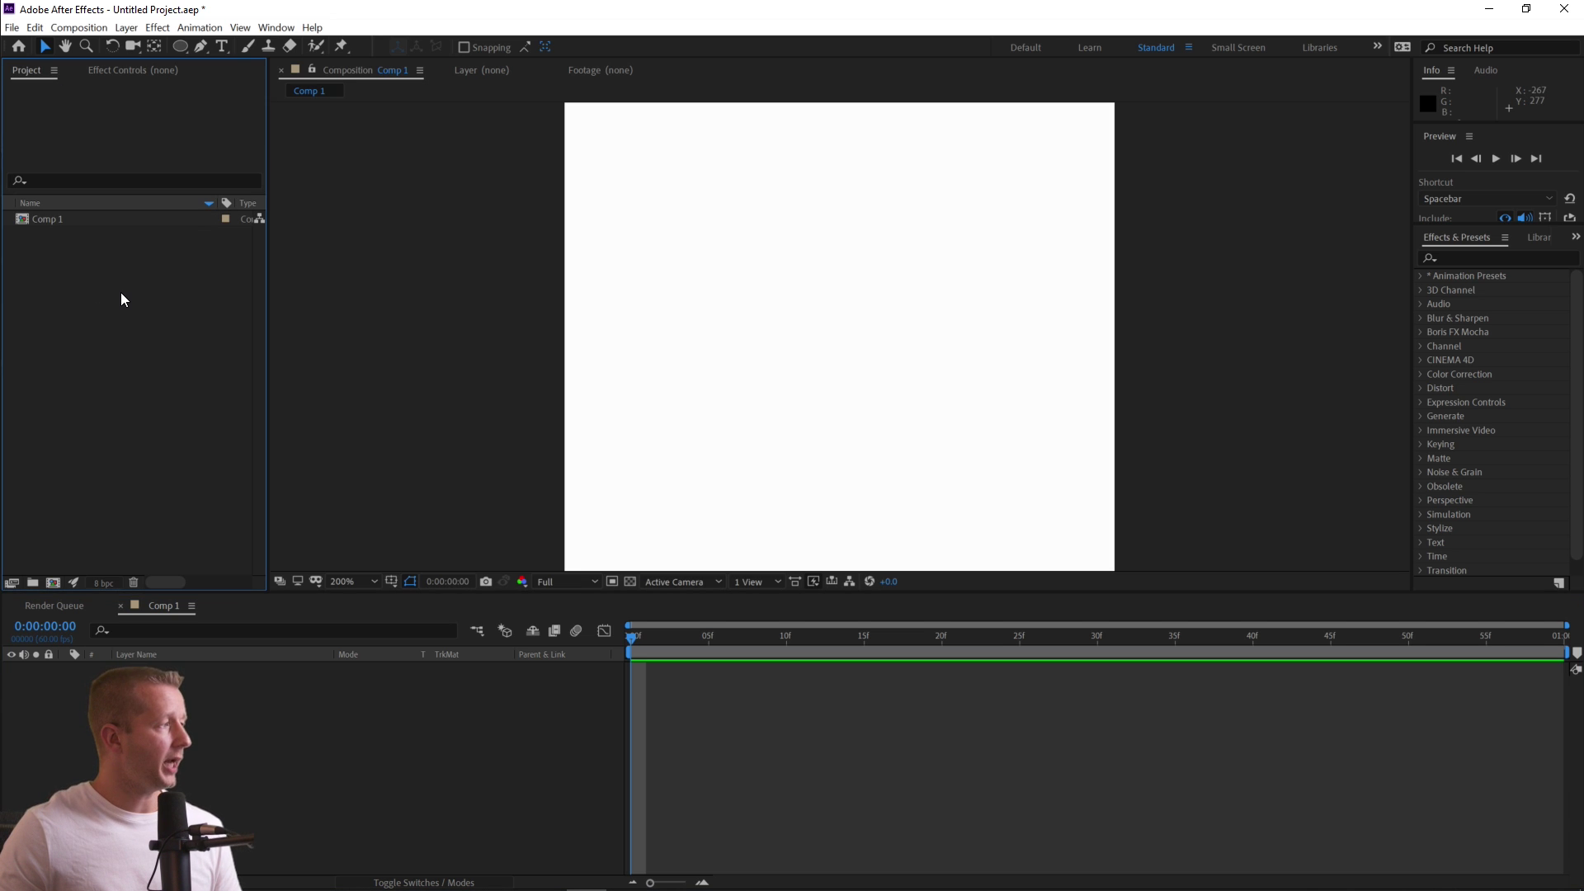
double_click(142, 296)
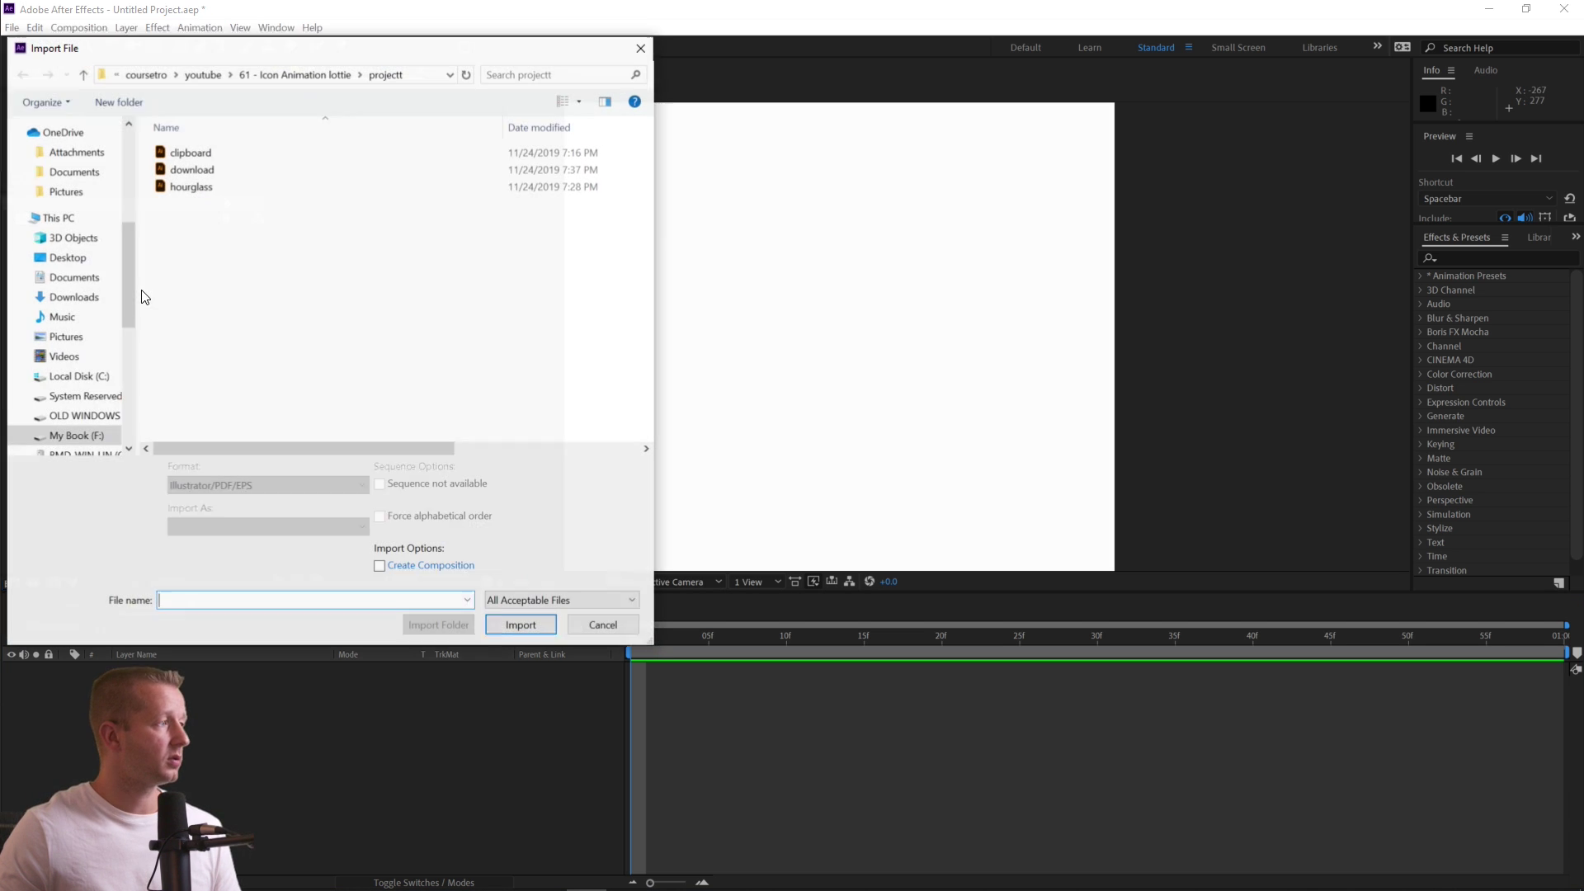
drag(311, 50, 689, 171)
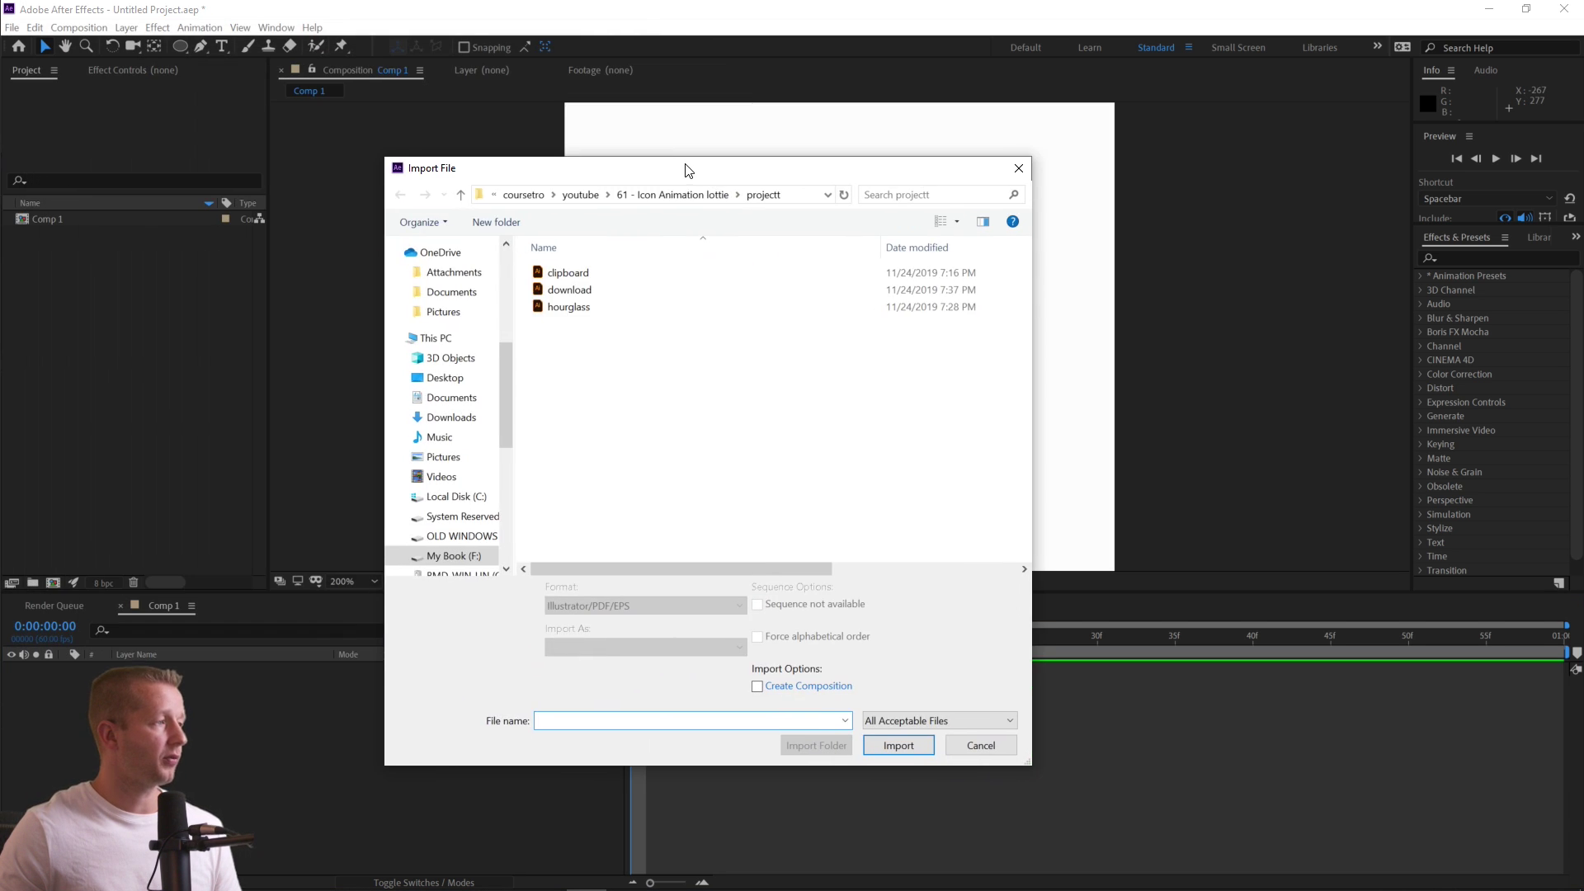
click(568, 274)
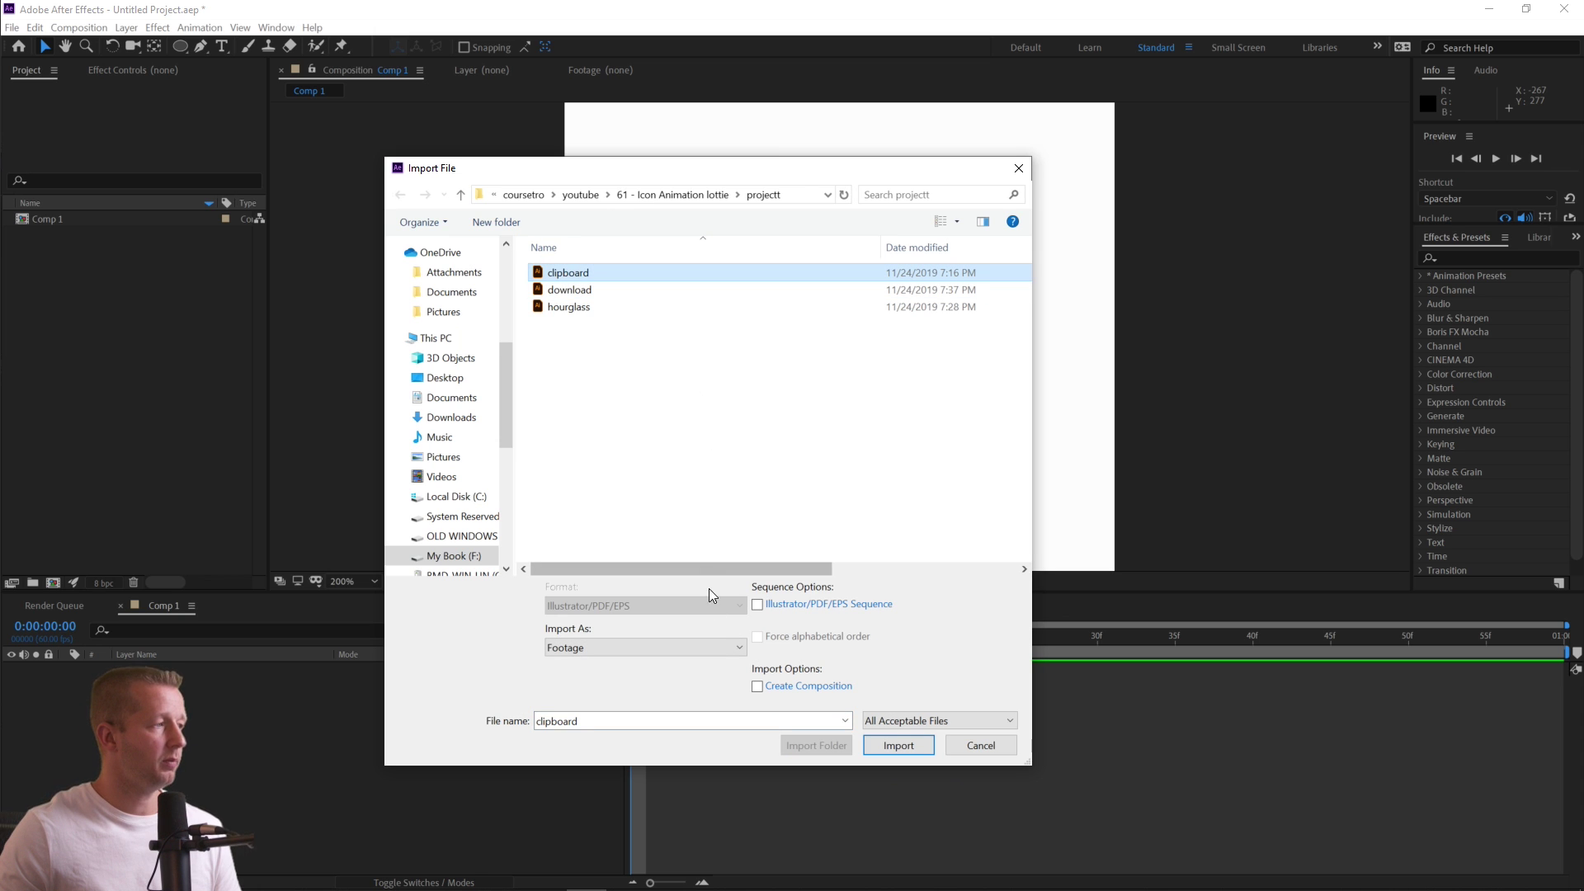
click(630, 651)
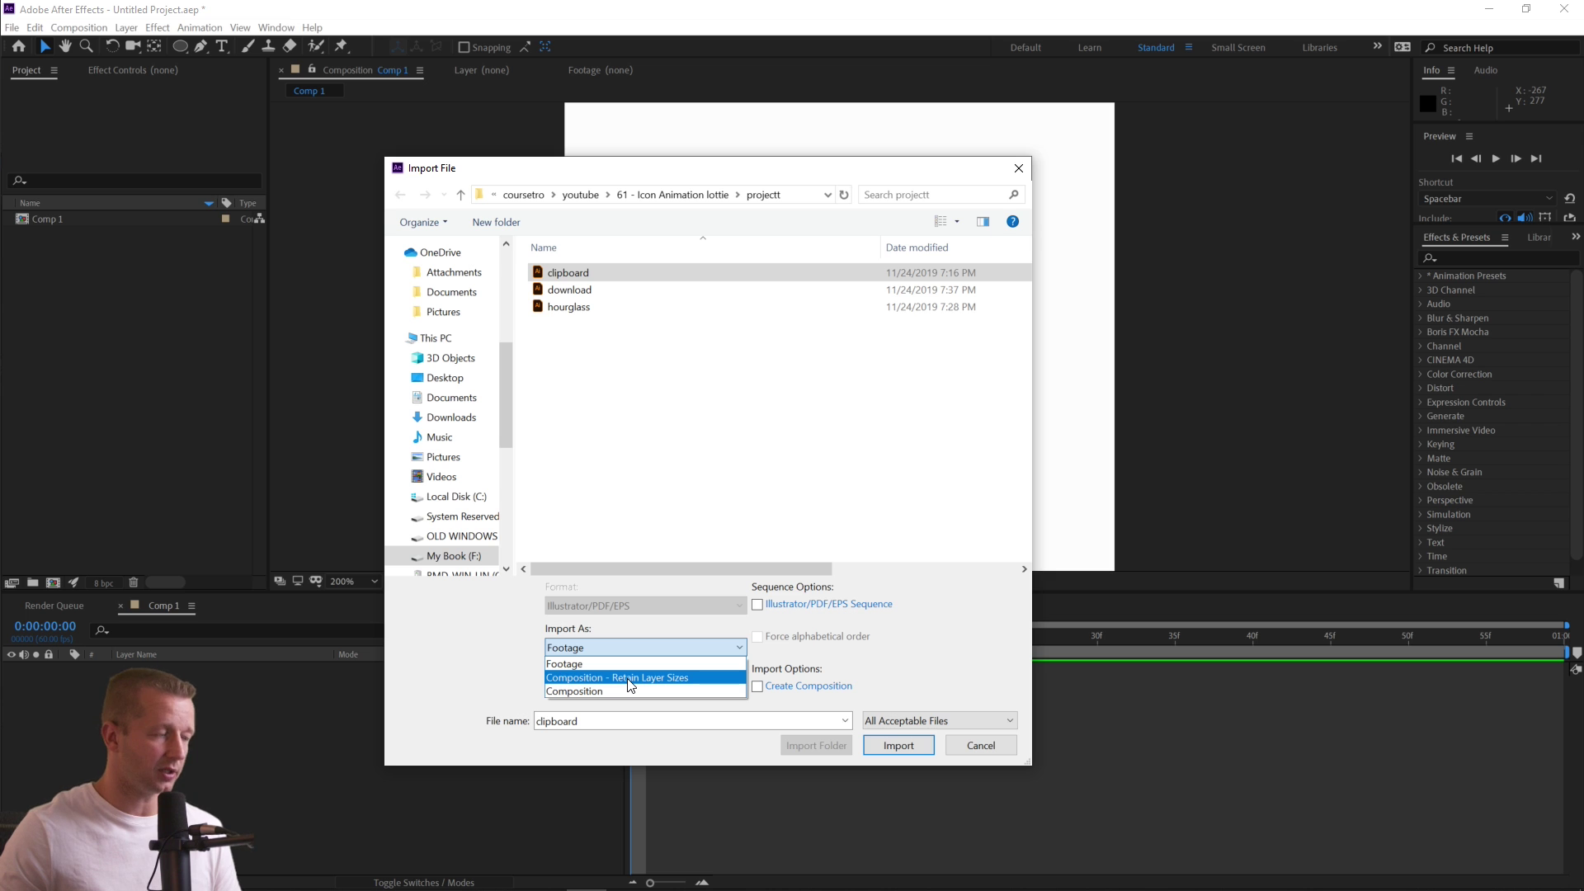
click(629, 678)
click(897, 744)
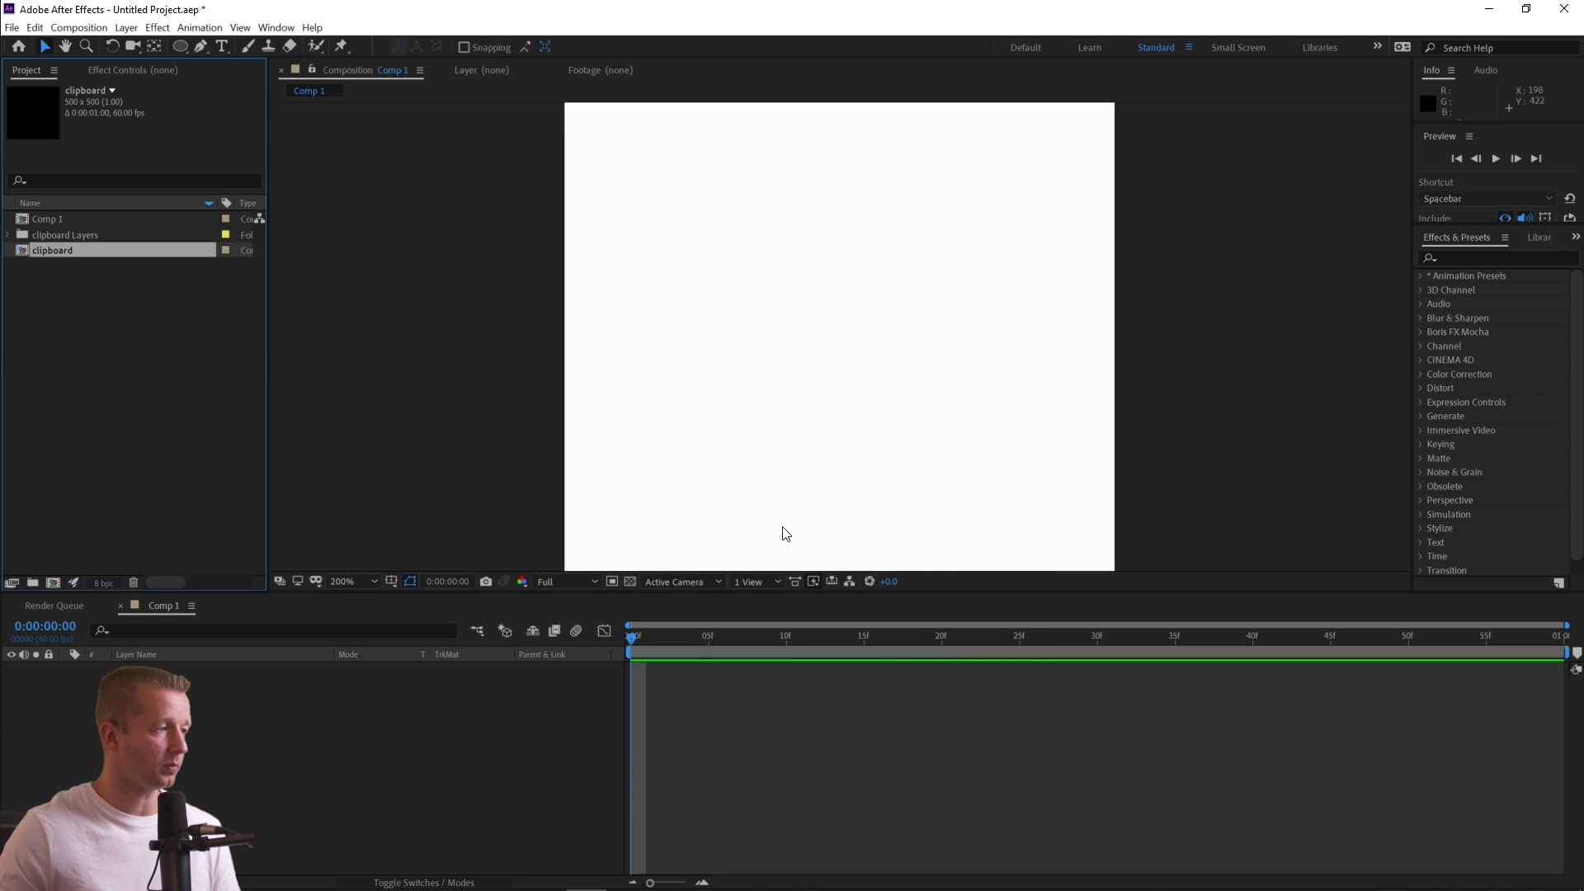
In the clipboard composition, add a 500 × 500 px white solid, placed beneath all icon layers and locked.
double_click(24, 252)
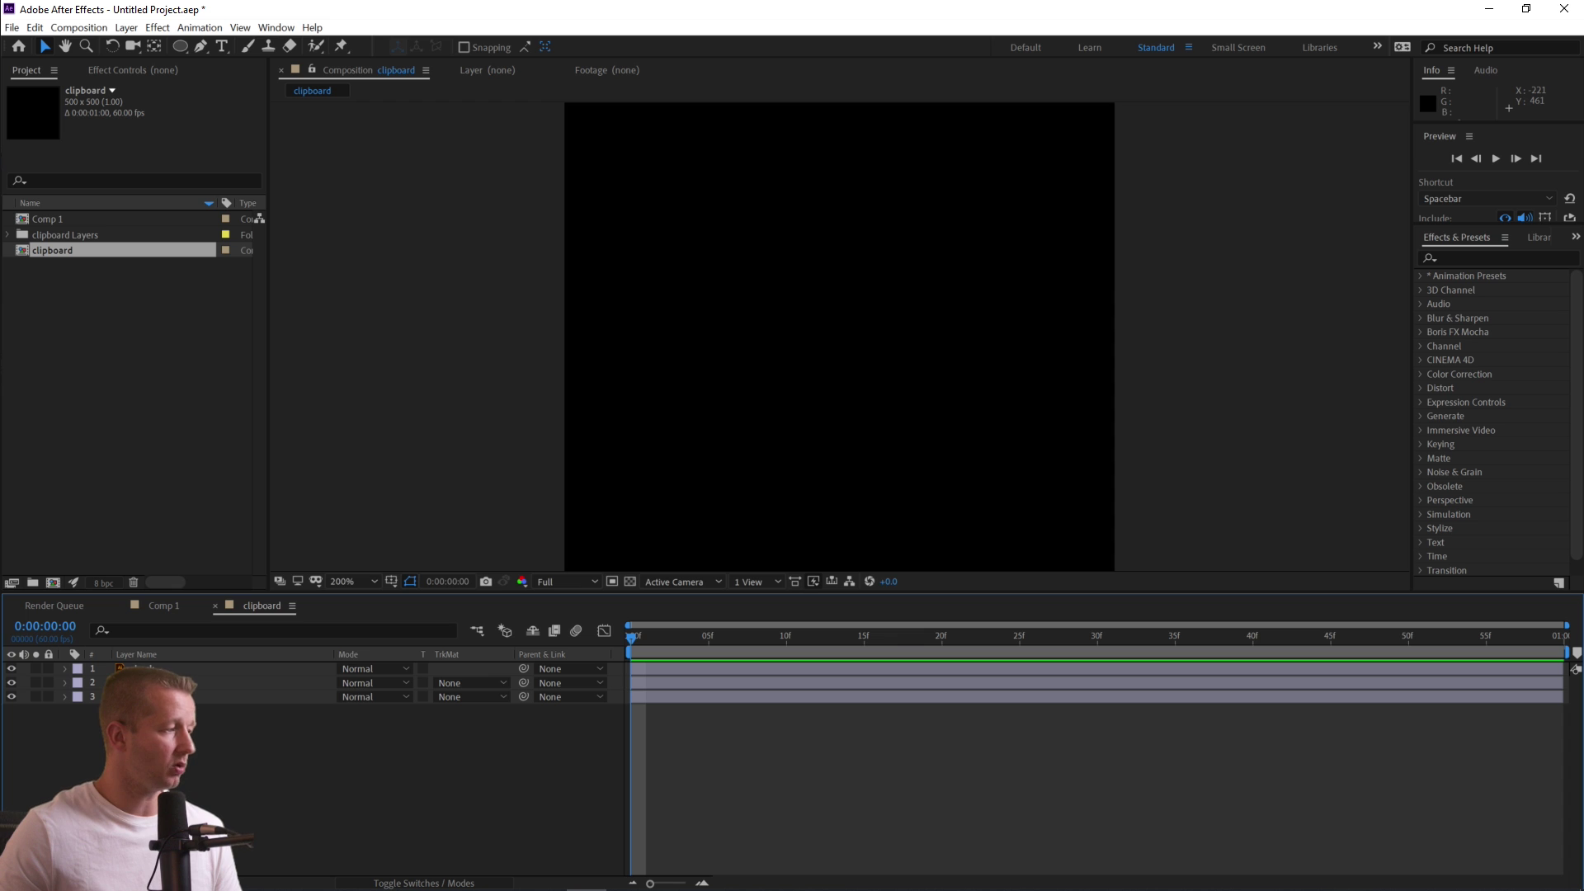
right_click(174, 729)
mouse_move(225, 572)
click(406, 607)
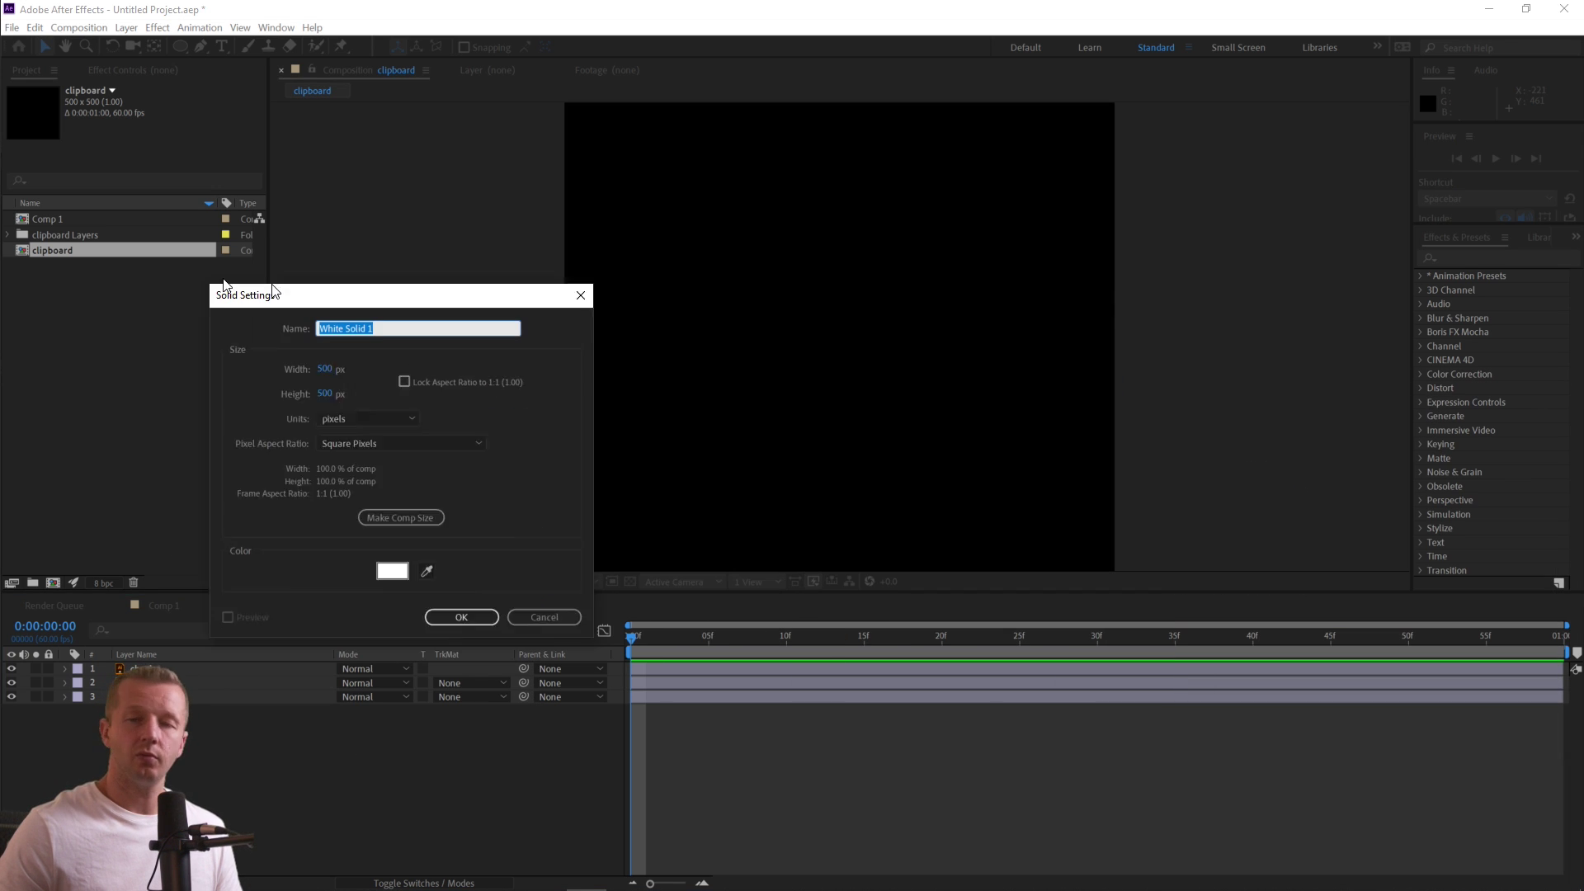
drag(368, 290, 783, 206)
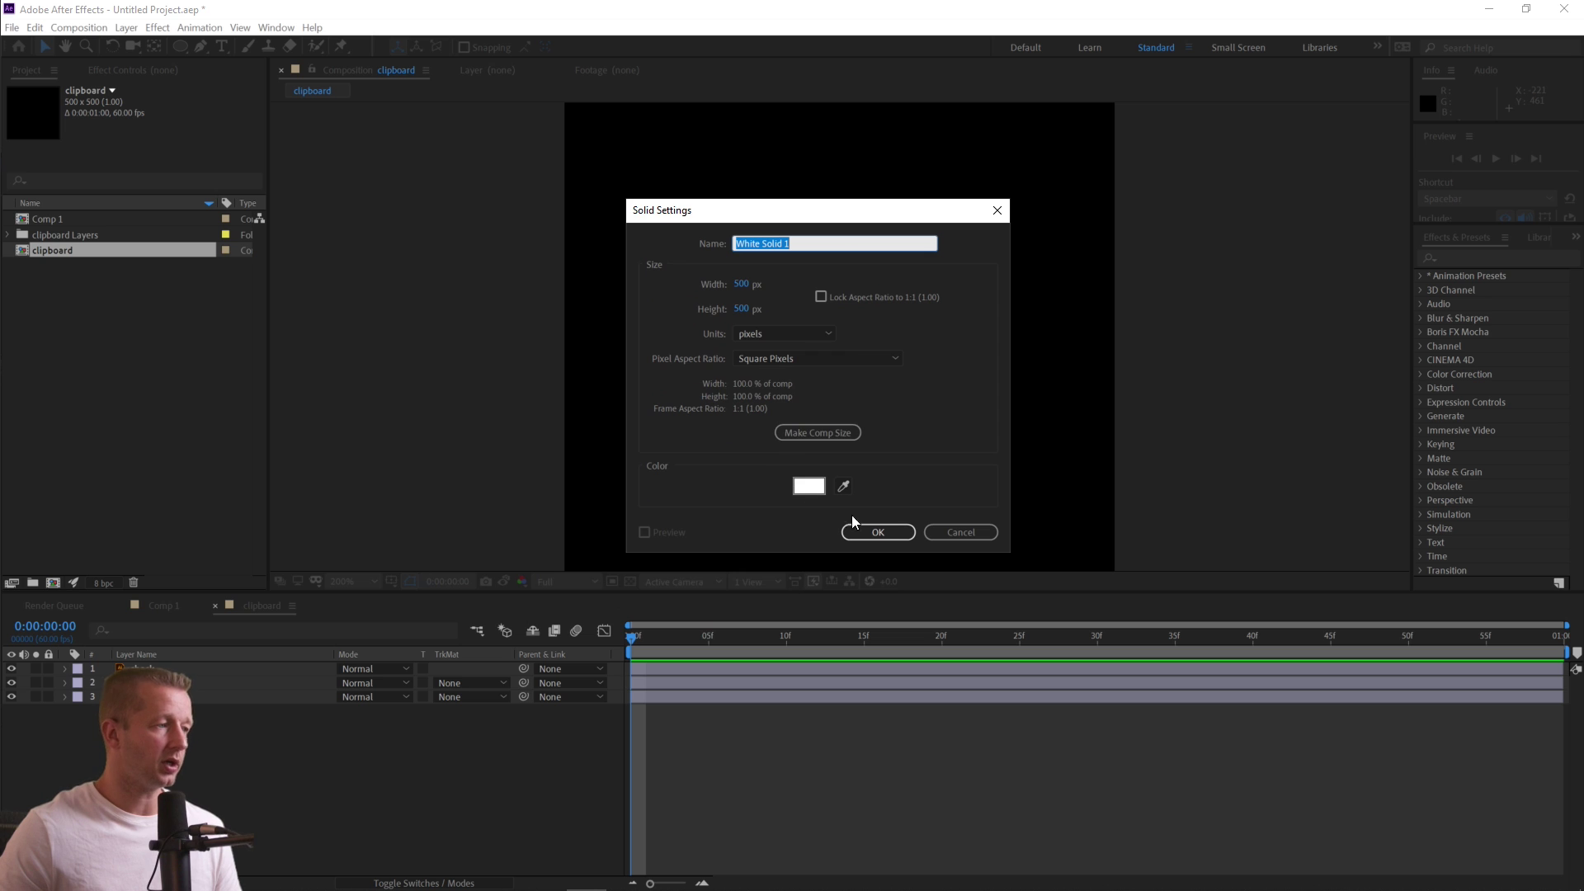
click(878, 532)
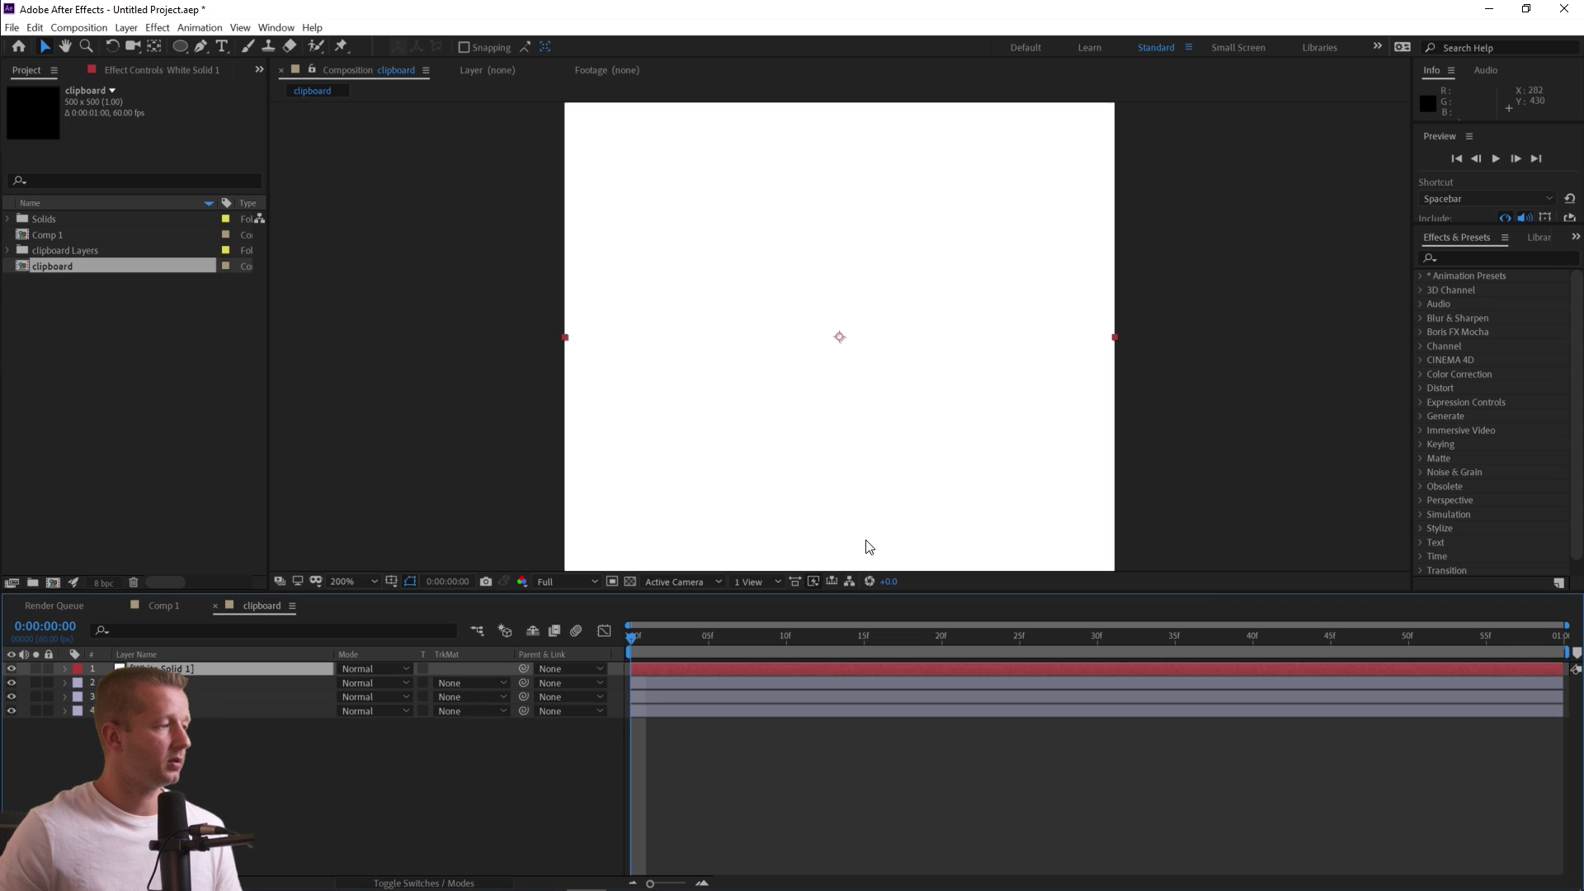
key(ctrl+shift+bracketleft)
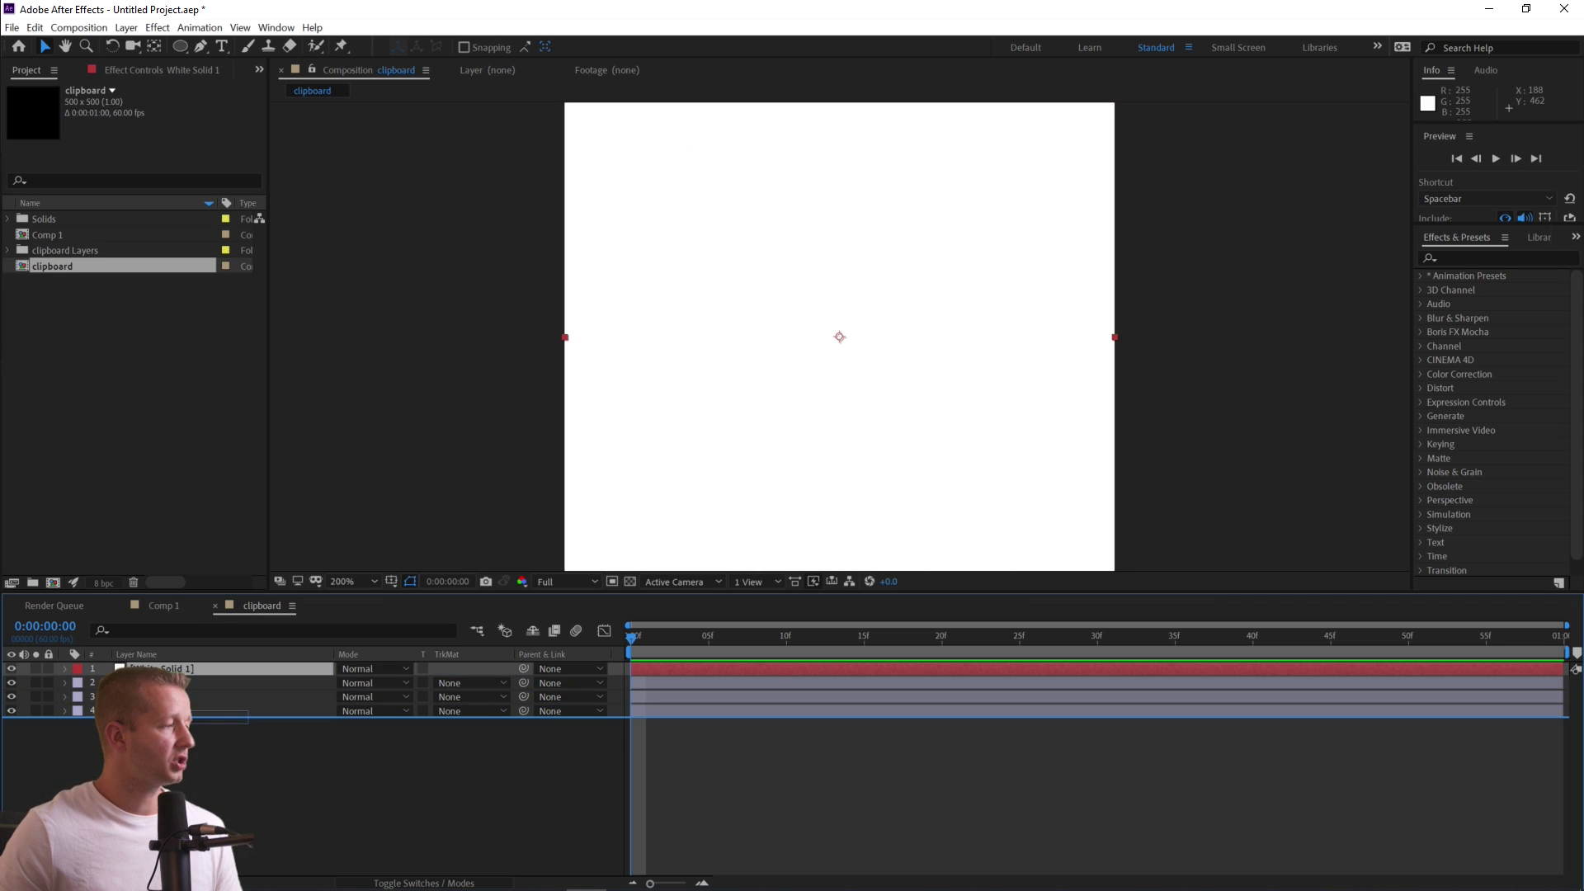
click(47, 710)
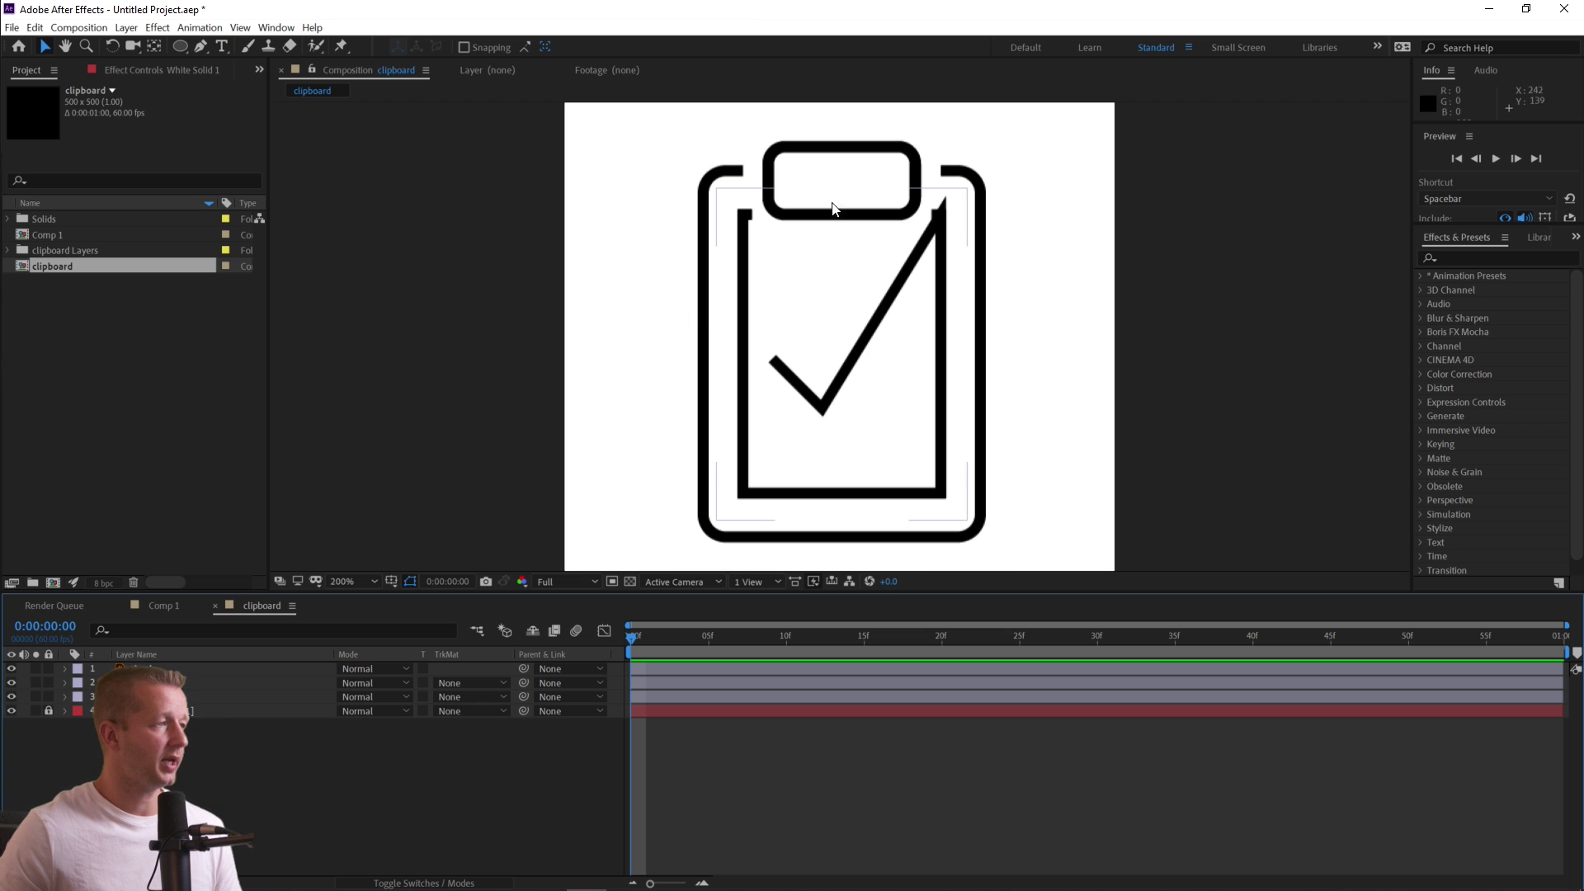
scroll(856, 304, down, 1)
scroll(858, 305, up, 1)
scroll(855, 304, down, 1)
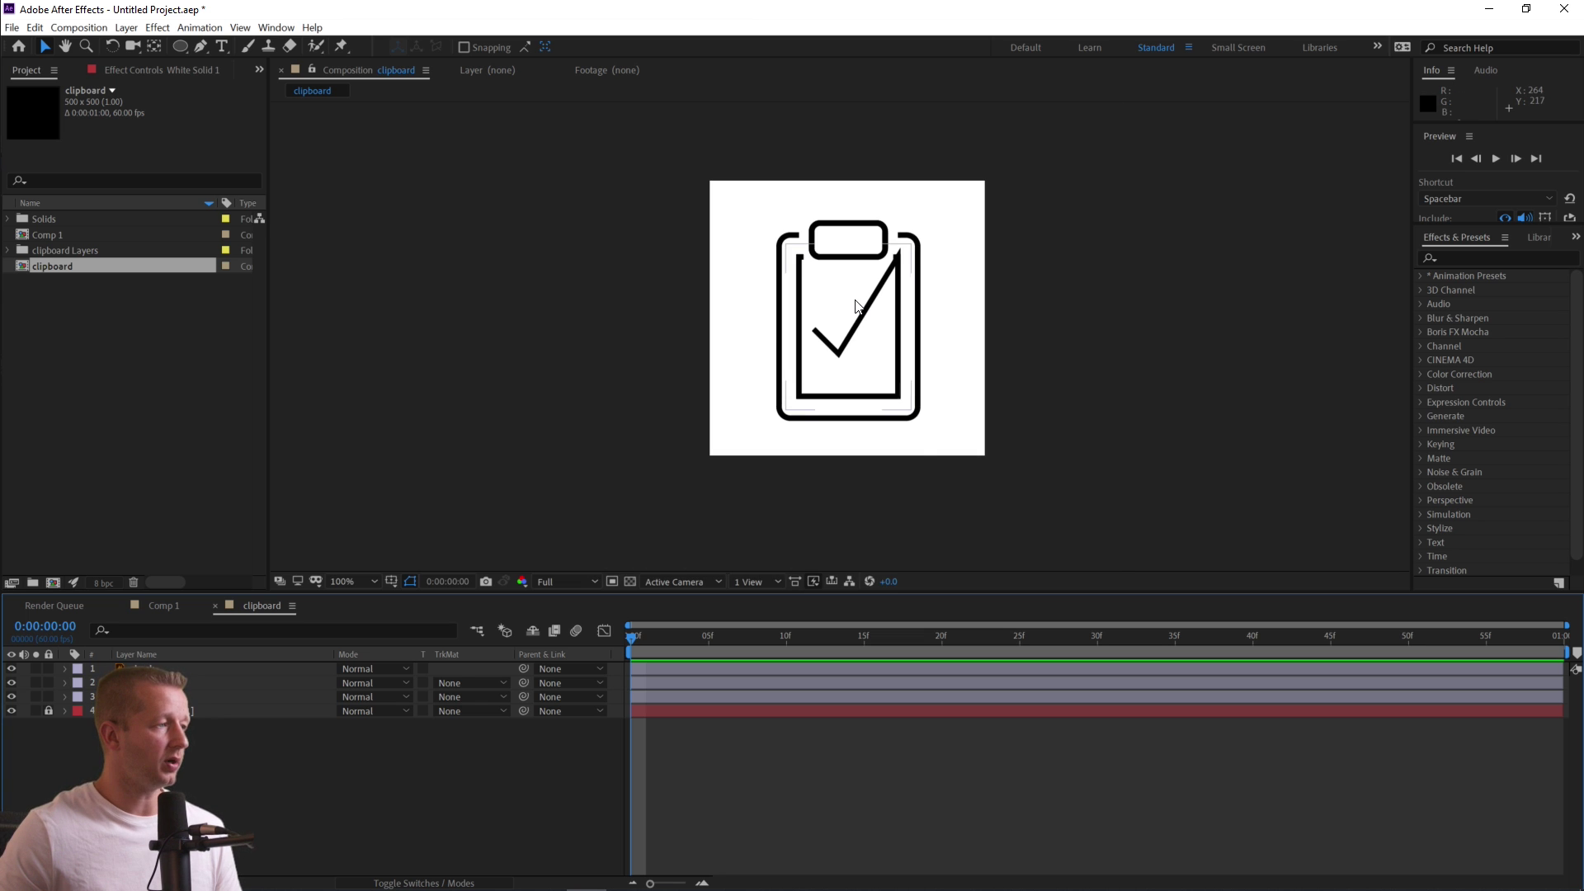
scroll(856, 304, up, 1)
scroll(856, 307, down, 1)
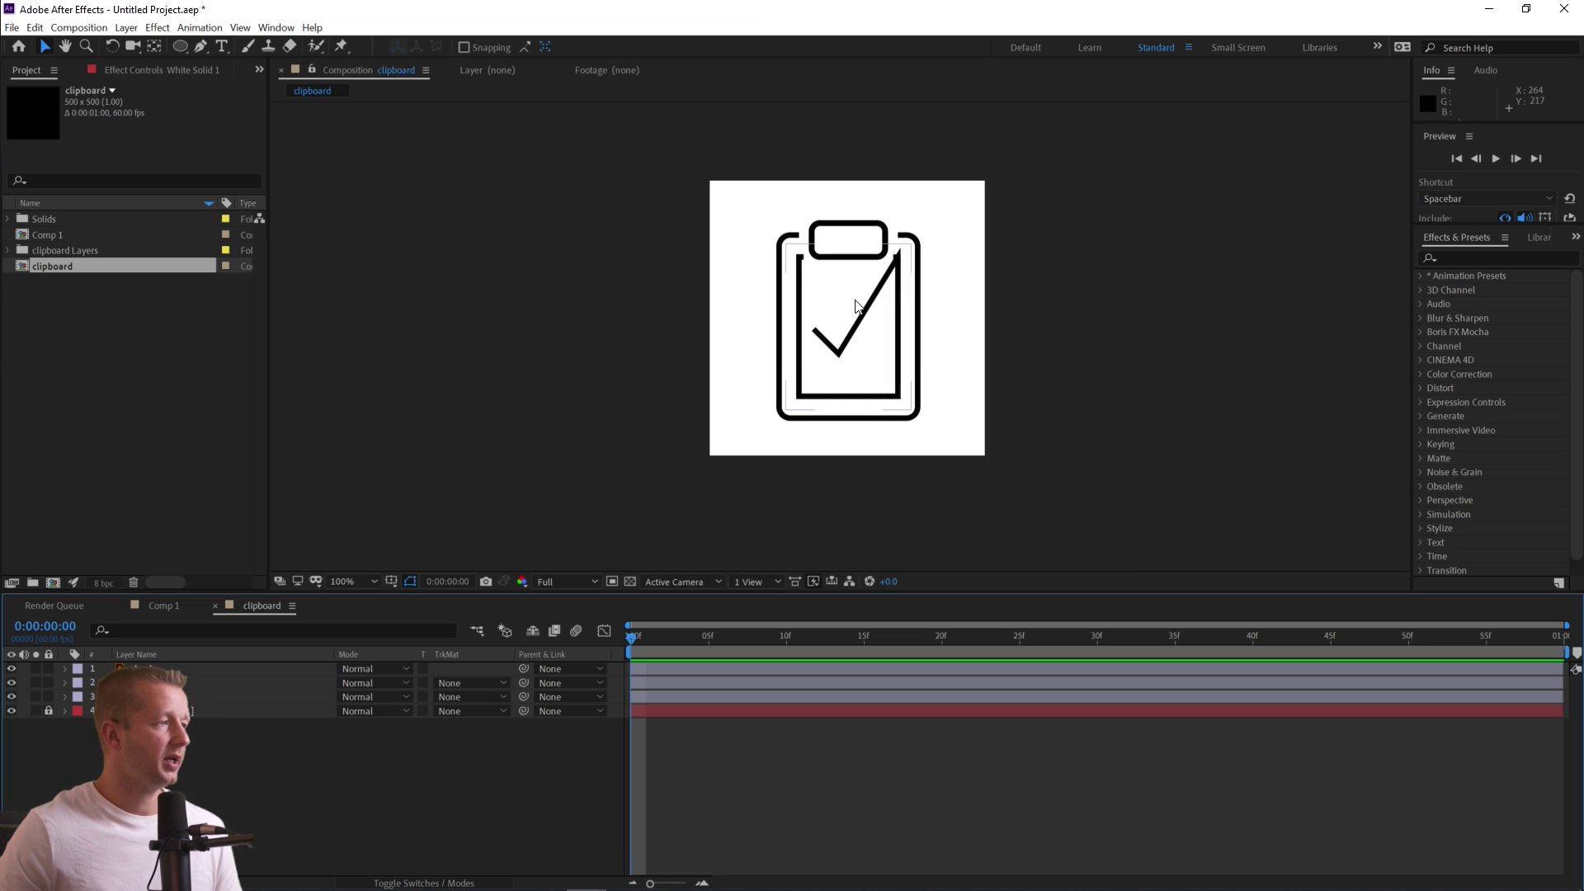
scroll(761, 363, up, 1)
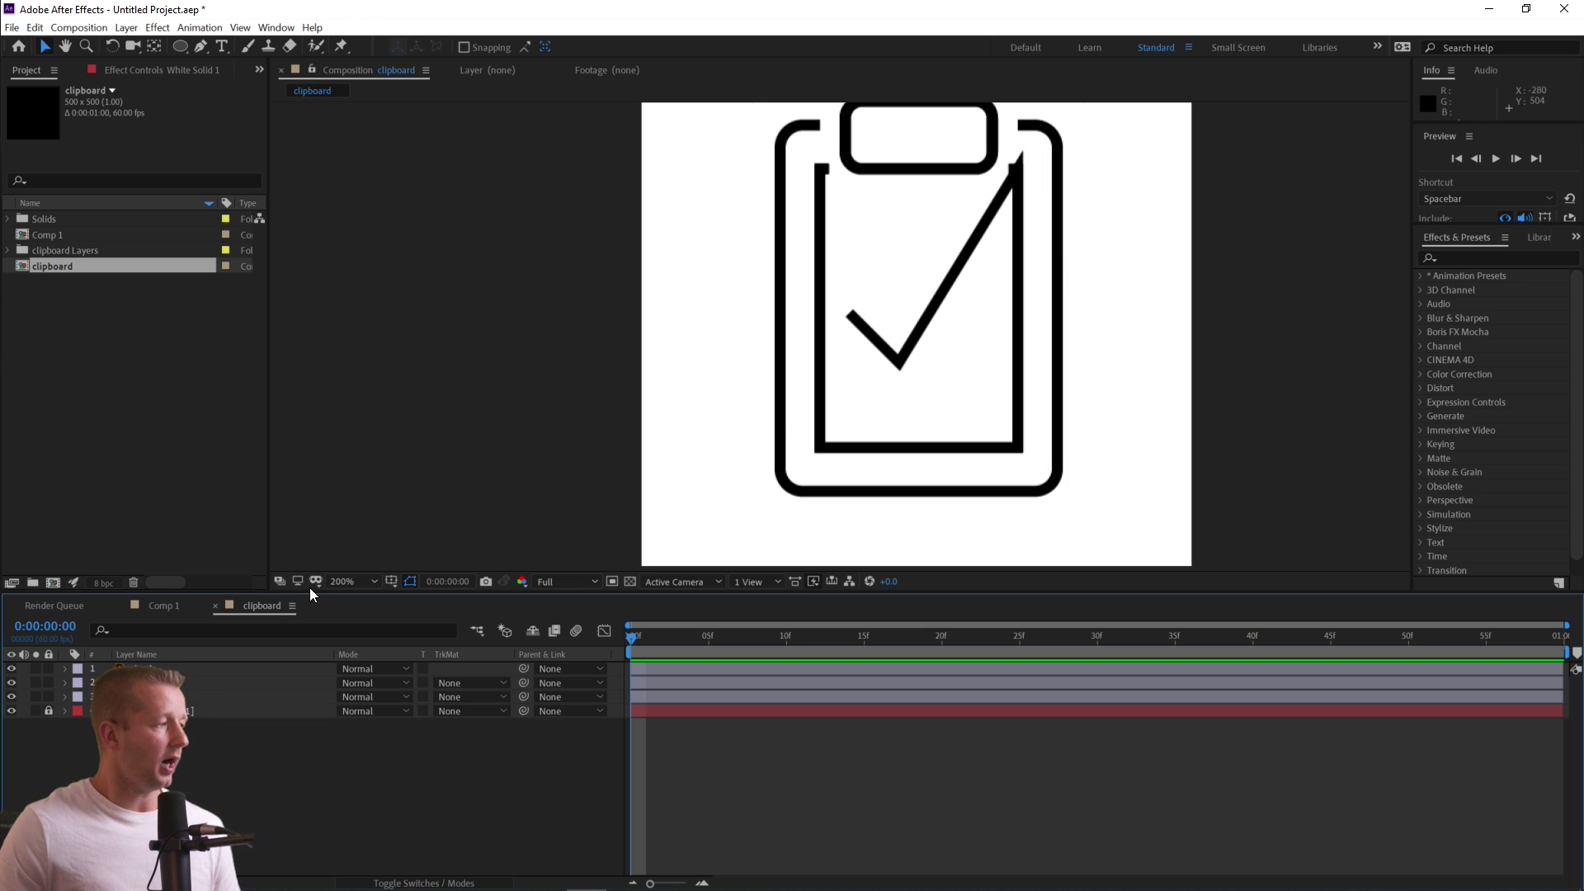
Create shapes from all three vector layers of the clipboard icon.
click(190, 668)
key(ctrl+a)
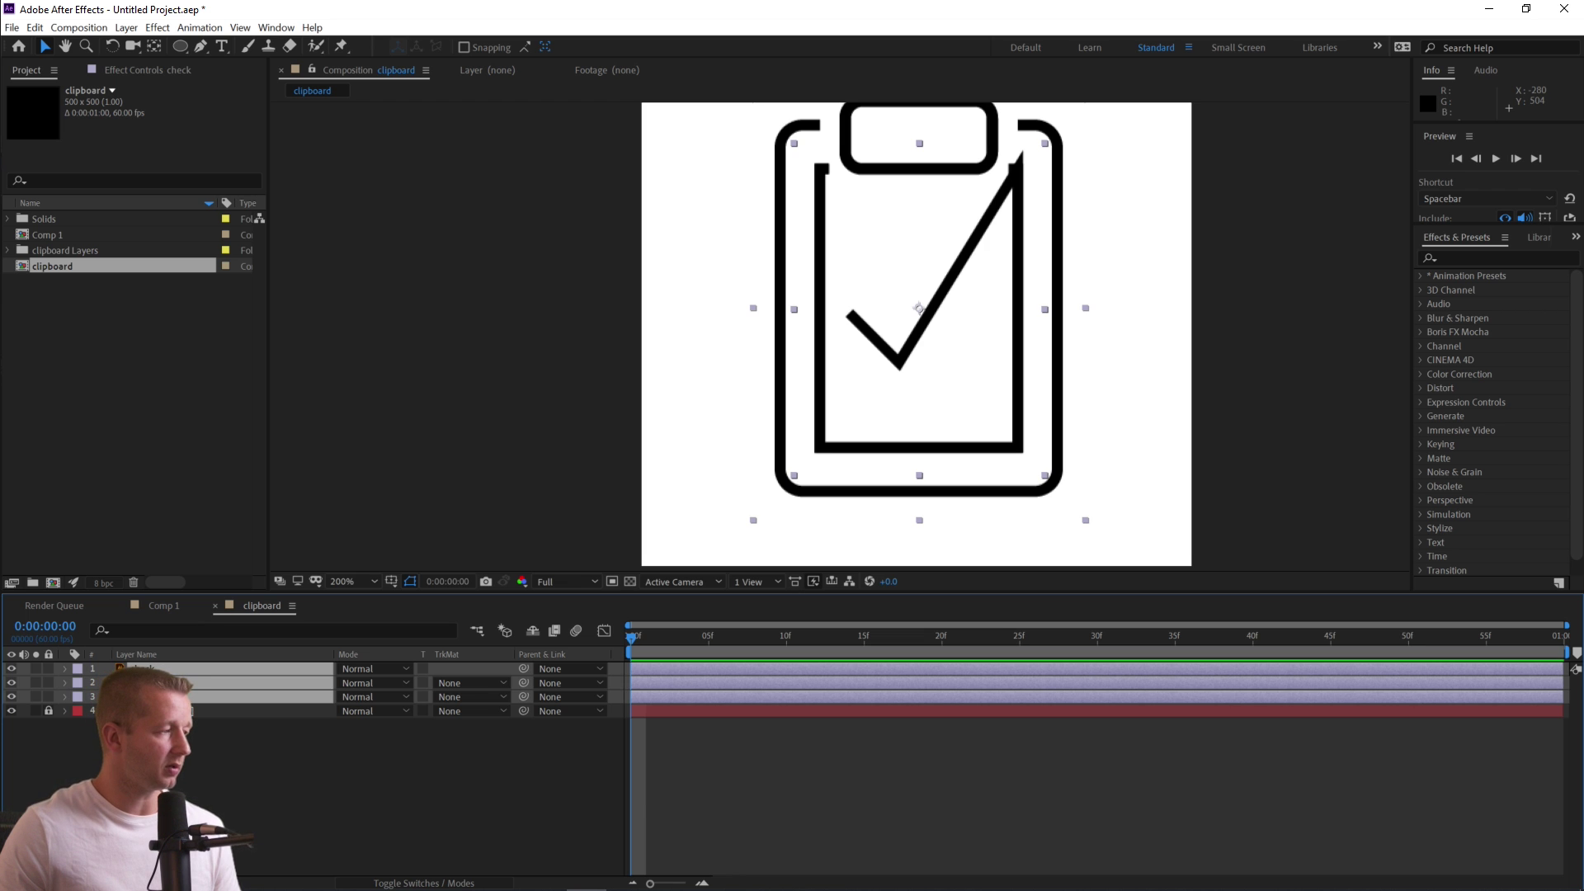
right_click(153, 670)
mouse_move(213, 567)
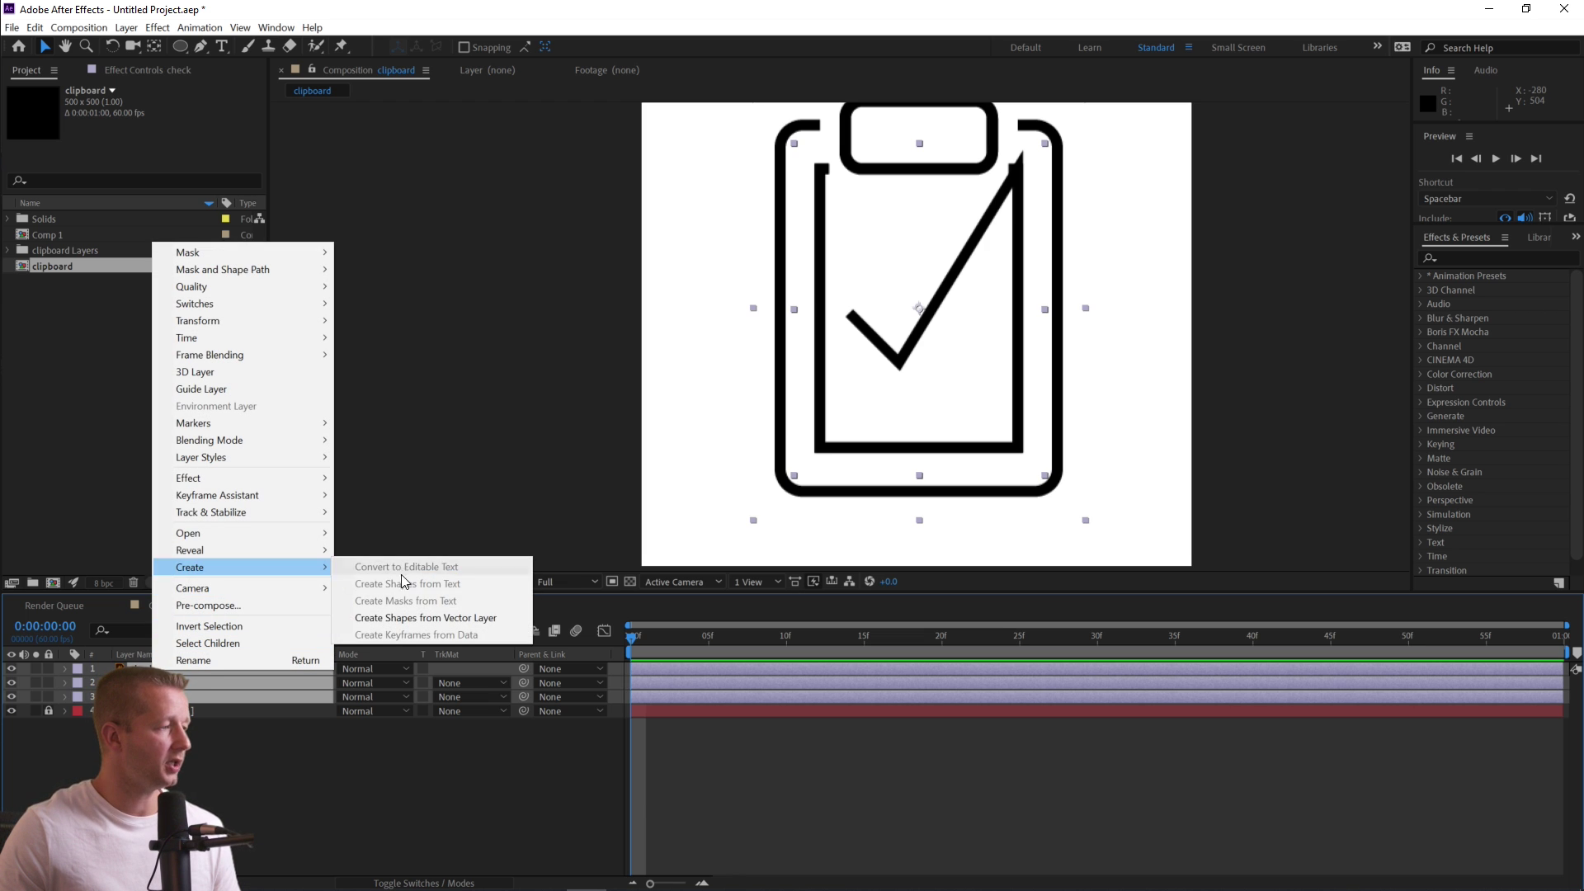
click(425, 619)
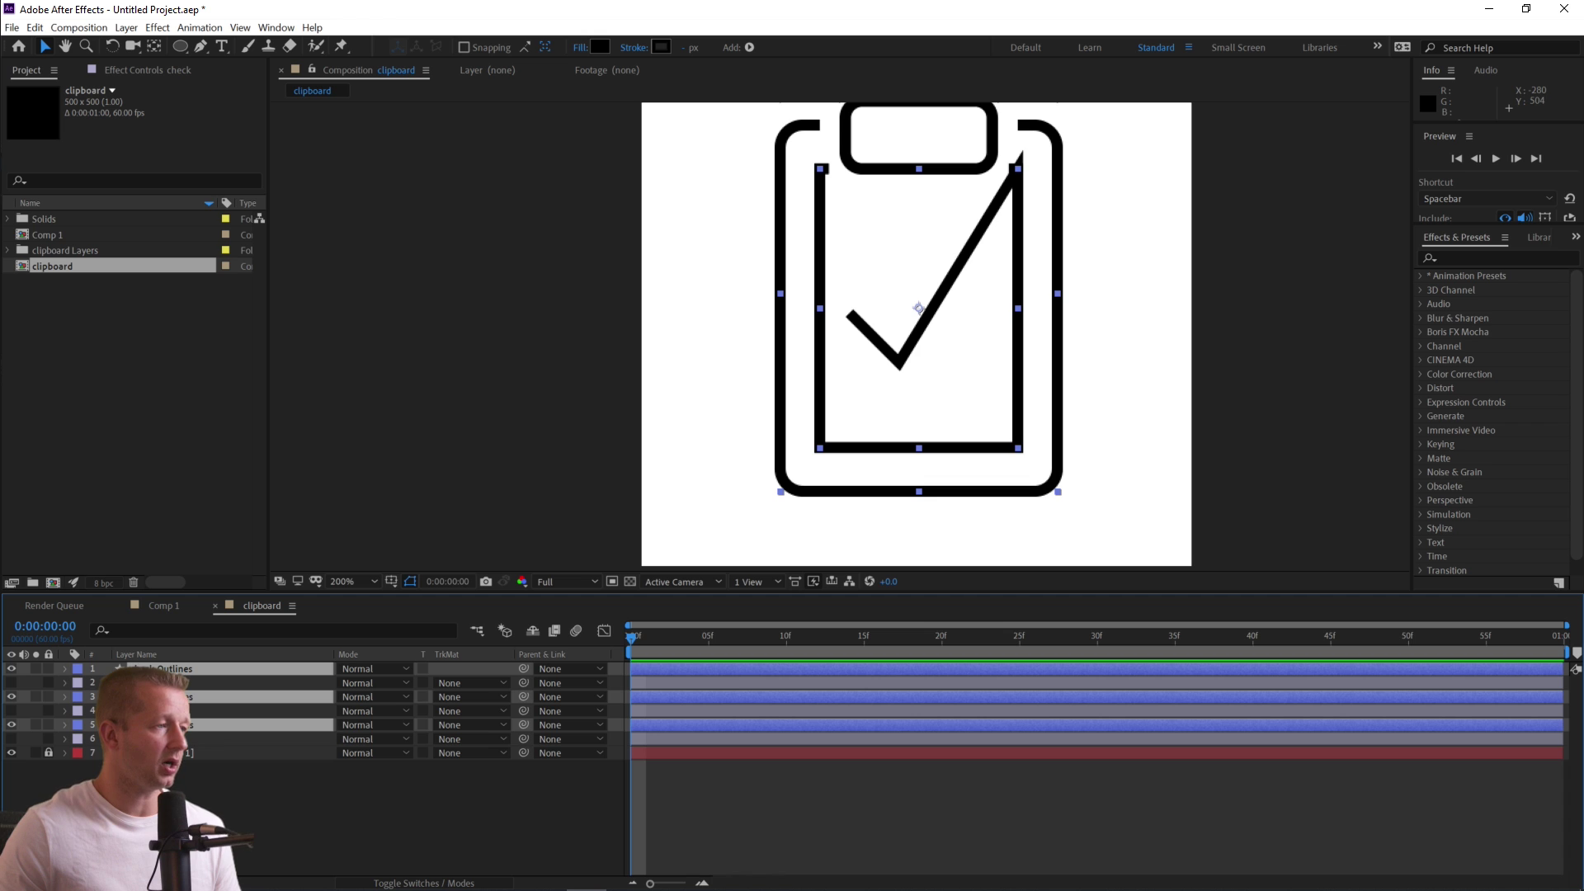
Delete the three original Illustrator layers, keeping only the outline shape layers and the white solid.
click(248, 682)
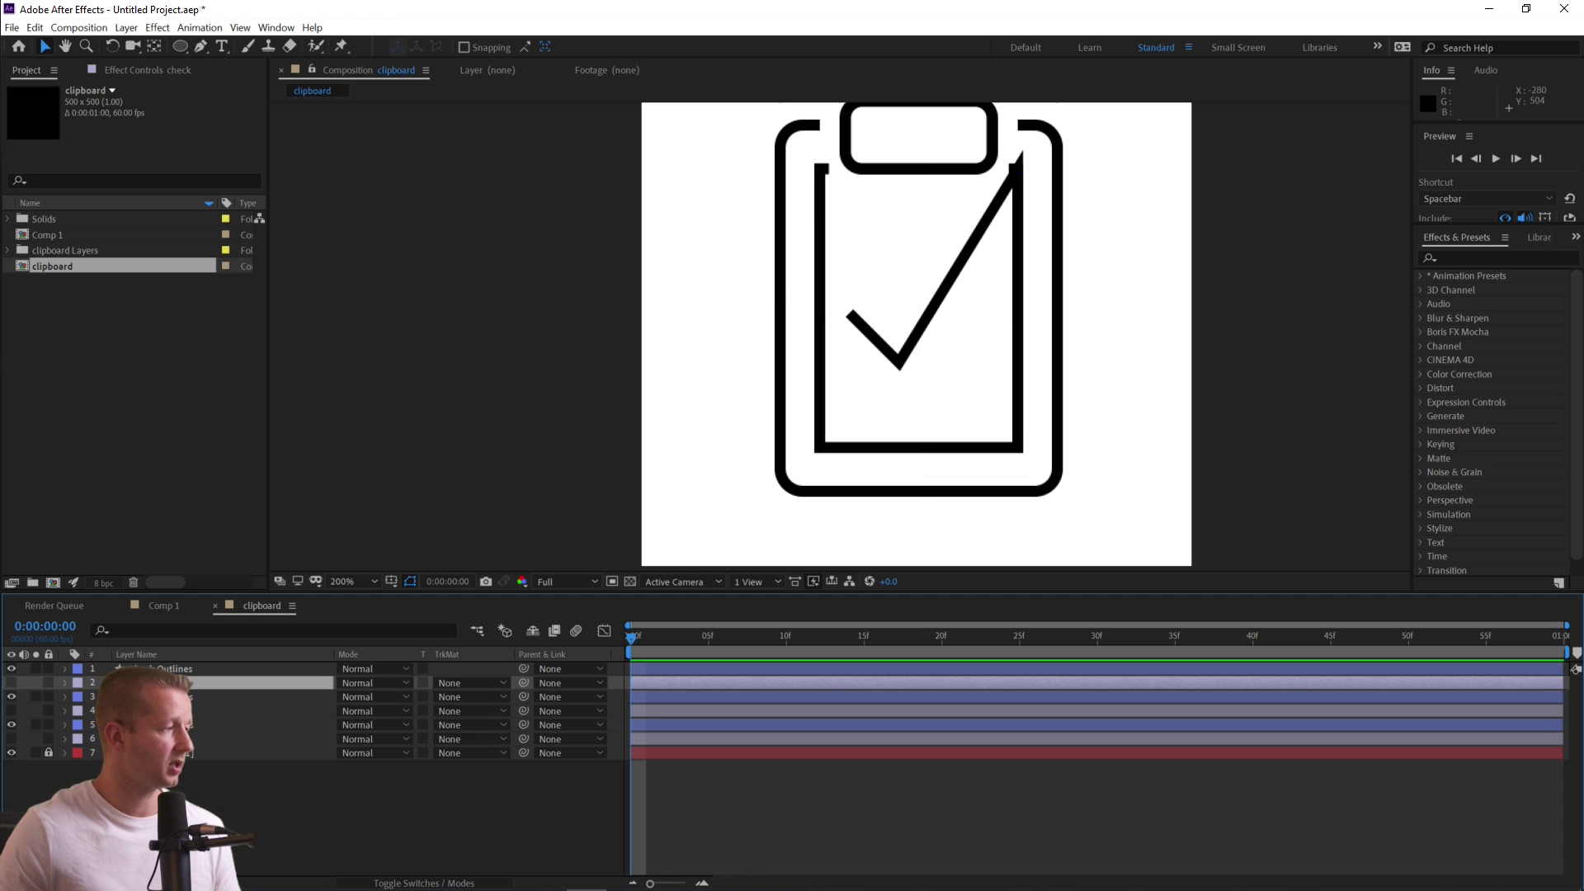
ctrl+click(247, 711)
ctrl+click(248, 739)
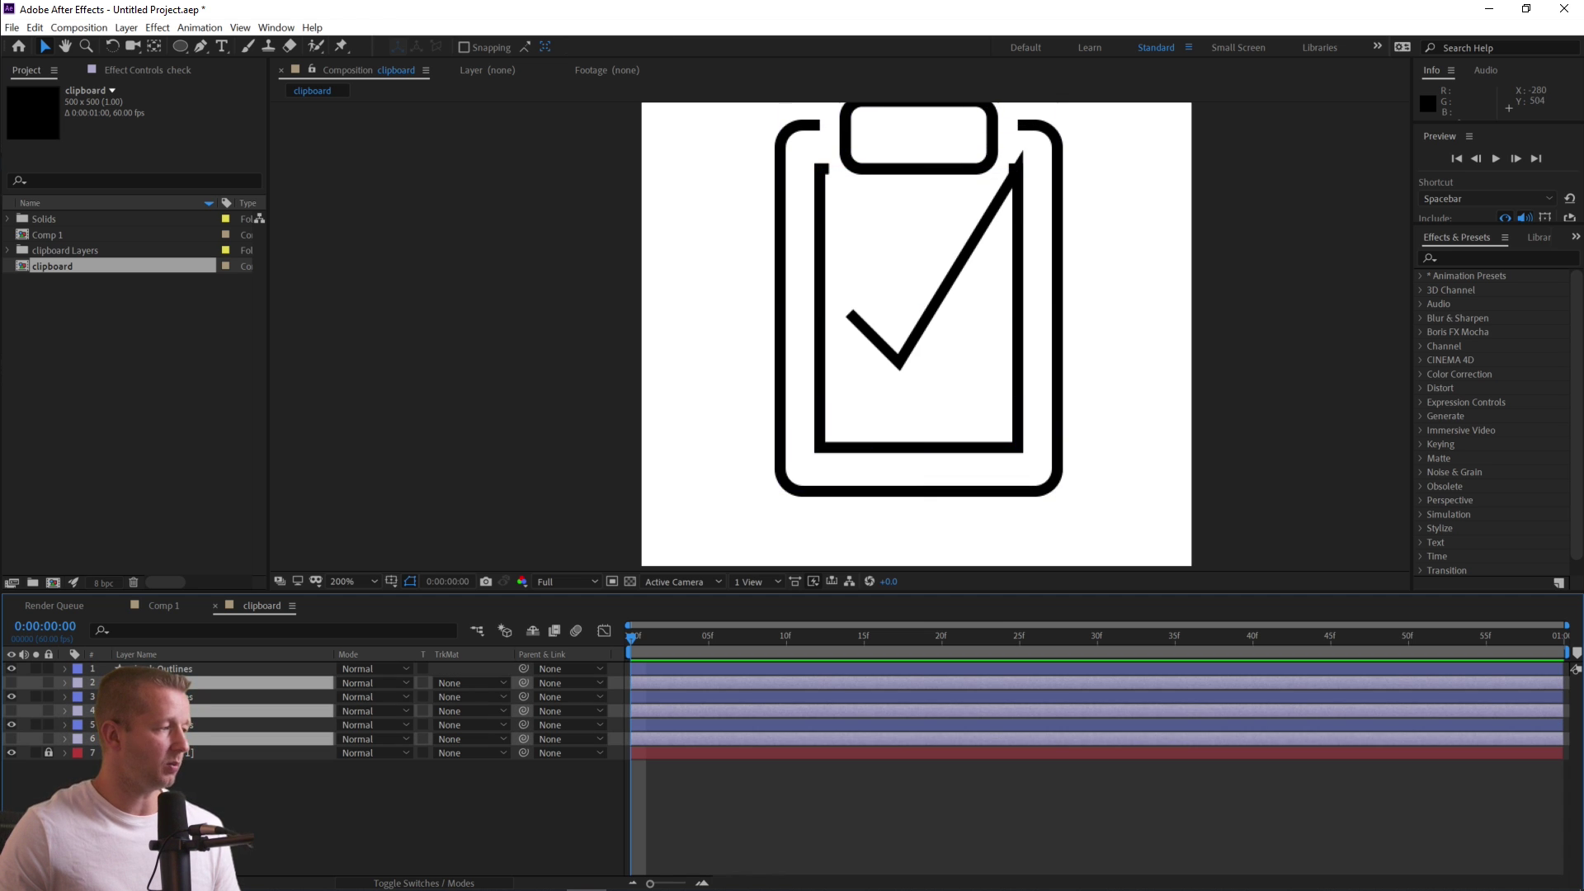
key(Delete)
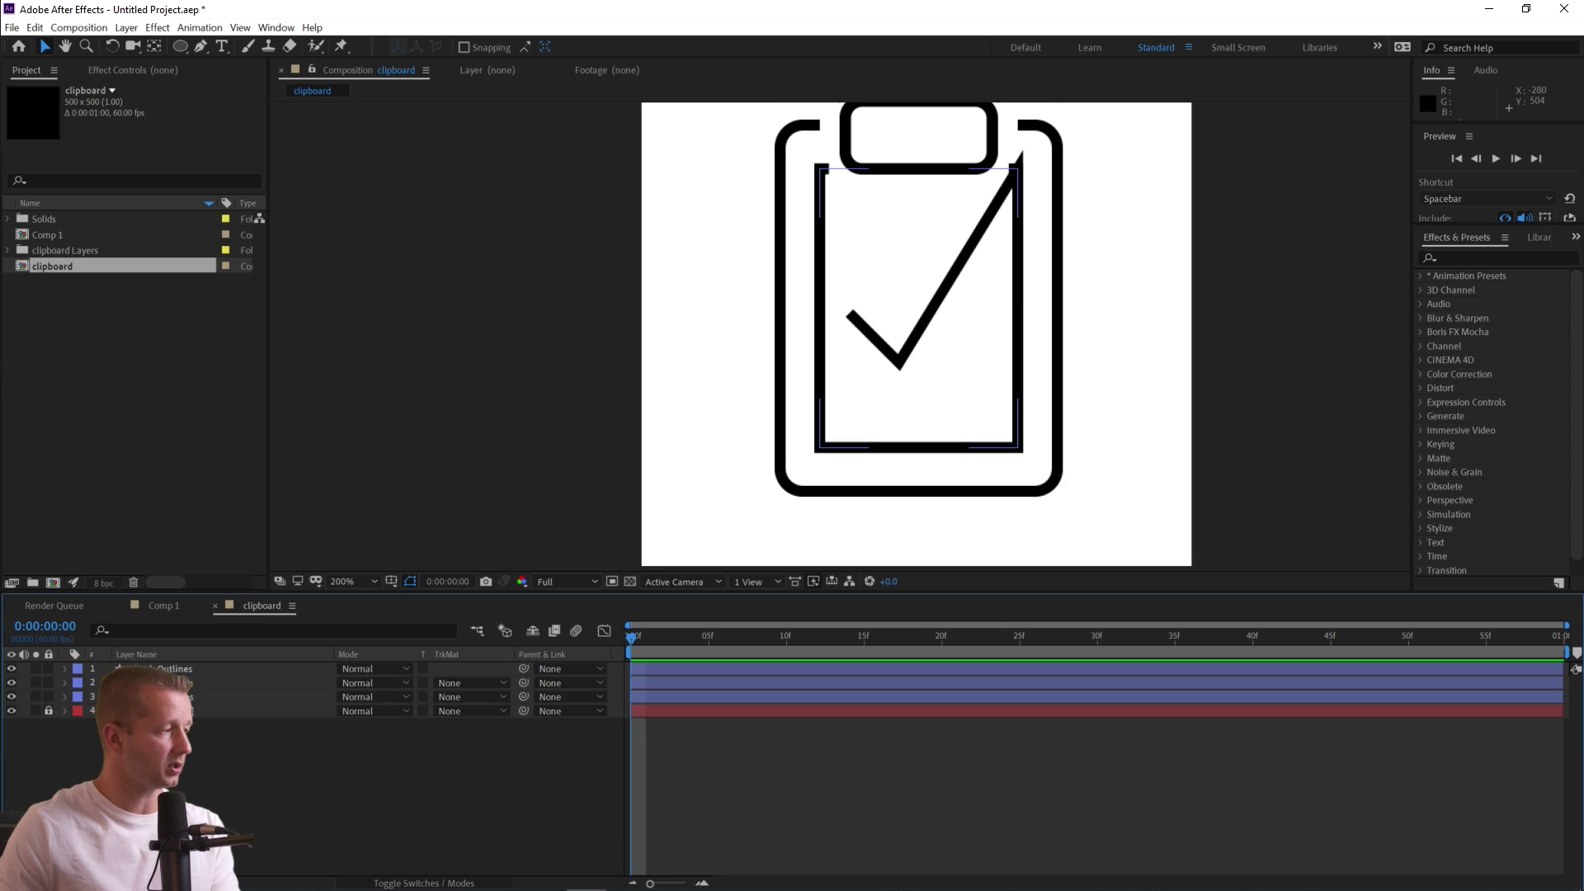
Trim the beginning of the check outline layer so it starts at frame 20.
click(247, 668)
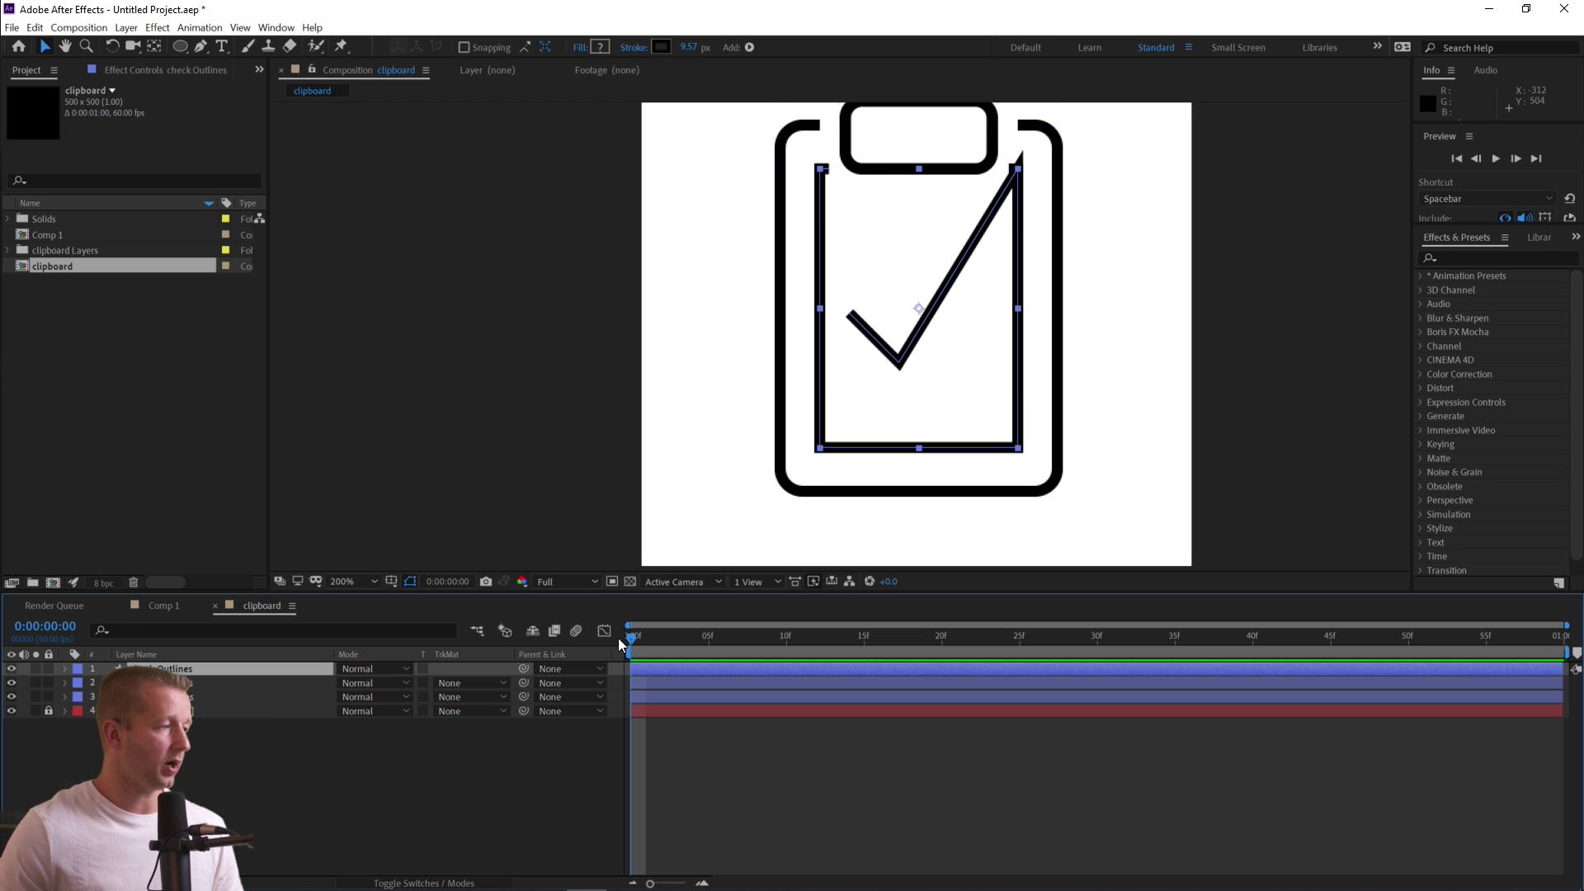
drag(633, 638, 678, 642)
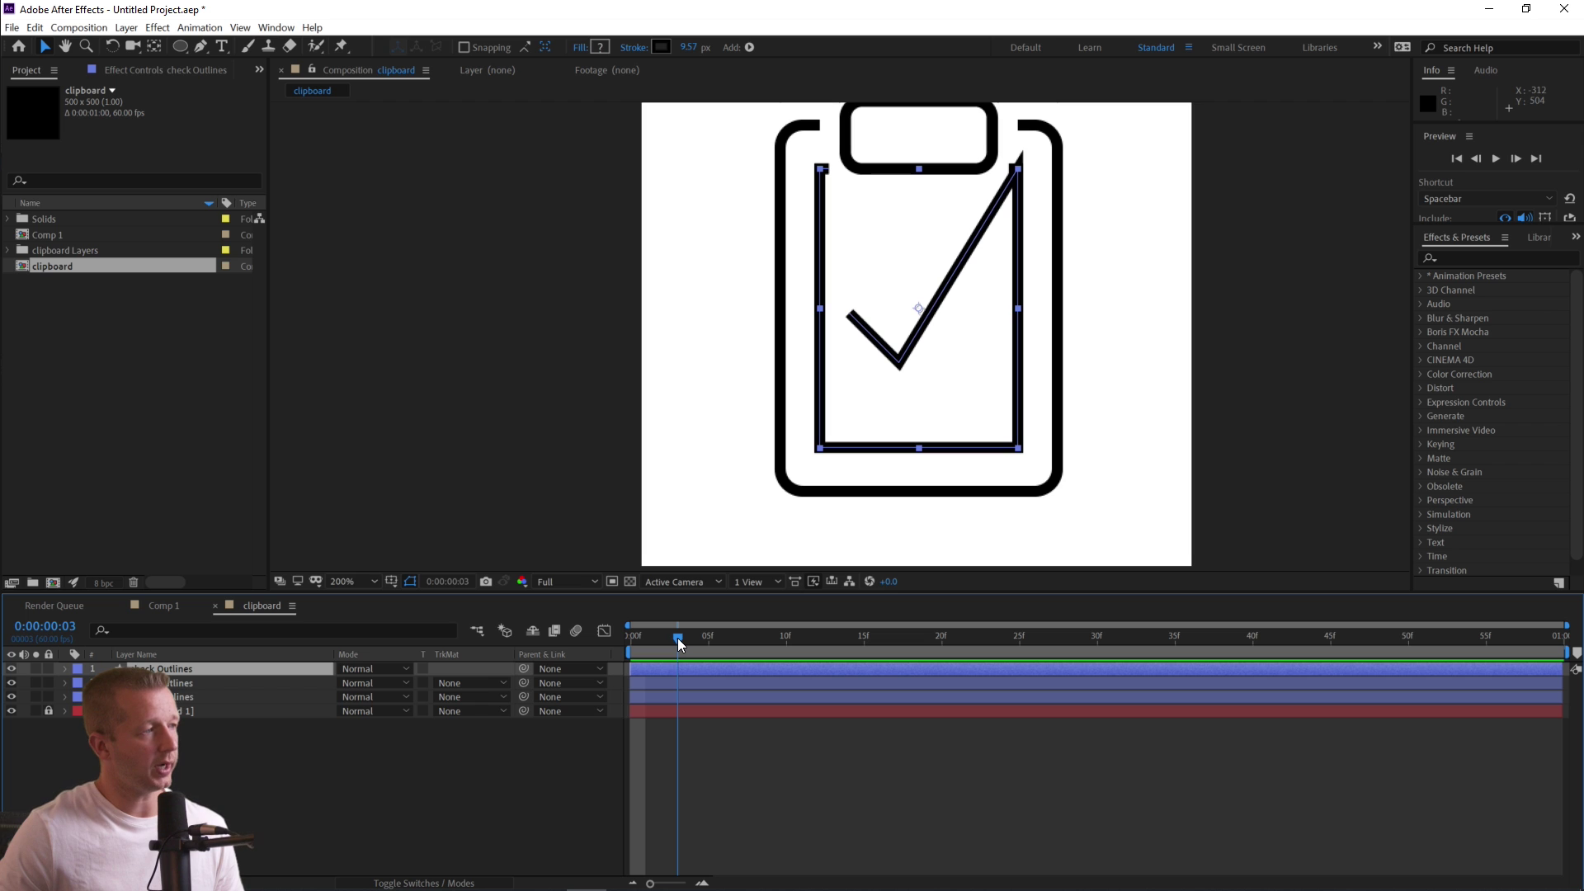
drag(675, 637, 633, 648)
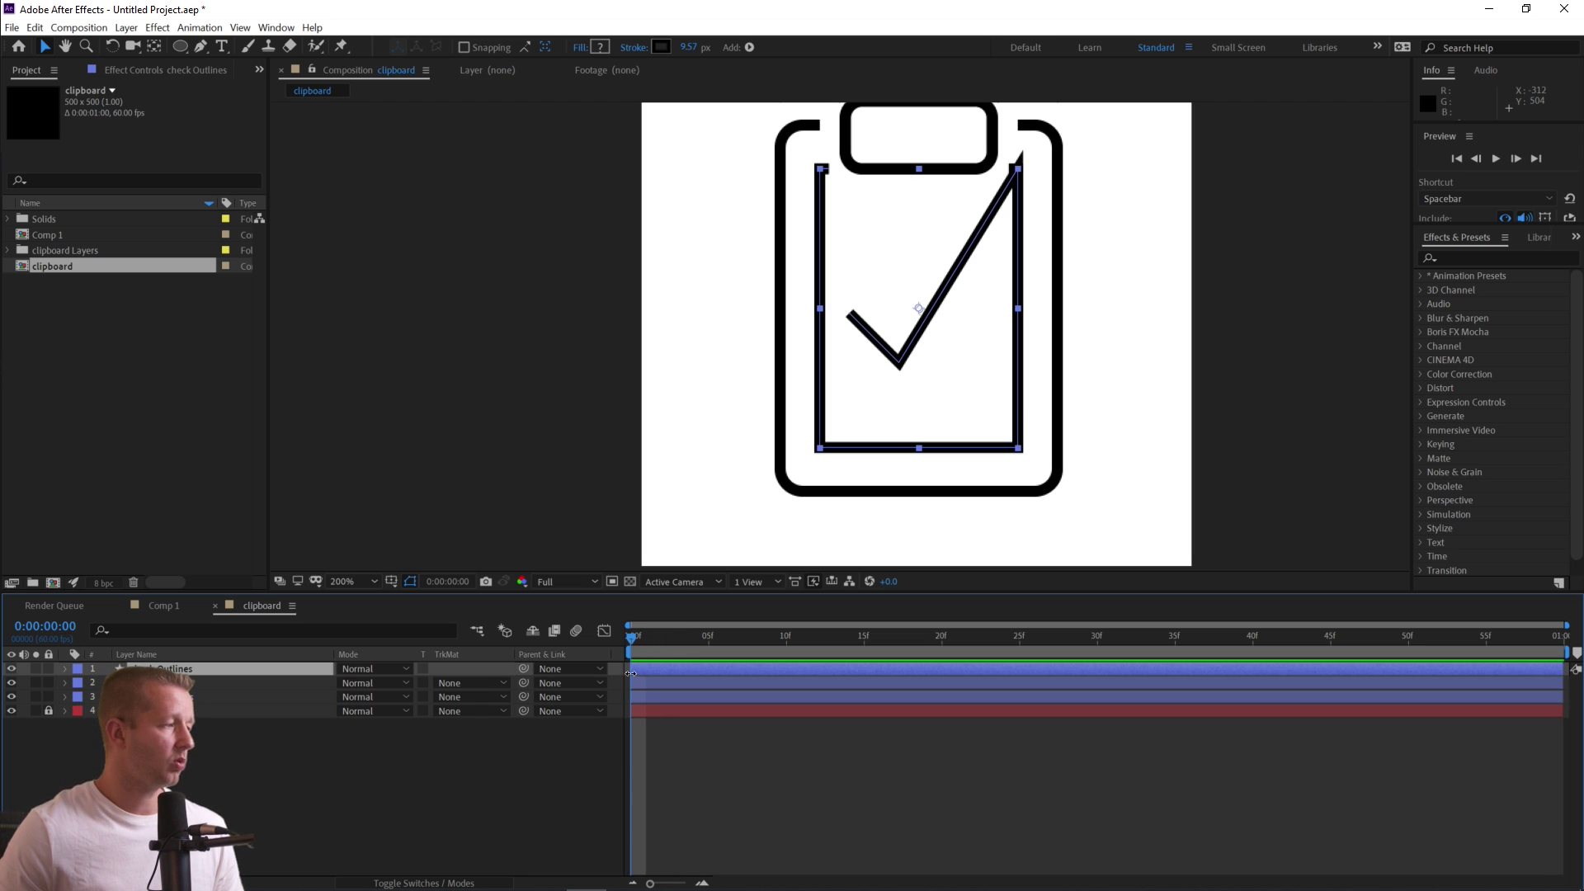
drag(630, 674, 940, 670)
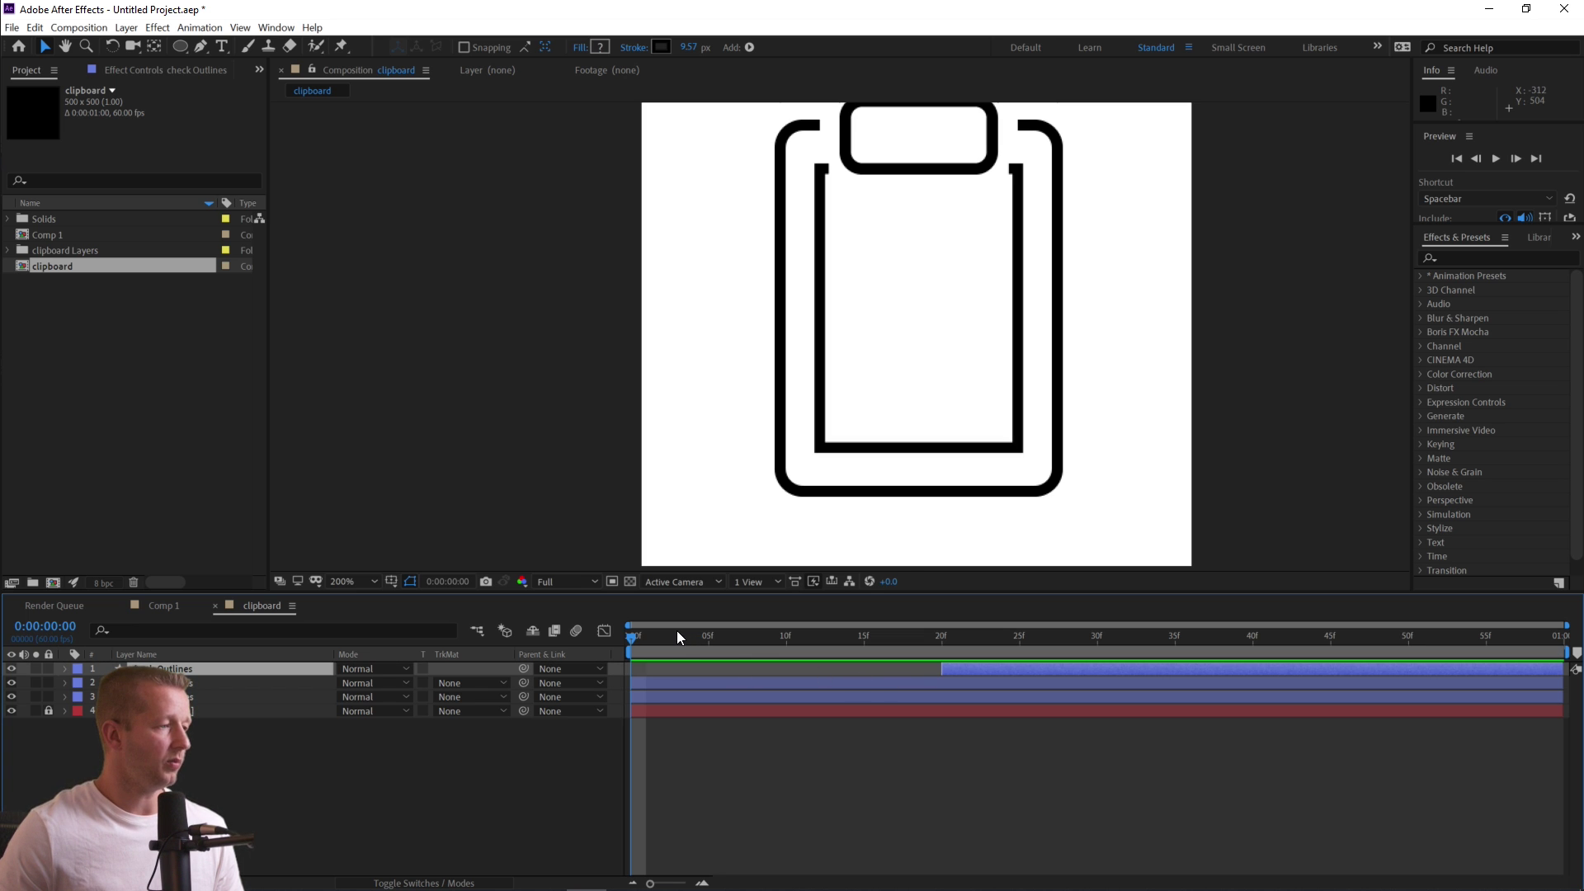
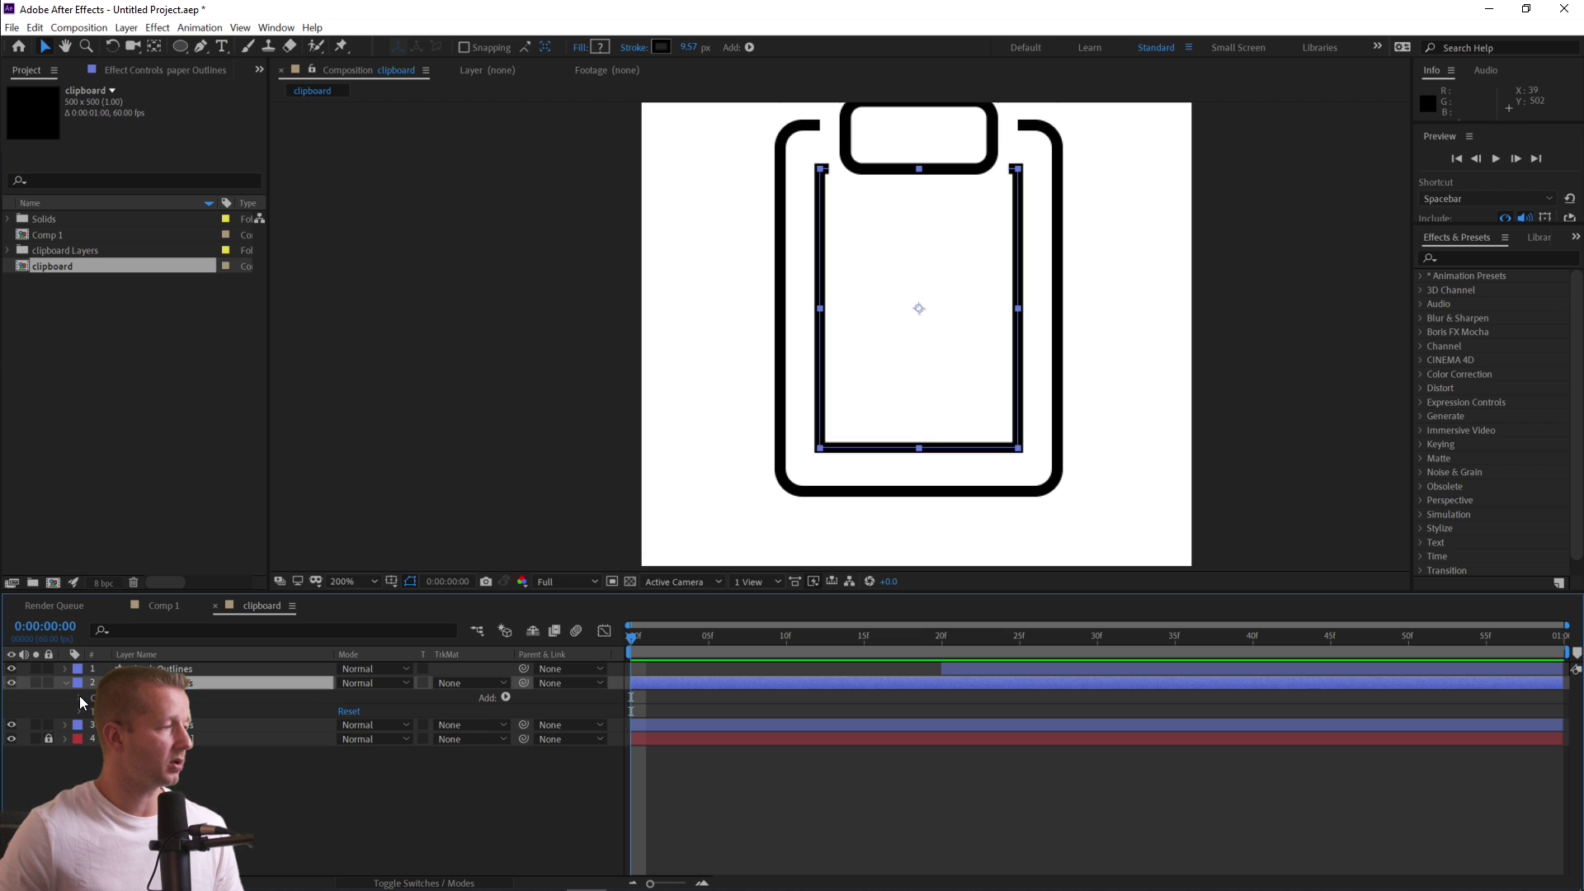
Add Trim Paths to the contents of the paper outline layer and expand its properties.
click(80, 698)
click(507, 698)
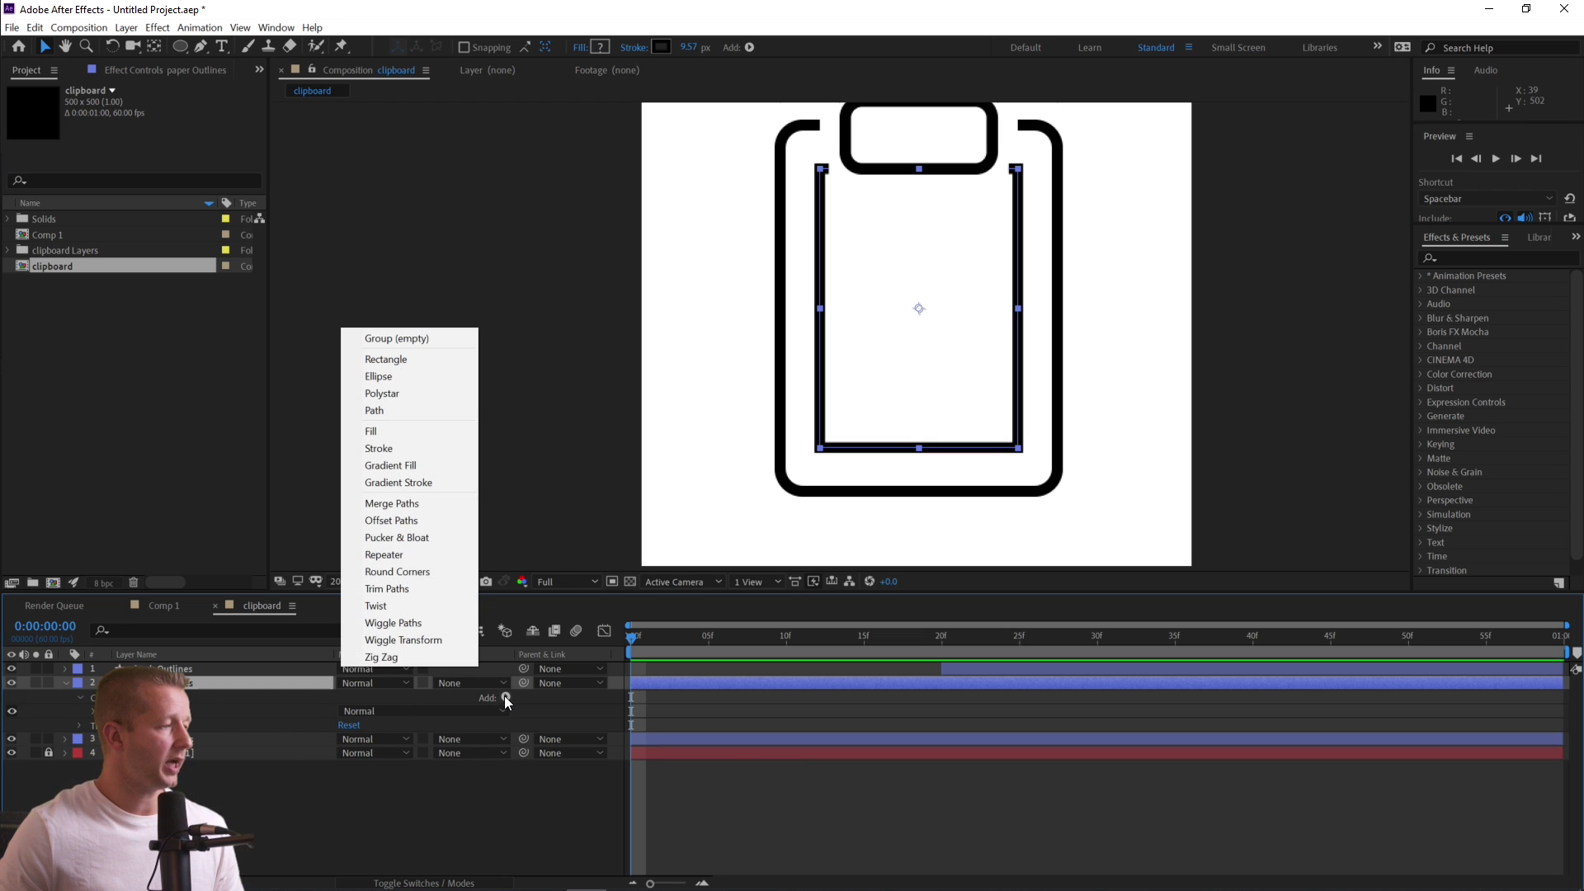
click(396, 591)
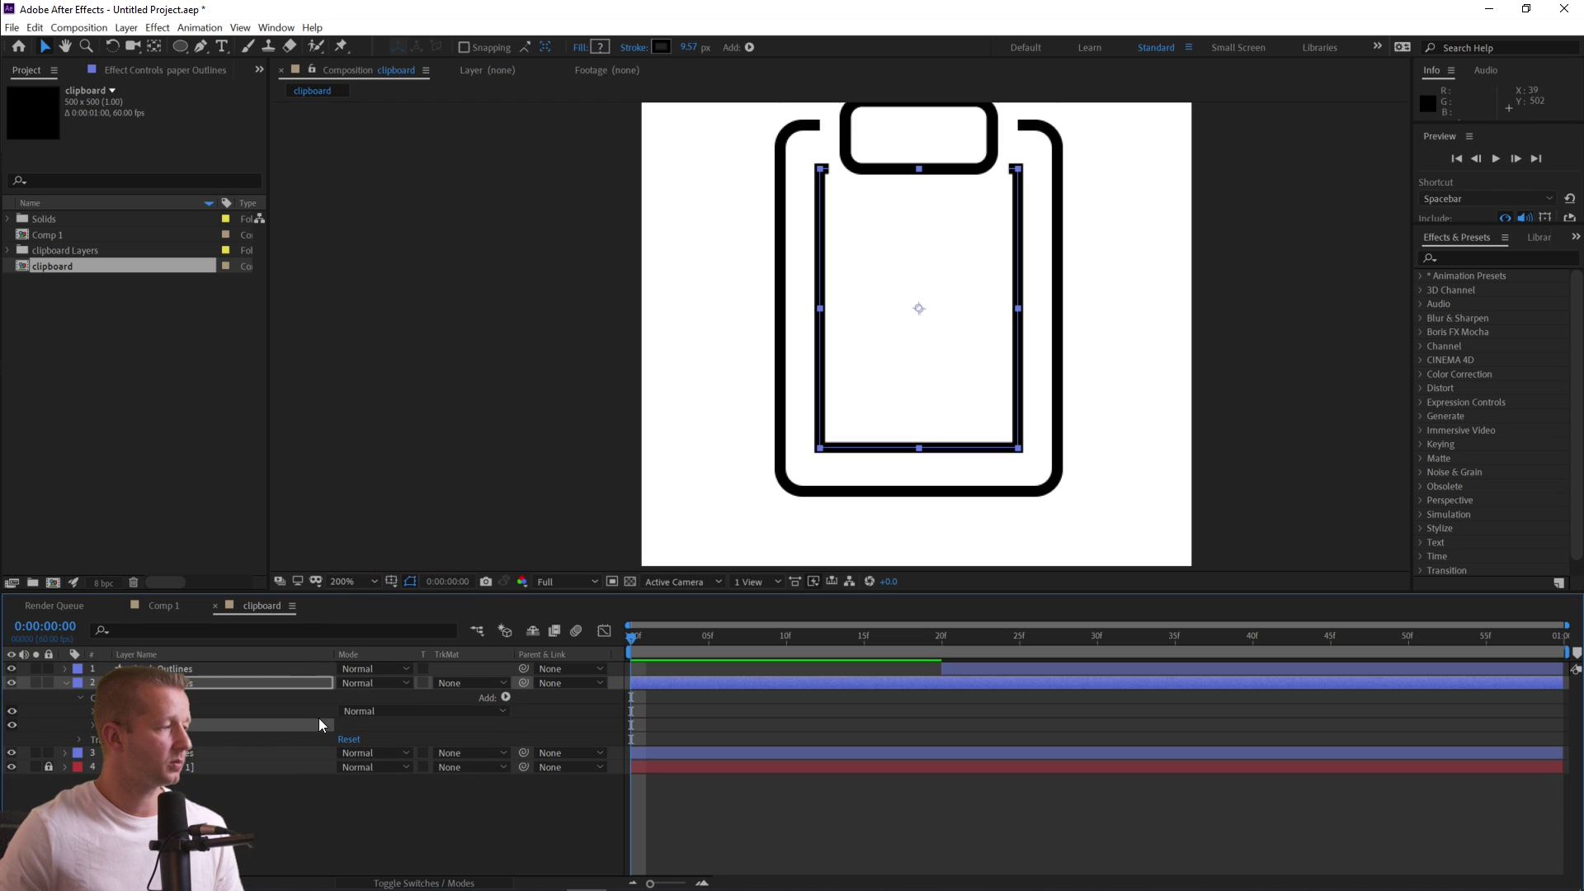
click(96, 732)
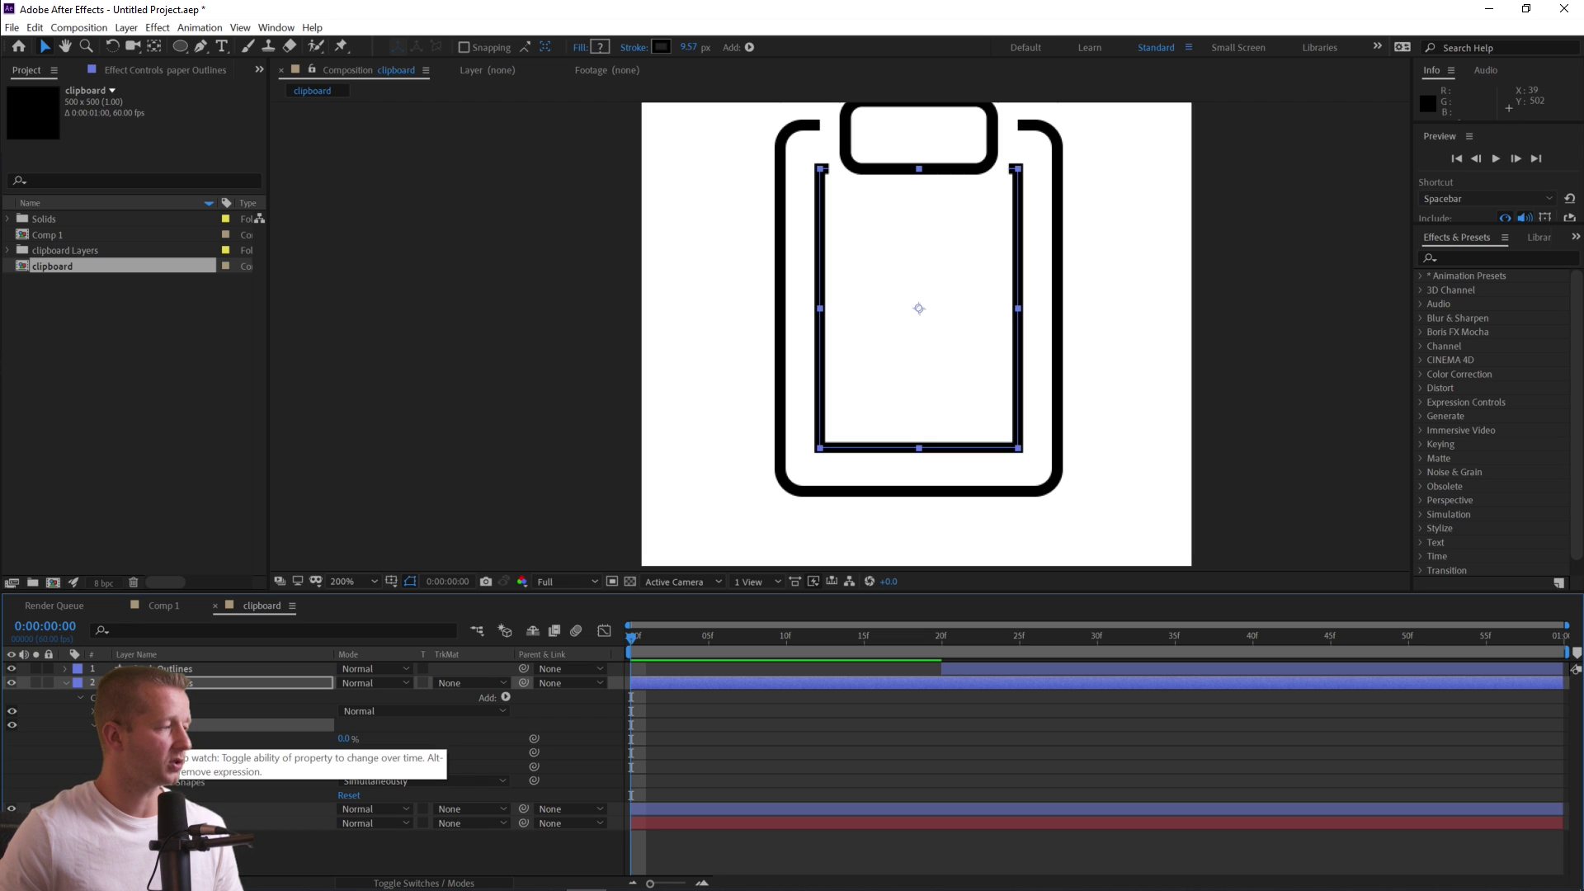
Keyframe the paper outline's Trim Paths Start at 0% on frame 0 and 100% on frame 25.
mouse_move(343, 742)
mouse_down()
mouse_move(421, 739)
mouse_move(334, 741)
mouse_up()
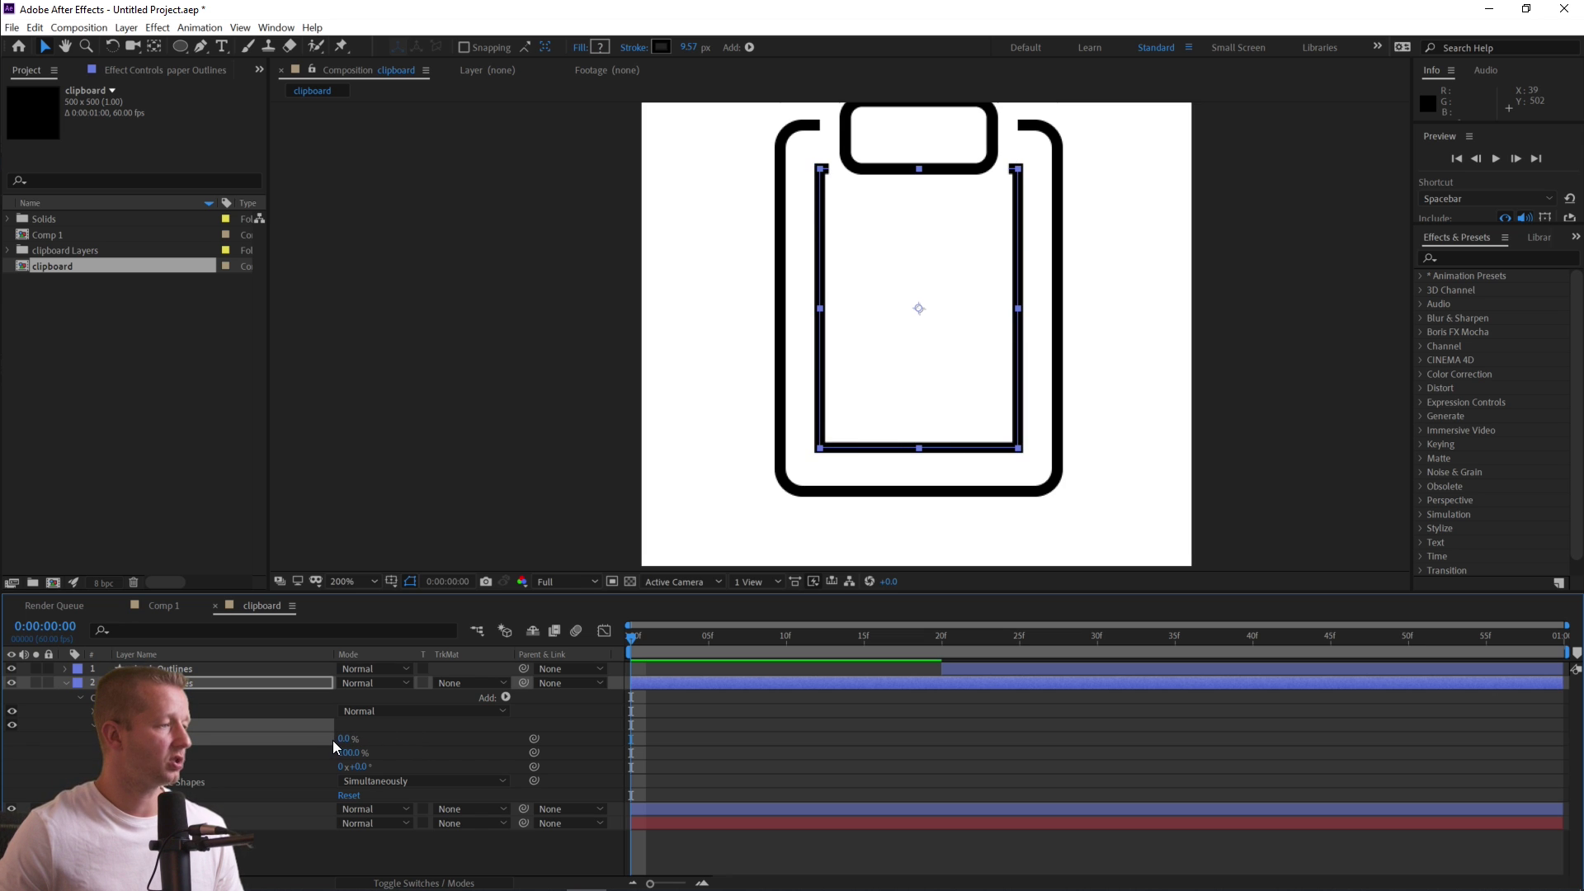
click(116, 738)
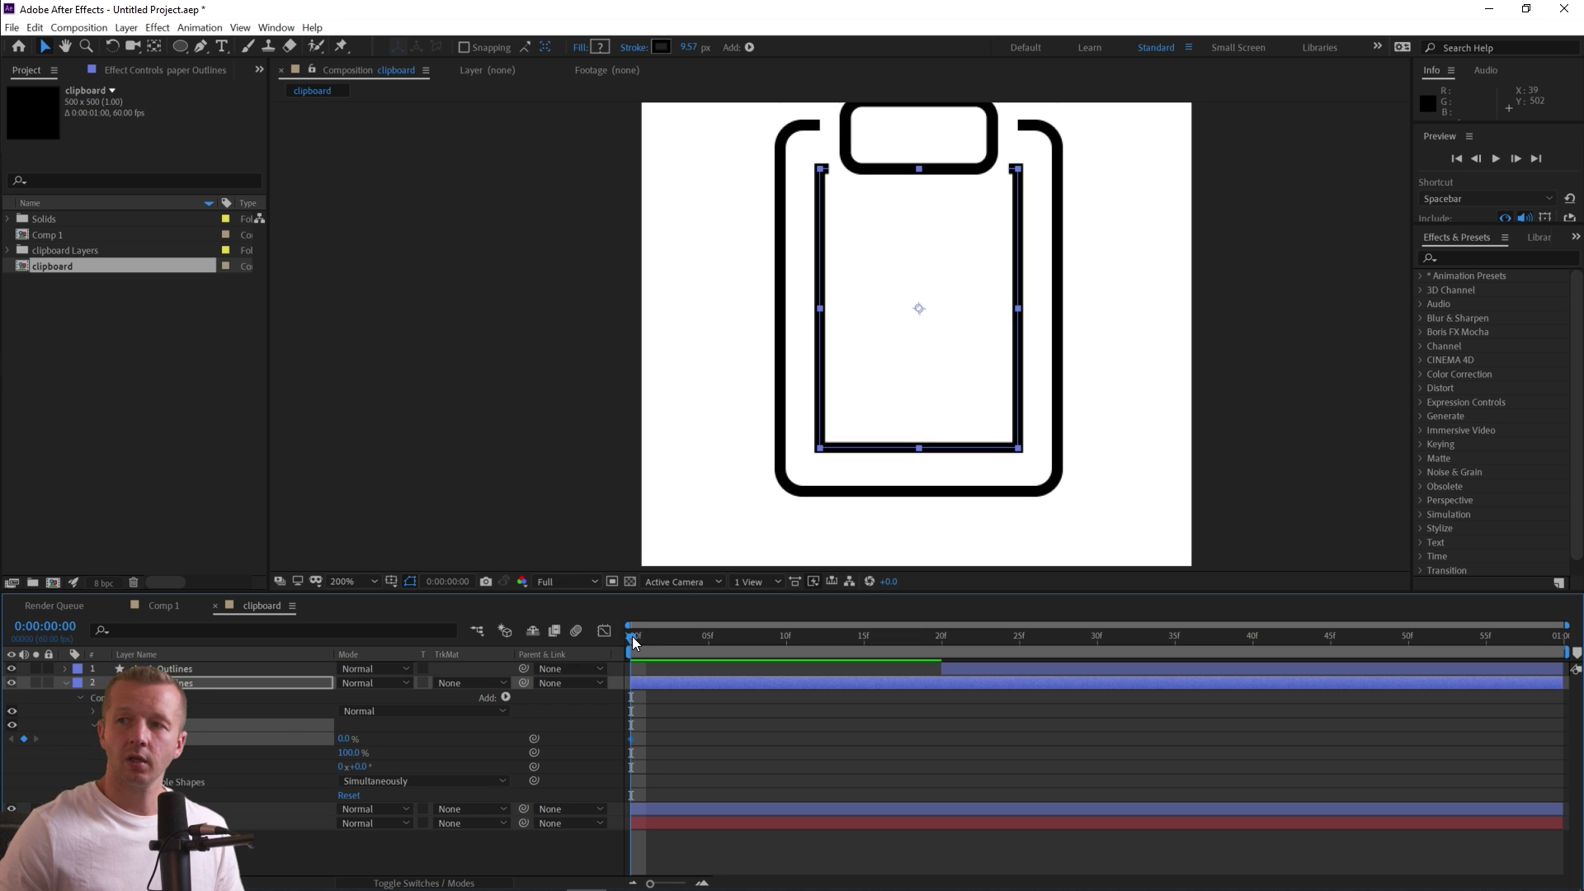
click(655, 637)
drag(655, 637, 1020, 618)
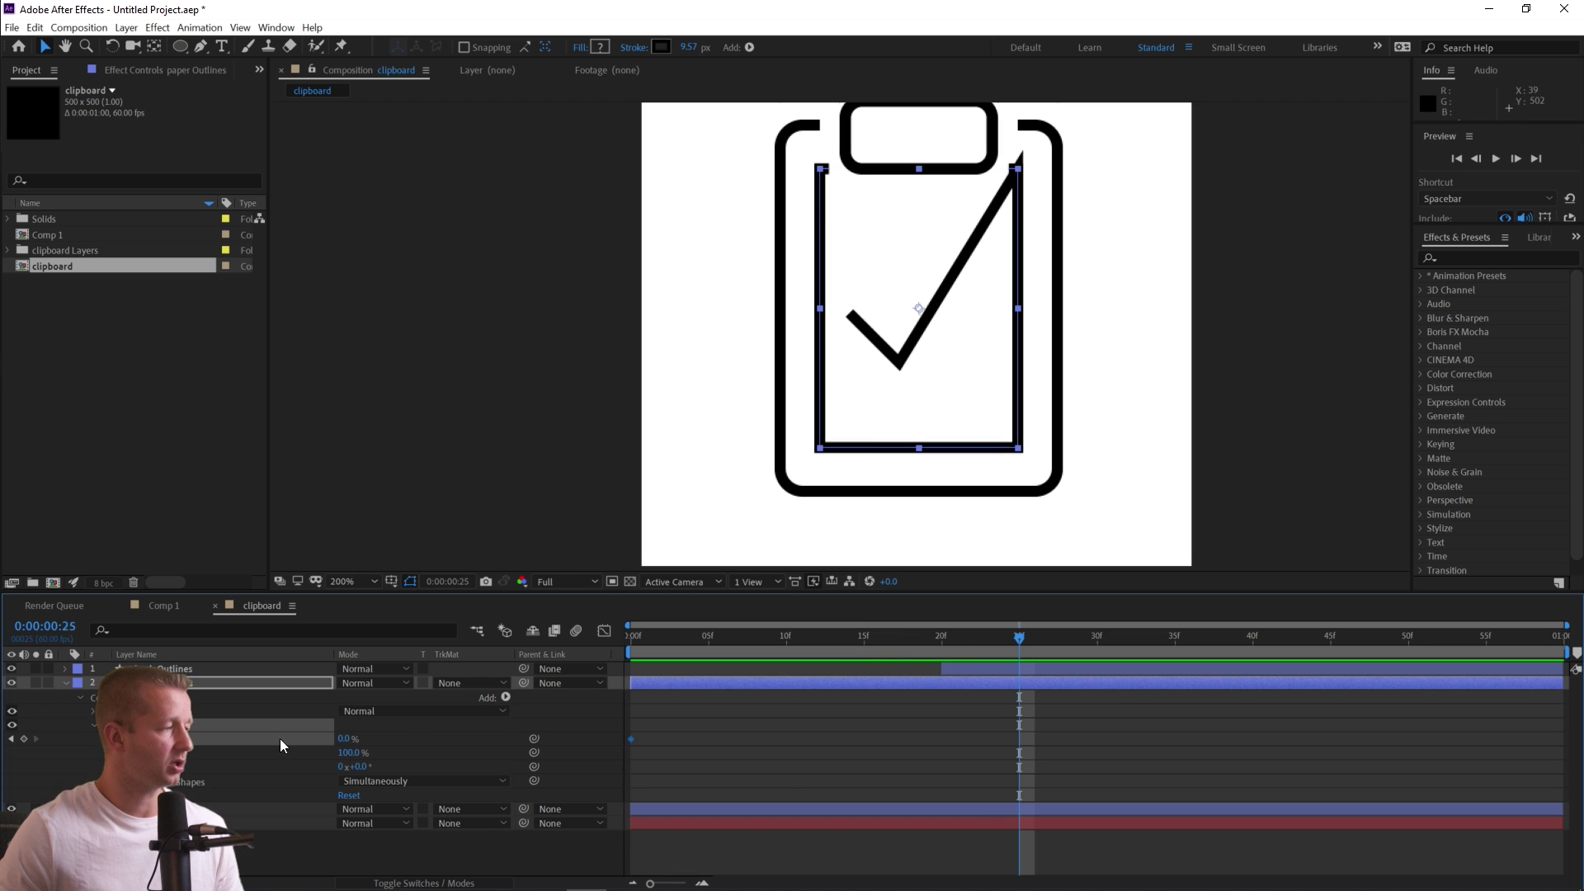
drag(346, 739, 540, 736)
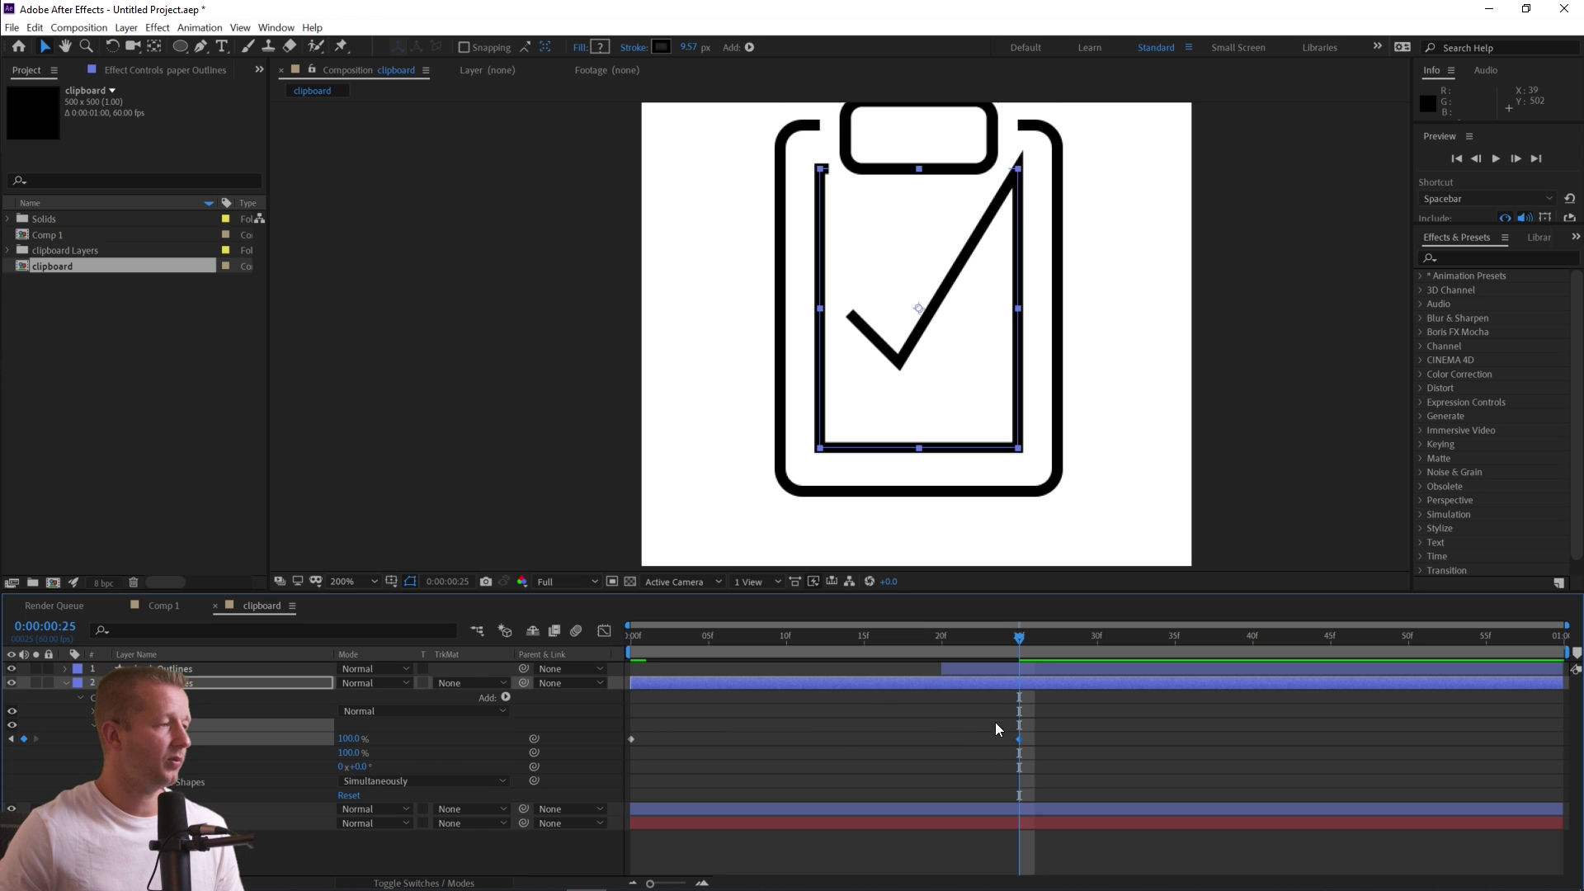
Trim the check outline layer to start at frame 26 and preview the animation from the beginning.
drag(941, 666, 608, 631)
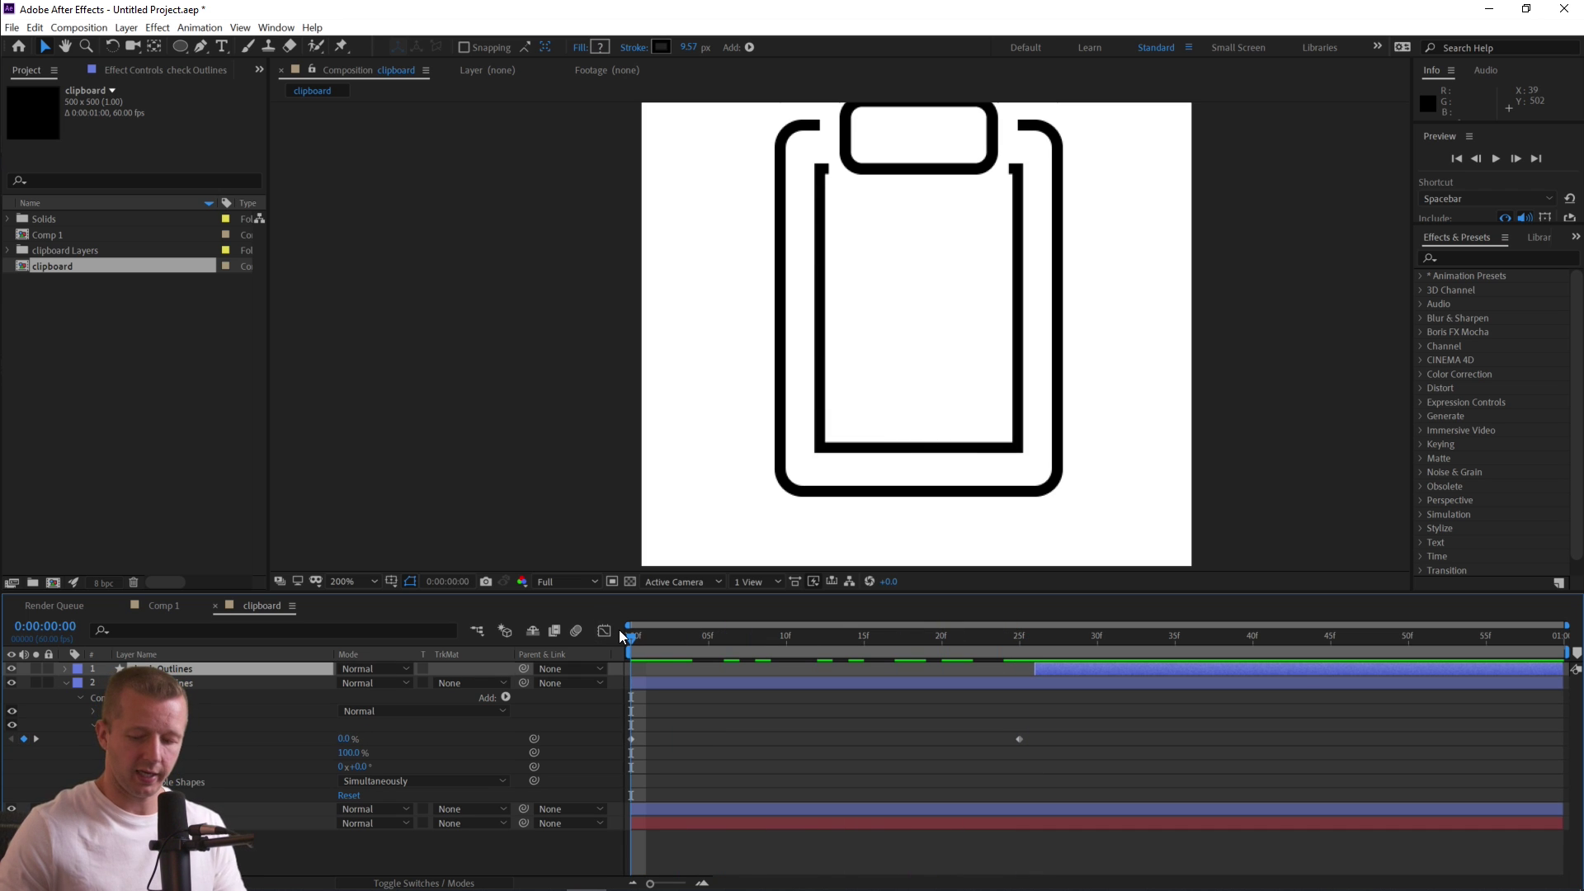
key(space)
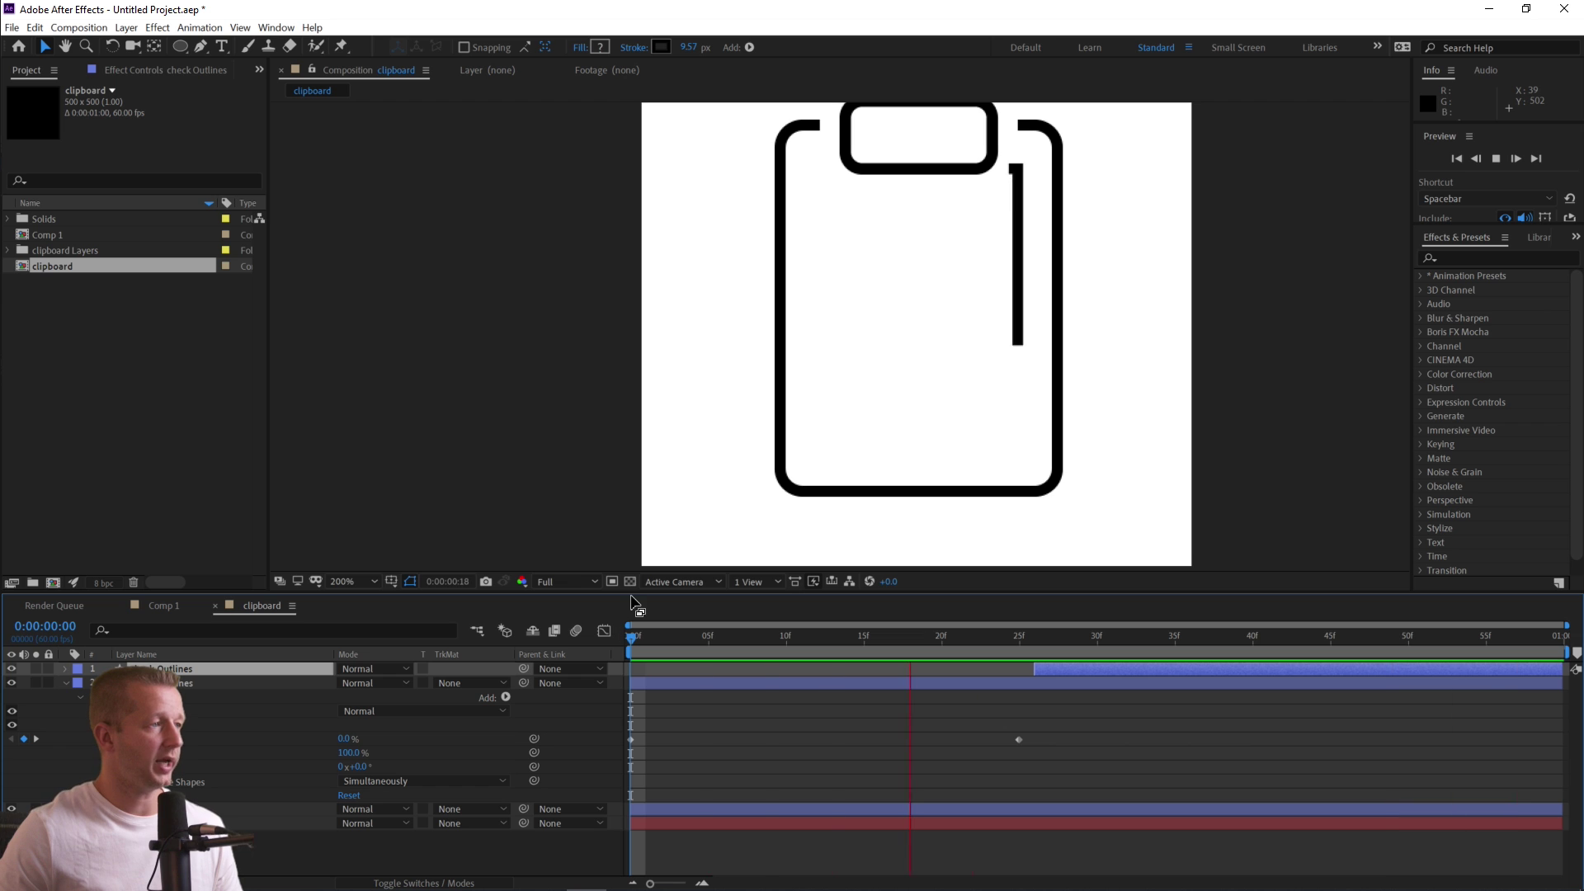
key(space)
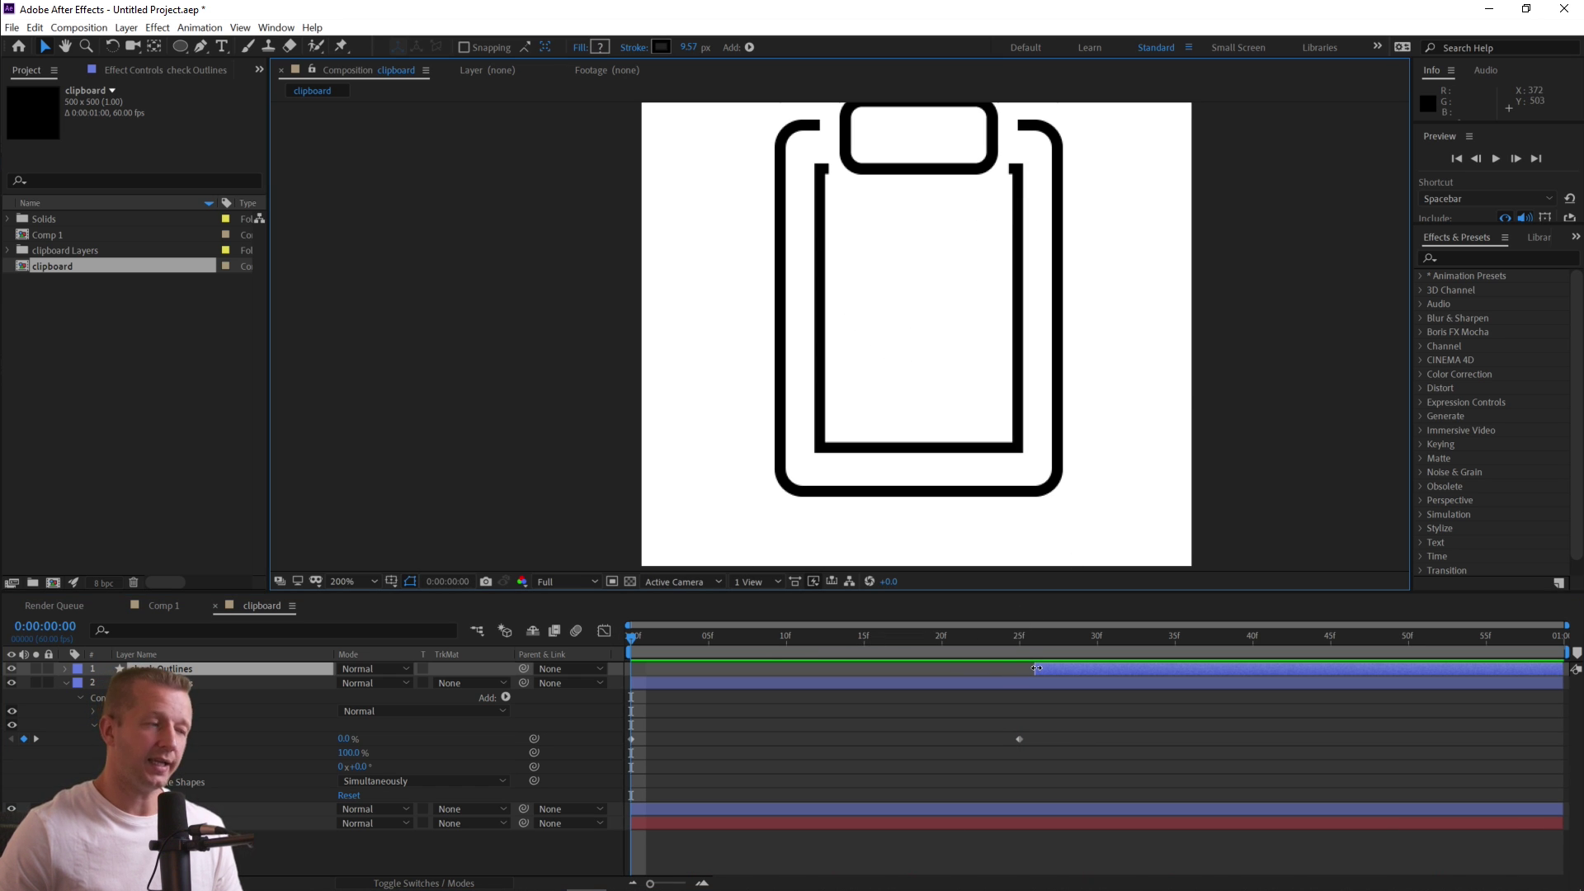
Extend the check outline layer back to start at frame 18 and add Trim Paths to its contents.
drag(1035, 668, 916, 644)
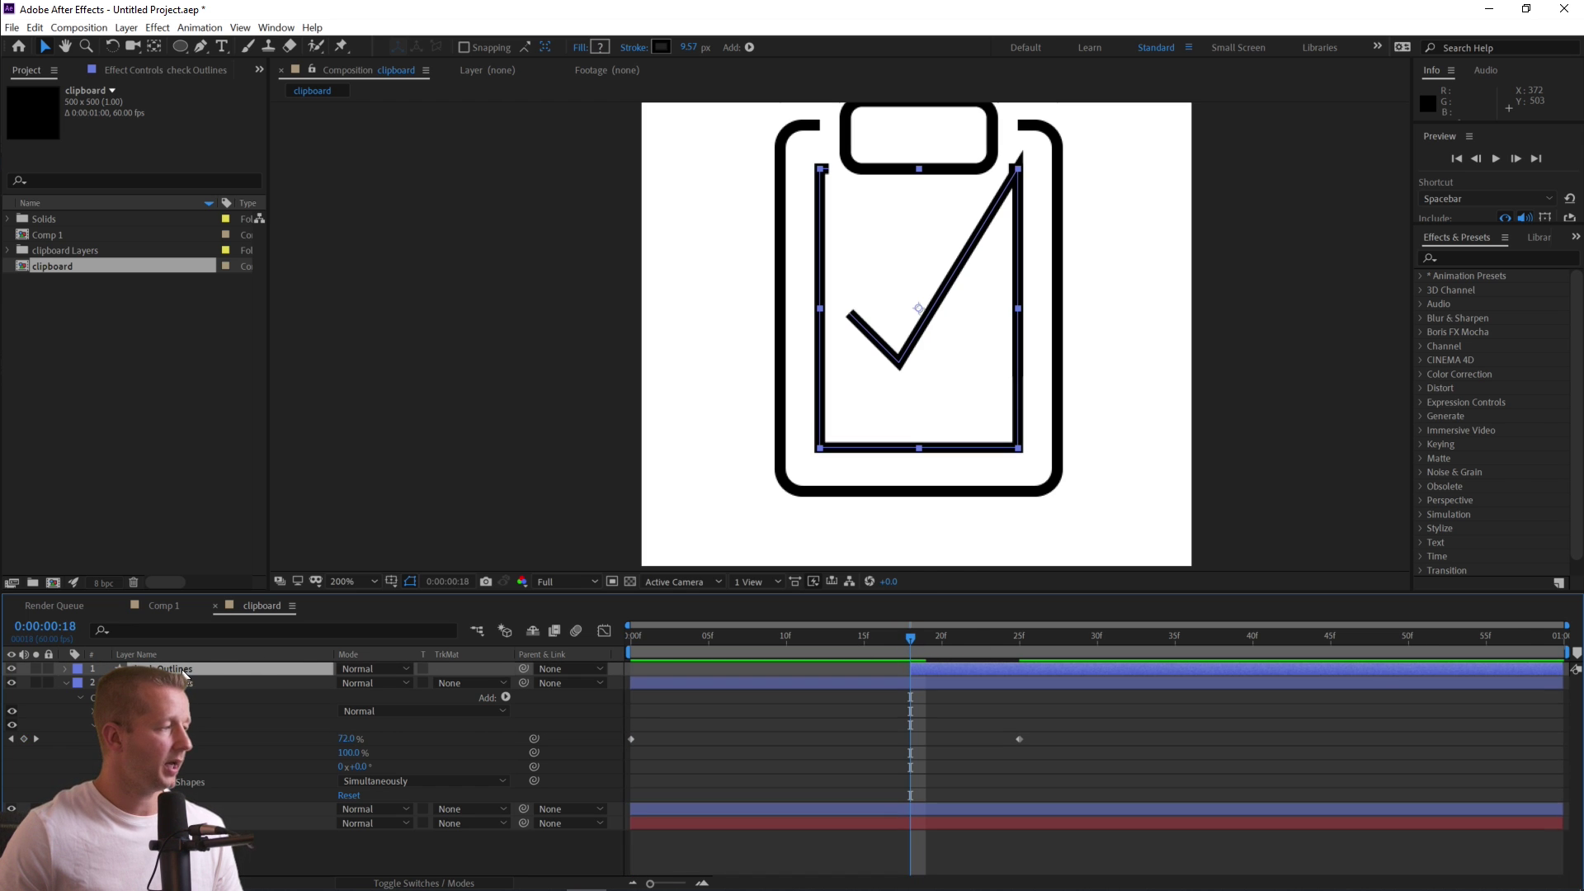
click(67, 668)
click(80, 682)
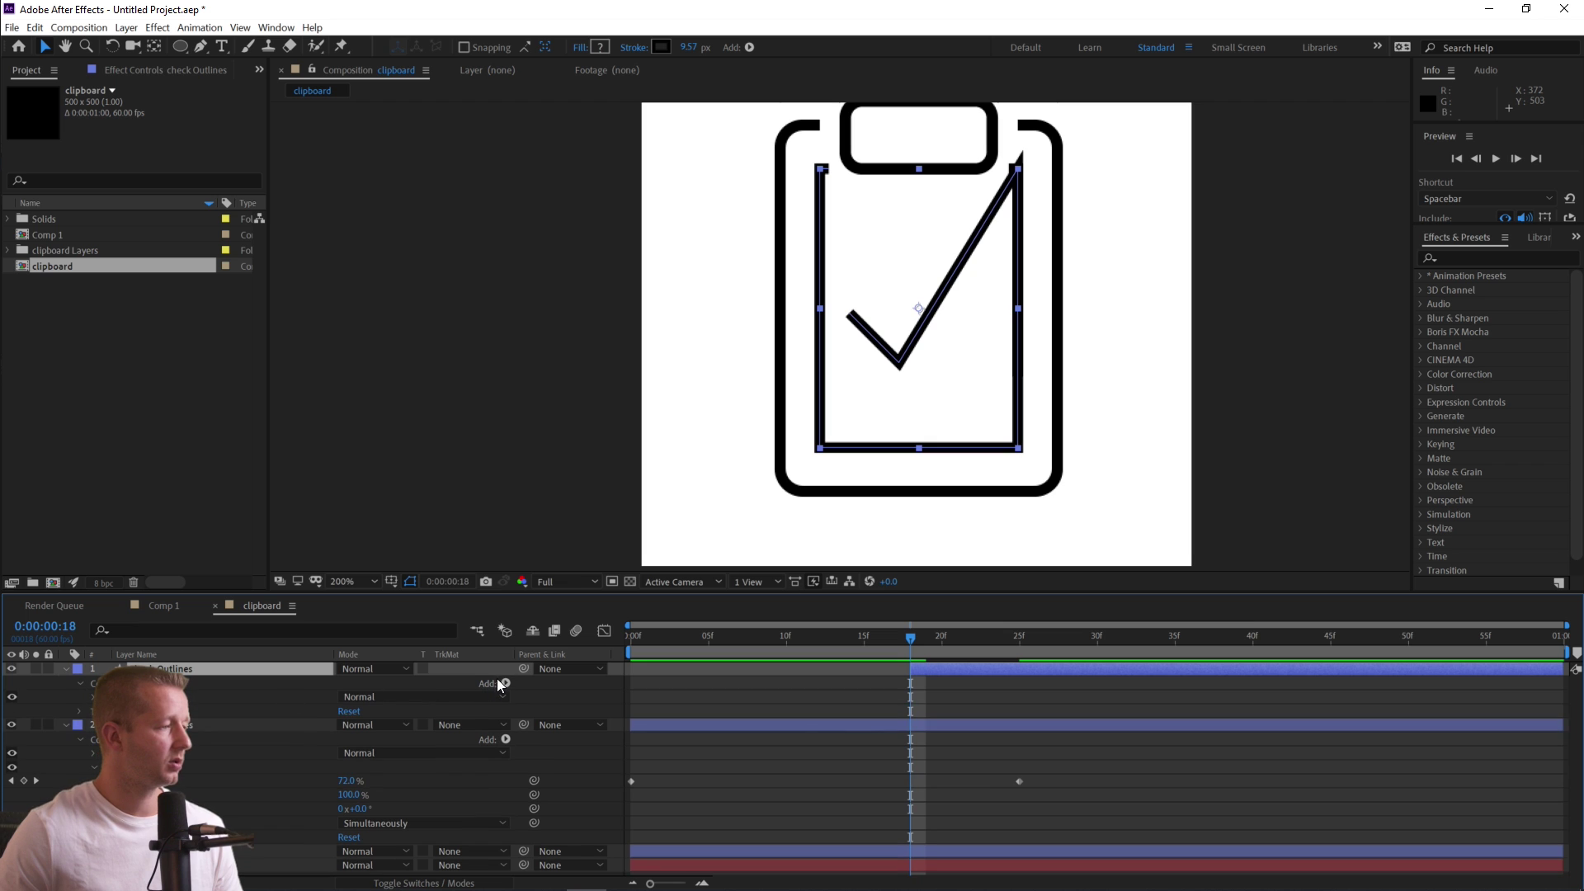
click(505, 683)
click(385, 578)
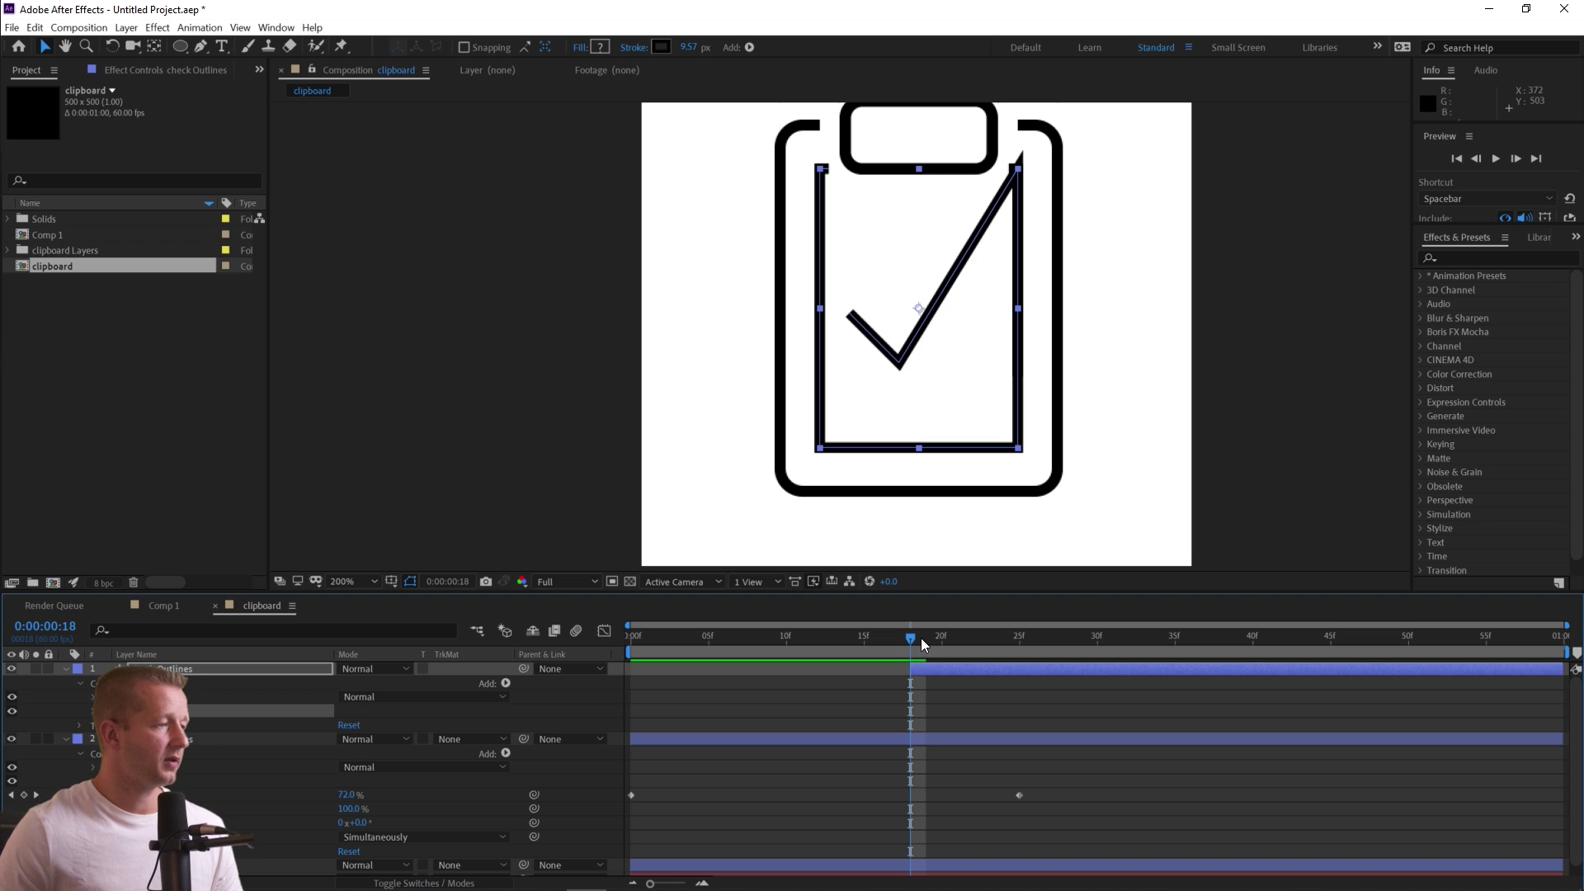
Set the check outline's Trim Paths Start to 77% at frame 39 and turn on keyframing for it.
drag(921, 637, 1238, 644)
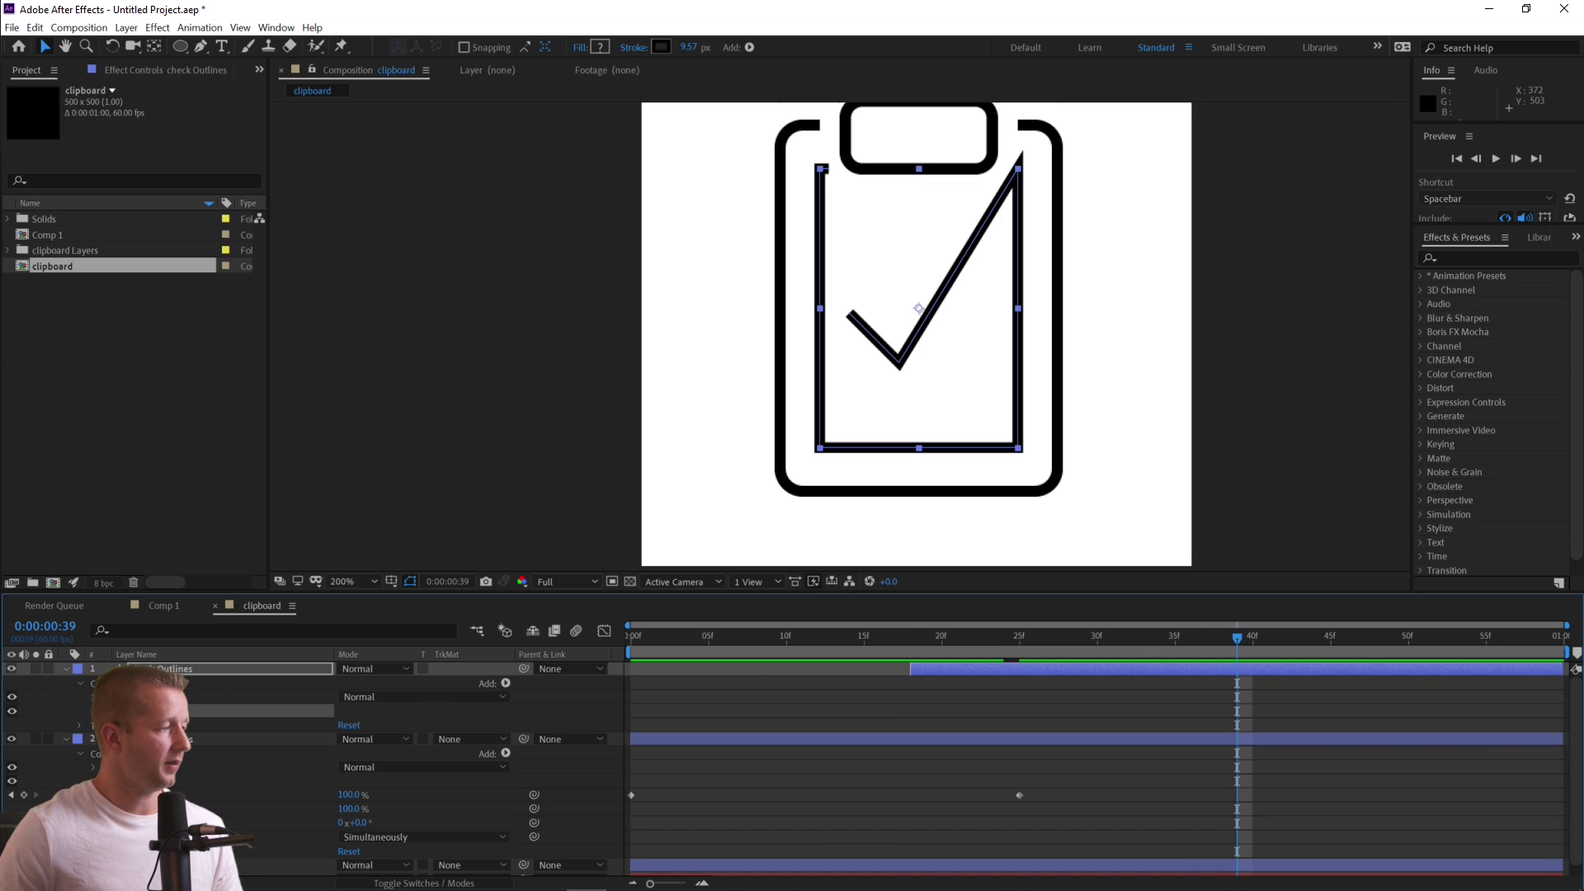
click(92, 710)
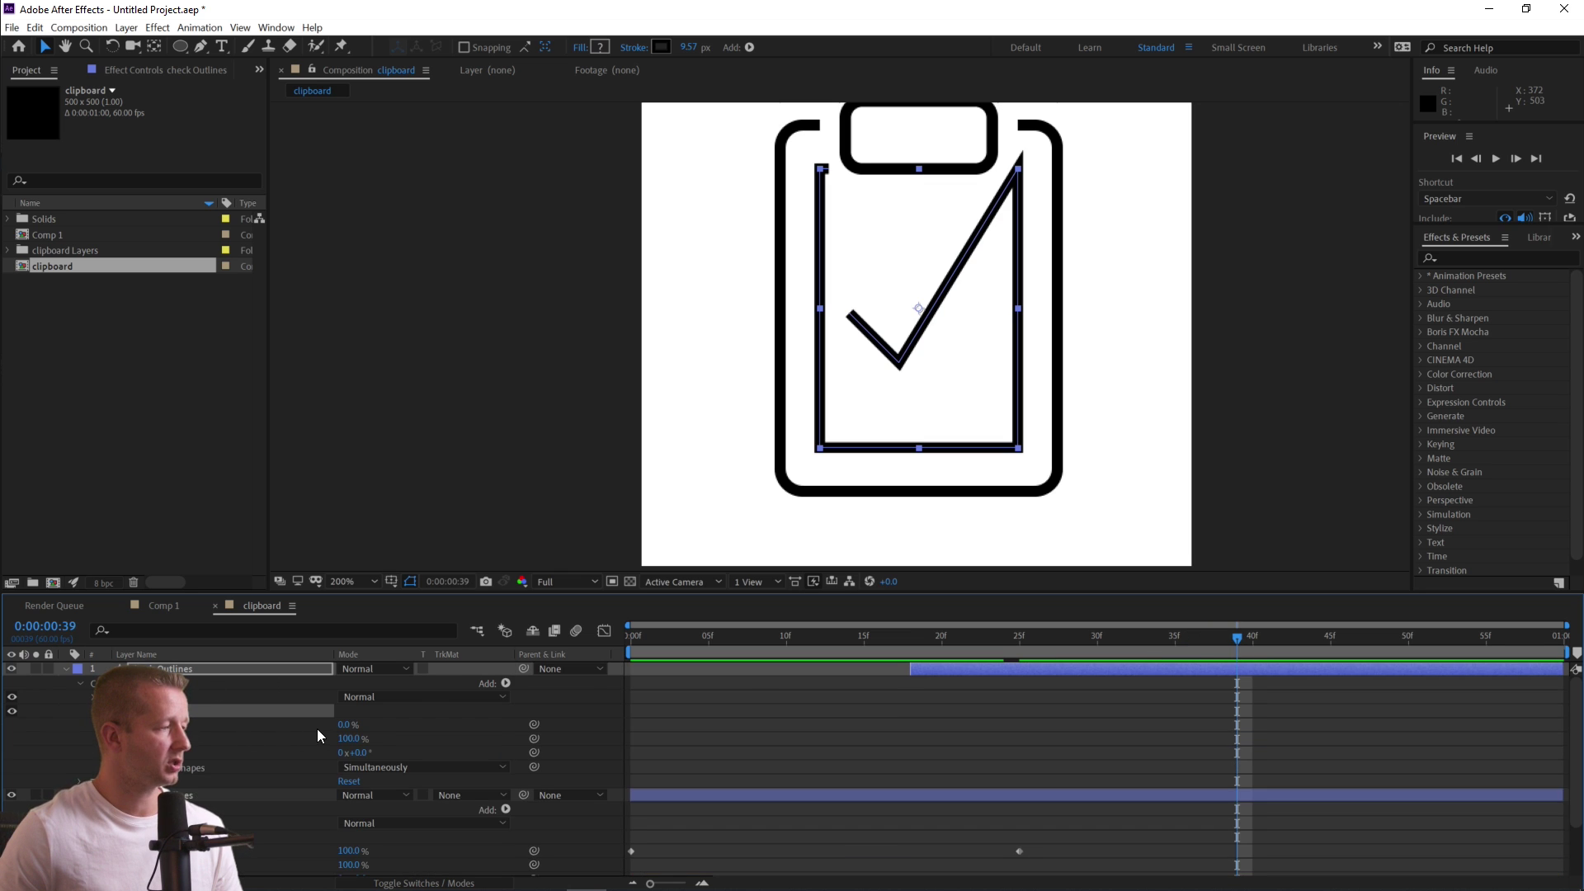
mouse_move(343, 728)
mouse_down()
mouse_move(260, 733)
mouse_move(318, 733)
mouse_move(299, 734)
mouse_up()
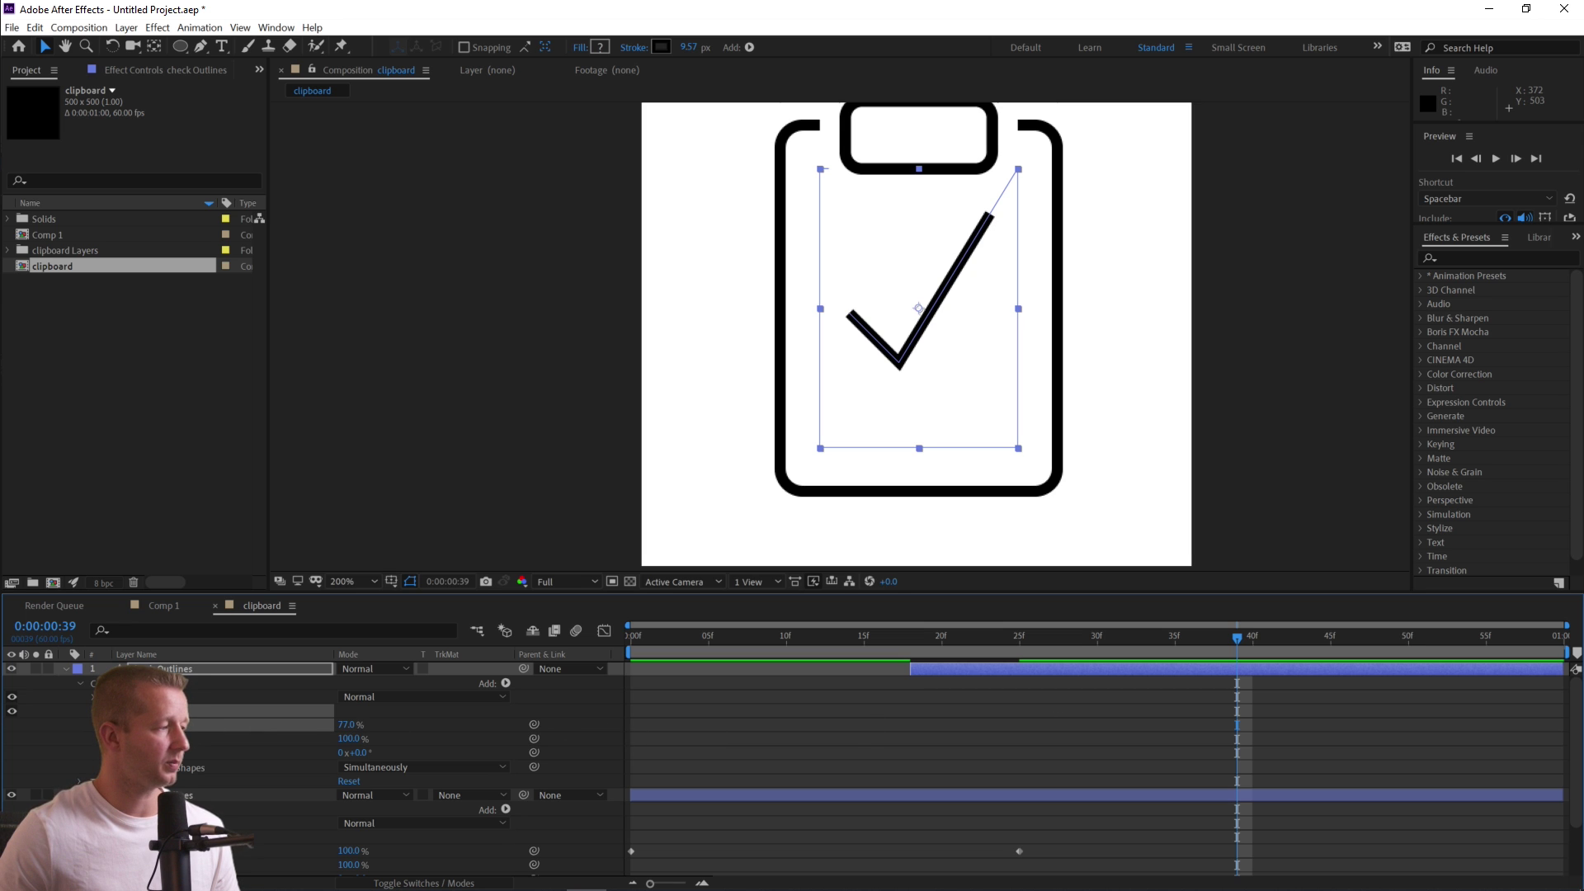
click(170, 725)
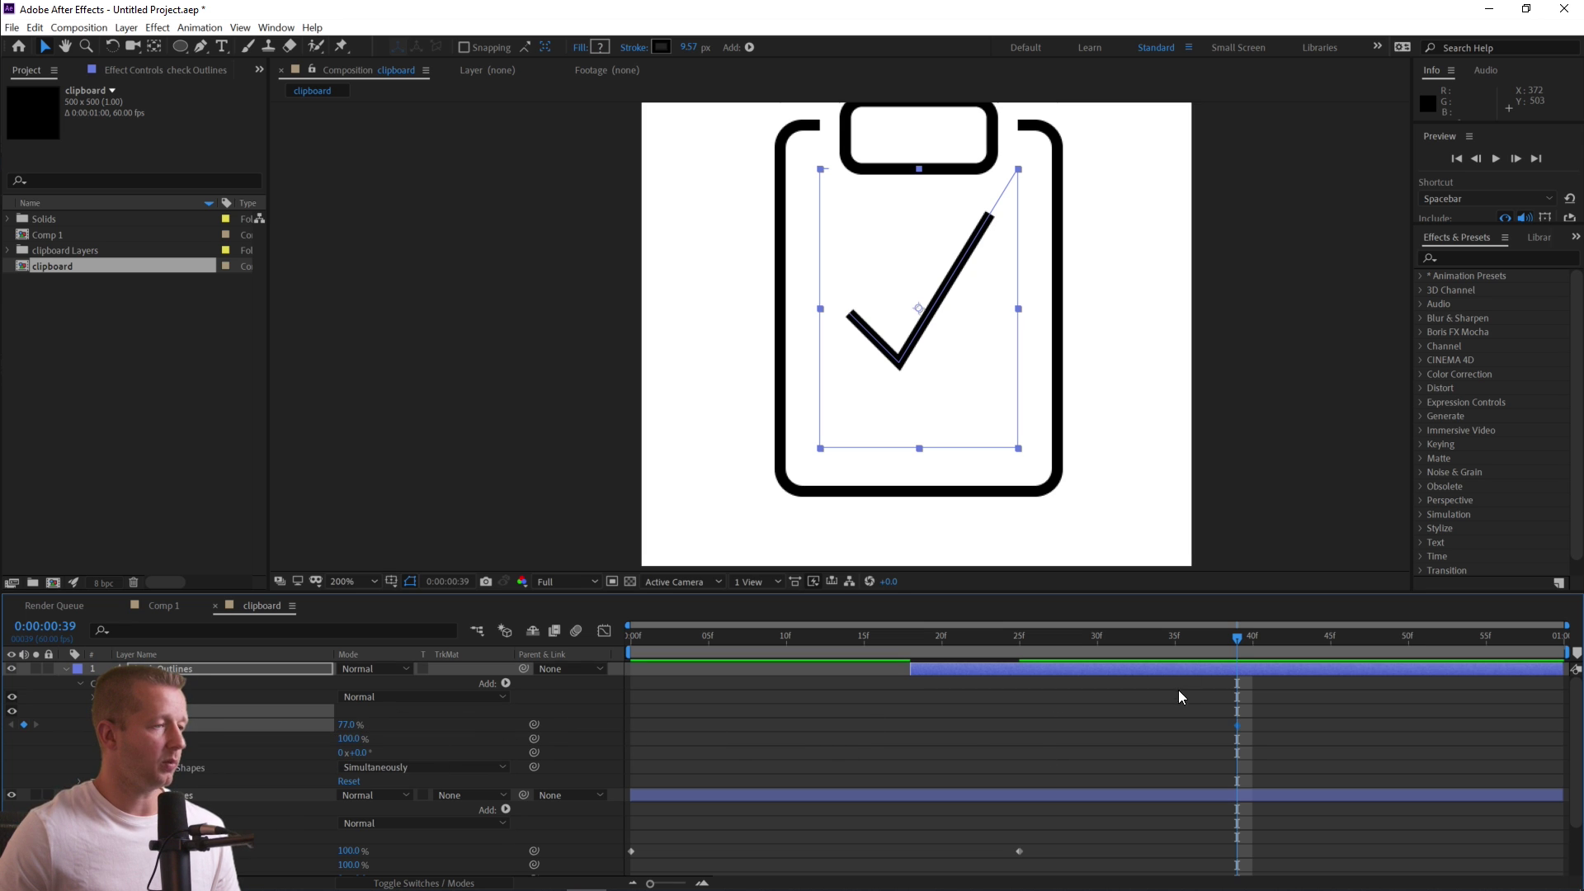
Set the check outline's Trim Paths Start and End to 0%, with a Start keyframe at frame 25 where the layer also begins.
mouse_move(1239, 639)
mouse_down()
mouse_move(795, 664)
mouse_move(948, 652)
mouse_move(865, 668)
mouse_move(878, 636)
mouse_up()
click(867, 645)
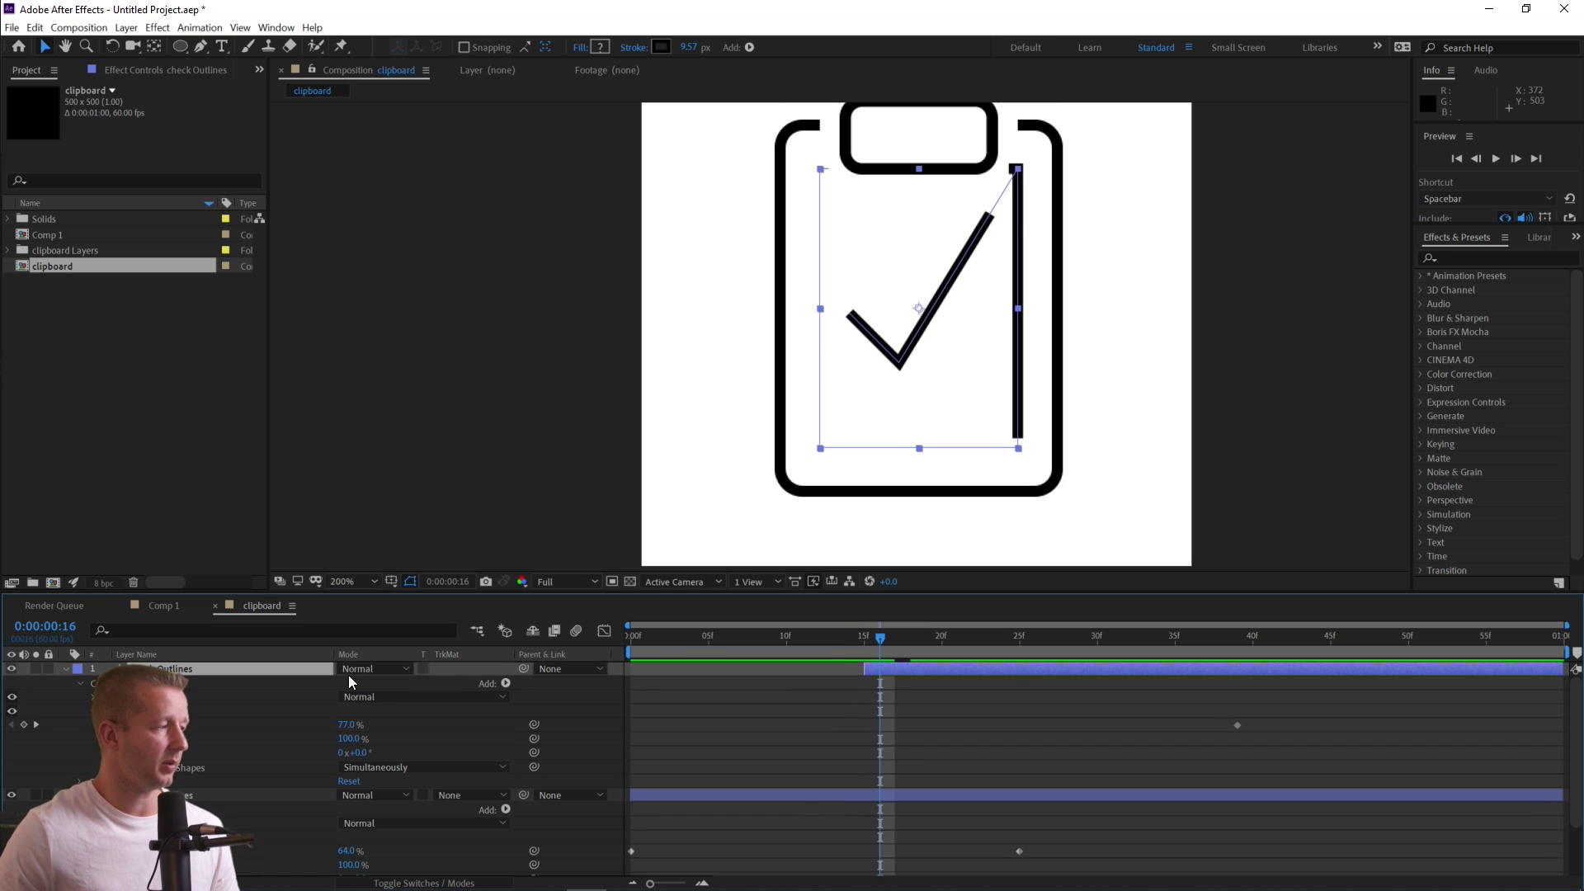
mouse_move(351, 725)
mouse_down()
mouse_move(281, 714)
mouse_move(330, 715)
mouse_up()
click(1015, 642)
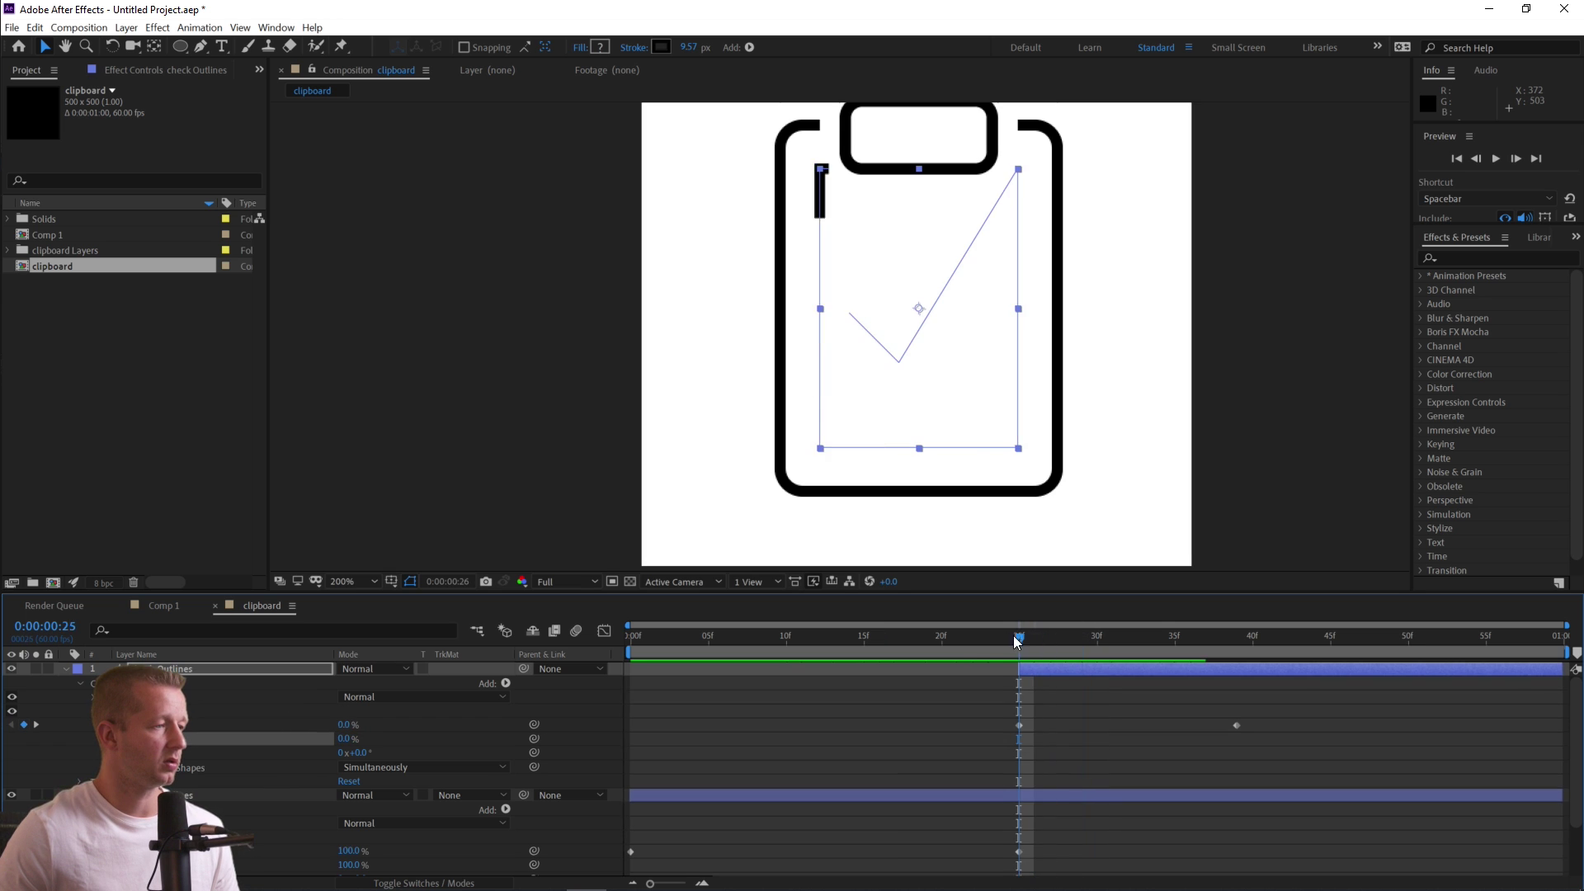
Move the check outline layer's beginning and its first Trim Paths Start keyframe to frame 15.
mouse_move(1016, 642)
mouse_down()
mouse_move(942, 642)
mouse_move(1066, 643)
mouse_move(1015, 671)
mouse_move(867, 674)
mouse_up()
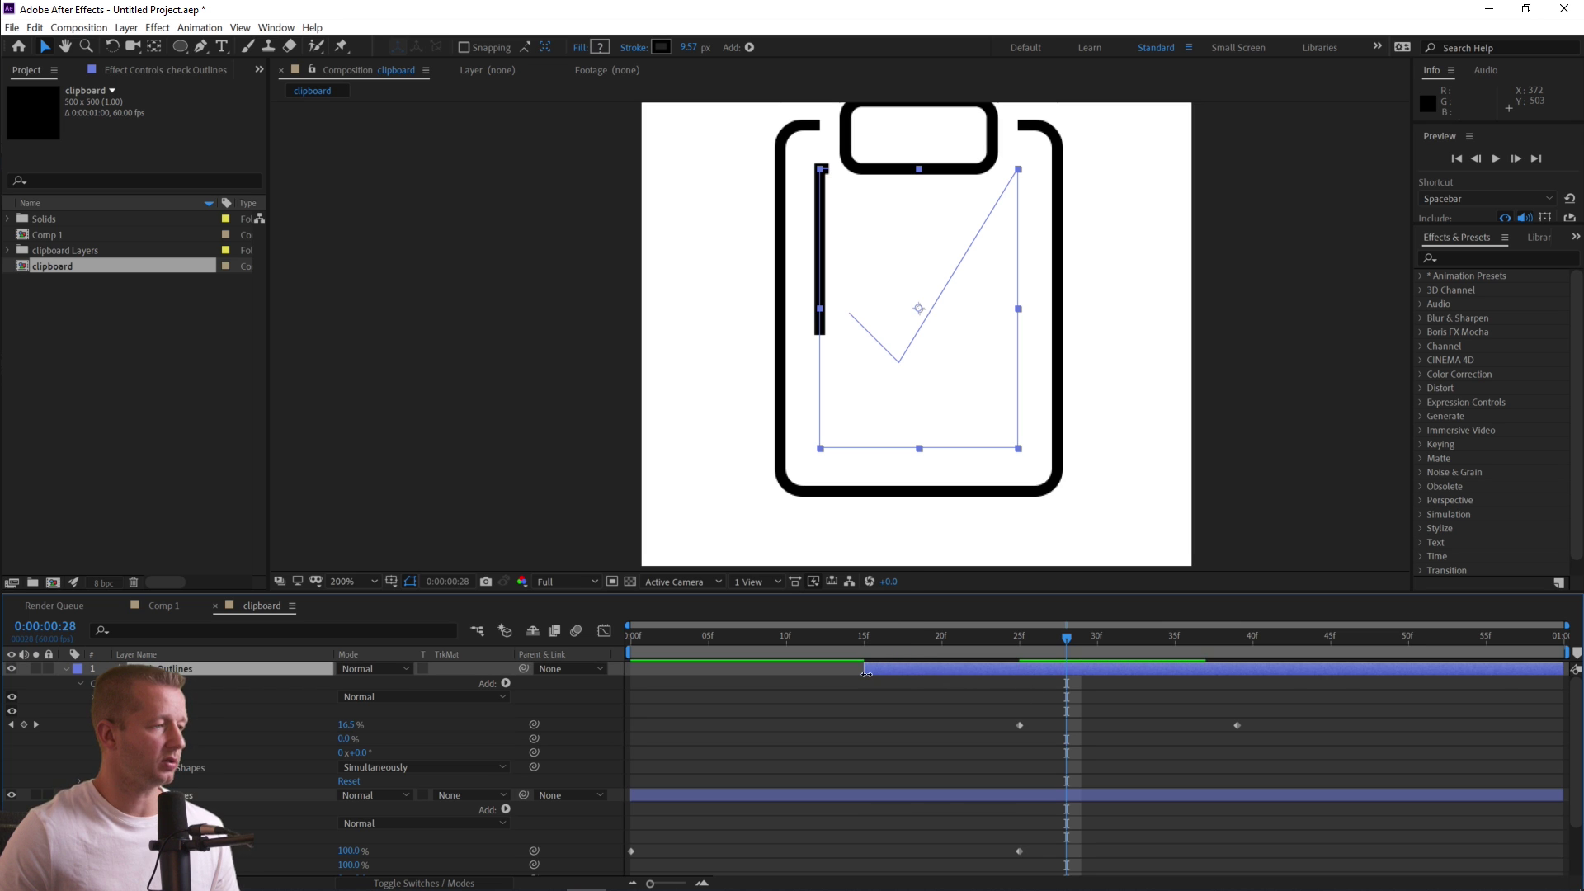
drag(1020, 725, 868, 725)
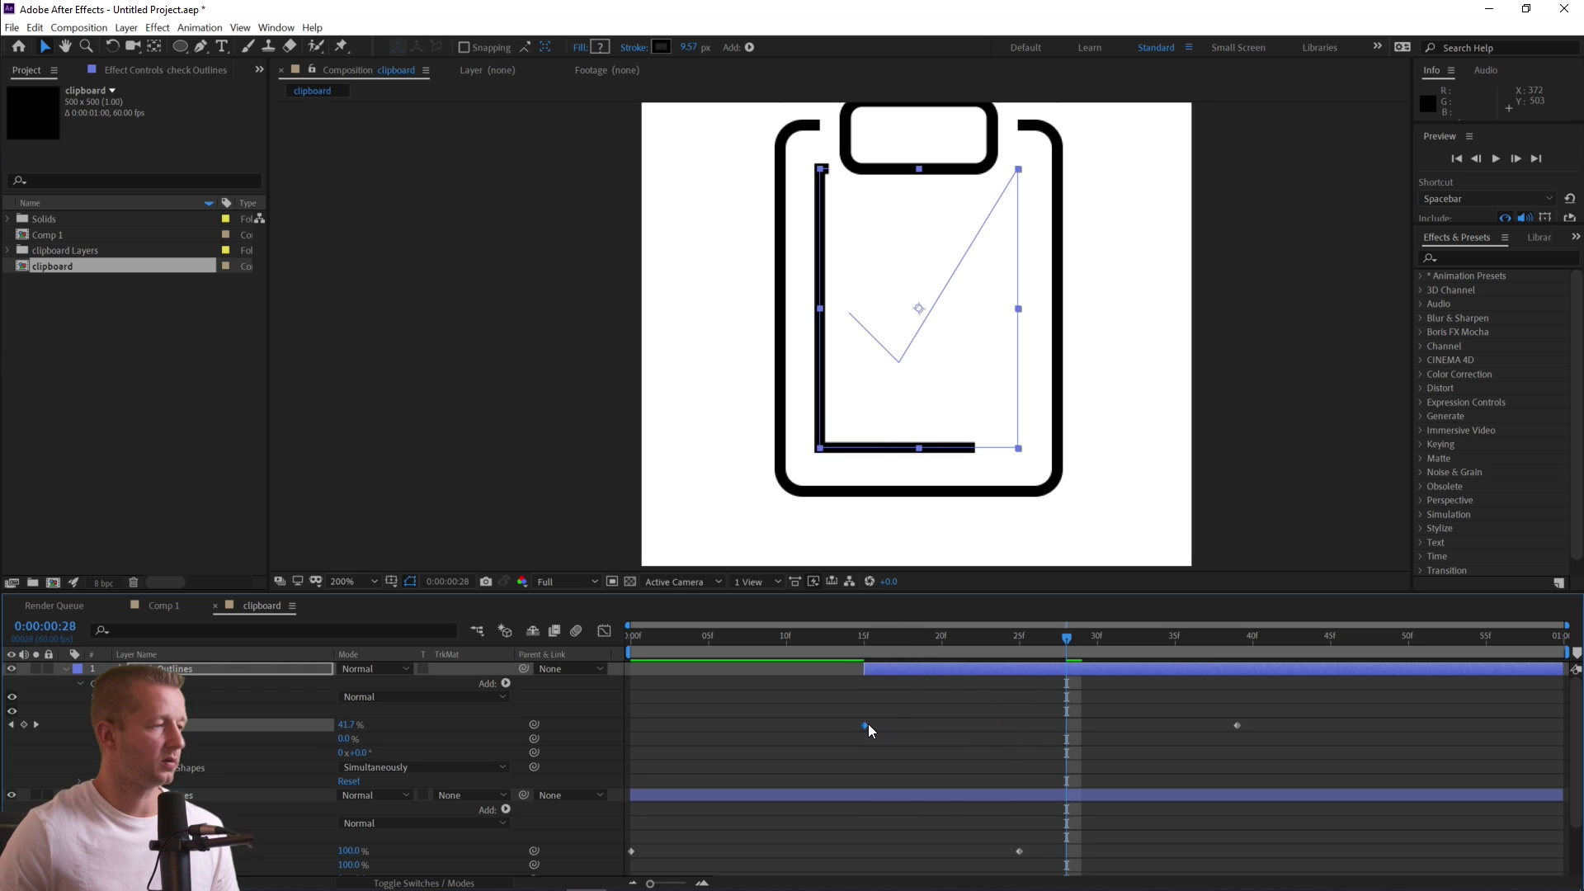
drag(801, 636, 1291, 635)
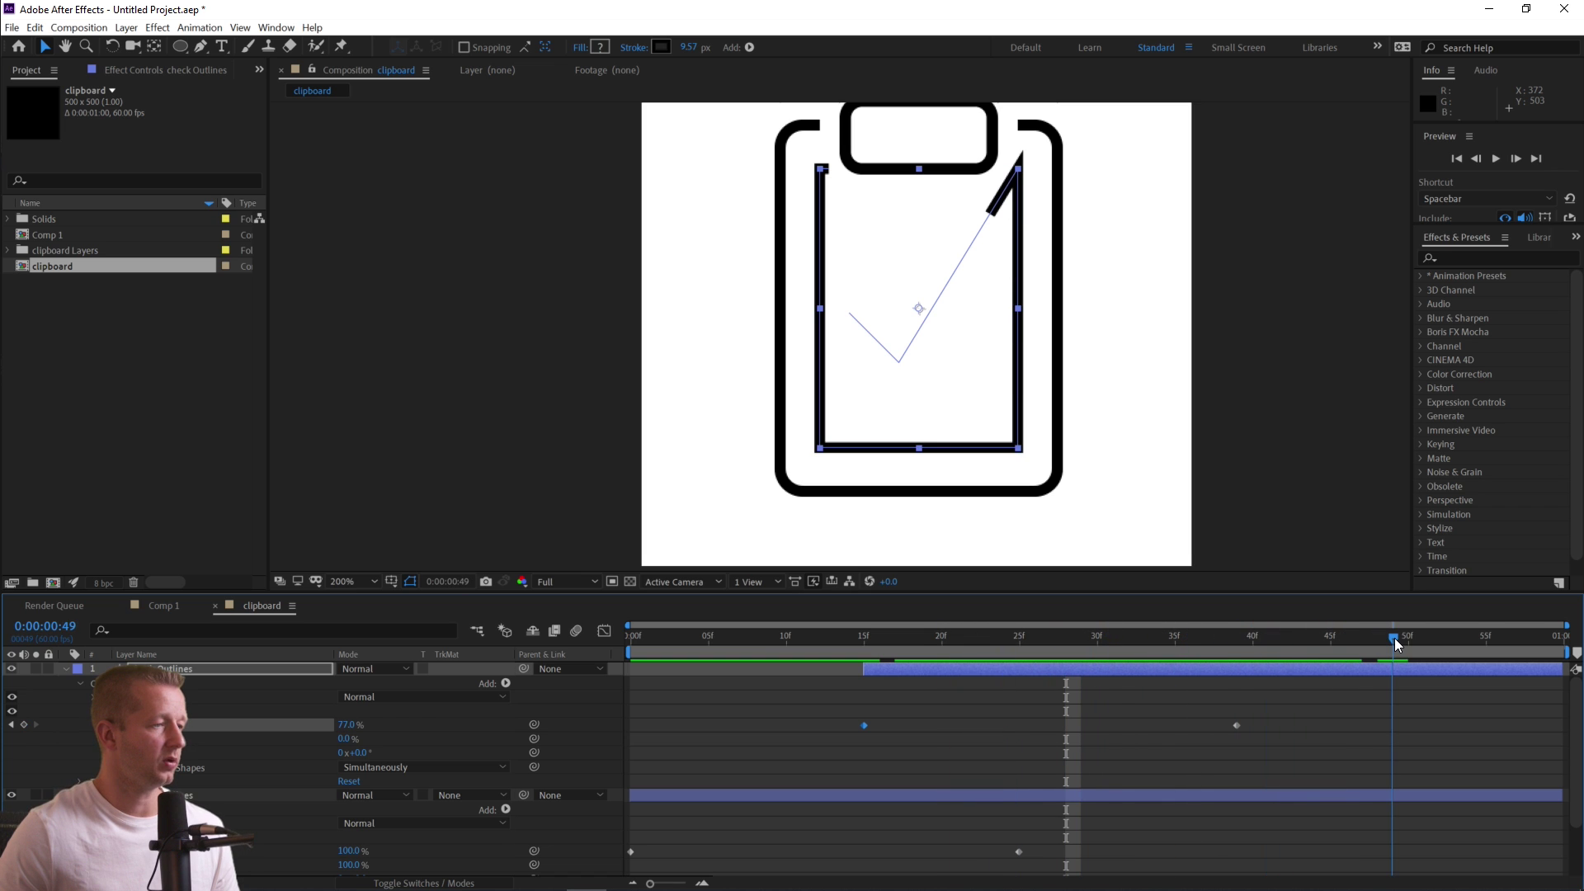
Change the check outline's Trim Paths Start keyframe at frame 39 to 100%.
drag(1394, 637, 1231, 637)
click(1237, 725)
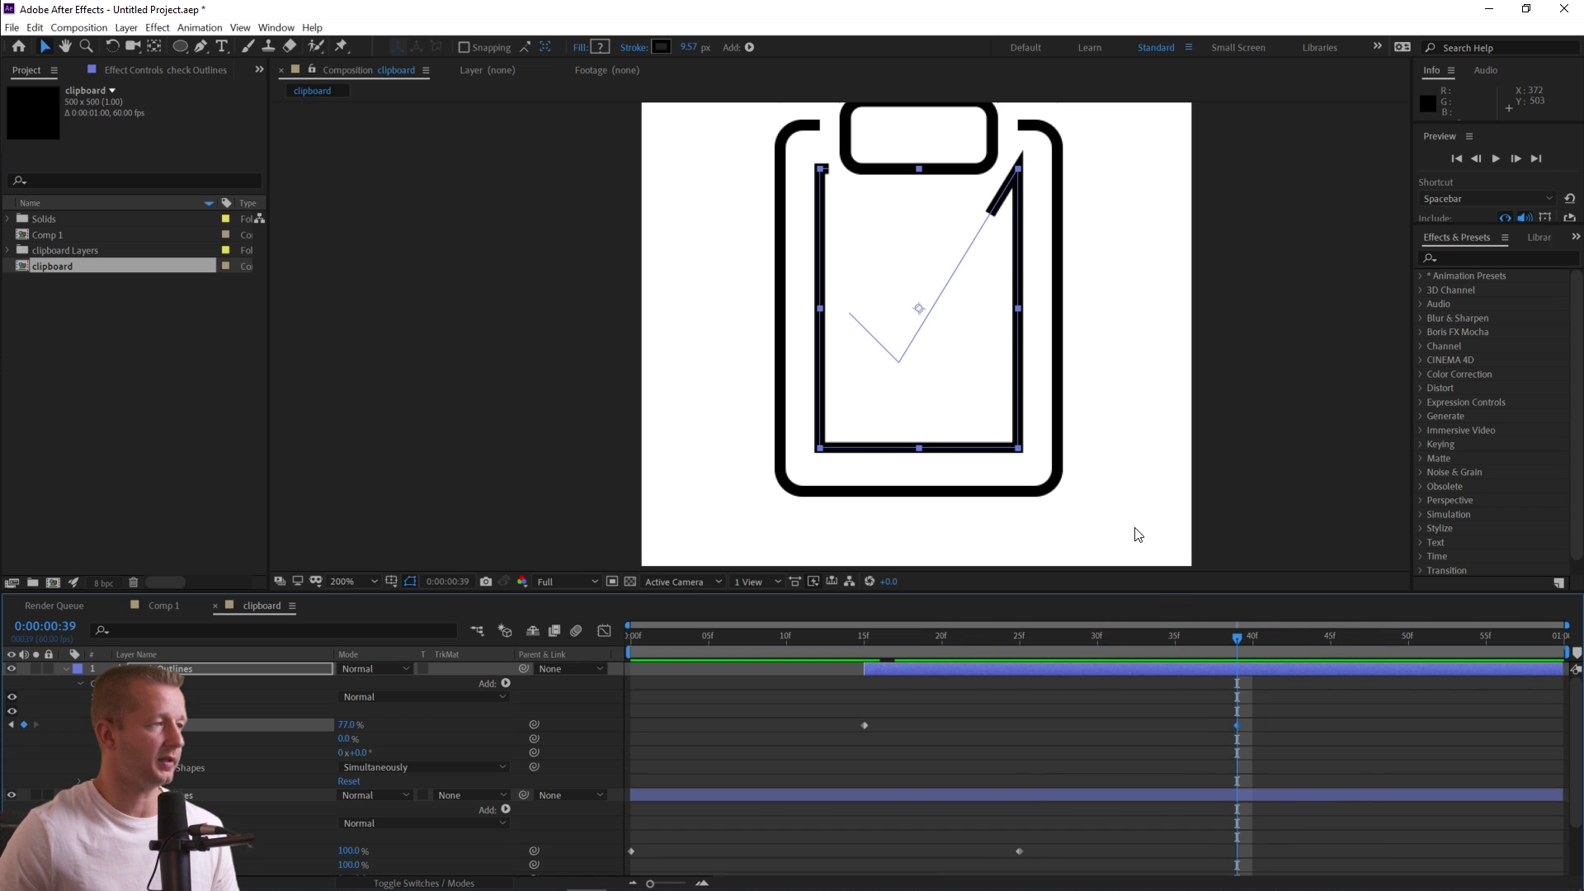
drag(346, 734, 362, 727)
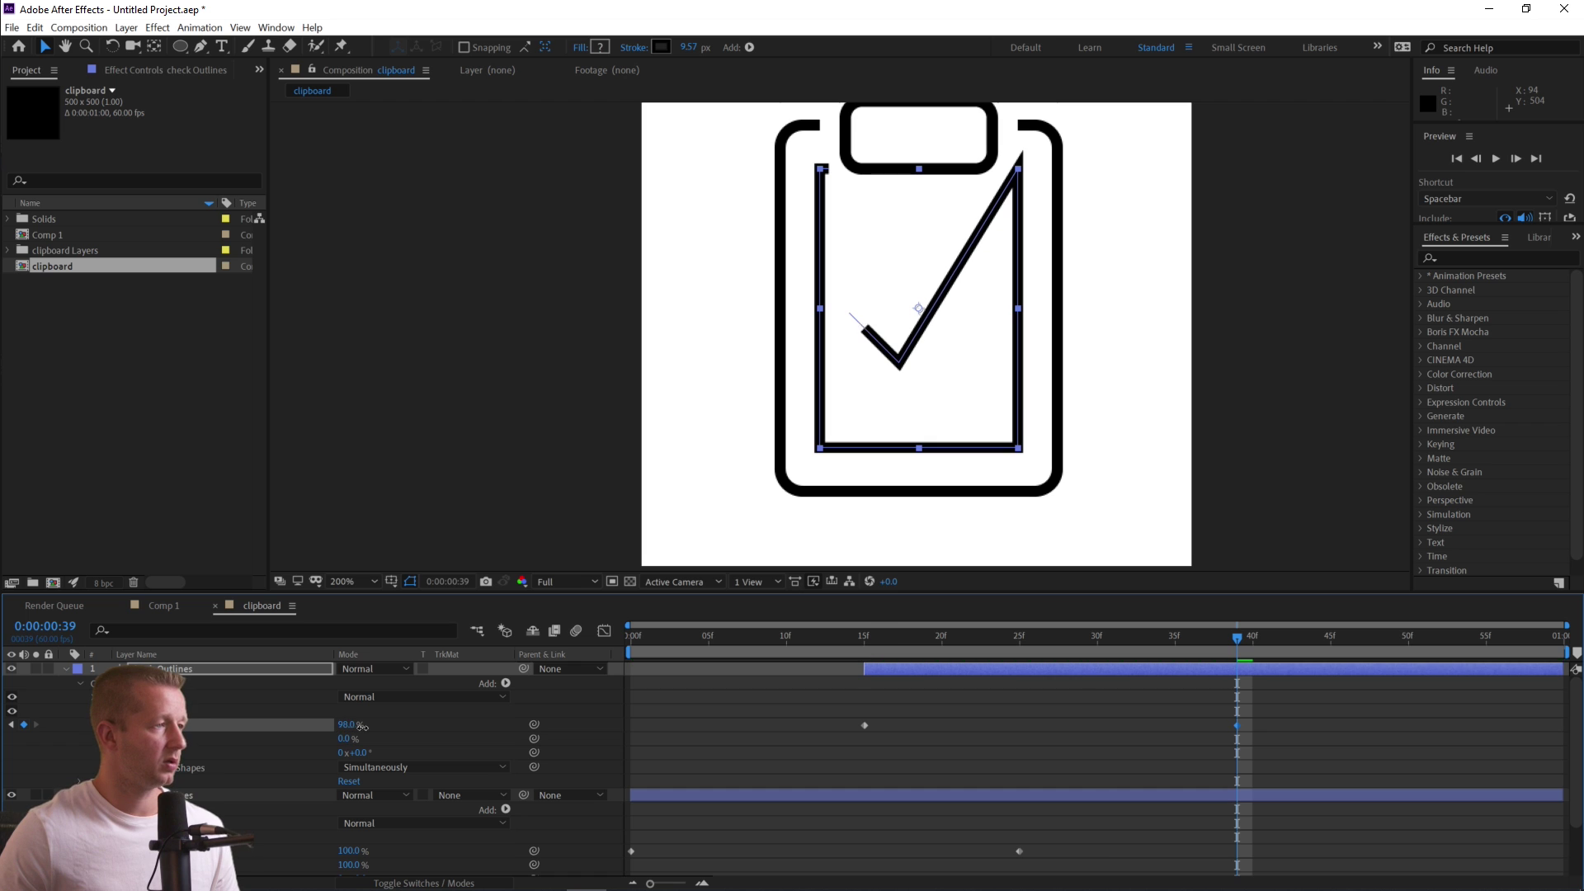
mouse_move(1157, 635)
mouse_down()
mouse_move(607, 640)
mouse_move(1253, 635)
mouse_up()
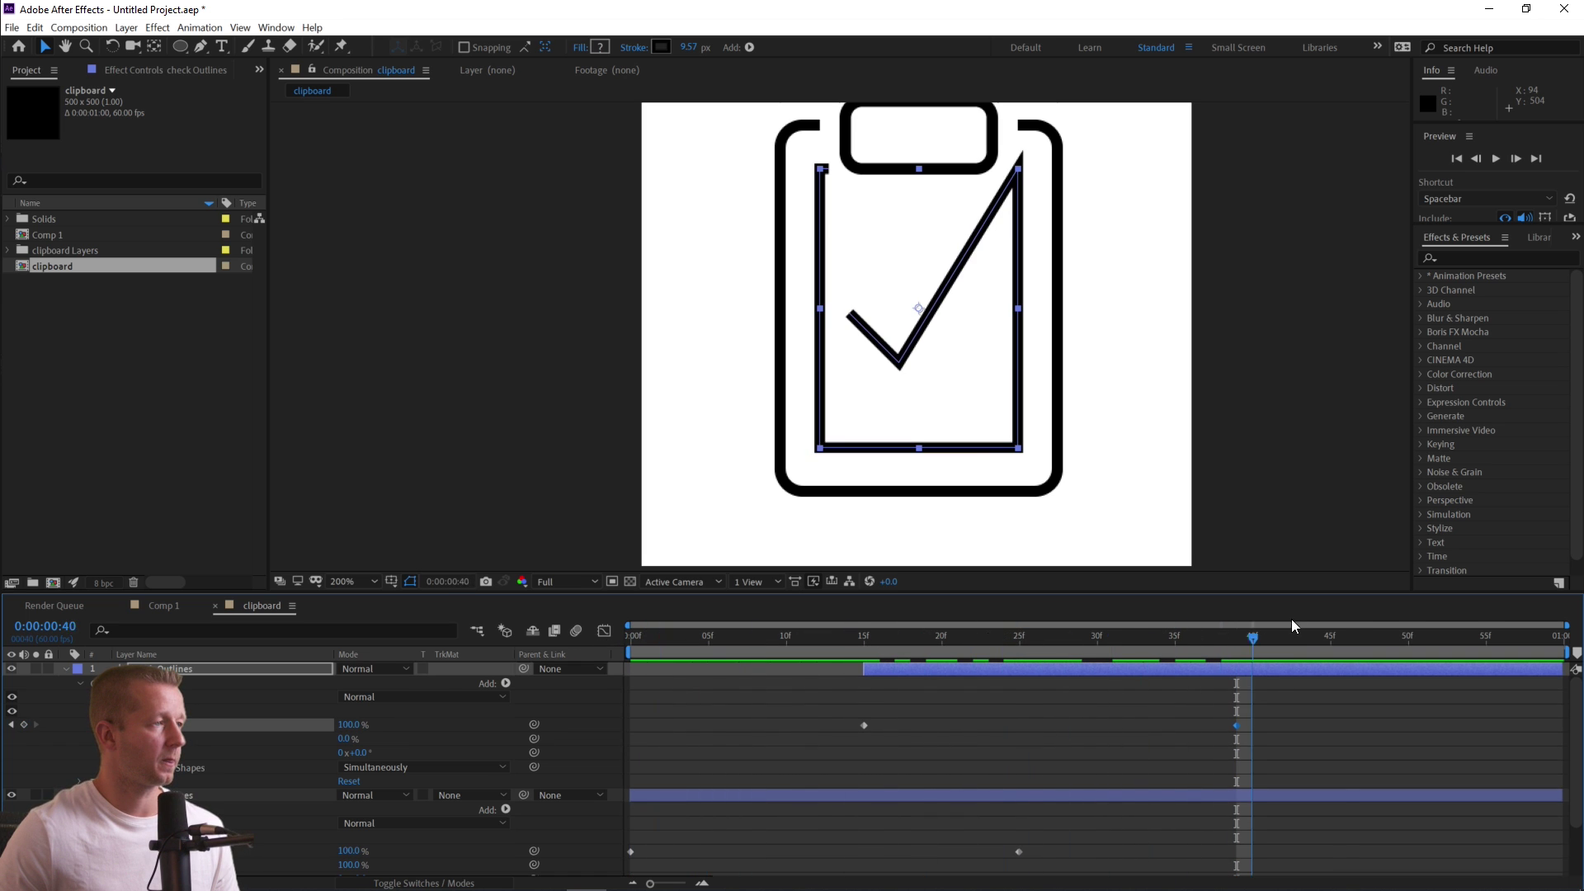
Preview the whole clipboard animation at 100% view size, and examine the icon and keyframes at frame 45.
drag(1361, 613, 650, 624)
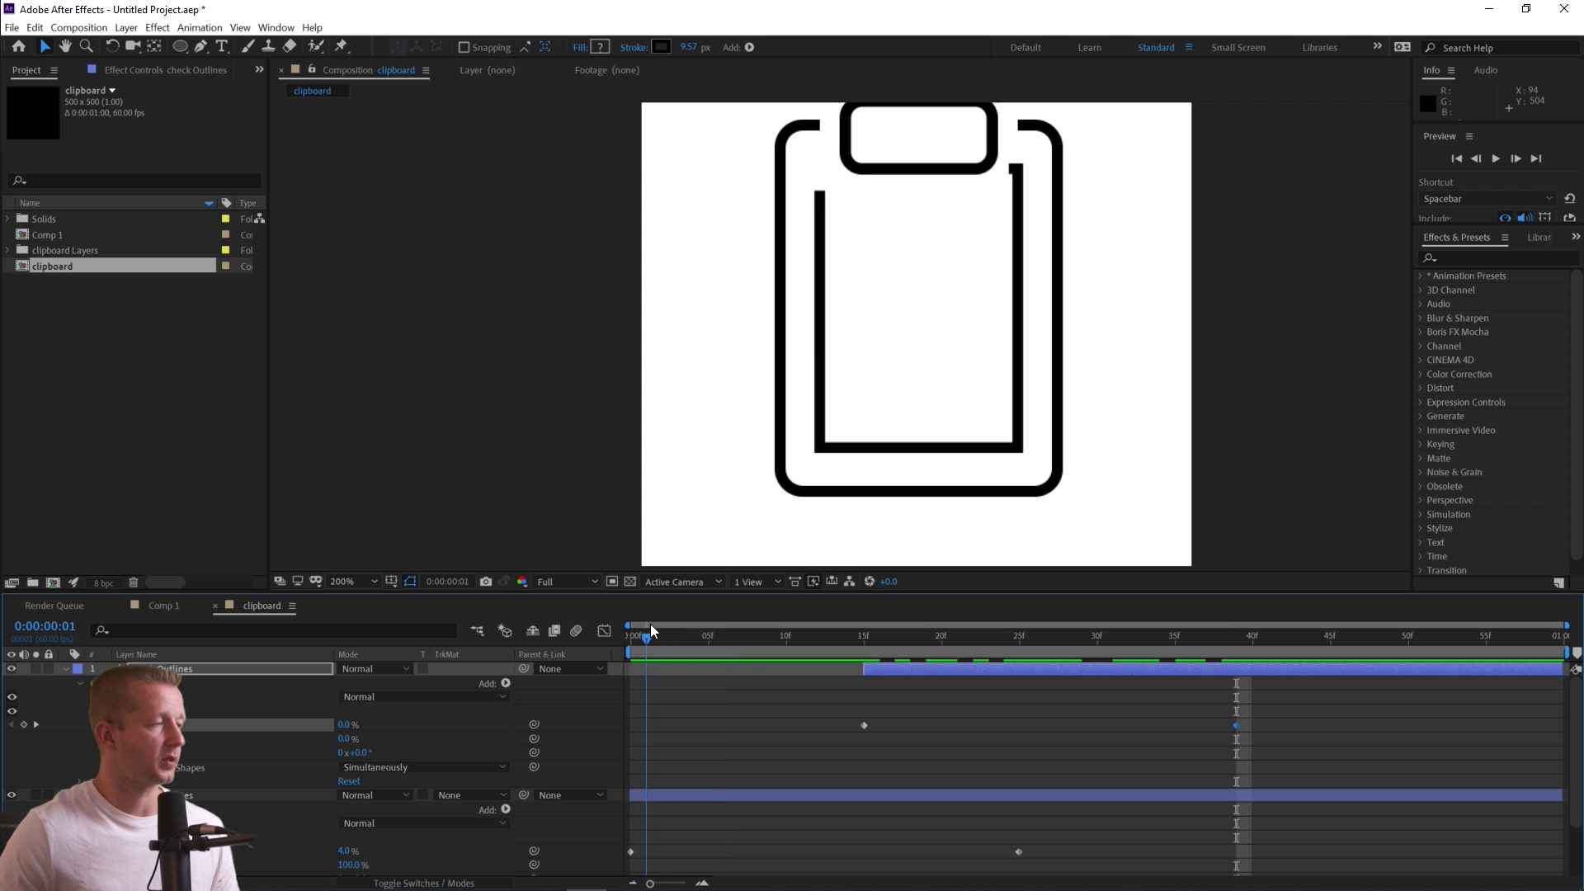
scroll(908, 397, down, 2)
click(1048, 541)
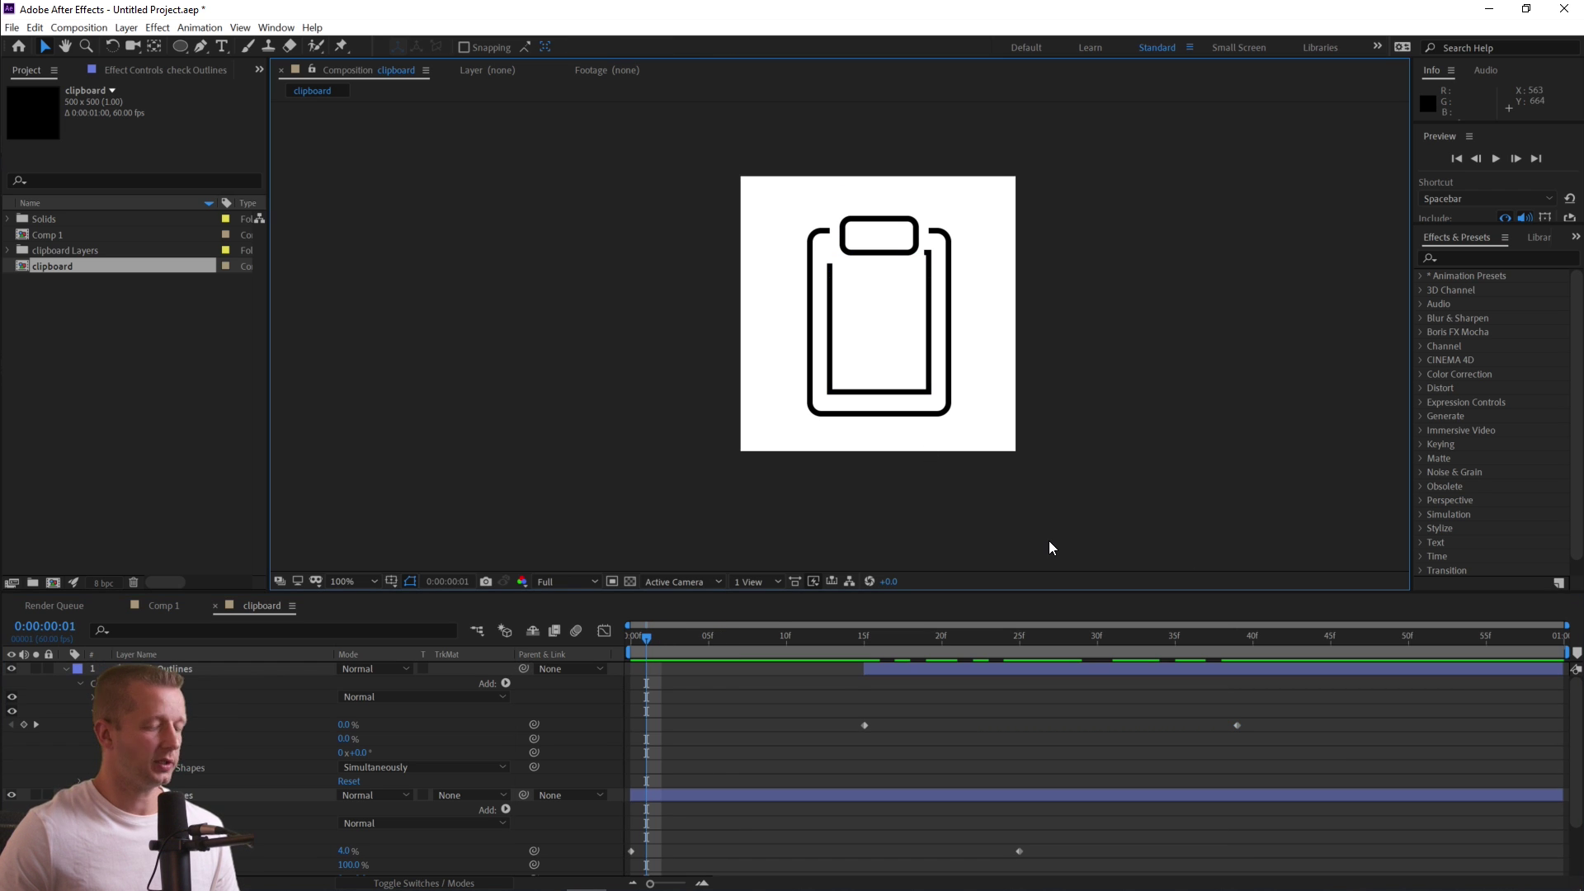
key(space)
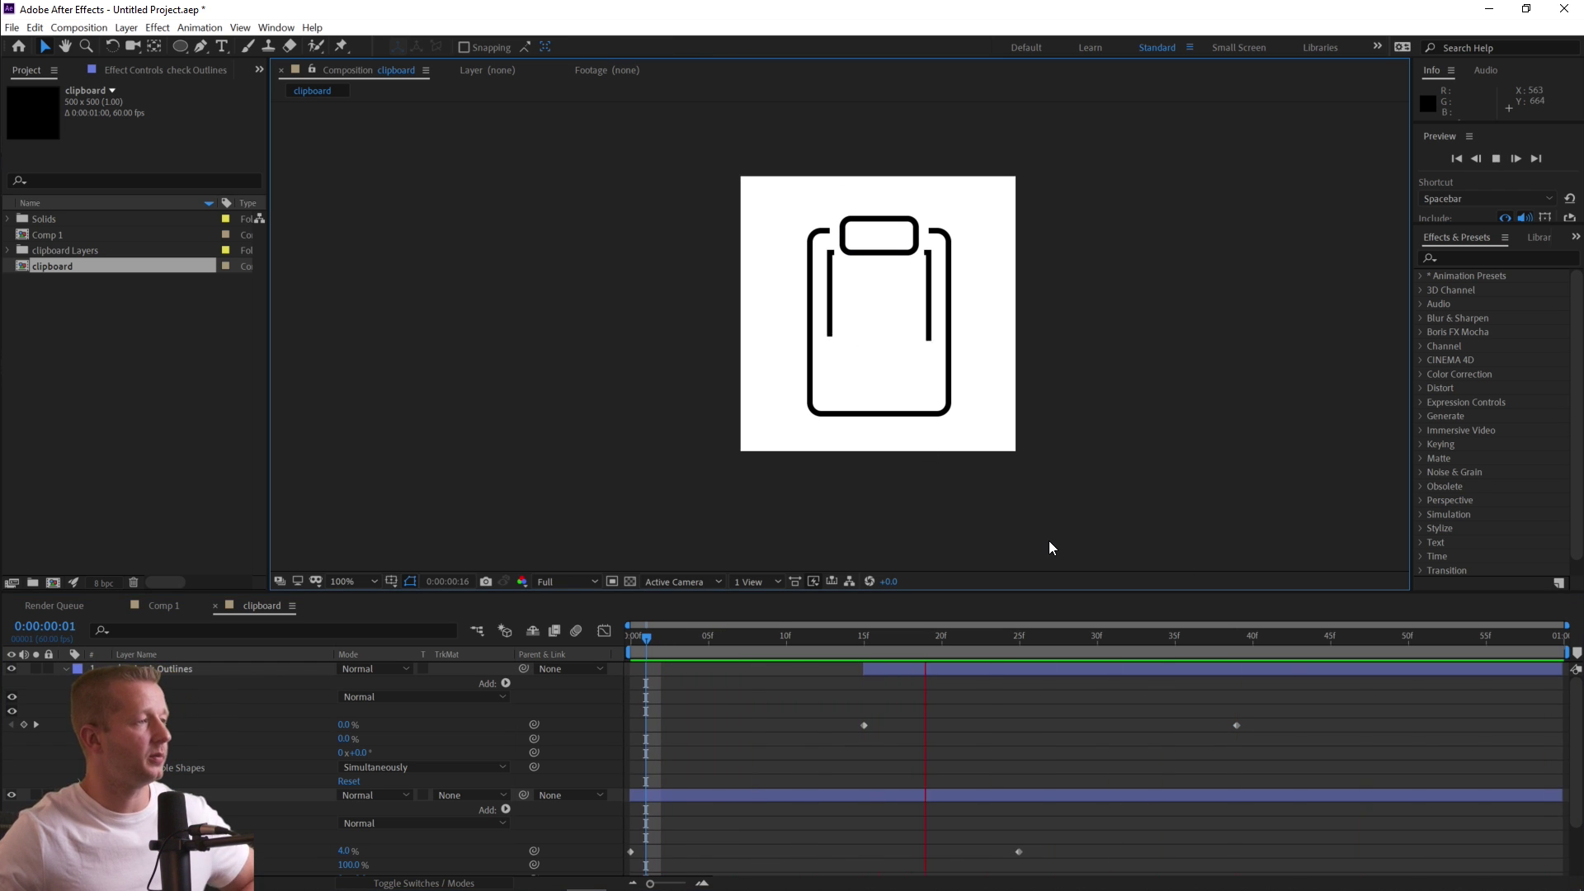
drag(1209, 652, 1329, 655)
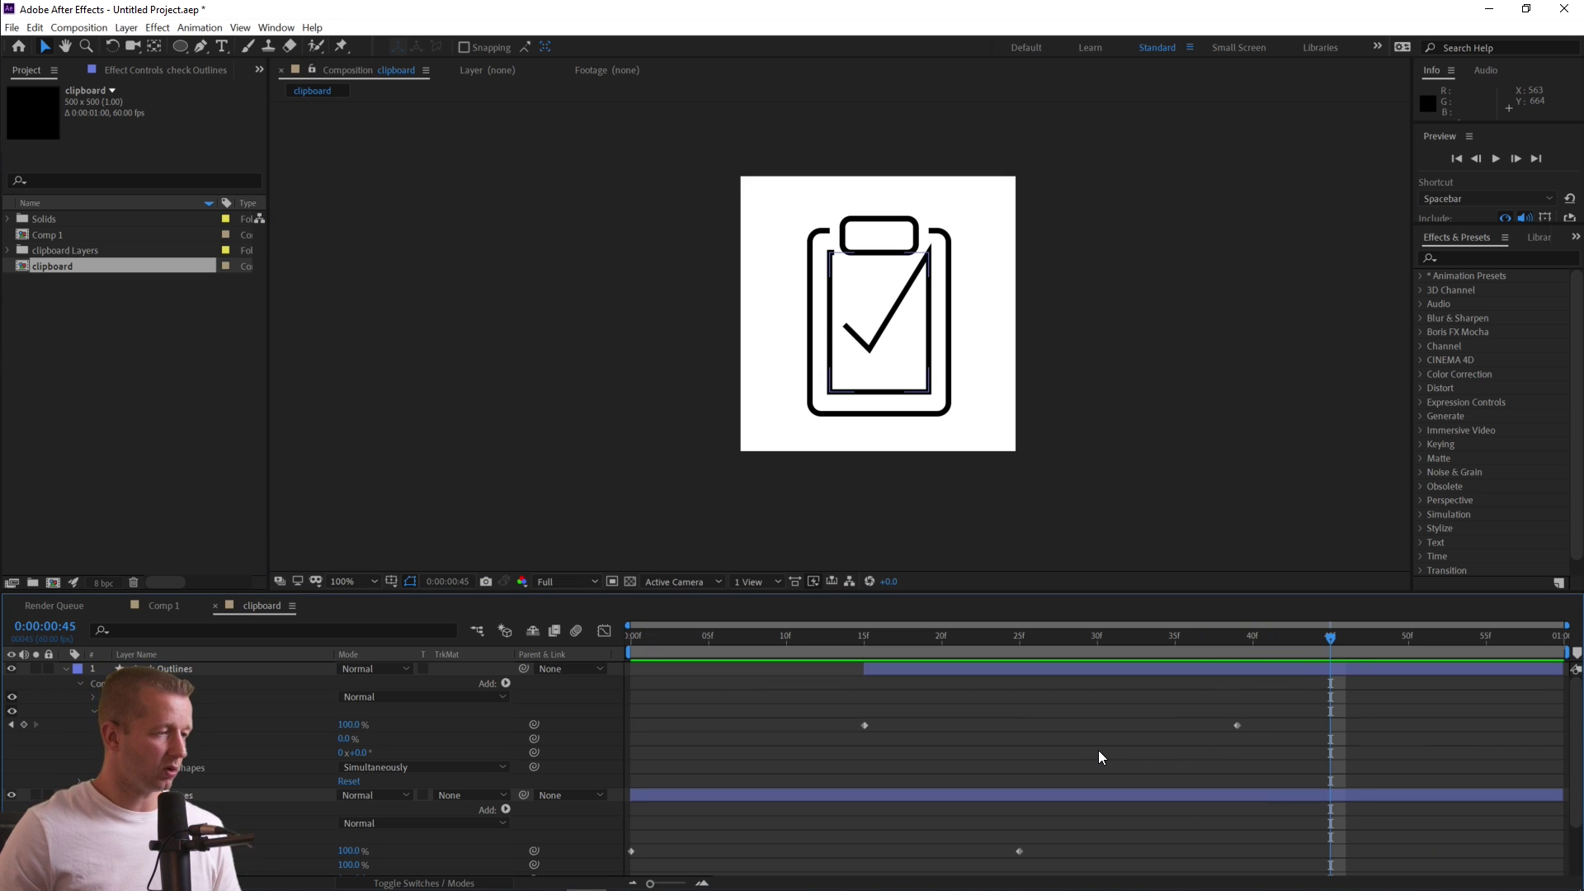
scroll(1100, 752, down, 2)
scroll(1099, 753, up, 2)
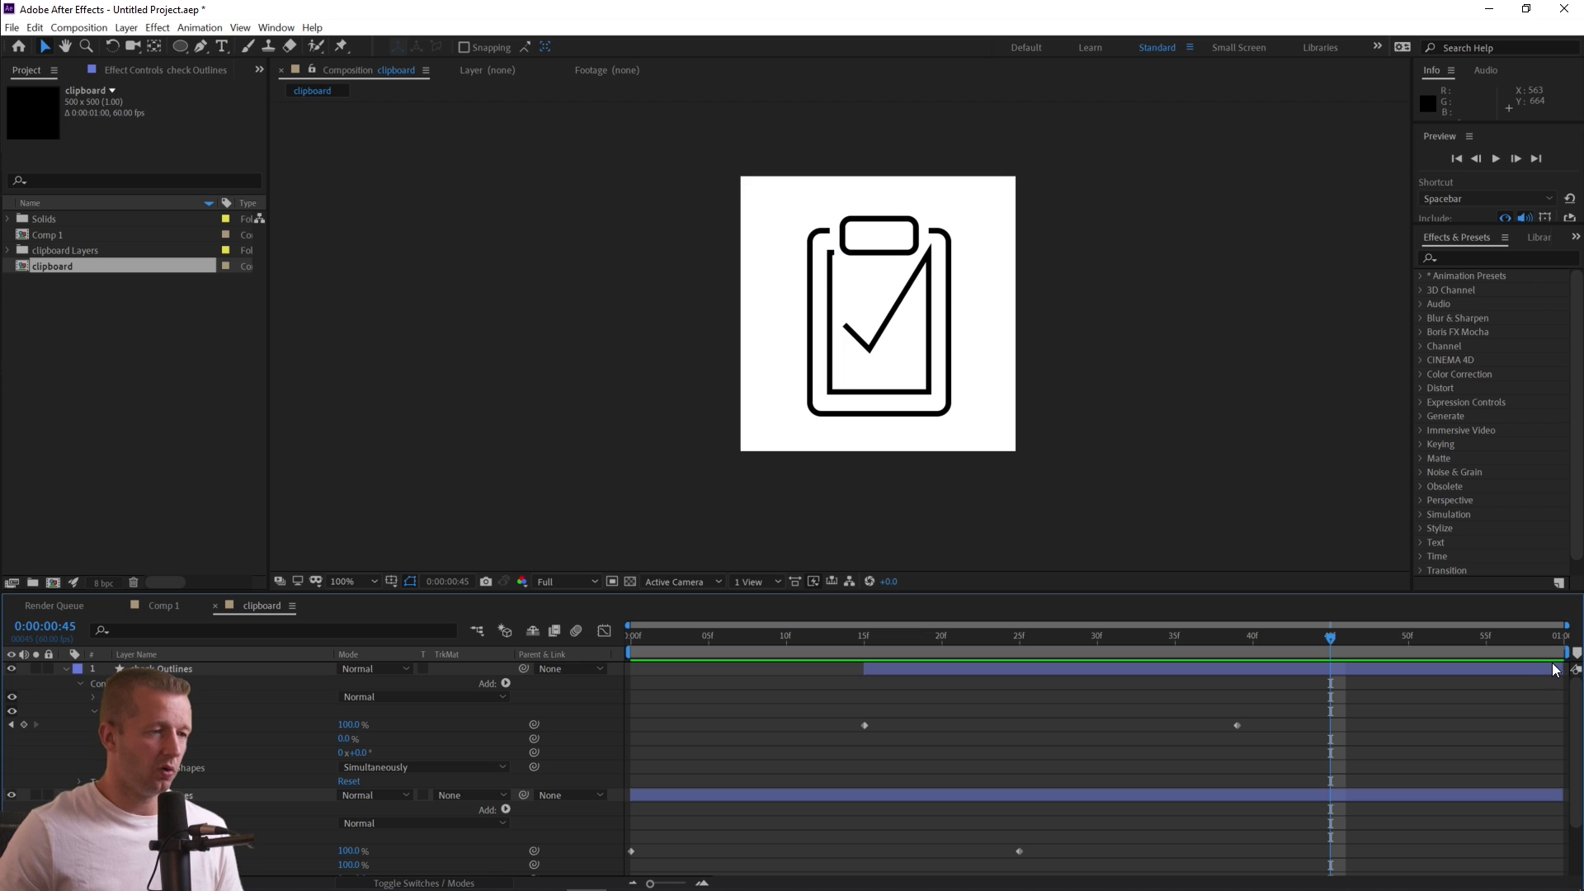
Move the last Trim Paths Start keyframes to frame 59 for the check outline and frame 45 for the paper outline.
click(1238, 726)
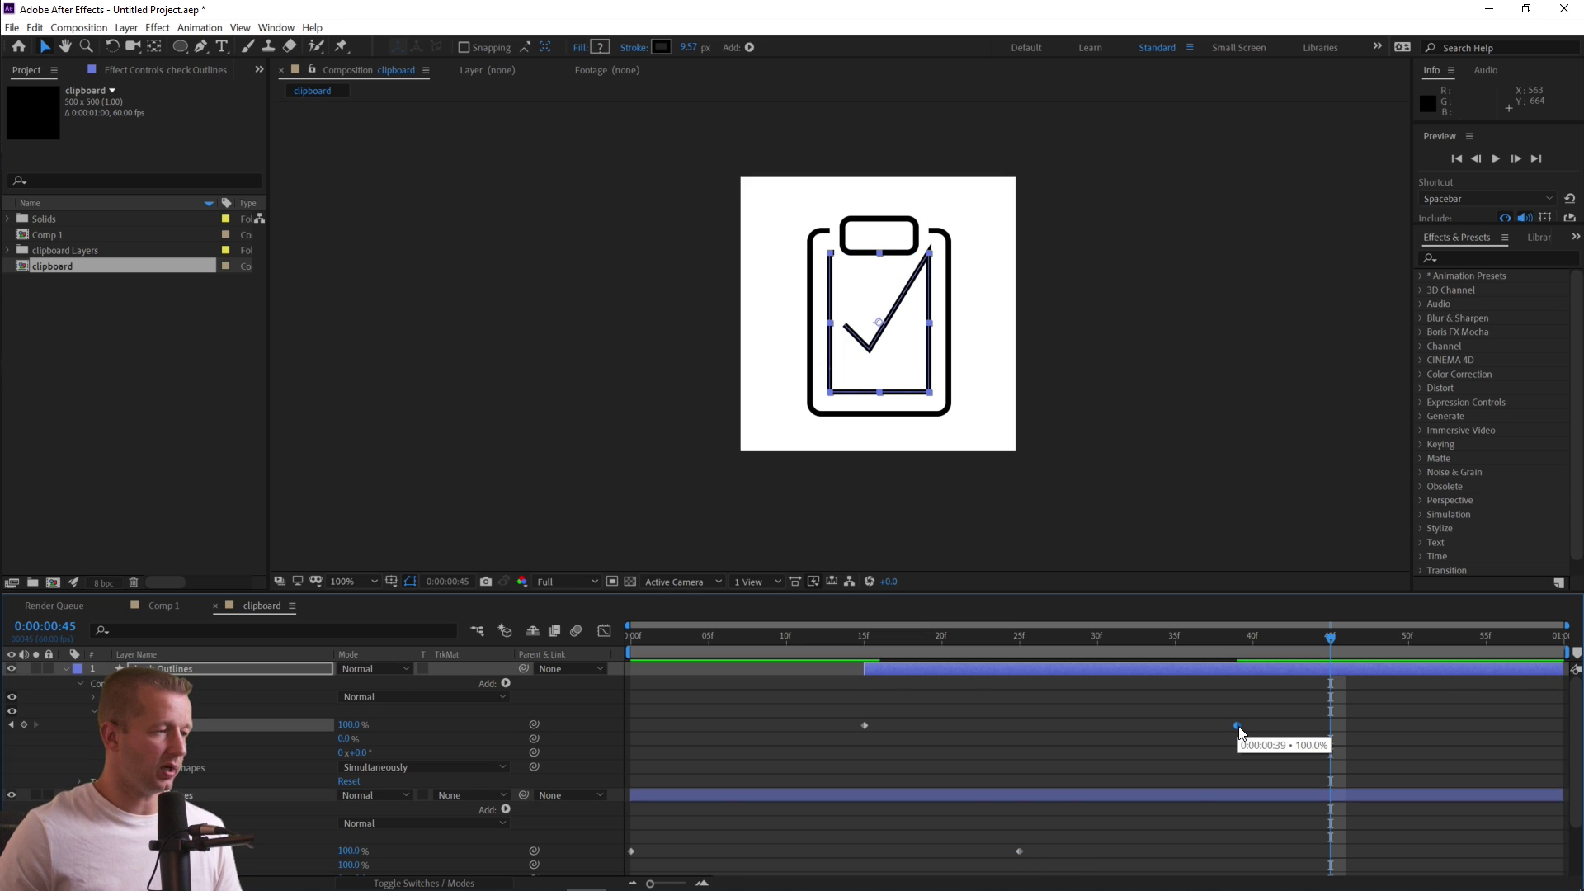
drag(1213, 705, 1276, 739)
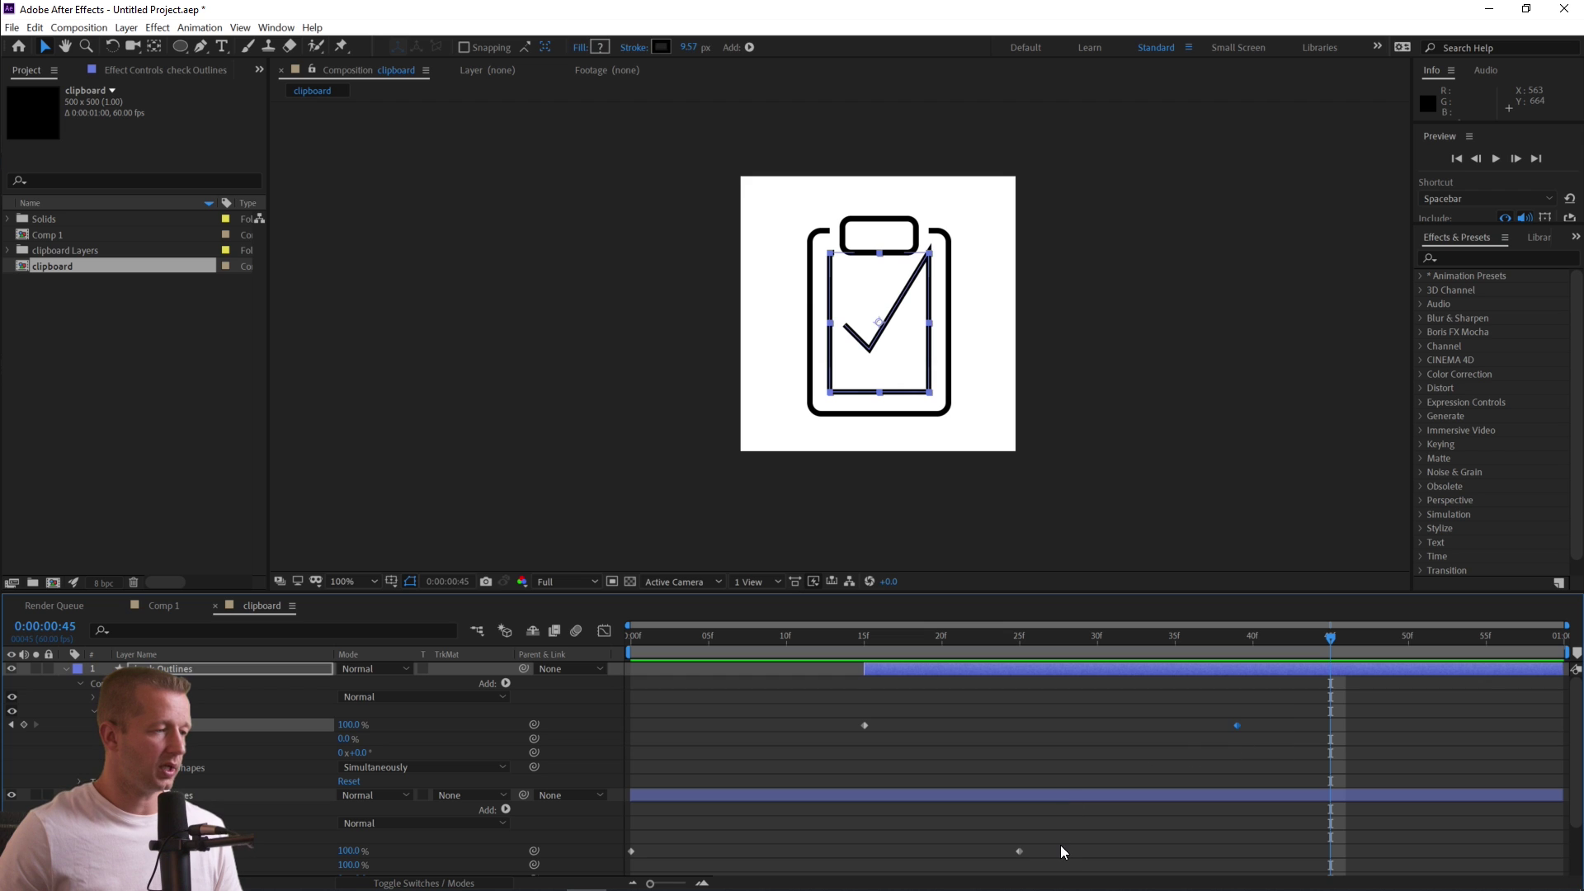
drag(1043, 839, 1205, 858)
drag(1325, 845, 1329, 847)
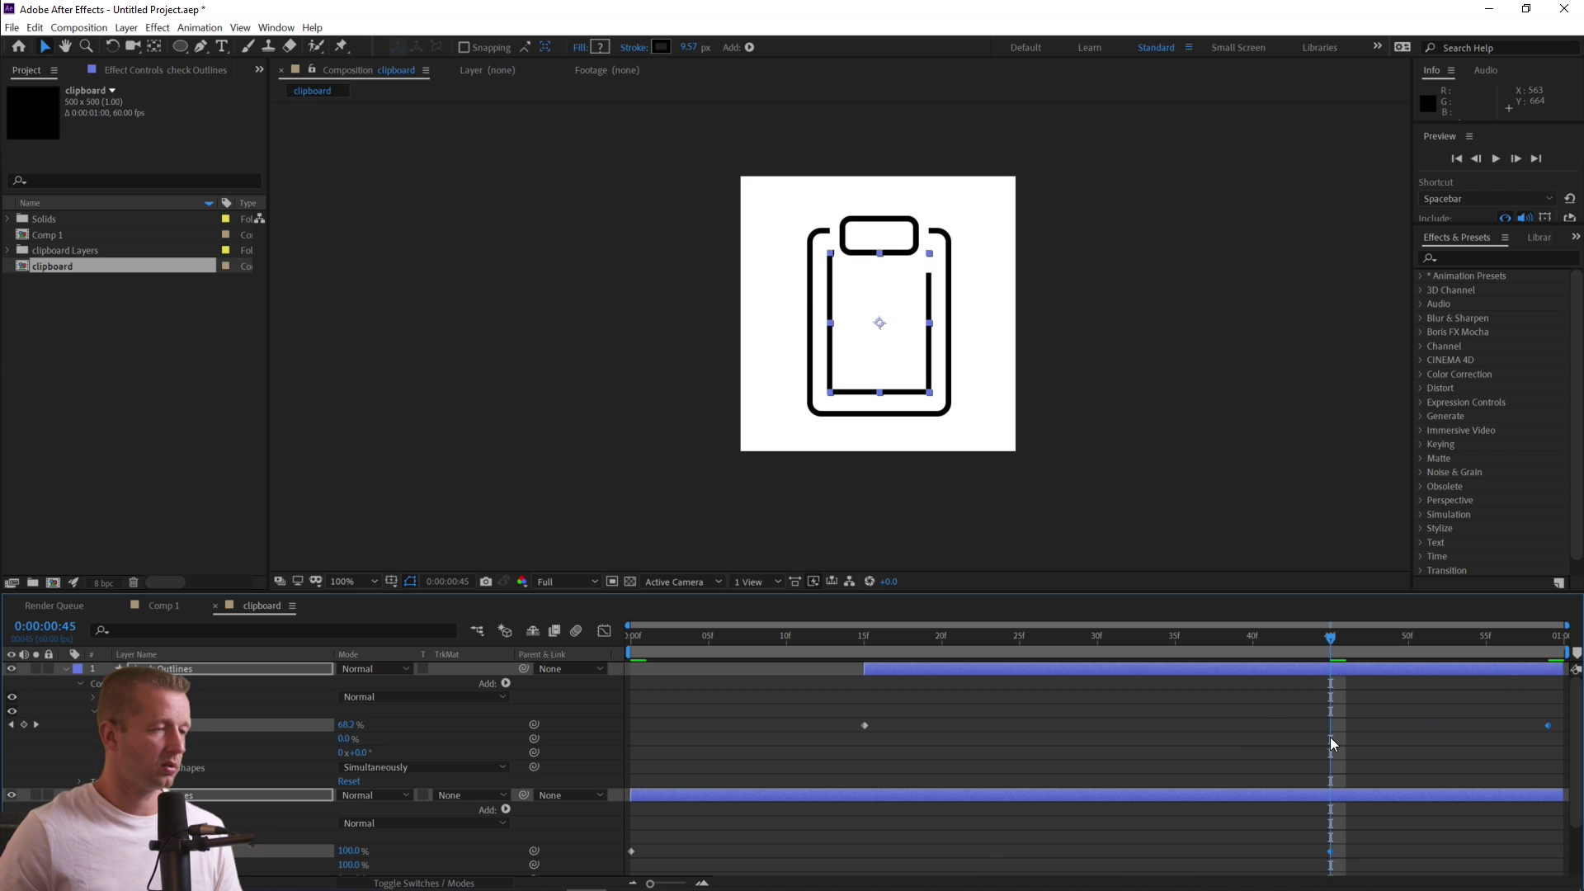
mouse_move(1260, 642)
mouse_down()
mouse_move(646, 637)
mouse_move(1500, 646)
mouse_move(1470, 645)
mouse_up()
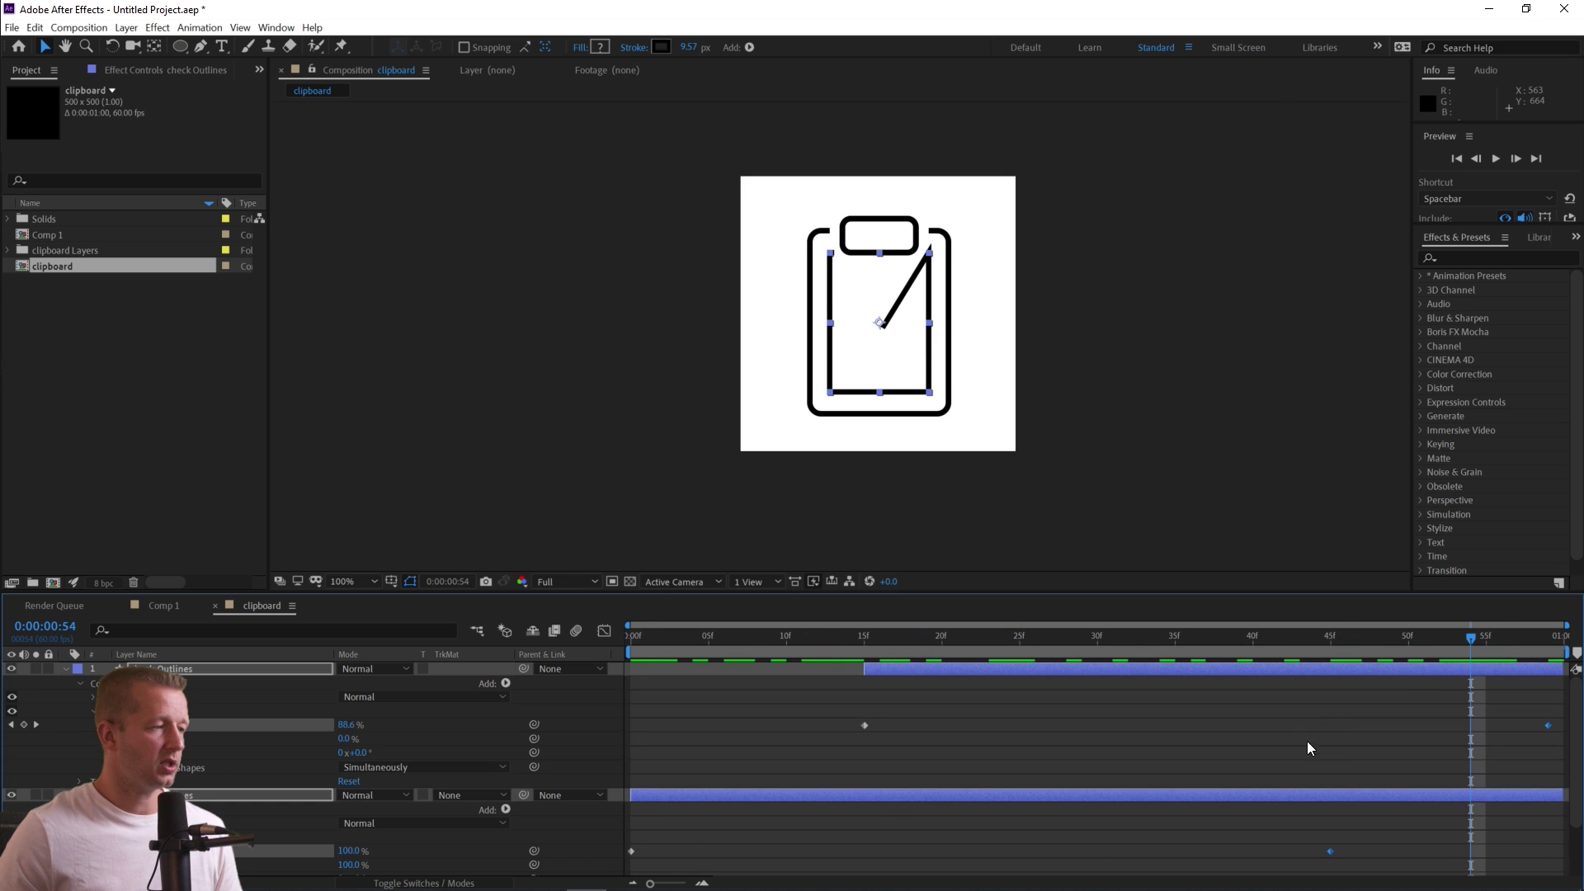
Apply Easy Ease to the first and last Trim Paths keyframes of both outline layers and preview the animation.
click(1307, 741)
drag(777, 695, 1548, 743)
mouse_move(1382, 861)
mouse_down()
mouse_move(631, 839)
mouse_move(1311, 831)
mouse_move(1388, 855)
mouse_move(1365, 856)
mouse_up()
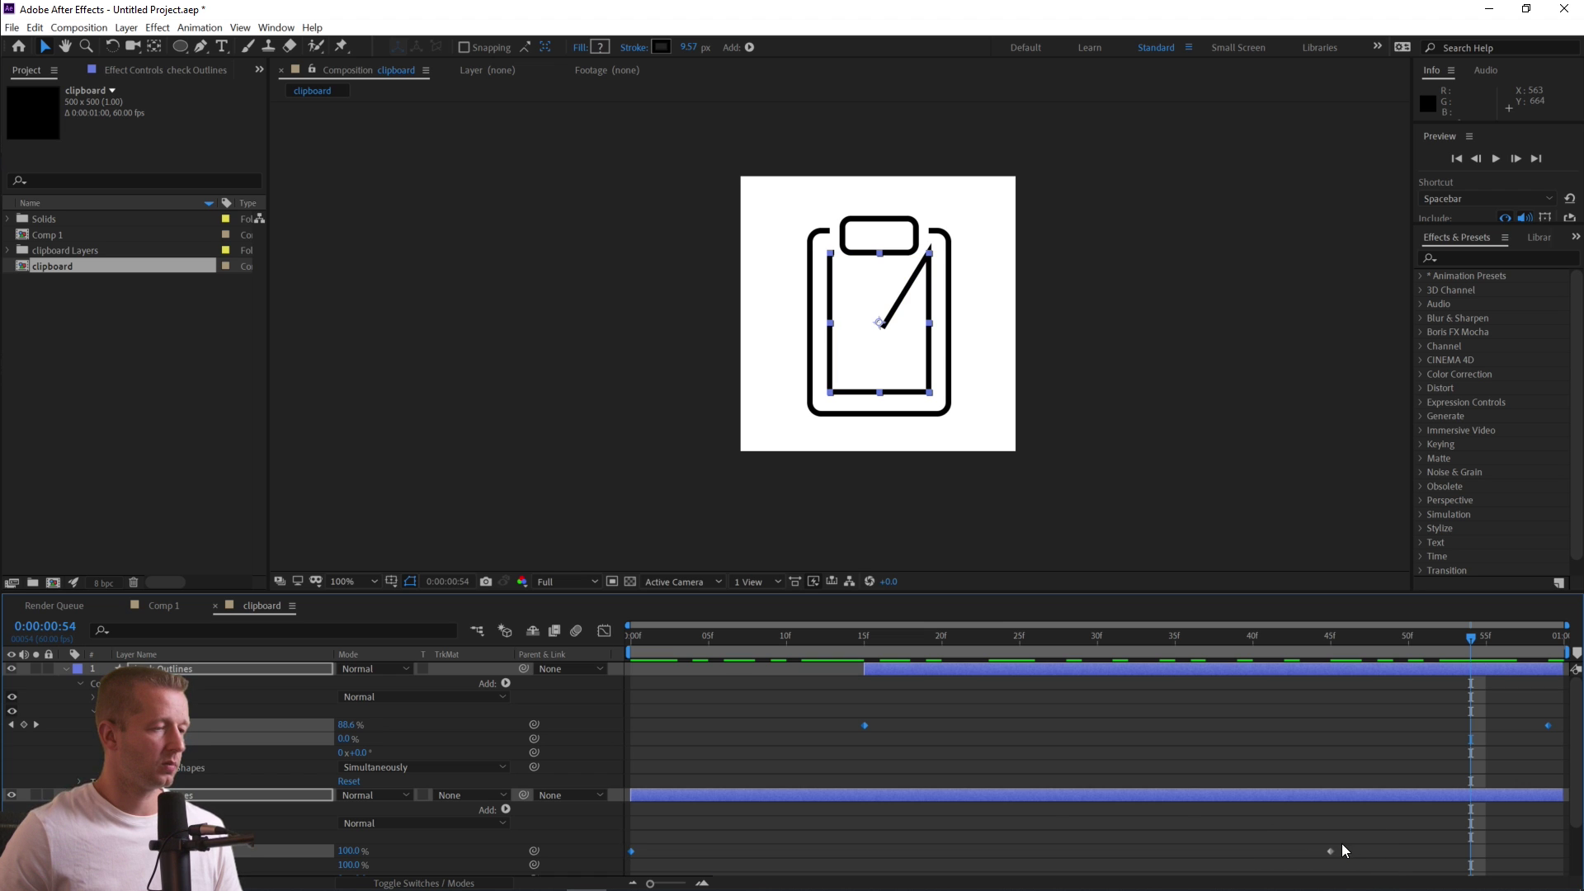
right_click(1330, 851)
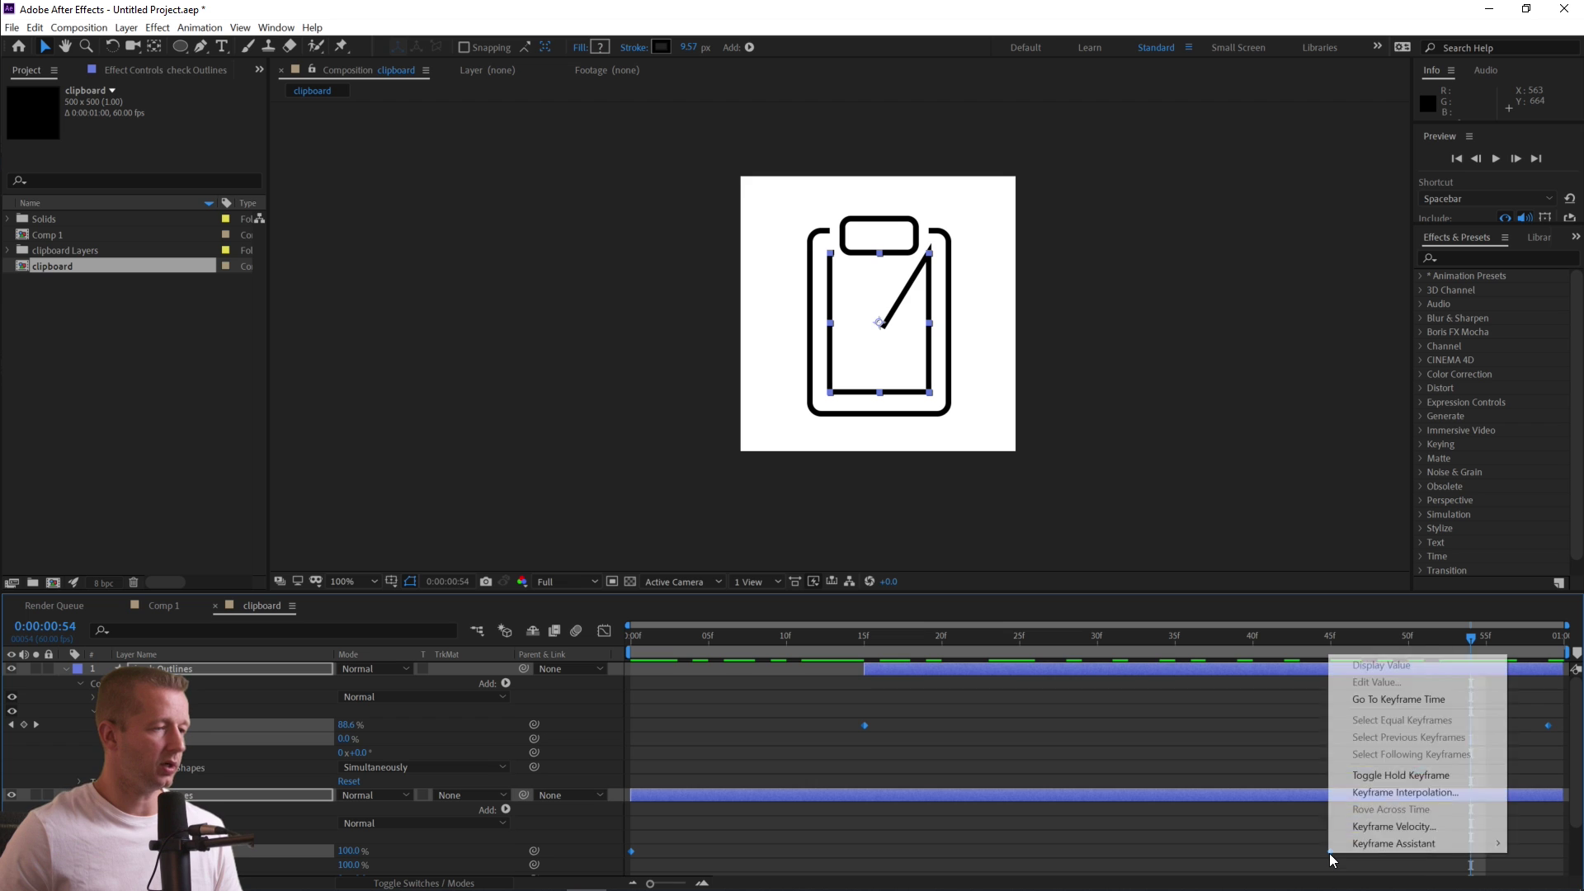
mouse_move(1384, 844)
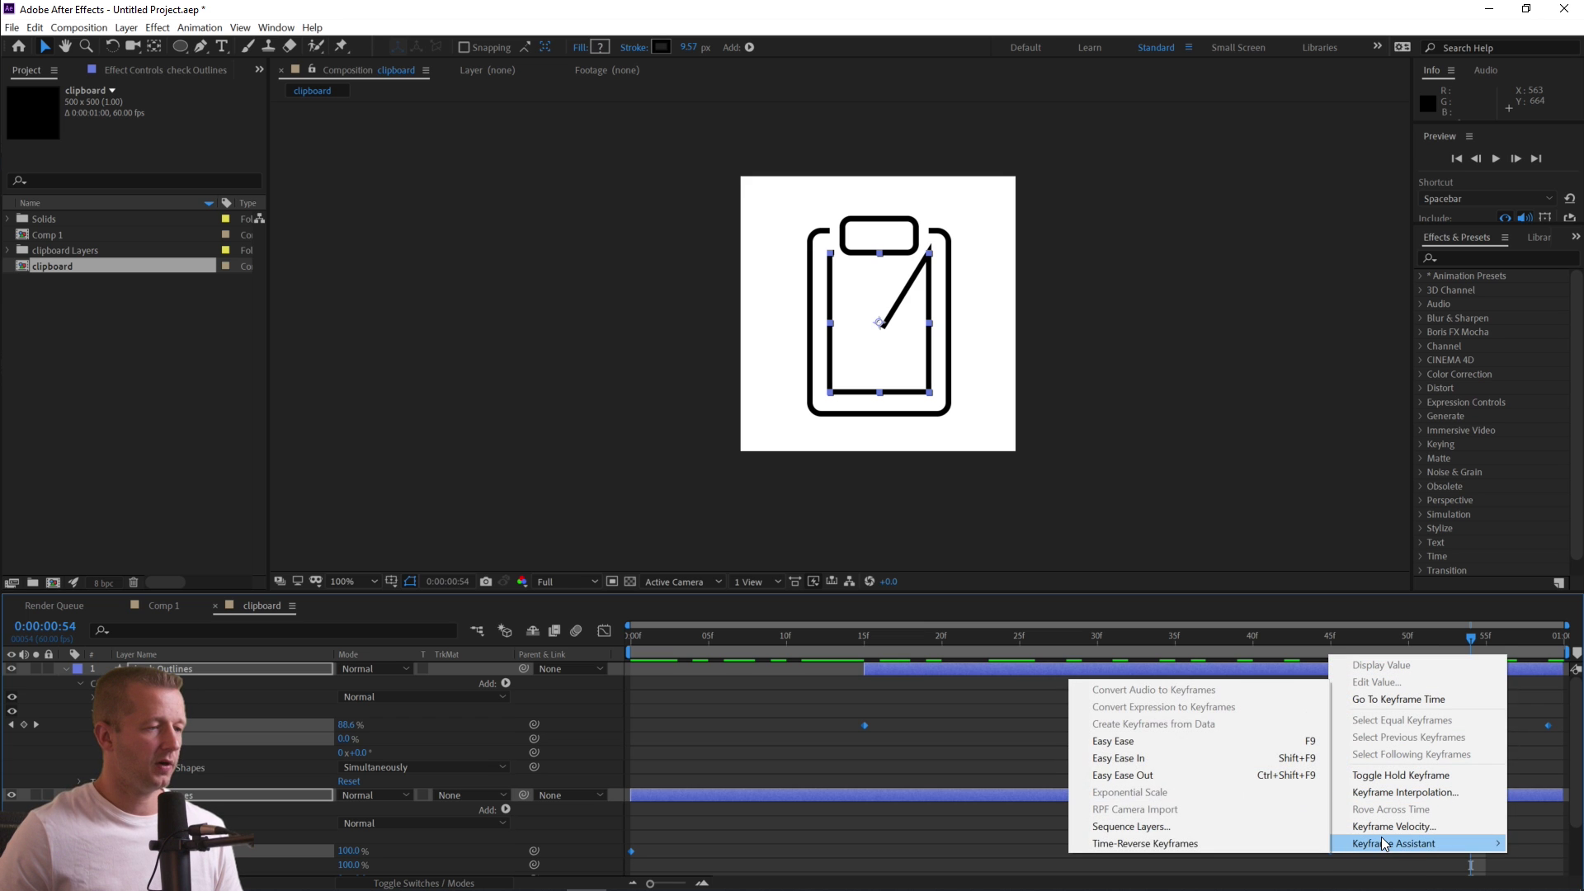
click(1147, 741)
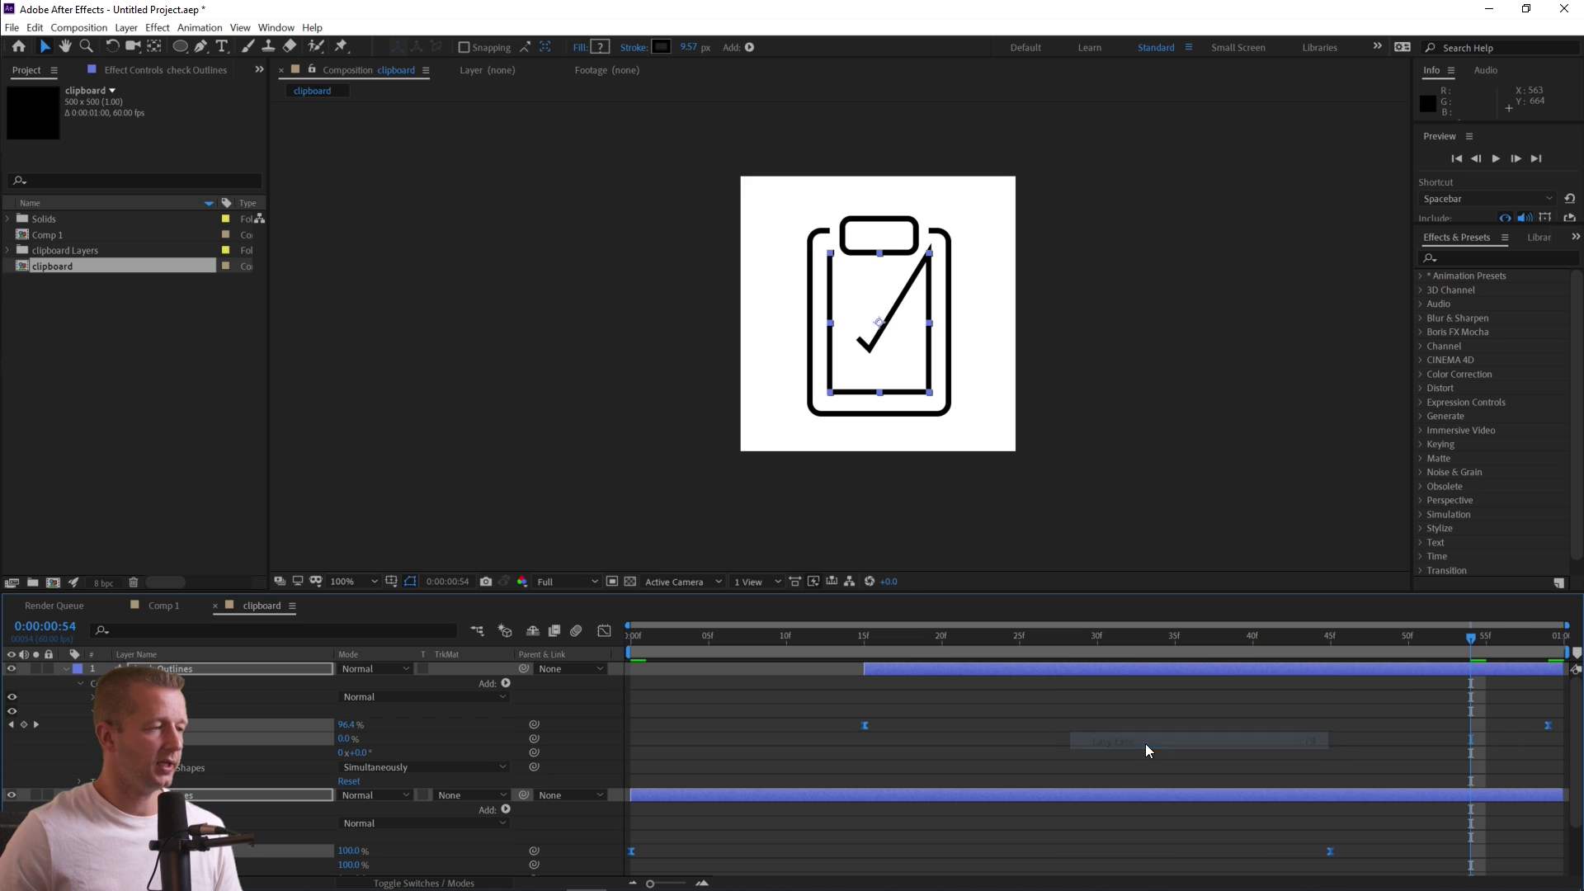
key(space)
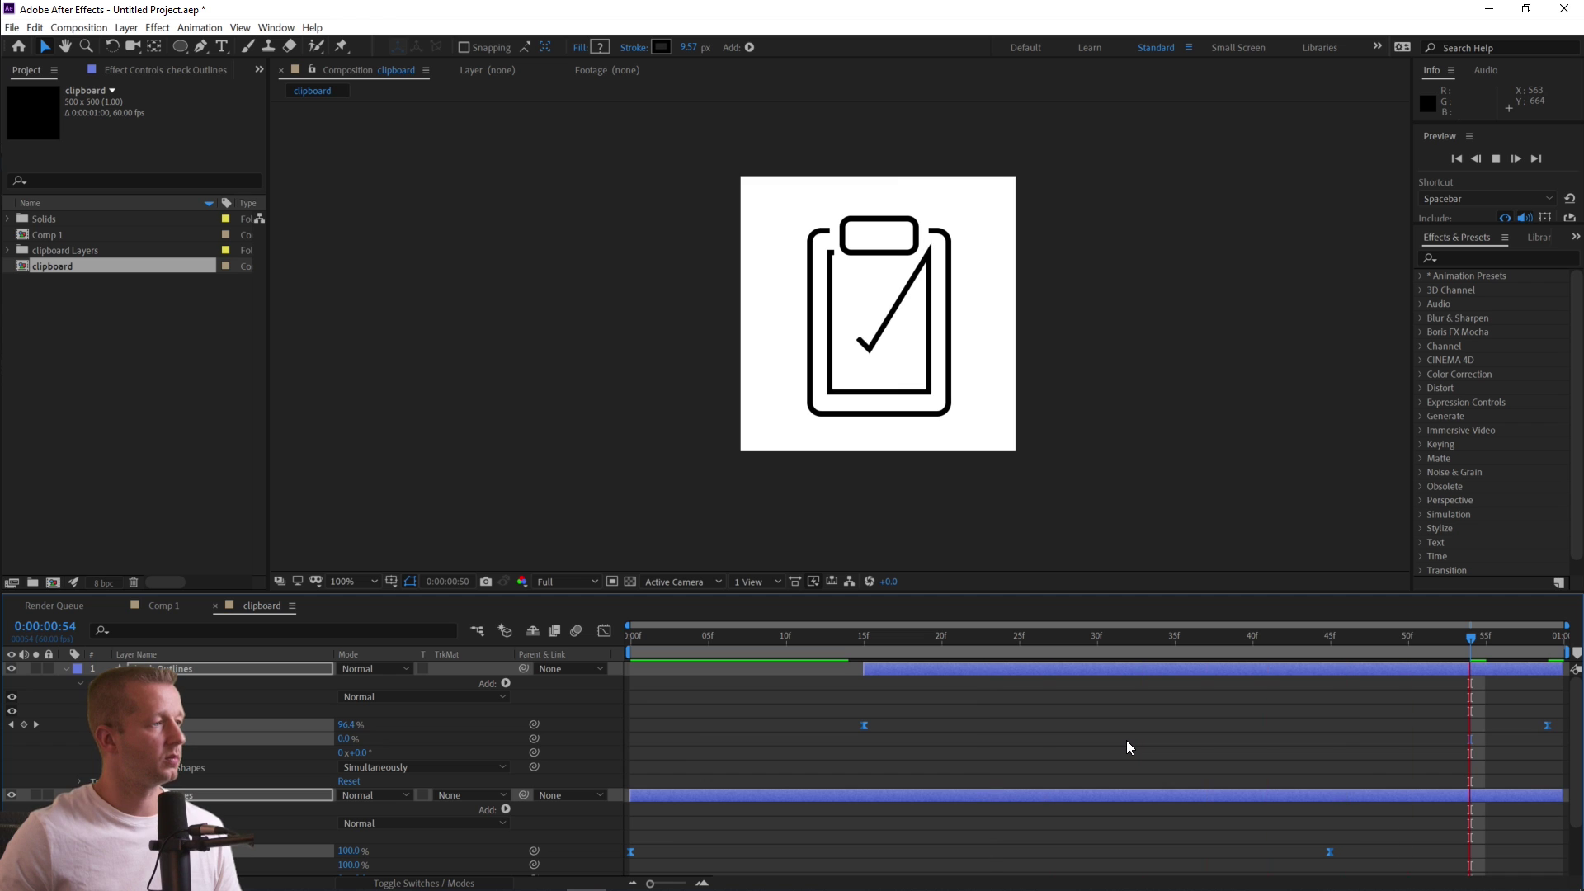
key(space)
Keyframe the check outline's Trim Paths End at 78% on frame 59, with its first End keyframe at frame 15.
click(1552, 641)
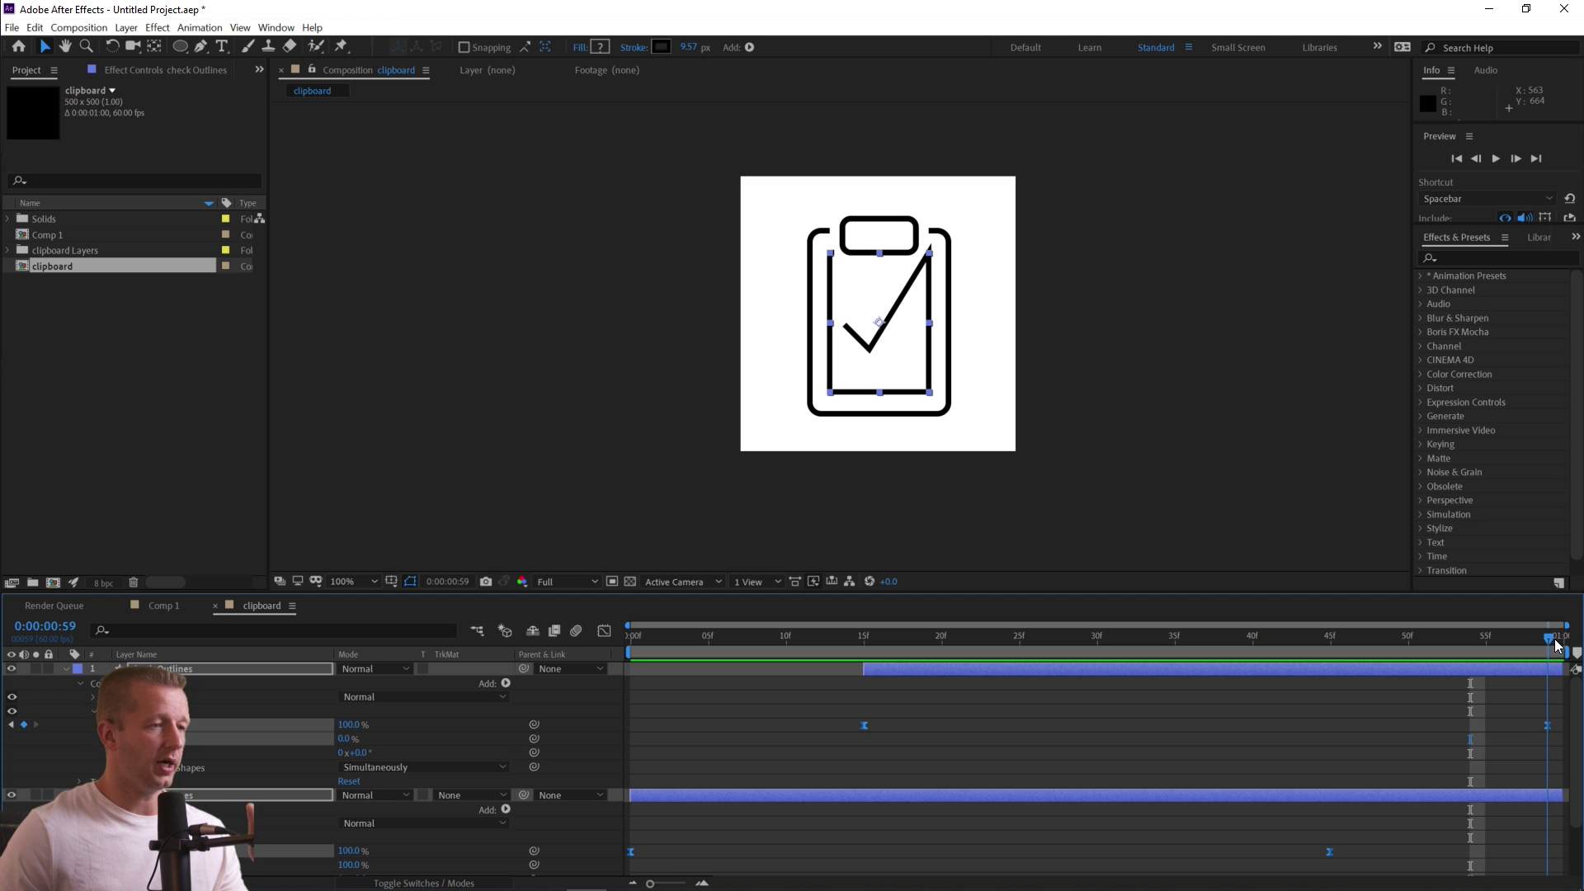
mouse_move(1535, 646)
mouse_down()
mouse_move(1176, 661)
mouse_move(1554, 660)
mouse_up()
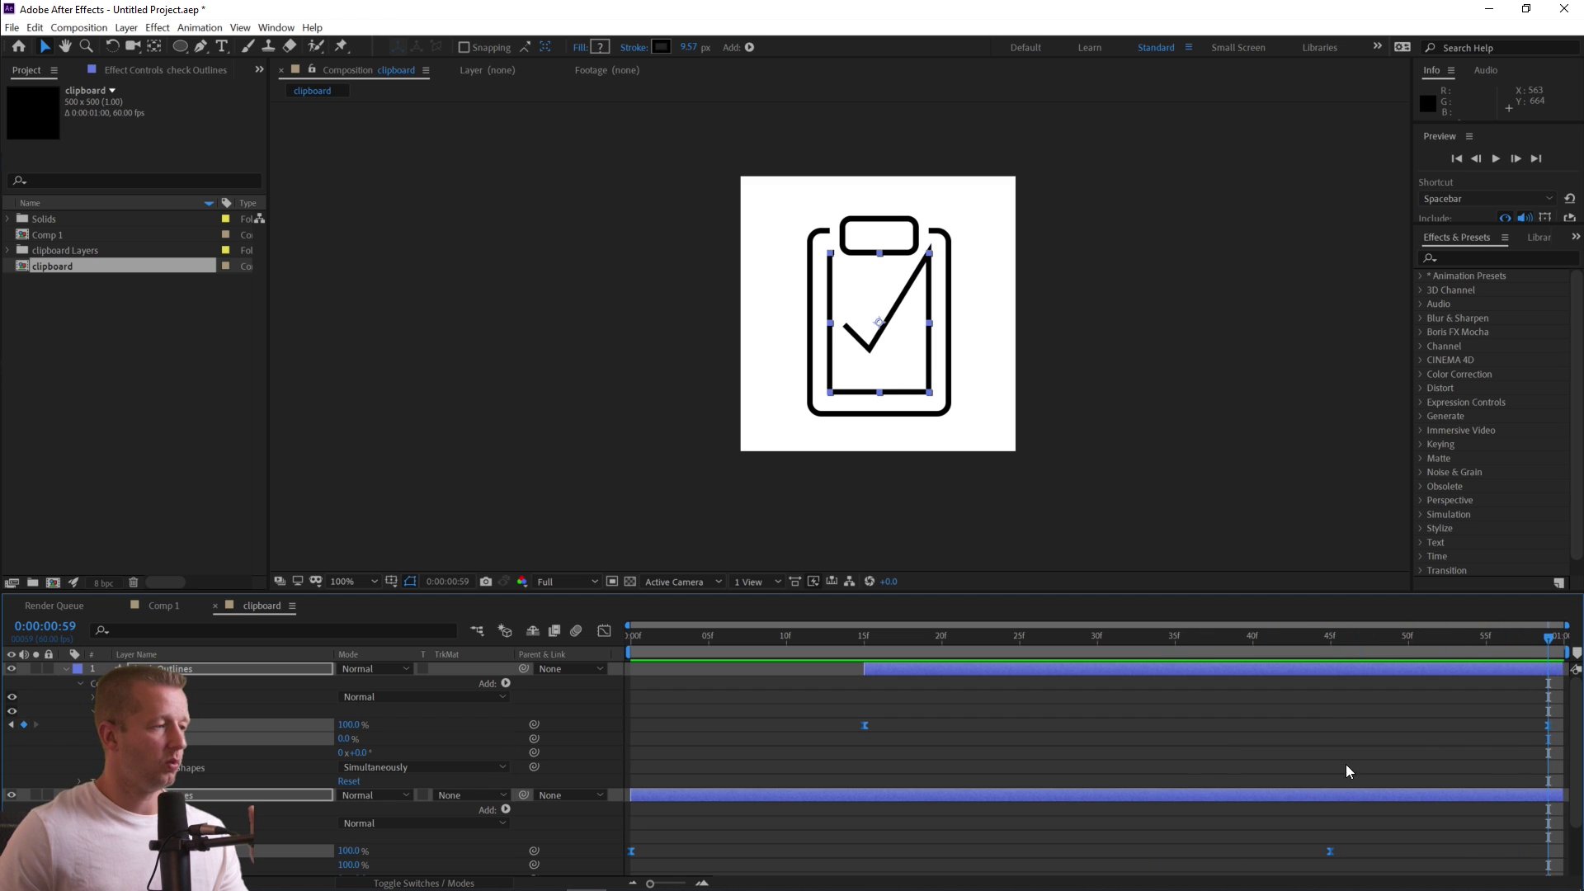
mouse_move(338, 743)
mouse_down()
mouse_move(387, 738)
mouse_move(372, 740)
mouse_up()
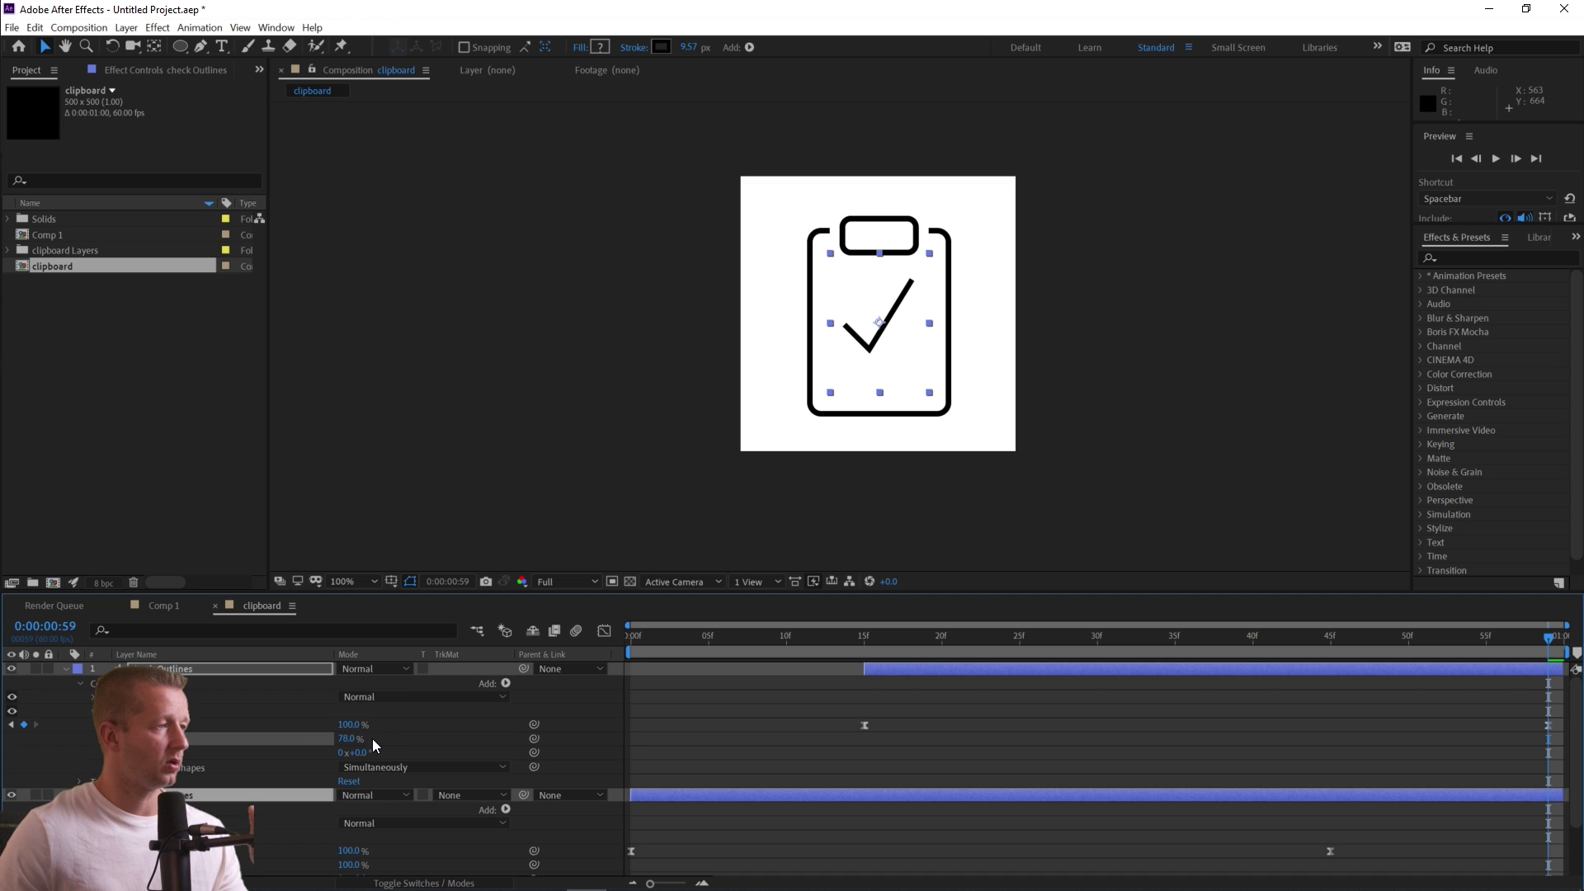
mouse_move(1551, 645)
mouse_down()
mouse_move(1454, 645)
mouse_move(1549, 646)
mouse_up()
Preview the clipboard animation at 50% view size and examine its final frames up to frame 59.
key(comma)
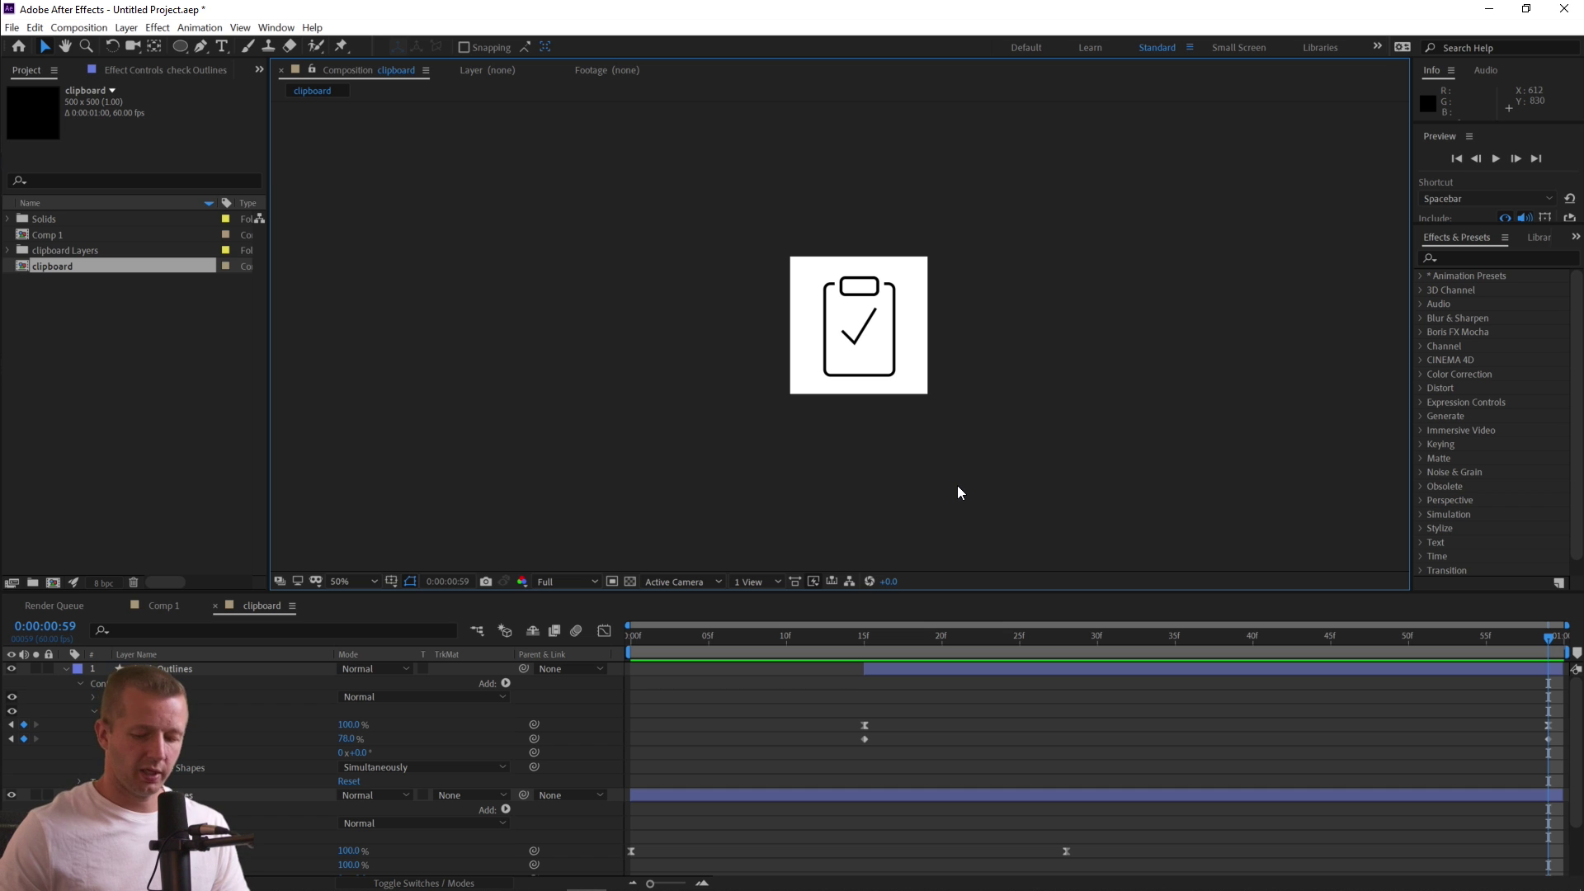
key(space)
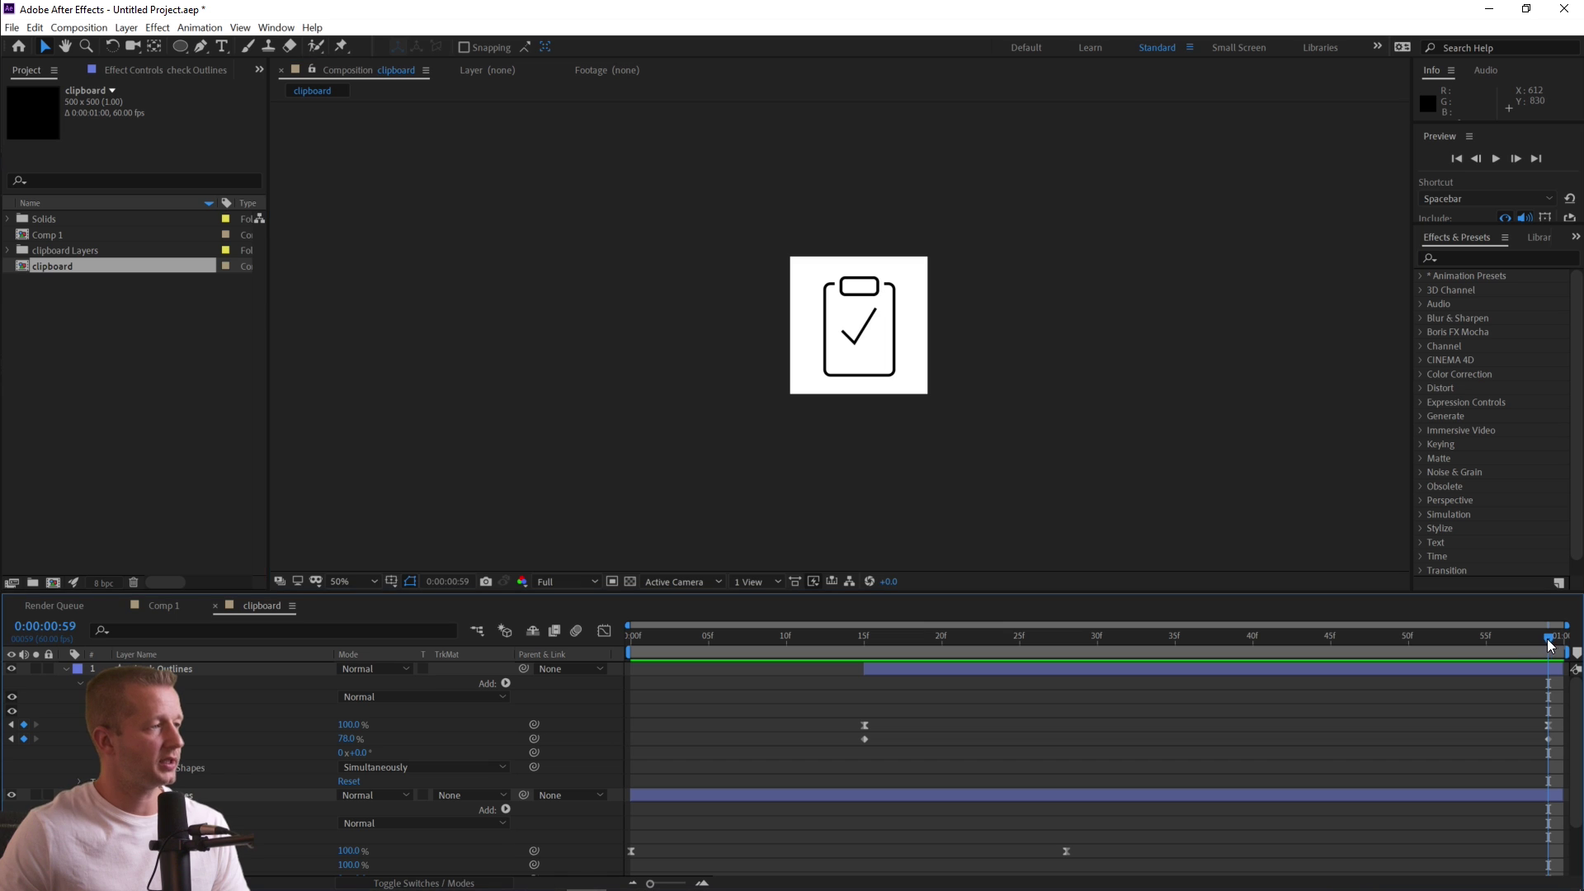
drag(1502, 640, 1352, 645)
mouse_move(1442, 644)
mouse_down()
mouse_move(1524, 643)
mouse_move(1029, 611)
mouse_move(607, 613)
mouse_move(1543, 669)
mouse_up()
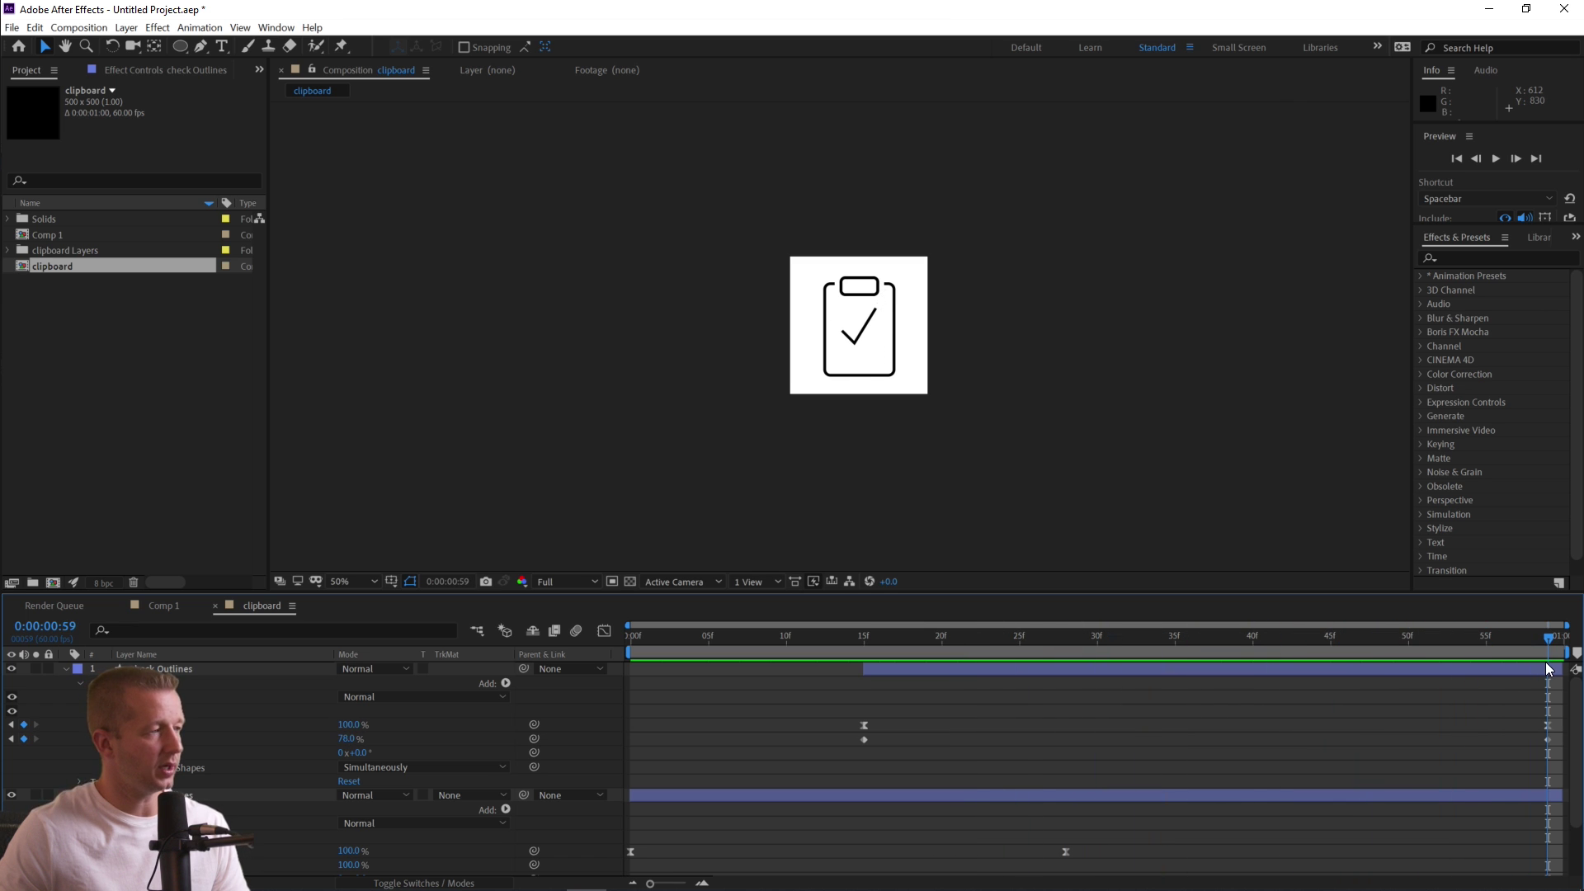
click(1096, 428)
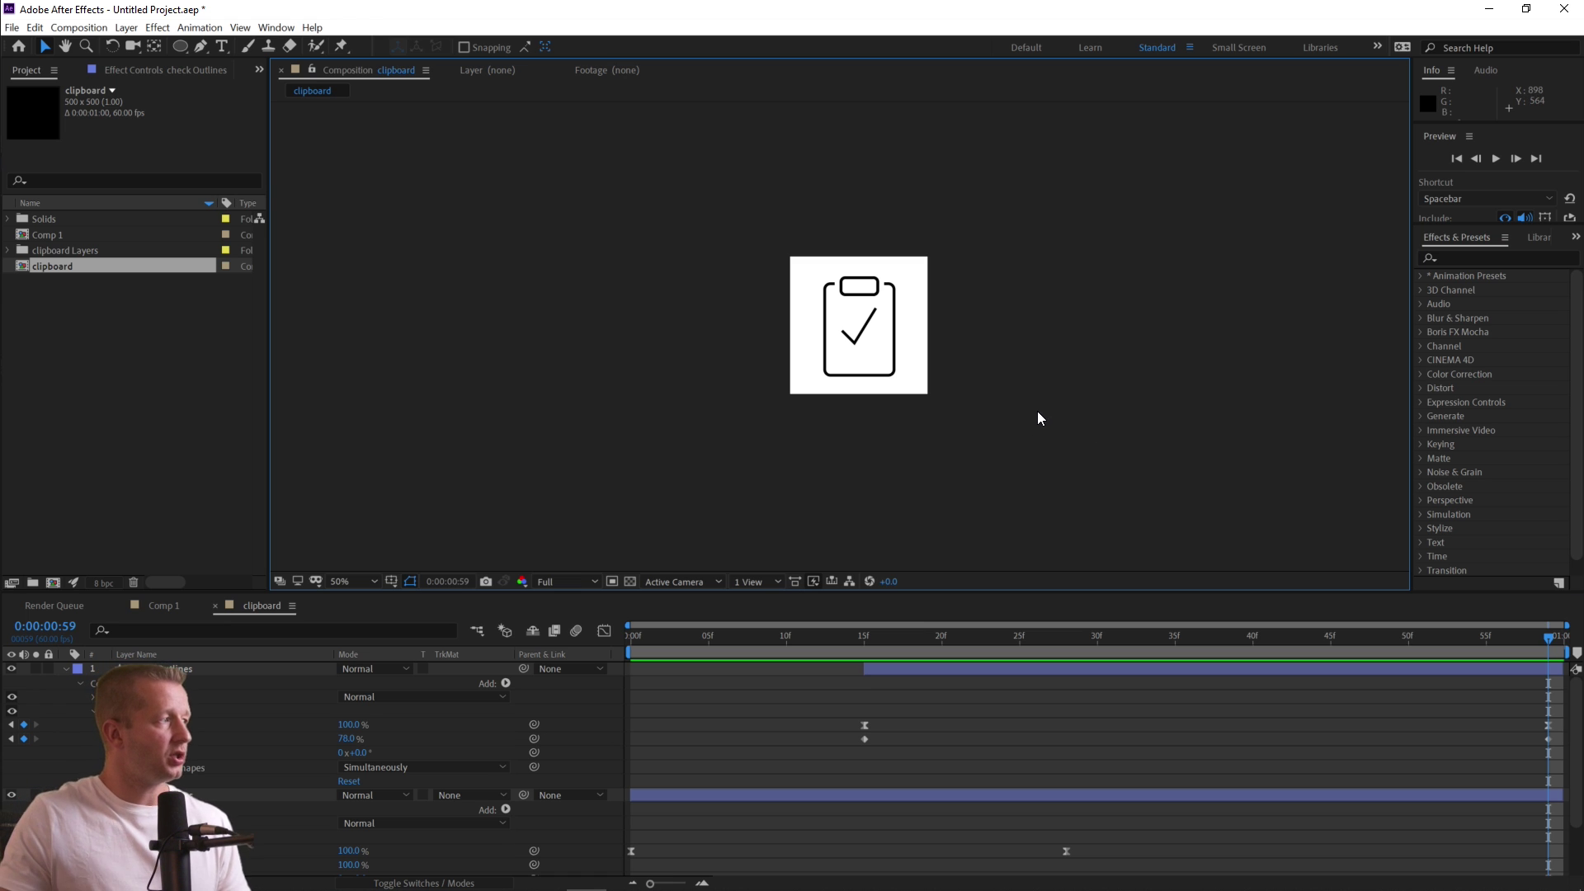
Open the Bodymovin extension for exporting the animation.
click(280, 31)
mouse_move(299, 106)
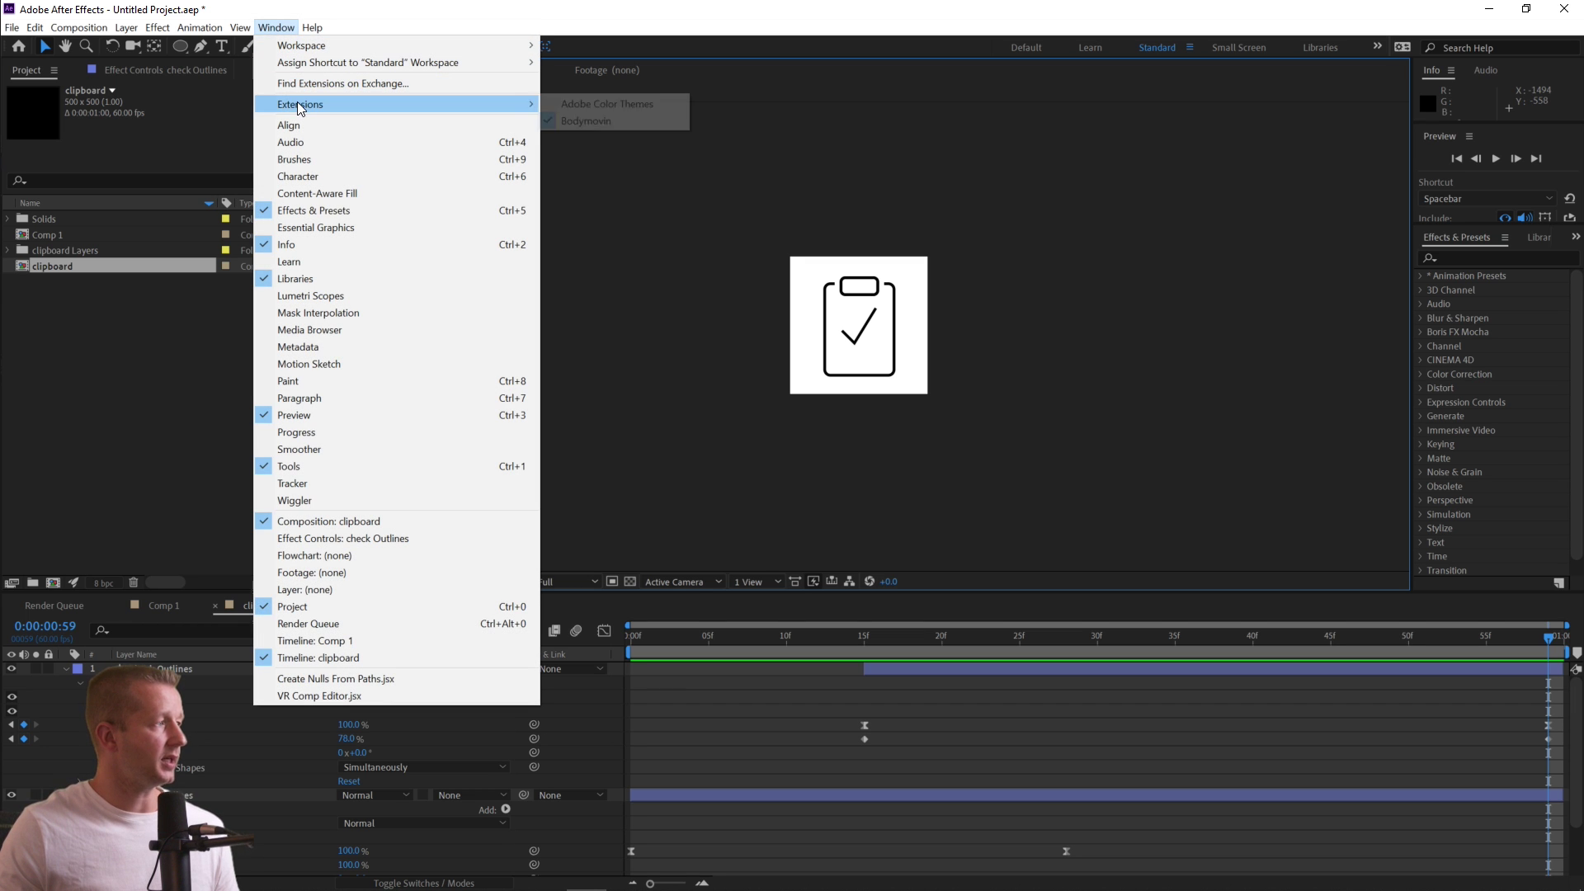
click(593, 119)
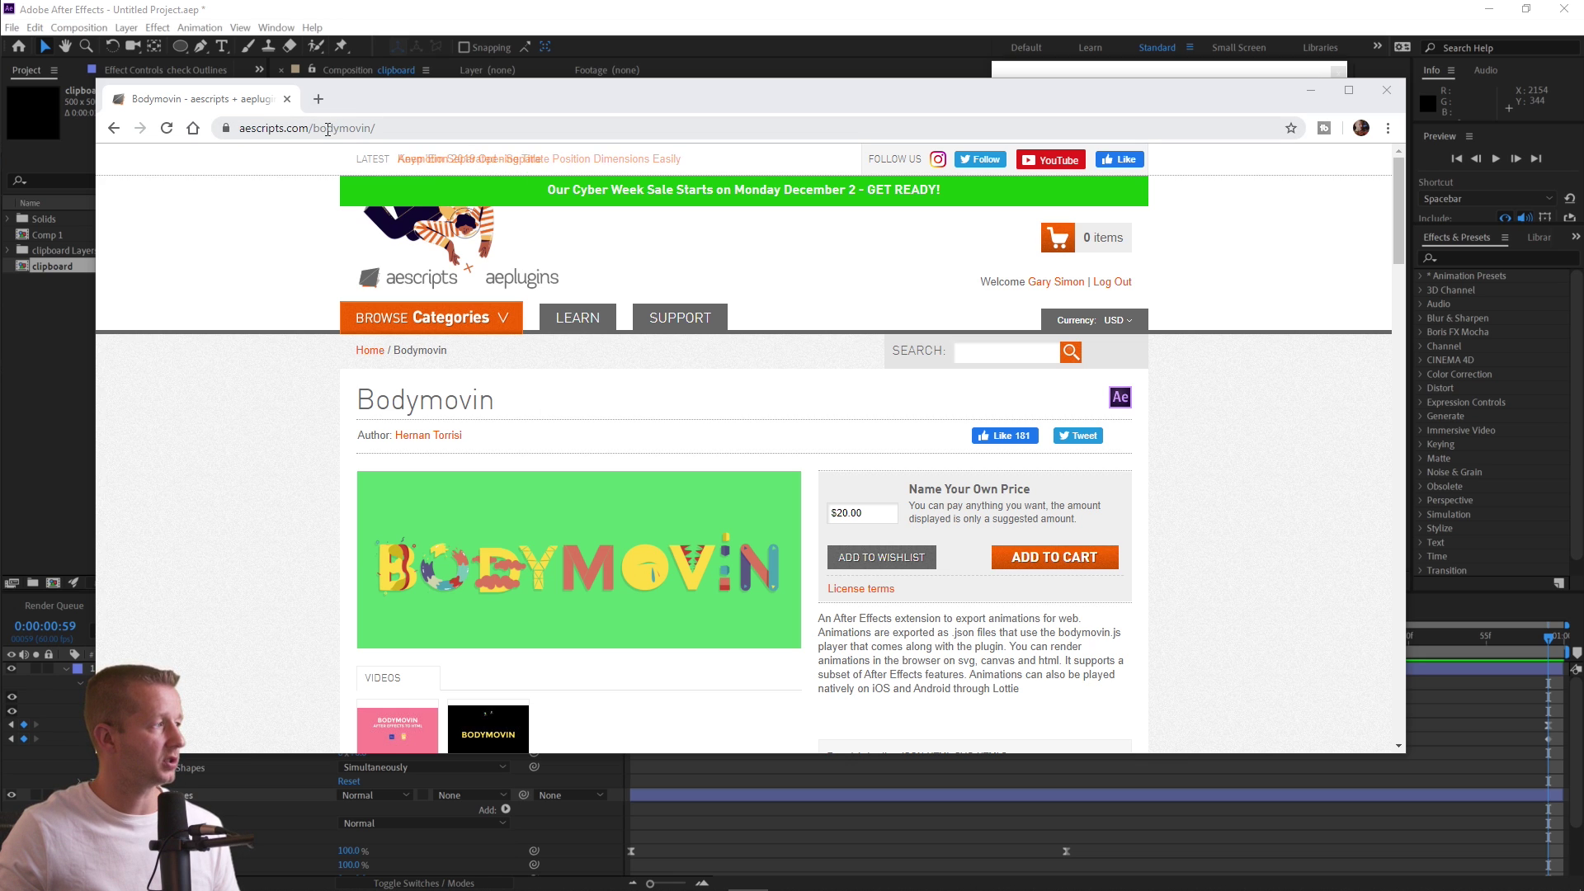
Examine the Bodymovin page on aescripts.com, including its name-your-own-price option, and close the browser window.
scroll(1163, 534, down, 2)
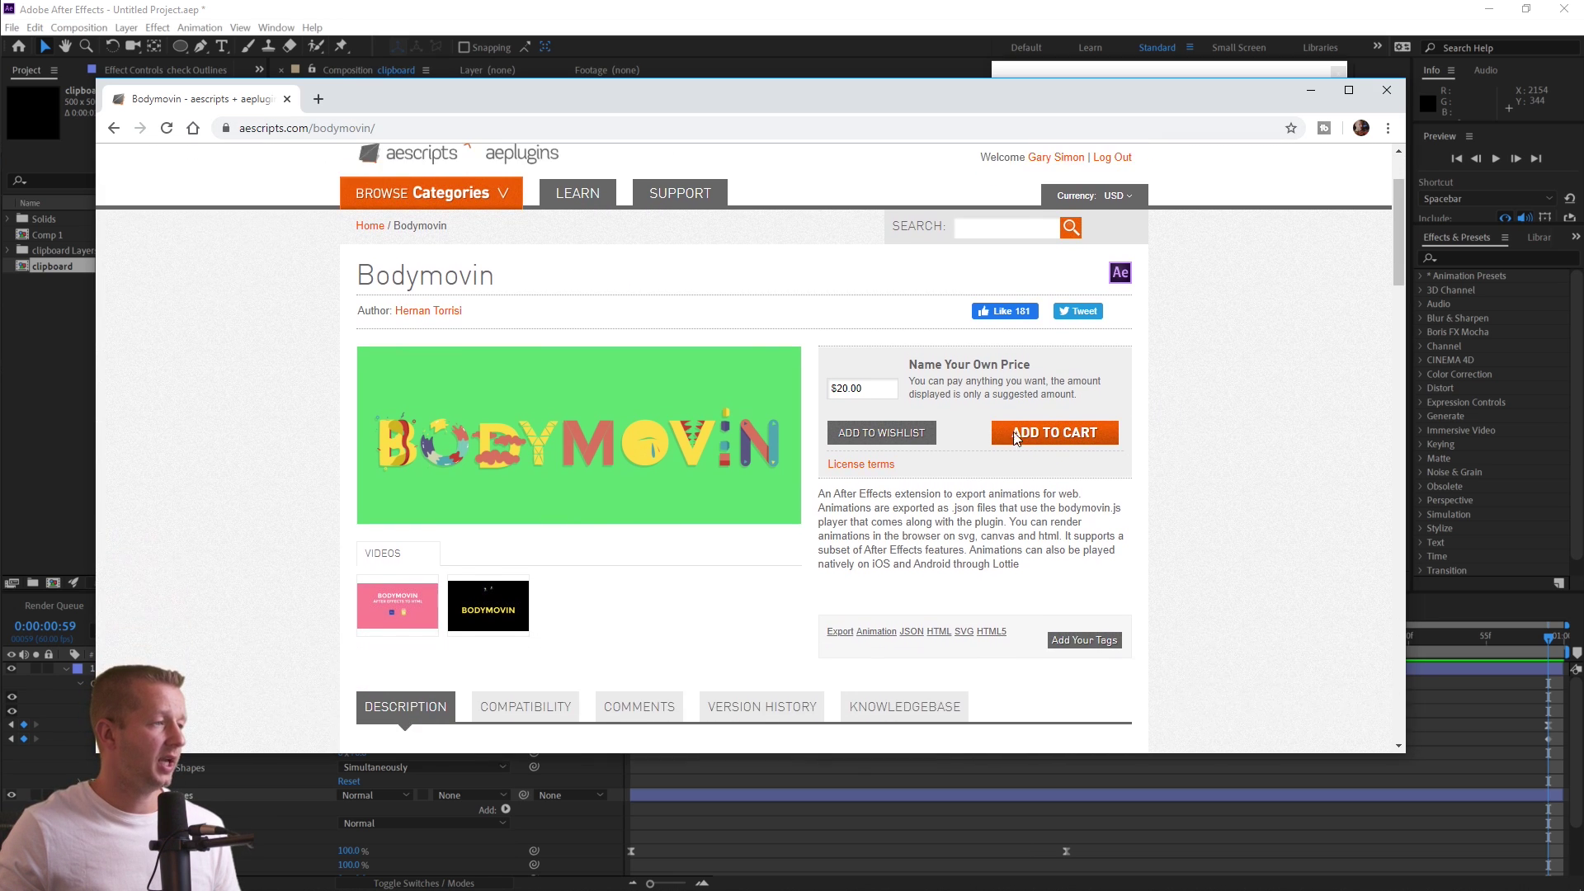
click(864, 347)
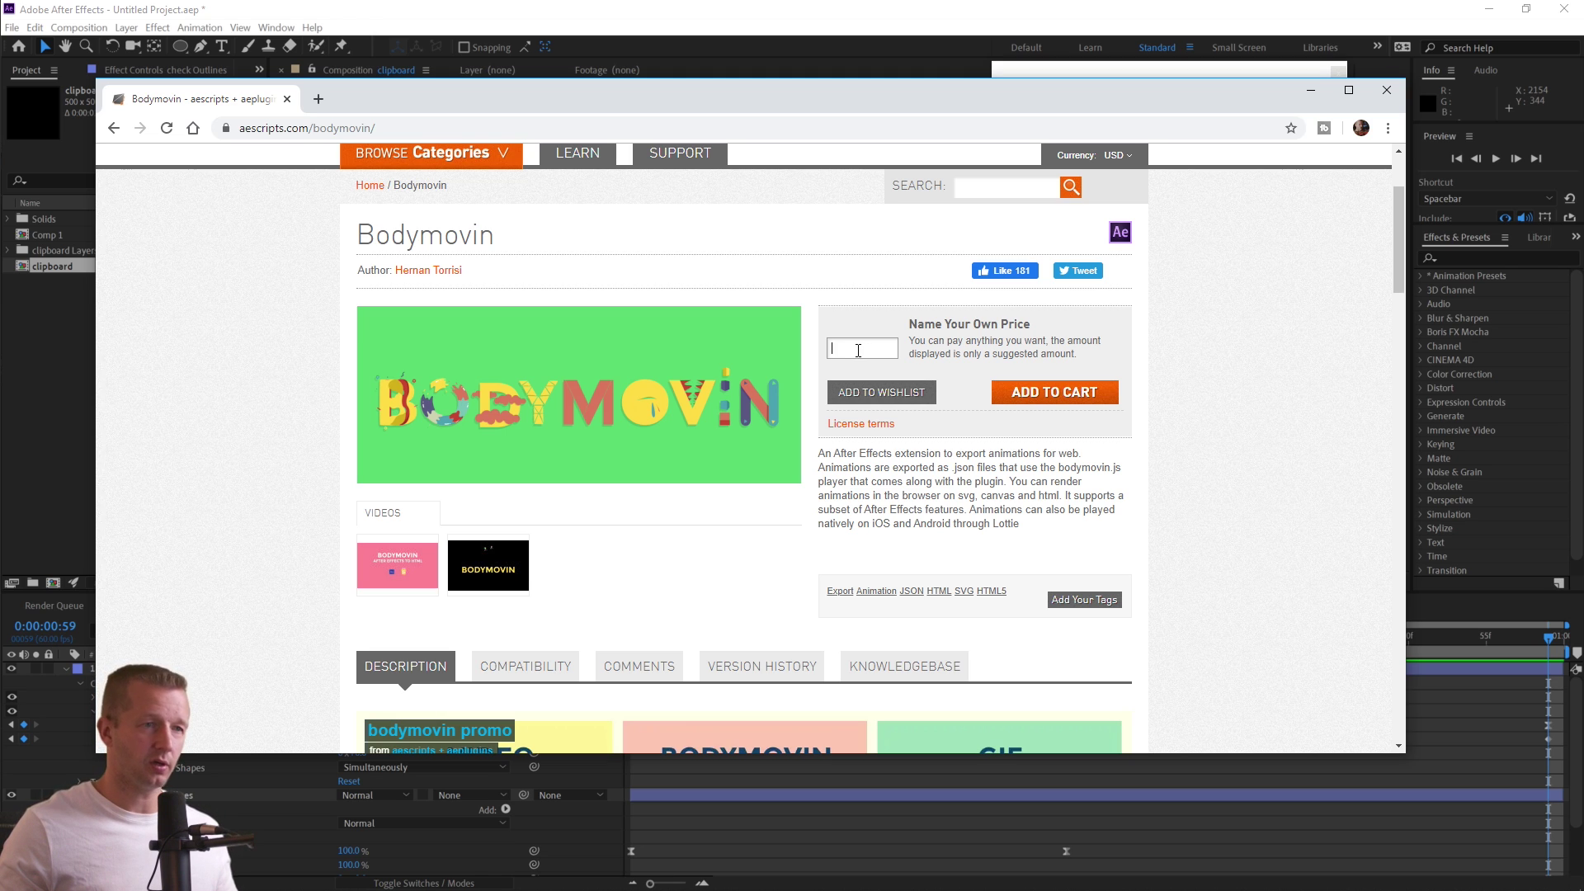
click(964, 346)
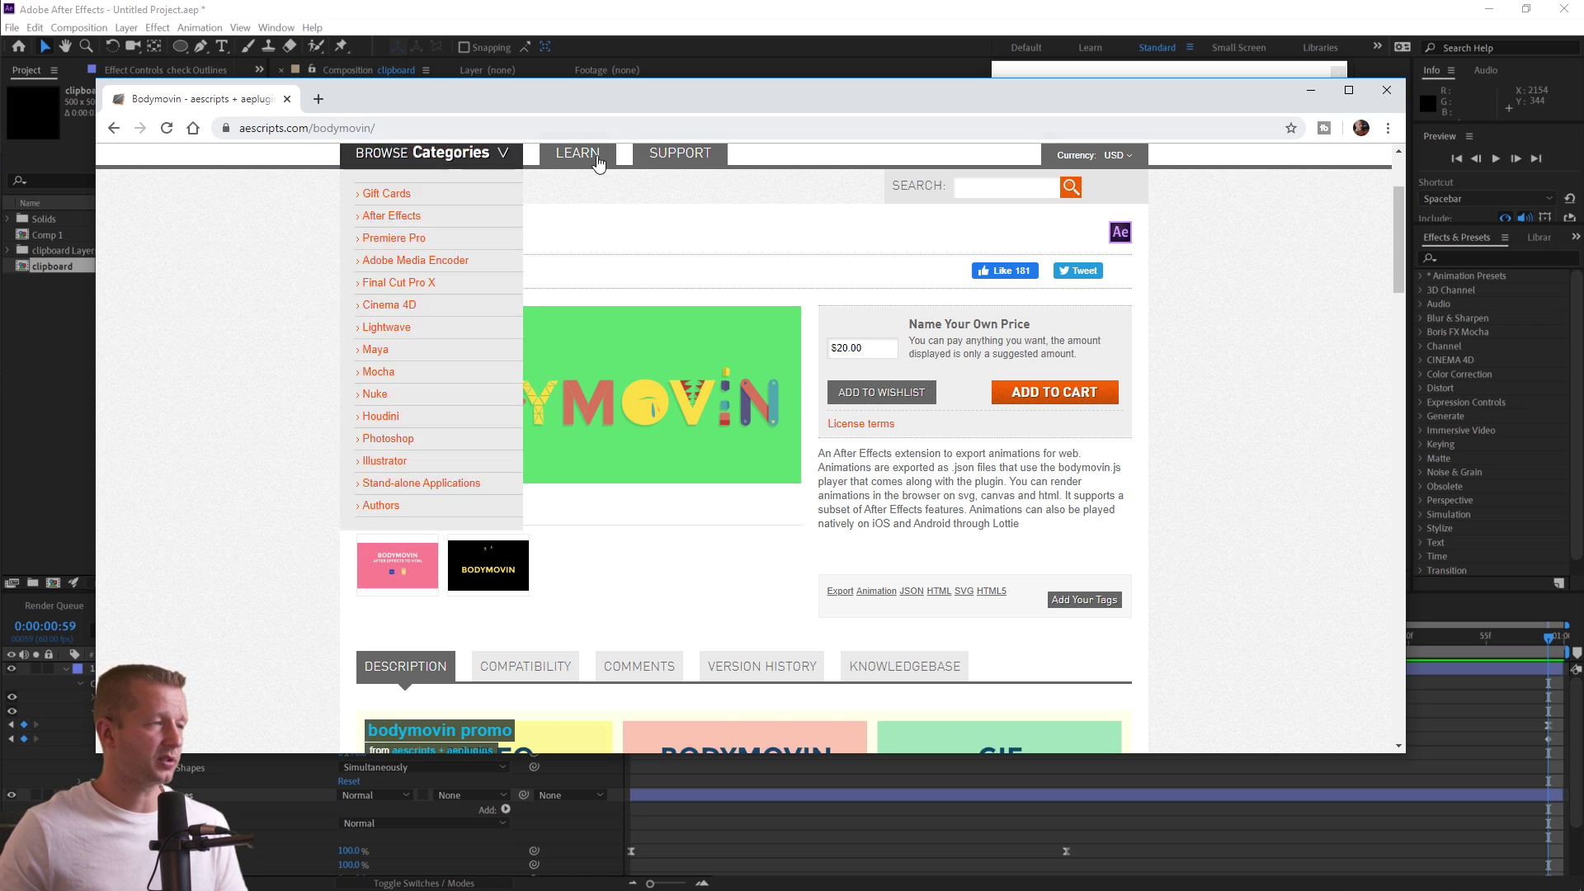
click(1386, 91)
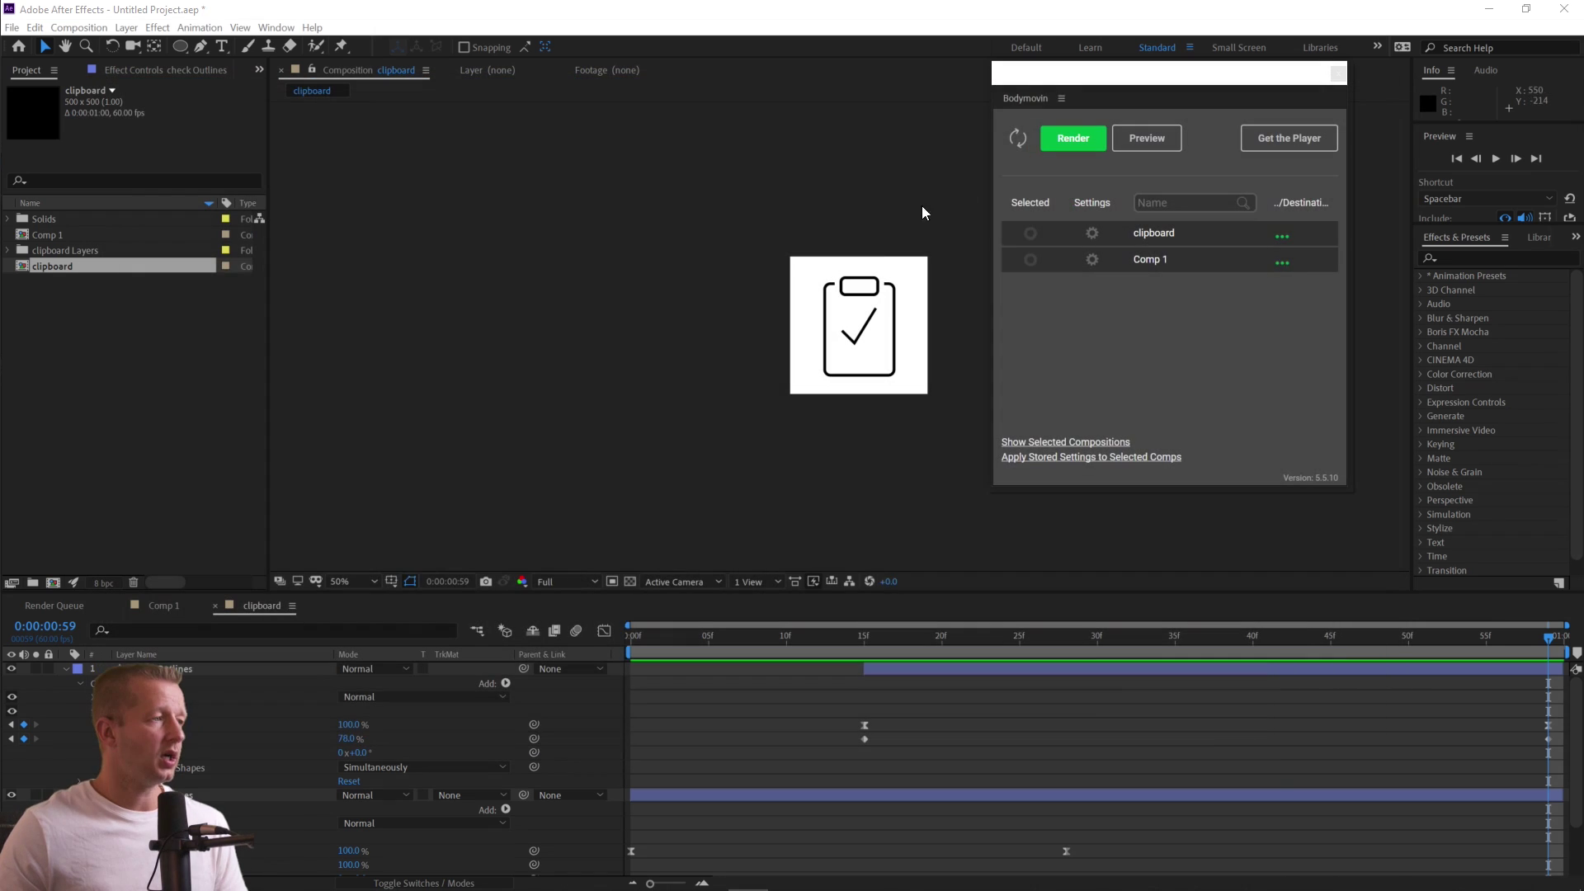
double_click(303, 18)
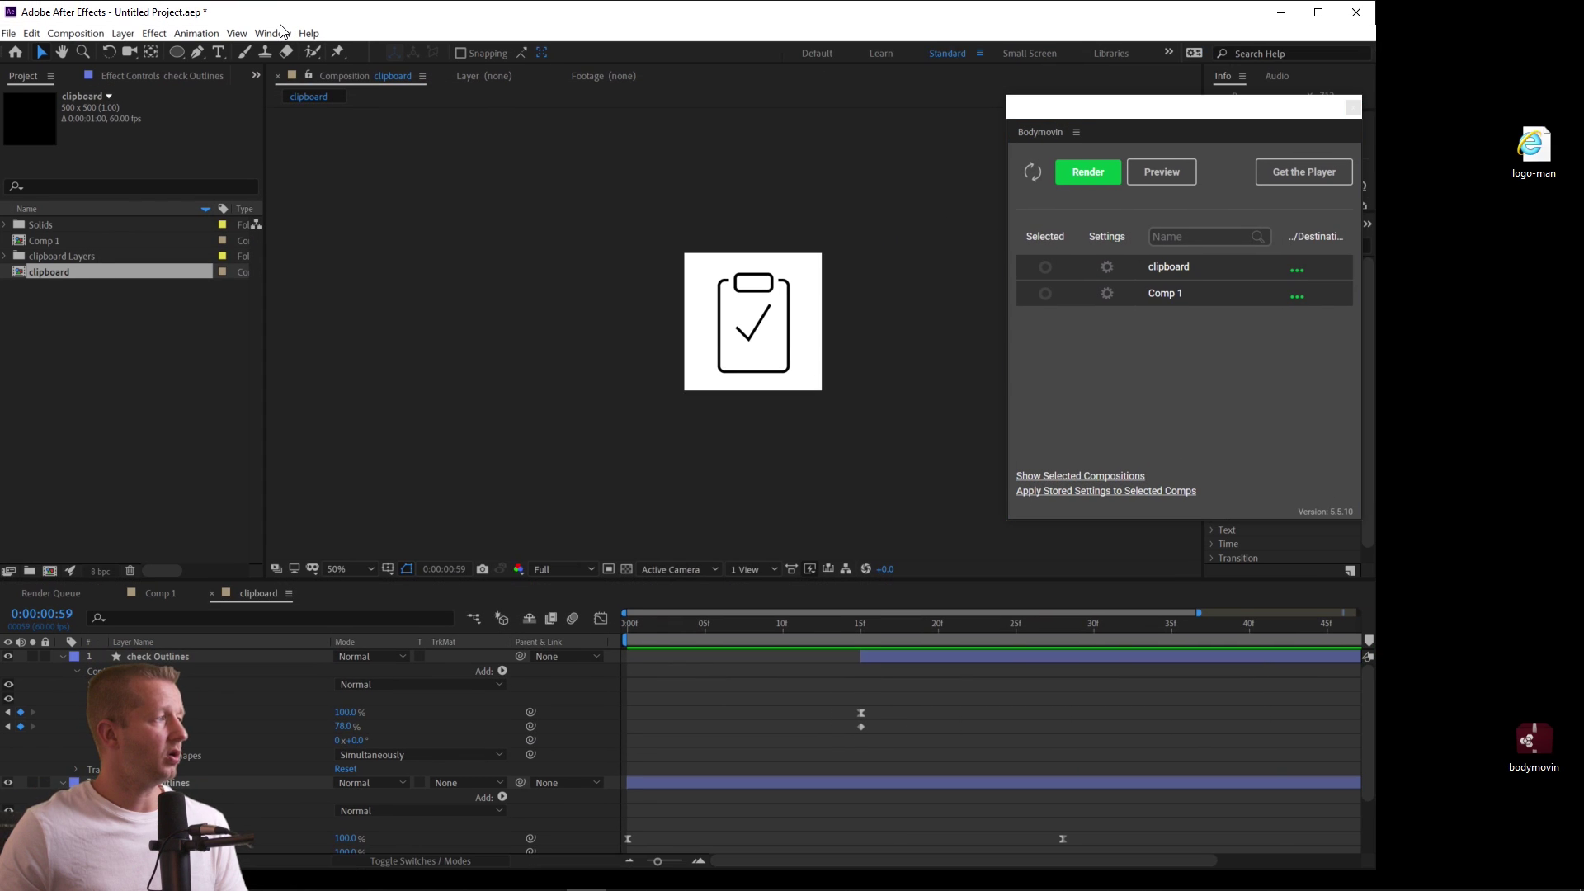
double_click(295, 31)
click(275, 27)
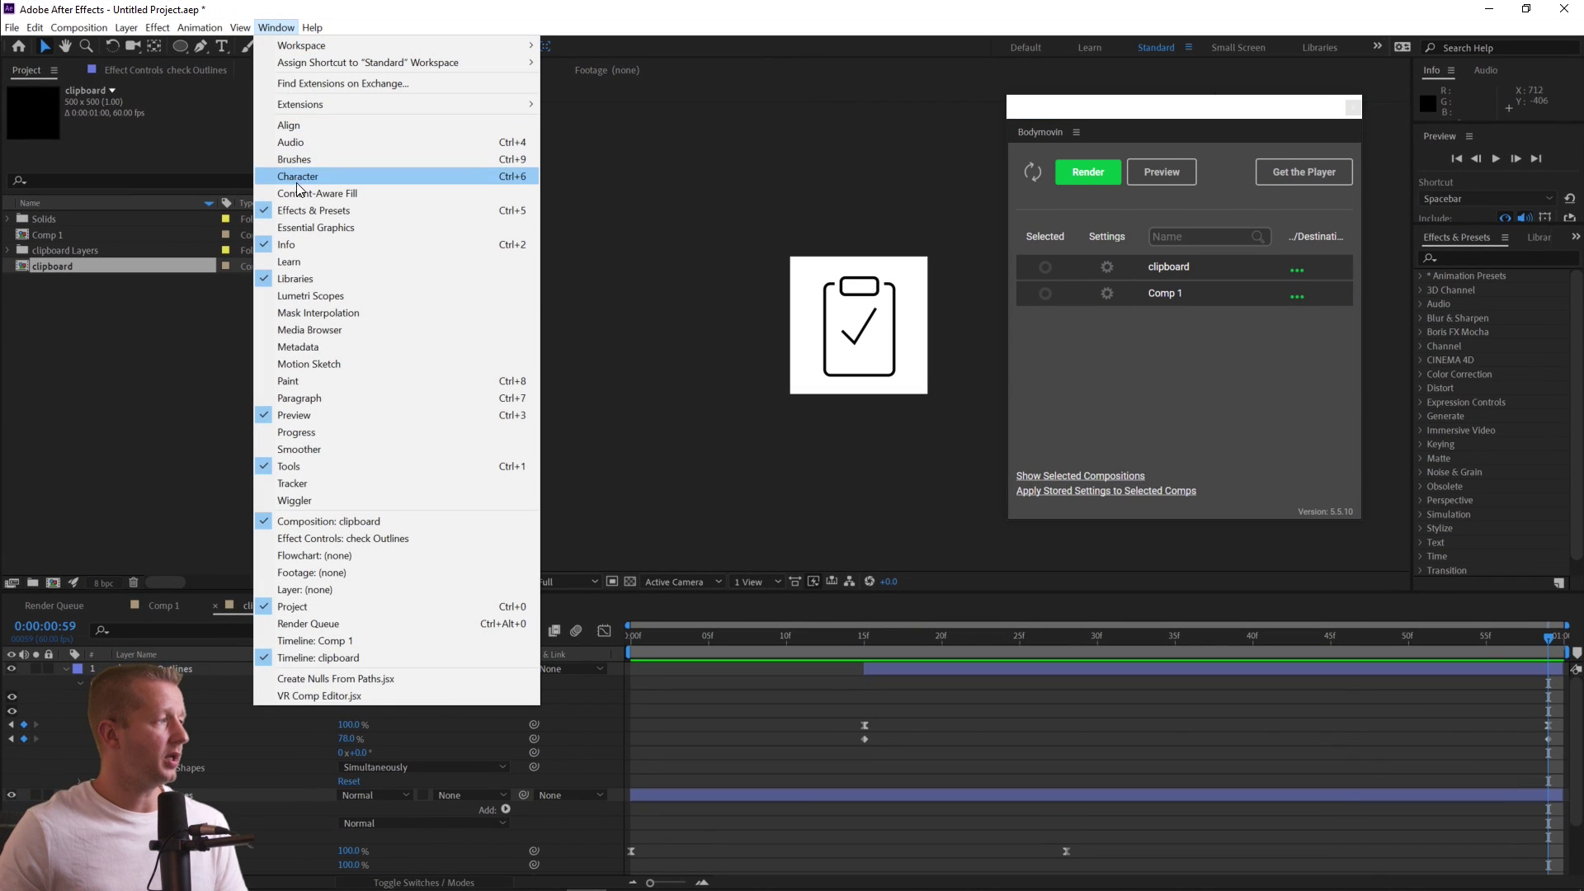
mouse_move(352, 102)
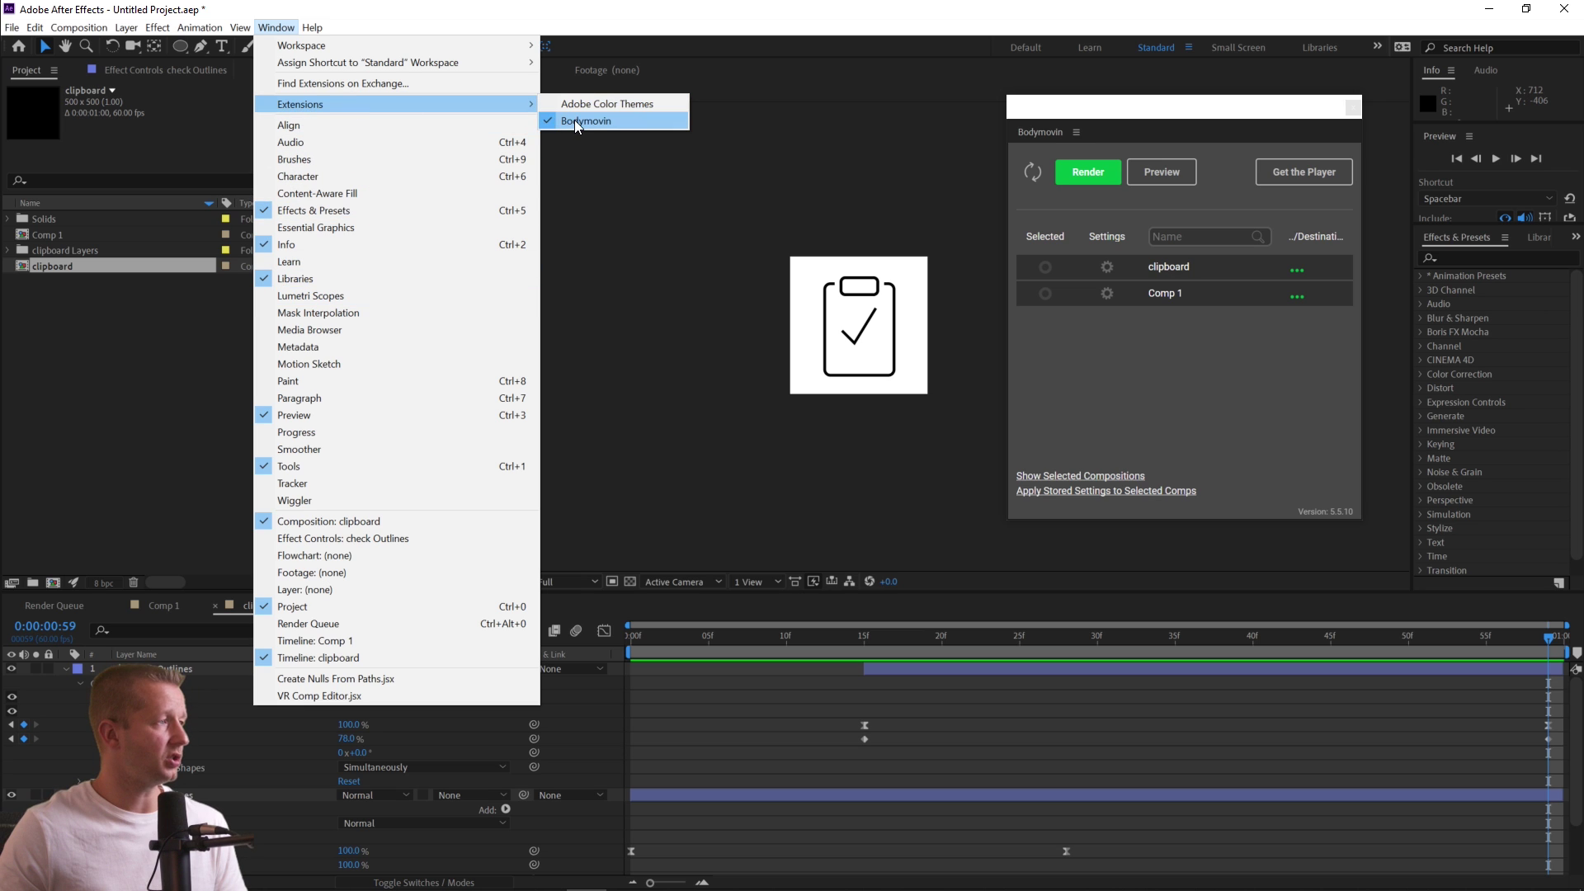
click(1054, 146)
Select the clipboard composition for rendering and browse its destination to the projectt folder inside "61 - Icon Animation lottie".
drag(1089, 116, 1130, 111)
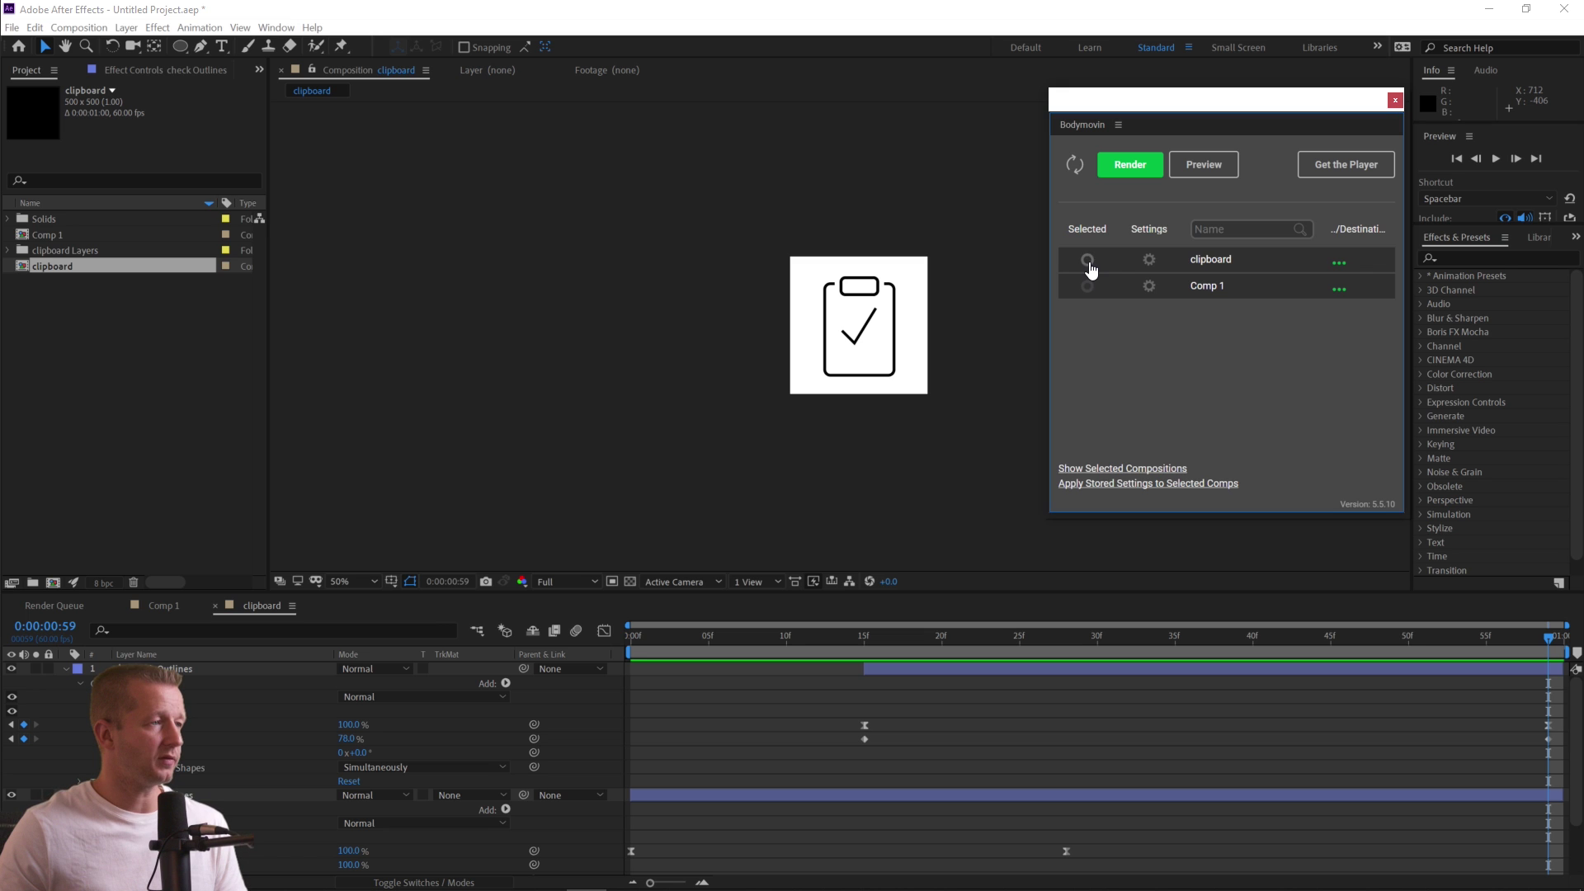
click(1341, 263)
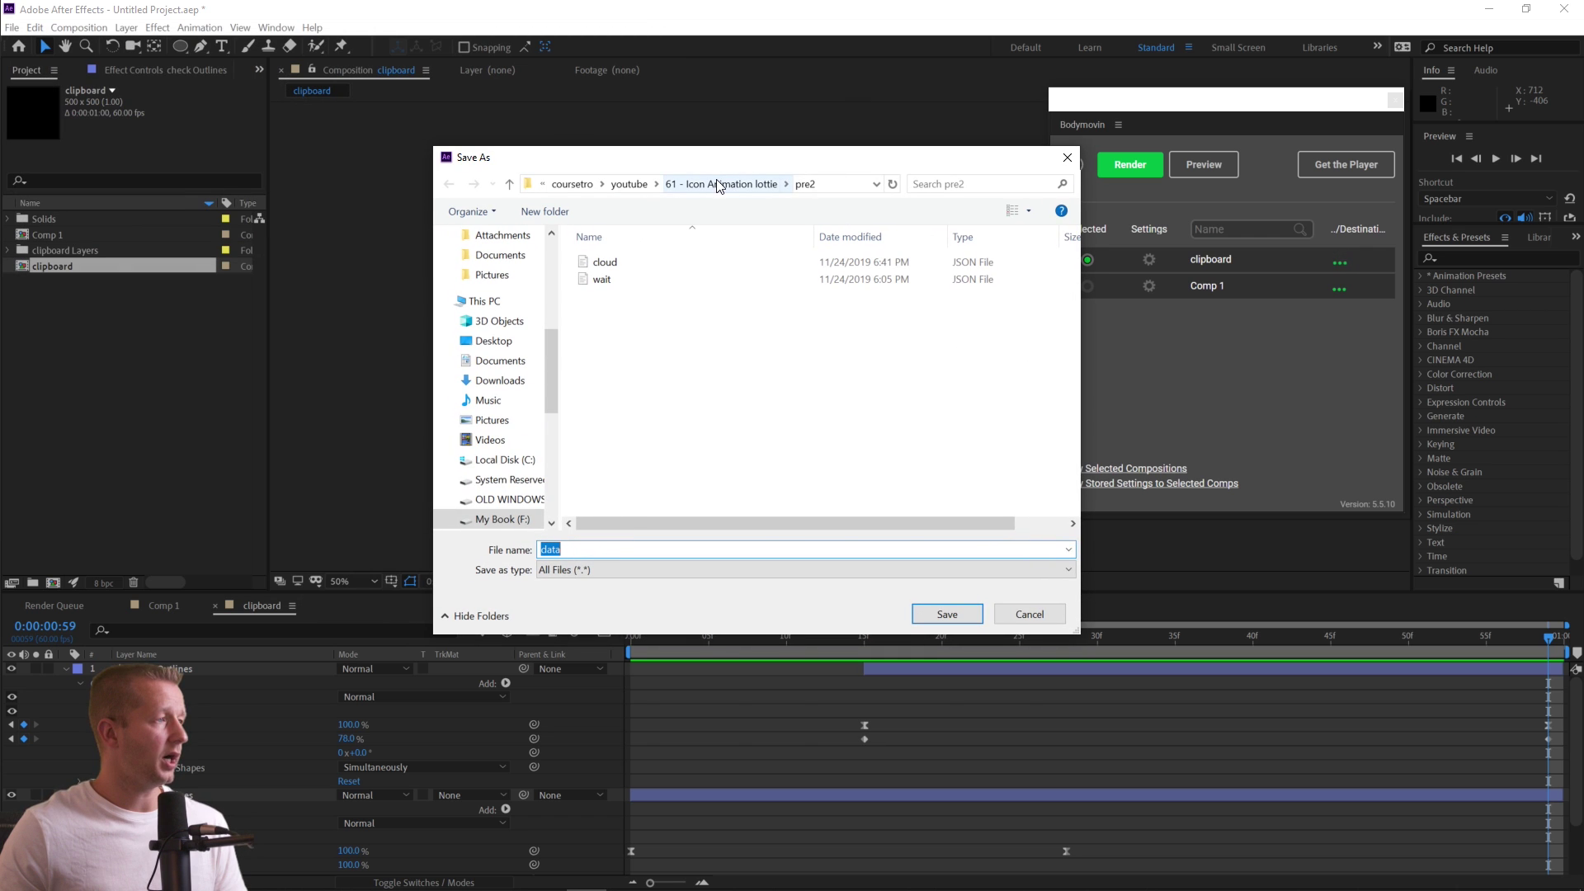
click(717, 184)
double_click(615, 314)
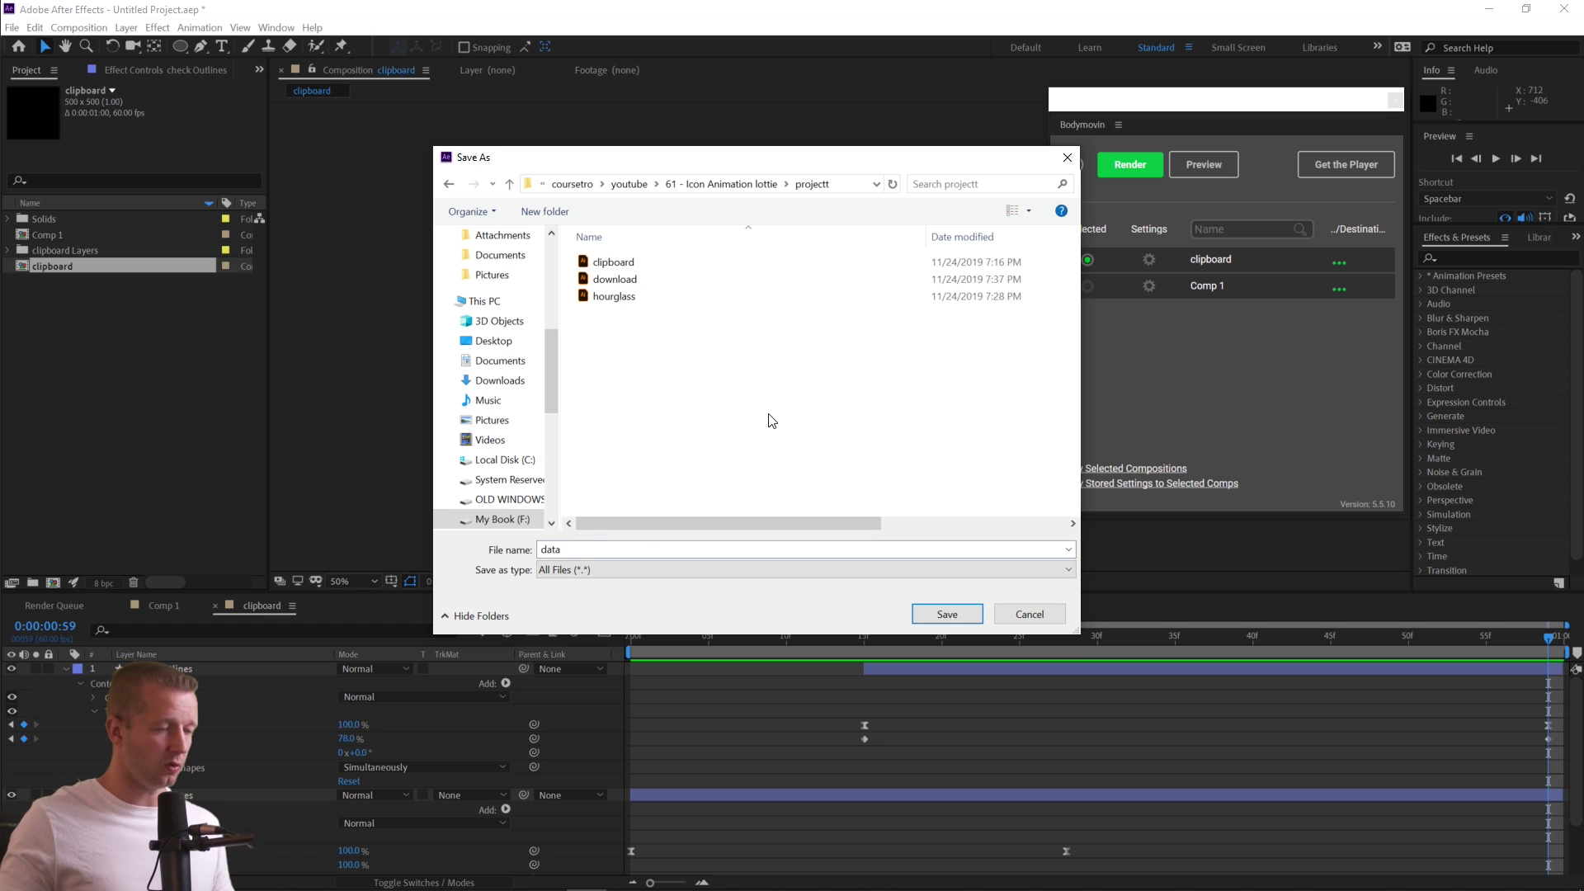
Create a new folder named "clipboard" inside projectt and open it.
key(ctrl+shift+n)
text(c)
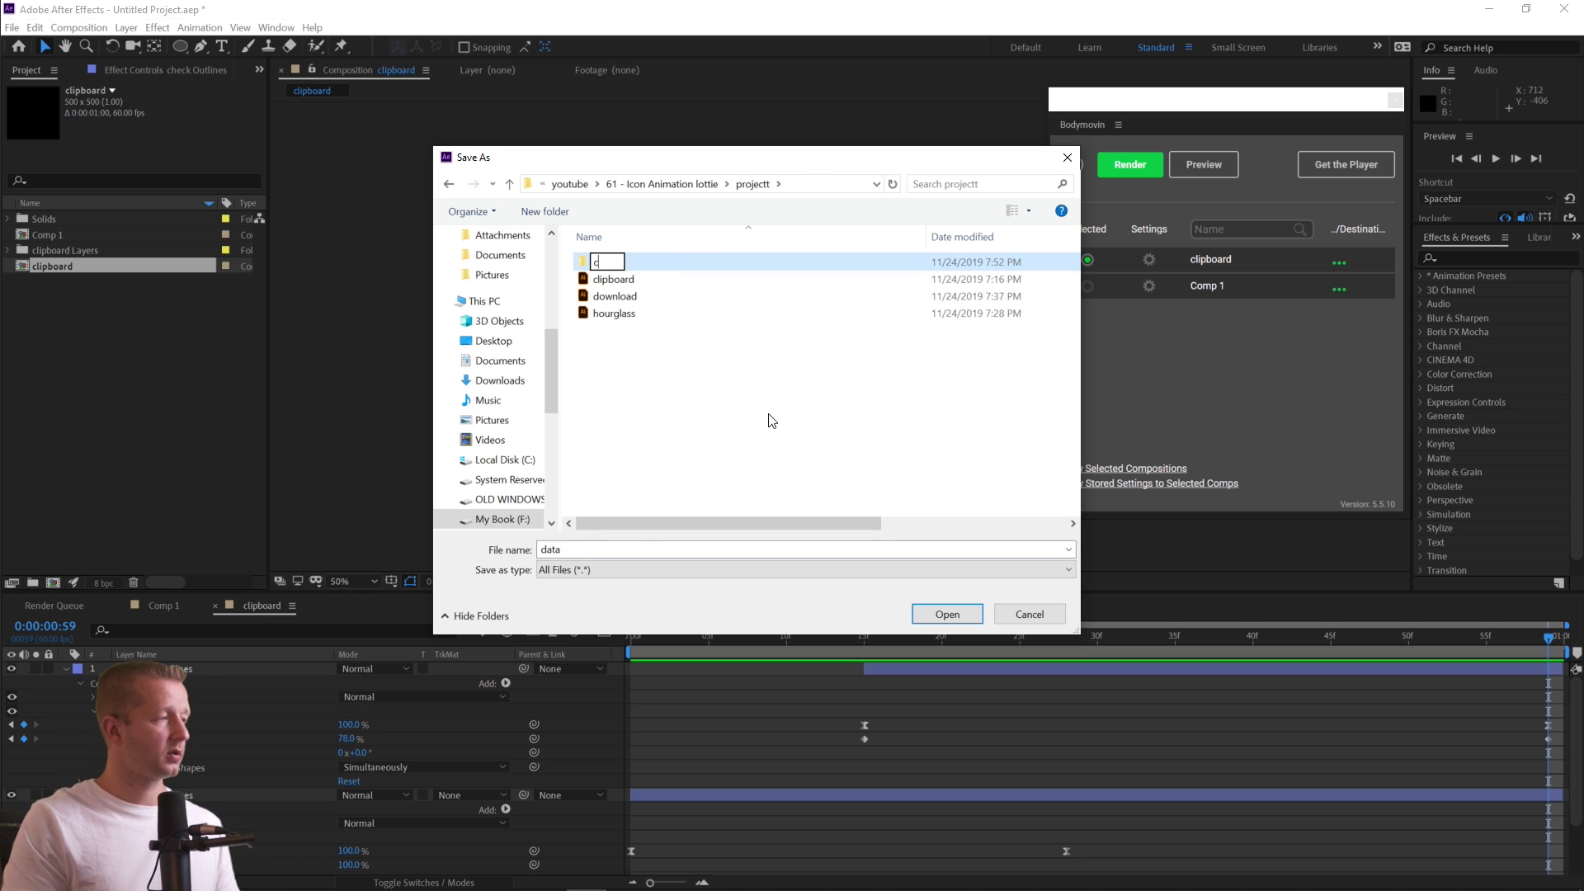
text(lipboard)
key(Return)
key(Return)
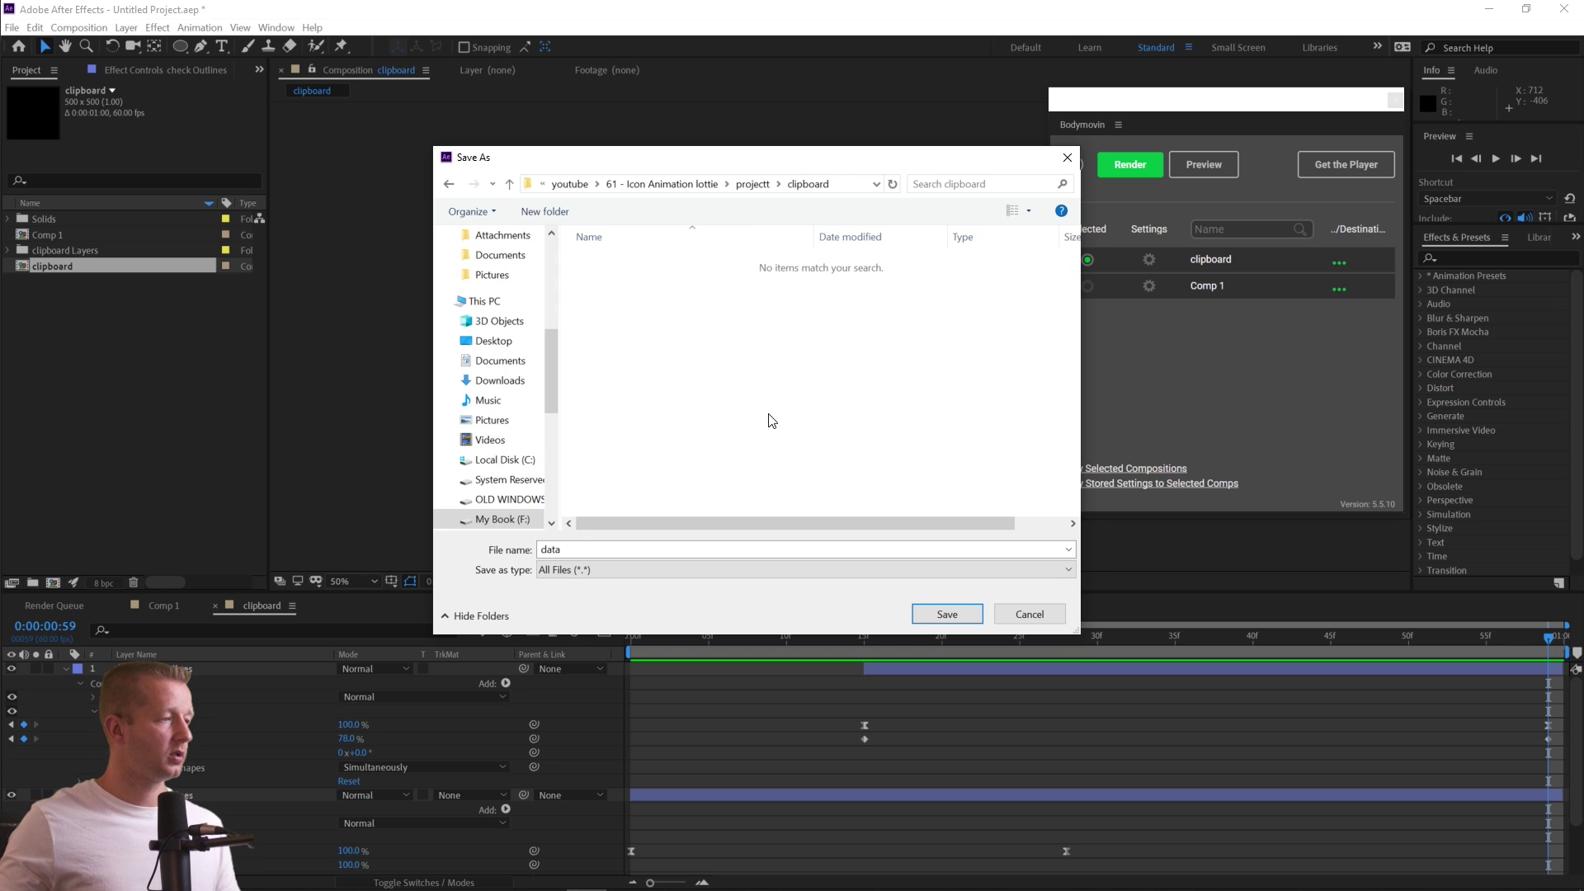
Save the destination file as "clipboard" and render the clipboard composition with Bodymovin, closing the finished report.
click(858, 548)
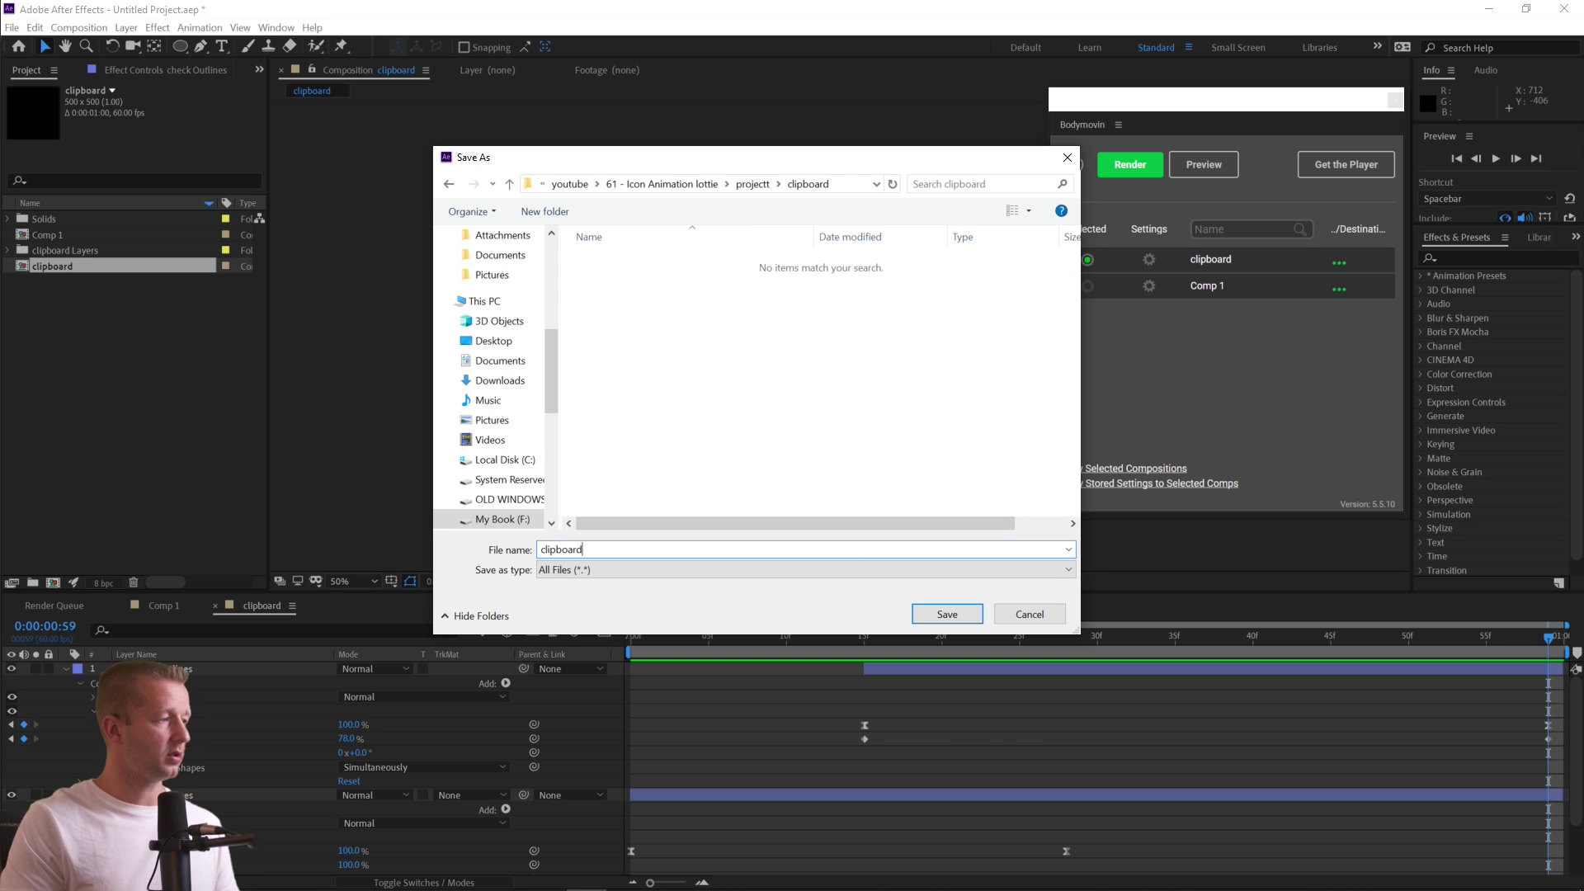
click(957, 617)
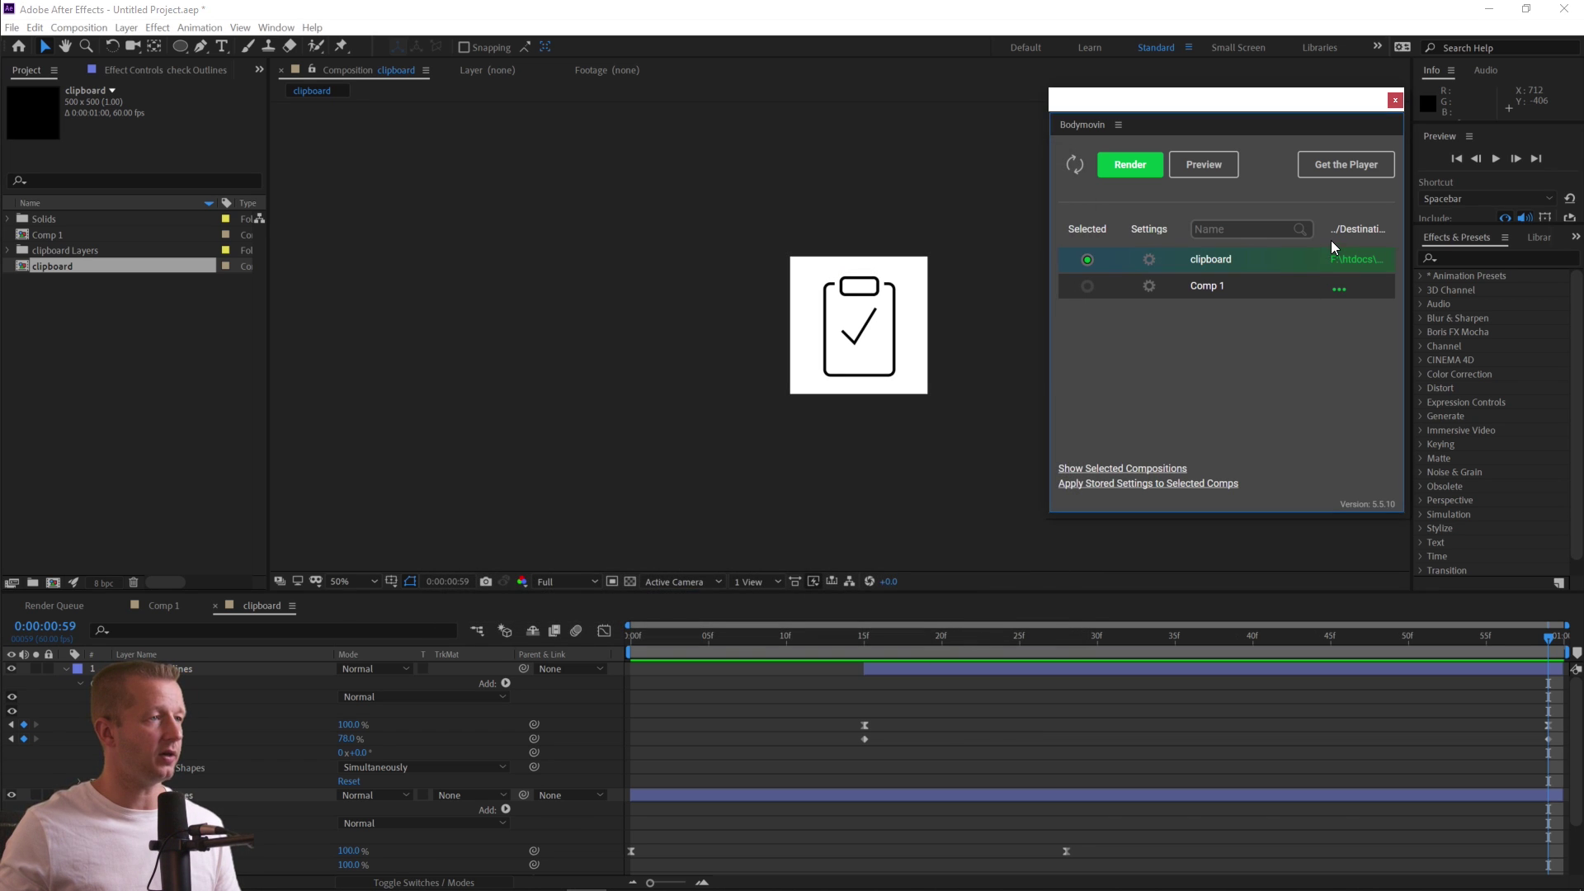
click(1141, 170)
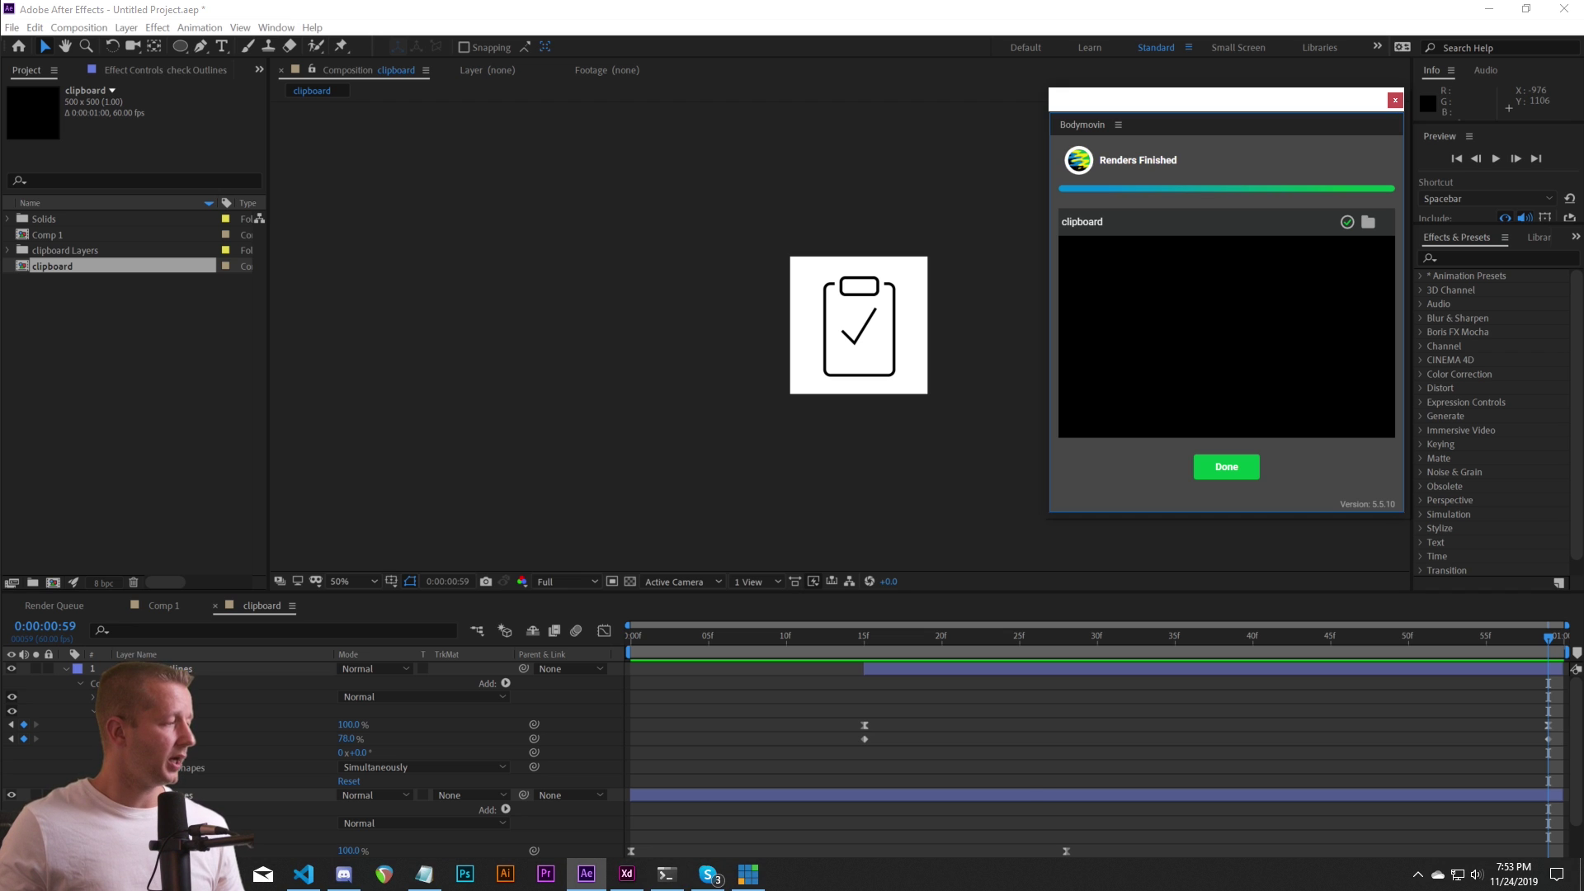
click(384, 874)
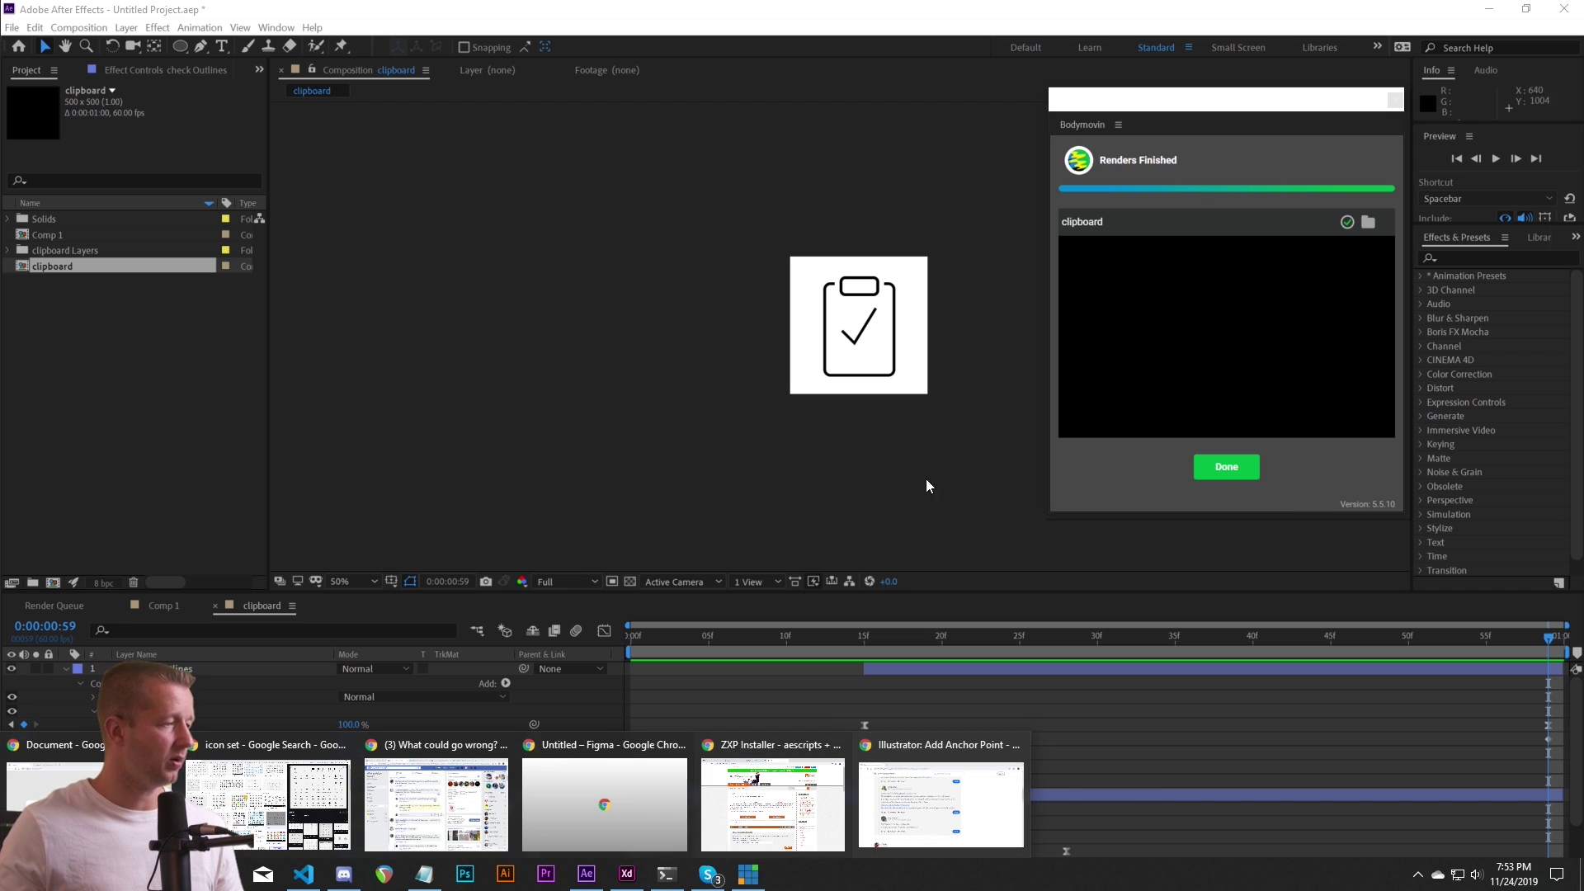
click(1227, 468)
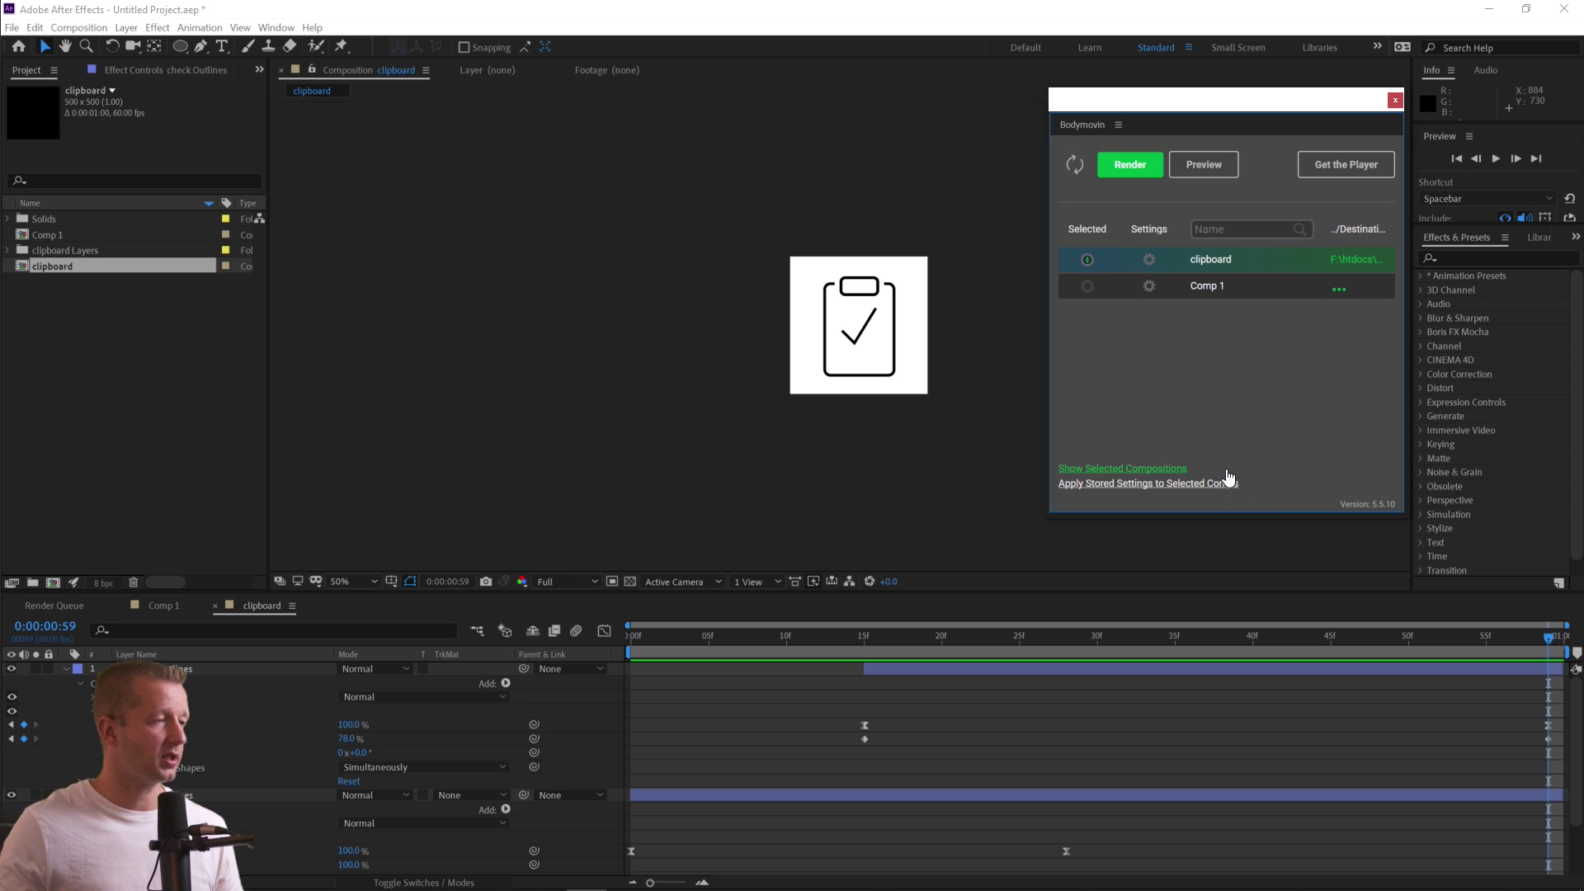
Close the Bodymovin panel to return to the clipboard composition.
click(1394, 99)
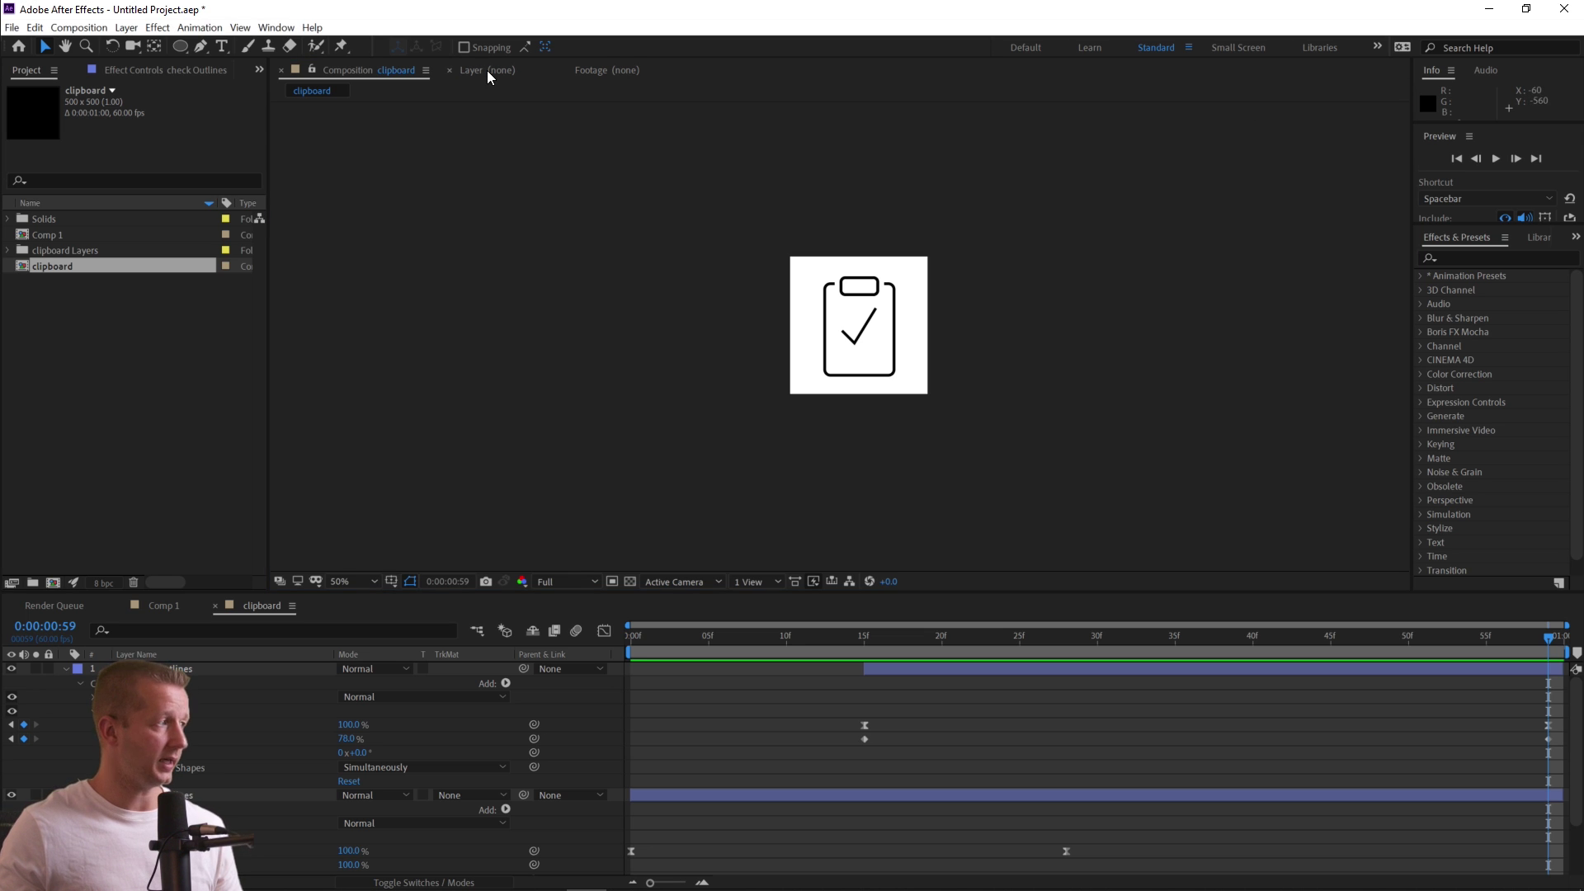
click(367, 159)
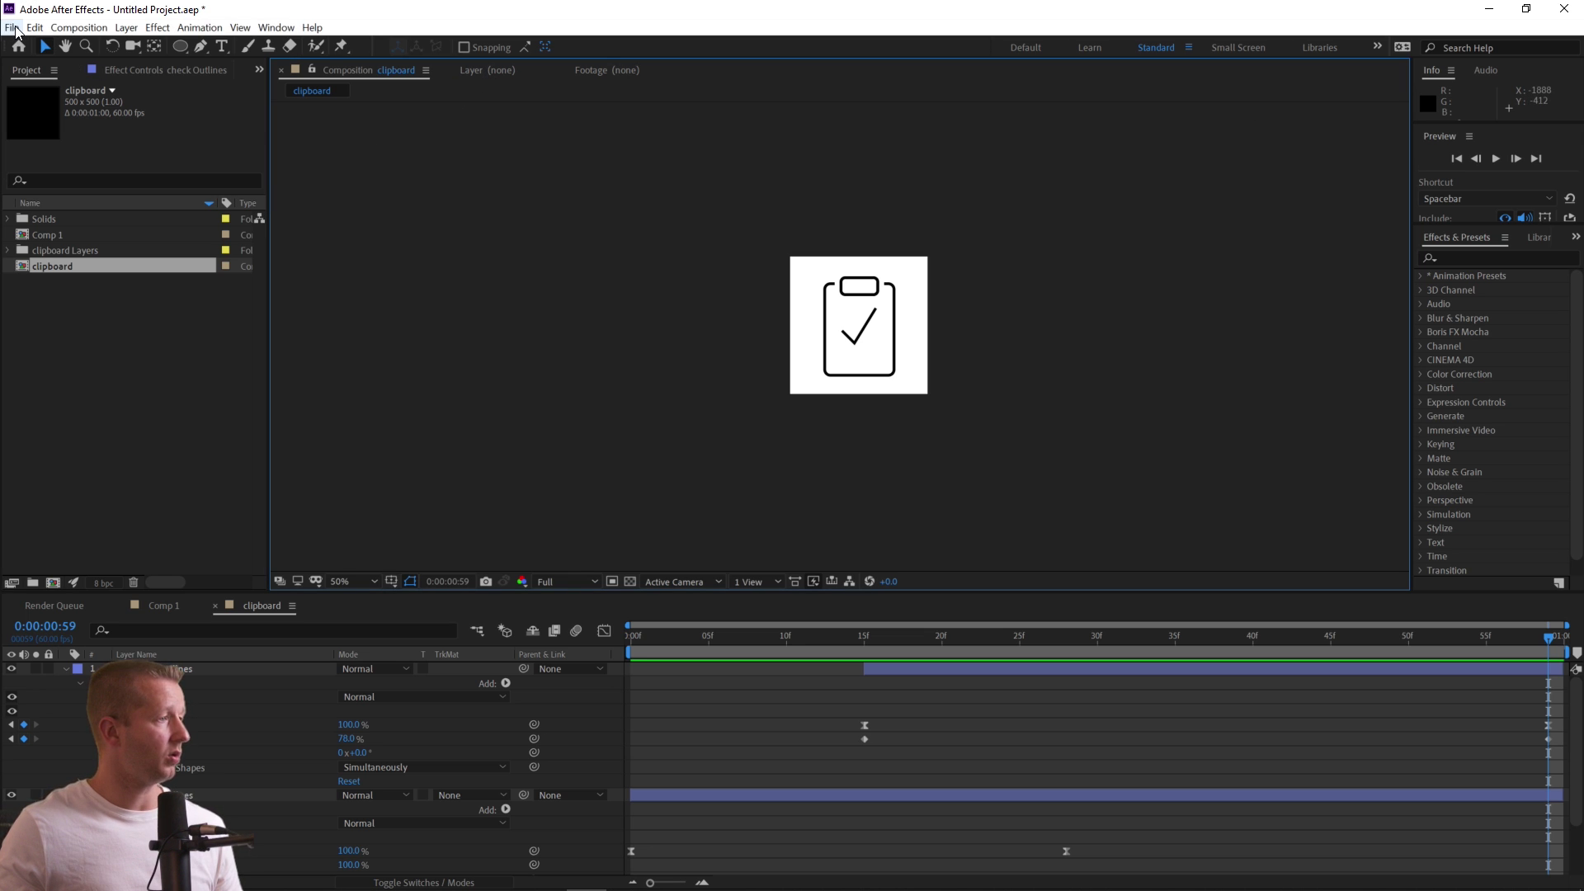
click(12, 29)
mouse_move(33, 46)
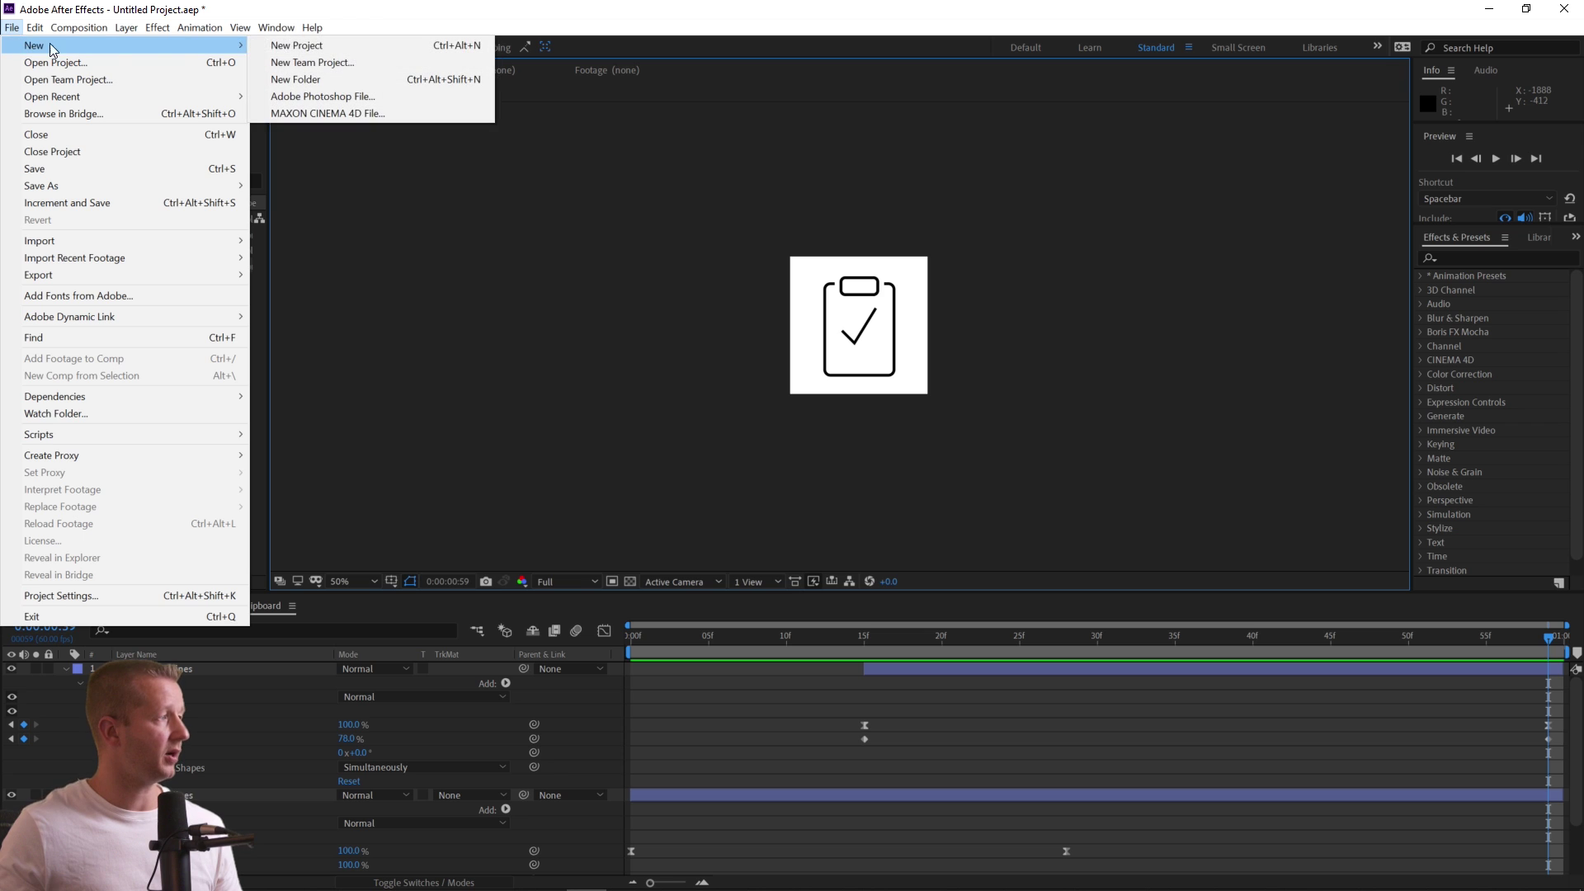
click(297, 46)
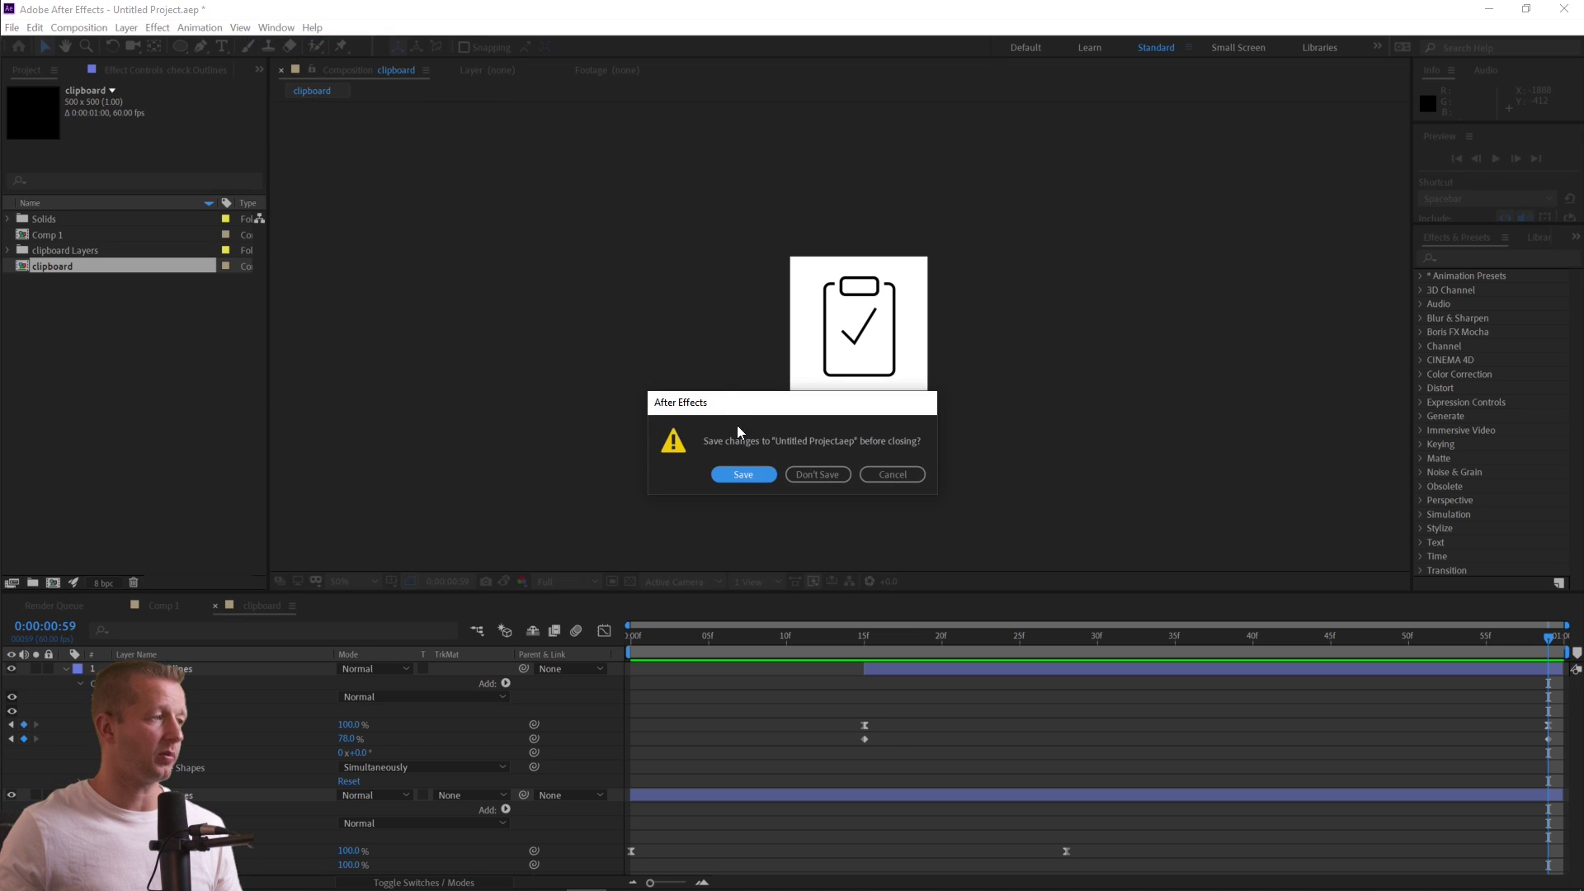
click(882, 474)
Save the project as "aeproject" inside the clipboard folder of projectt.
key(ctrl+s)
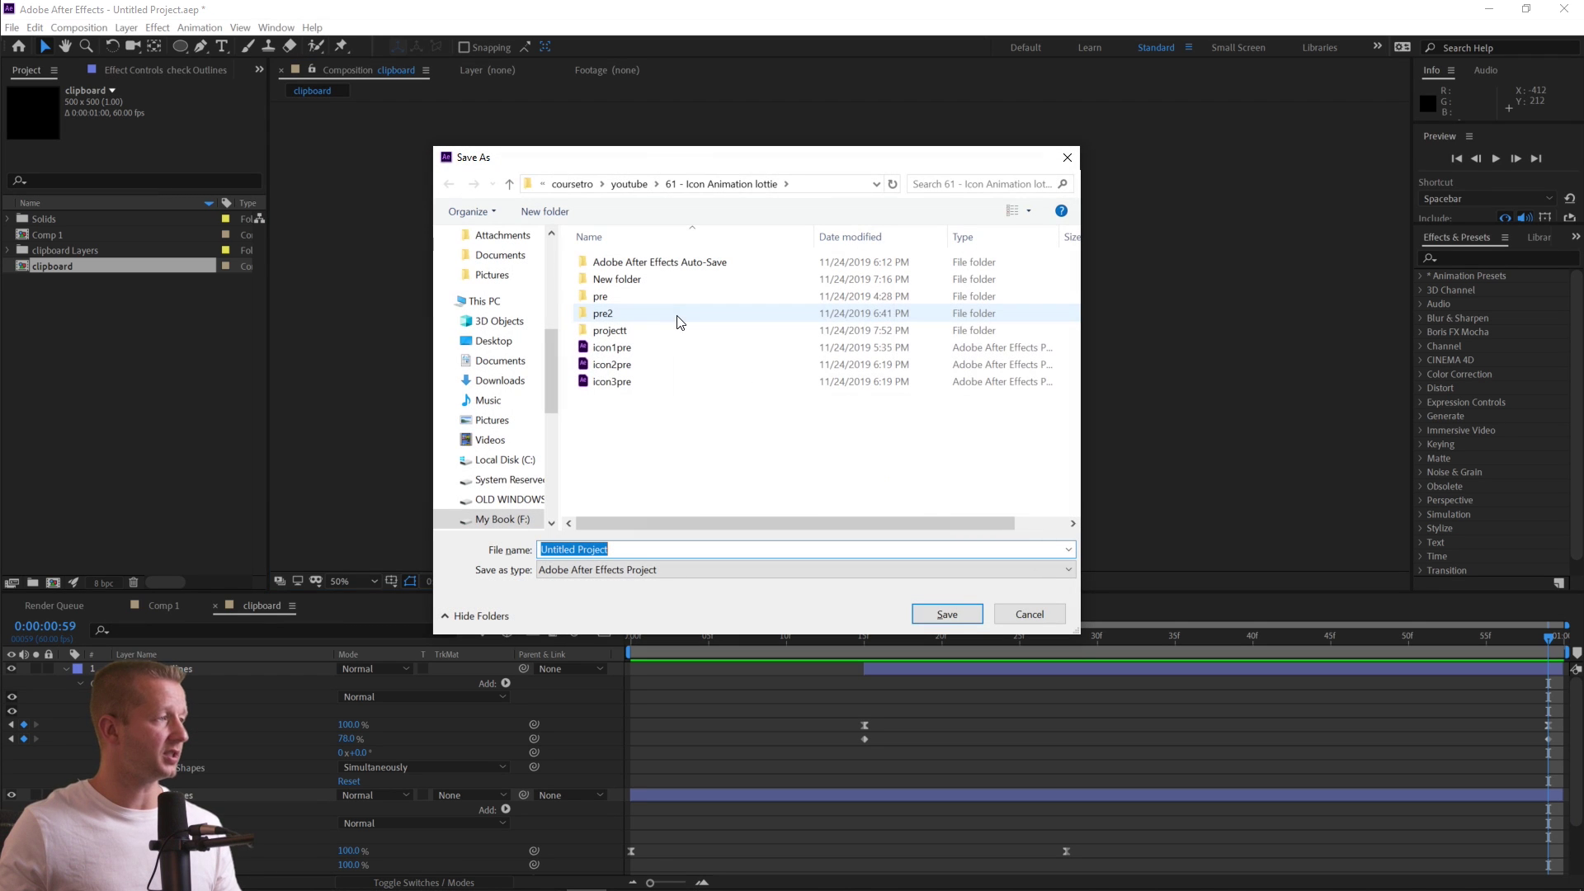
double_click(634, 331)
double_click(683, 549)
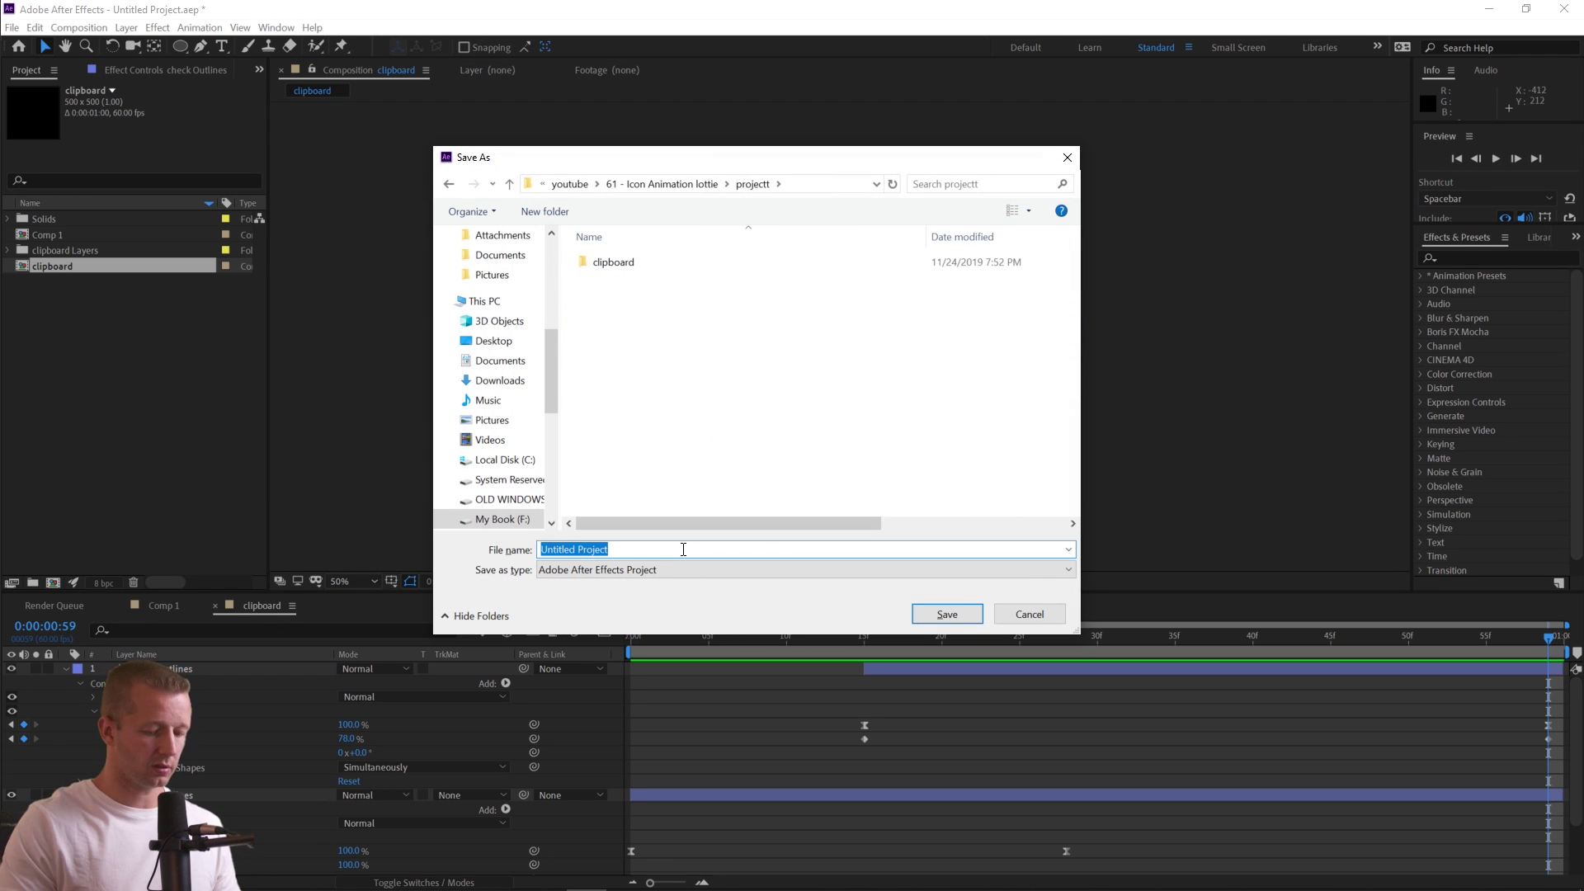
text(clipboard)
key(Return)
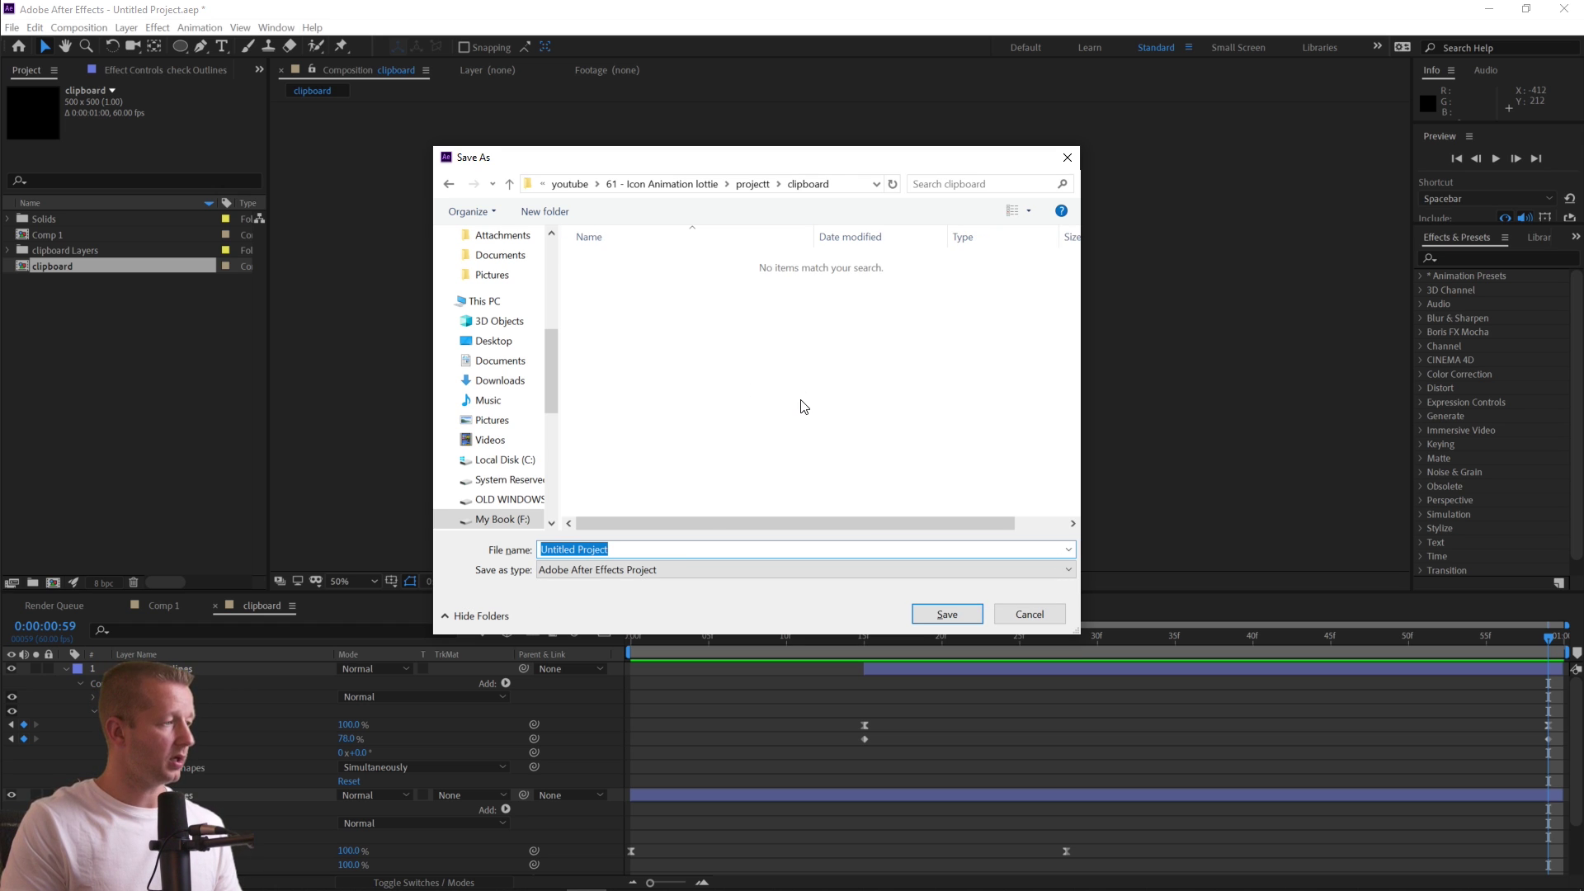
text(aeproject)
key(Return)
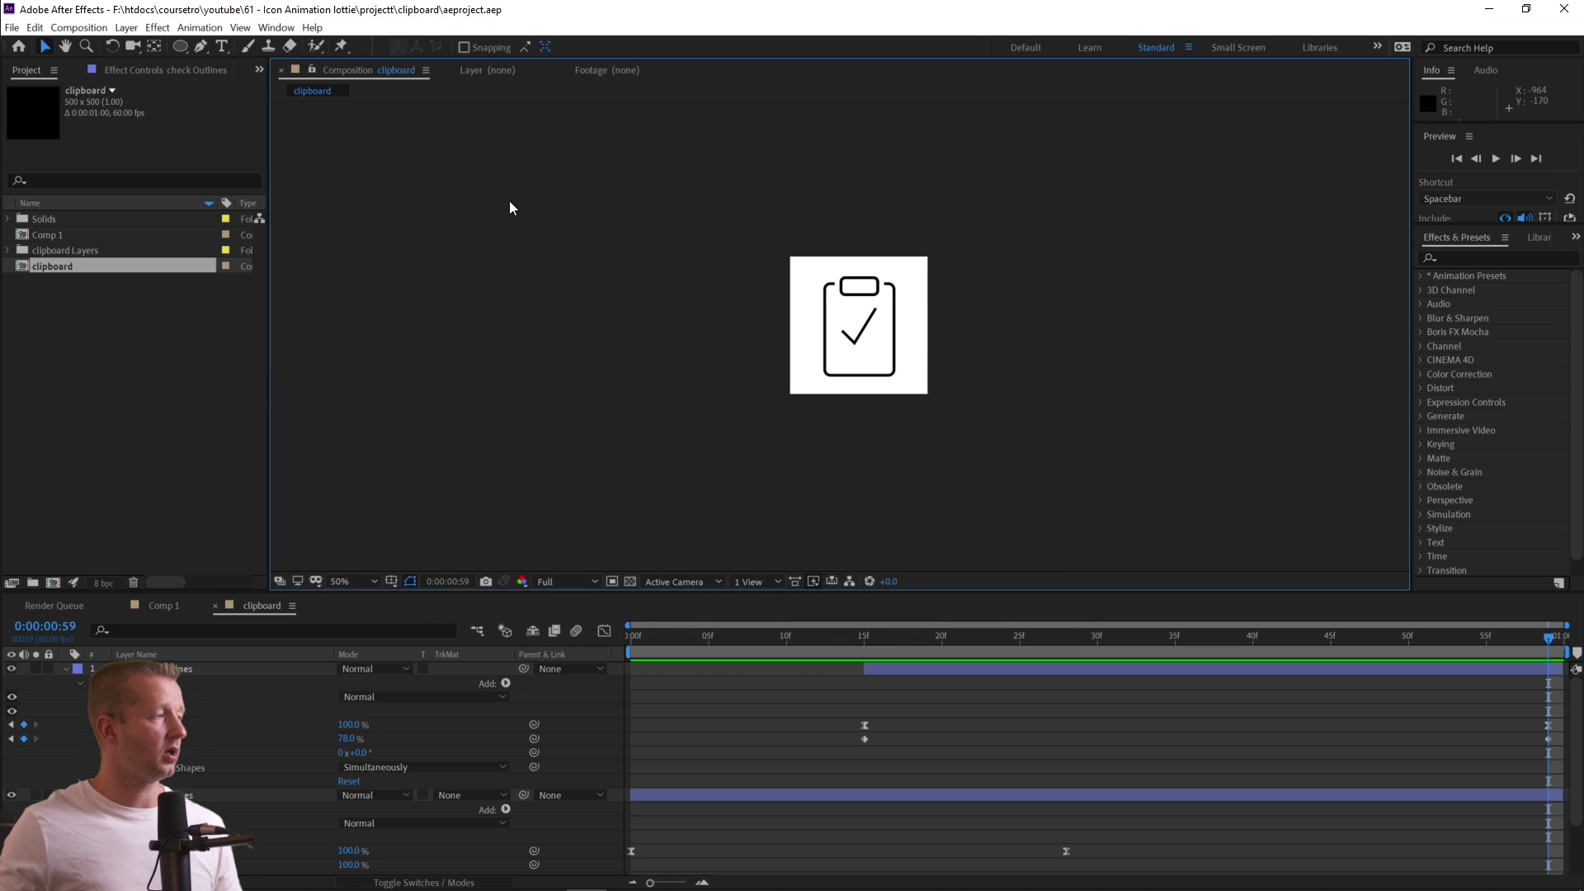
Start a new project and create a 500 x 500 px composition at 60 fps, one second long, with a white background.
click(11, 27)
mouse_move(33, 39)
click(284, 41)
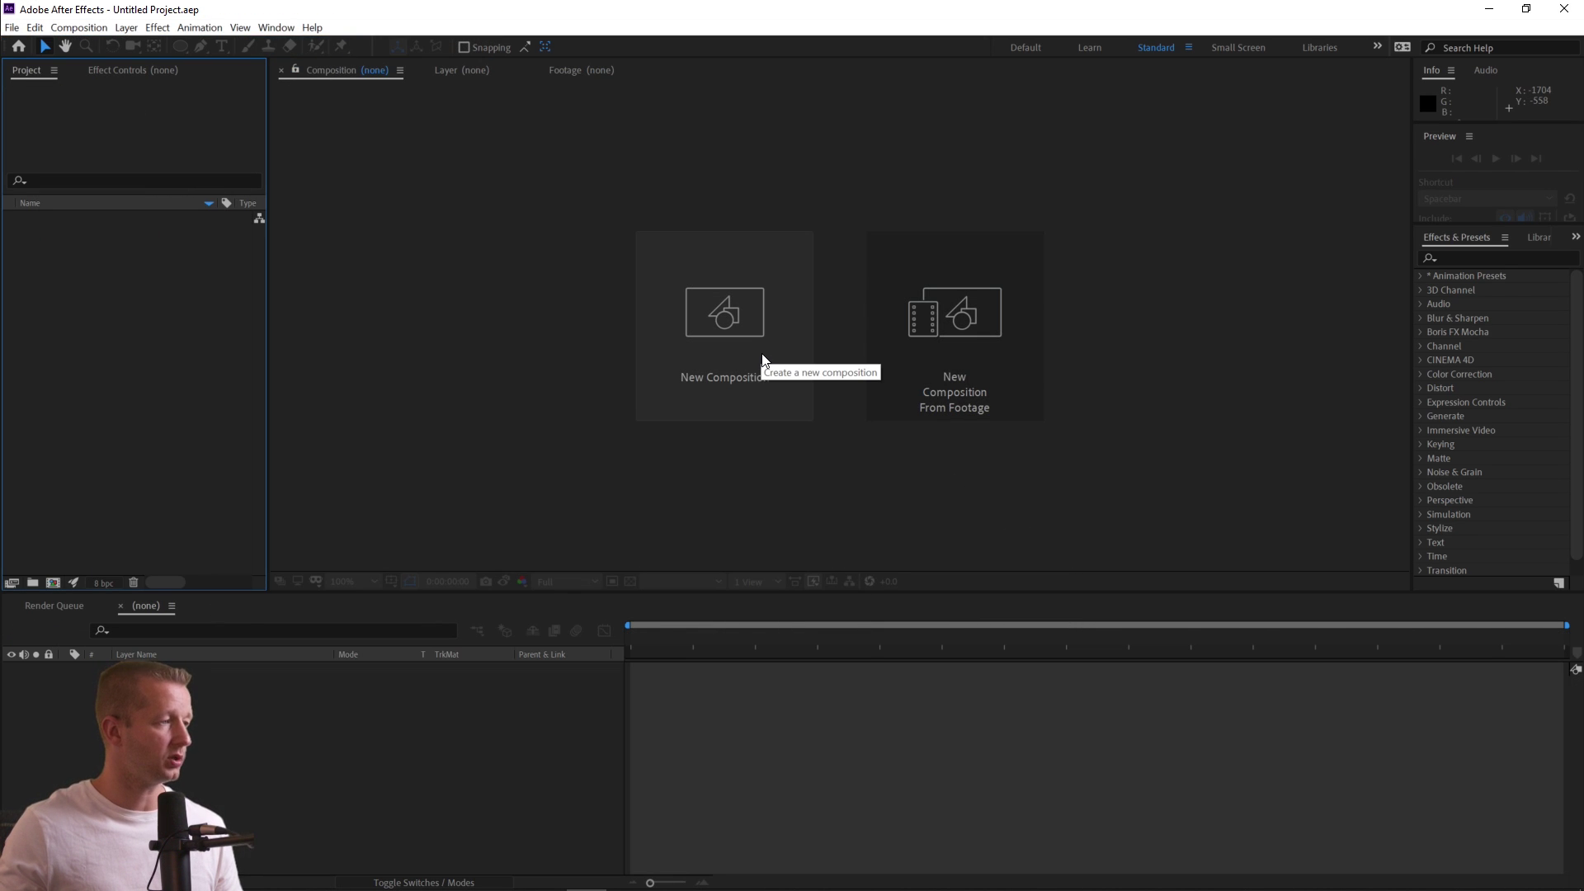
click(761, 356)
click(896, 592)
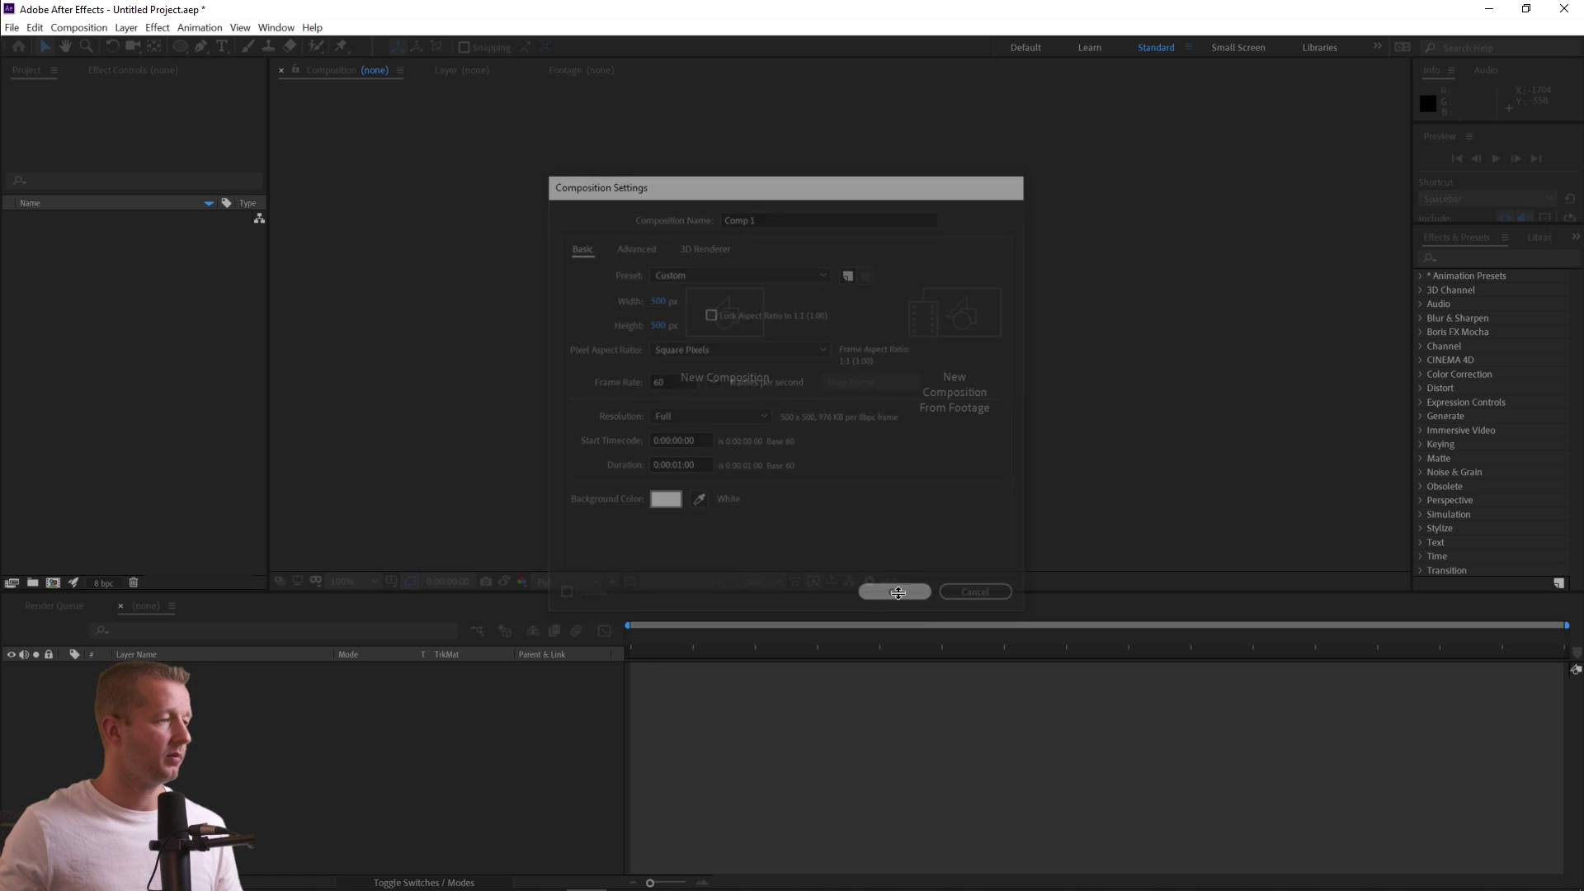
click(166, 364)
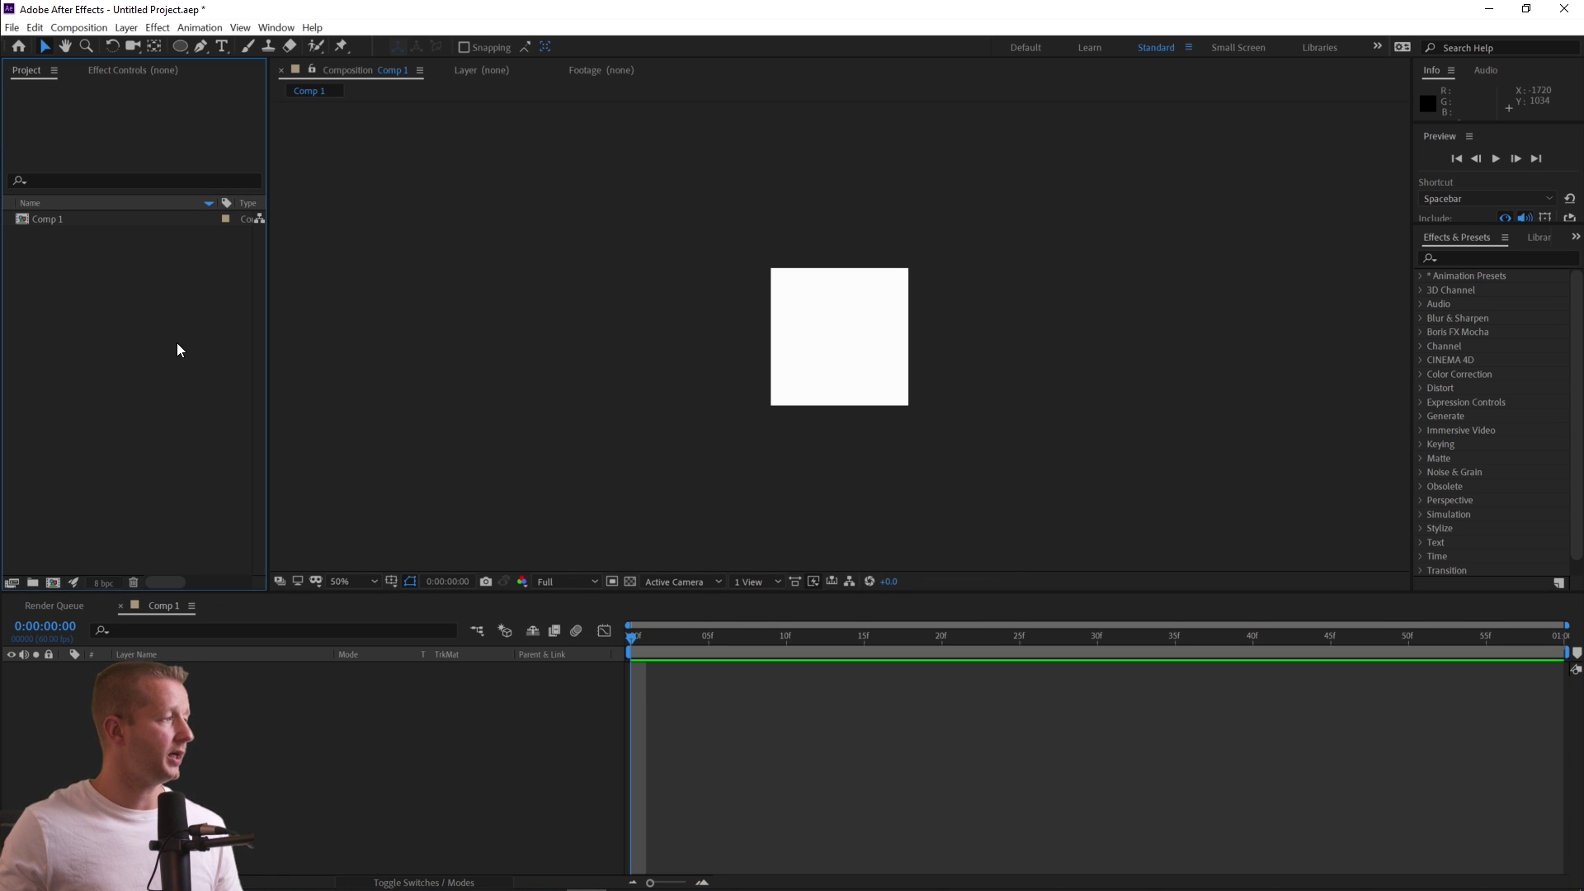
double_click(178, 345)
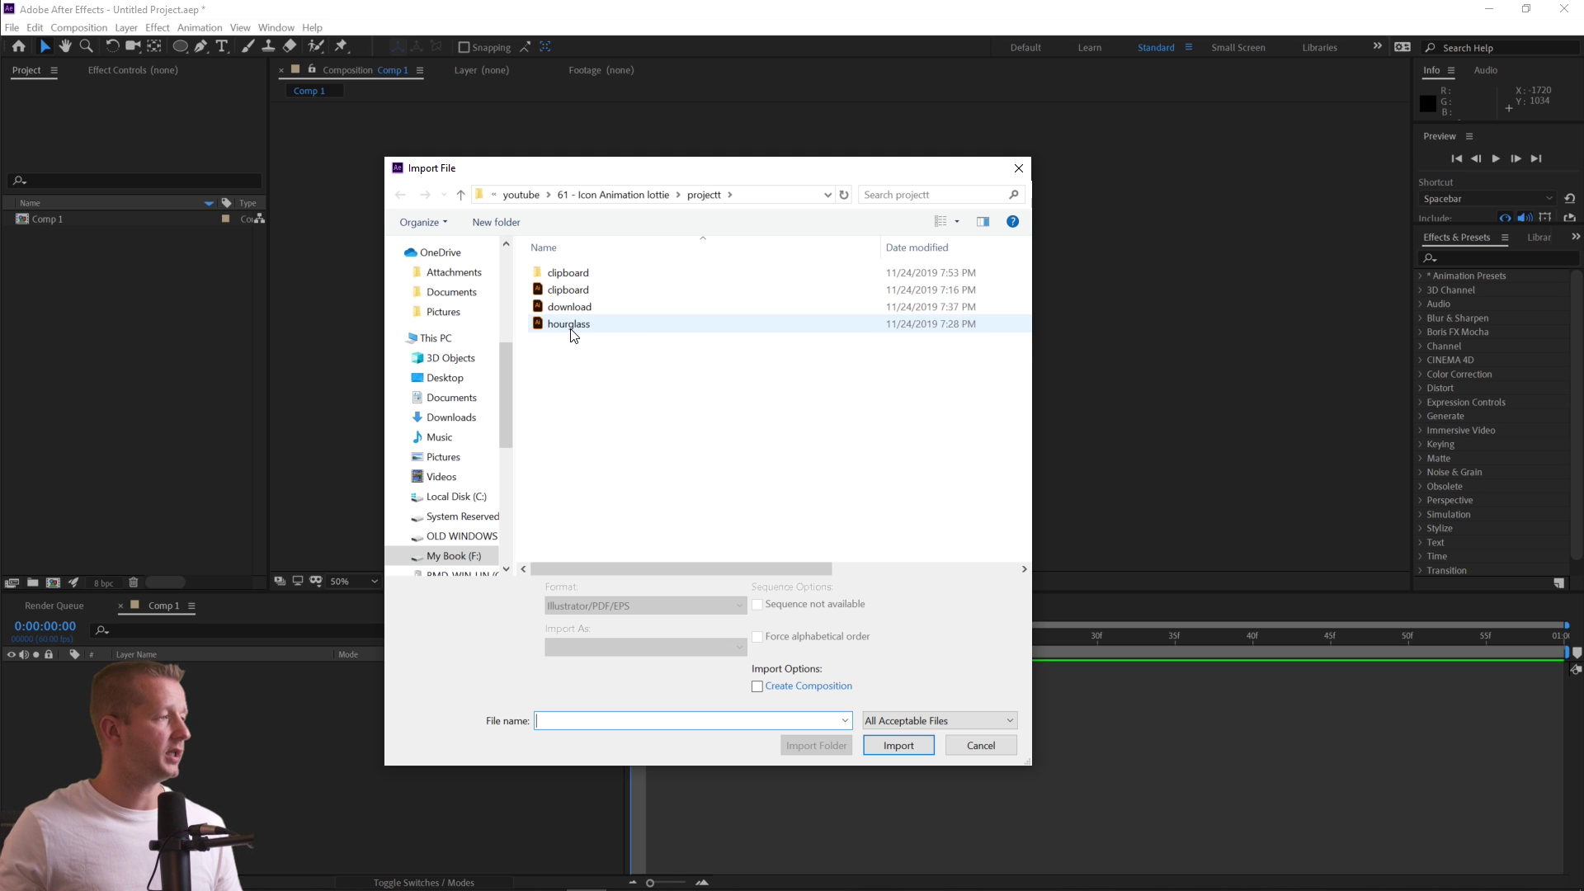
double_click(571, 328)
click(741, 359)
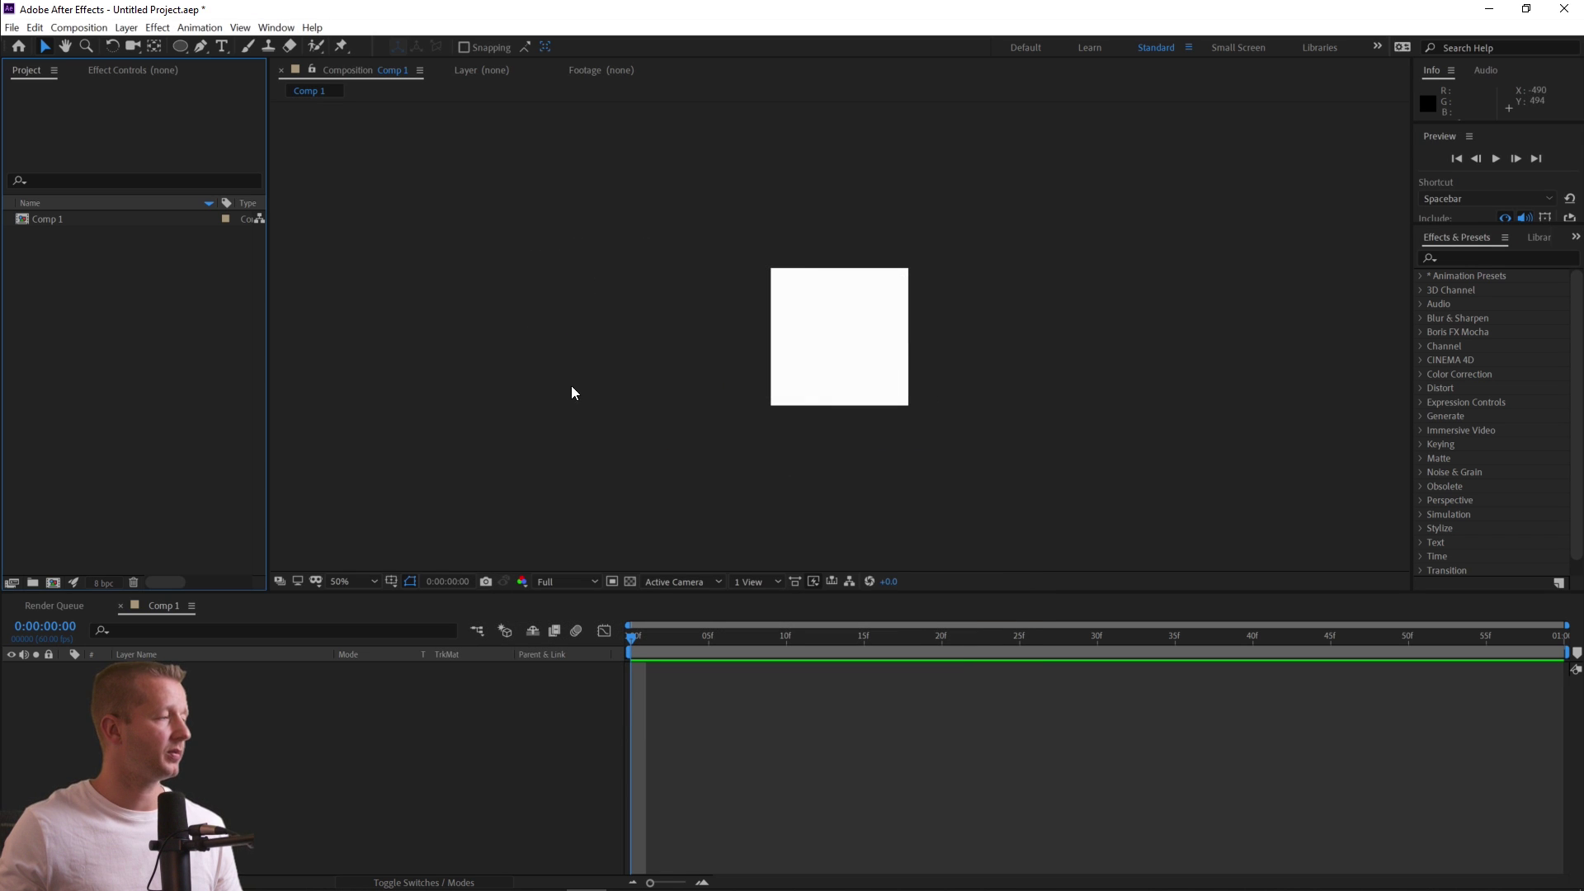
Import the hourglass Illustrator file as Composition - Retain Layer Sizes and open the hourglass composition.
double_click(106, 305)
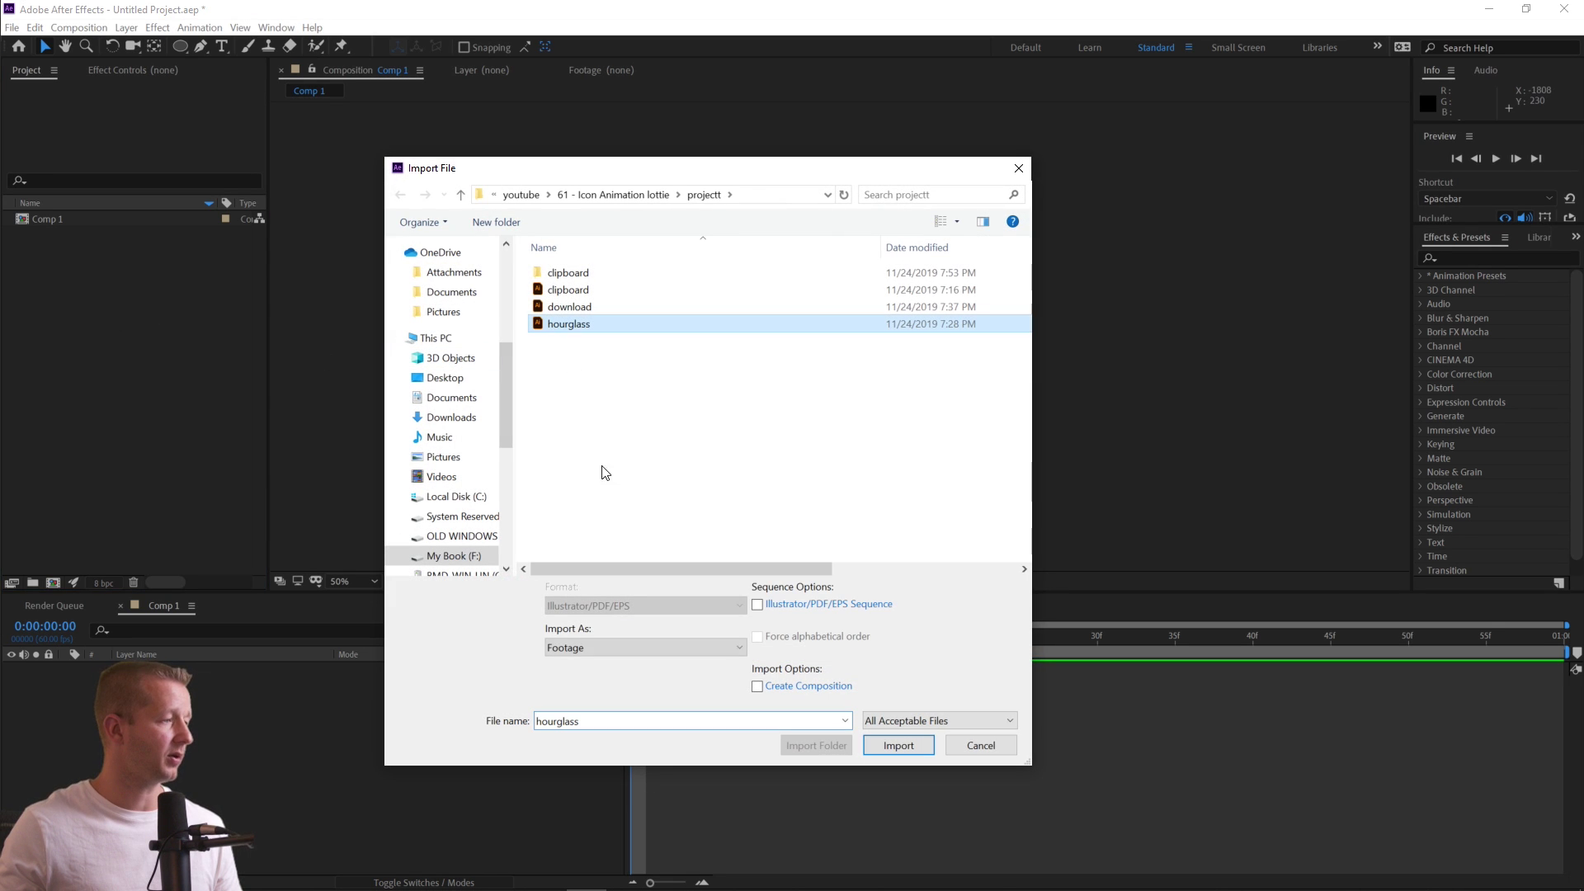
click(643, 648)
click(627, 689)
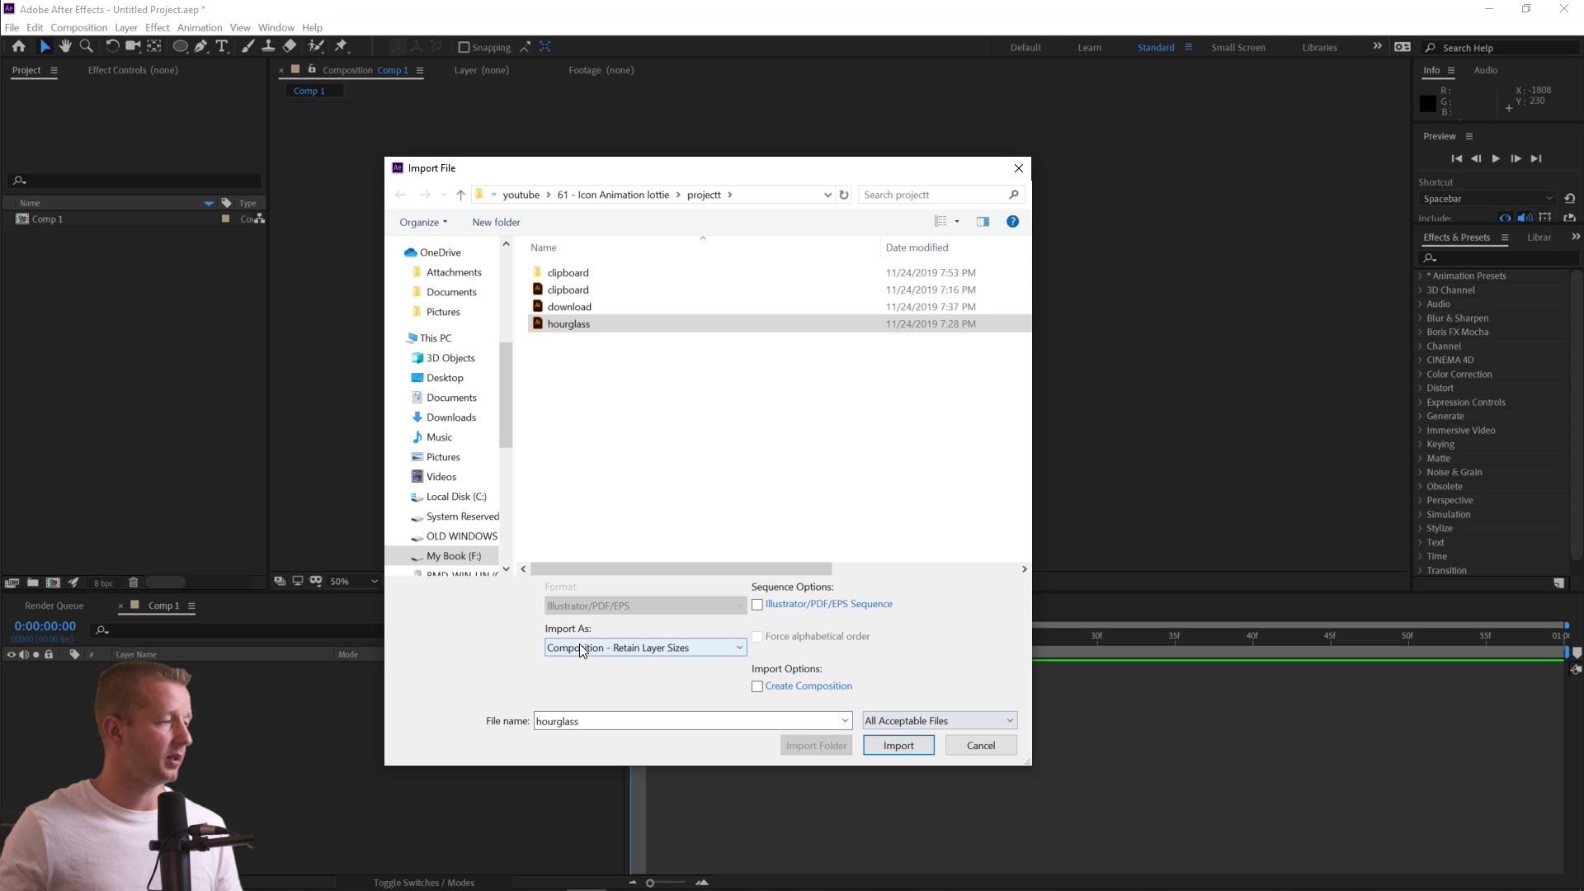
click(906, 746)
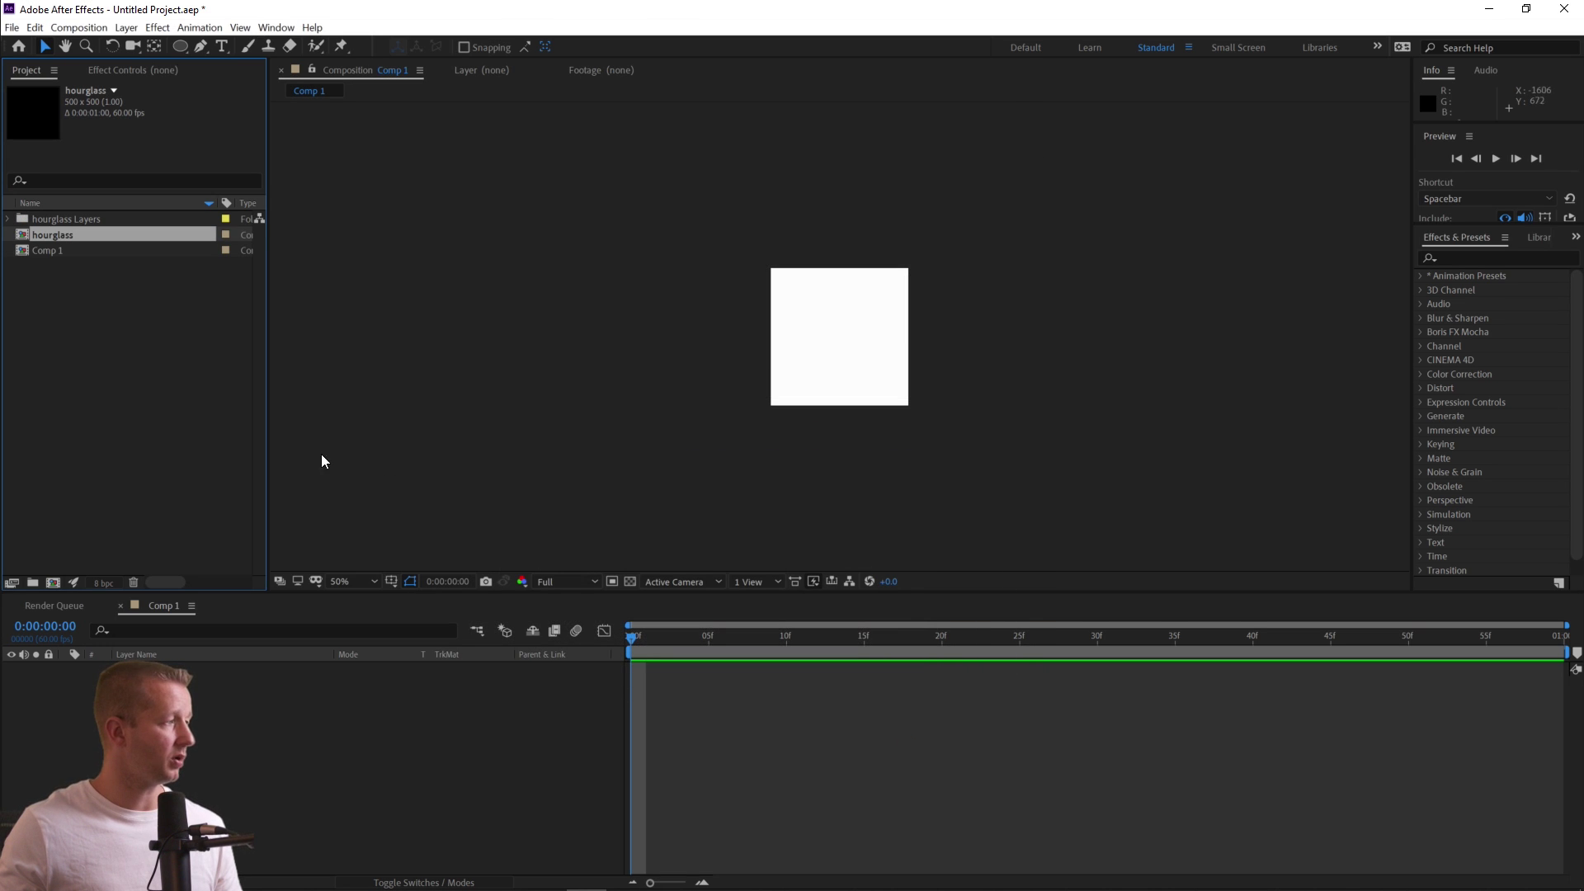
double_click(27, 236)
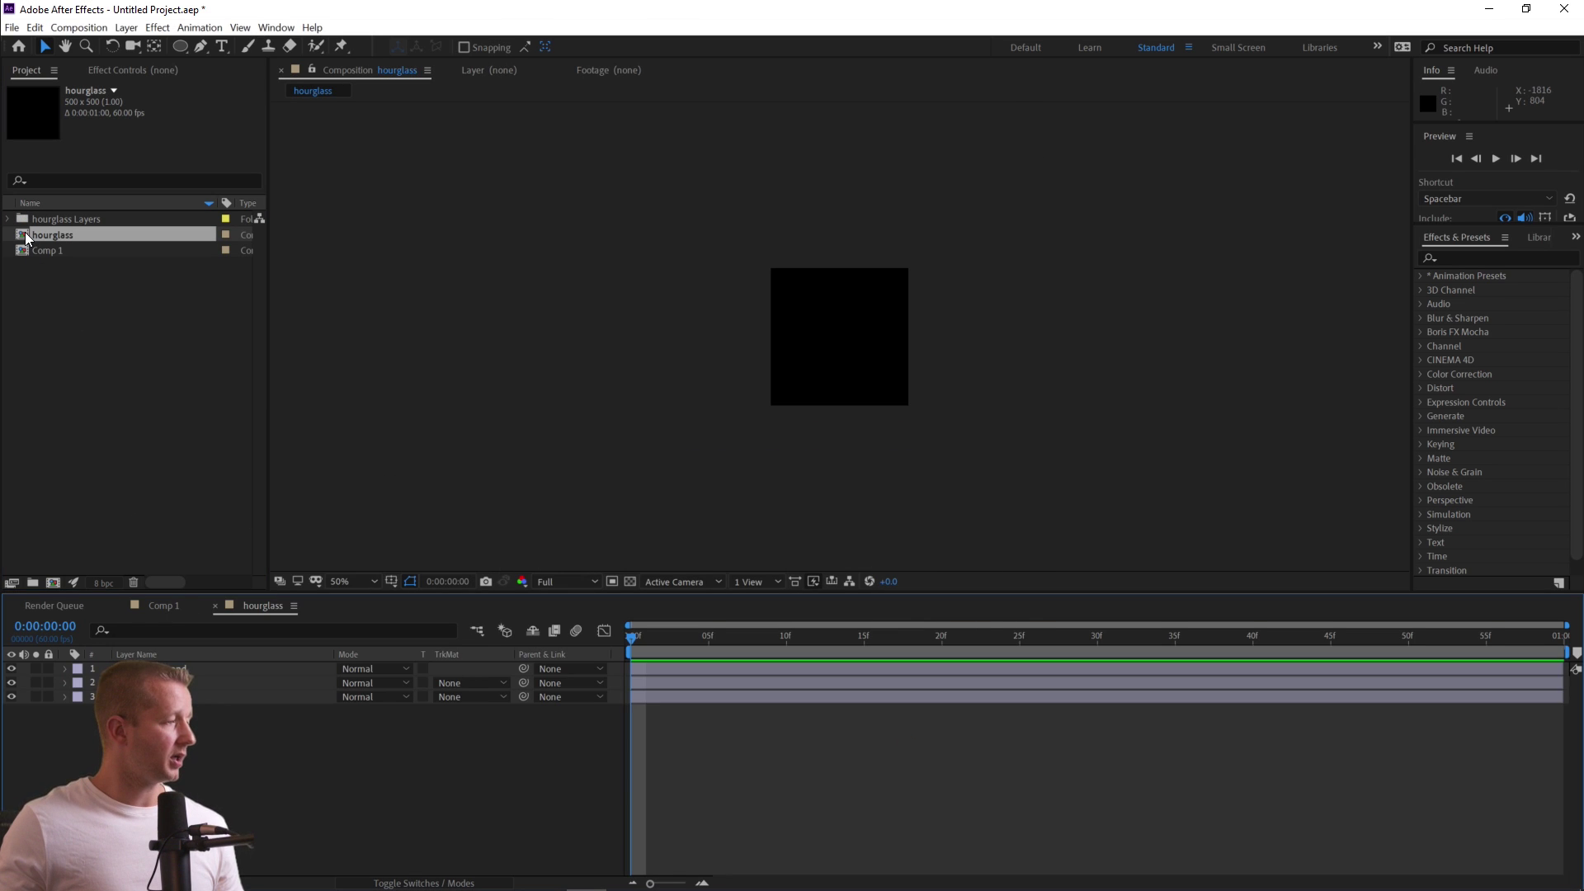
Create shapes from all three vector layers of the hourglass composition.
click(139, 654)
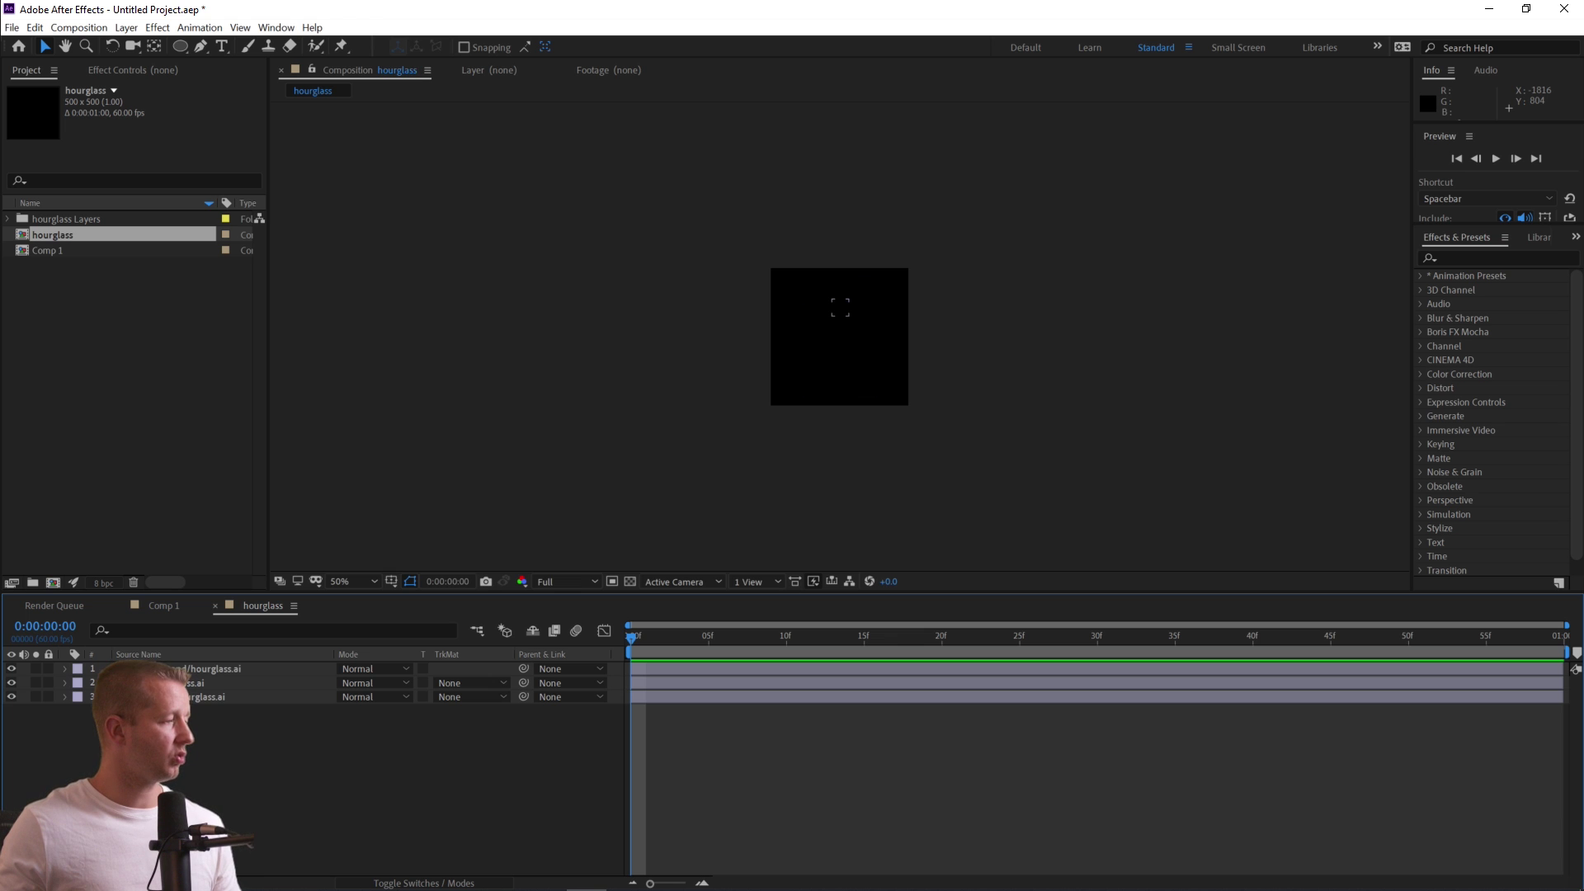
click(165, 668)
shift+click(166, 697)
right_click(165, 698)
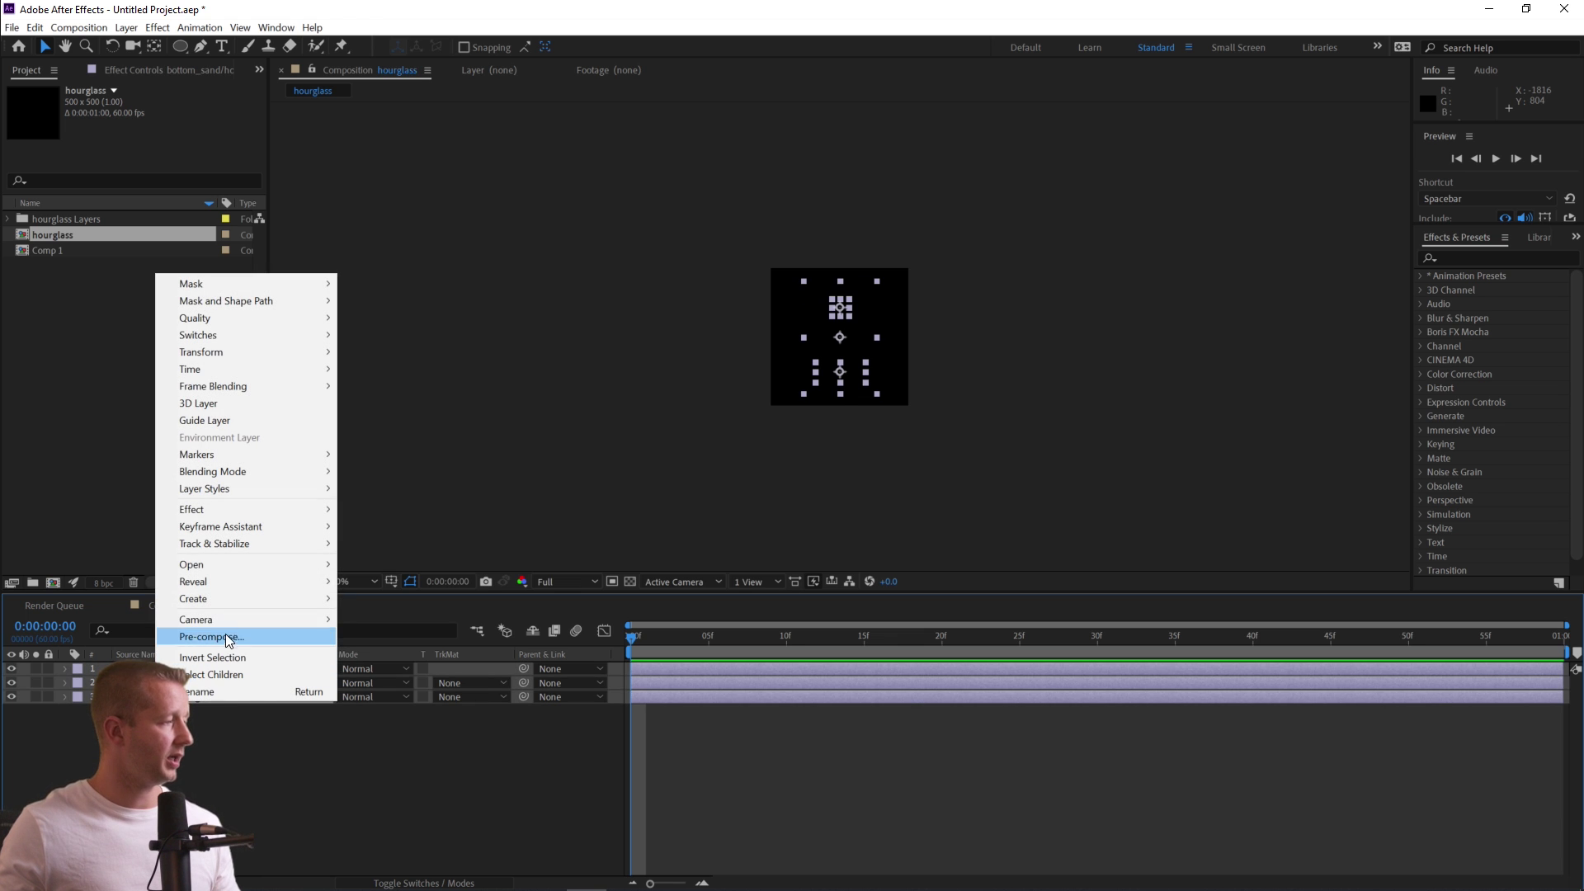
mouse_move(229, 598)
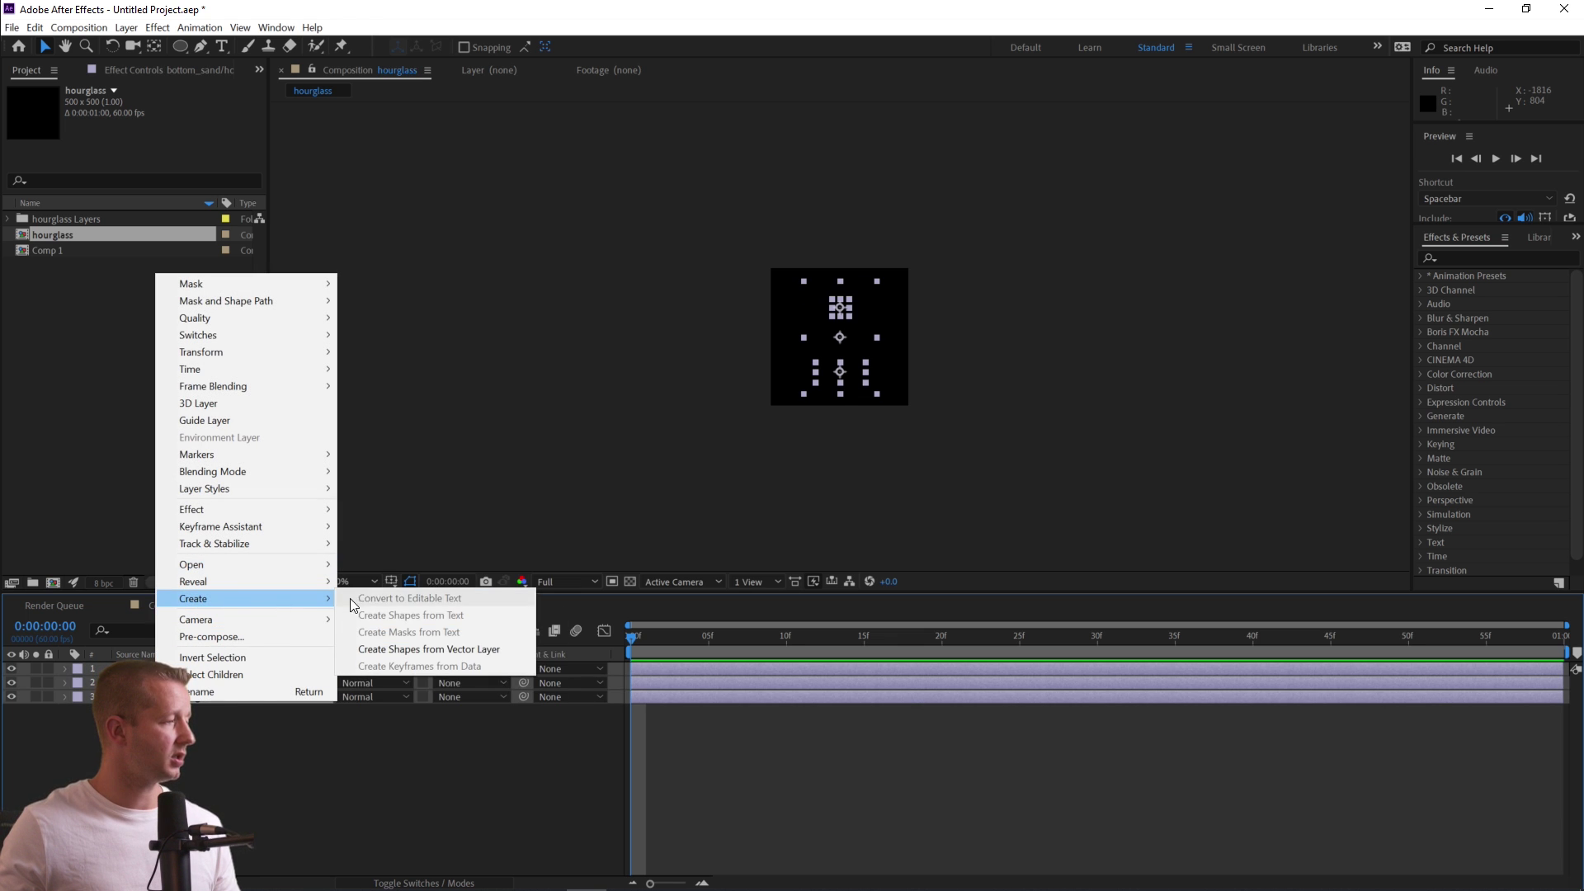
click(408, 648)
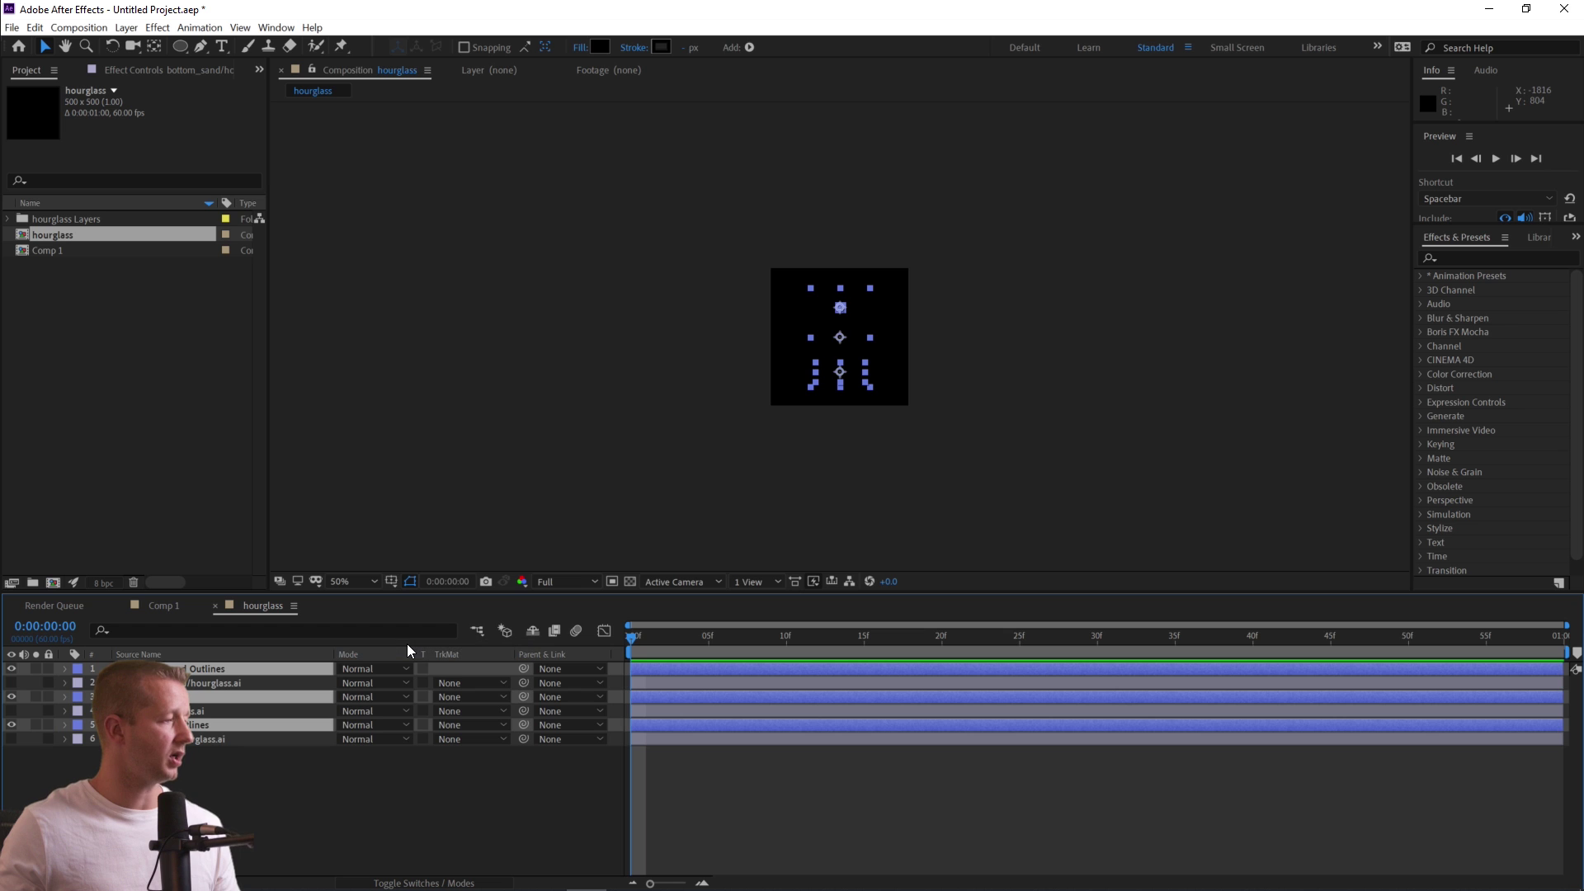
Delete the three original hourglass.ai vector layers, keeping only the outline shape layers.
click(207, 739)
ctrl+click(206, 696)
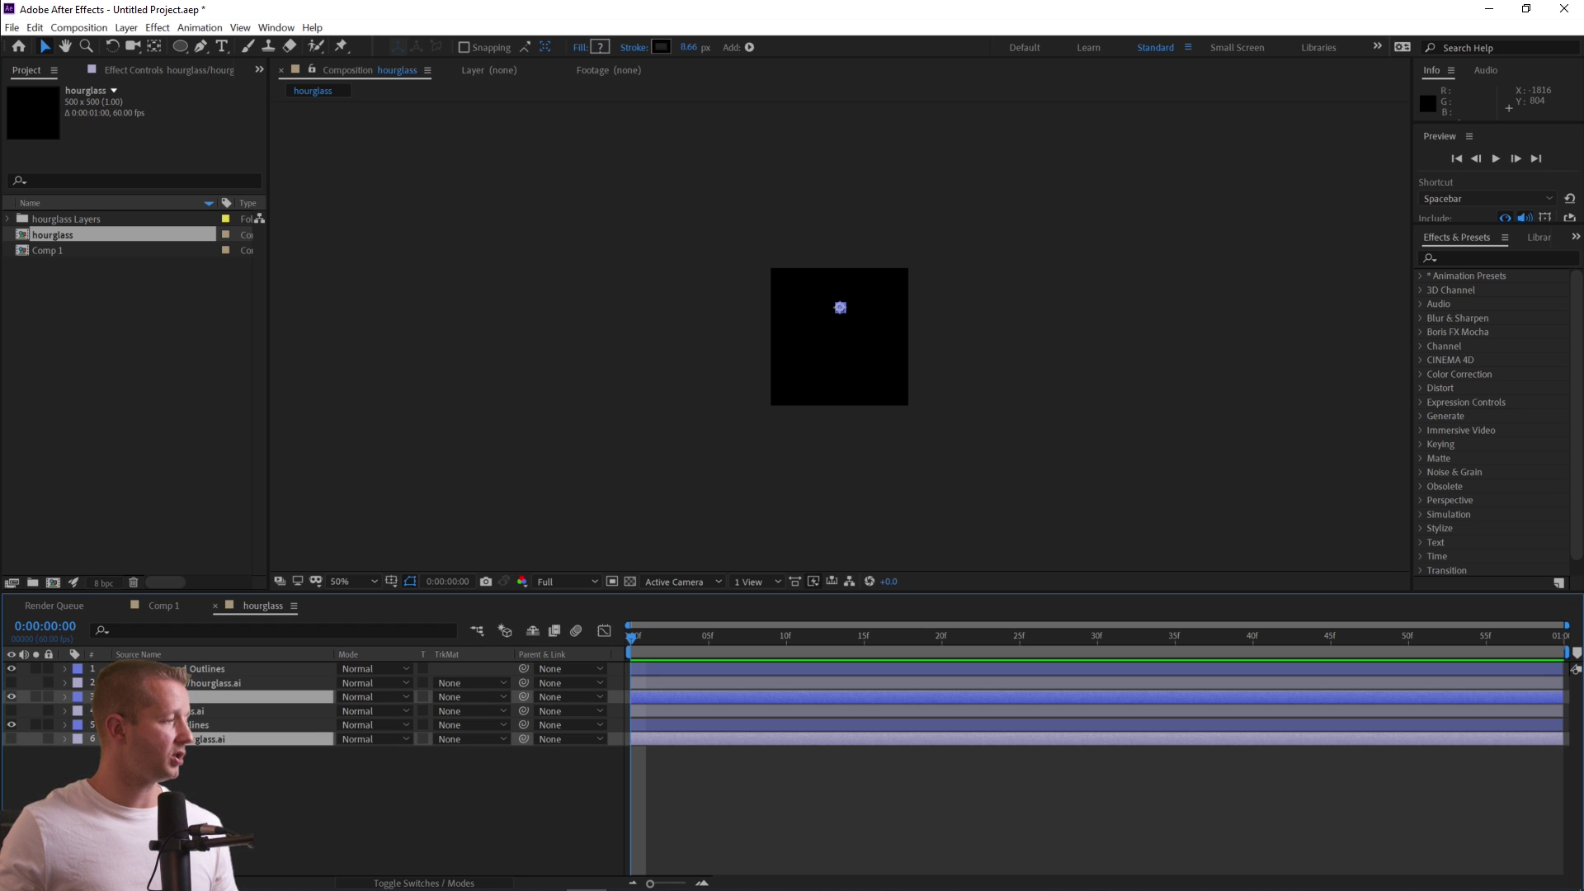
ctrl+click(206, 696)
ctrl+click(207, 710)
ctrl+click(206, 682)
key(Delete)
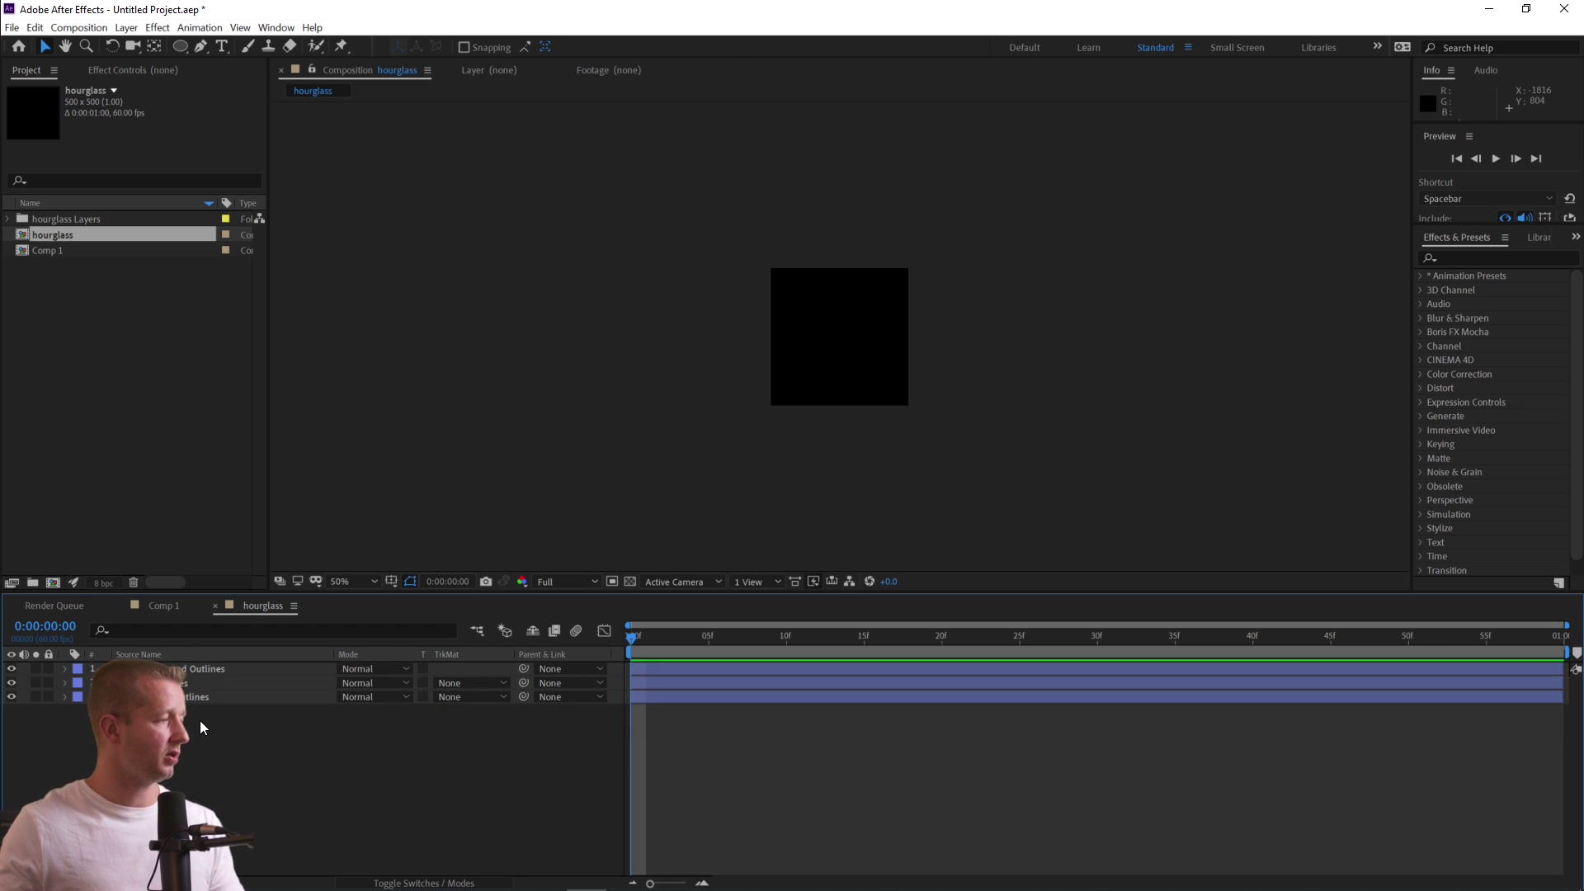
Add a white solid to the hourglass composition, place it beneath all other layers and lock it.
right_click(200, 720)
mouse_move(264, 561)
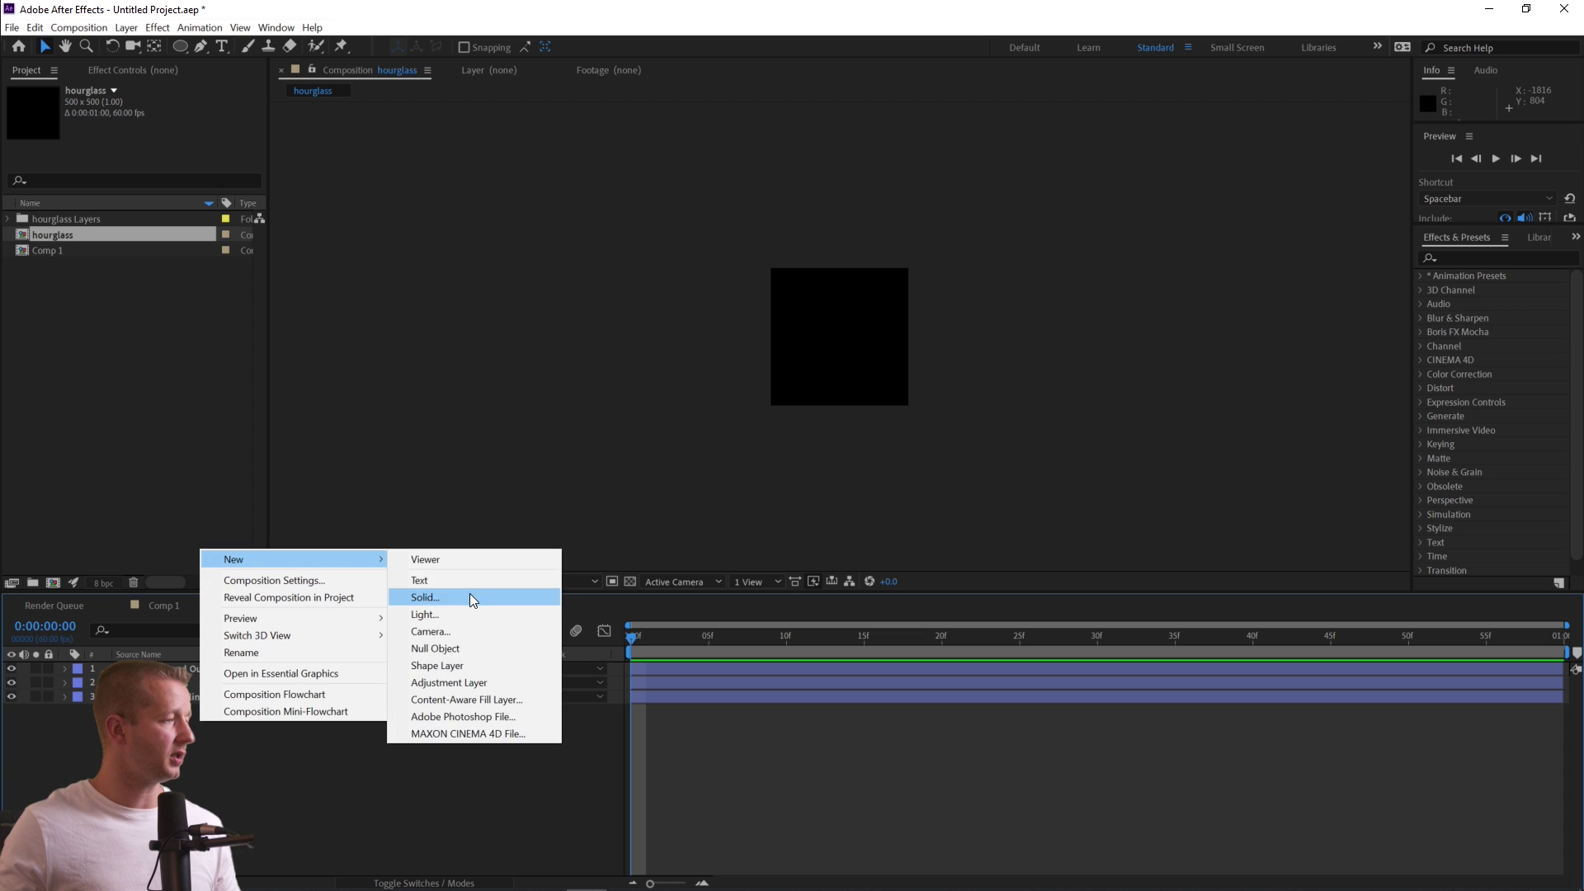
click(471, 597)
click(885, 532)
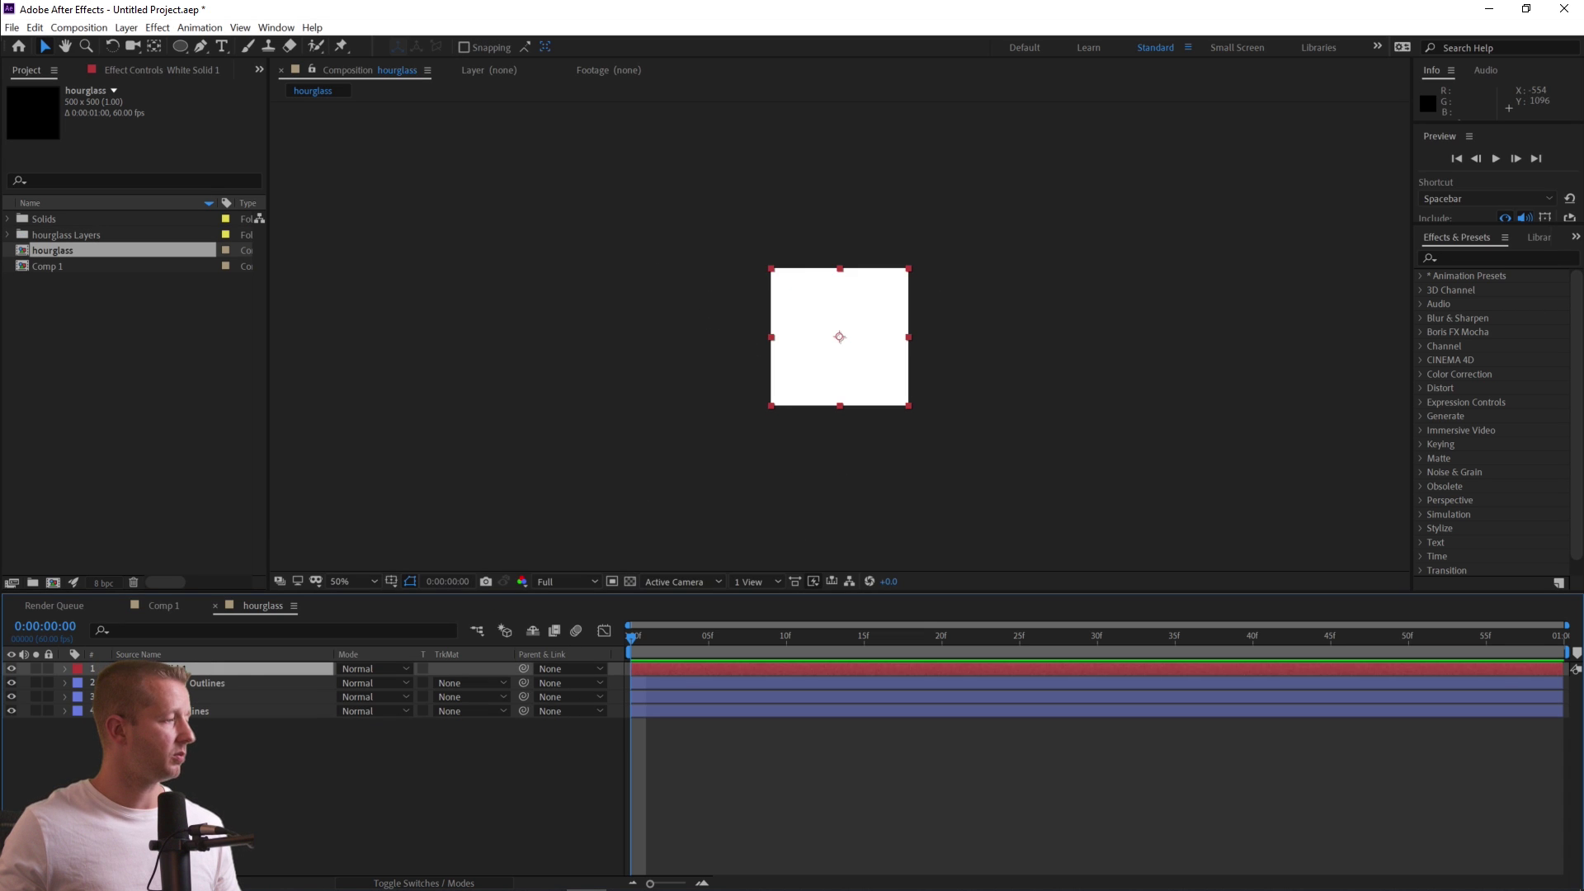
drag(207, 668, 207, 717)
click(51, 710)
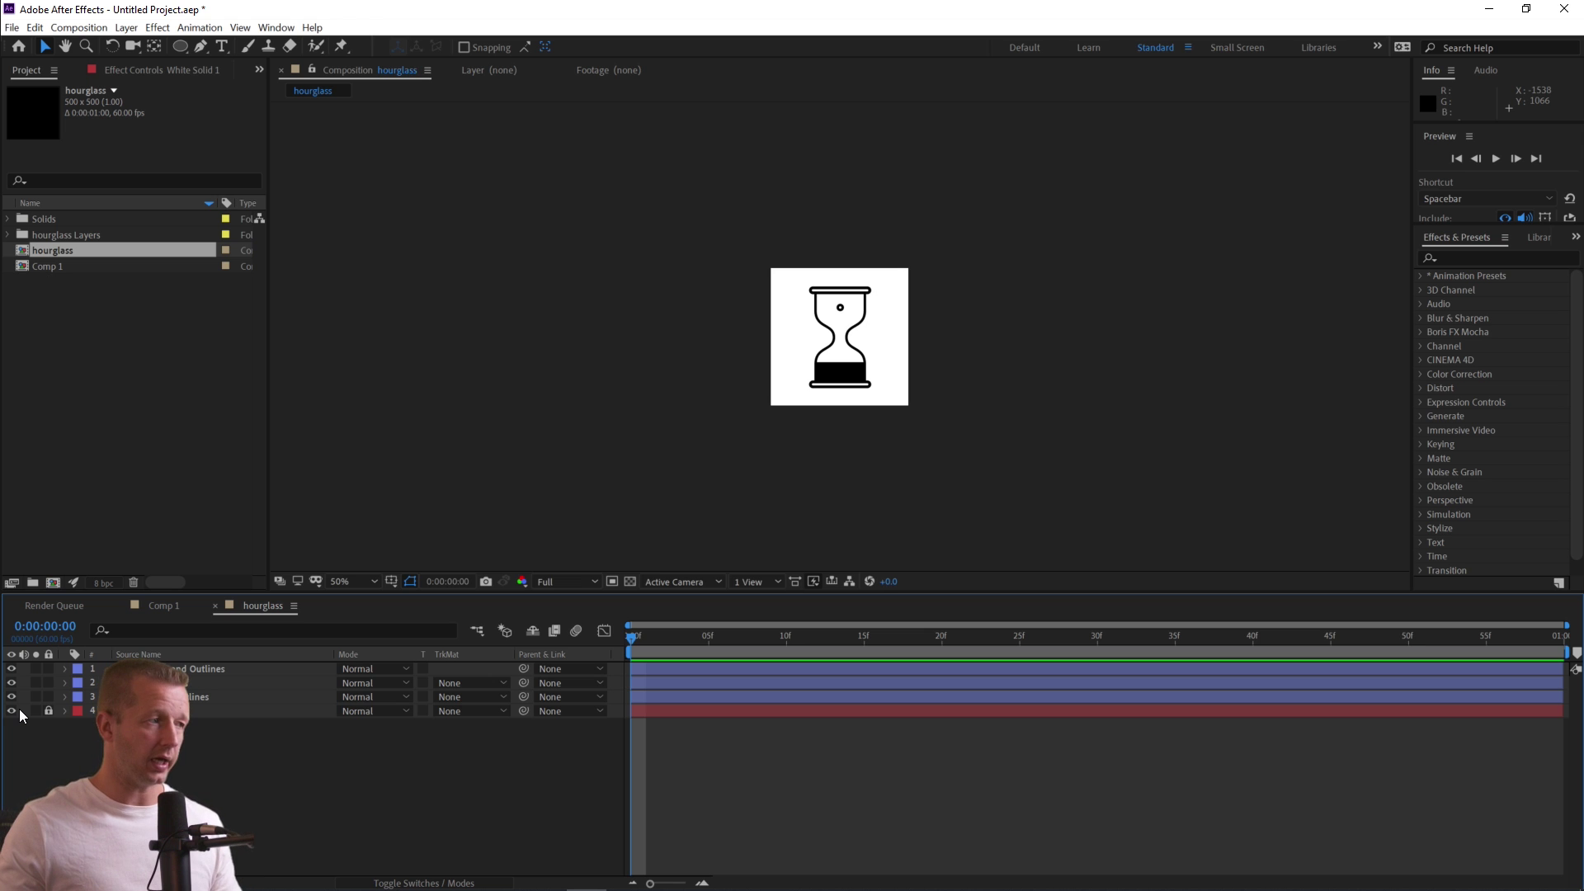
Trim the start of the sand Outlines layer to frame 5.
mouse_move(633, 639)
mouse_down()
mouse_move(1106, 644)
mouse_move(610, 645)
mouse_up()
scroll(1004, 262, up, 4)
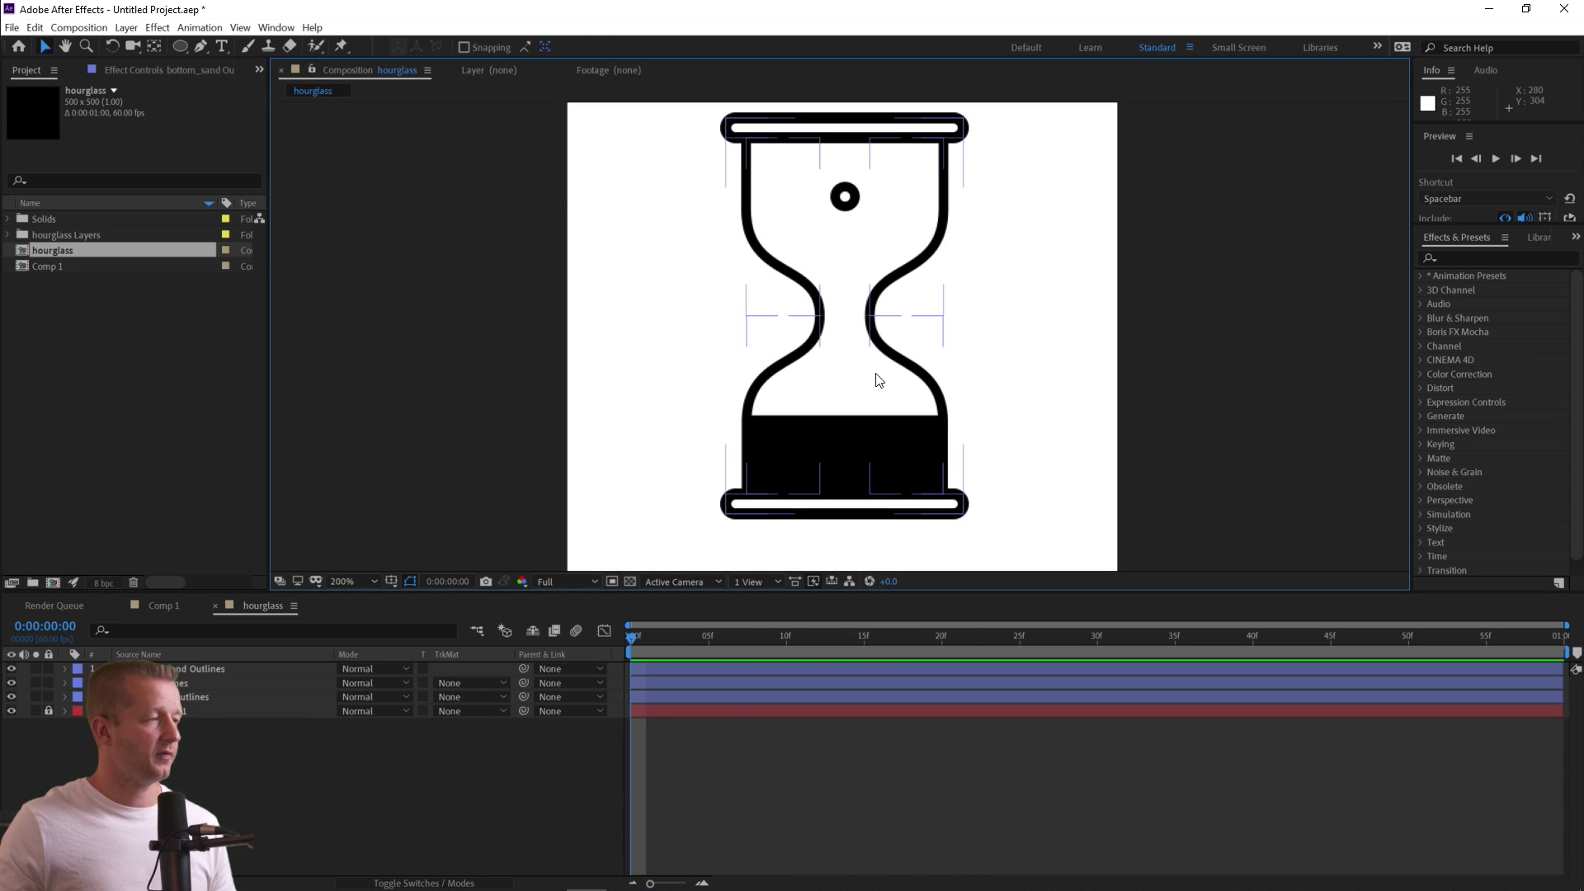
scroll(994, 318, down, 2)
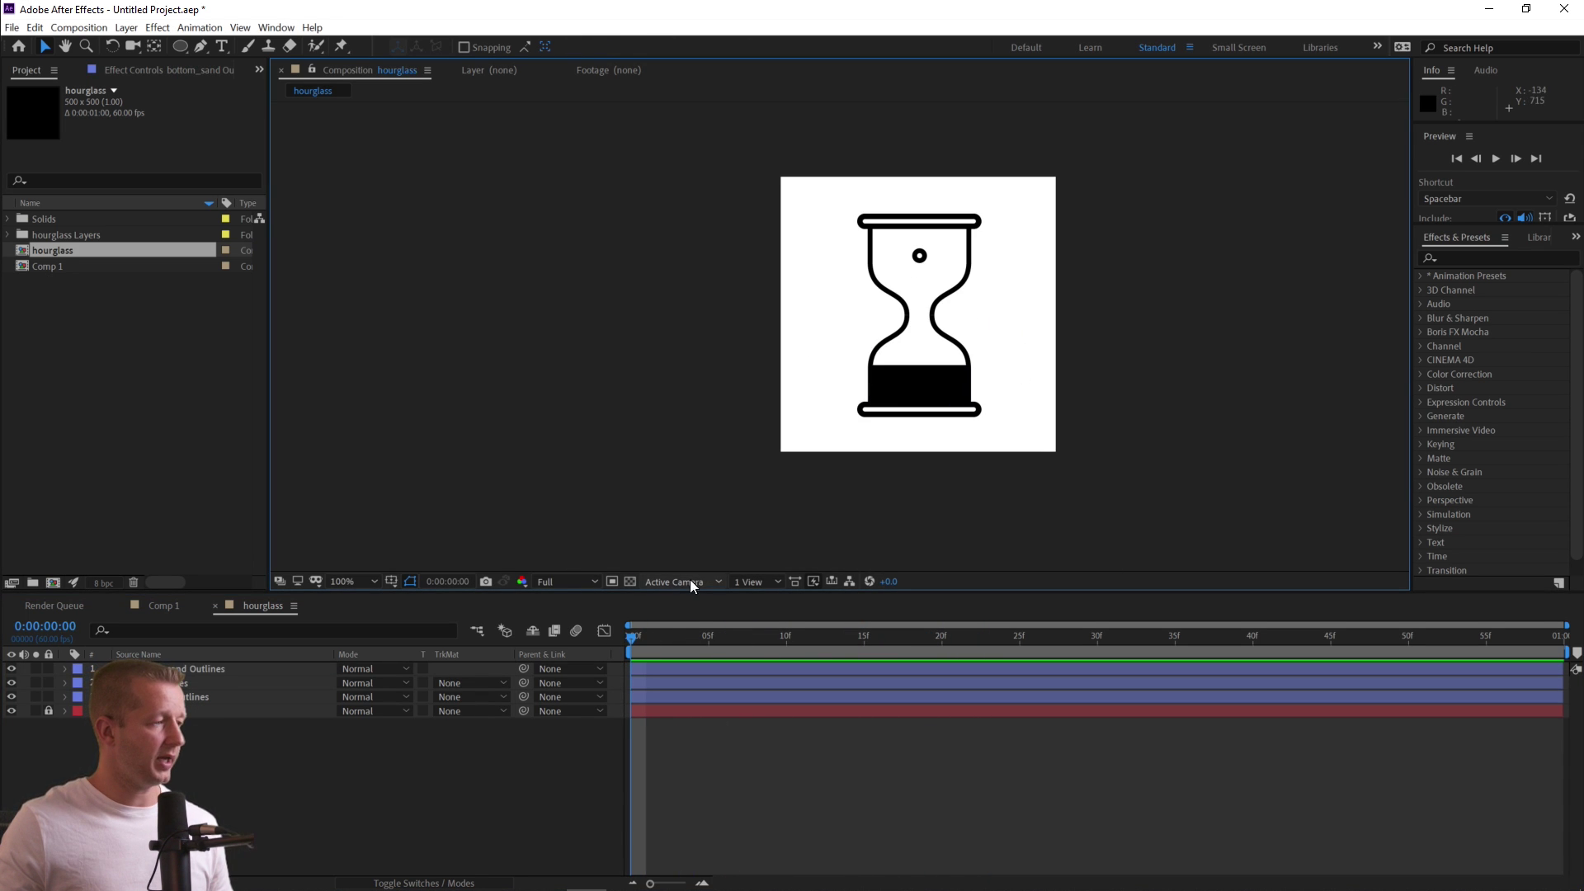
scroll(883, 383, up, 4)
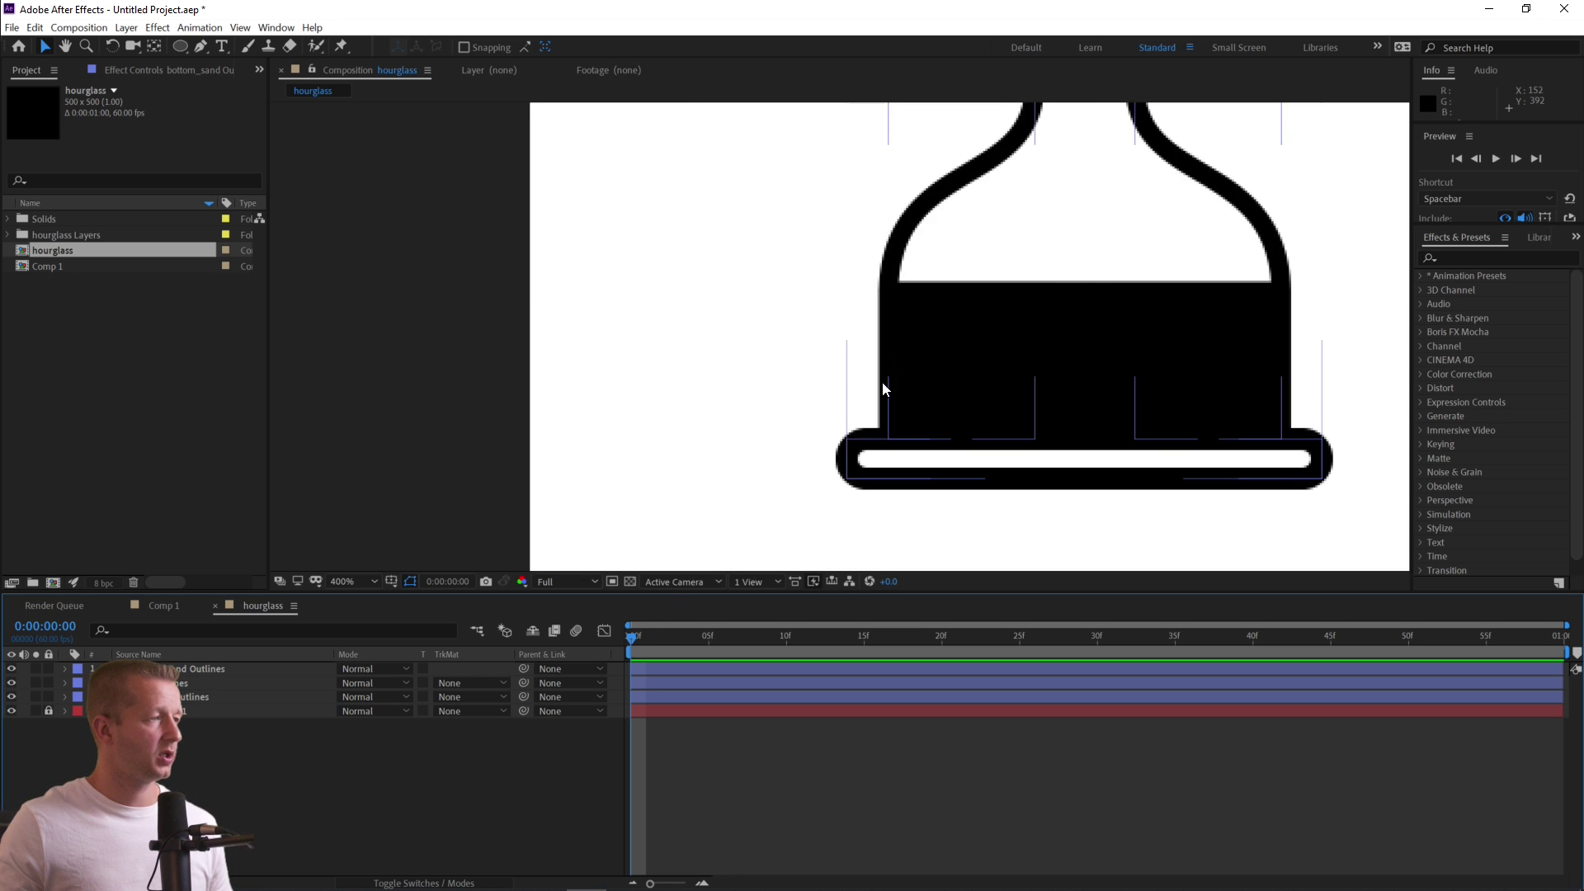
scroll(939, 359, down, 4)
scroll(924, 403, up, 2)
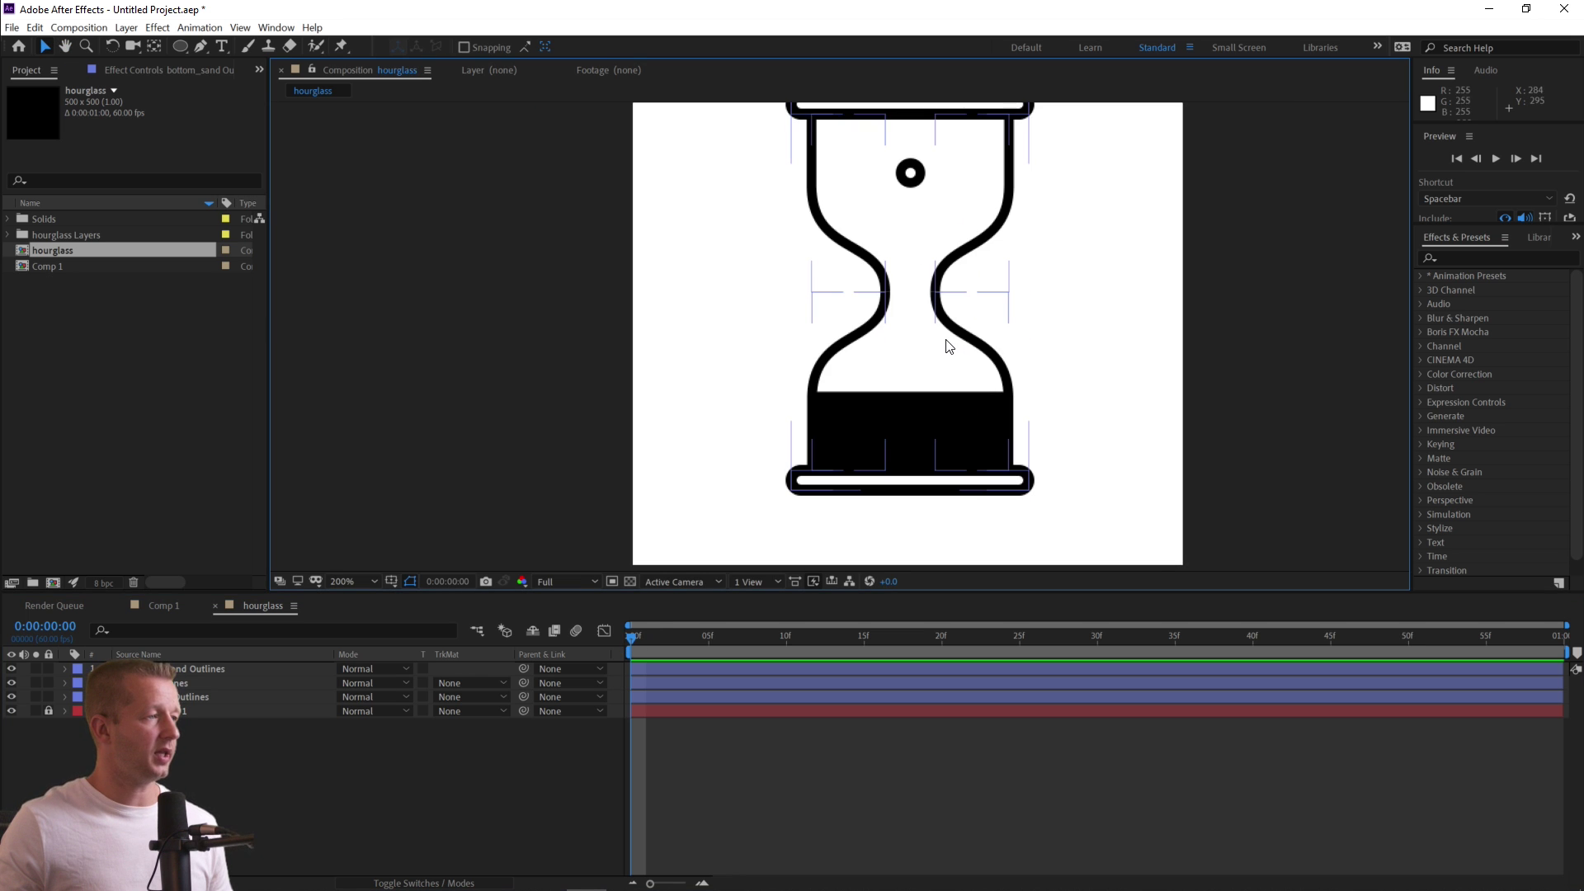
click(941, 218)
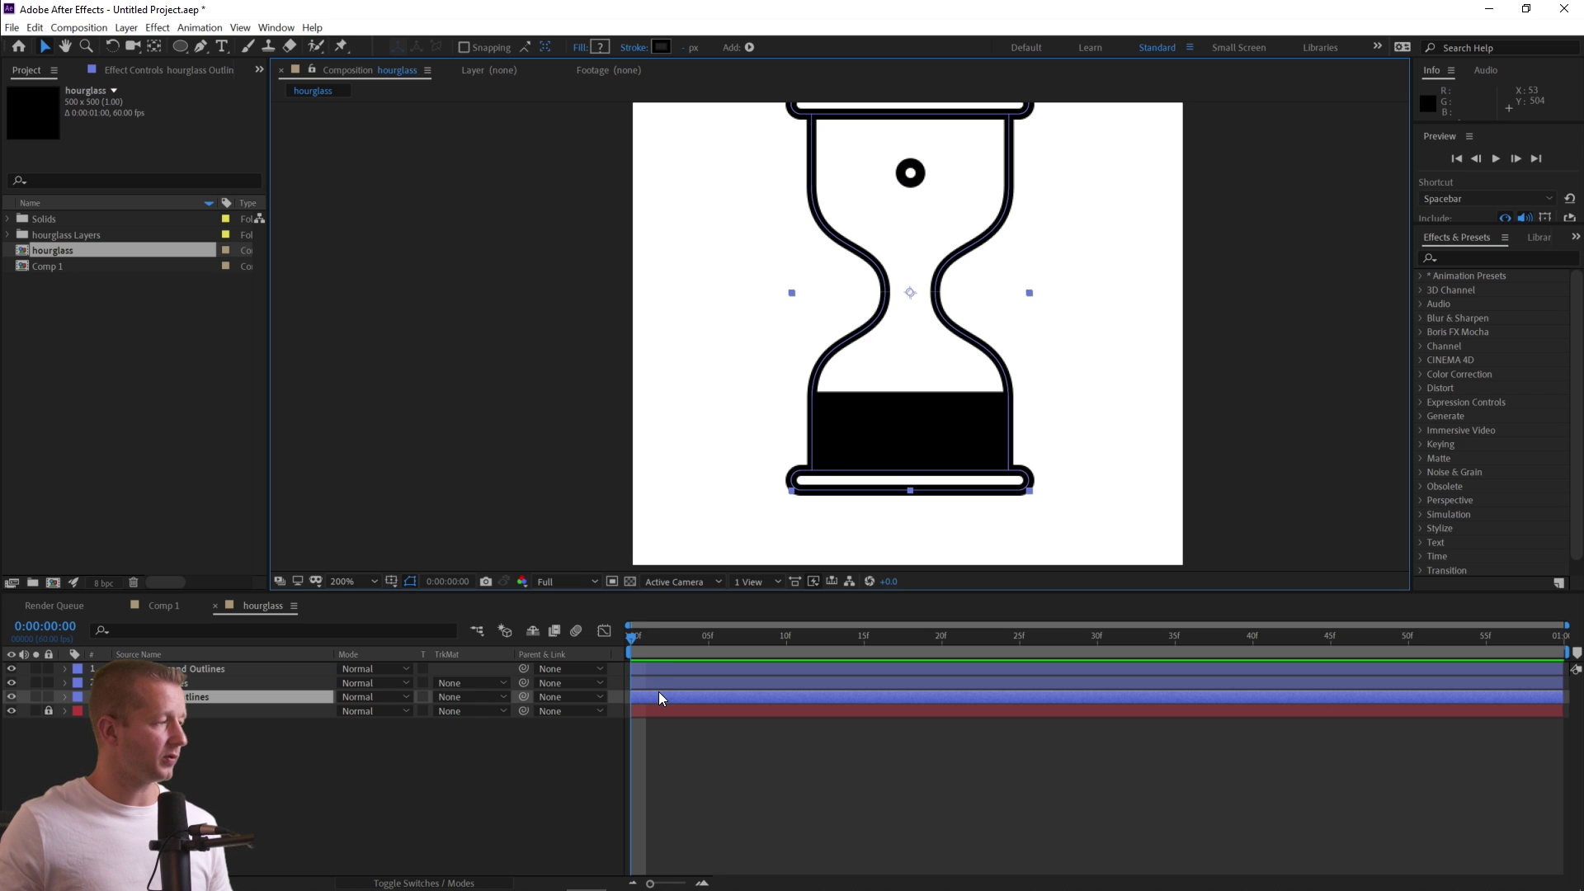
drag(634, 682, 694, 681)
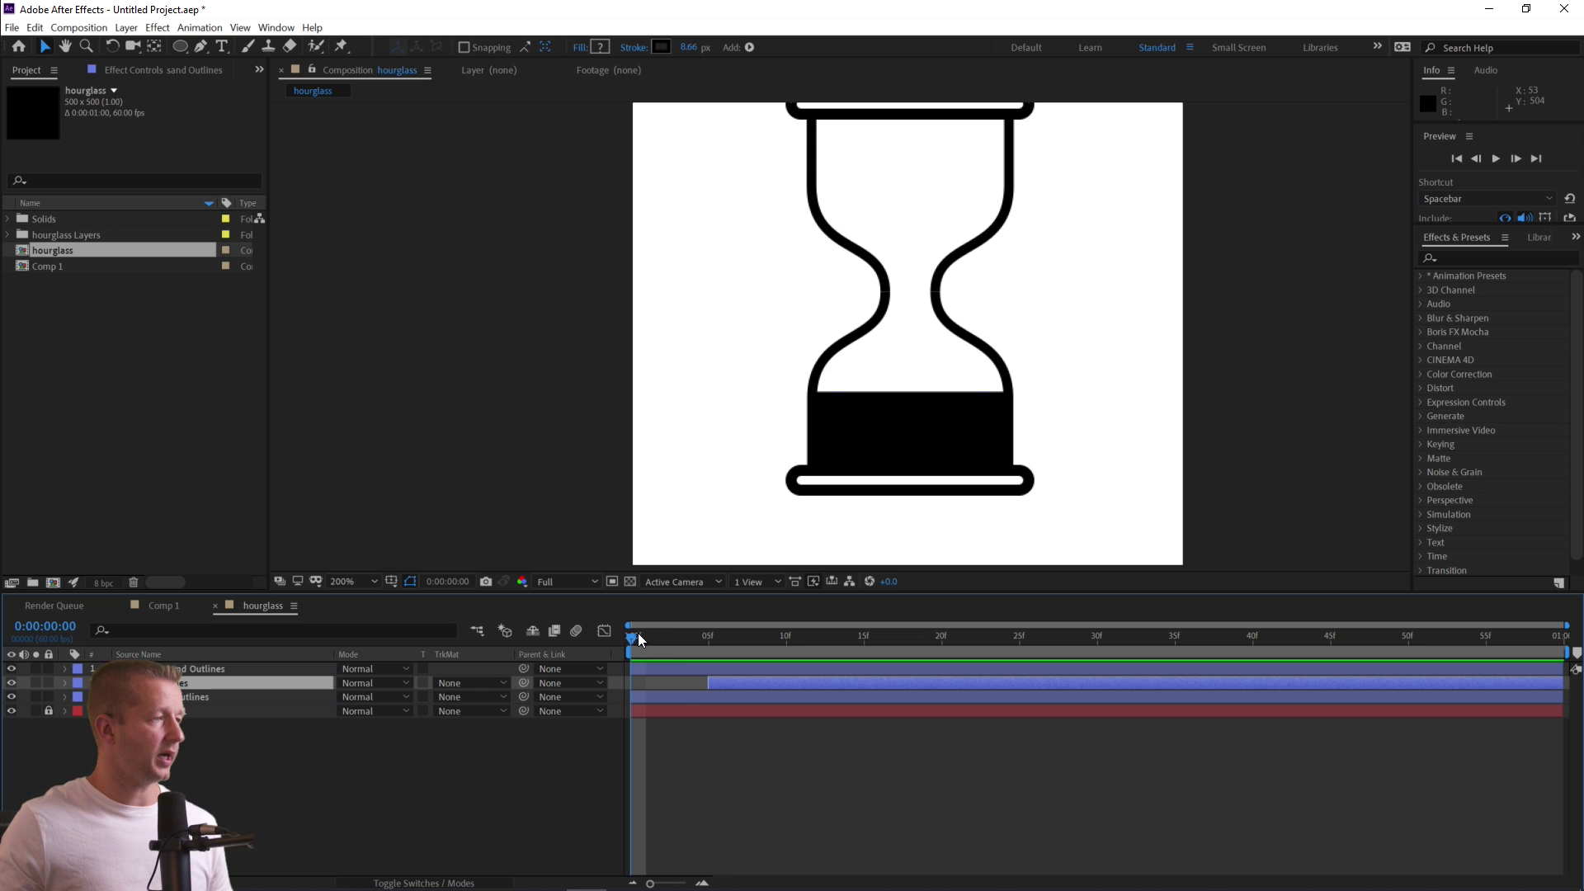
Add Trim Paths to the bottom_sand Outlines layer.
click(894, 421)
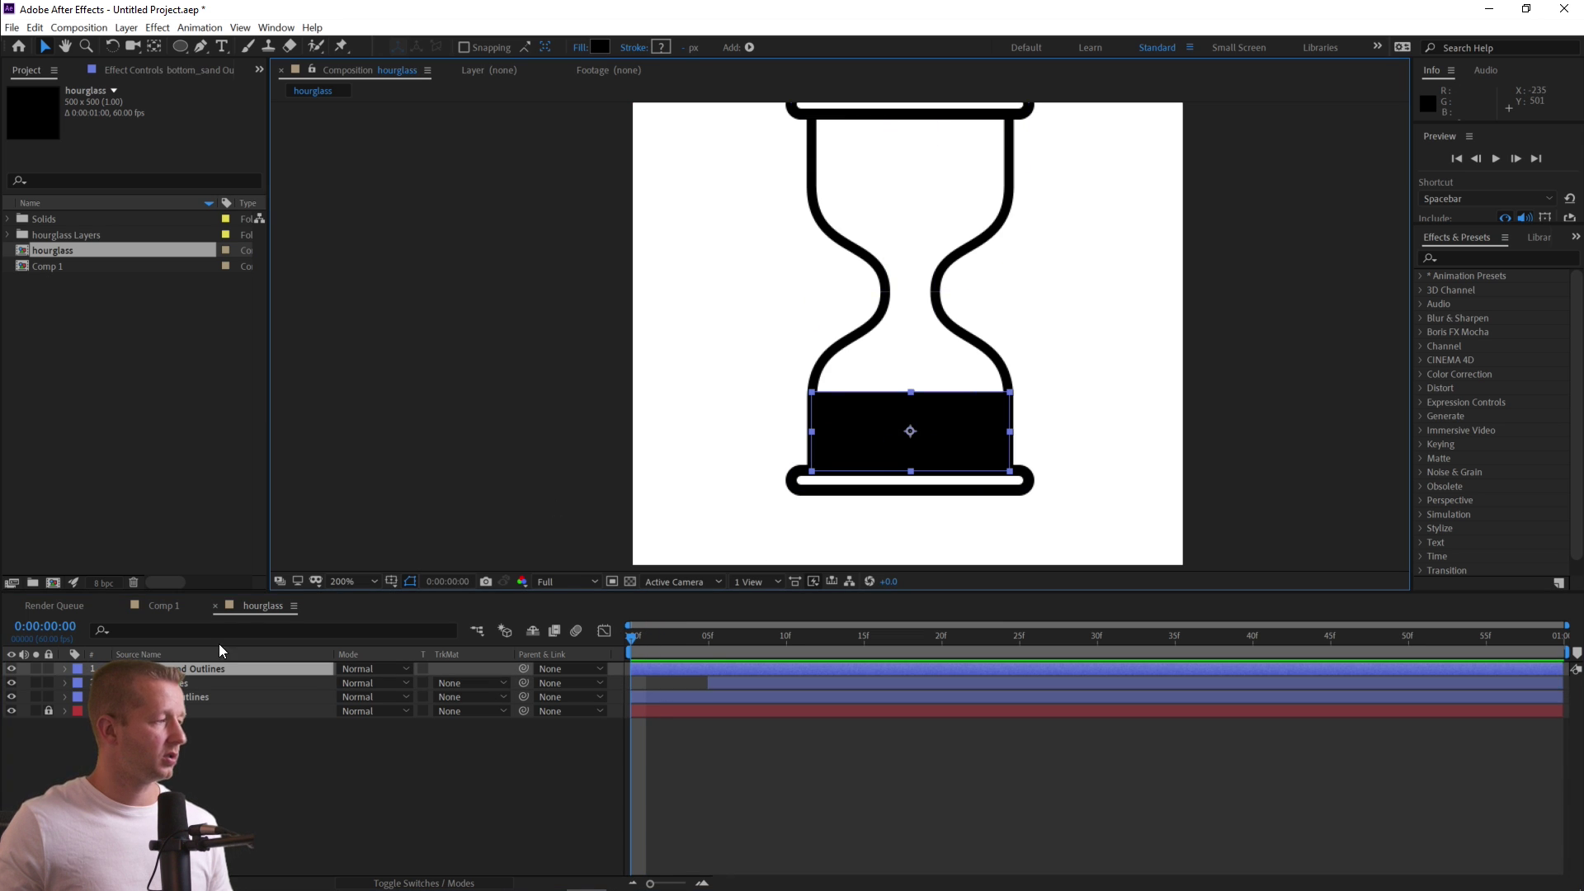
click(67, 669)
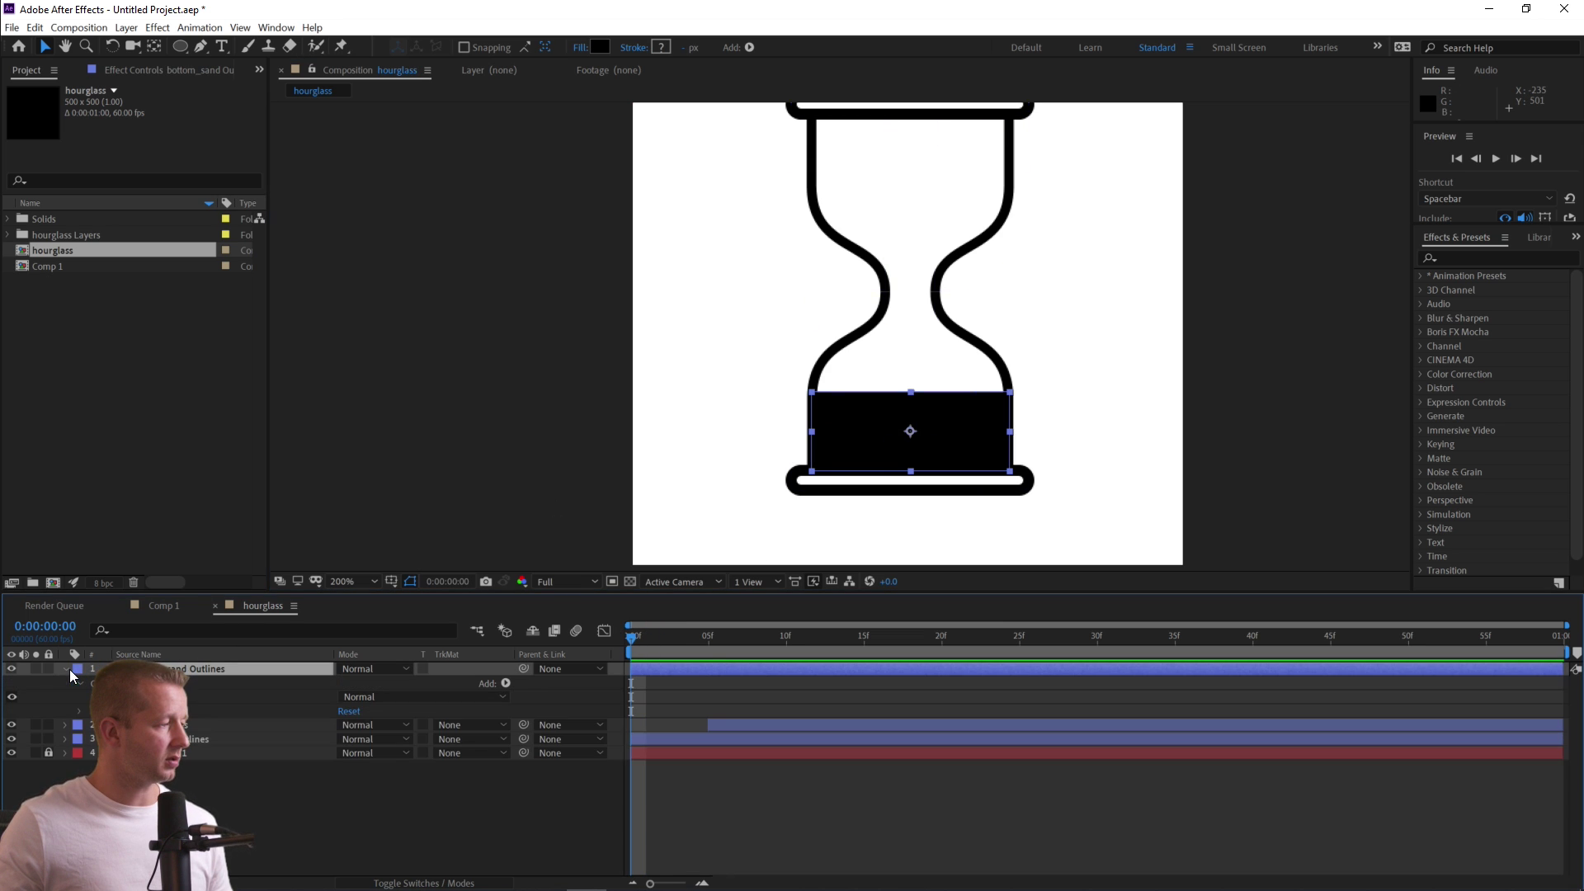
click(505, 683)
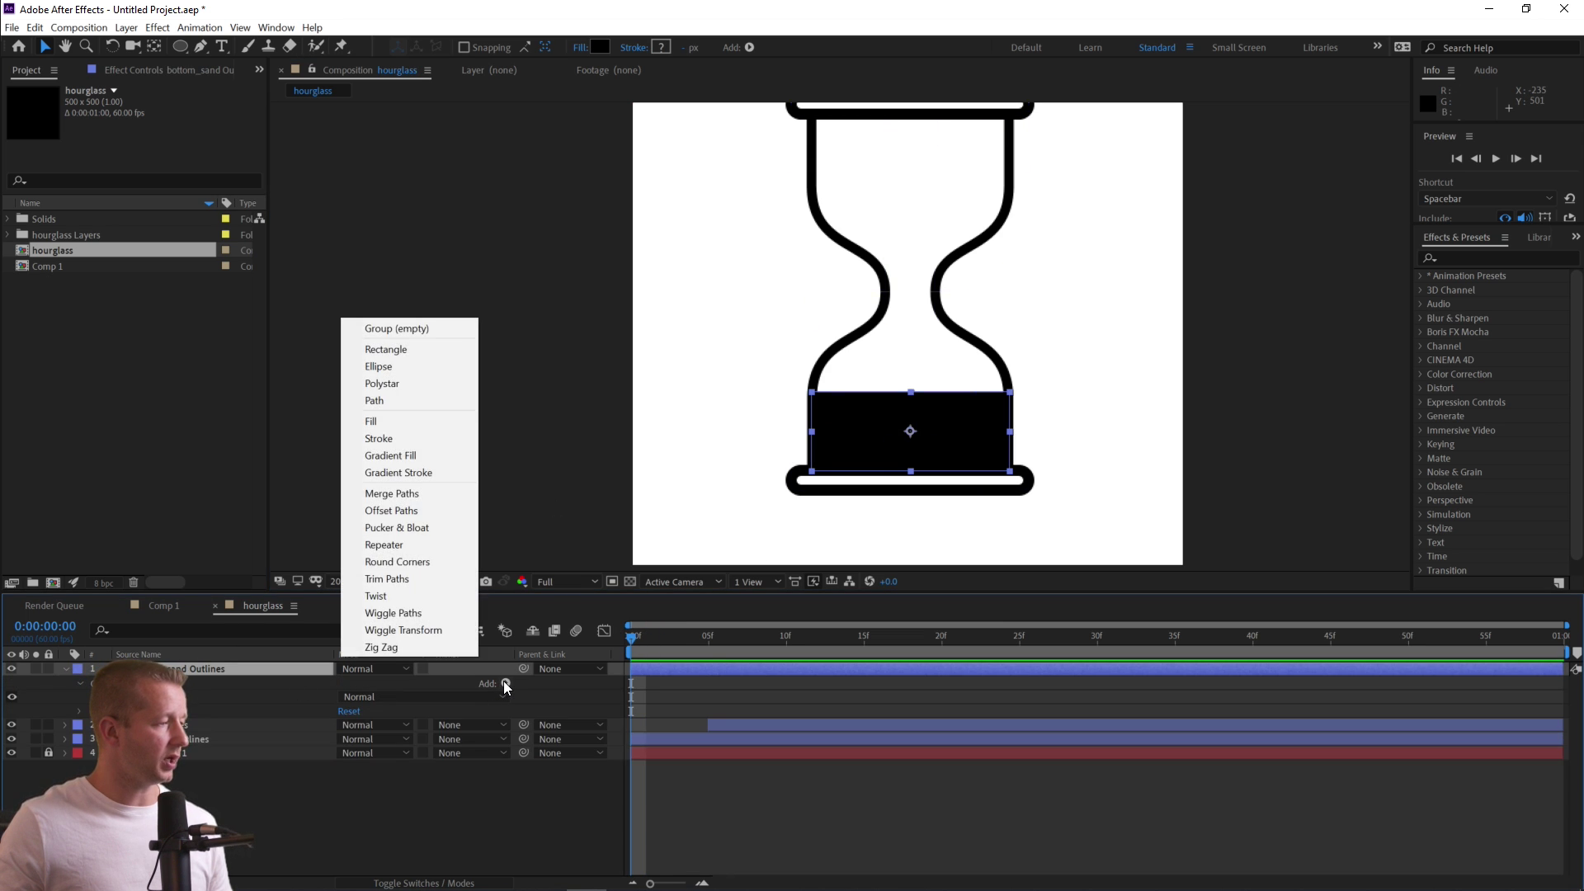
click(395, 578)
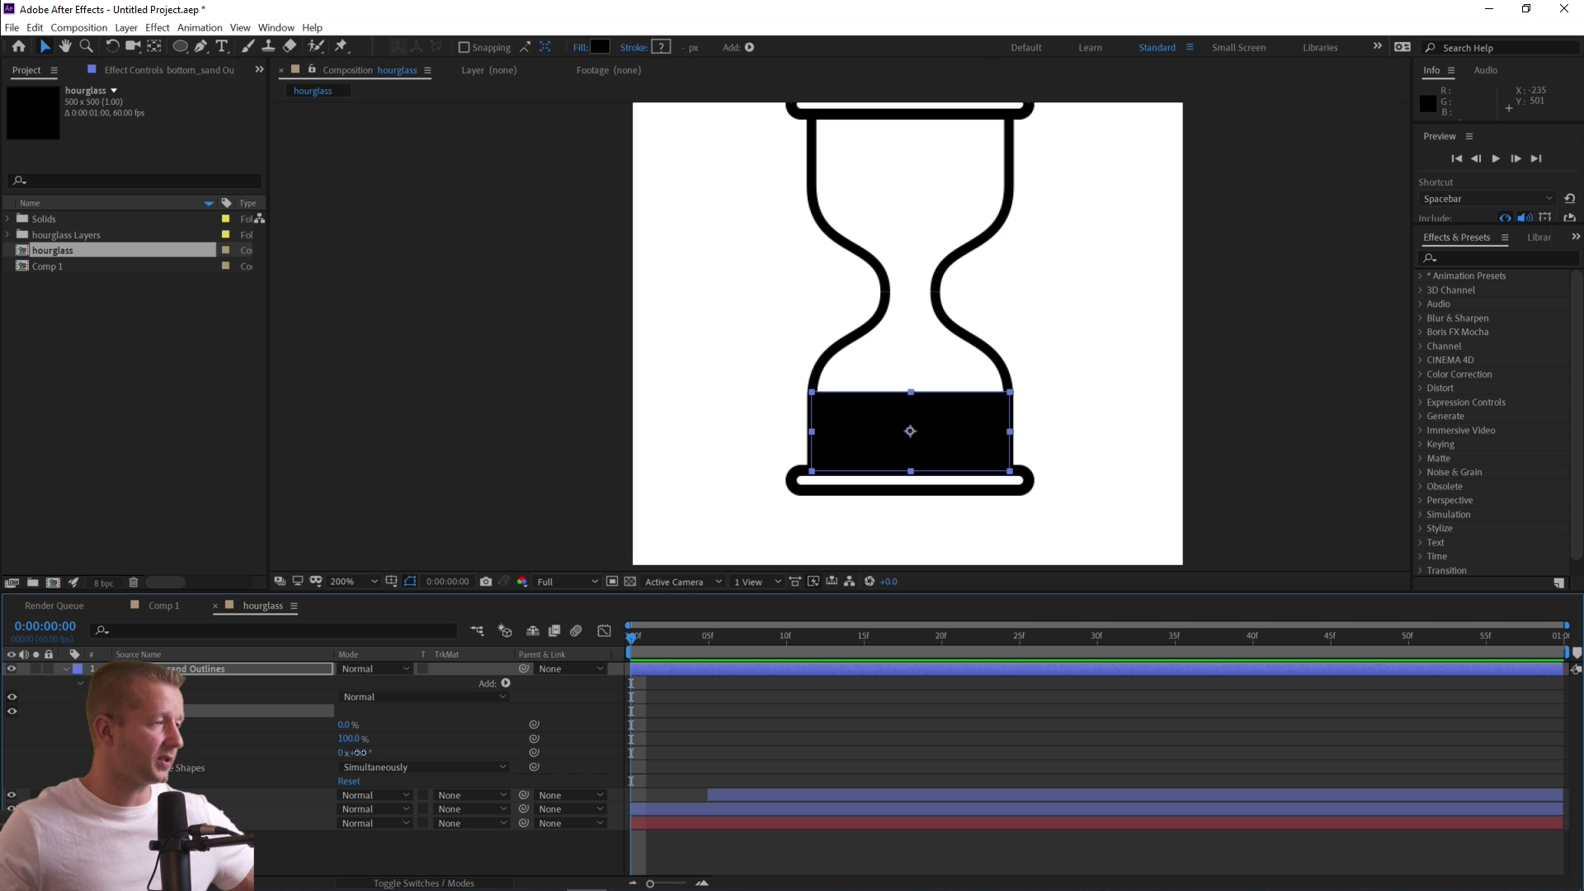
At frame 0, set the bottom sand's Trim Paths Start to 54% and End to 86%, and keyframe Start, End and Offset.
drag(361, 754, 377, 725)
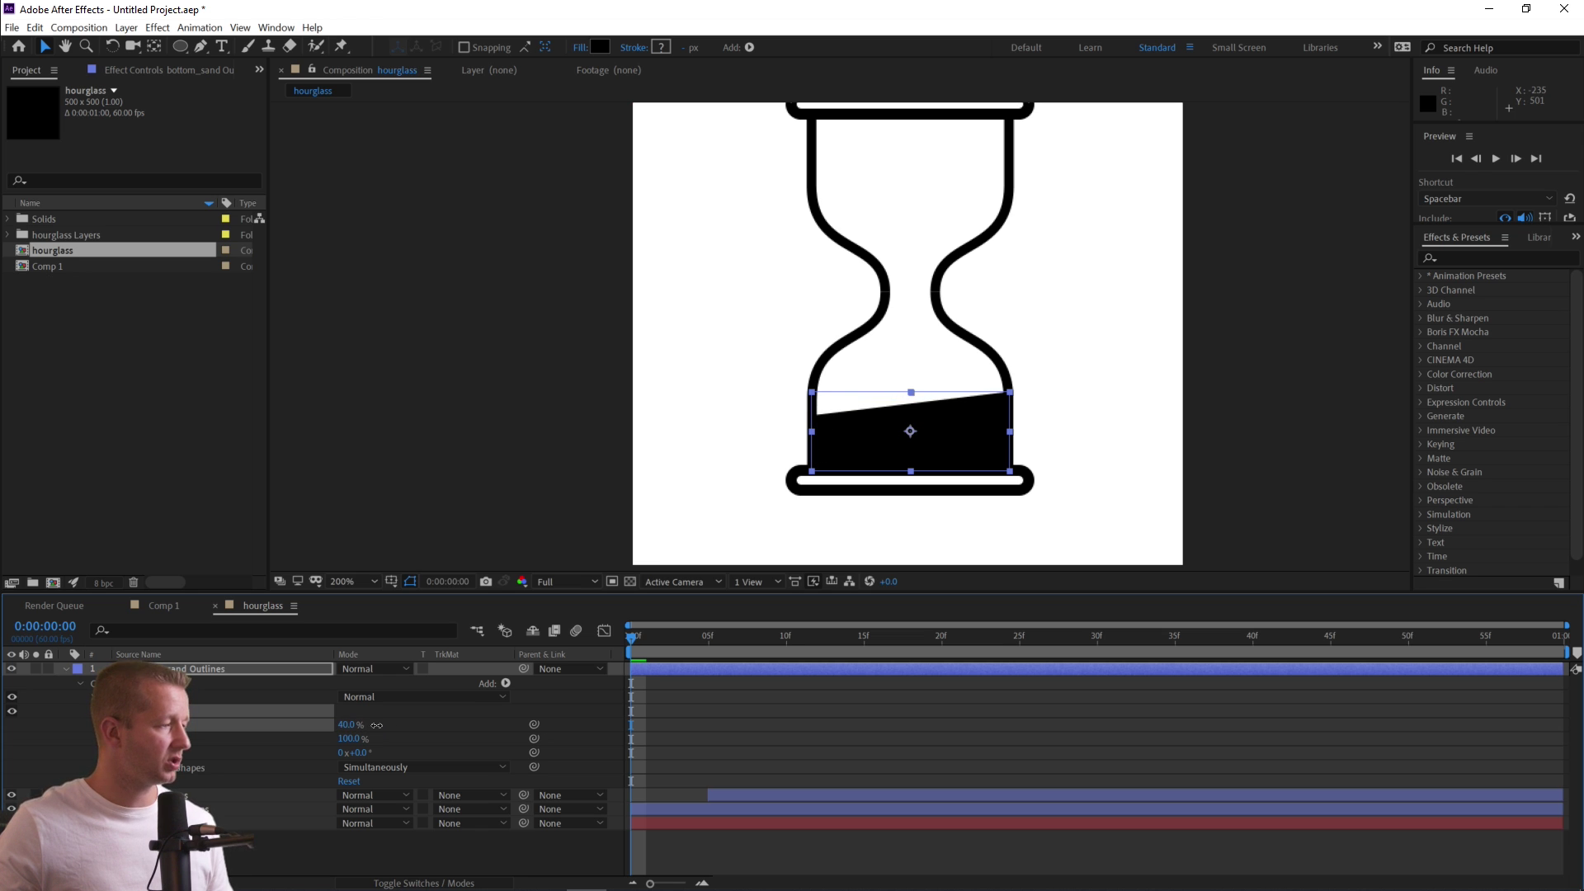
drag(353, 745, 400, 739)
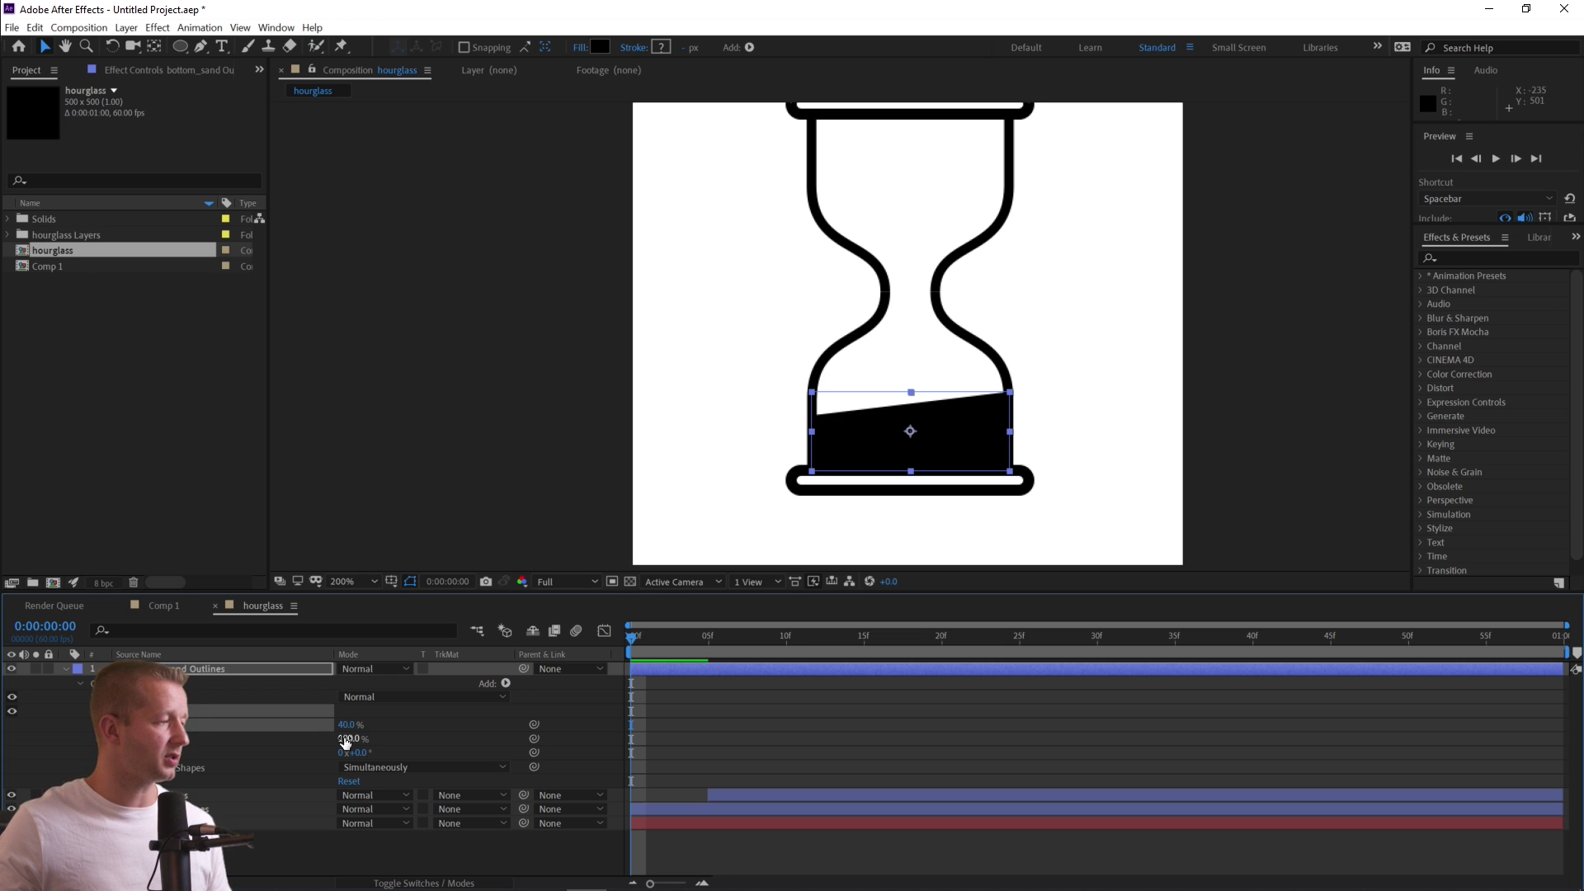
drag(334, 730, 356, 728)
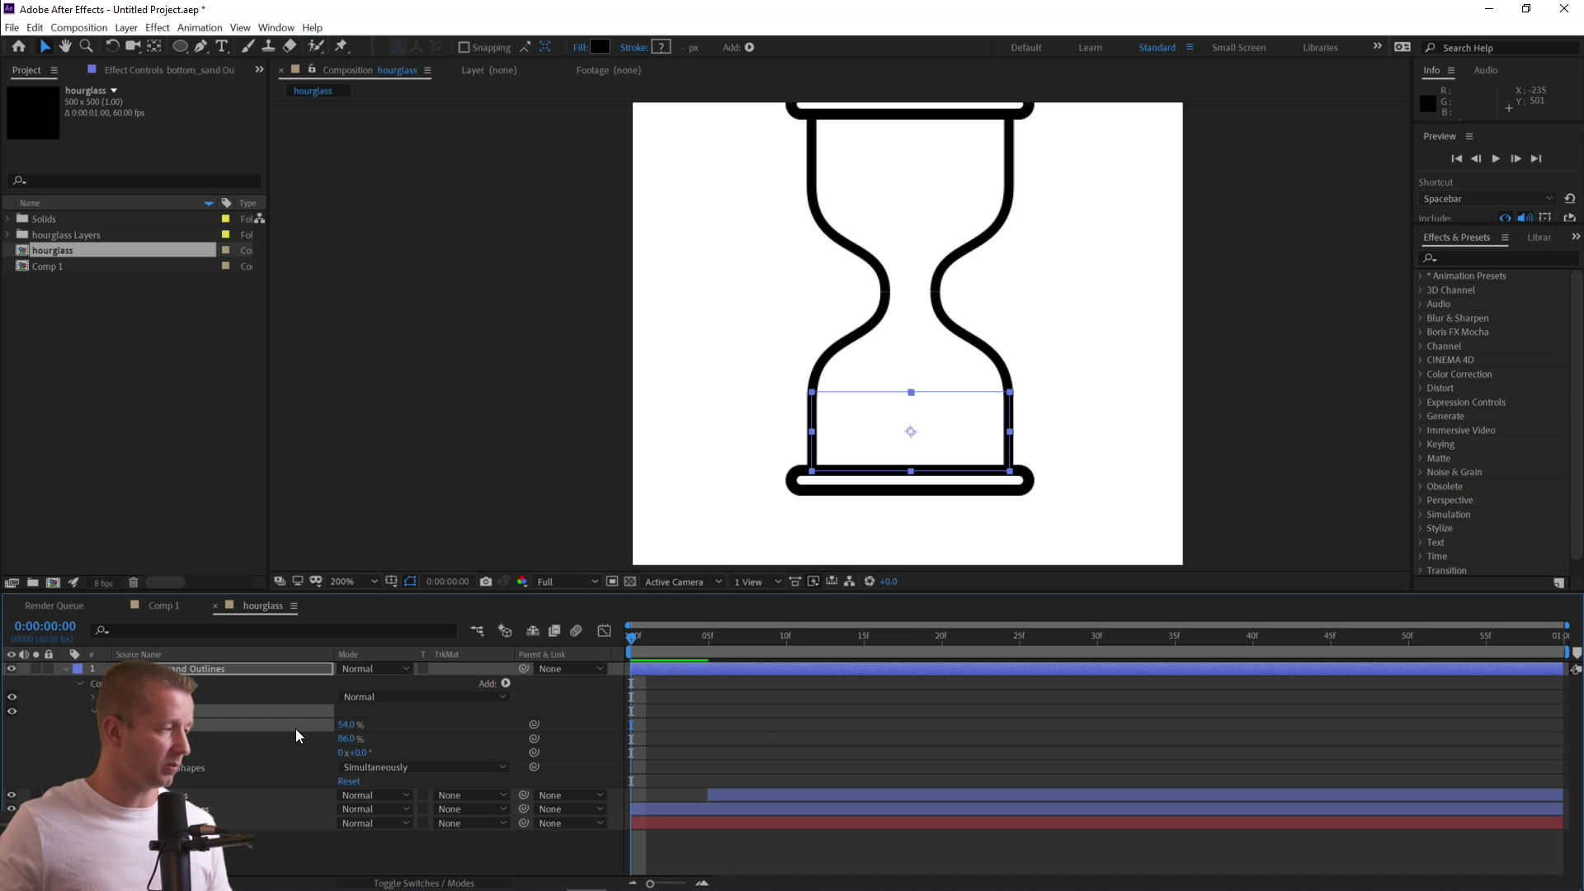
click(172, 738)
click(172, 753)
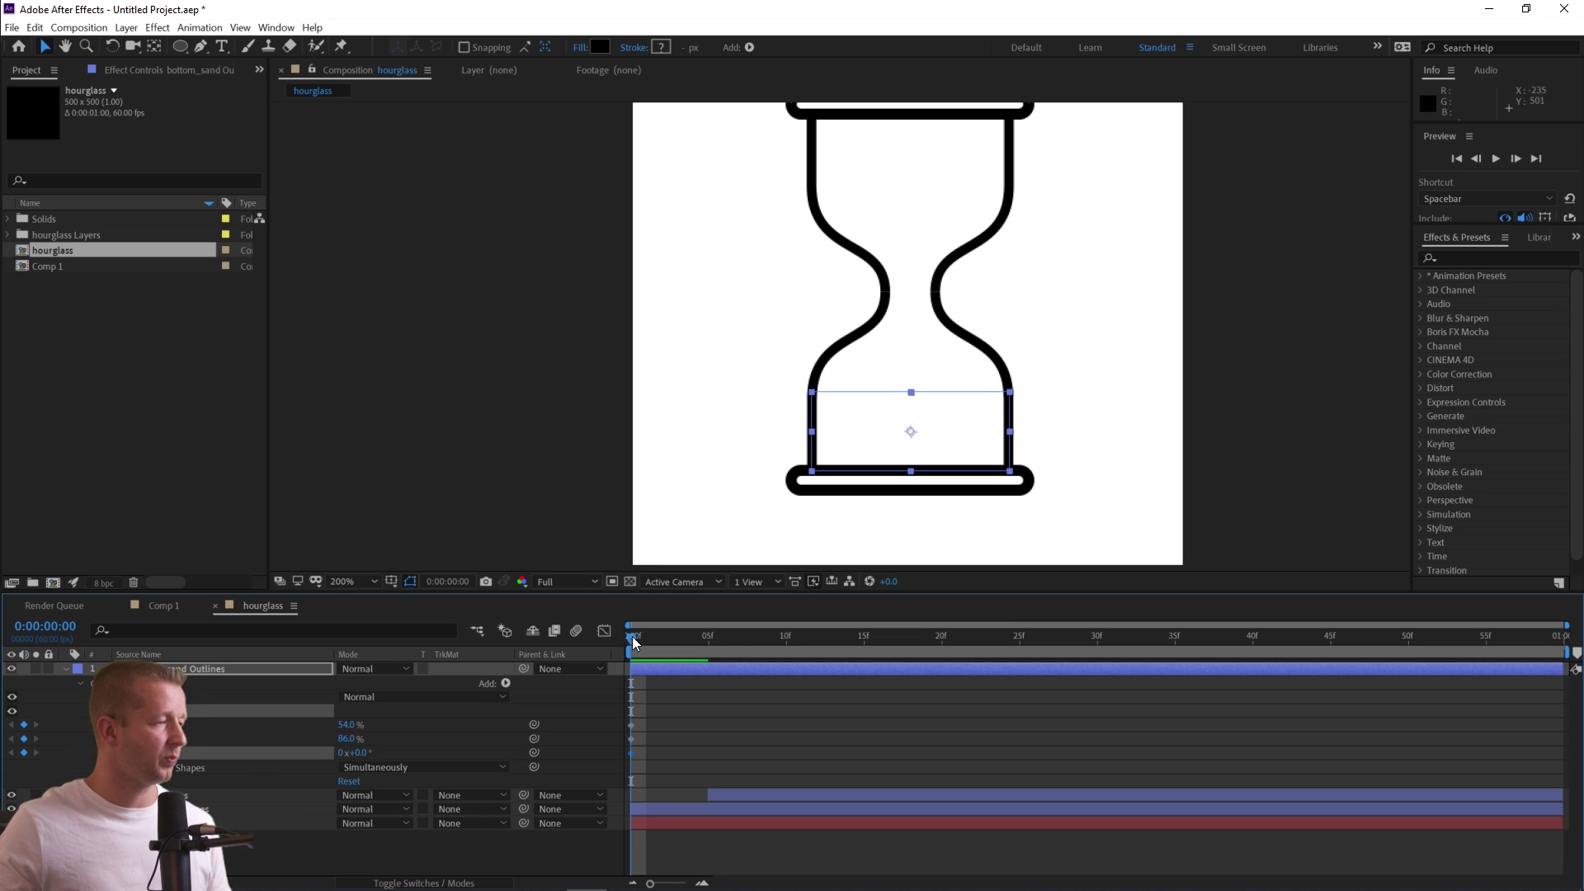
Move the start of the sand Outlines layer to frame 1.
mouse_move(632, 636)
mouse_down()
mouse_move(953, 641)
mouse_move(630, 643)
mouse_move(652, 644)
mouse_up()
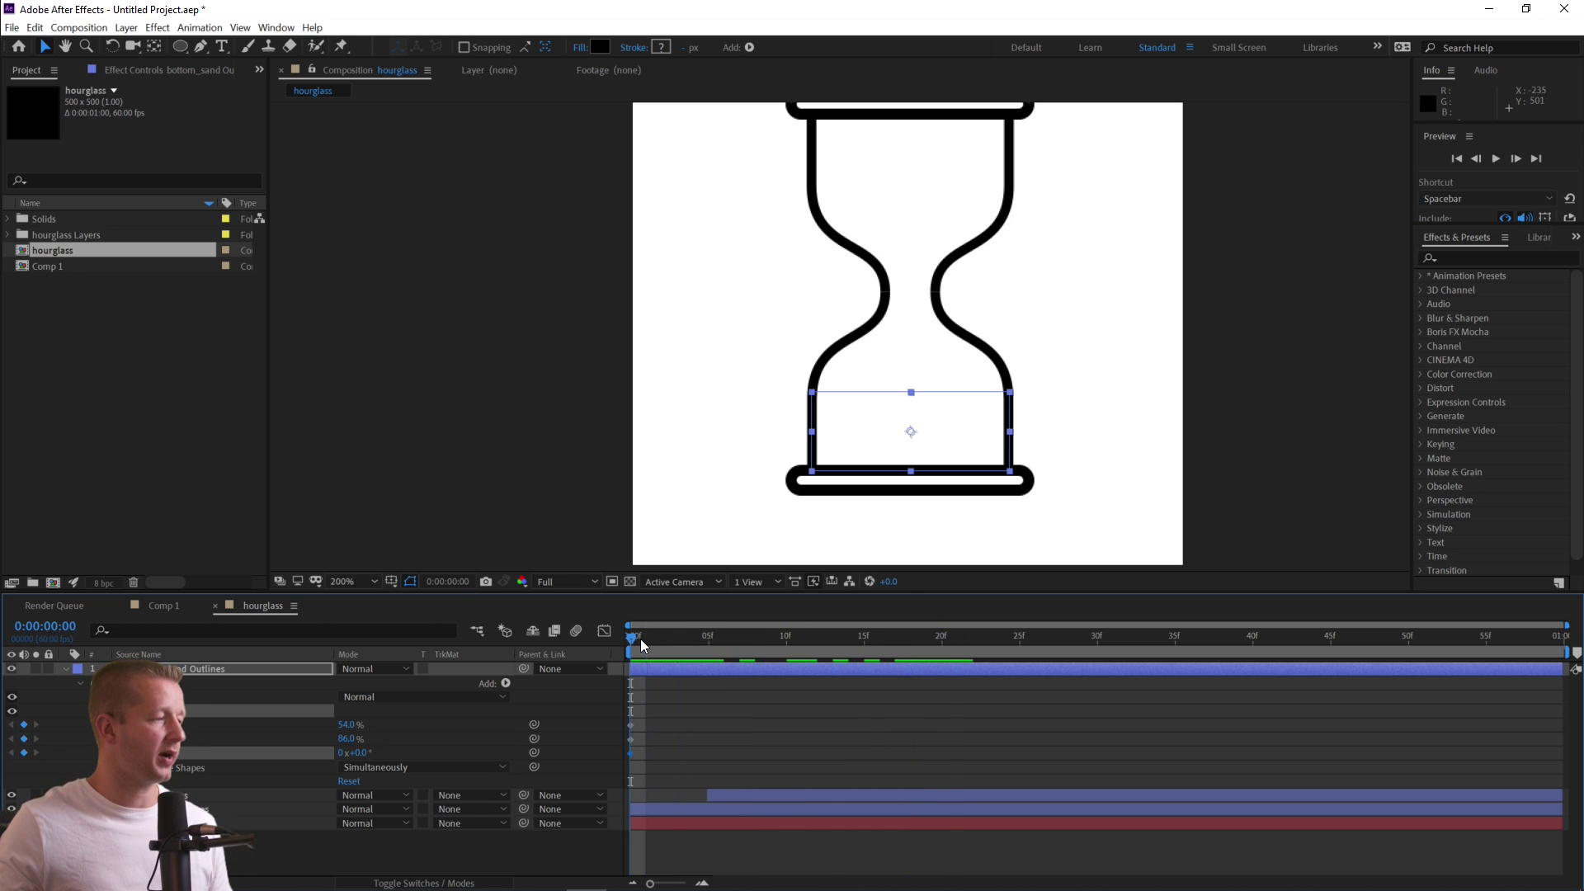
click(718, 794)
drag(708, 794, 646, 801)
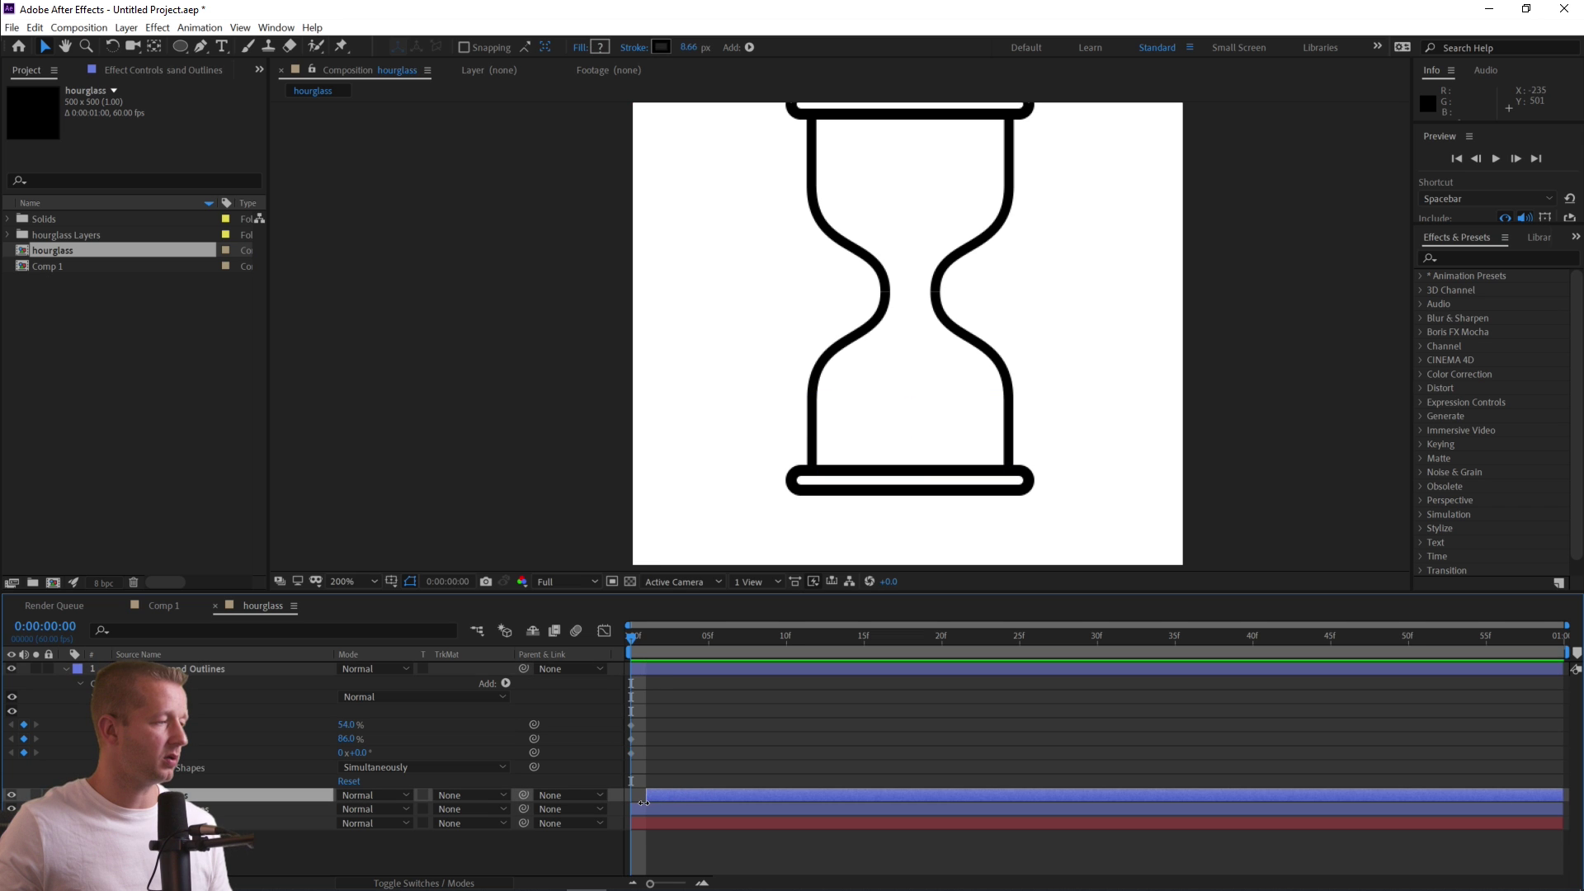
At frame 1, move the small sand ring straight up until it sits just beneath the hourglass's top cap.
click(652, 637)
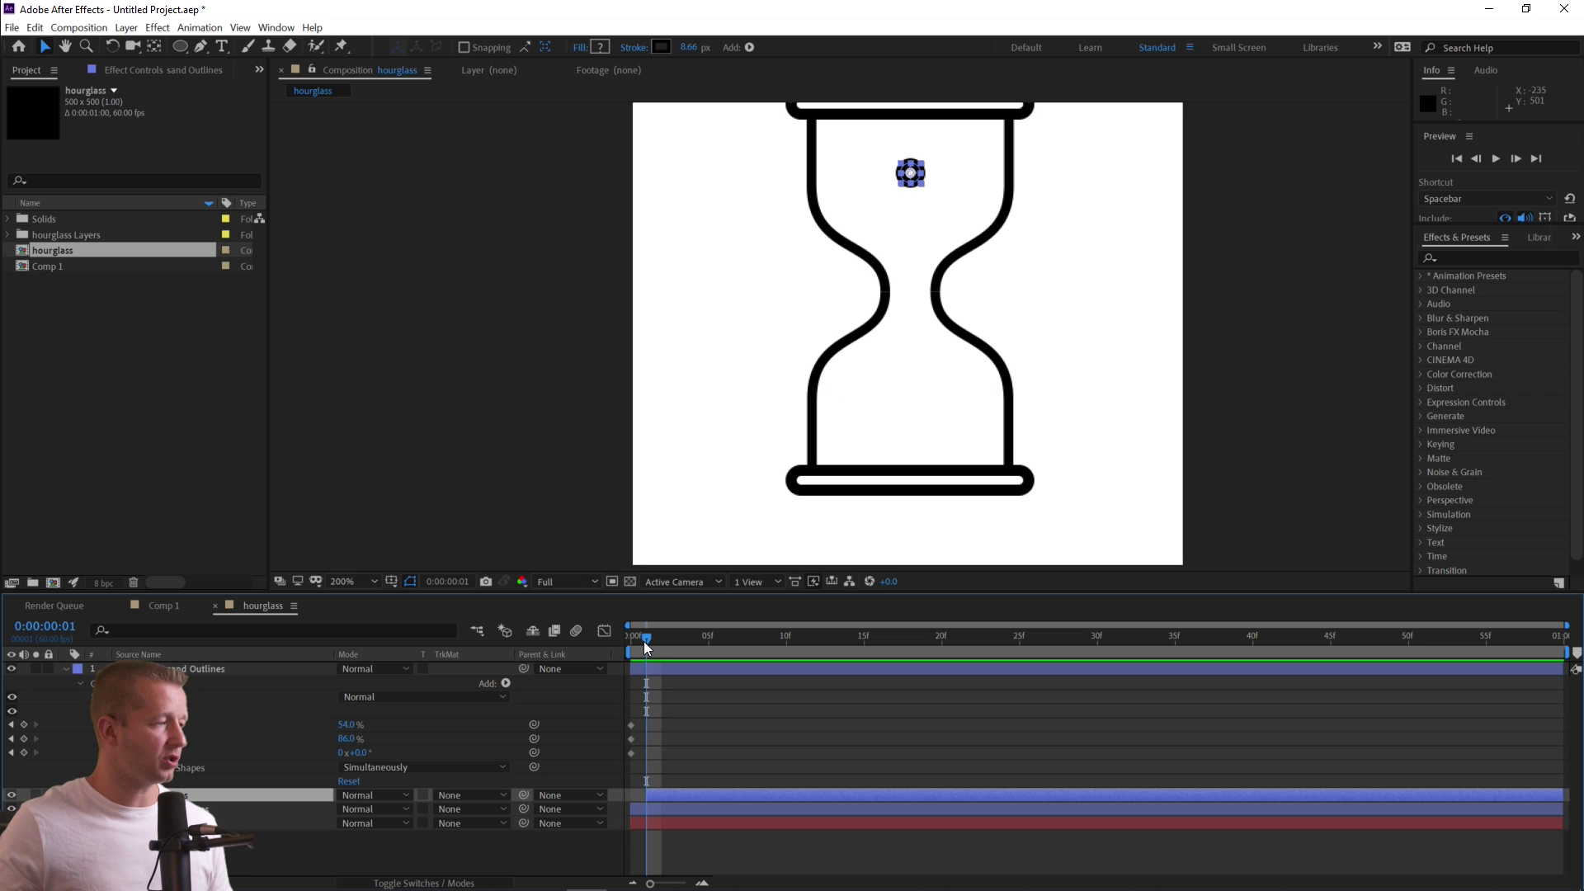
click(918, 165)
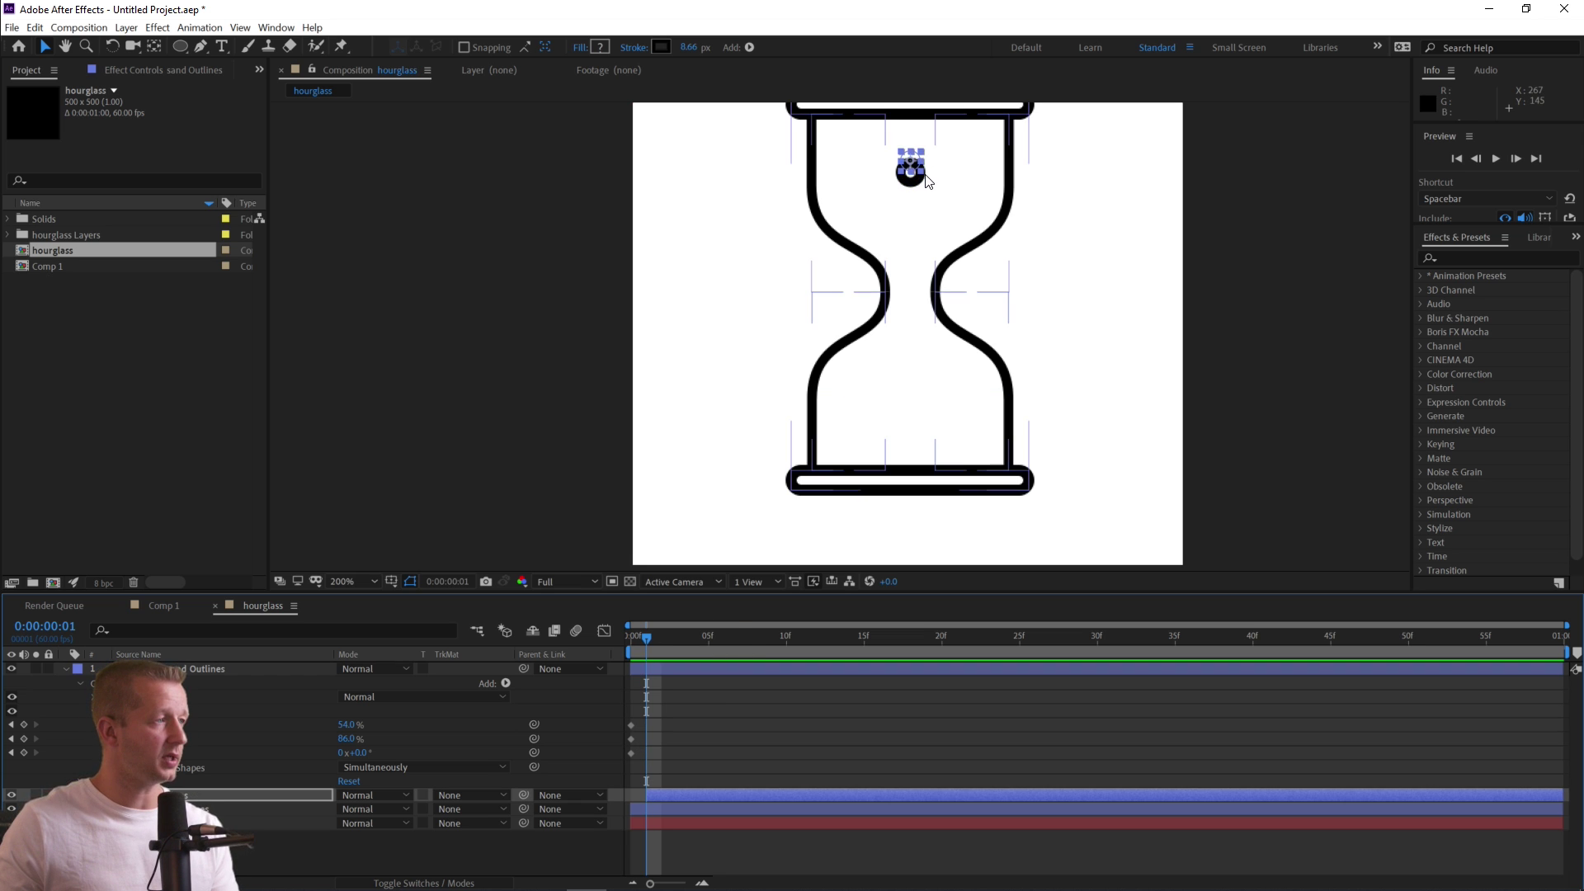
key(Up)
key(Up)
key(Up)
key(Up)
key(Up)
key(Up)
key(Up)
key(Up)
key(Up)
key(Up)
key(Up)
key(Up)
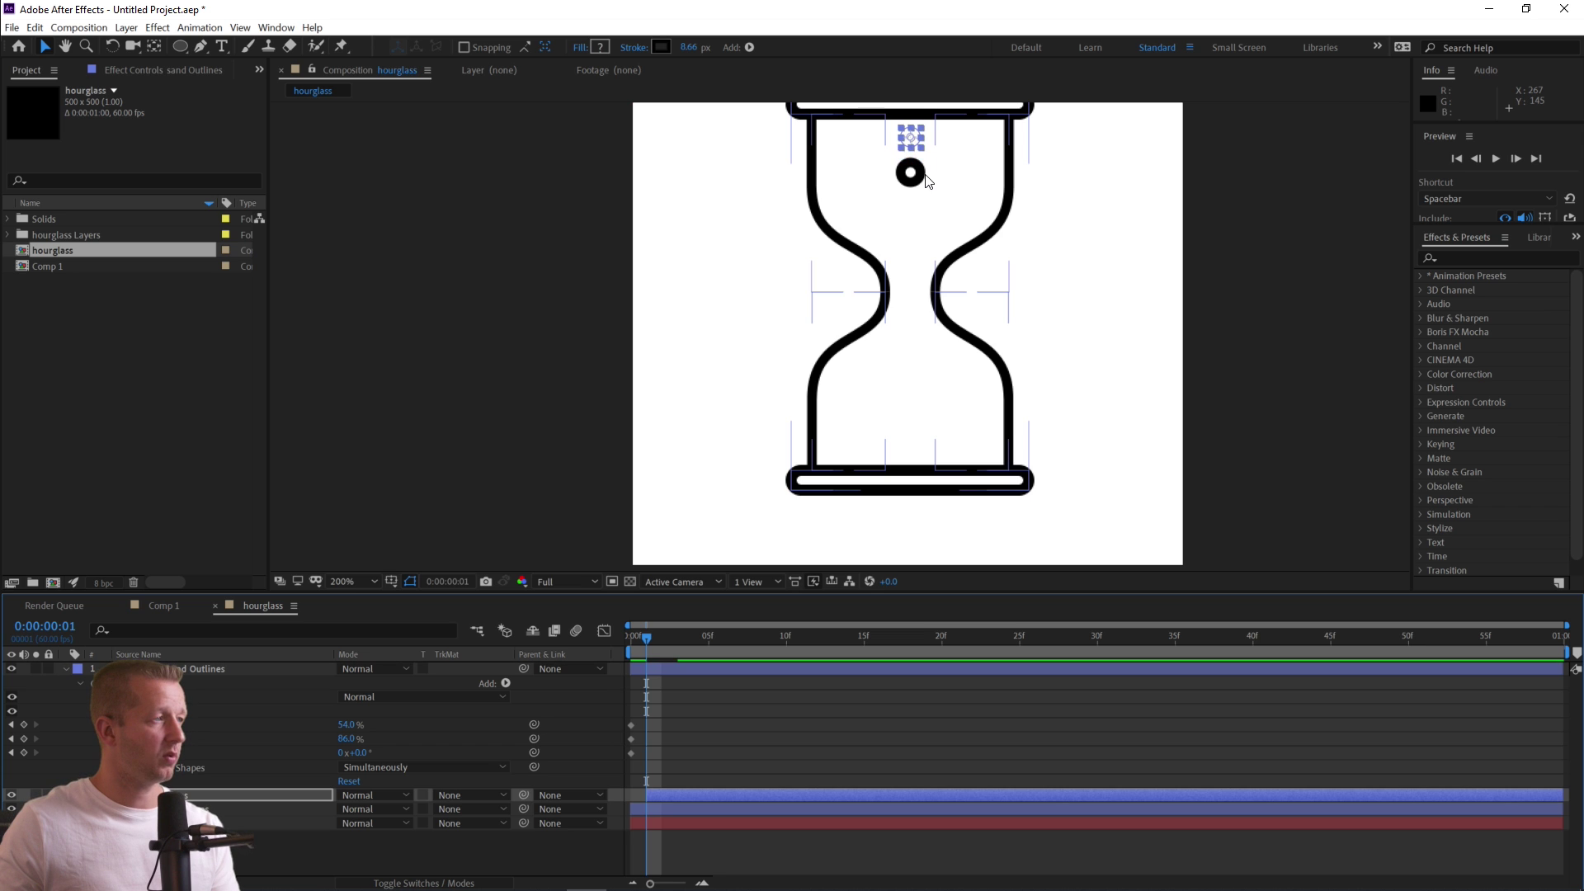
key(Up)
key(Up)
key(Up)
key(Up)
key(Up)
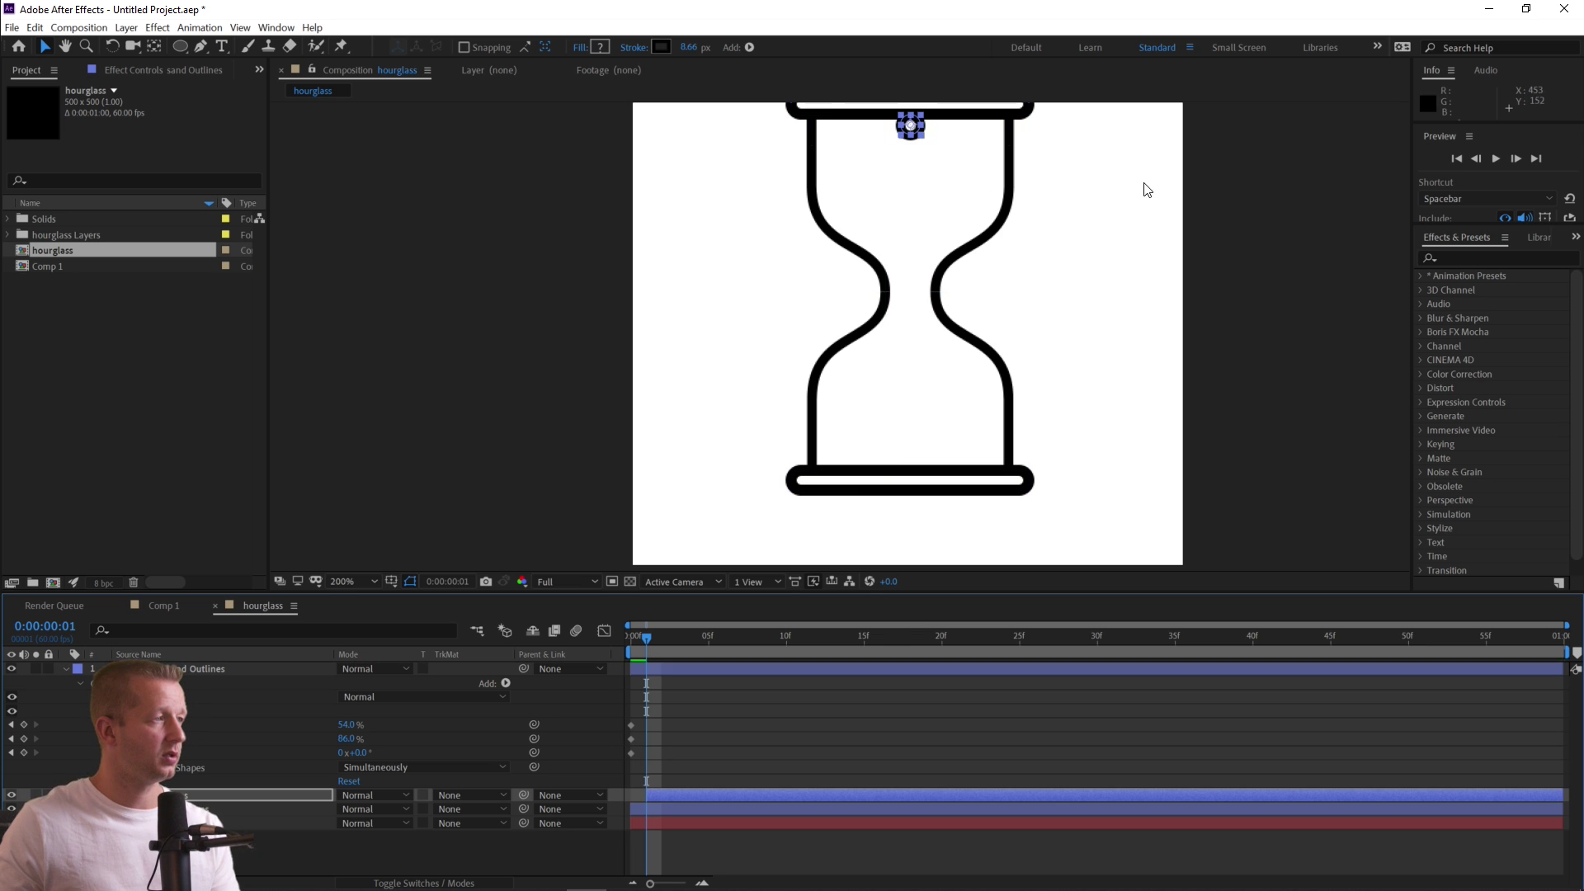
click(1236, 260)
scroll(1220, 260, up, 3)
scroll(1115, 266, down, 5)
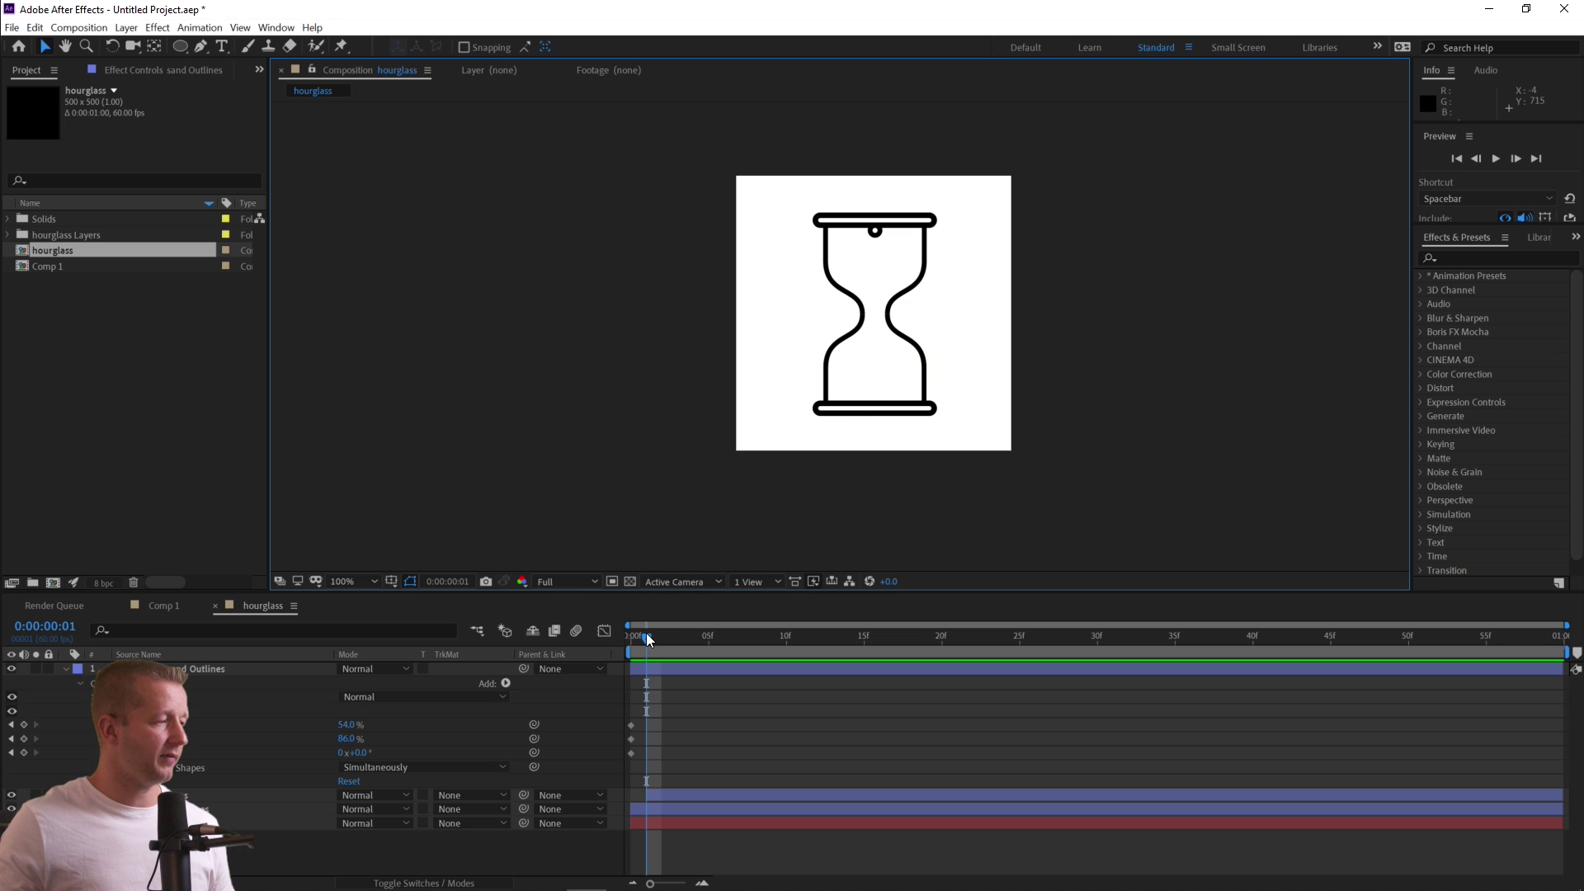
Keyframe the sand layer's Position at frame 20 with a Y value of 399.5, at the hourglass's base.
drag(646, 636, 943, 644)
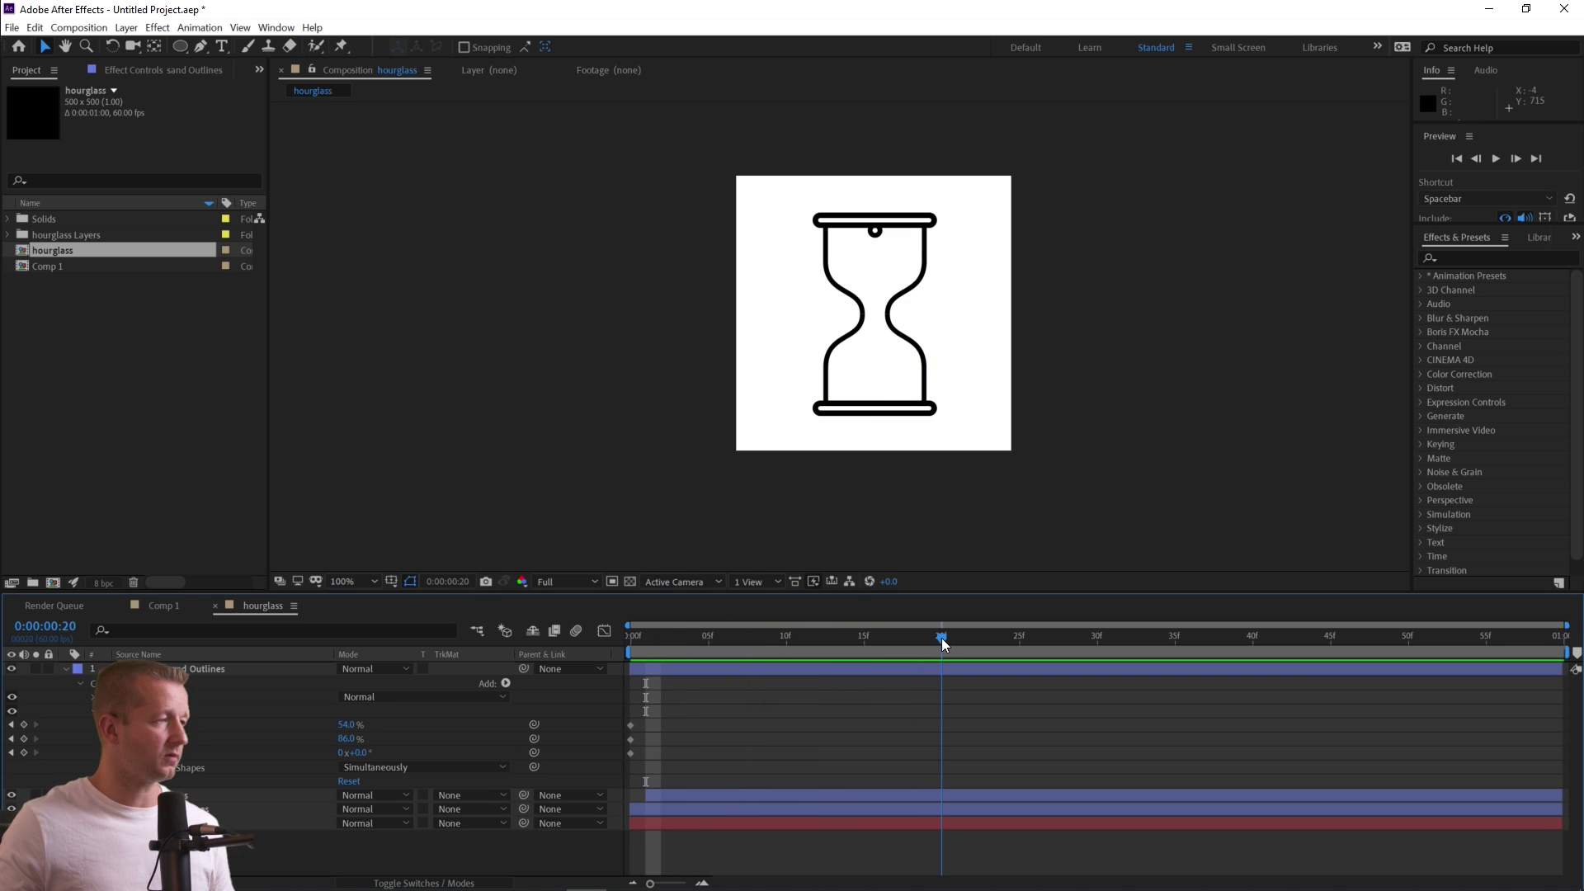
click(865, 231)
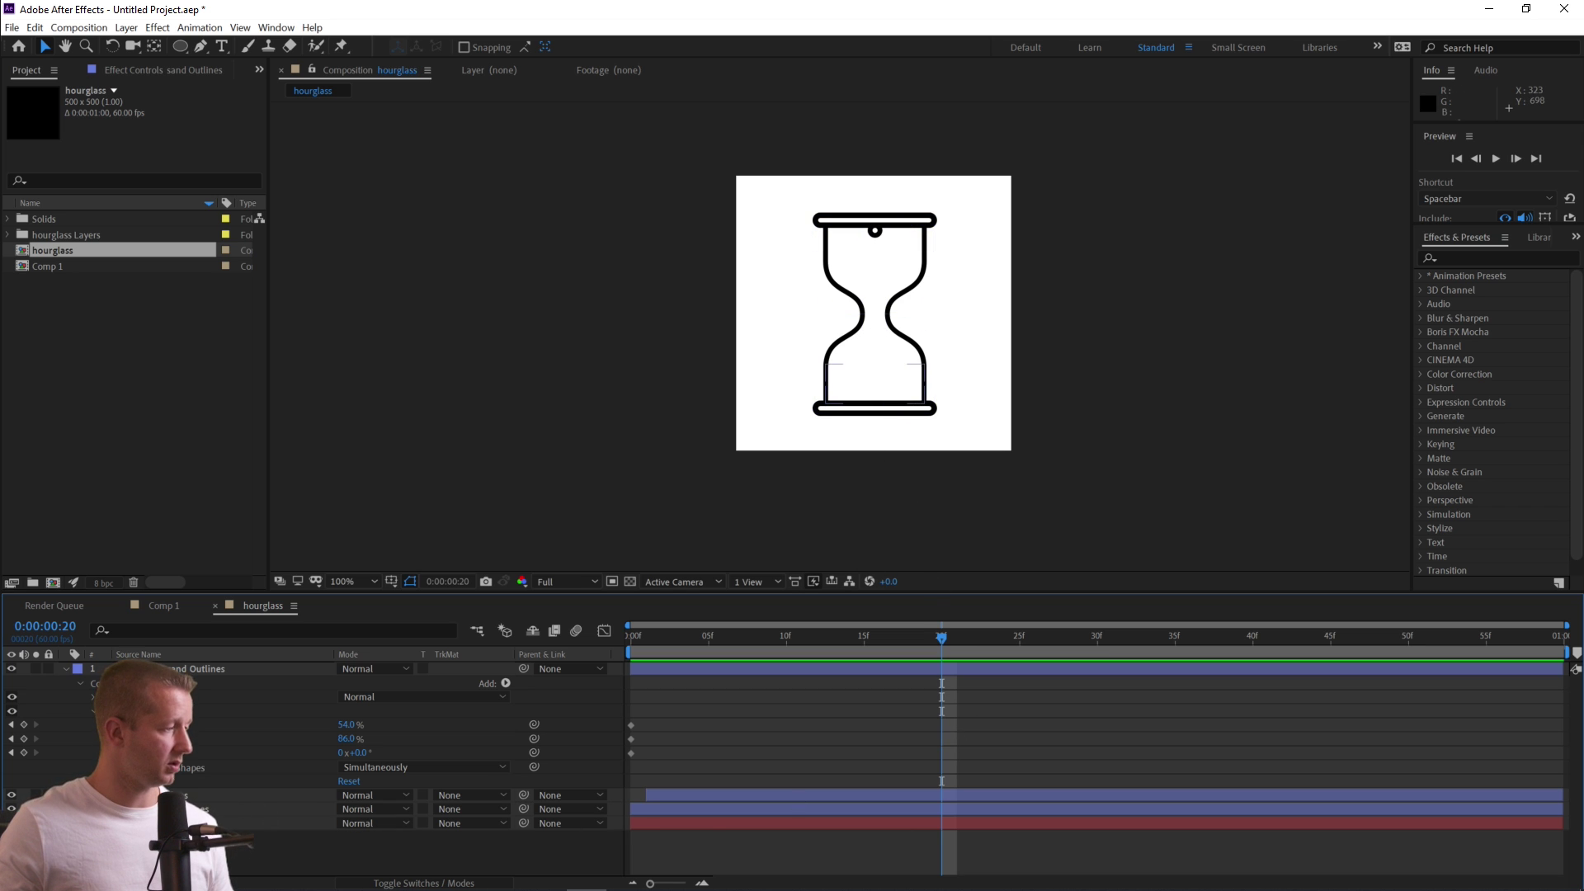
click(925, 795)
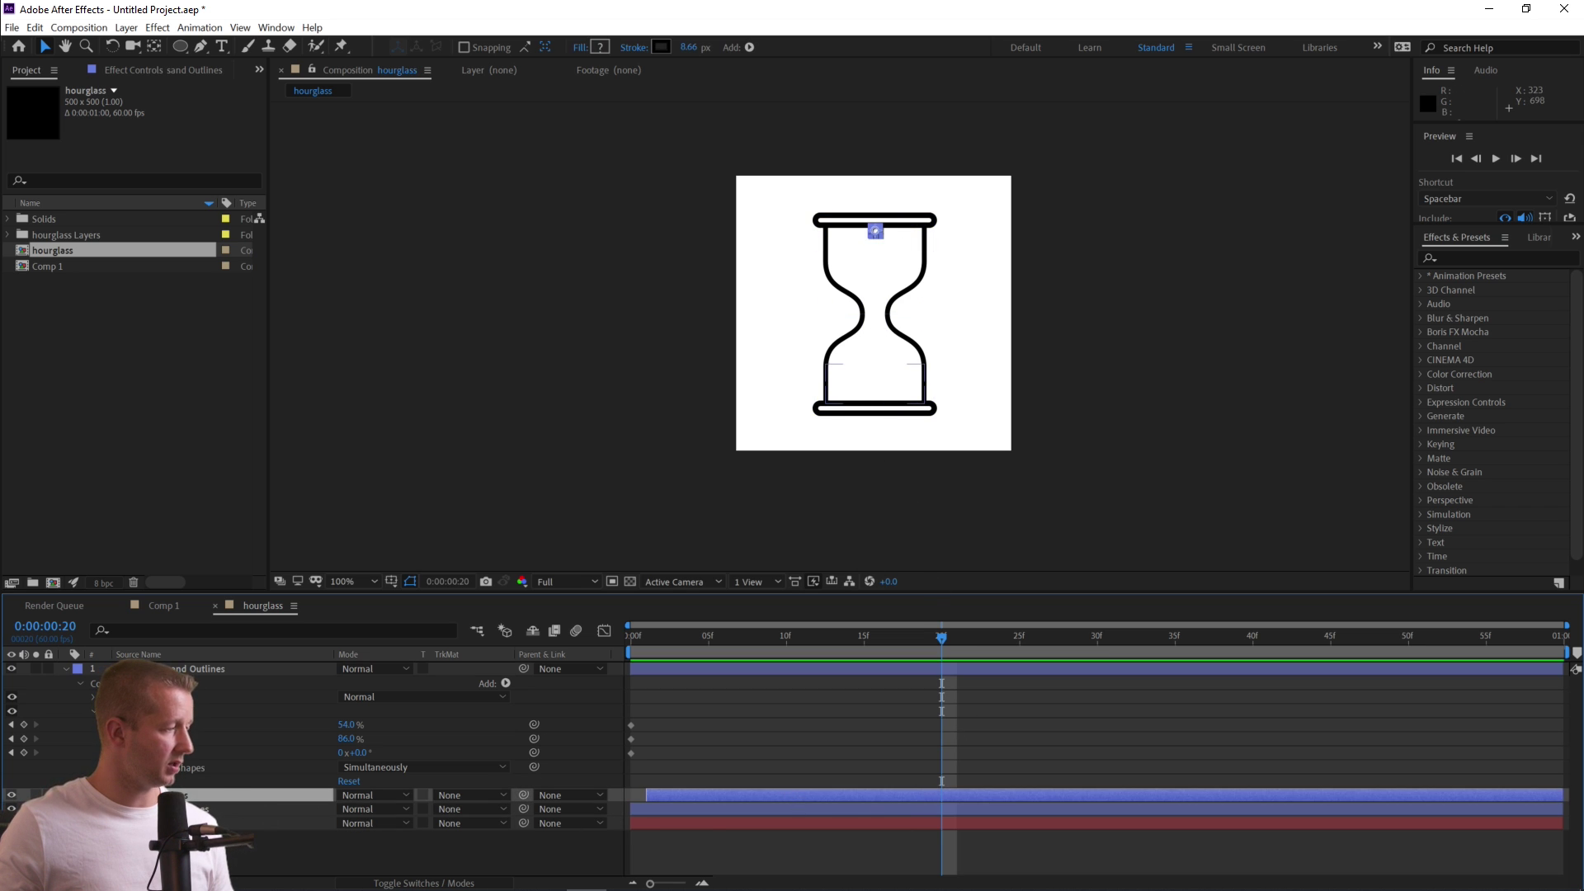
click(66, 669)
click(66, 683)
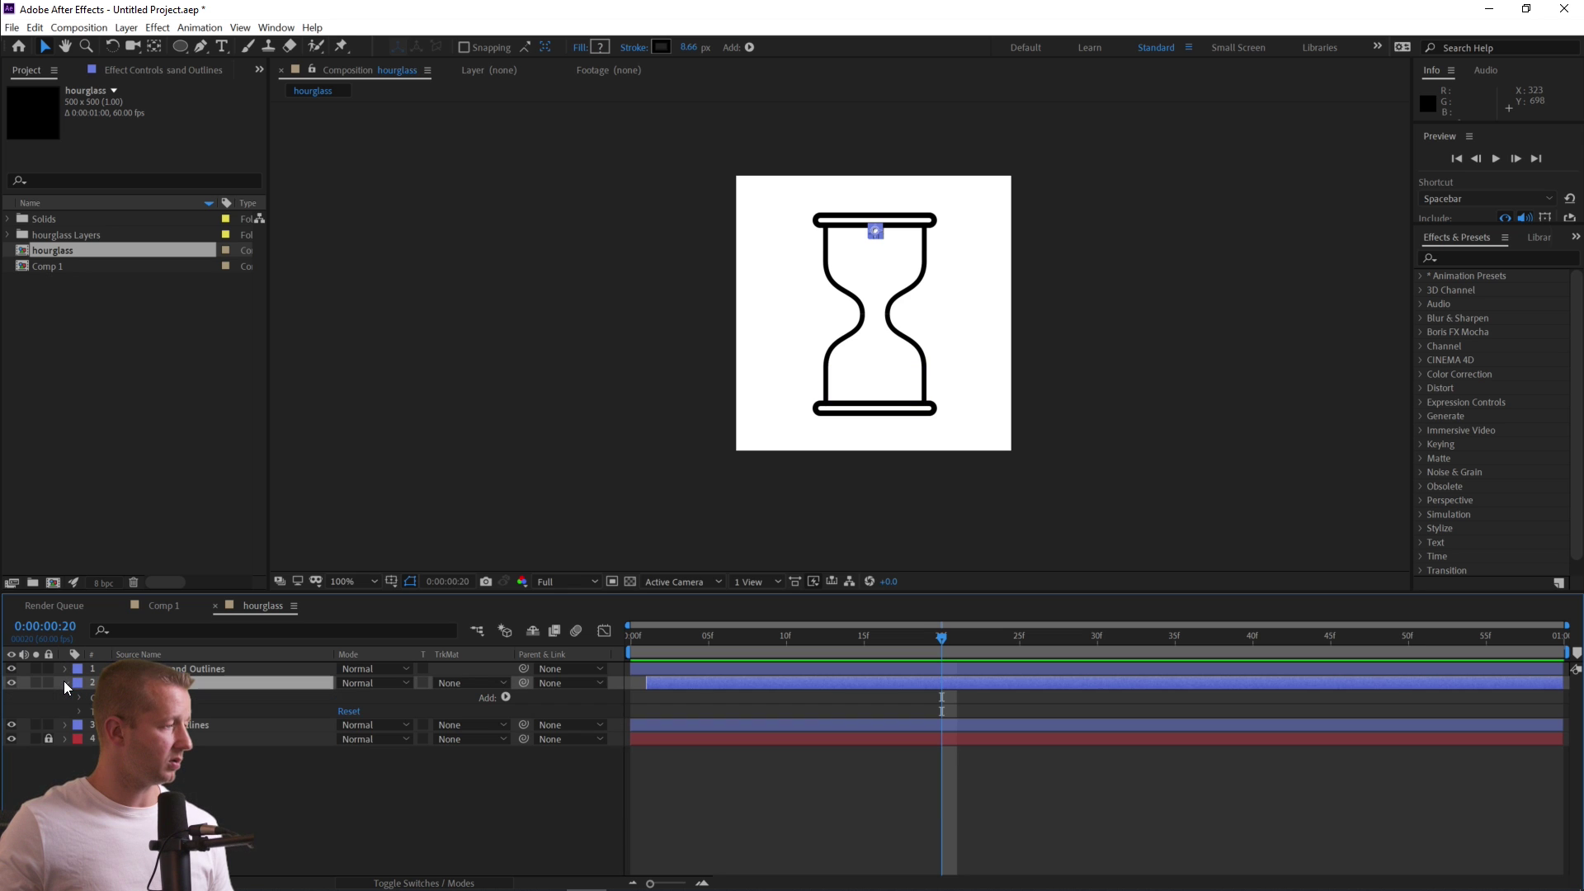
click(77, 711)
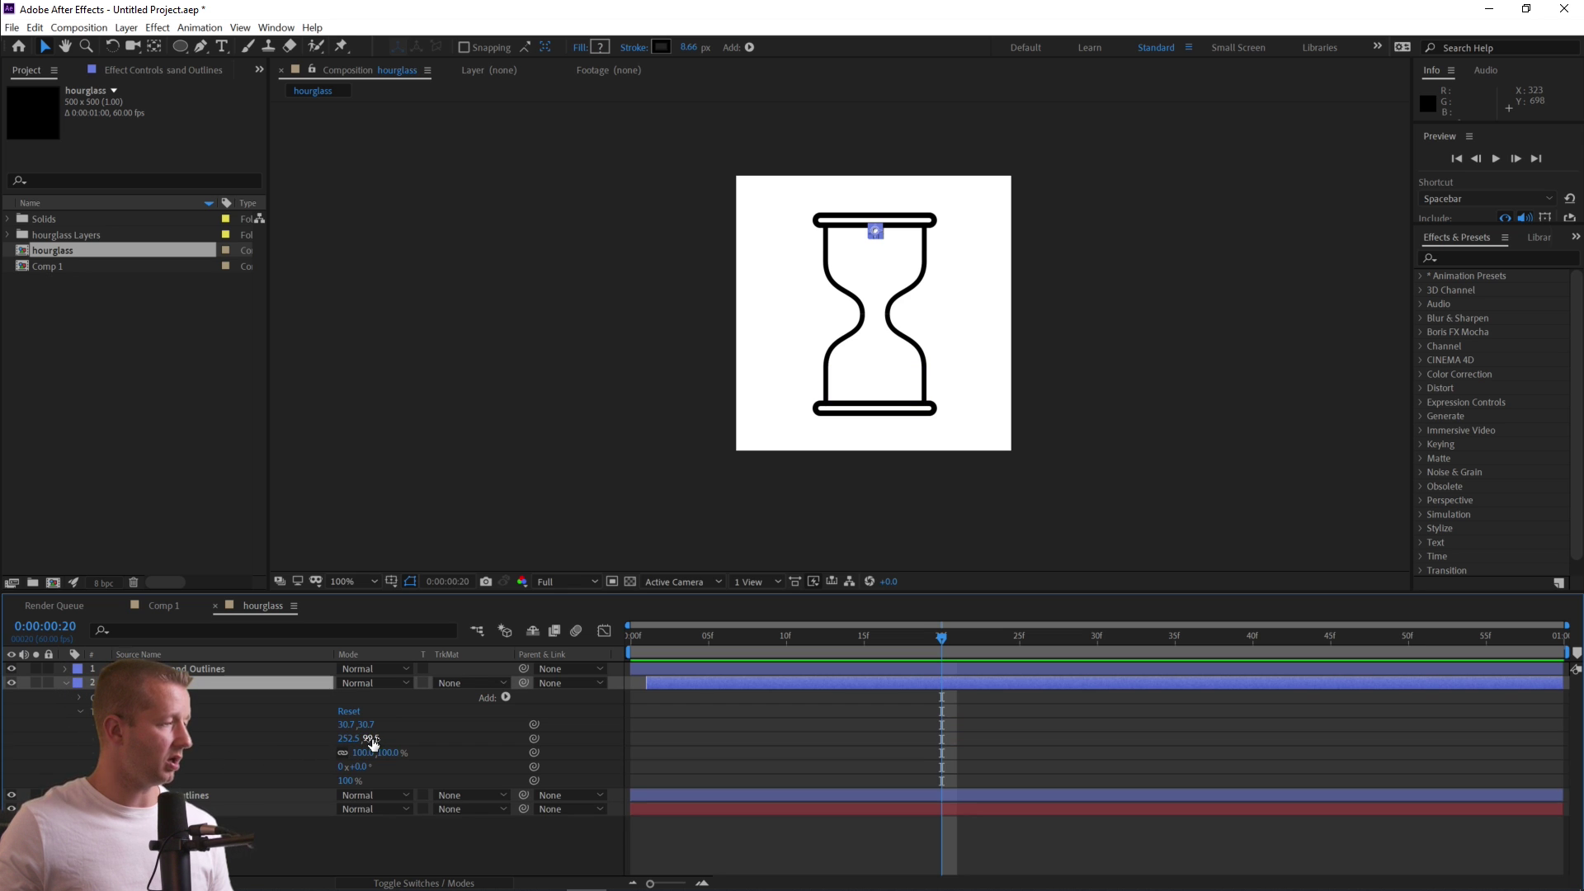
drag(372, 743, 632, 737)
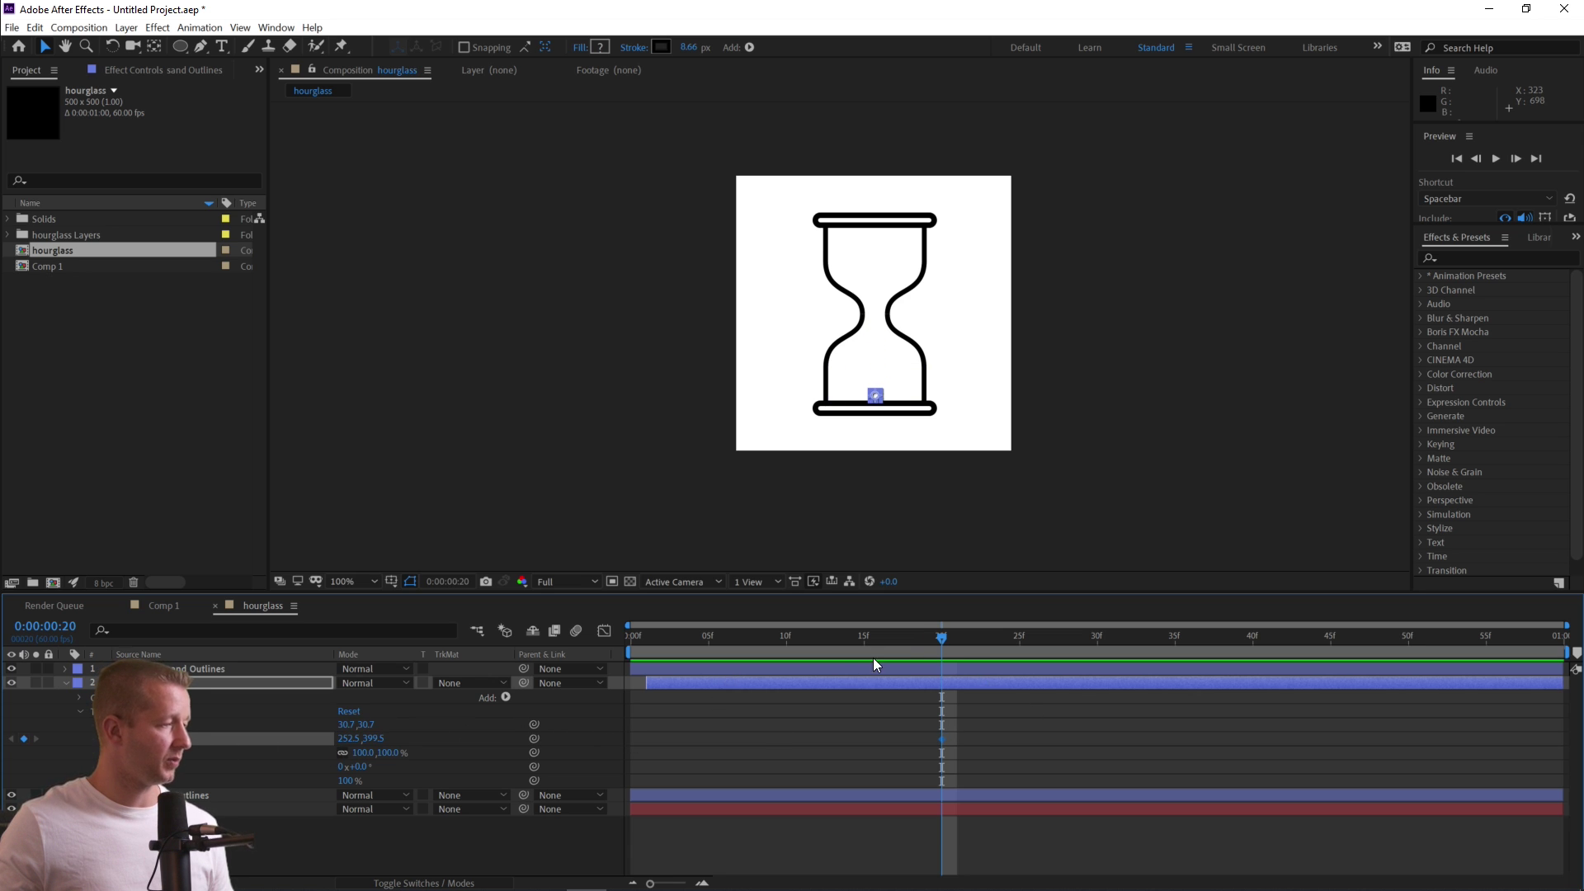
Add a Position keyframe to the sand layer at frame 1 with a Y value of 100.5.
drag(942, 637, 707, 639)
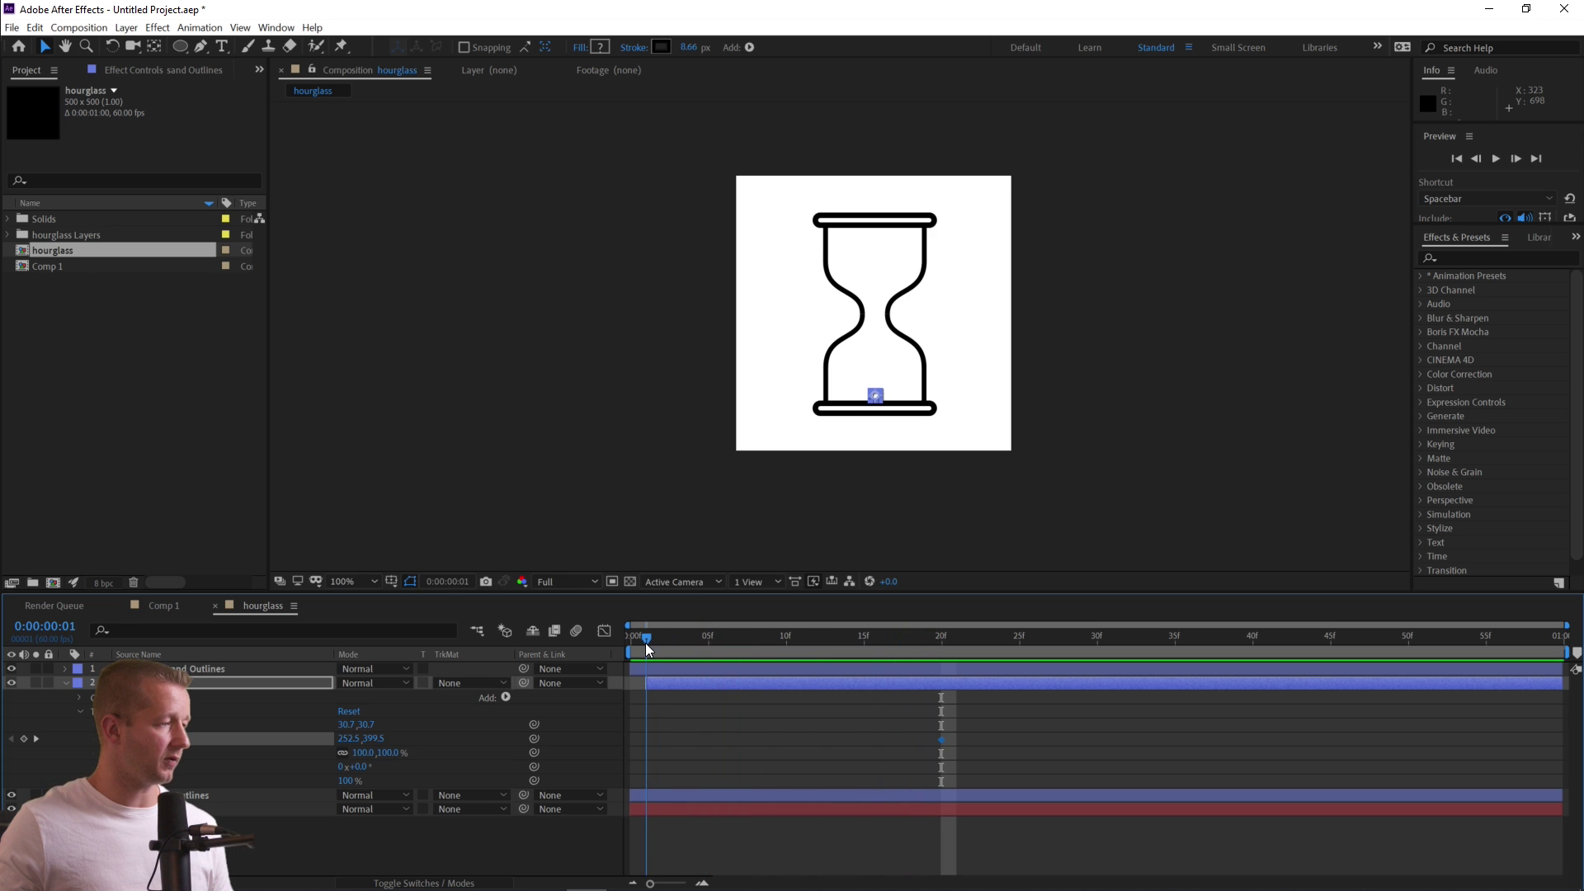
click(645, 642)
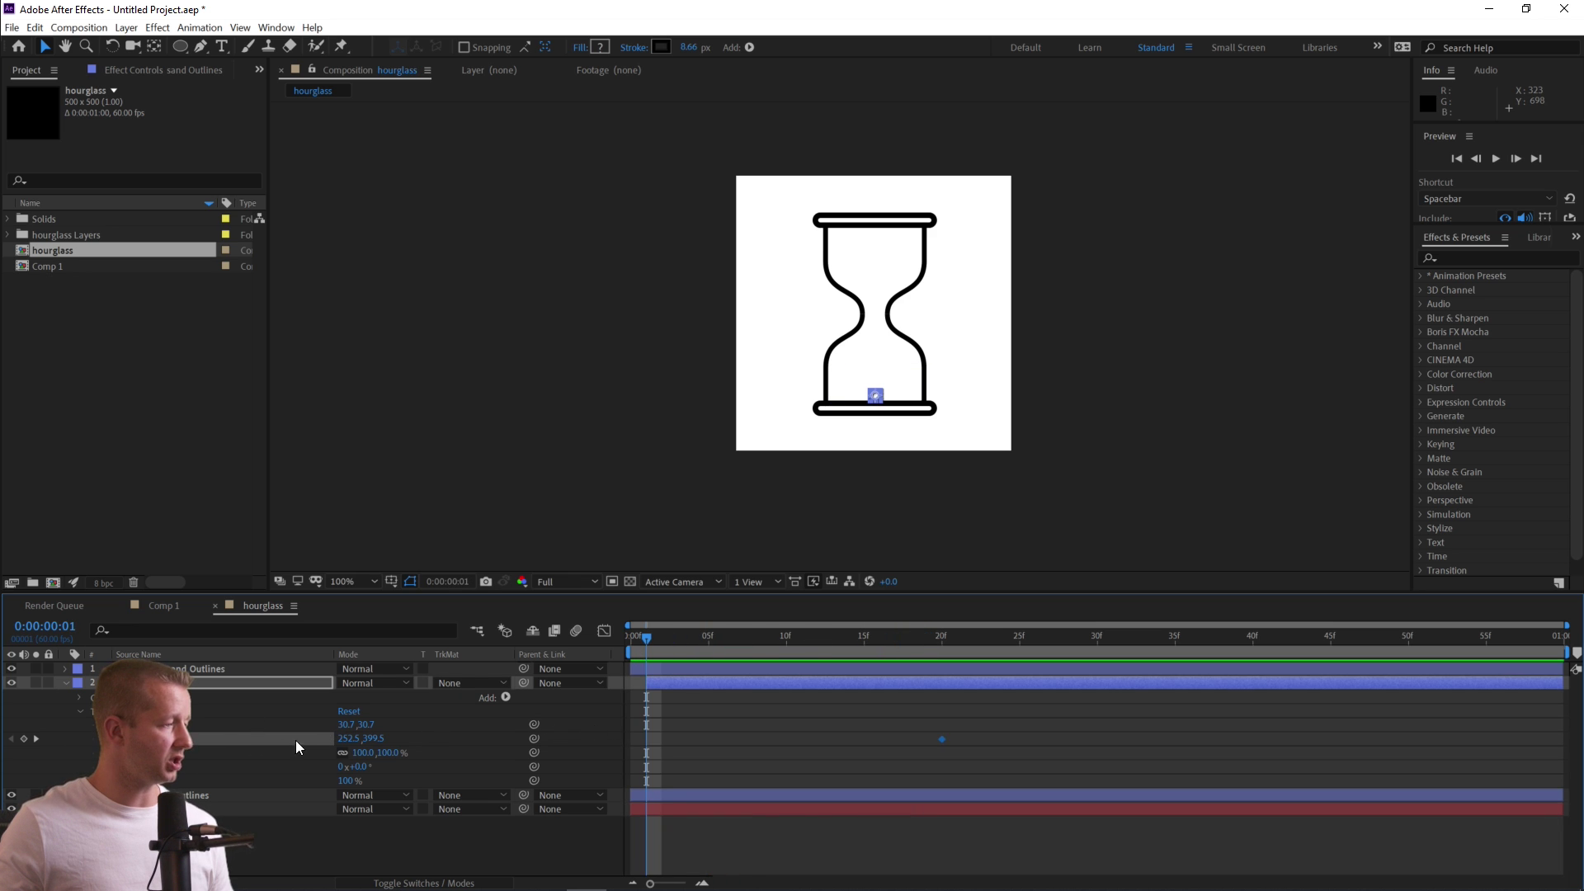
click(373, 739)
text(120.5)
key(Return)
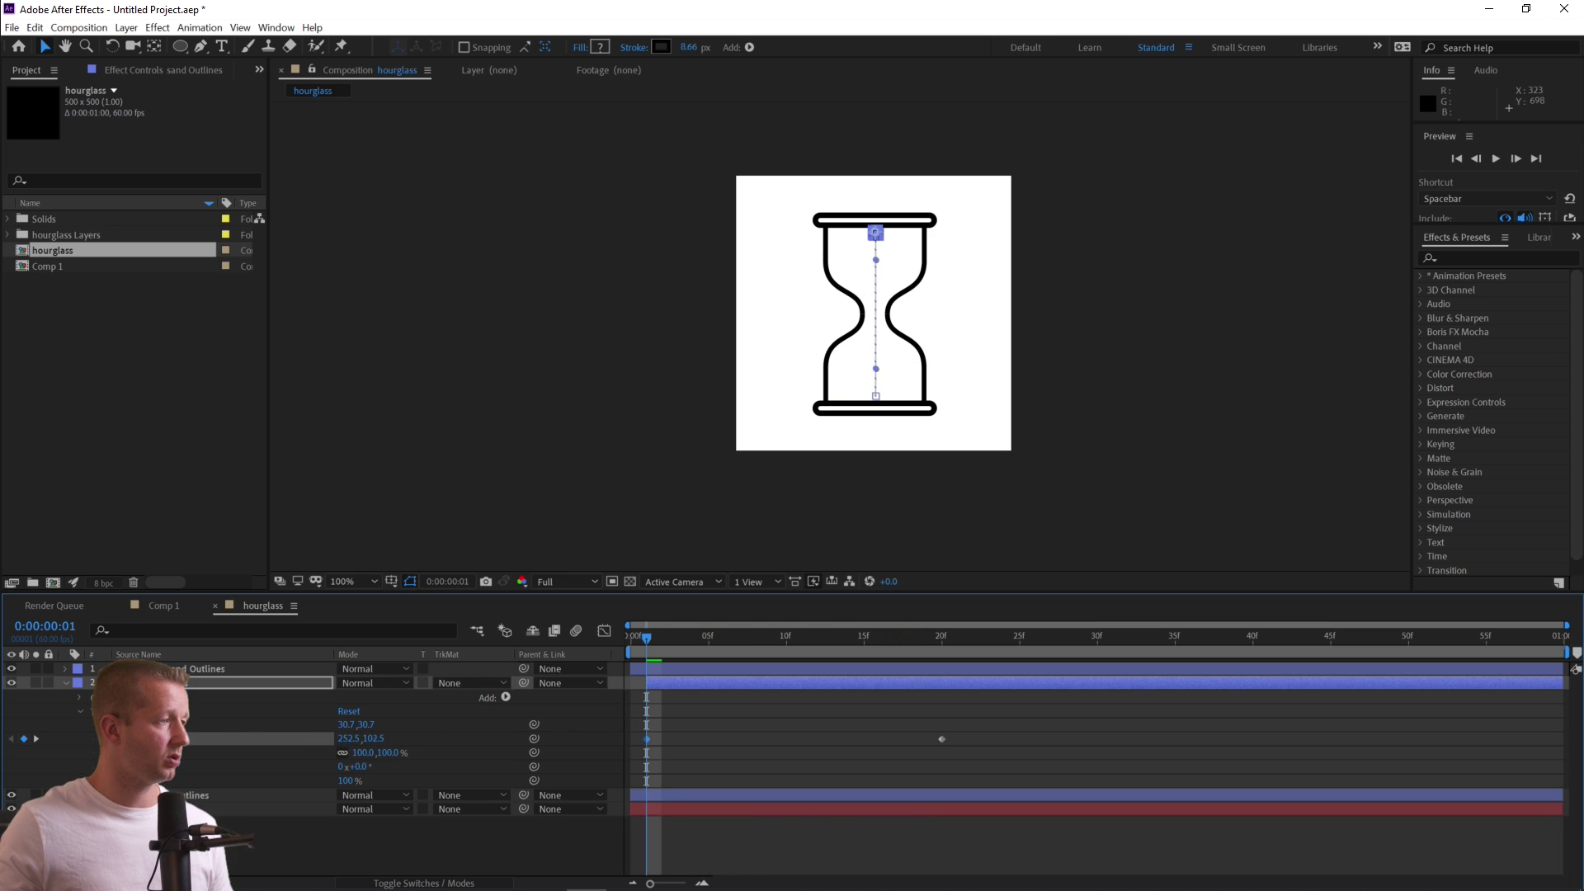
click(1102, 449)
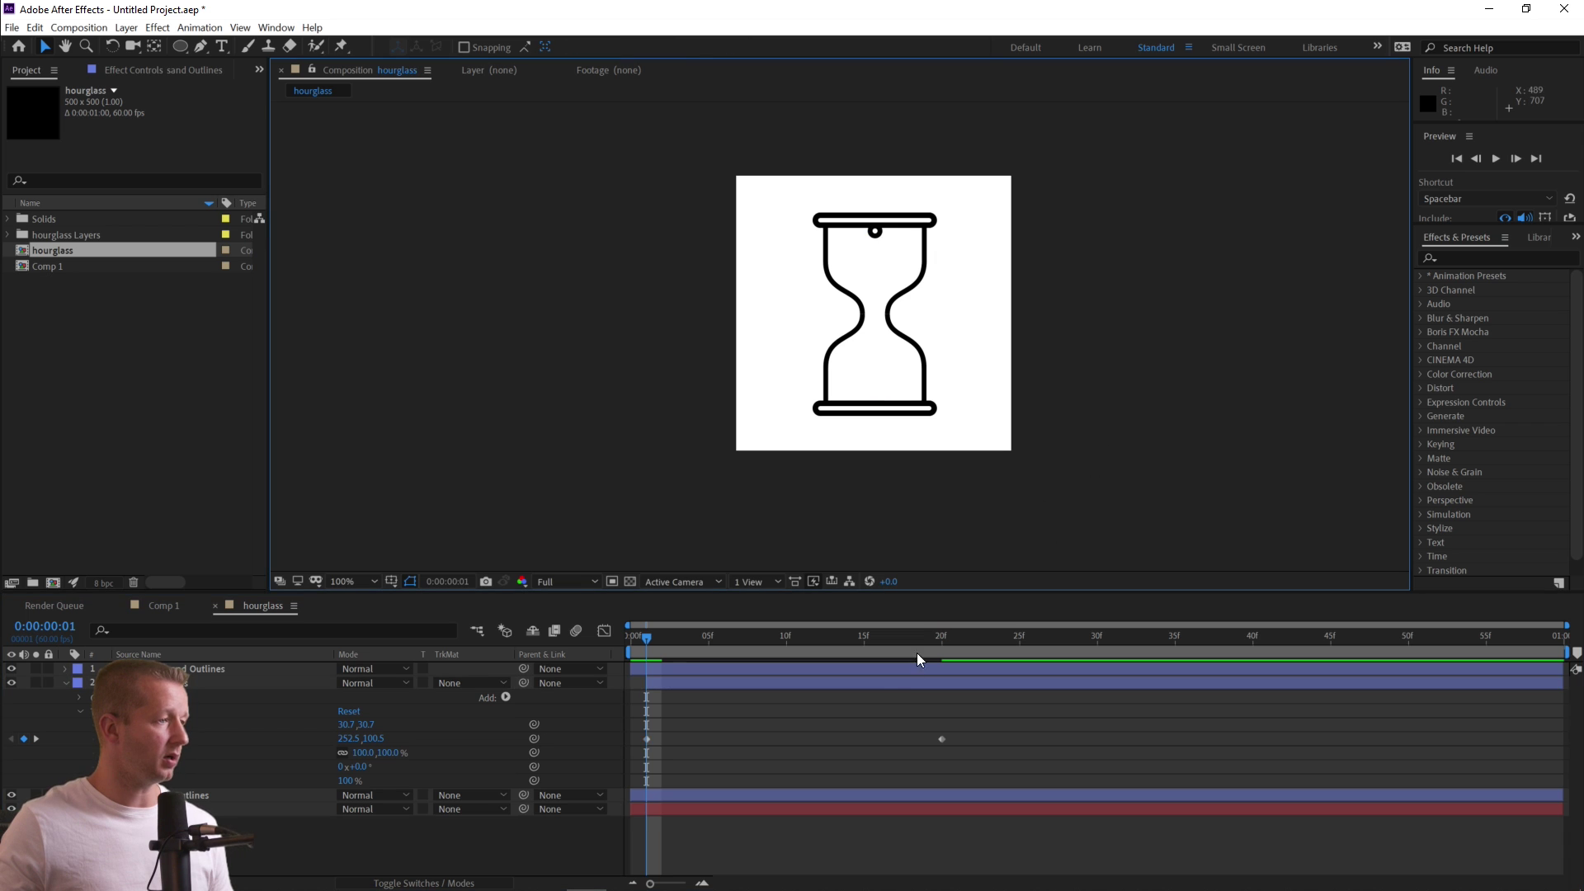
Preview the falling sand and trim the end of the sand Outlines layer to frame 20.
click(658, 642)
drag(647, 634, 864, 641)
drag(762, 647, 942, 647)
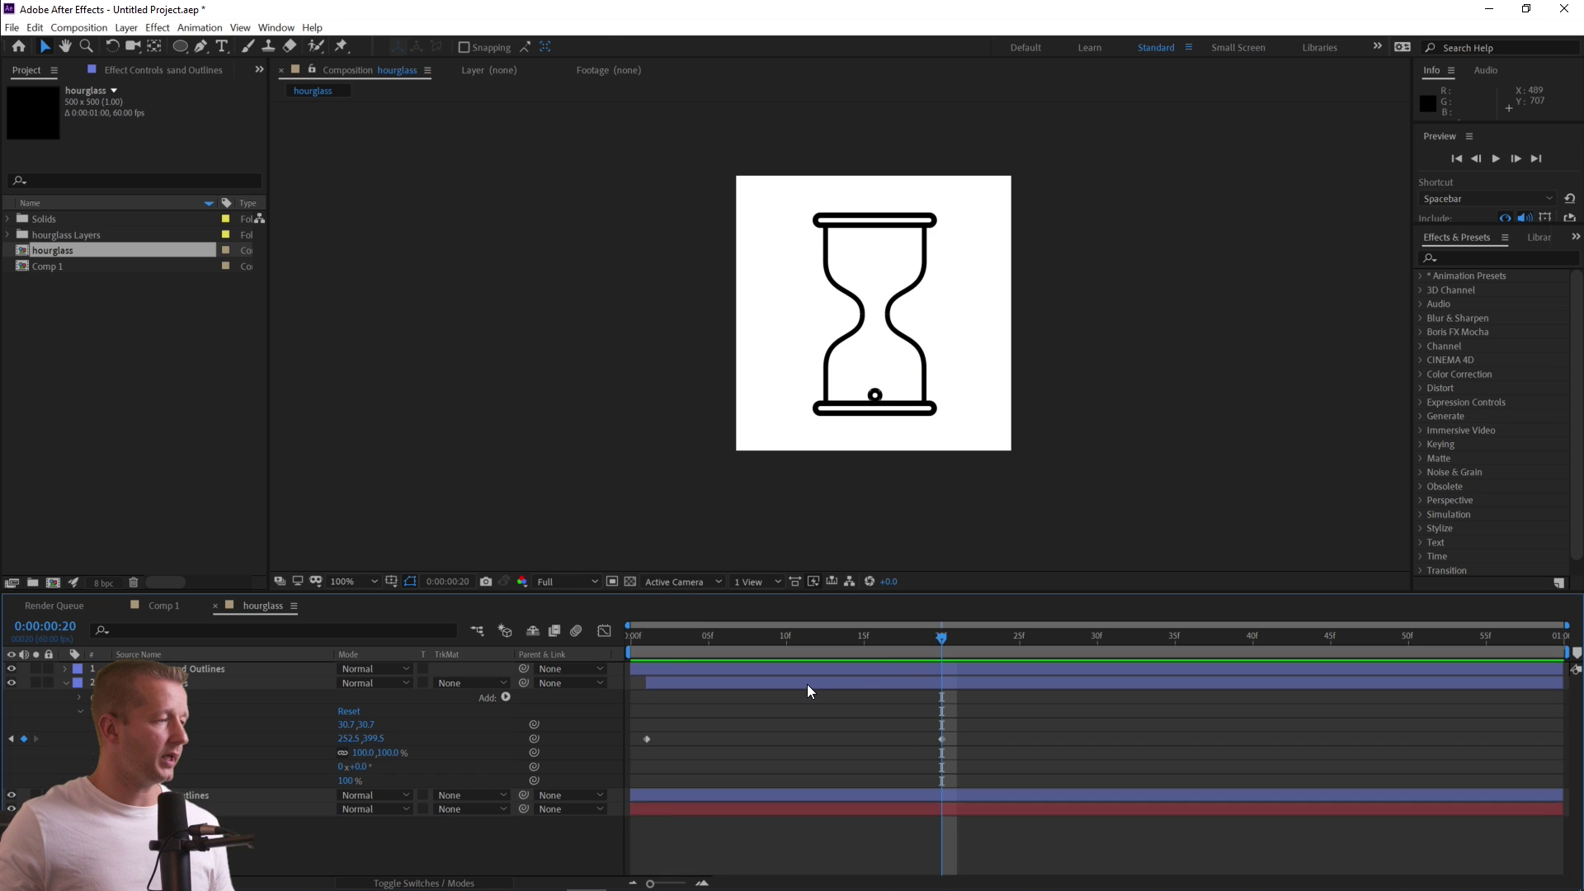
click(757, 685)
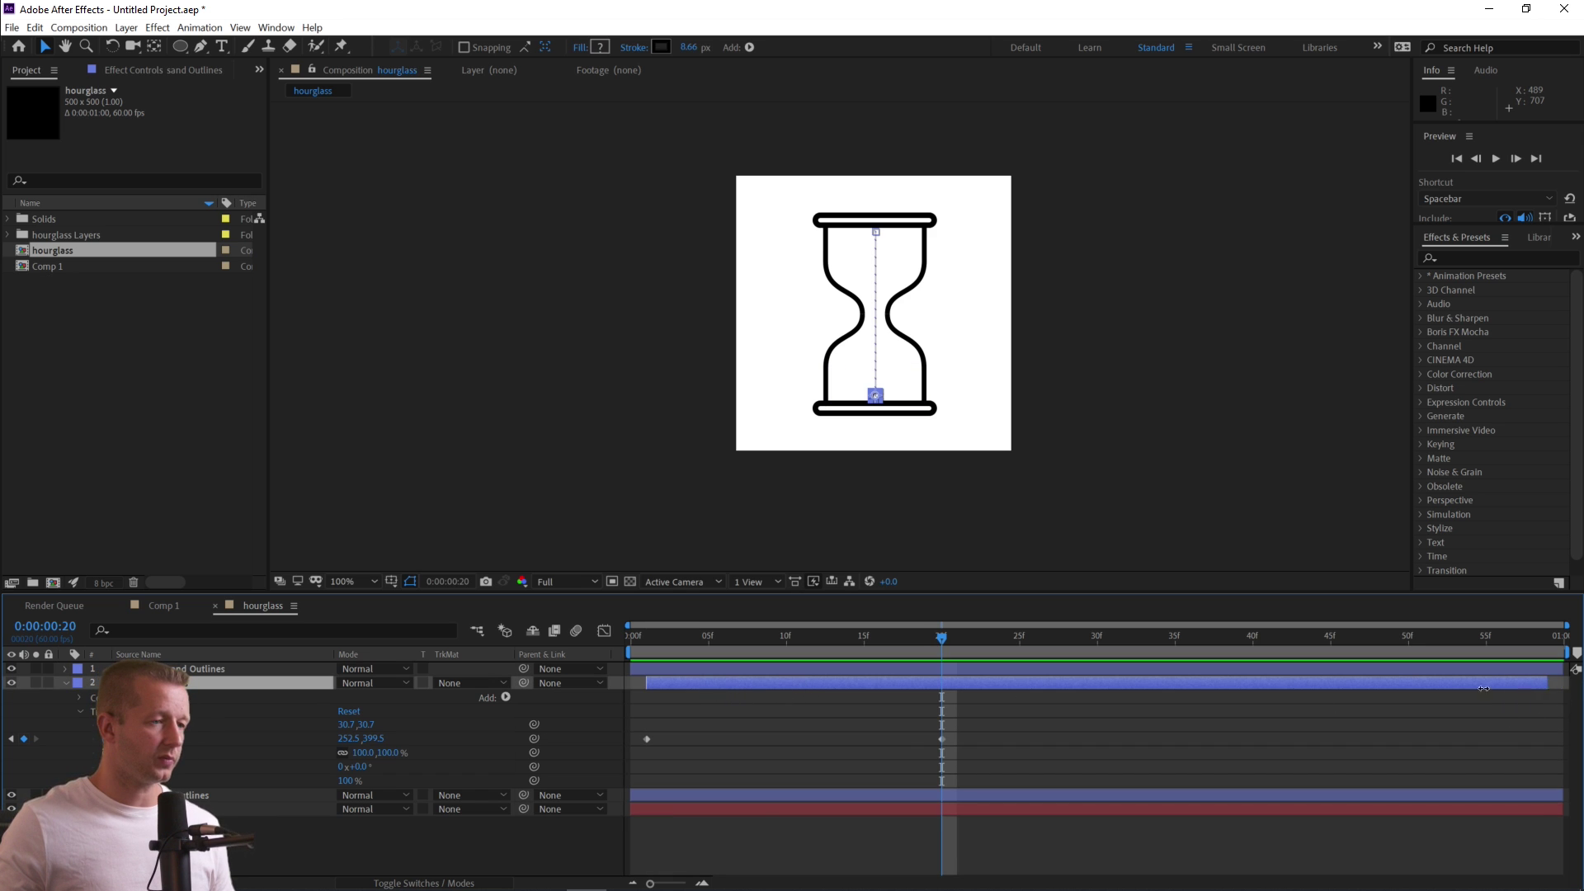
drag(1483, 688, 941, 687)
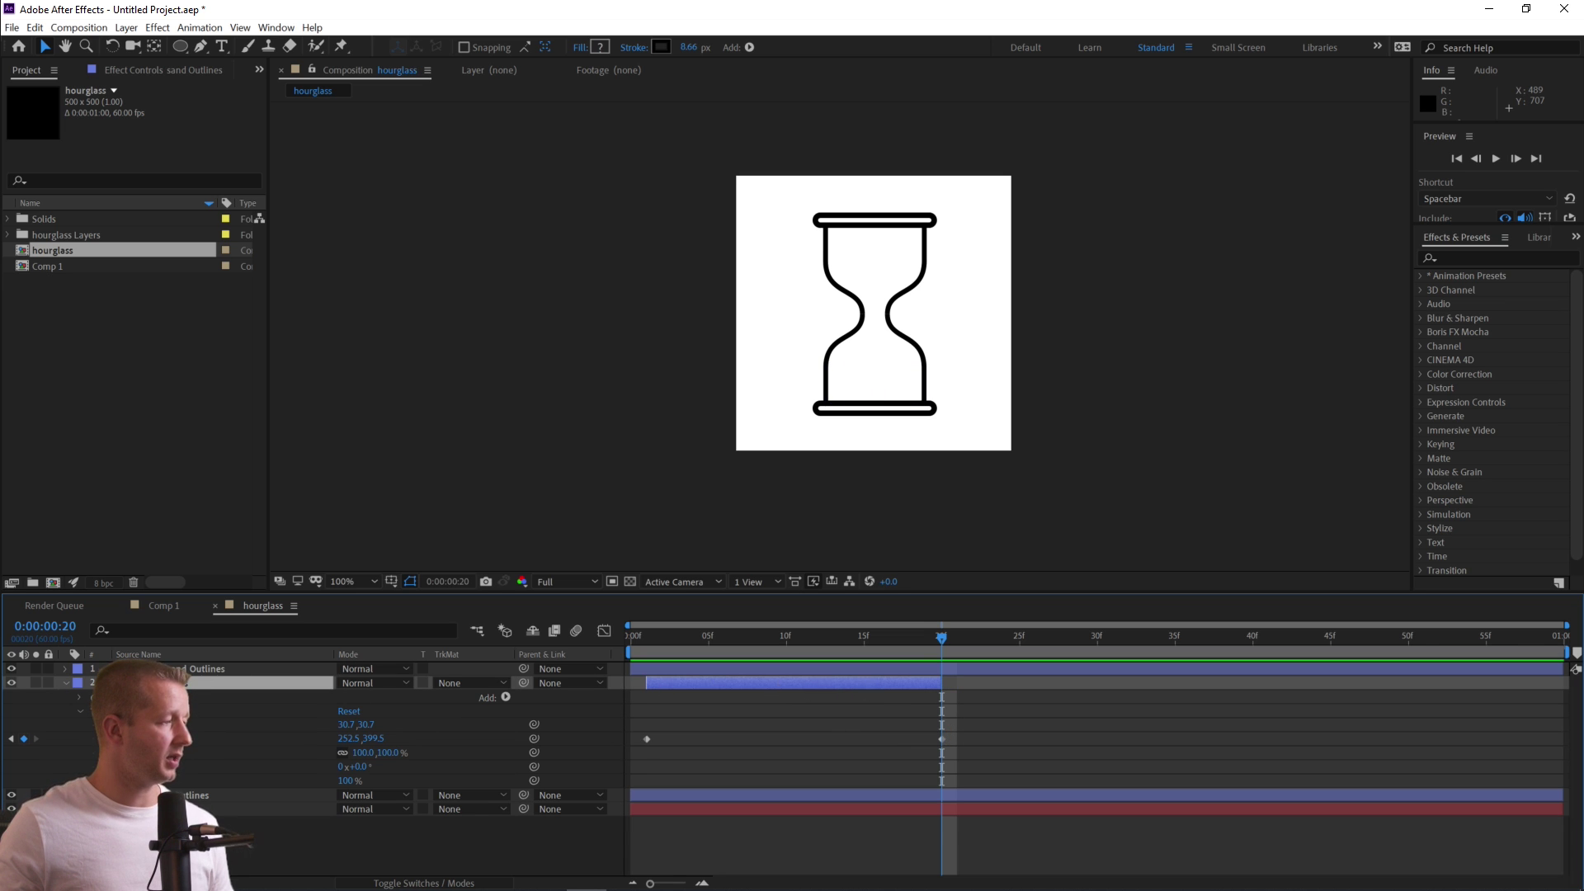
Duplicate the sand layer twice and stagger the copies to start at frames 13 and 18.
key(ctrl+d)
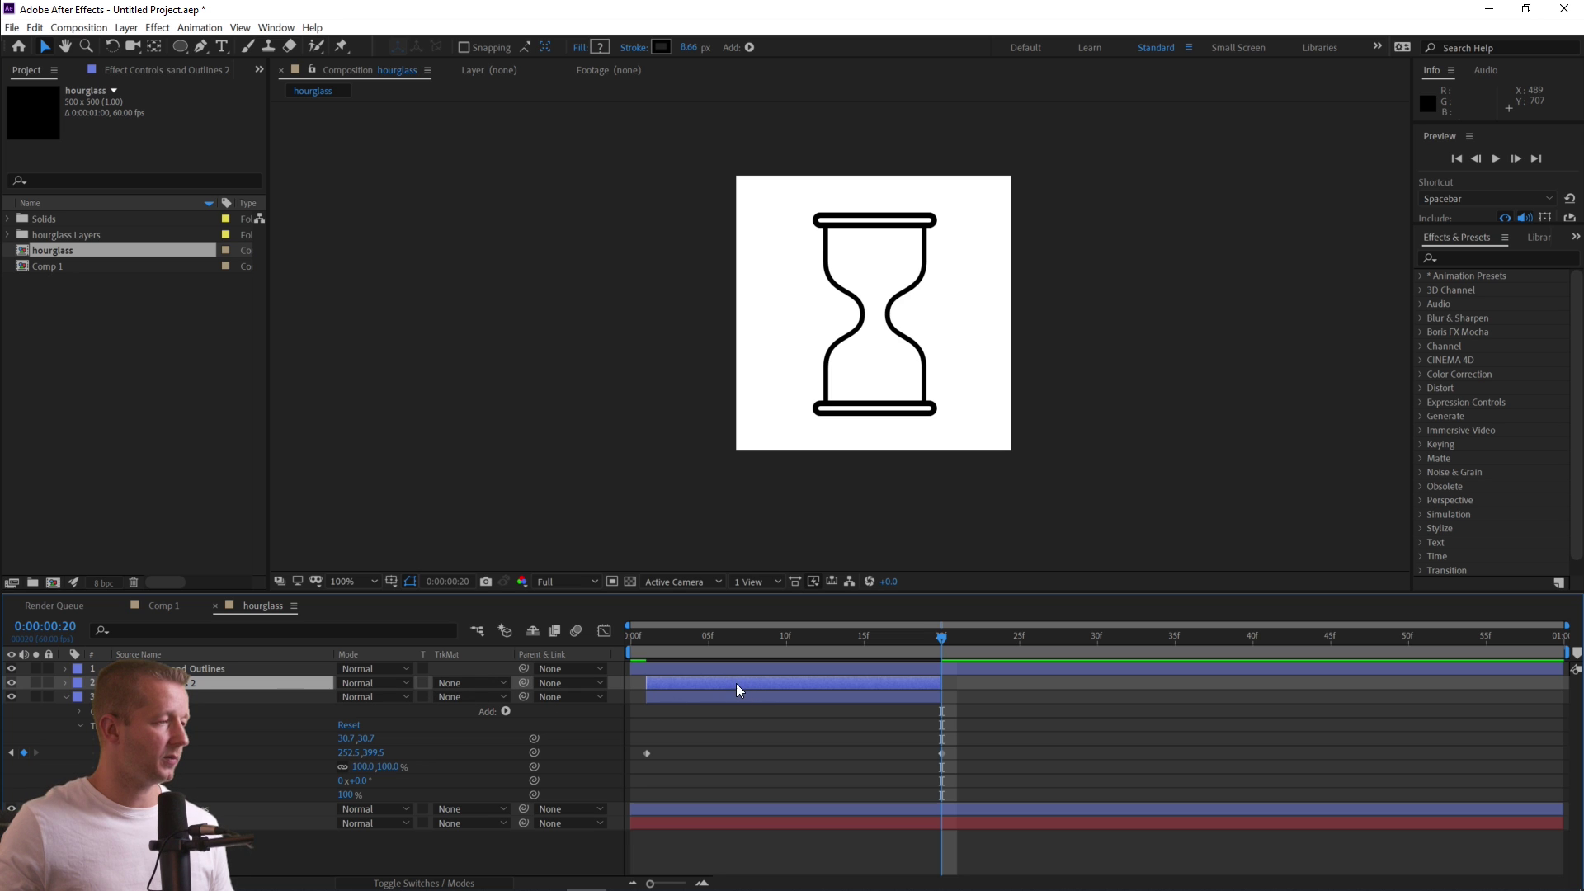
drag(713, 683, 958, 681)
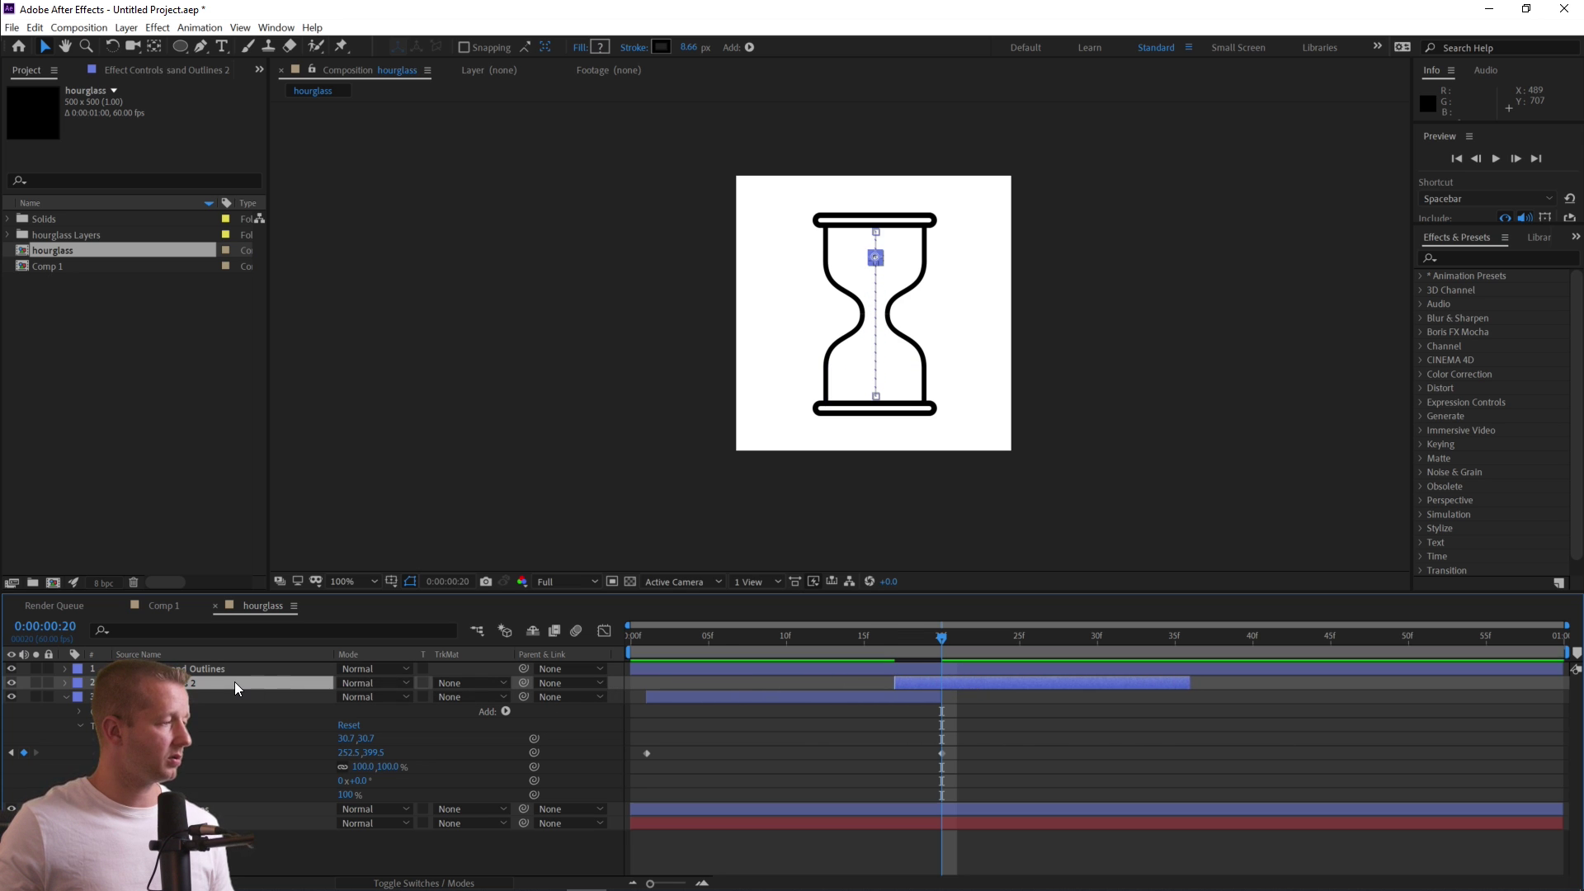
key(ctrl+d)
drag(972, 684, 1168, 685)
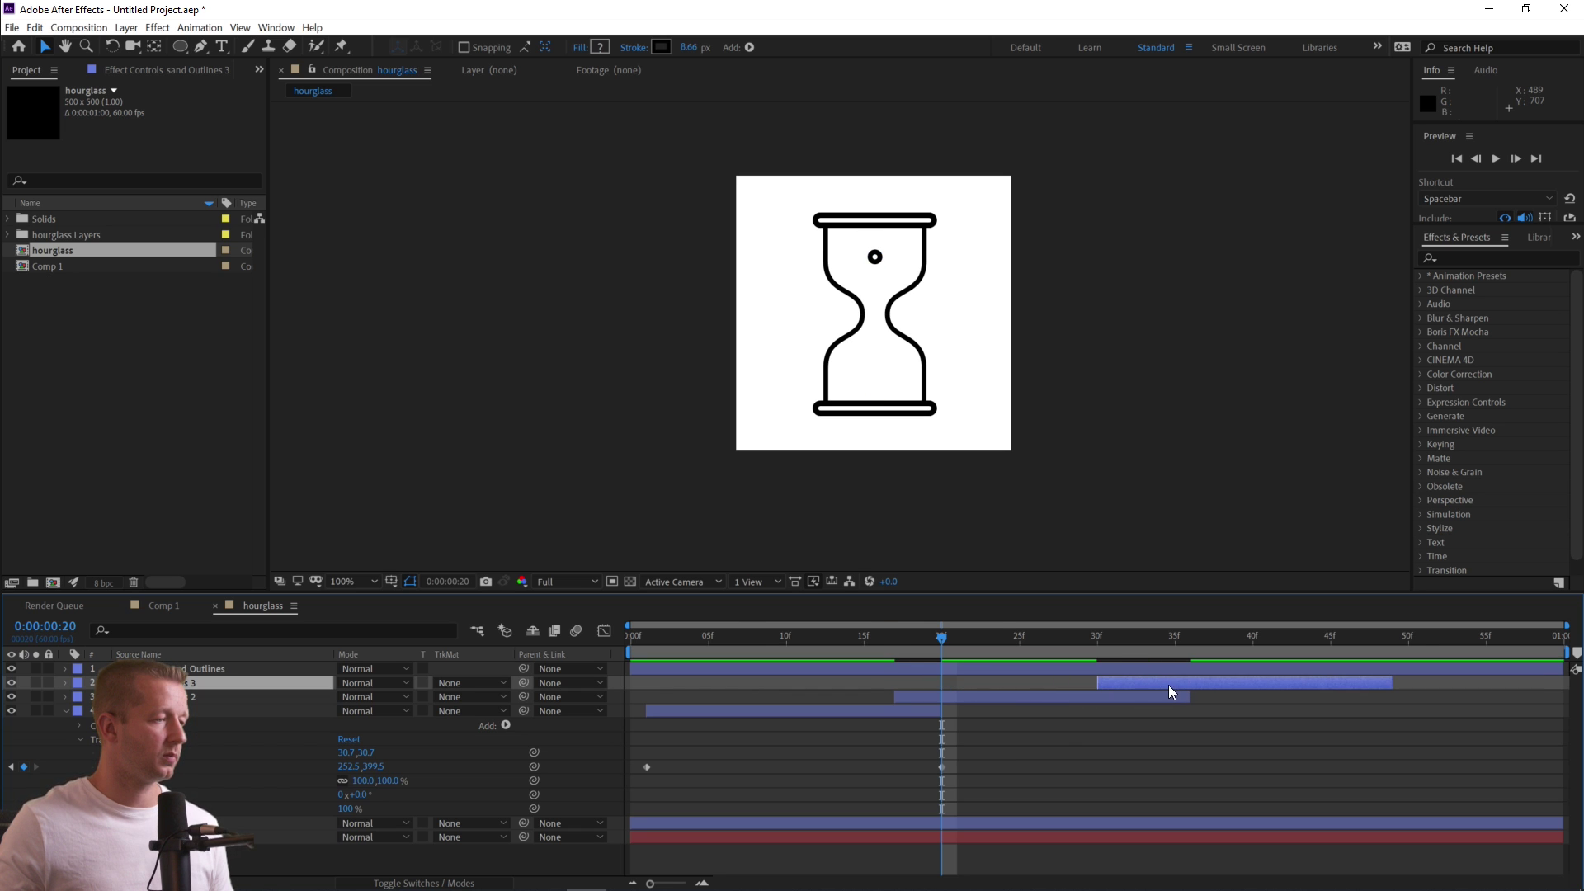
drag(652, 636, 877, 698)
drag(914, 641, 965, 692)
drag(867, 639, 1183, 658)
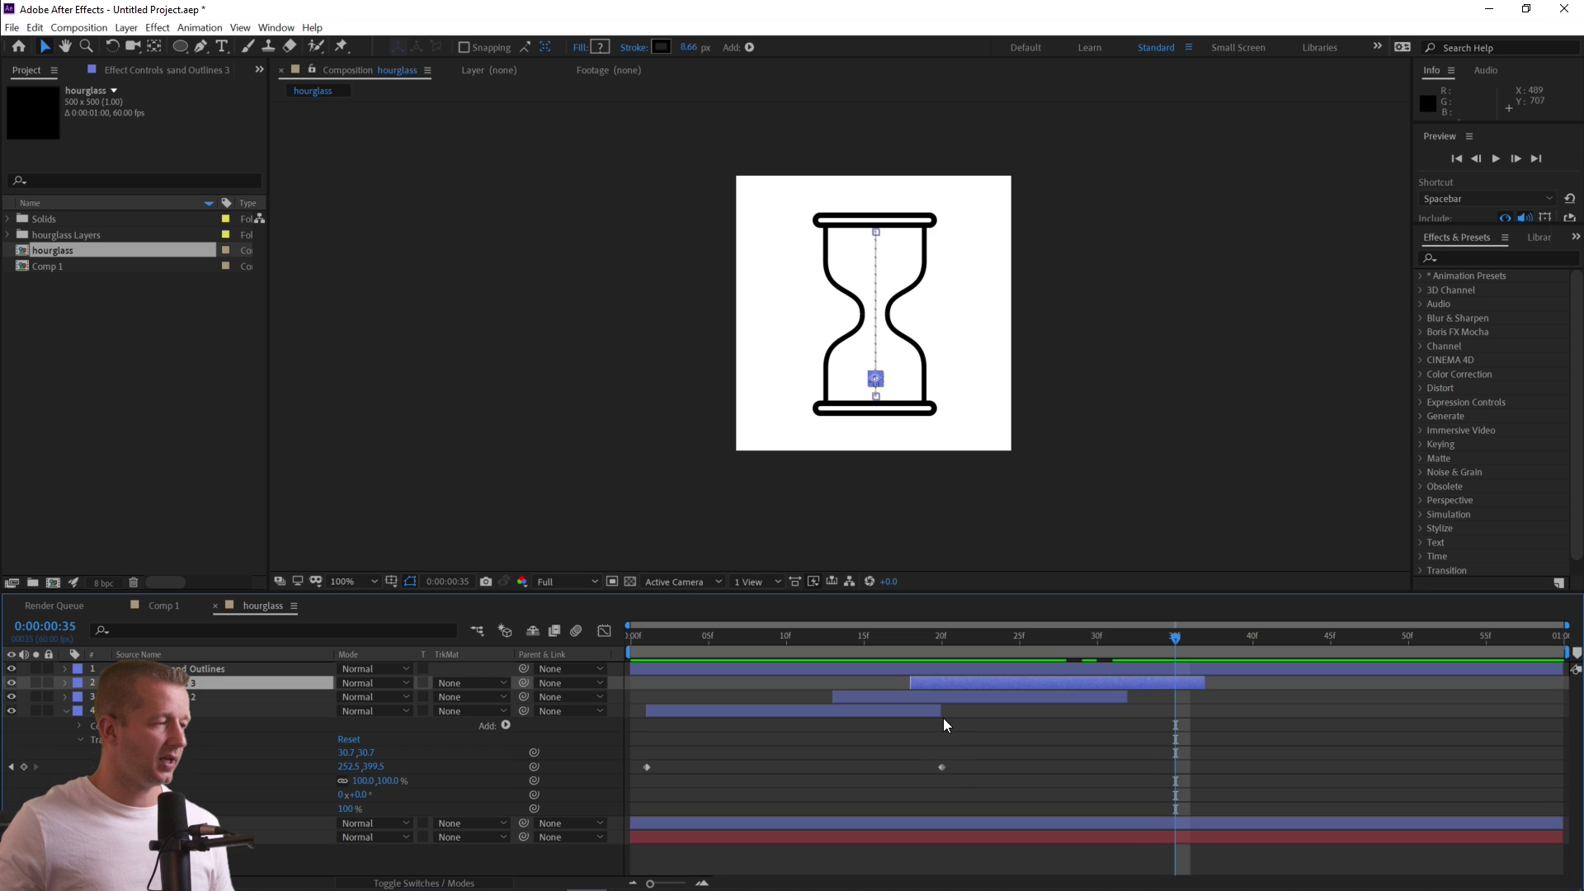
Extend the original sand layer's end to frame 25 and move its last Position keyframe to frame 25.
drag(940, 717, 1018, 716)
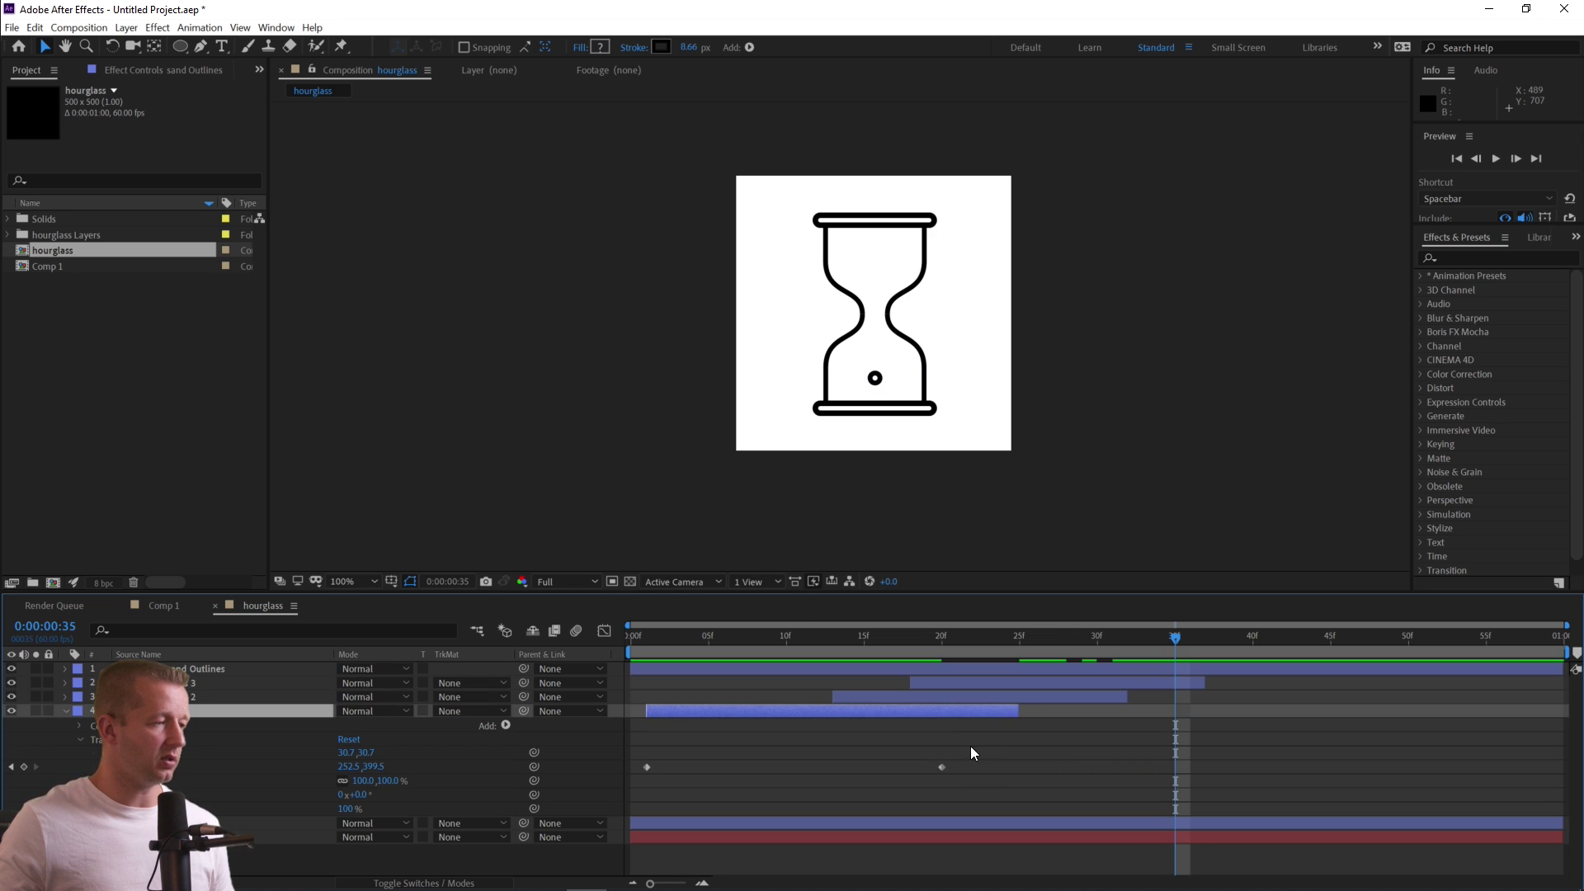
drag(942, 767, 1015, 766)
Delete the two duplicated sand layers, keeping the original sand Outlines layer selected.
click(1058, 699)
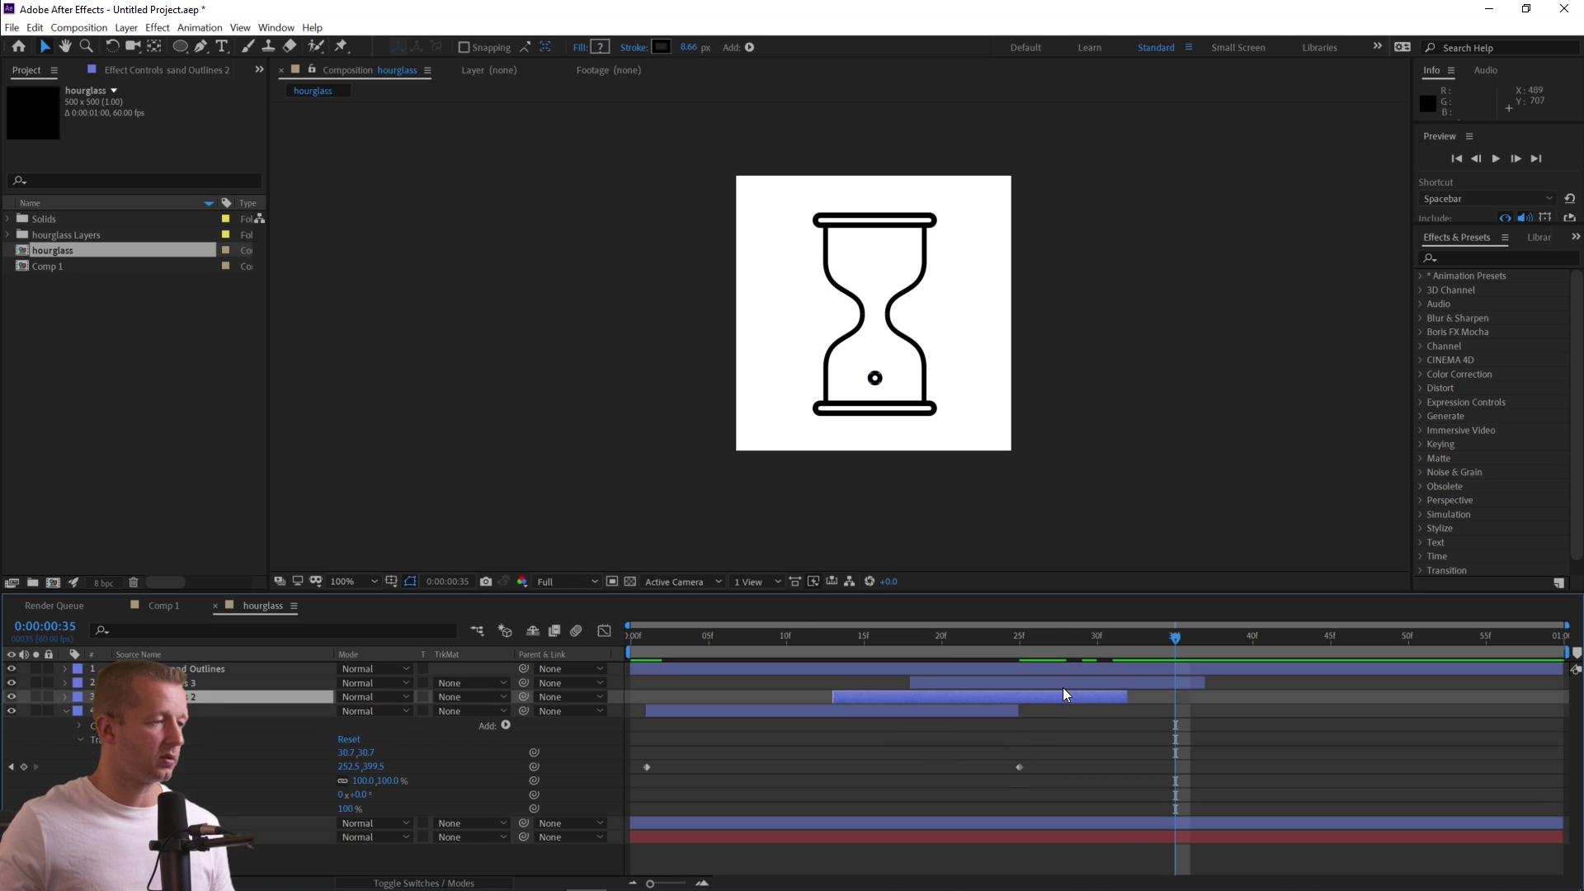
shift+click(1063, 685)
key(Delete)
click(974, 688)
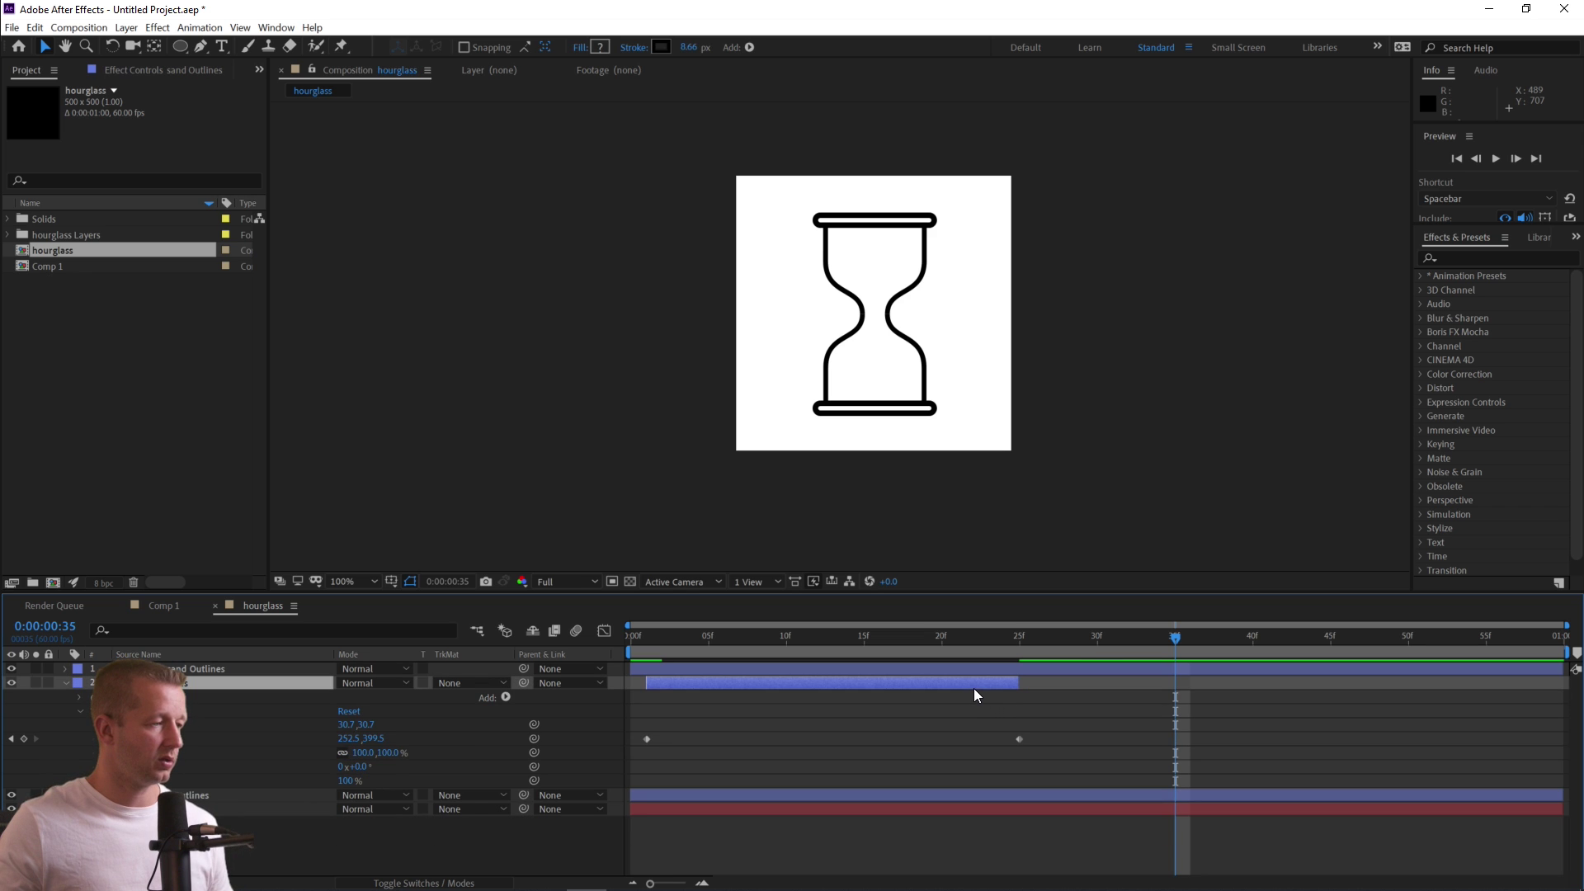
Duplicate the sand Outlines layer twice and stagger the copies to start at frames 10 and 18.
key(ctrl+d)
drag(968, 687, 1109, 686)
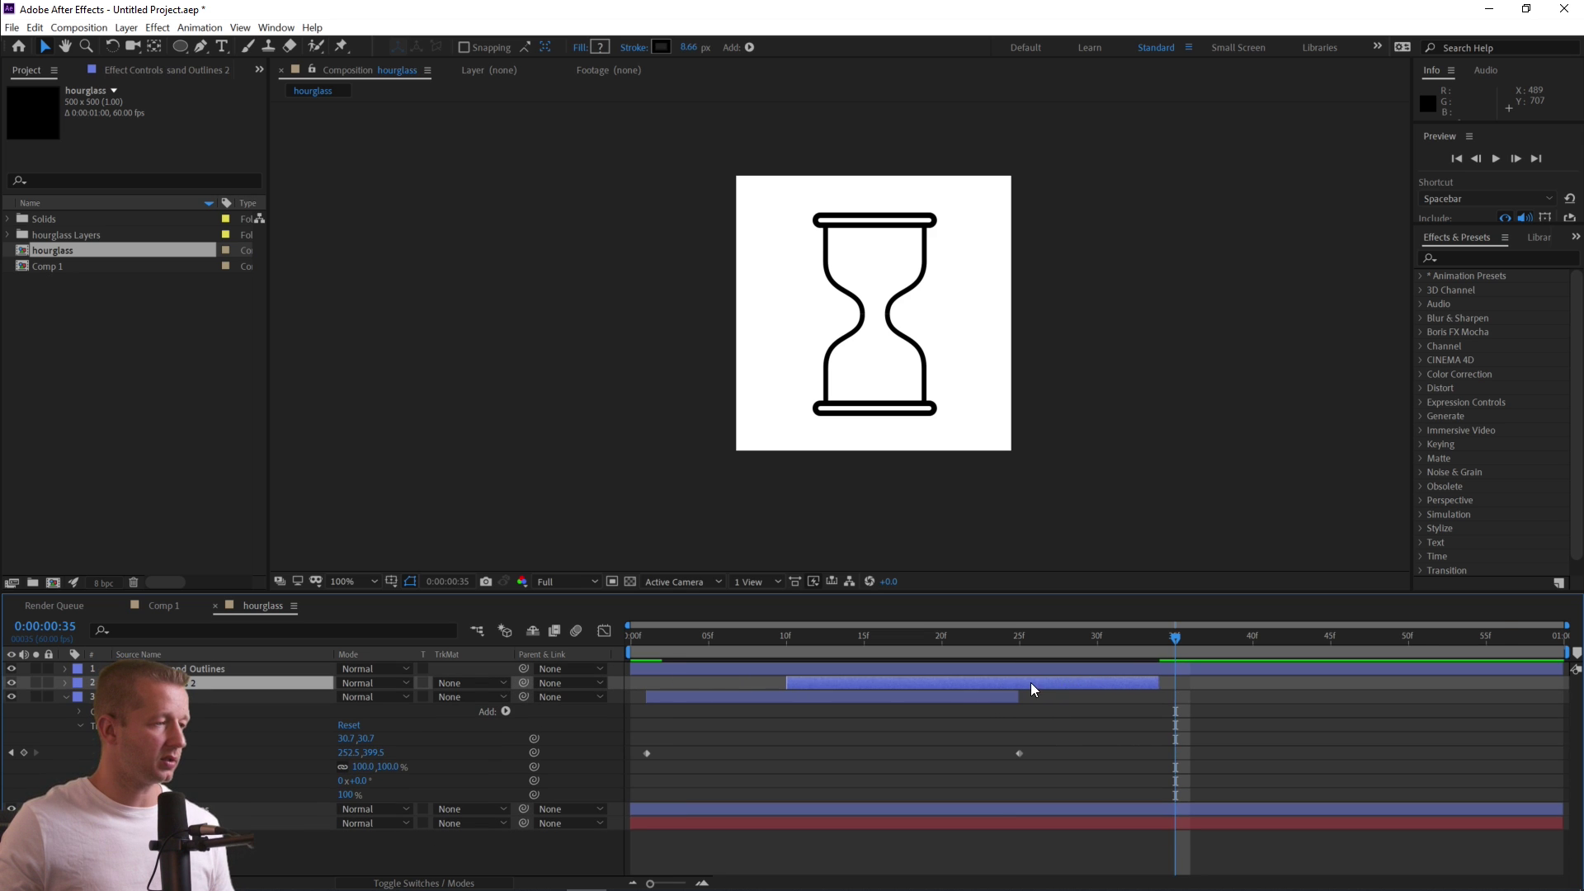
key(ctrl+d)
drag(878, 689, 1019, 683)
Trim the start of the bottom_sand Outlines layer to frame 24.
drag(766, 632, 997, 660)
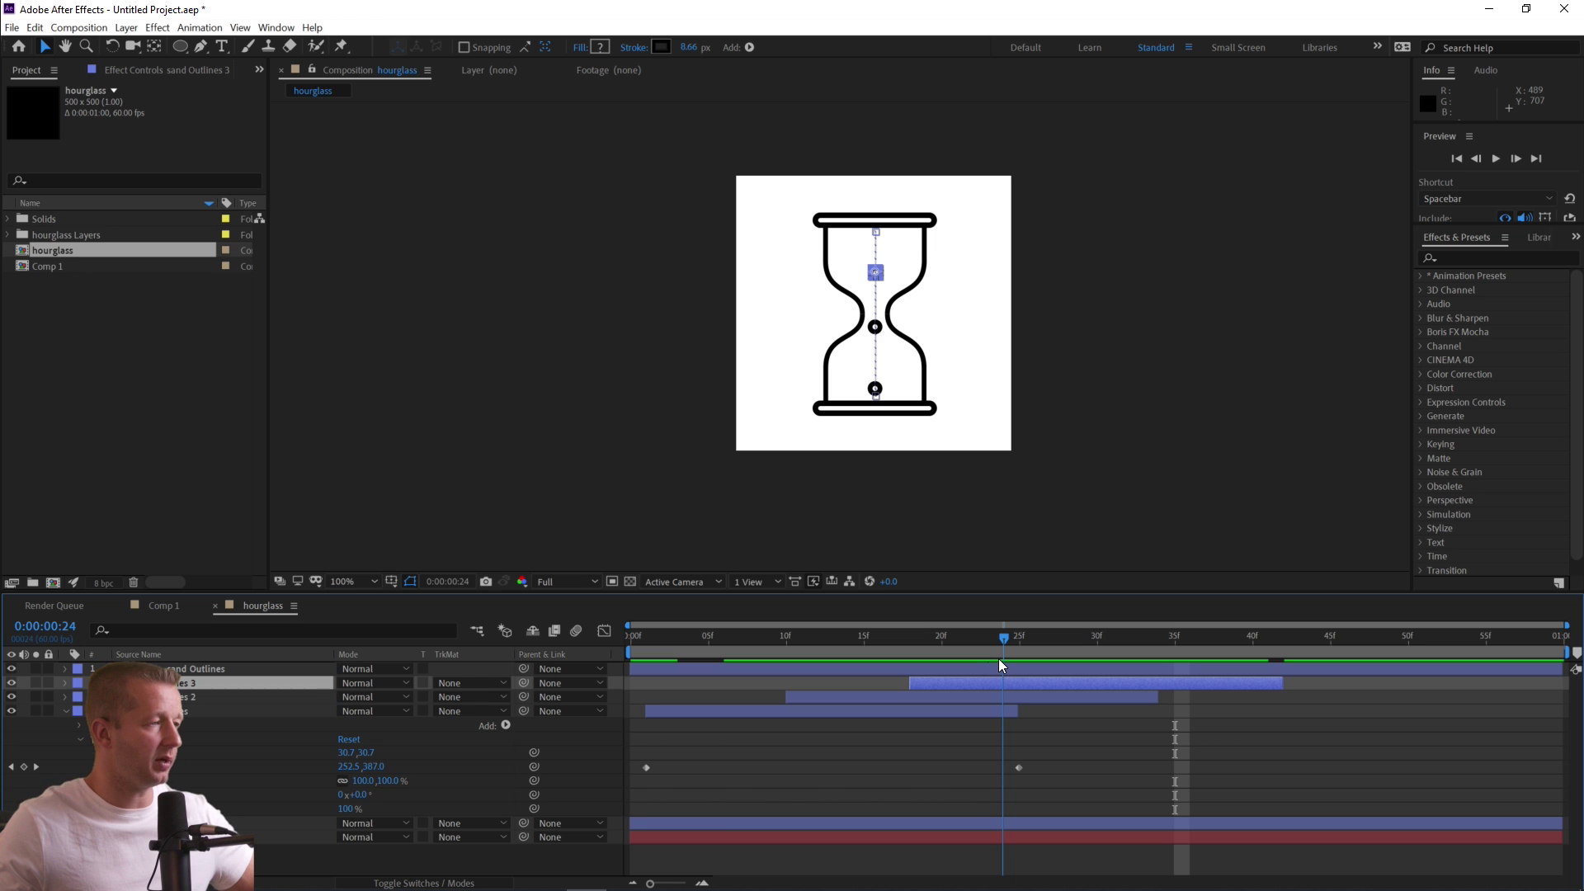
click(826, 671)
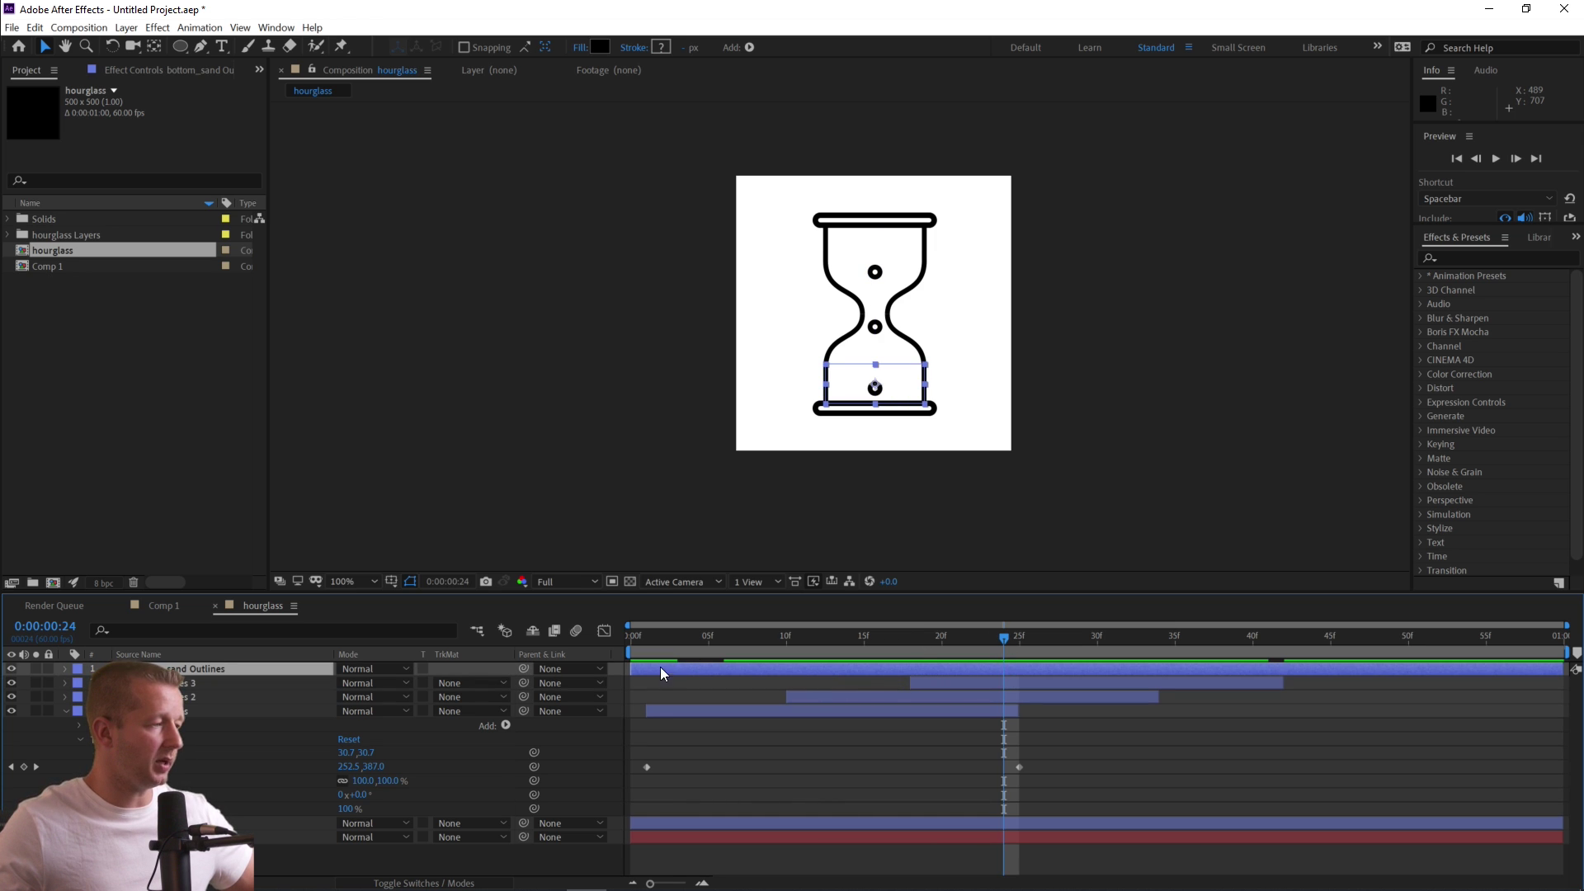
drag(636, 671, 989, 669)
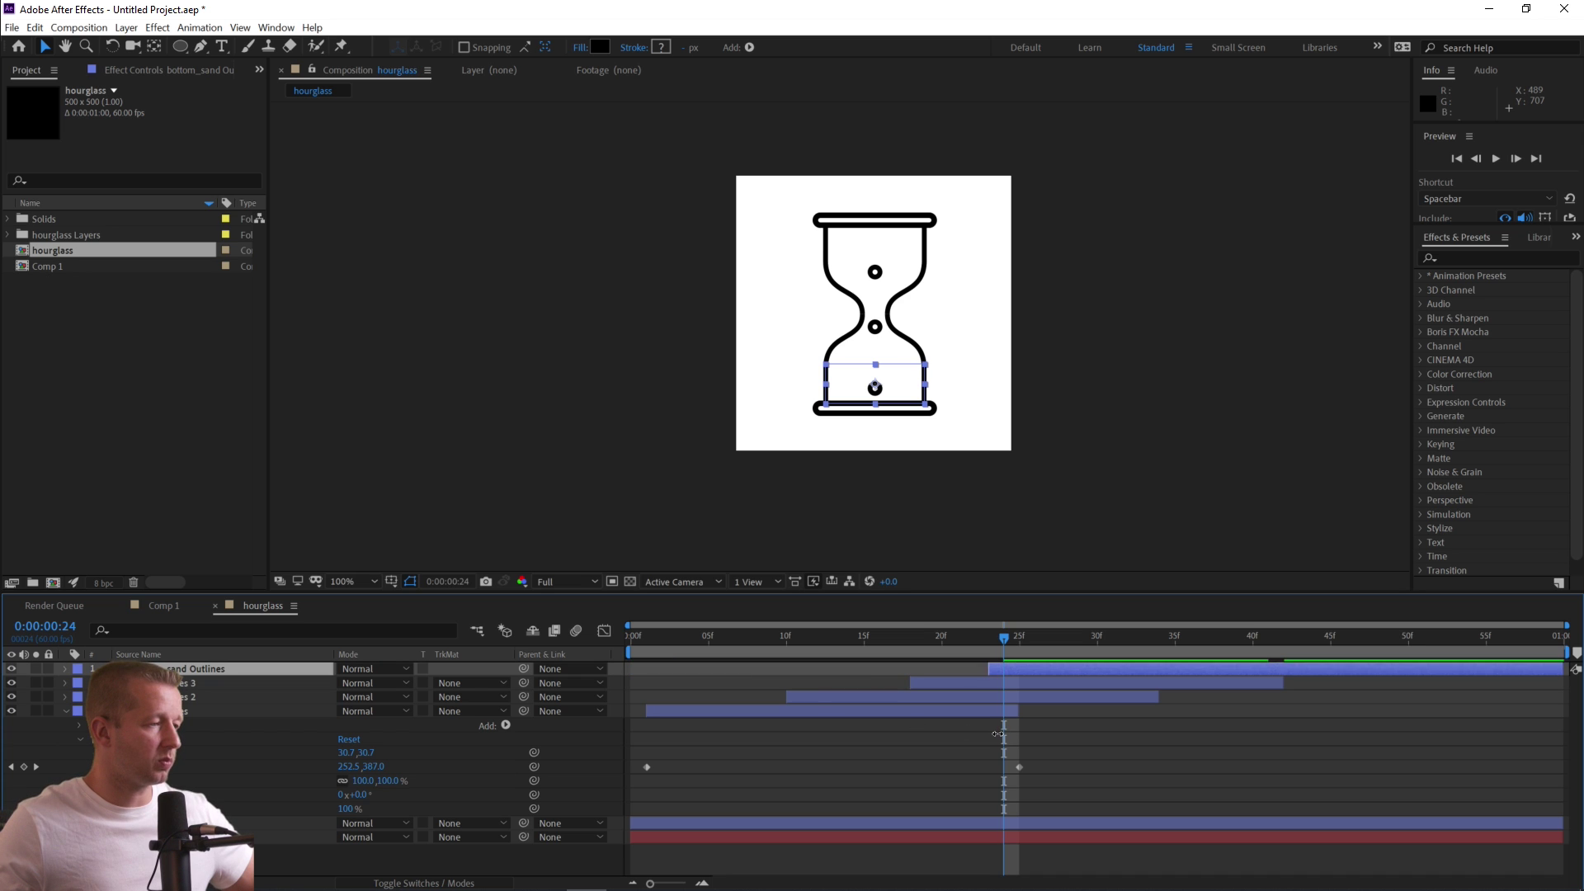
drag(998, 734, 1001, 734)
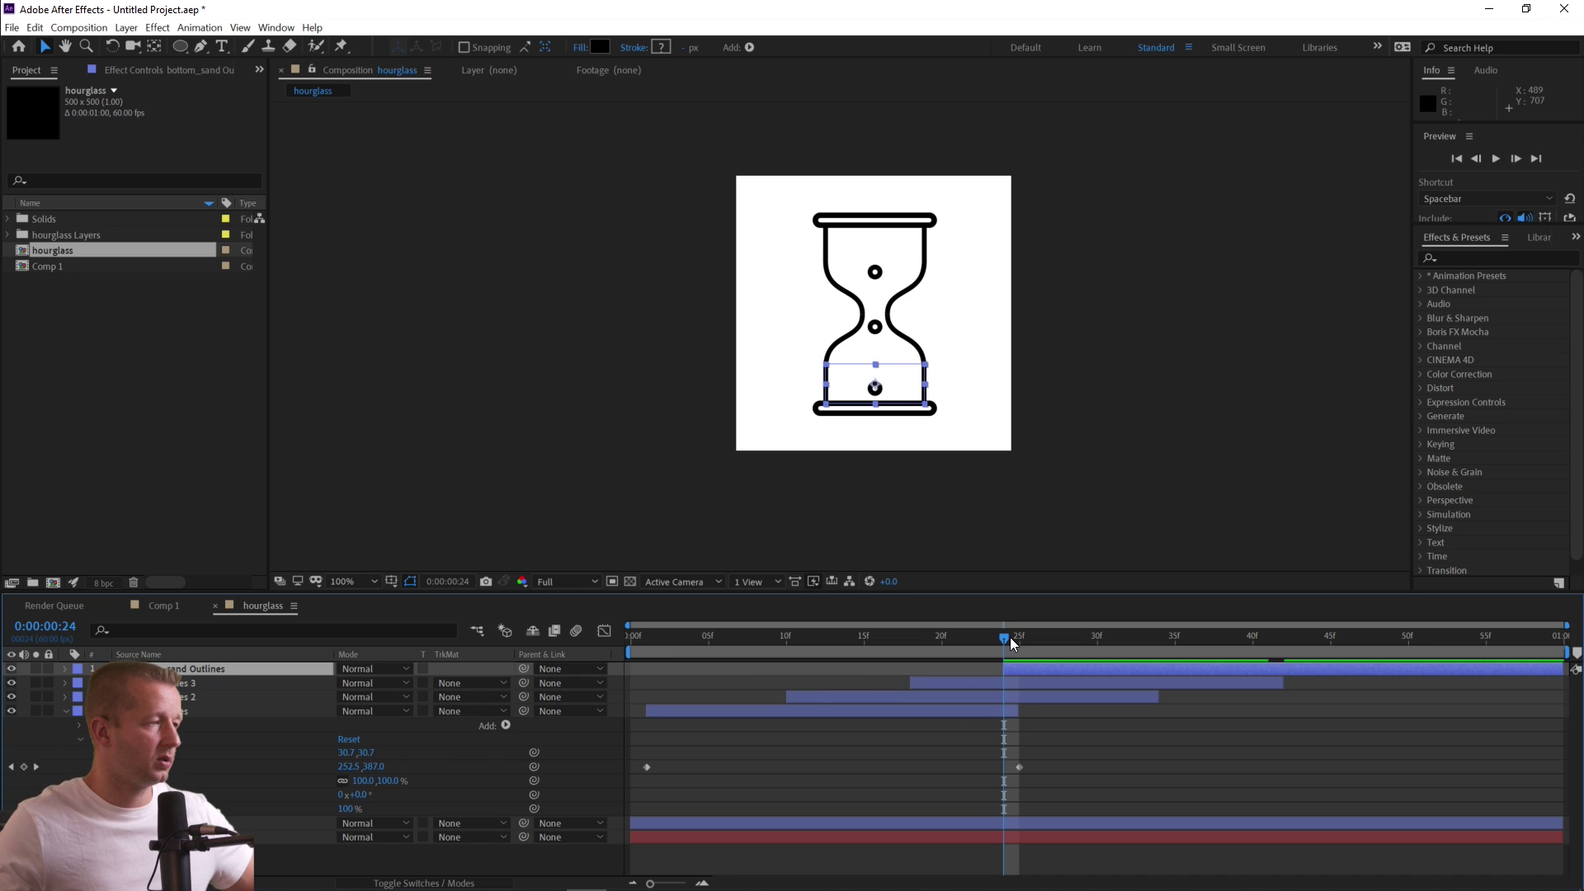
Reveal the bottom_sand layer's keyframed Trim Paths properties and add Start, End and Offset keyframes at frame 24.
drag(1013, 644, 1020, 642)
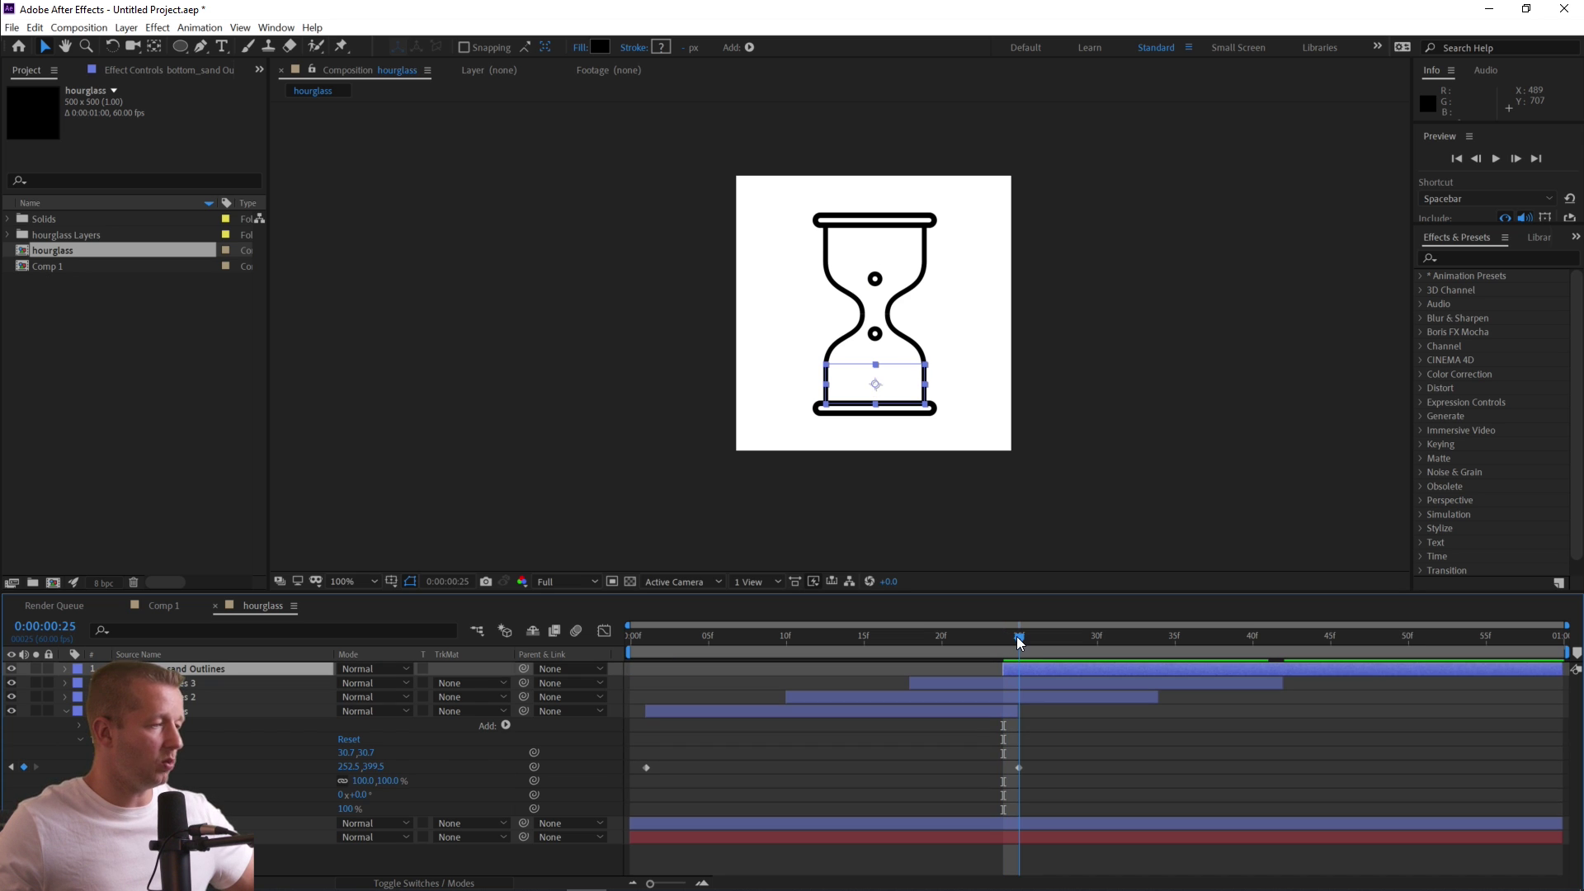
click(64, 669)
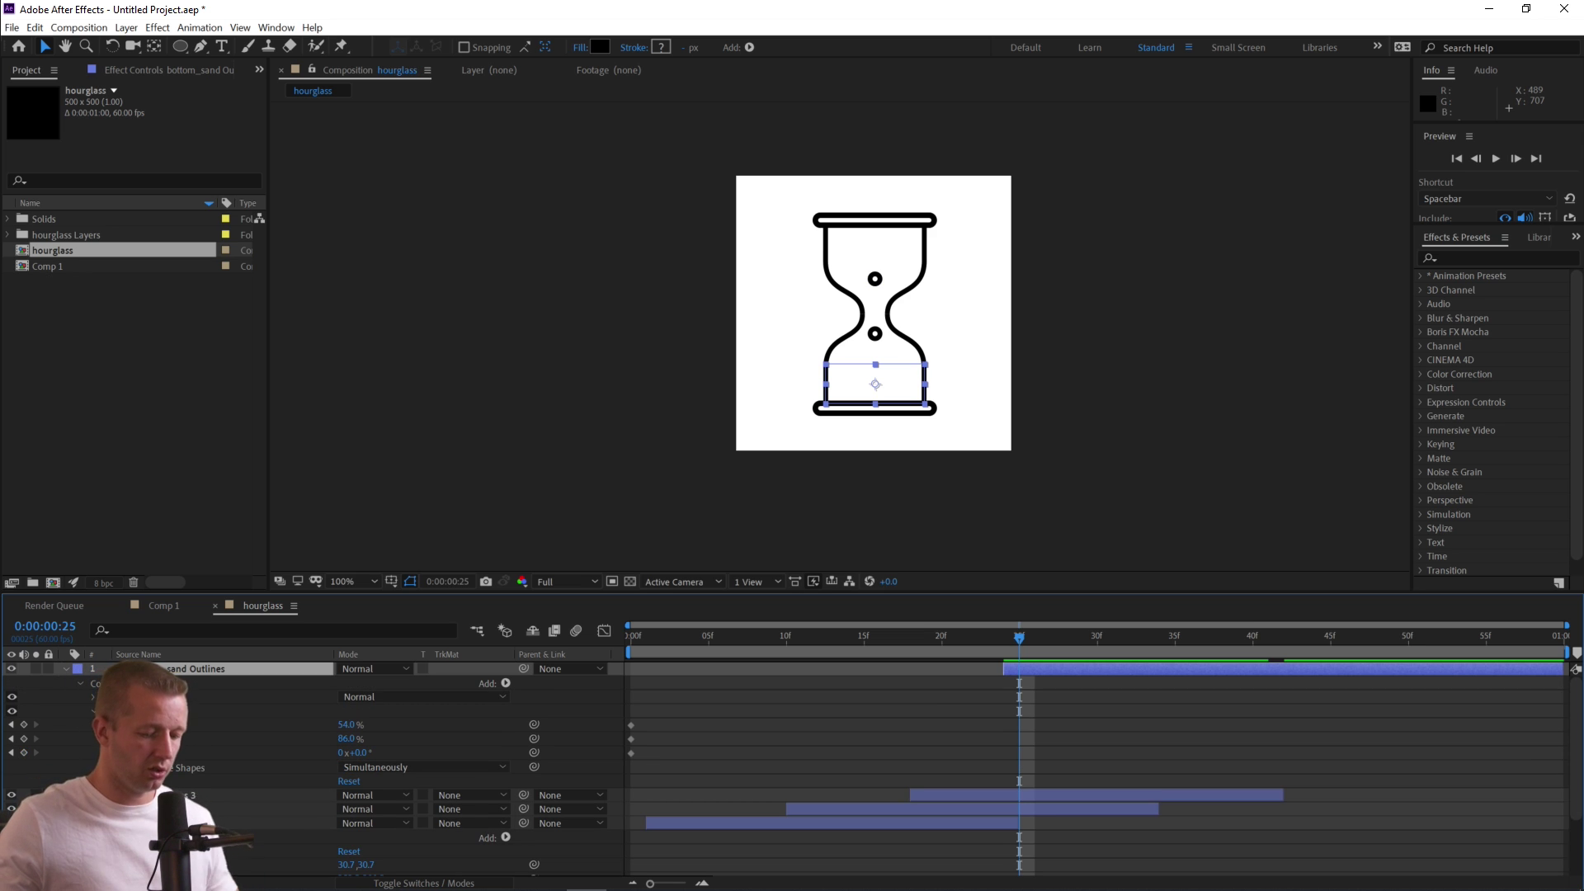
key(u)
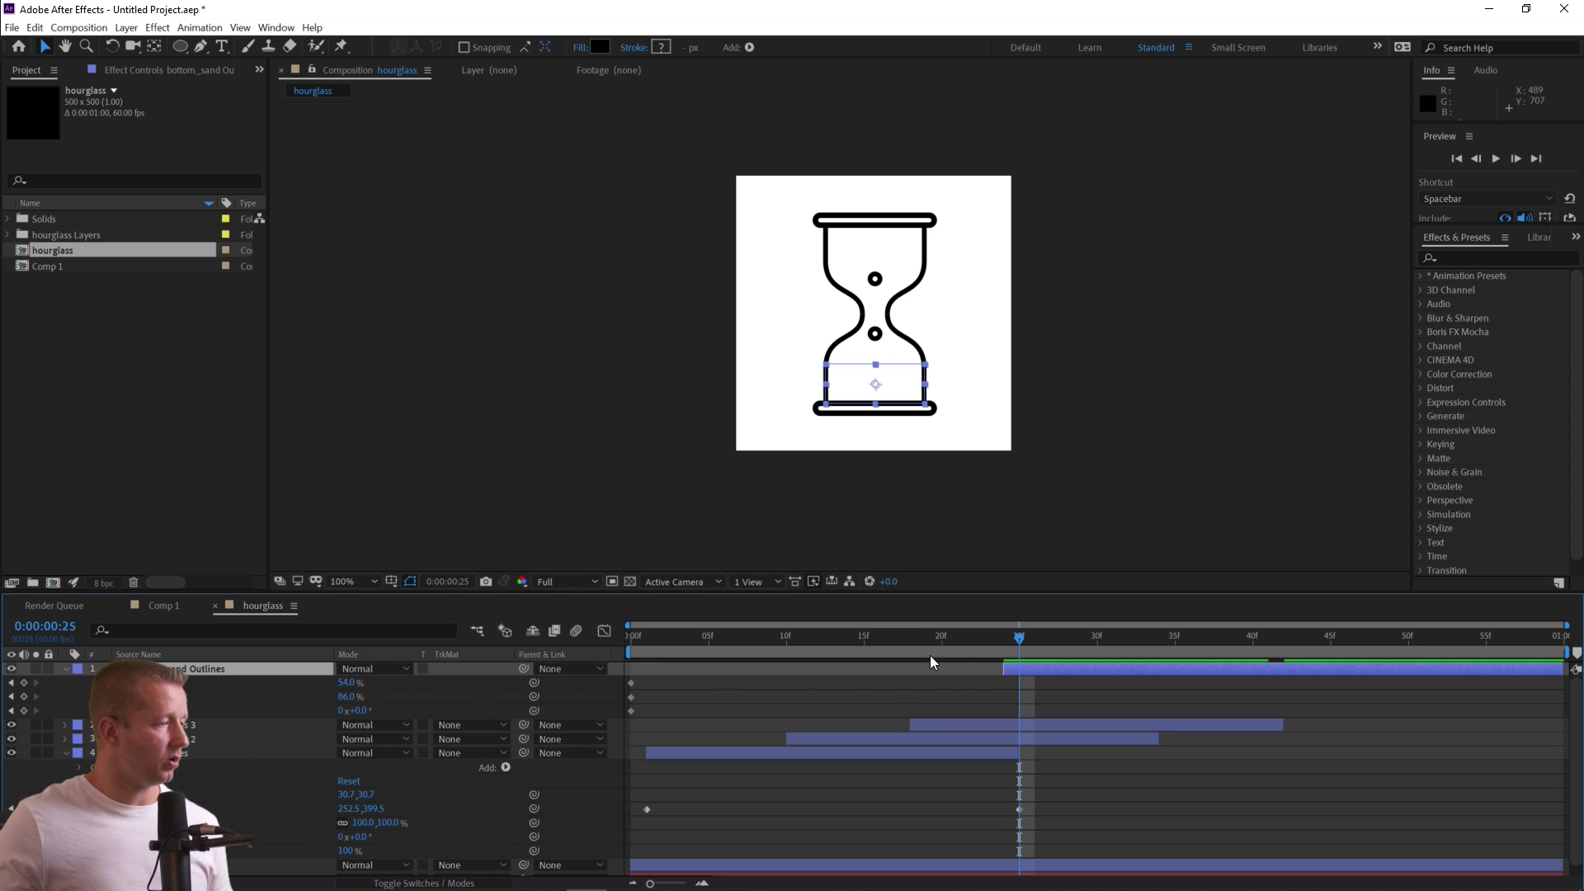
drag(1022, 642, 1015, 645)
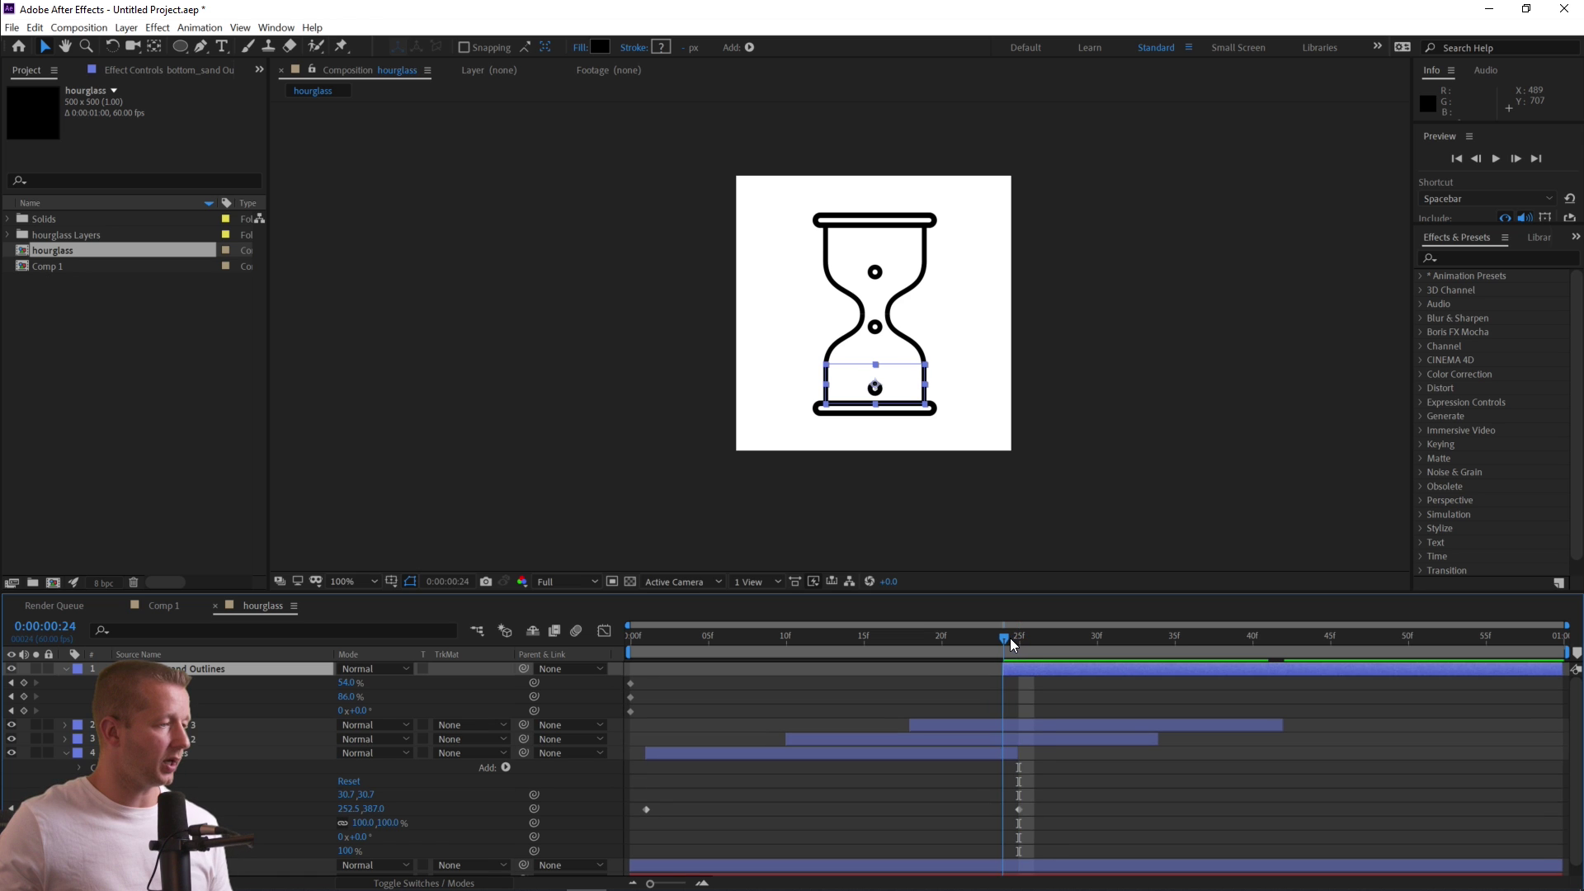
click(24, 683)
click(24, 697)
click(24, 710)
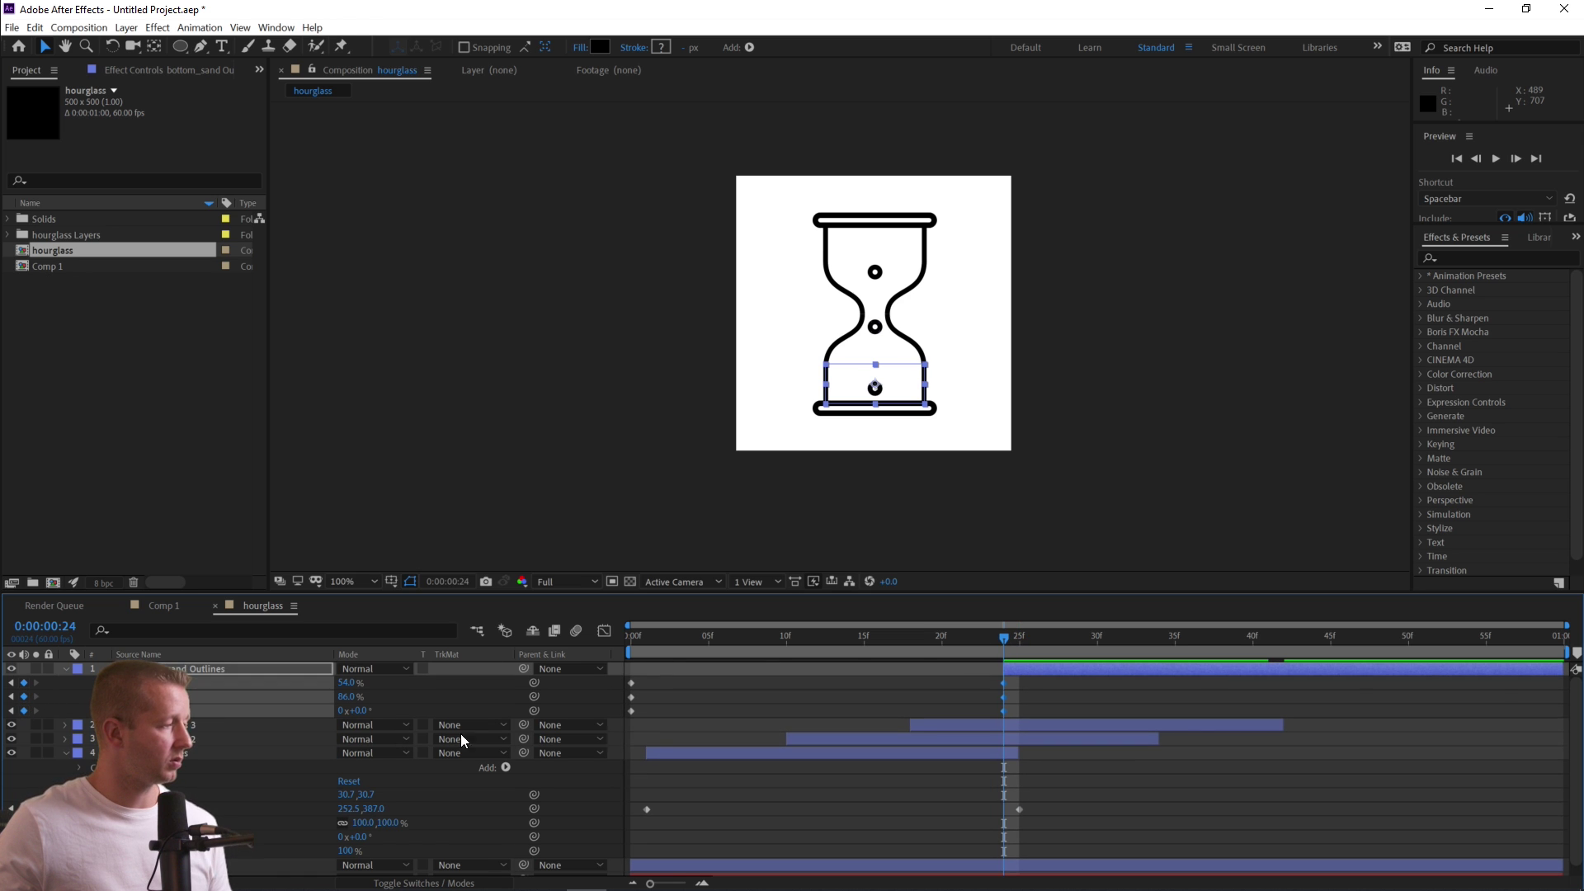
Keyframe the bottom sand's Trim Paths: Start 44% and End 89% at frame 29, End 95% at frame 34, Start 29% and End 100% at frame 40.
drag(1013, 637, 1081, 637)
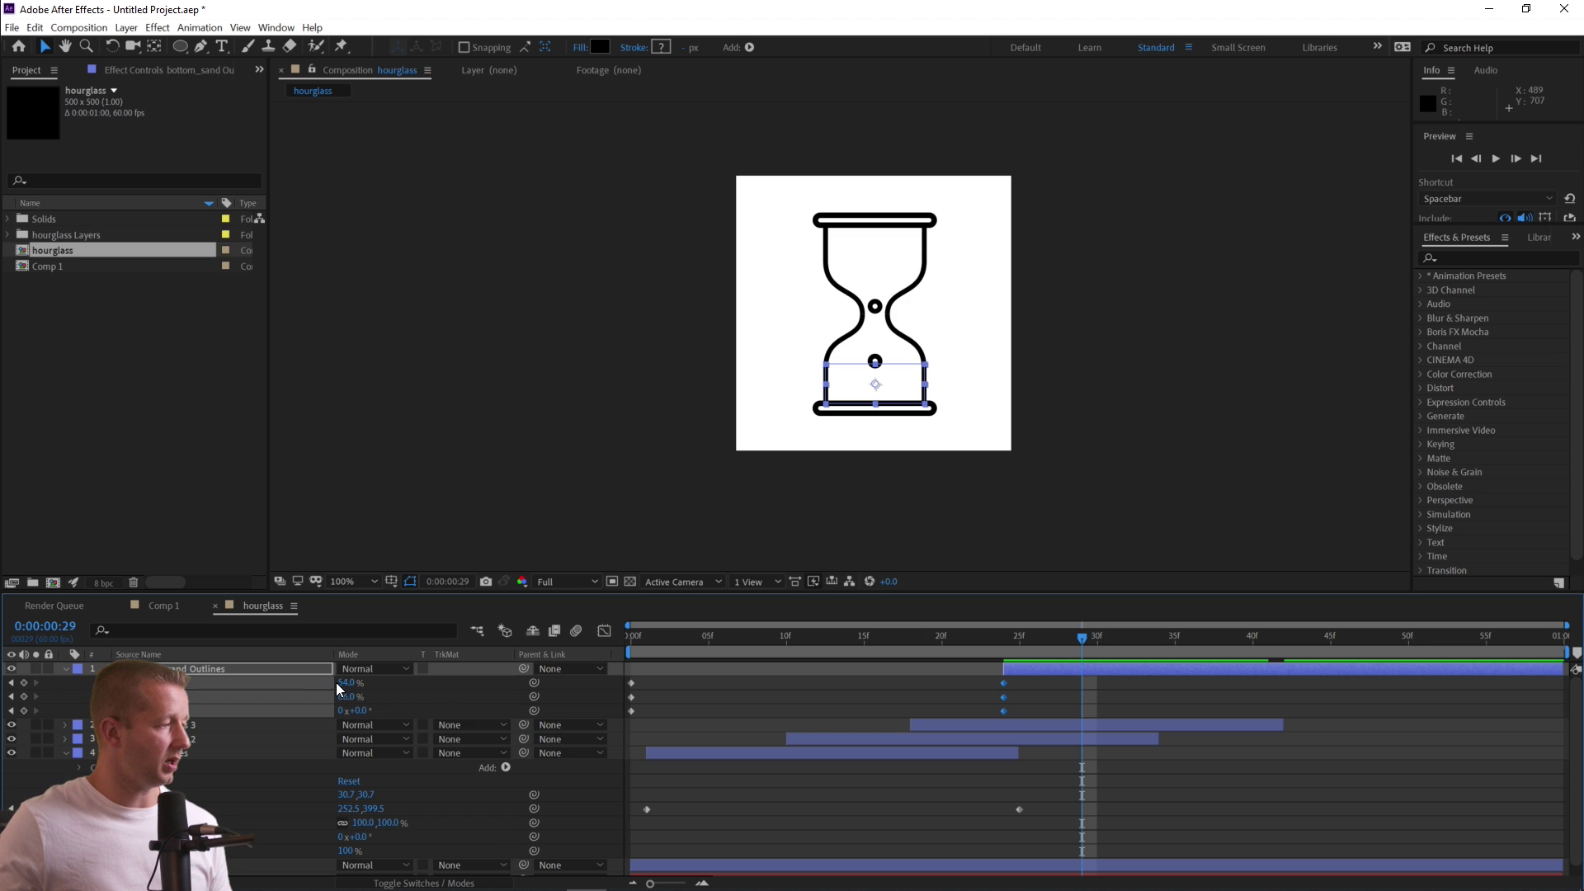
mouse_move(347, 684)
mouse_down()
mouse_move(372, 683)
mouse_move(326, 683)
mouse_move(338, 696)
mouse_up()
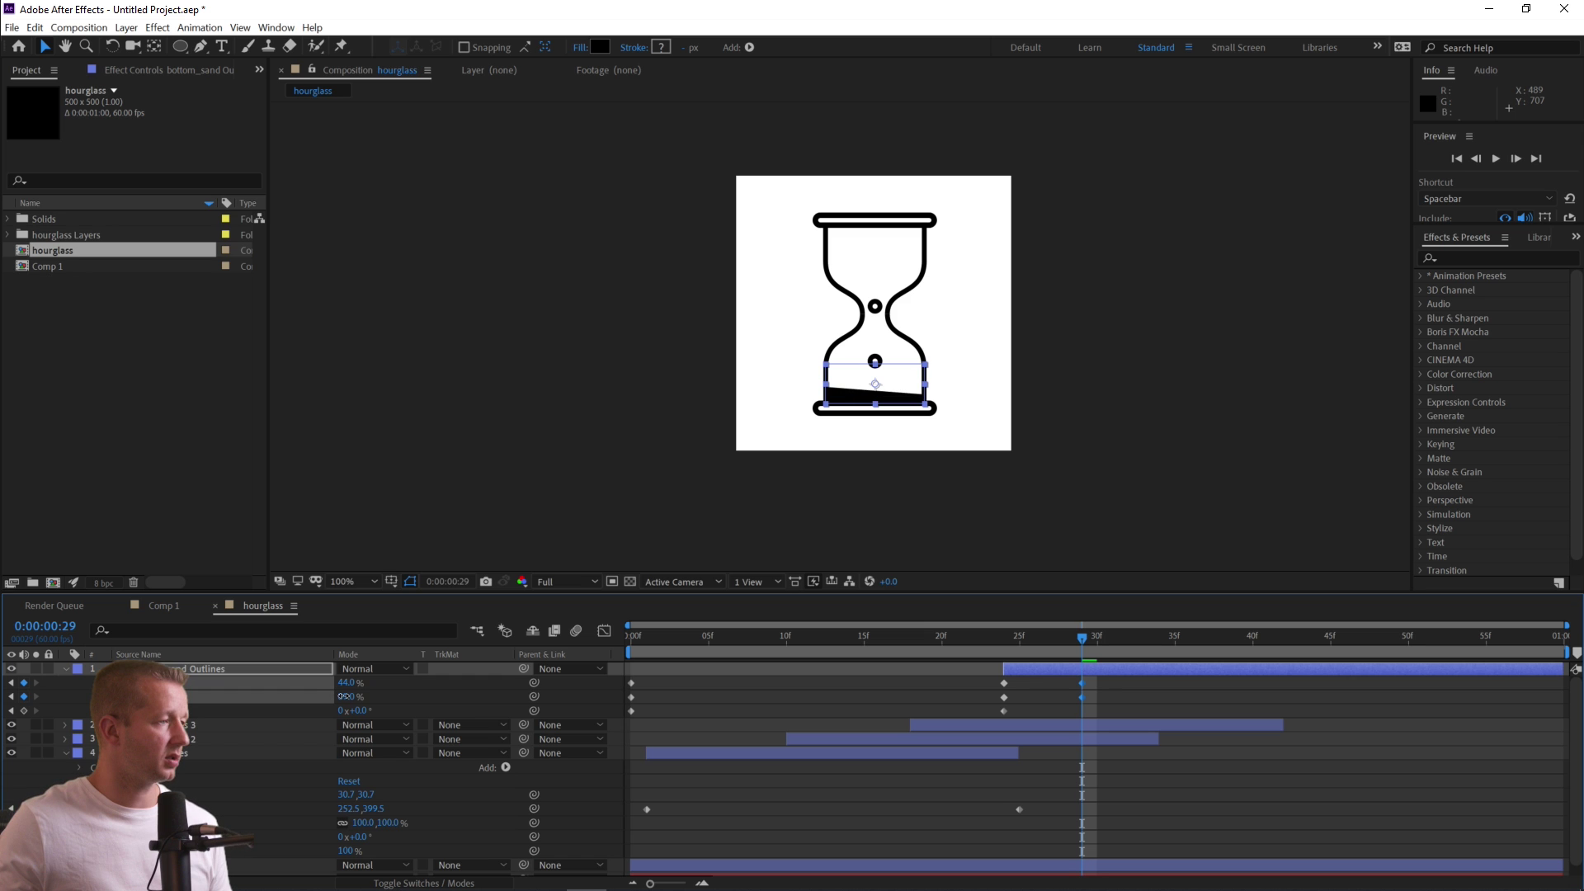
drag(1084, 641, 1167, 643)
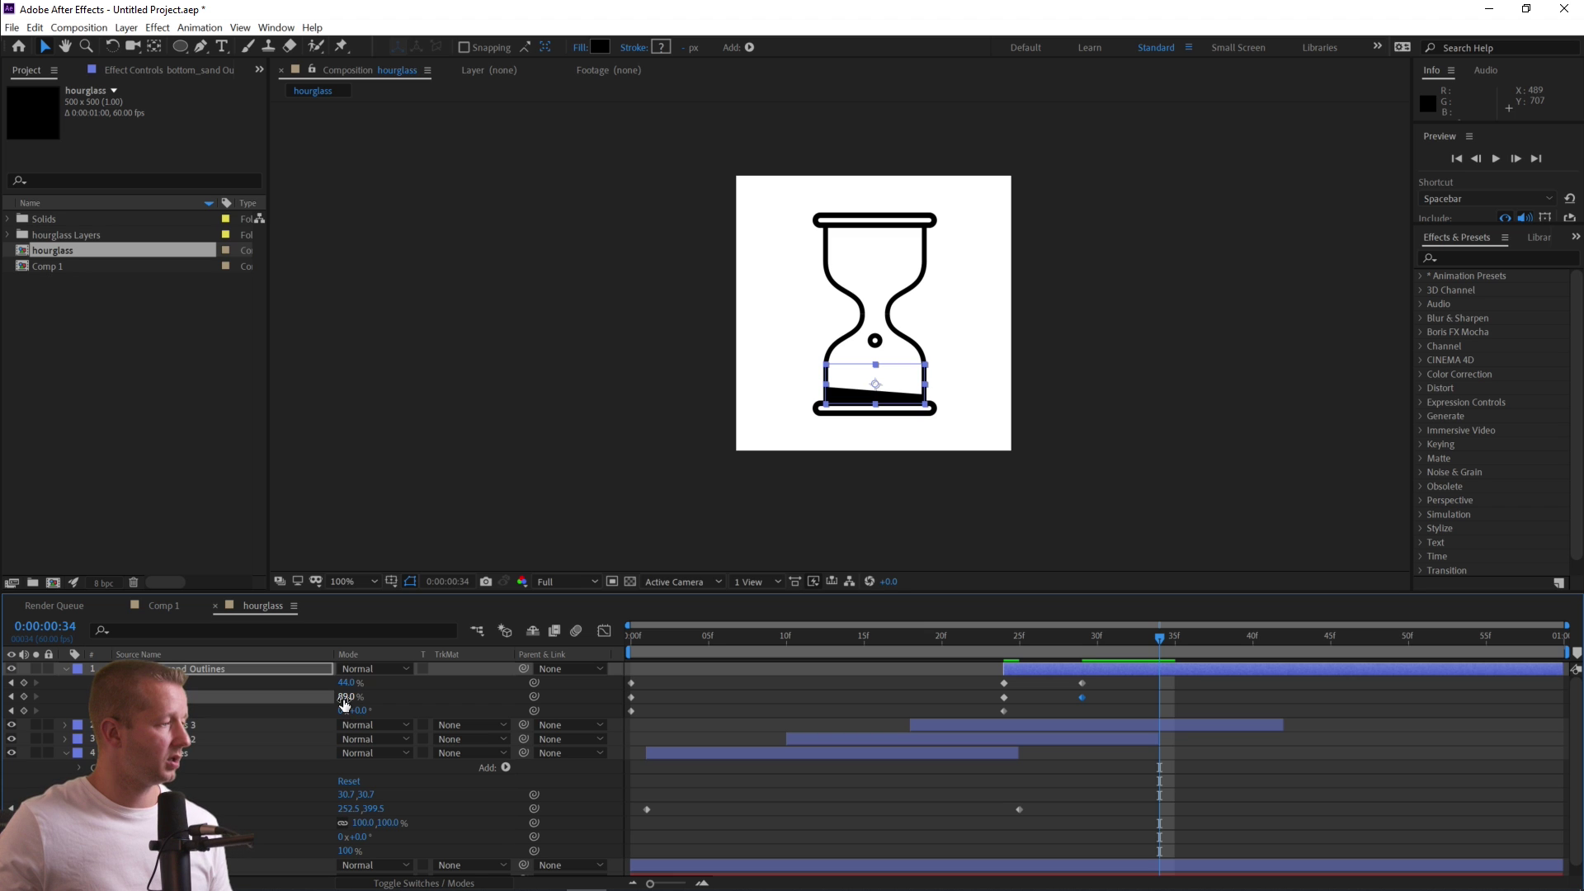
drag(344, 698, 346, 698)
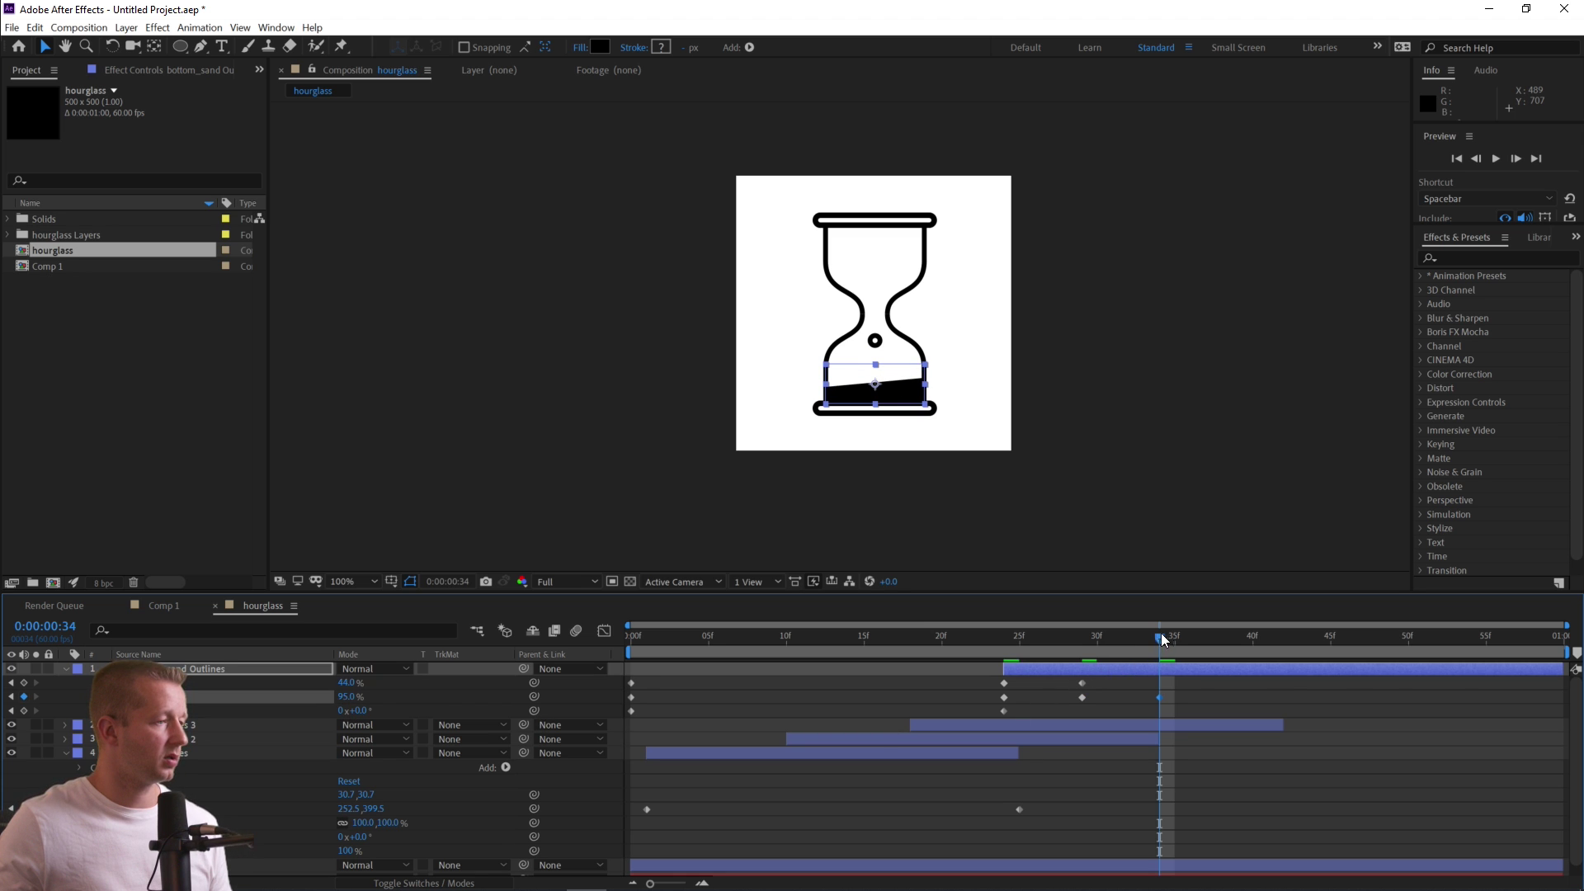
drag(1164, 639, 1252, 639)
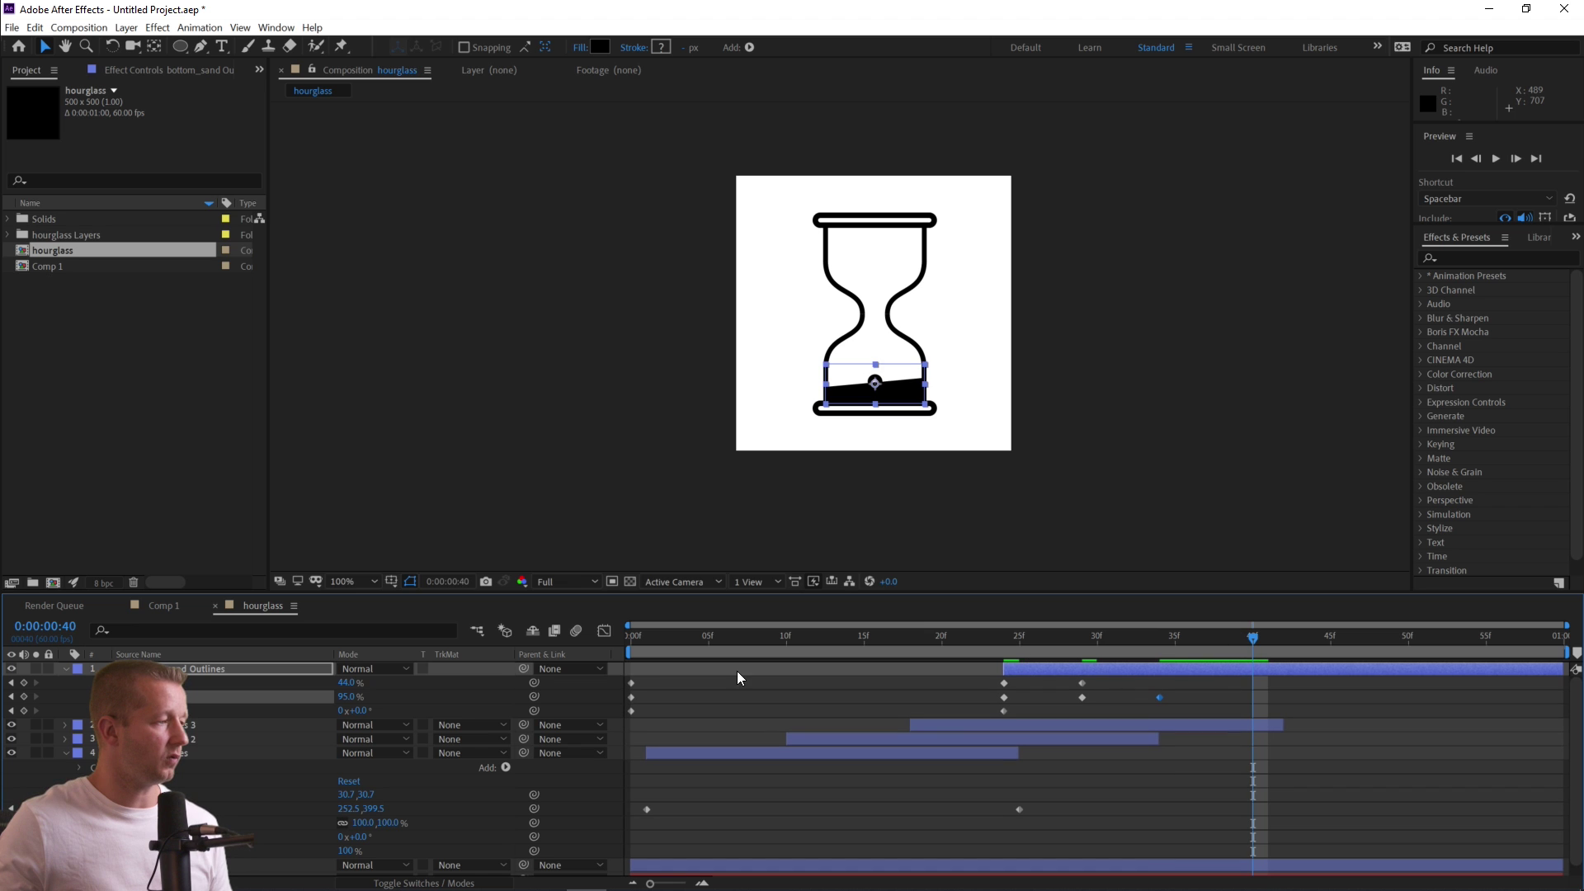
mouse_move(346, 686)
mouse_down()
mouse_move(334, 683)
mouse_move(358, 698)
mouse_up()
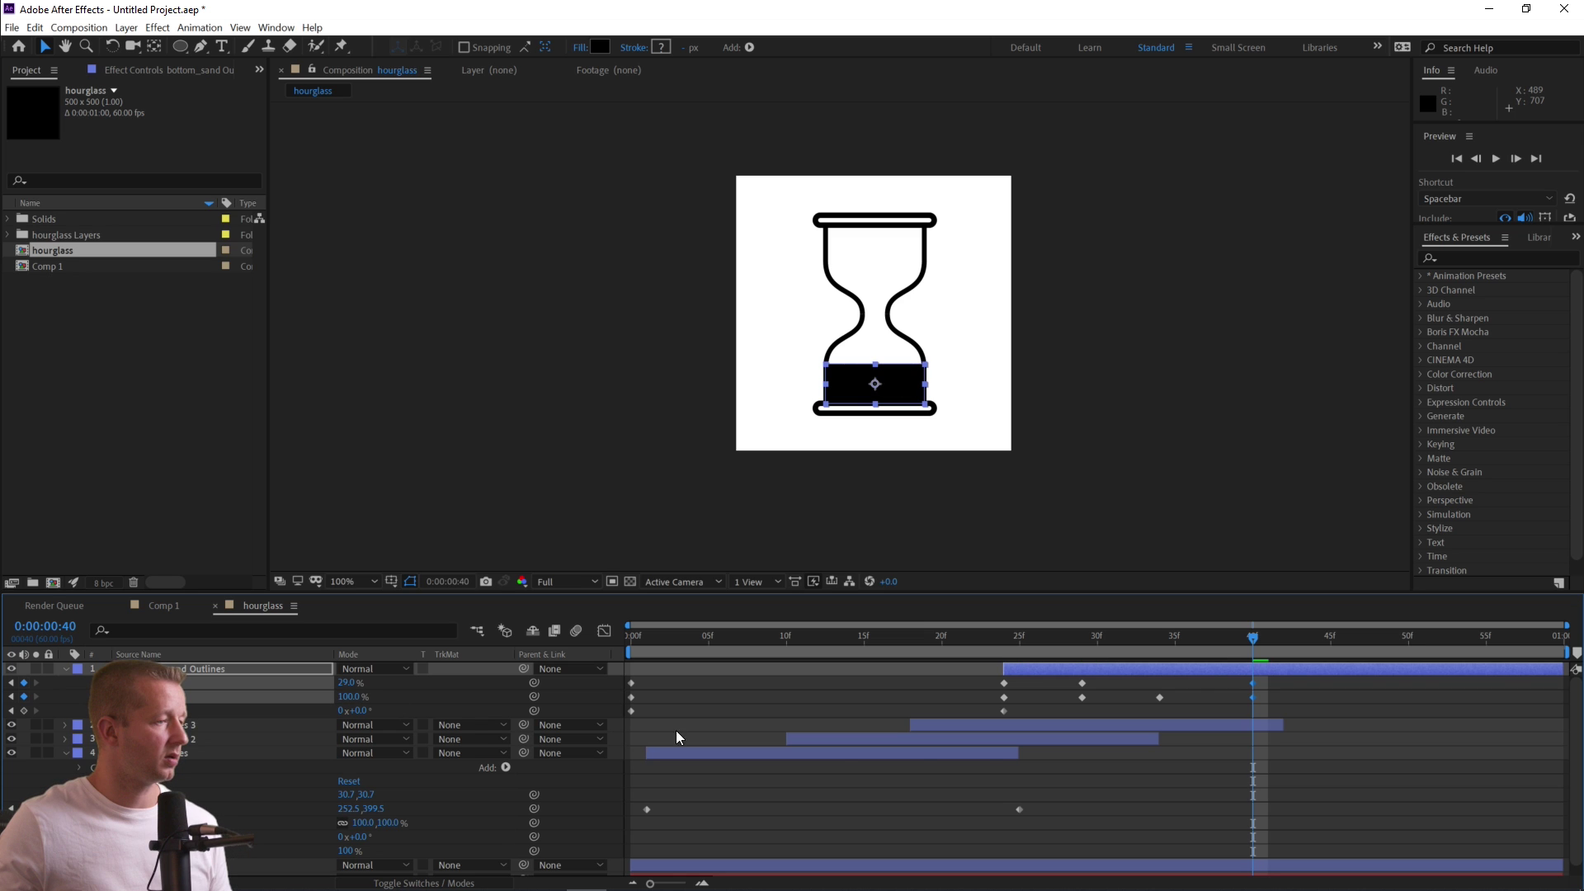
Spread out the bottom sand's last three sets of Trim Paths keyframes to frames 33, 40 and 48.
mouse_move(1257, 685)
mouse_down()
mouse_move(1235, 703)
mouse_move(1266, 682)
mouse_move(1378, 690)
mouse_up()
drag(1142, 687, 1254, 701)
drag(1062, 680, 1144, 697)
Extend sand Outlines 3 to frame 48 and sand Outlines 2 to frame 40, moving each layer's last Position keyframe to match.
click(1206, 726)
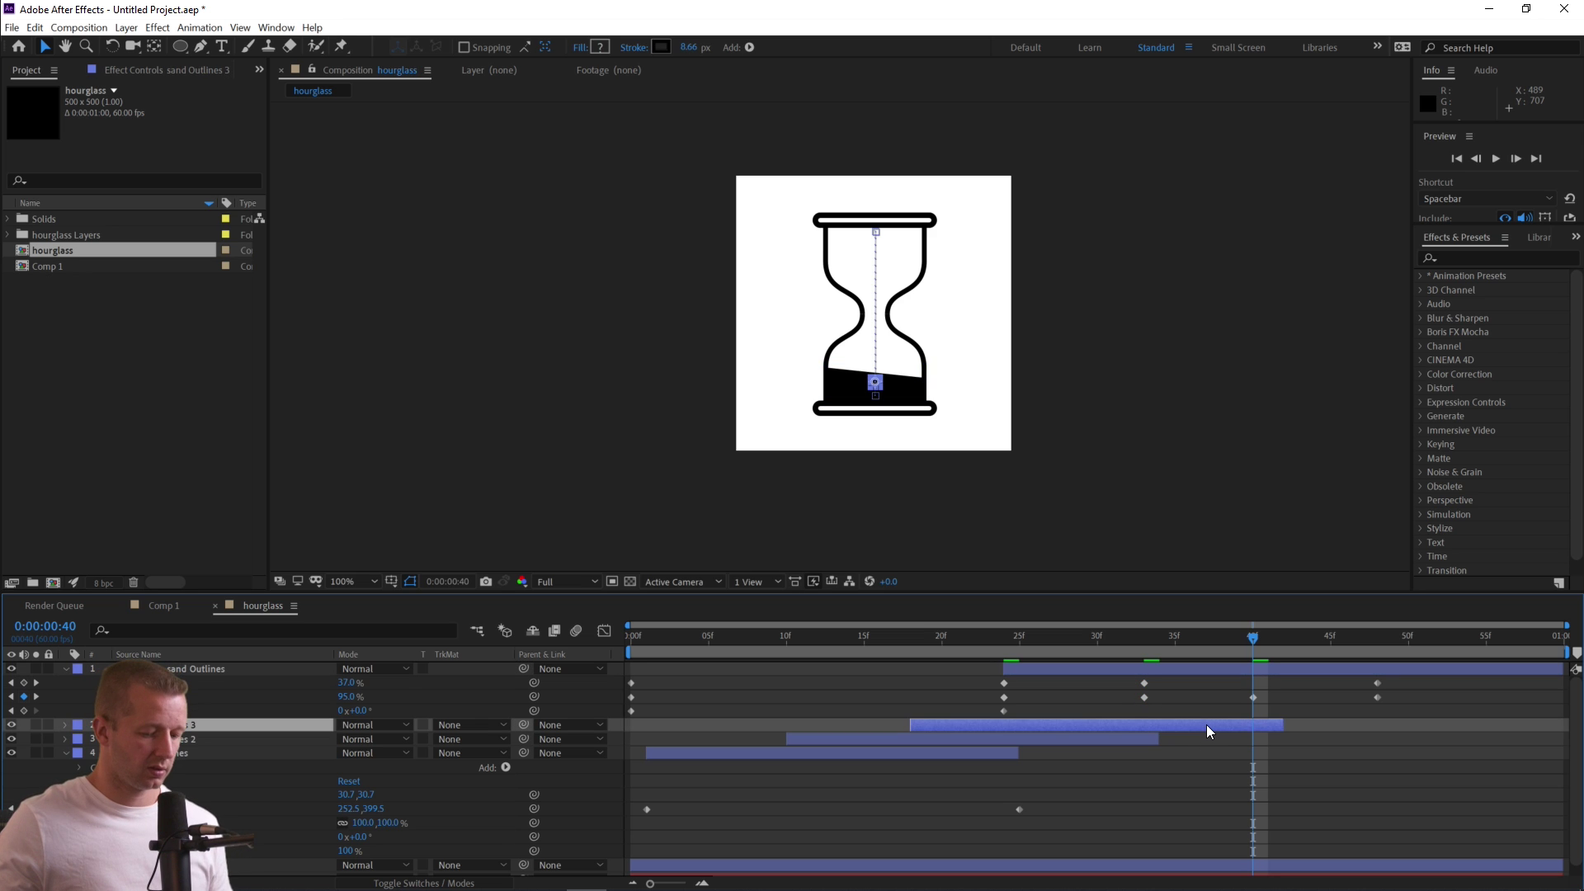
key(p)
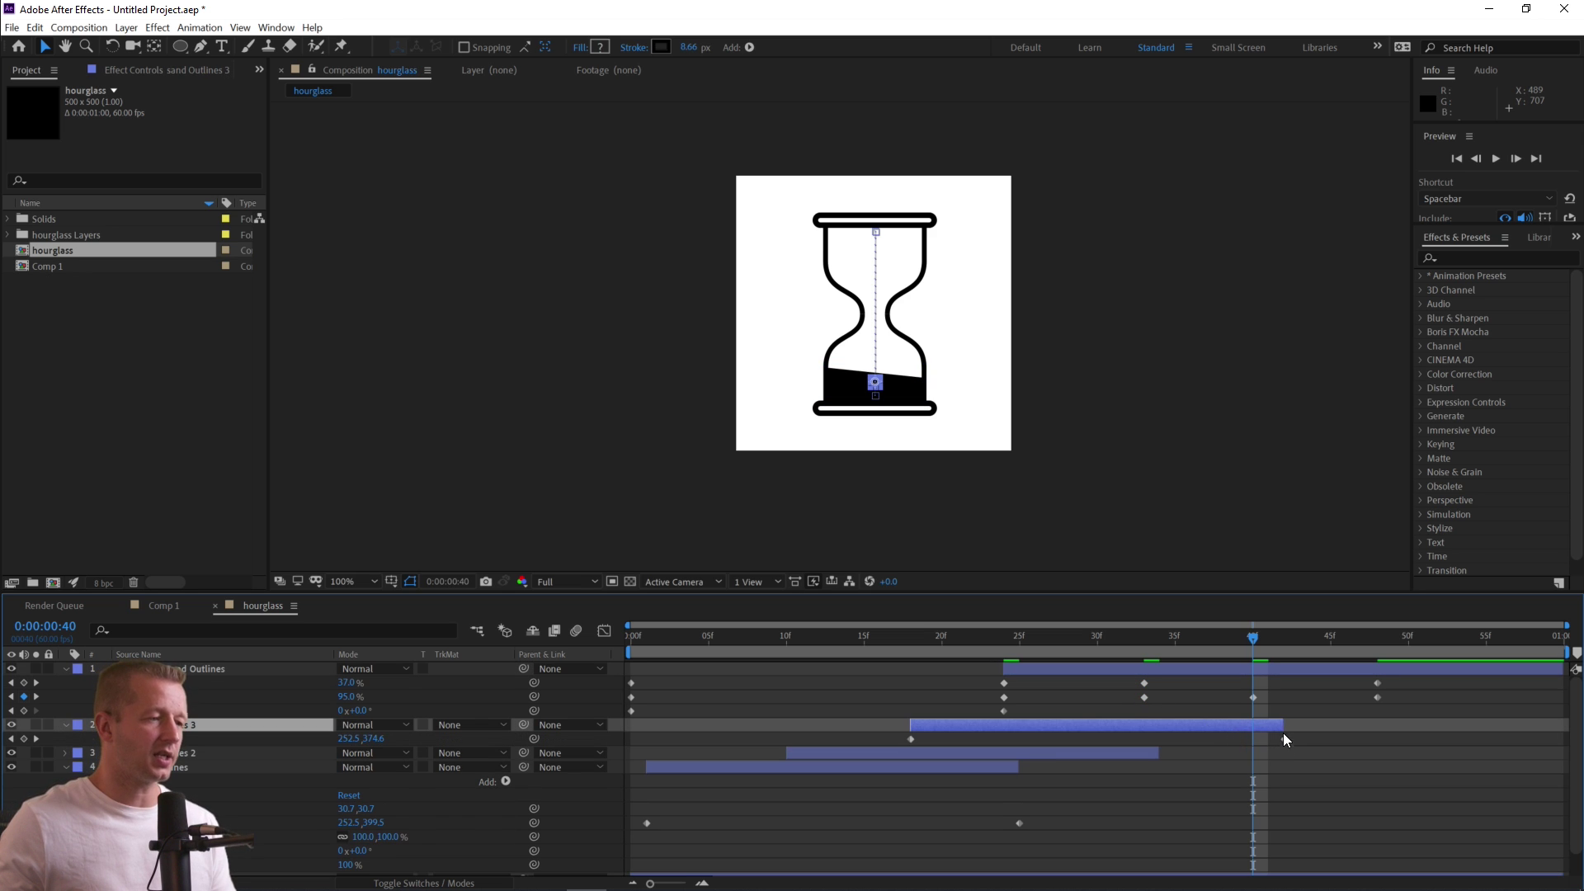
drag(1282, 726, 1378, 740)
click(1152, 754)
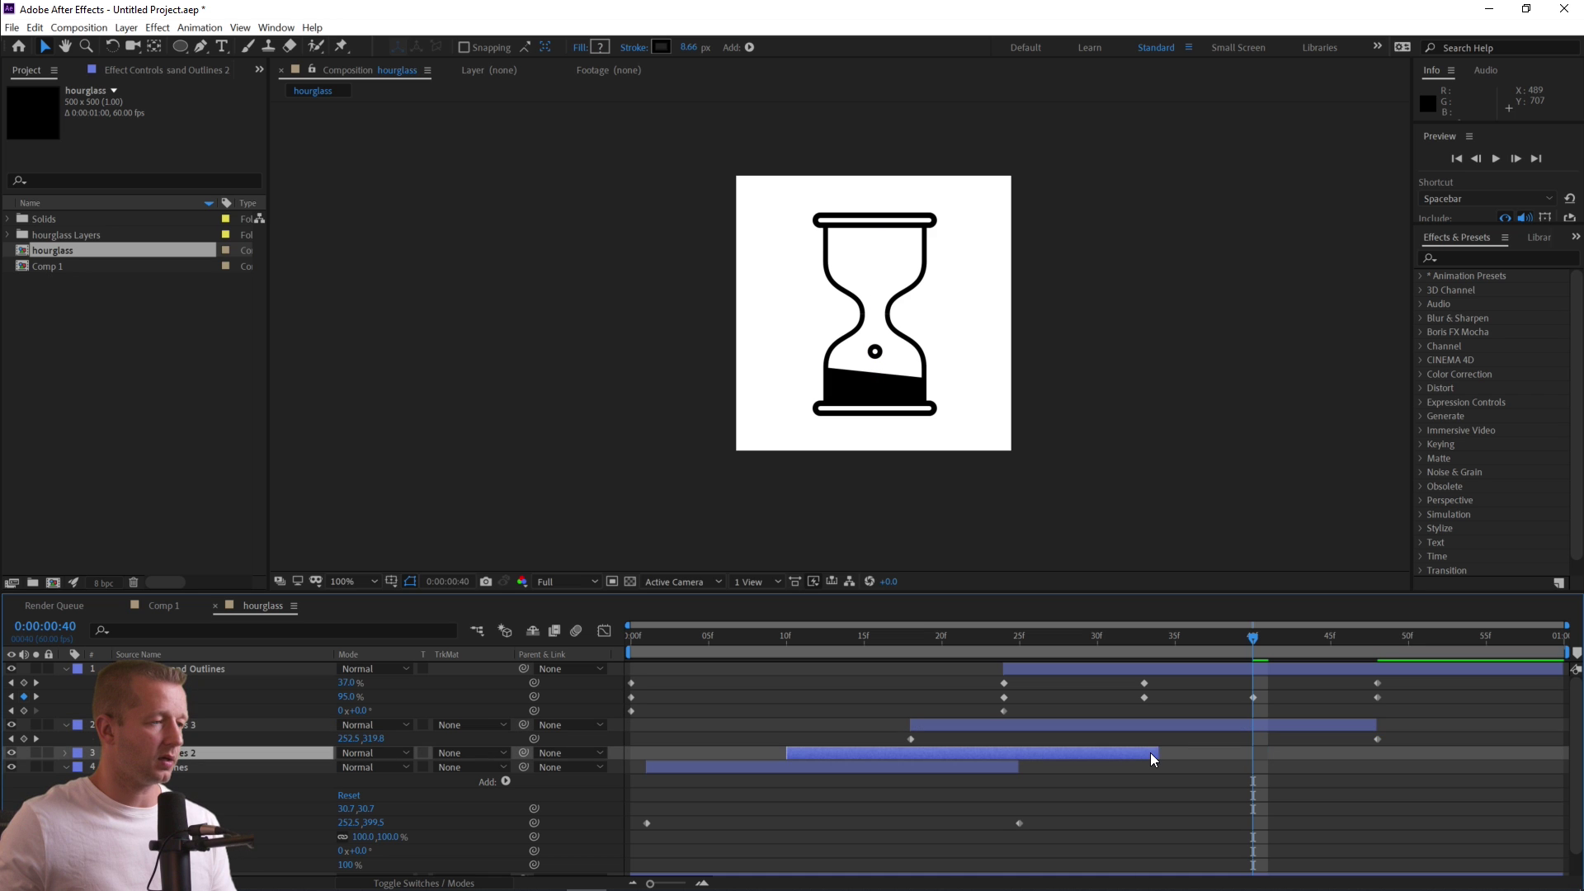
key(p)
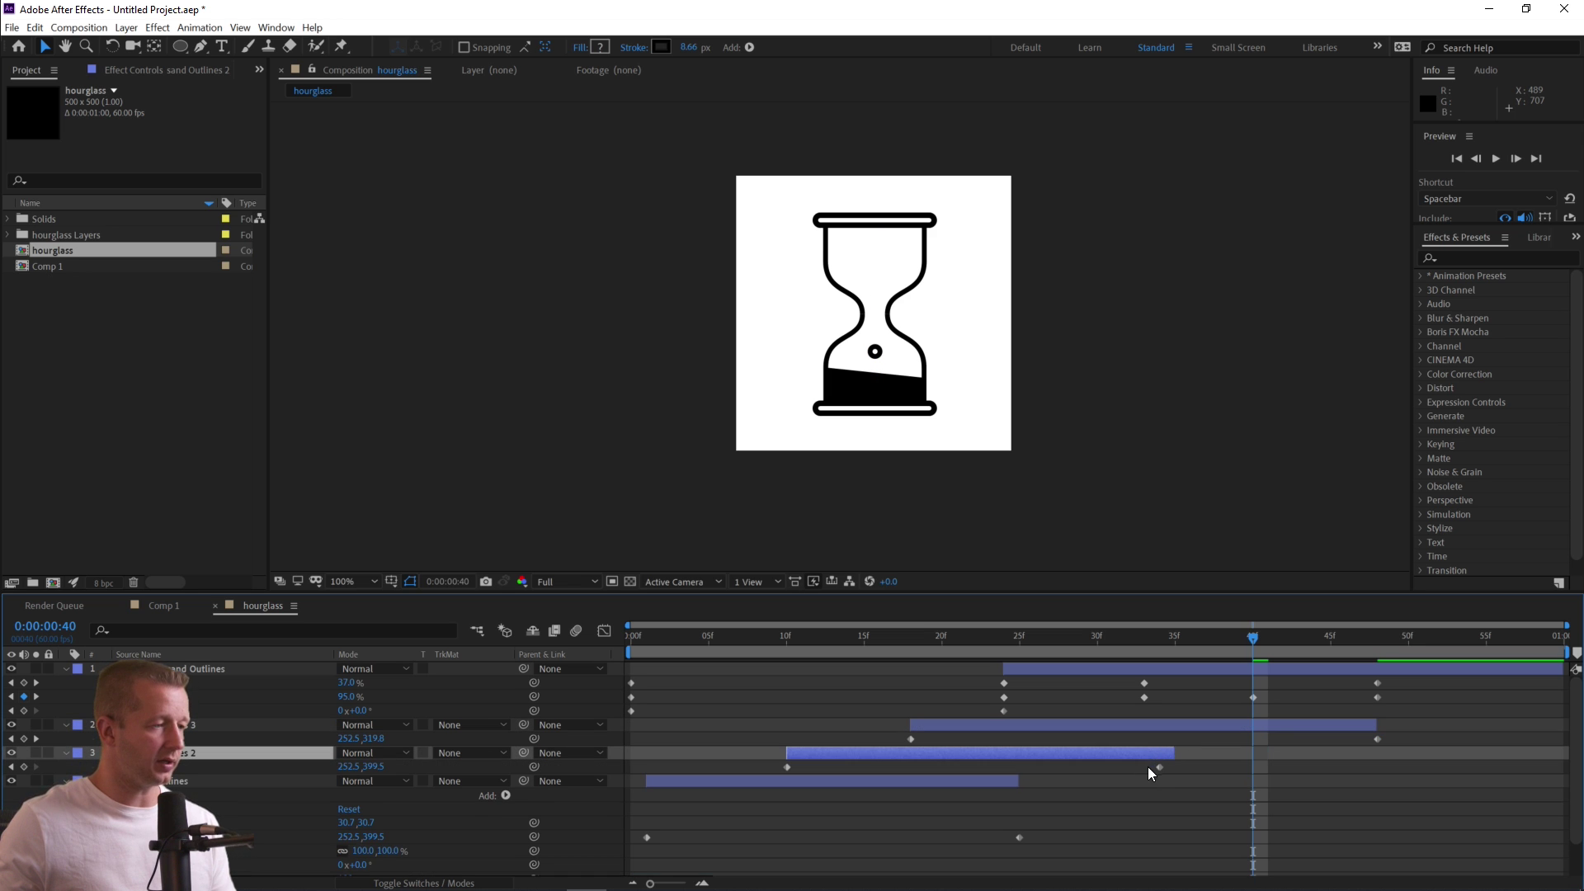
drag(1171, 755, 1268, 755)
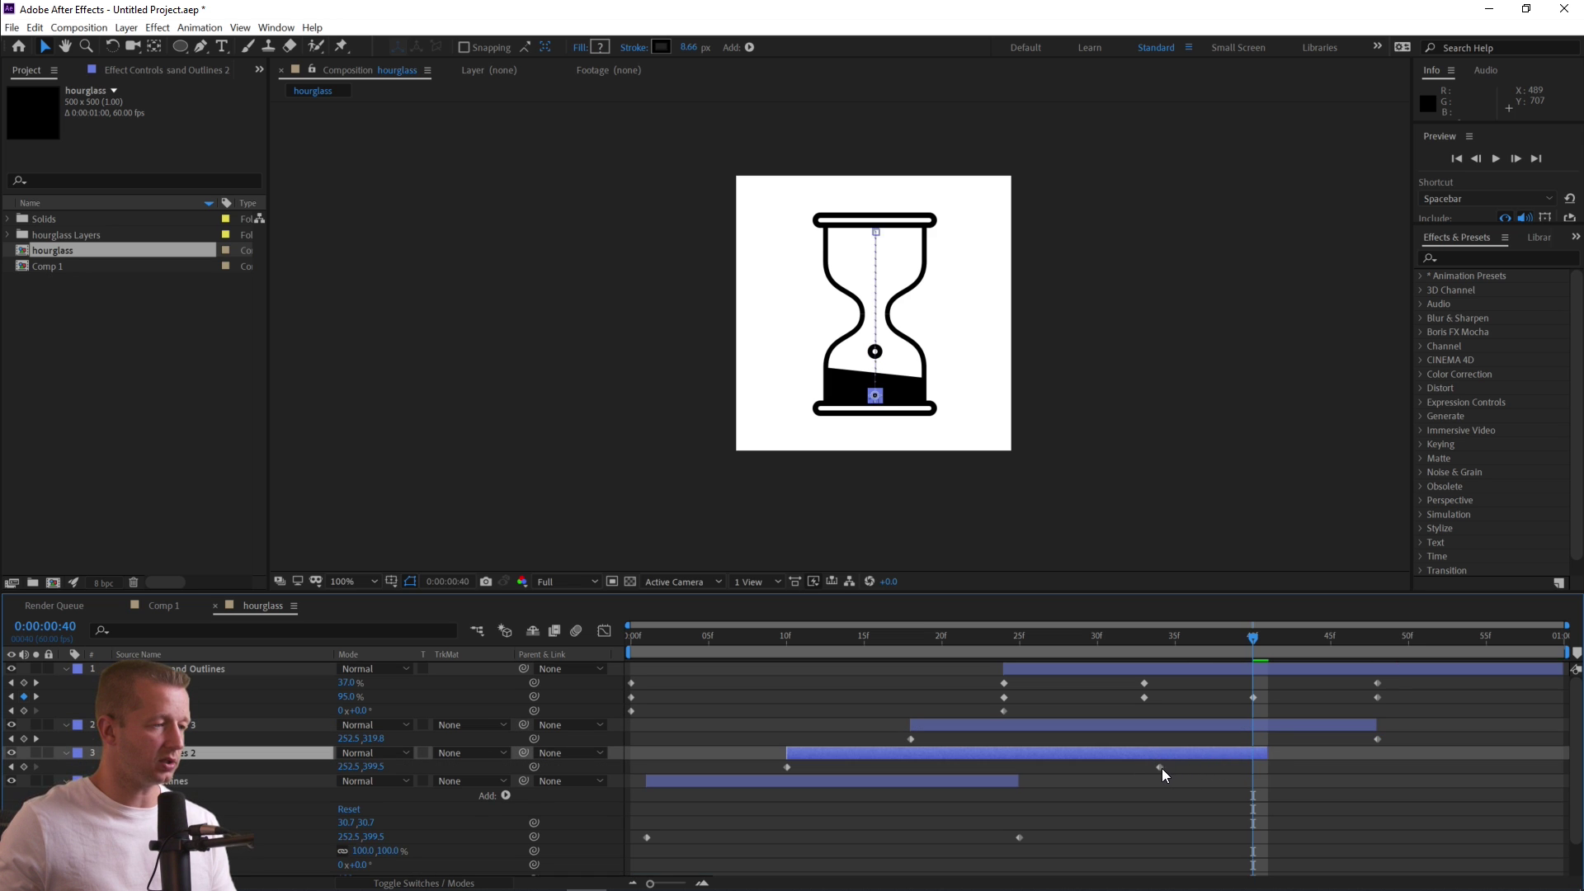
drag(1160, 767, 1252, 767)
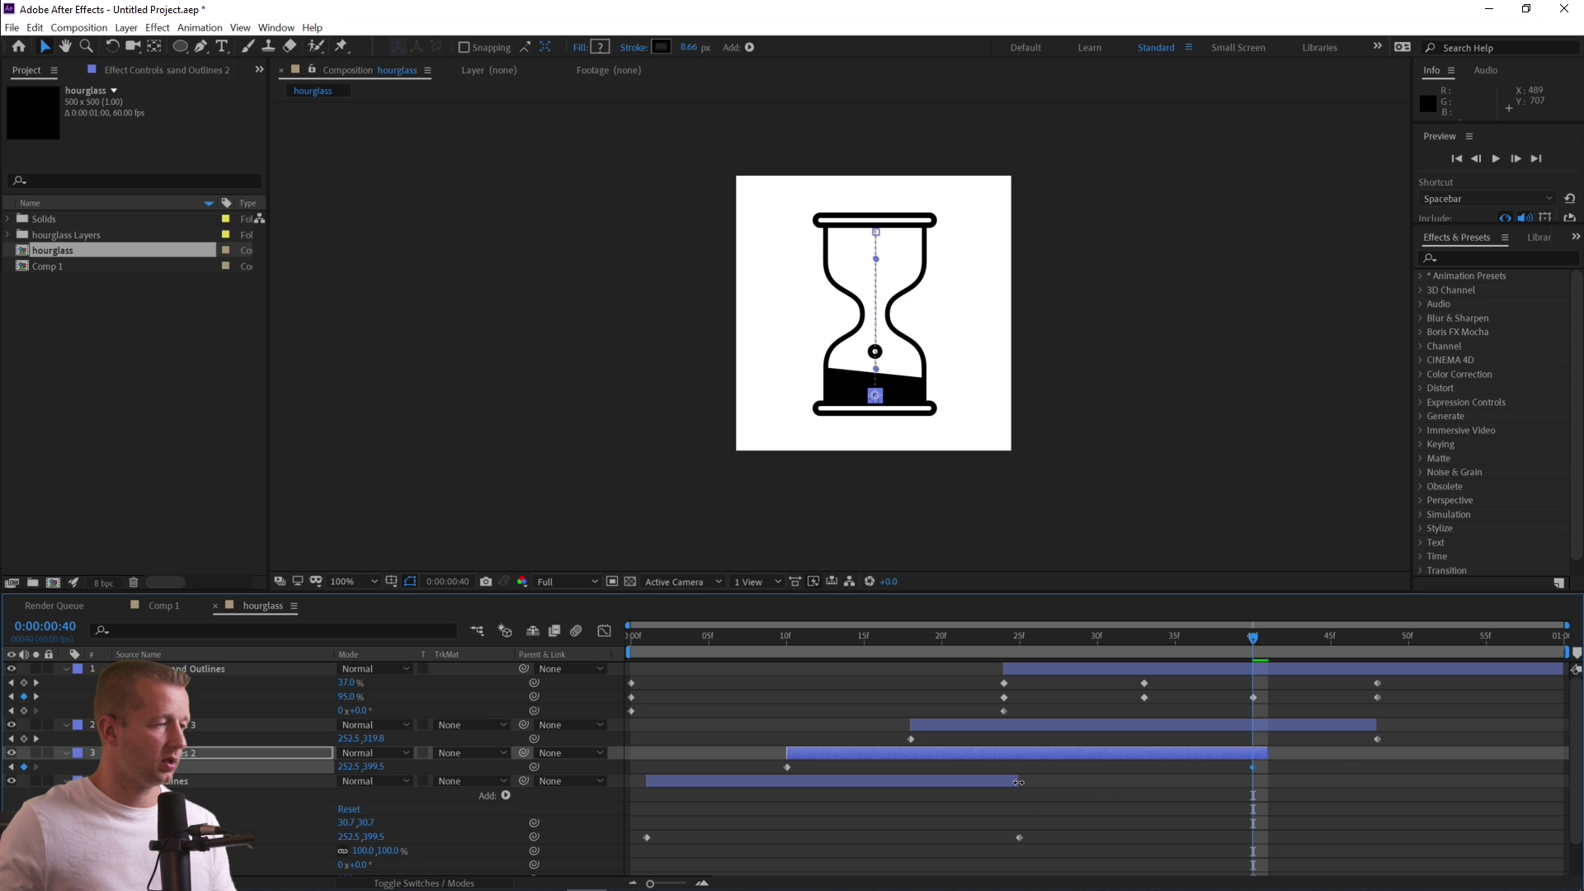
Extend the original sand Outlines layer to frame 28 and move its last Position keyframe to the same frame.
drag(1018, 782, 1066, 783)
drag(1021, 837, 1067, 837)
click(1100, 731)
Preview the retimed hourglass animation from frame 0.
drag(1037, 648, 612, 651)
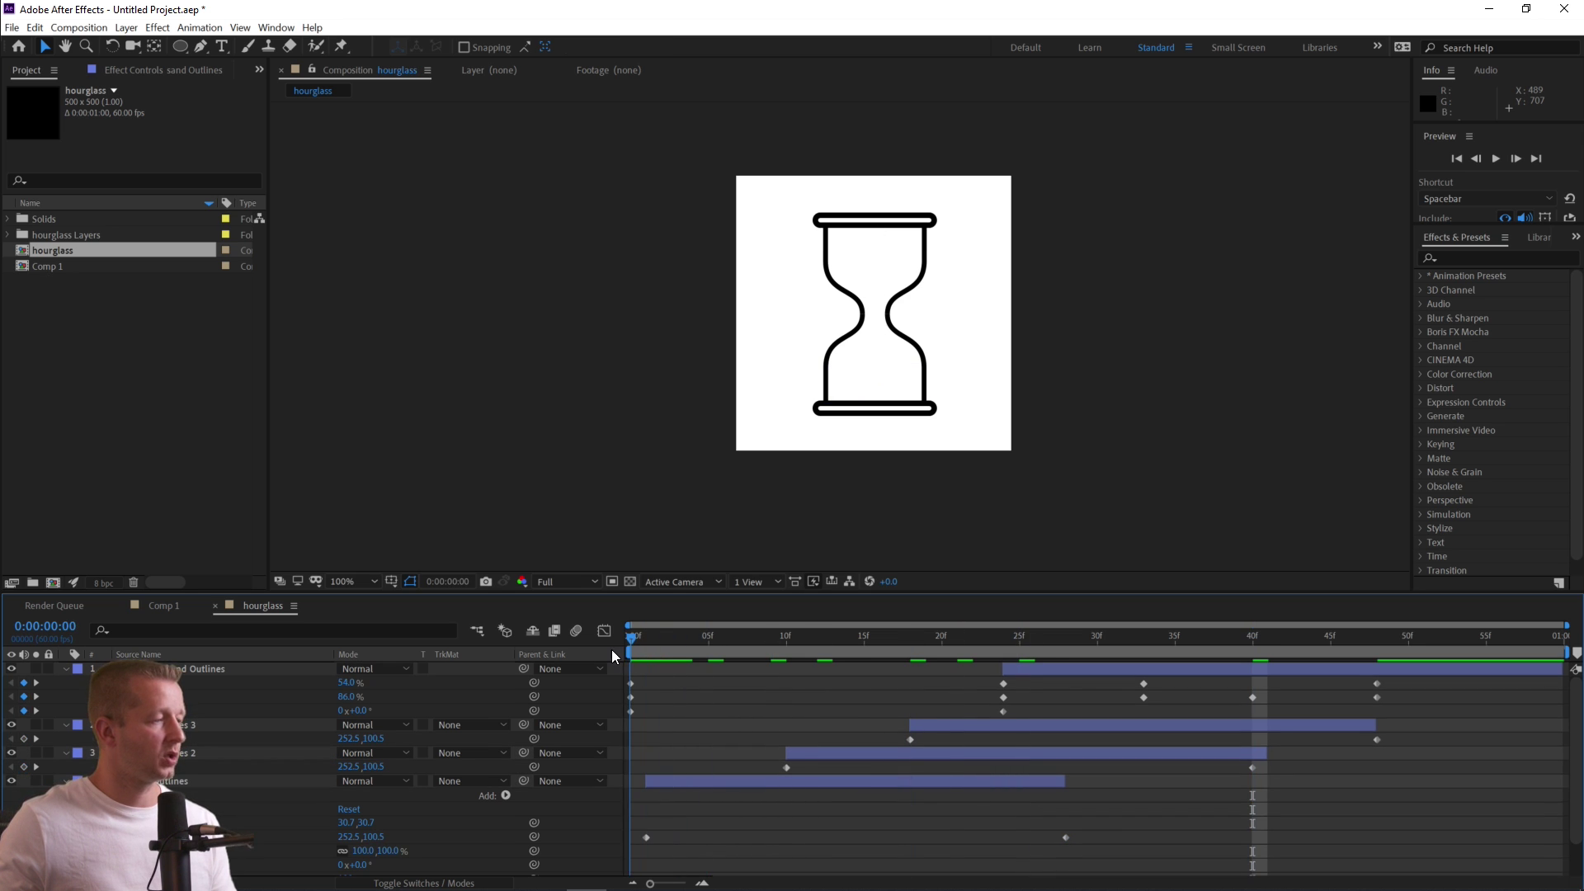
key(space)
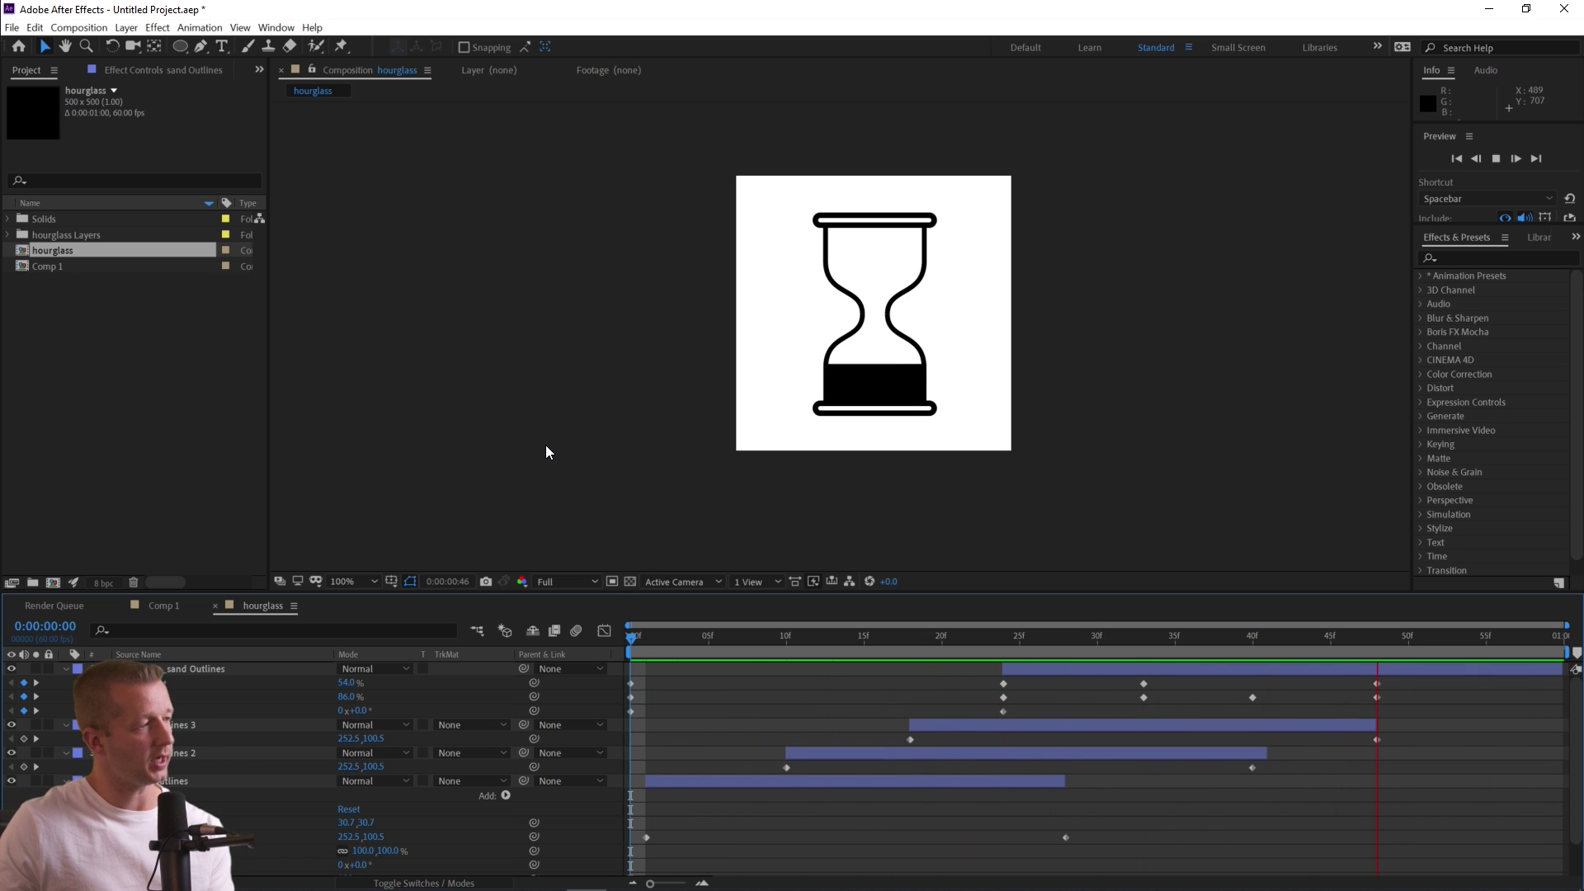
key(space)
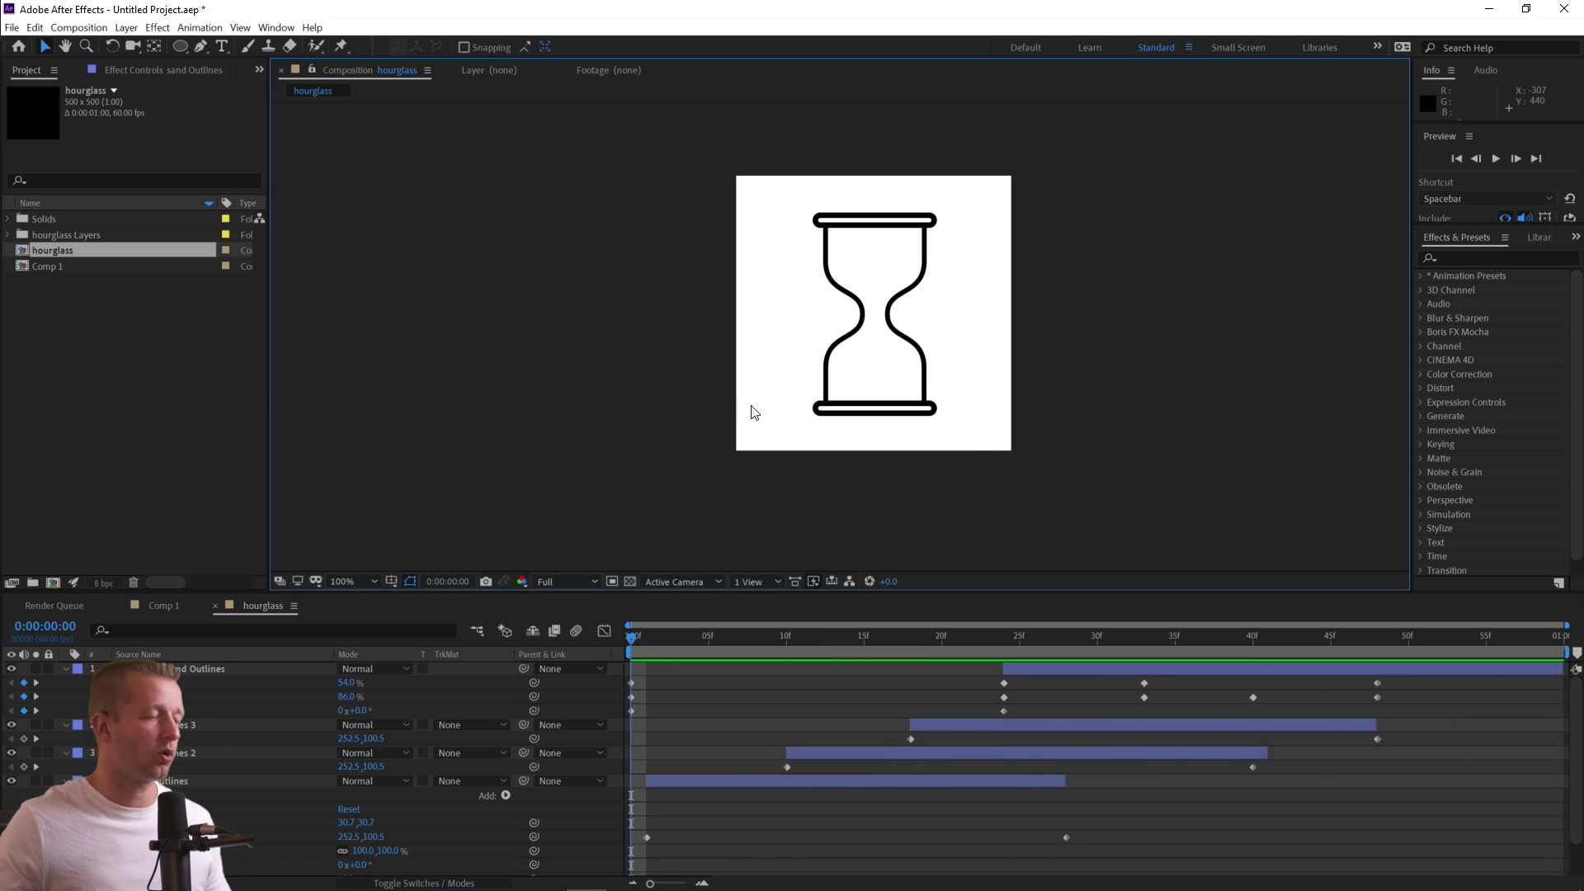
Apply Easy Ease to all the keyframes of the three sand layers and the bottom_sand layer.
drag(1443, 849, 630, 678)
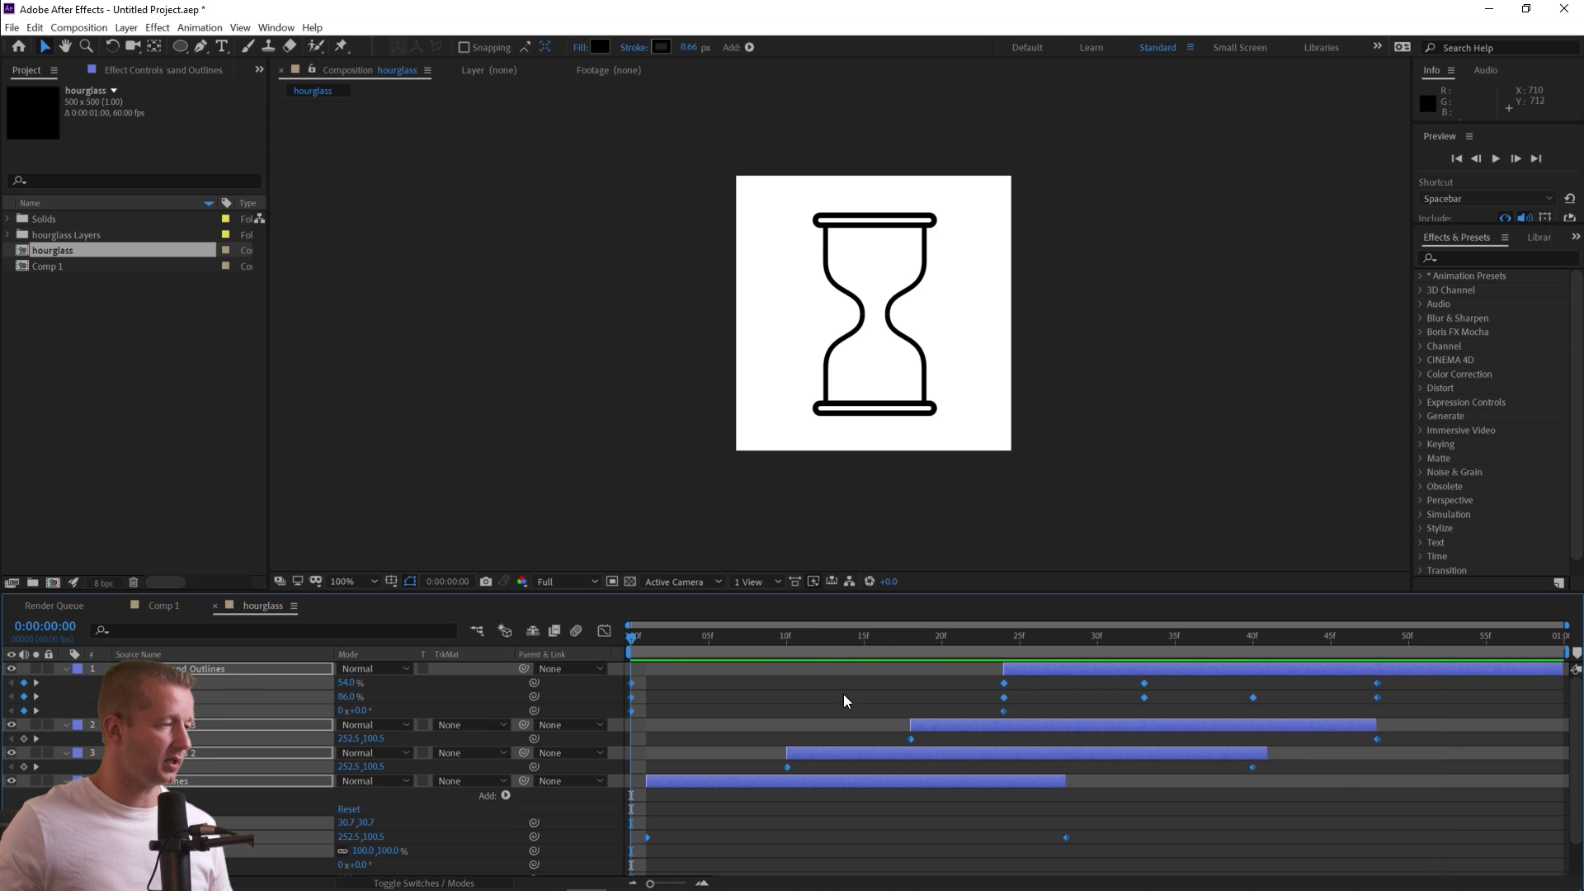
right_click(1006, 690)
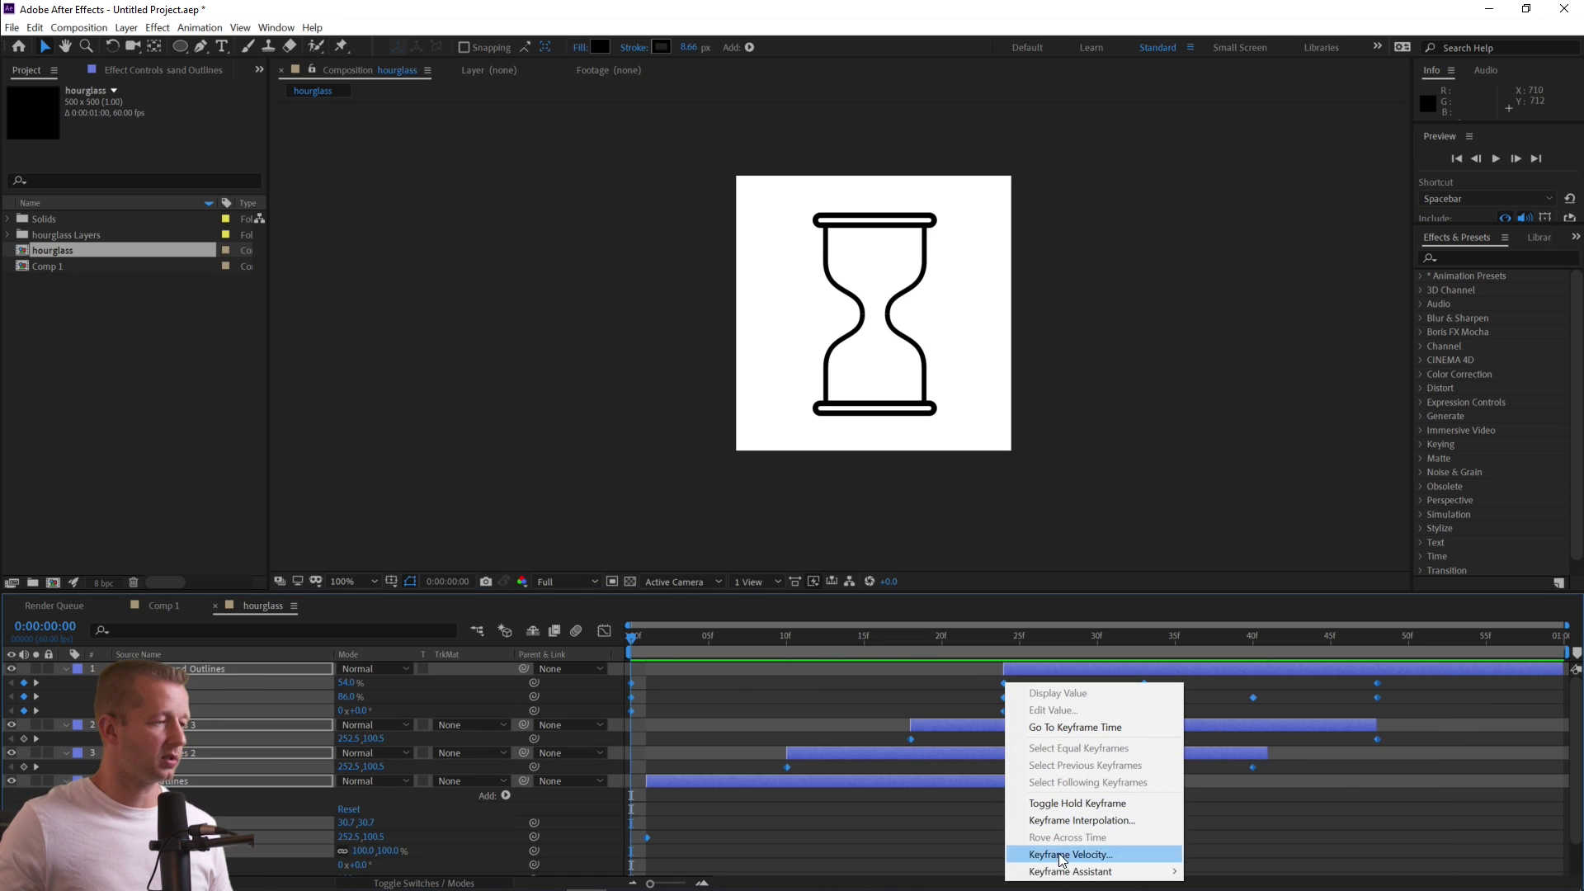
mouse_move(1070, 873)
click(1275, 772)
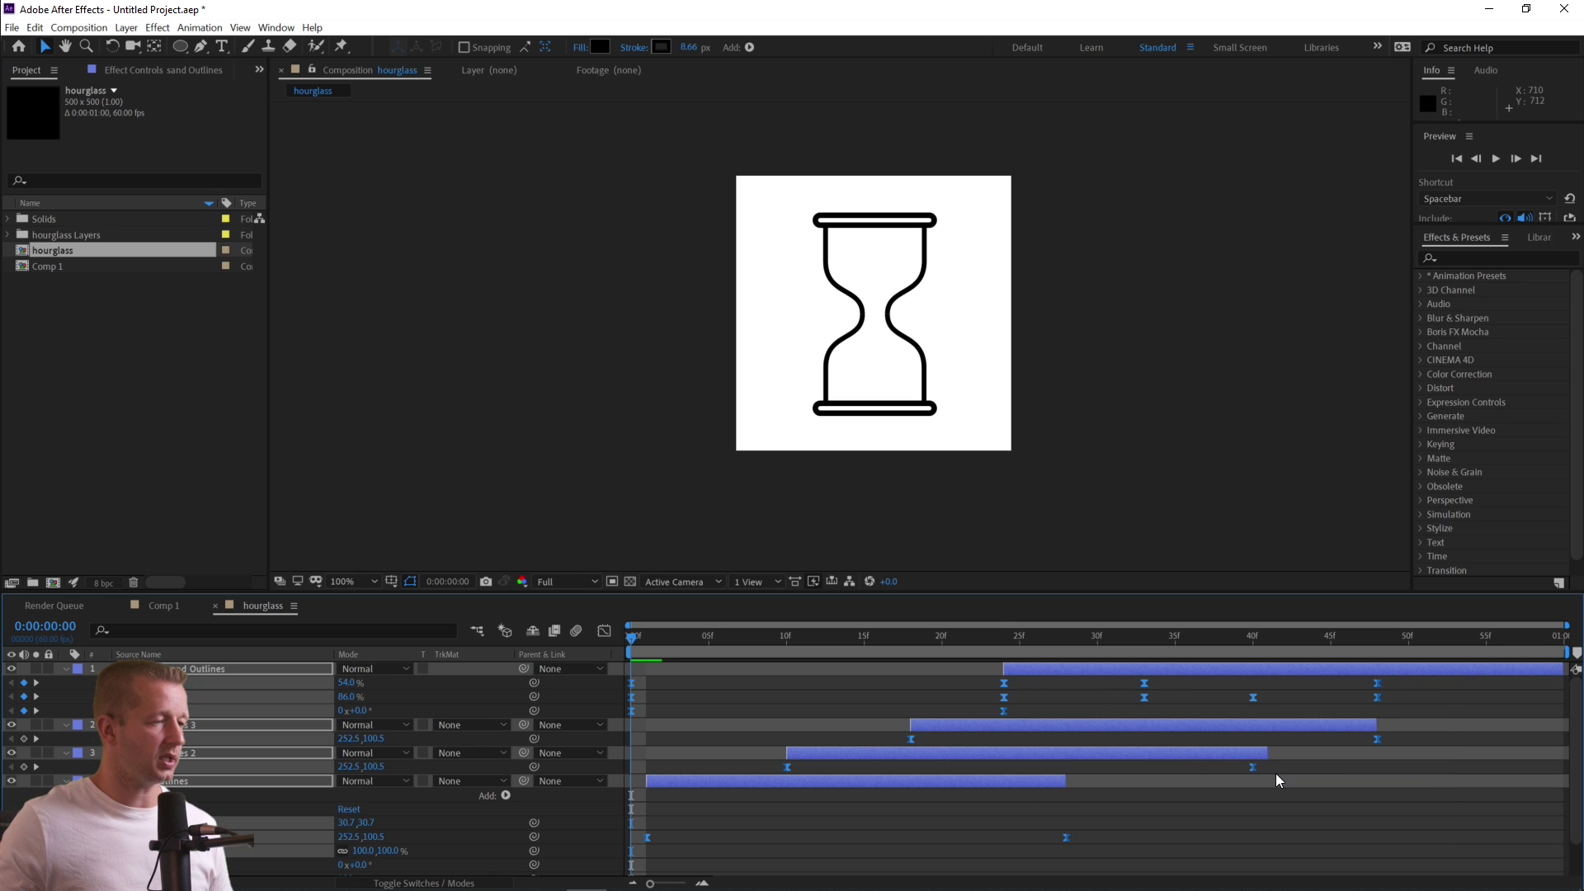
Preview the eased hourglass animation and deselect all layers.
key(space)
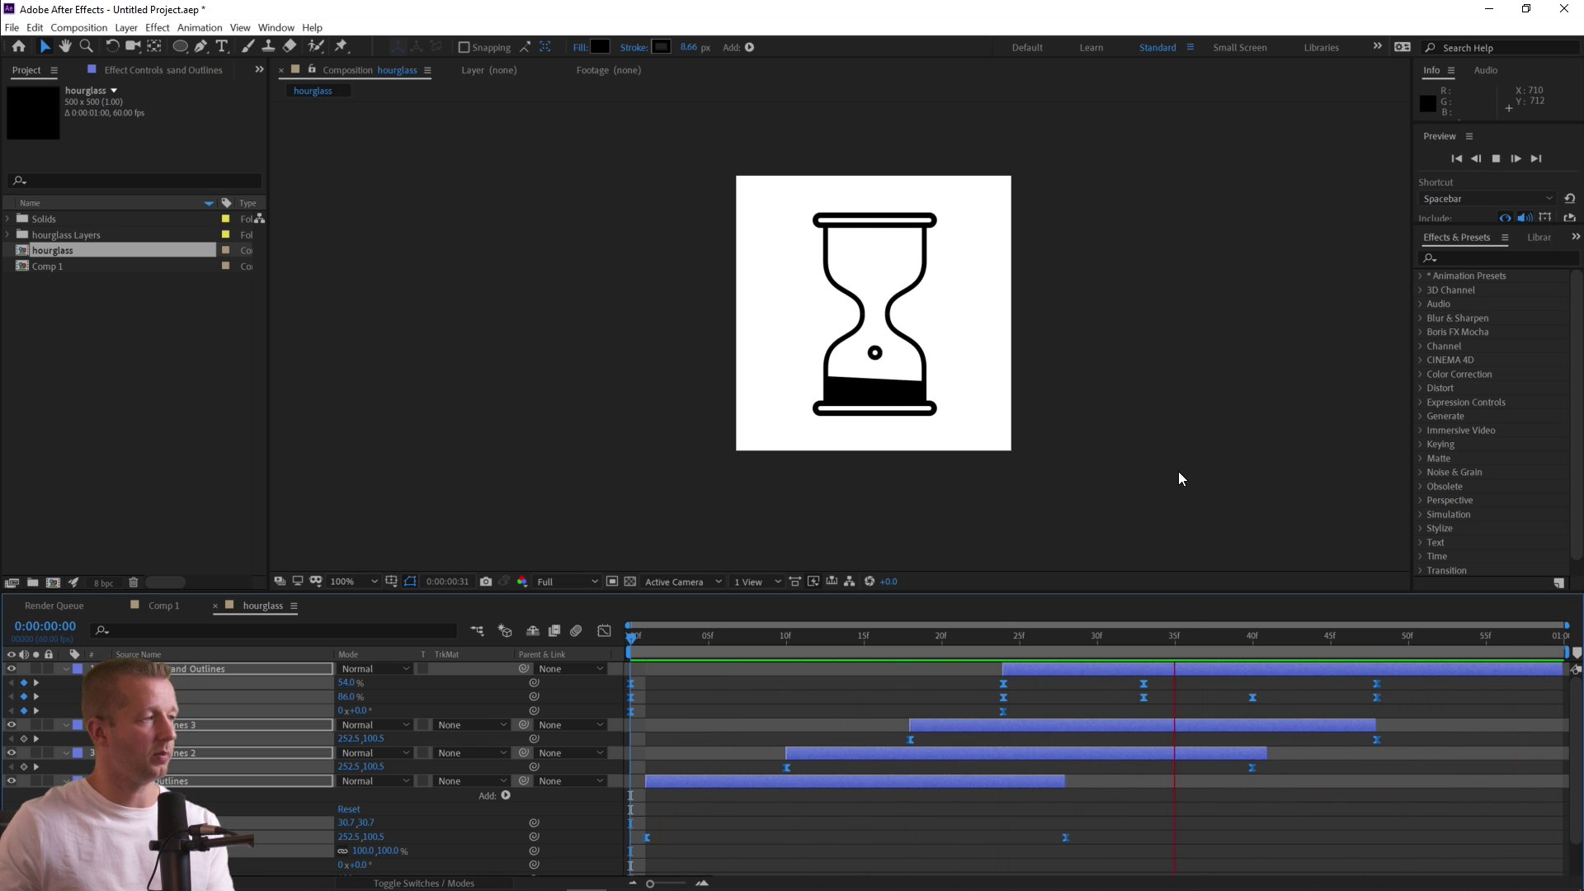
click(1156, 413)
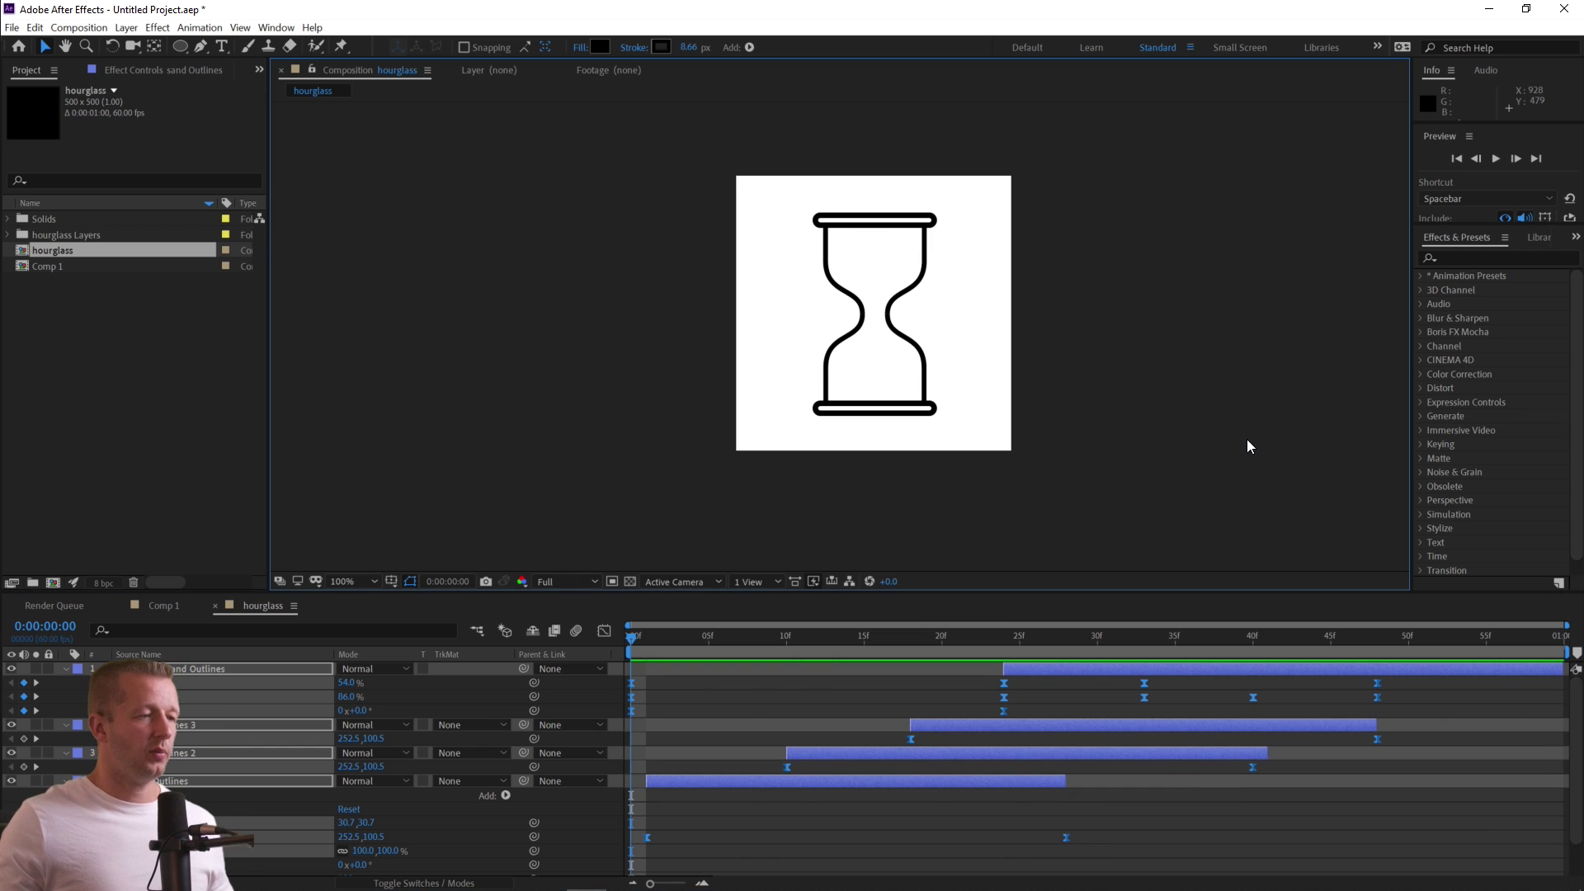
click(1132, 438)
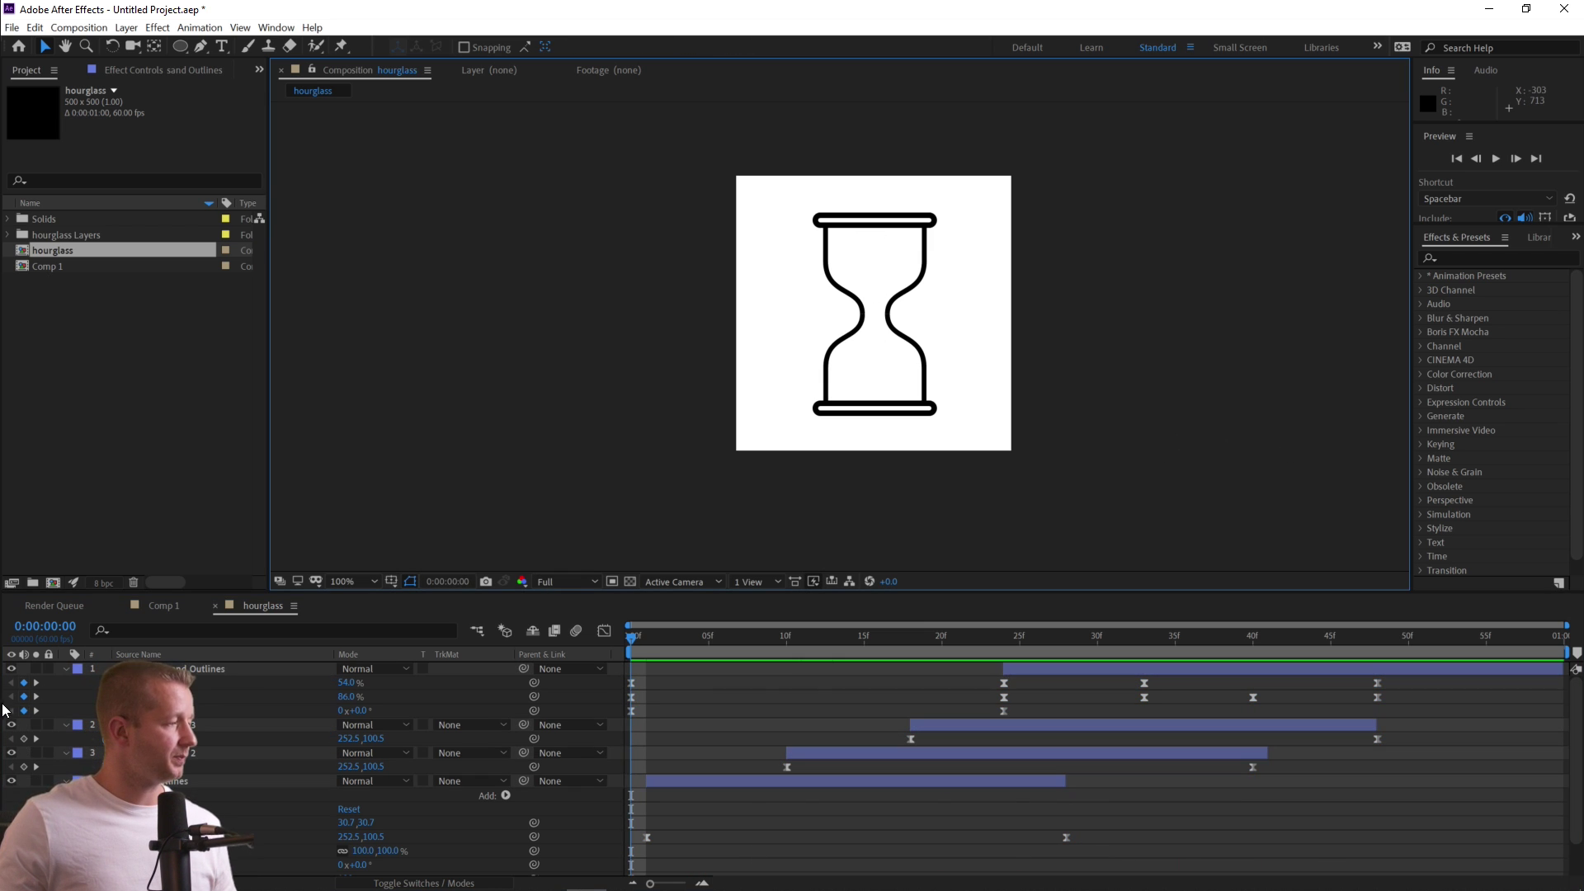
Save the project as hourglassaeproject in a new folder named hourglass inside the projectt folder.
key(ctrl+s)
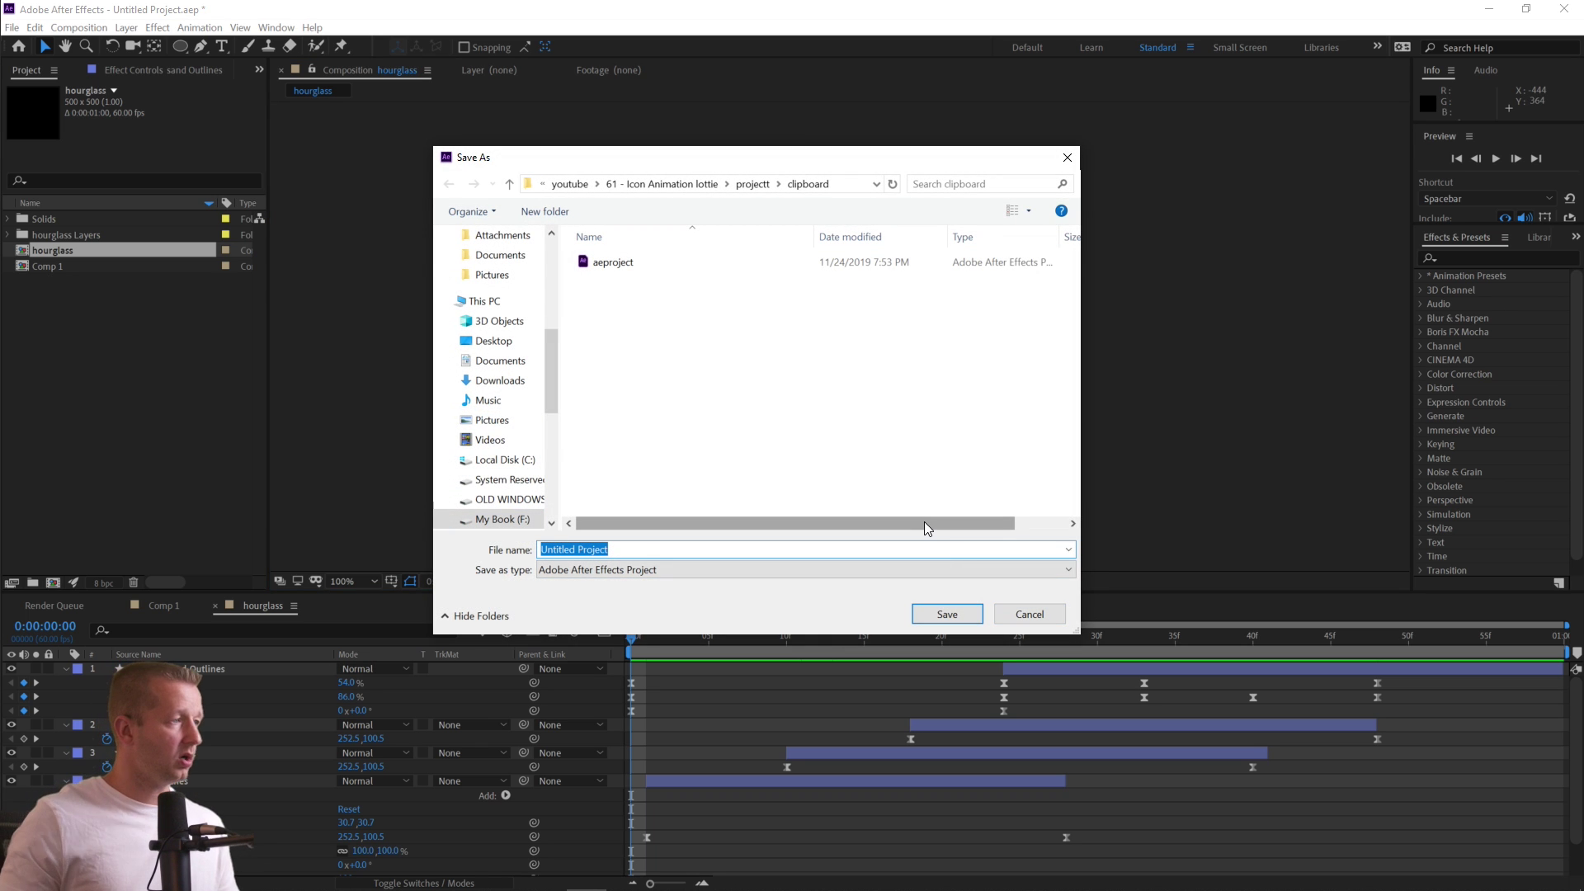
click(753, 184)
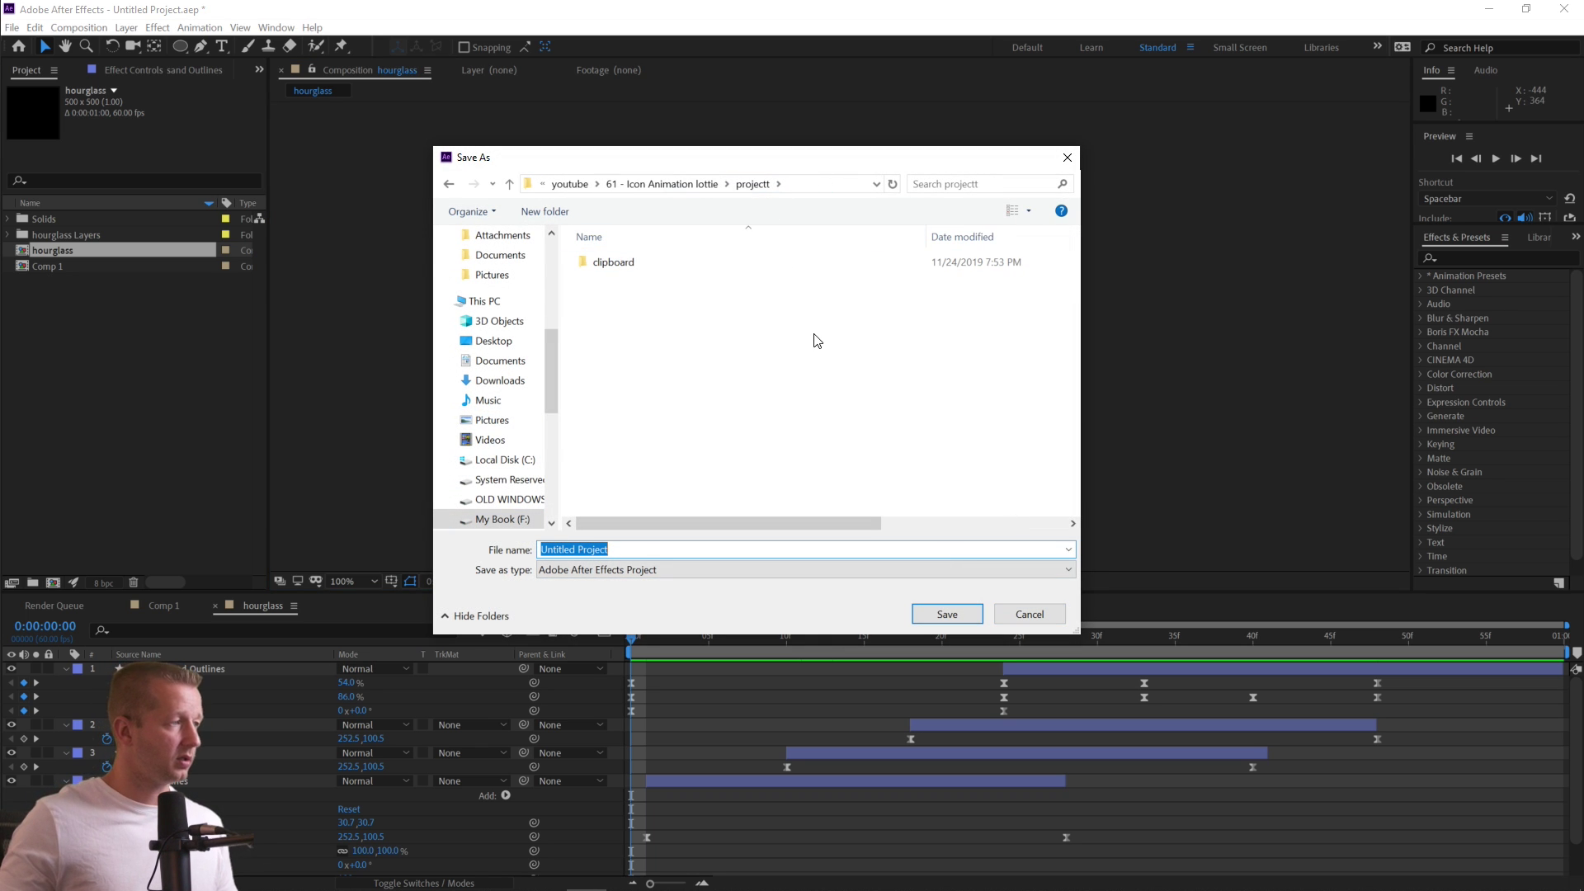
click(784, 400)
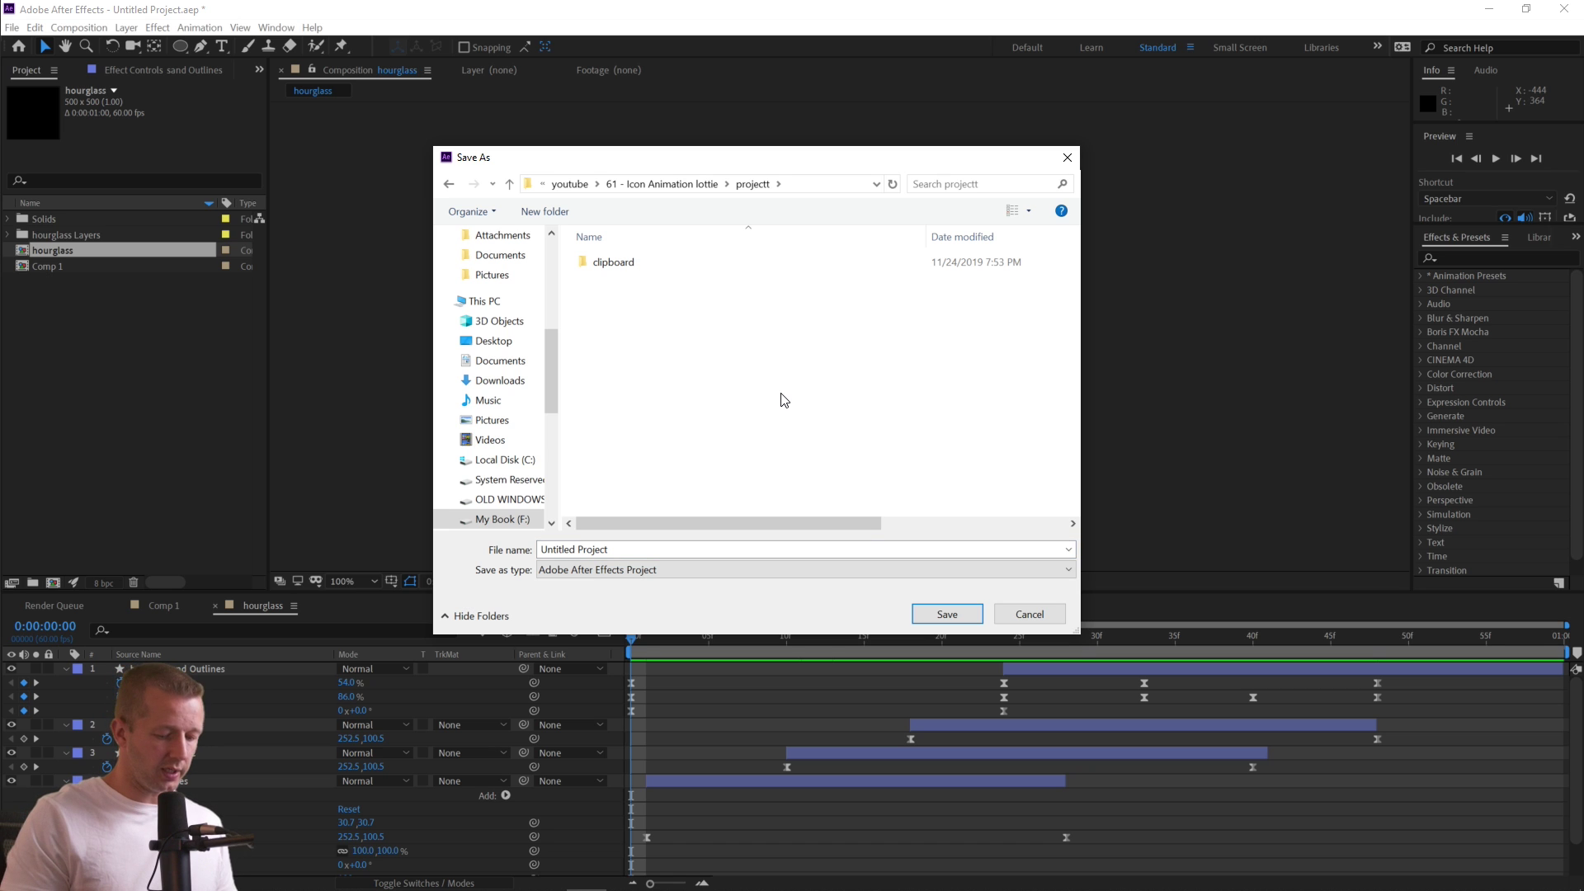
key(ctrl+shift+n)
text(hourgl)
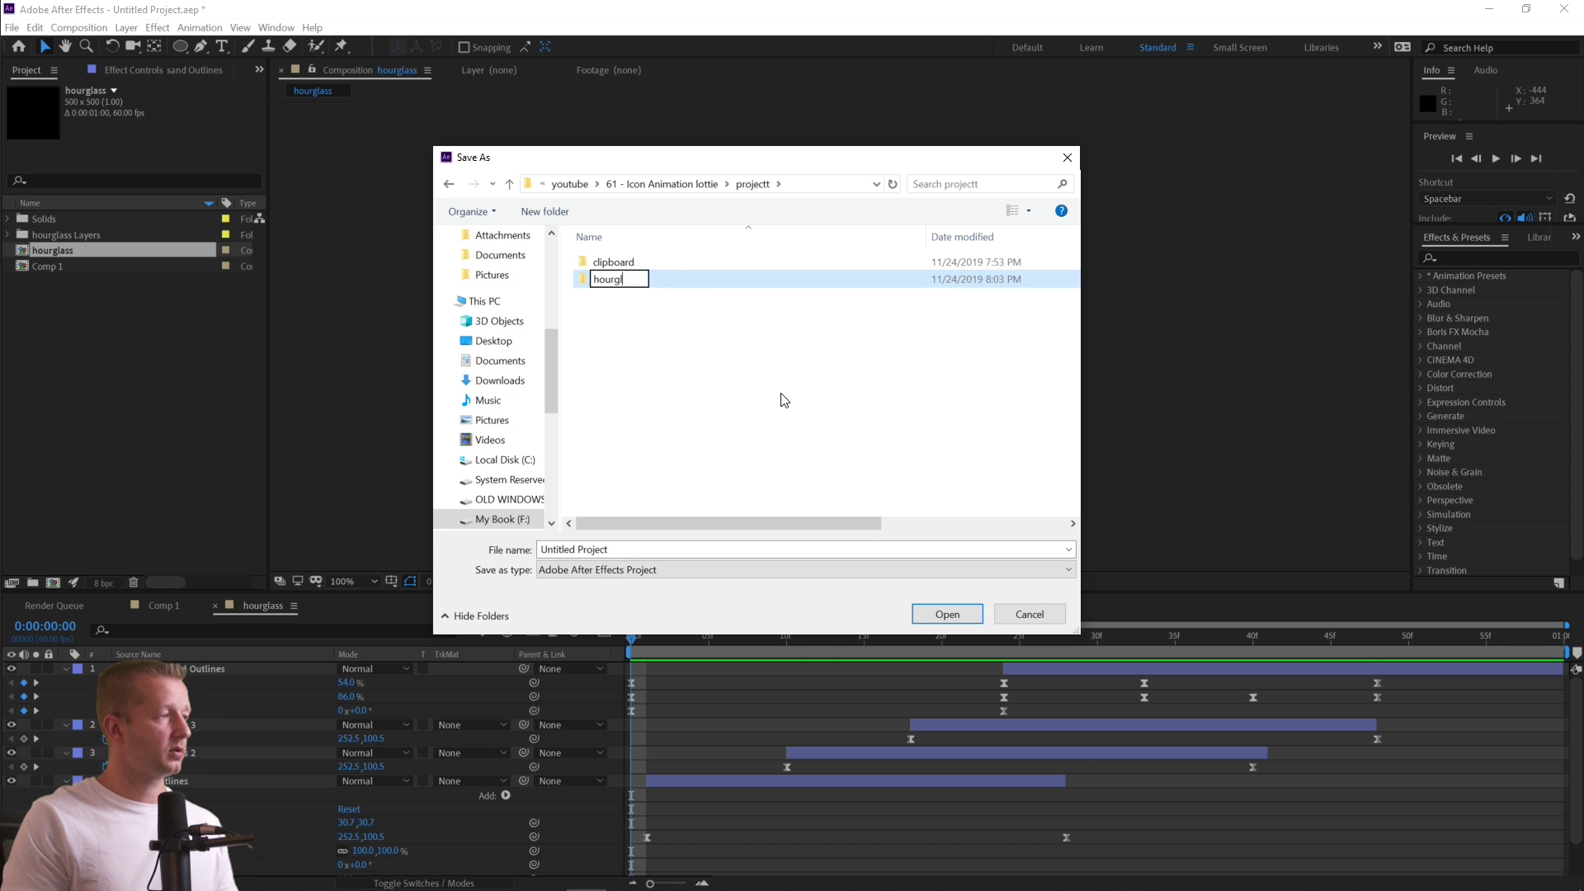
text(ass)
key(Return)
key(Return)
click(718, 549)
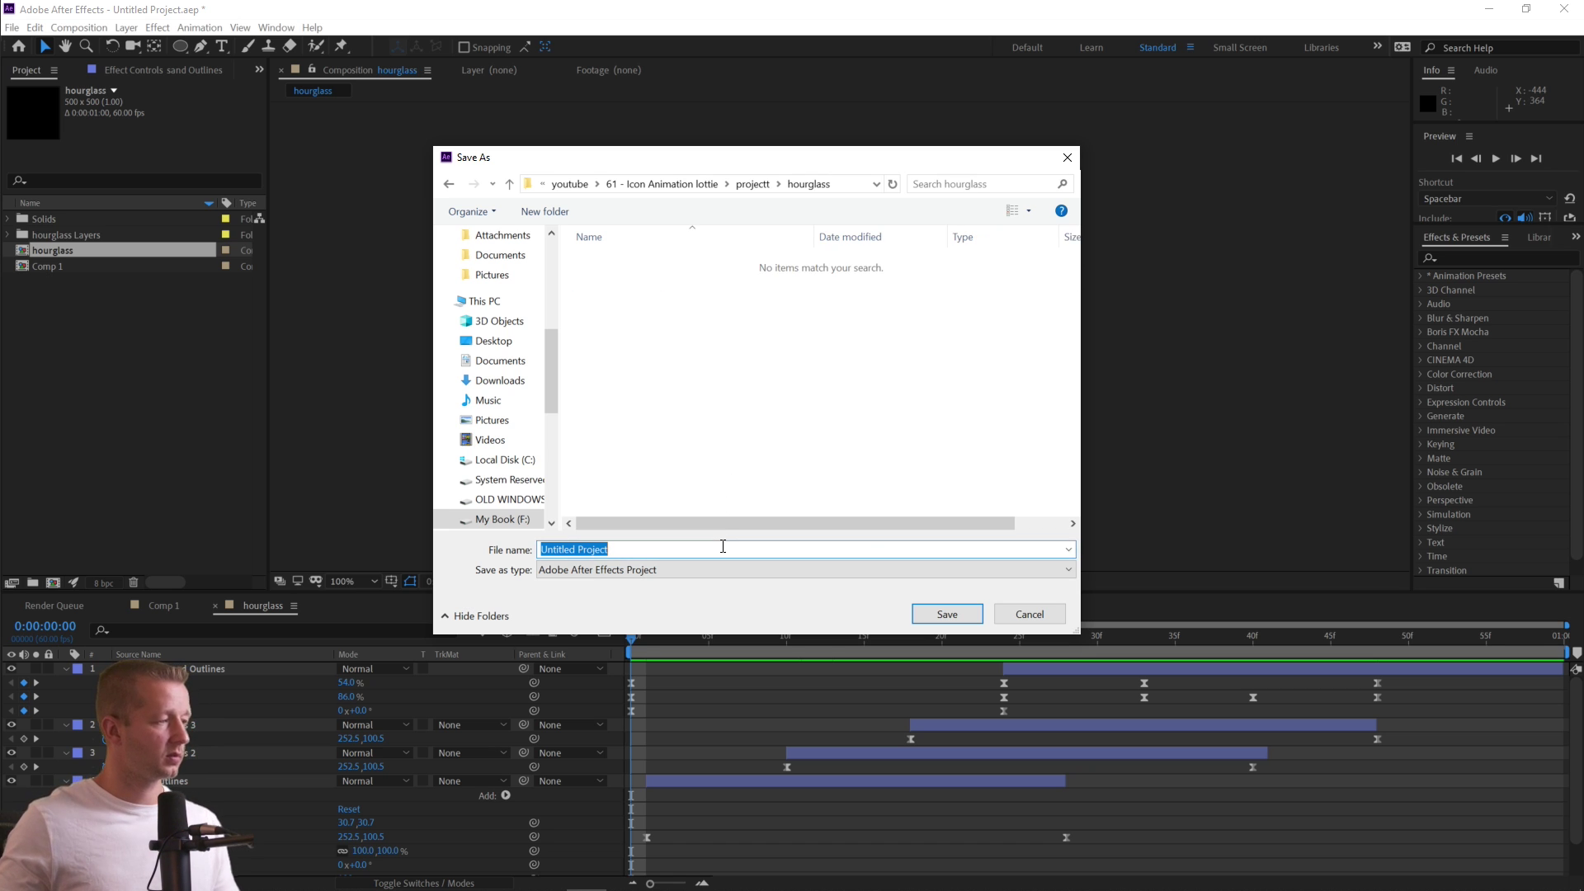
text(hourglassaep)
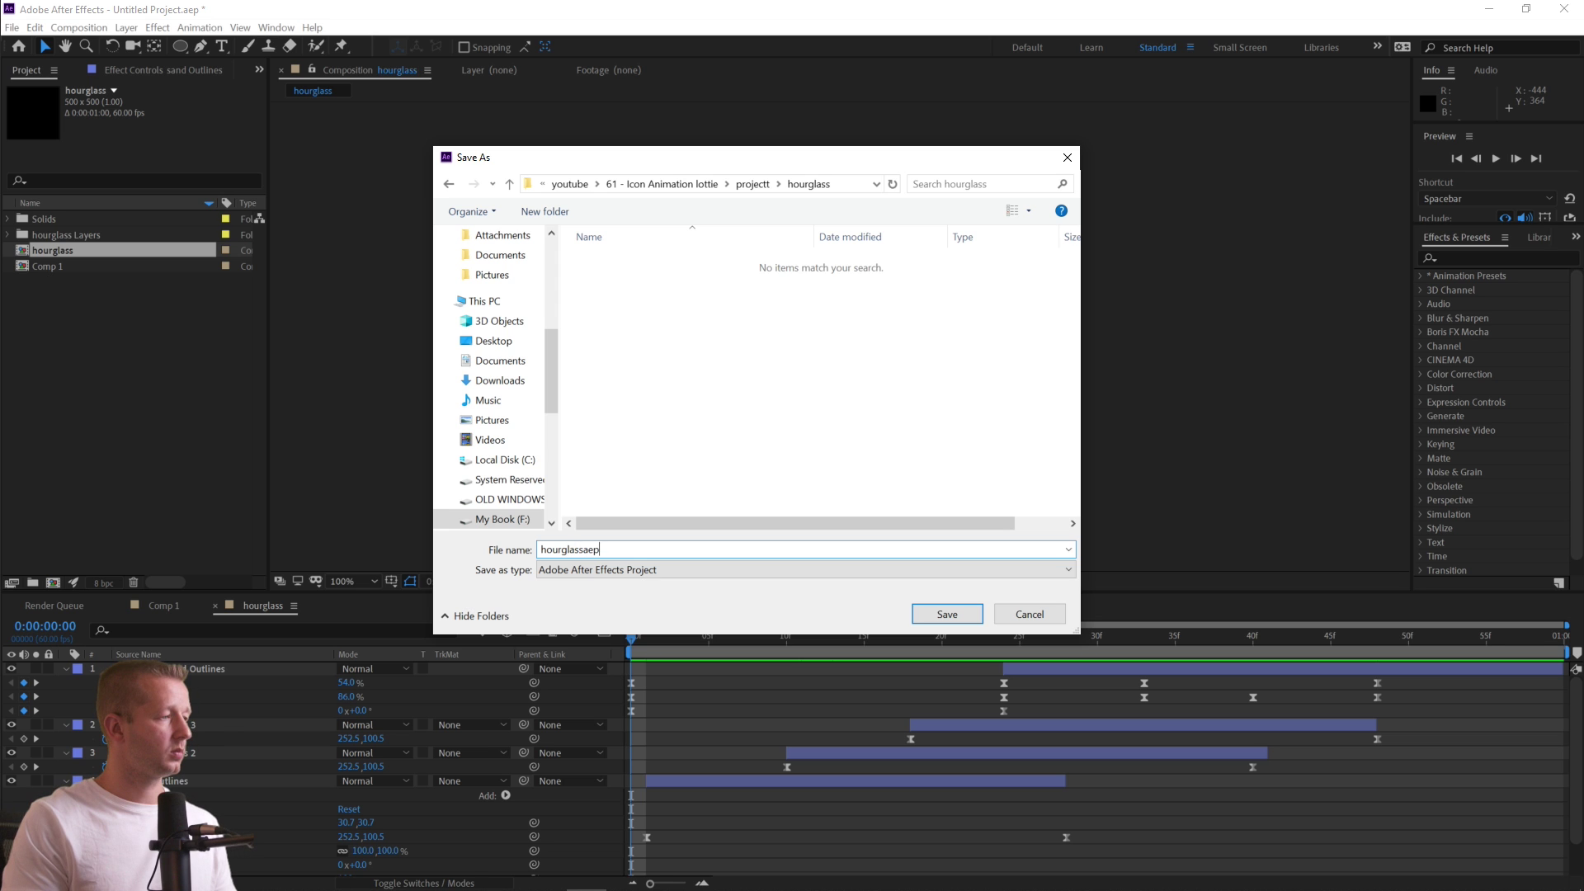
key(Return)
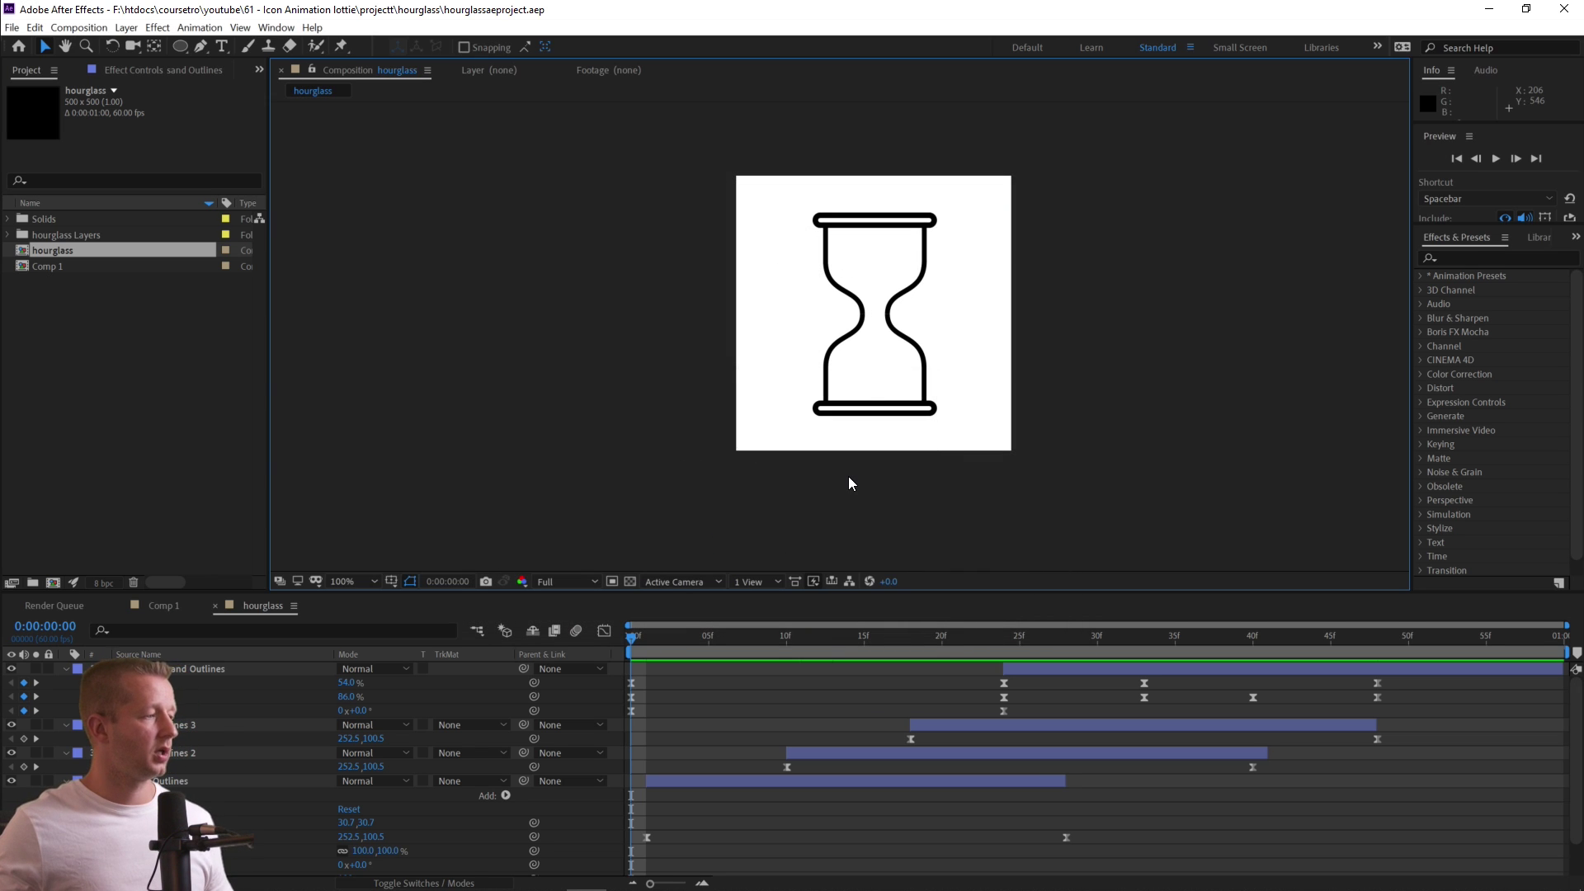
Hide the white background solid layer of the hourglass composition.
click(276, 27)
click(276, 27)
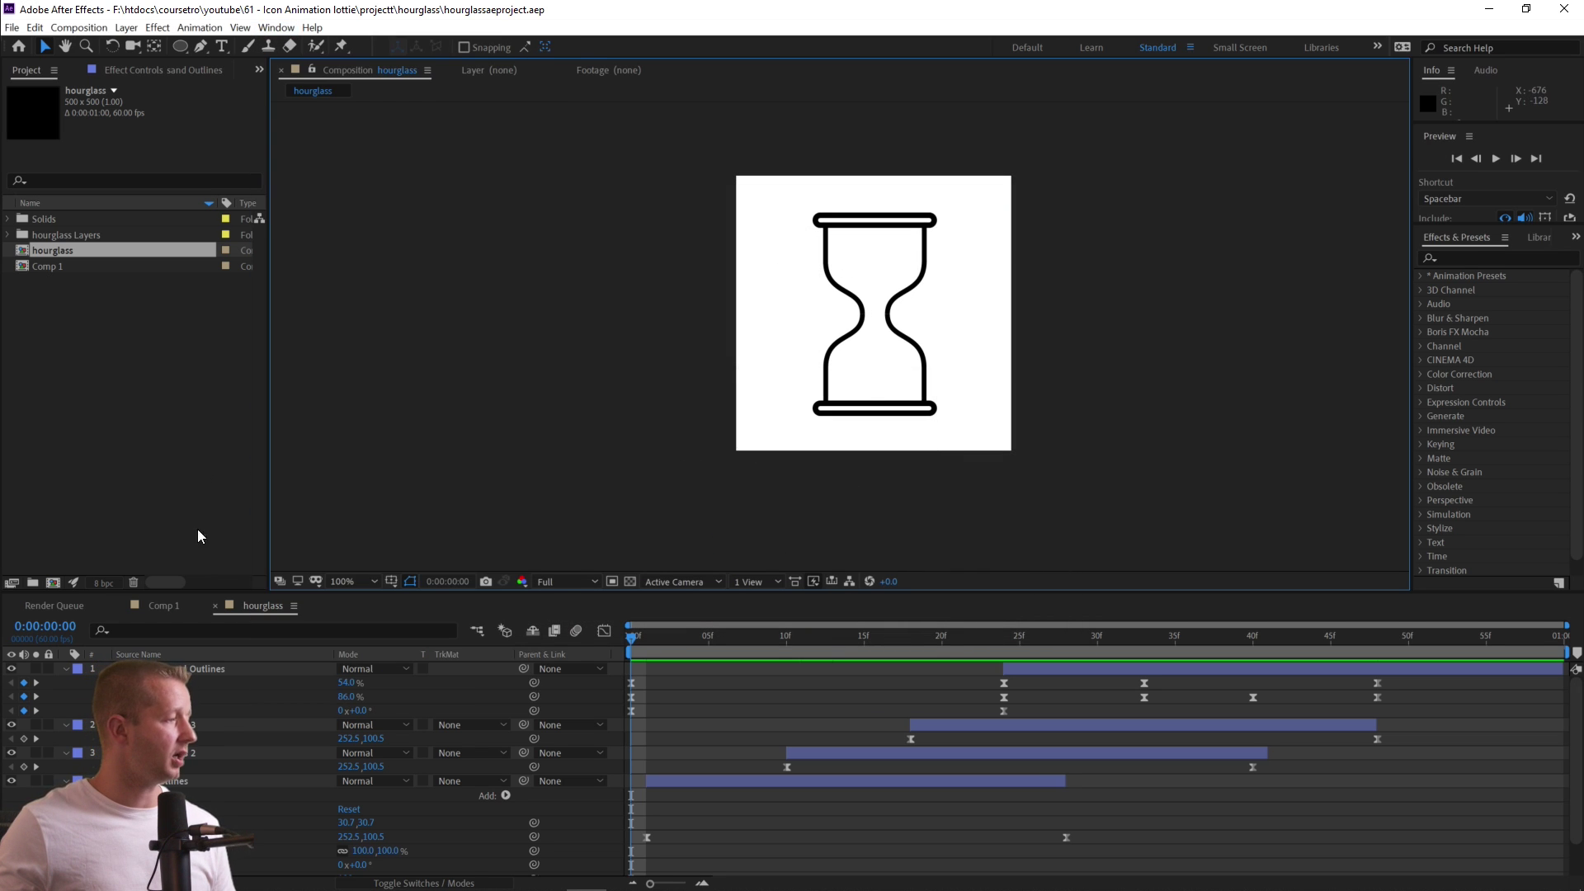
scroll(73, 726, down, 2)
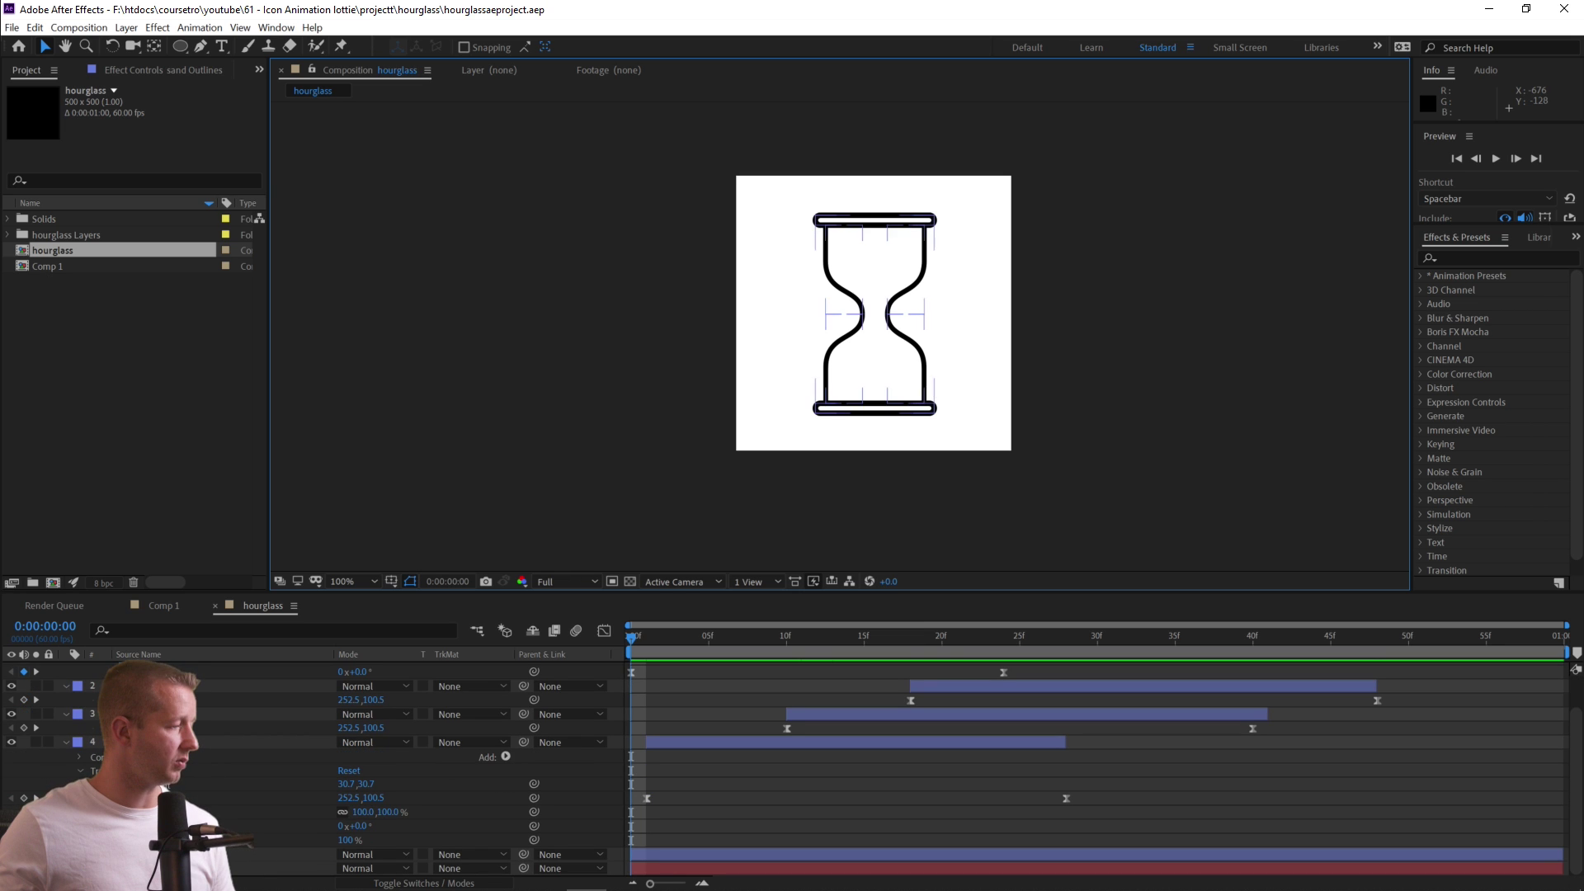
click(10, 869)
Open the Bodymovin extension and widen its window until the destination folder column shows.
click(276, 28)
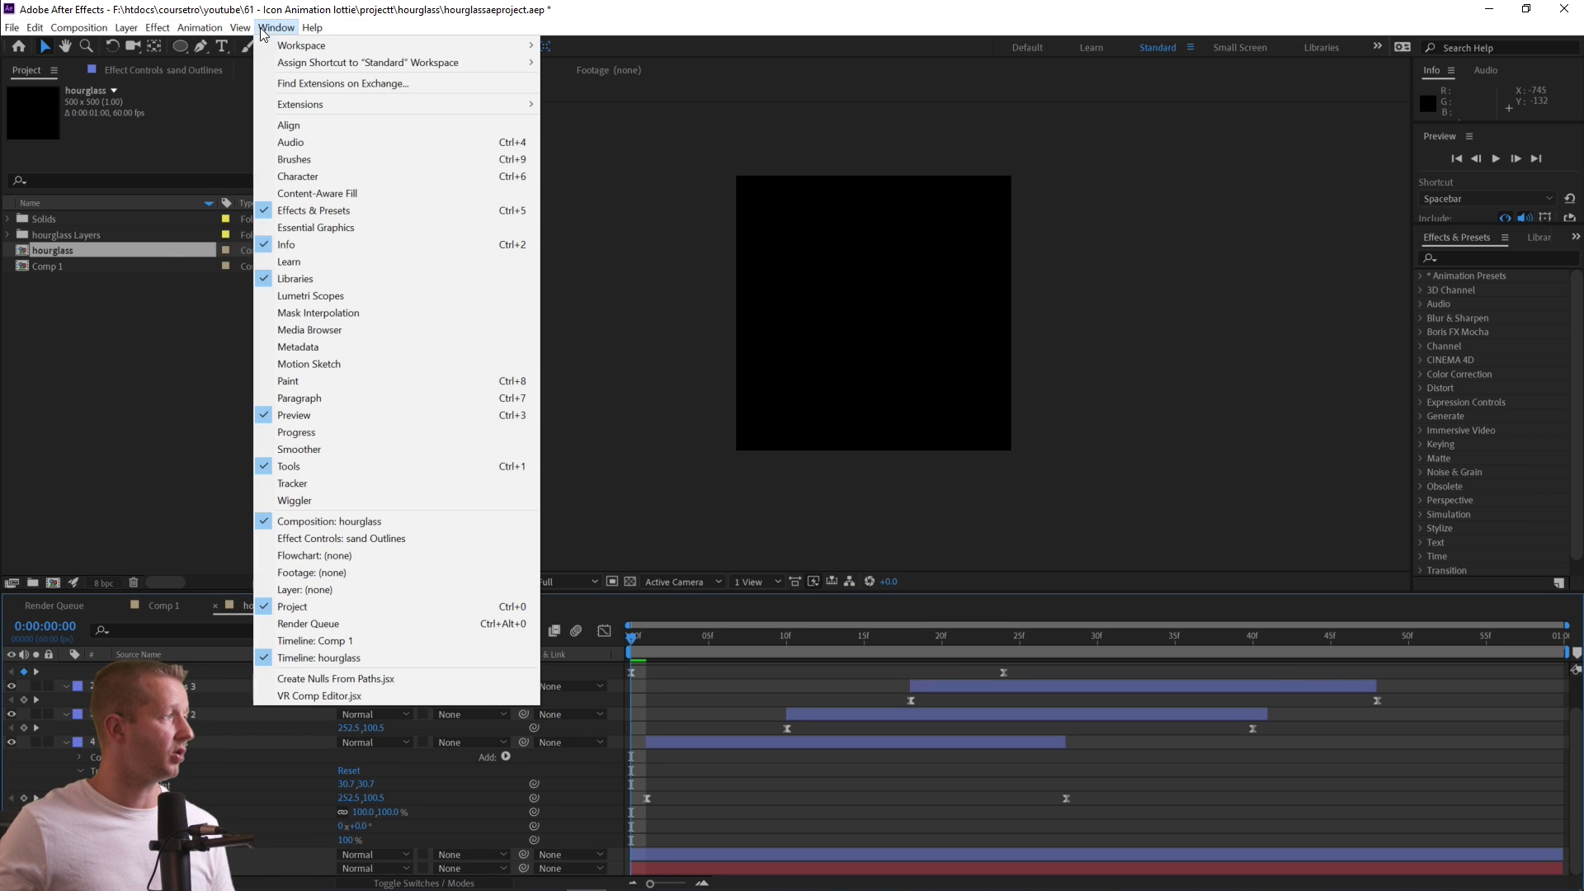
mouse_move(388, 99)
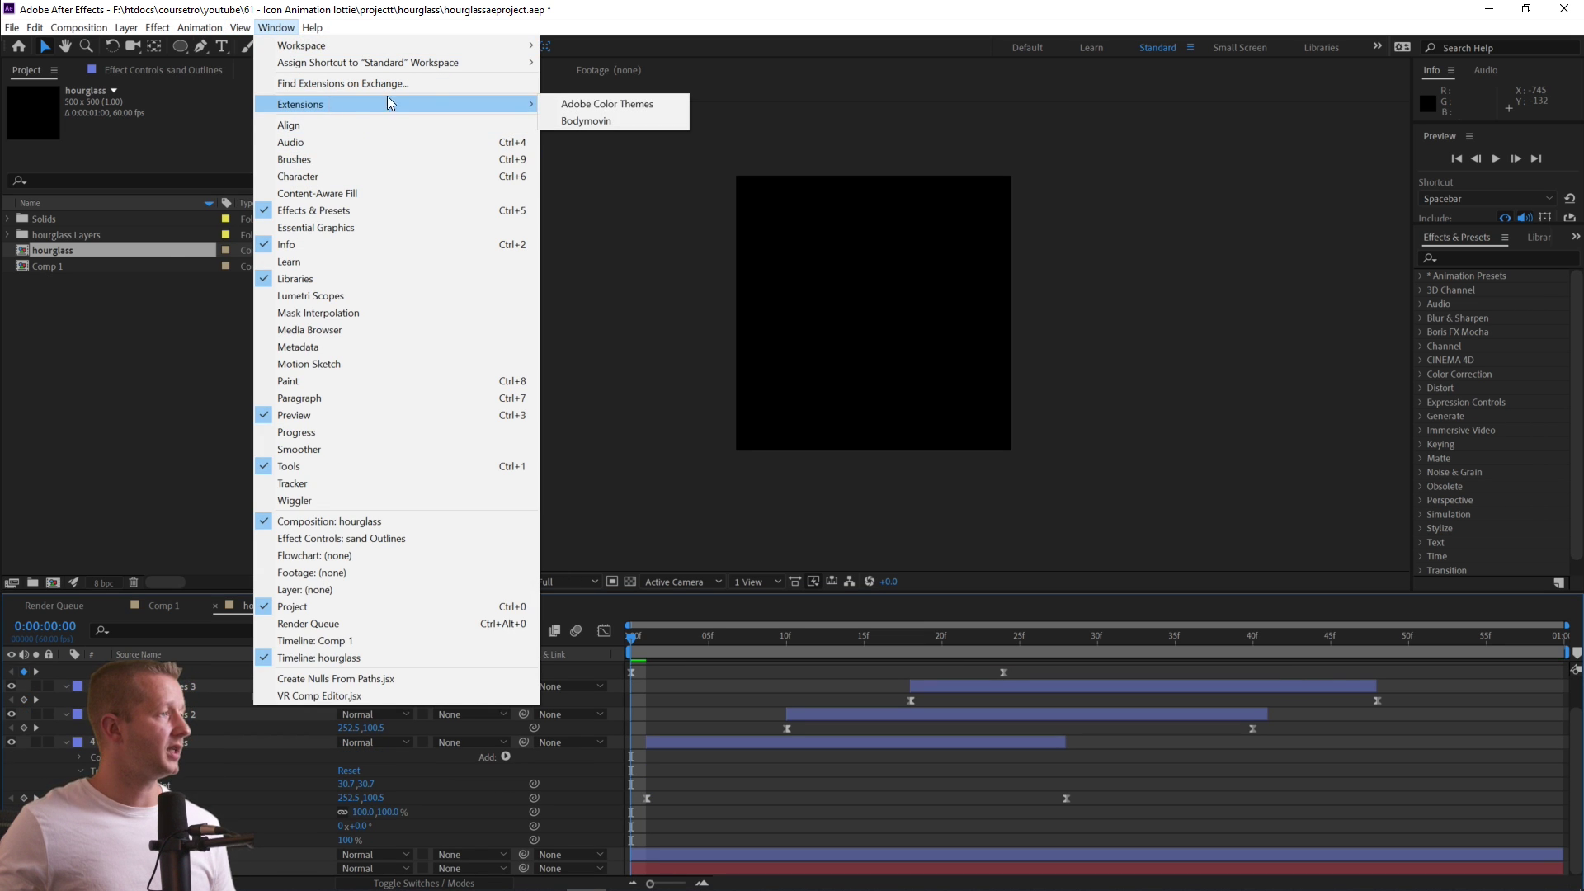
click(594, 117)
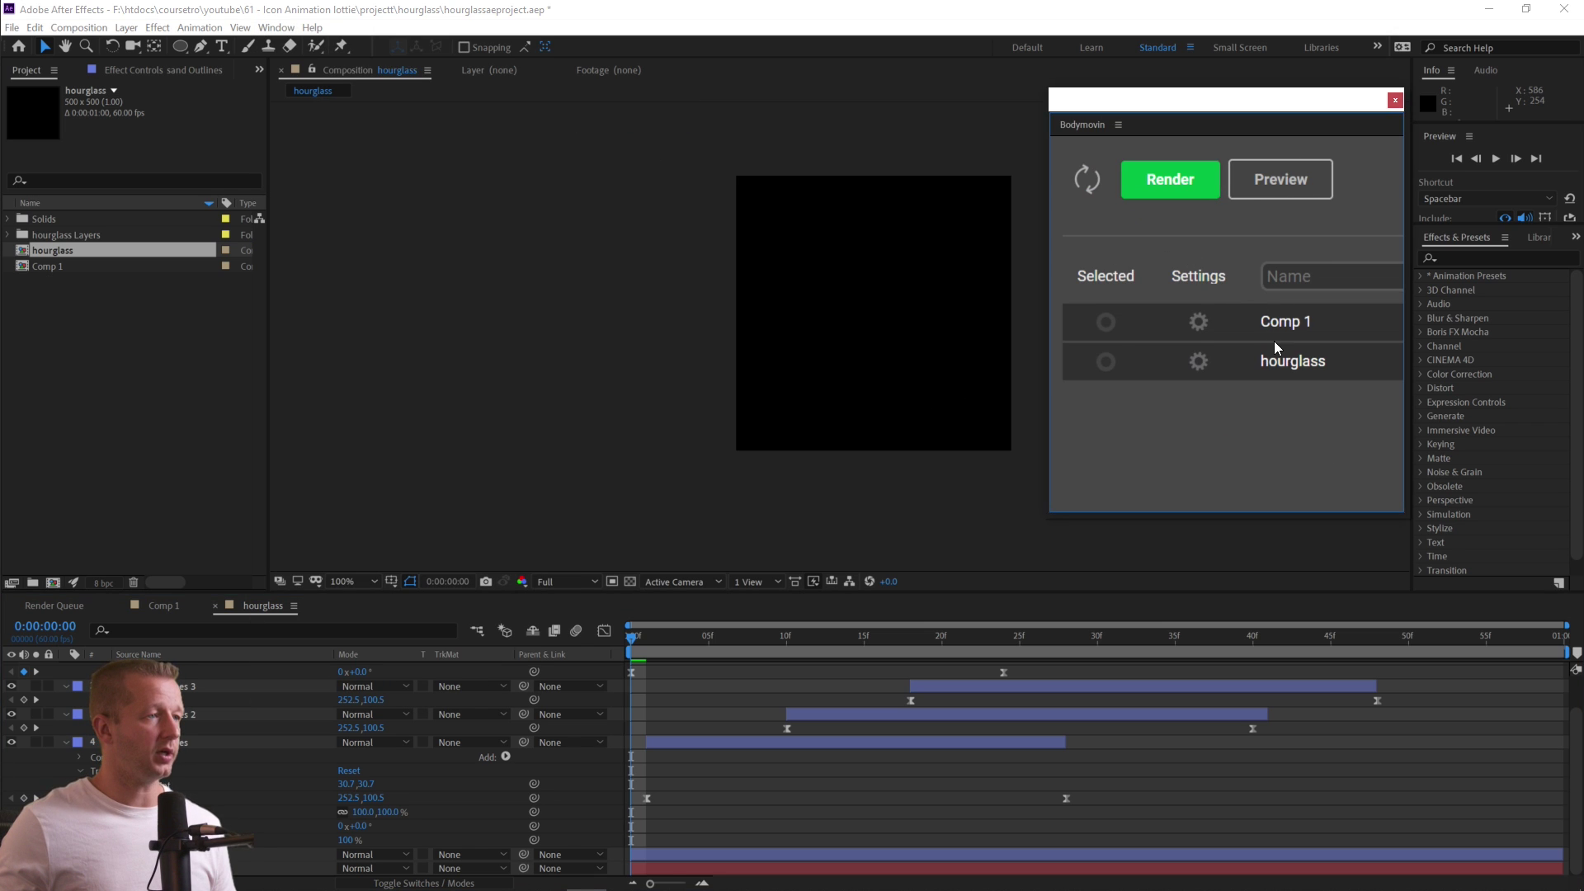
drag(1051, 340, 619, 342)
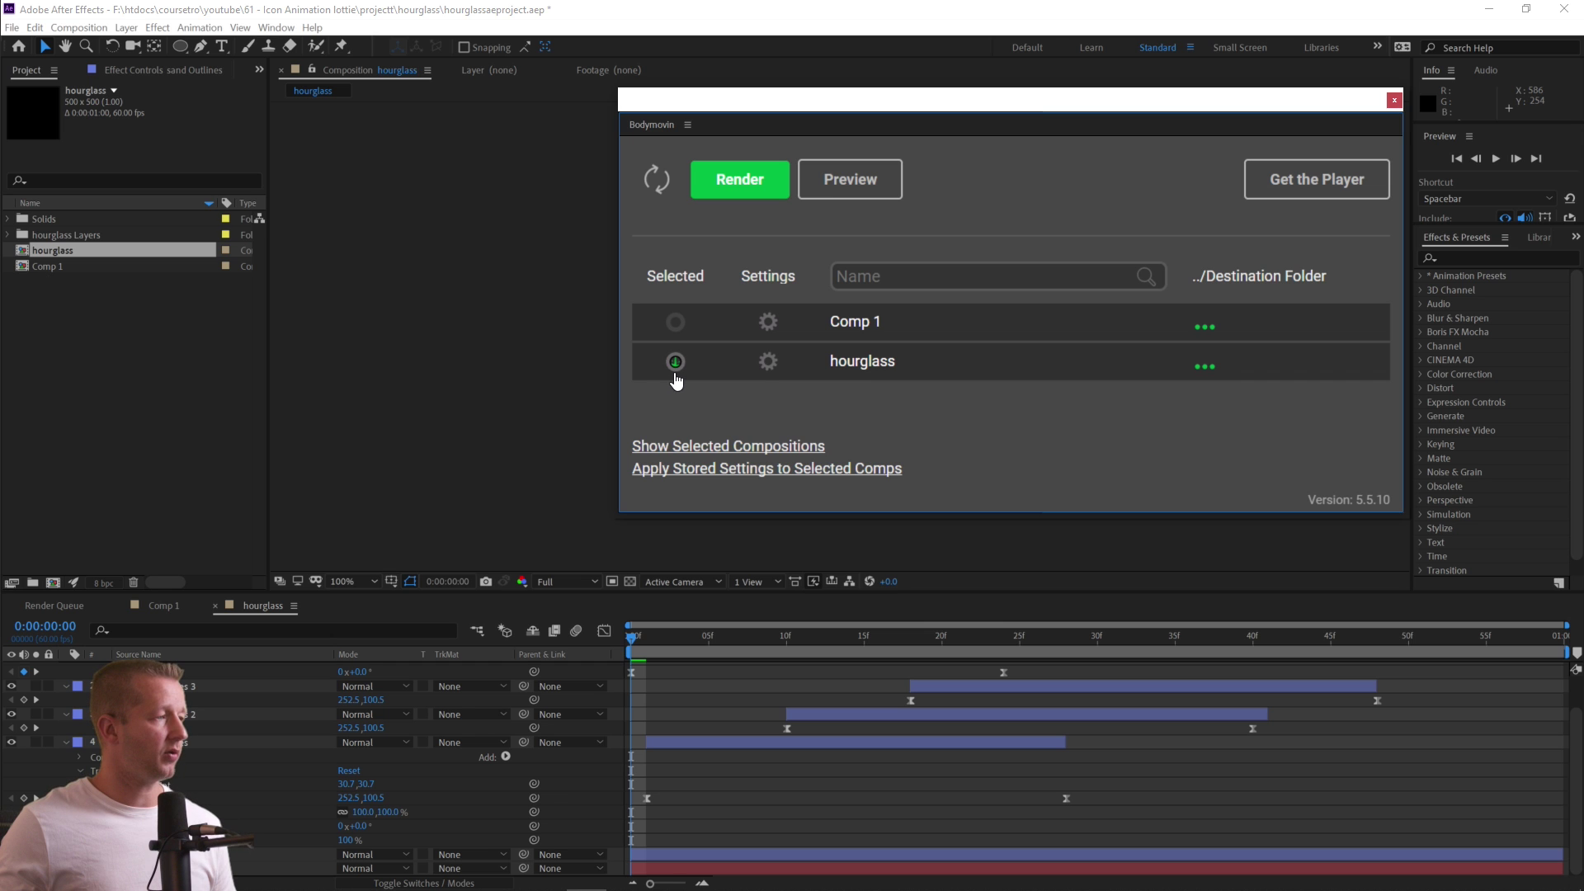
Set the hourglass composition's Bodymovin export destination to a file named hourglass in the projectt/hourglass folder.
click(1207, 366)
click(752, 184)
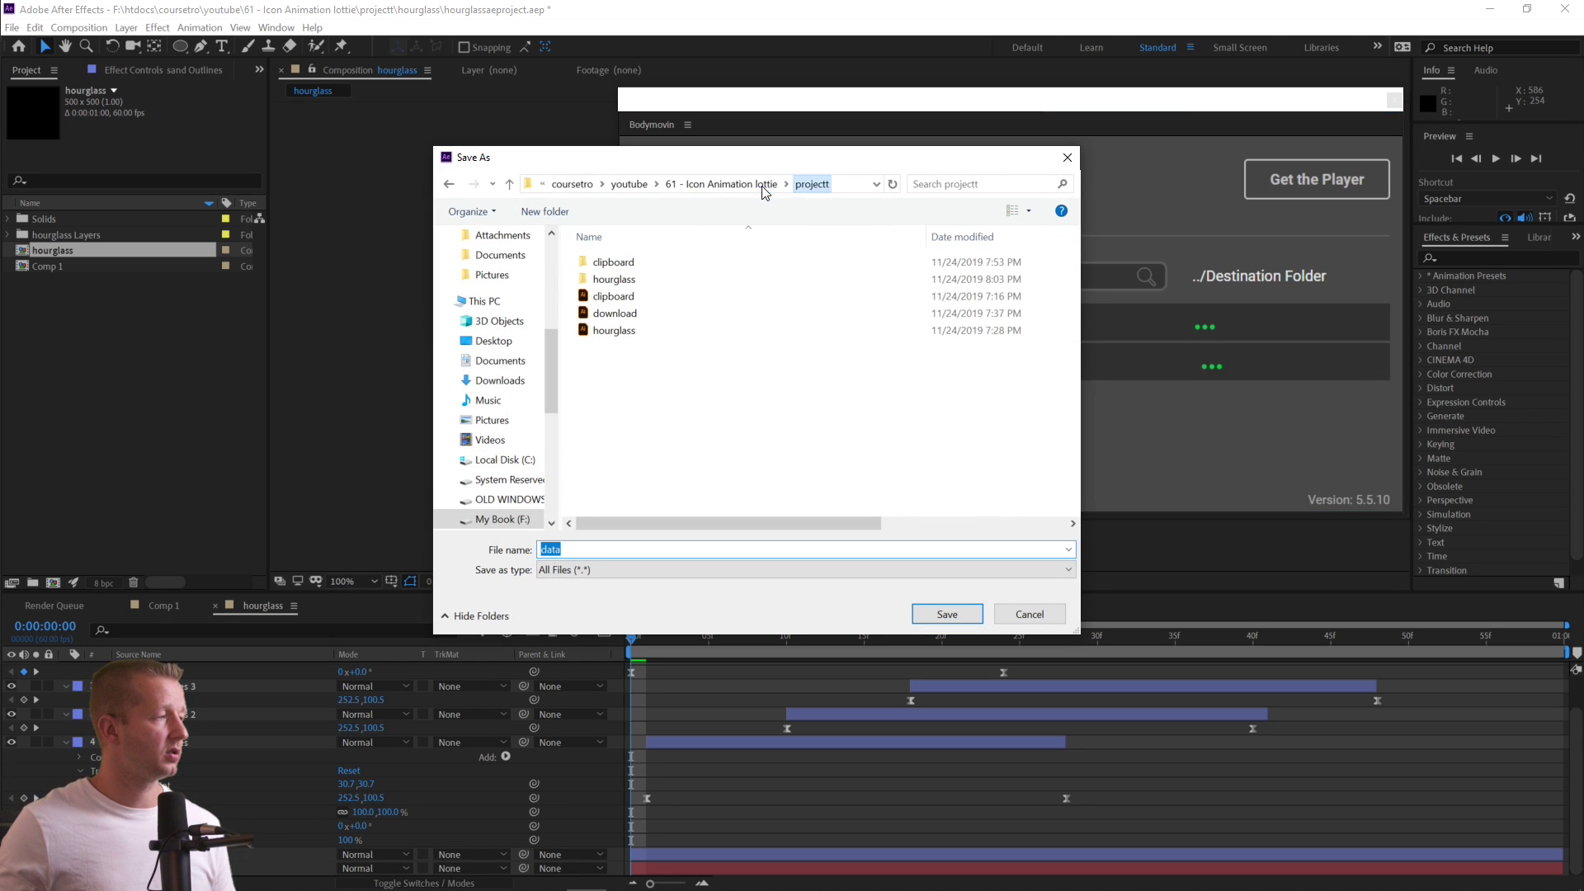
double_click(632, 280)
double_click(734, 545)
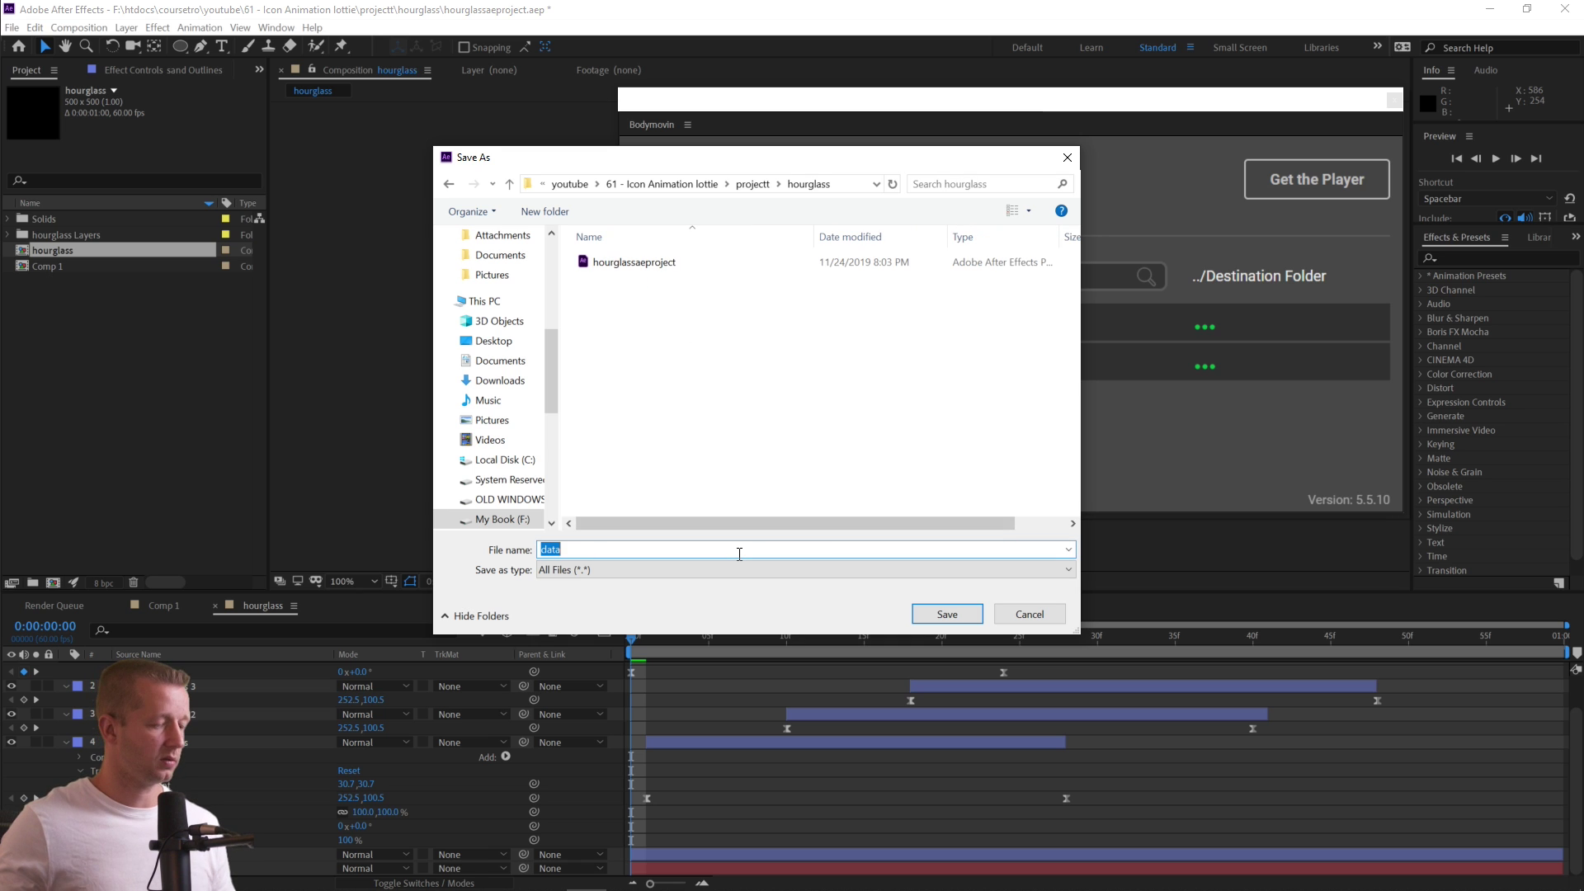
text(hourglass)
key(Return)
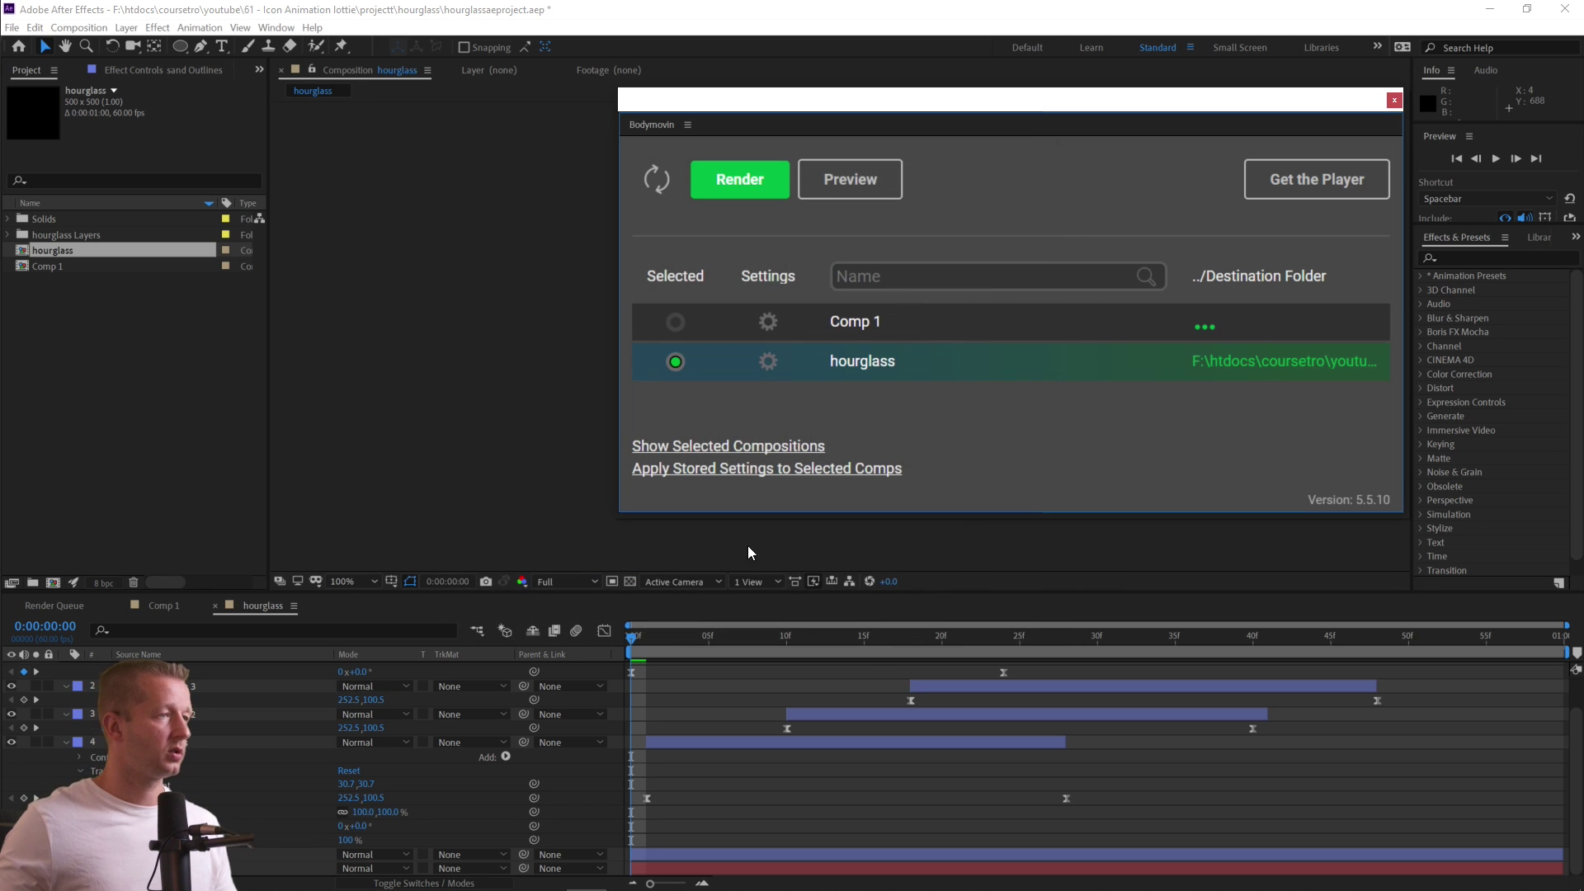
Render the hourglass composition with Bodymovin, close the extension and save the project.
click(755, 183)
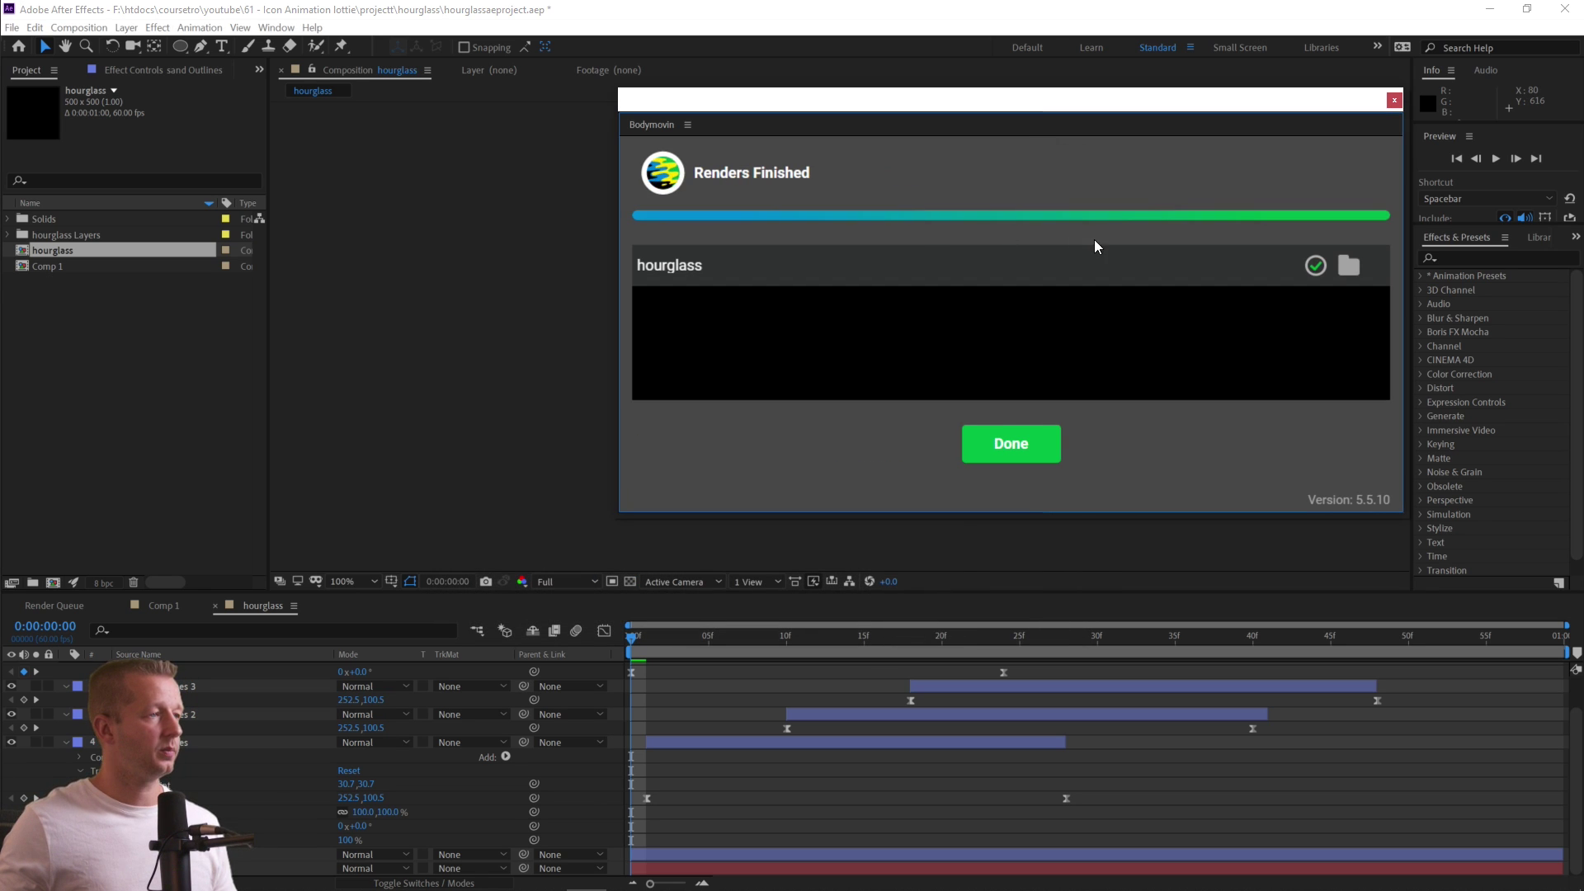
click(1394, 99)
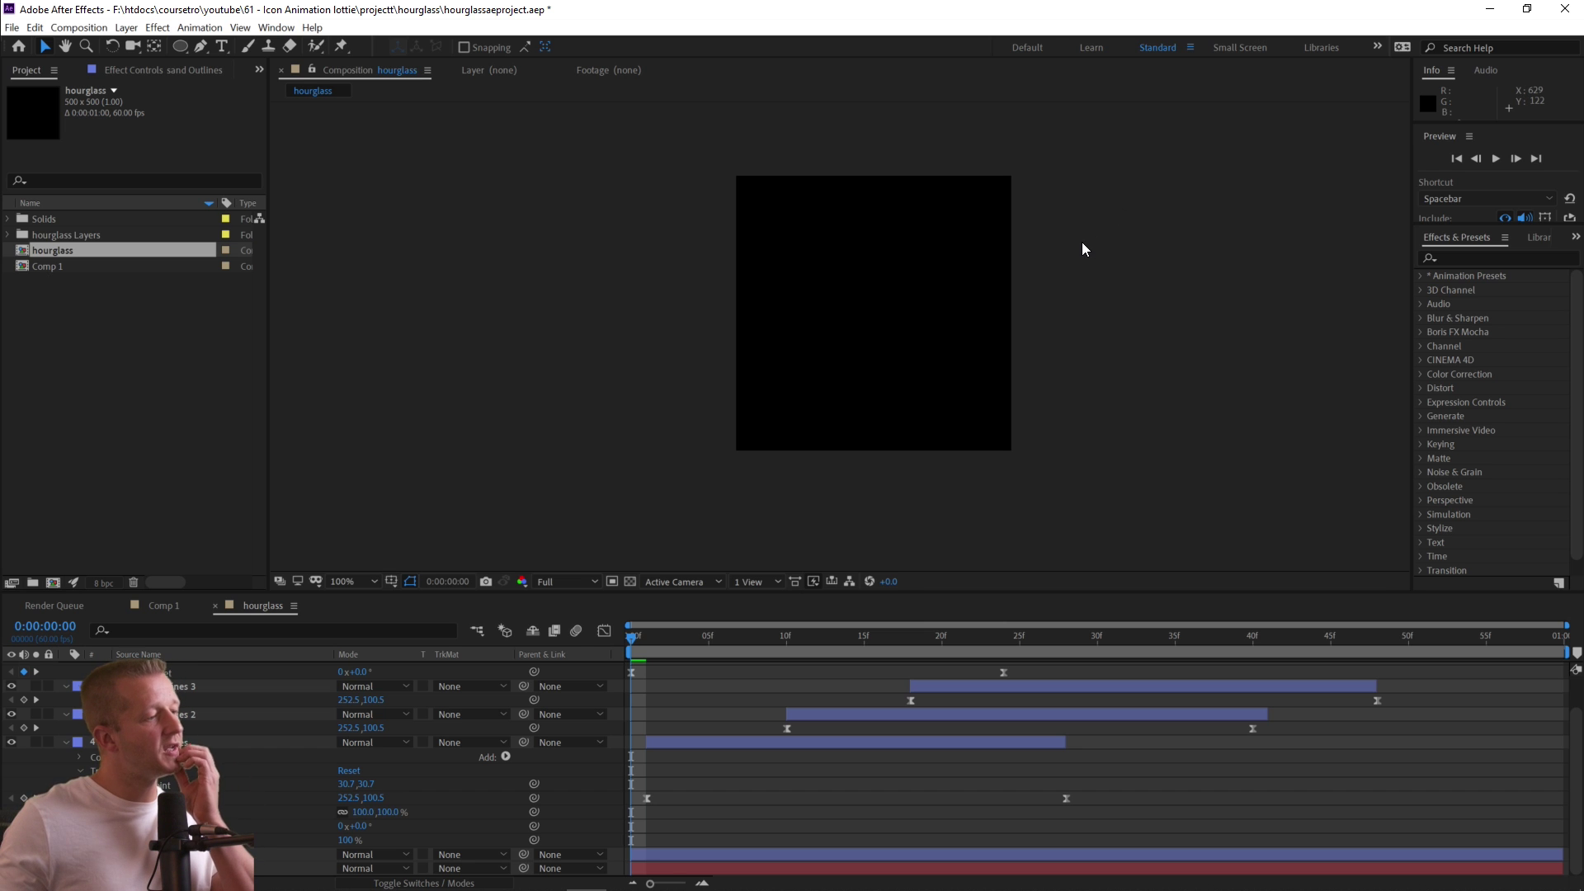
click(1083, 248)
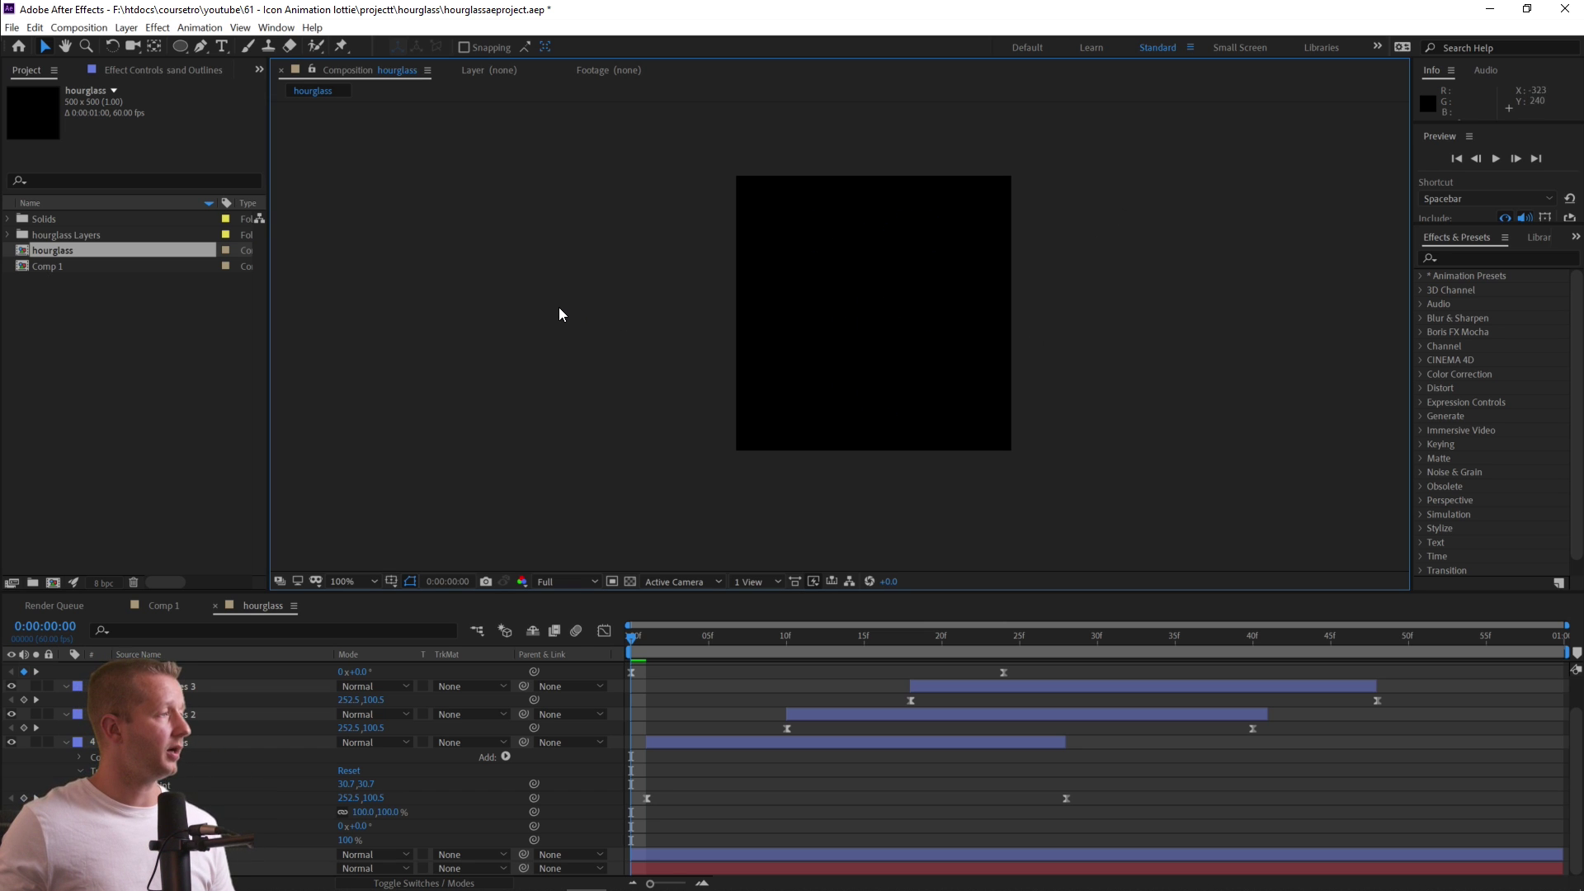
key(ctrl+s)
Begin saving the project under a new name and create a download folder inside projectt for it.
click(11, 27)
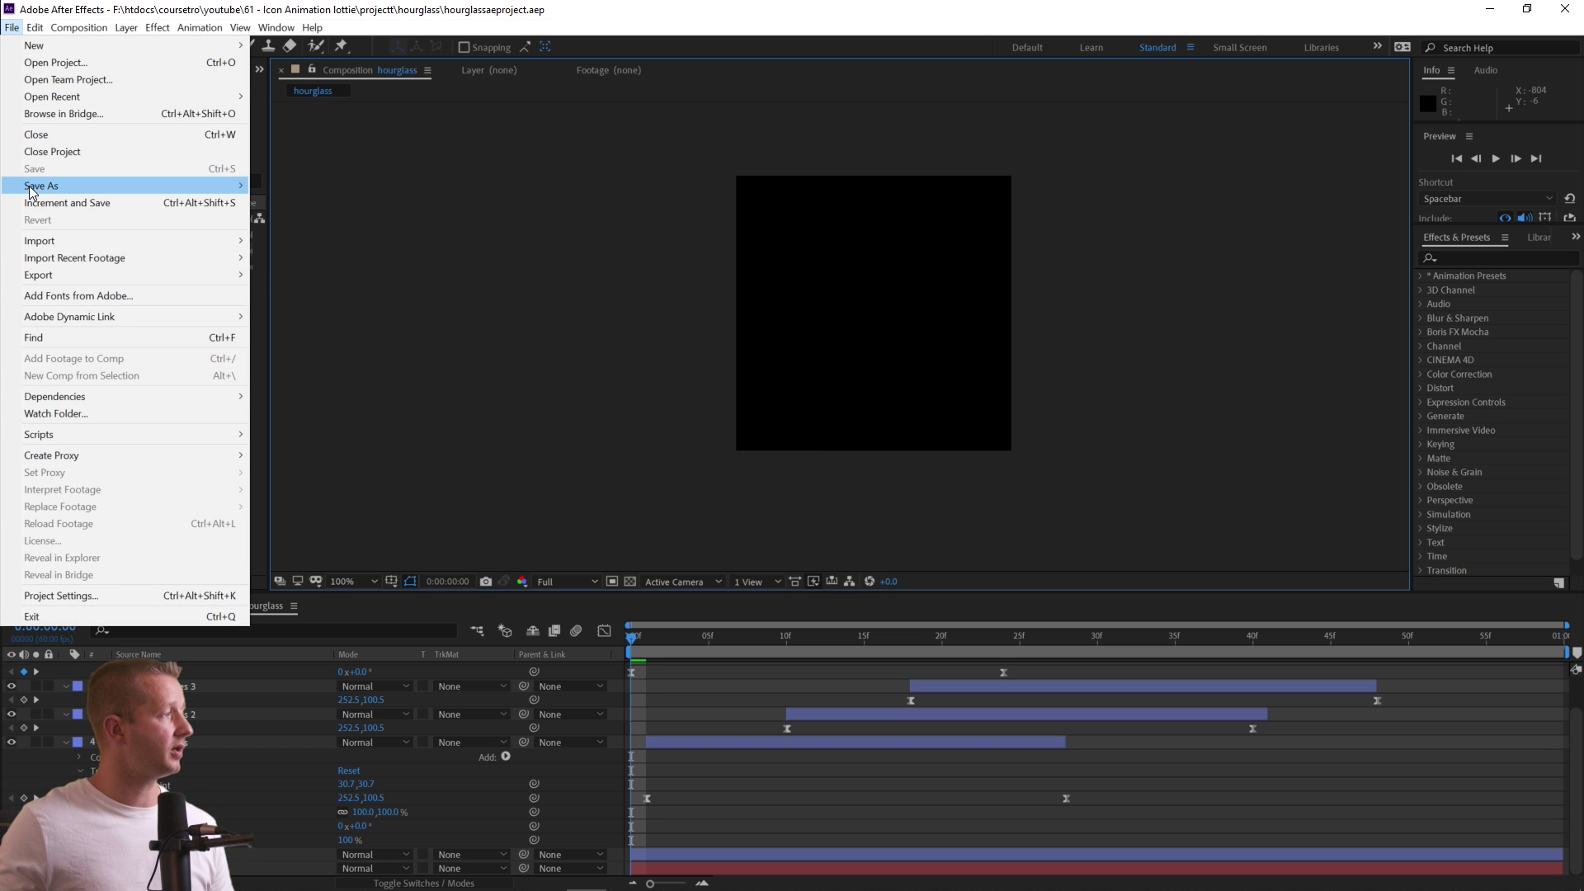
mouse_move(145, 190)
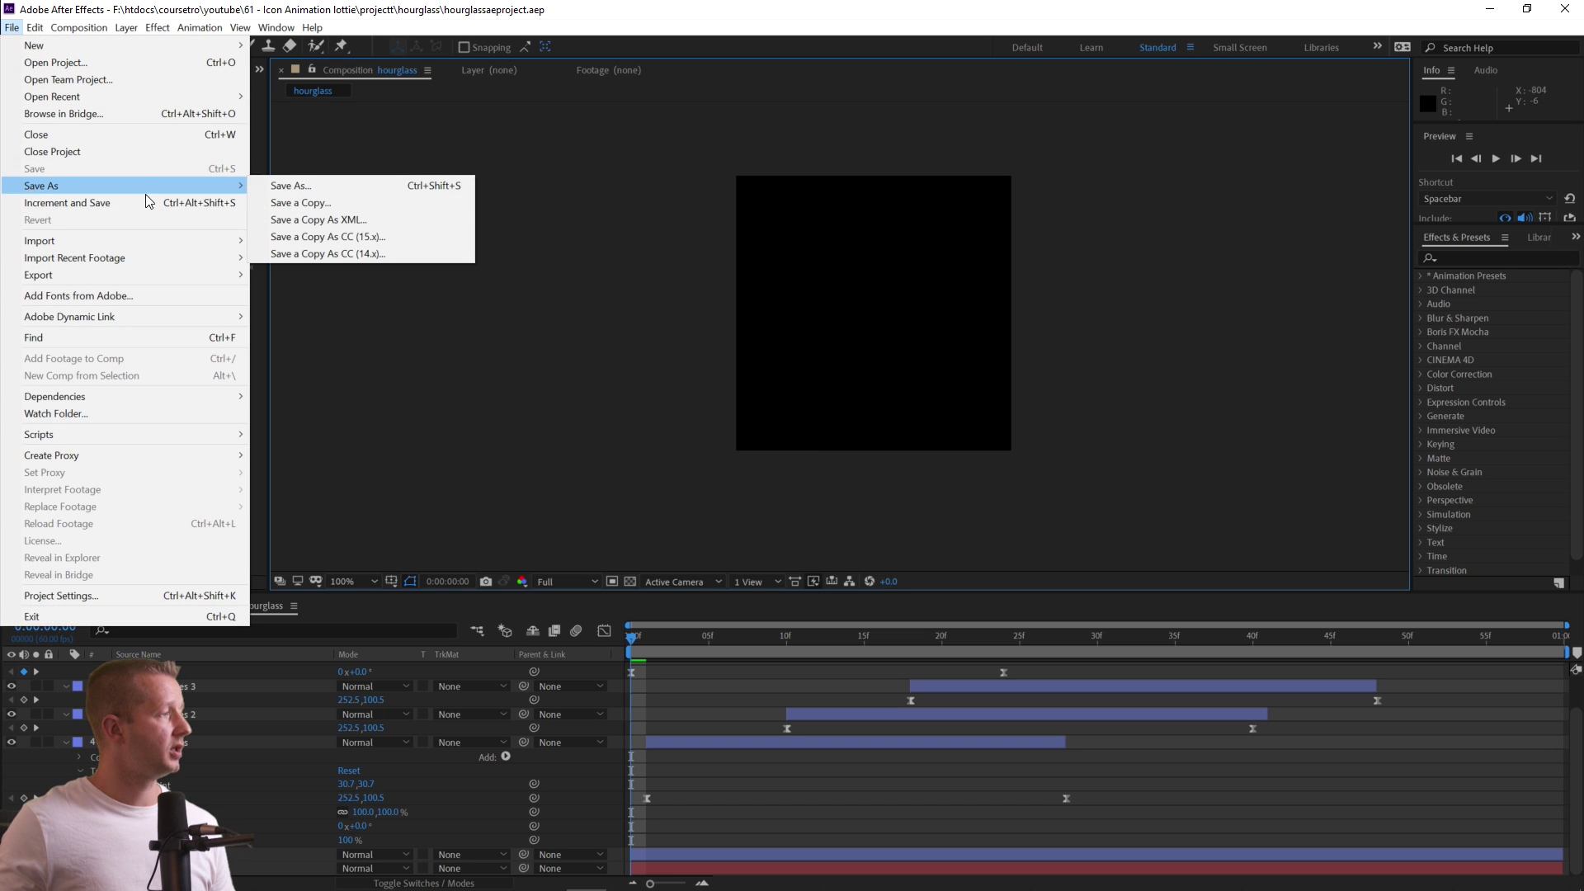
click(299, 188)
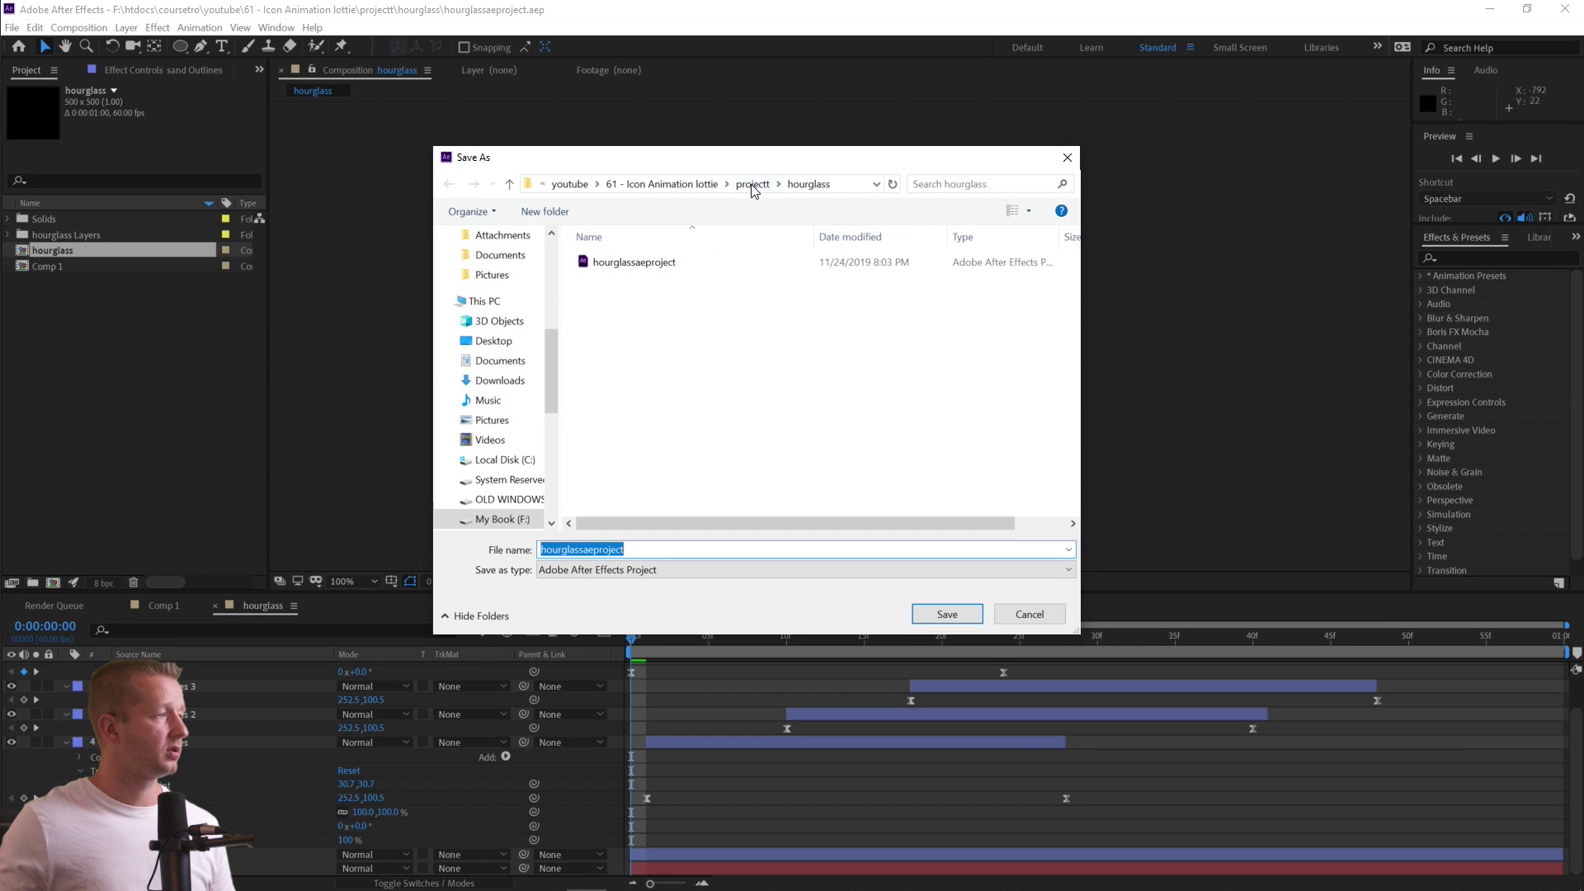
click(753, 187)
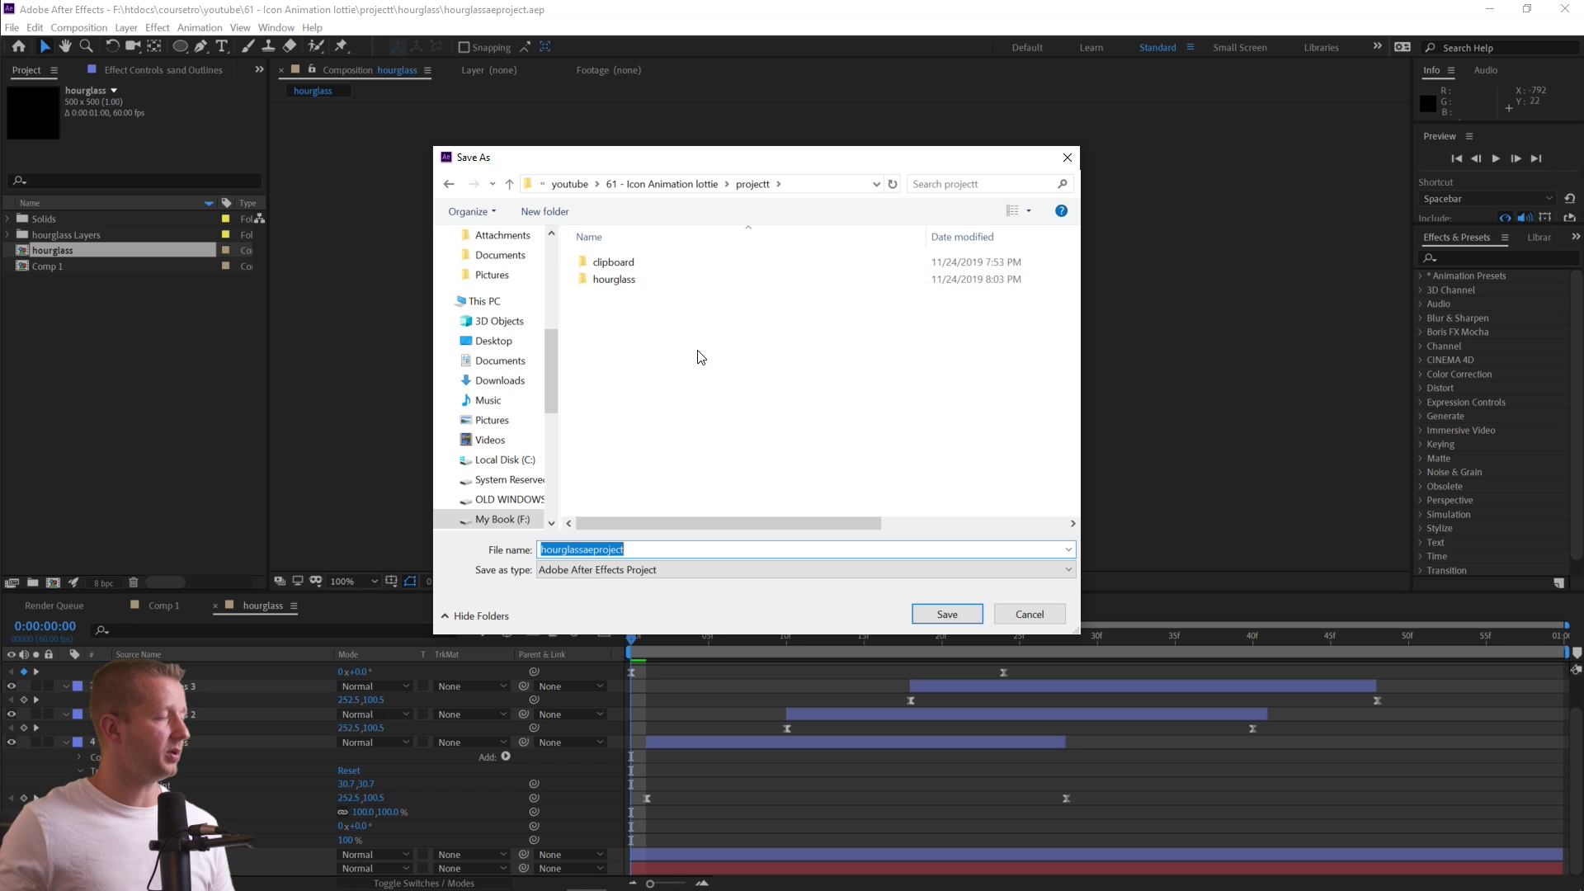
key(ctrl+shift+n)
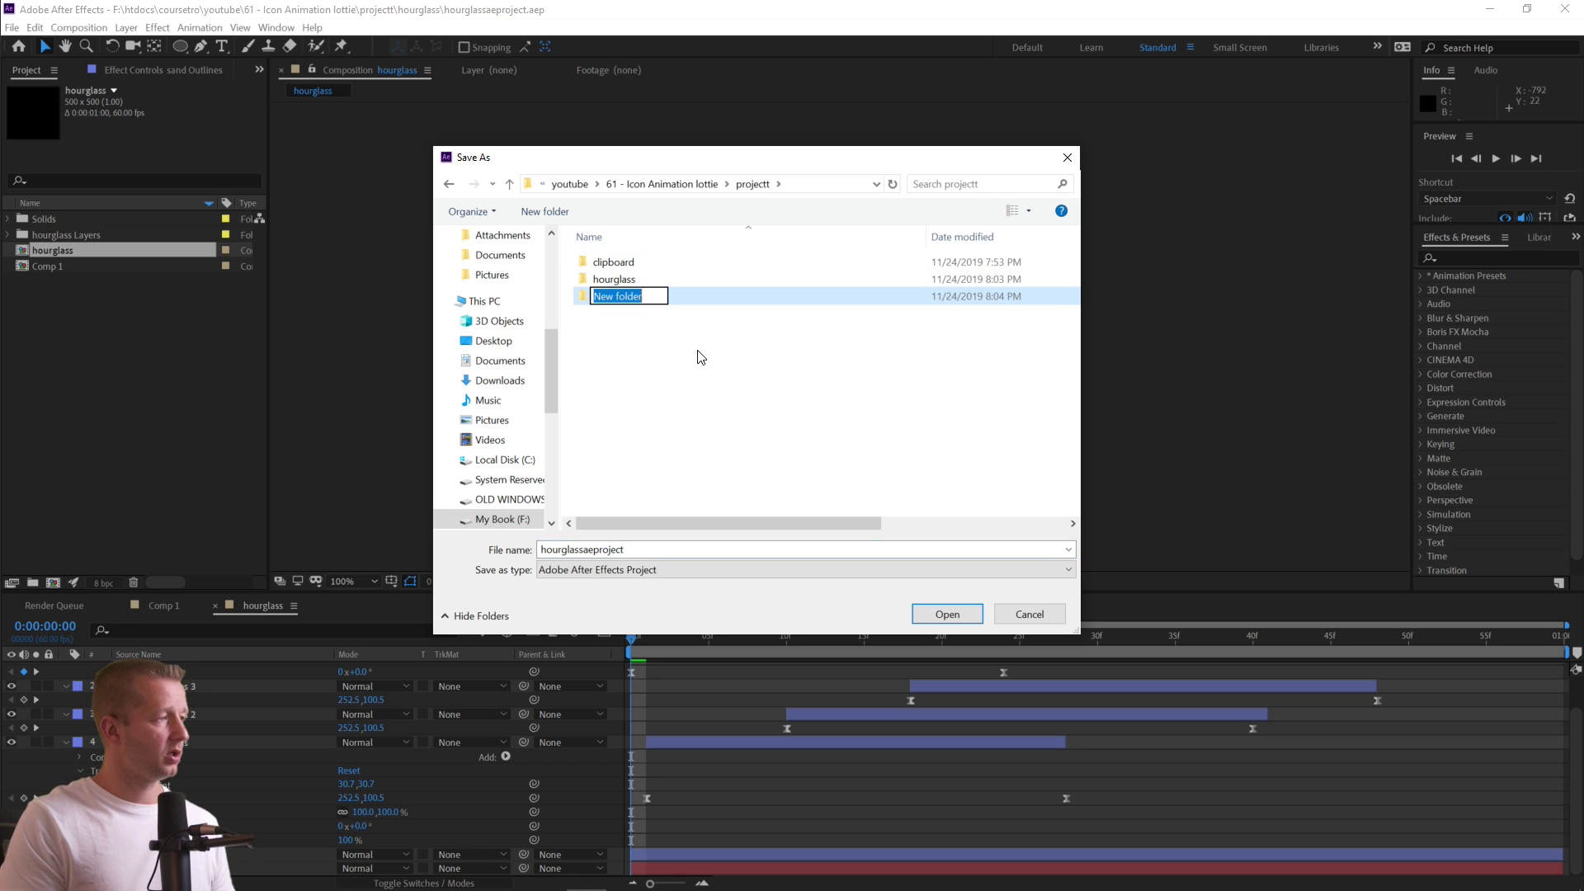
text(d)
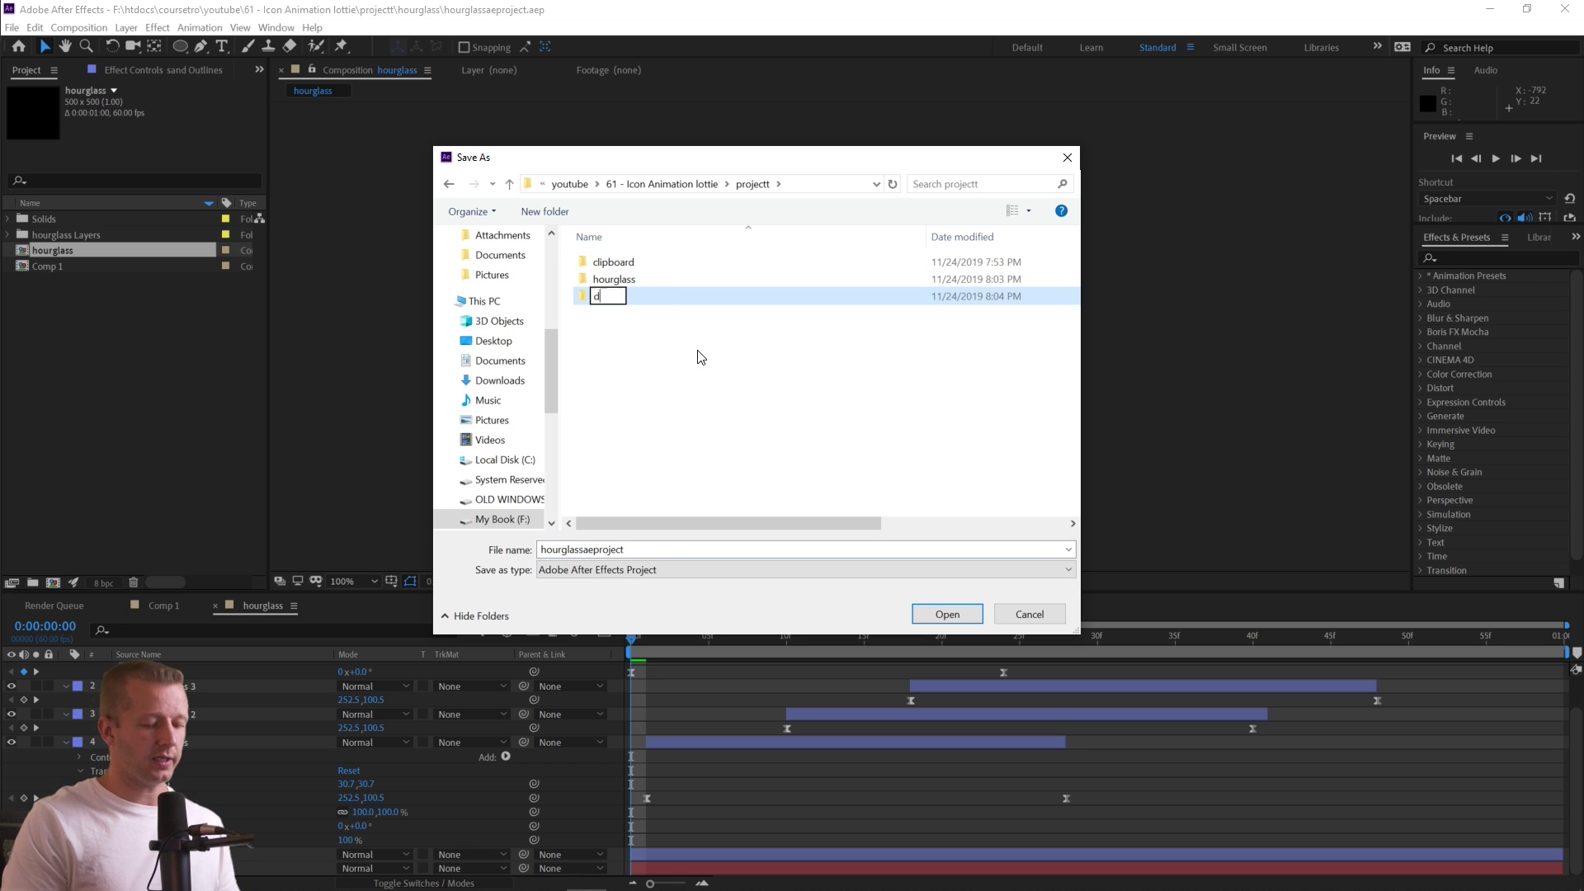
text(ownload)
key(Return)
key(Return)
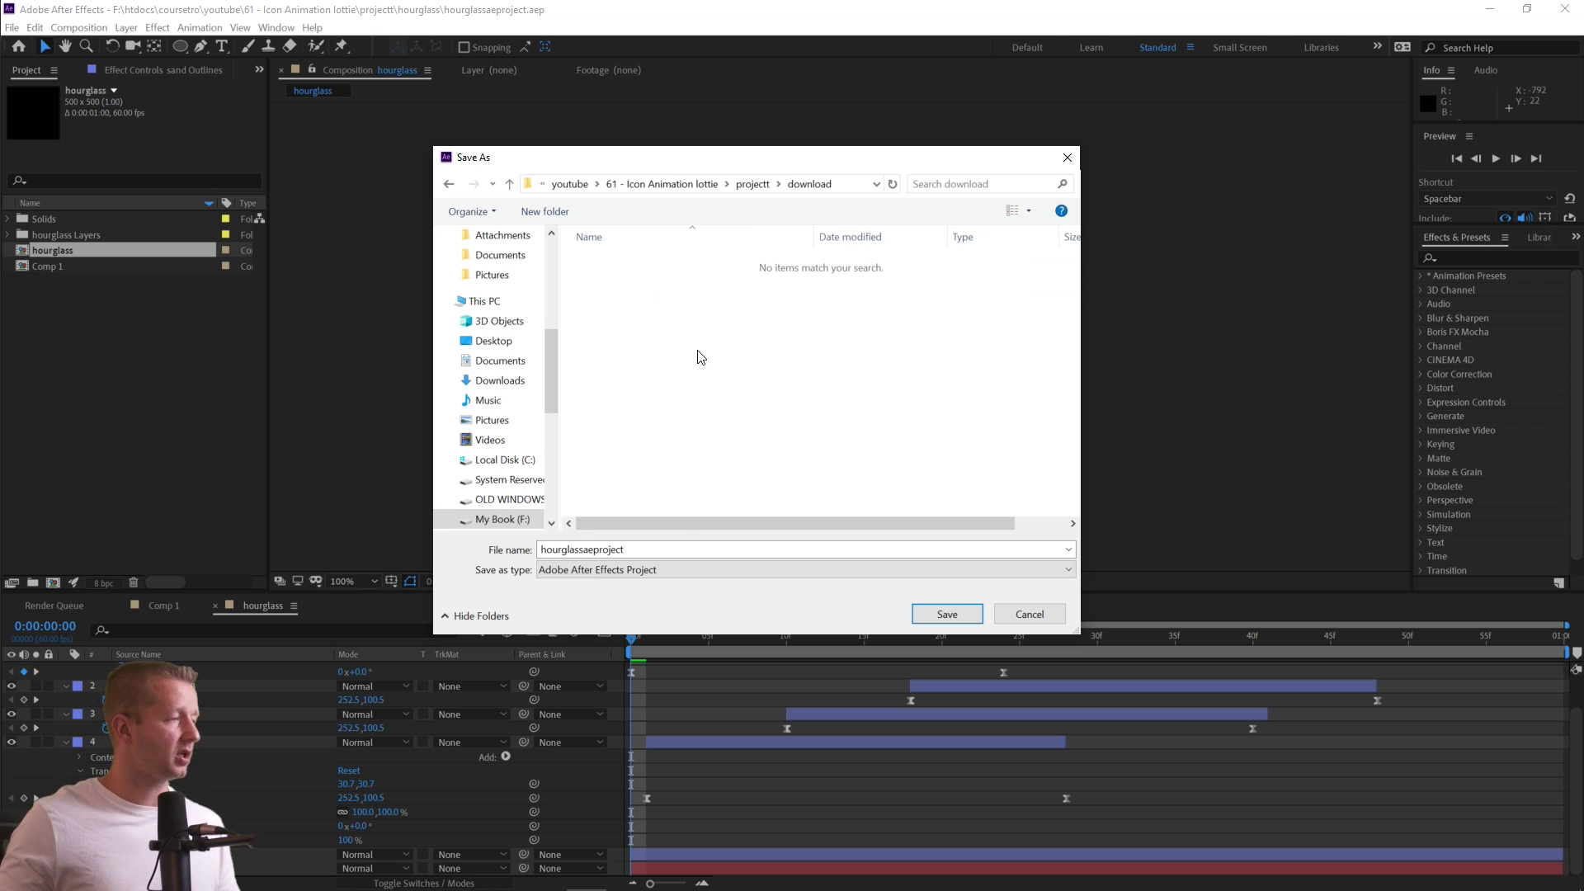
Save the project as downloadaeeproject in the download folder.
click(695, 550)
text(downloadaeepr)
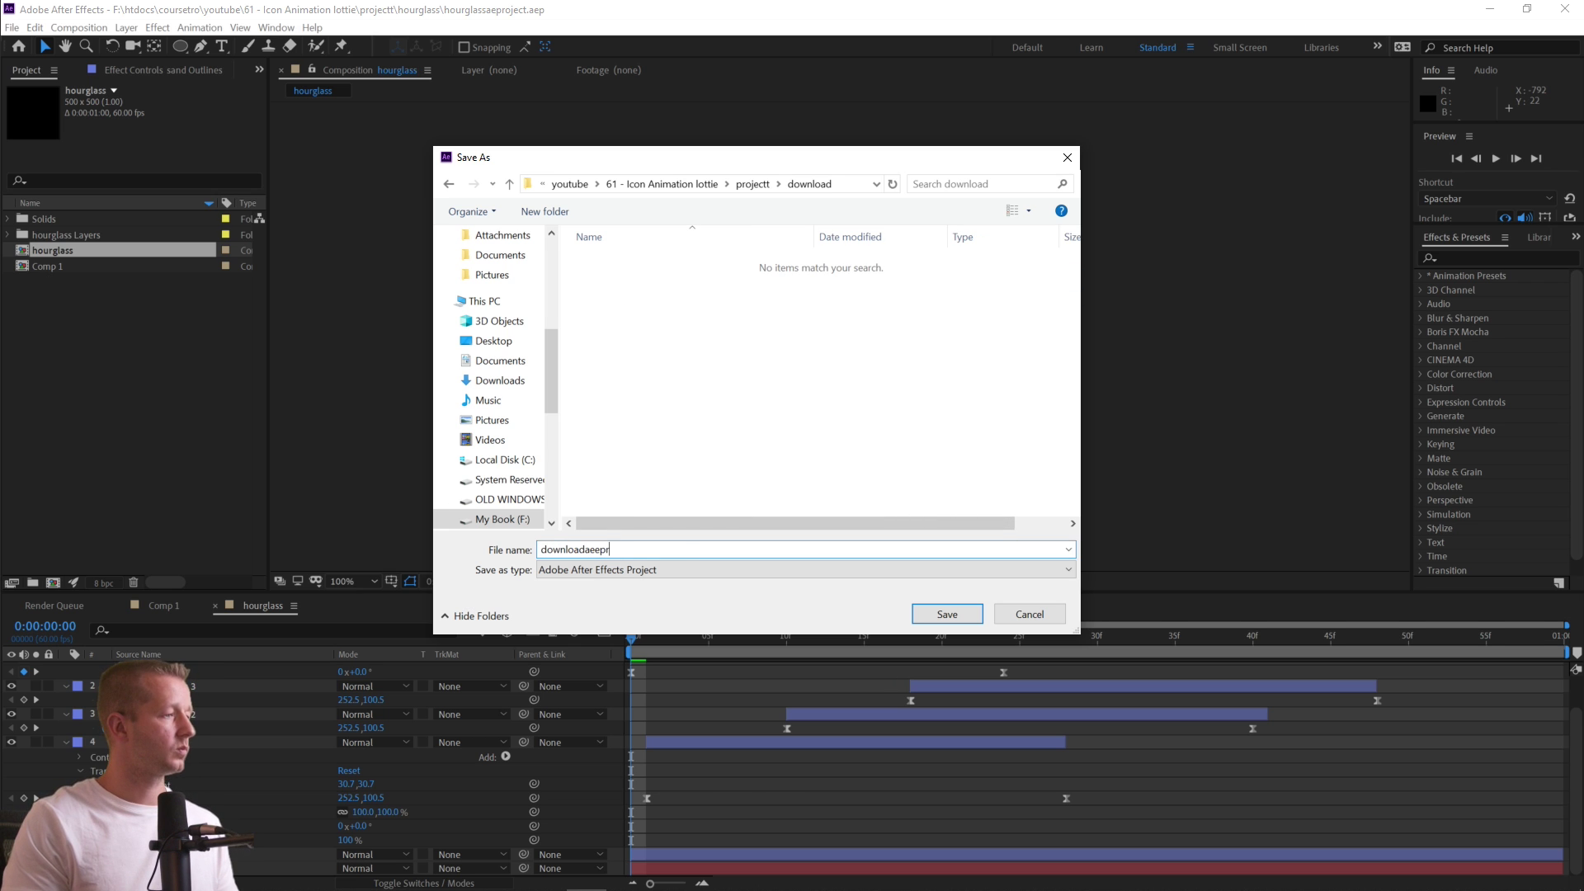
text(oject)
key(Return)
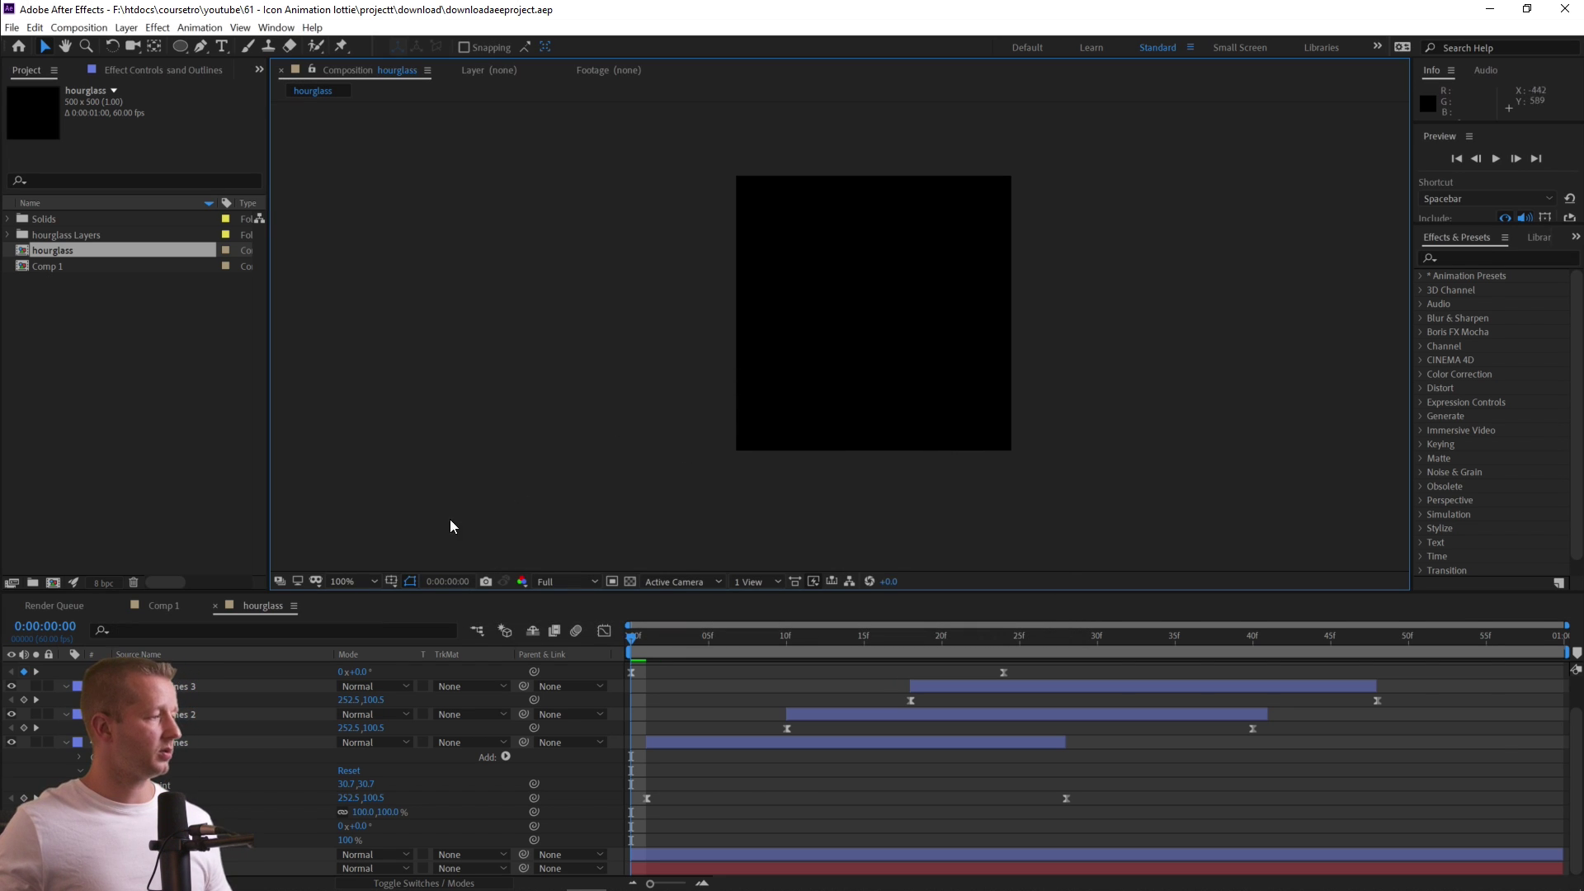
Delete the hourglass composition and the hourglass Layers and Solids folders from the project.
scroll(788, 767, up, 1)
click(47, 257)
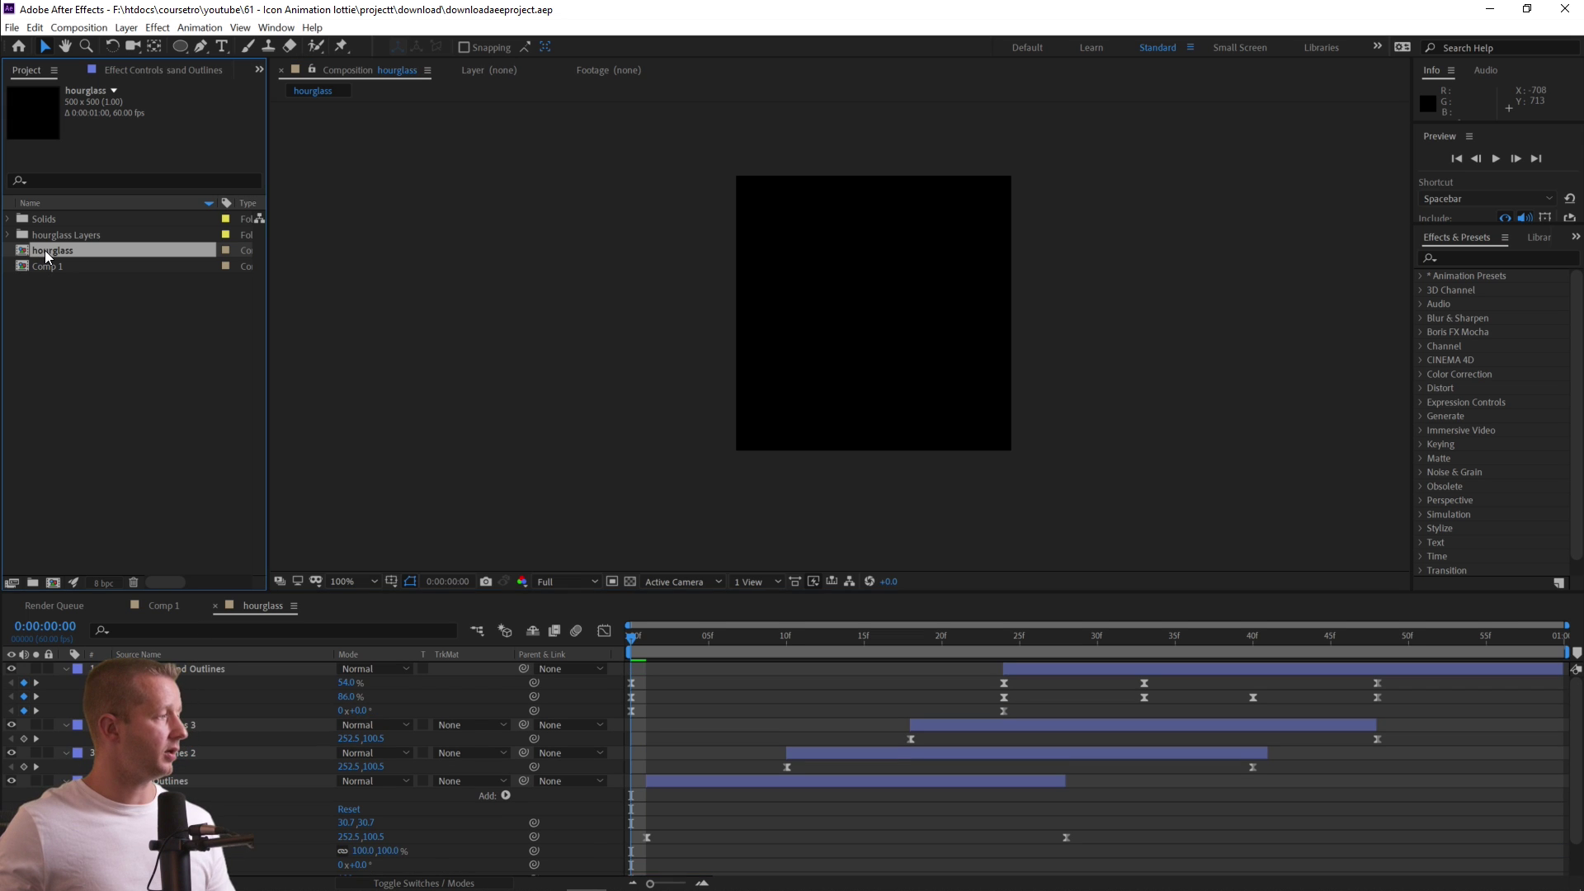
key(Delete)
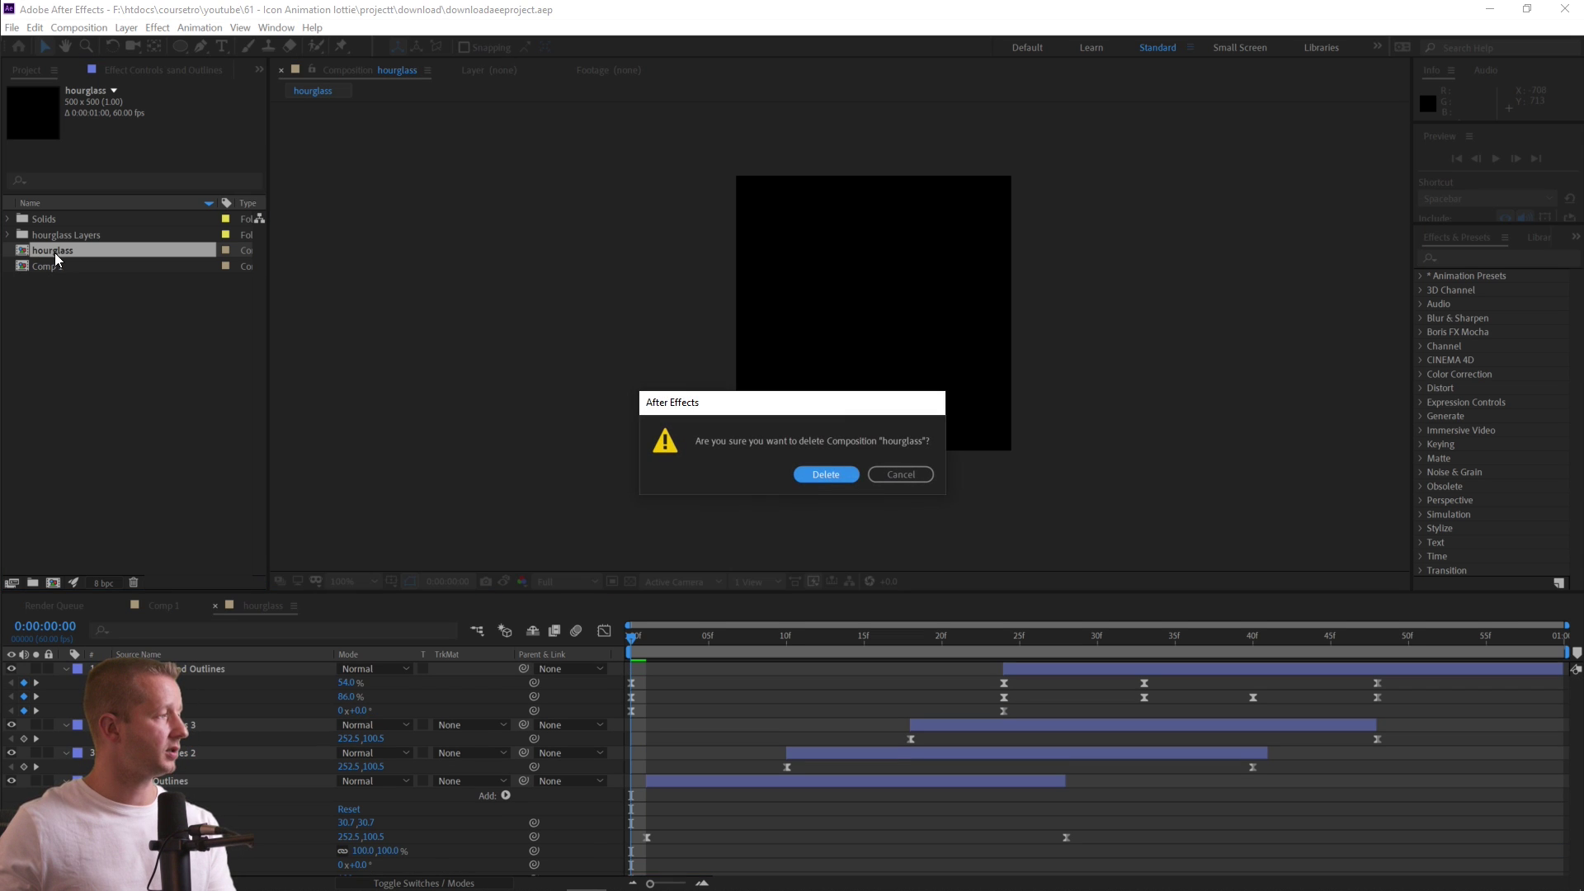
click(855, 474)
click(50, 238)
key(Delete)
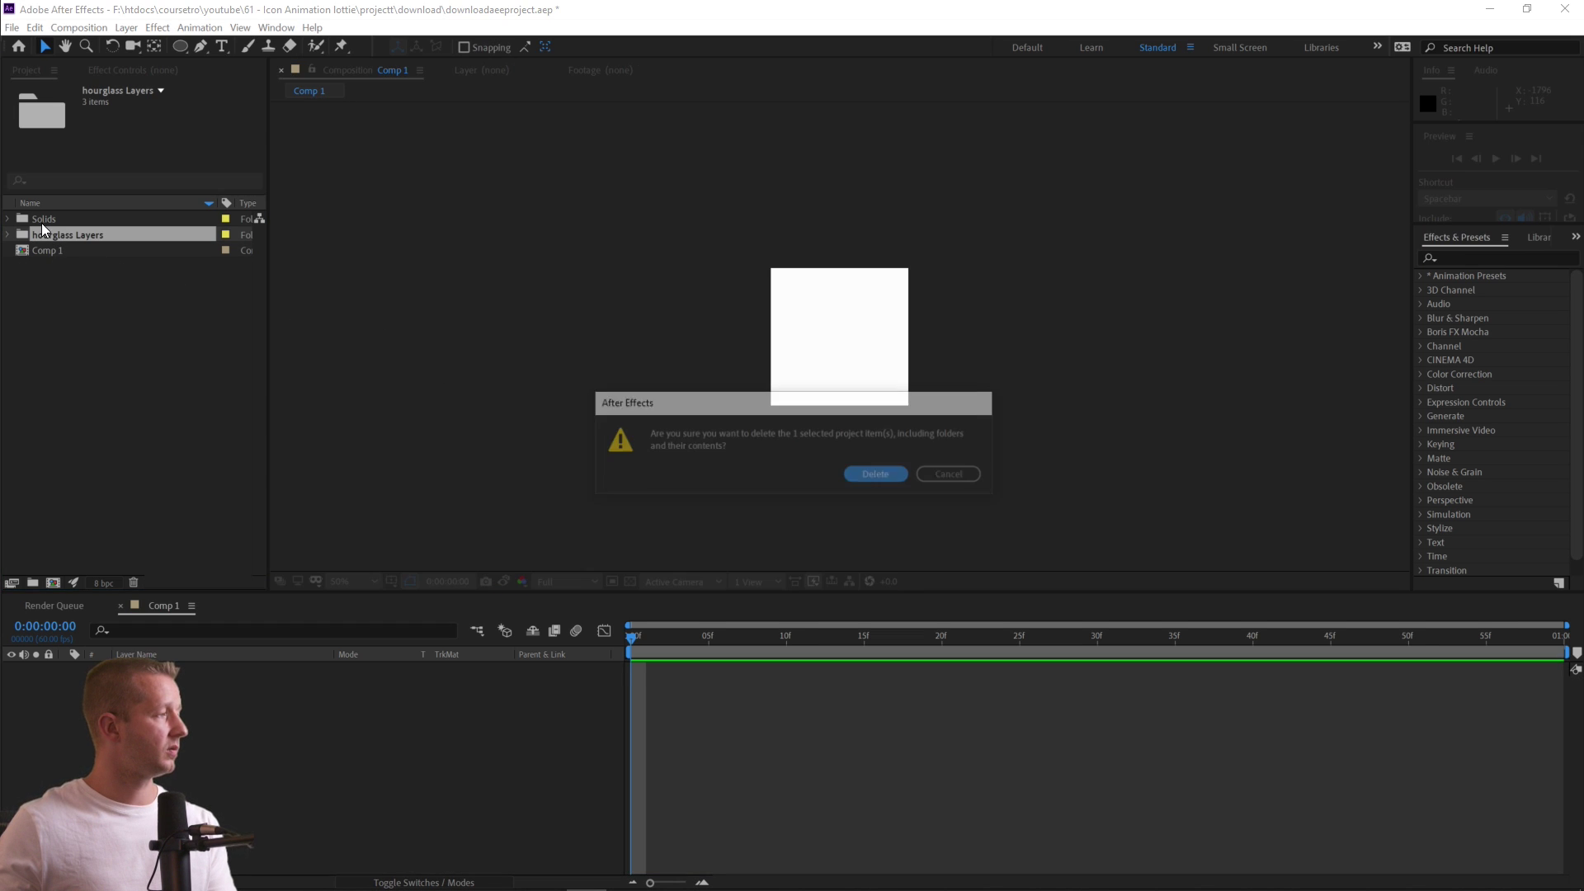
key(Return)
click(43, 221)
key(Delete)
key(Return)
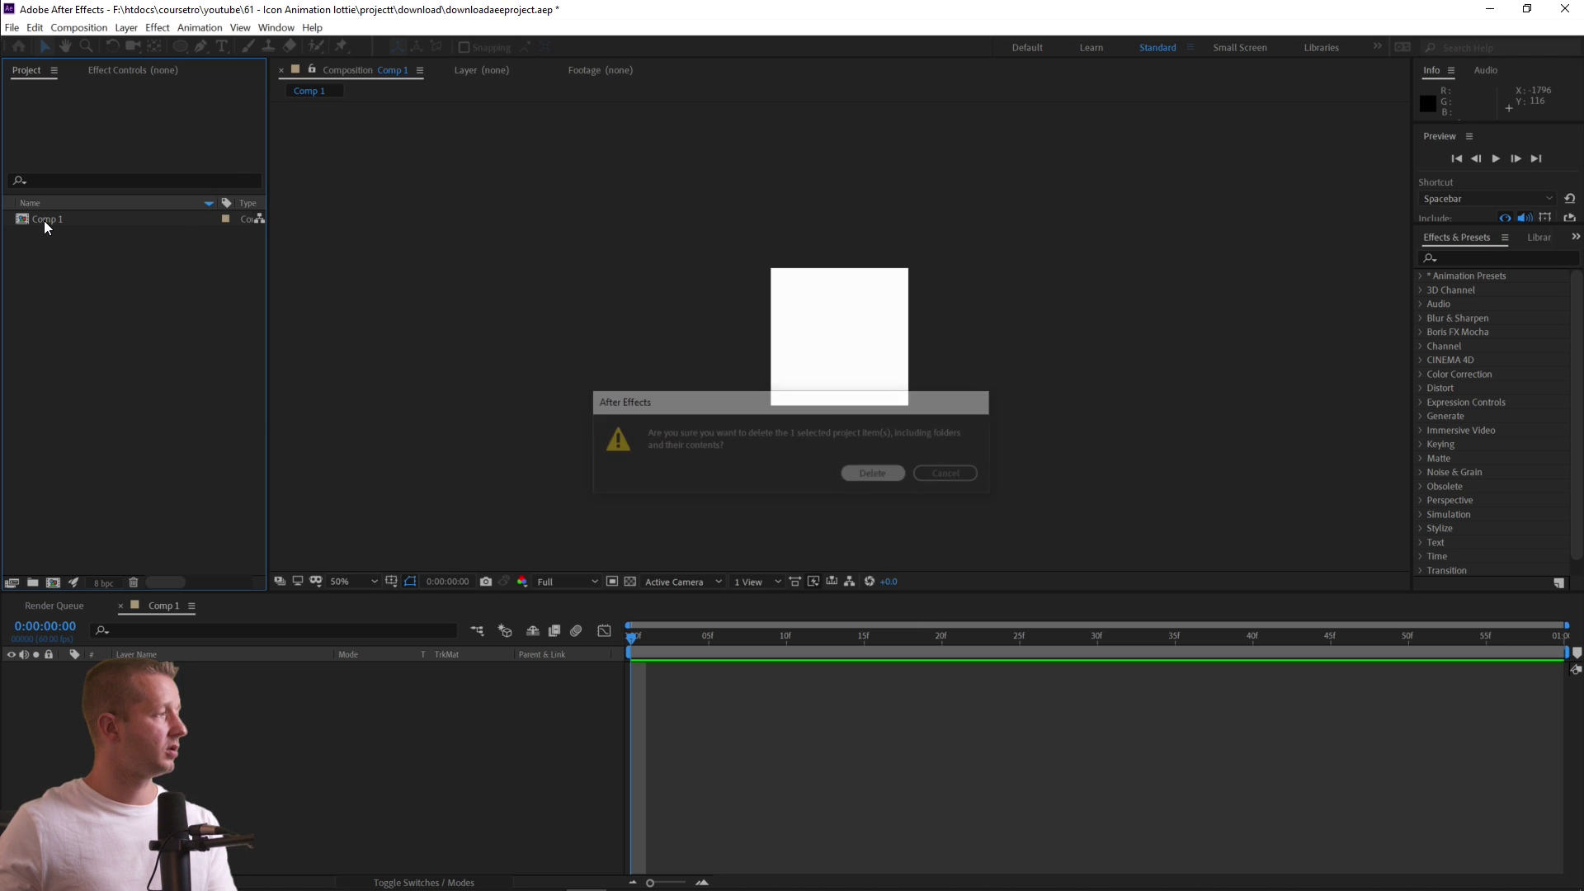
right_click(93, 256)
click(91, 256)
double_click(91, 256)
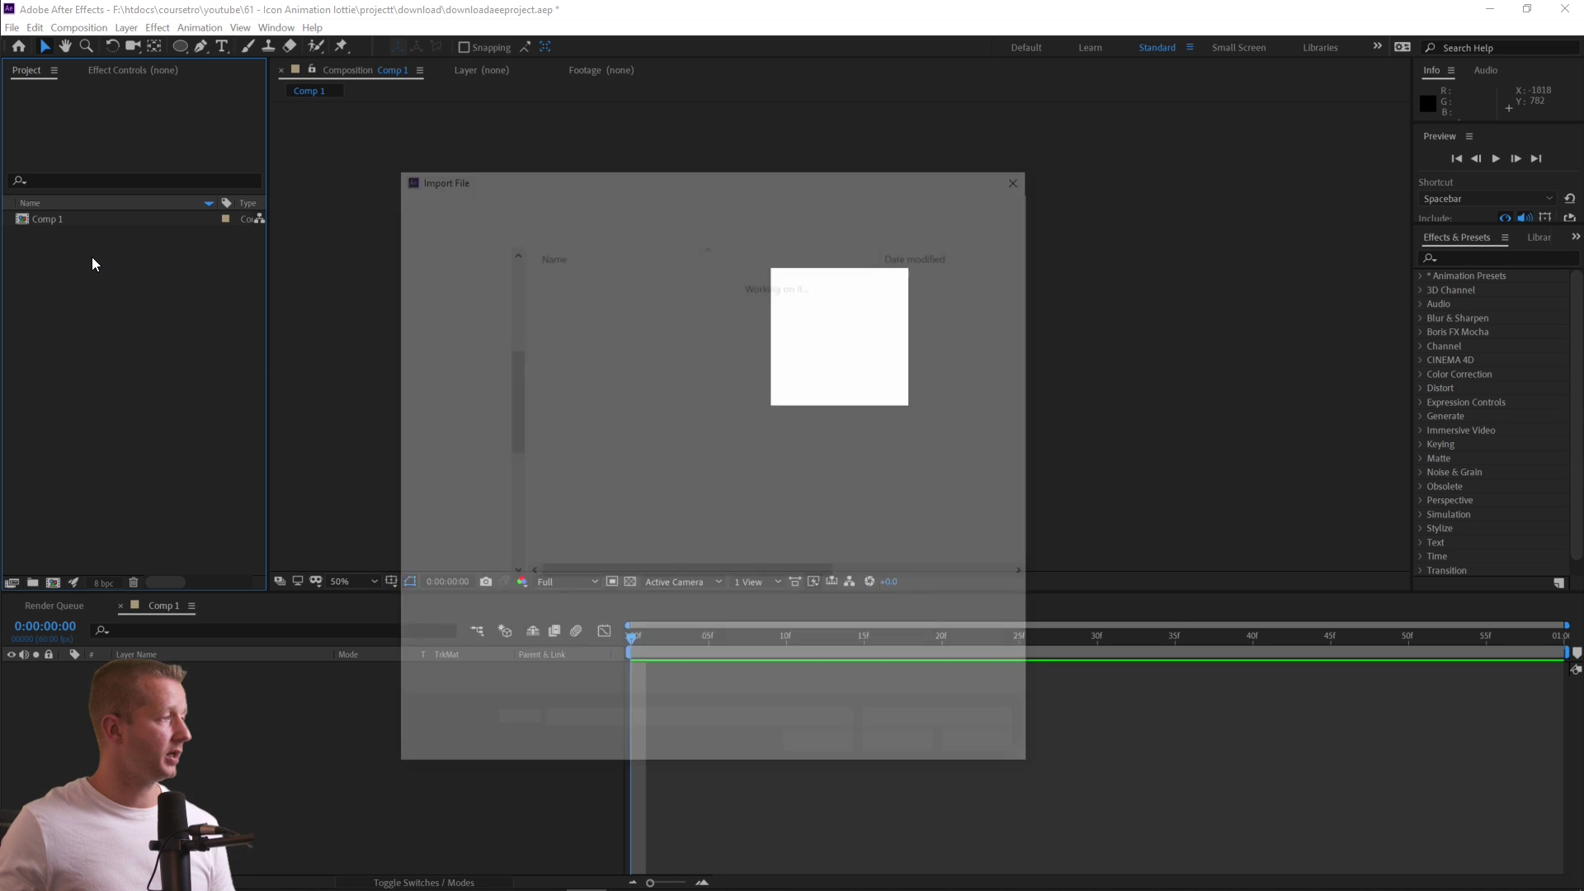
click(573, 340)
double_click(572, 340)
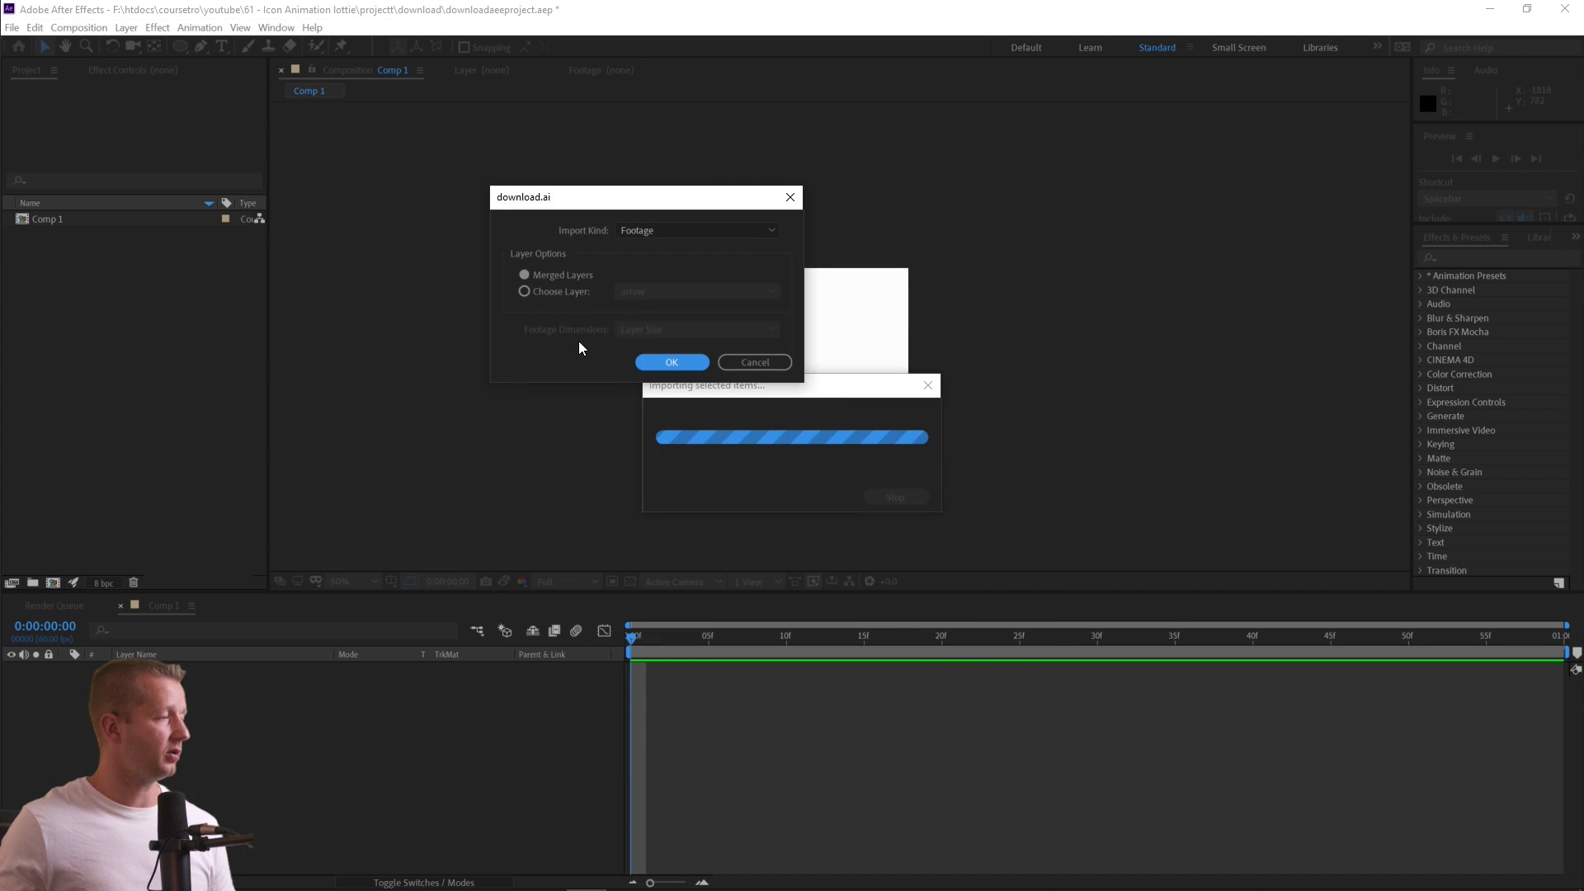
click(747, 362)
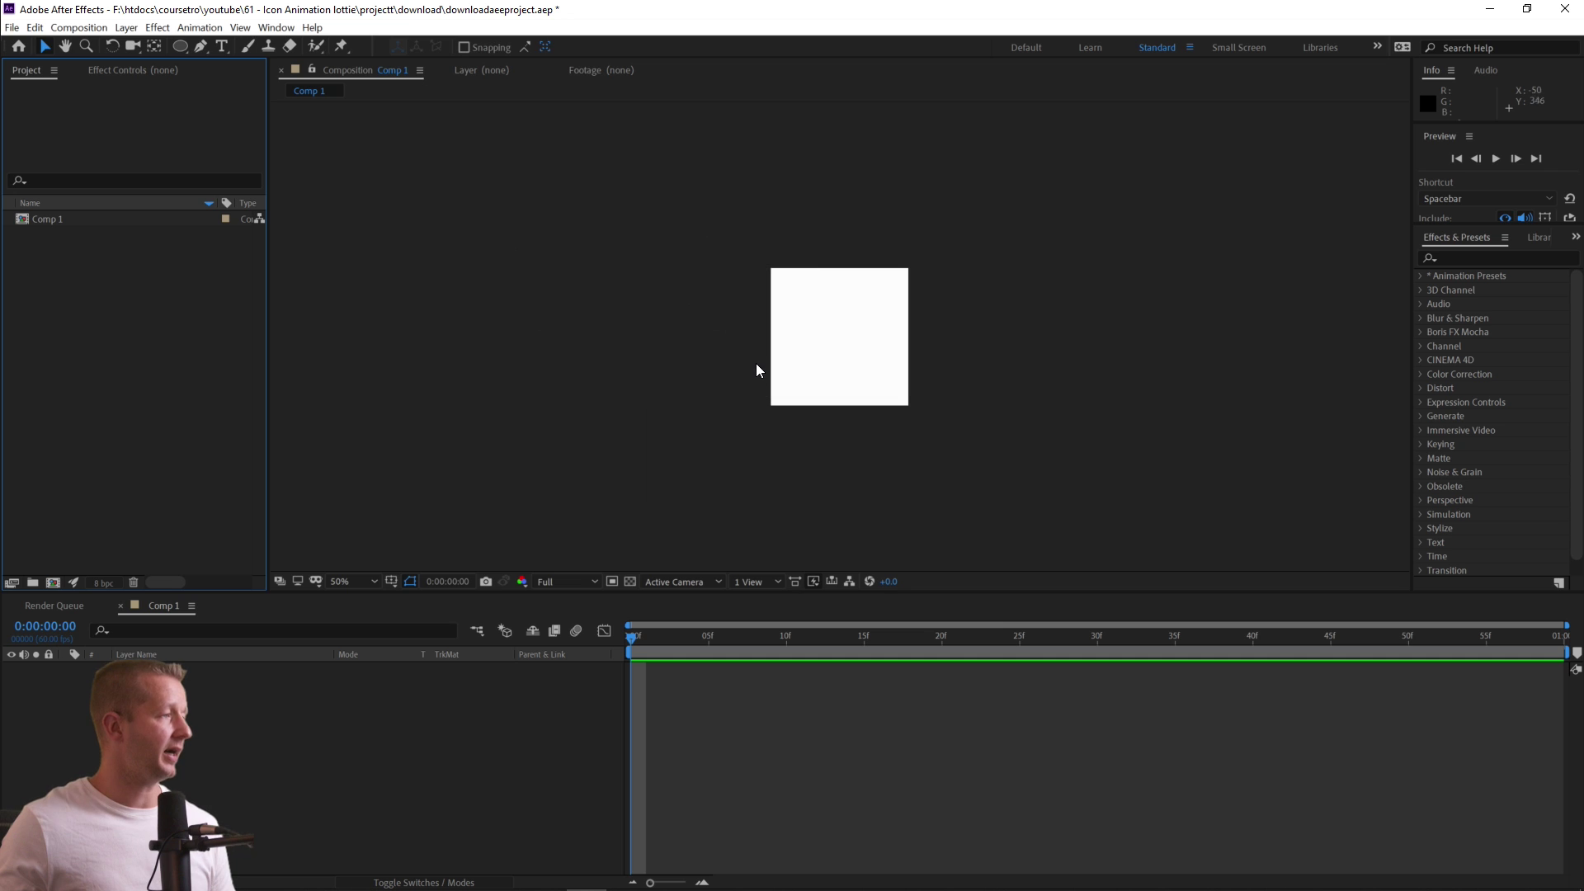
Import the download Illustrator file as Composition - Retain Layer Sizes and open the download composition.
double_click(218, 310)
click(571, 341)
click(681, 648)
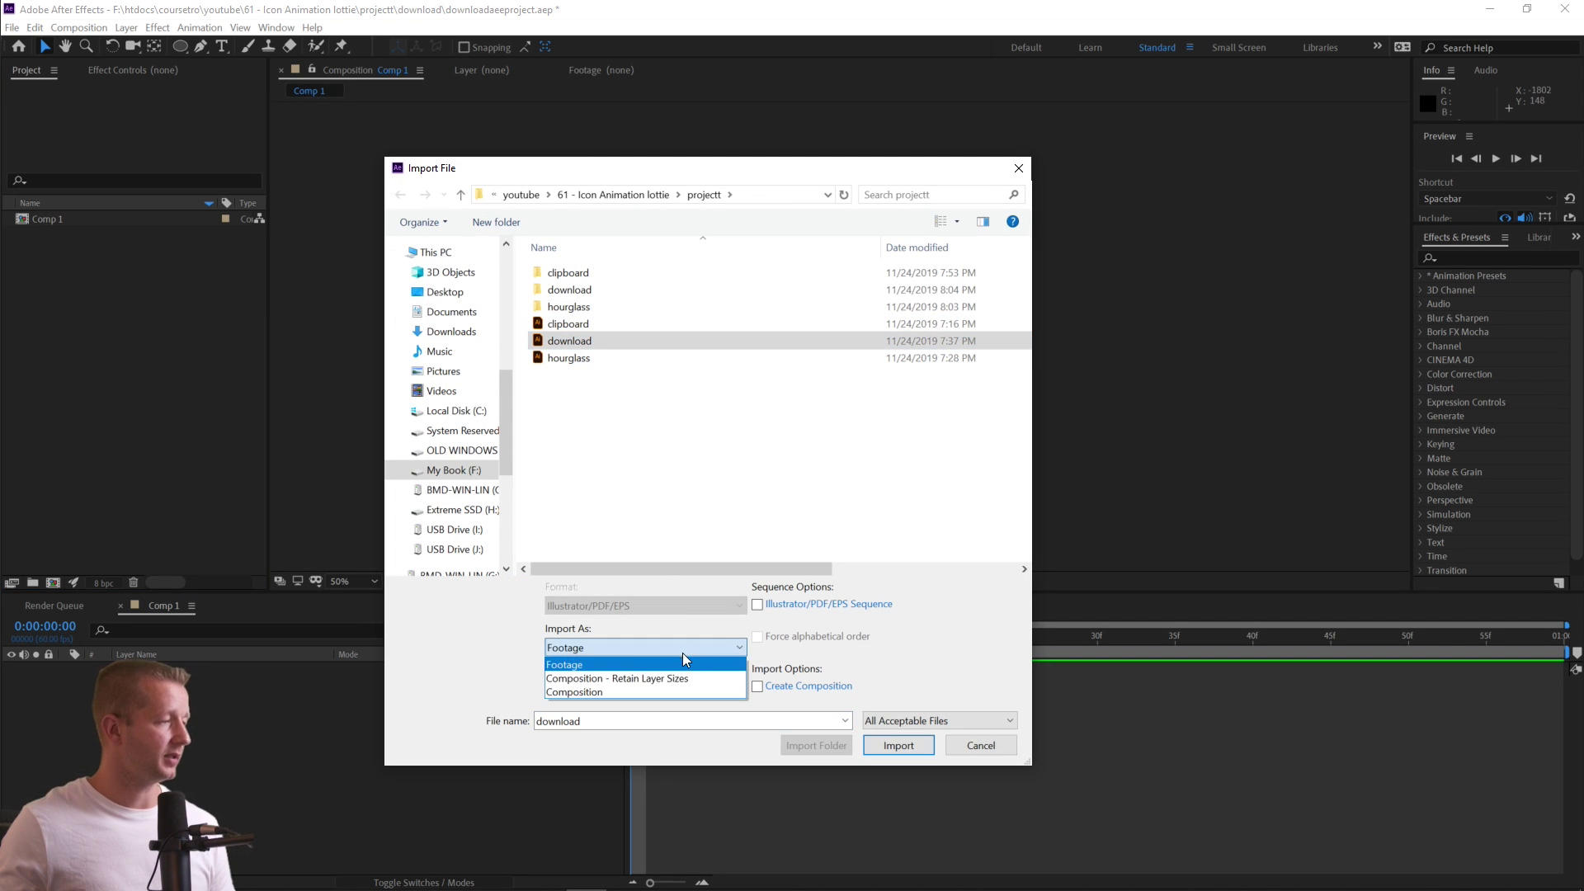
click(673, 678)
click(899, 745)
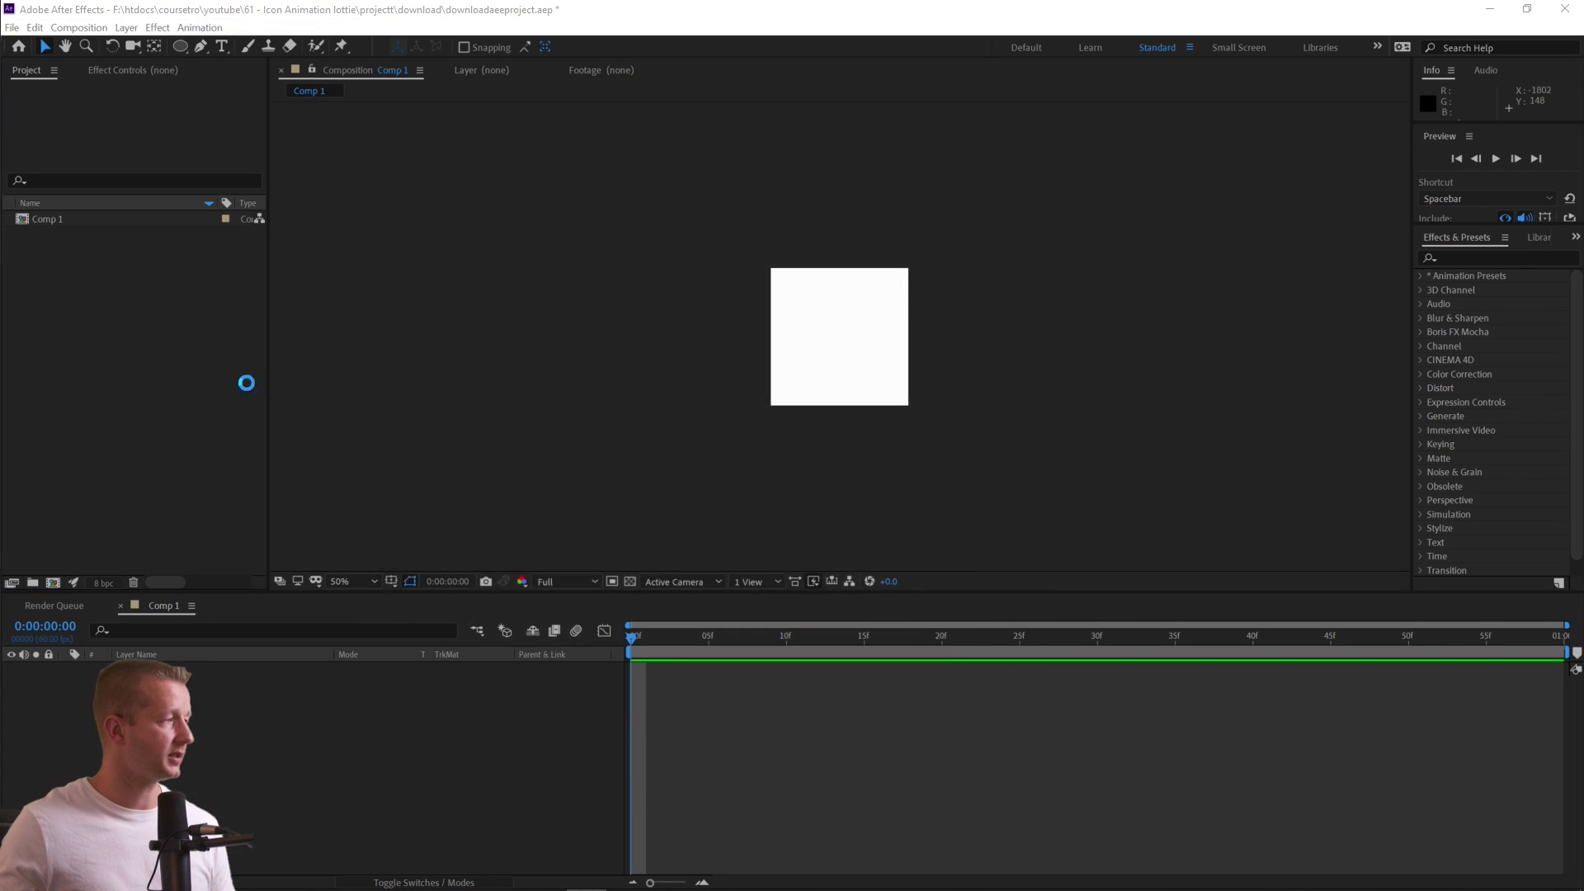
double_click(30, 238)
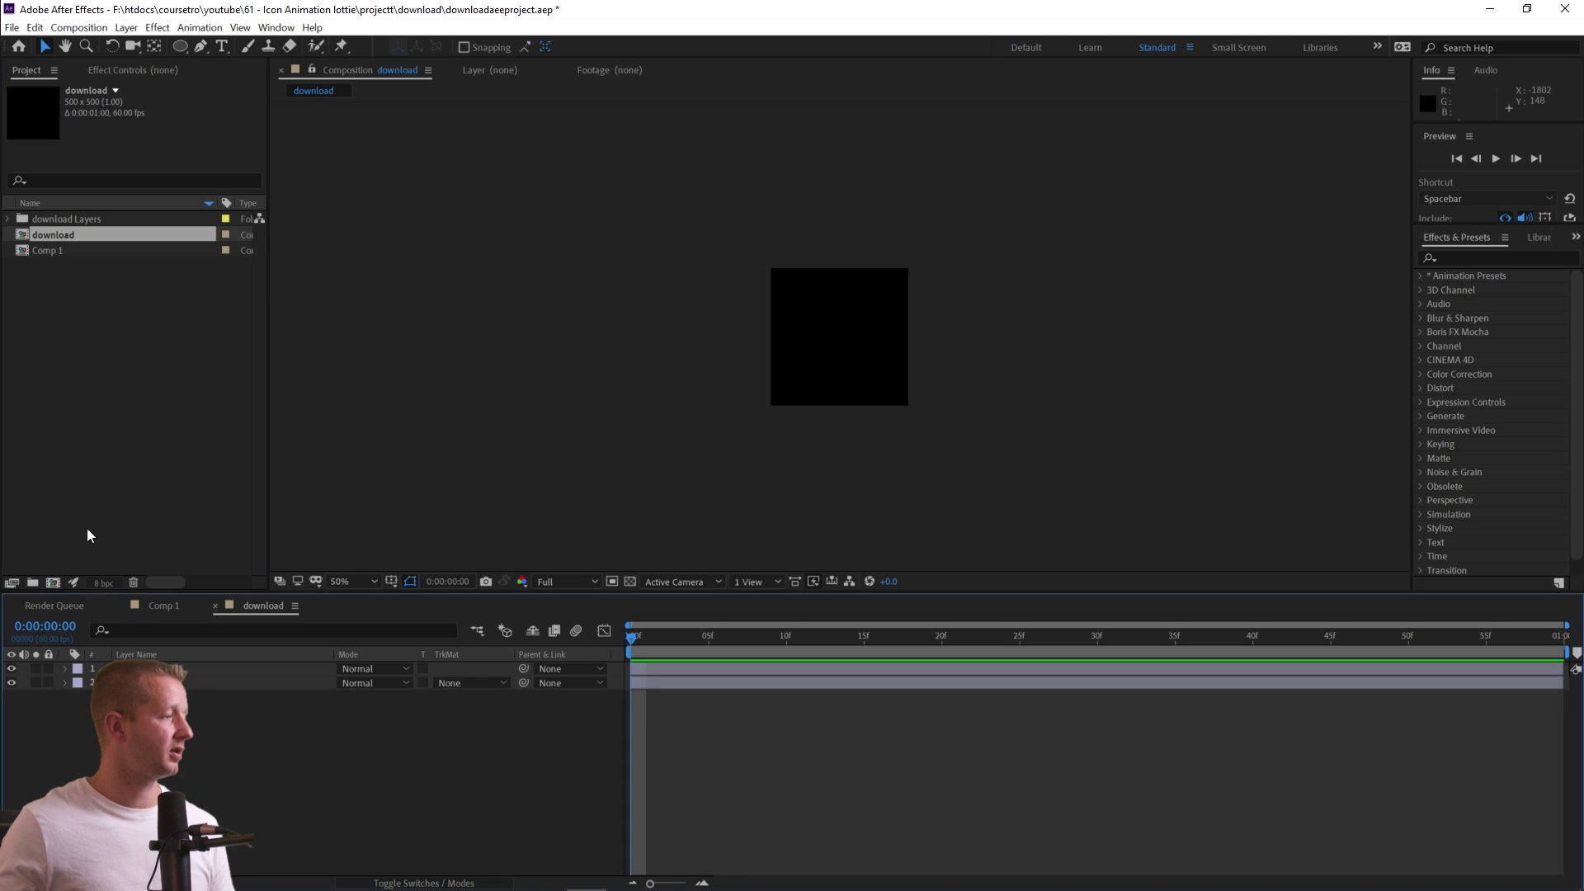
Create shape layers from the arrow and cloud Illustrator layers and delete the original layers.
click(198, 680)
click(196, 667)
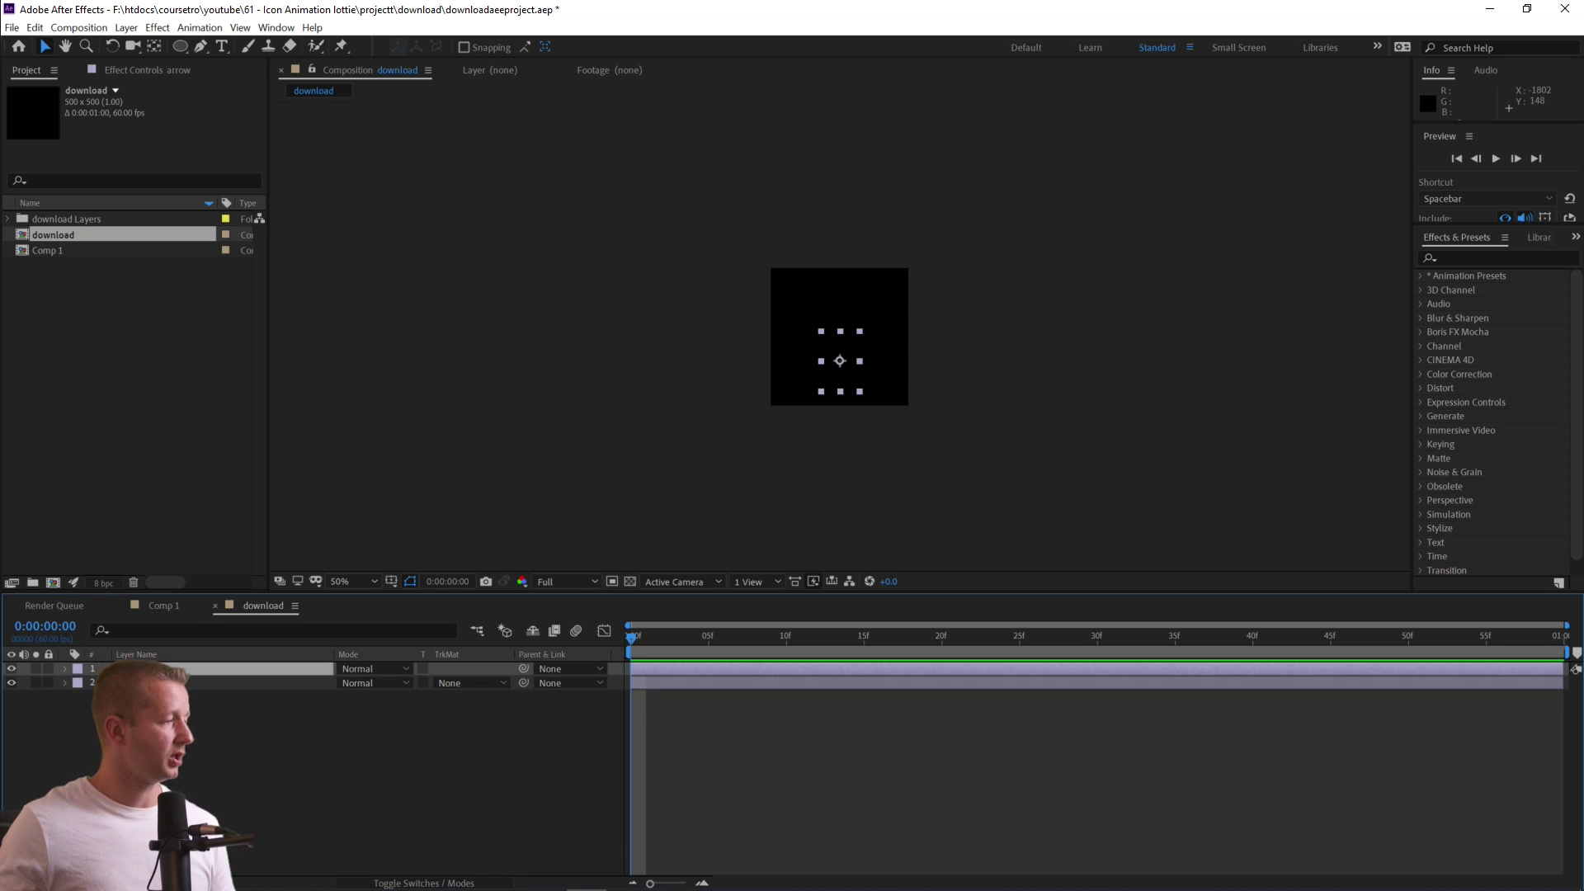
key(ctrl+a)
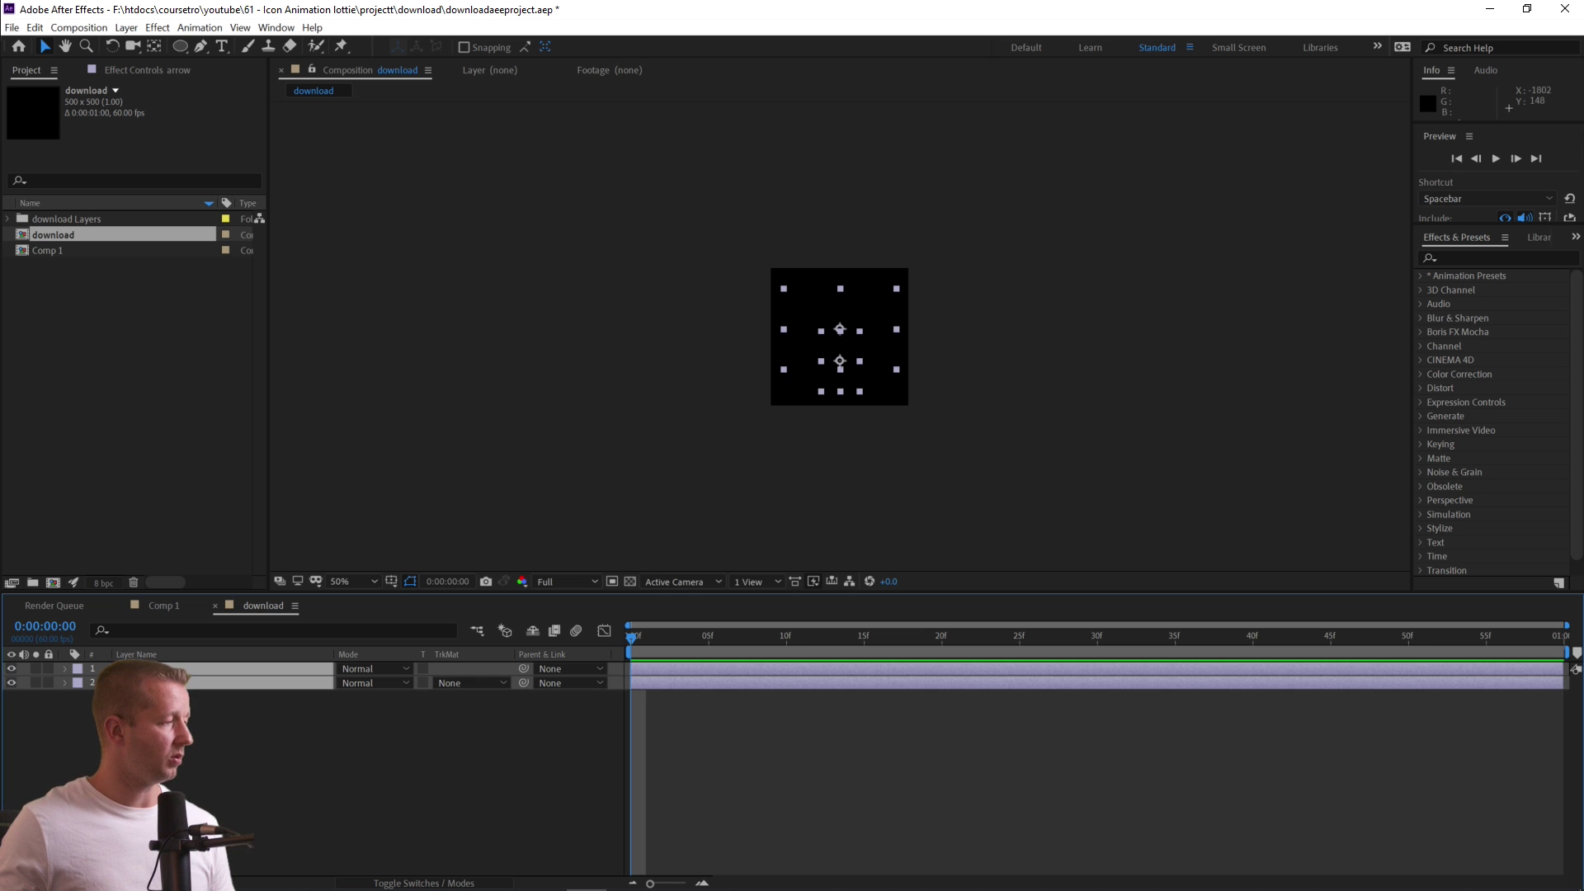
right_click(144, 682)
mouse_move(176, 580)
click(406, 630)
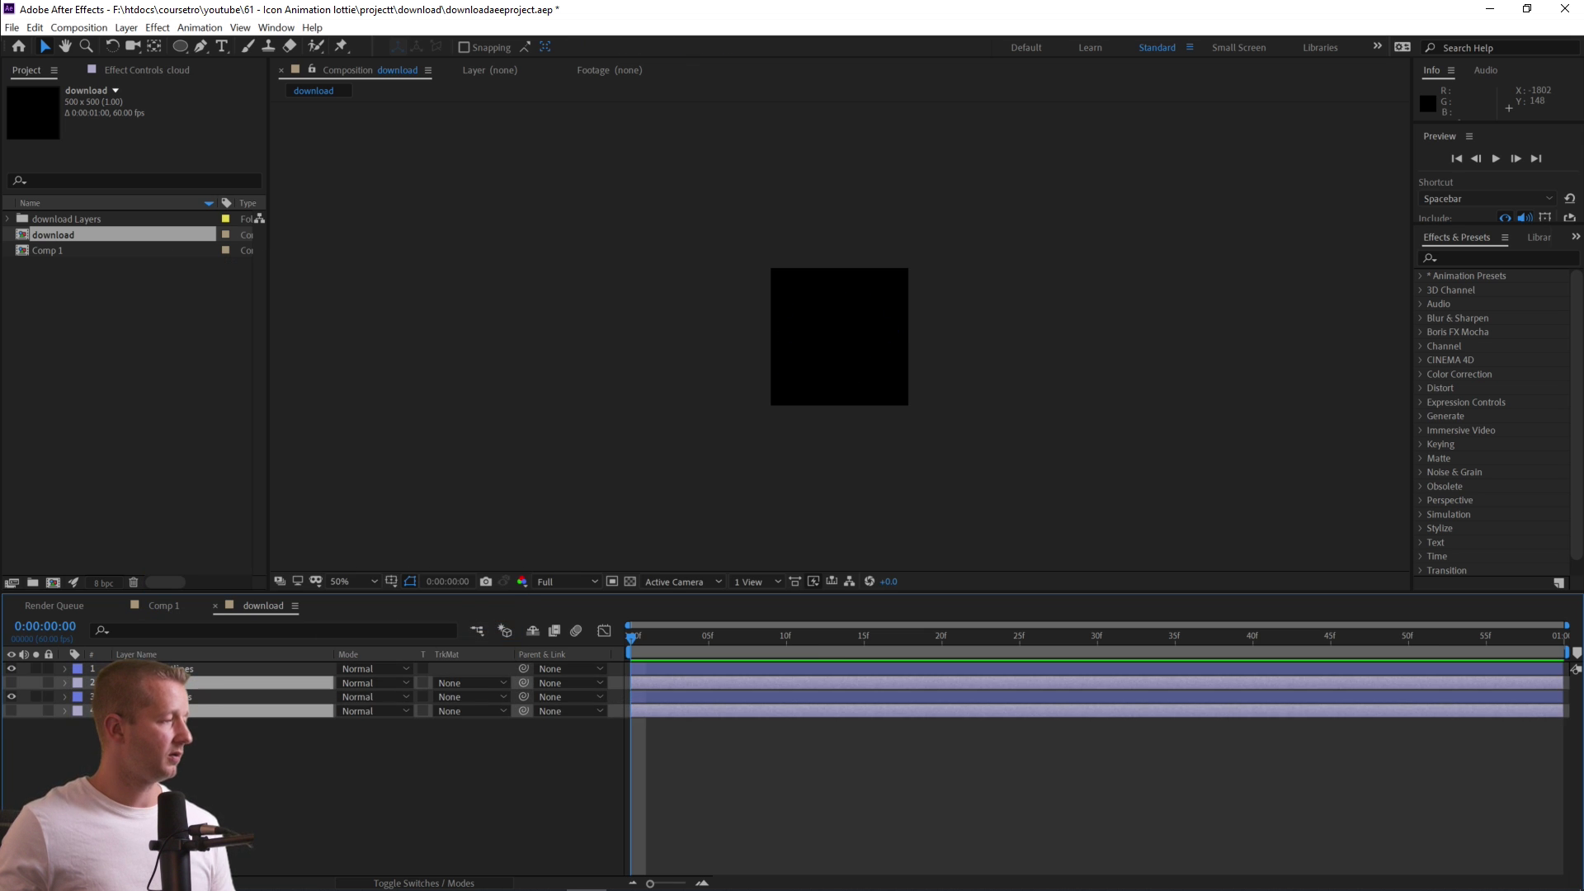
key(Delete)
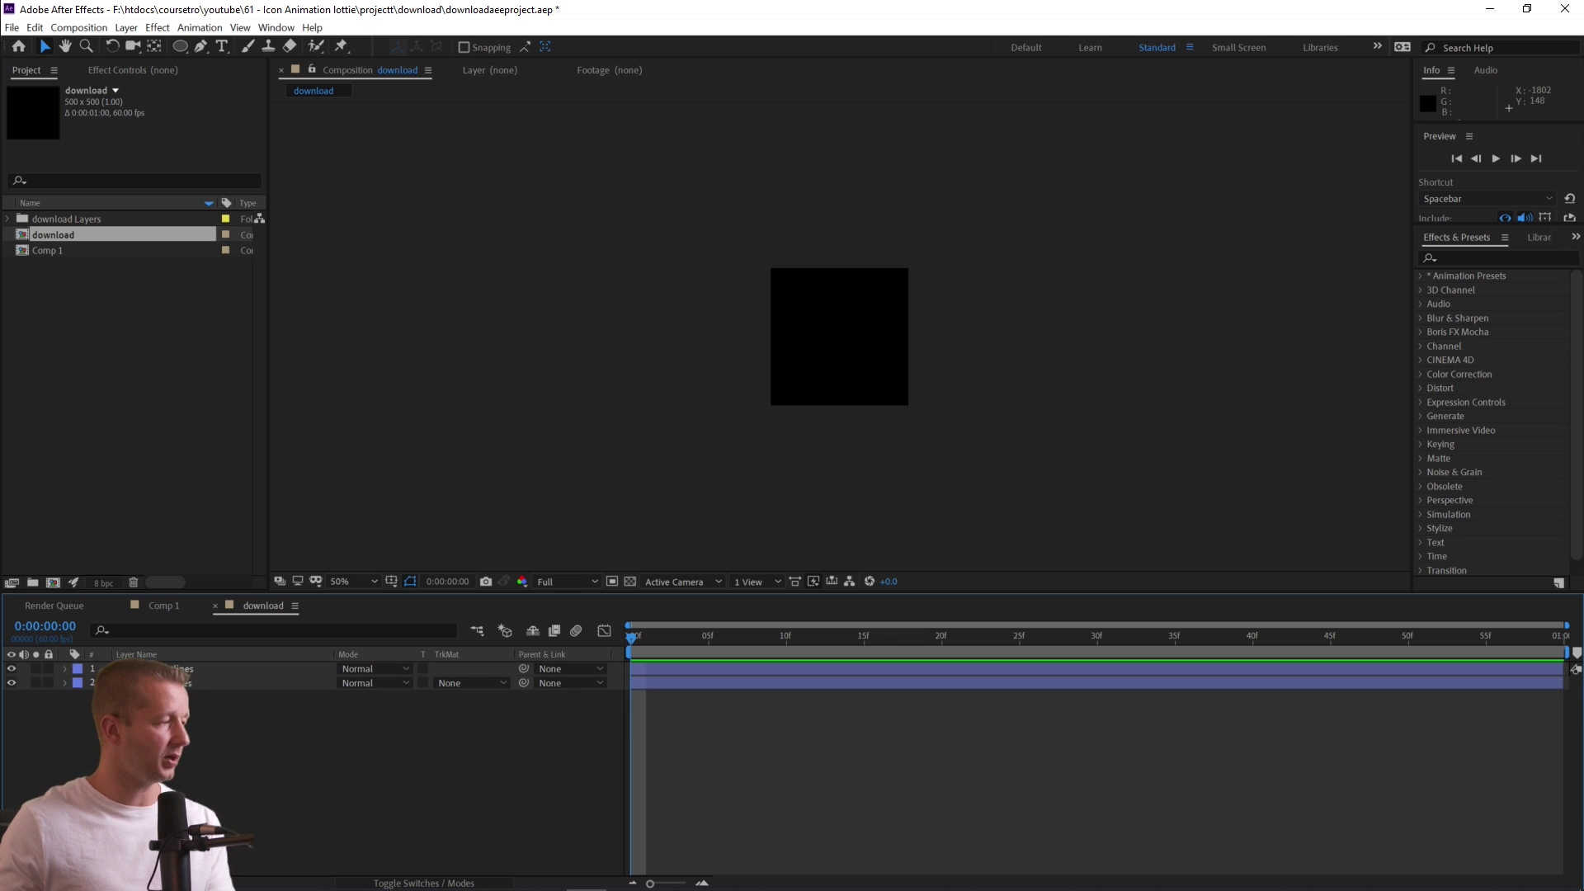
Add a white 500 × 500 px solid beneath the arrow and cloud outlines and lock it.
right_click(145, 717)
mouse_move(178, 724)
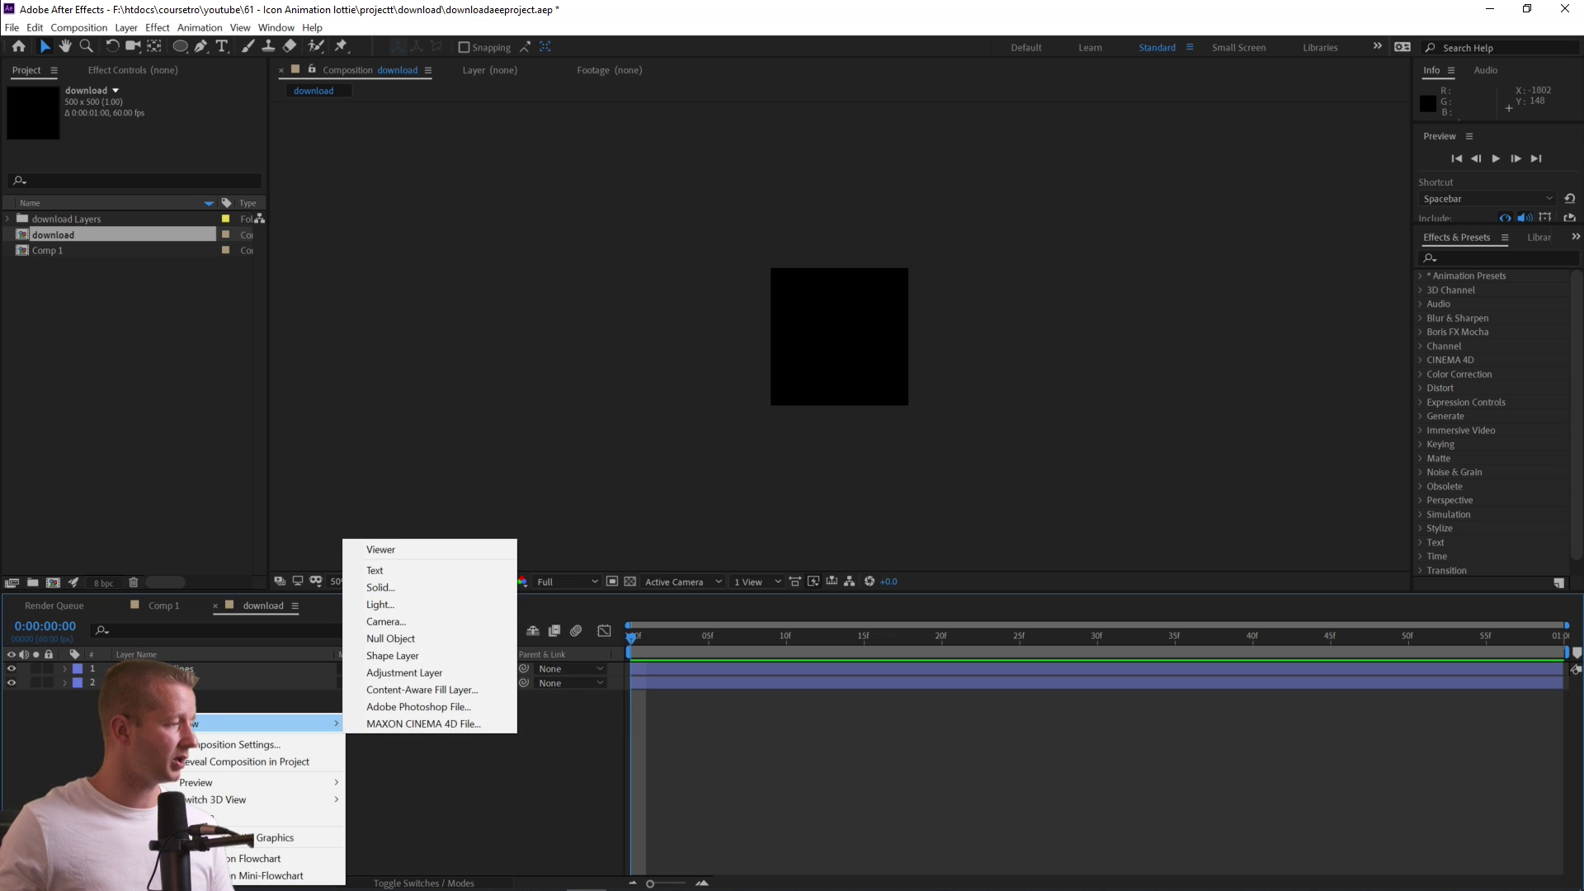
click(378, 587)
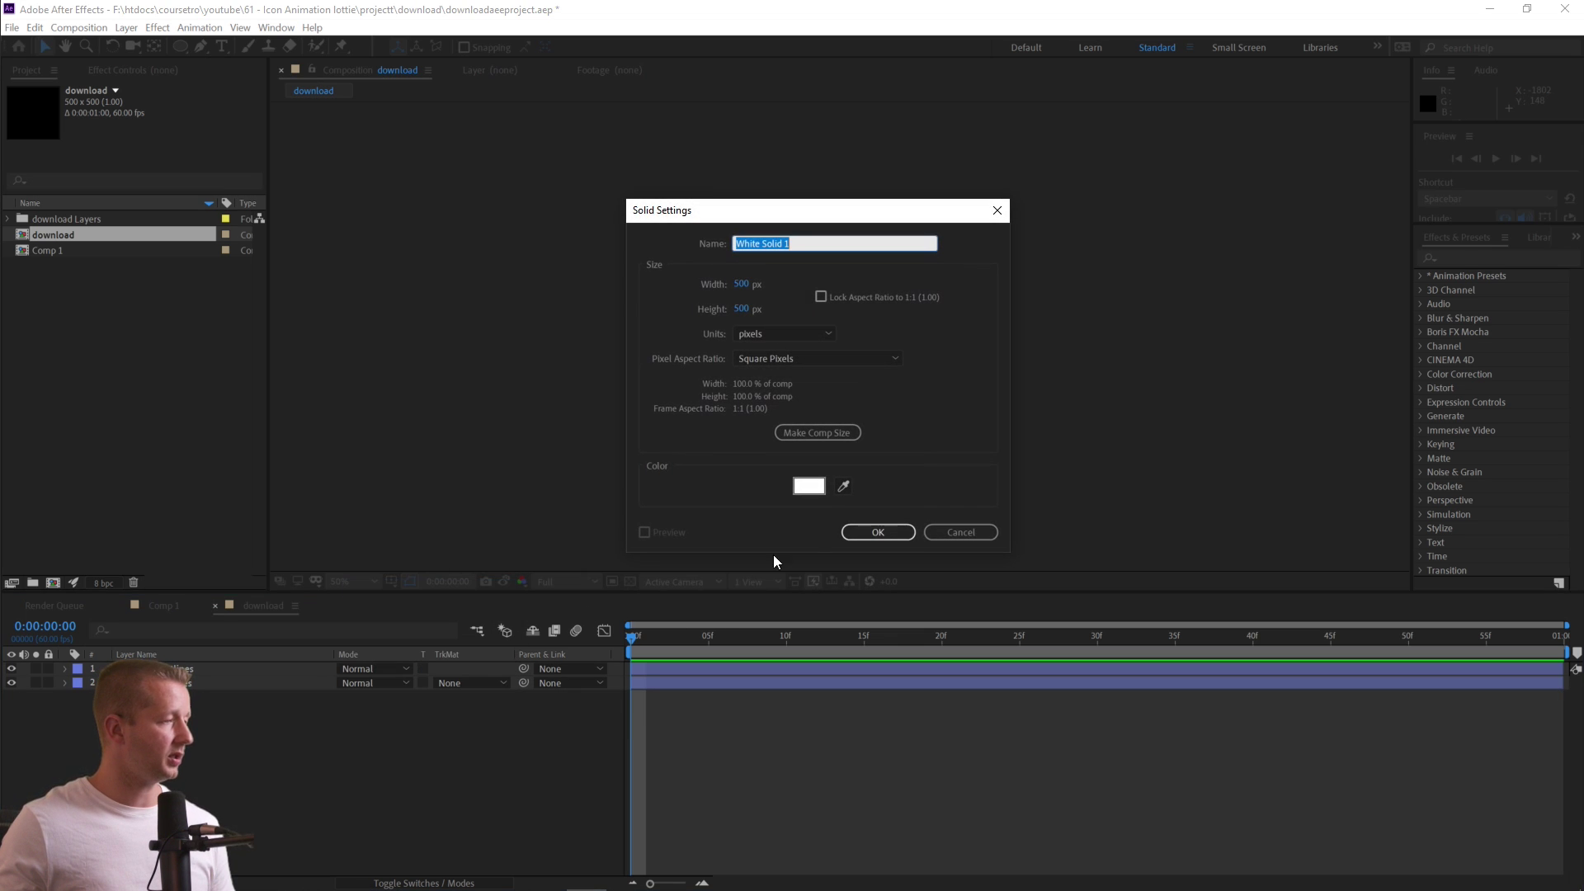
click(878, 533)
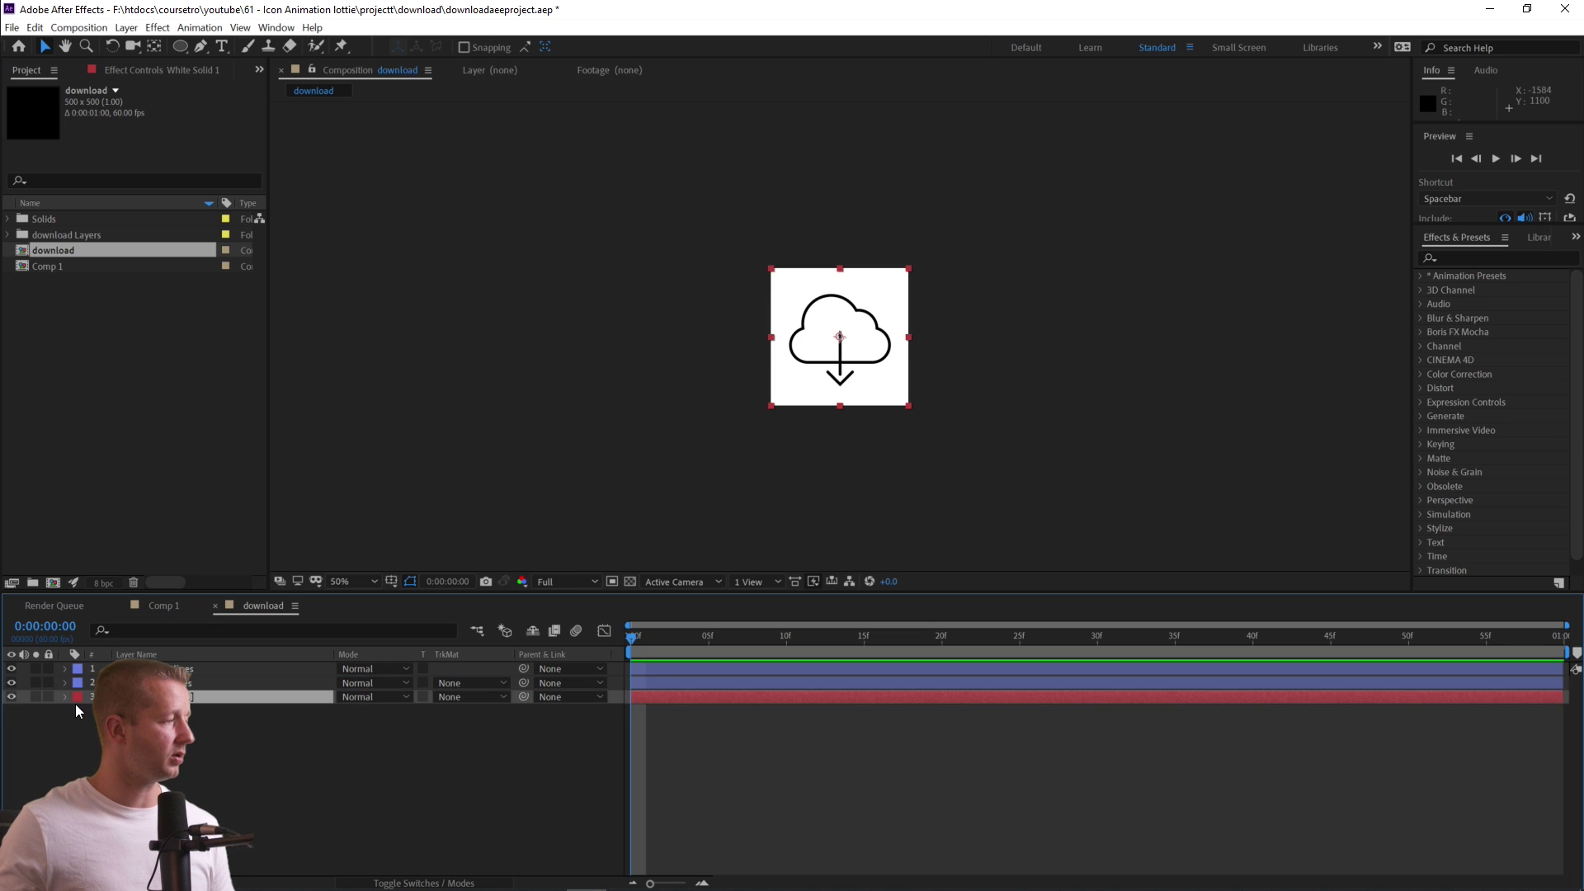
click(49, 697)
key(/)
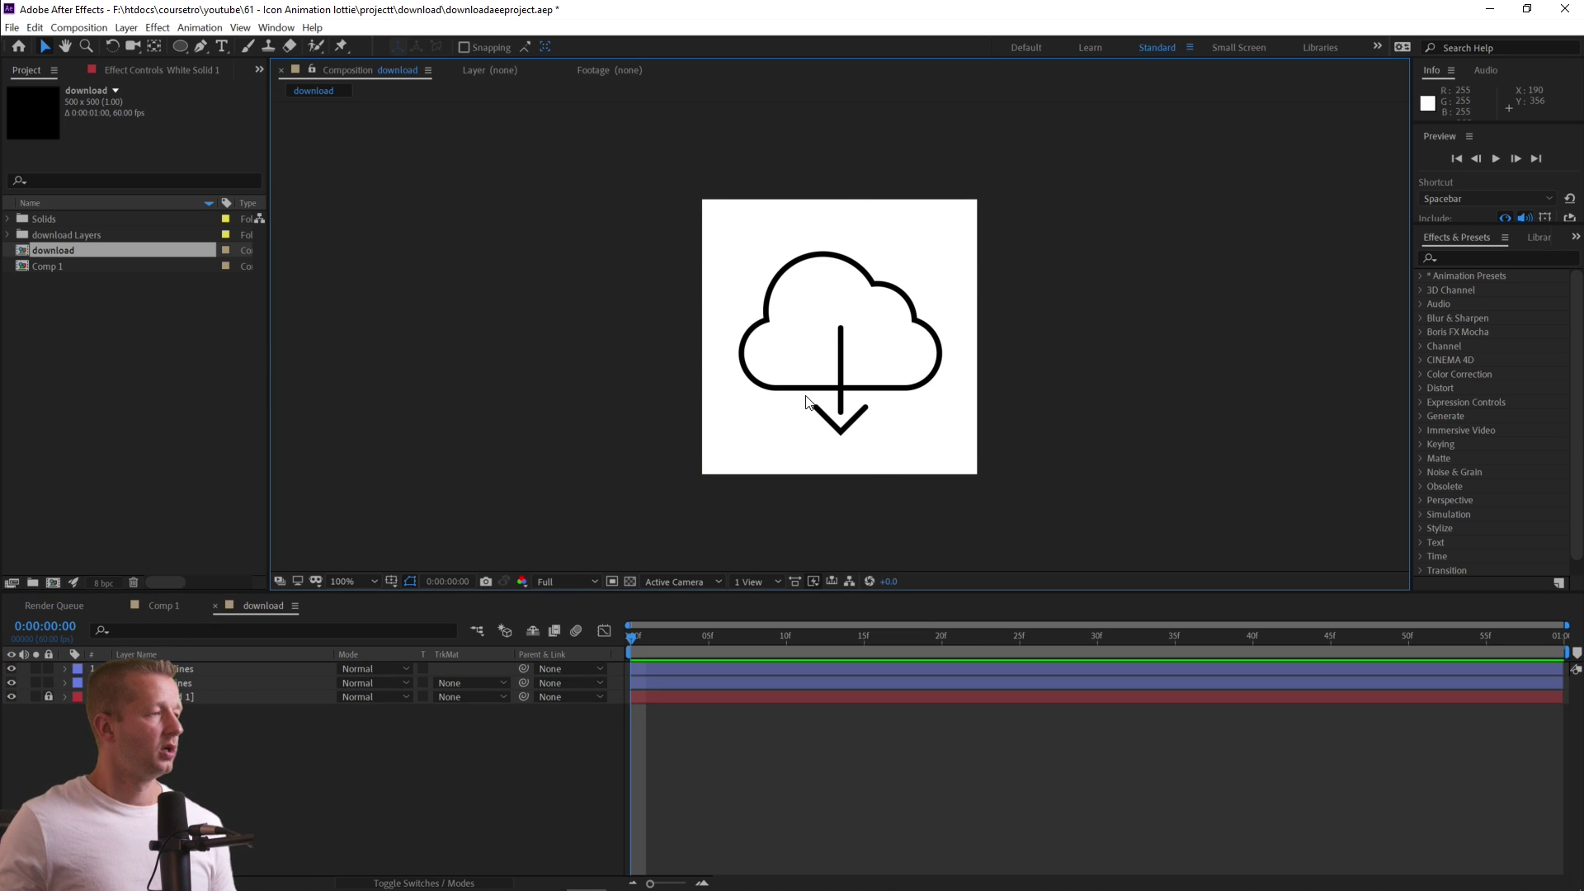
key(period)
key(comma)
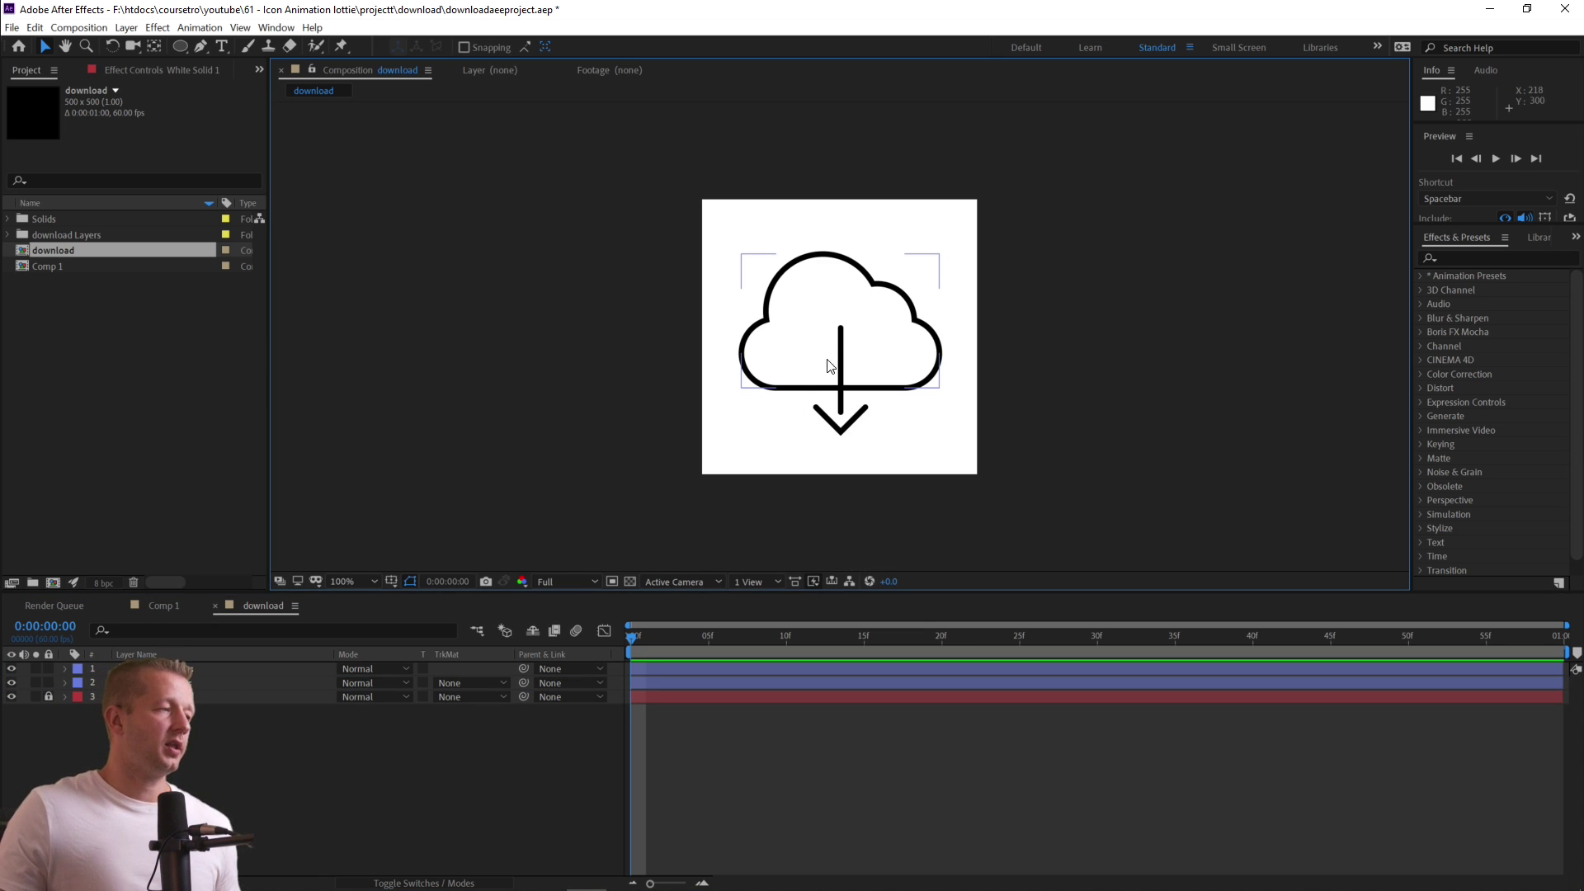
click(820, 310)
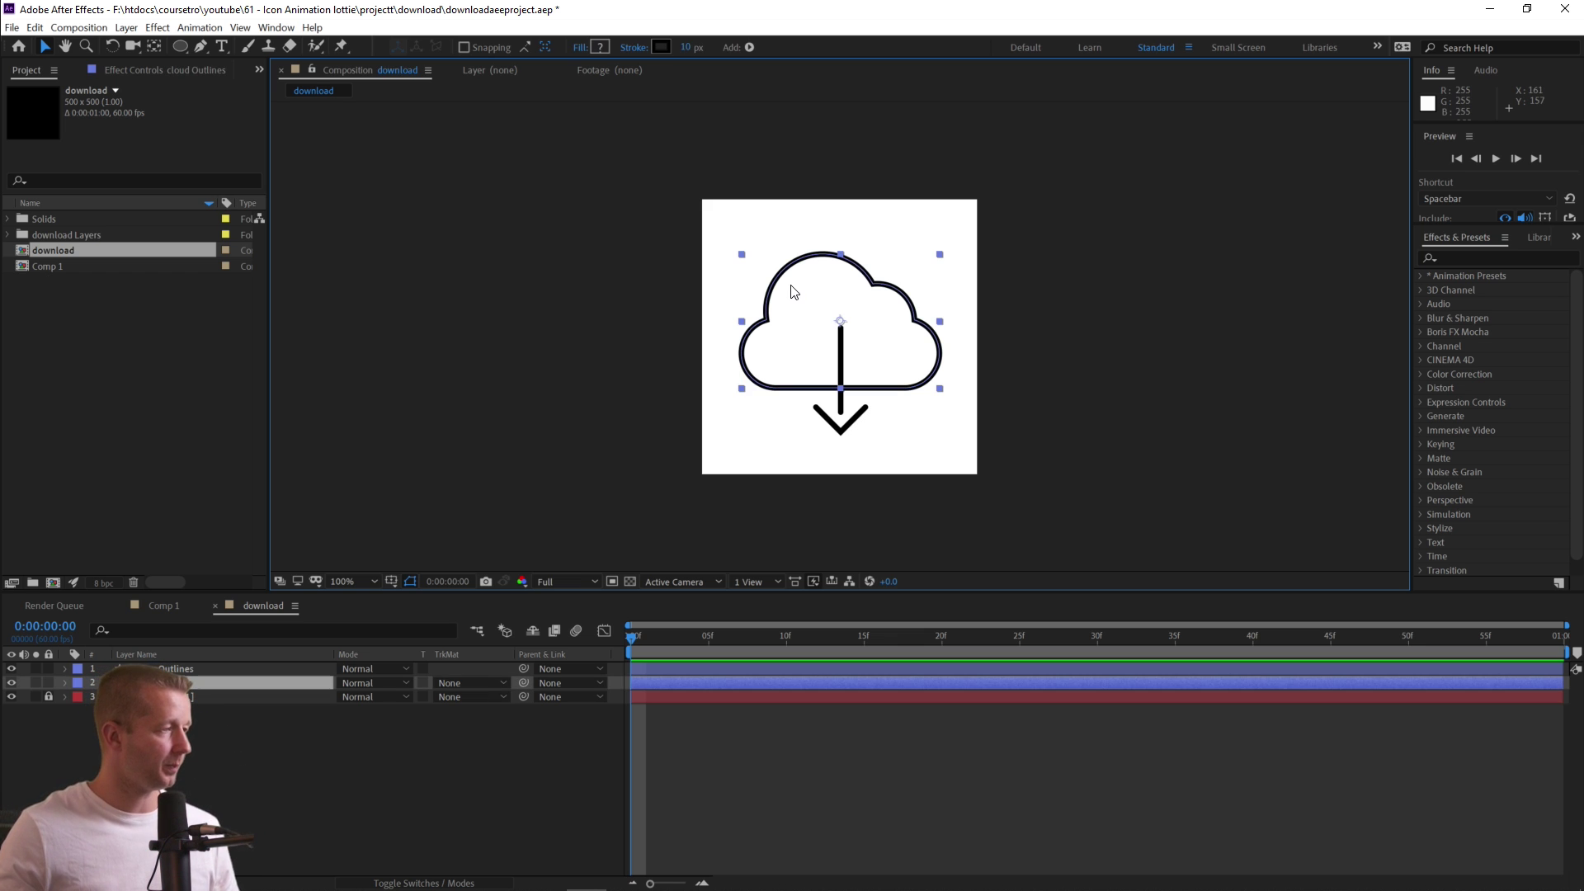
click(626, 310)
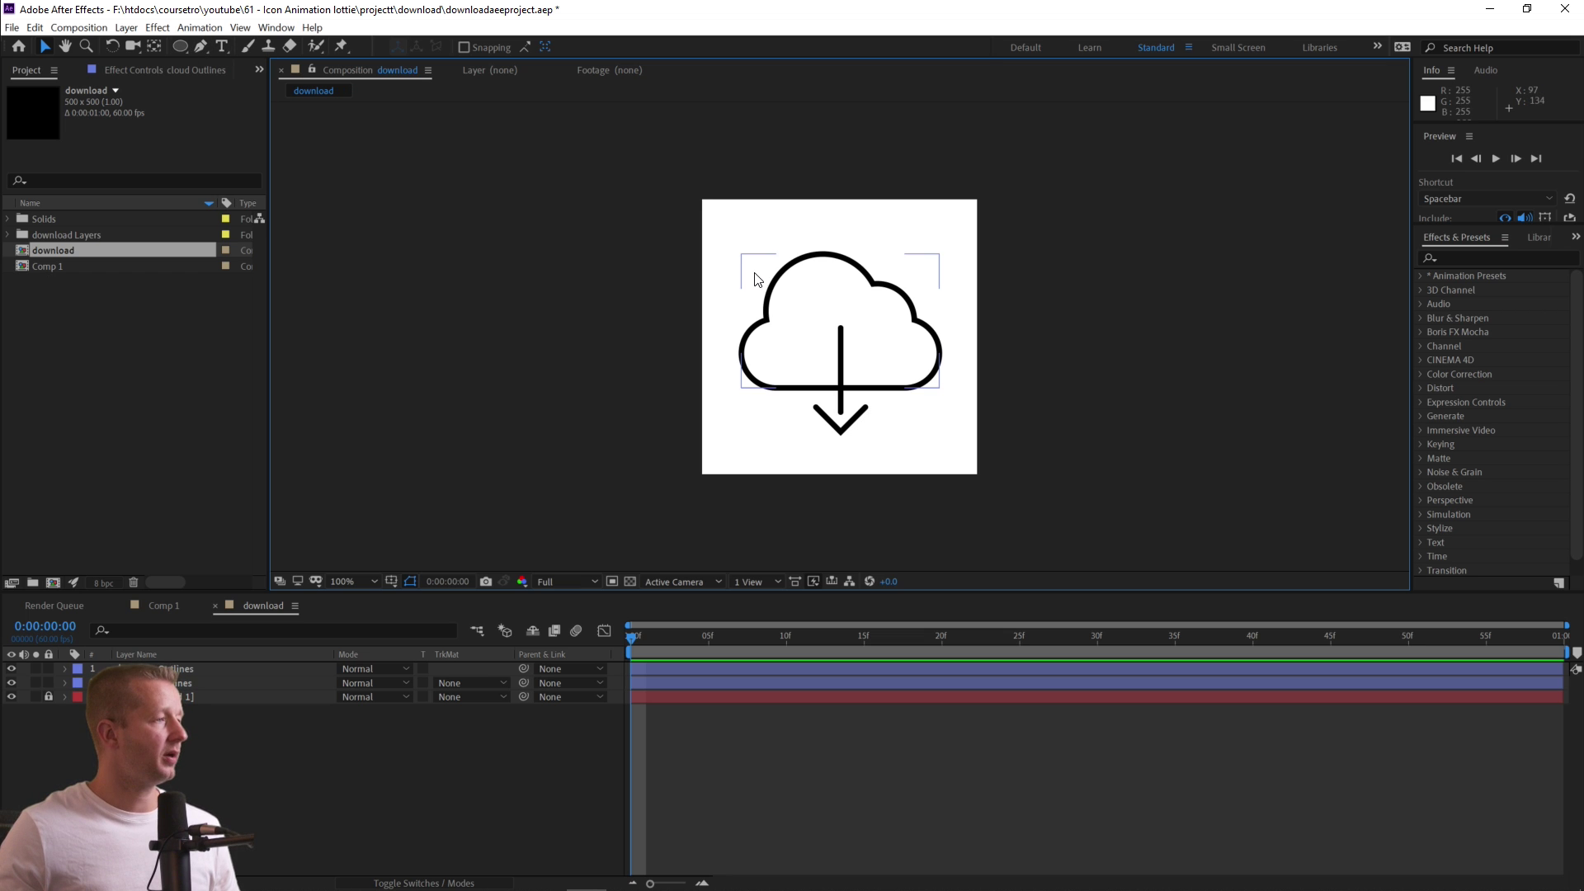
click(797, 283)
click(181, 50)
drag(182, 53, 231, 62)
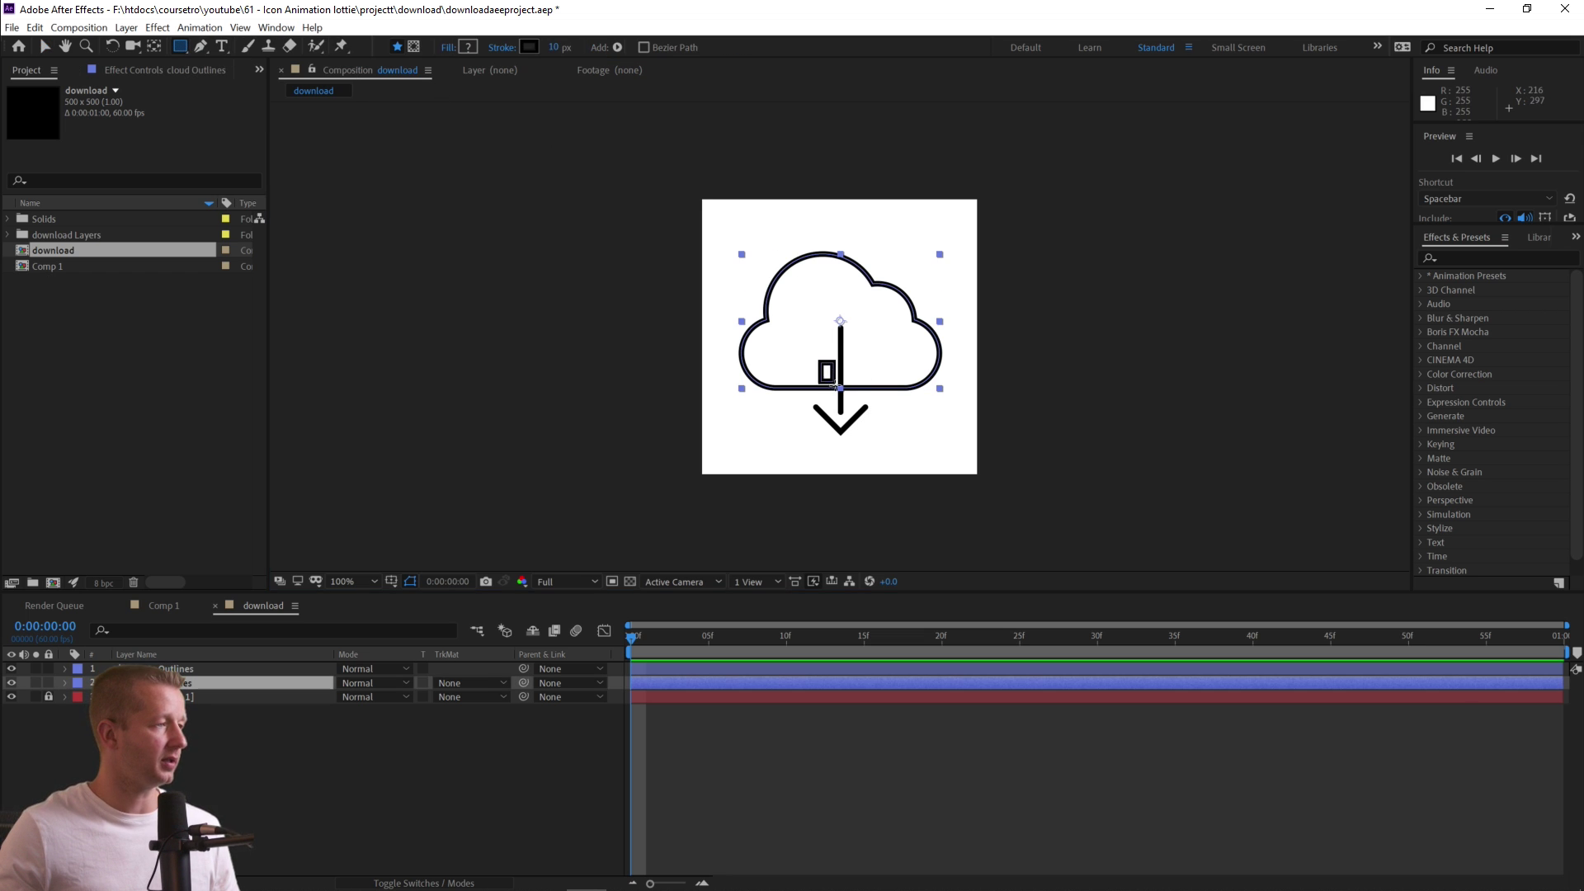
drag(835, 385, 863, 402)
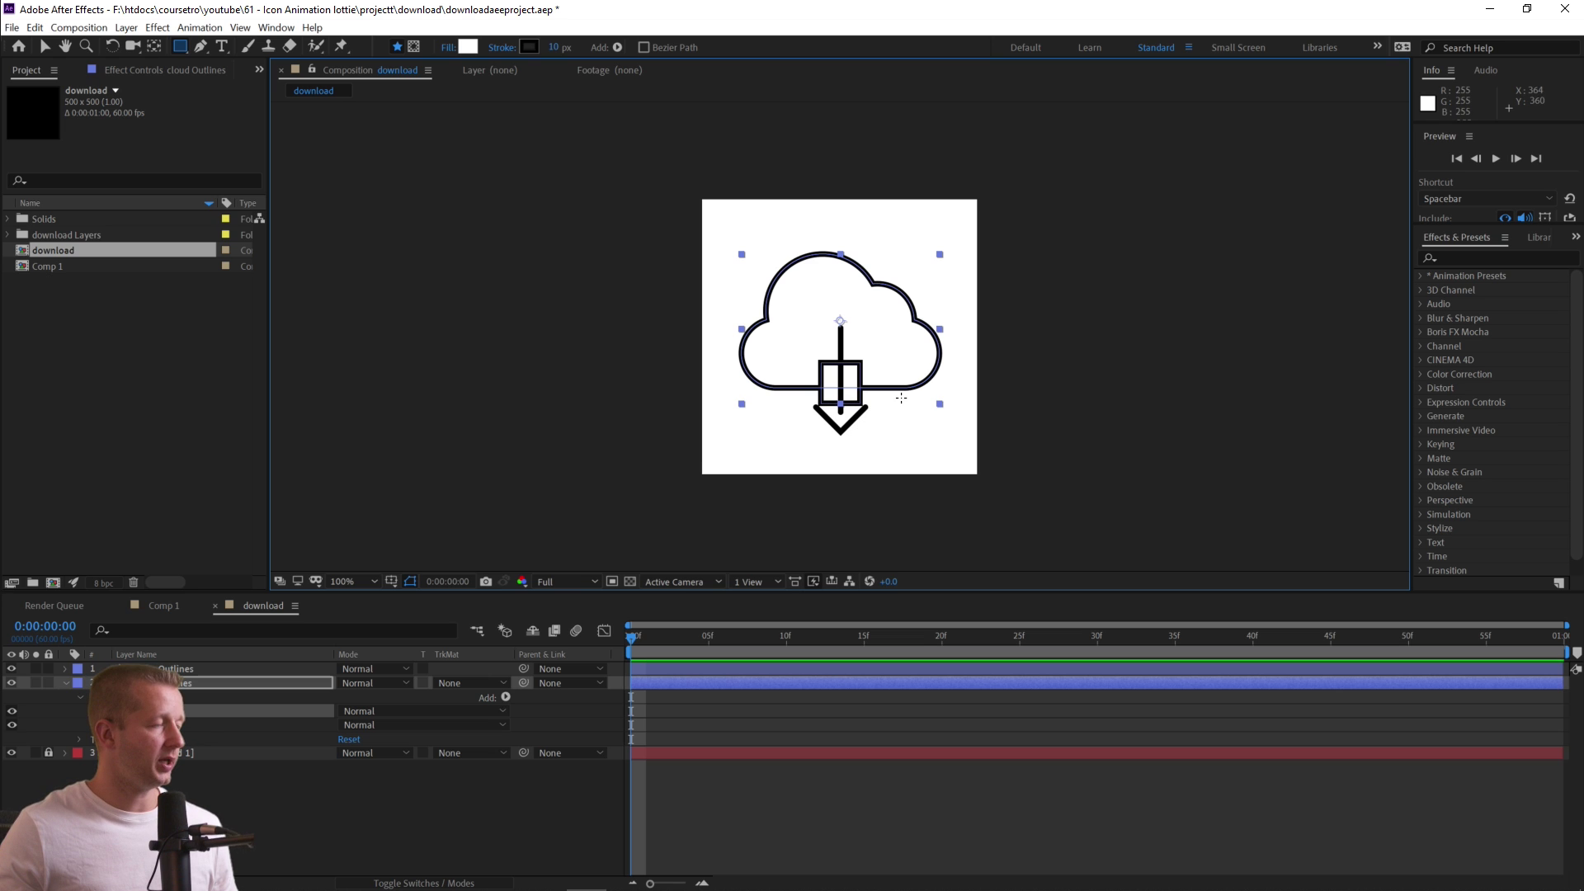
key(ctrl+z)
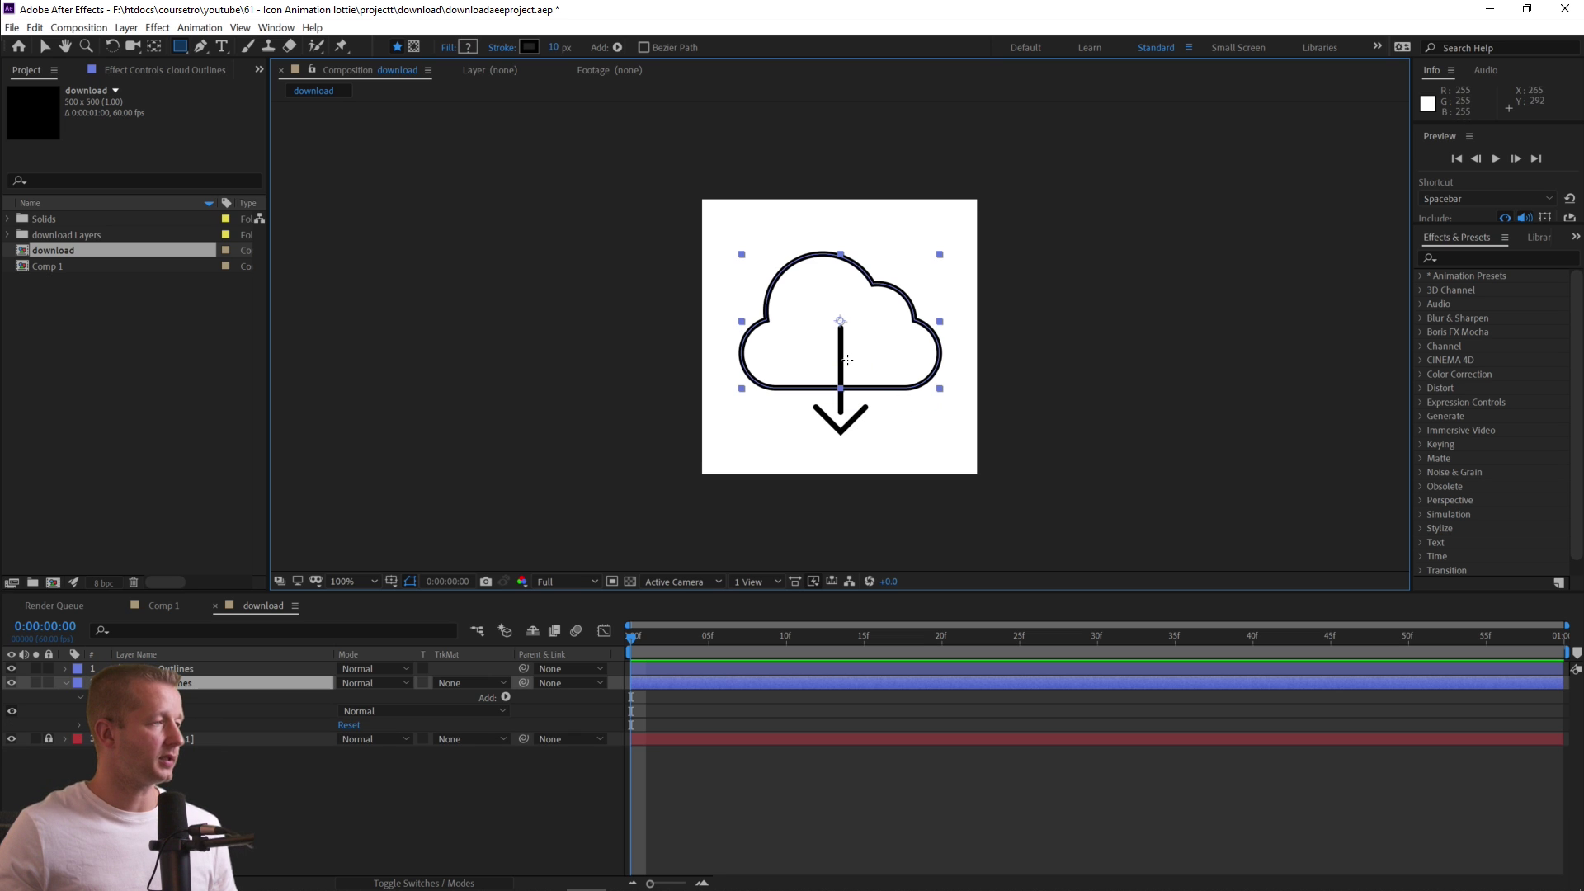
With no layer selected, draw a tall white rectangle with 0 px stroke where the arrow shaft crosses the cloud's lower edge.
click(43, 48)
click(464, 252)
click(181, 46)
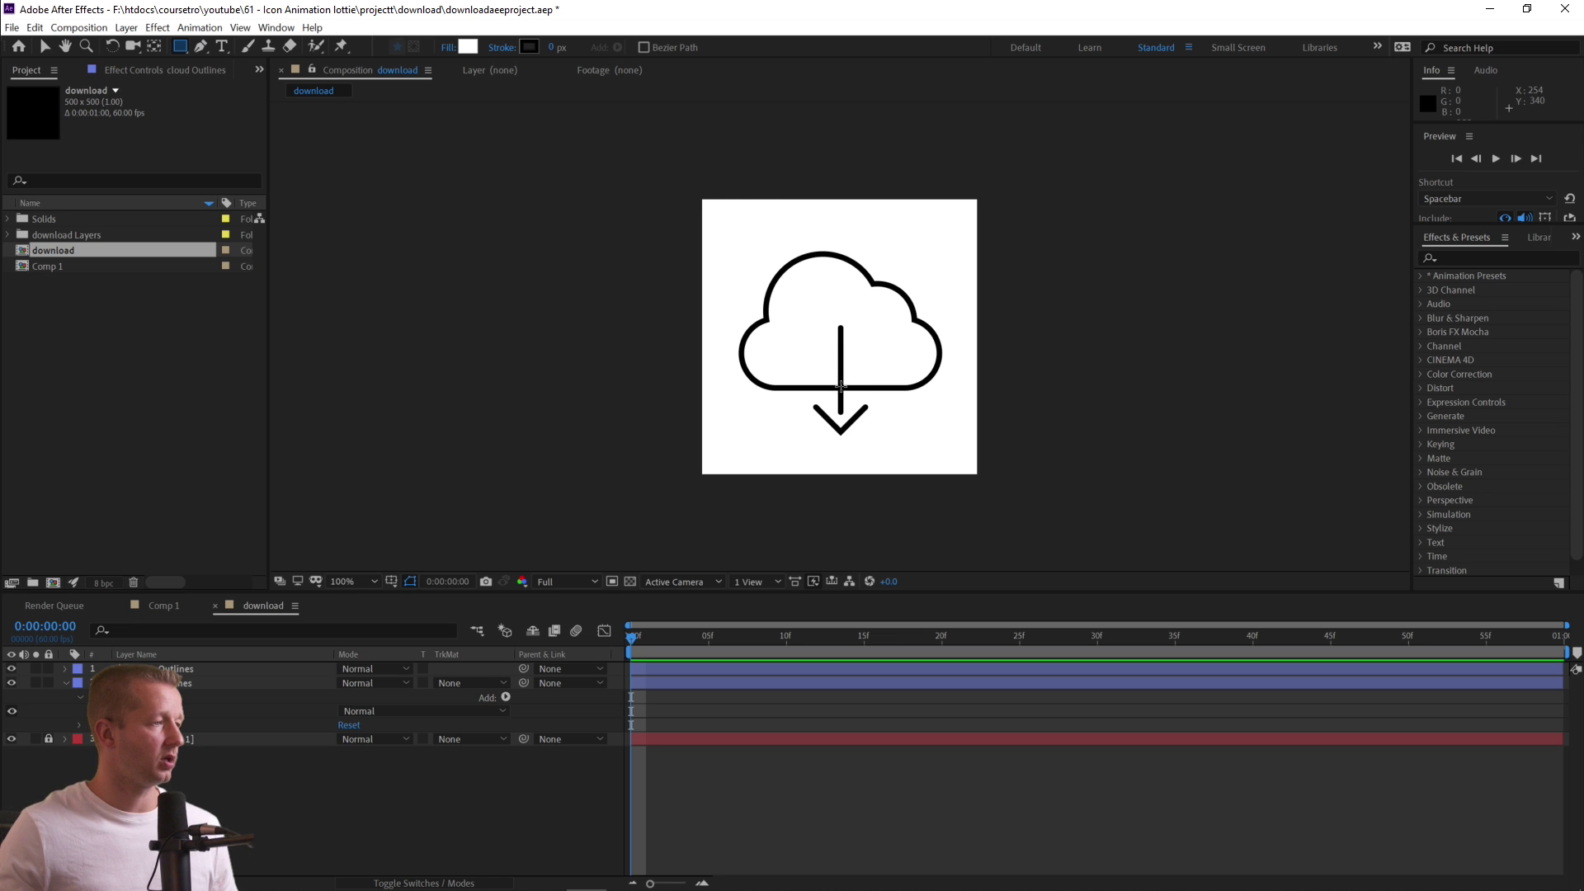
scroll(841, 393, up, 2)
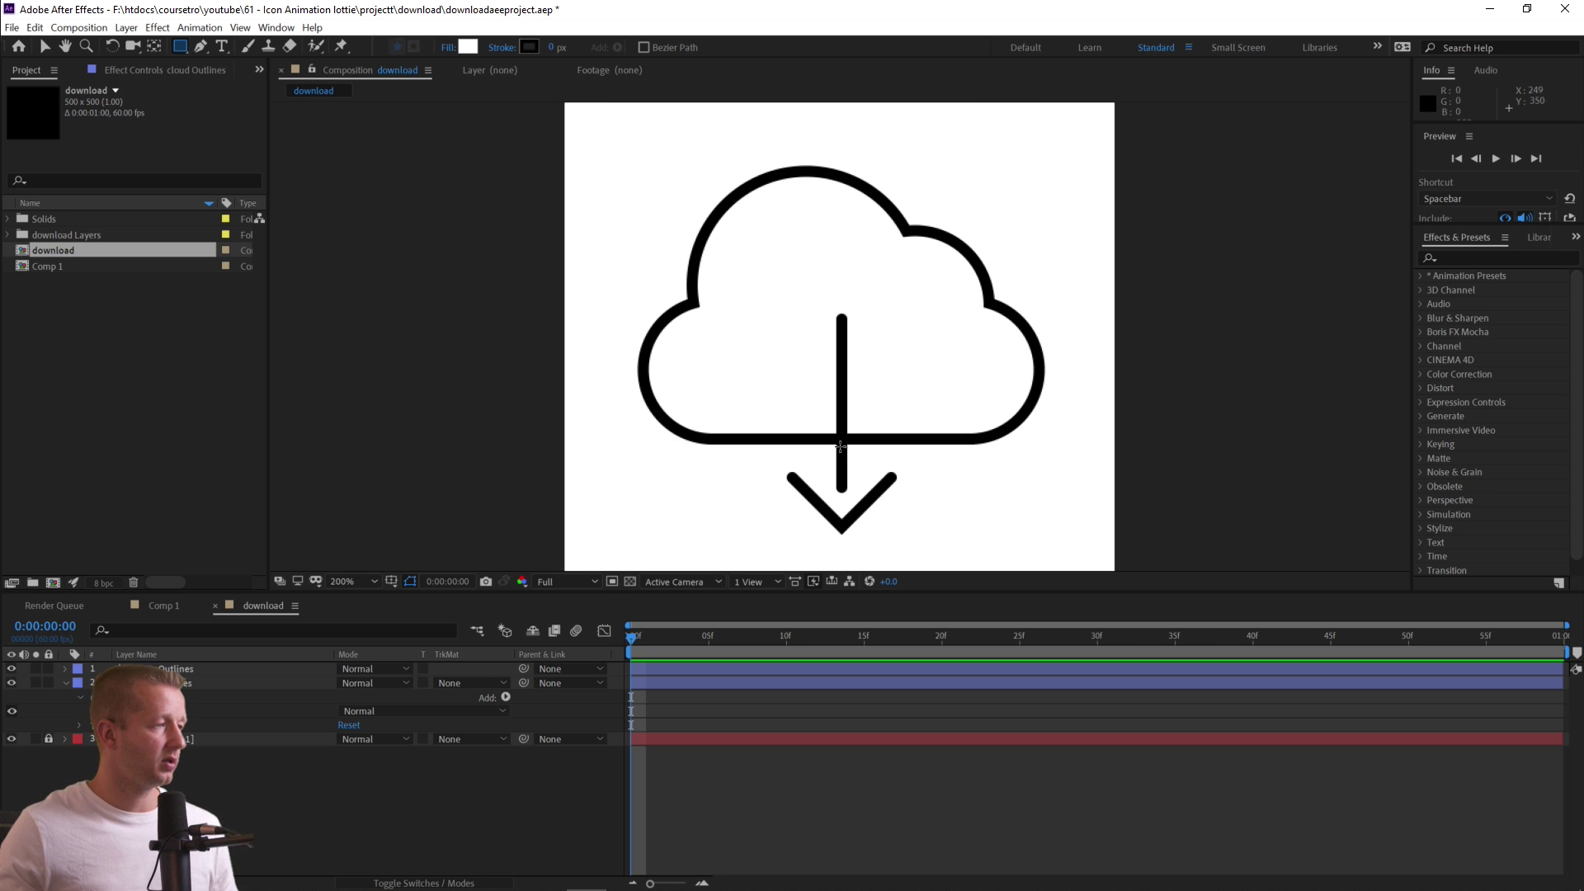
mouse_move(842, 440)
mouse_down()
mouse_move(879, 472)
mouse_move(868, 504)
mouse_up()
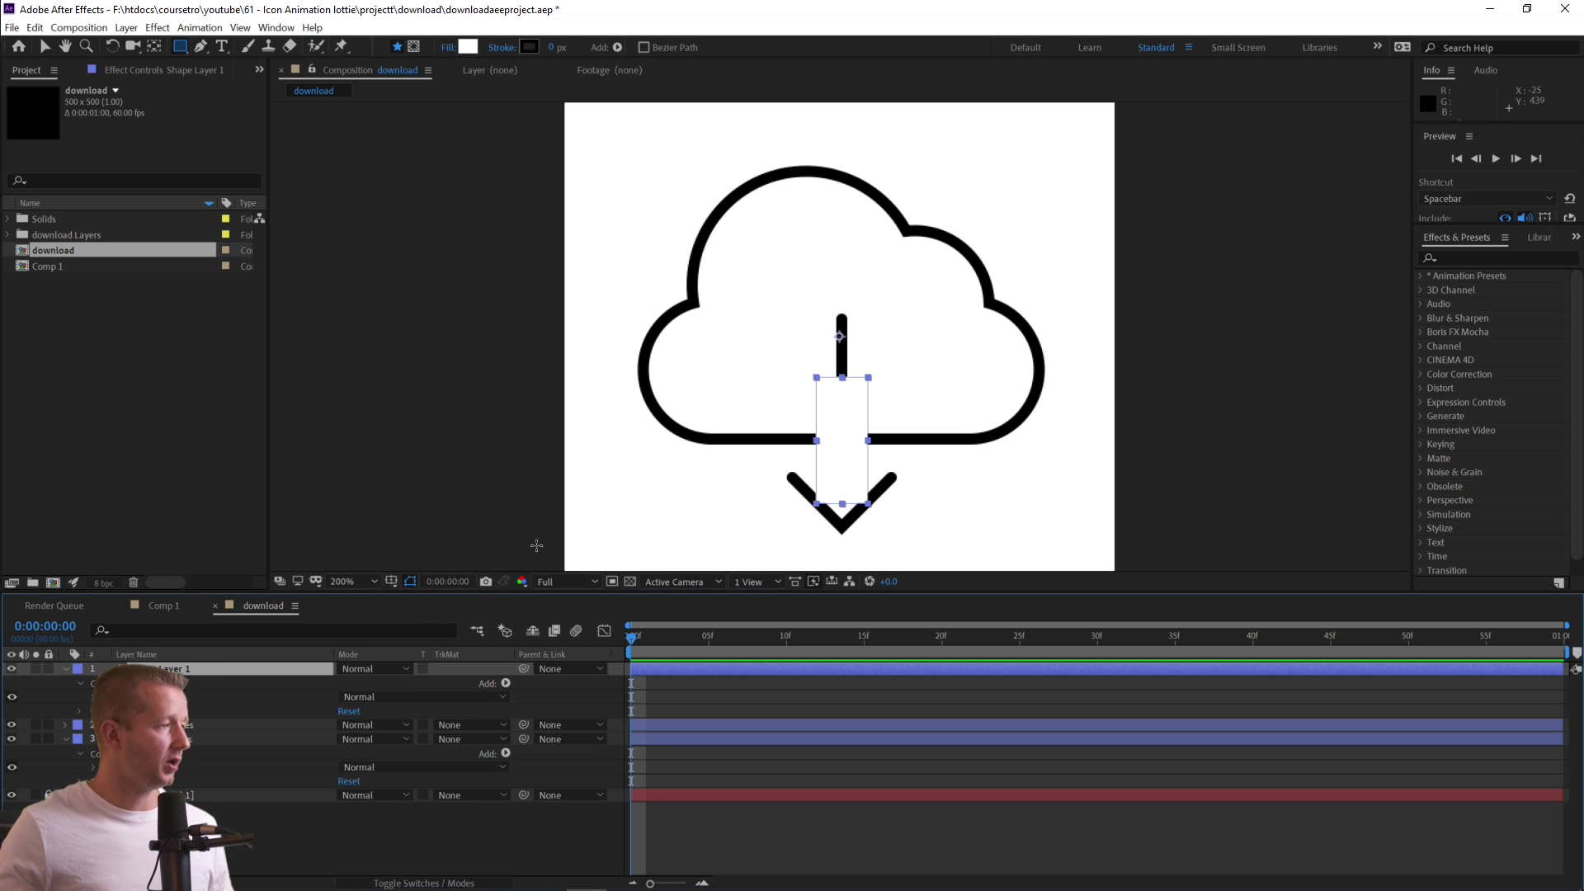
Add a new mask to the white rectangle's shape layer and hide that layer.
click(78, 28)
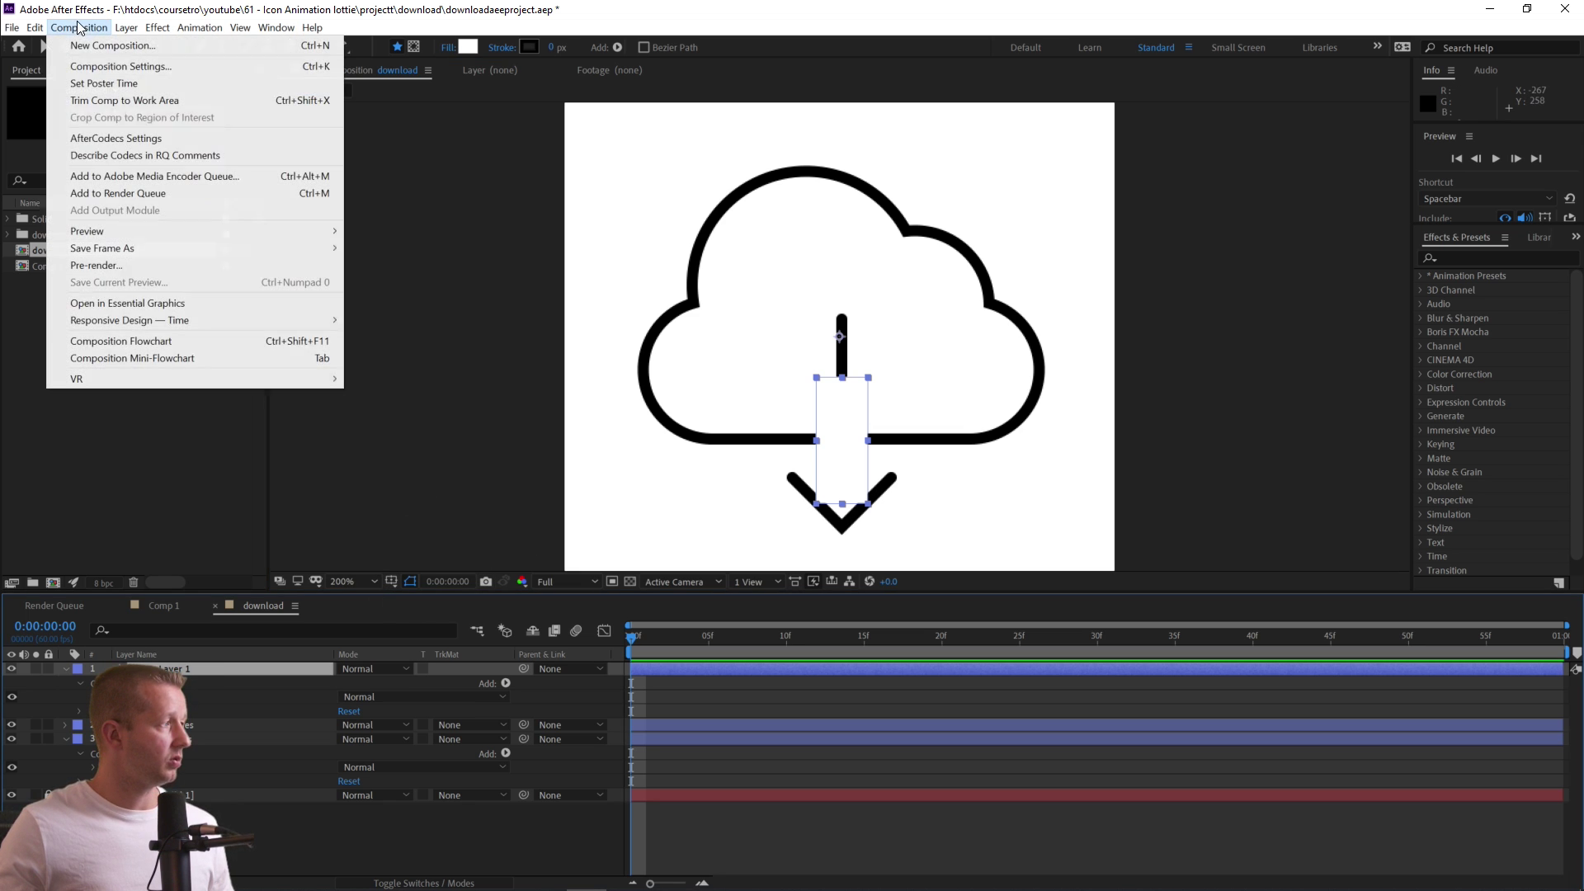
mouse_move(130, 30)
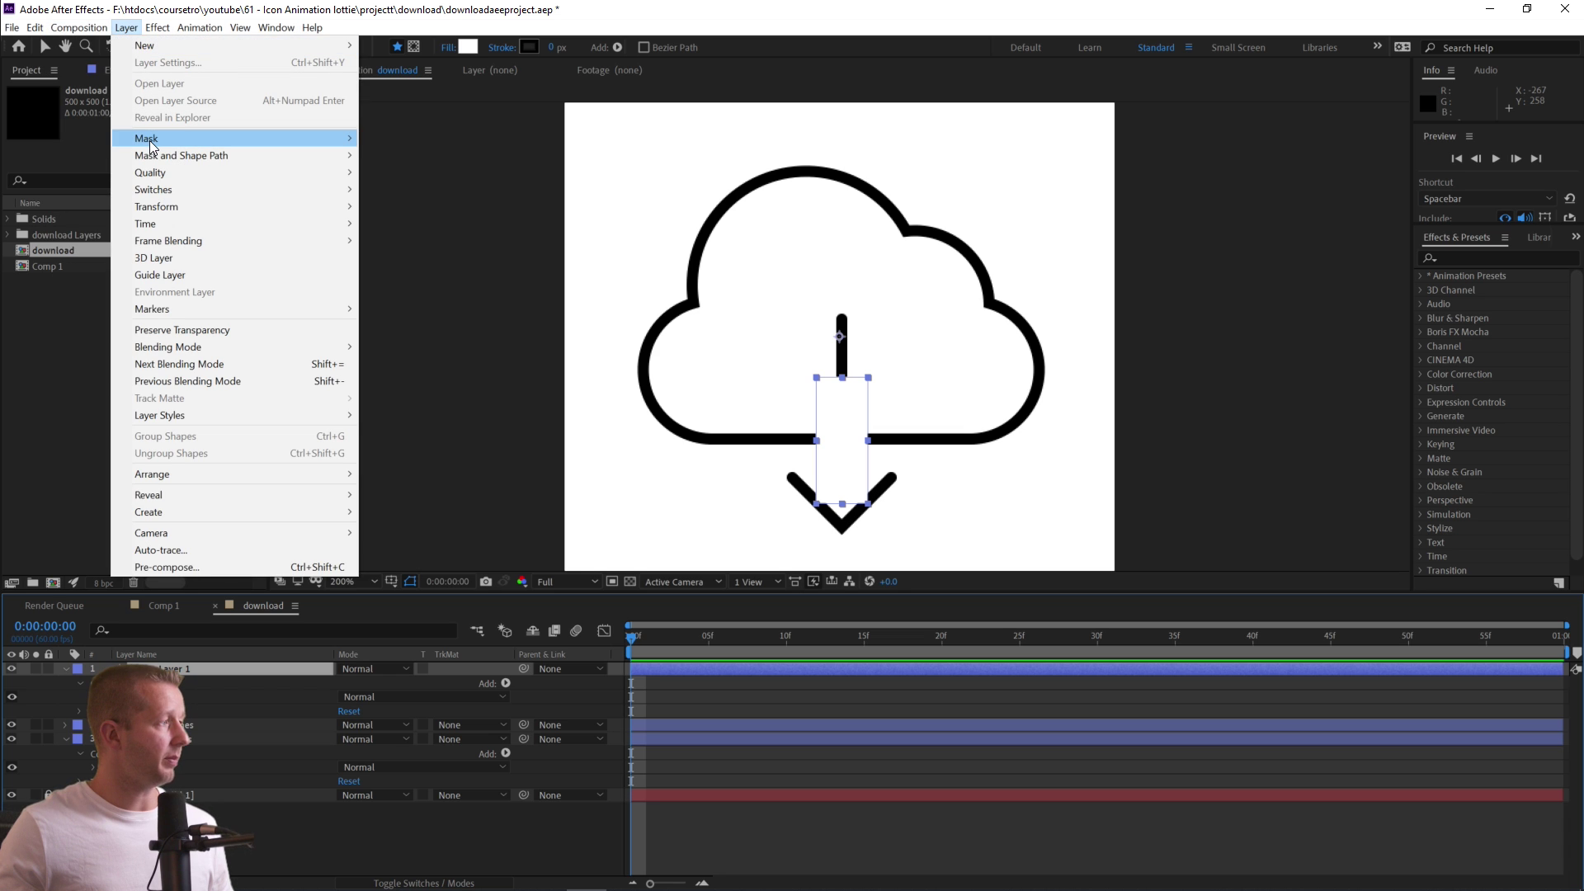
mouse_move(165, 138)
click(392, 138)
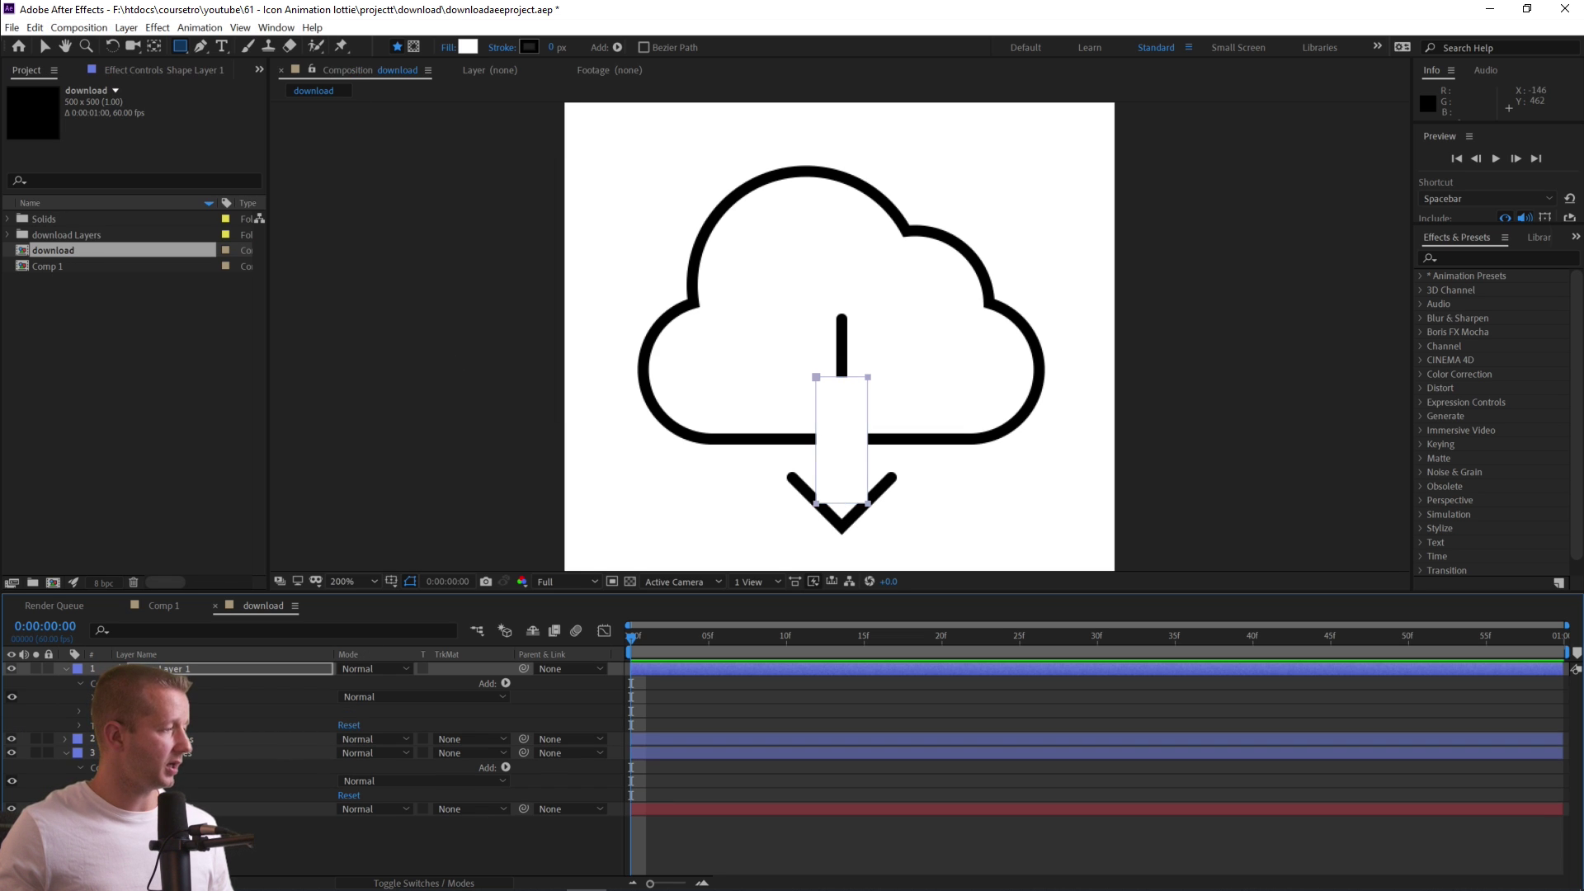
click(89, 711)
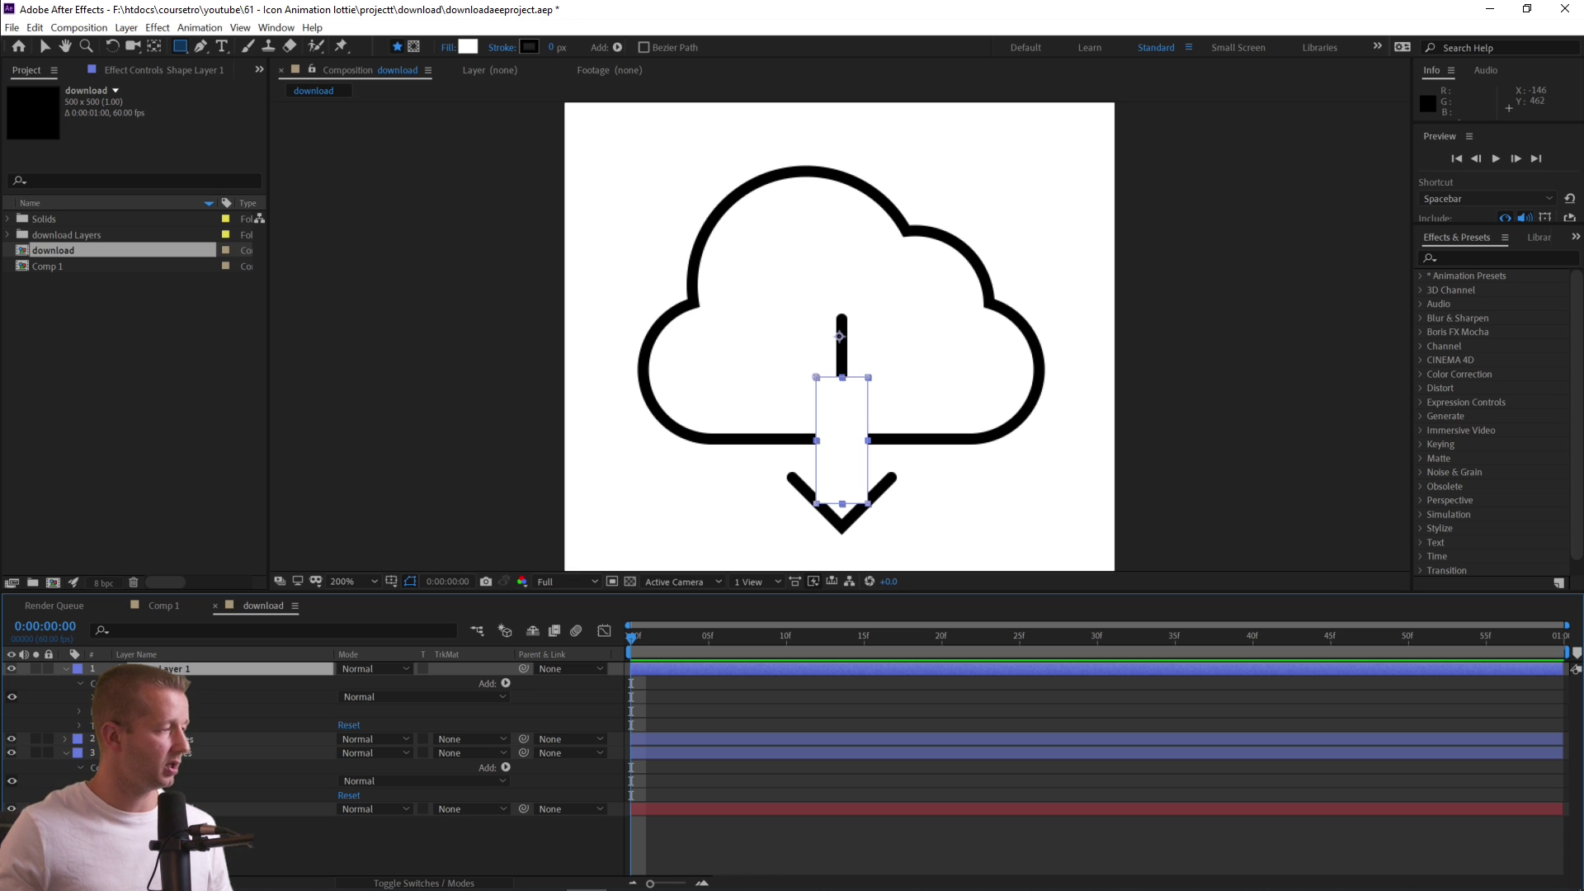
click(272, 669)
click(817, 503)
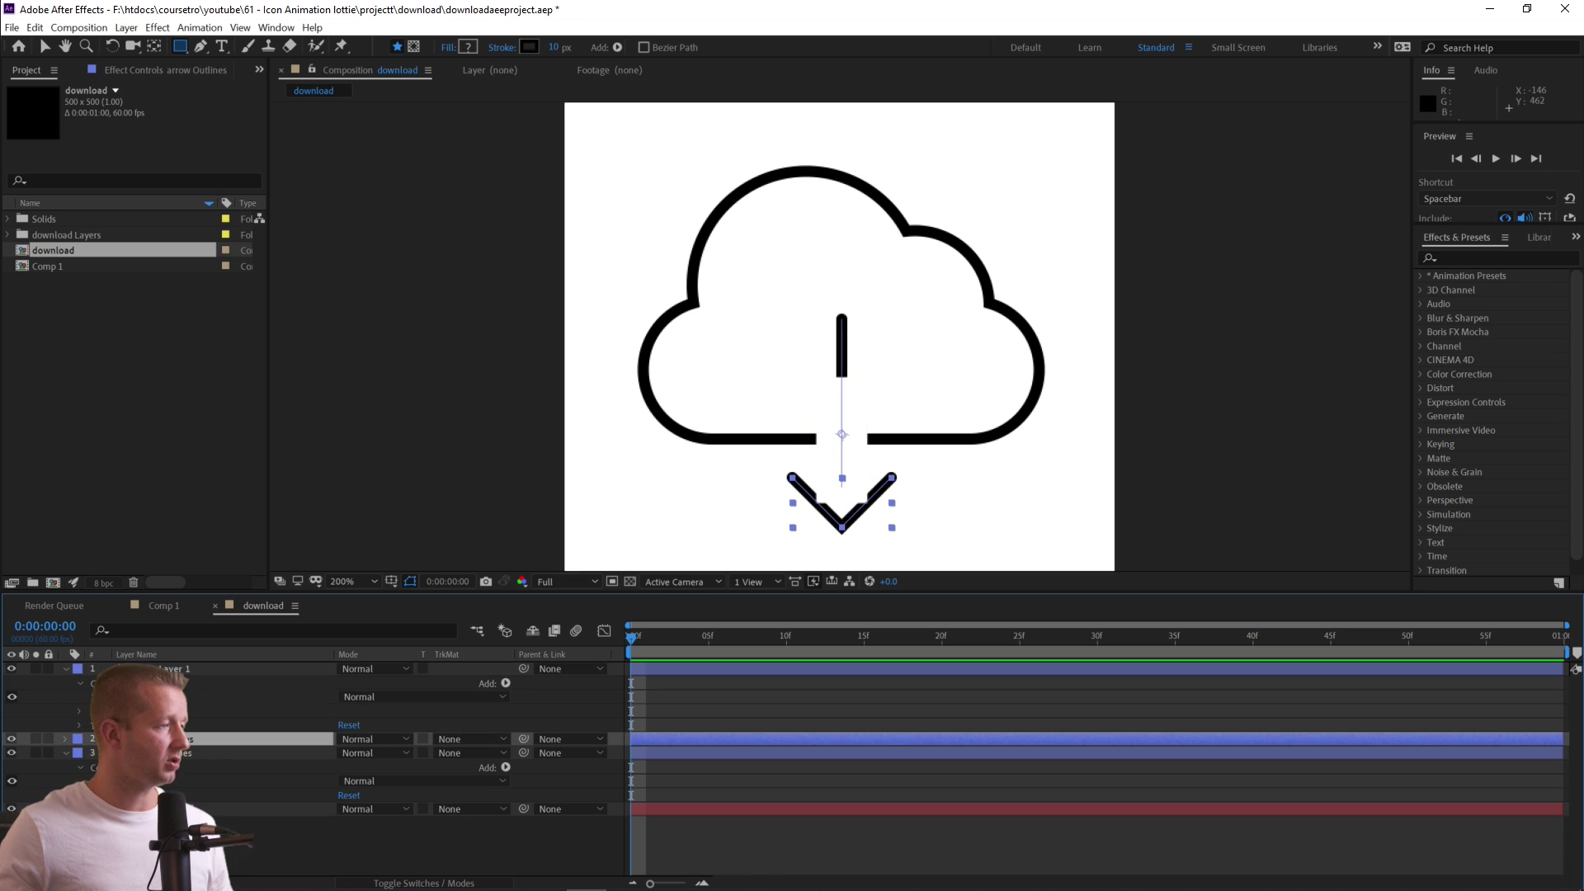
click(10, 670)
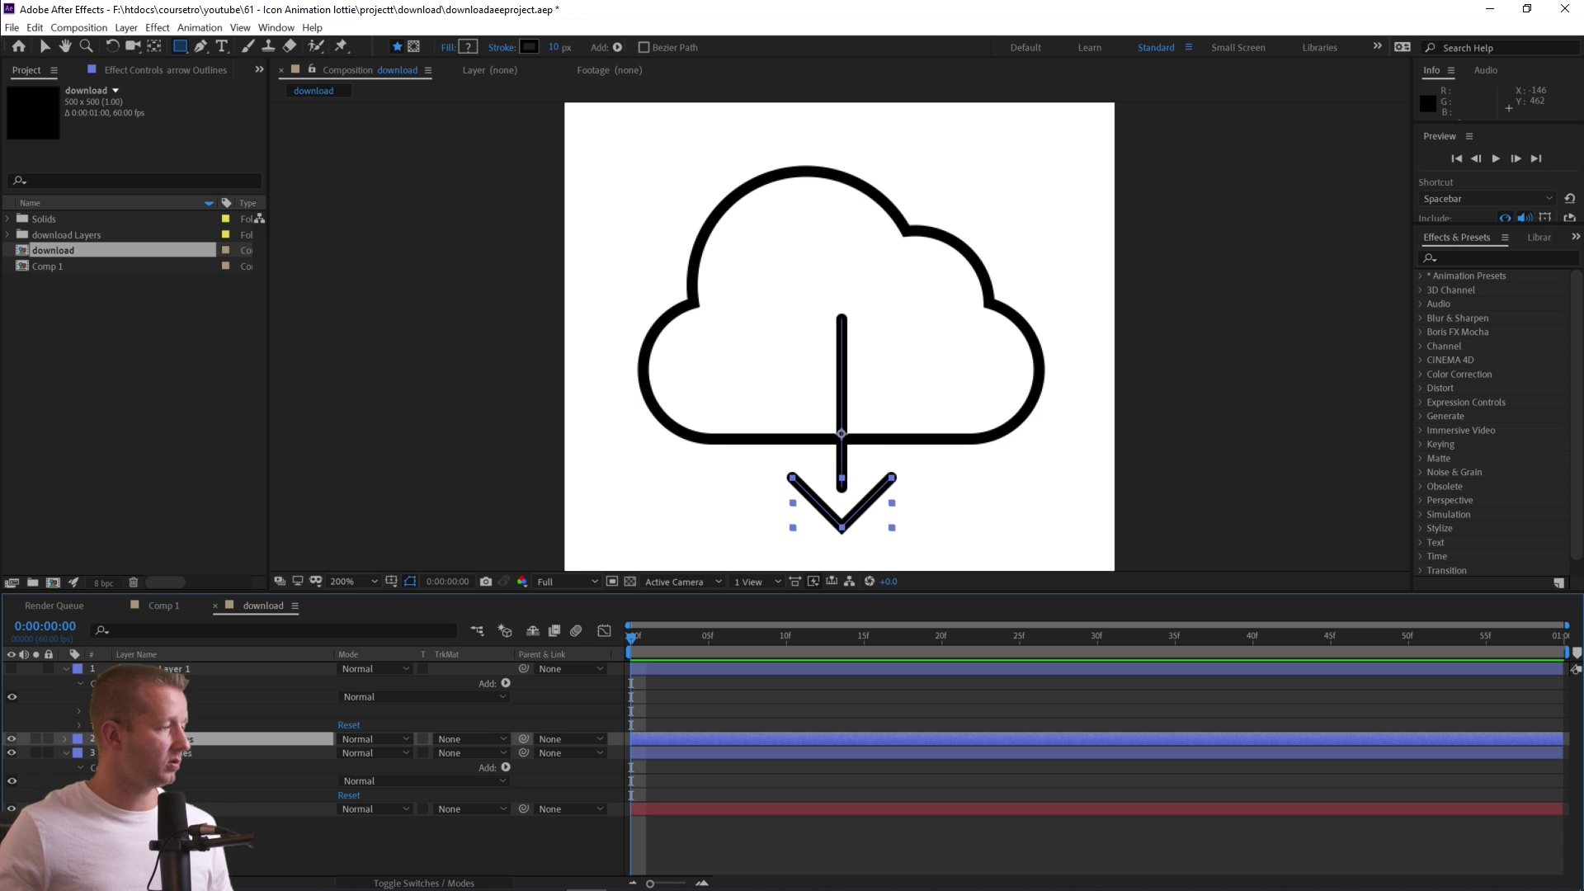
Try a tall rectangular mask on the arrow layer, move it over the arrow shaft, and undo the mask.
drag(741, 353, 791, 477)
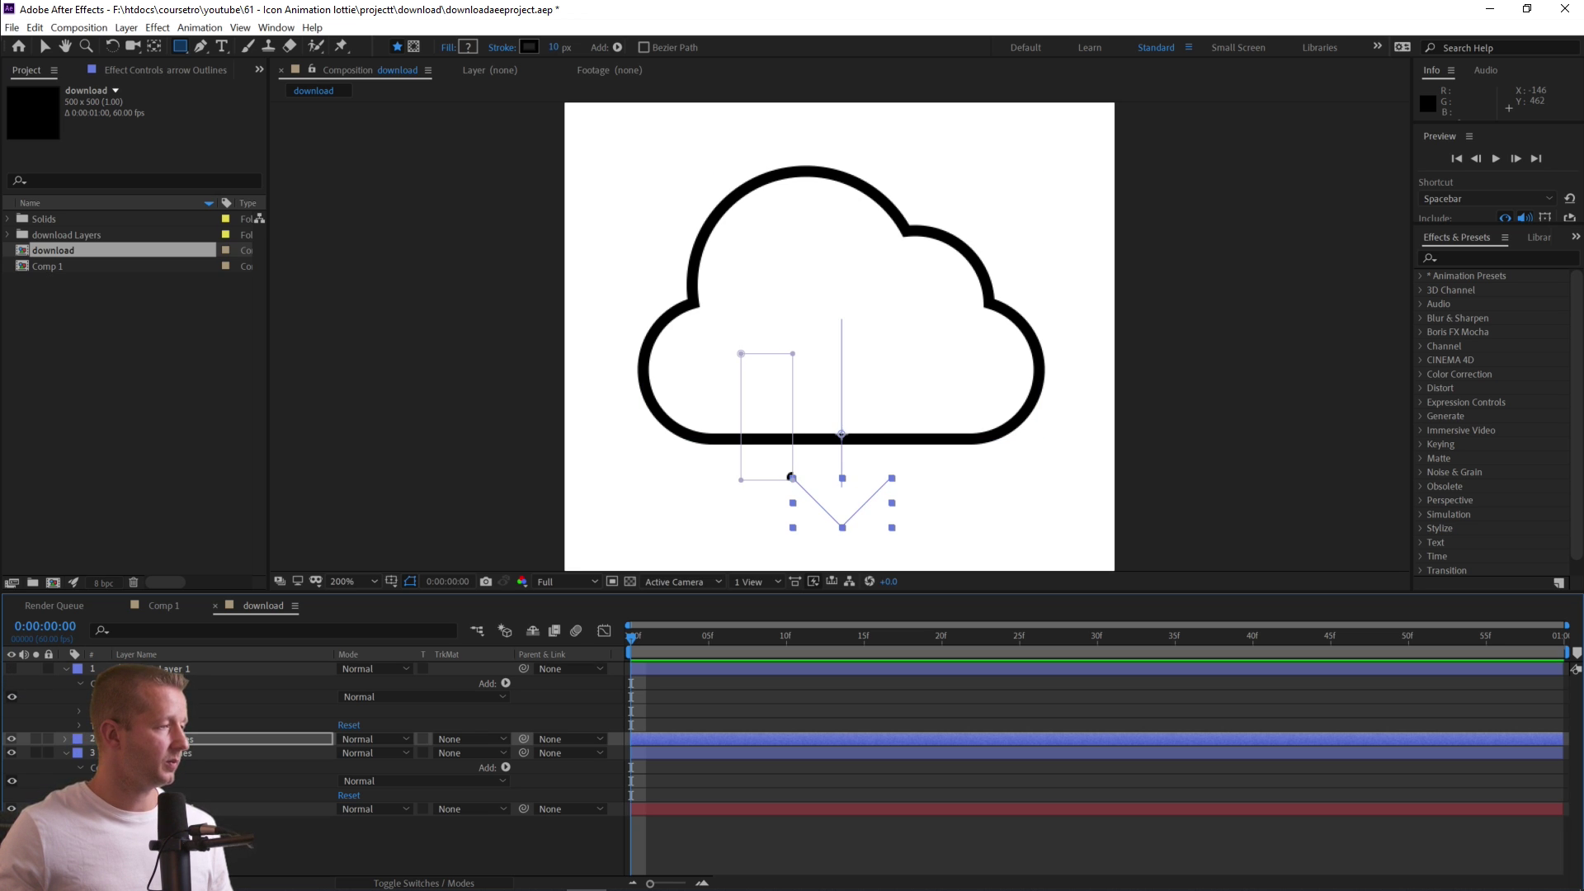
click(65, 738)
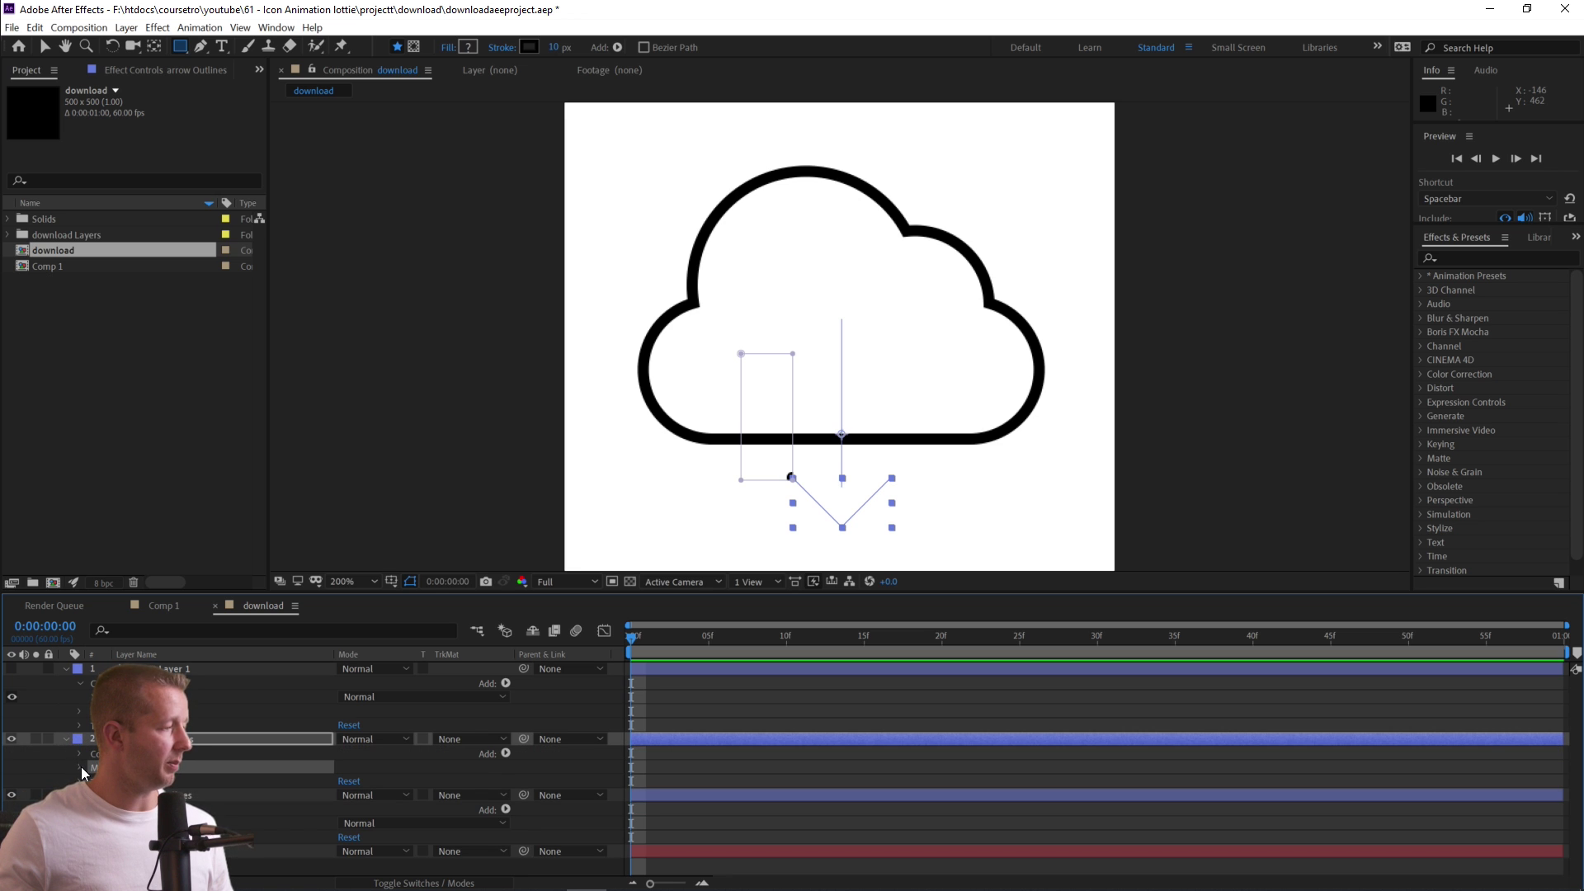
click(80, 767)
click(248, 781)
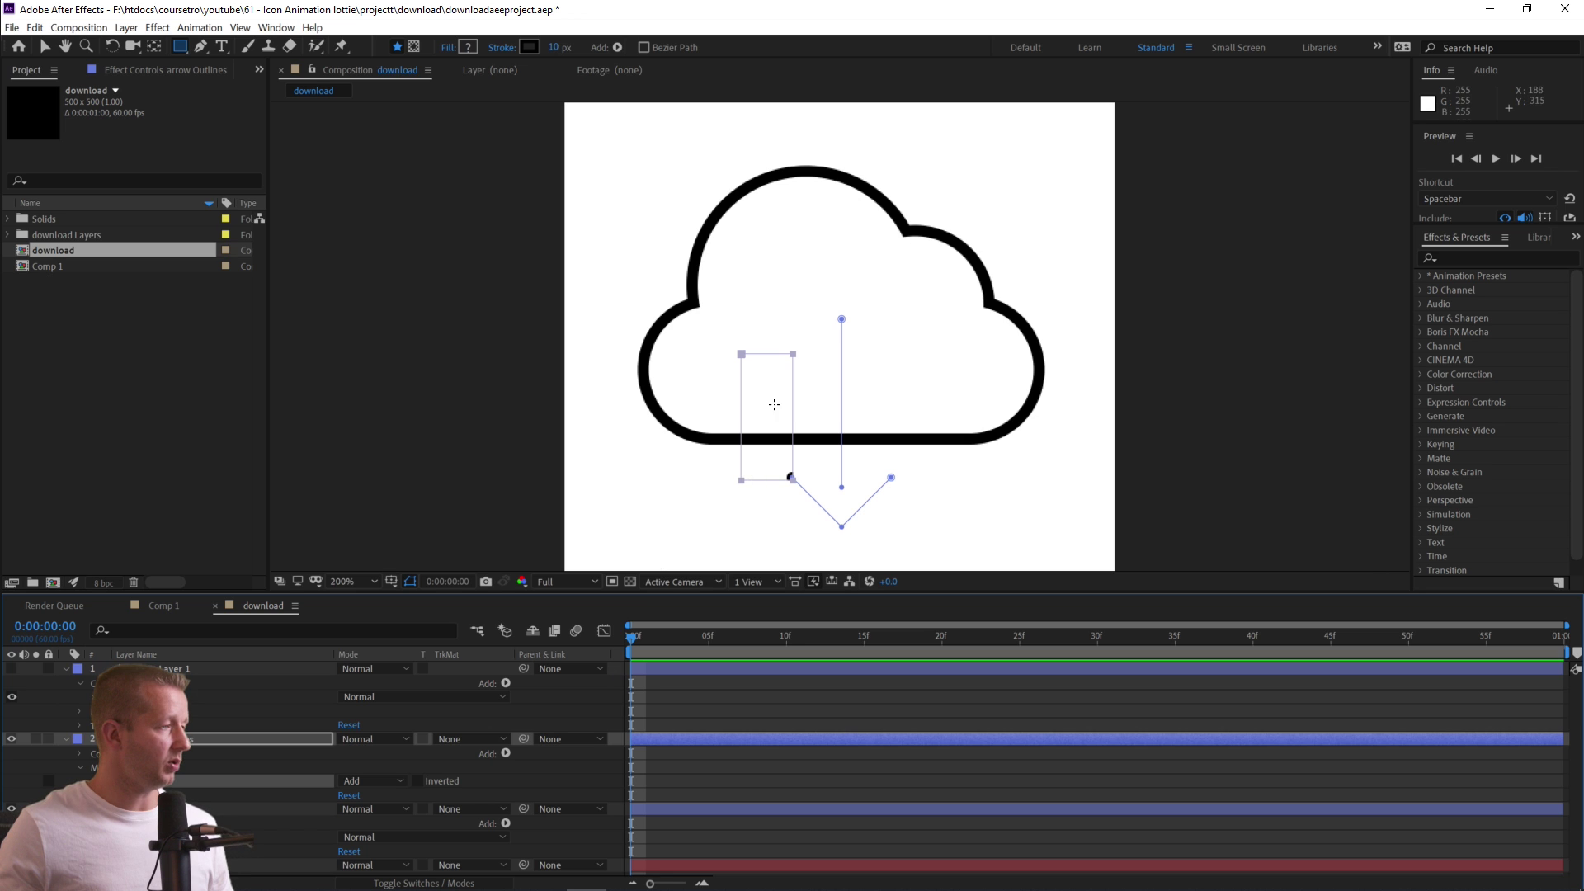
key(v)
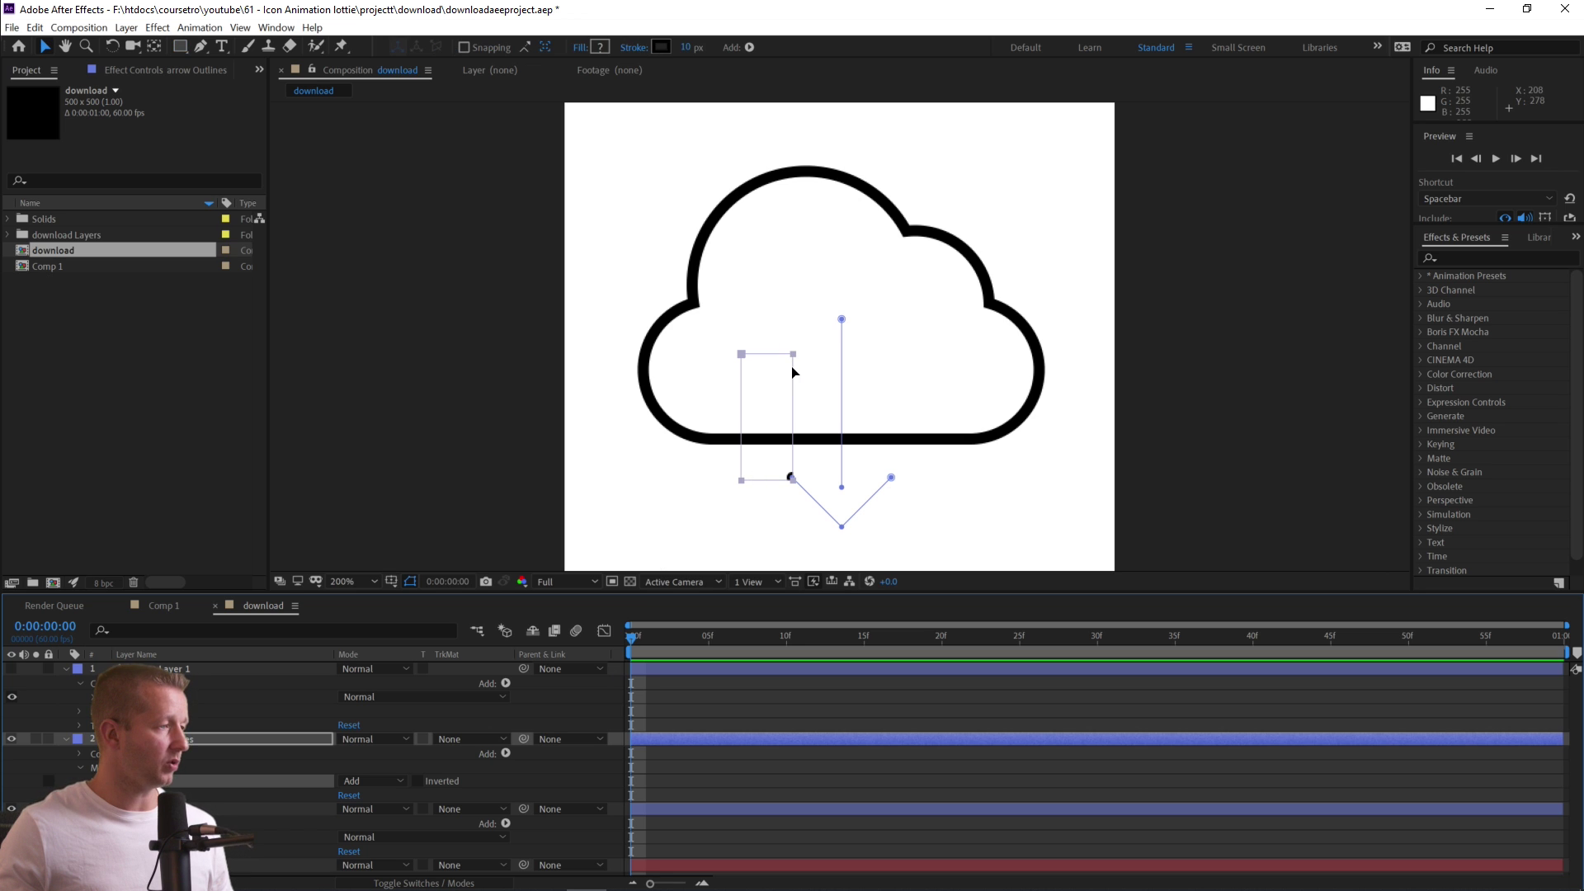
drag(791, 366, 866, 369)
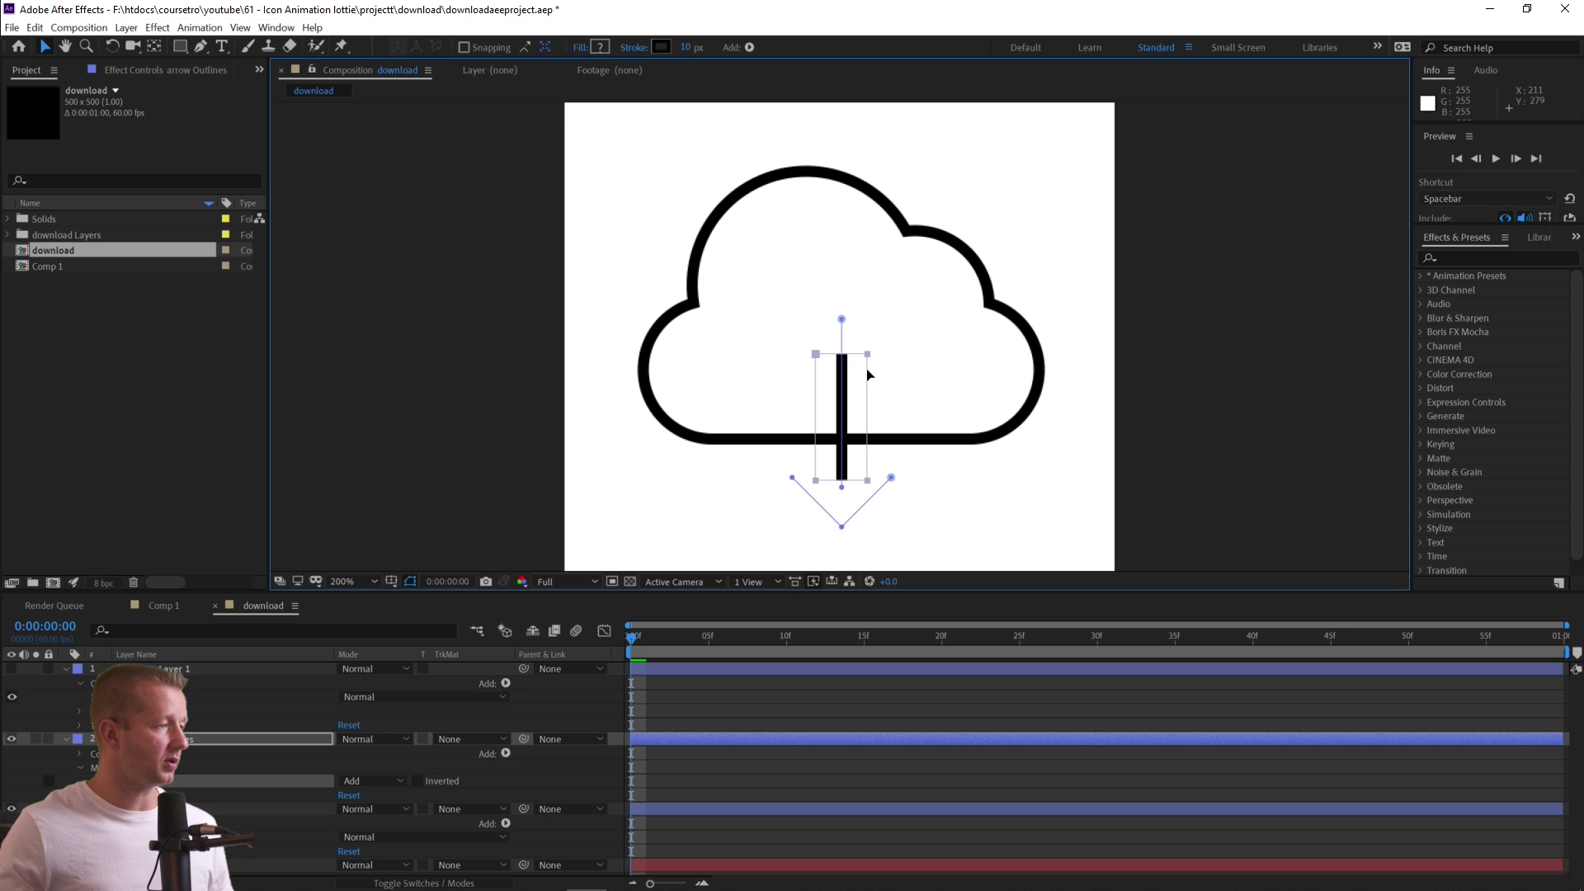
key(ctrl+z)
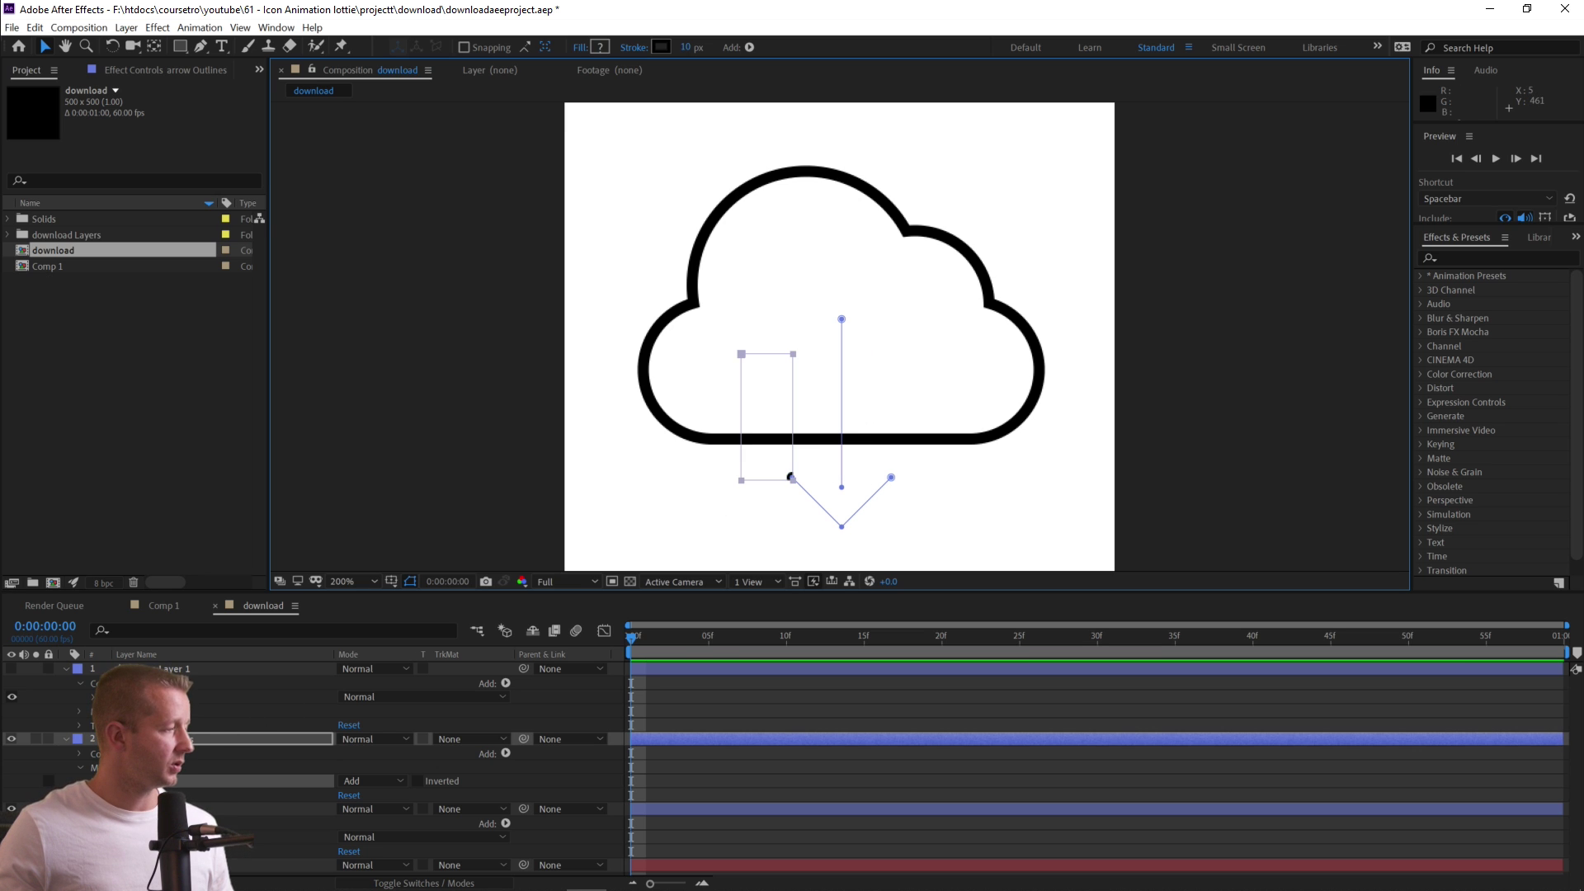
key(ctrl+z)
key(ctrl+z)
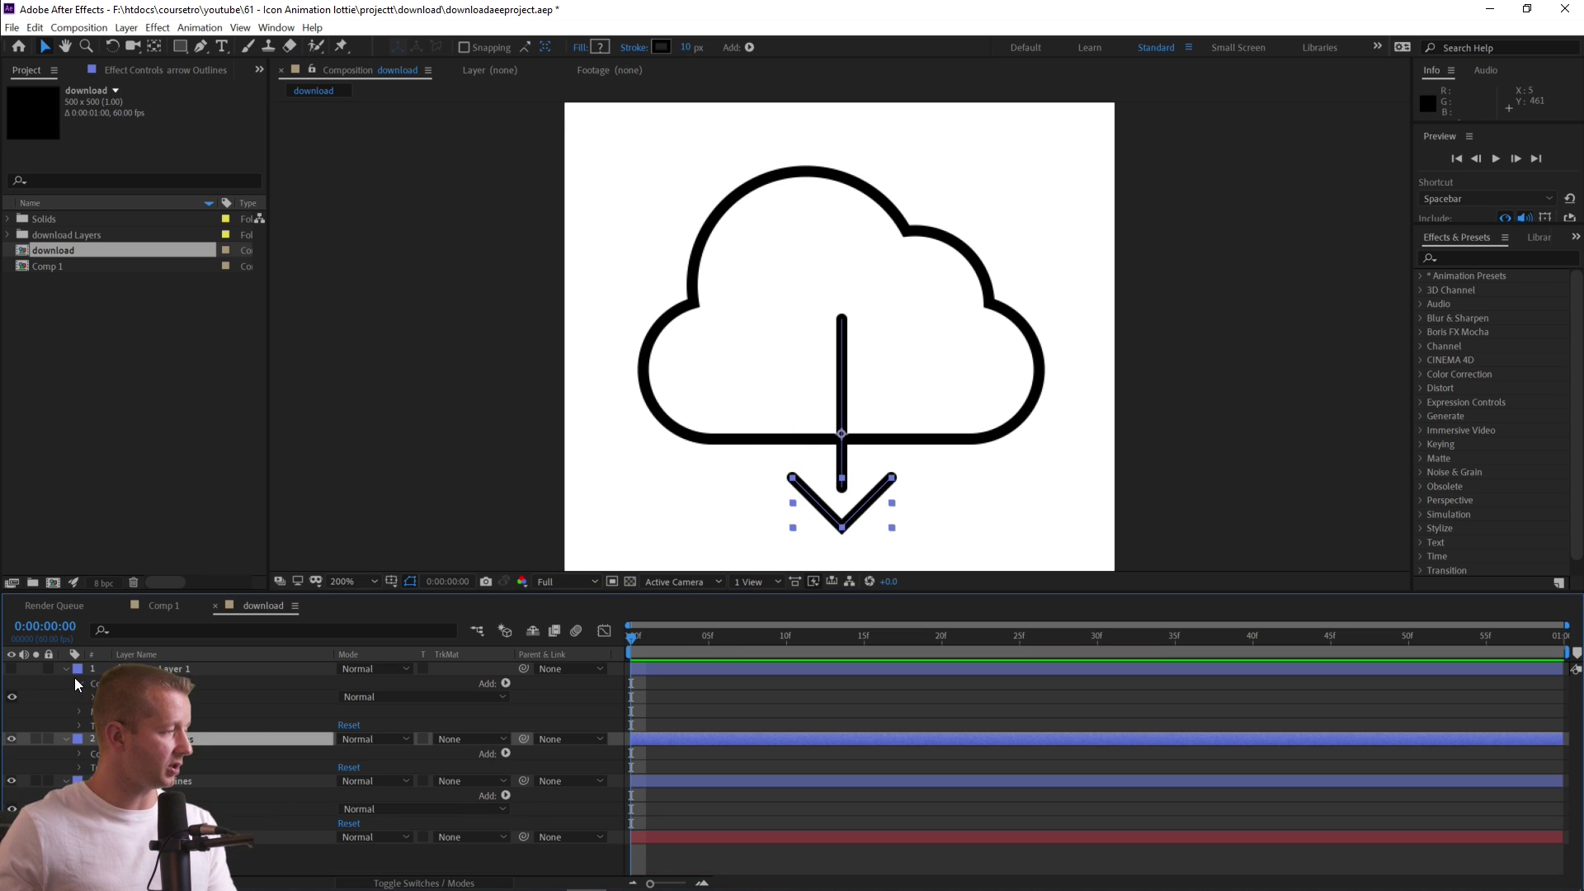
Add a tall rectangular mask to the cloud outlines layer and centre it where the arrow shaft crosses the cloud's lower edge.
click(67, 670)
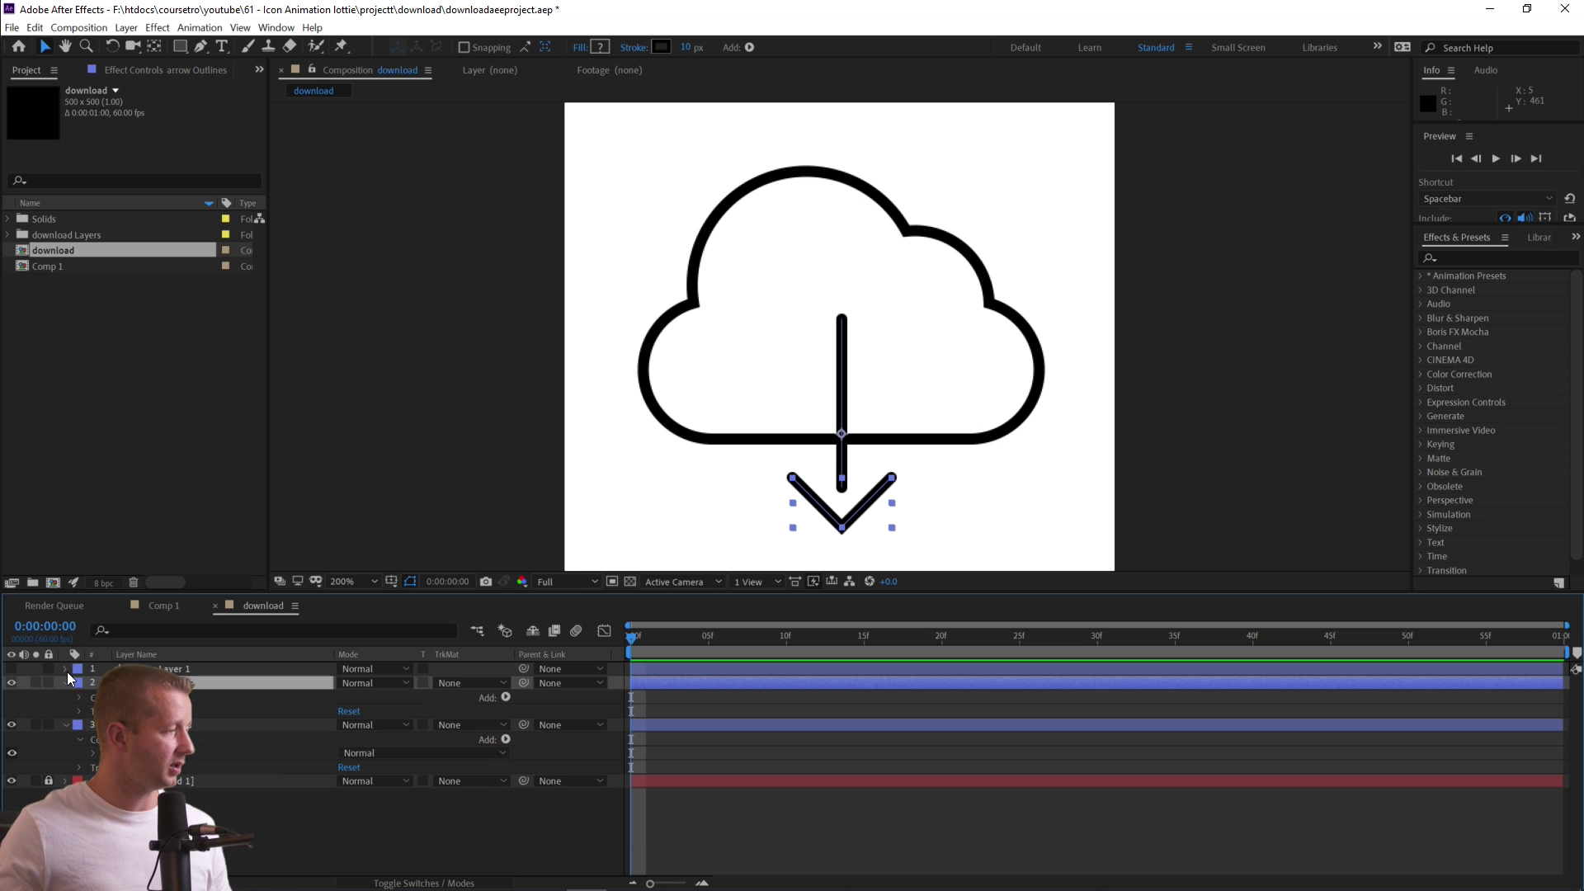
click(83, 725)
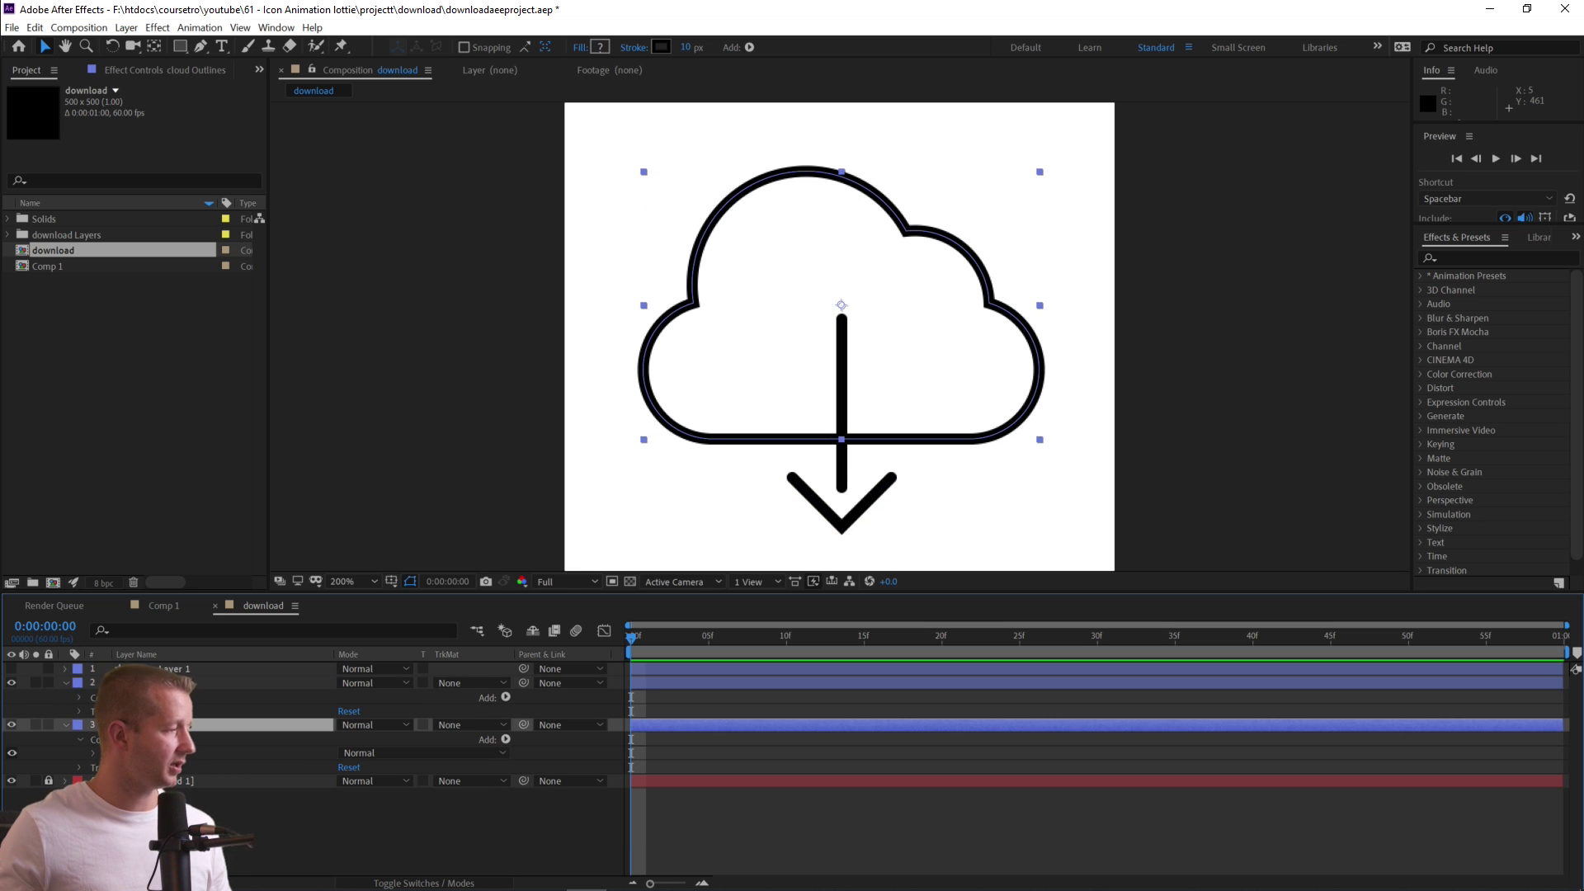
key(ctrl+shift+n)
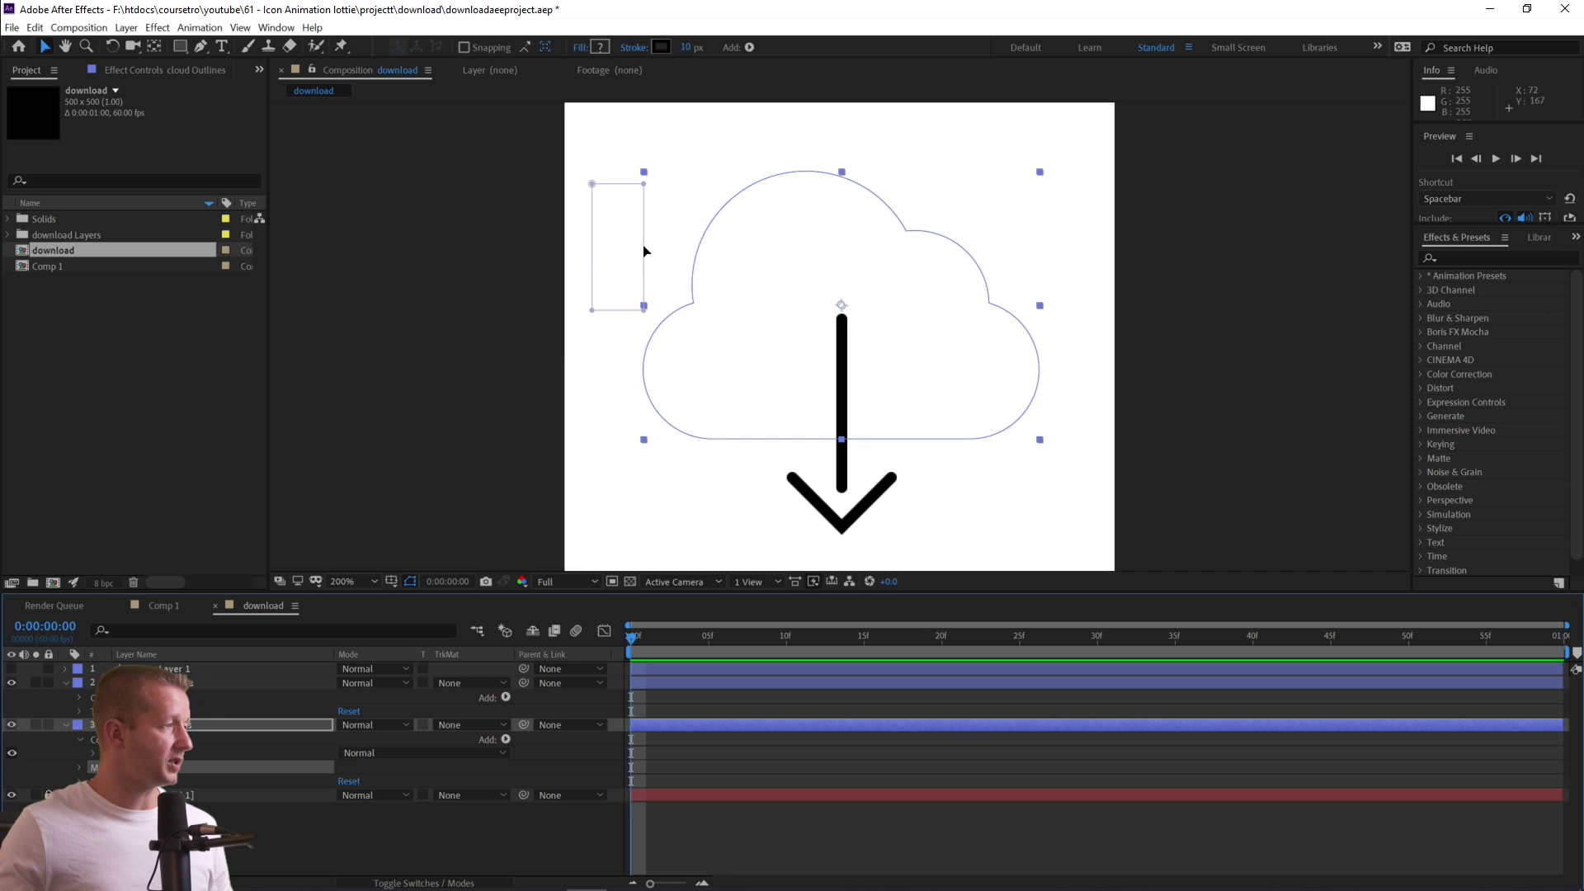
mouse_move(642, 245)
mouse_down()
mouse_move(764, 417)
mouse_move(645, 235)
mouse_move(640, 251)
mouse_up()
click(591, 183)
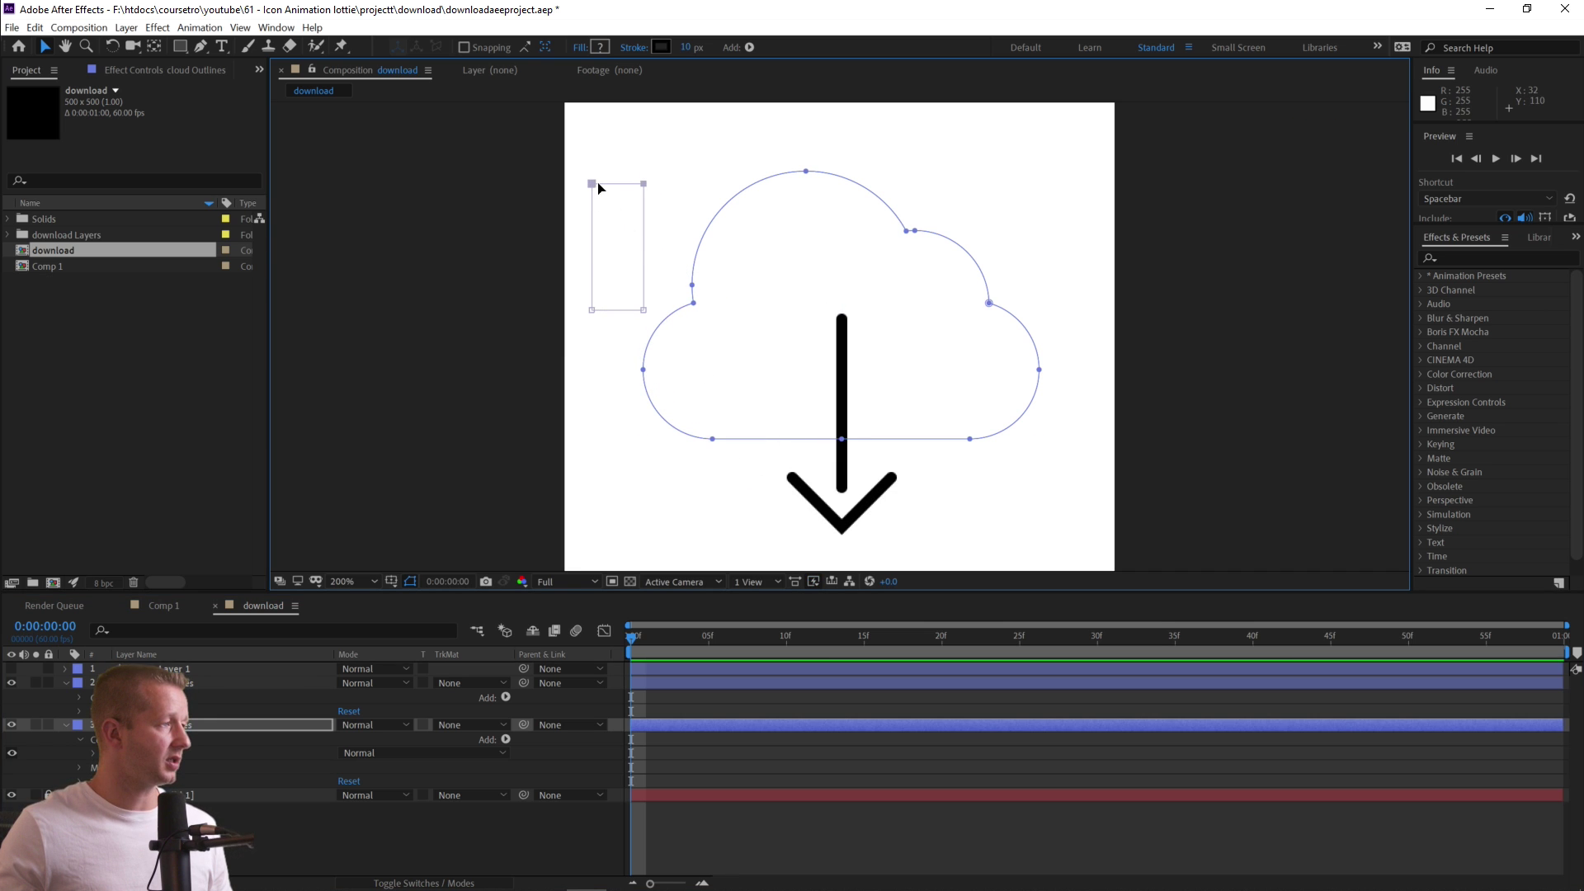
drag(578, 162, 865, 485)
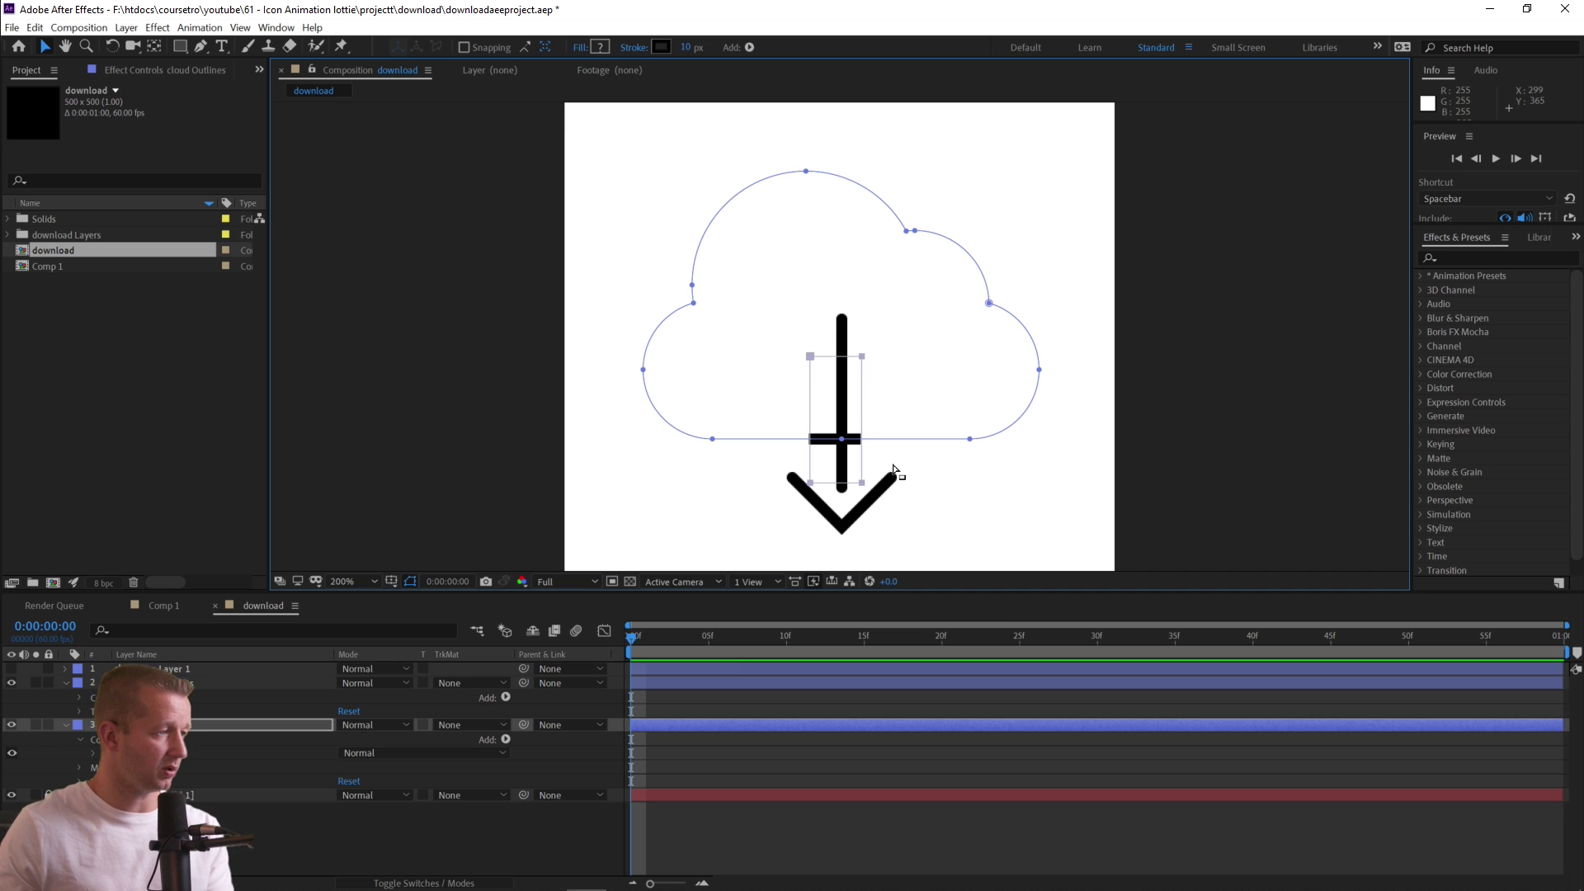
key(Right)
key(Right)
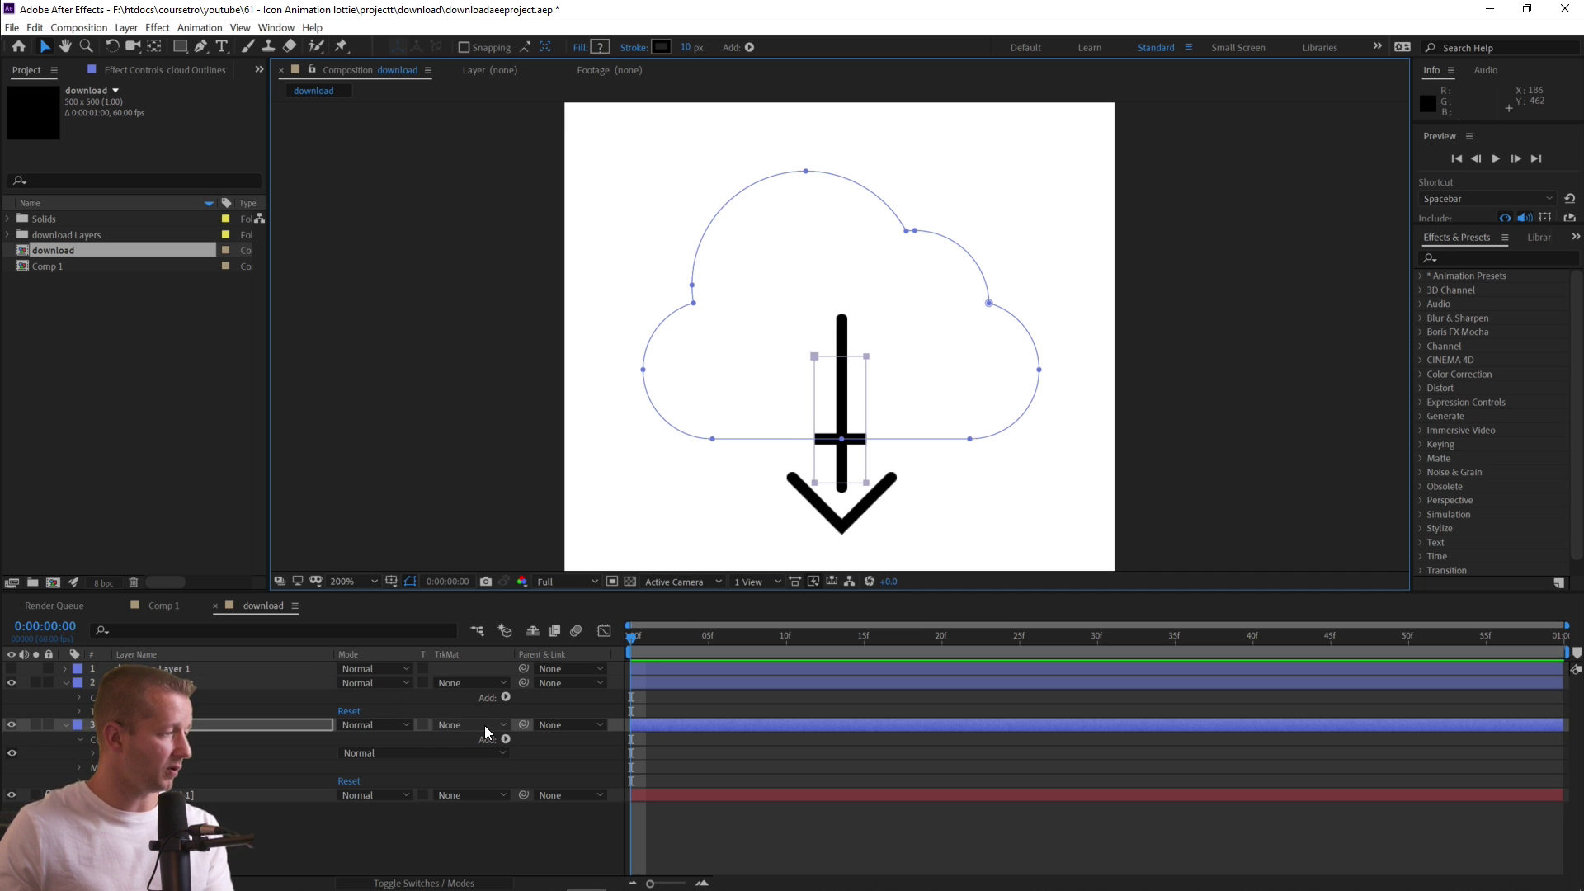
Invert the cloud layer's mask to cut a gap in the outline around the arrow shaft, and deselect the layer.
click(79, 766)
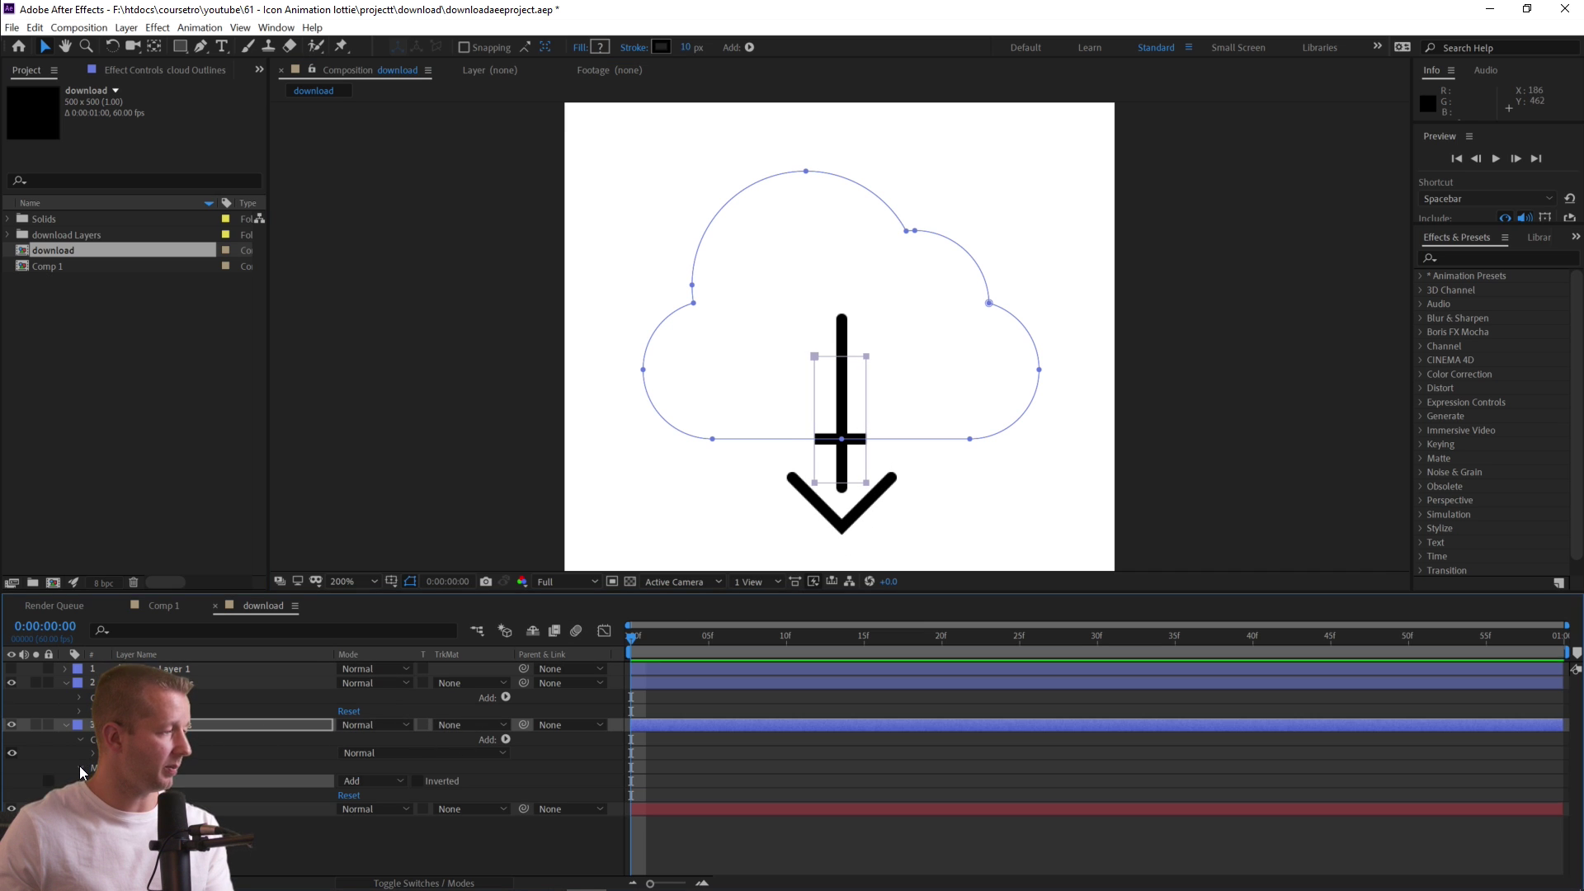
click(417, 779)
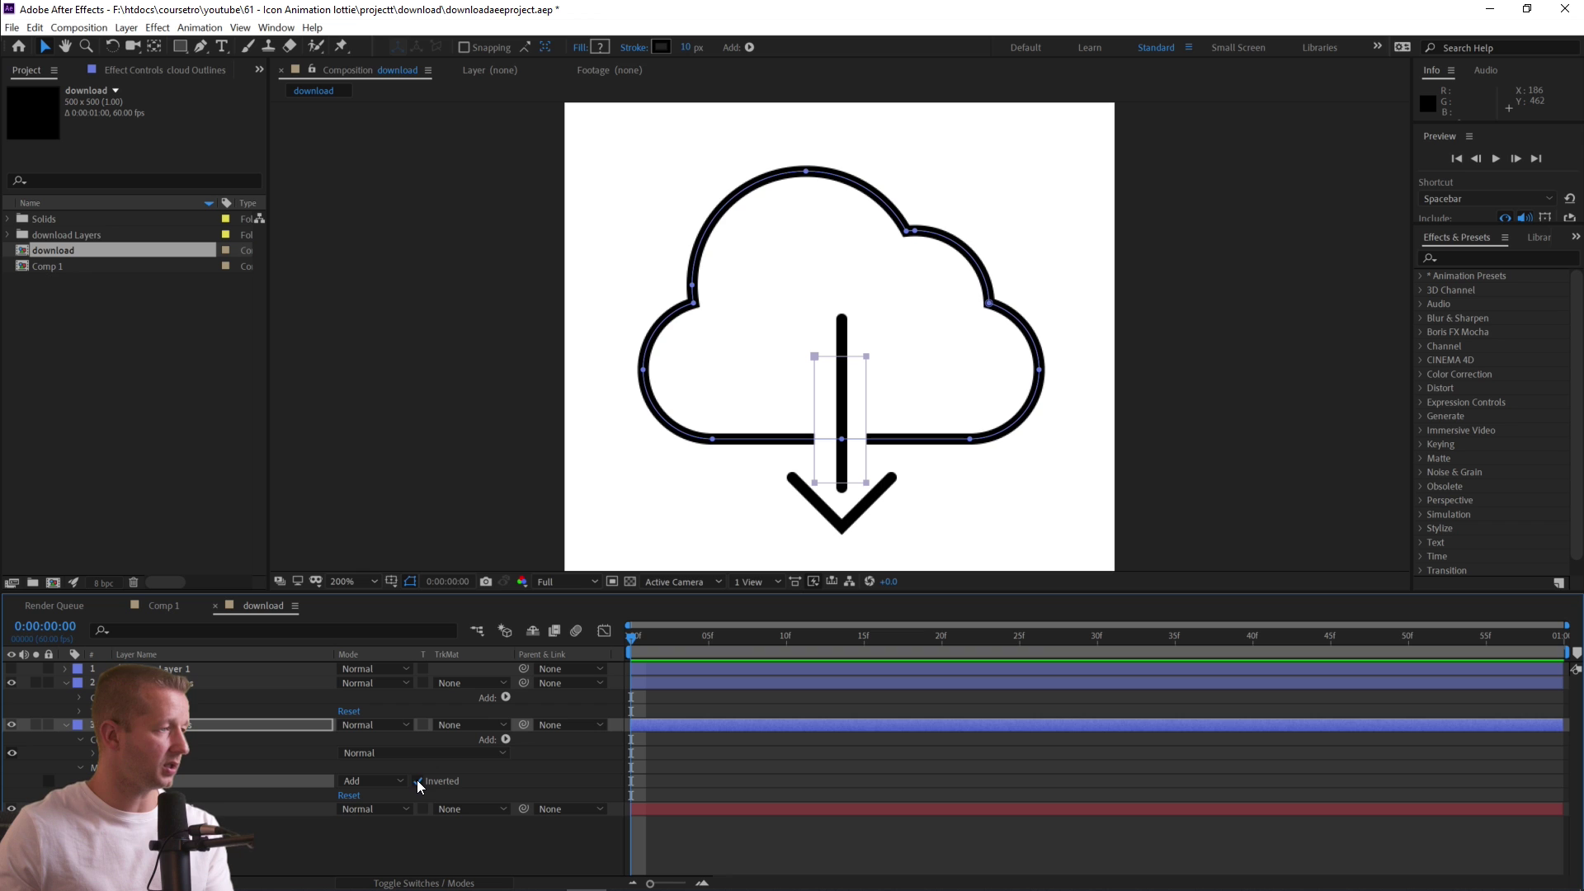
click(957, 501)
click(1201, 365)
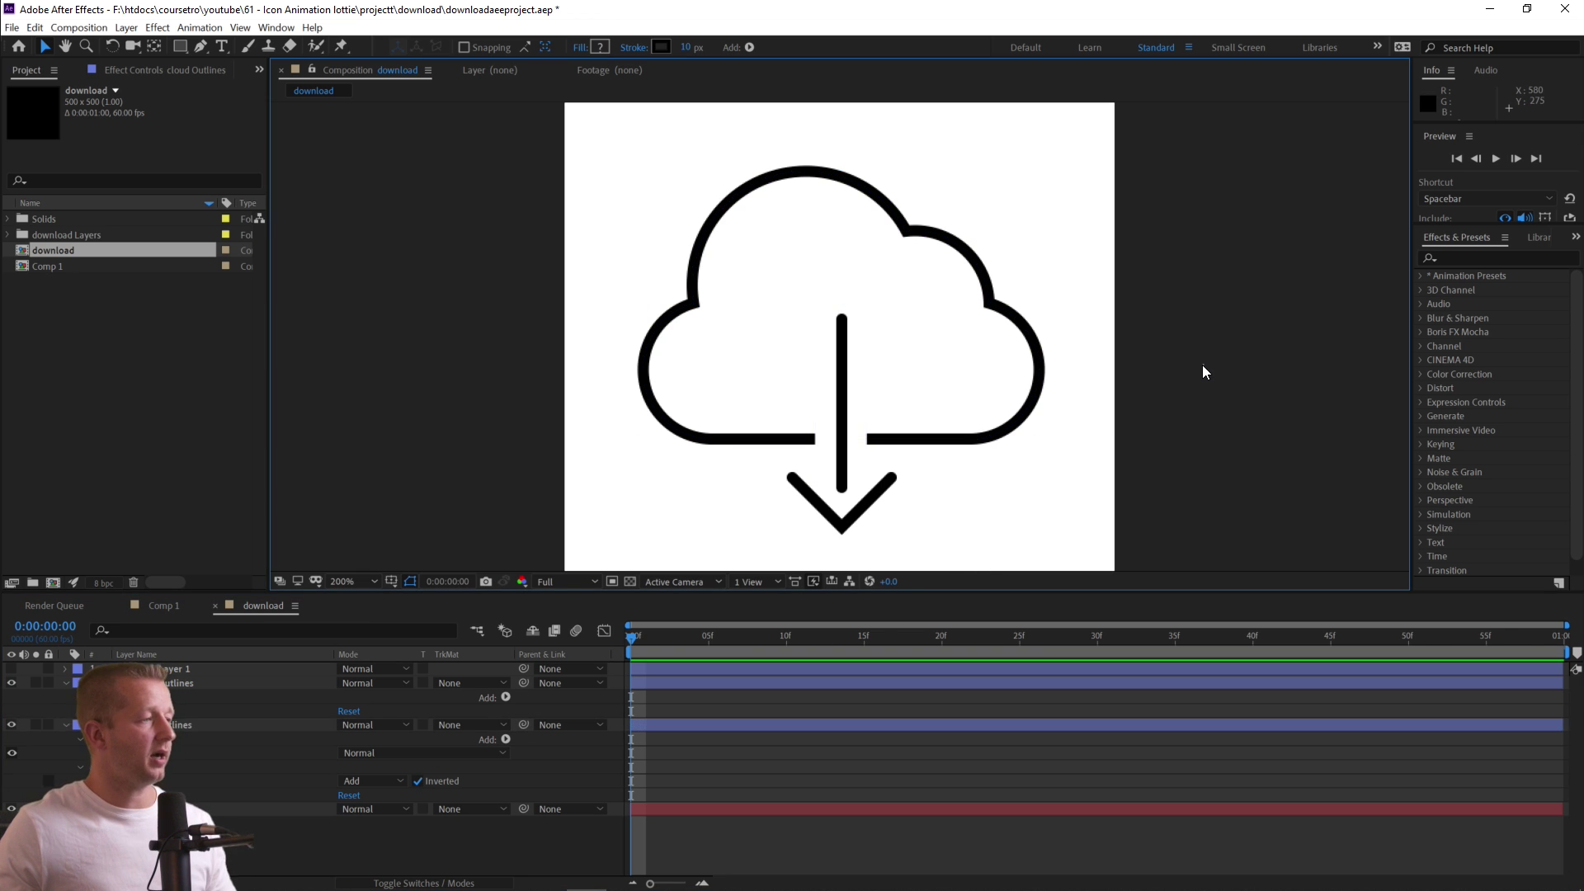
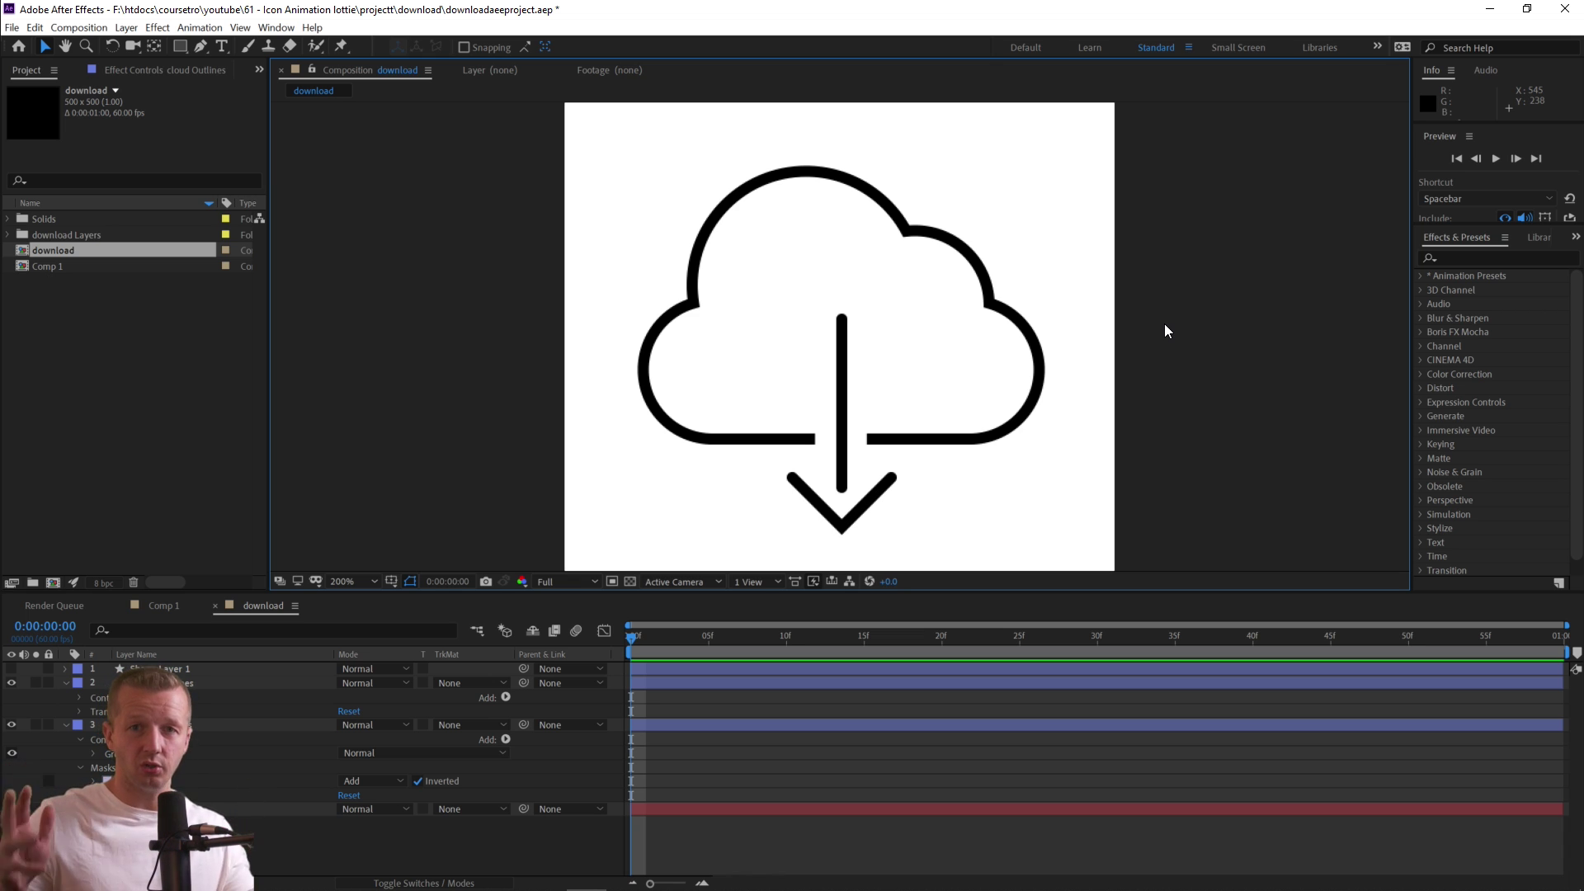
click(857, 448)
click(1210, 329)
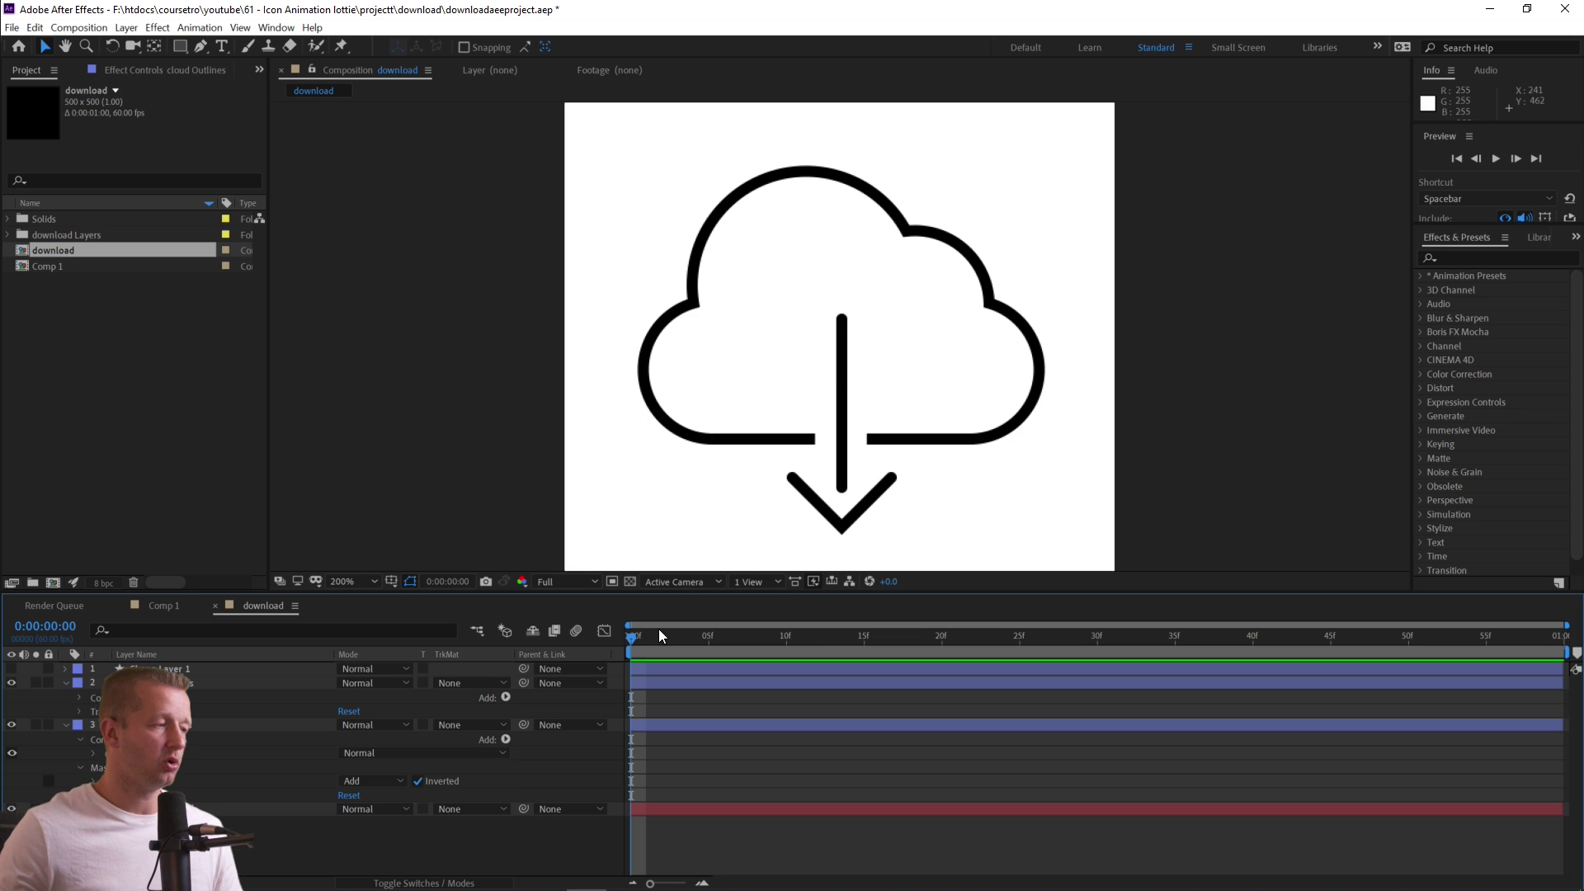
mouse_move(635, 640)
mouse_down()
mouse_move(650, 642)
mouse_move(630, 643)
mouse_up()
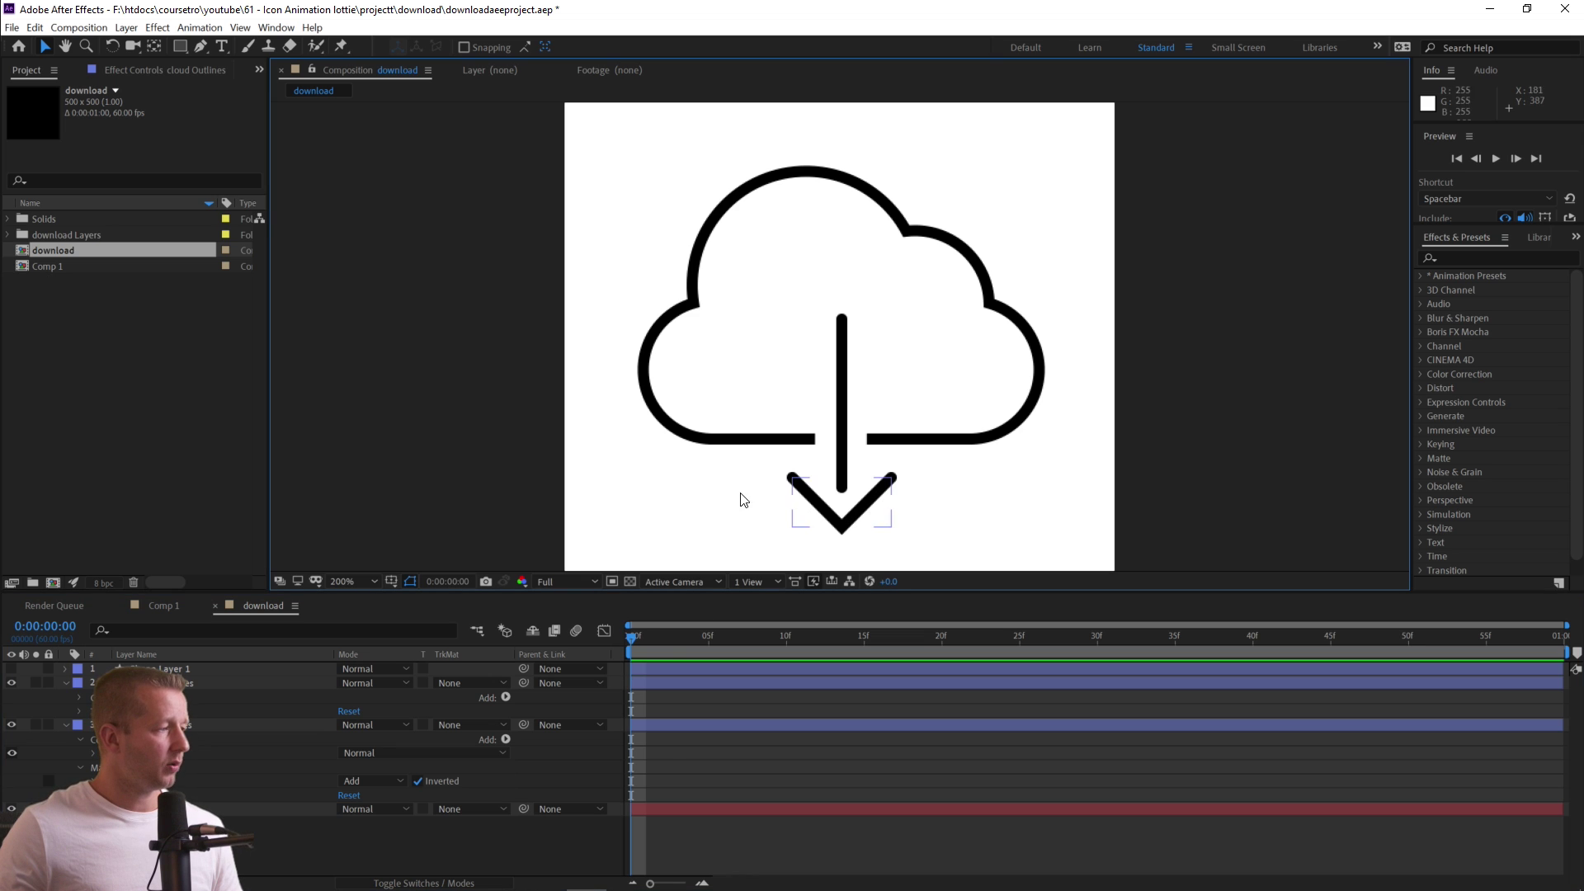
Delete the hidden shape layer that holds the white rectangle.
click(248, 683)
key(ctrl+Up)
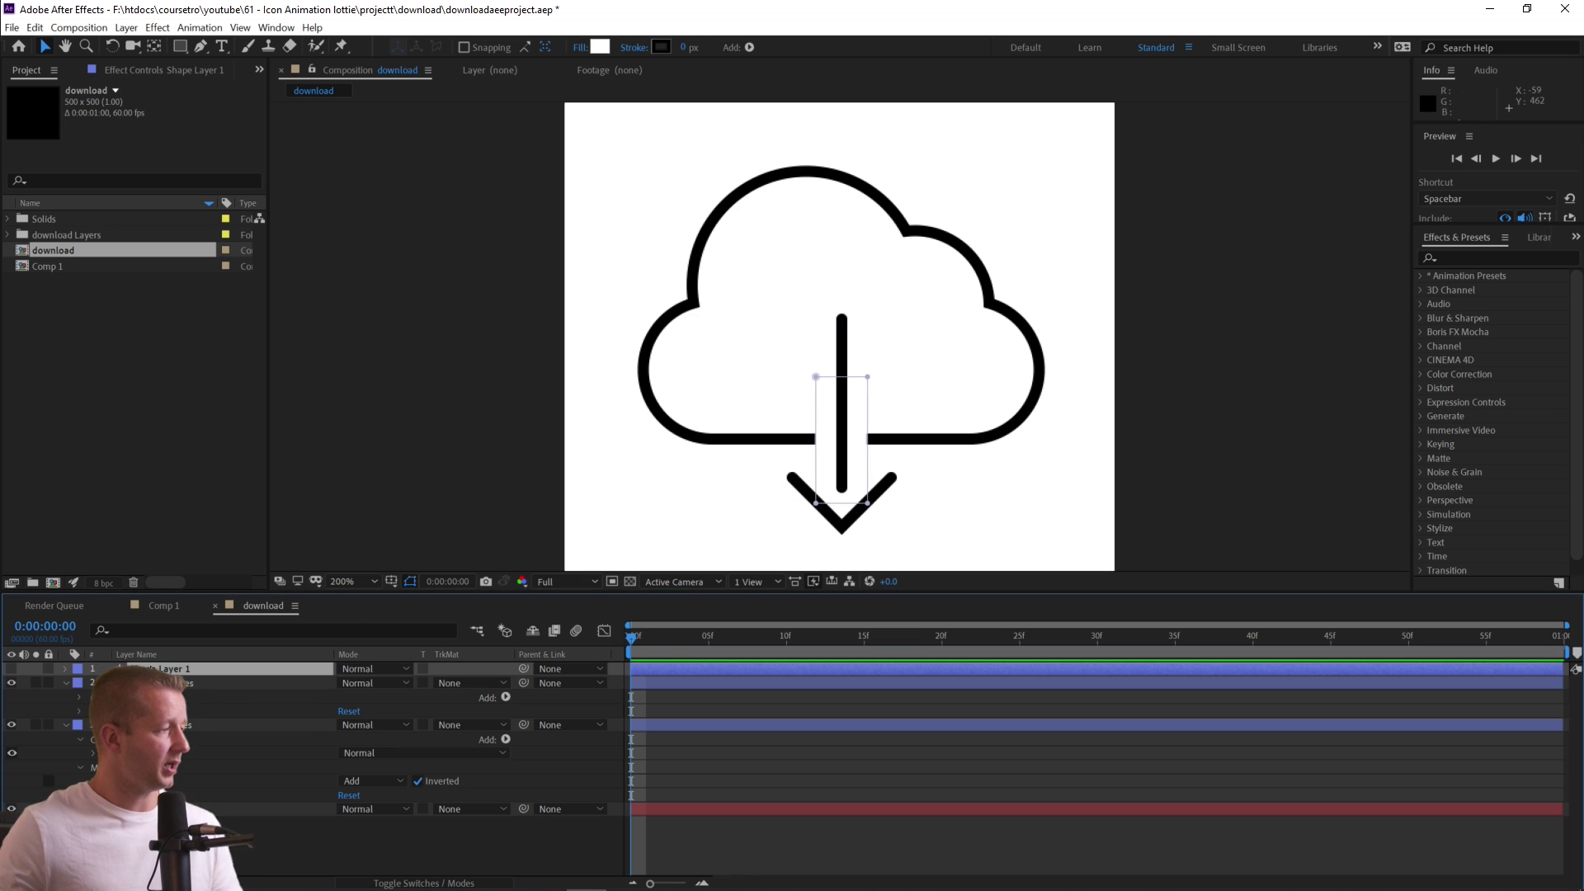
key(Delete)
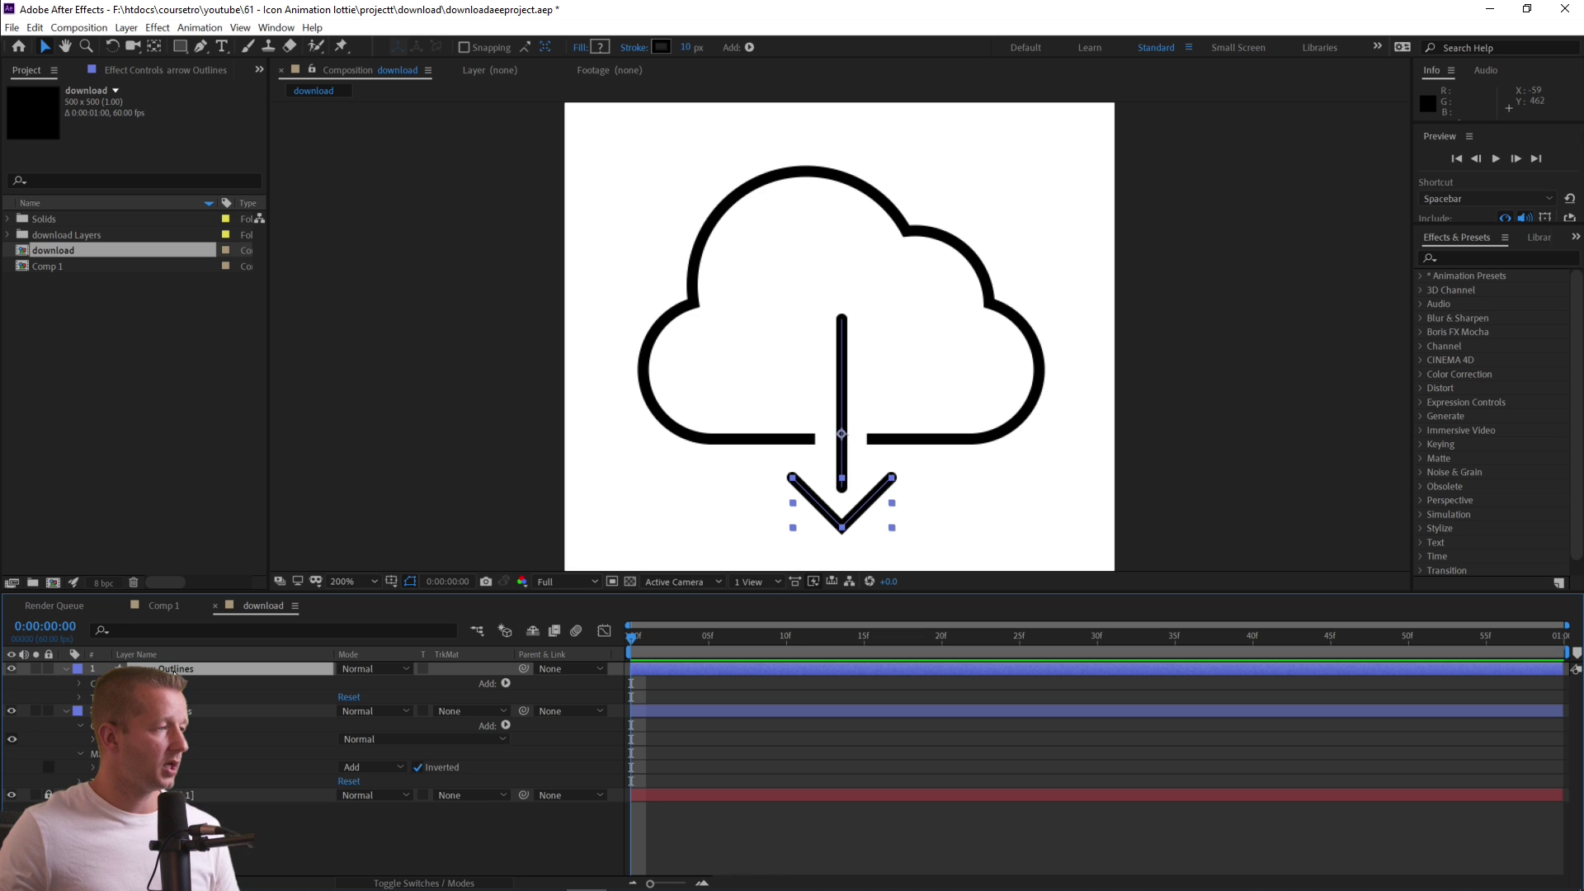
Keyframe the arrow layer's position at frame 0, with its Y value set to 318.5 at frame 20 and 611.5 at frame 55.
click(79, 697)
click(103, 725)
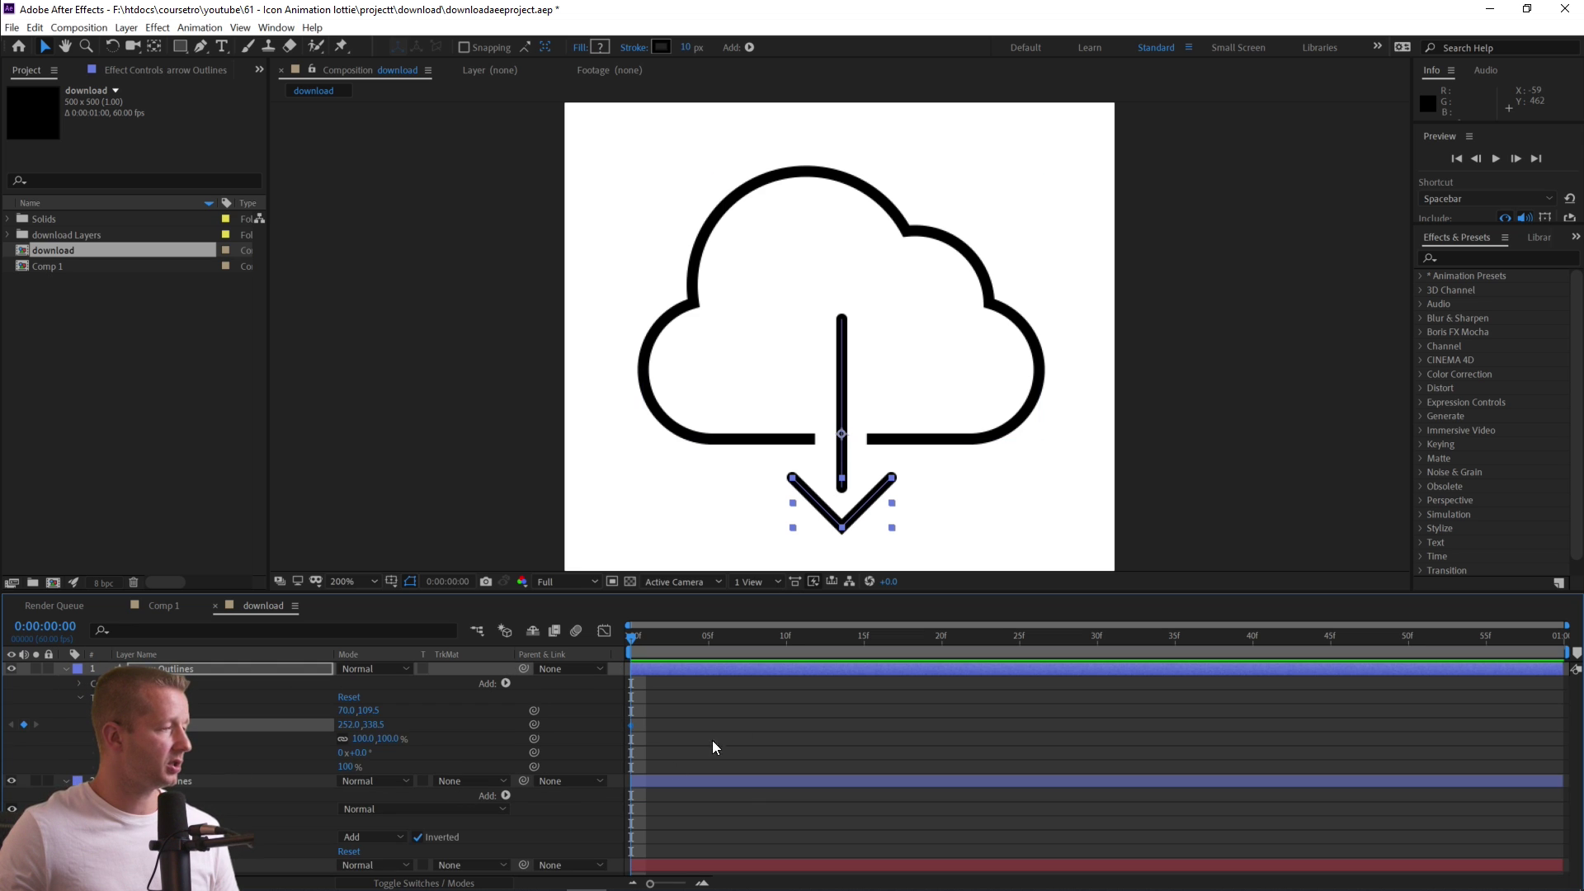
drag(632, 637, 948, 632)
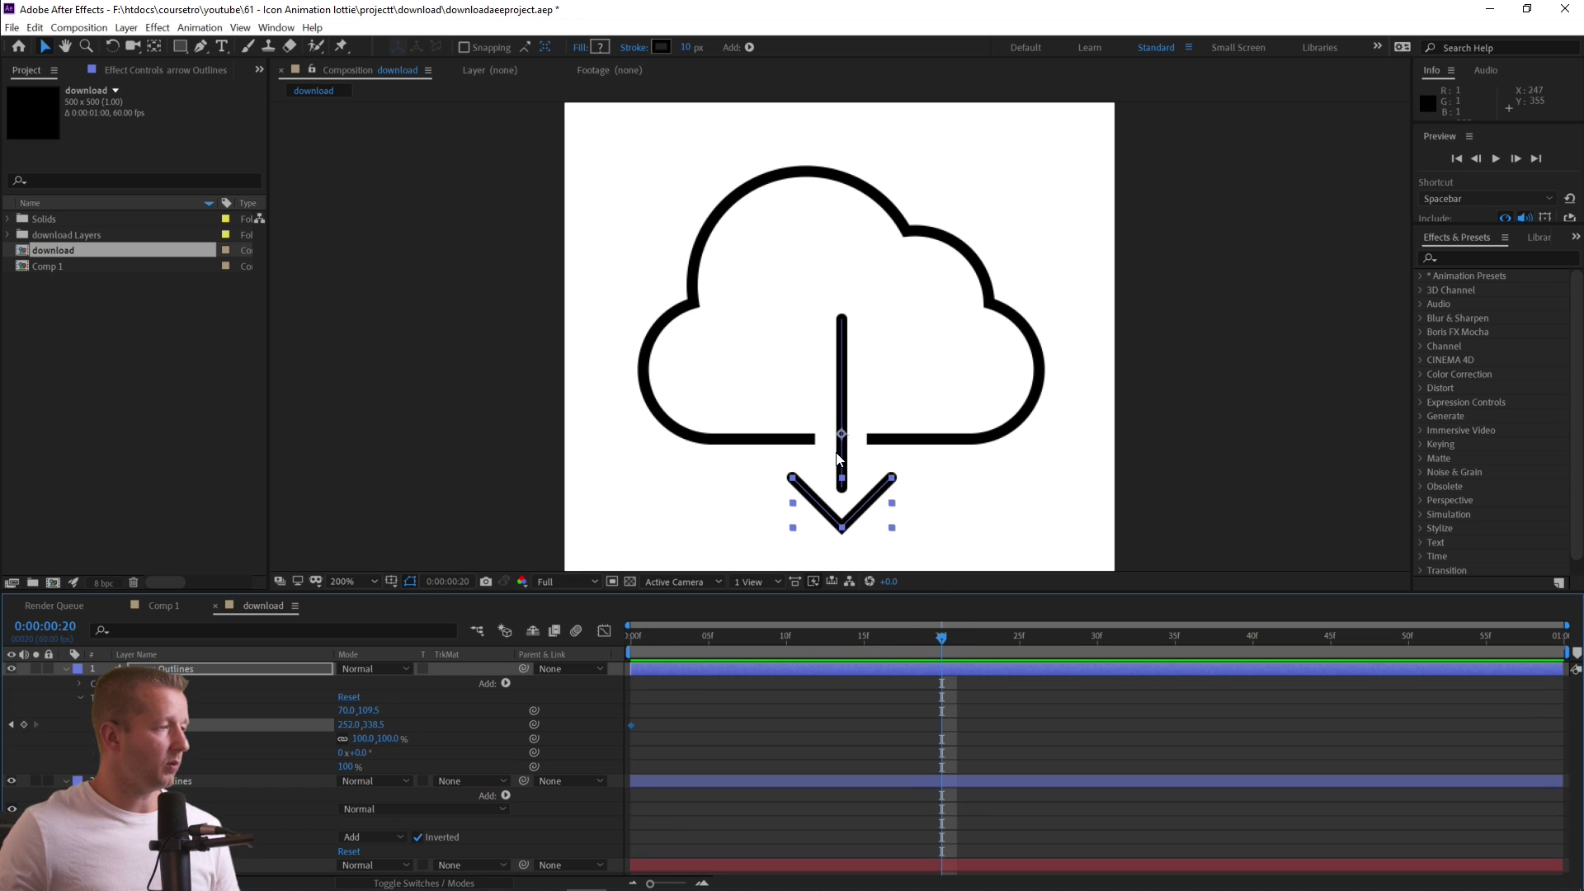
drag(373, 725, 353, 725)
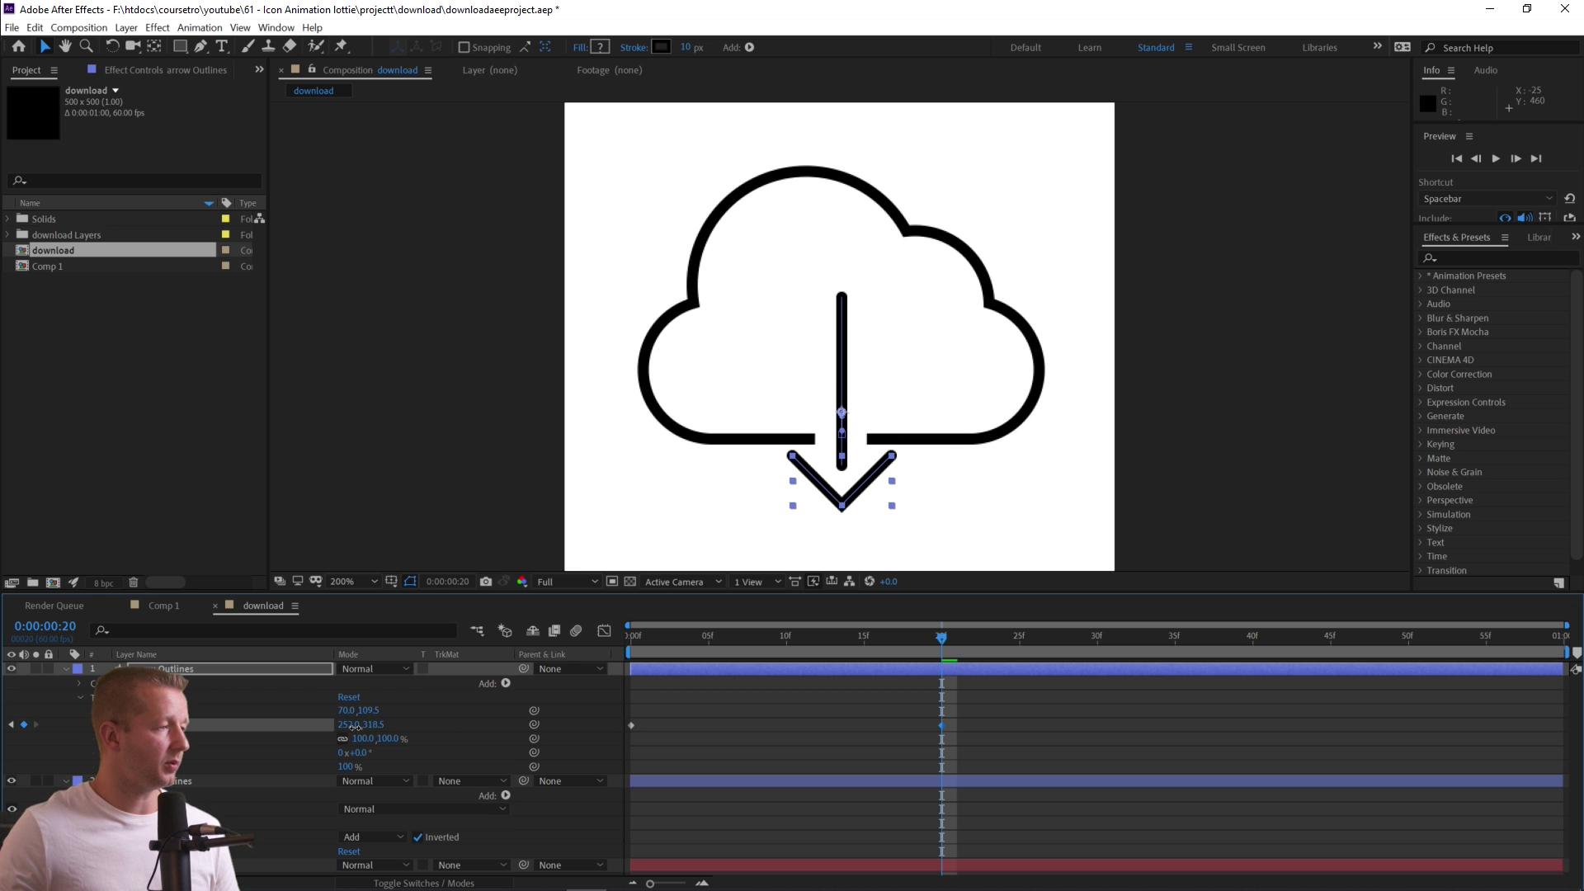
drag(942, 637, 1492, 641)
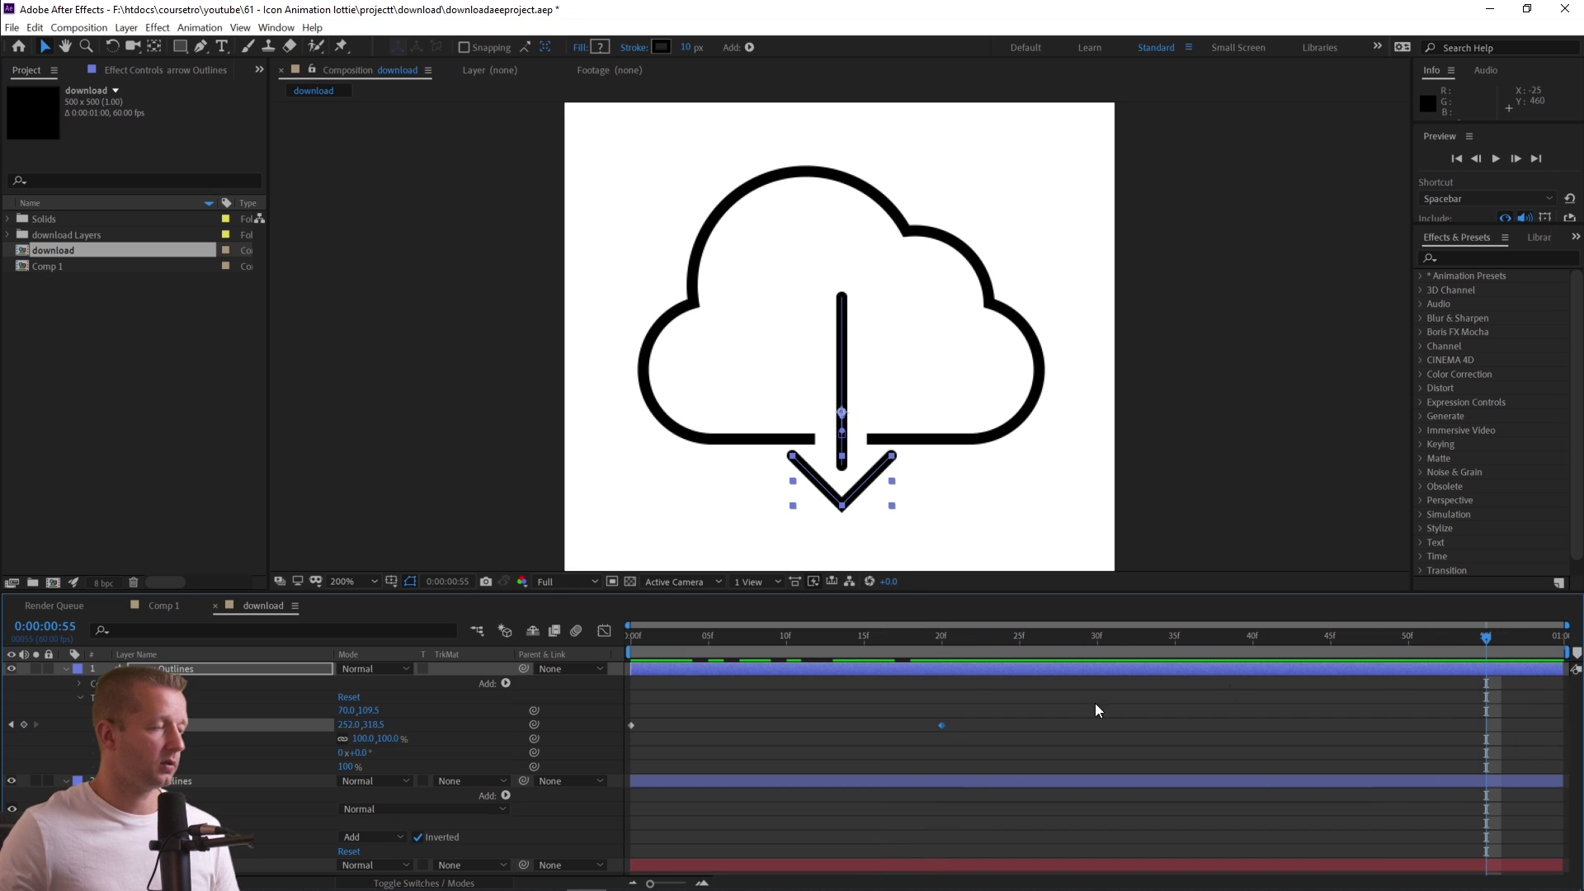
drag(371, 724, 601, 731)
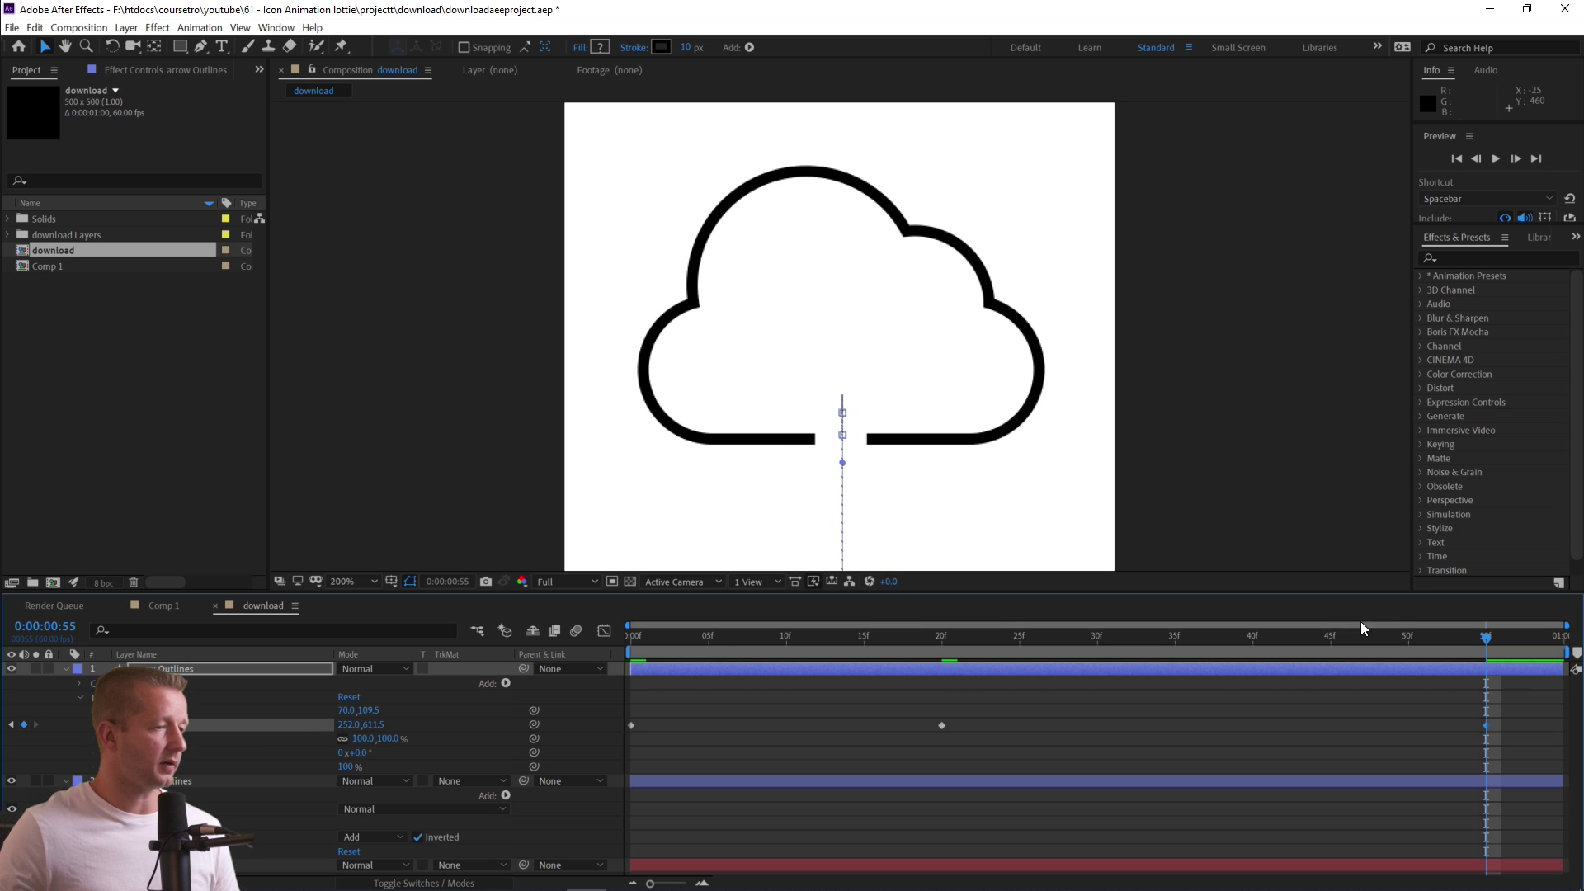
Preview the arrow's movement from the first frame, ending with nothing selected.
drag(1488, 643, 557, 645)
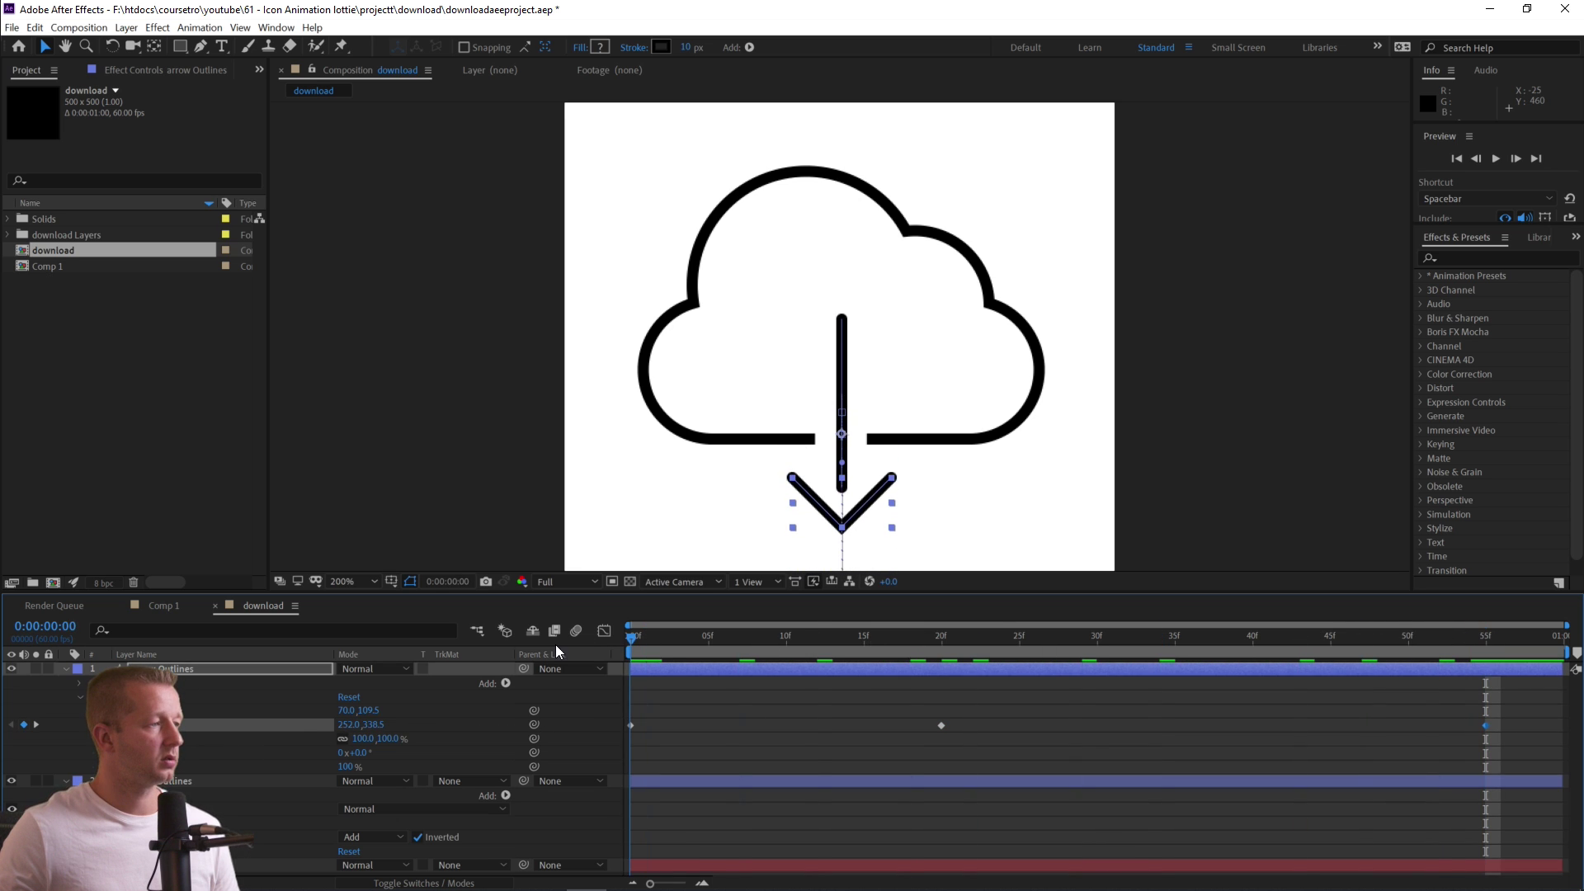
key(space)
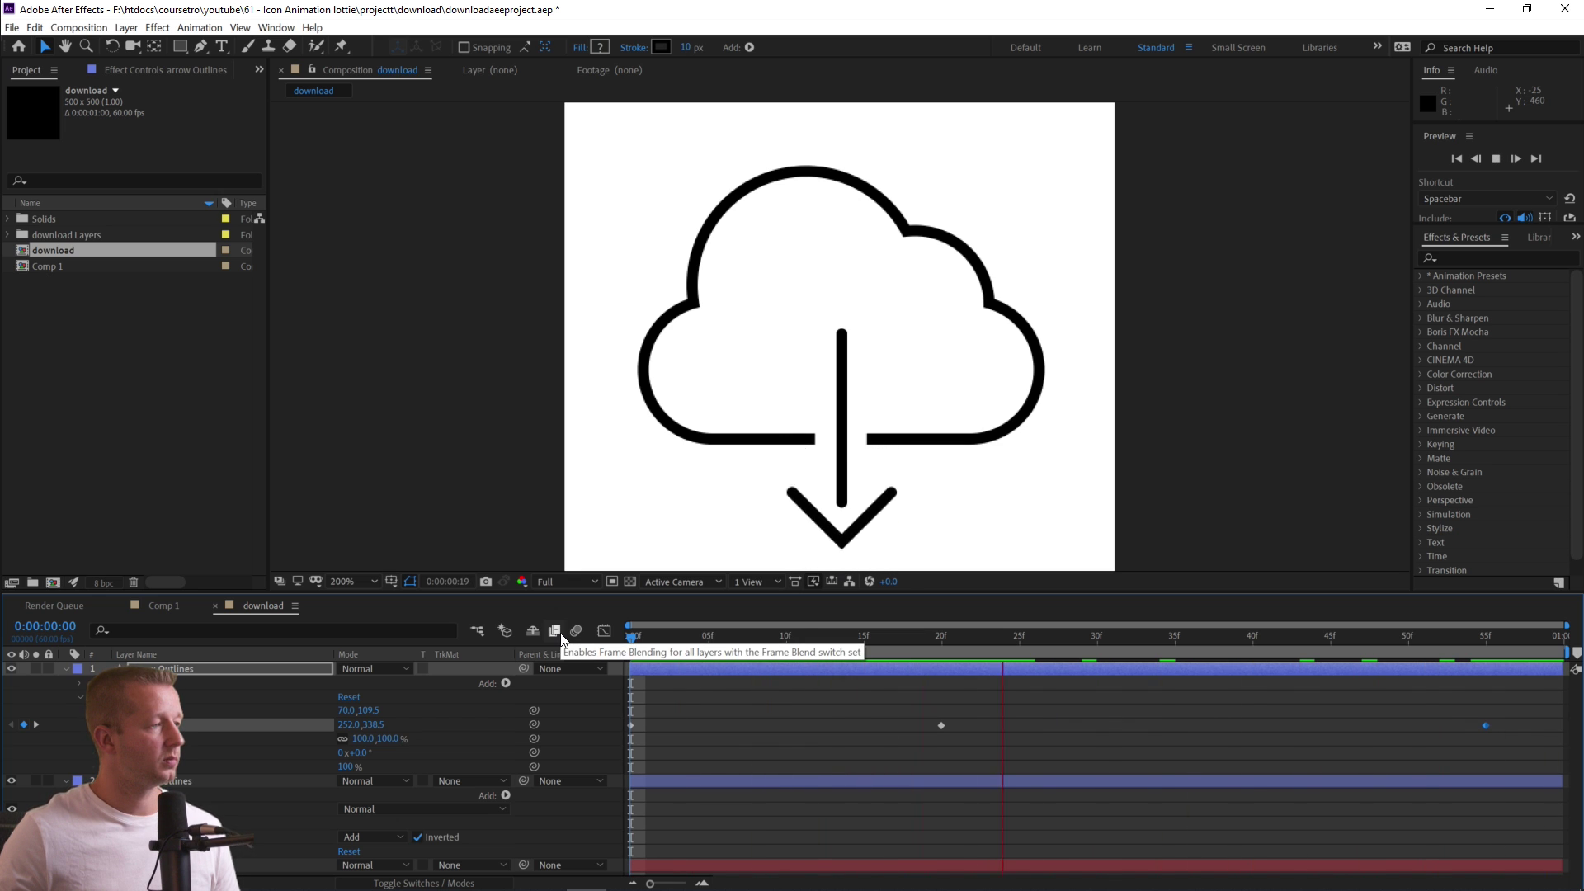
key(space)
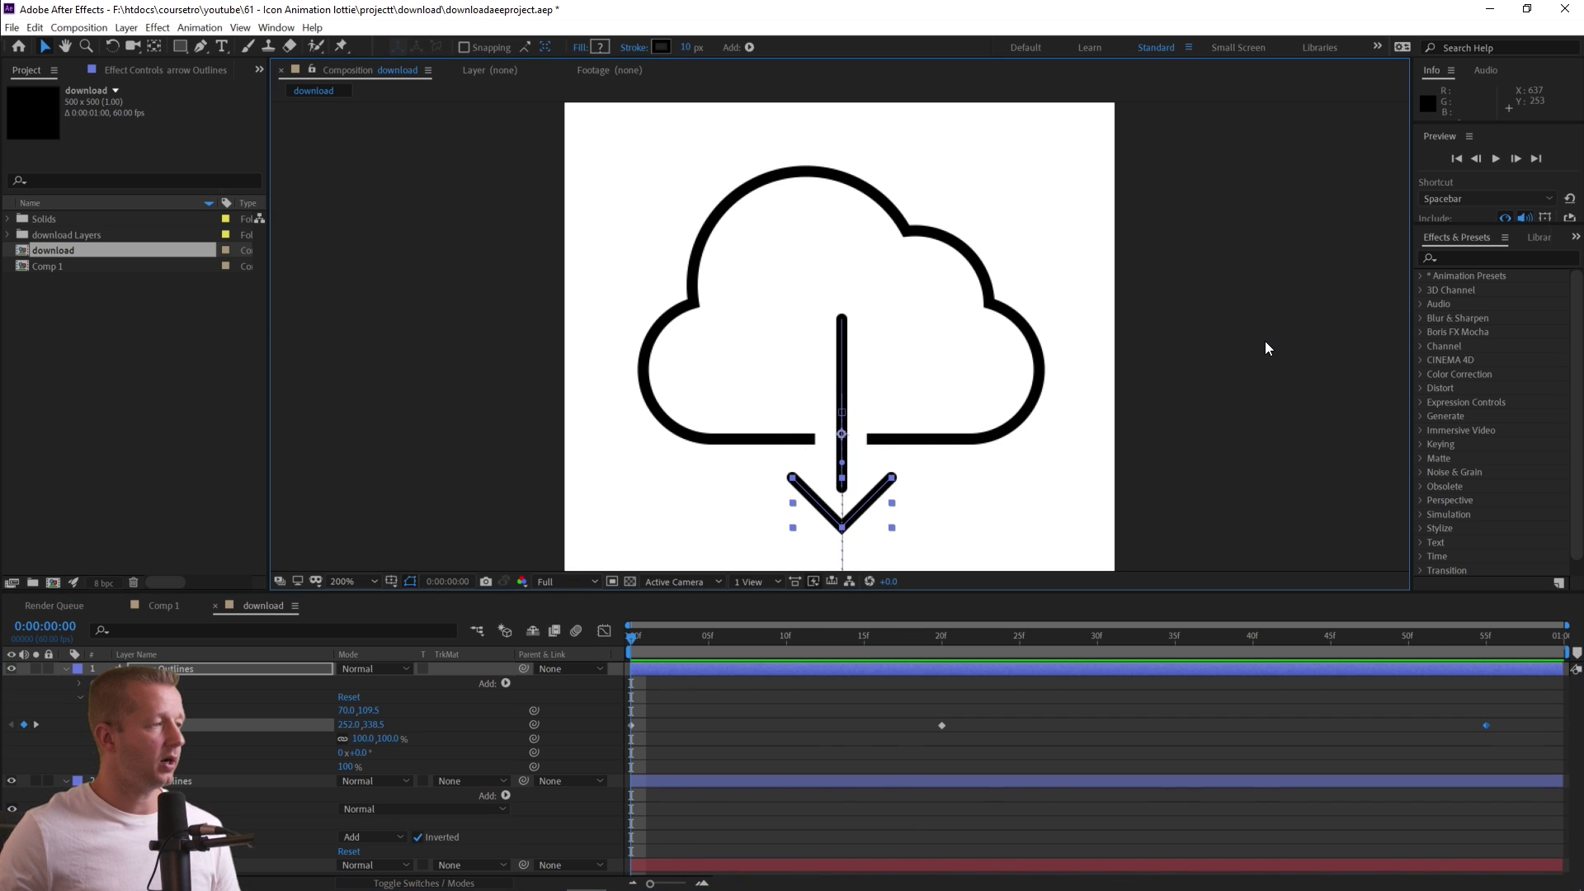
click(1309, 418)
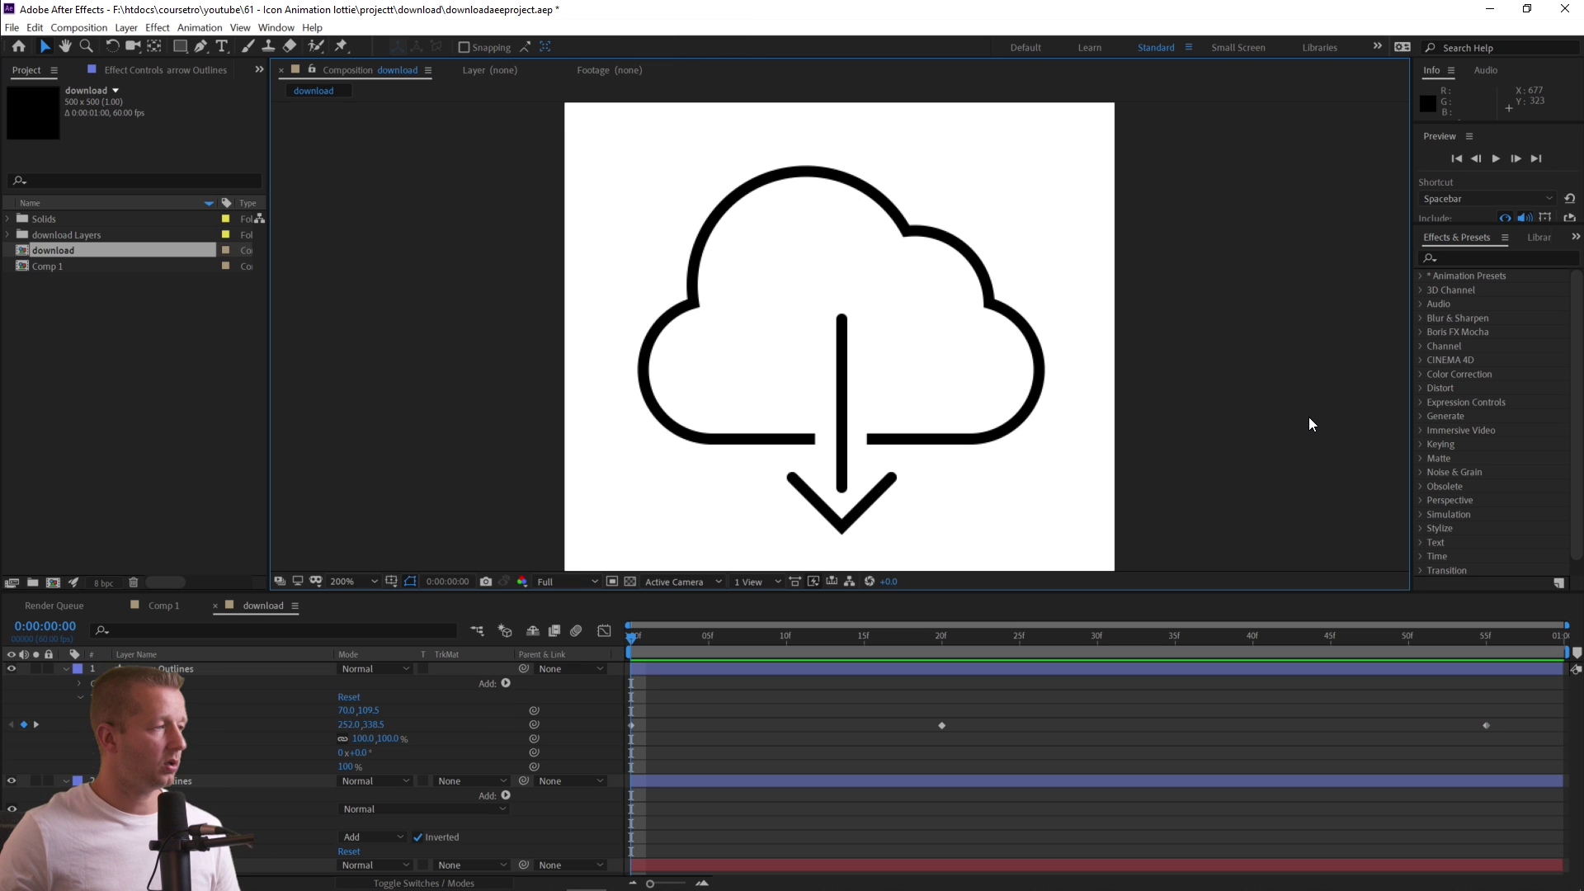
Add vertices to the cloud's straight bottom edge on both sides of the arrow with the Pen tool.
click(897, 440)
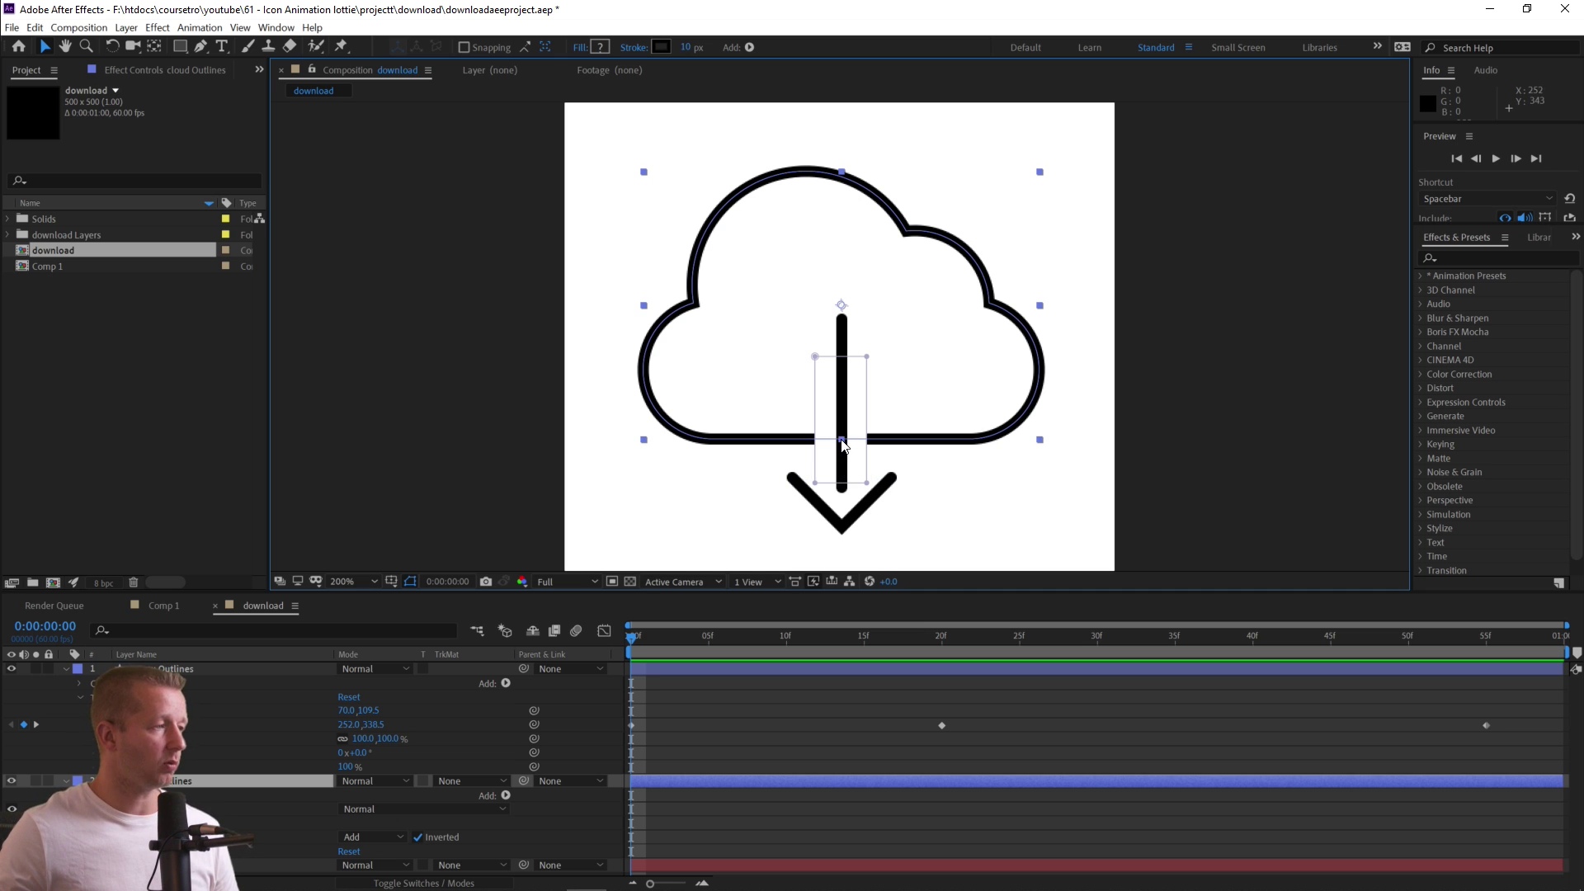
key(period)
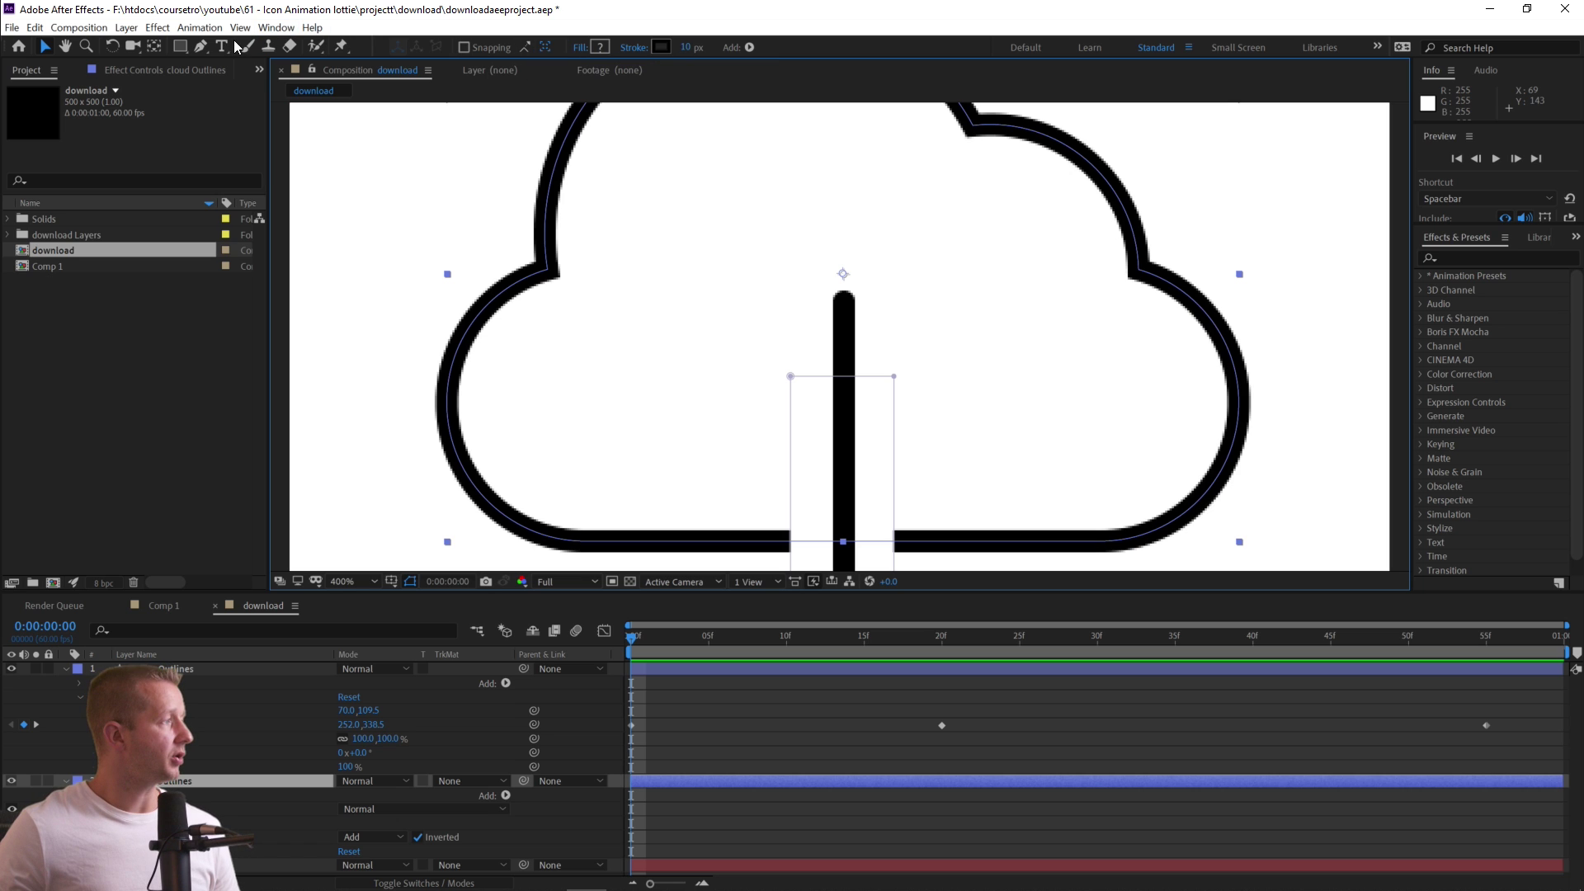
click(201, 50)
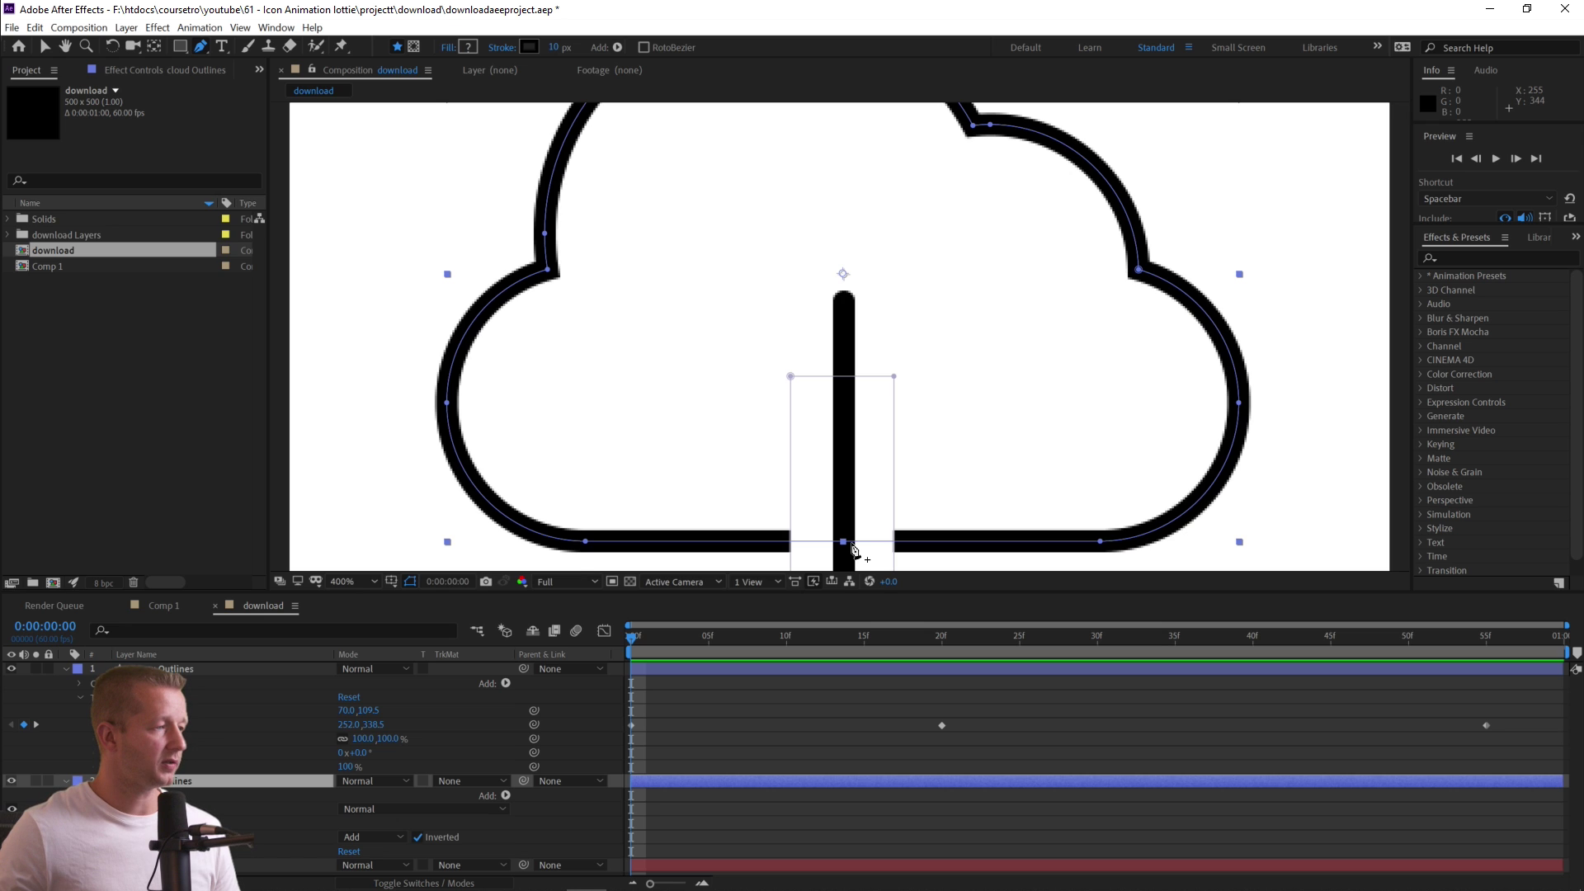
click(1066, 543)
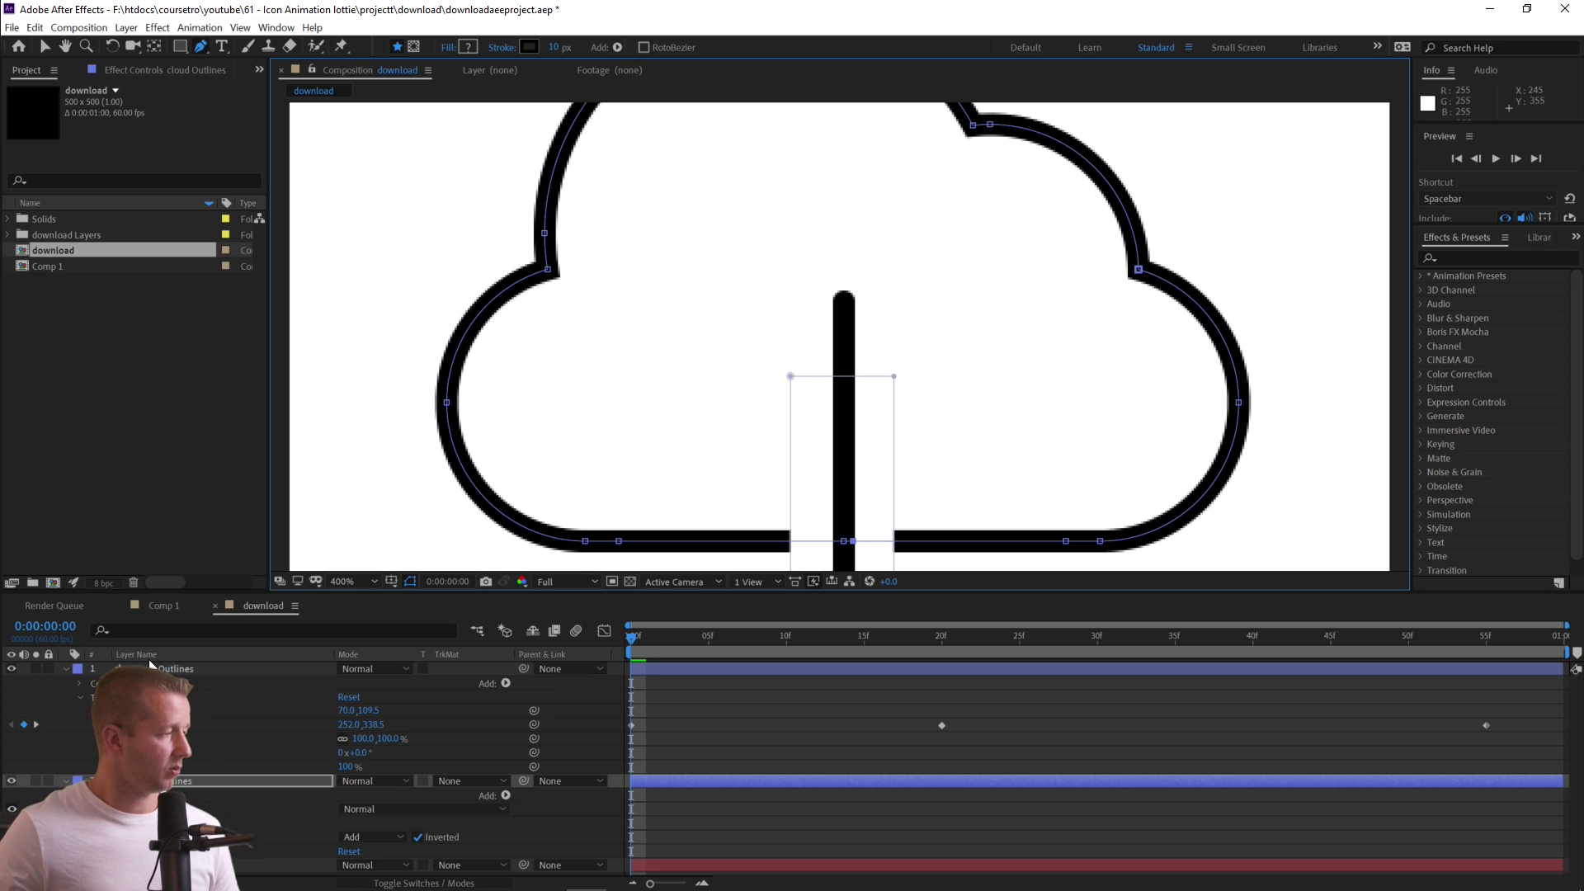
click(81, 698)
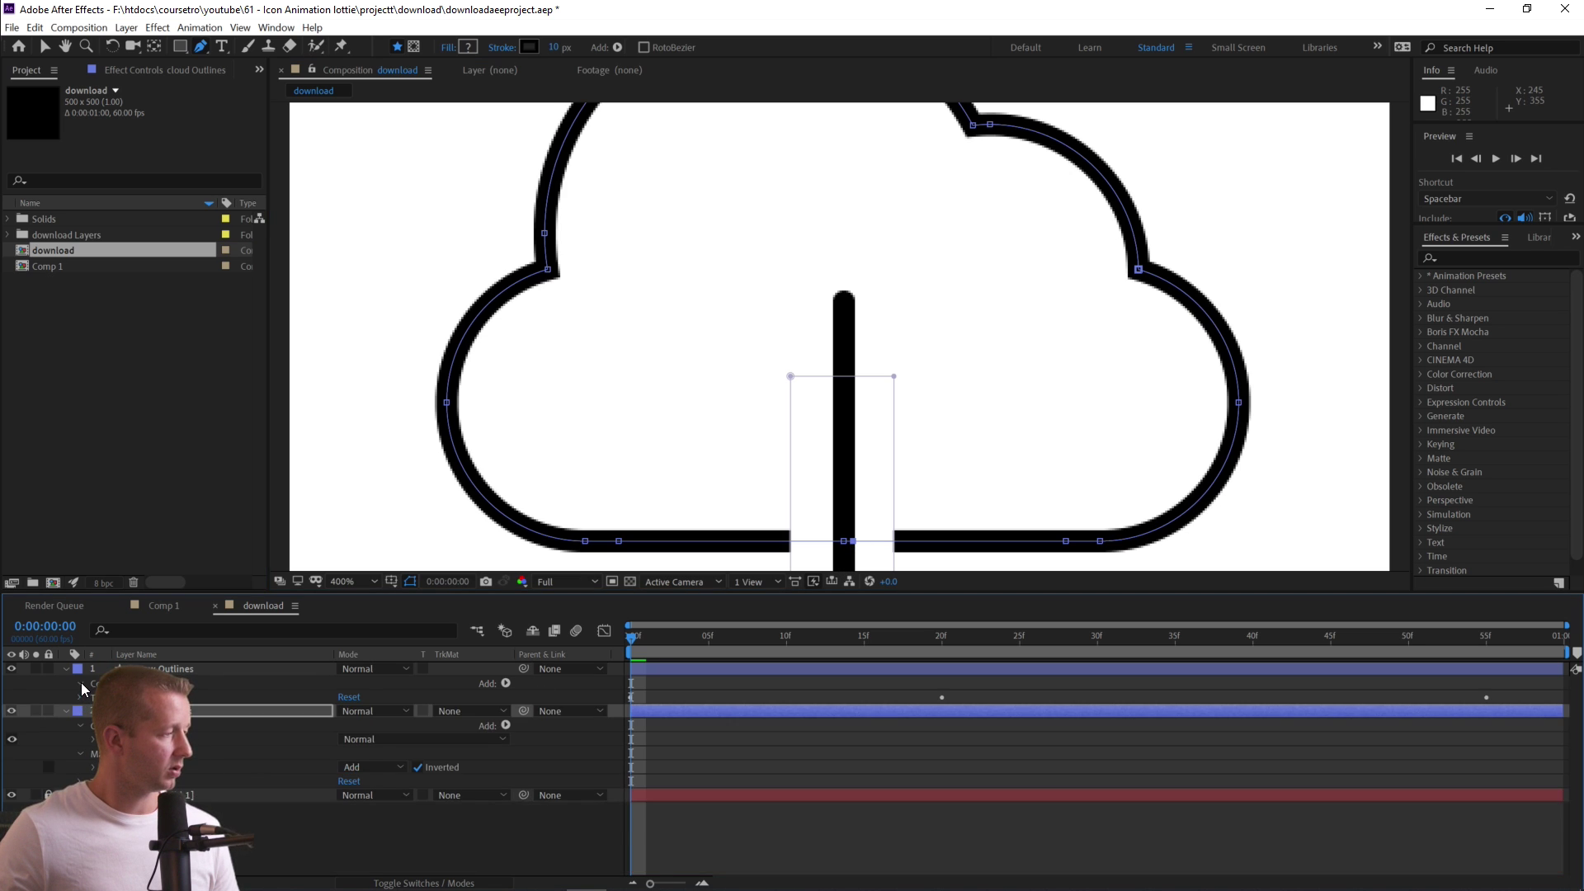
click(80, 684)
click(92, 696)
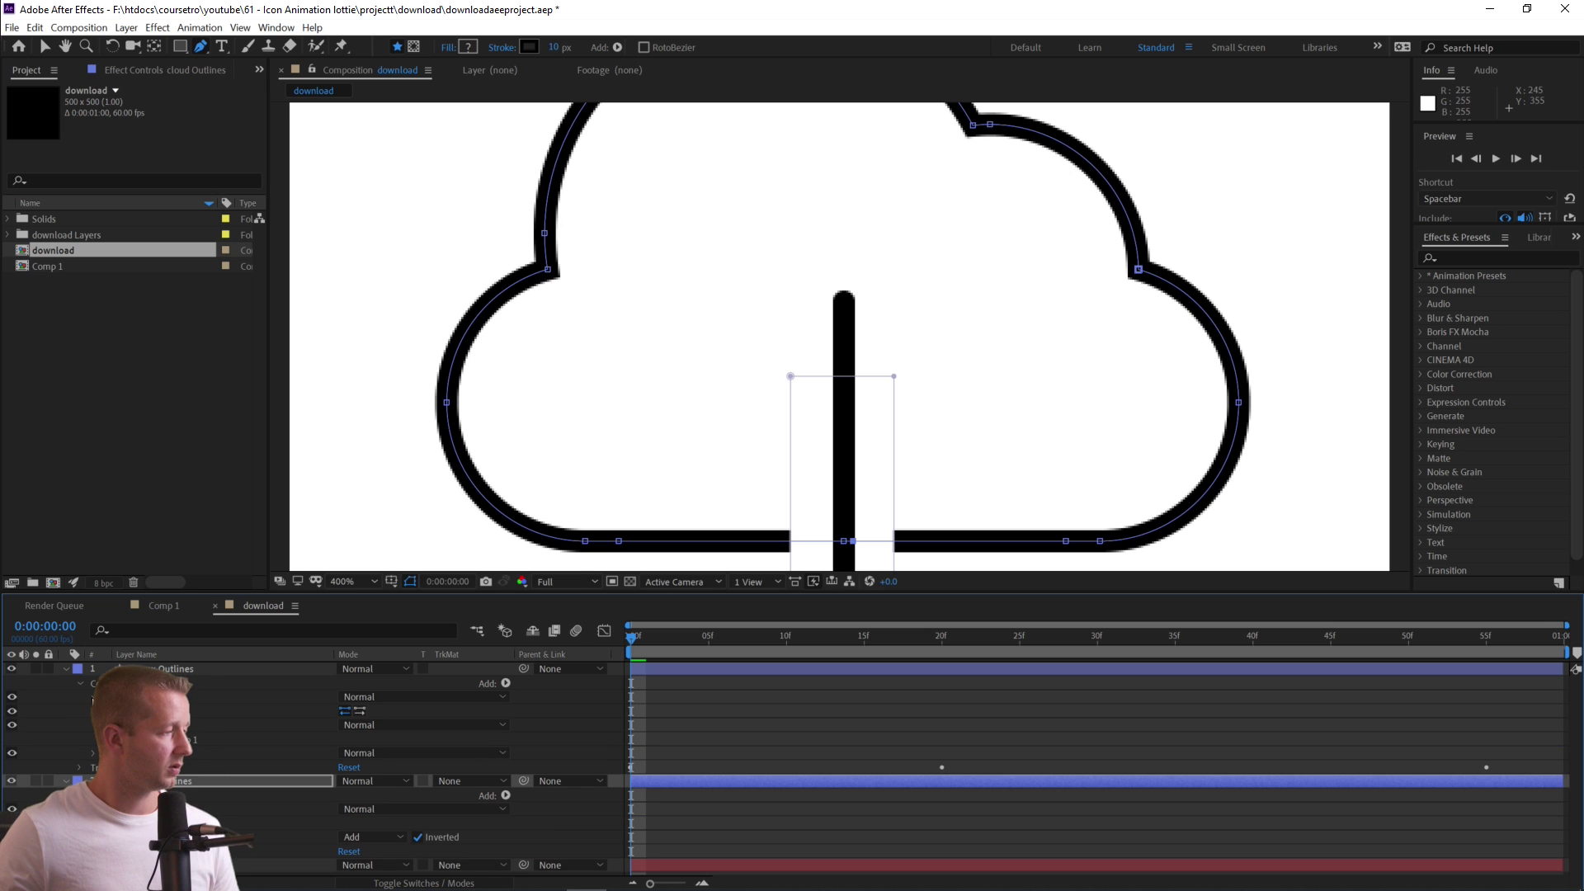
click(93, 696)
click(92, 696)
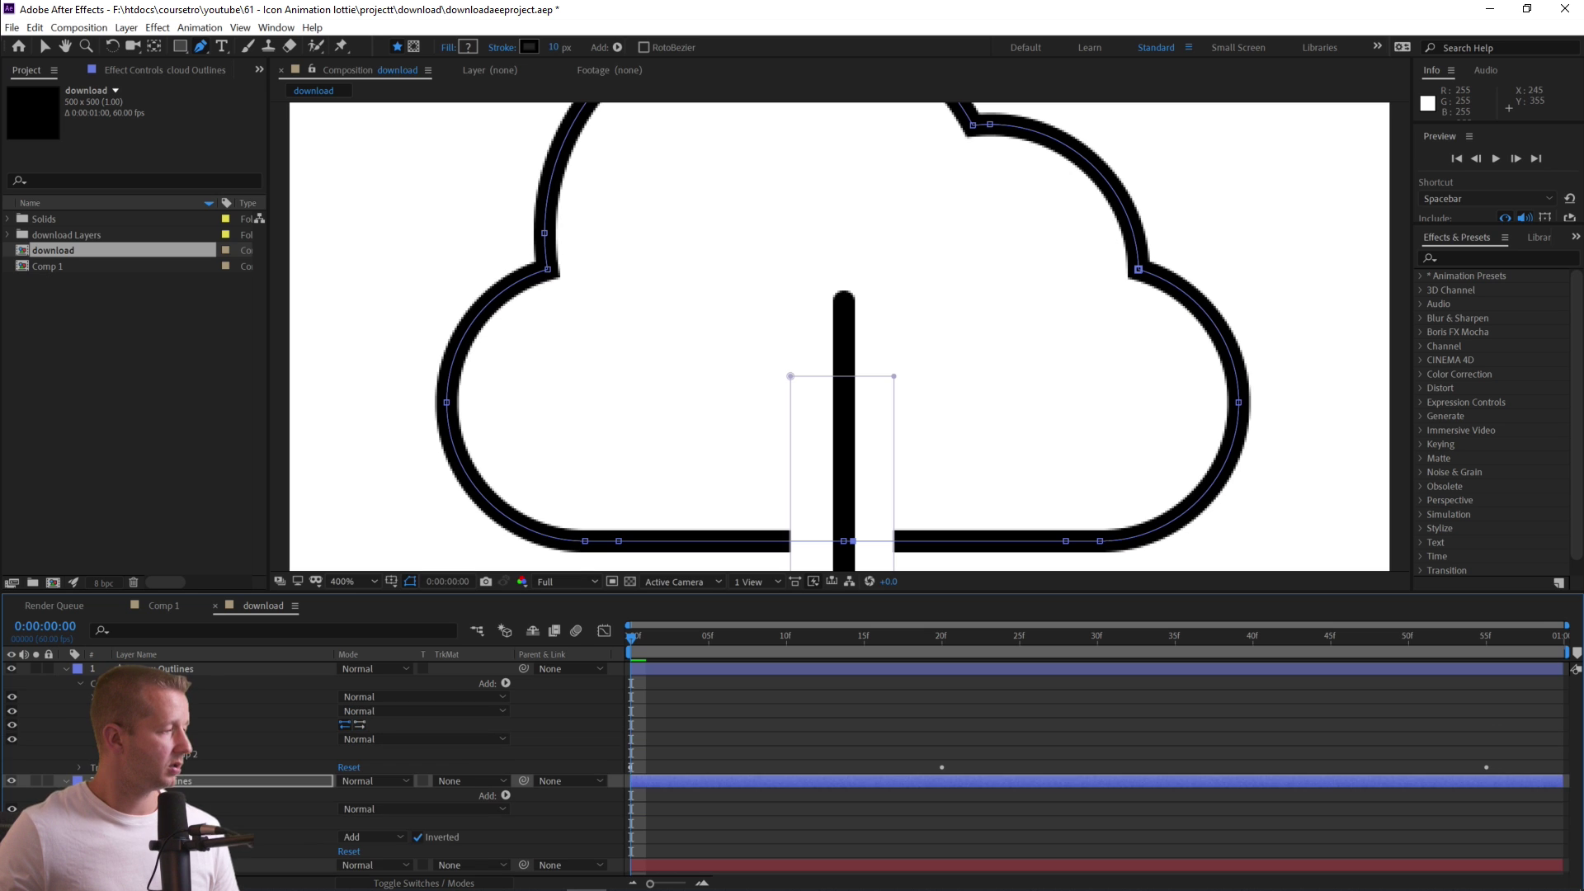
click(248, 724)
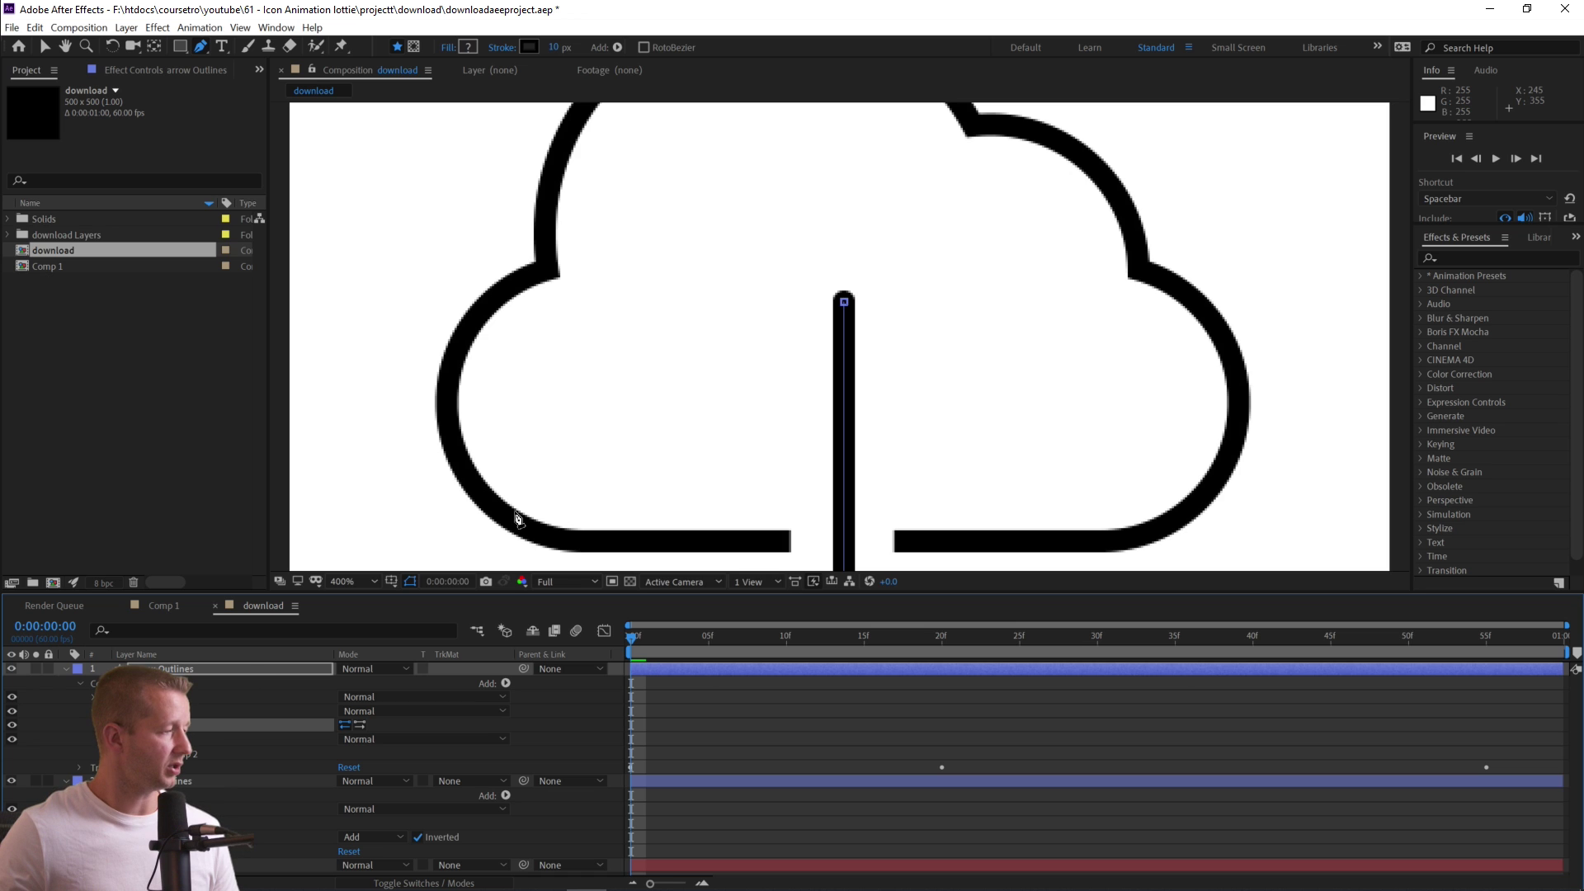
scroll(778, 495, down, 3)
scroll(792, 494, up, 3)
scroll(790, 492, down, 2)
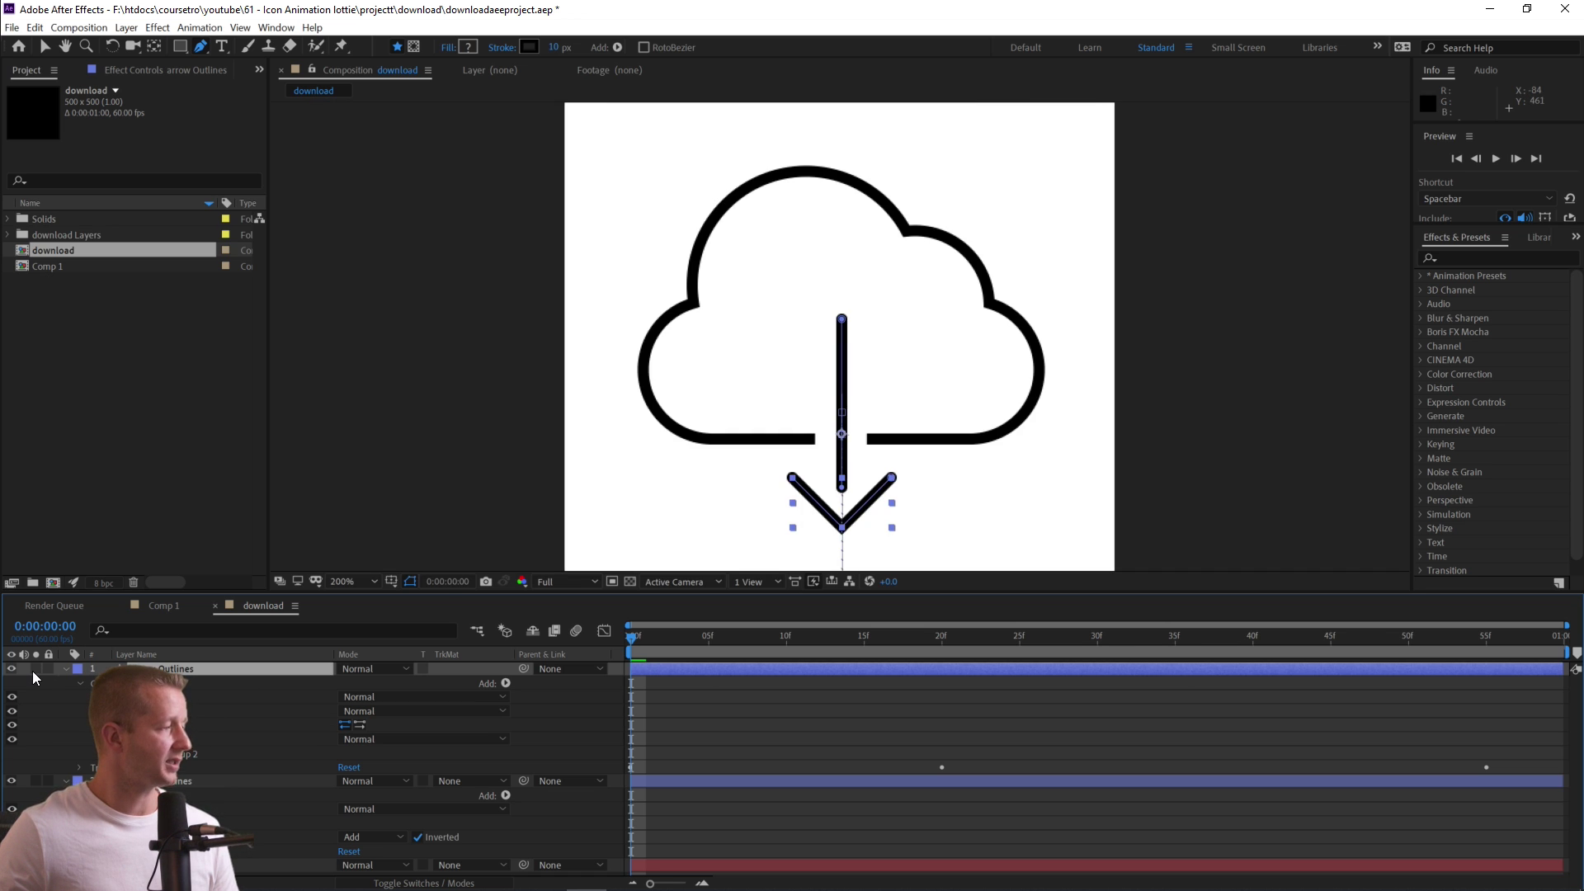
click(66, 669)
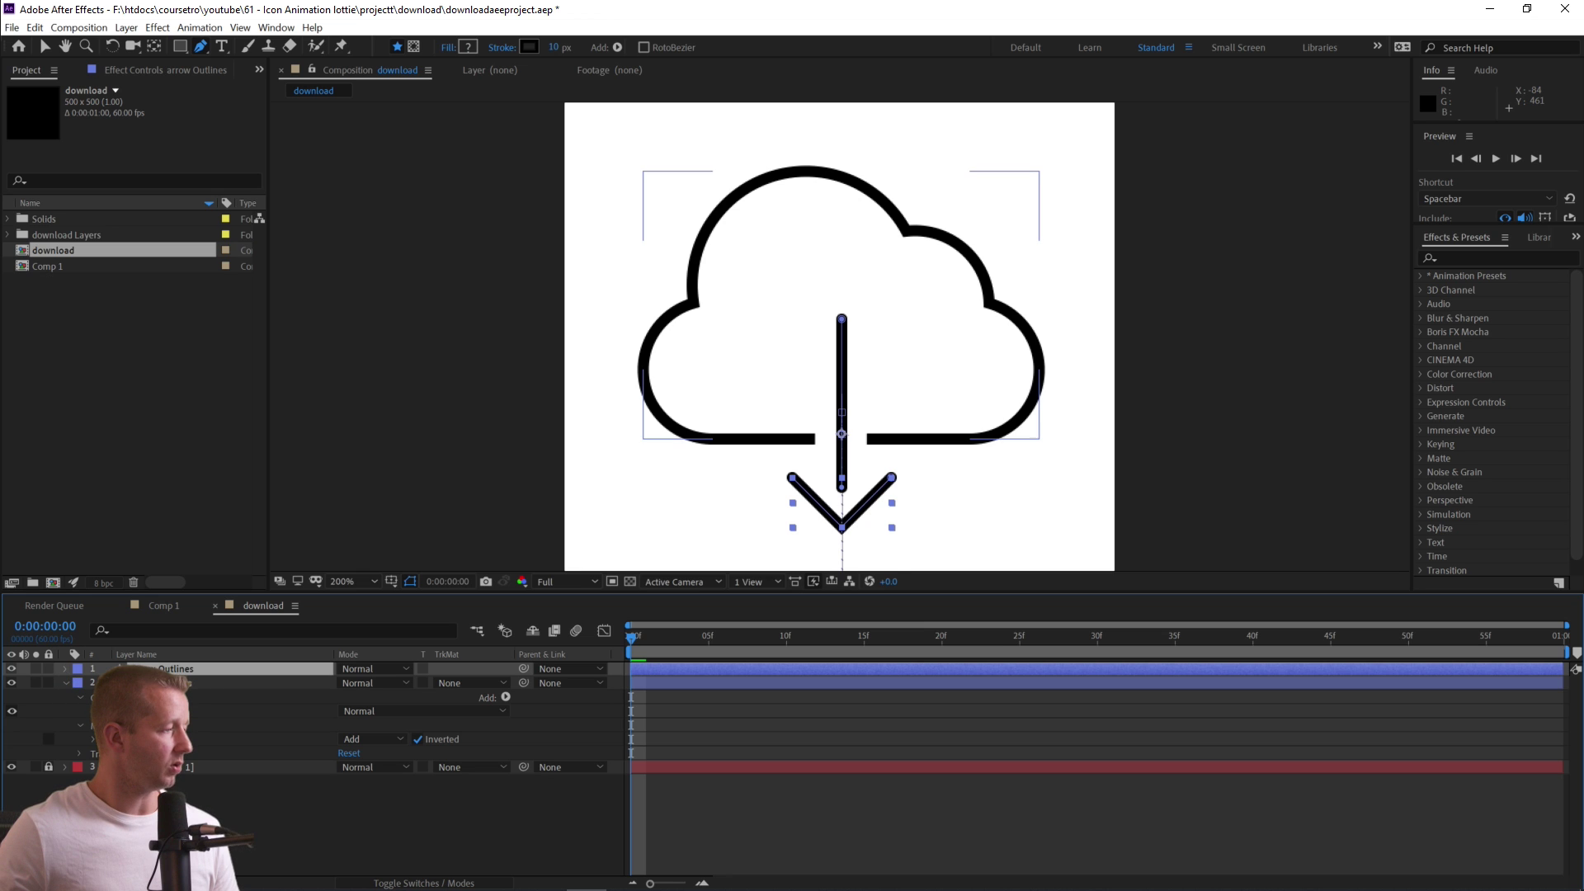
Start keyframing the cloud outline's path at frame 0.
click(248, 683)
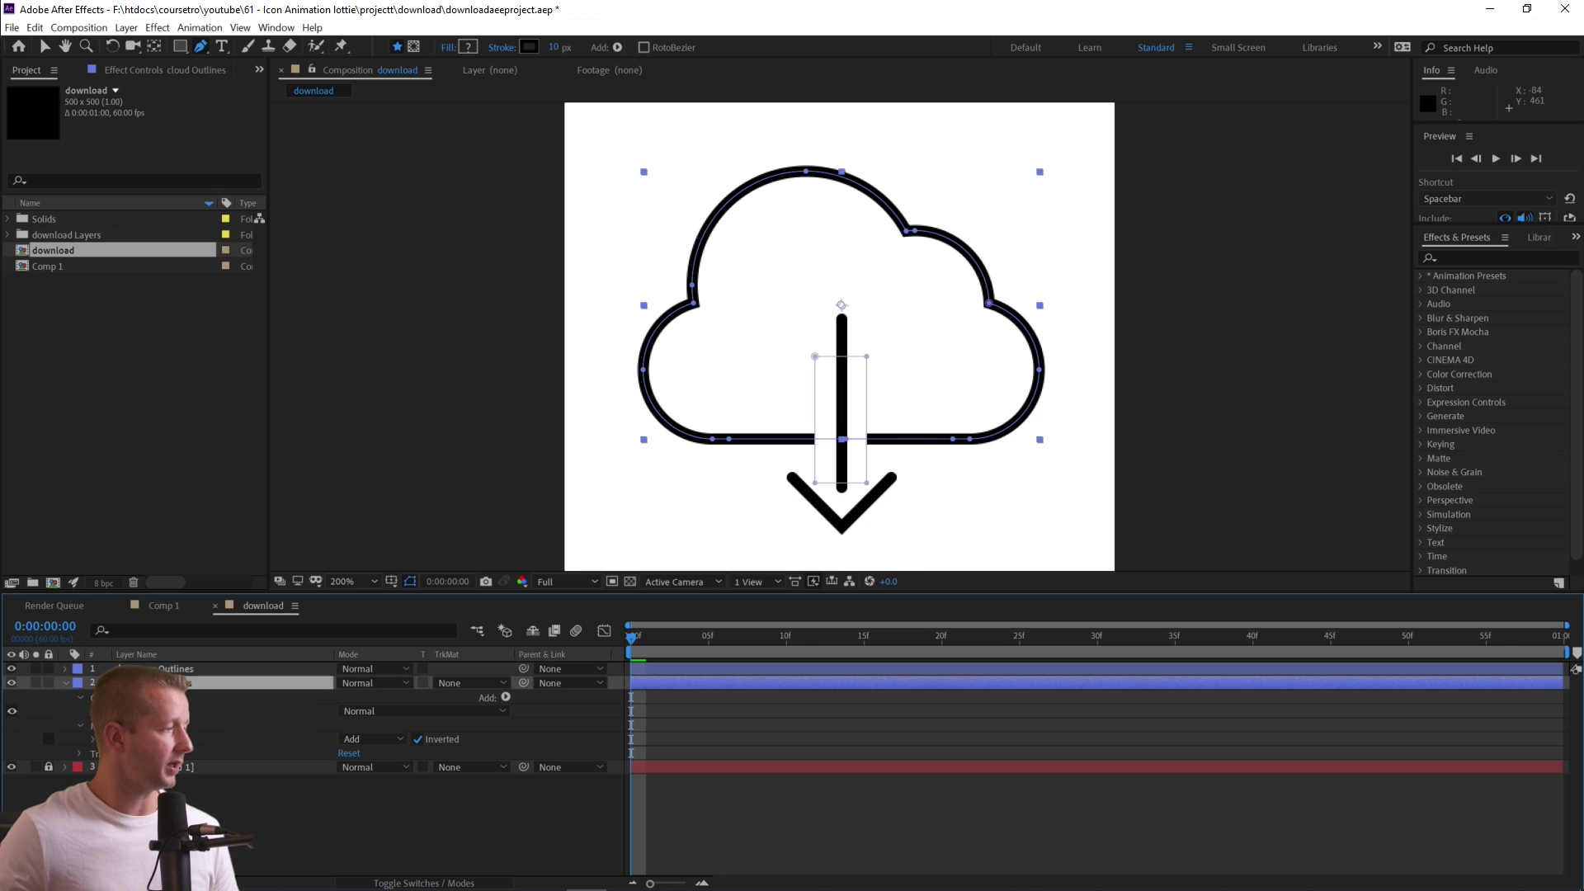
click(94, 710)
click(247, 725)
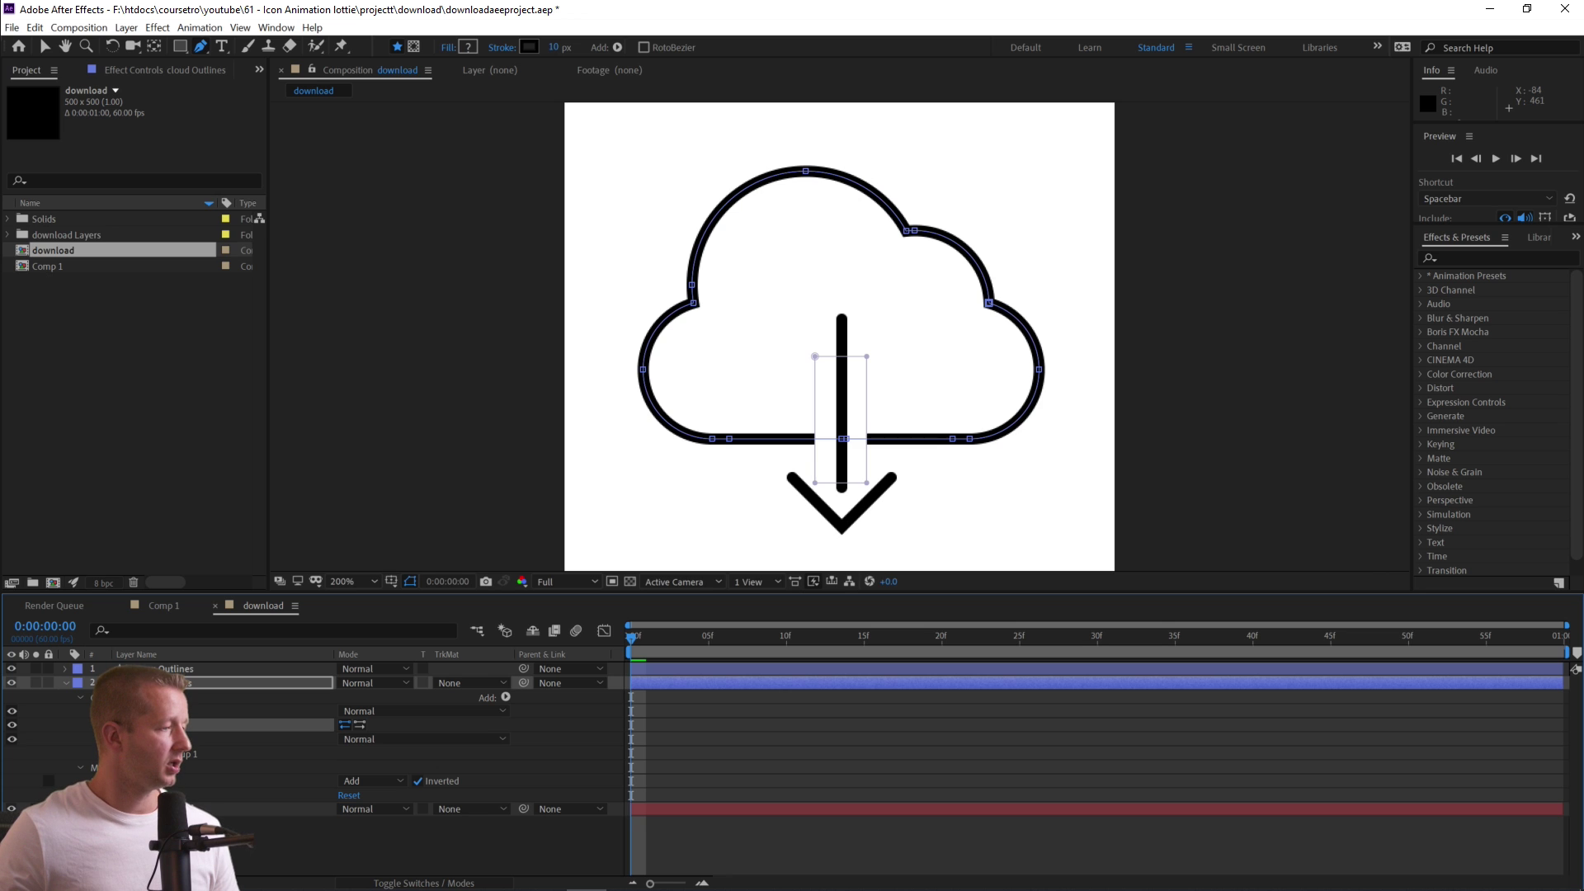
click(105, 725)
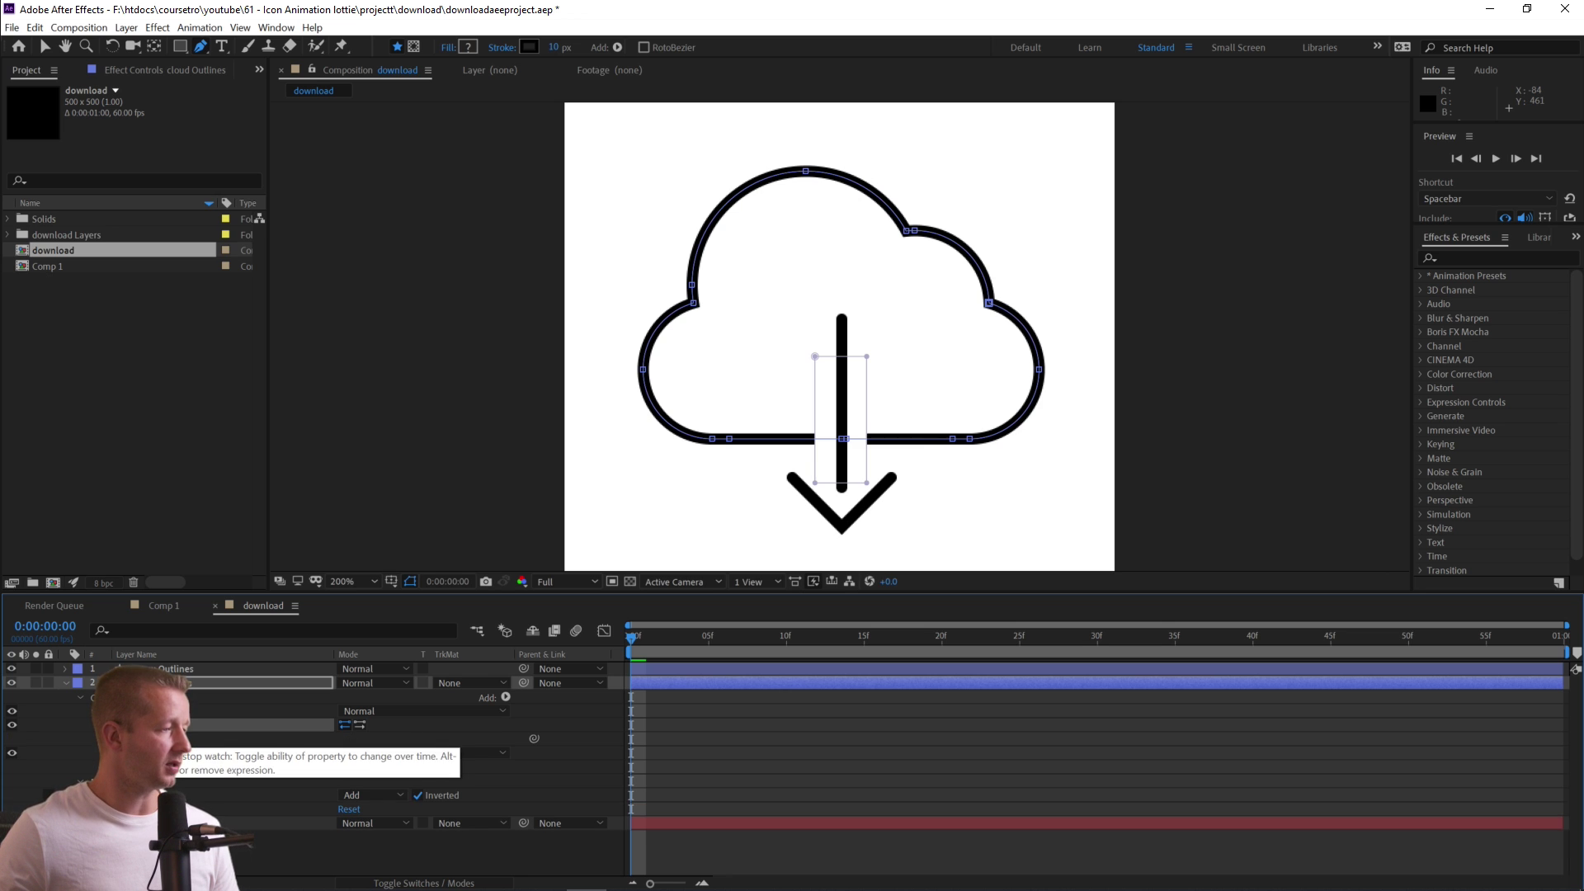
click(116, 739)
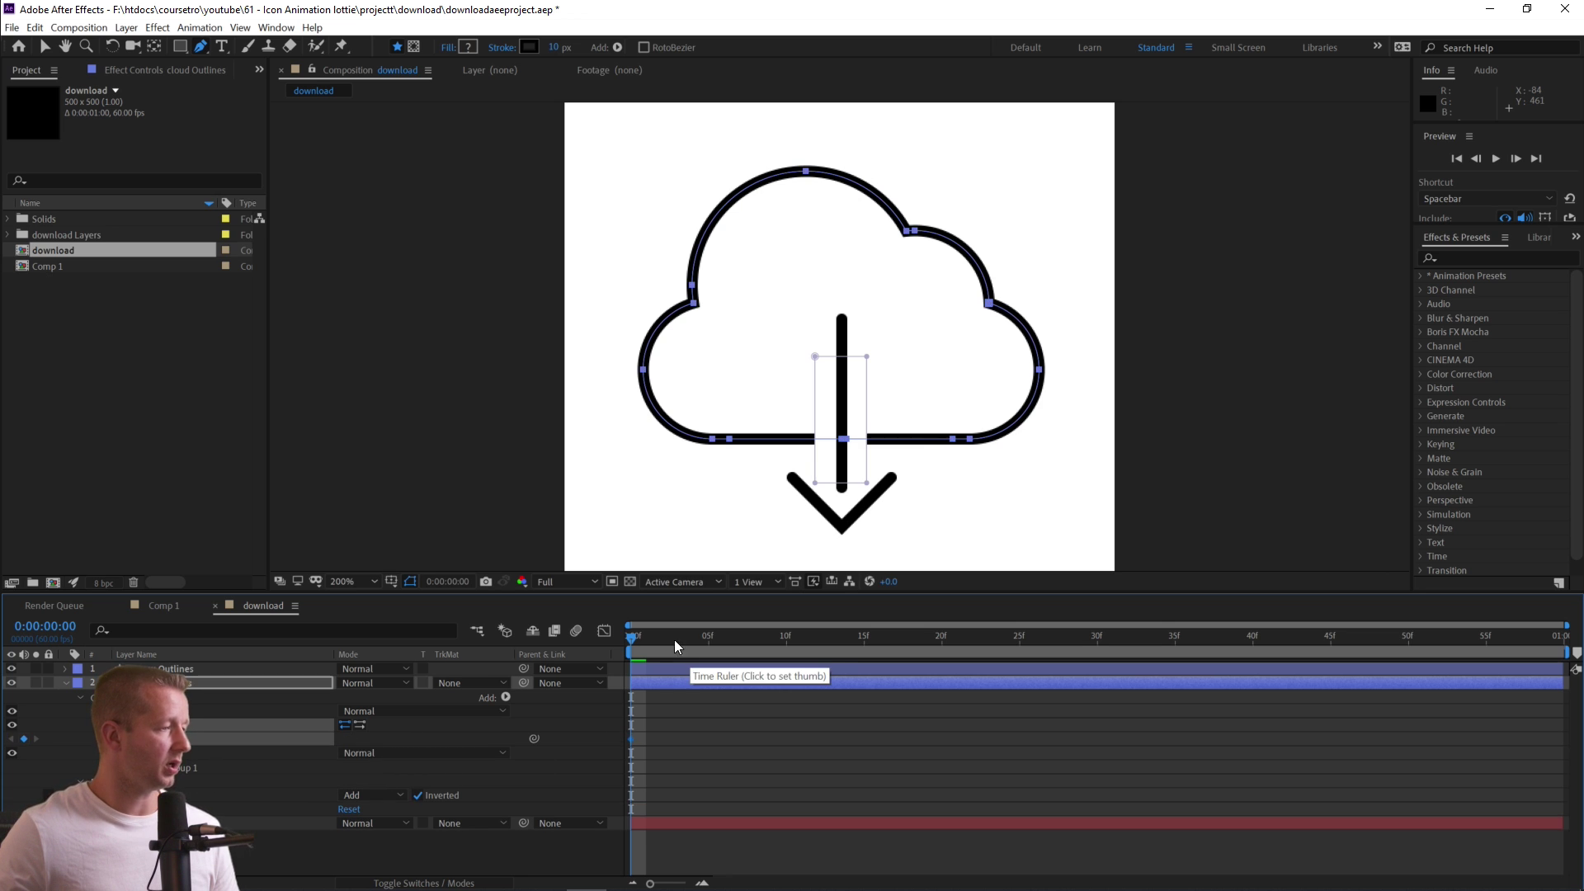
At frame 14, raise the two middle vertices of the cloud's bottom edge to about Y 306, bending the line upward.
drag(631, 640, 855, 646)
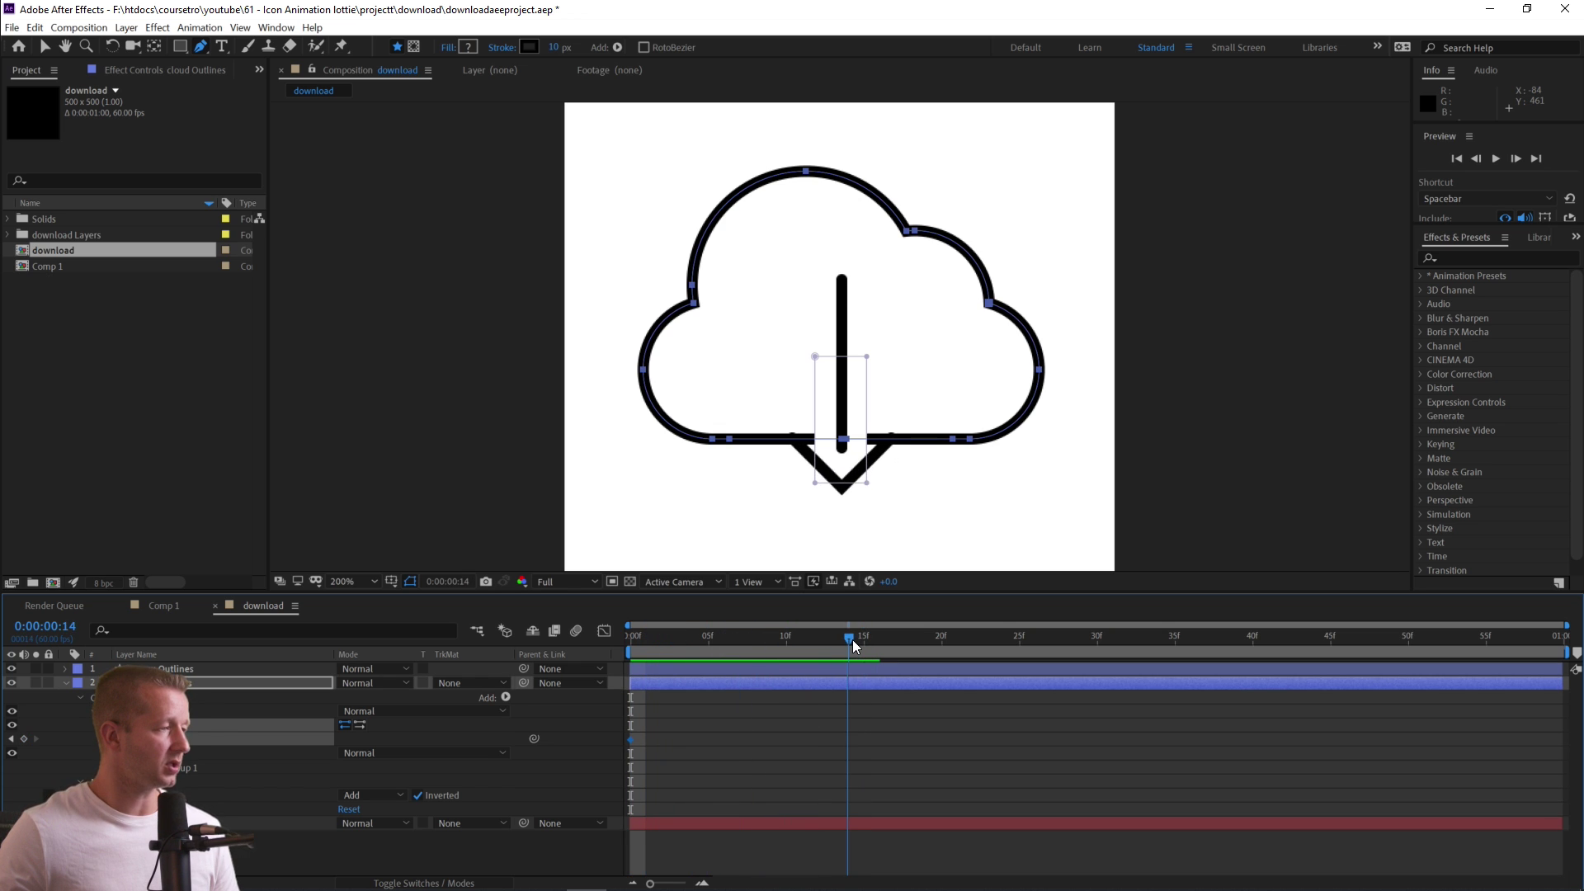
key(period)
key(period)
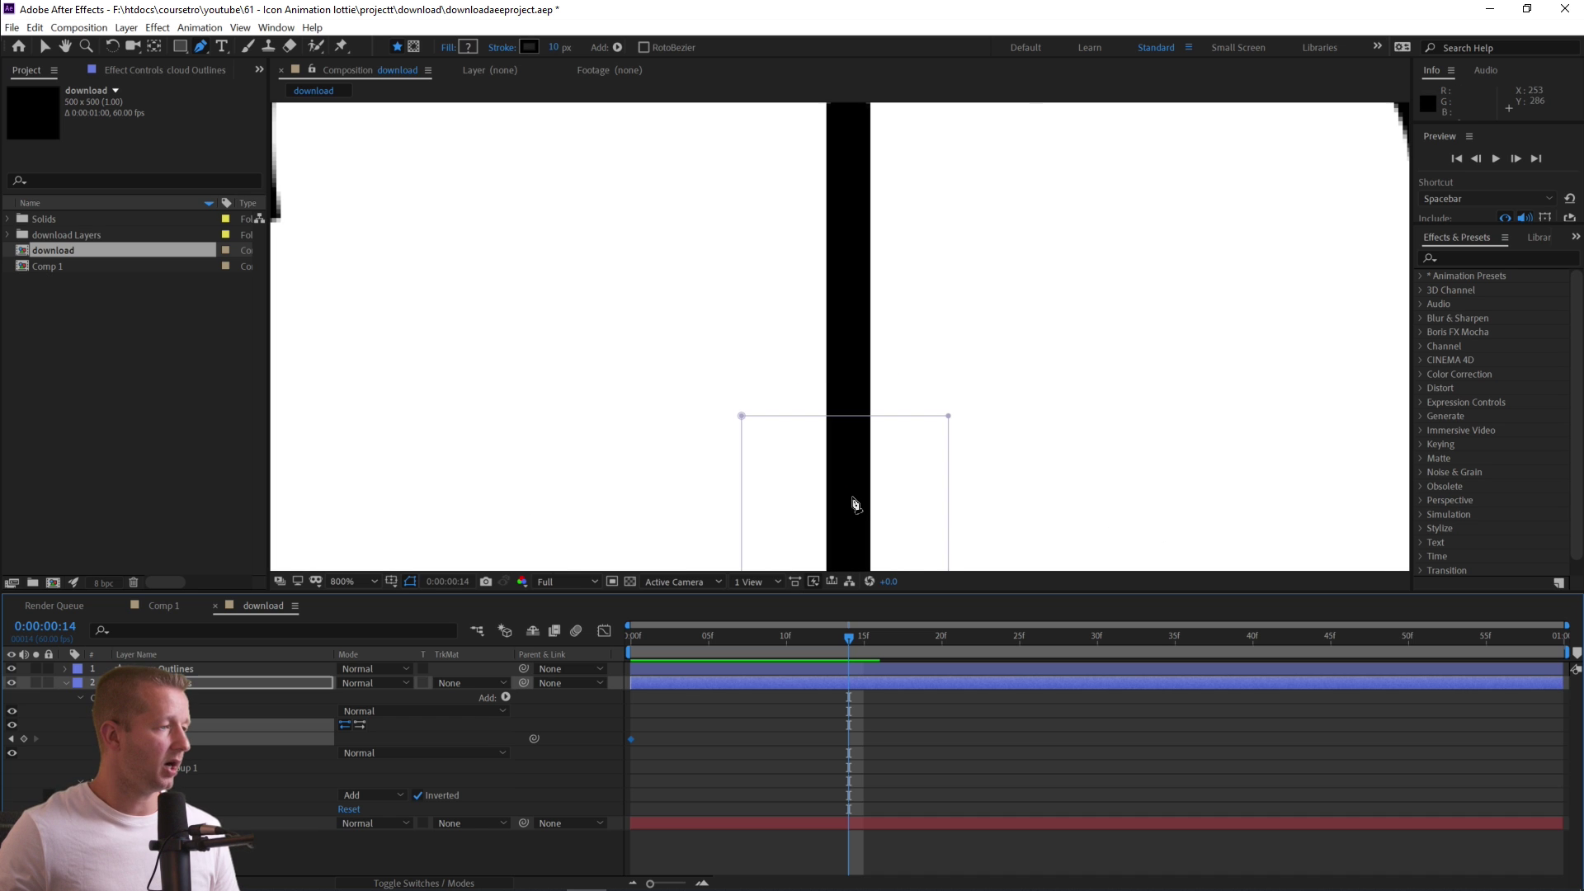
key(h)
drag(874, 484, 887, 176)
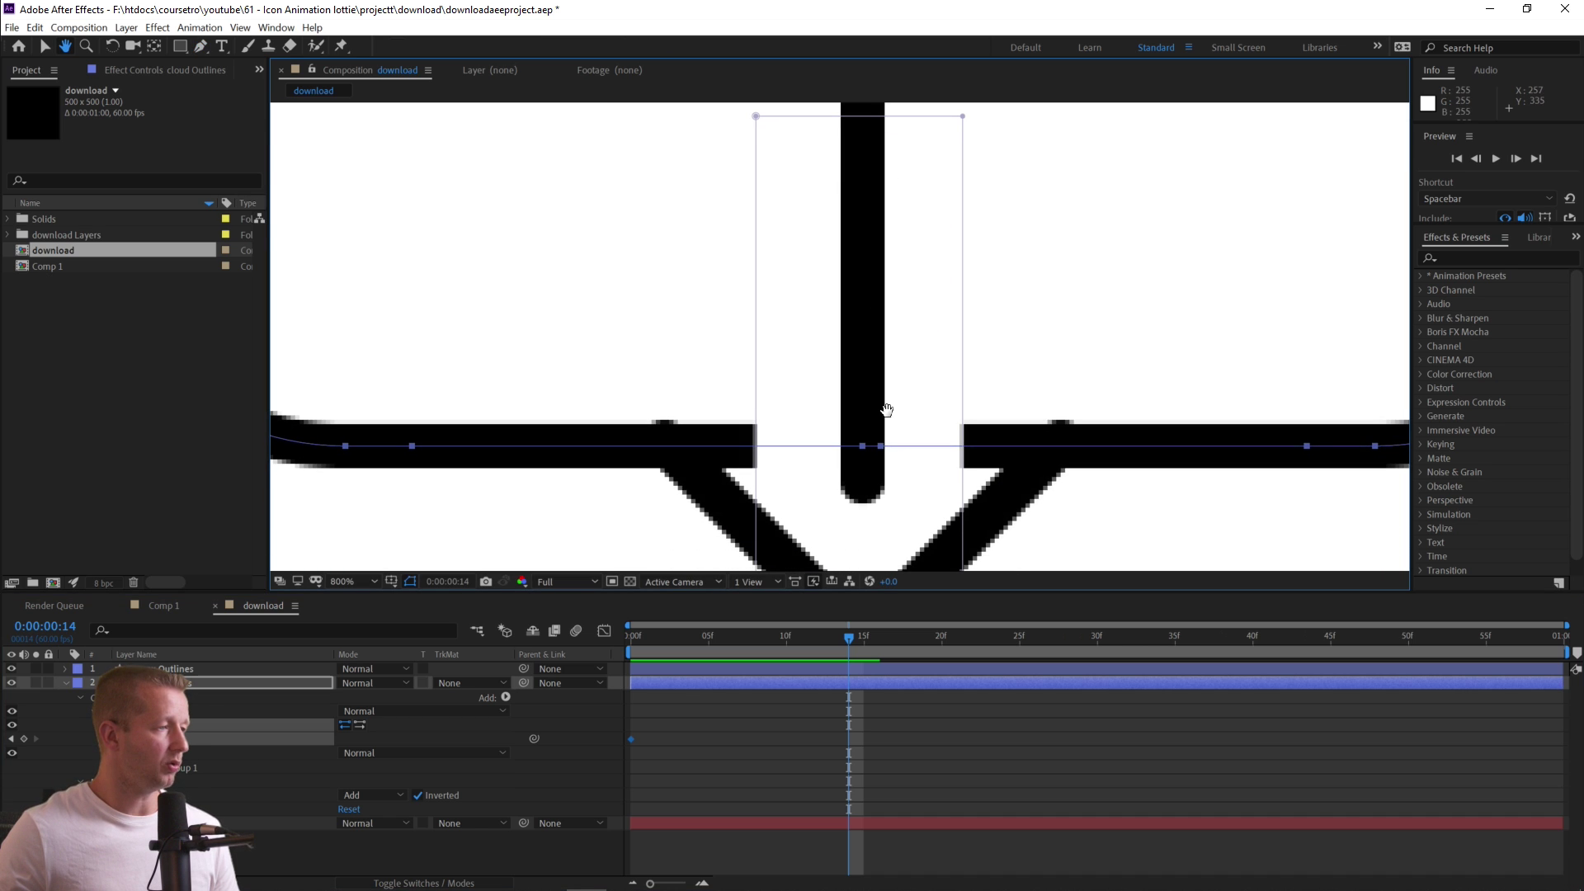
drag(890, 365, 877, 315)
key(g)
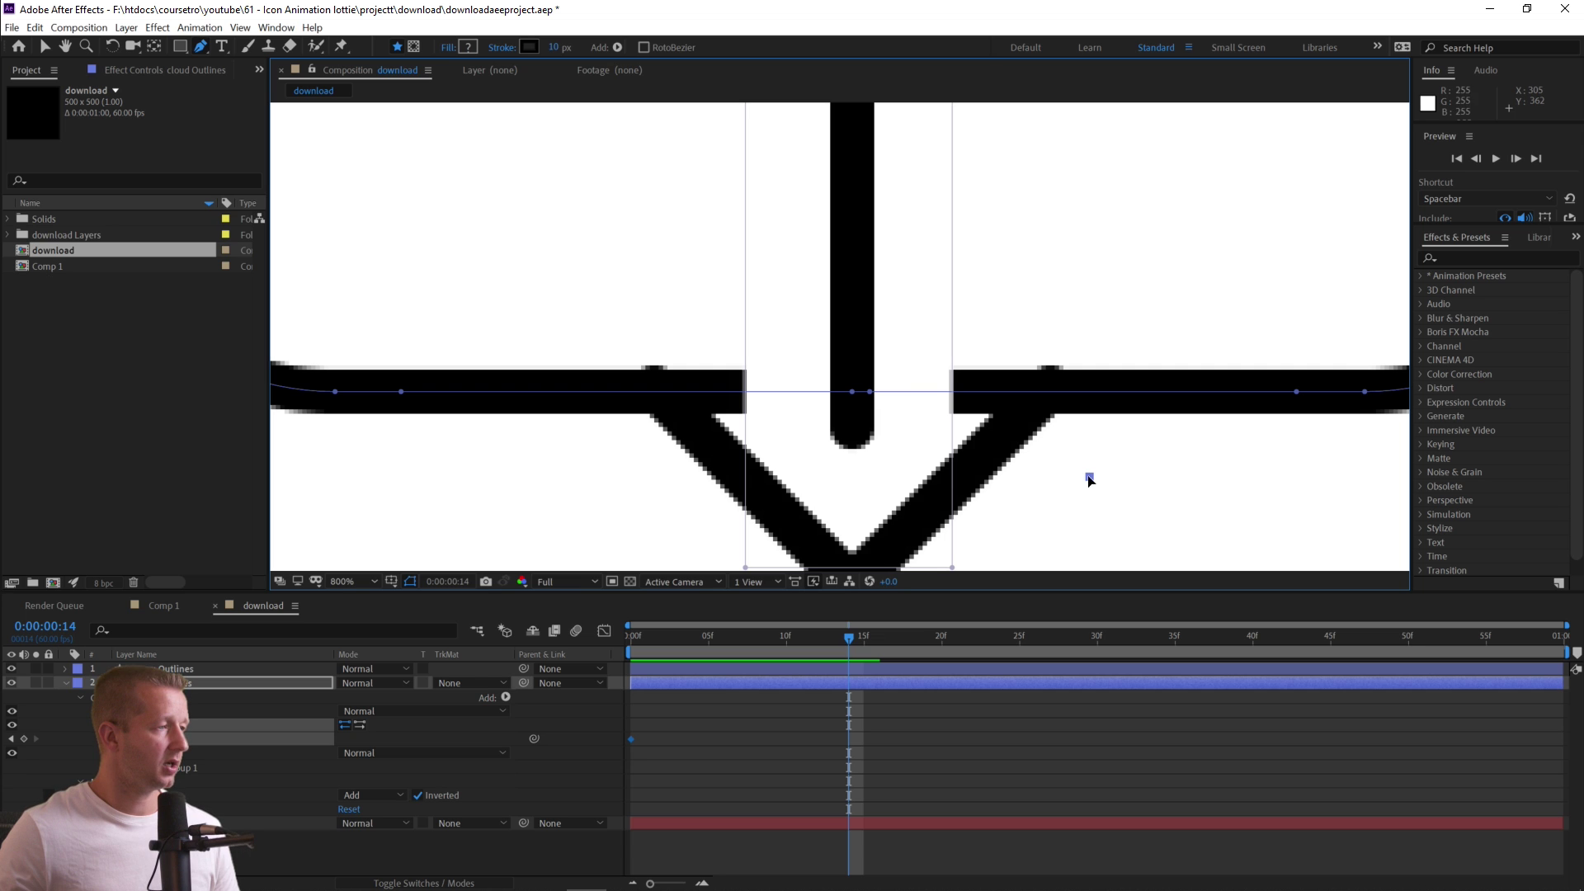
click(45, 47)
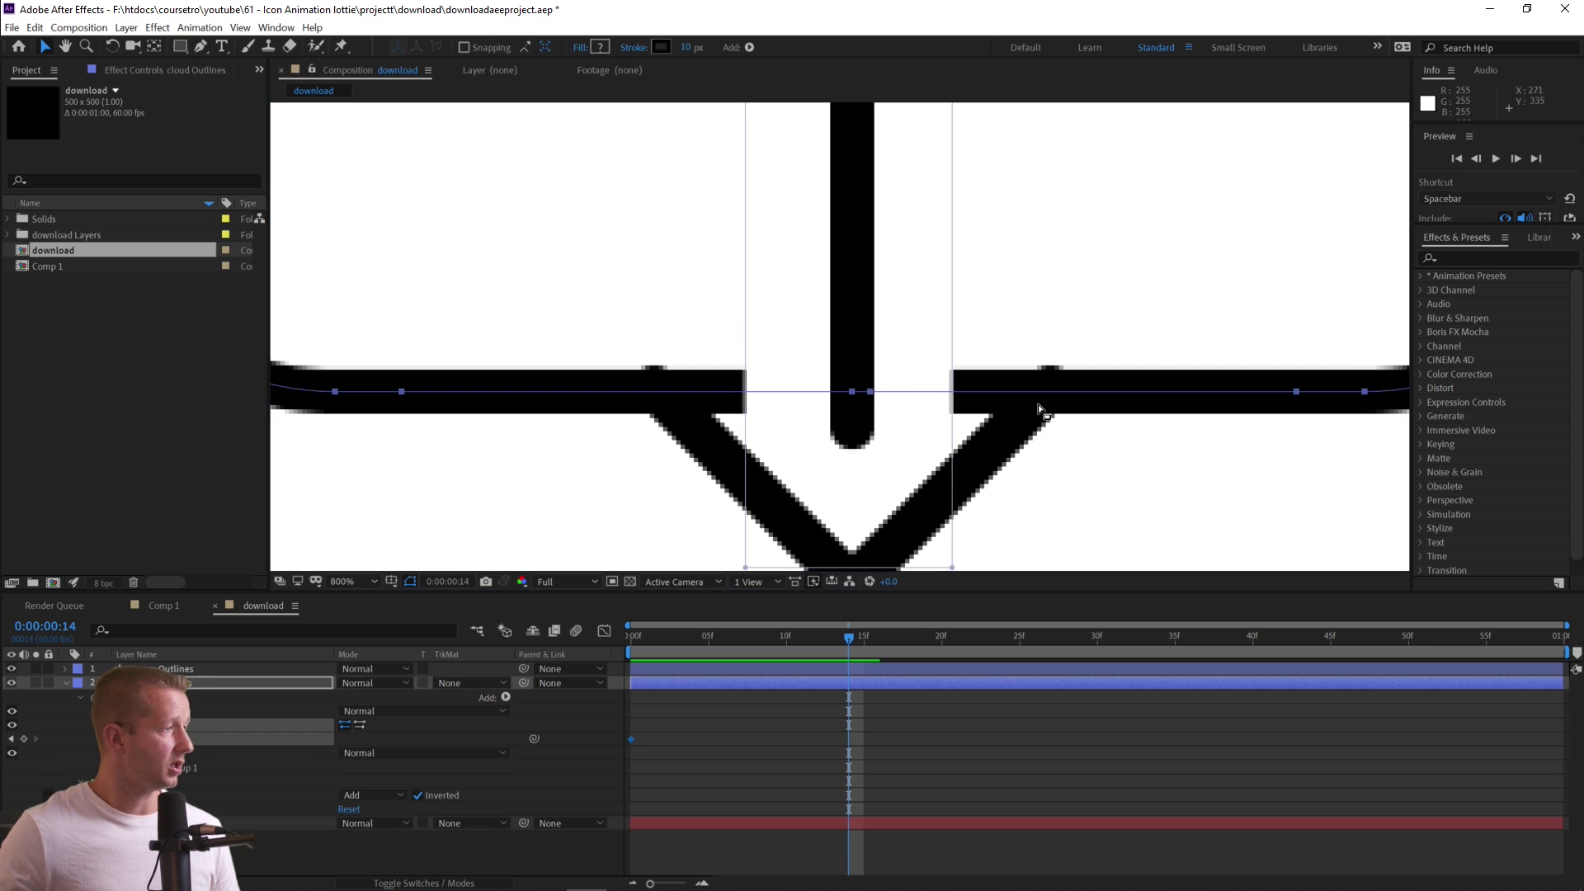
click(870, 392)
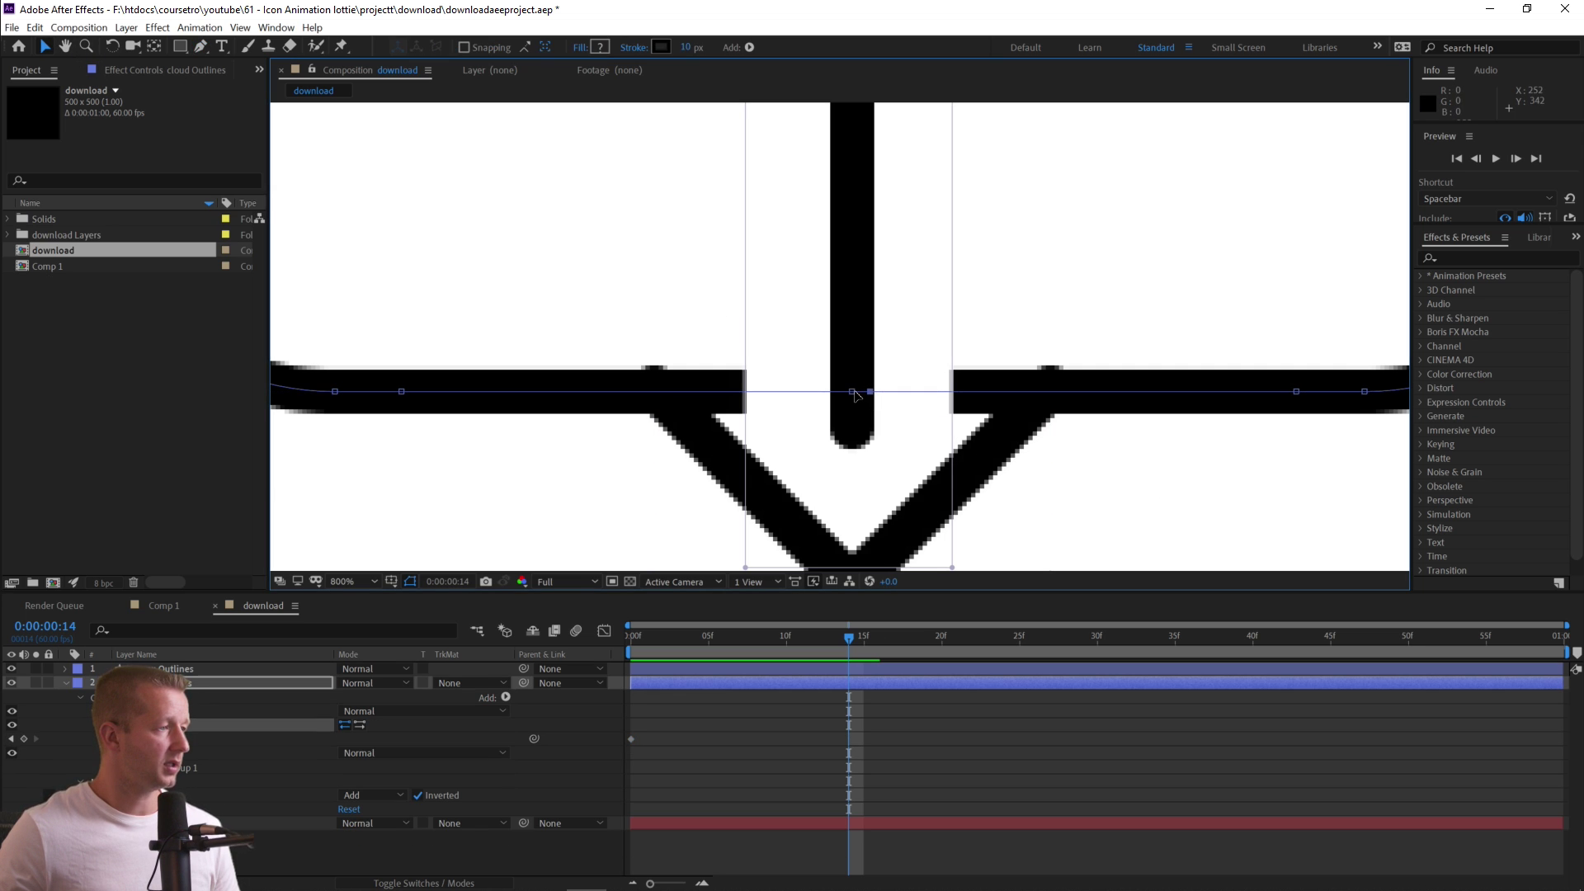
drag(873, 382, 864, 237)
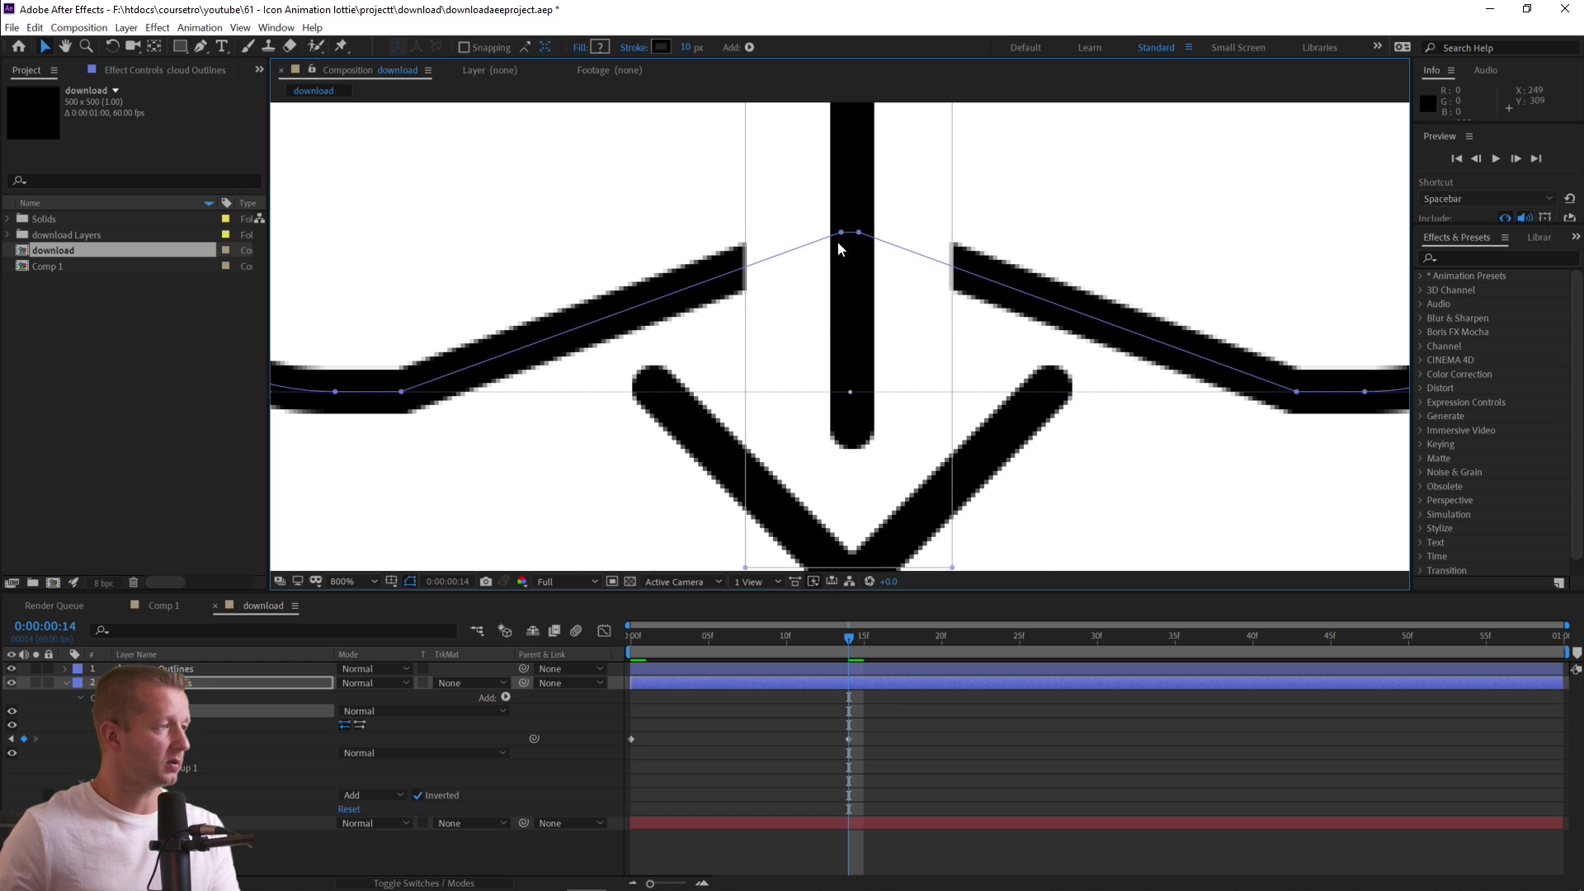
Delete one of the two raised middle vertices, centre the other on the arrow shaft and smooth it with wide horizontal handles.
key(Delete)
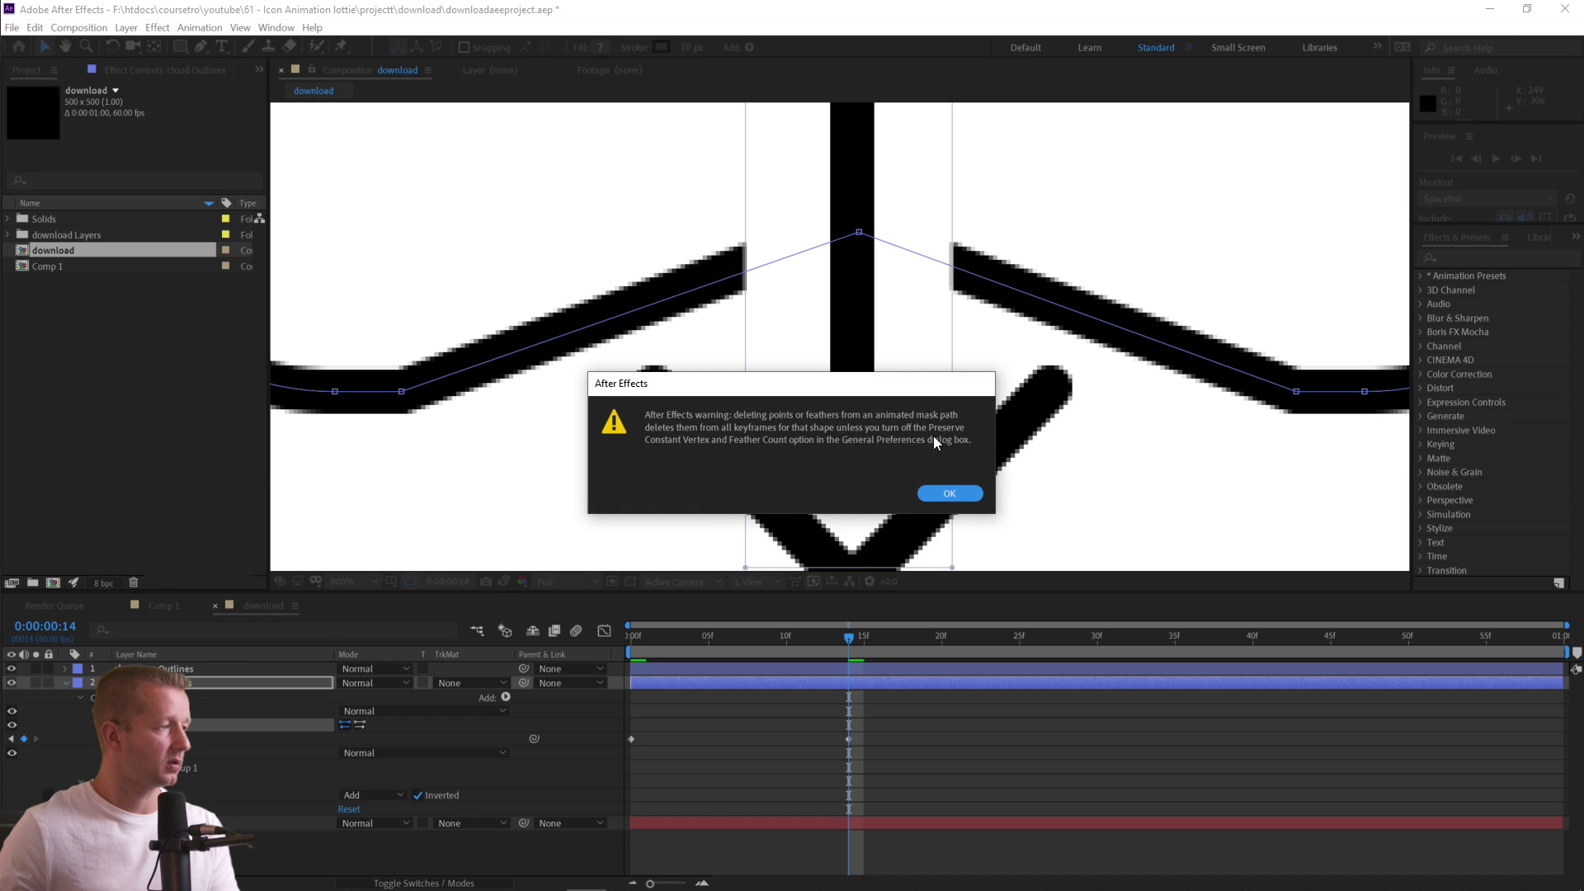
click(948, 494)
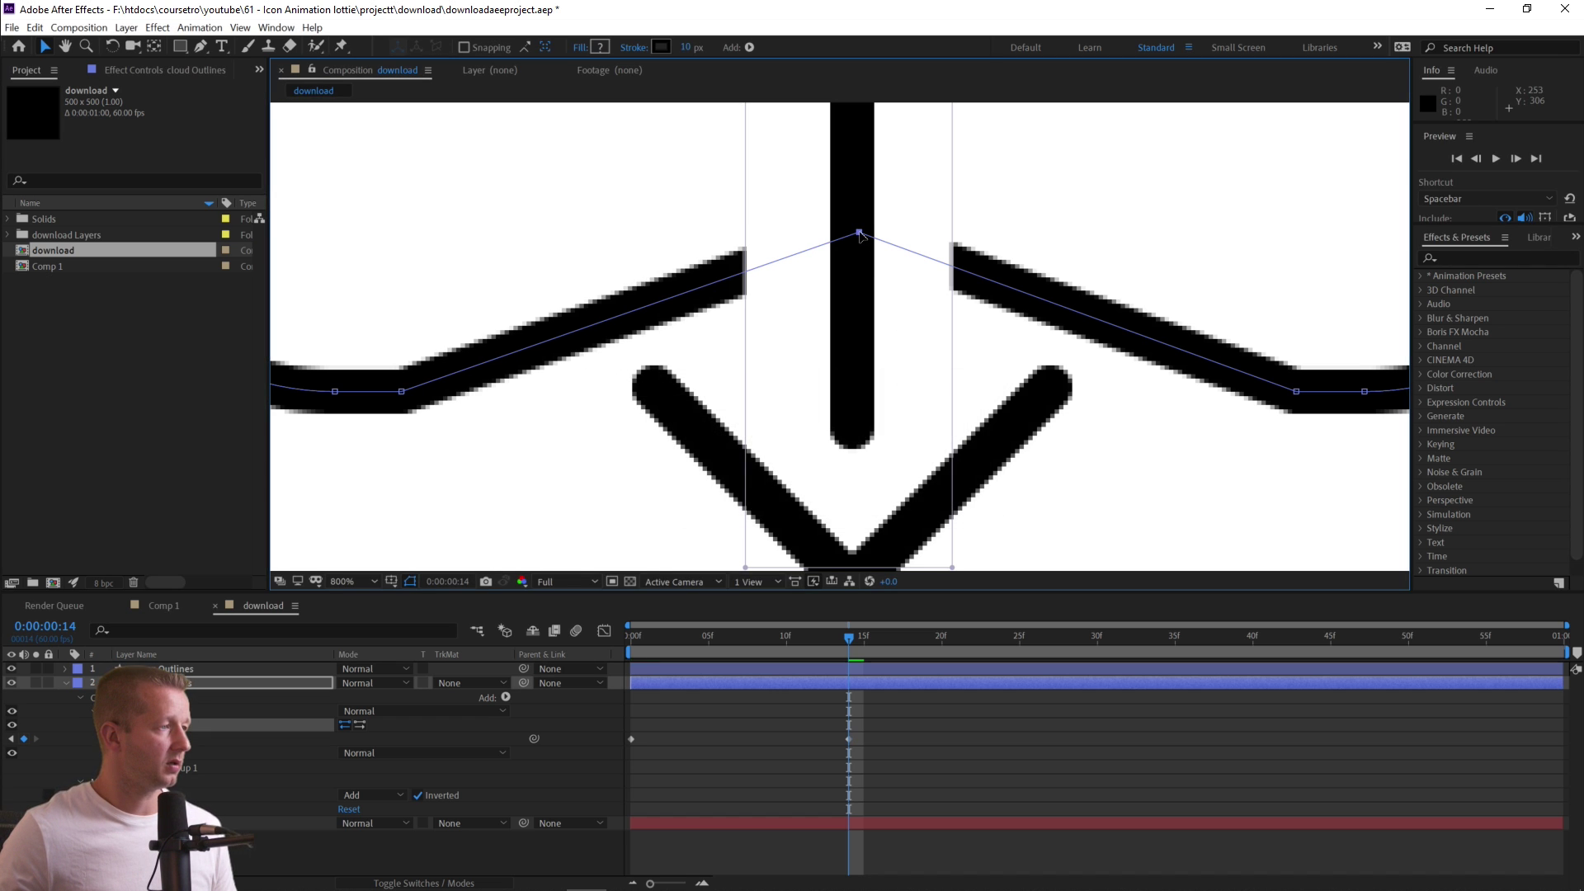
drag(861, 235, 856, 235)
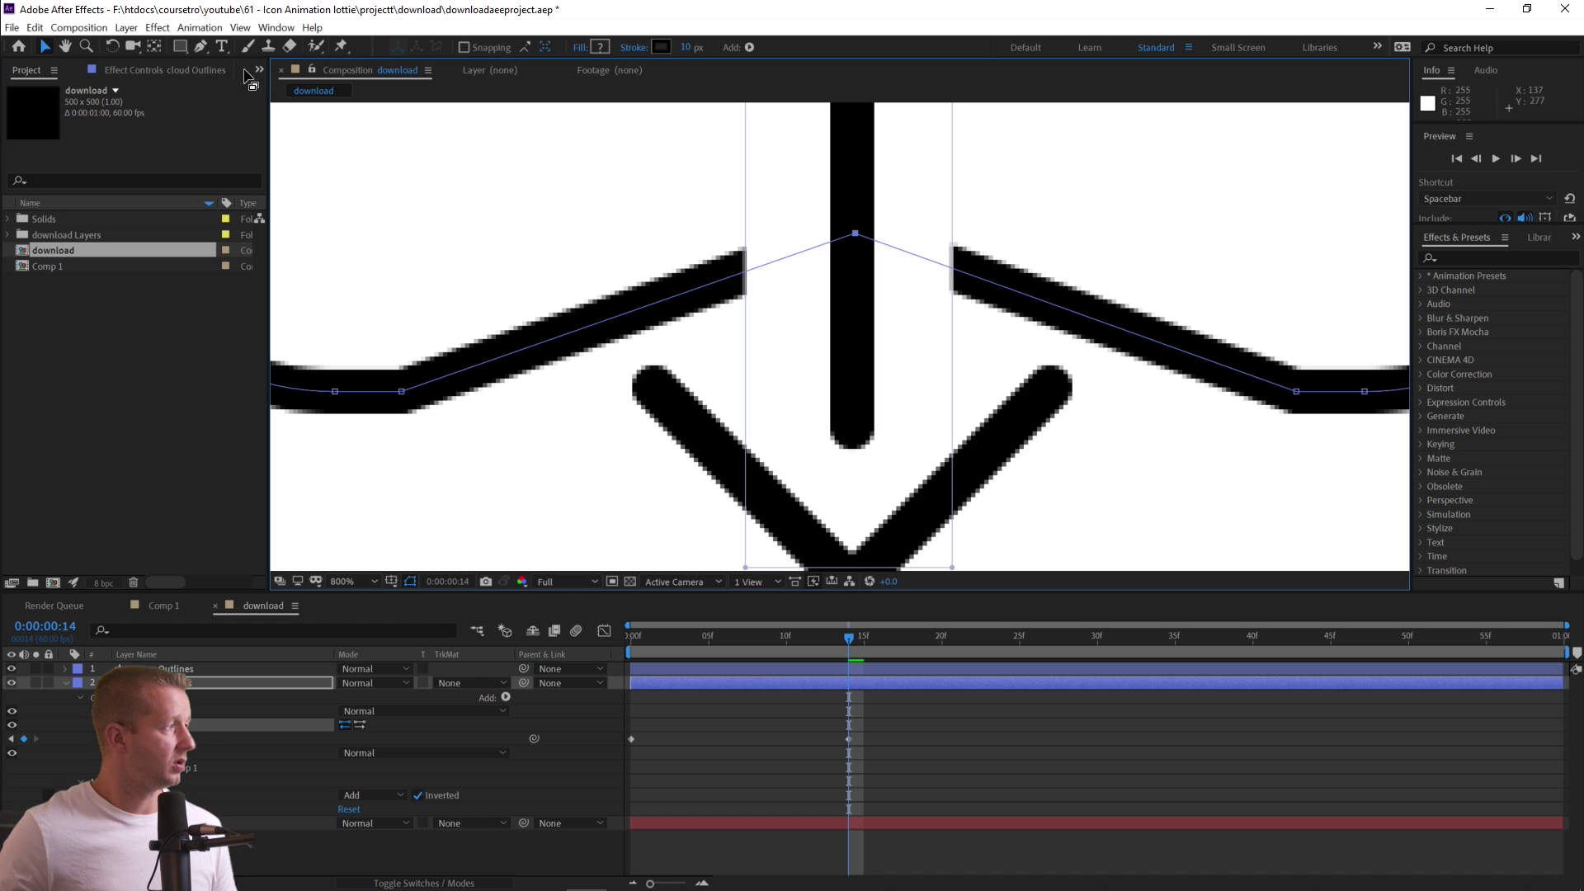
click(201, 45)
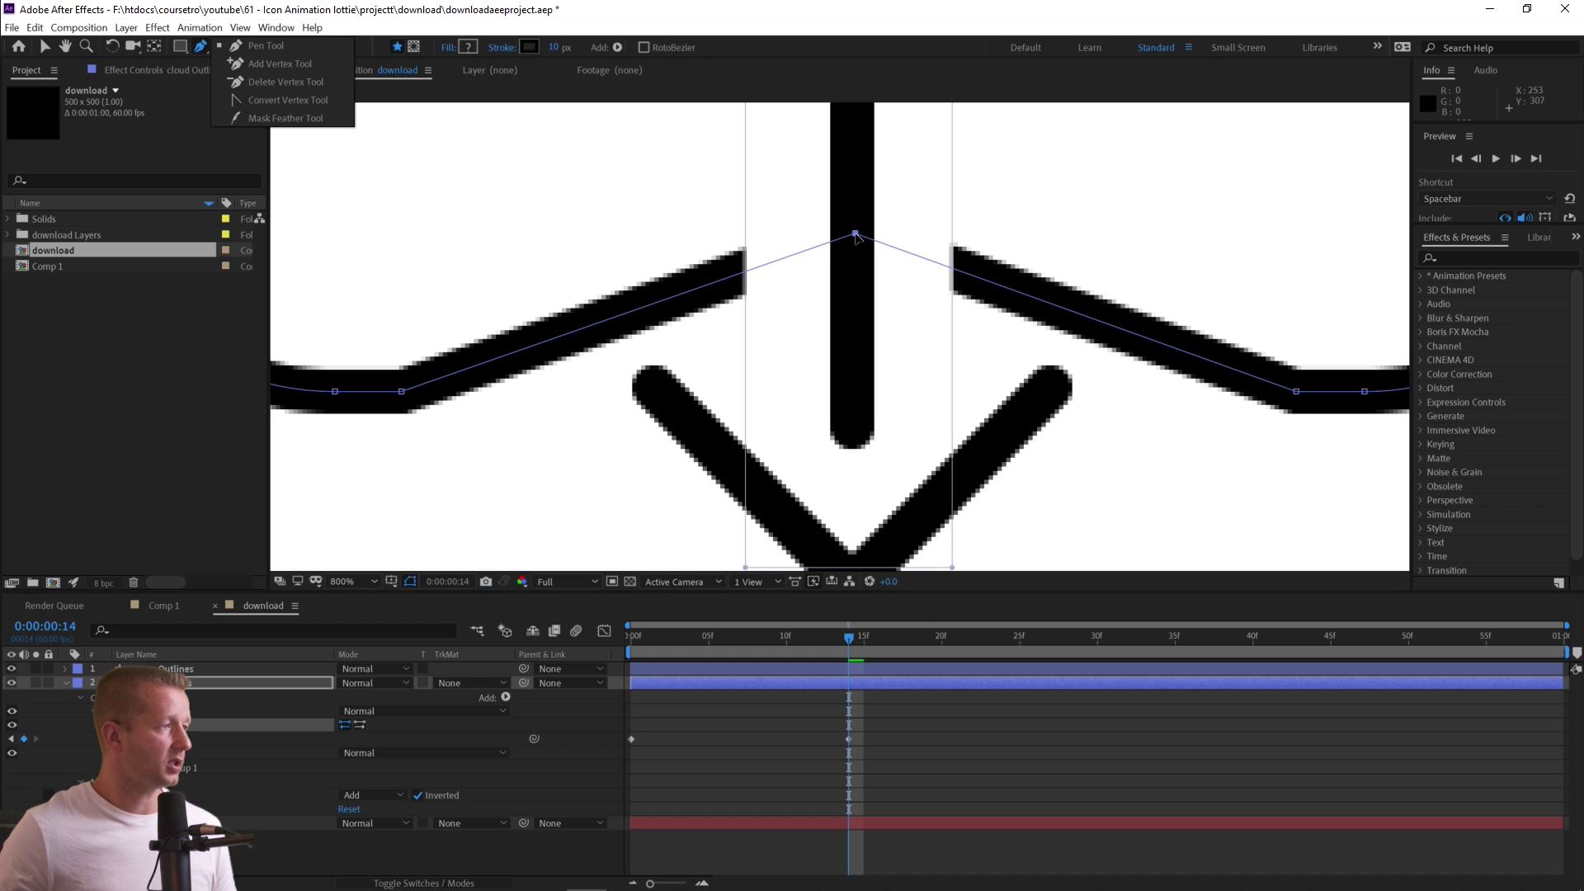
drag(856, 235, 1080, 233)
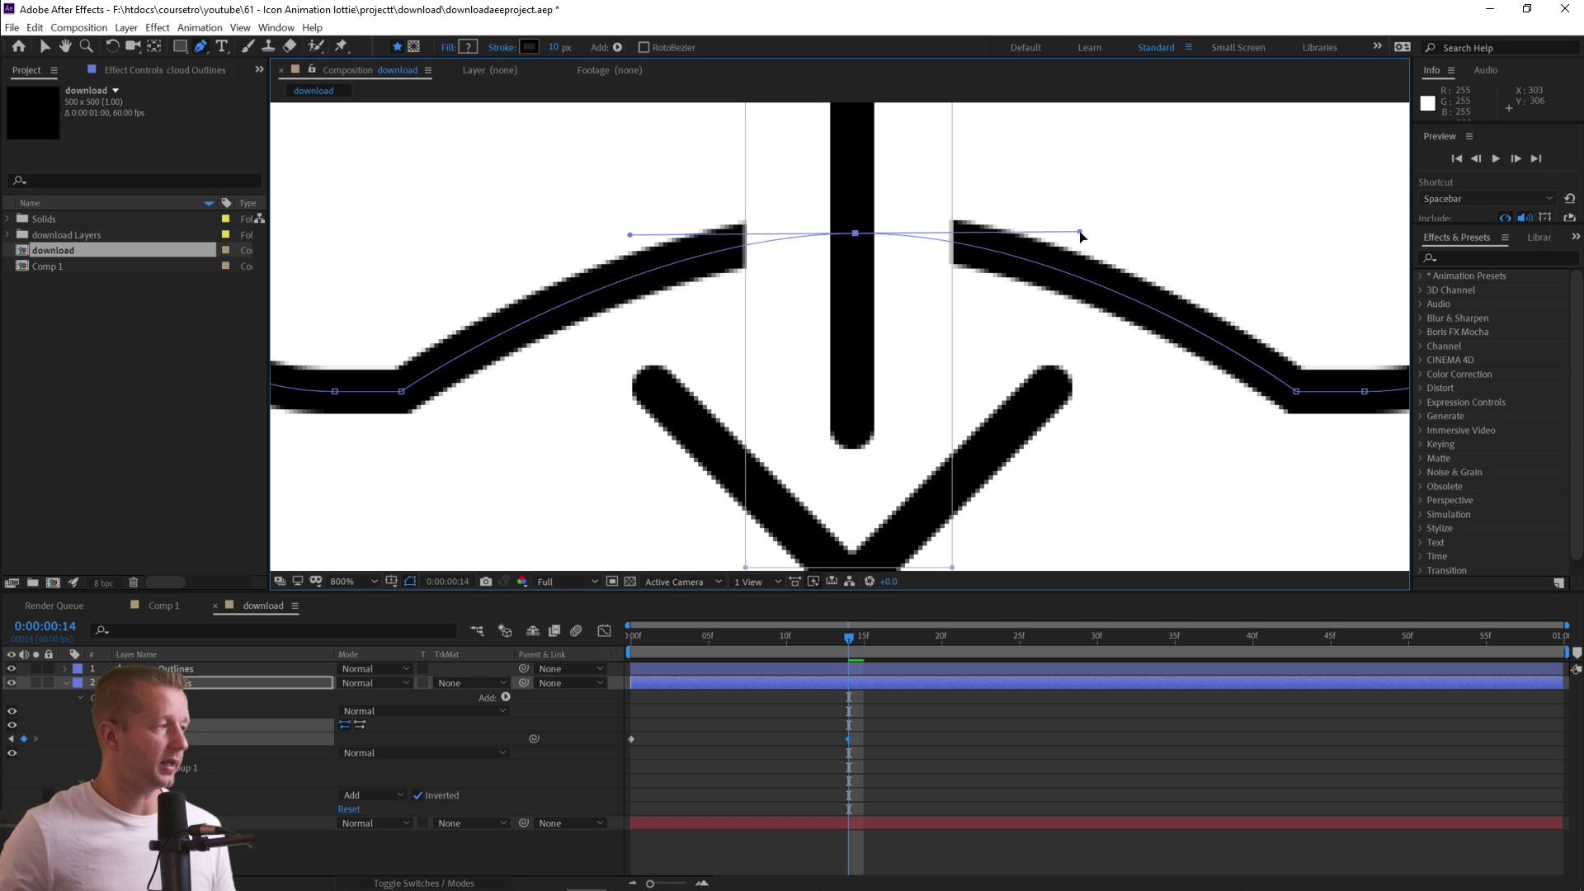
Nudge the two corner vertices at the ends of the upward bend slightly inward and up, smoothing each with short handles.
click(402, 394)
mouse_move(402, 394)
mouse_down()
mouse_move(463, 363)
mouse_move(412, 387)
mouse_up()
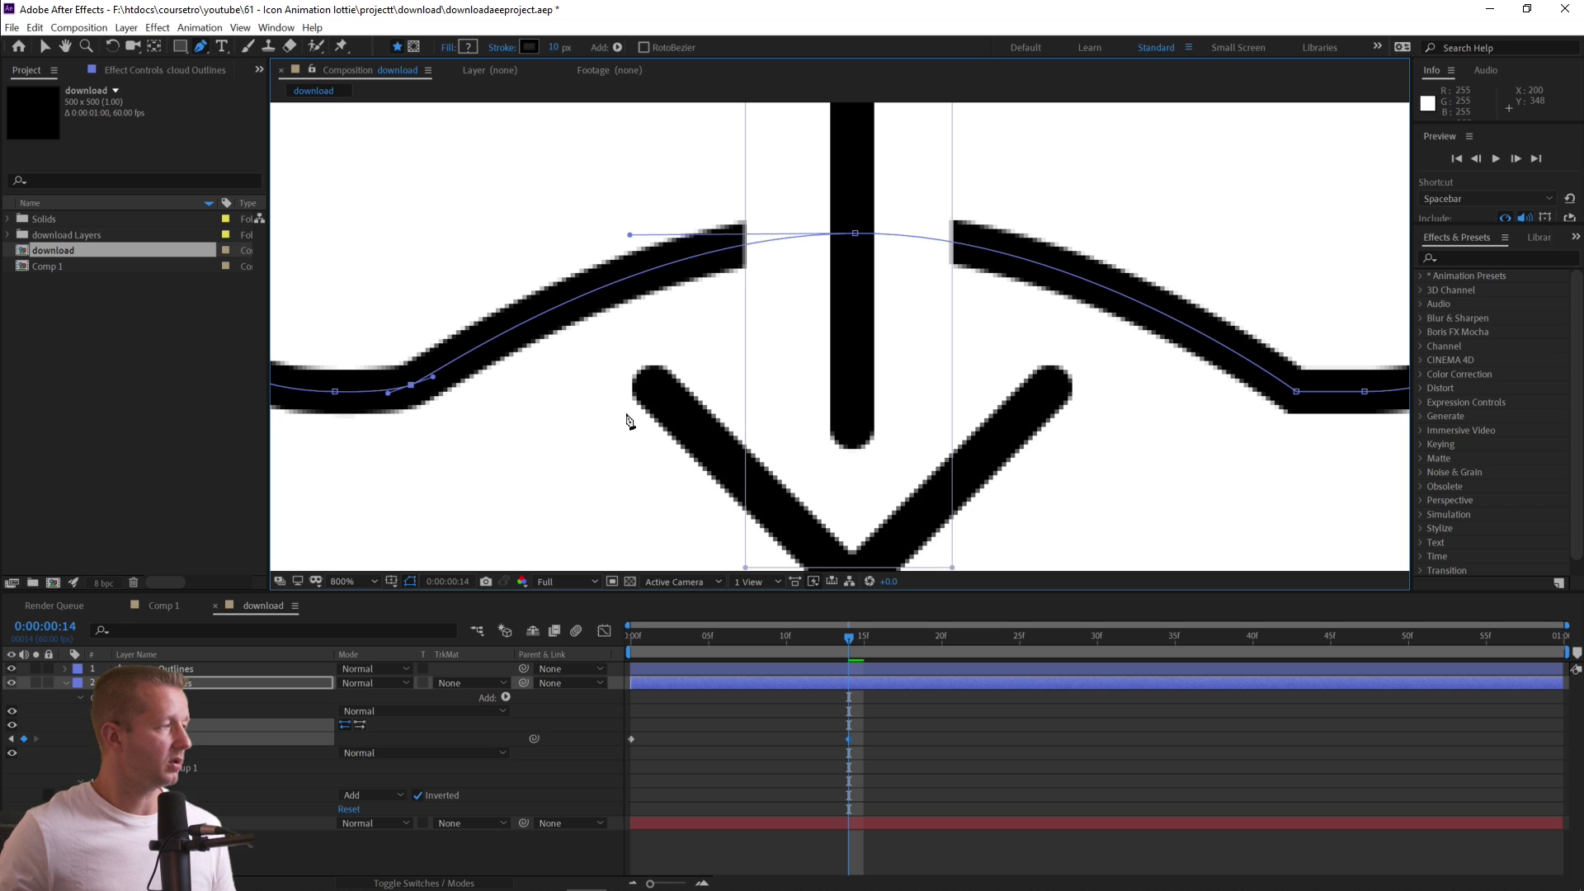
click(1296, 393)
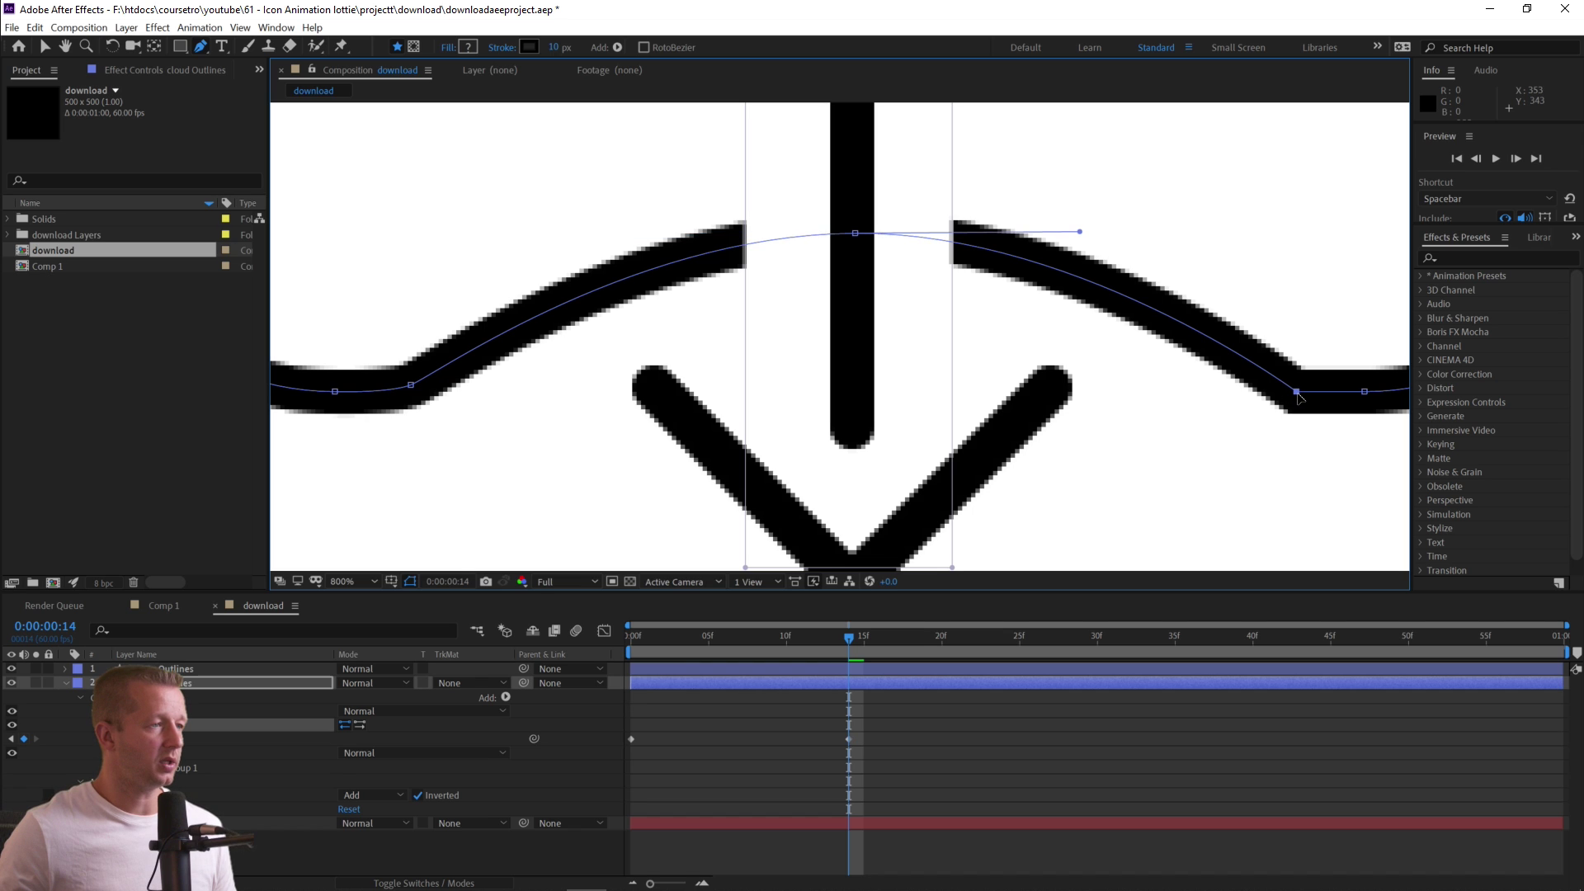
mouse_move(1297, 392)
mouse_down()
mouse_move(1279, 403)
mouse_move(1318, 409)
mouse_move(1285, 380)
mouse_up()
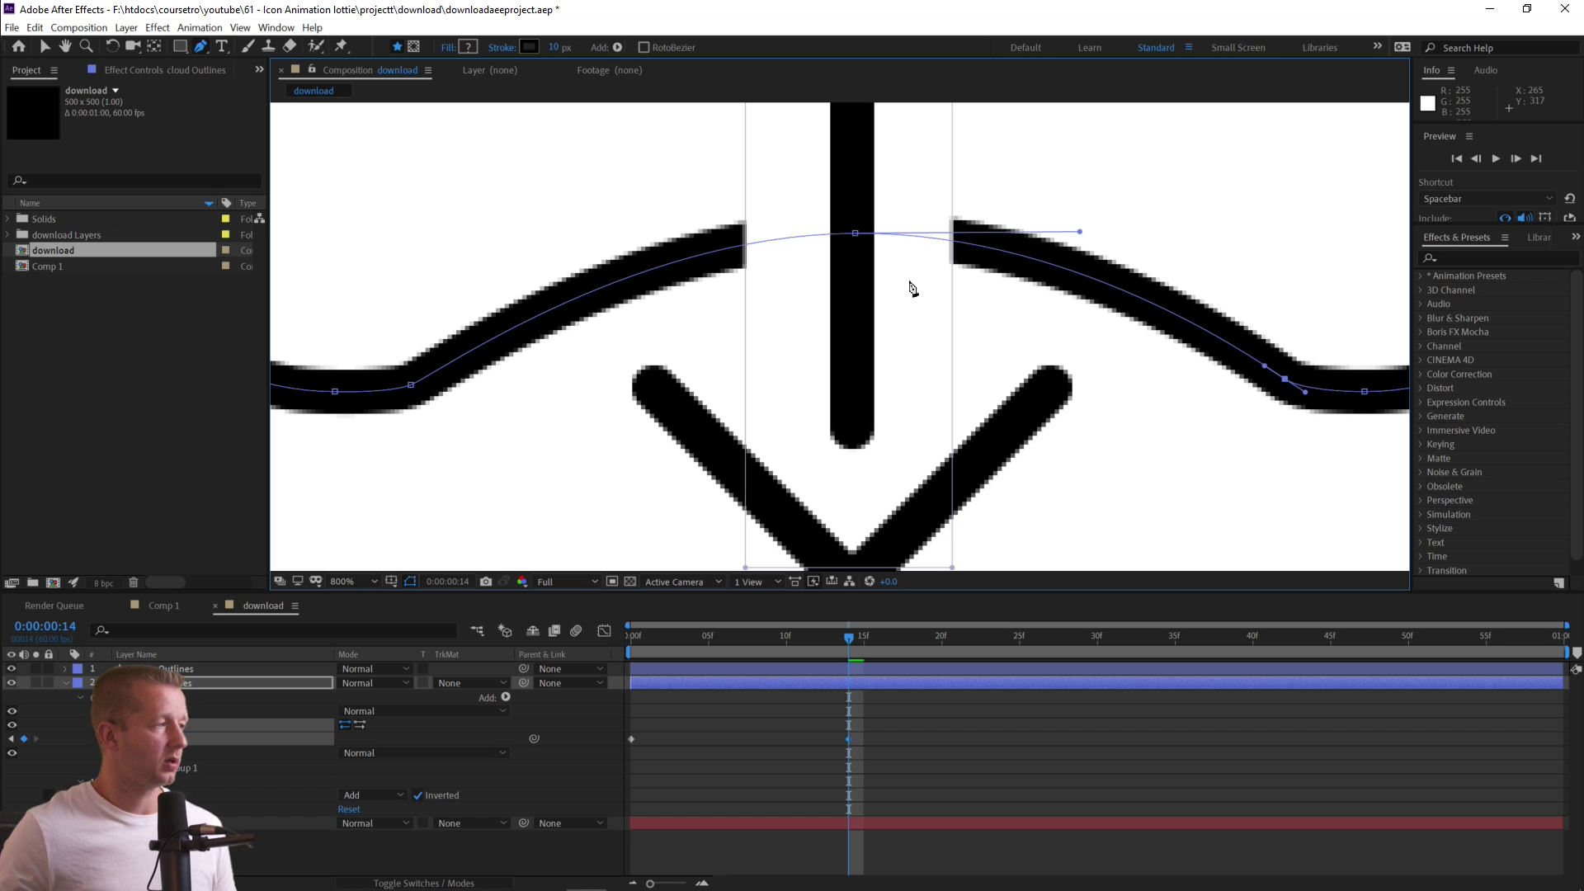
Preview the animation from frame 0 with the whole icon in view.
mouse_move(821, 637)
mouse_down()
mouse_move(585, 662)
mouse_move(926, 652)
mouse_move(621, 665)
mouse_up()
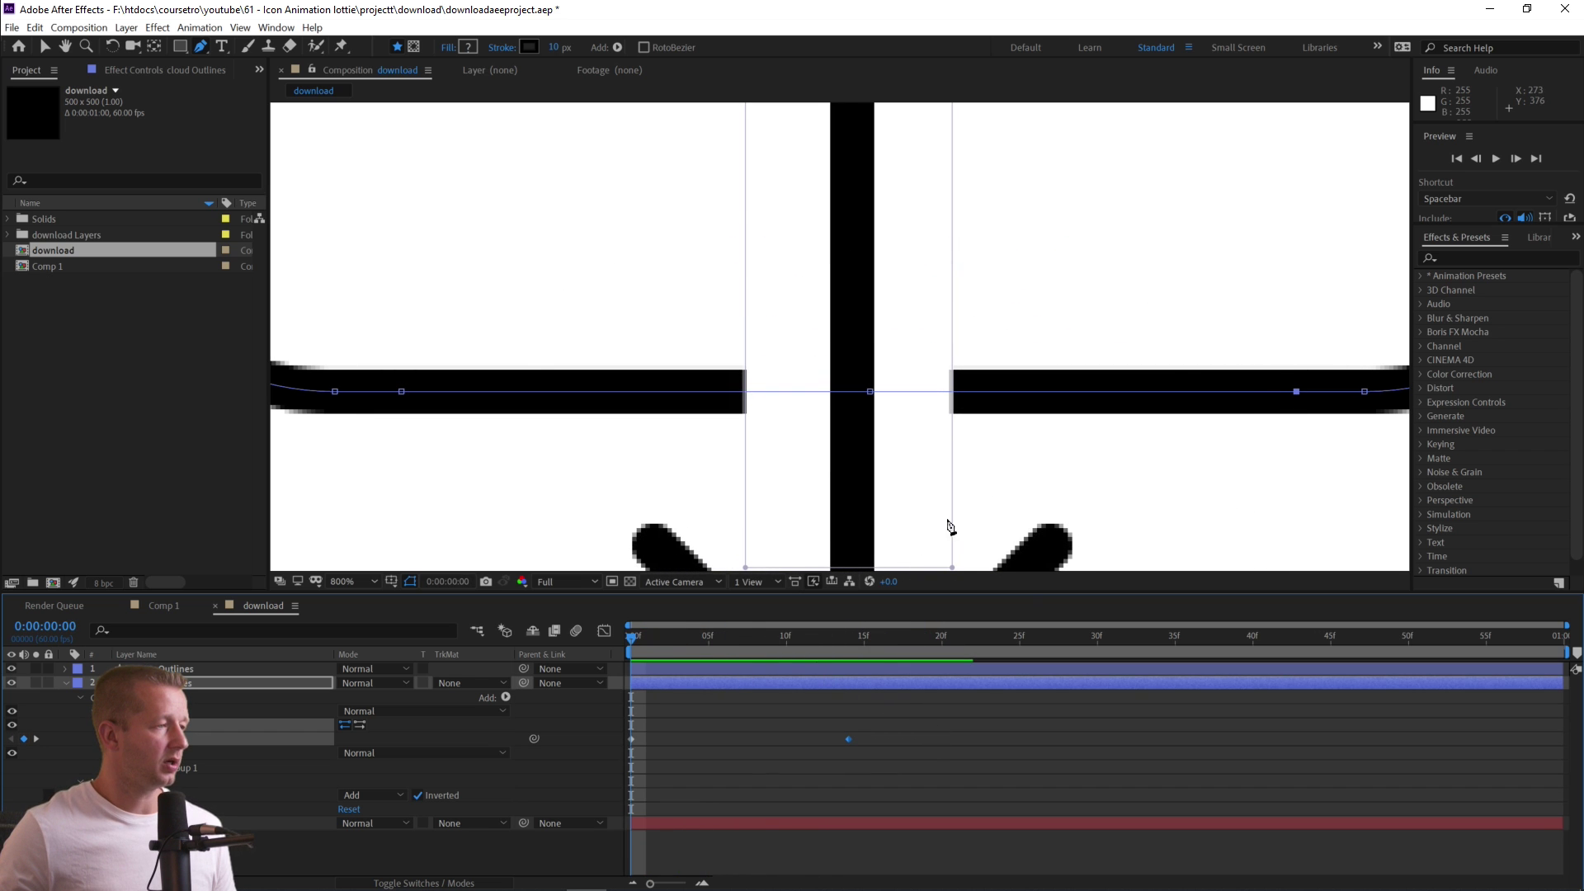
scroll(951, 526, down, 6)
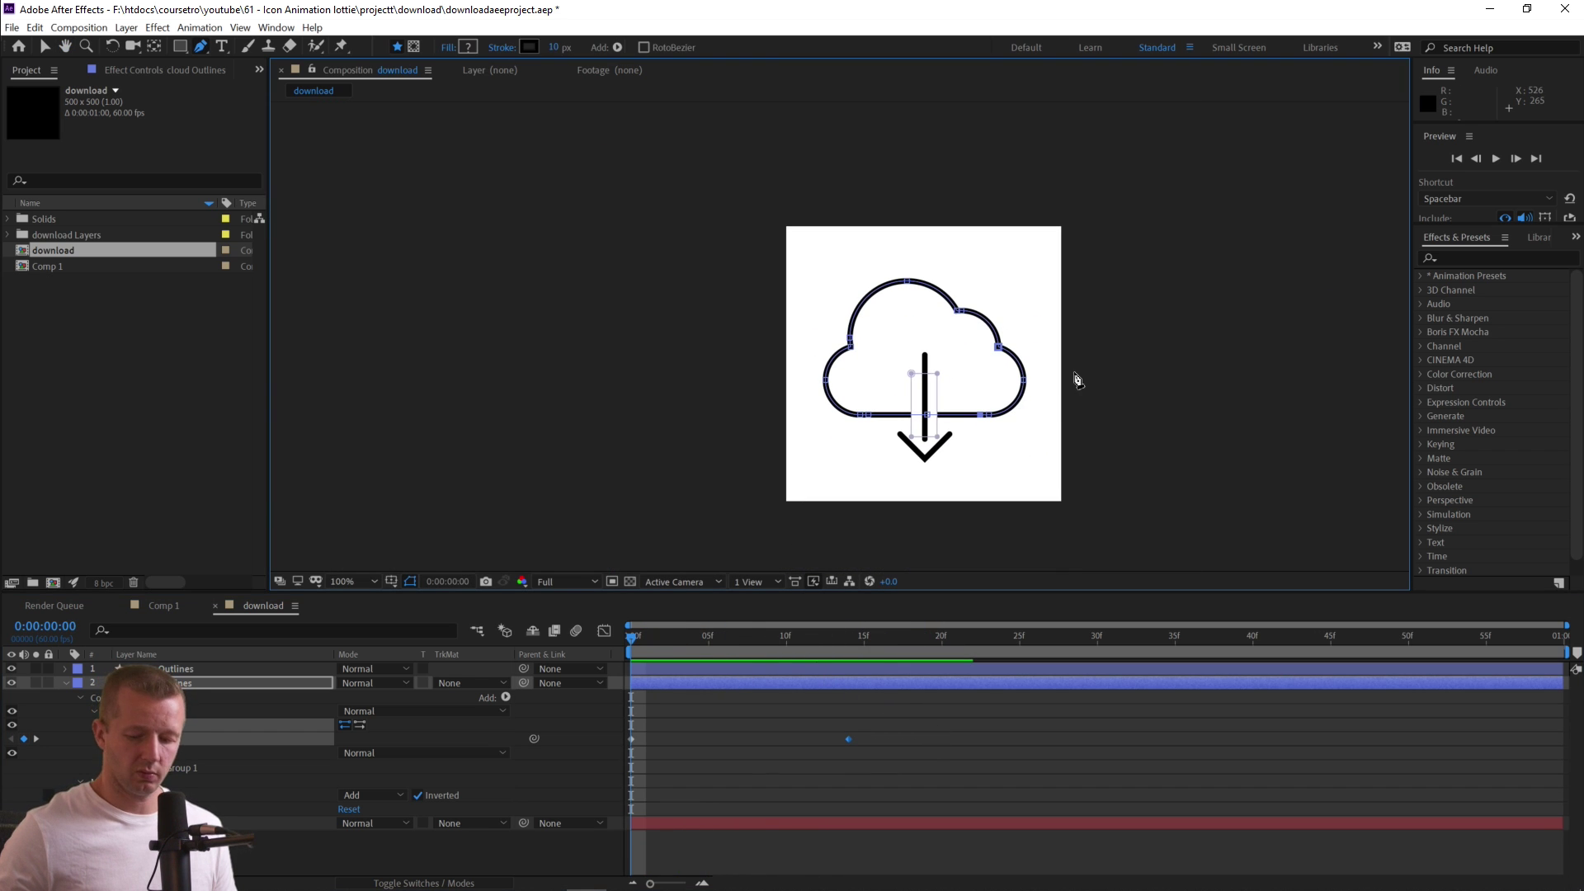
key(space)
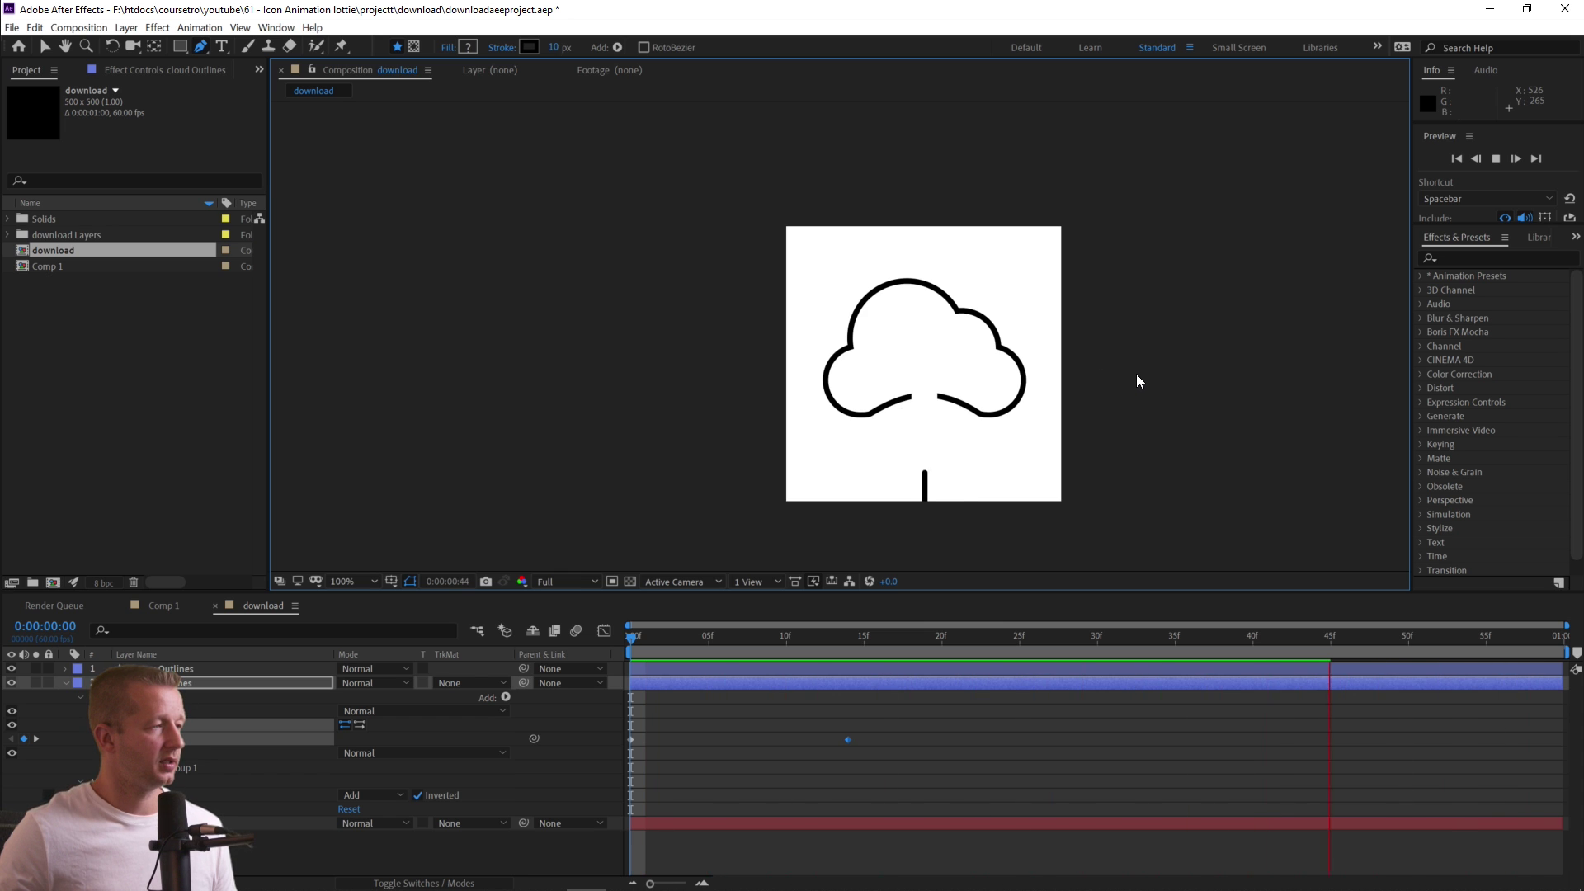
key(space)
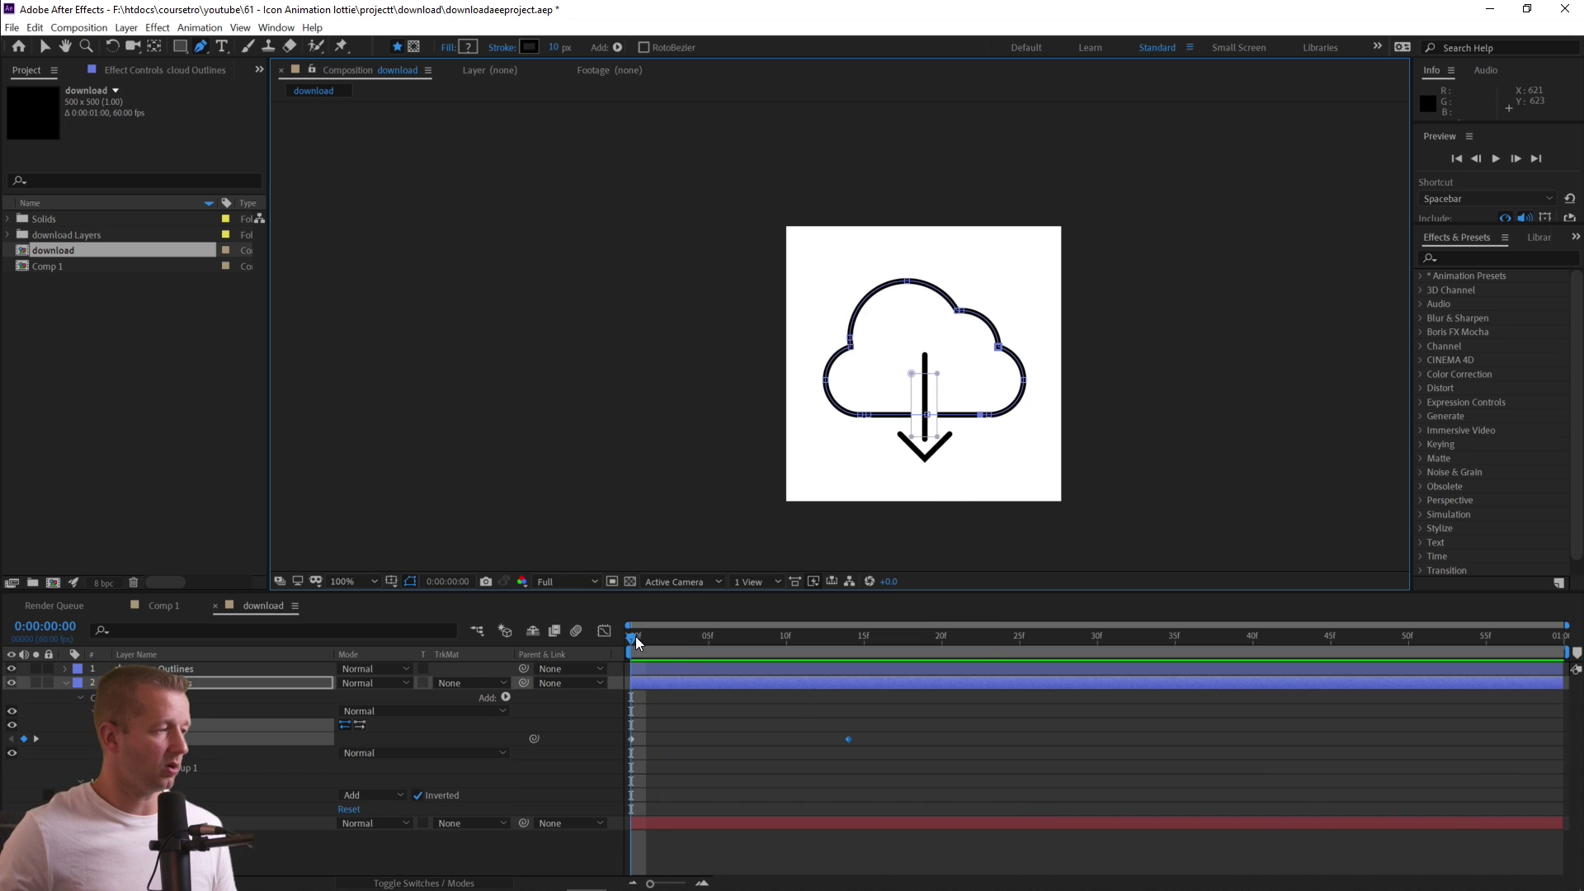
Show the arrow layer's position keyframes and copy the one at frame 20 to frame 25.
drag(635, 636, 845, 644)
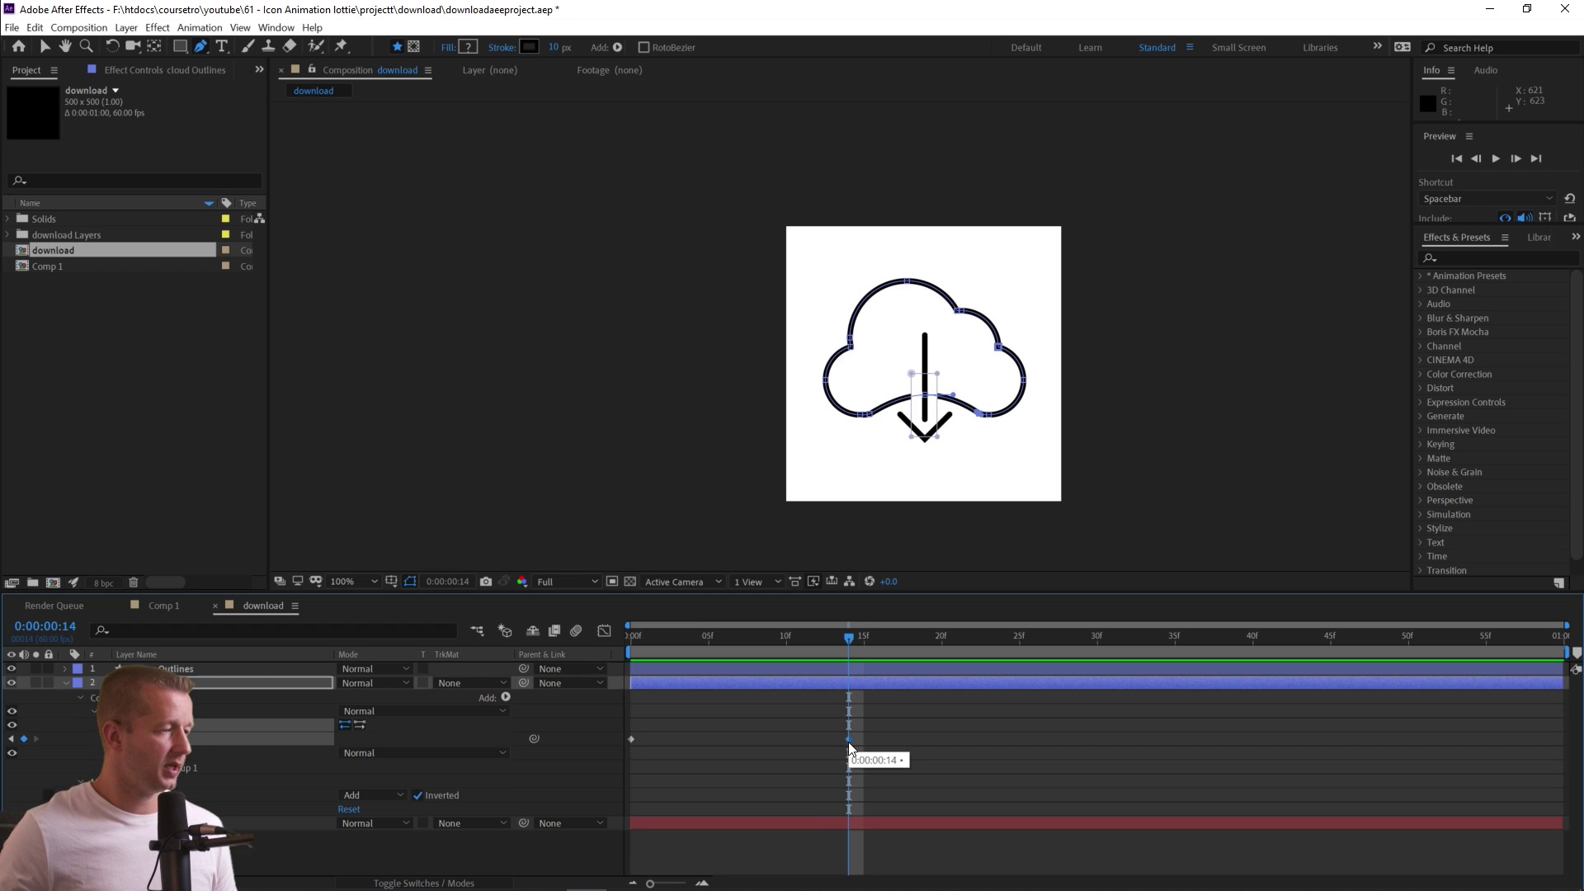
drag(848, 647, 912, 642)
key(ctrl+v)
key(k)
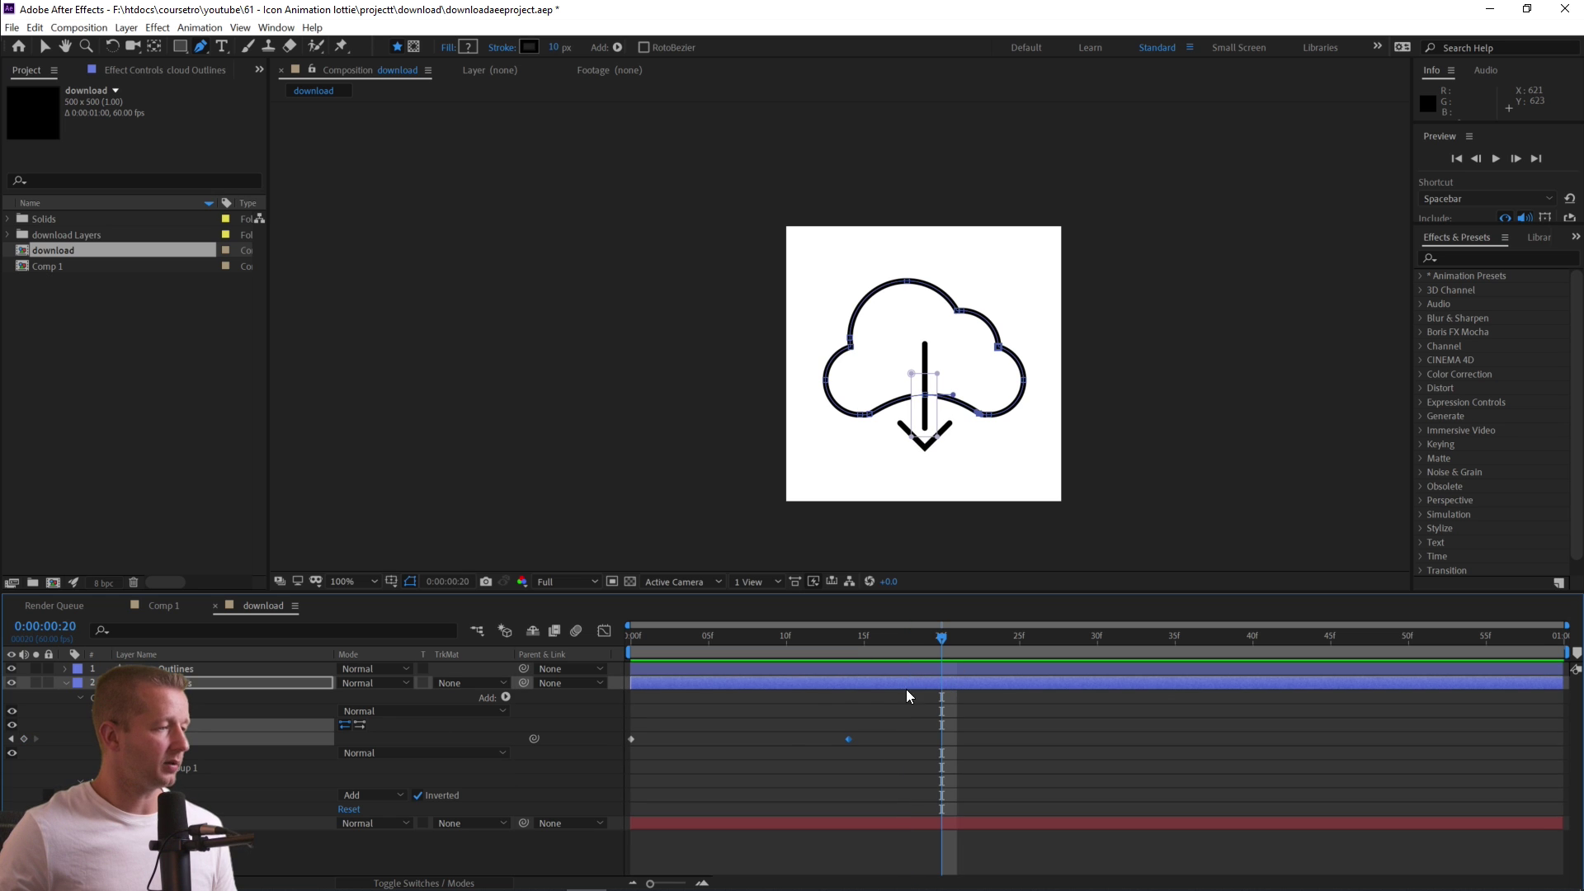
click(889, 674)
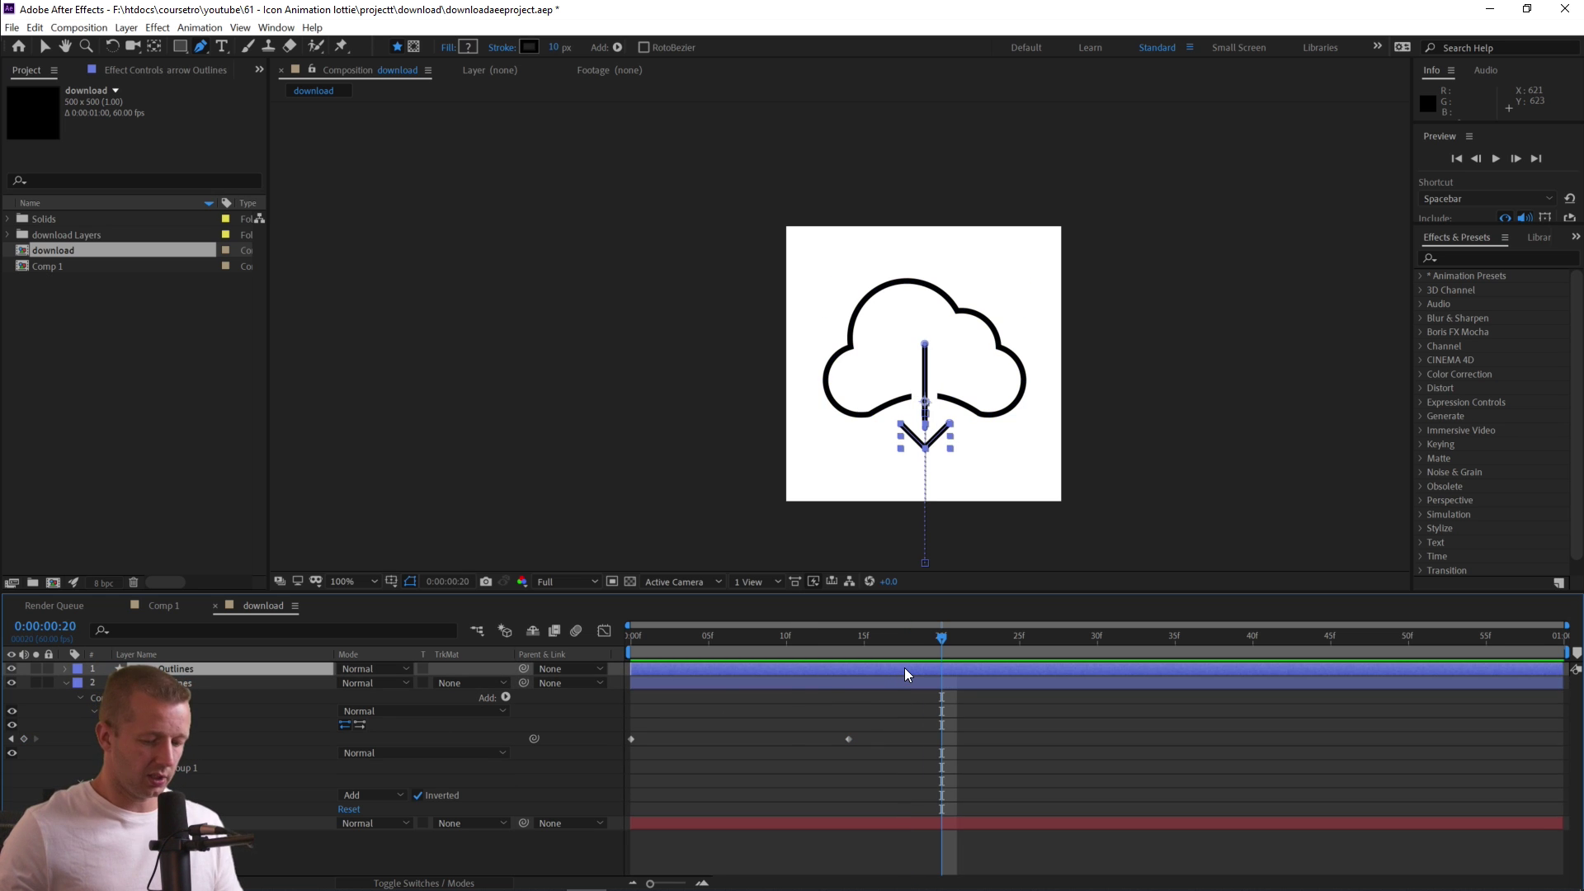
key(p)
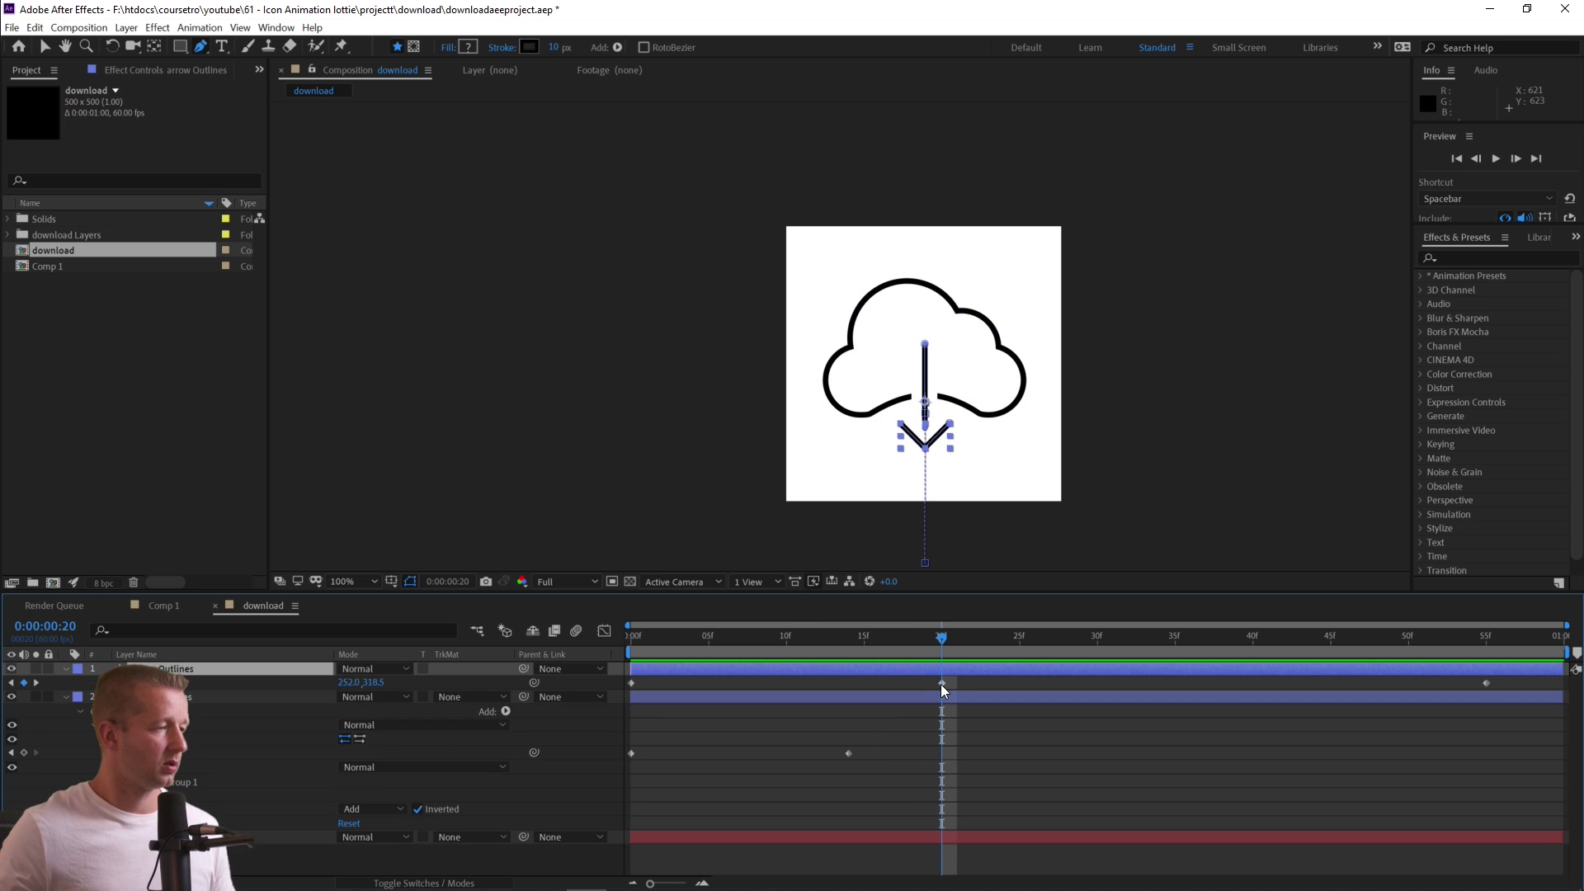
click(941, 684)
click(957, 640)
key(ctrl+c)
click(1023, 637)
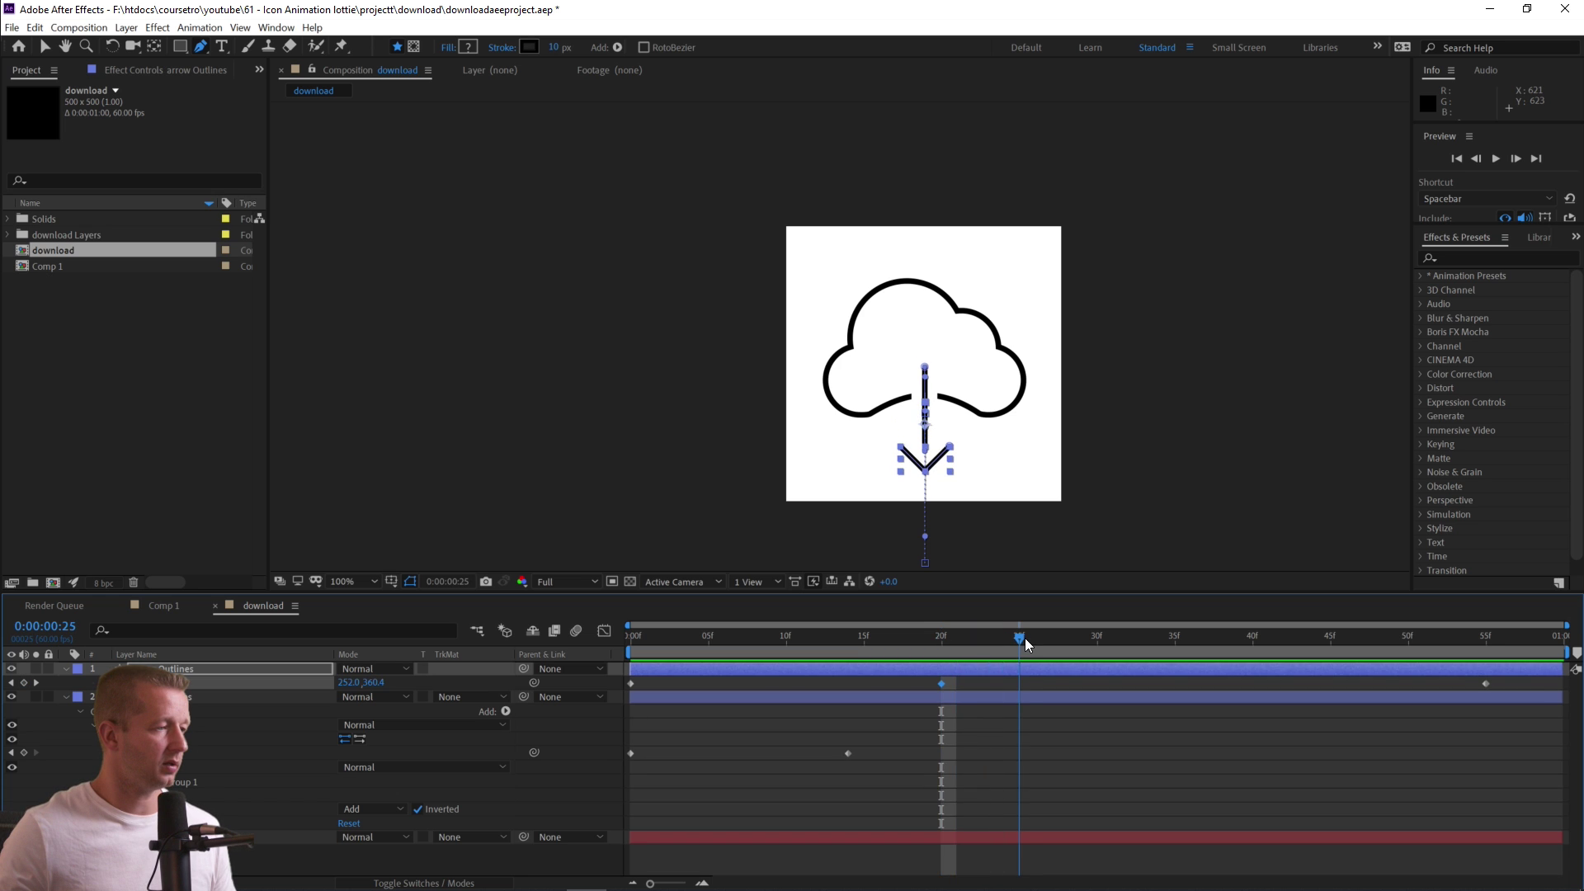
key(ctrl+v)
Move the cloud path's frame 14 keyframe to frame 20 and add a matching path keyframe at frame 25.
drag(1022, 637, 944, 641)
drag(845, 752, 942, 753)
mouse_move(941, 637)
mouse_down()
mouse_move(687, 629)
mouse_move(1441, 641)
mouse_move(1394, 645)
mouse_up()
click(24, 752)
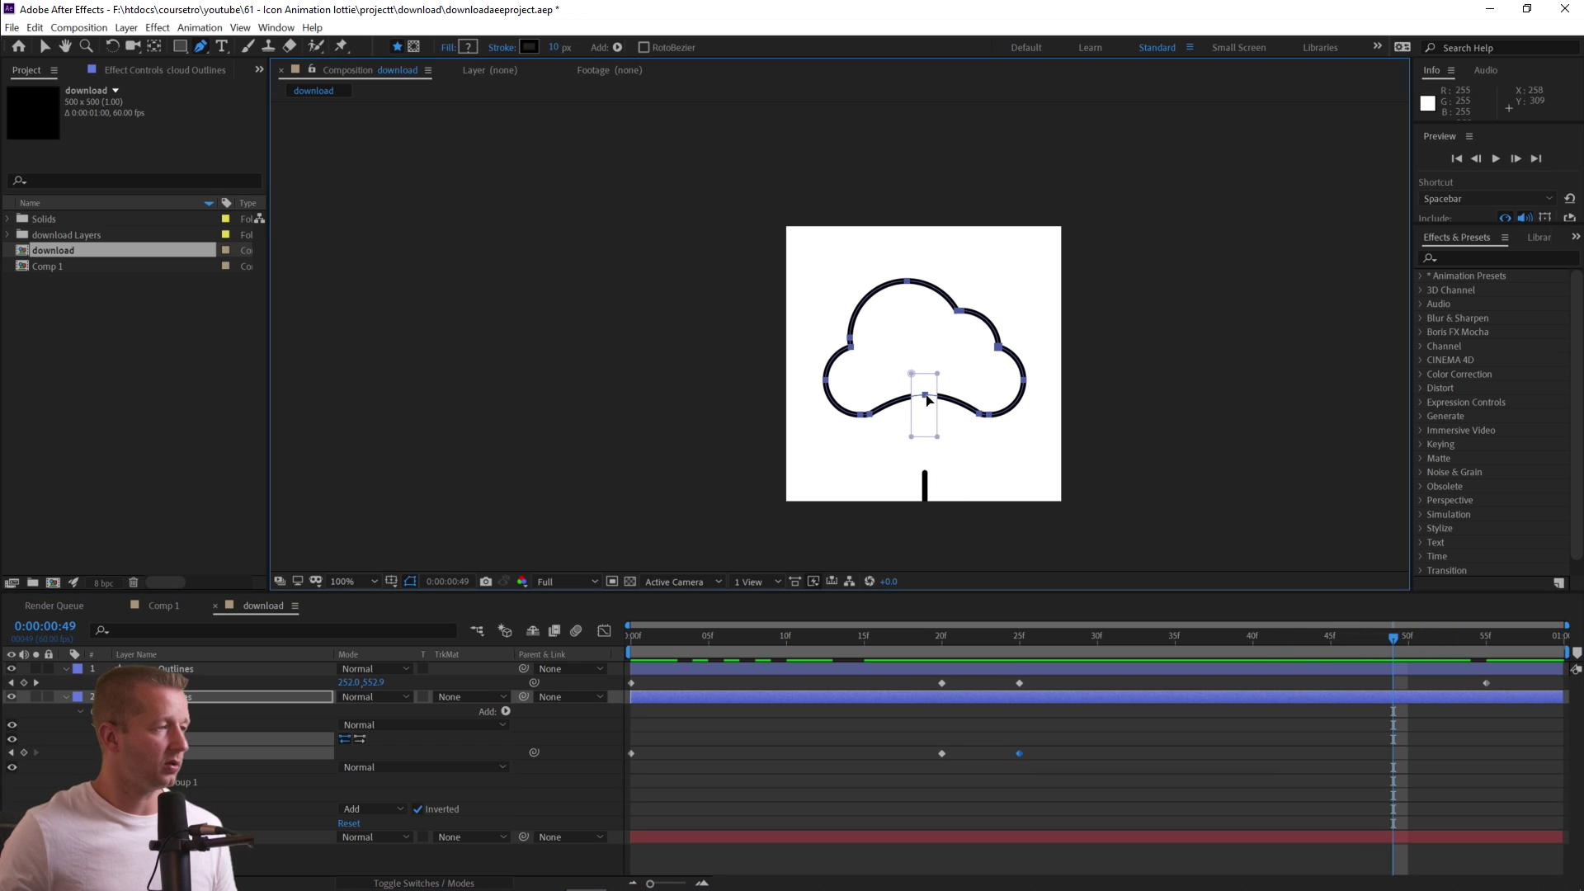
At frame 49, pull the middle vertex of the cloud's bottom line straight down so the line bows below the cloud's base.
key(v)
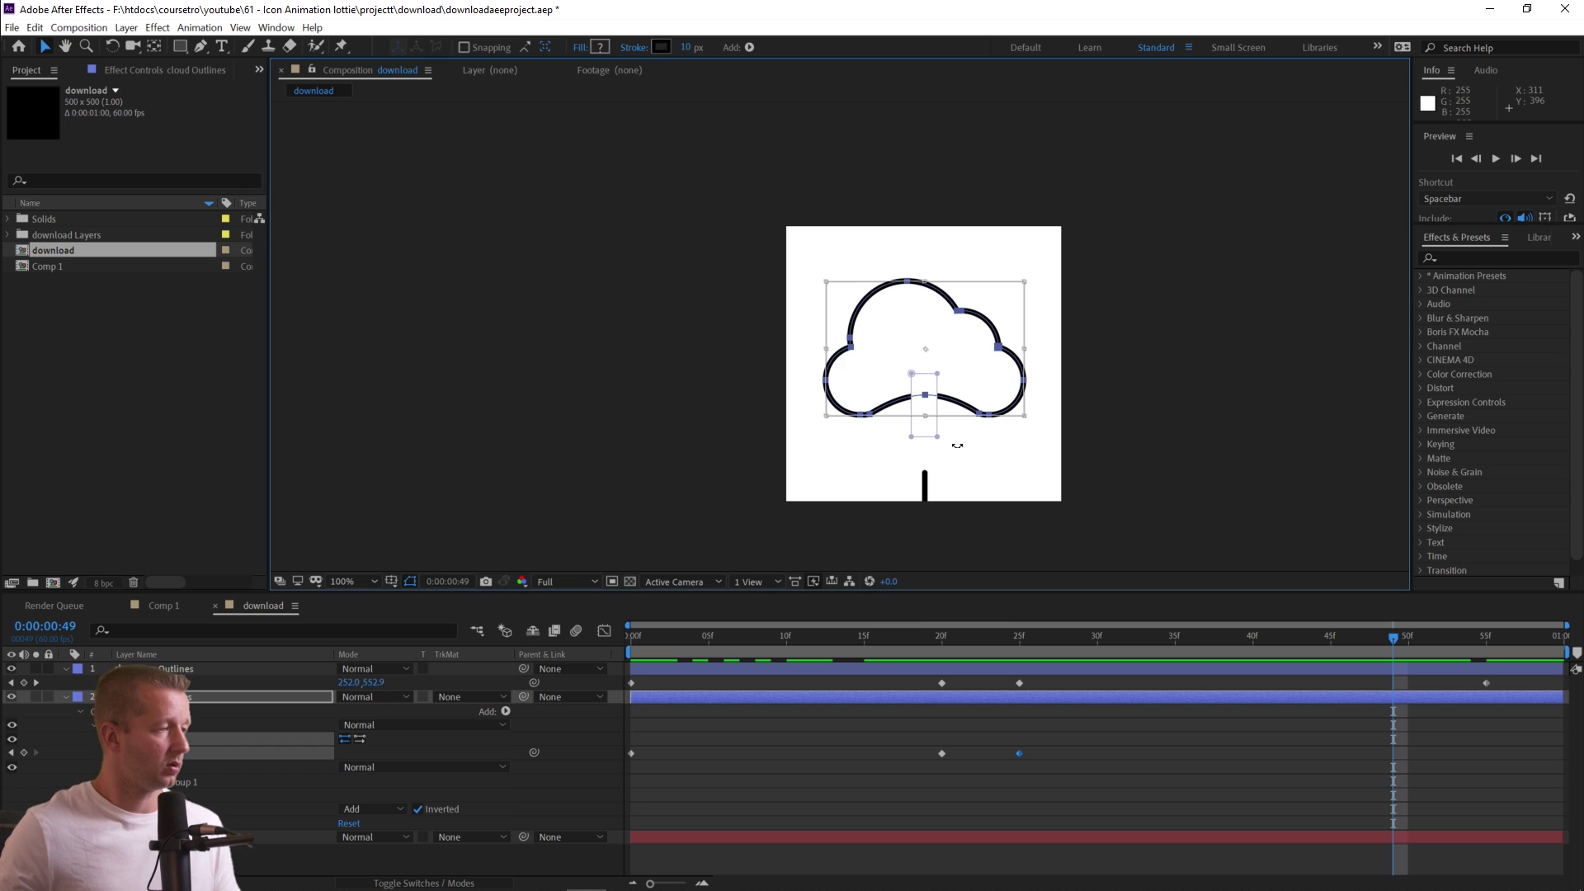
scroll(933, 421, up, 4)
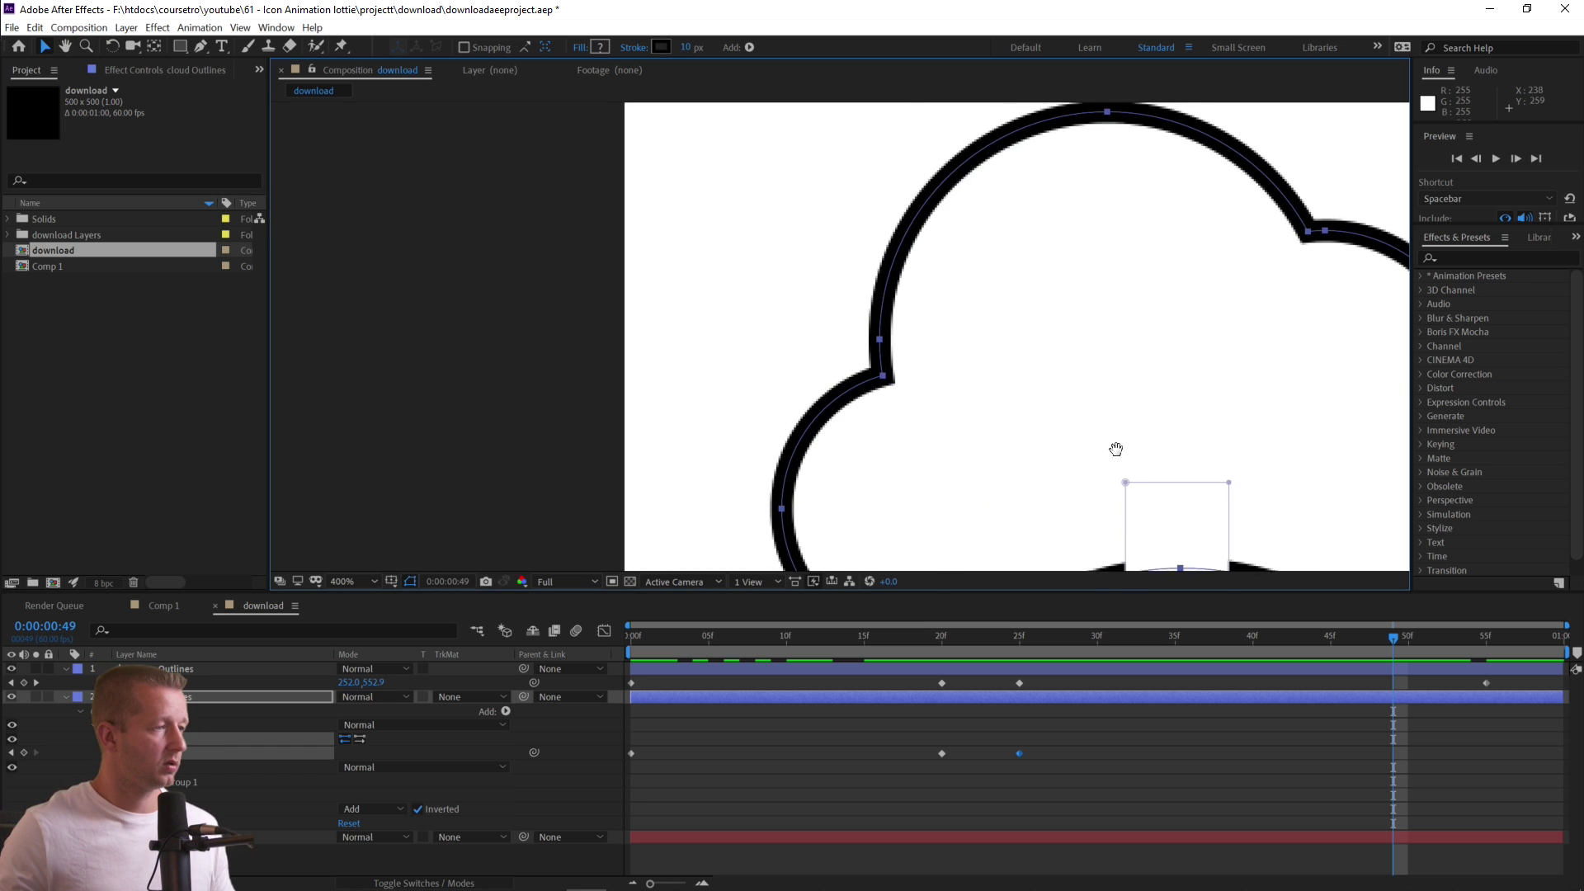
drag(1116, 449, 919, 382)
scroll(926, 414, up, 1)
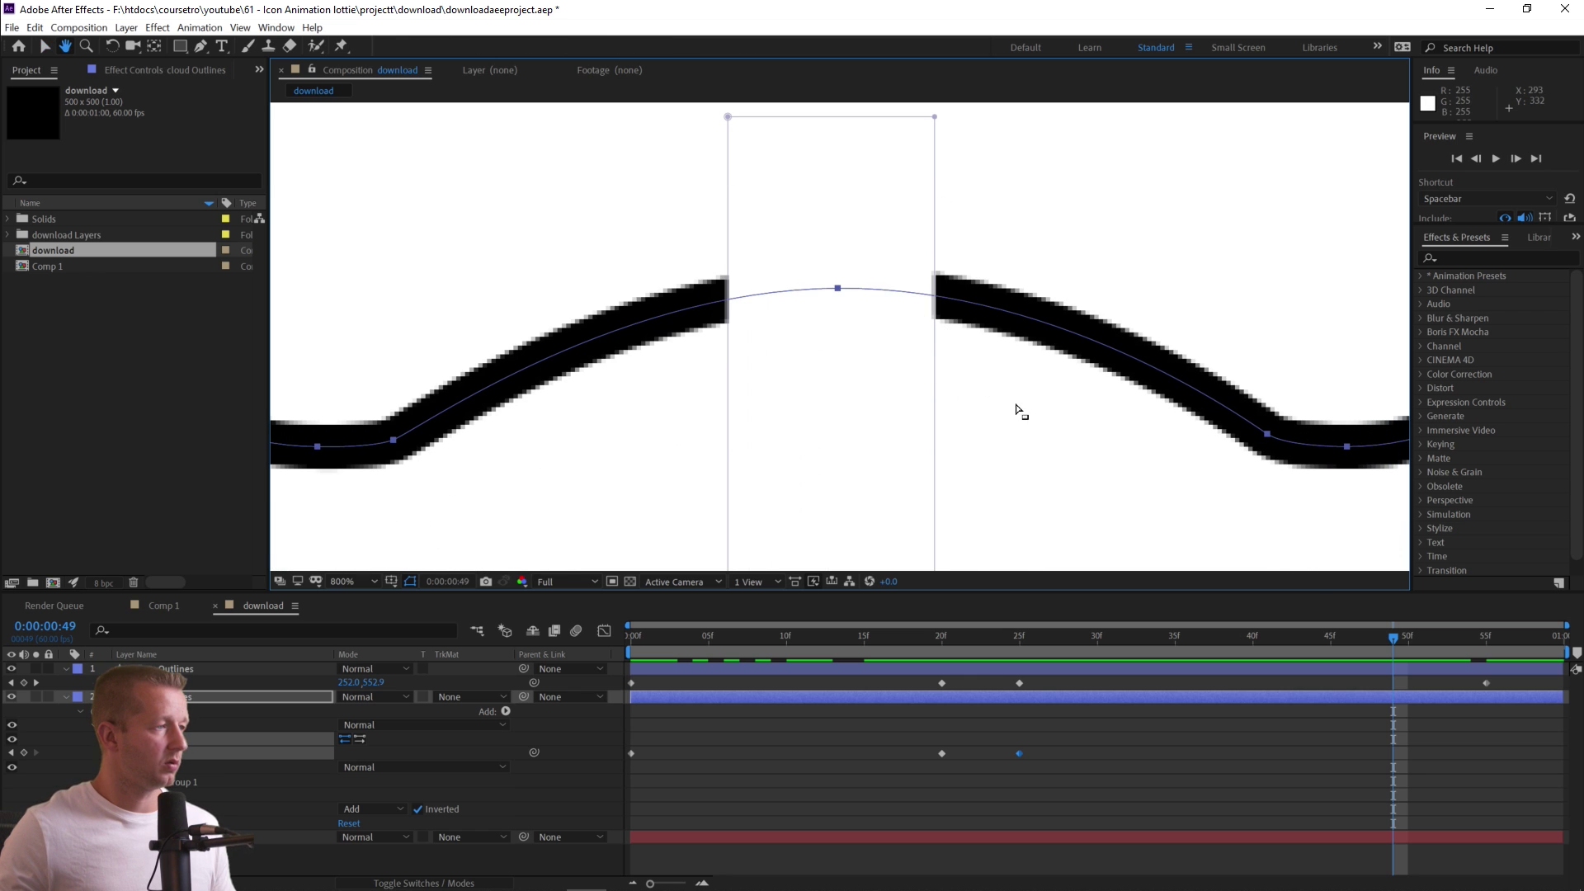
click(853, 315)
click(837, 290)
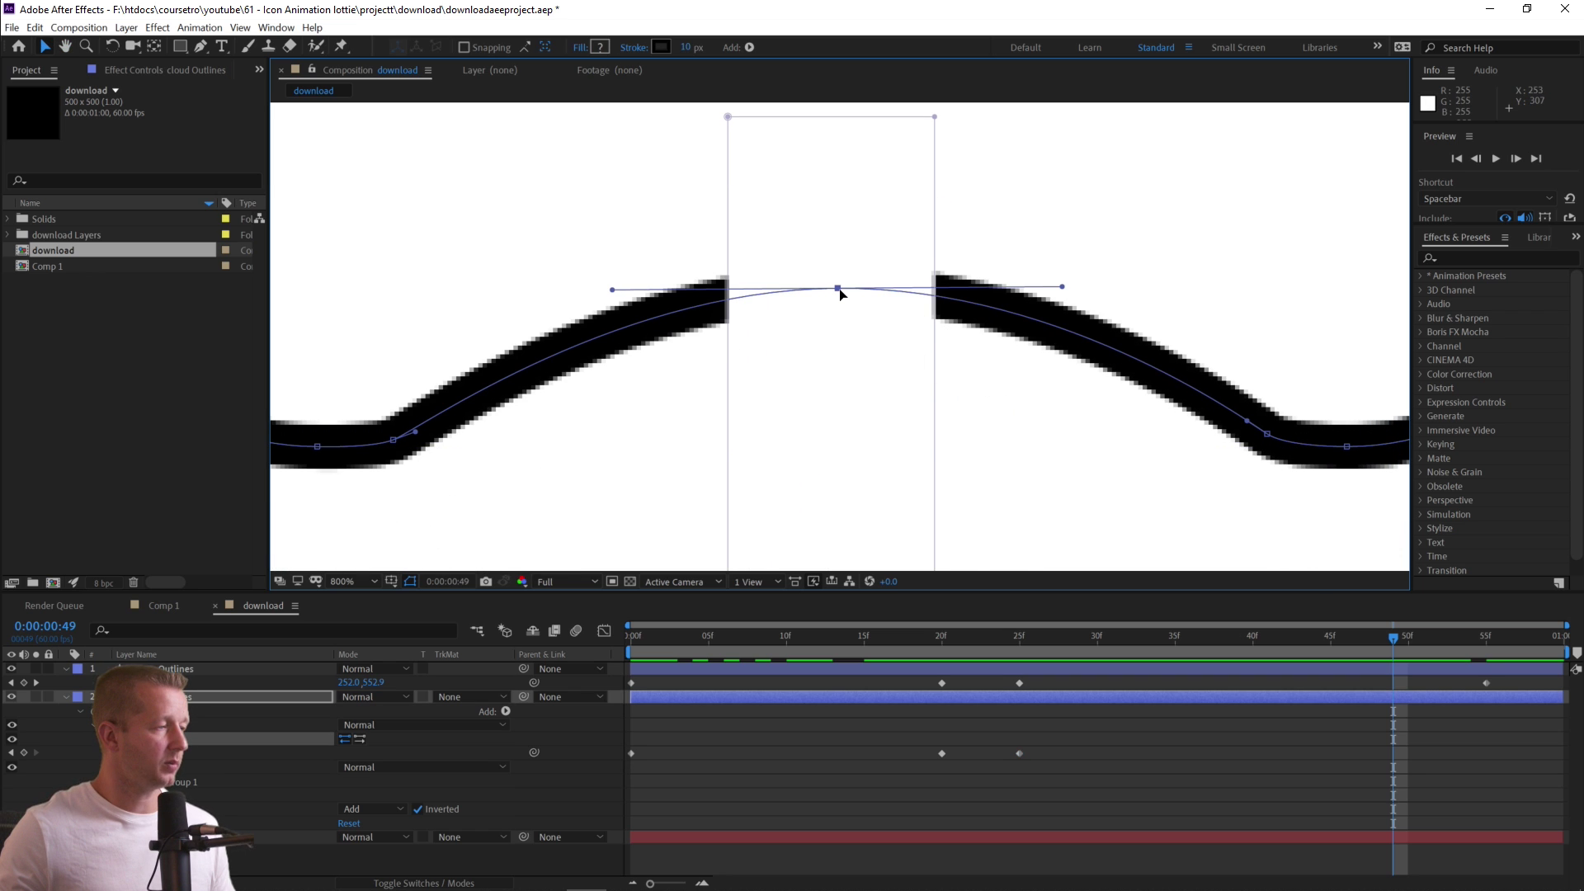
mouse_move(836, 291)
mouse_down()
mouse_move(847, 530)
mouse_move(847, 513)
mouse_up()
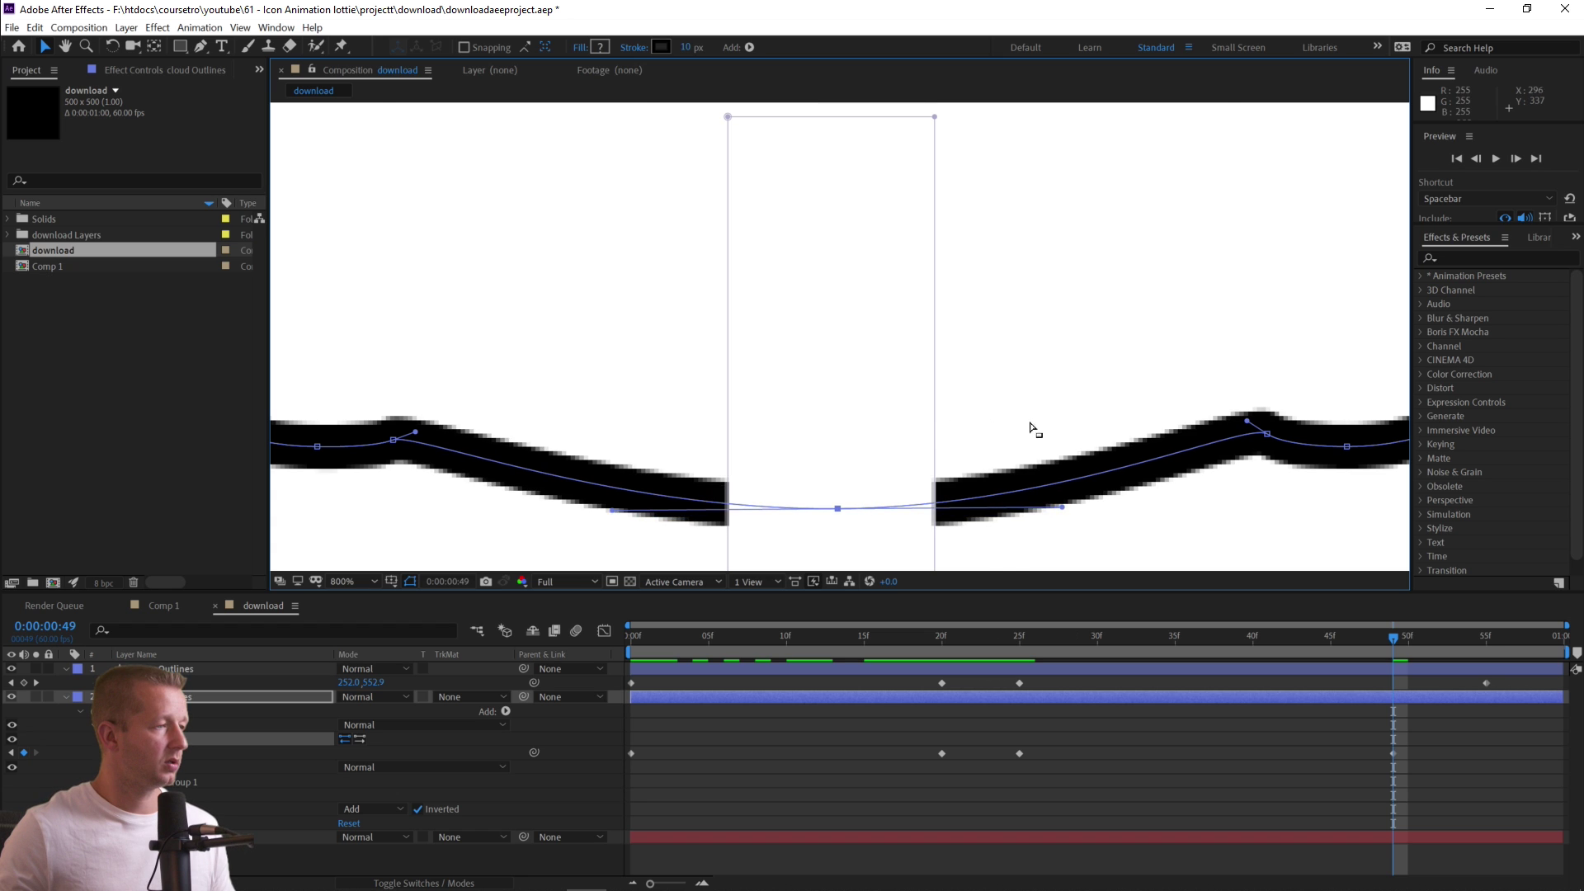
scroll(1032, 432, down, 5)
scroll(1039, 427, up, 2)
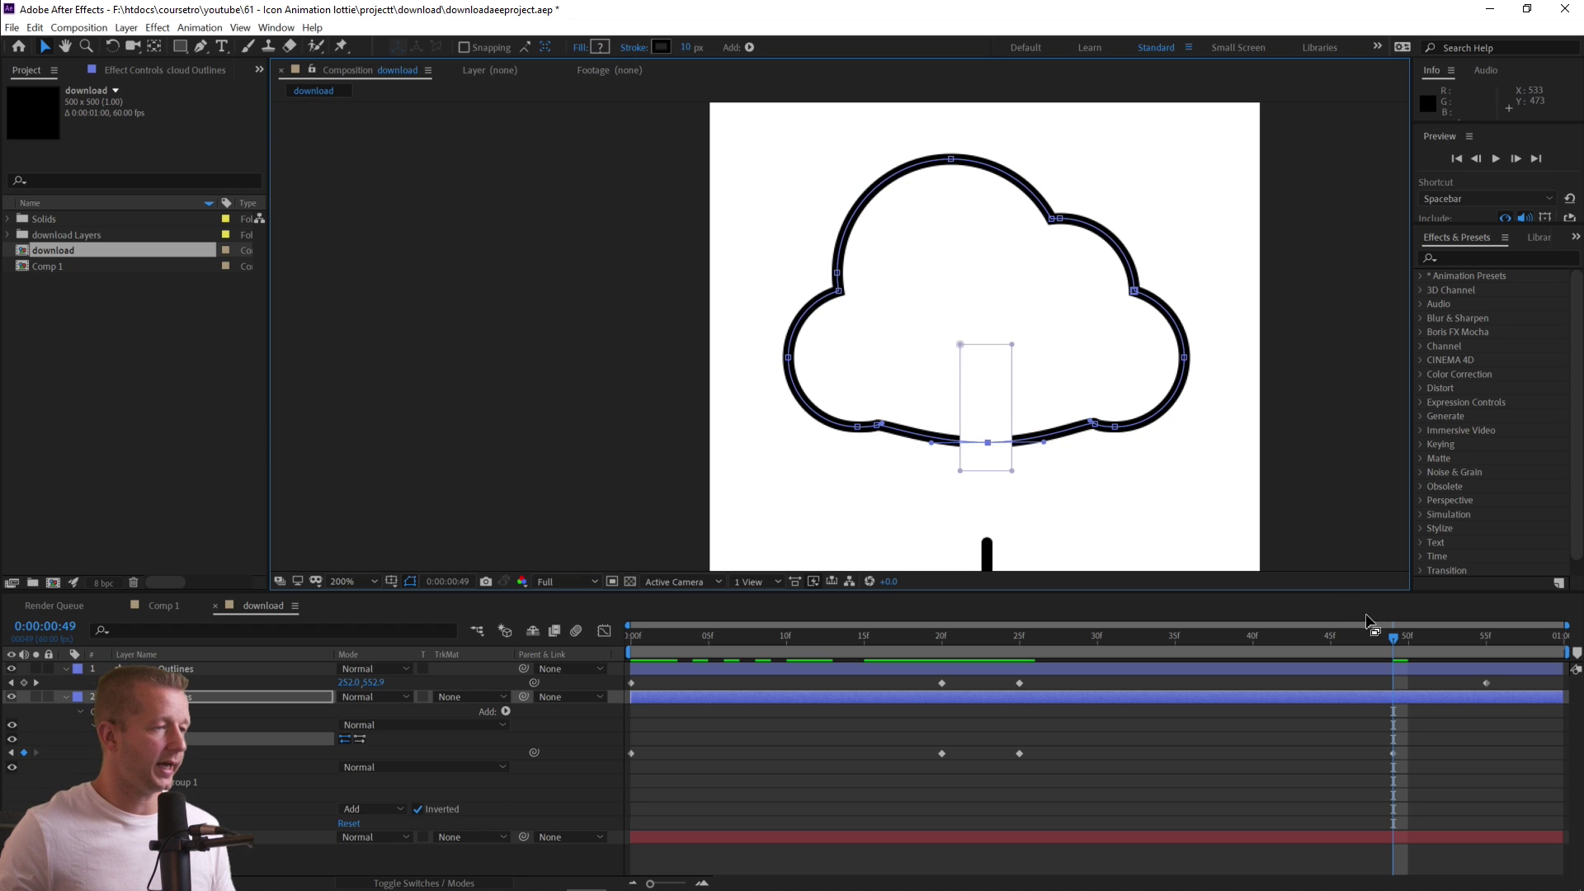
At frame 55, raise the bottom line's middle vertex to about Y 327 for a slight upward bend.
drag(1393, 636, 1487, 647)
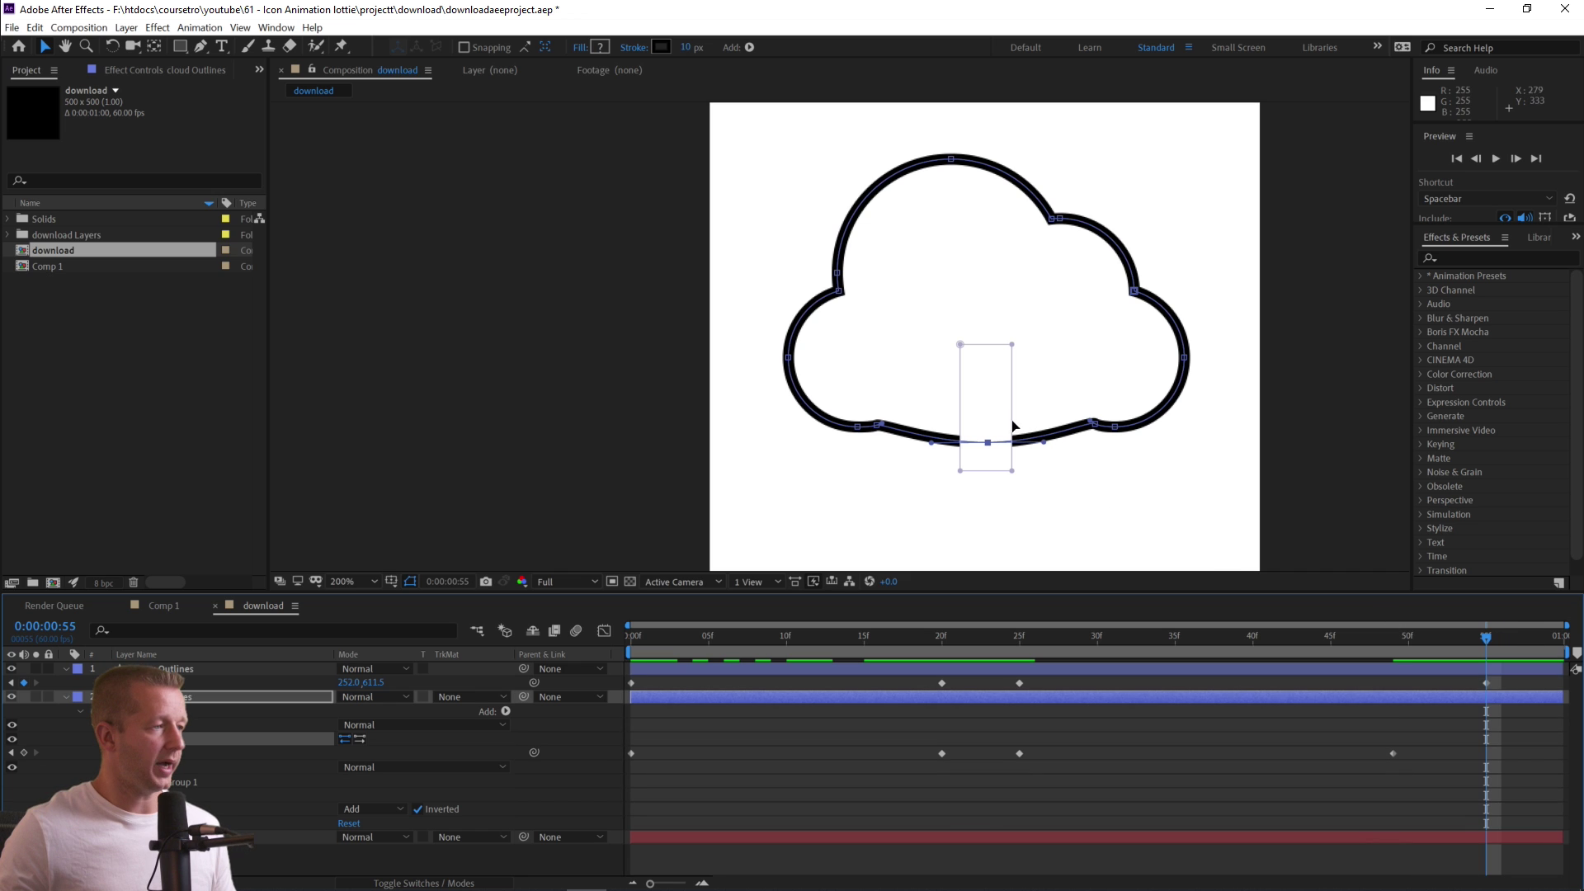
click(988, 443)
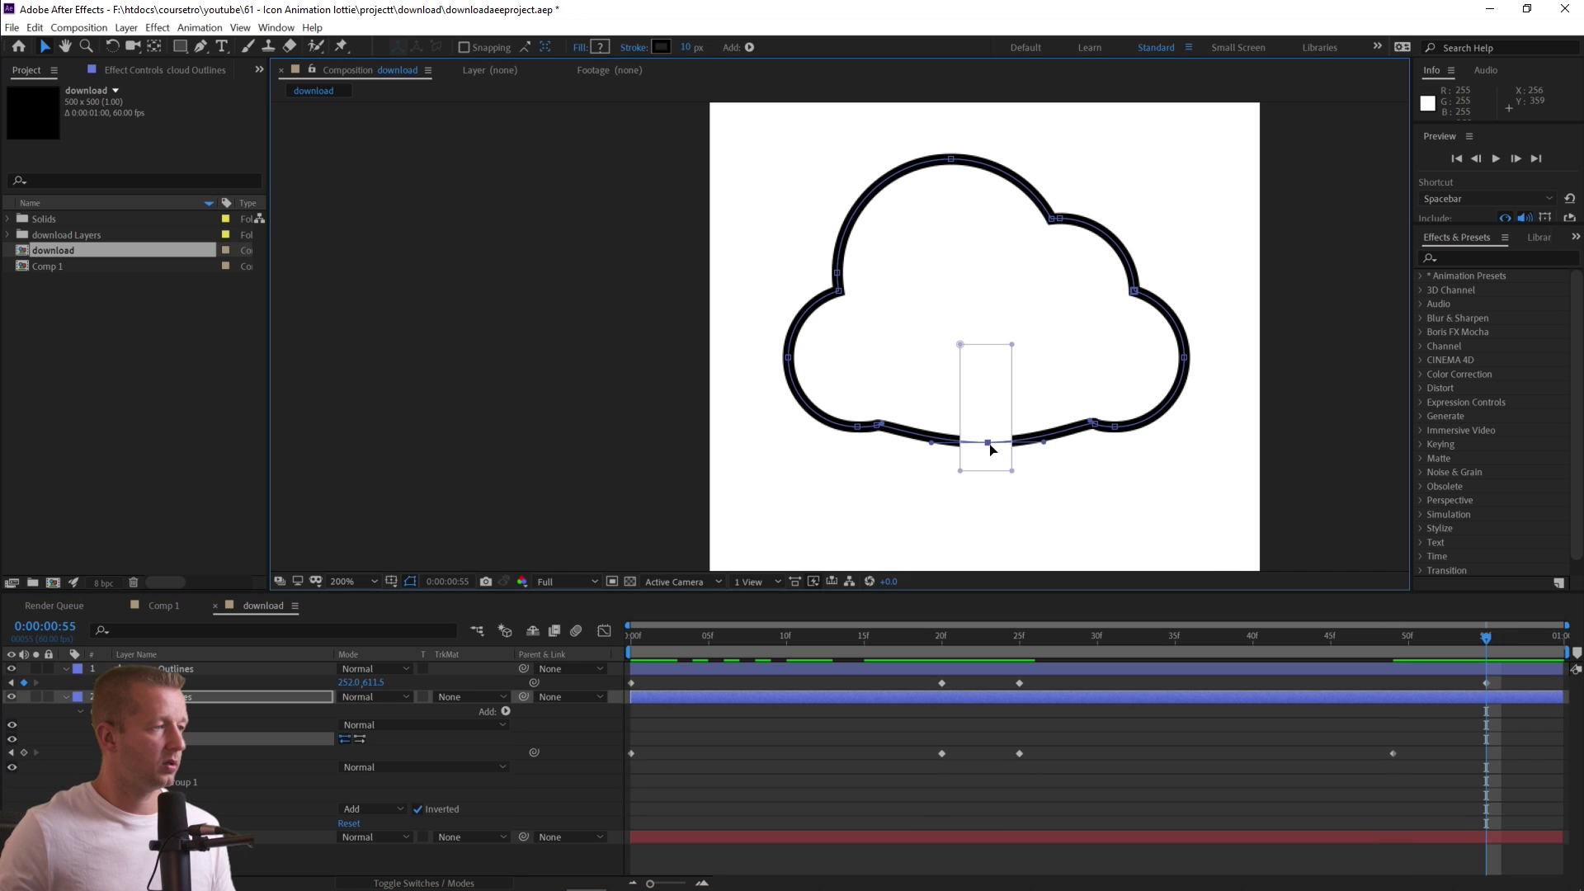
drag(990, 444, 986, 413)
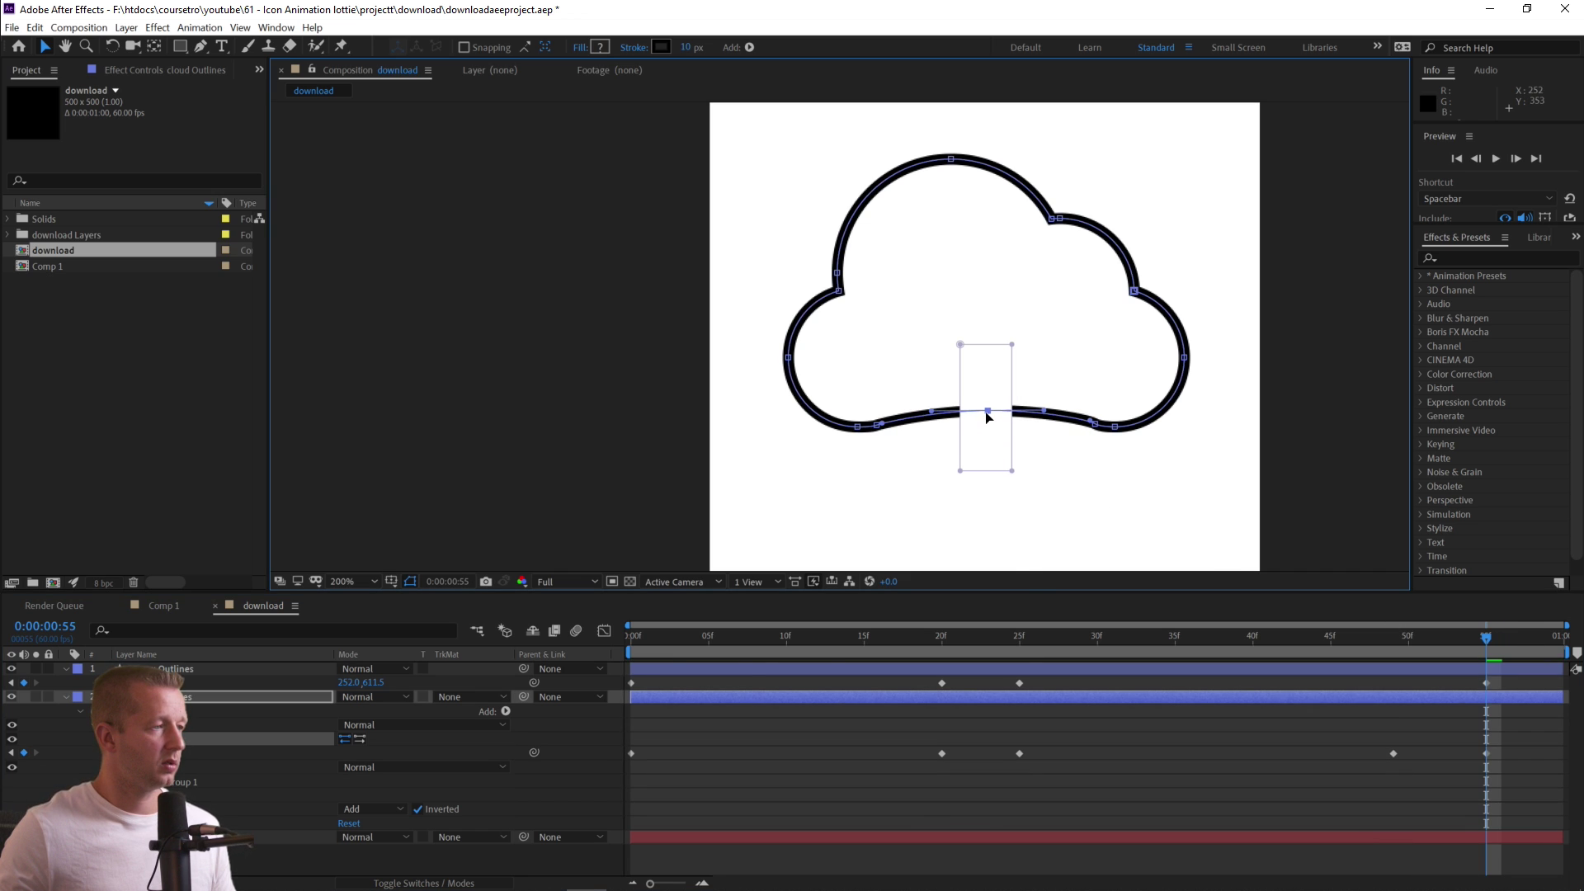
At frame 59, flatten the cloud's bottom line by lowering the middle vertex and levelling the smoothed vertices and handles on both sides.
drag(1489, 640, 1551, 646)
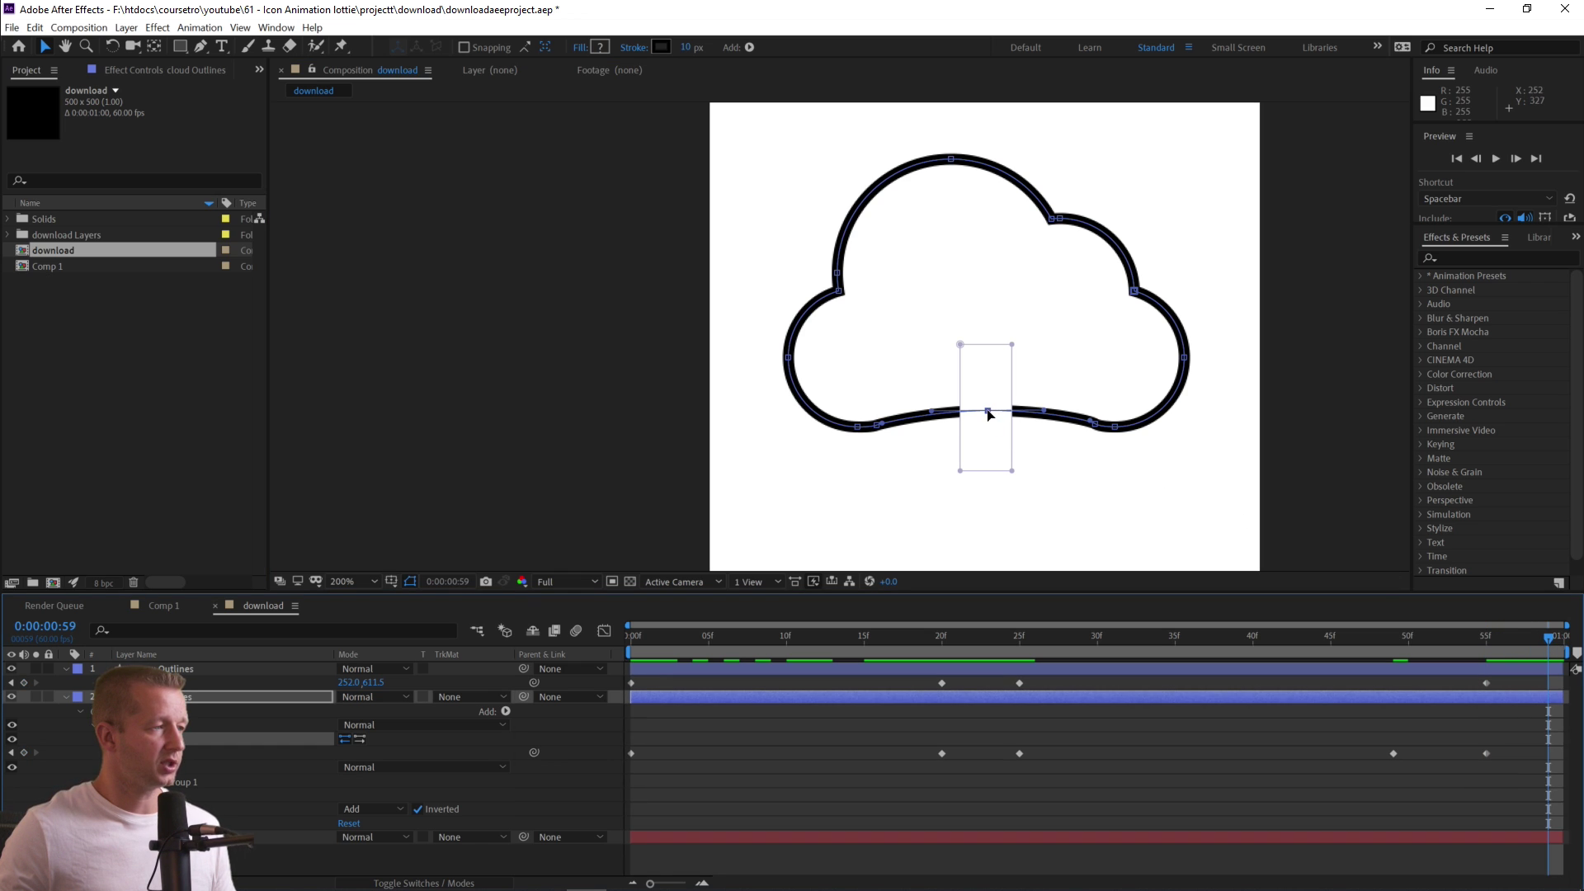
drag(988, 411, 989, 424)
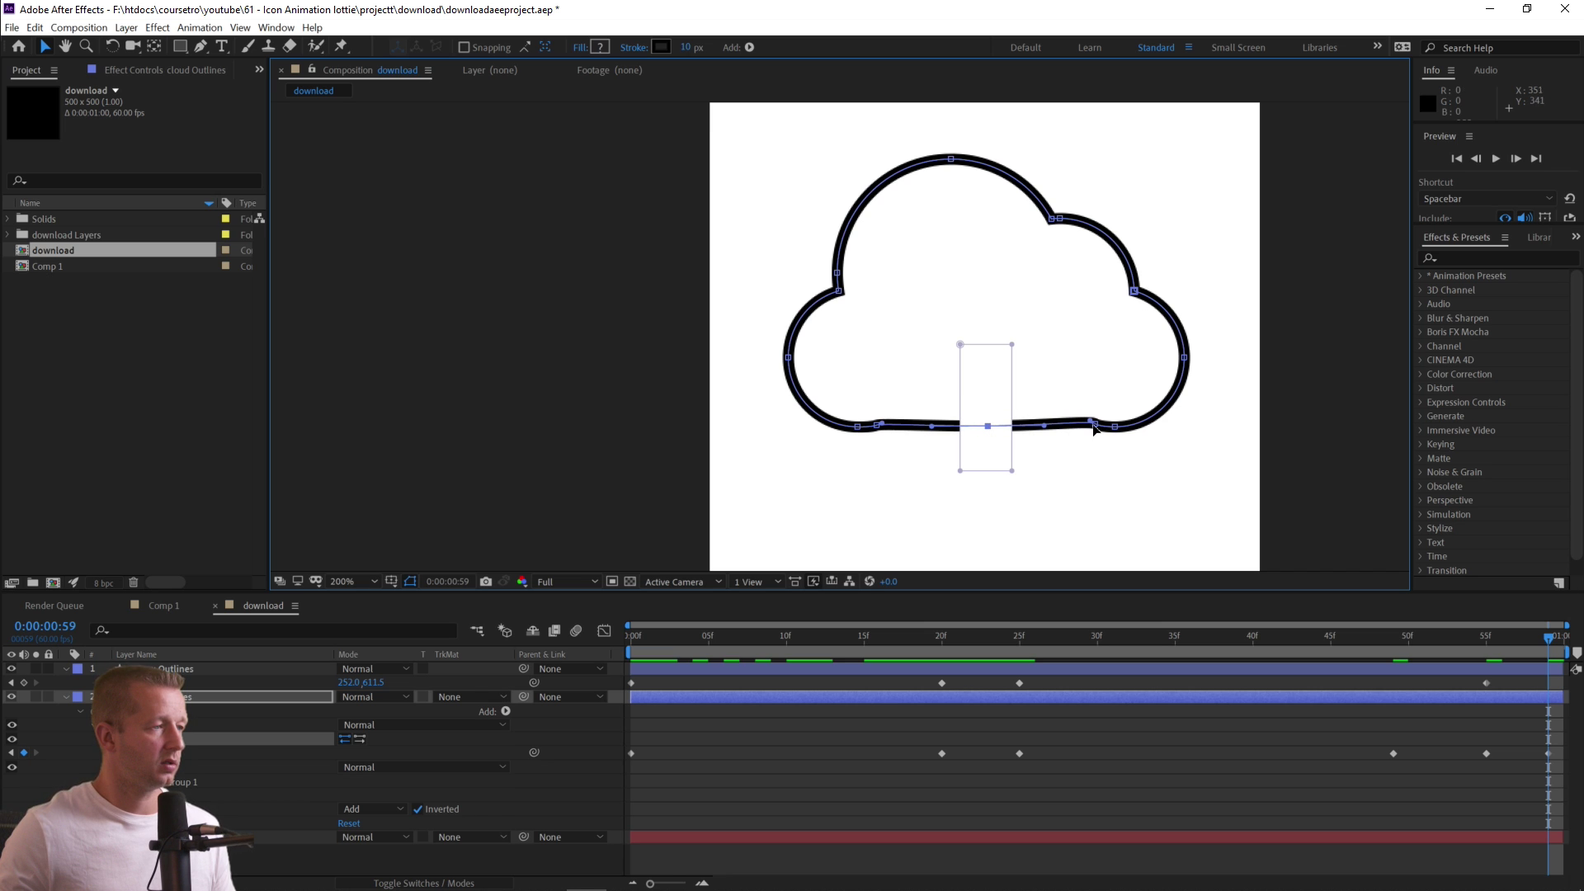
key(period)
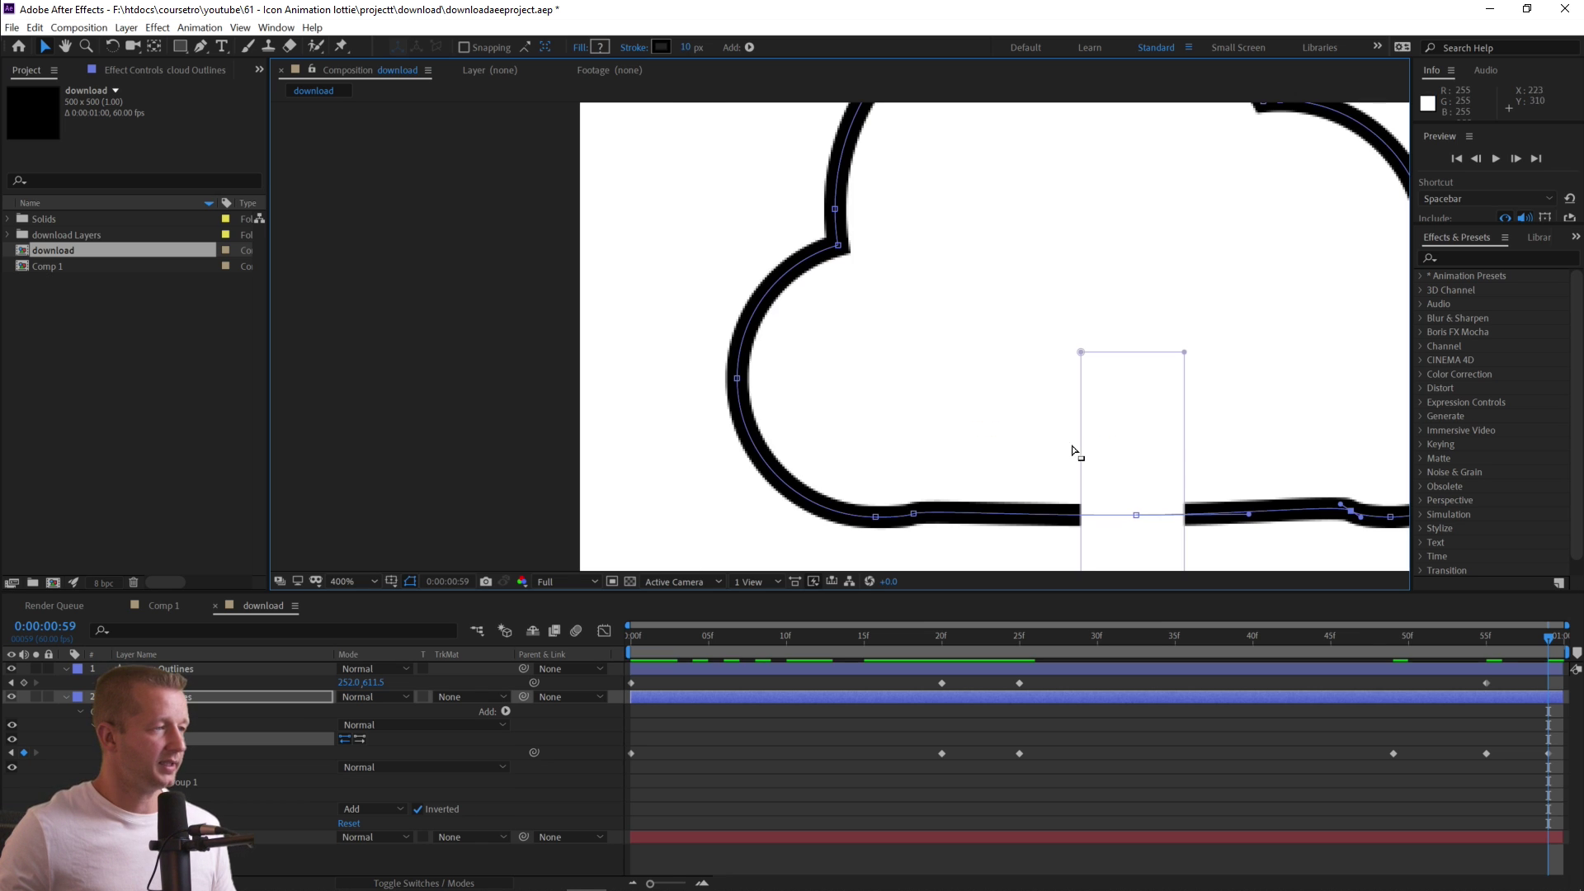
drag(1201, 454, 1107, 399)
key(period)
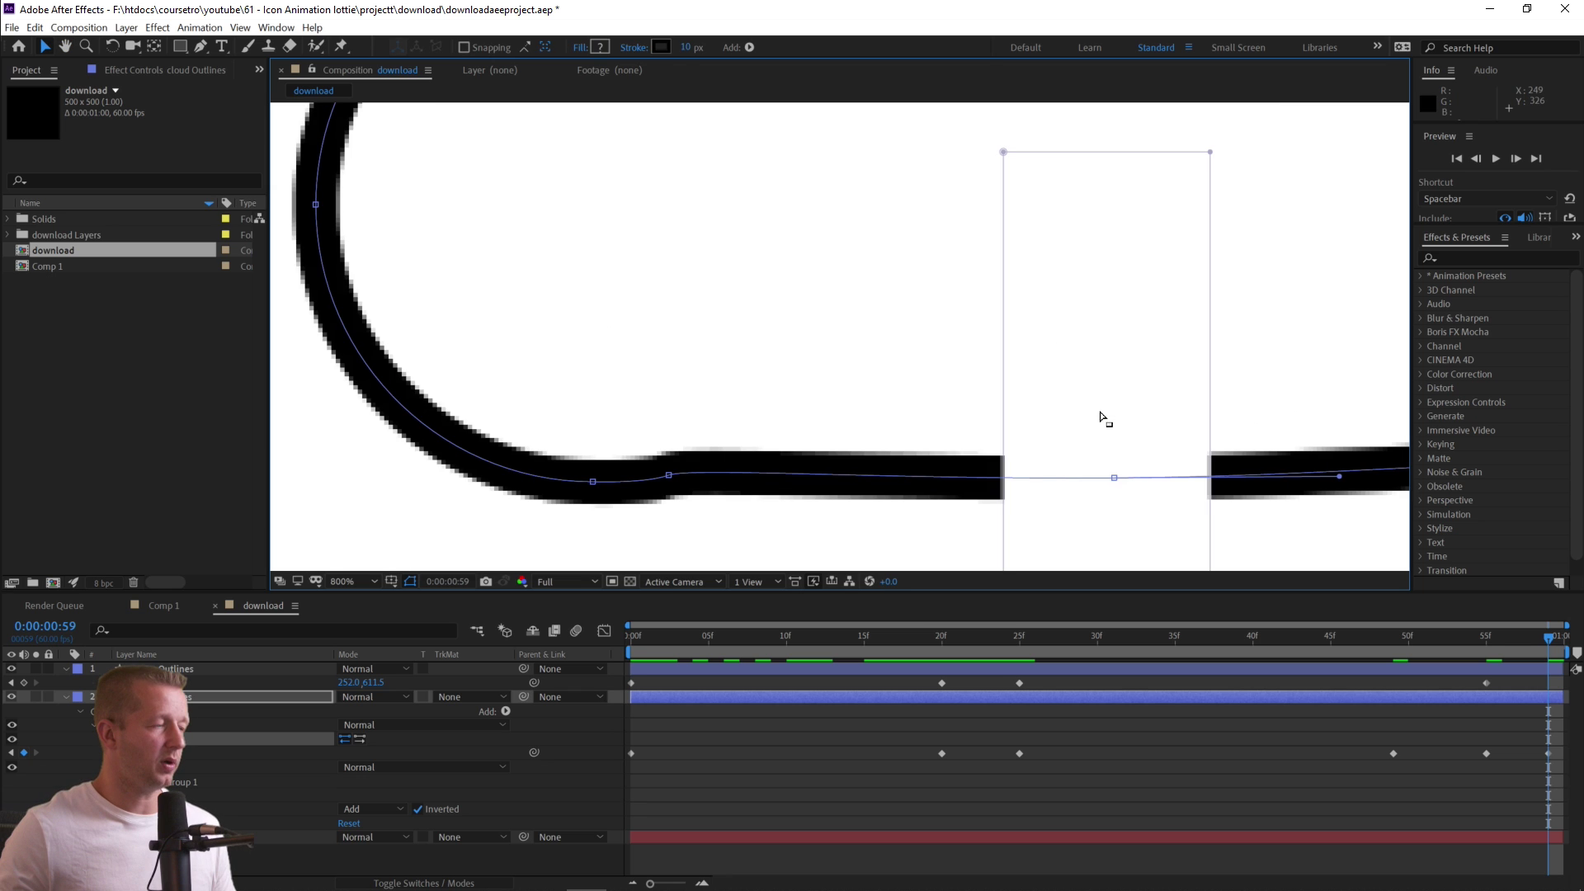
drag(1220, 393, 1097, 258)
key(comma)
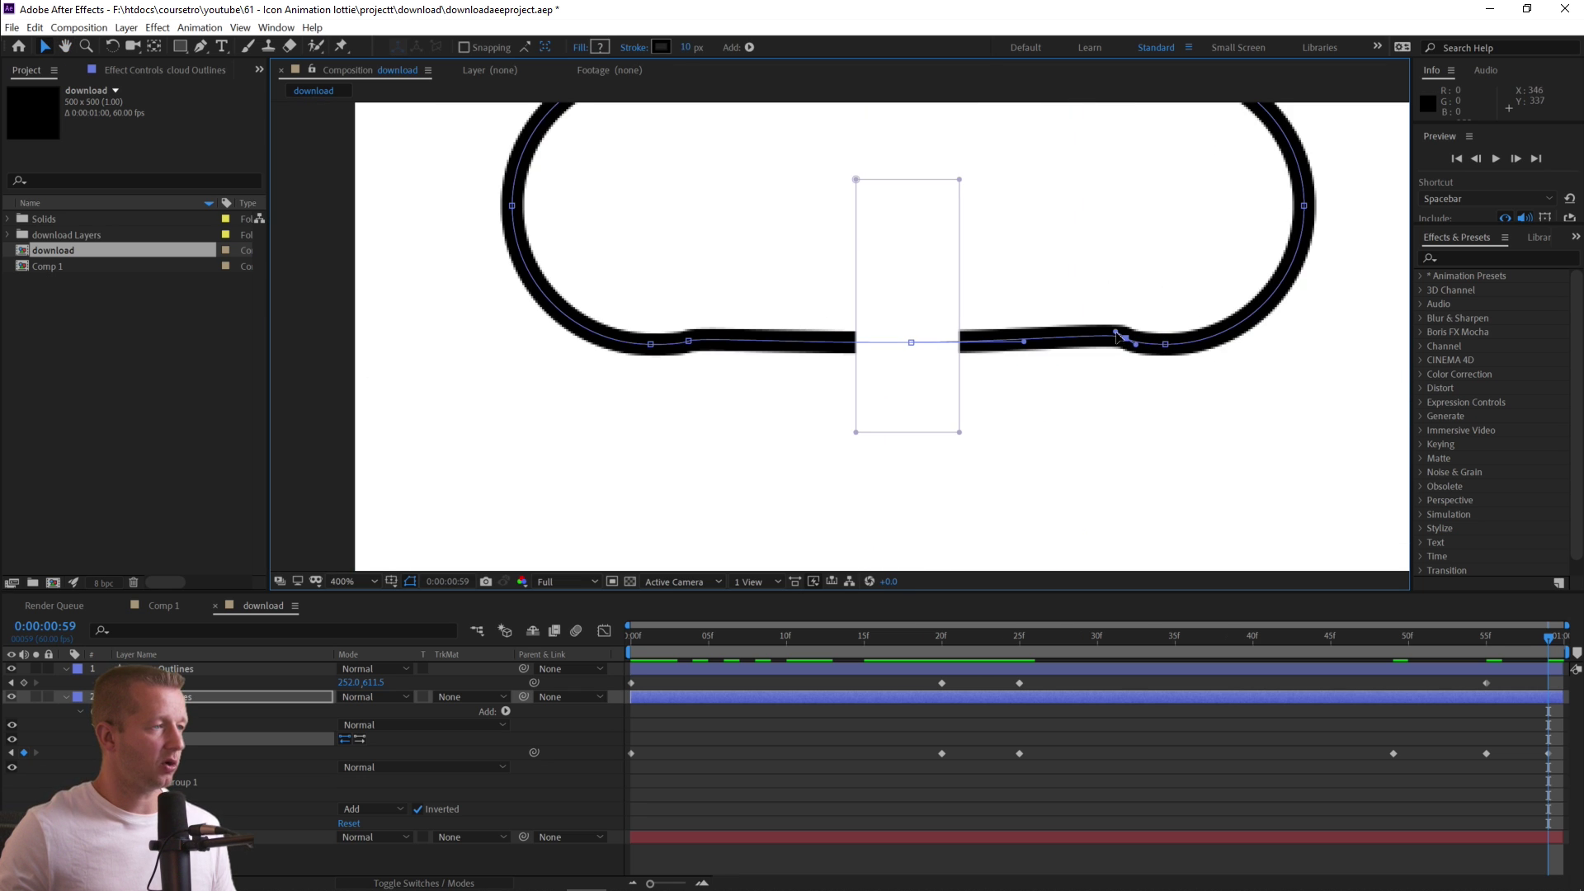
drag(1117, 335, 1129, 348)
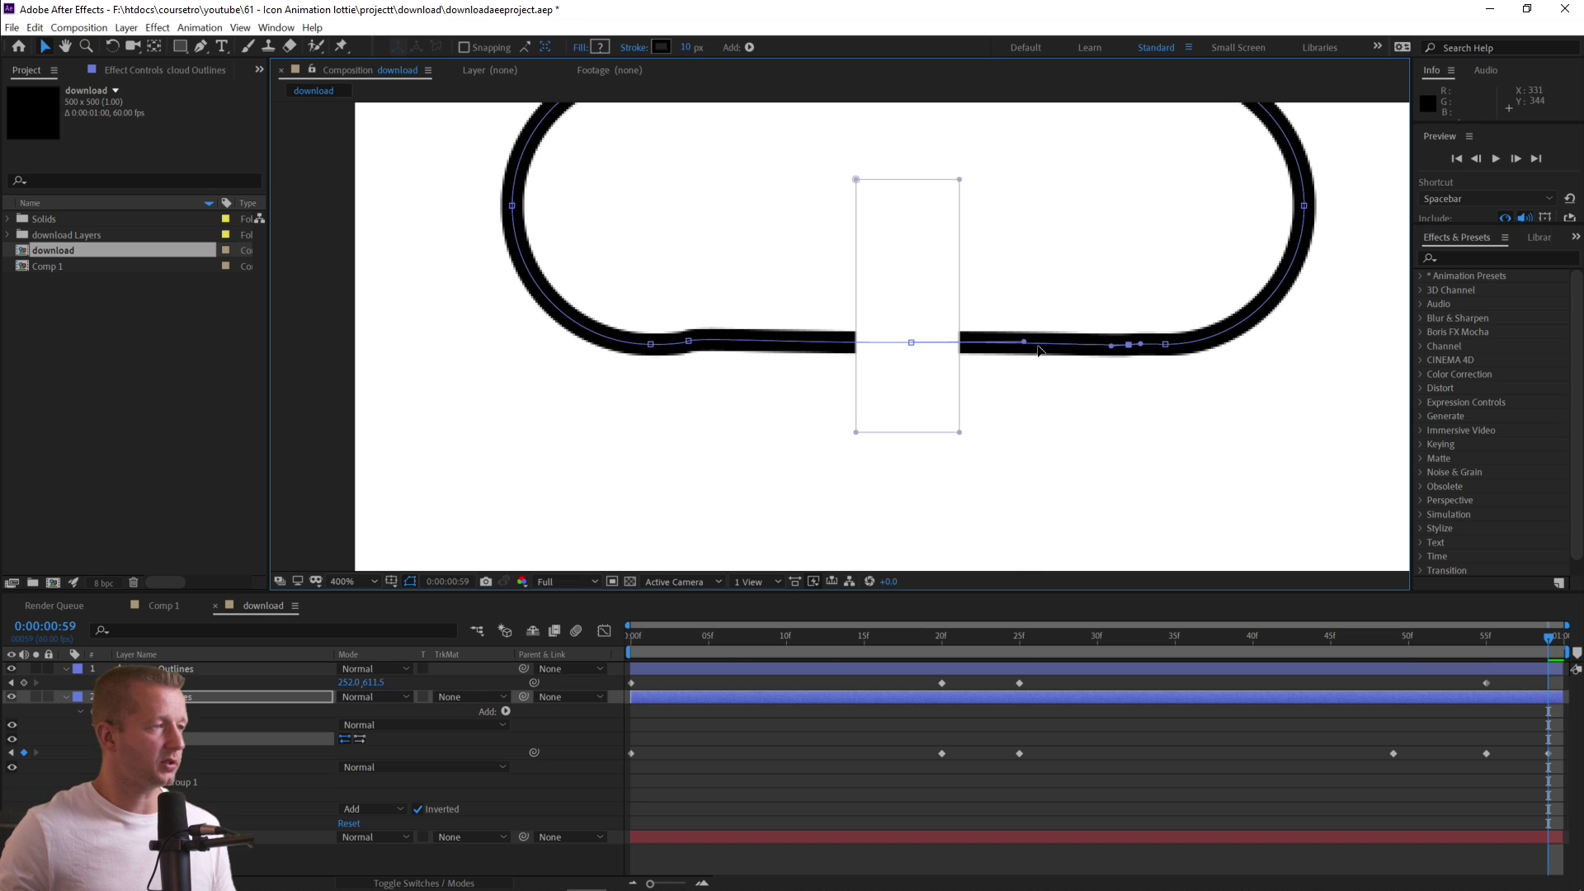
click(689, 342)
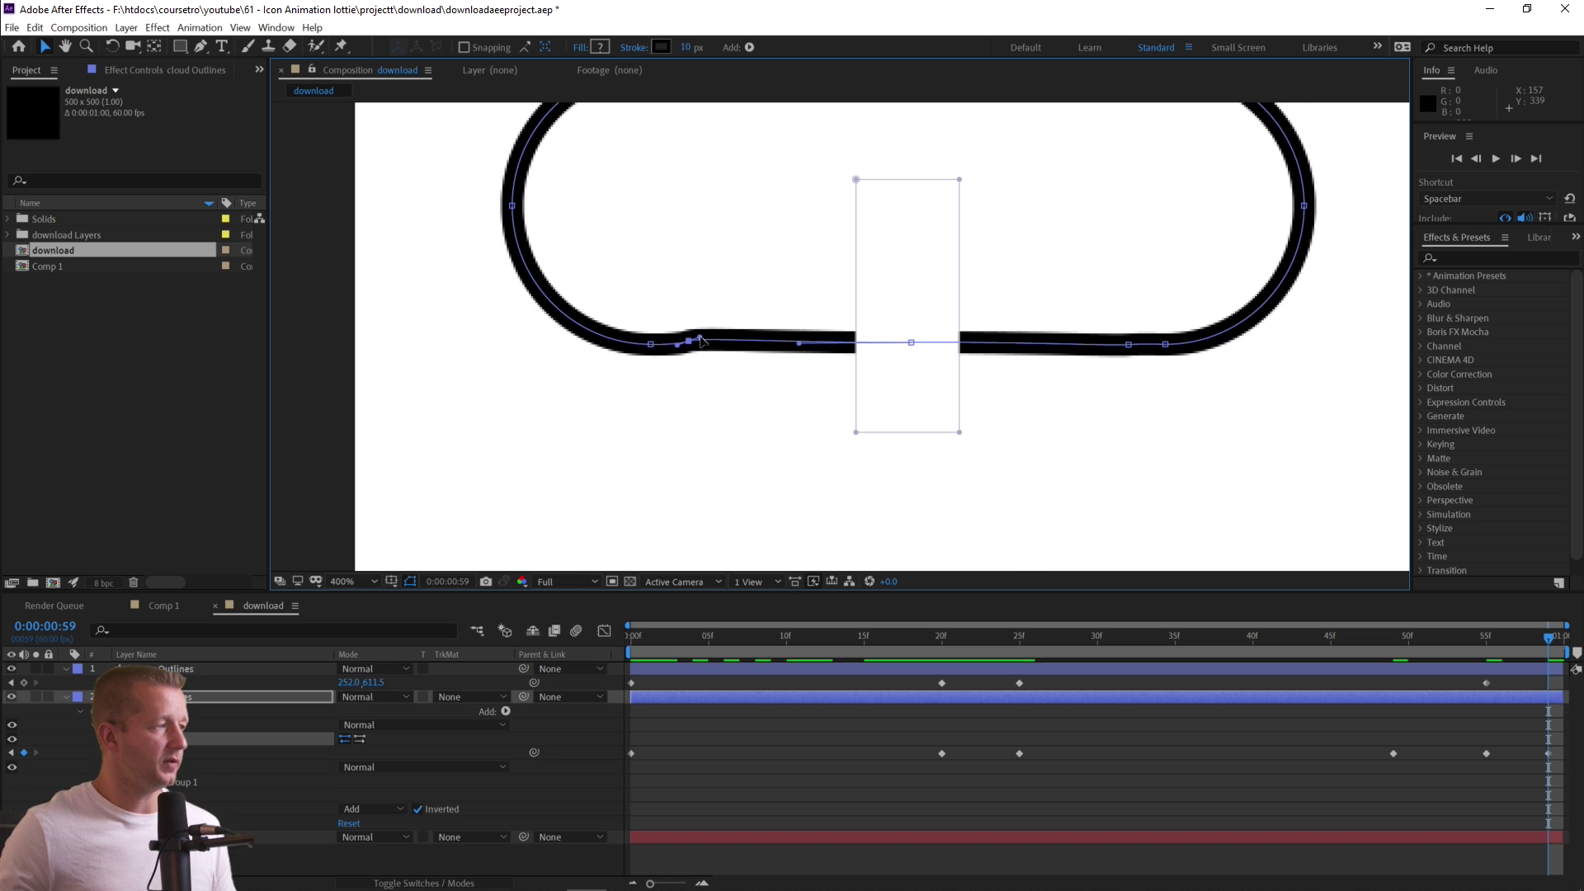
drag(701, 341, 700, 347)
Play back the animation to check the bottom line's bending against the arrow's movement.
scroll(1291, 446, down, 6)
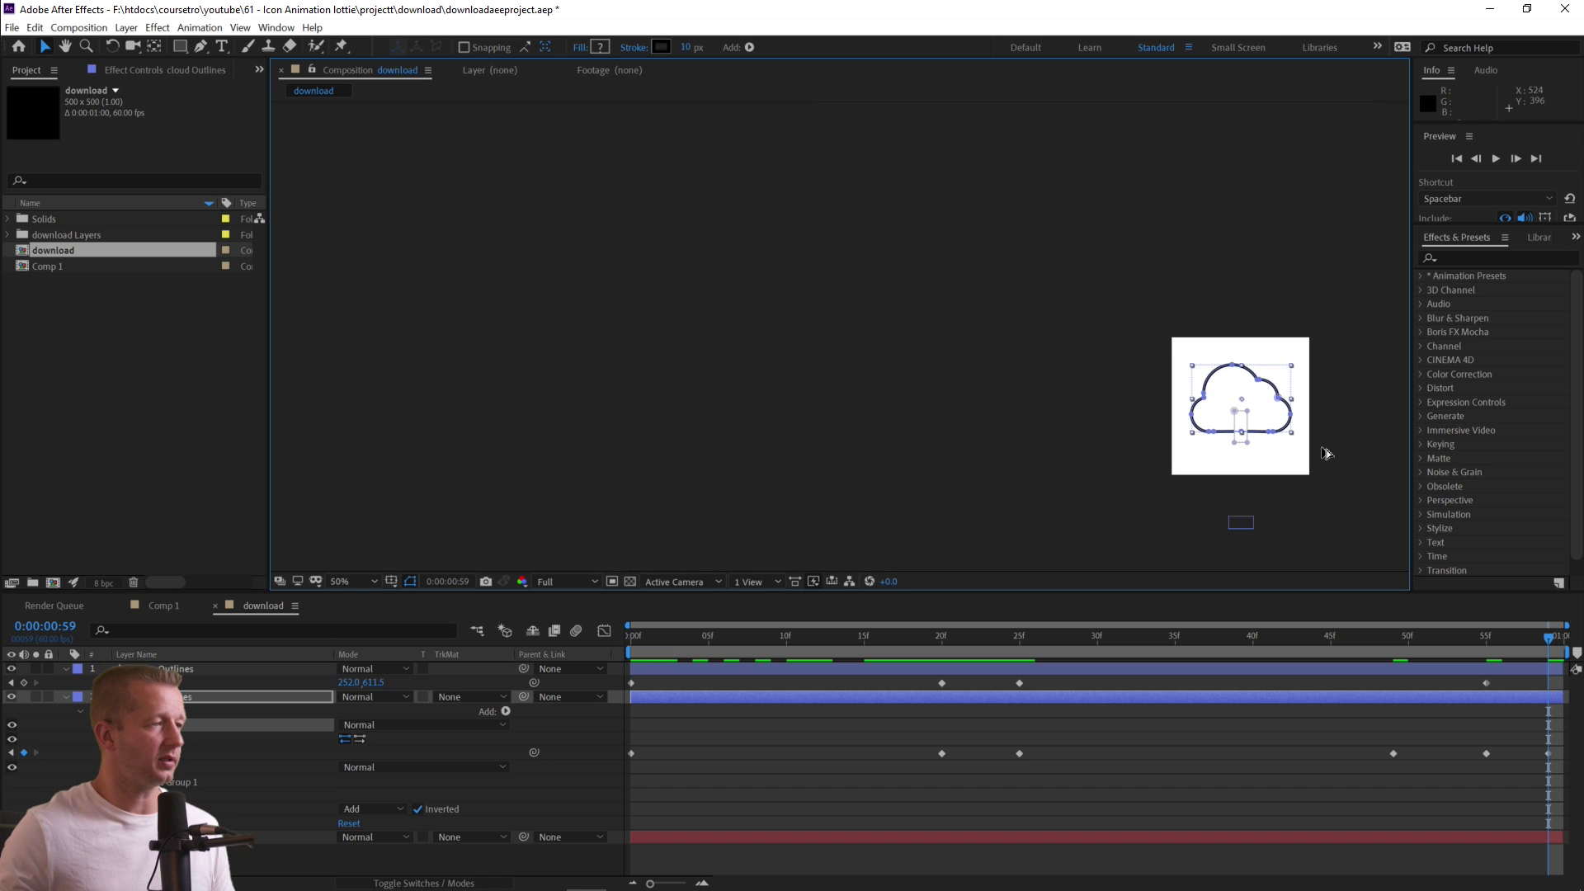
scroll(1326, 453, up, 2)
drag(1330, 437, 1098, 381)
click(1097, 340)
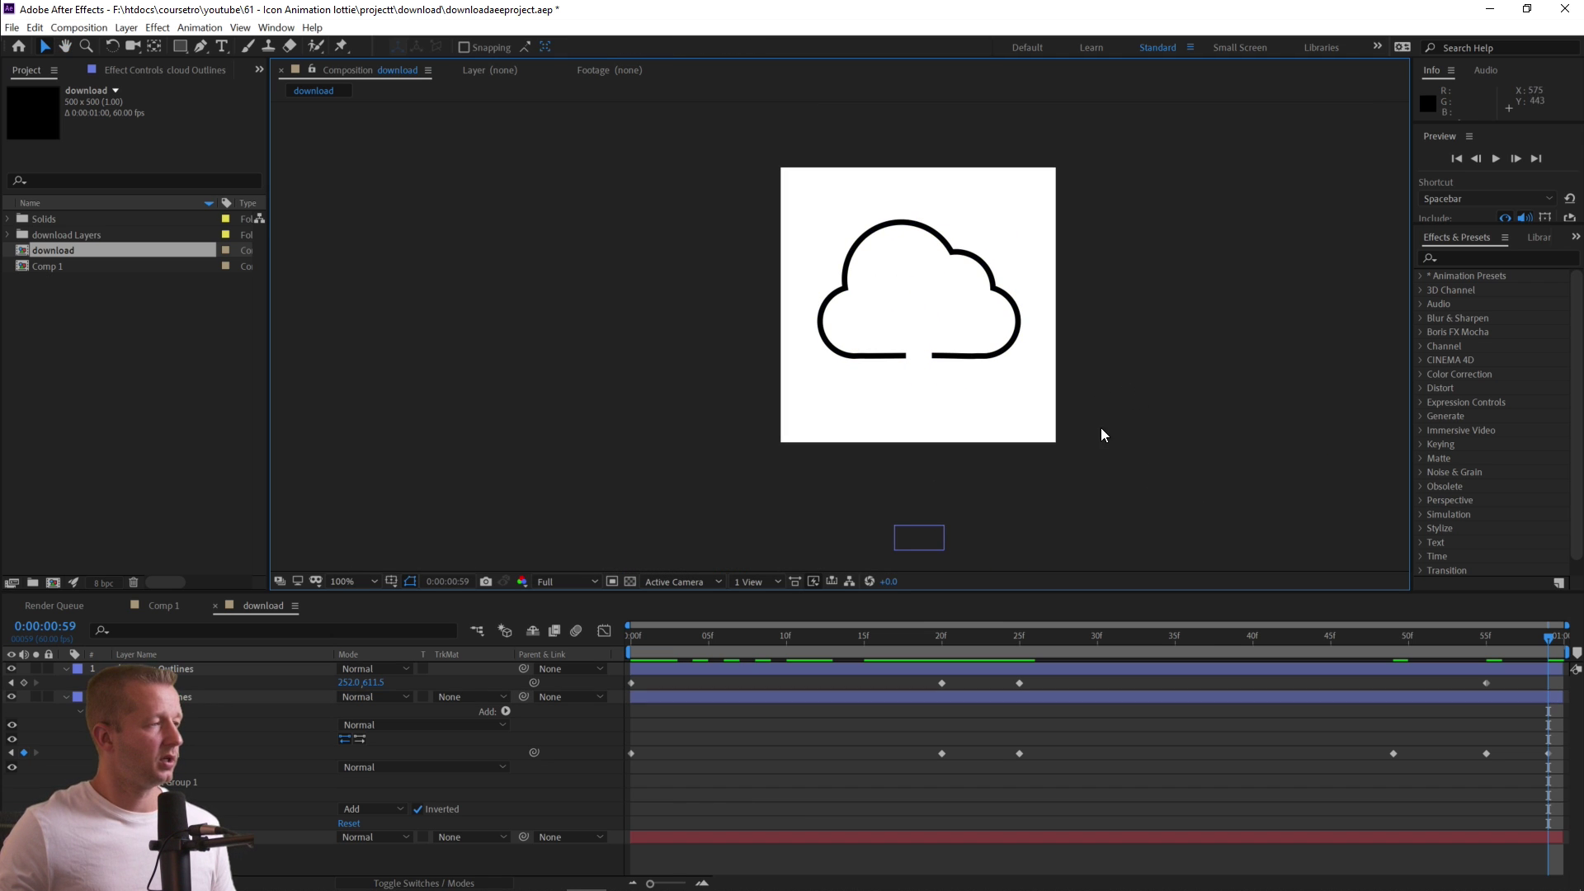
key(space)
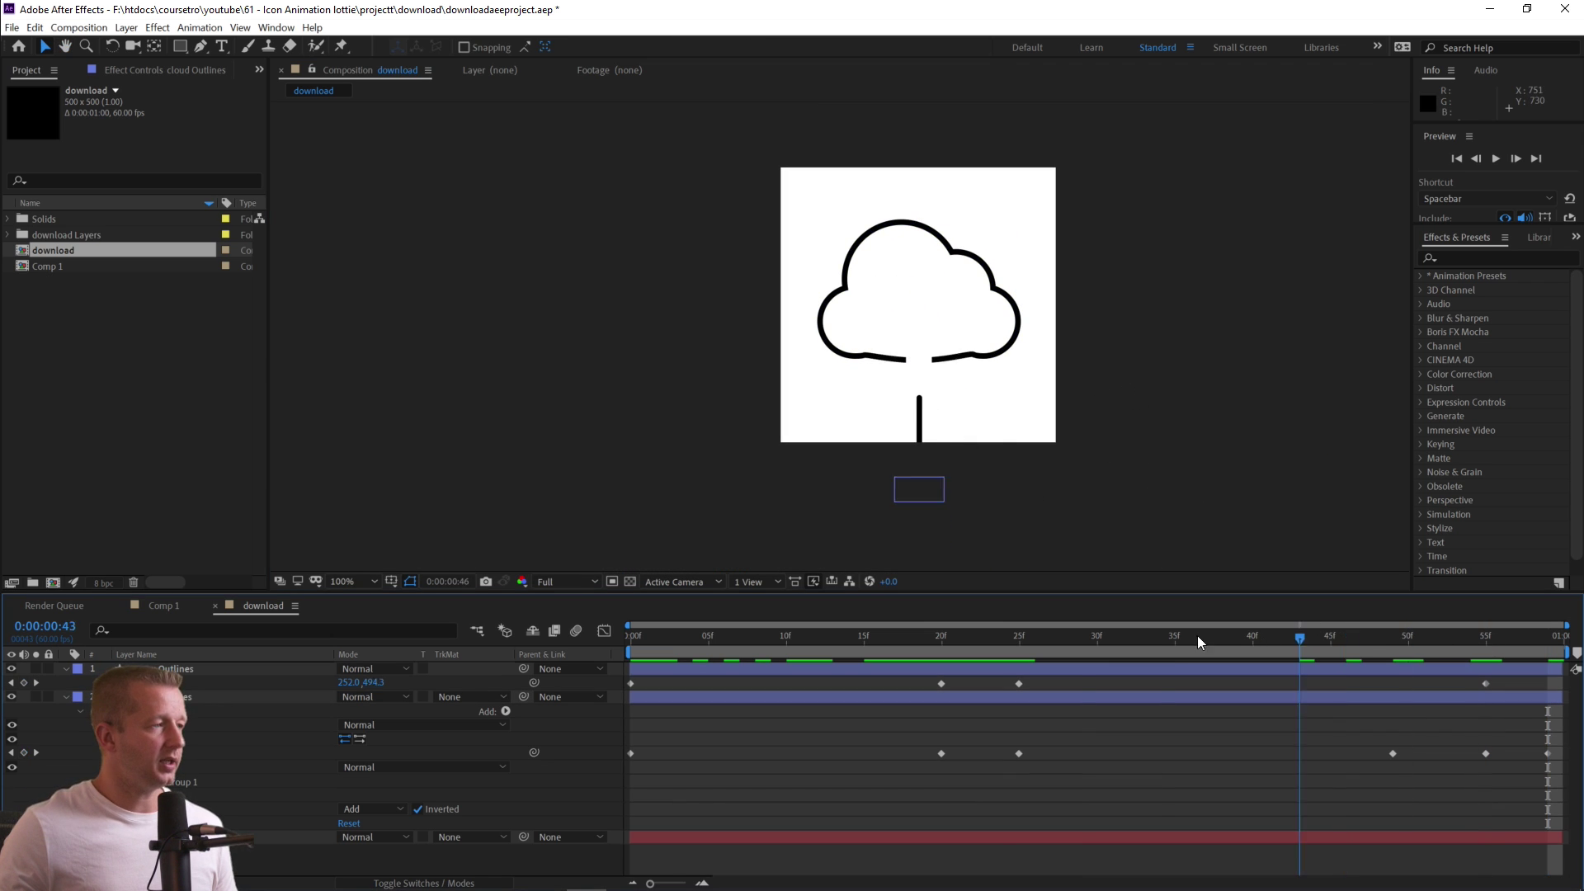
click(799, 635)
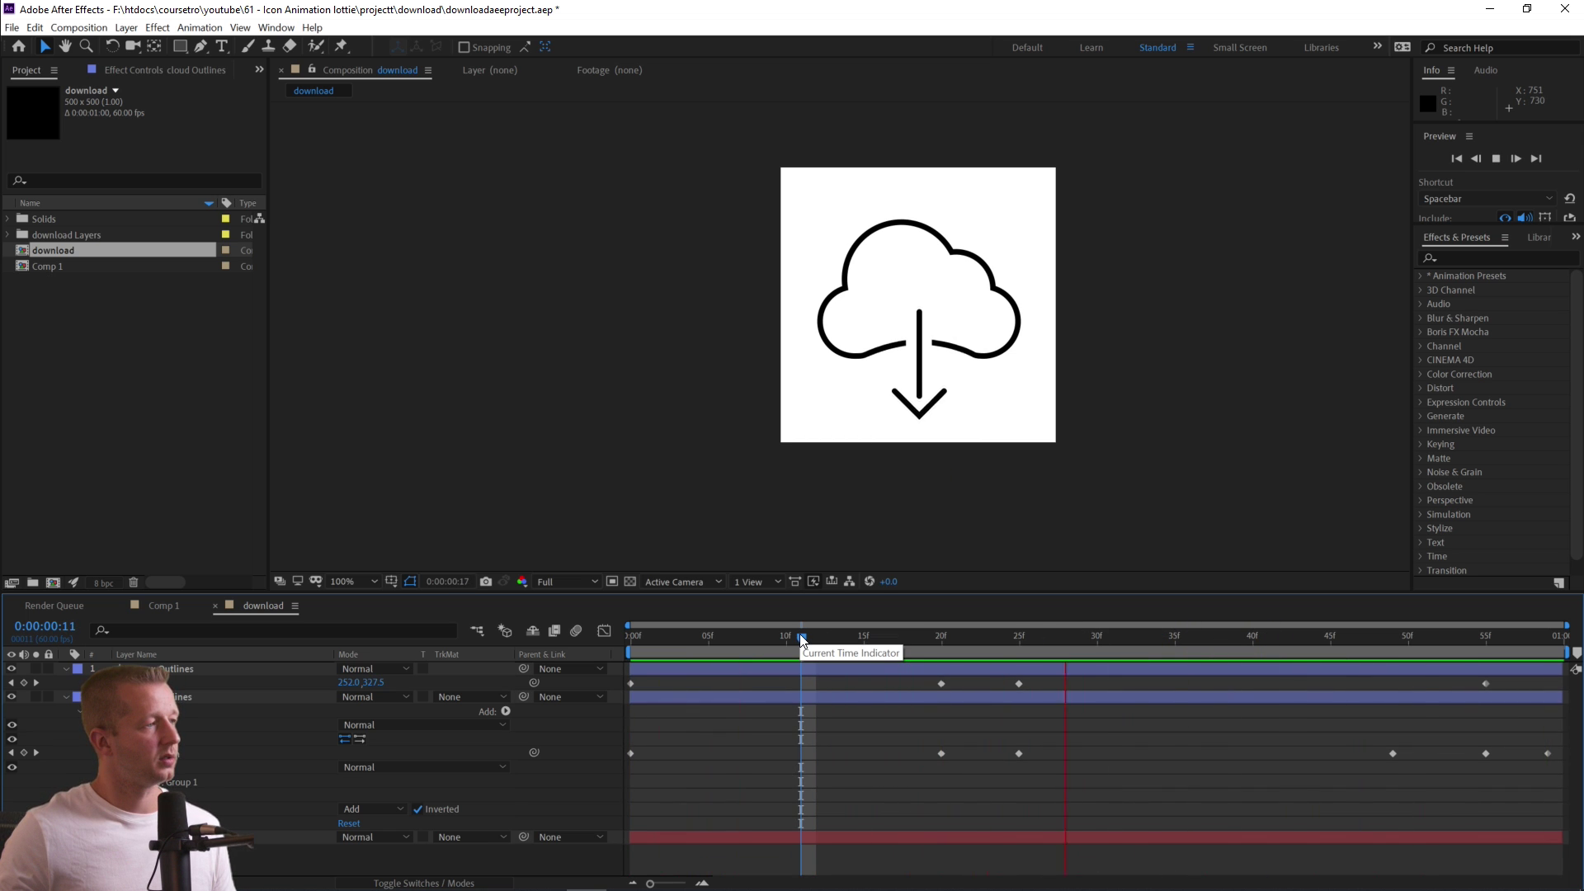
key(space)
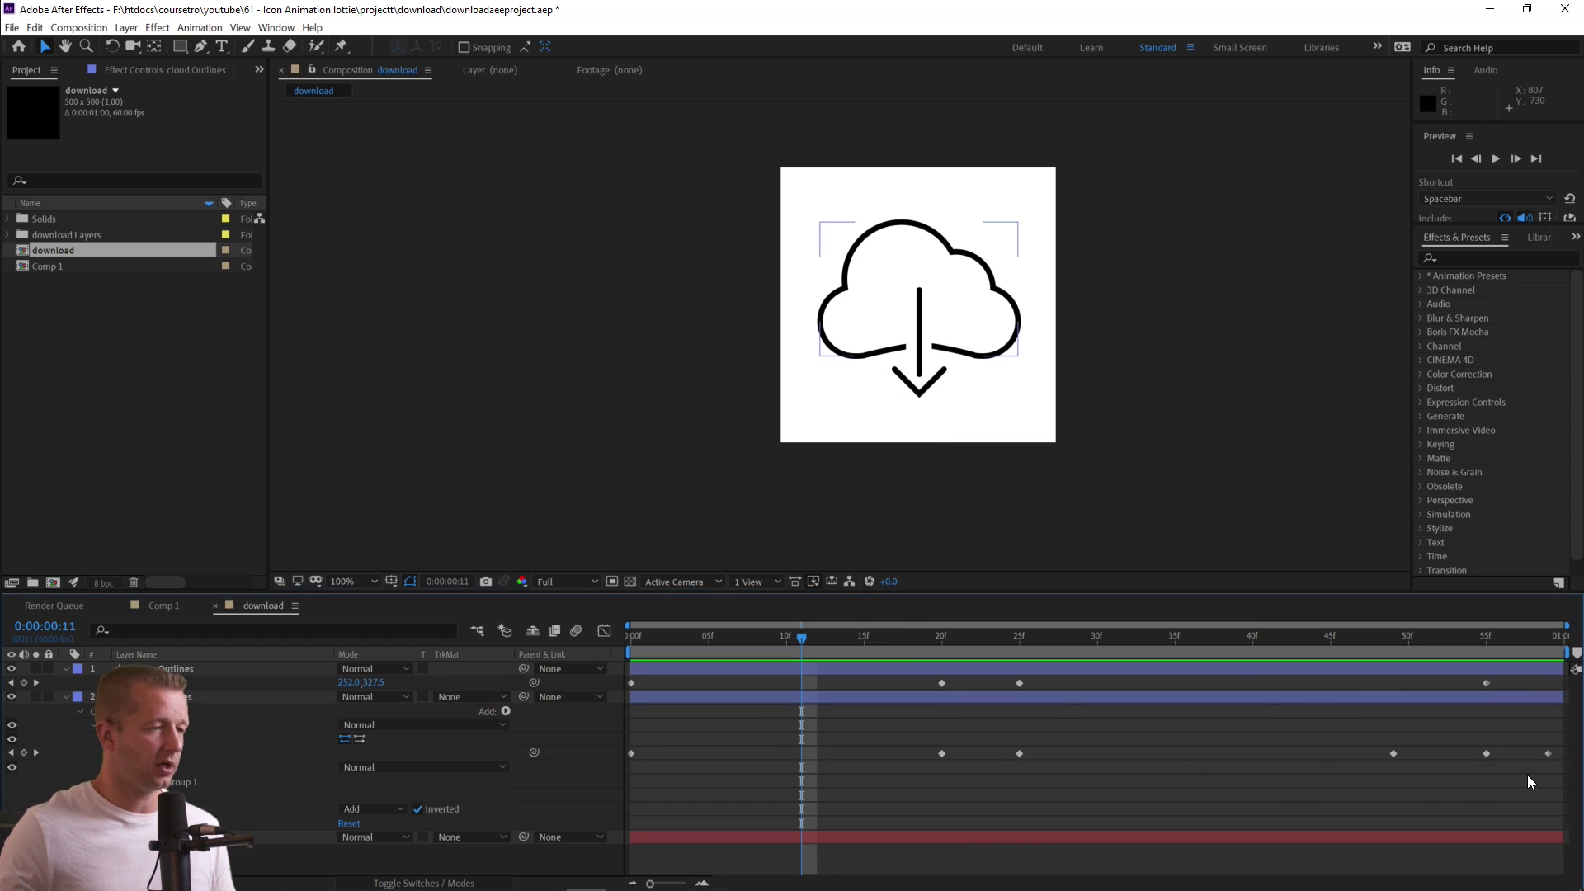
Apply Easy Ease to all keyframes of the arrow and the cloud's bottom line, and play back the animation.
click(632, 684)
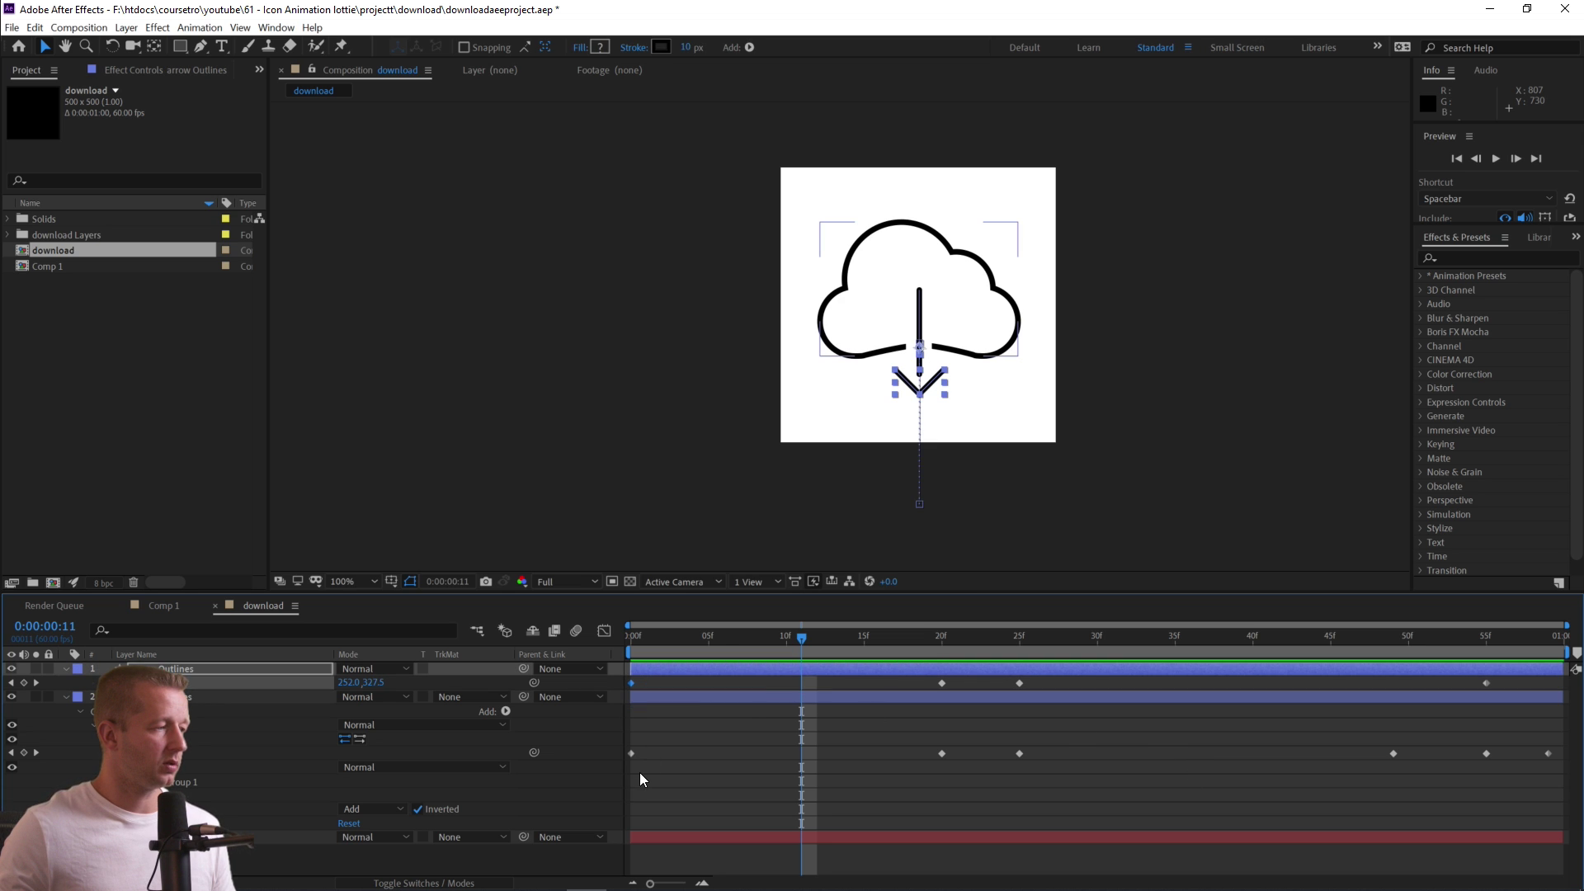
drag(627, 775, 1557, 680)
right_click(1550, 757)
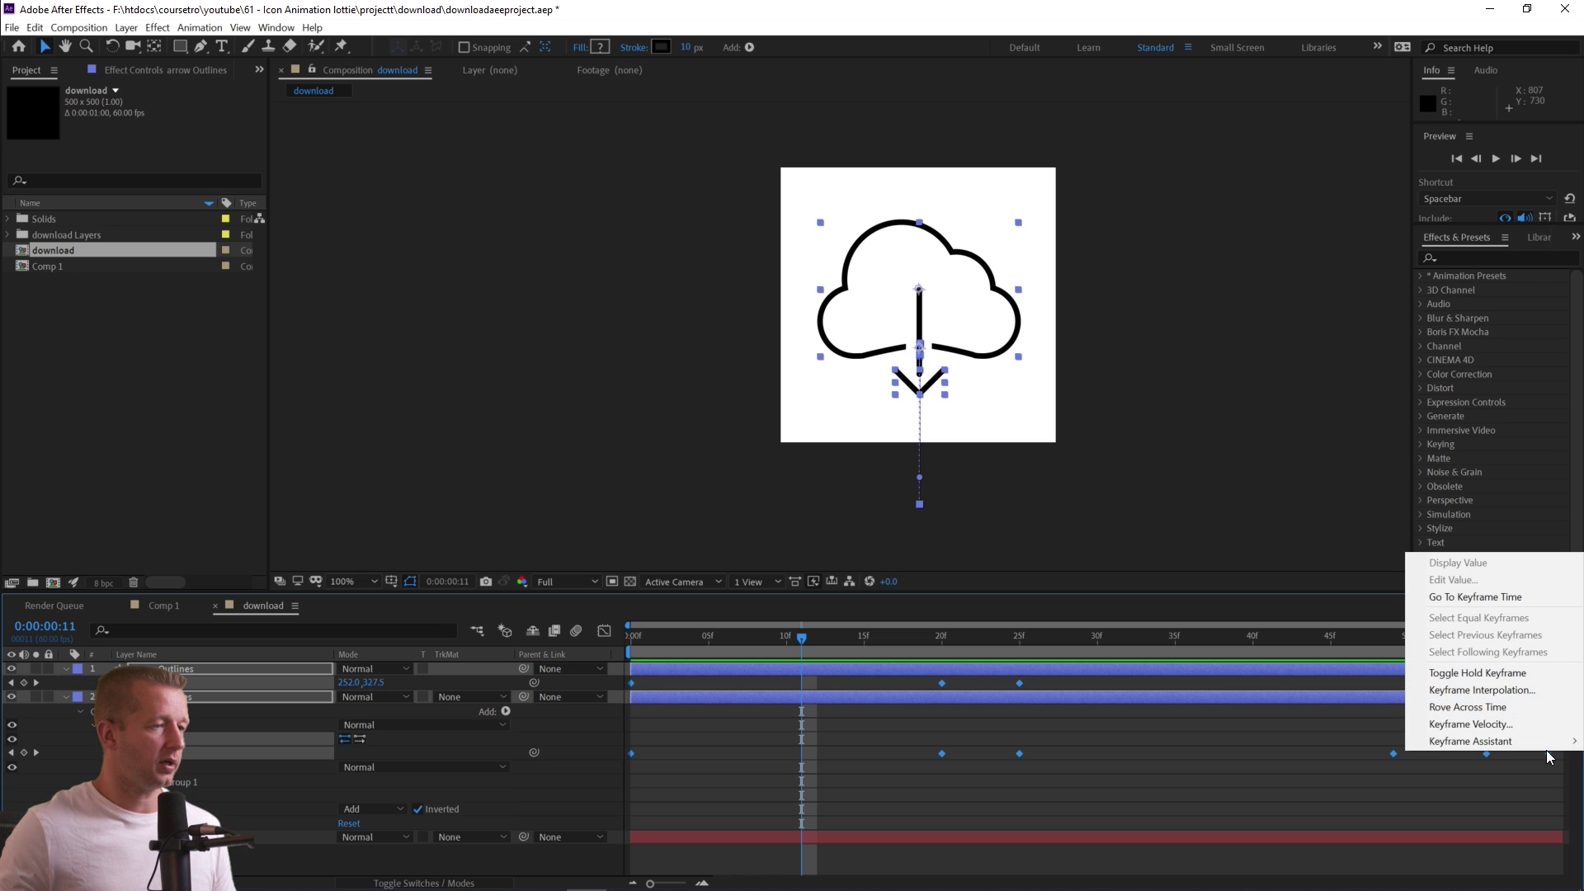
mouse_move(1464, 741)
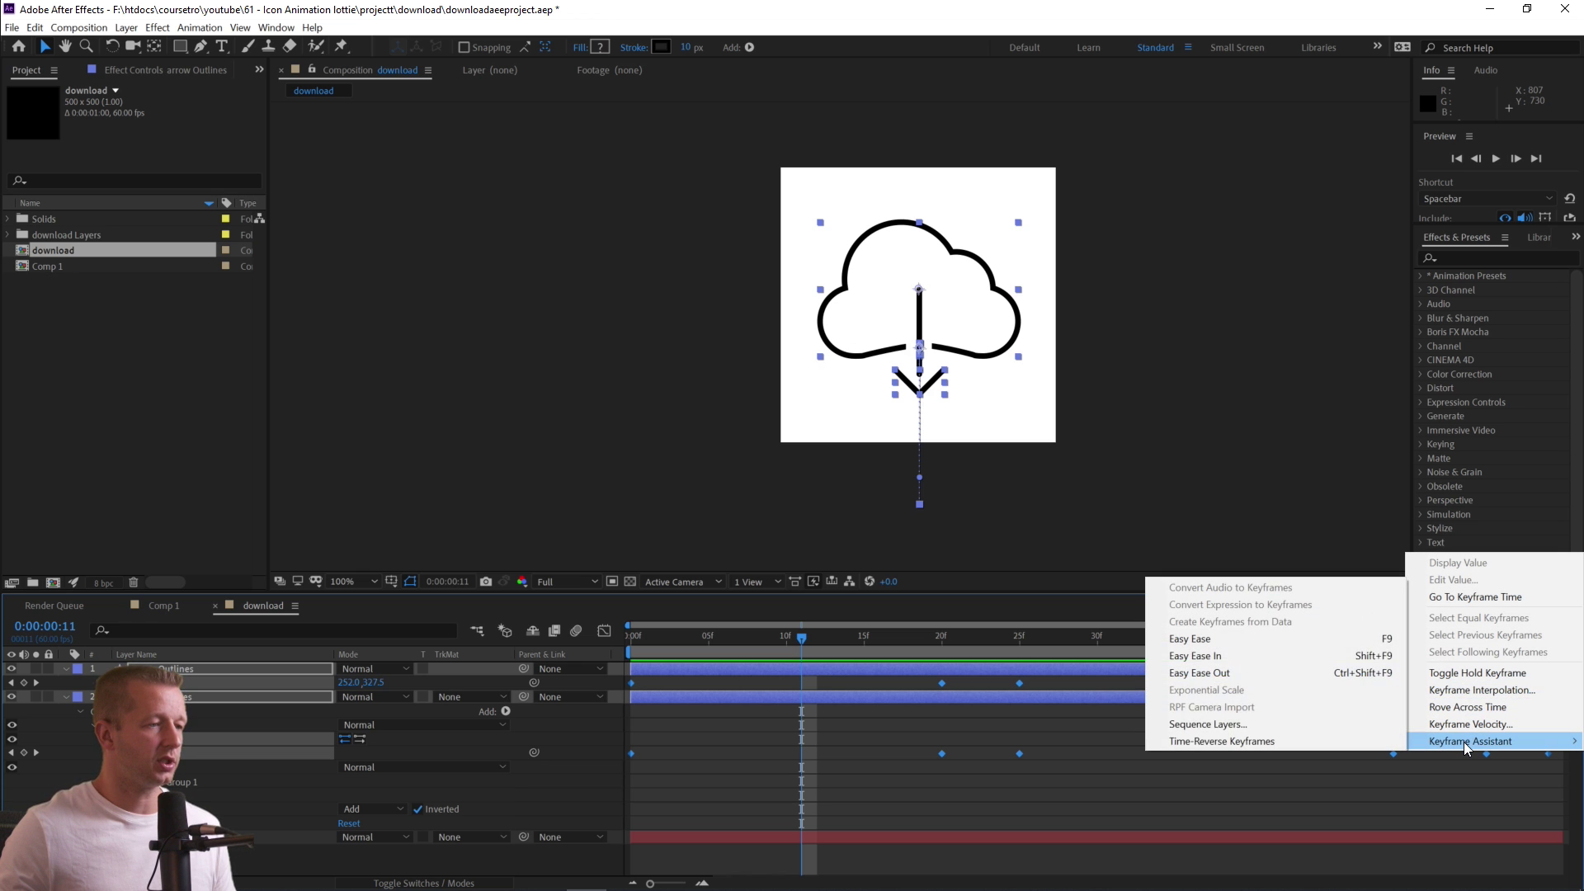
click(1206, 639)
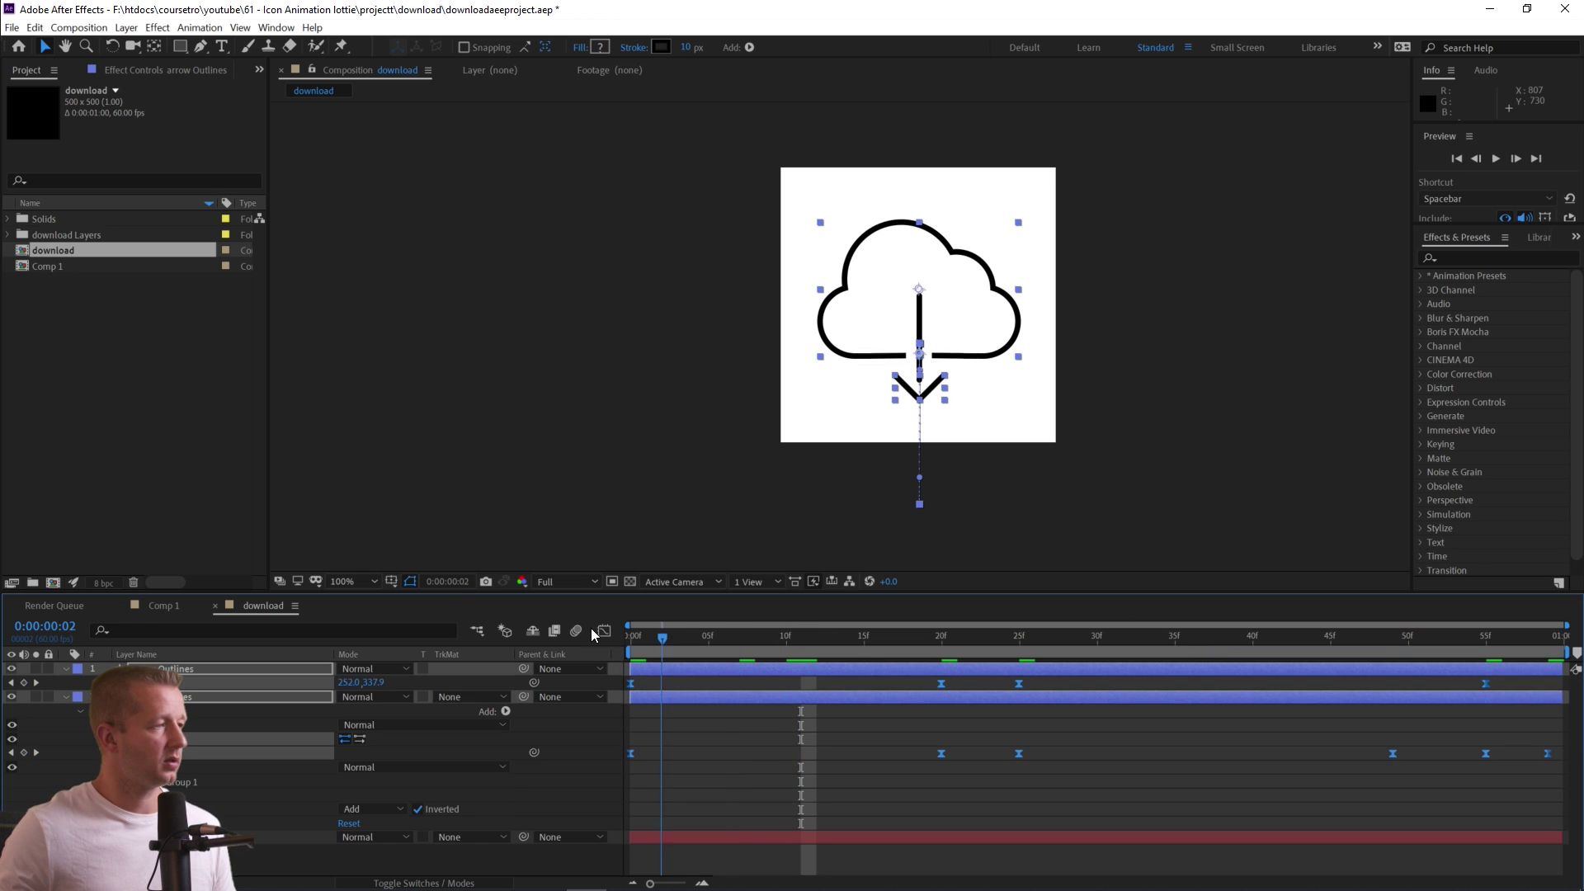
key(space)
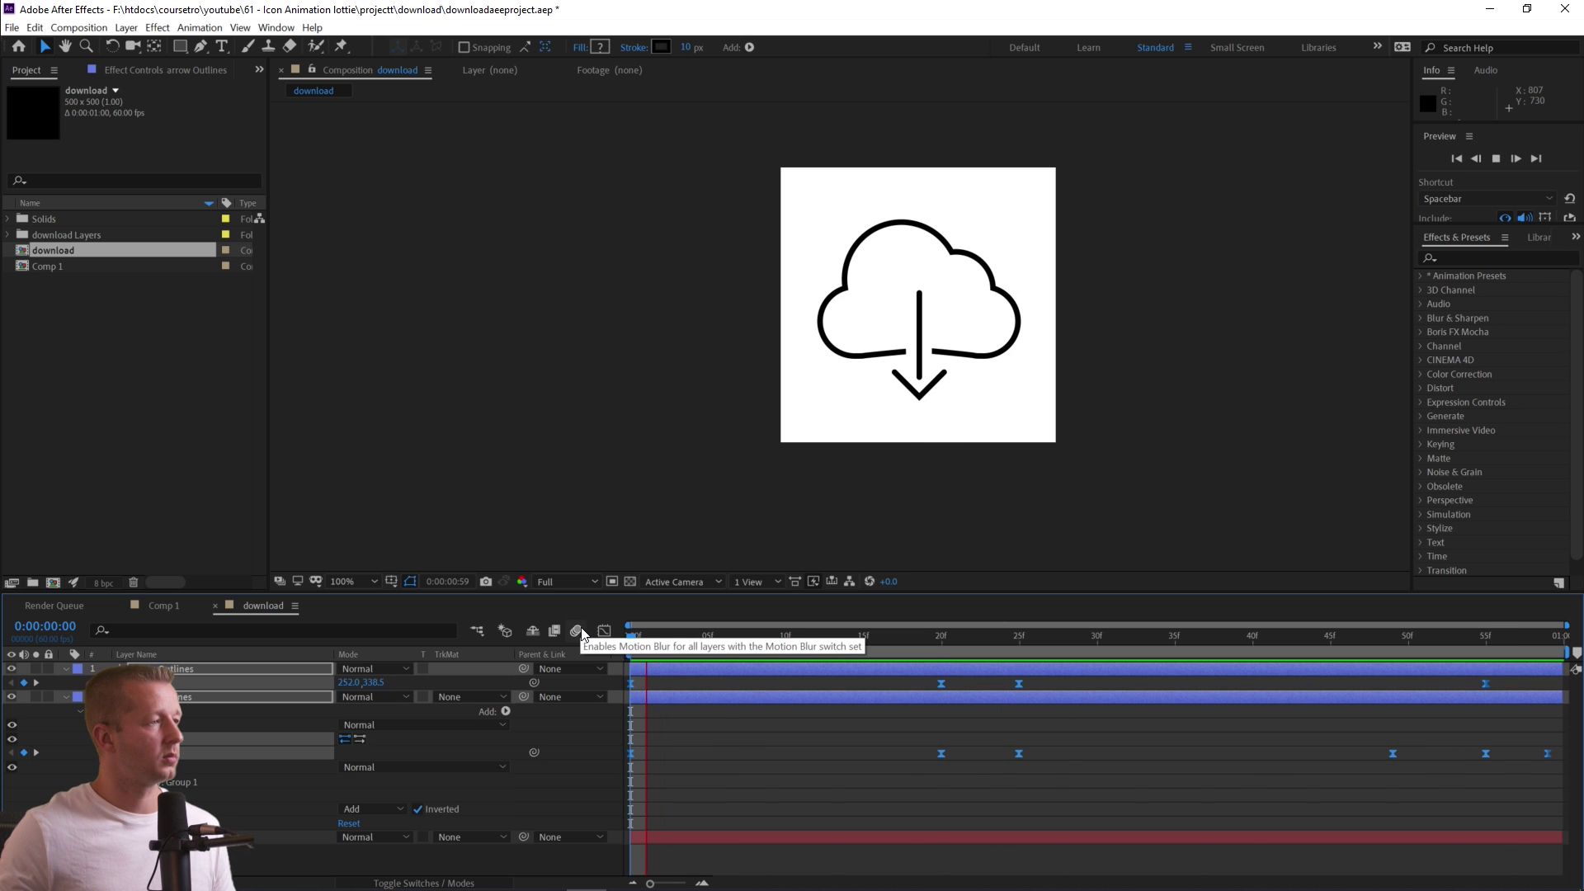
click(665, 436)
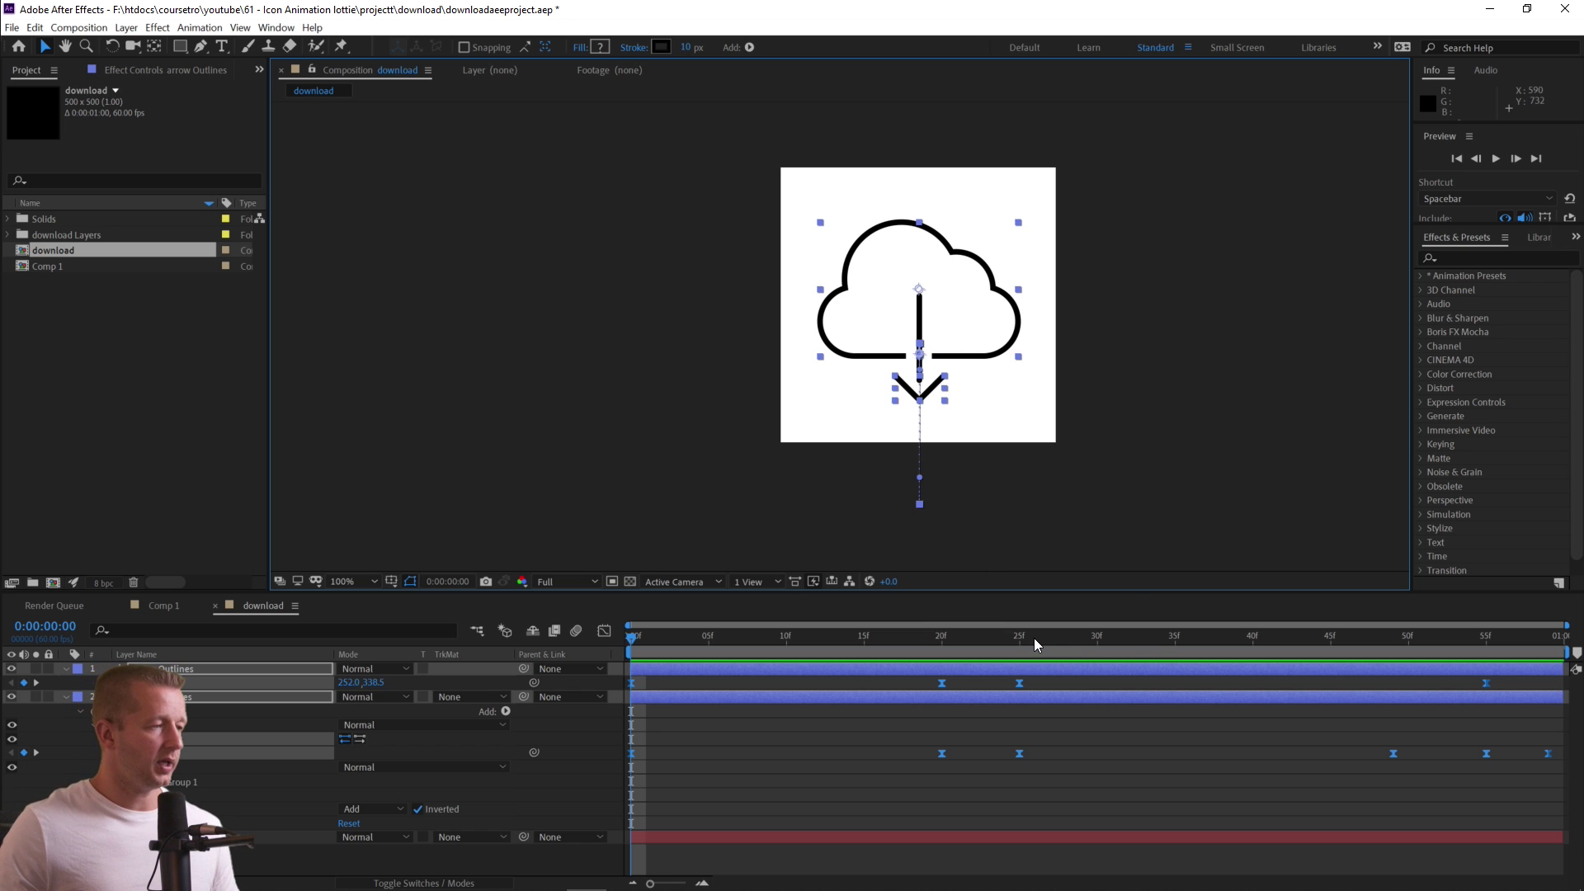
Add a mask path keyframe at frame 39 for the cloud's rectangular mask, just before the arrow's shaft clears the bottom line.
drag(1033, 637, 1256, 645)
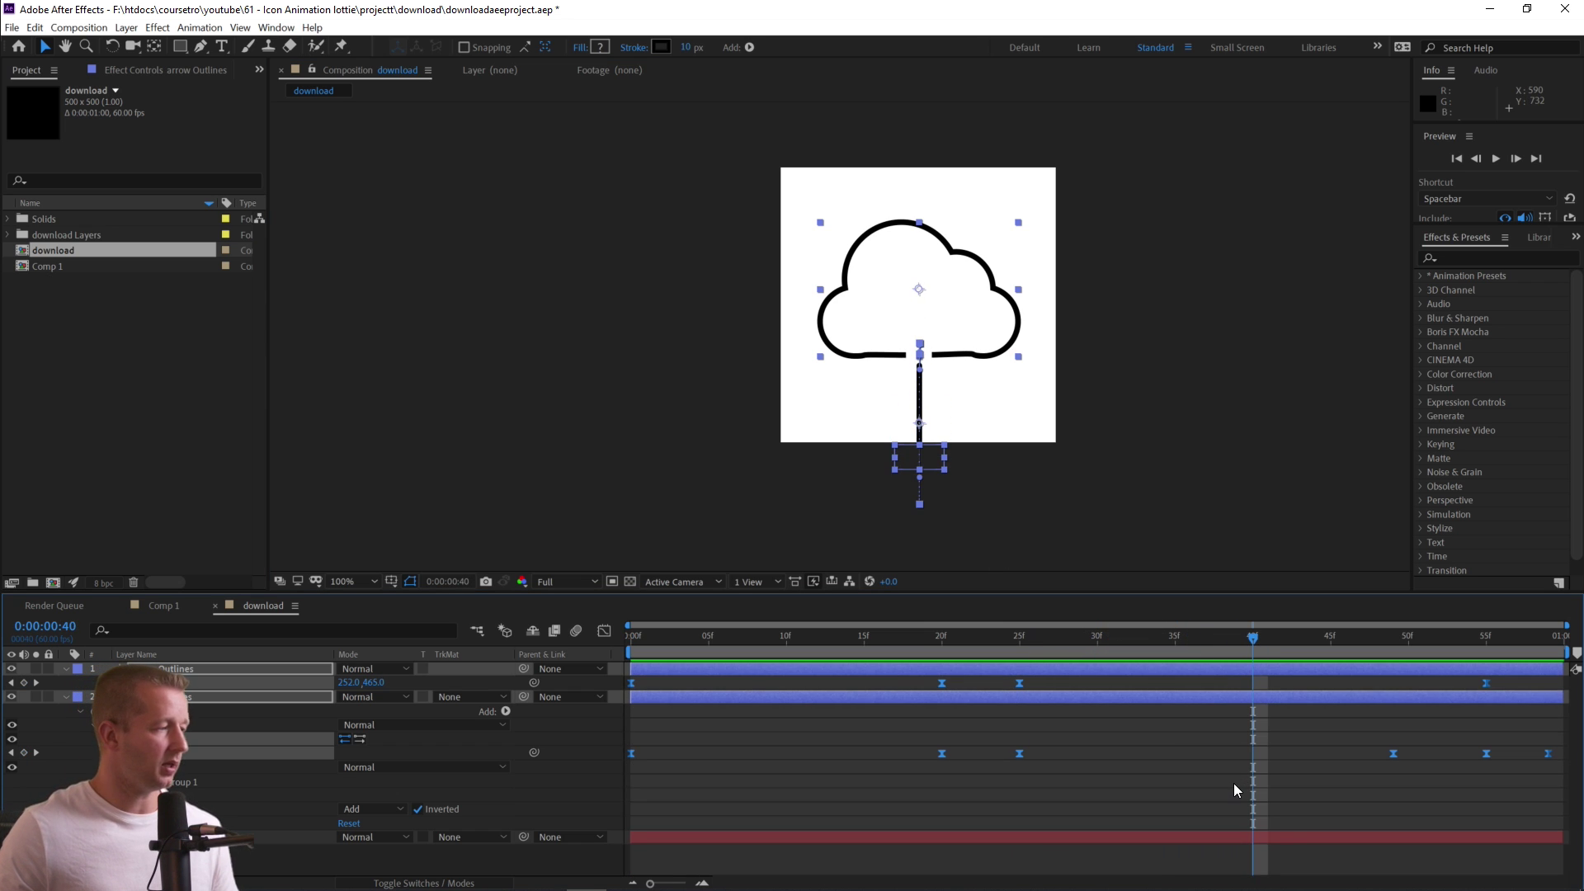
click(1229, 753)
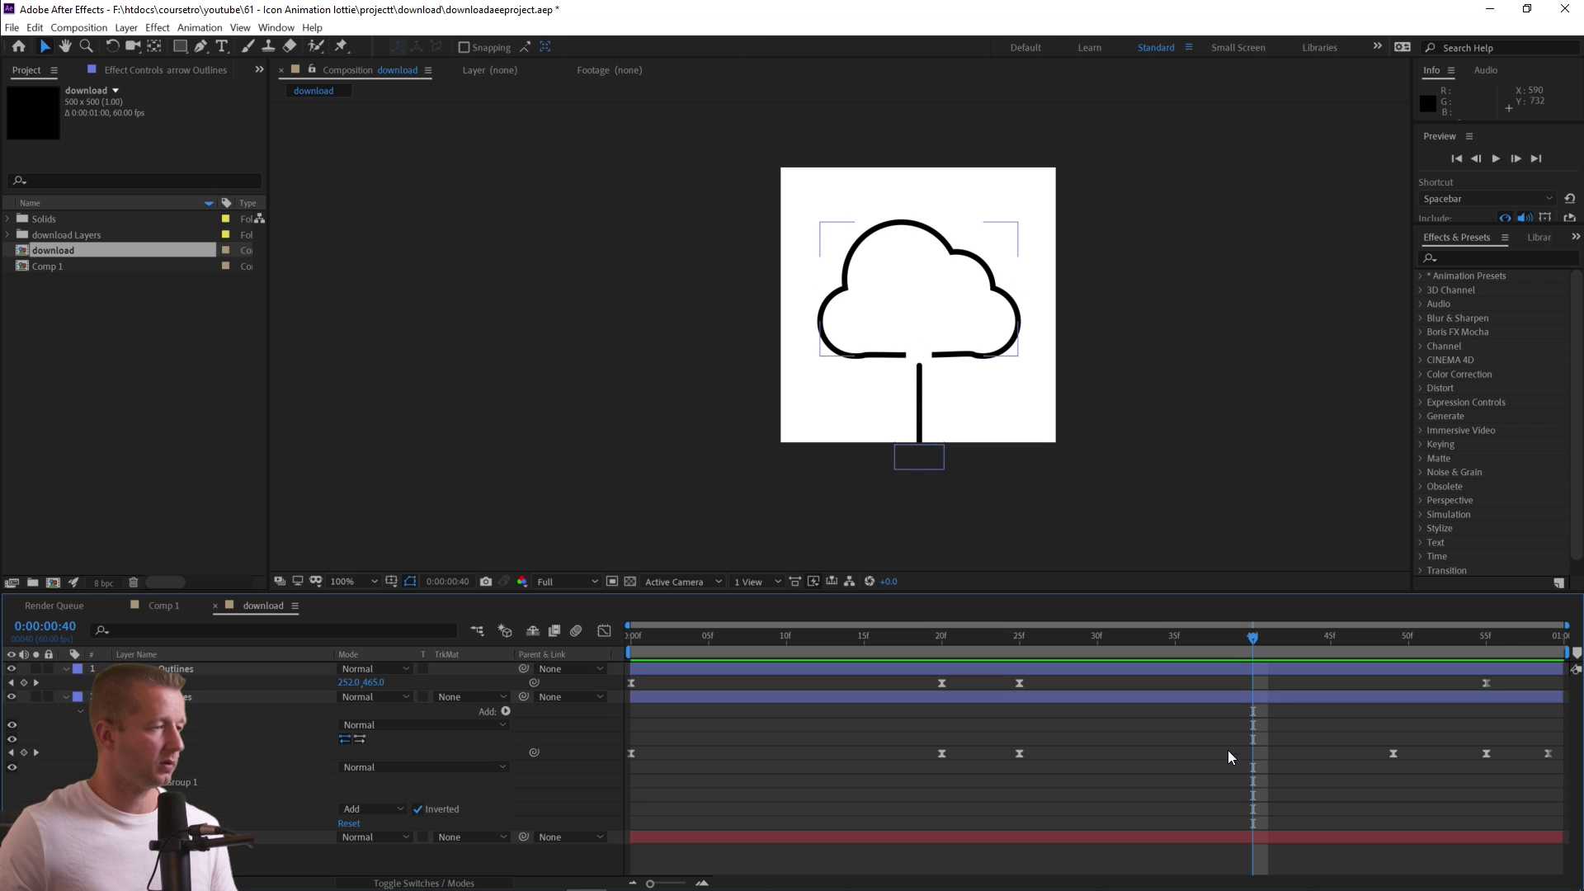
click(1246, 694)
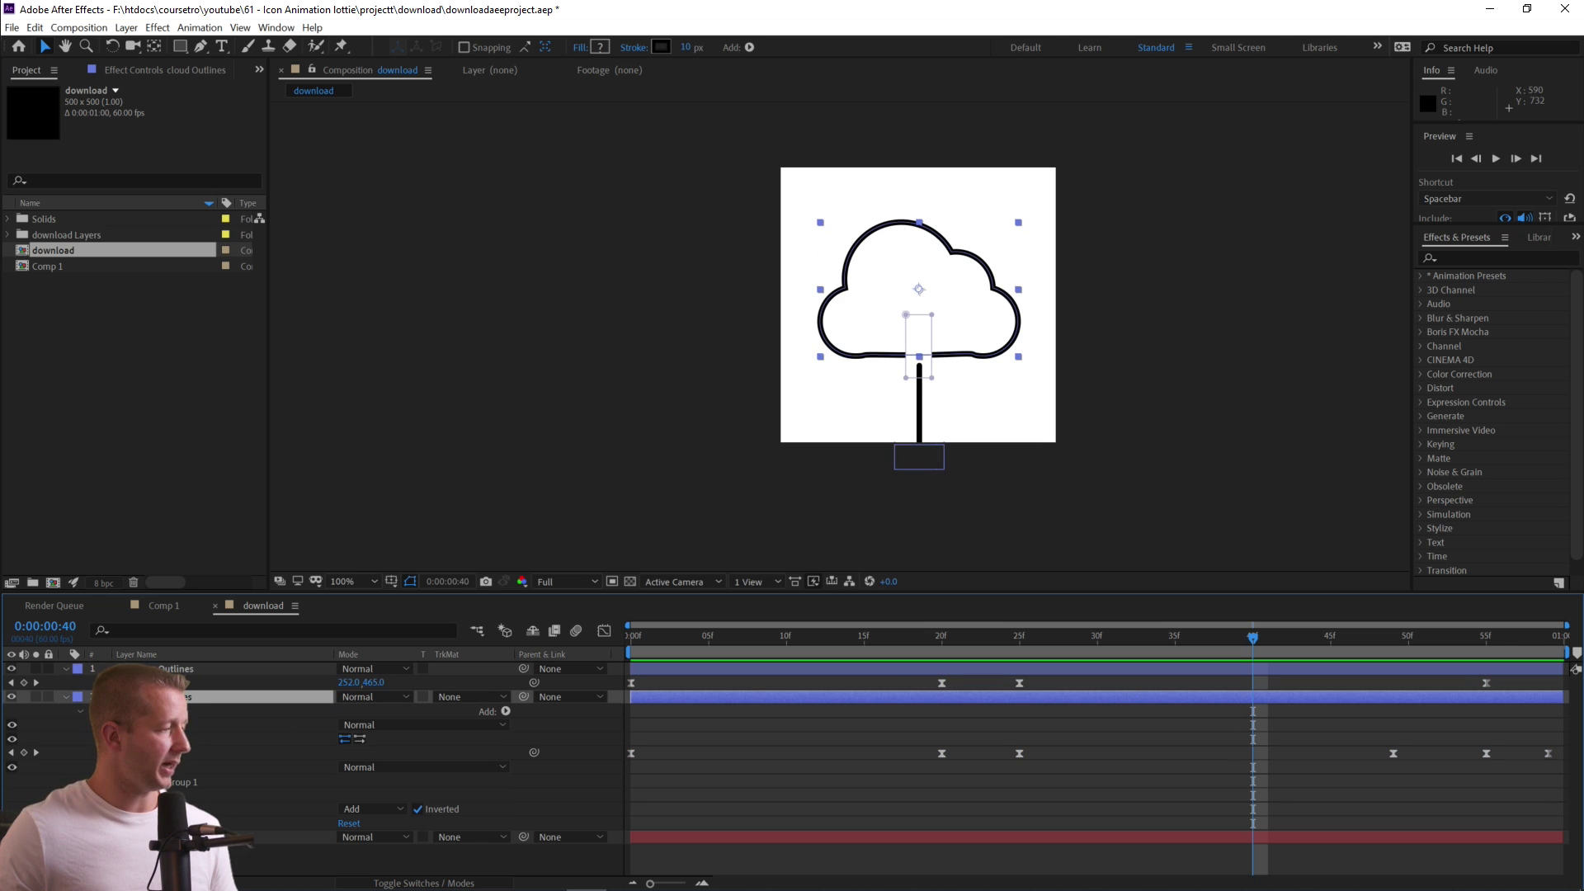
click(94, 809)
scroll(792, 768, down, 1)
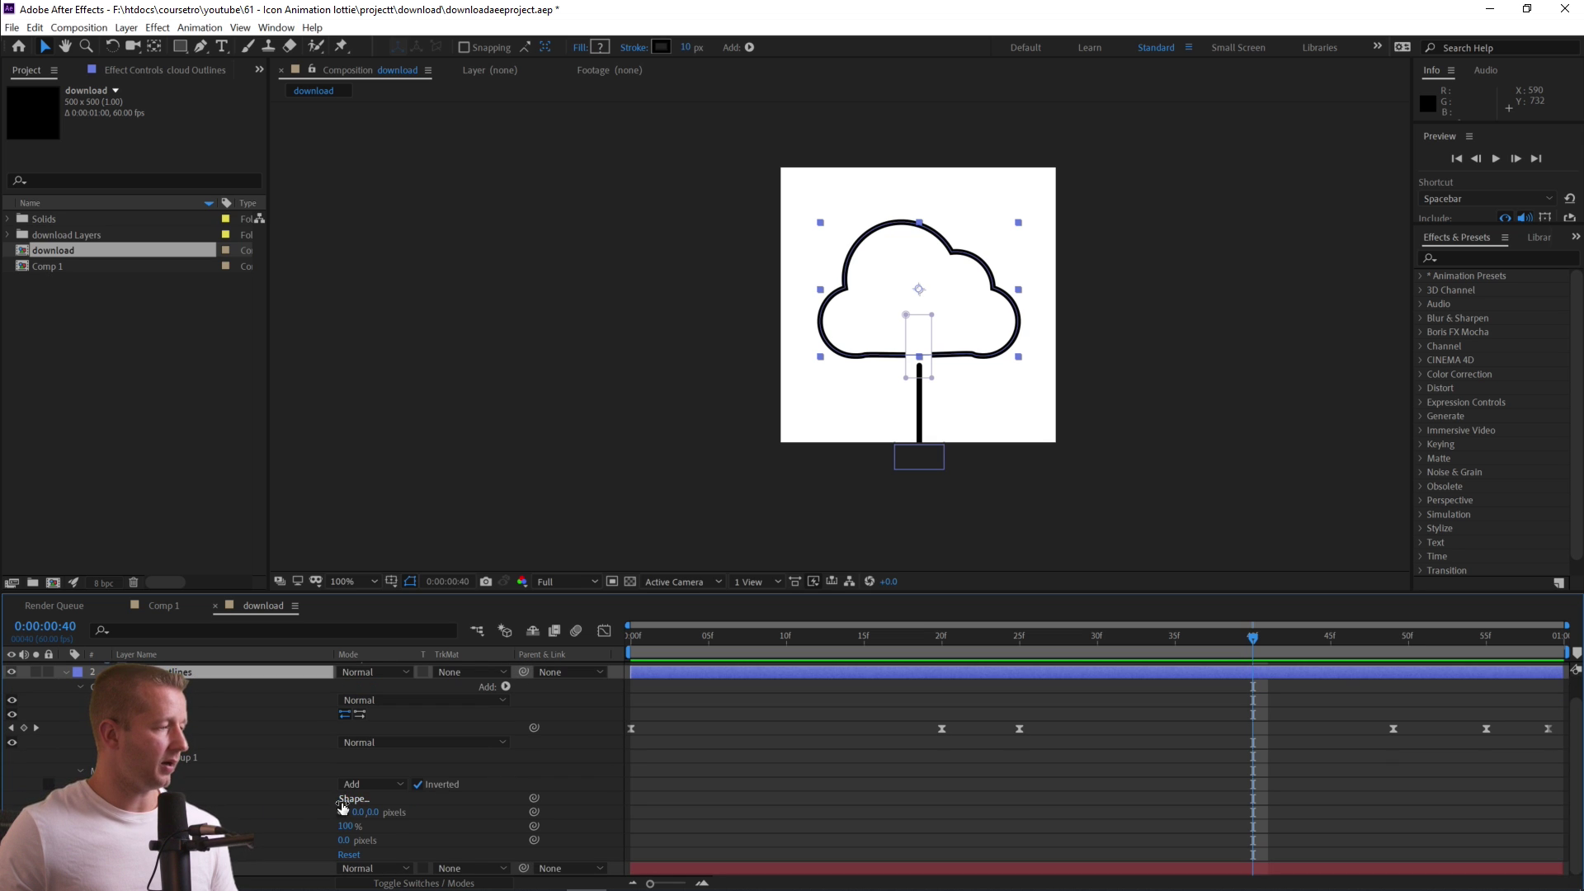
drag(1251, 640, 1239, 637)
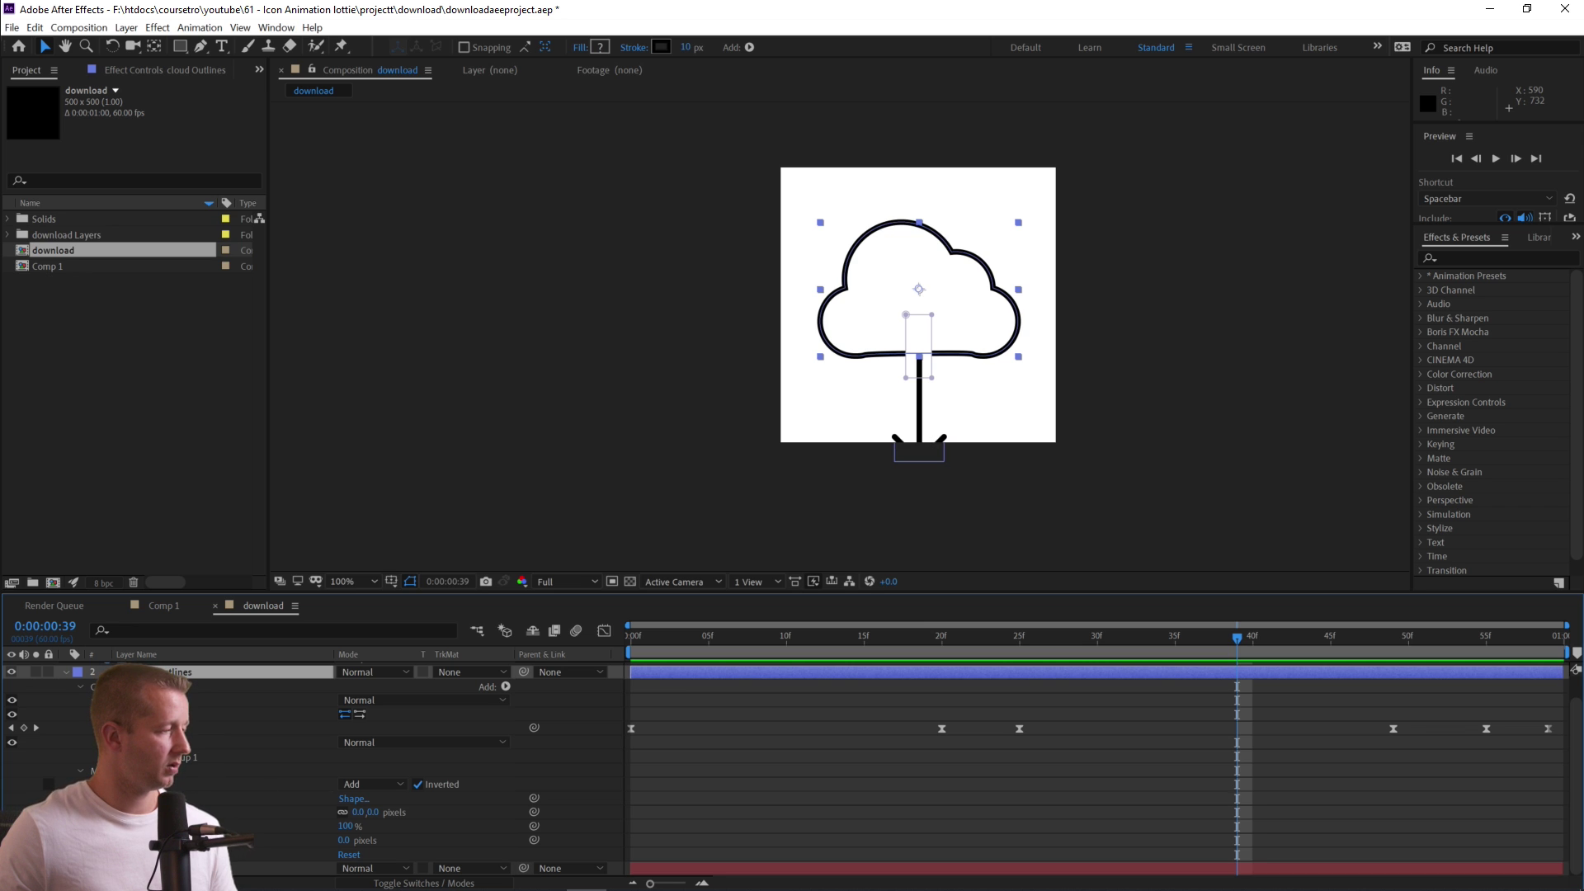
key(alt+m)
At frame 40, move the mask straight up until its lower edge is at about Y 326, and play back the animation.
drag(1238, 636, 1250, 636)
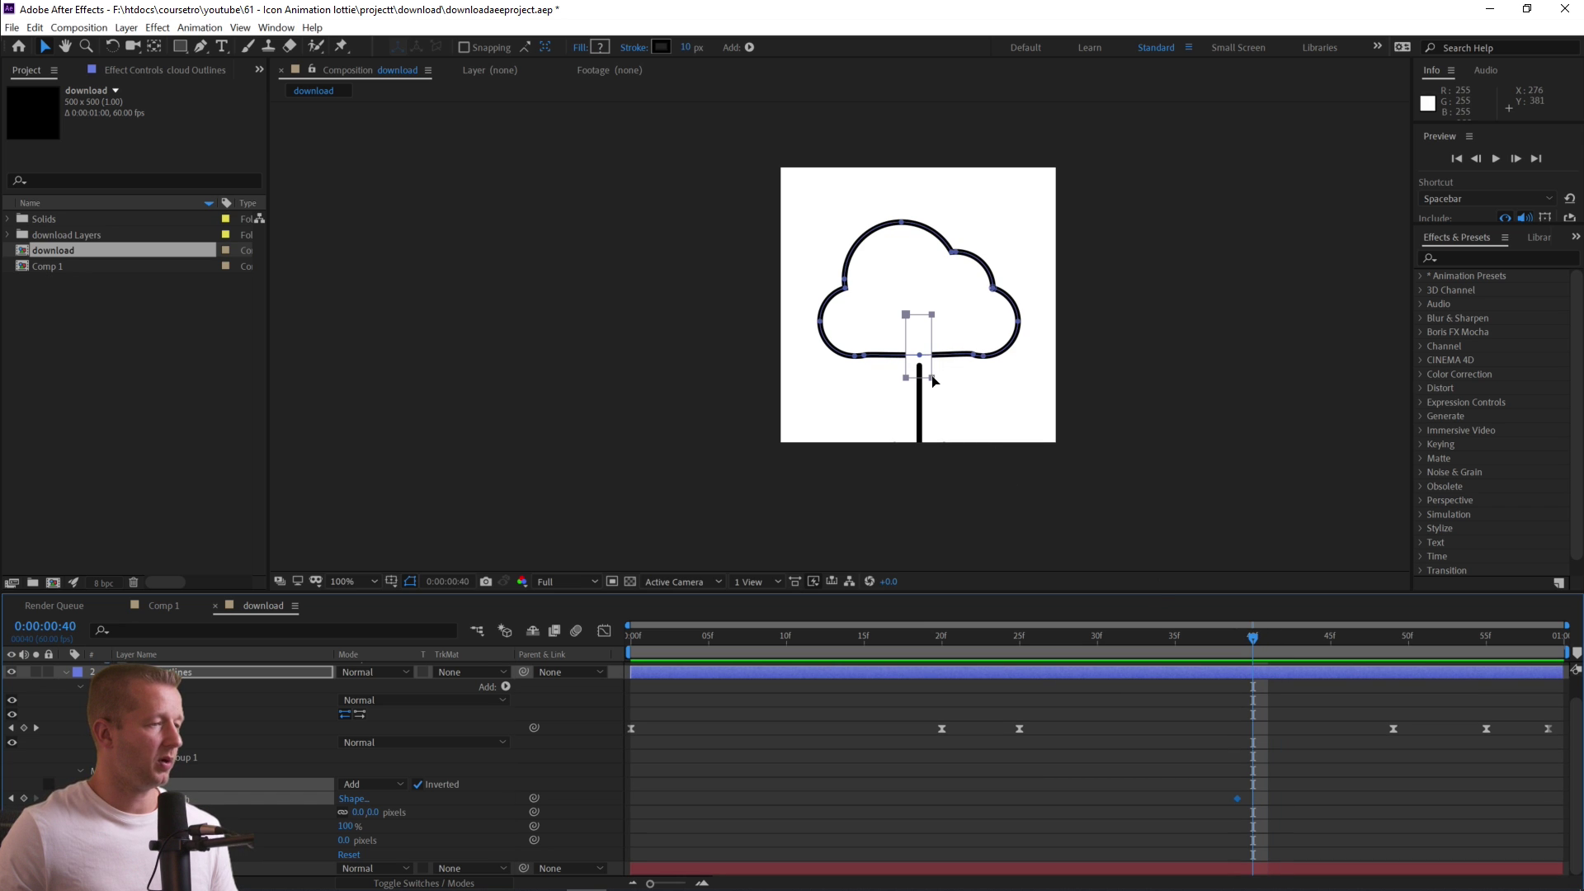
drag(933, 380, 934, 350)
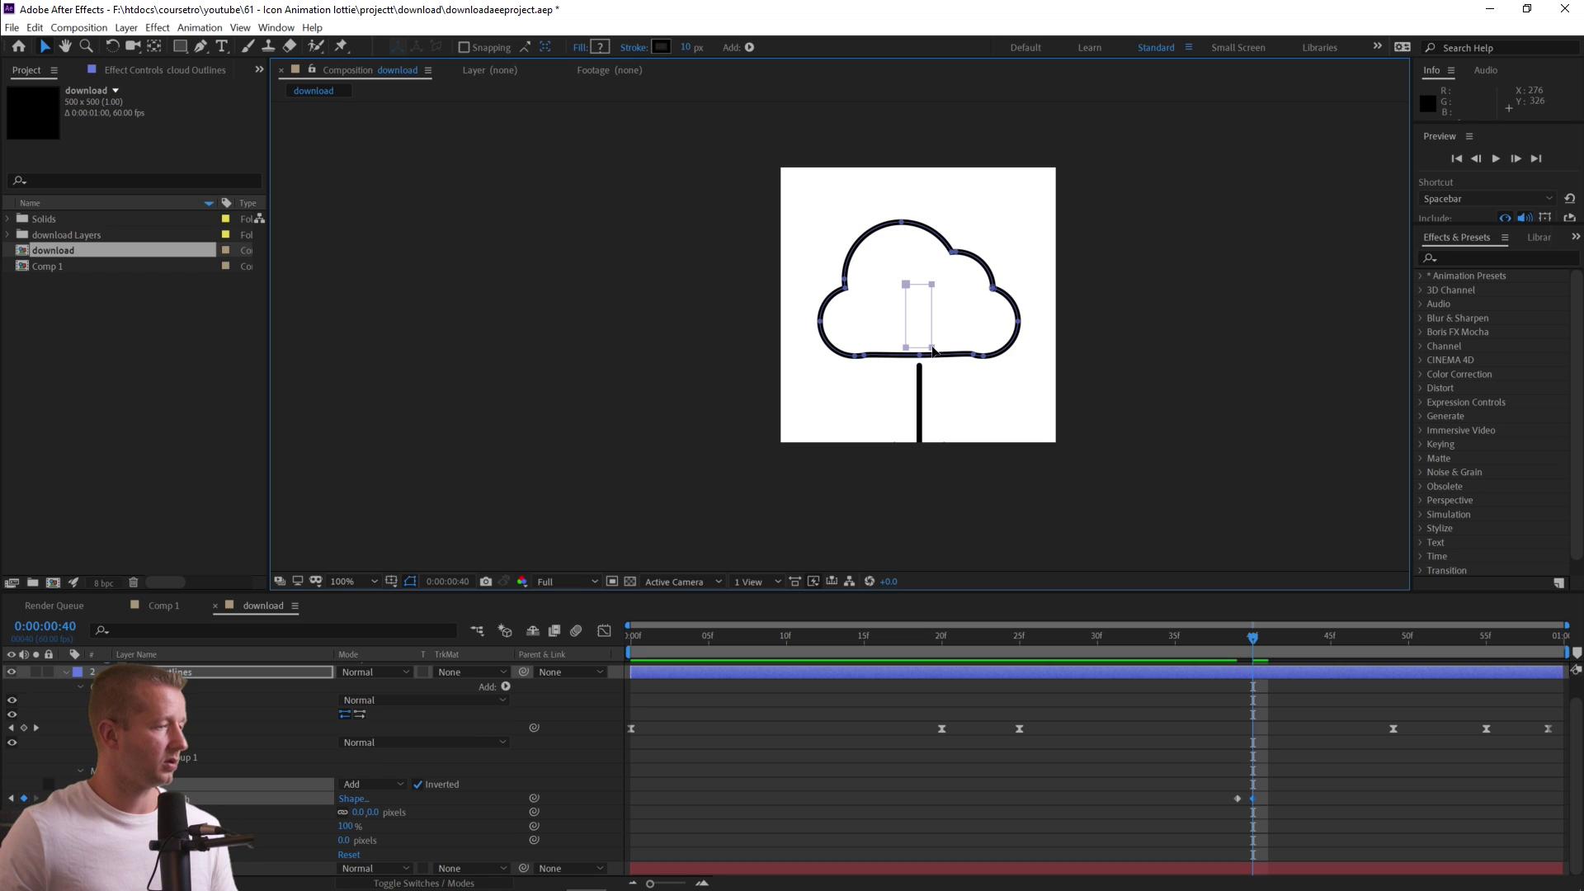
drag(1254, 635, 632, 635)
key(space)
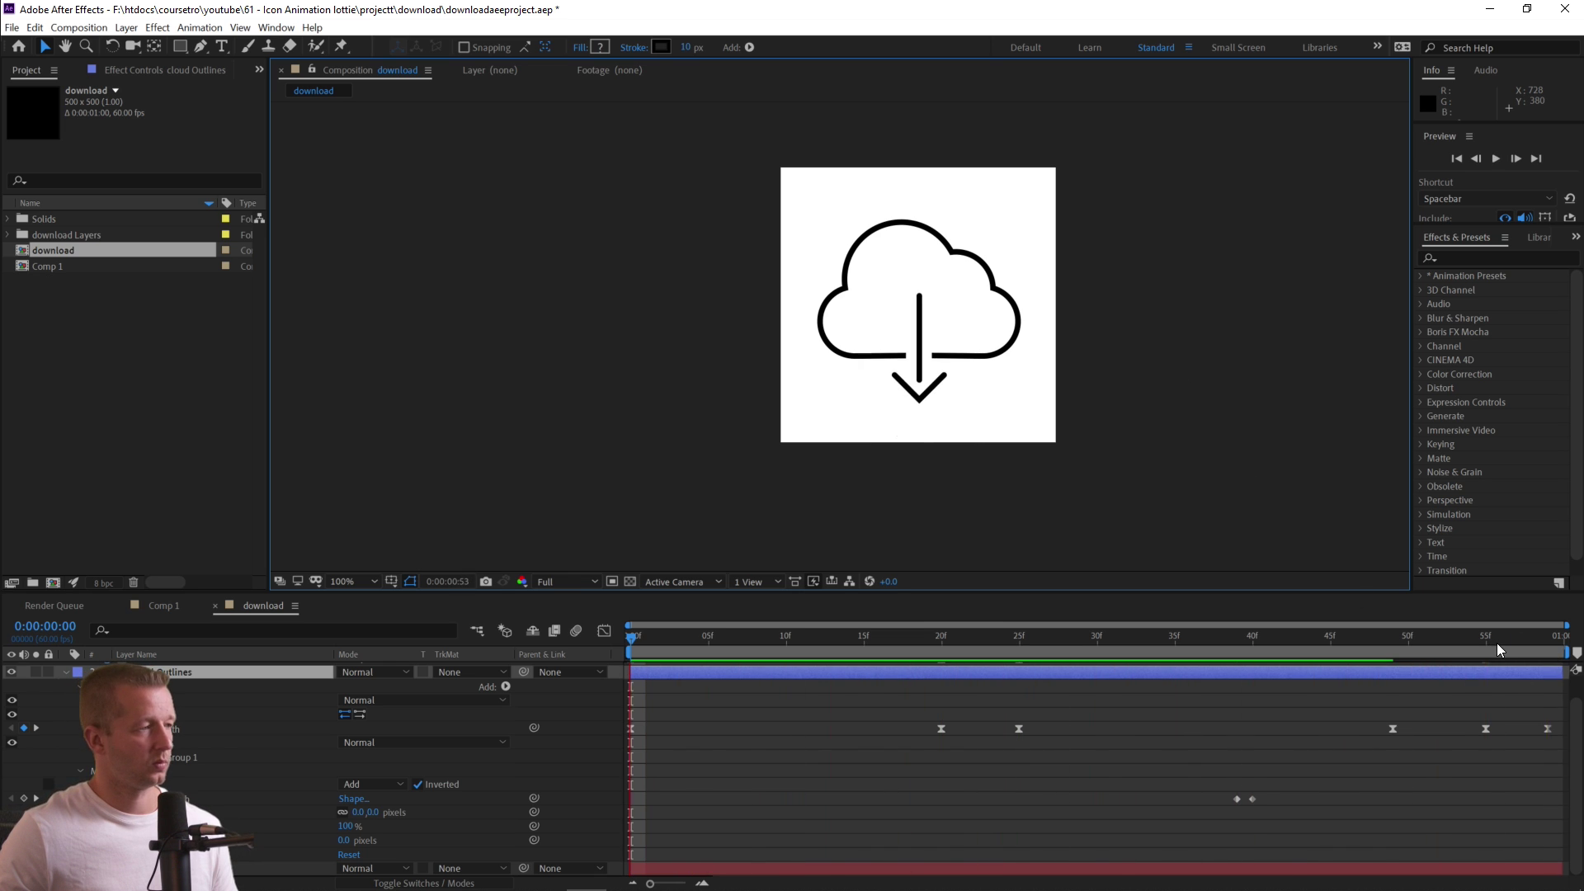
On the frame 40 mask keyframe, raise the mask further above the cloud's bottom line and check the remaining frames through 59.
drag(1497, 642, 1252, 677)
click(1254, 799)
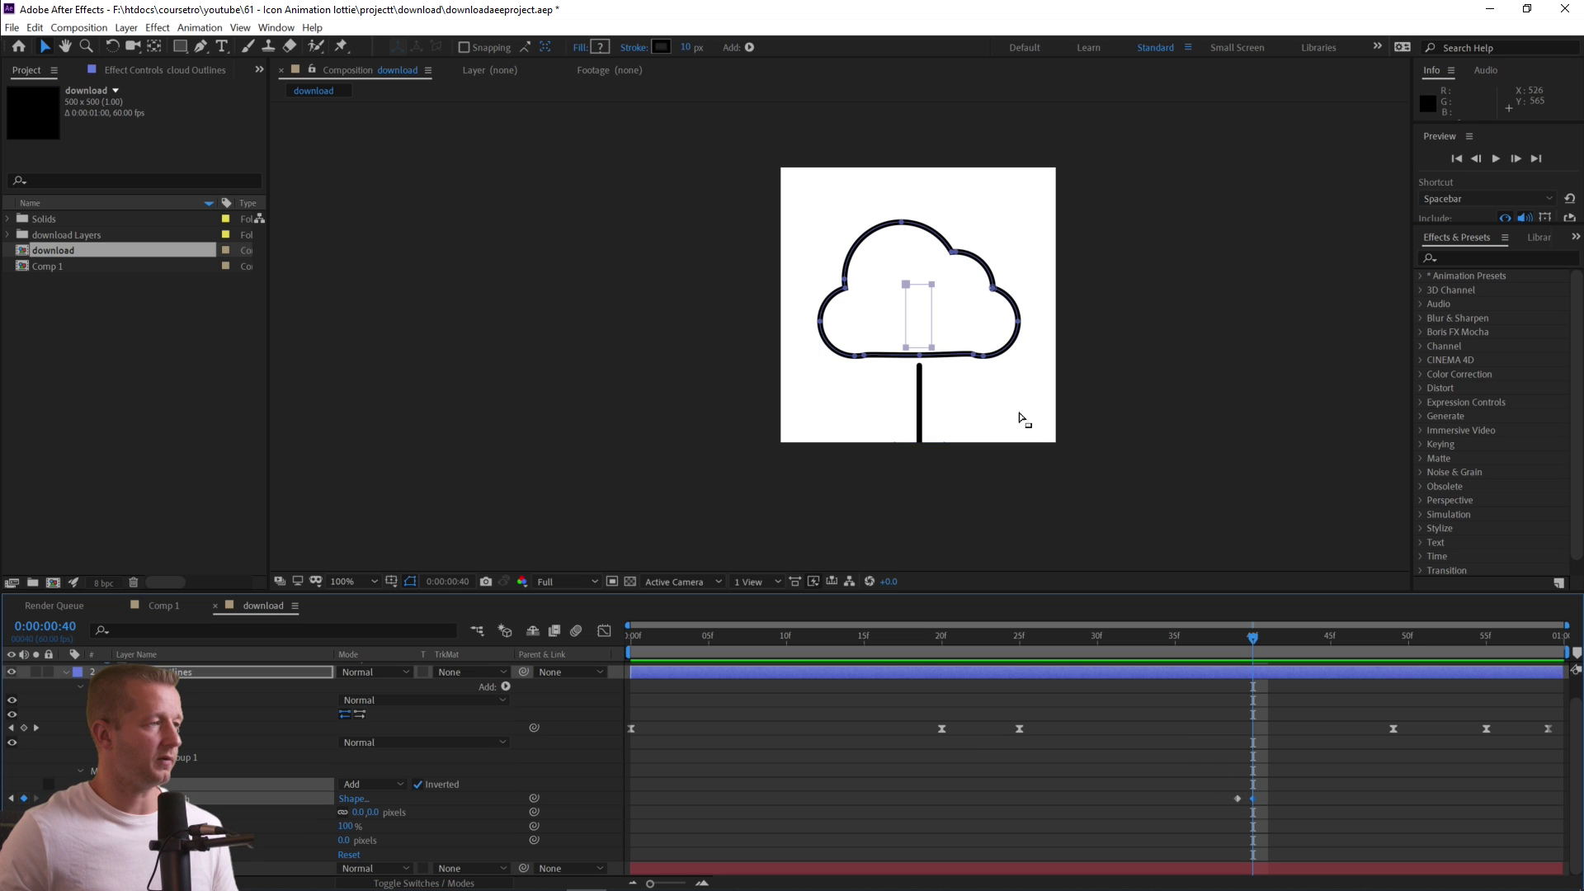
drag(931, 312, 931, 304)
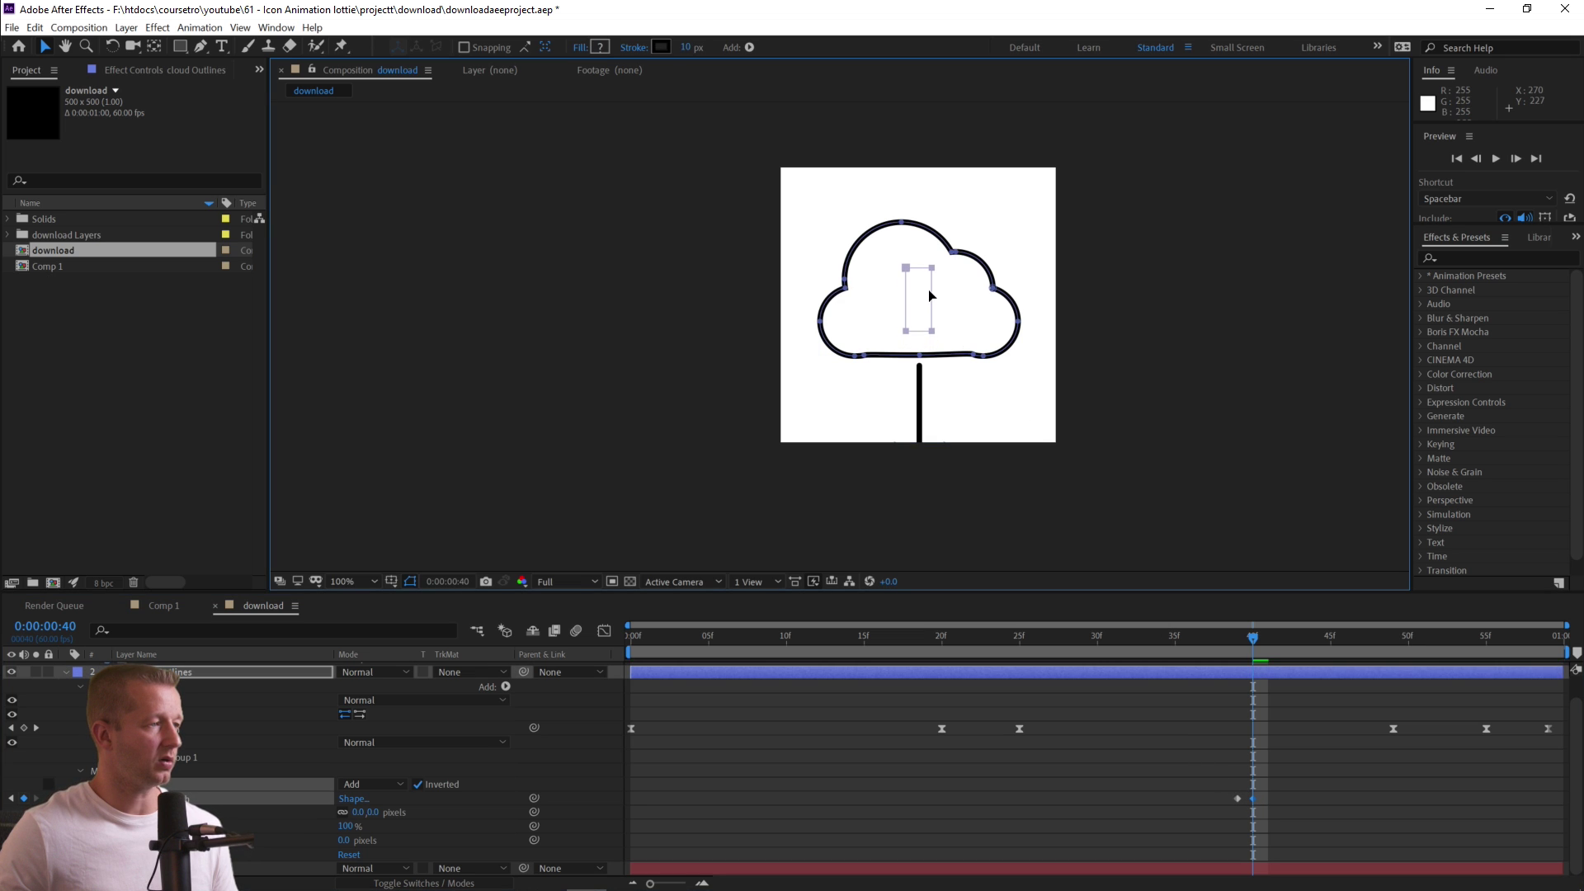
drag(1241, 635, 1560, 614)
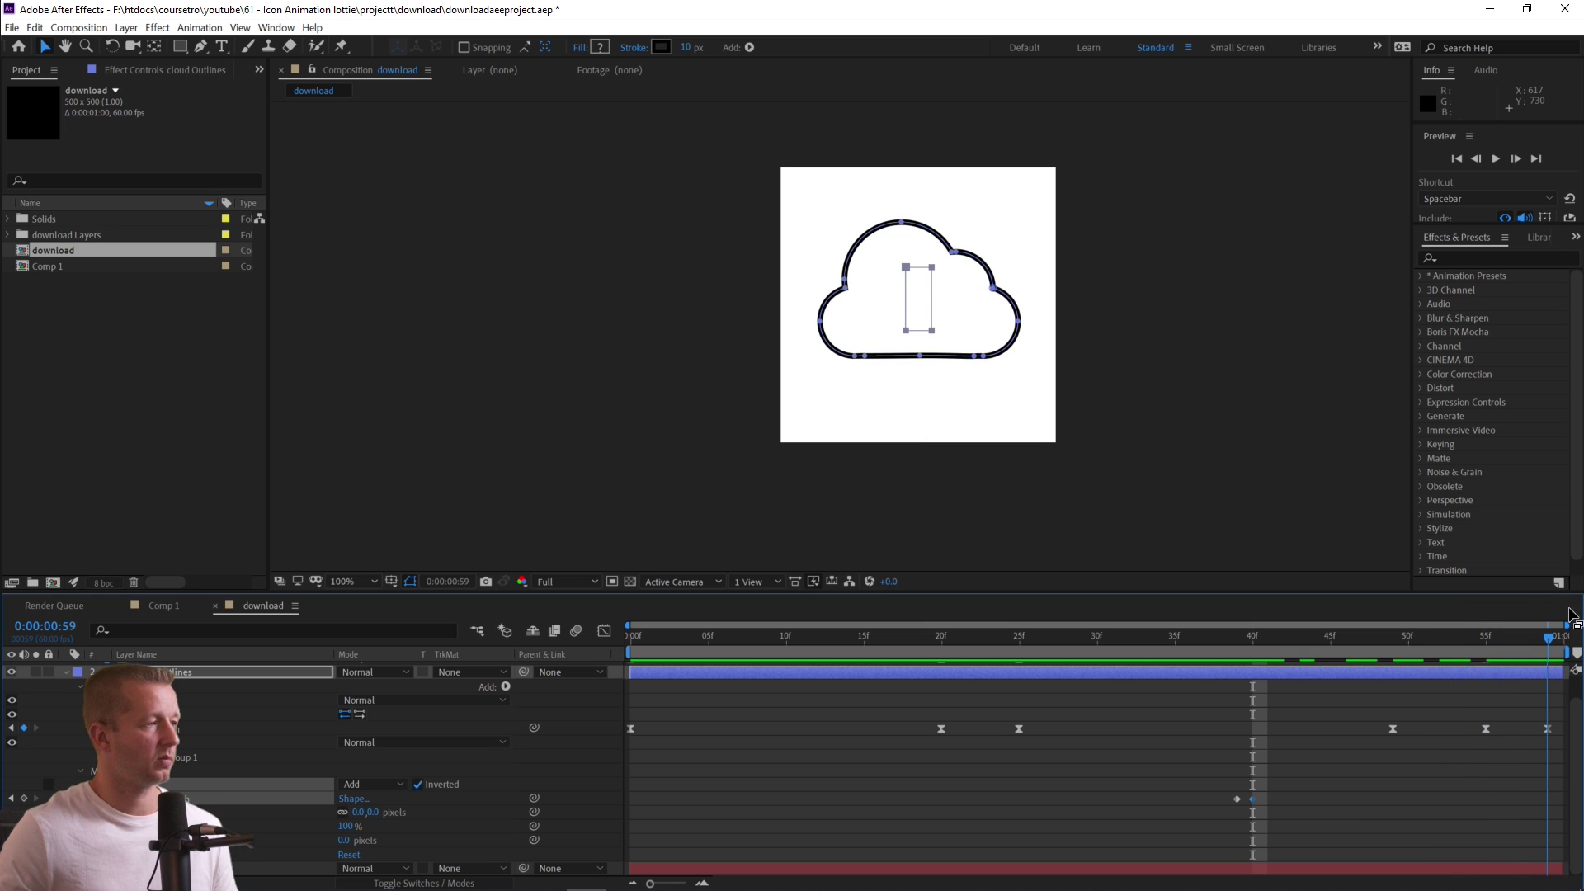
Deselect the mask, hide the white background layer and save the project.
click(1208, 335)
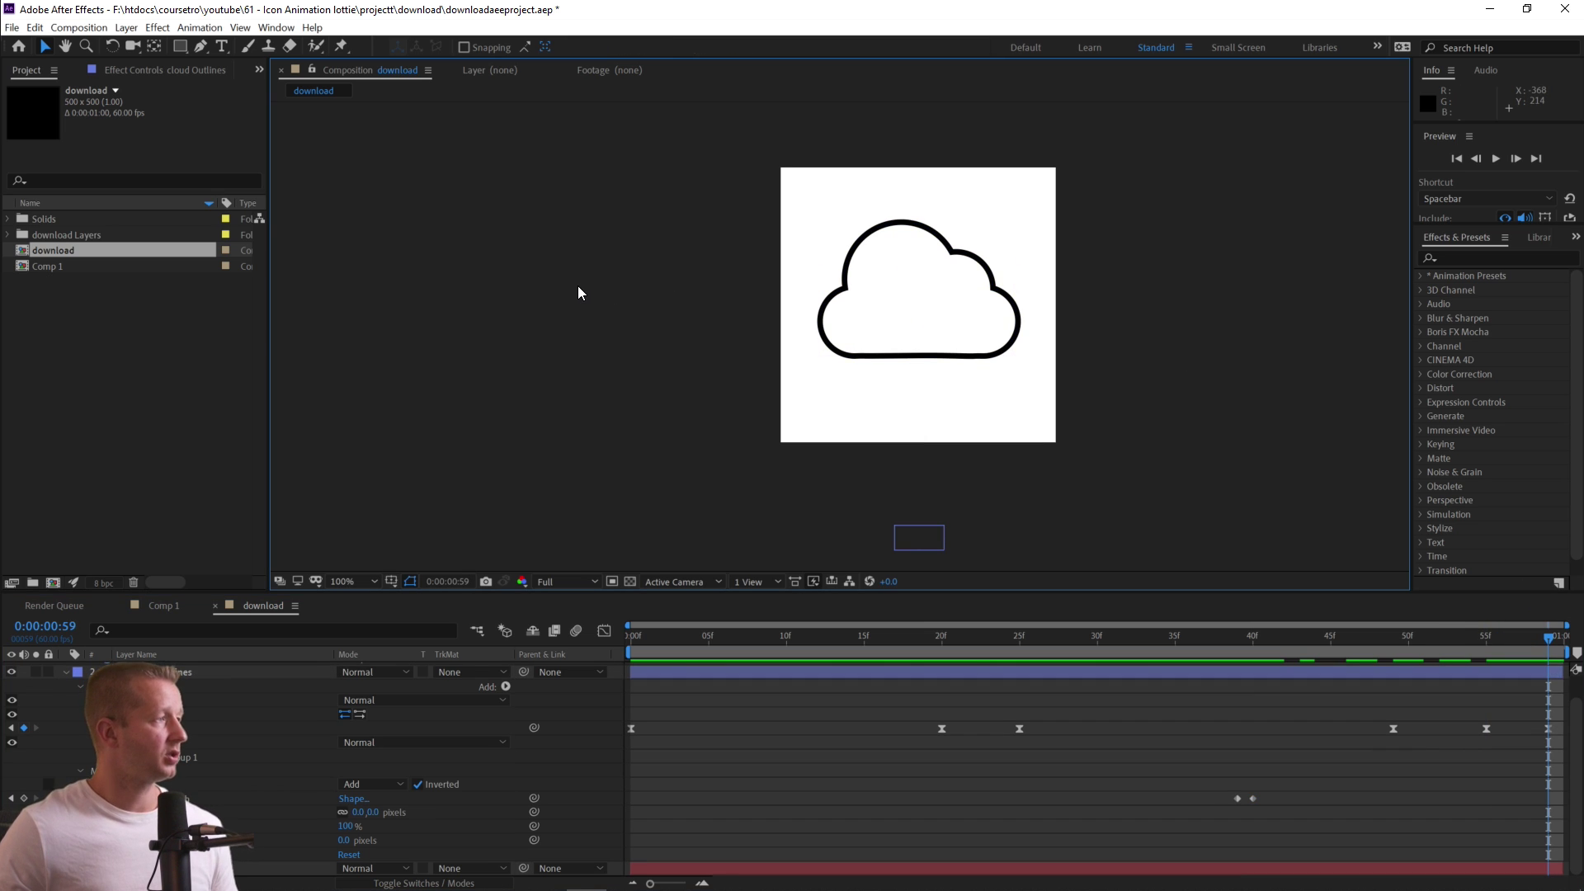
click(212, 760)
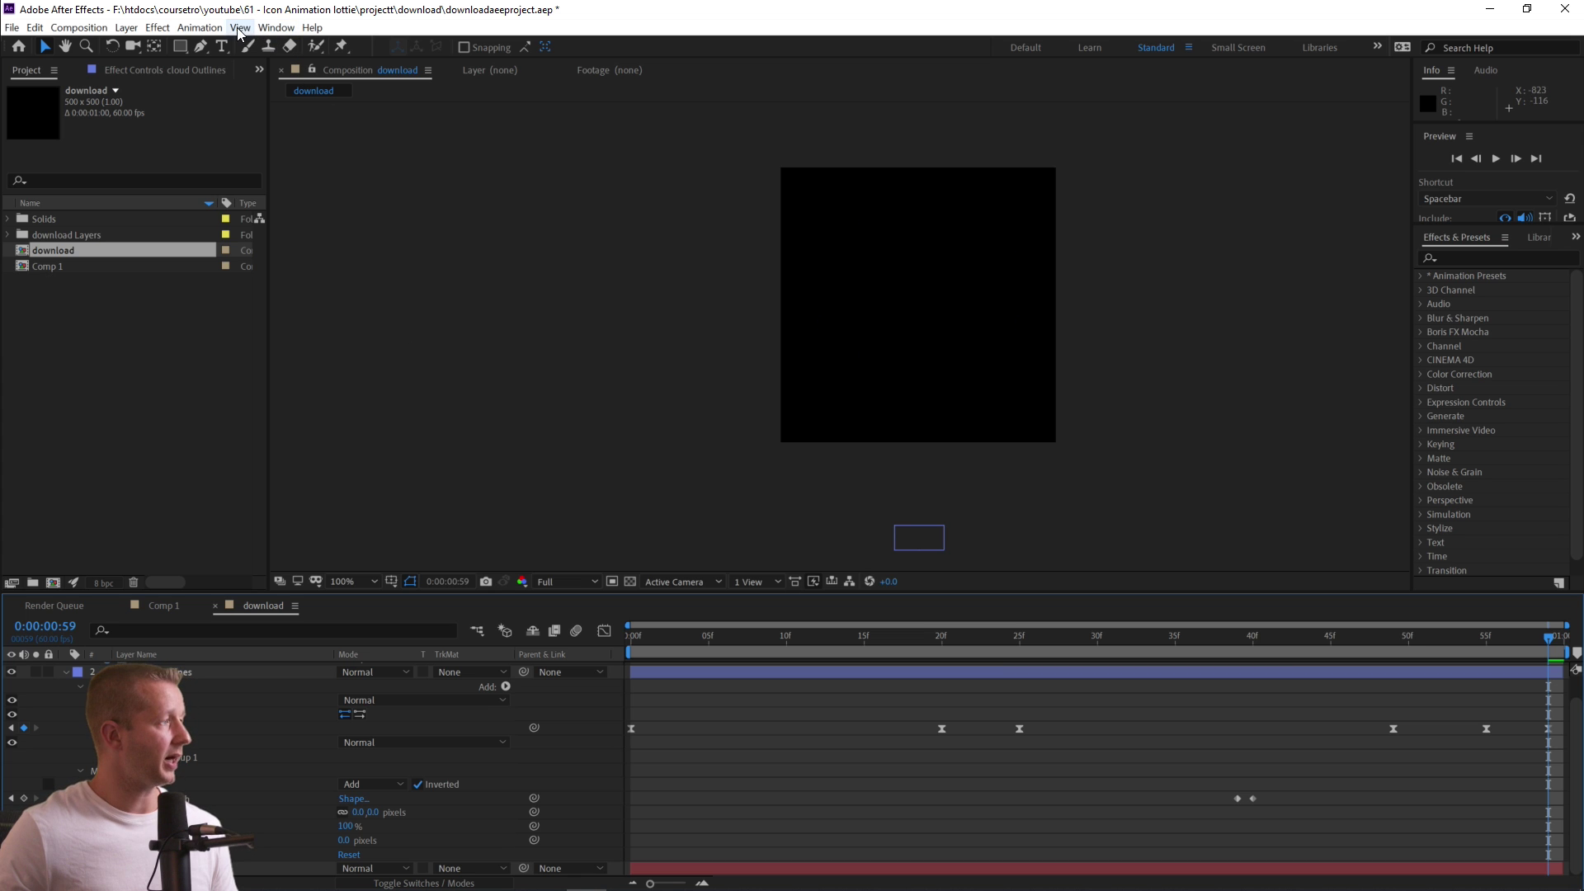
key(ctrl+s)
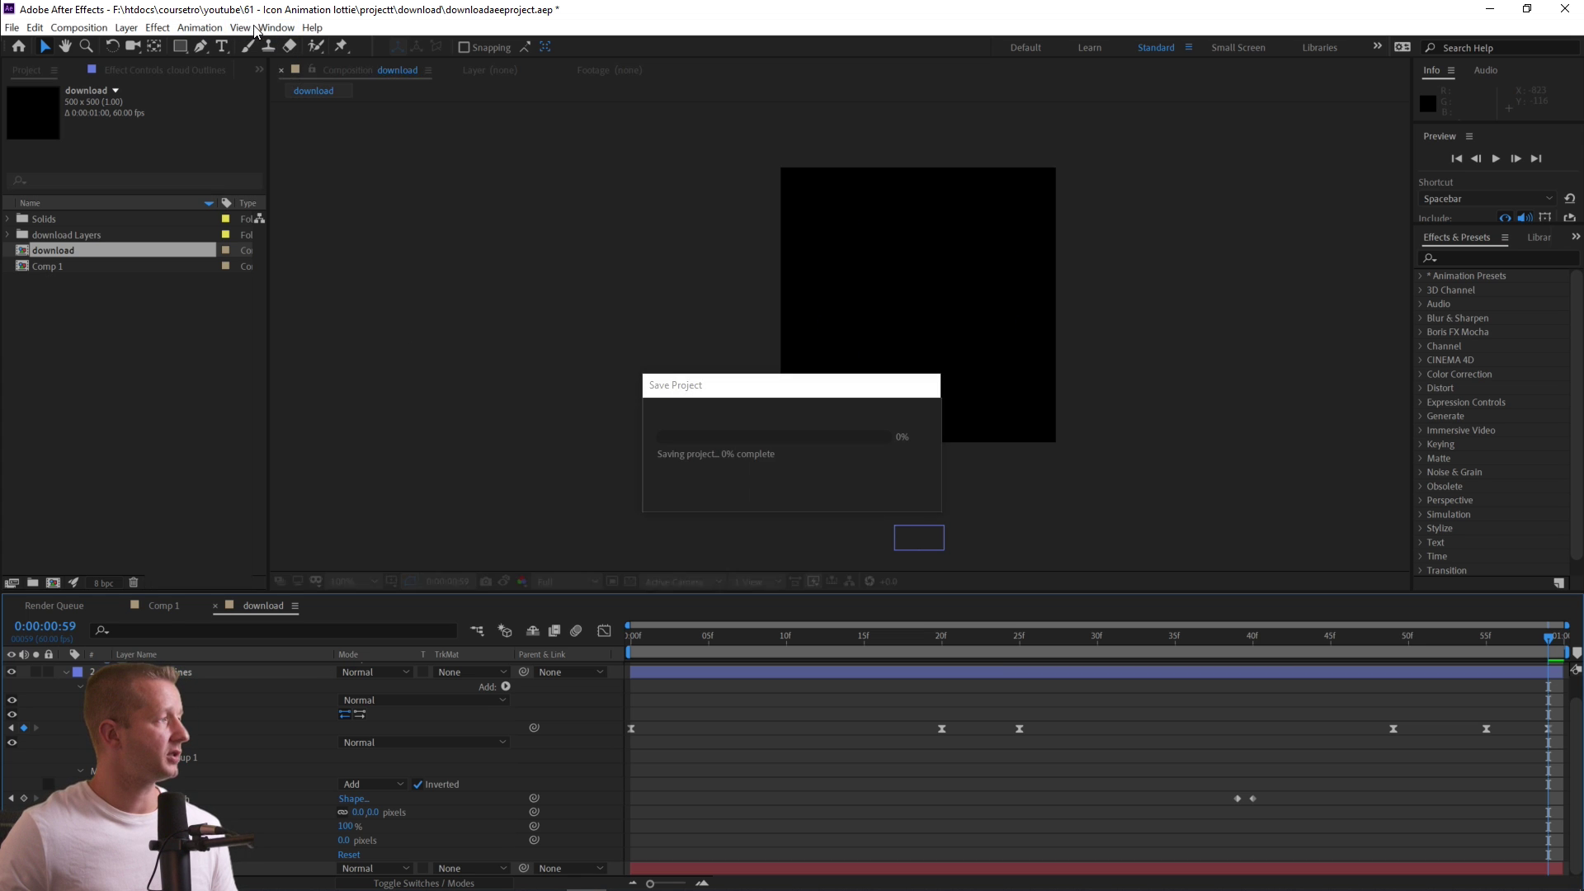
Open the Bodymovin extension and widen it until the destination folder settings are visible.
click(239, 28)
mouse_move(276, 27)
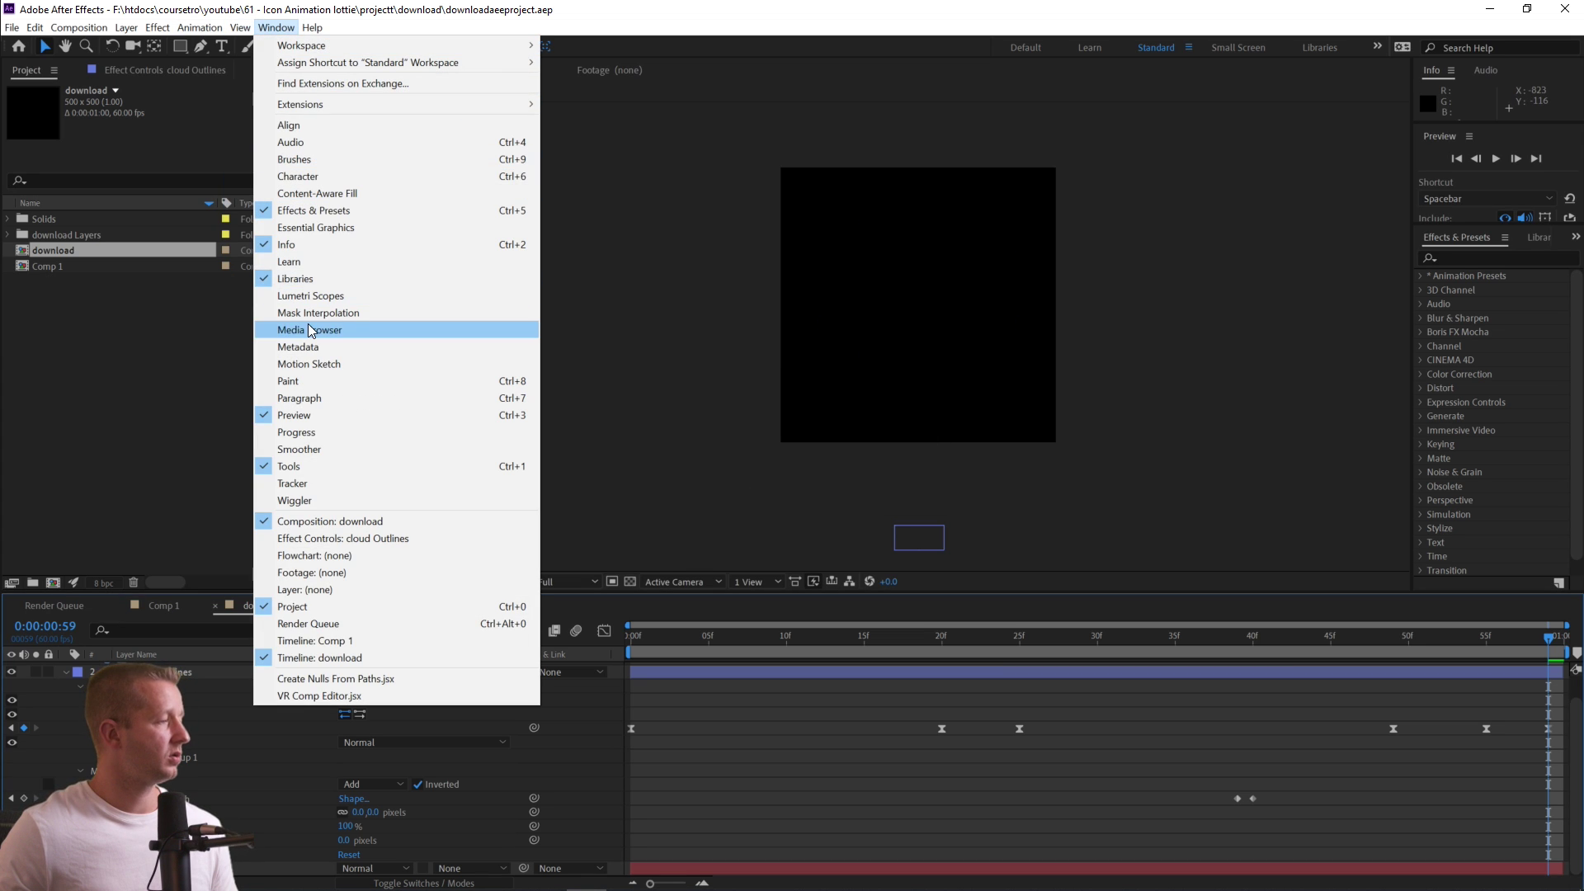
mouse_move(334, 104)
click(585, 122)
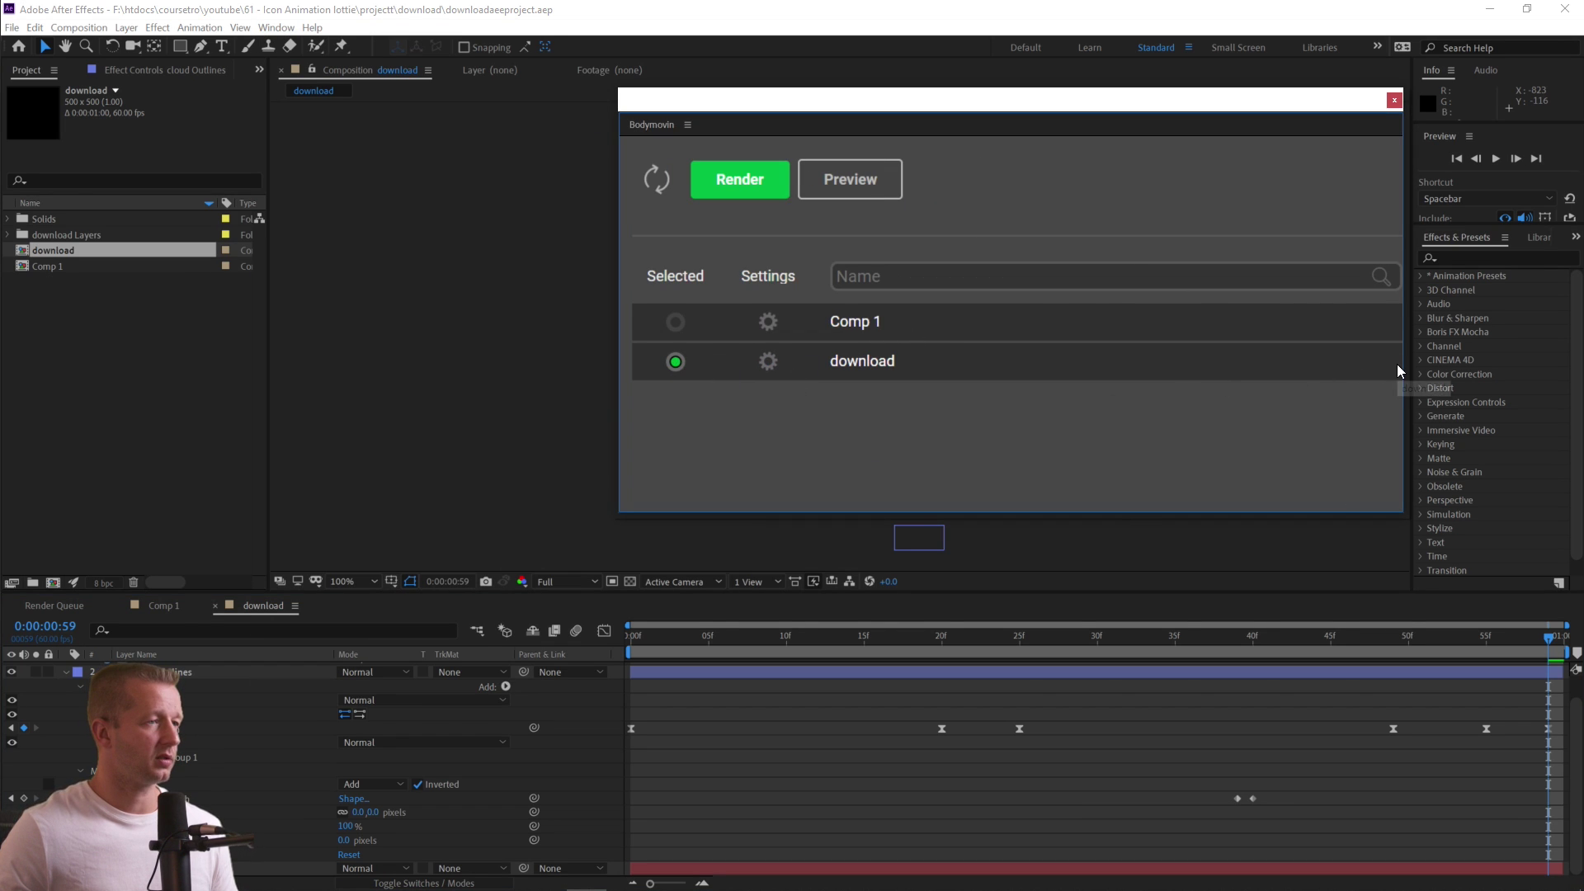
drag(1405, 369, 1507, 369)
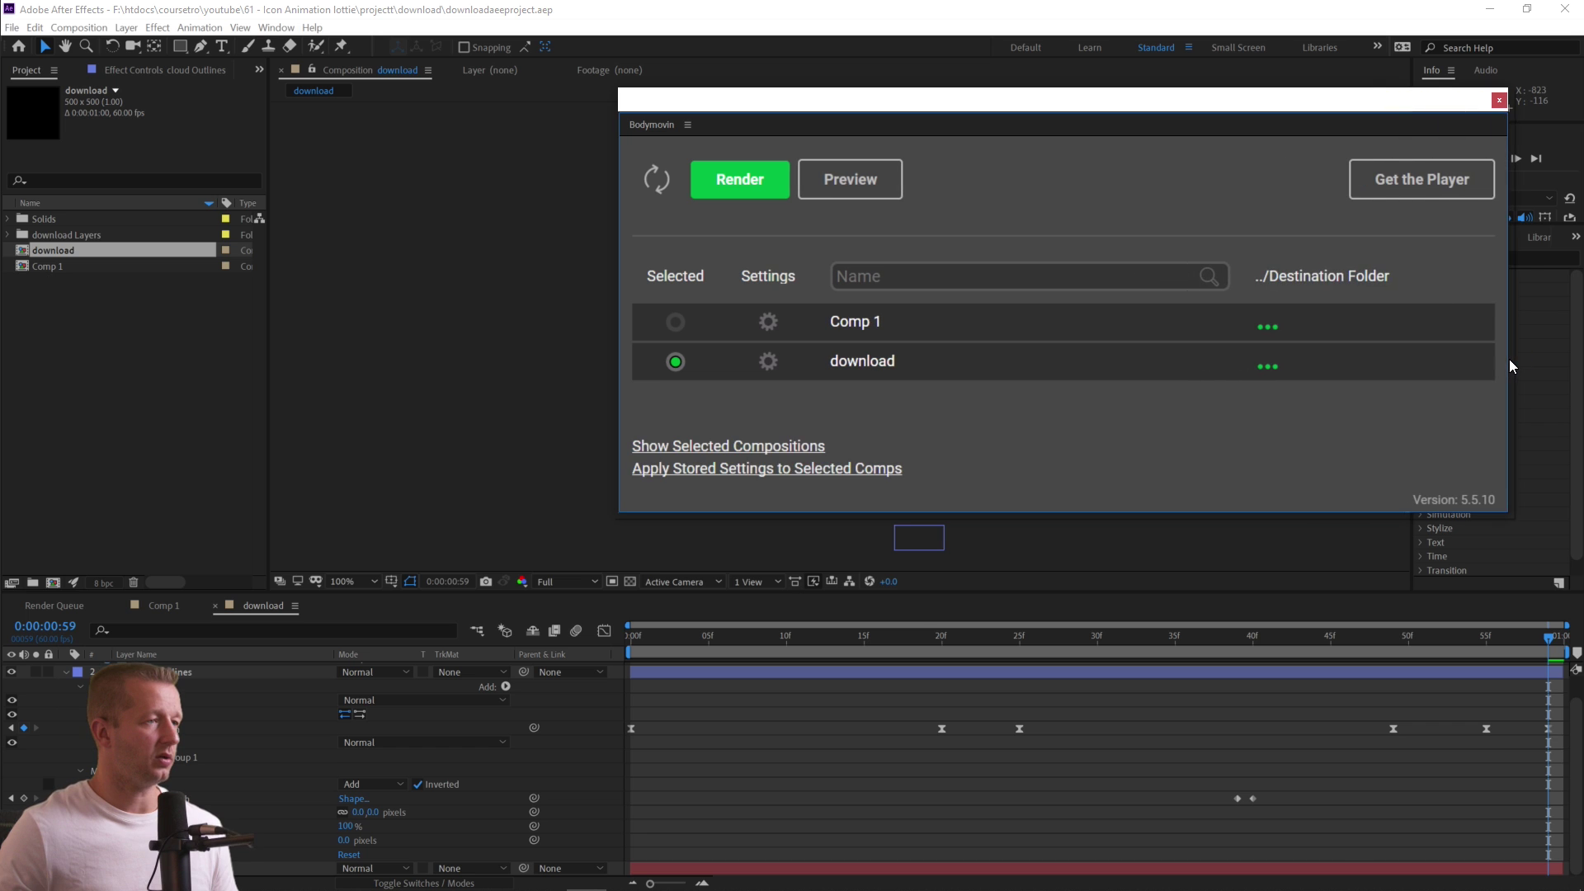
Set the download composition's export destination to a file named data in the projectt/download folder.
click(1265, 363)
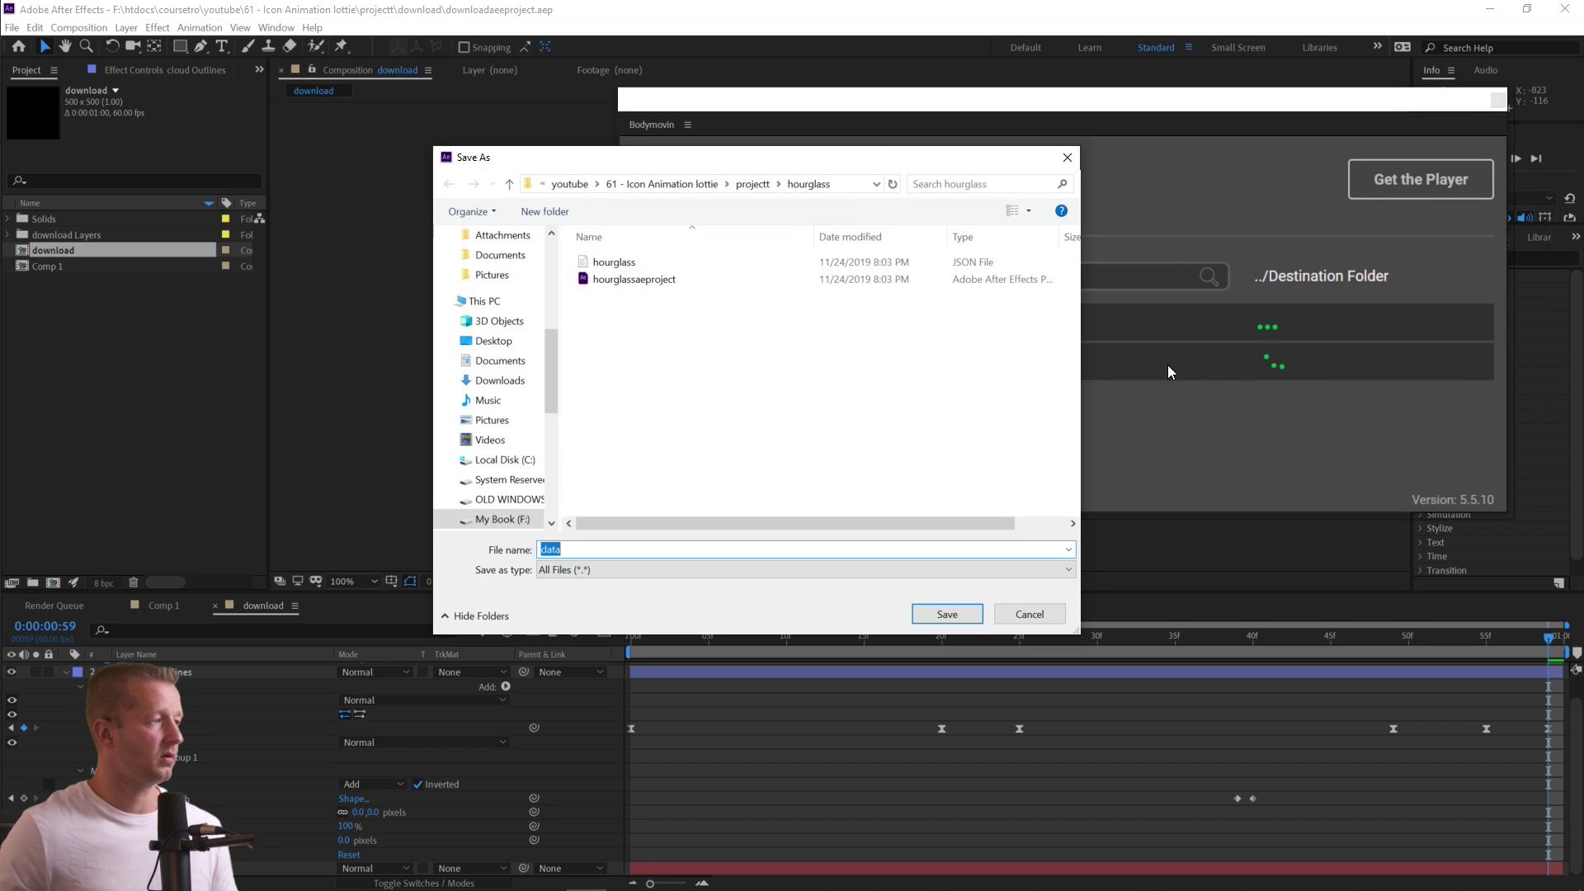
click(754, 185)
double_click(635, 279)
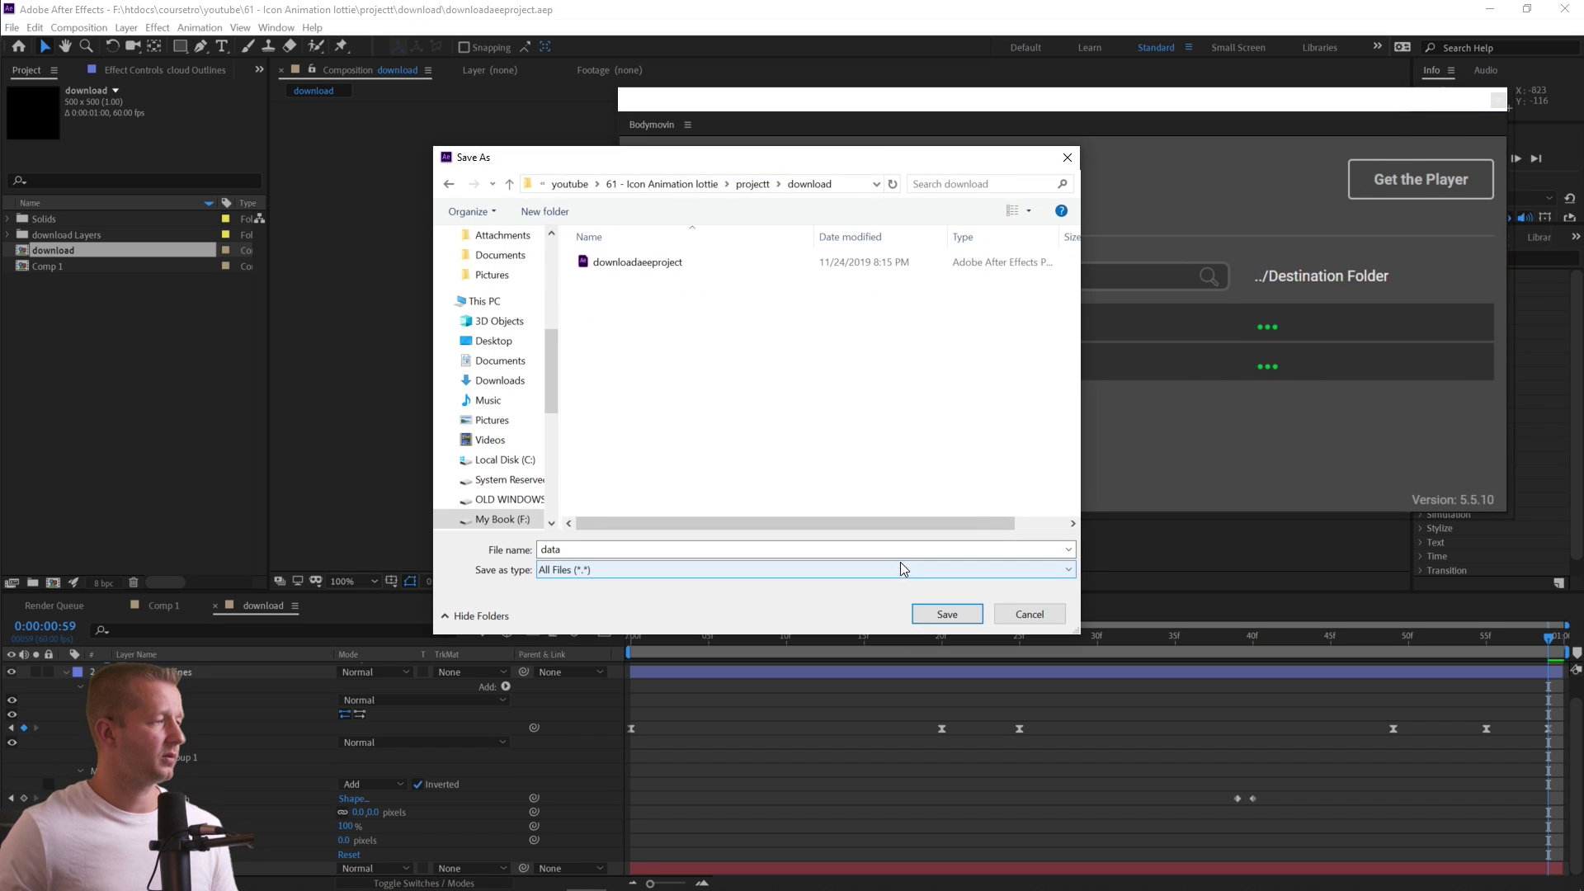
text(data)
key(Return)
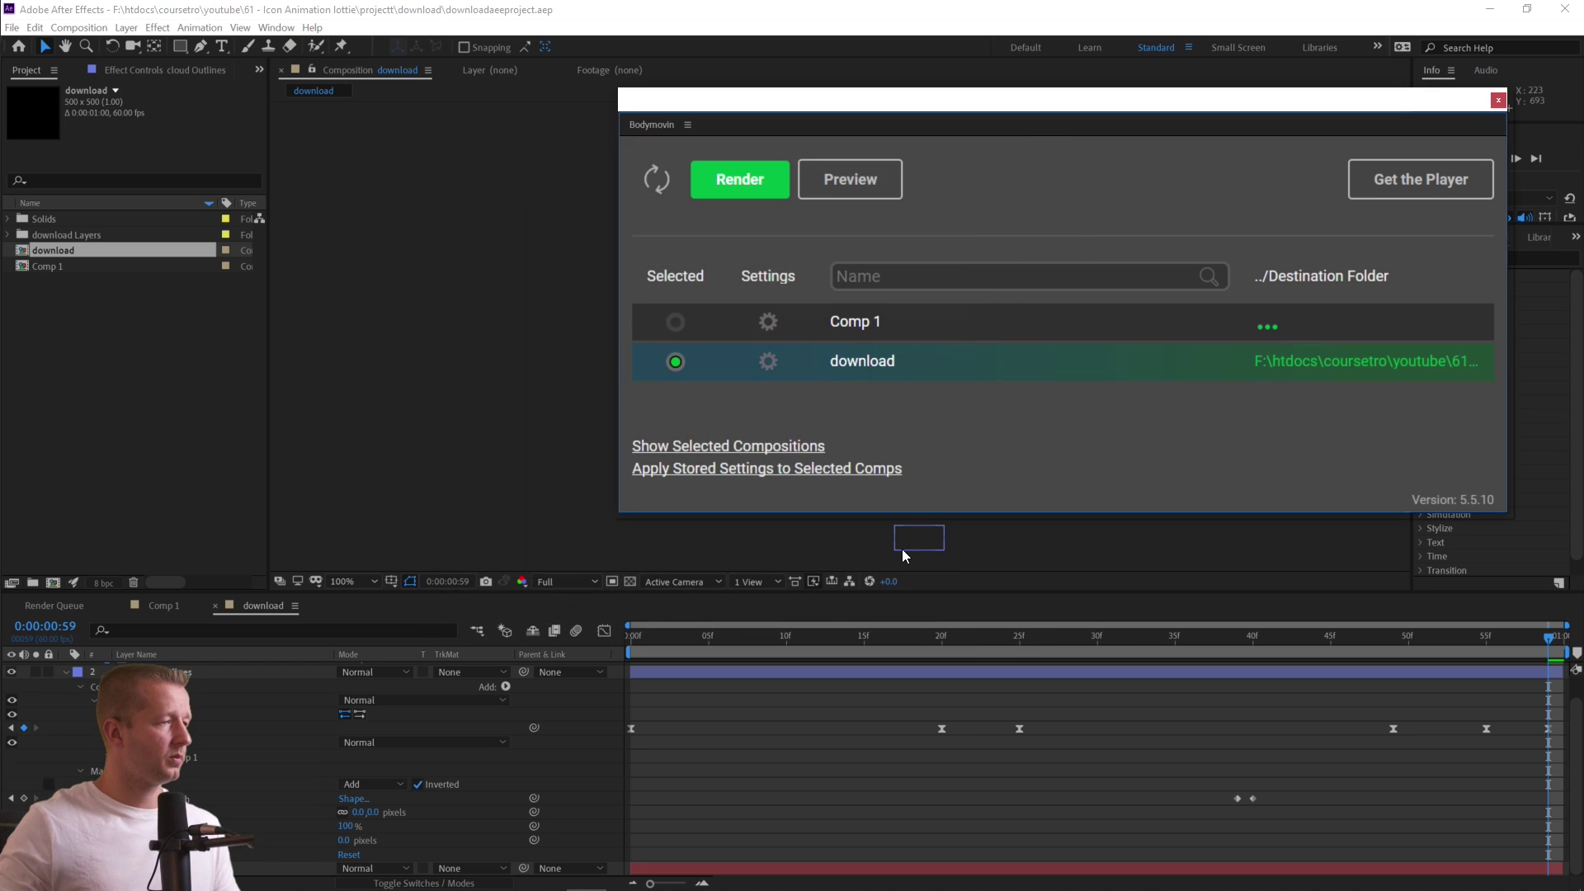
Render the download composition with Bodymovin and close the extension.
click(745, 193)
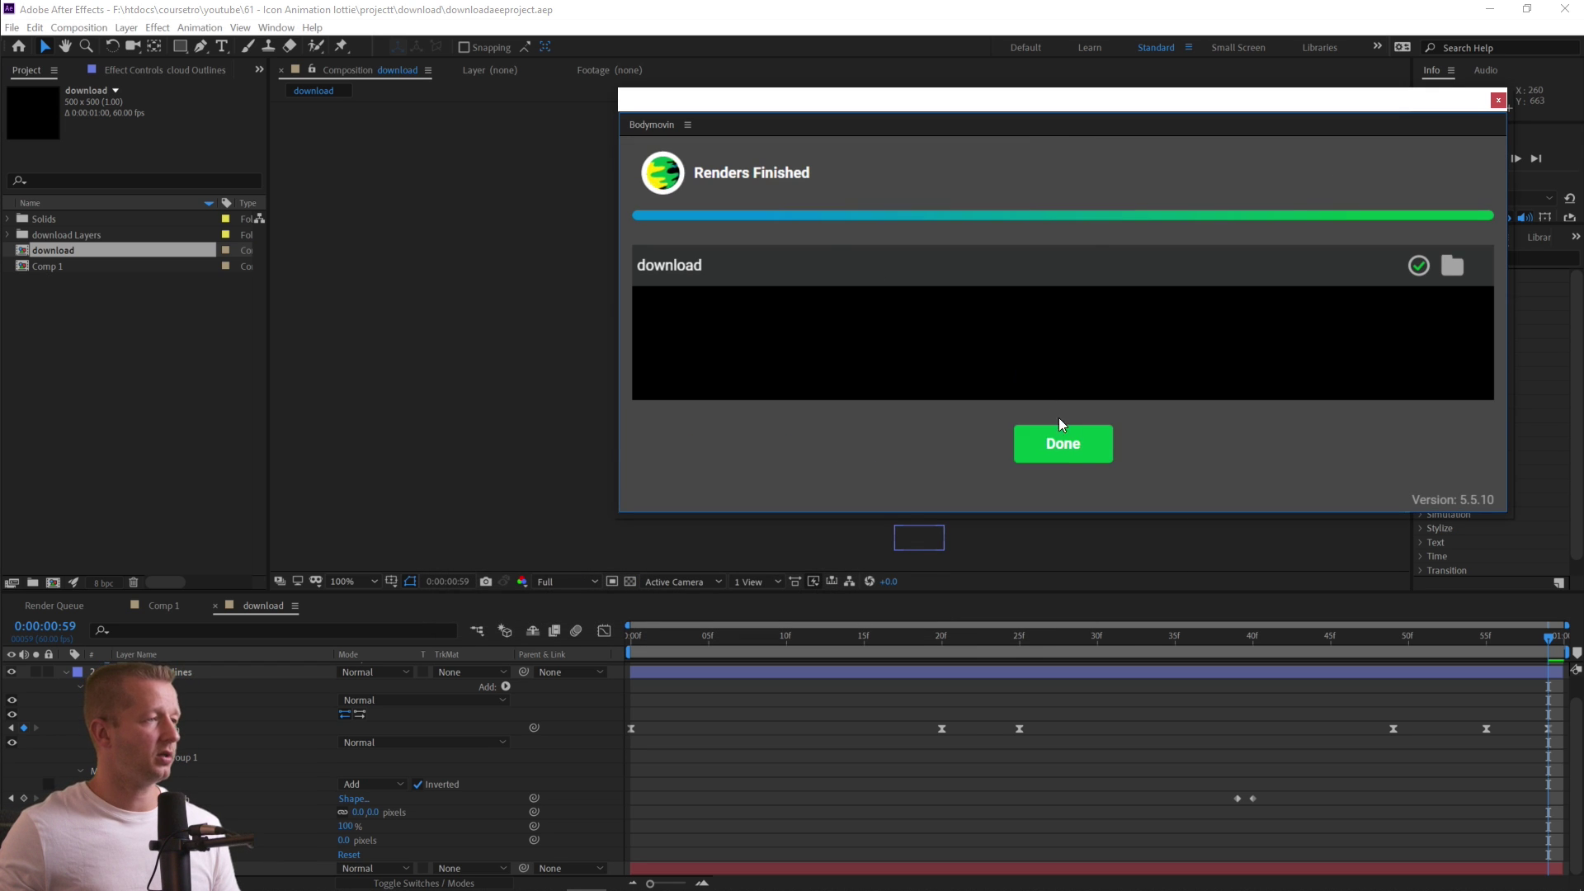
click(1079, 455)
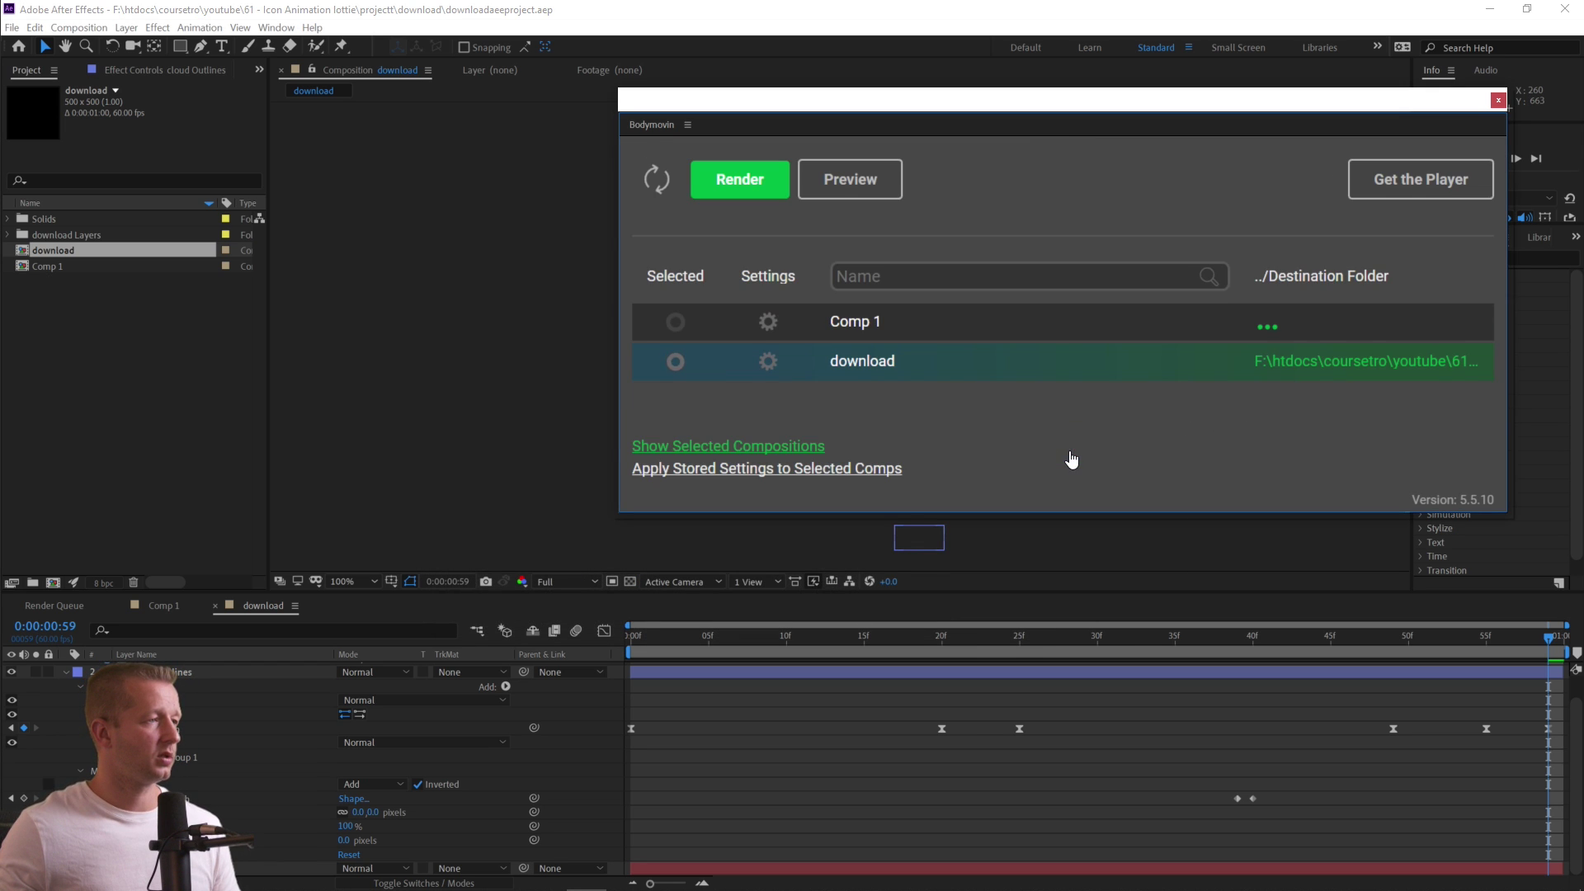
click(1498, 99)
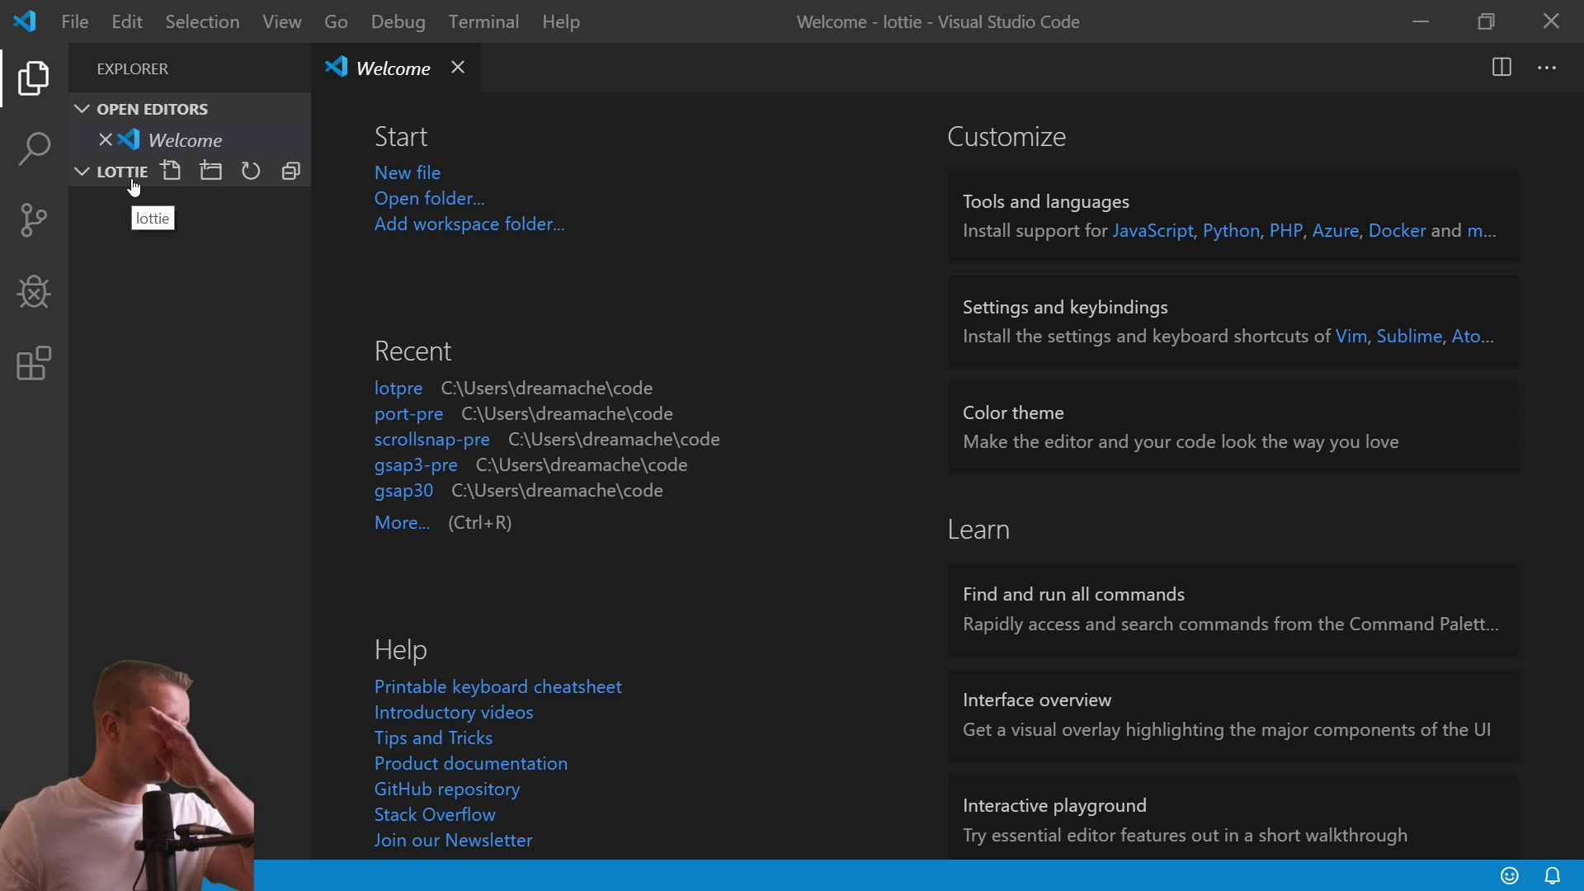
In Visual Studio Code, create index.html in the lottie folder and fill it with the Emmet HTML boilerplate.
click(172, 171)
text(index)
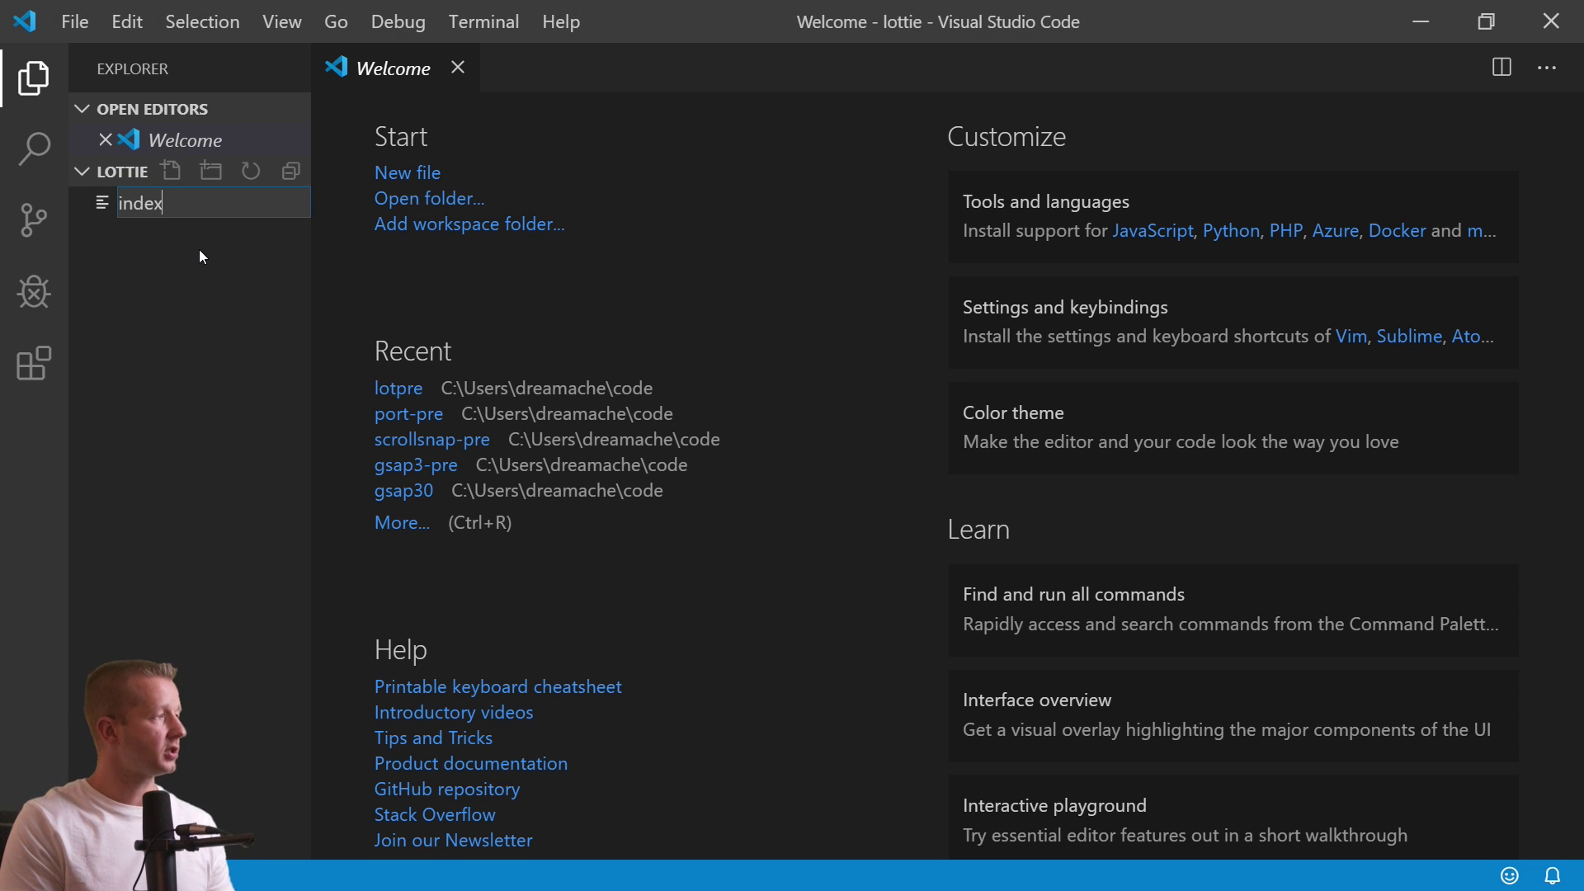
text(.html)
key(Return)
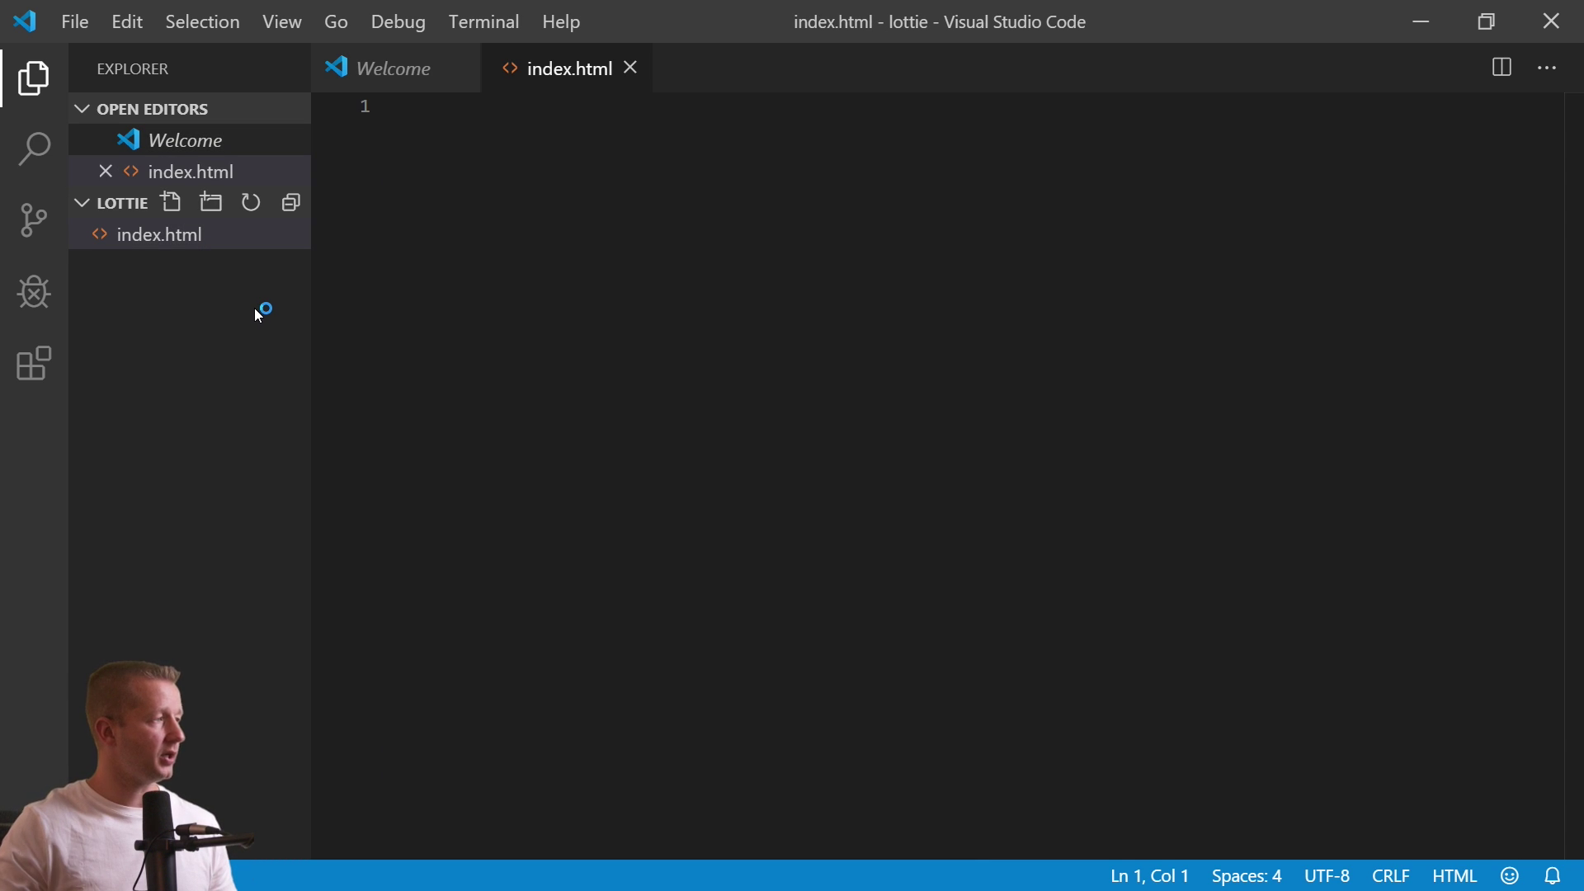
text(!)
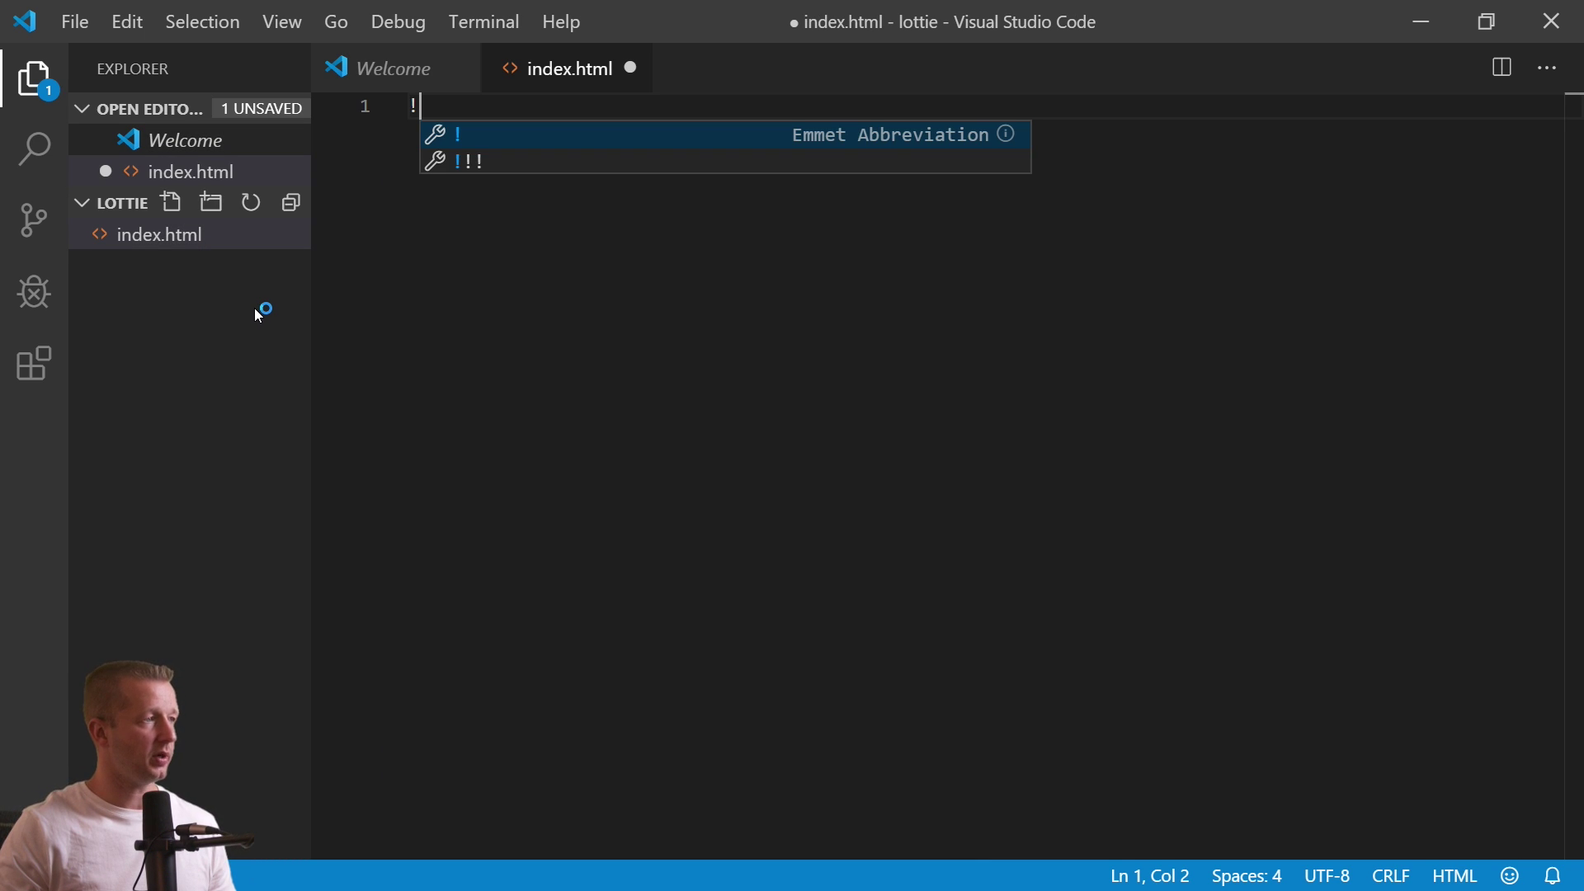
key(Tab)
Add a stylesheet link to css/main.css below the title in the head of index.html.
click(650, 268)
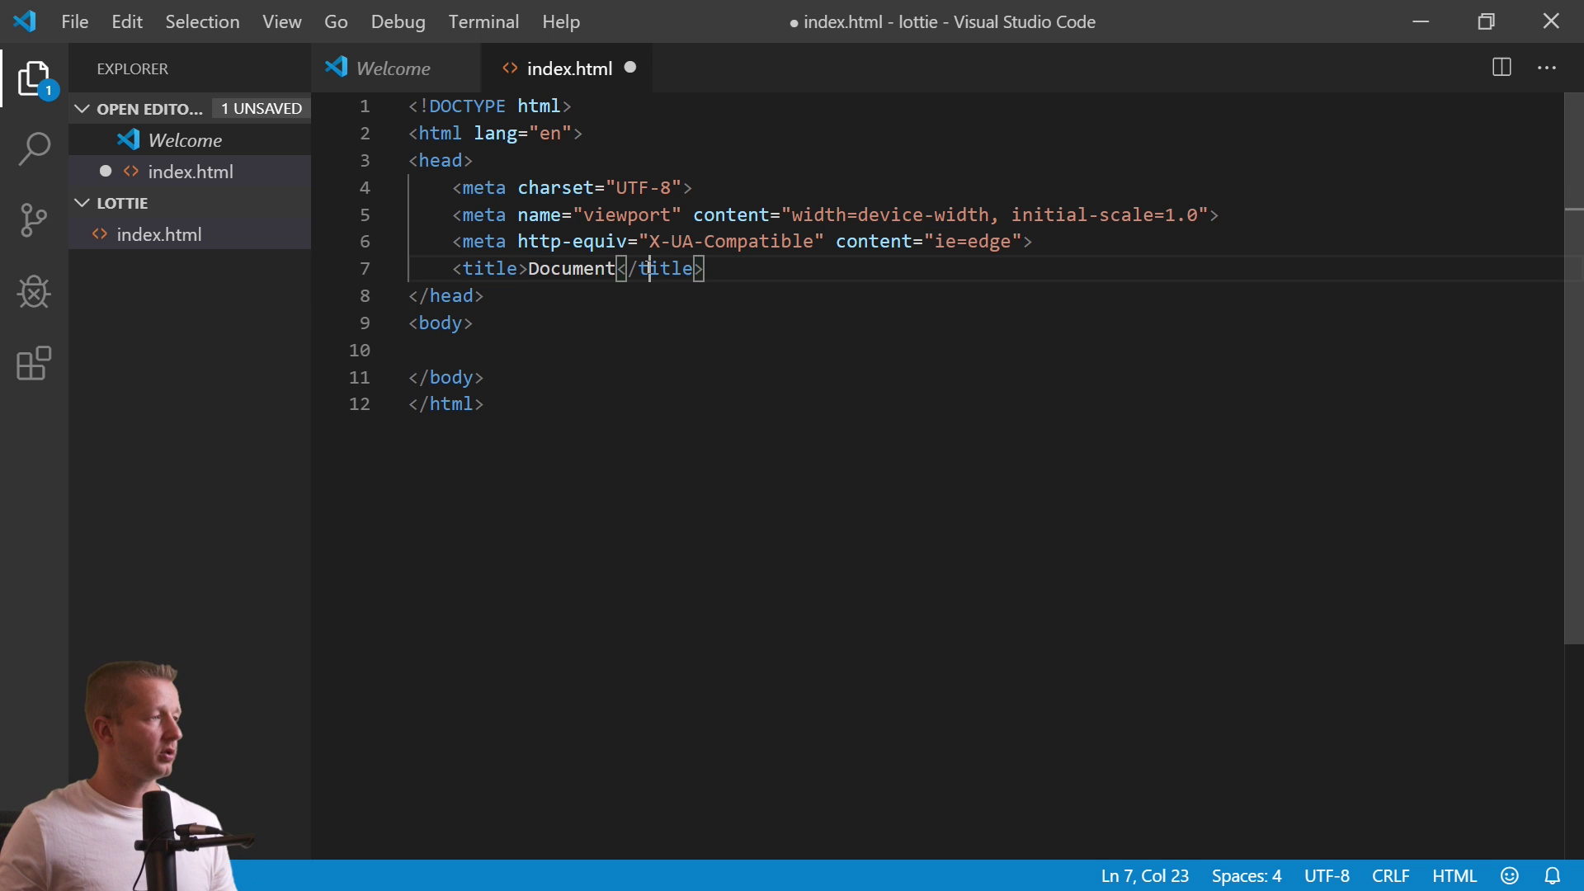
click(716, 264)
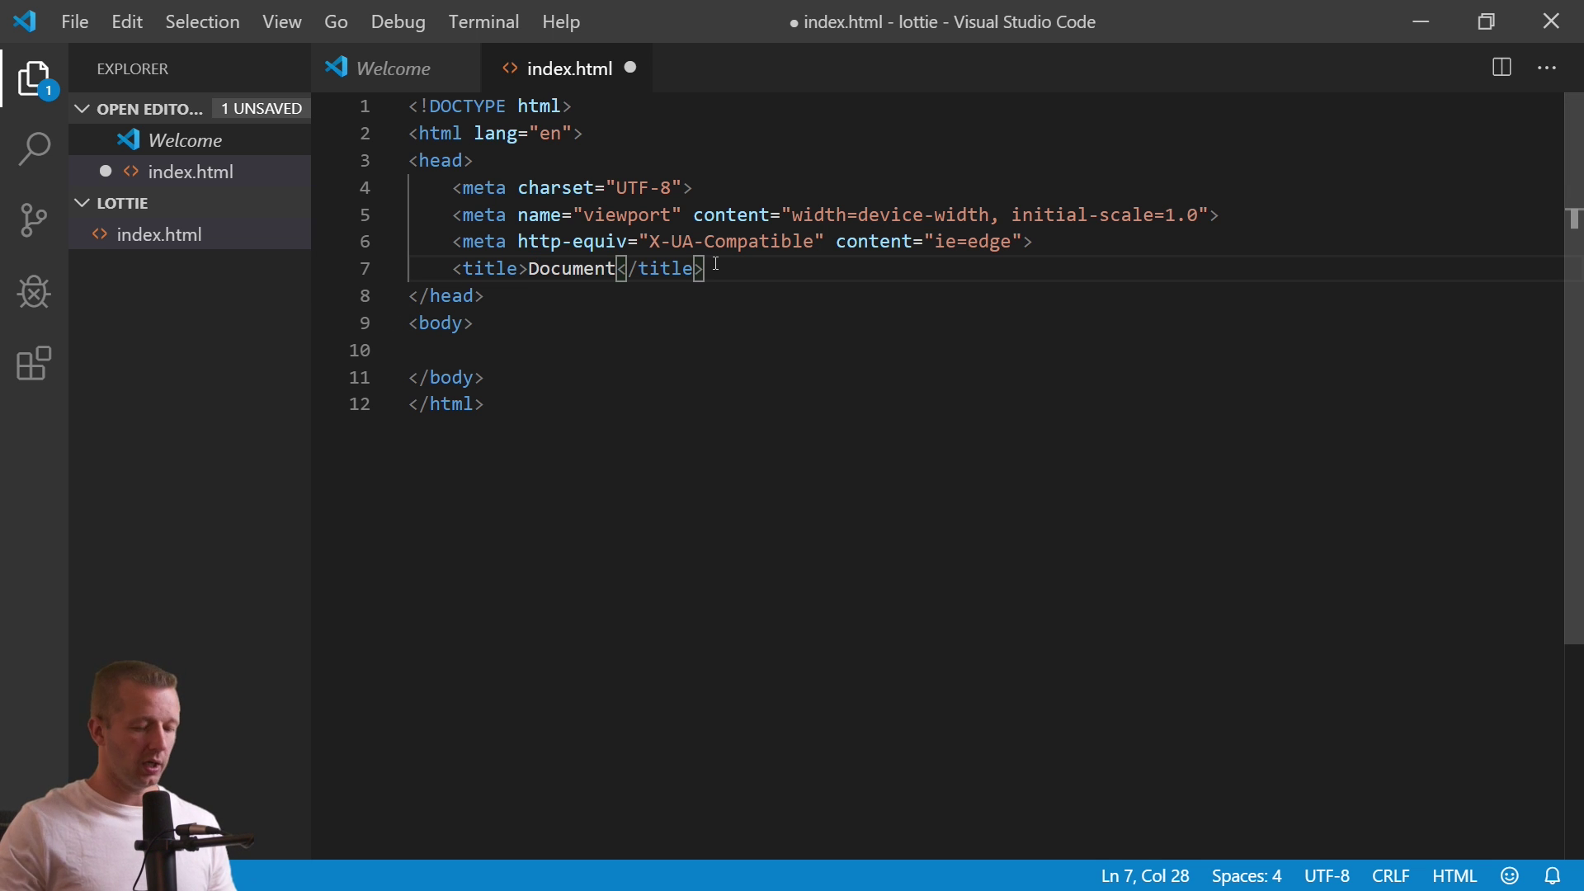
key(Return)
text(link)
key(Tab)
text(cs)
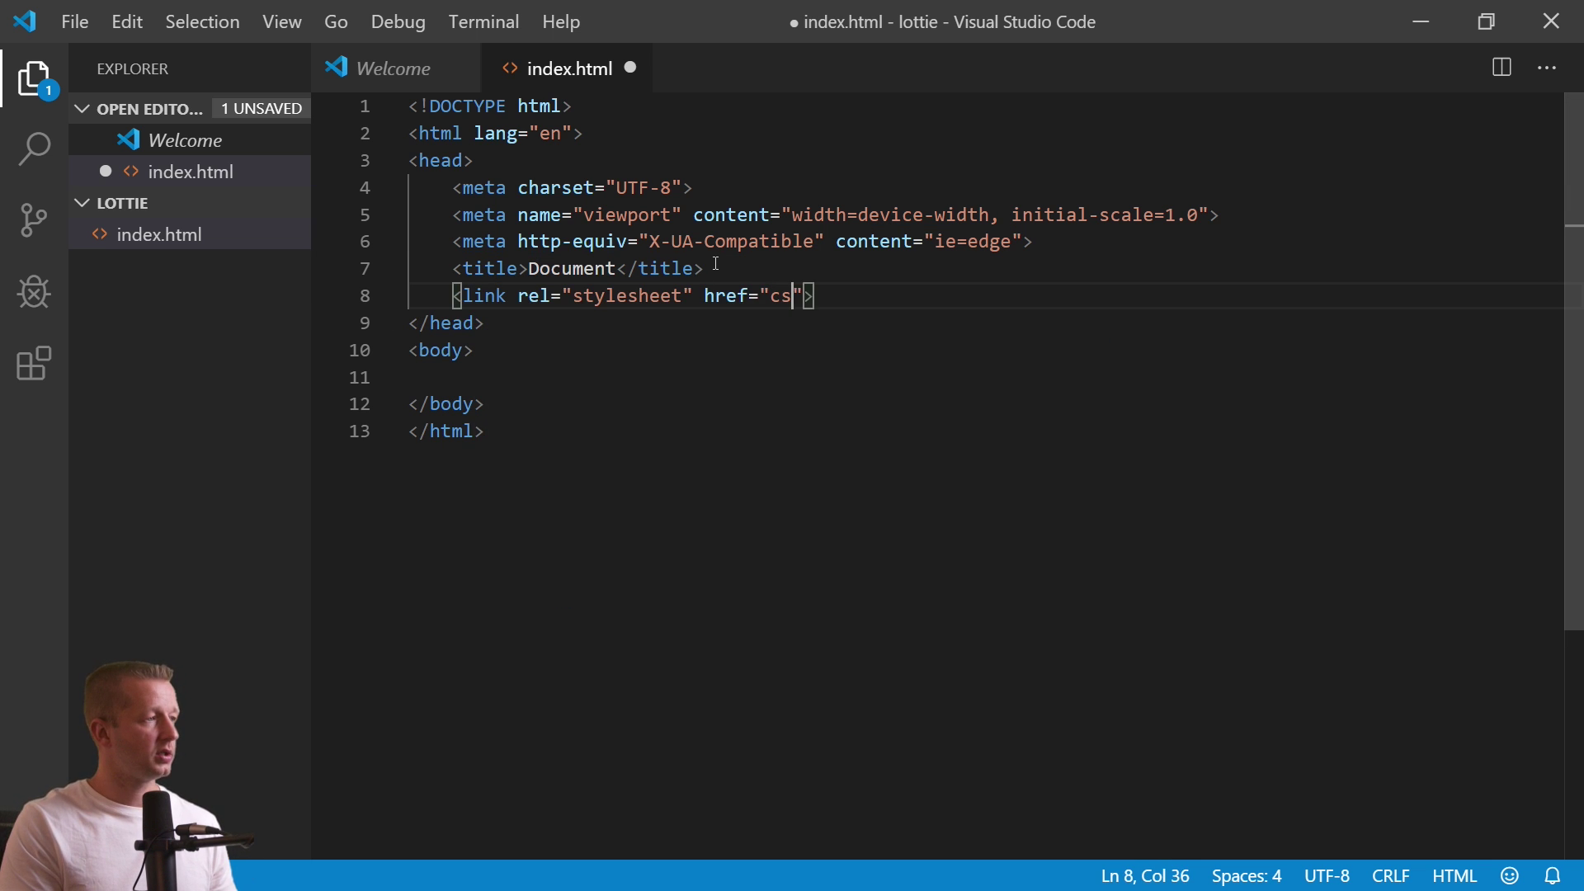
text(s/main.css)
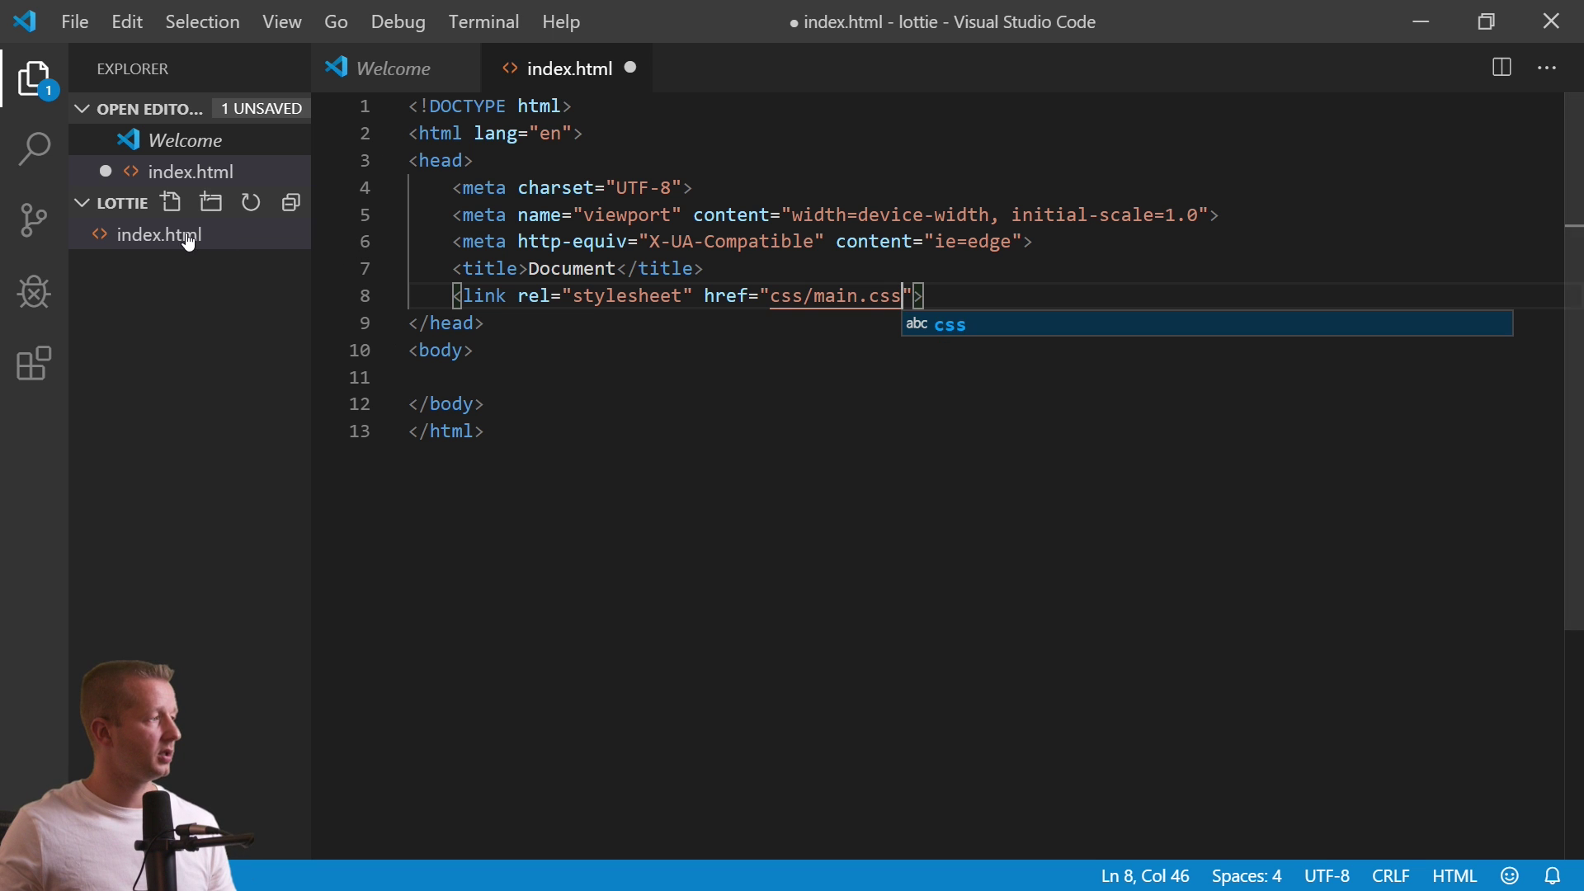
Create a css folder in the lottie project and add a main.scss file inside it.
click(211, 208)
text(css)
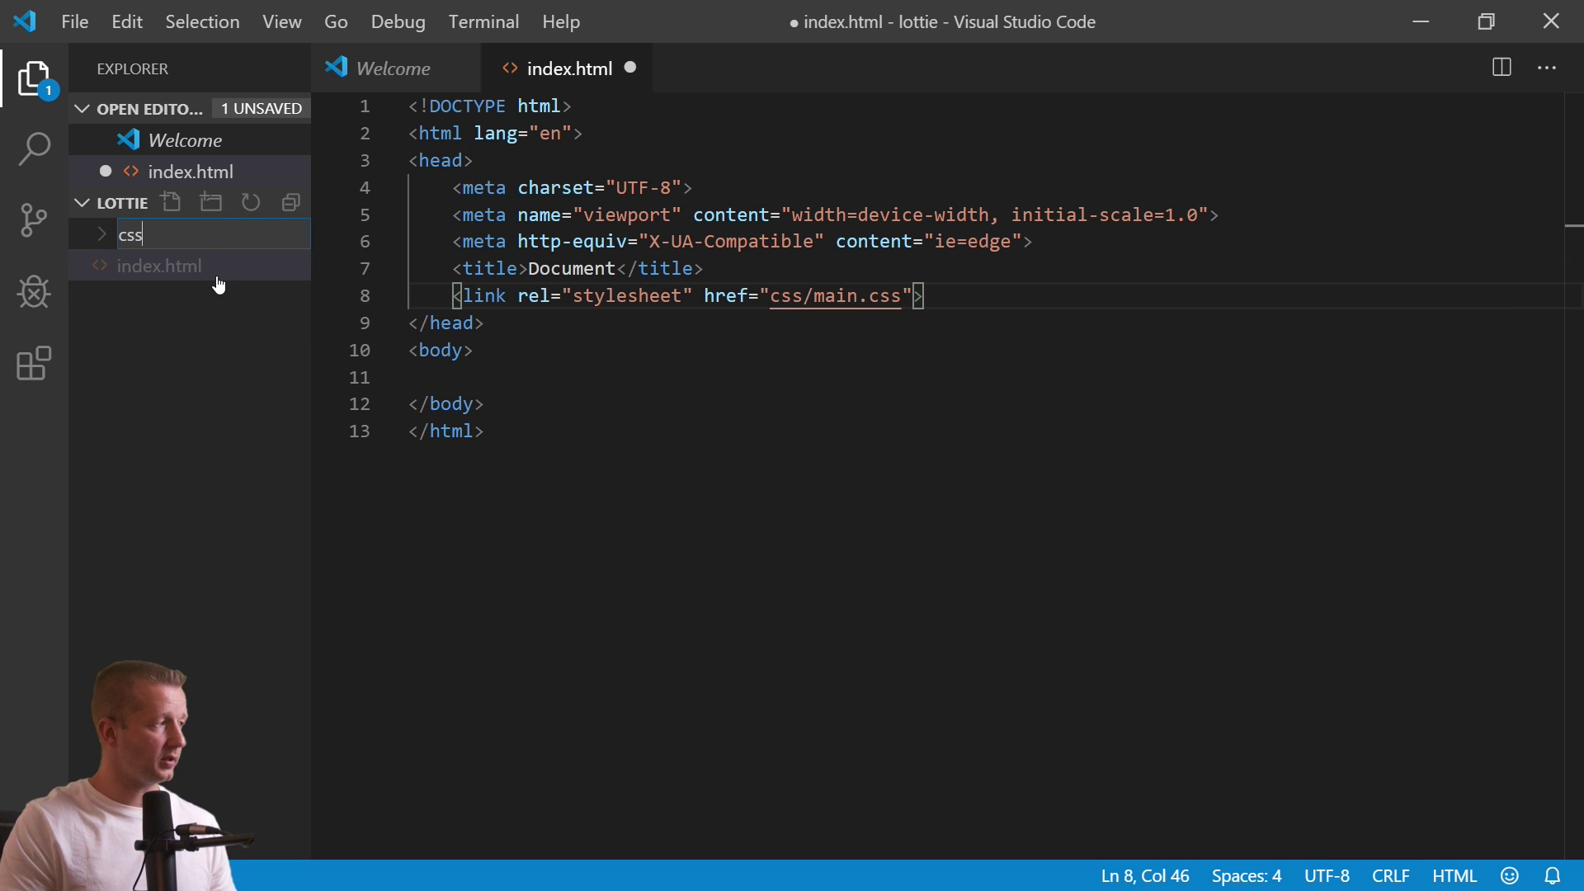
key(Return)
click(176, 206)
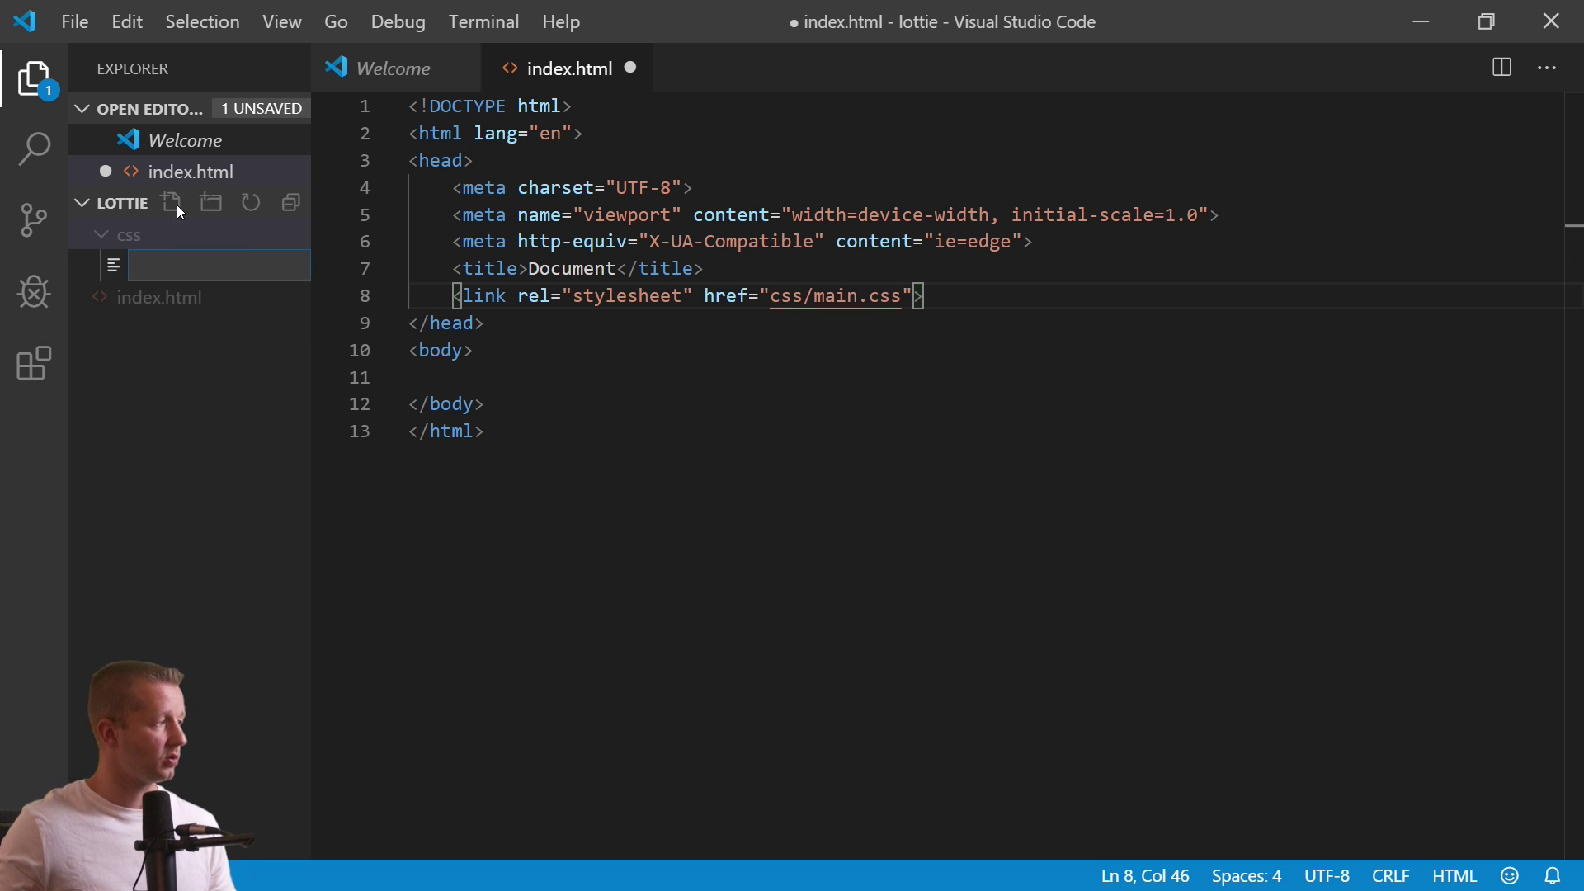
text(main.scss)
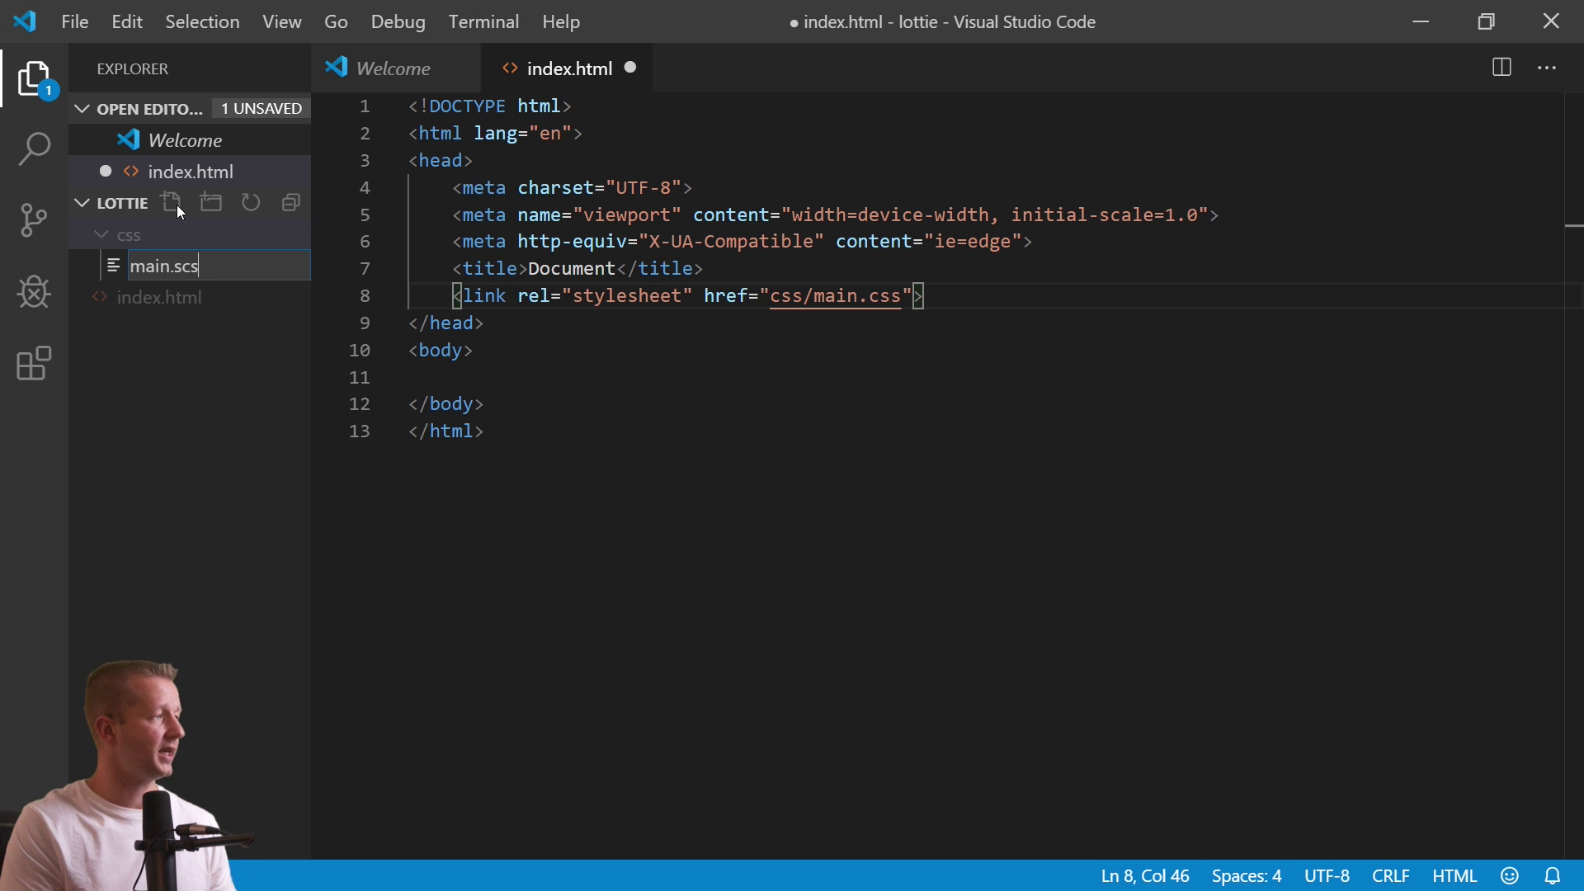
key(Return)
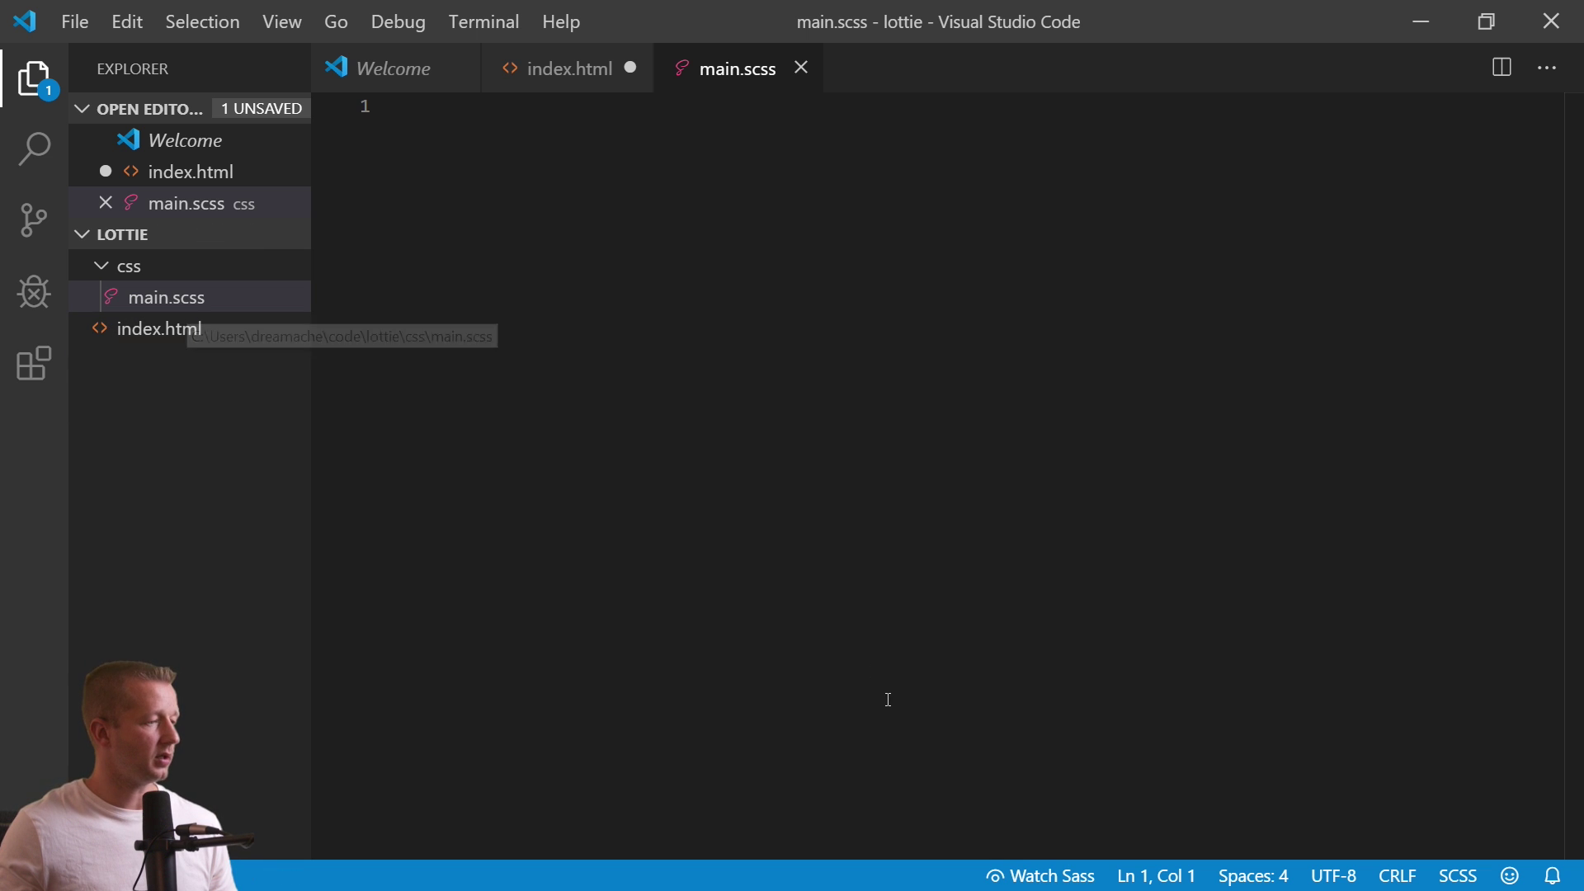
Start watching Sass for main.scss, then return to the empty body line of index.html and close the compiler output.
click(1041, 876)
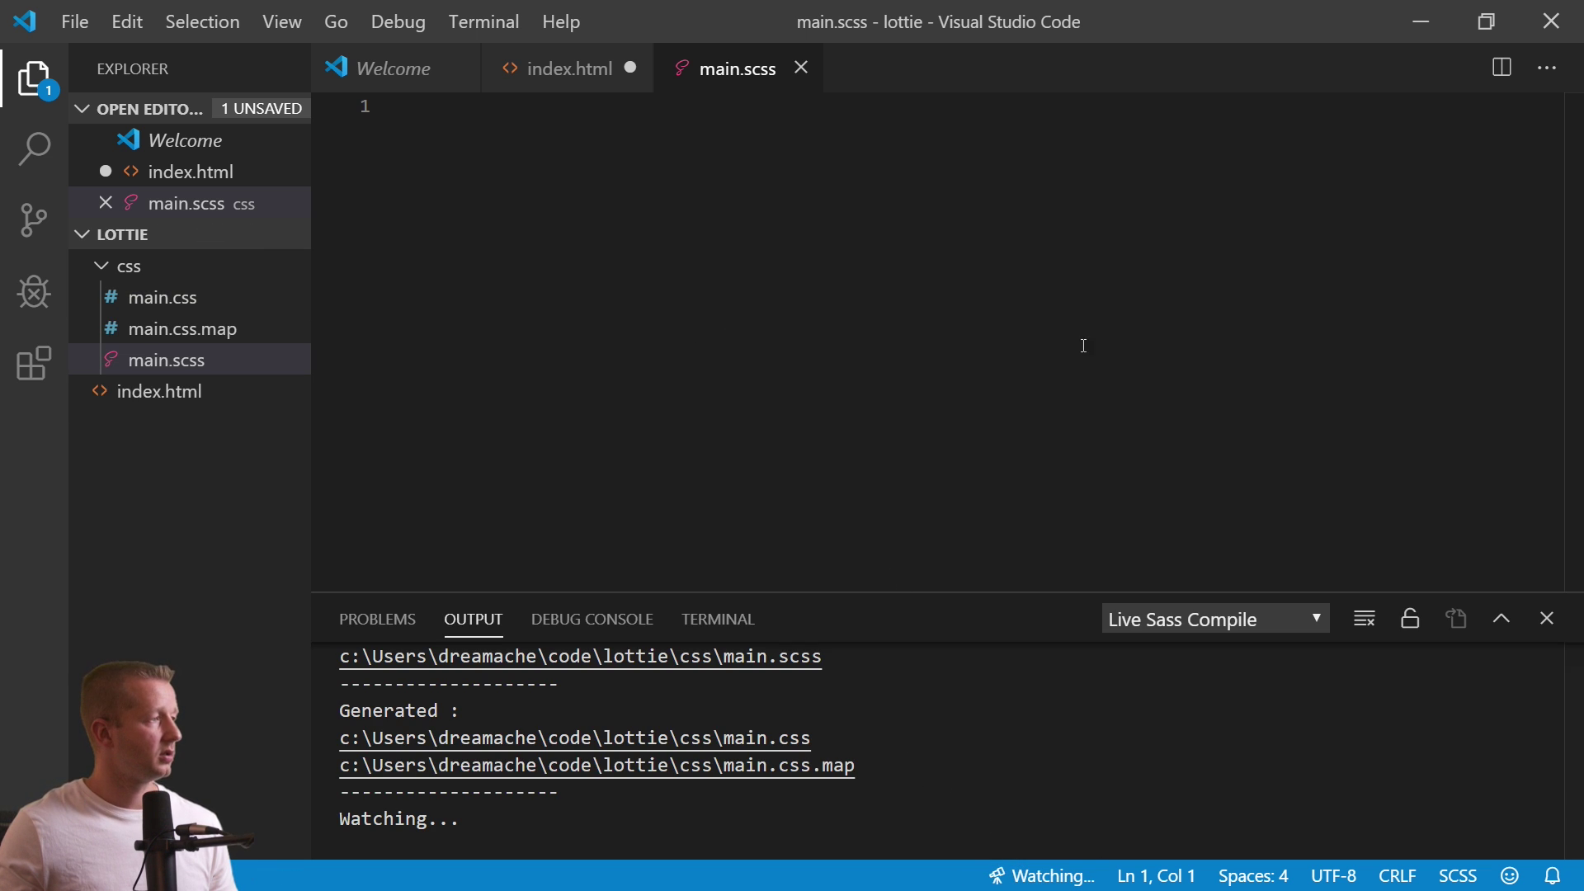
click(559, 72)
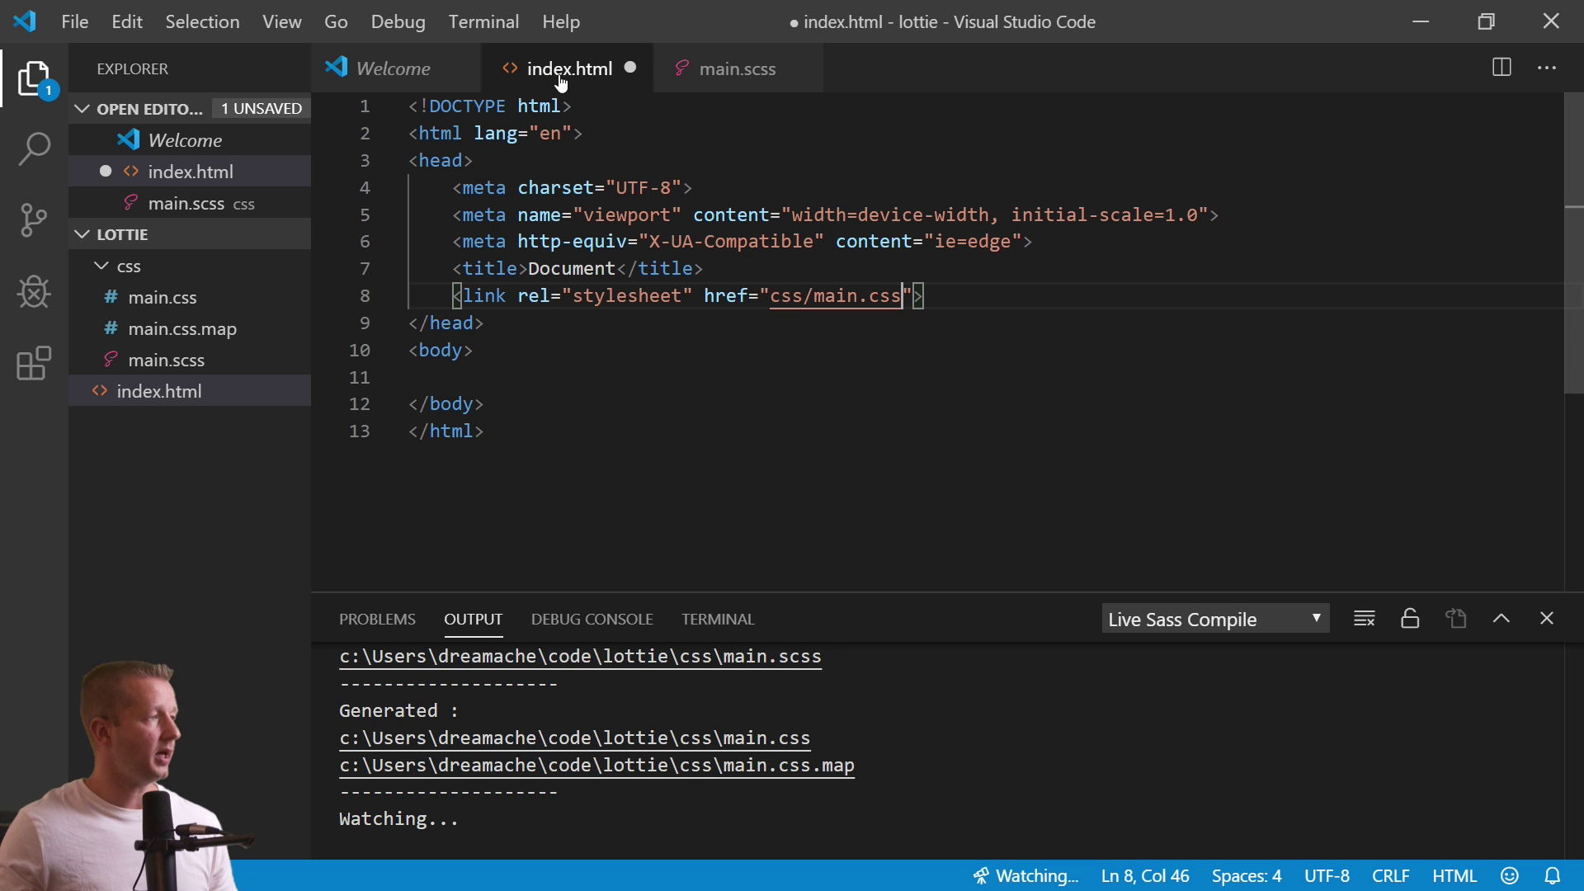
click(473, 380)
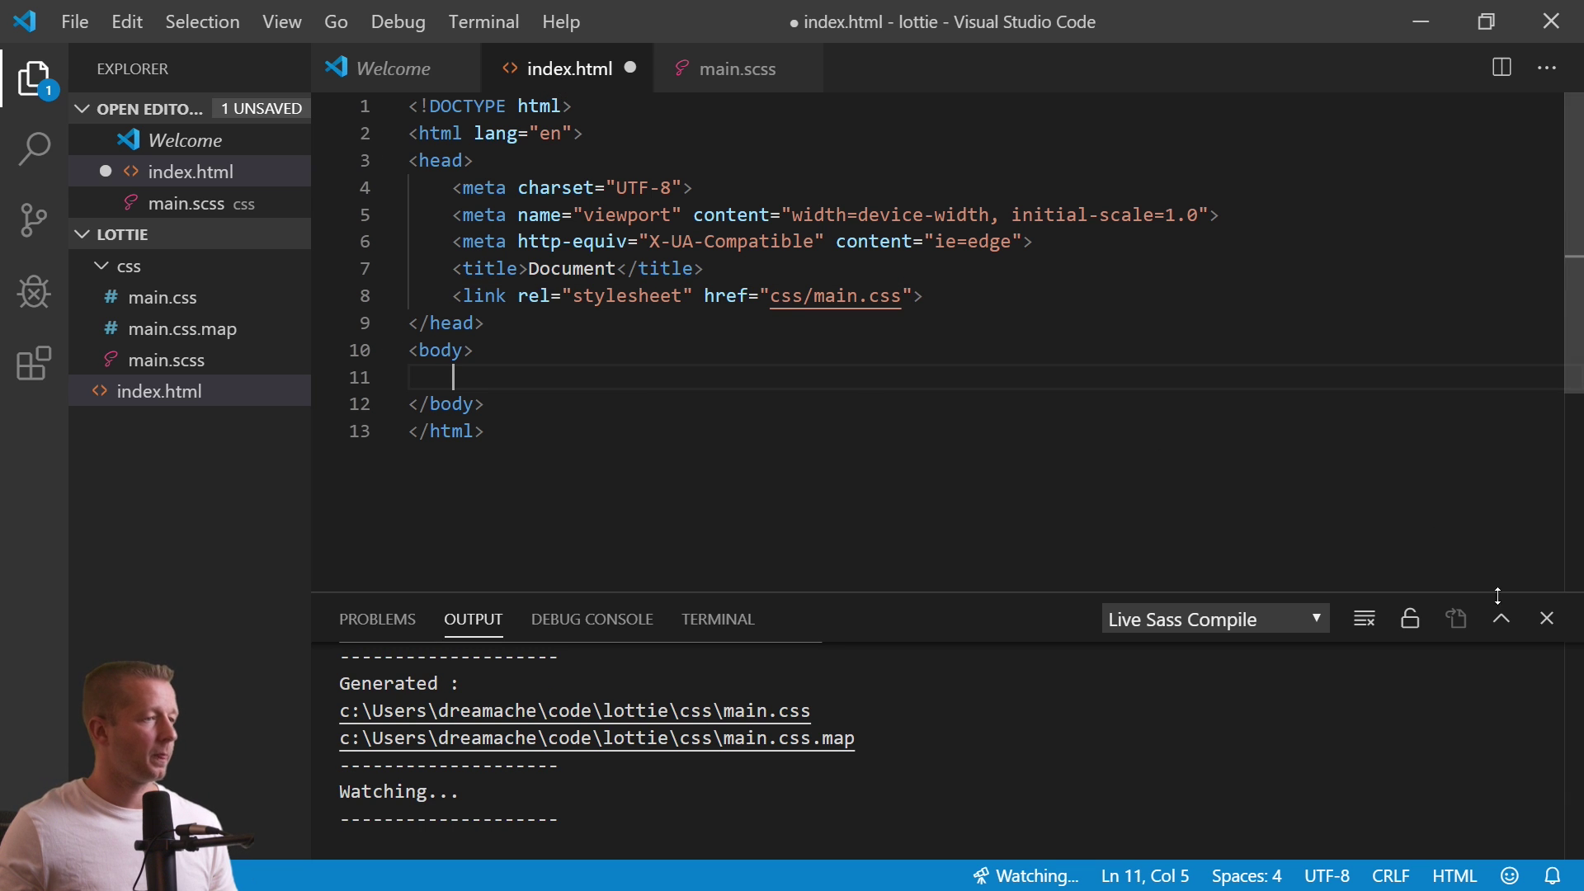
click(1547, 619)
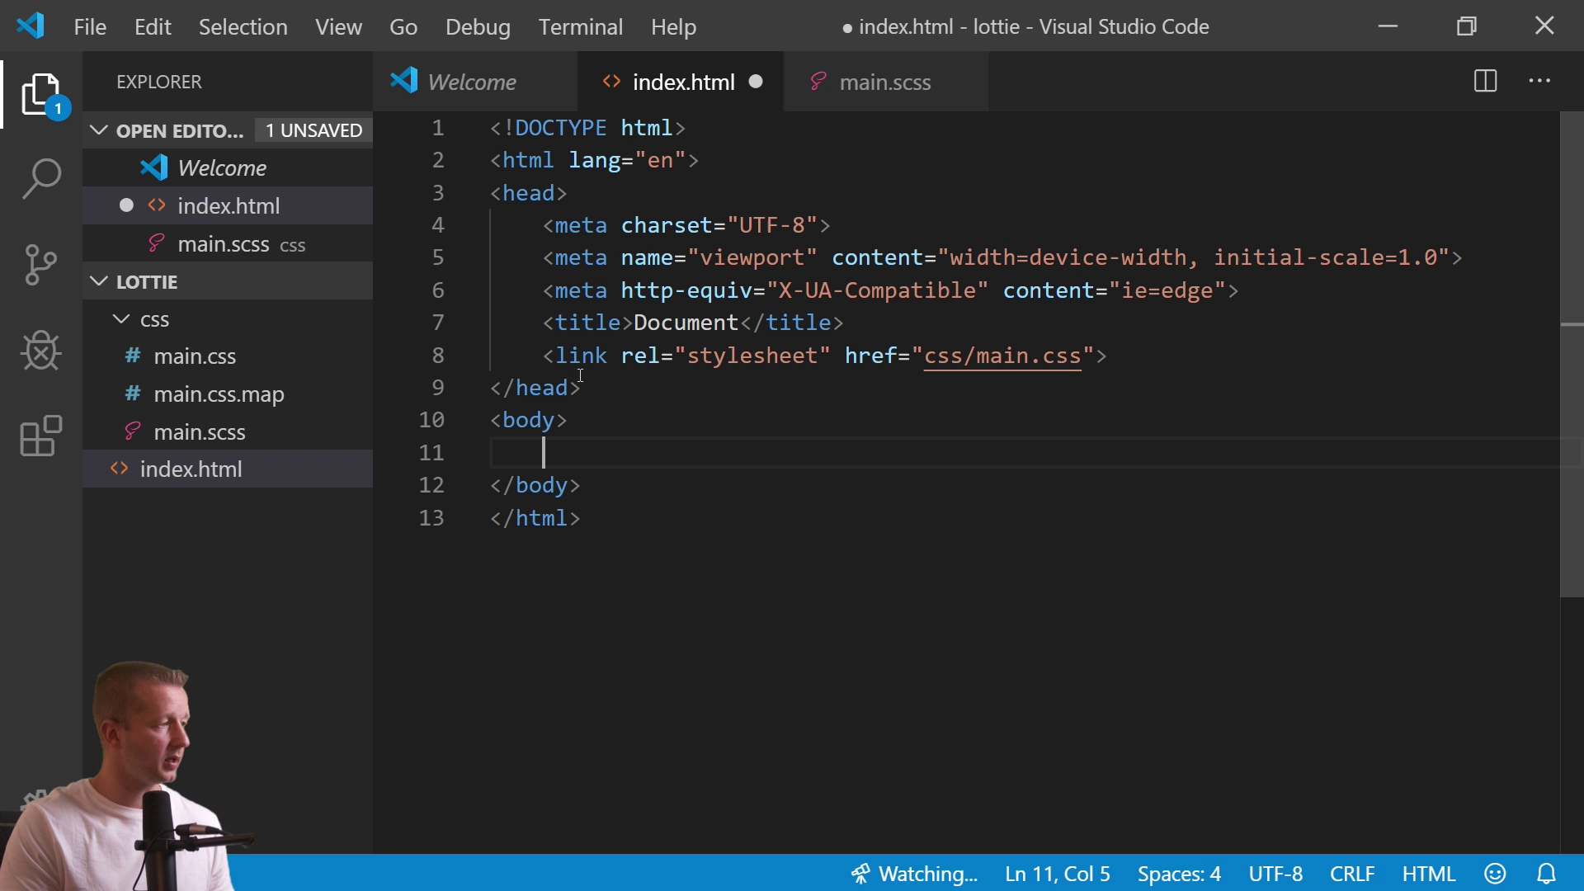
Add a div with class container inside the body, with blank lines around it and an open line inside.
scroll(610, 366, down, 2)
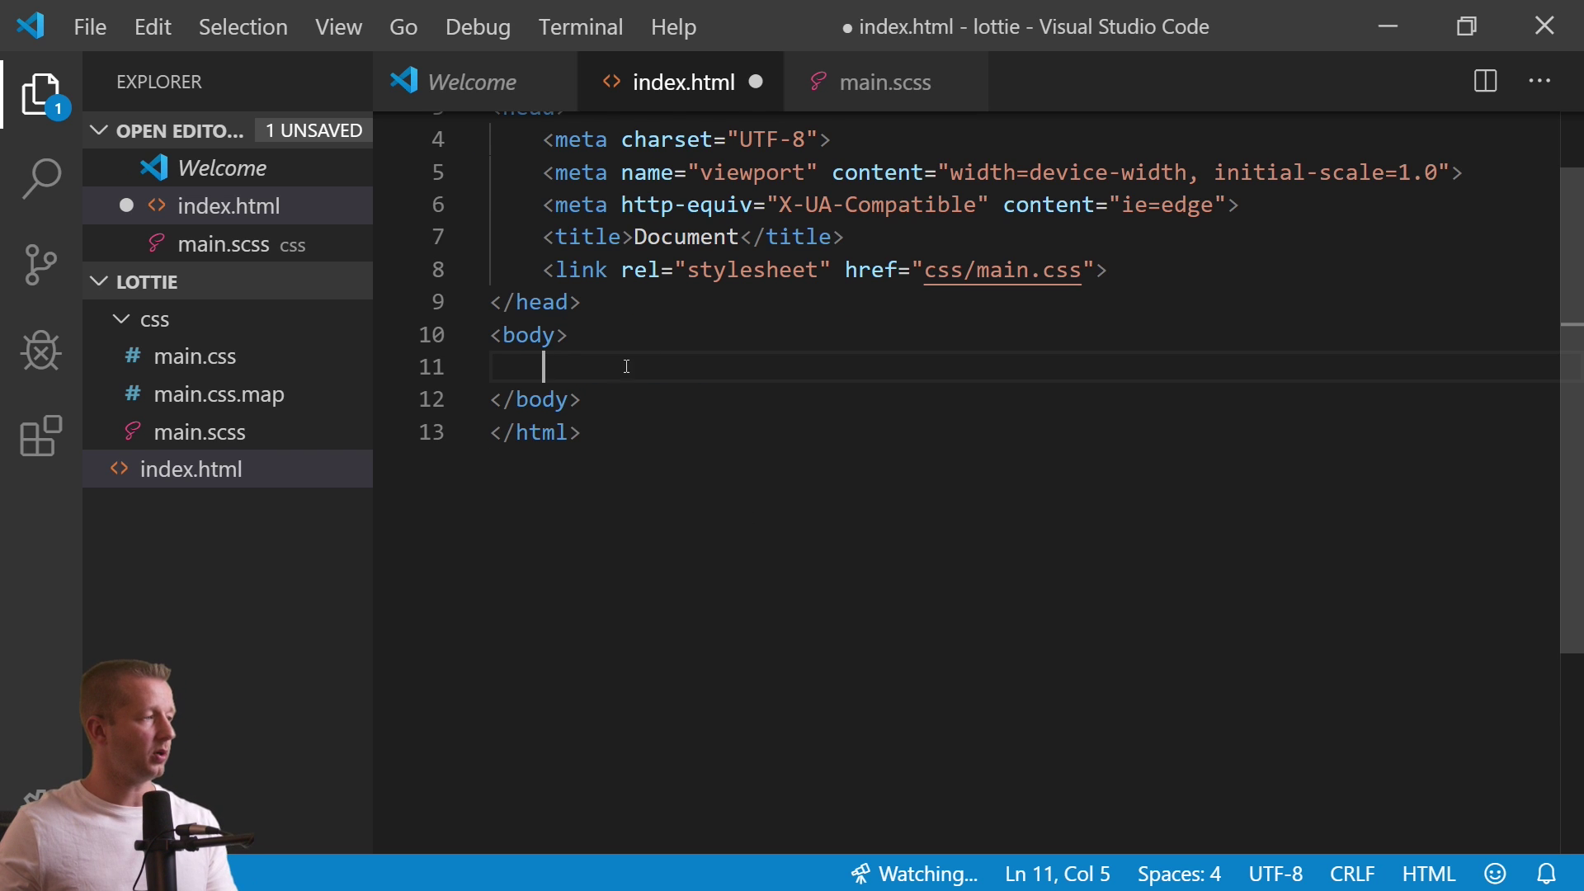
key(Return)
scroll(725, 307, down, 2)
key(Return)
click(697, 318)
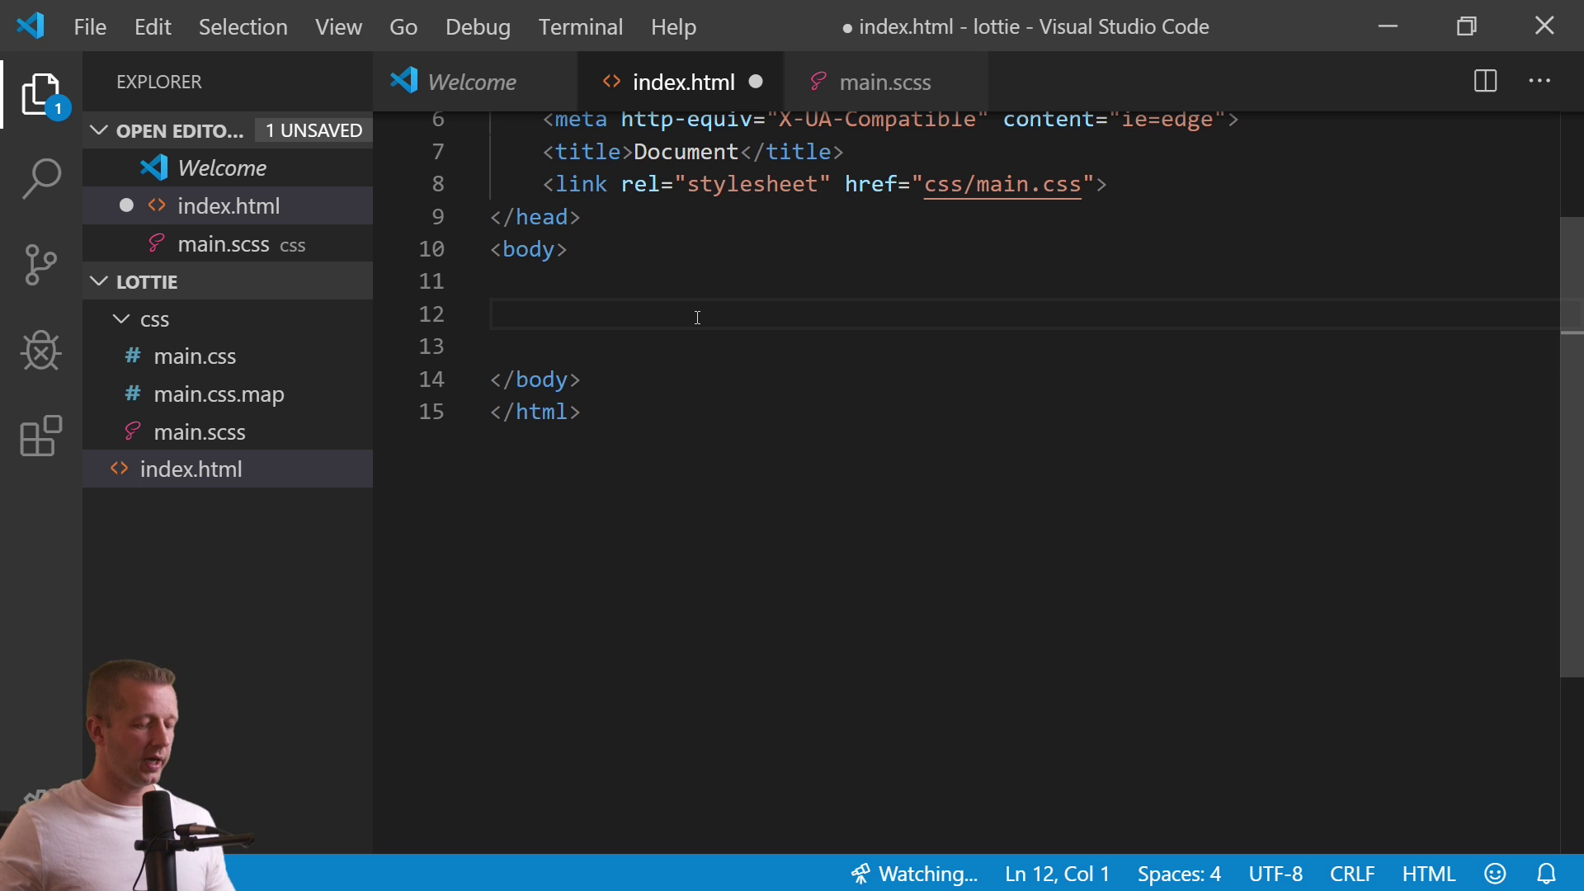
key(Tab)
text(.container)
key(Tab)
key(Return)
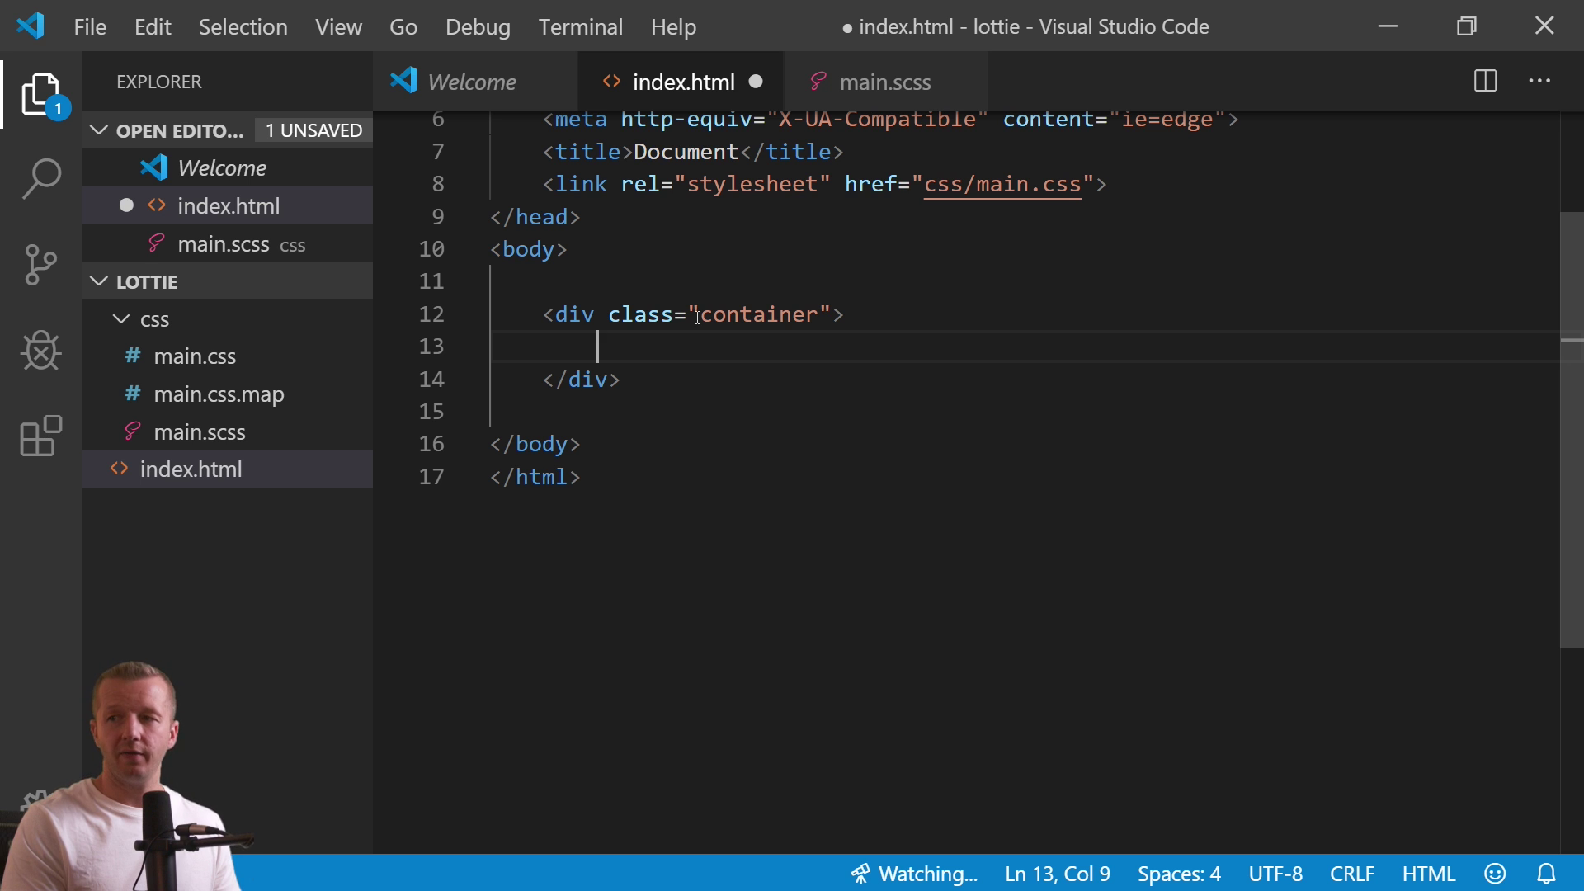
Inside the container, add a div with class bm and the attribute data-file="clipboard".
text(.bm)
key(Tab)
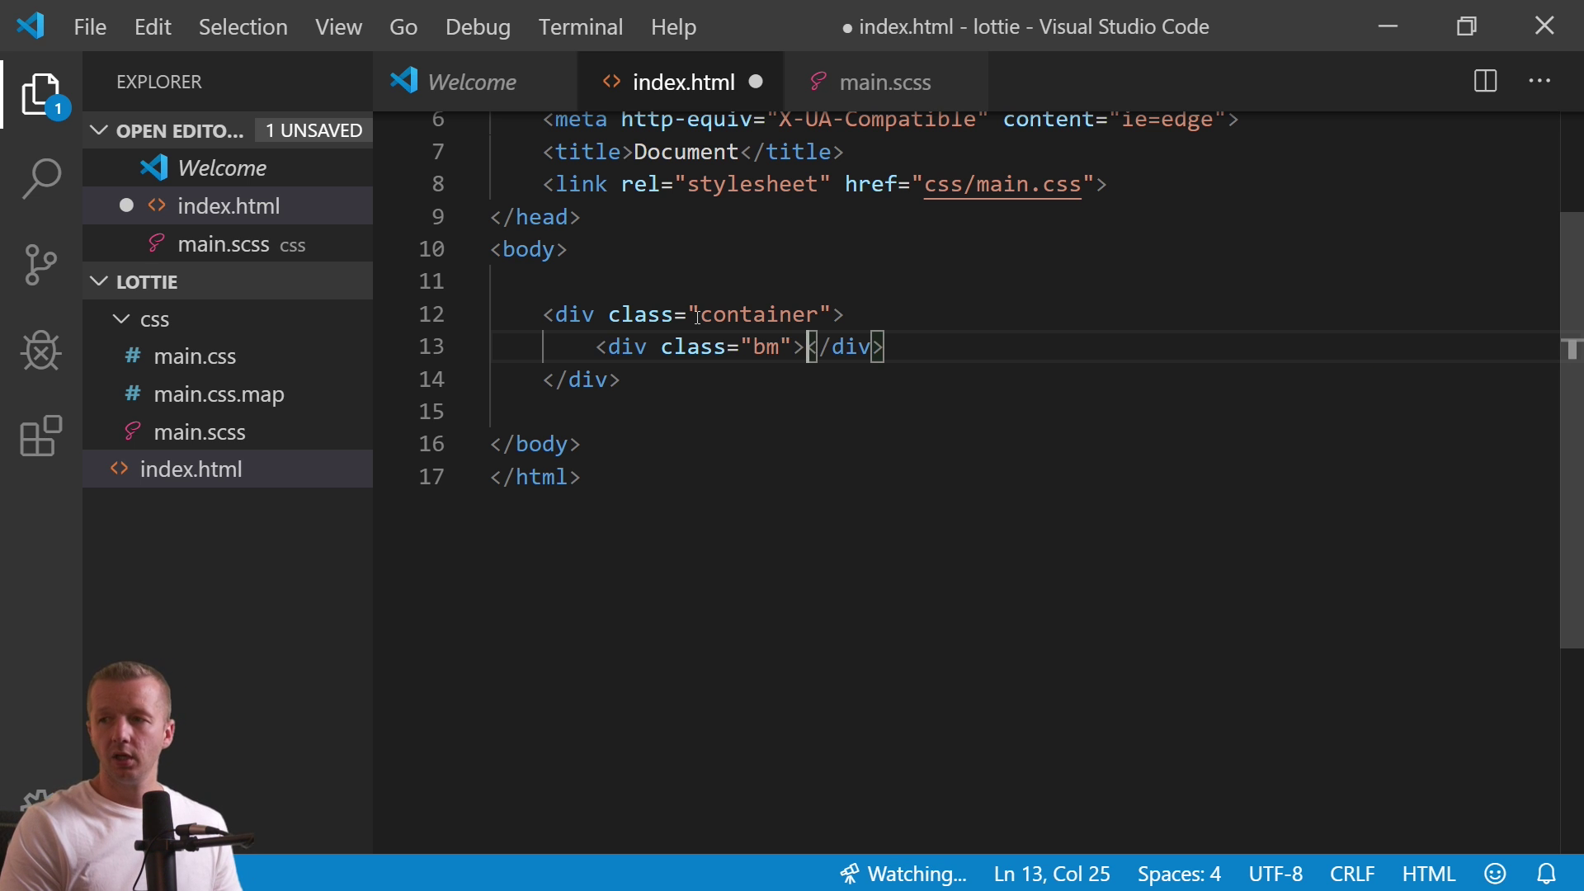
key(Left)
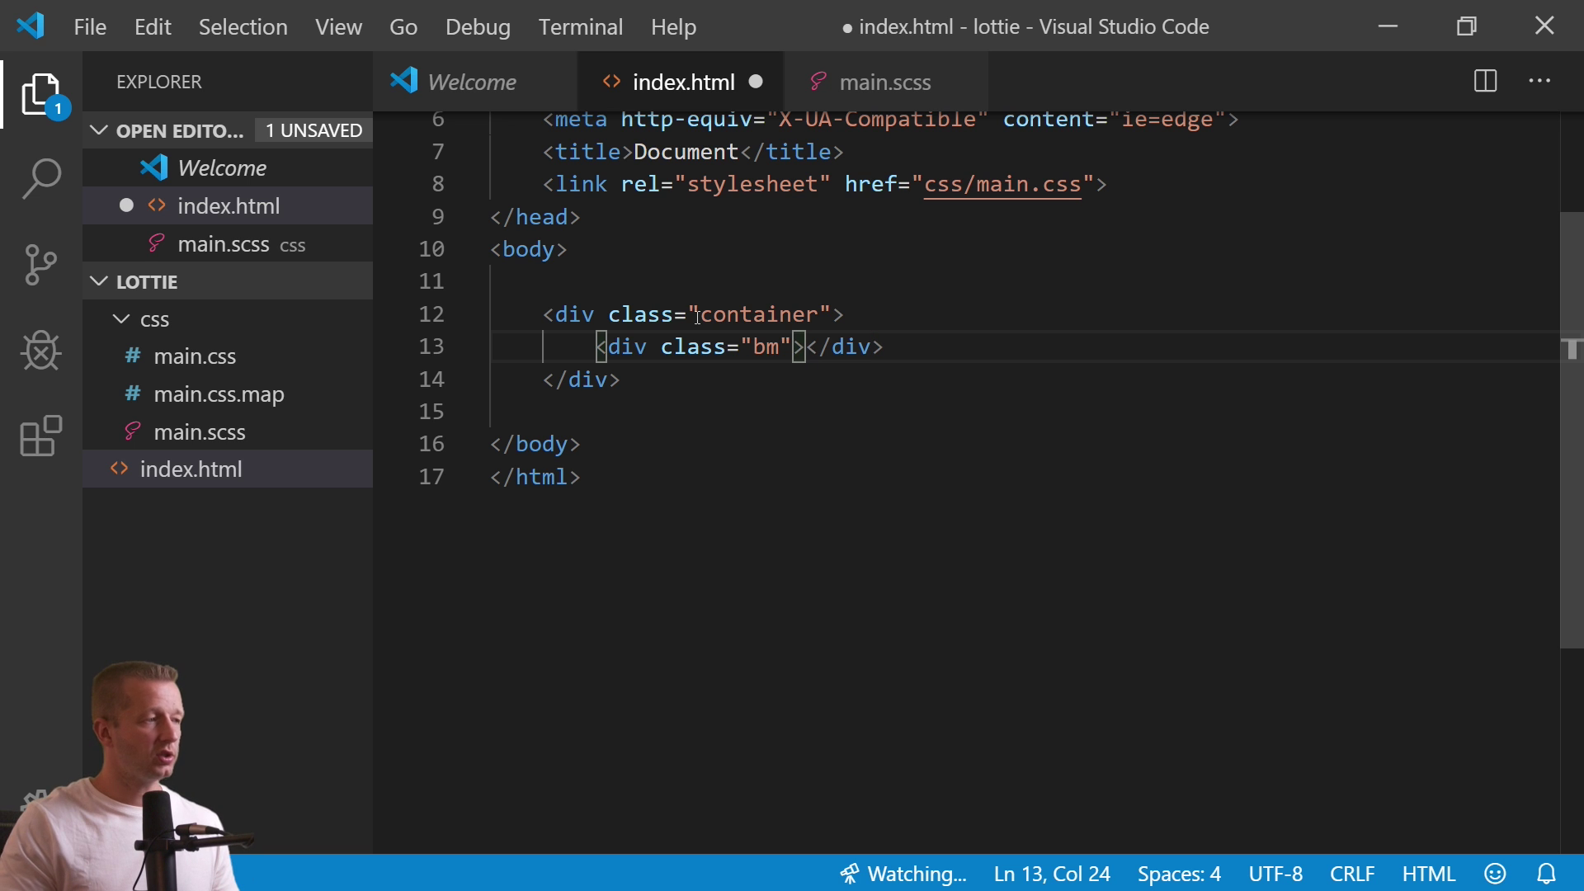
text(data-file)
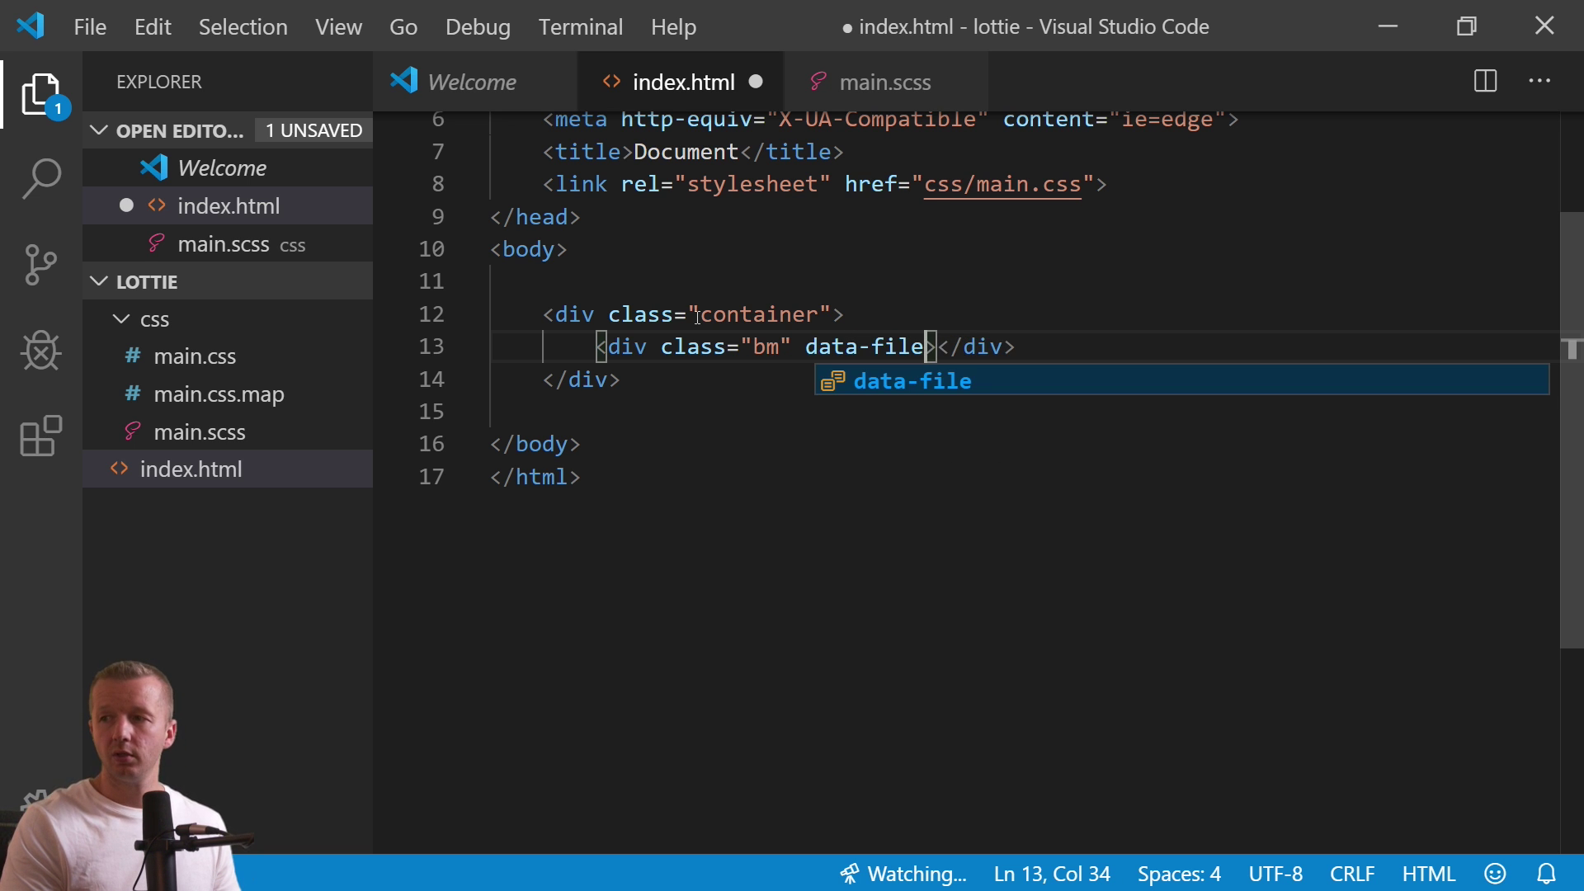
text(="clipboard)
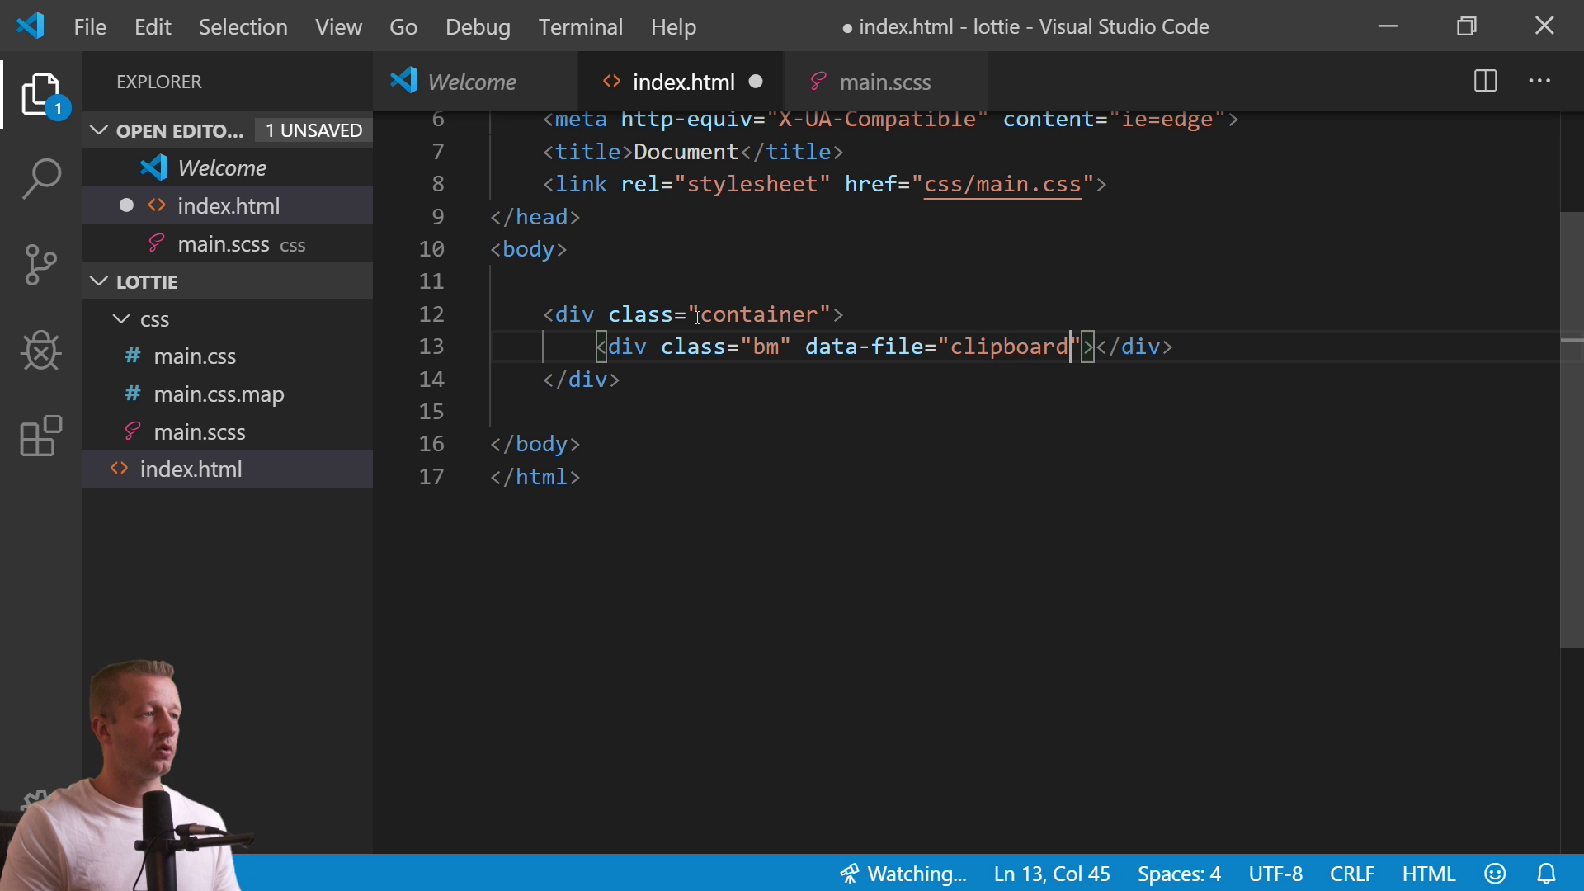
Duplicate the clipboard div twice and set the copies' data-file values to wait and cloud.
click(1230, 358)
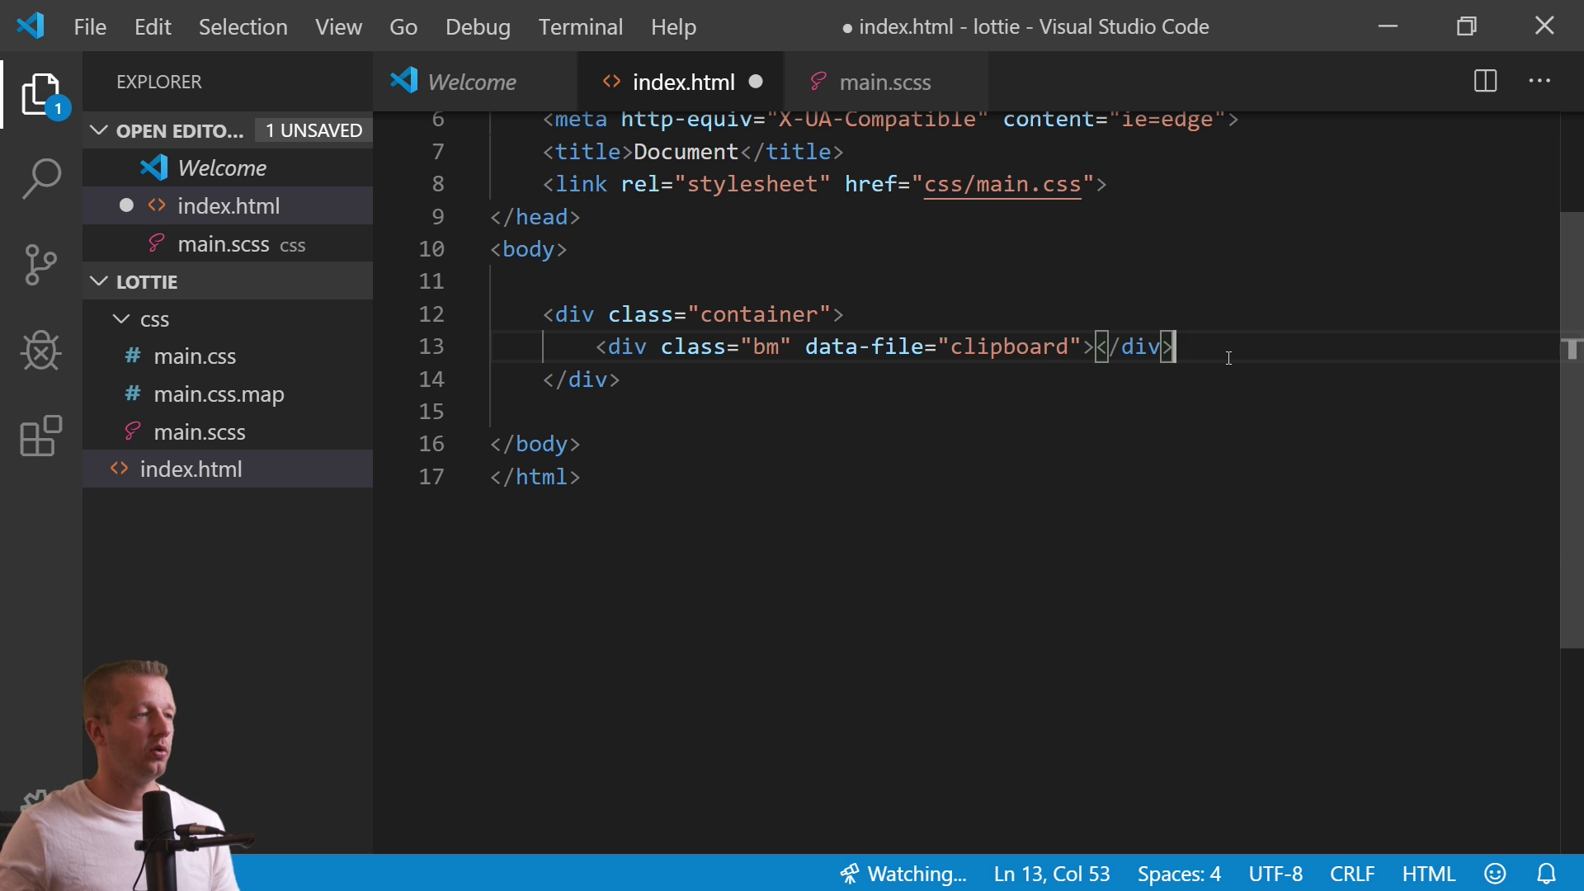
key(shift+alt+Down)
key(shift+alt+Down)
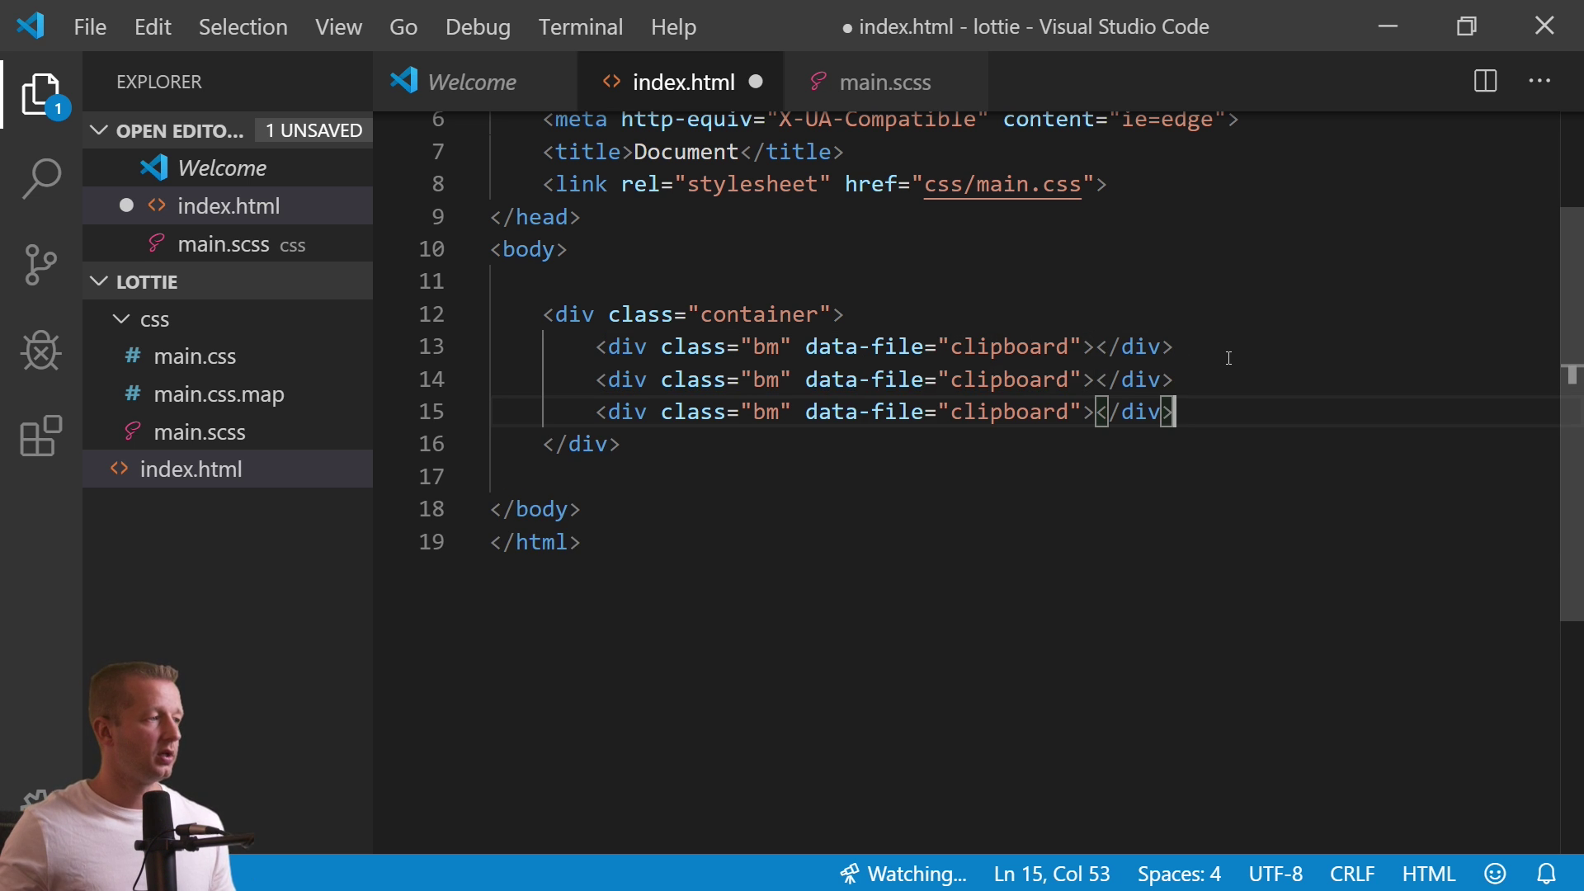
double_click(1008, 380)
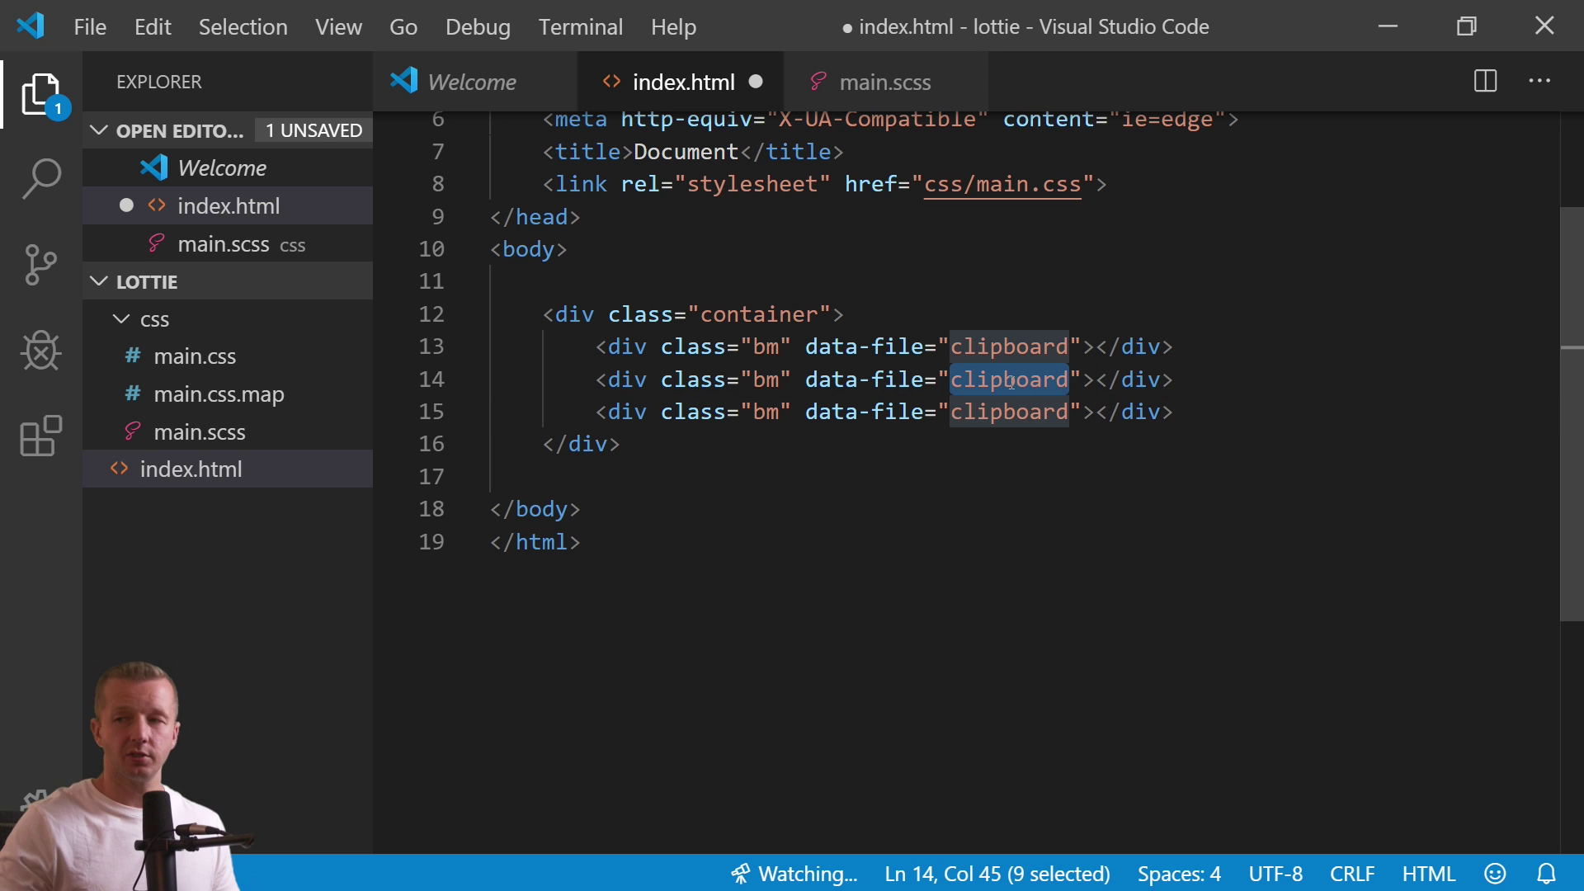
text(wait)
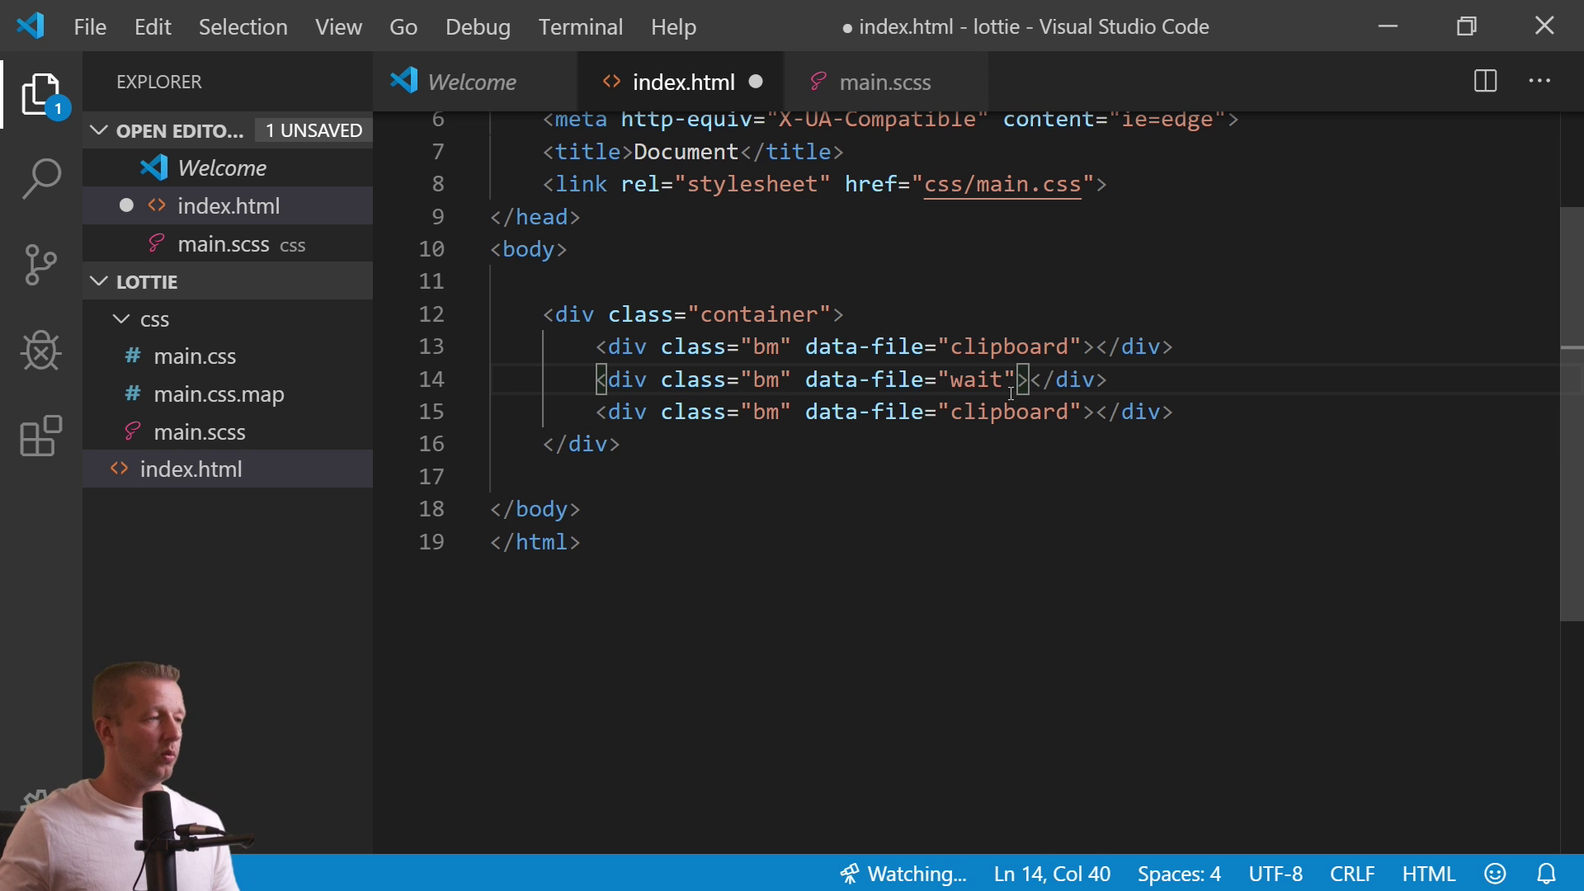
double_click(1012, 412)
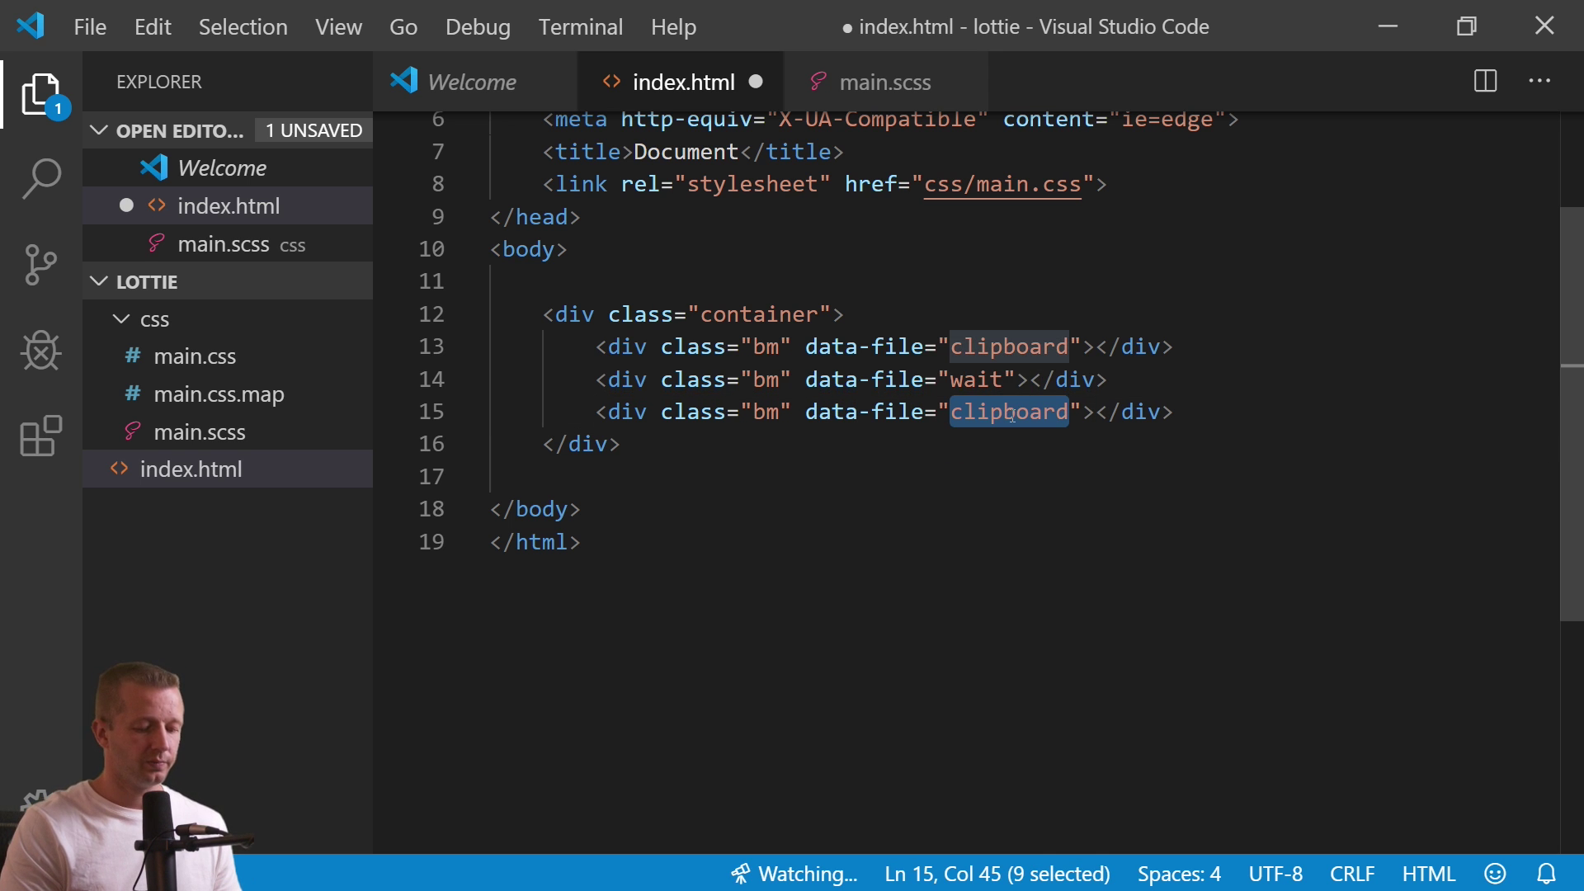
text(cloud)
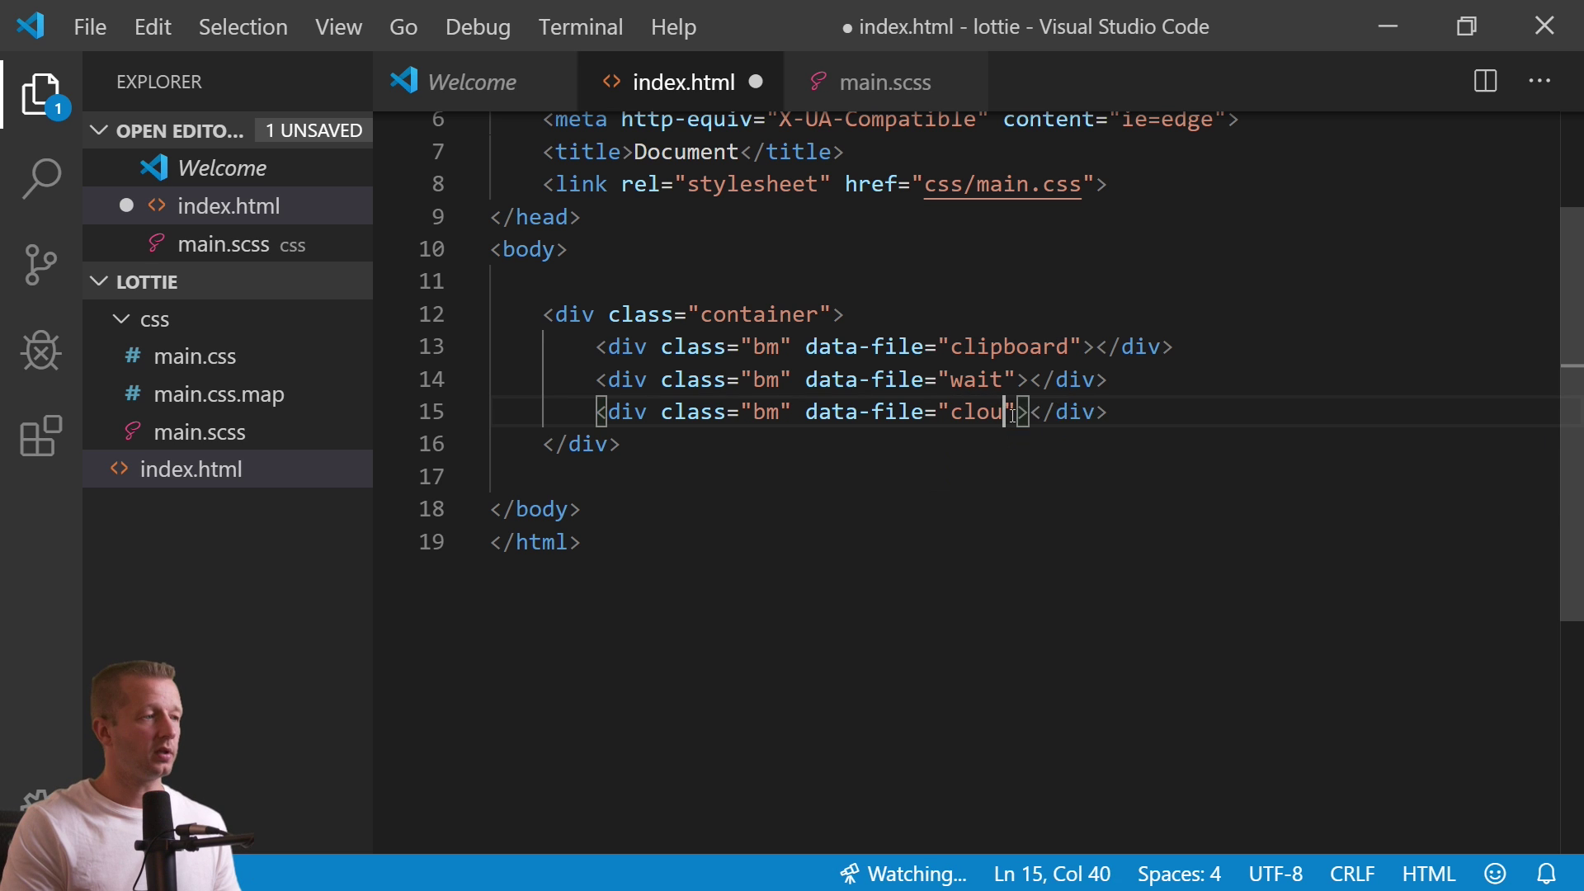
key(End)
Add two blank lines after the container's closing tag and save index.html.
click(731, 448)
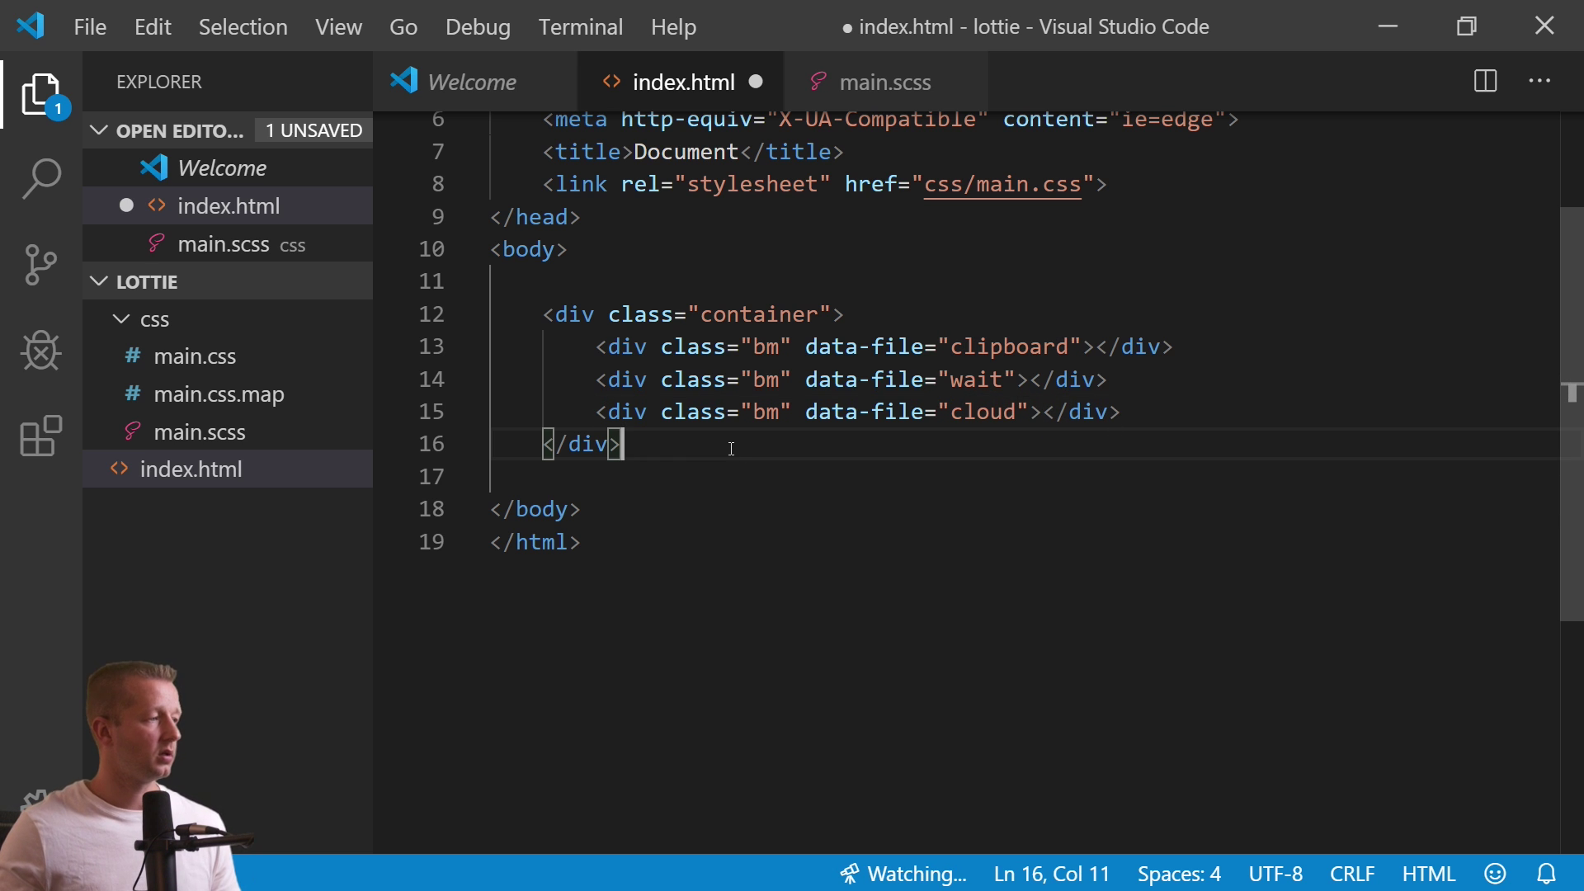
key(Return)
key(Return)
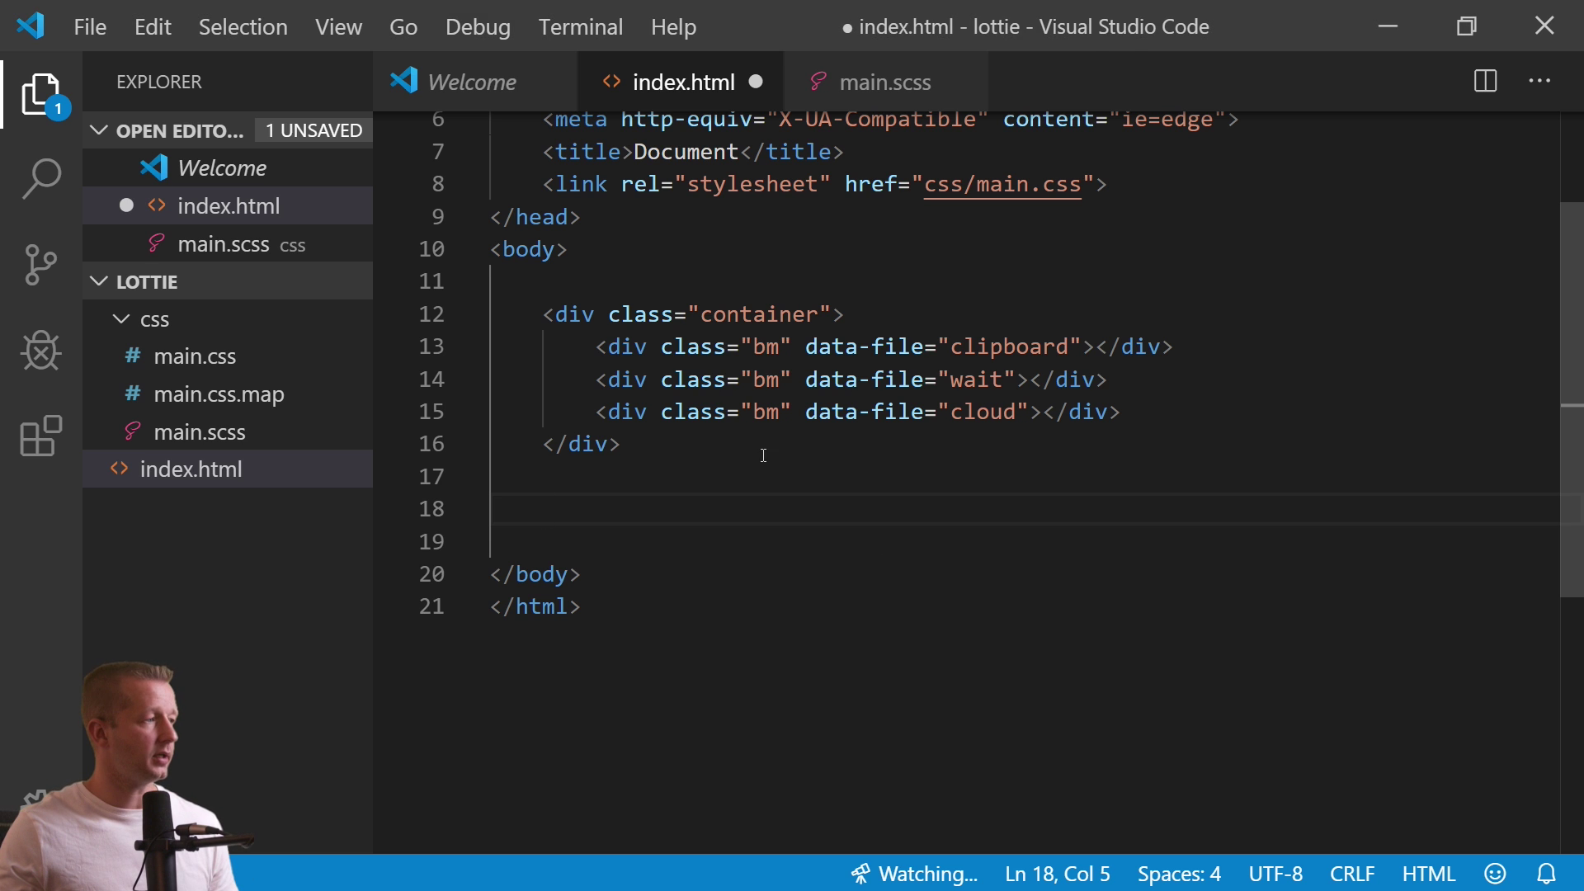
key(ctrl+s)
Create a folder named icons at the root of the lottie project.
click(255, 521)
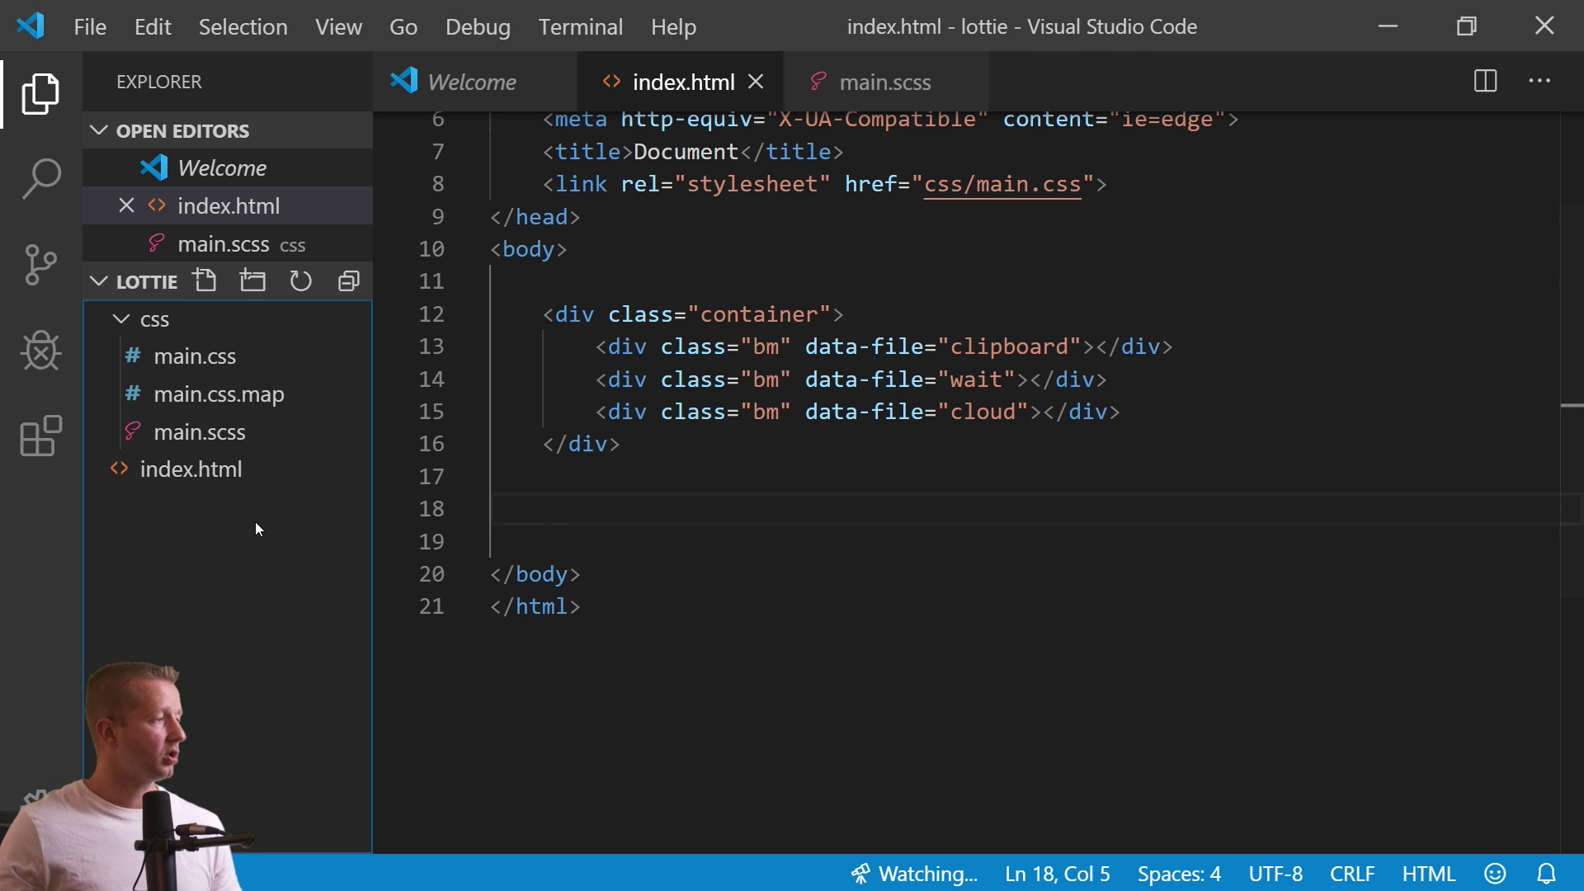
click(256, 284)
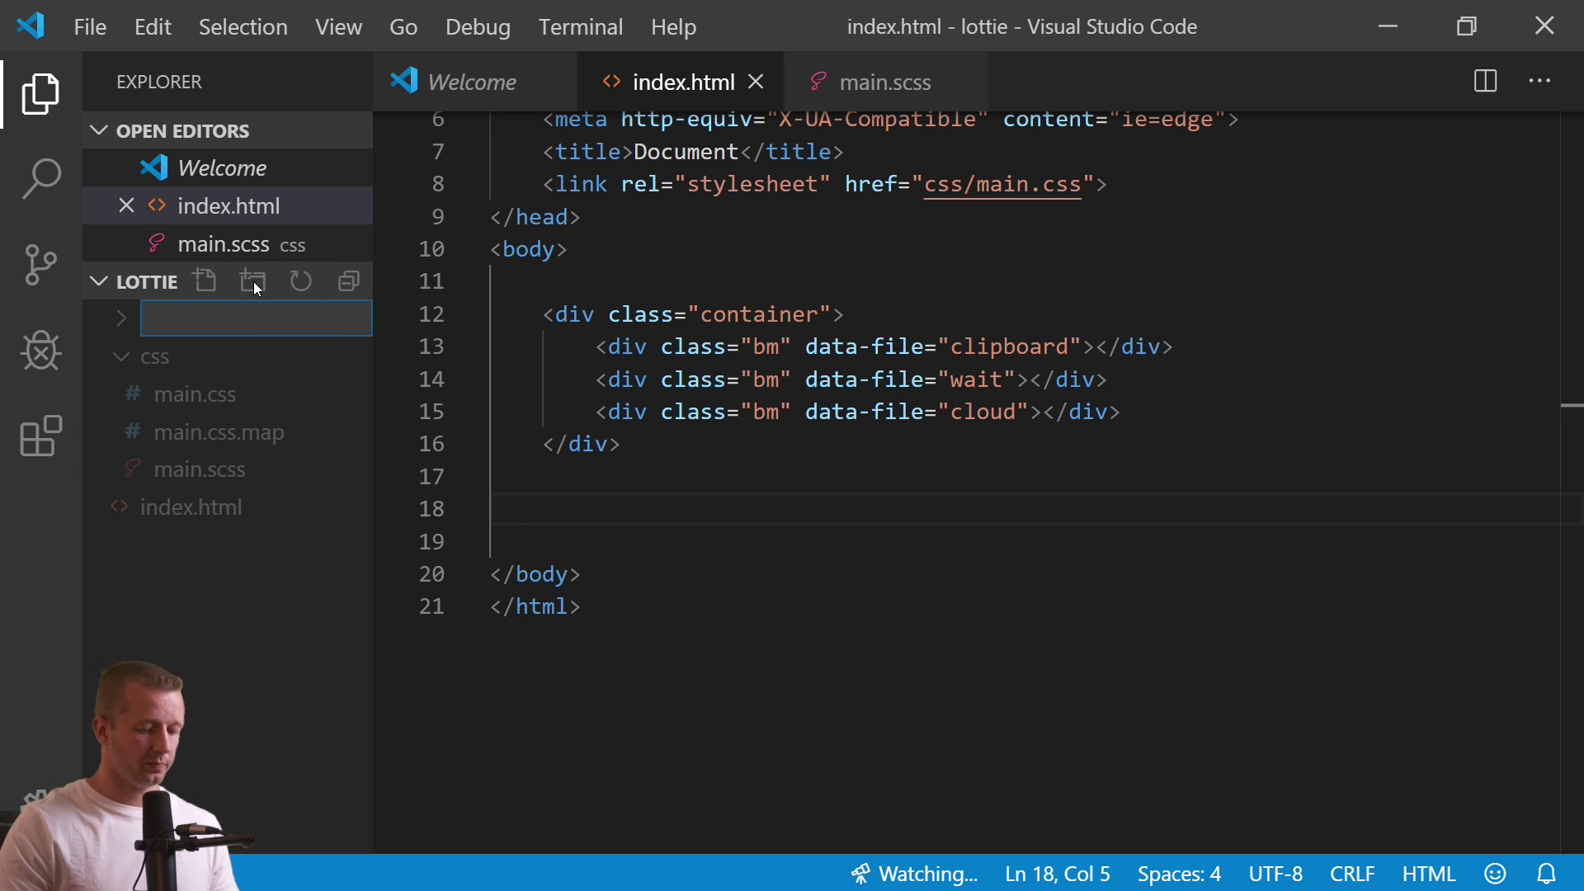
text(icons)
key(Return)
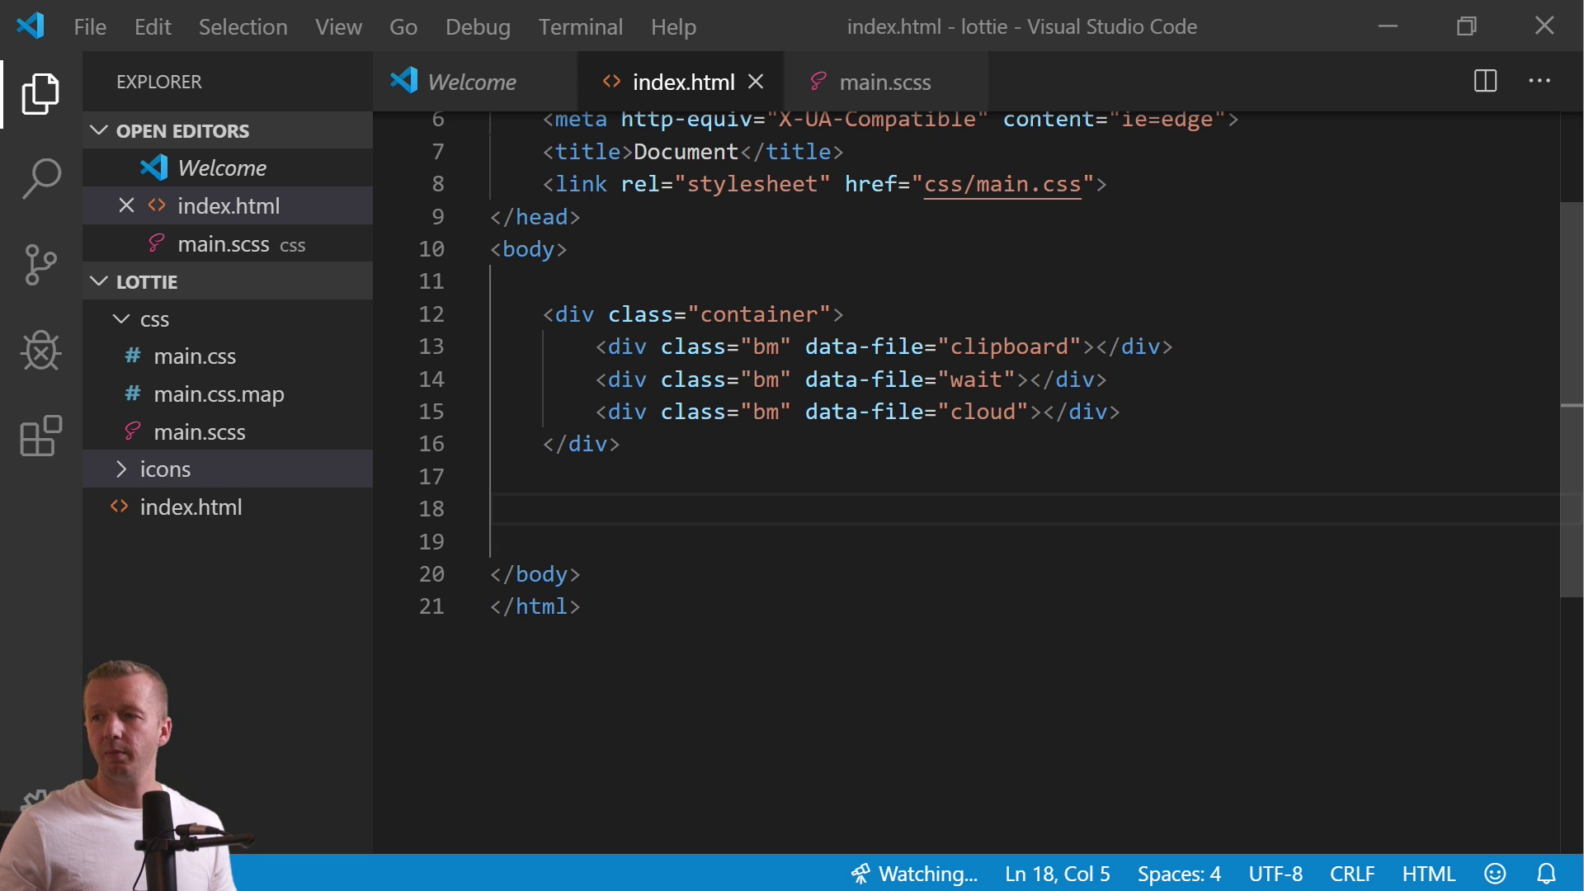
Reveal the icons folder in File Explorer and open it to check the animation JSON files and their sizes.
right_click(124, 467)
click(251, 442)
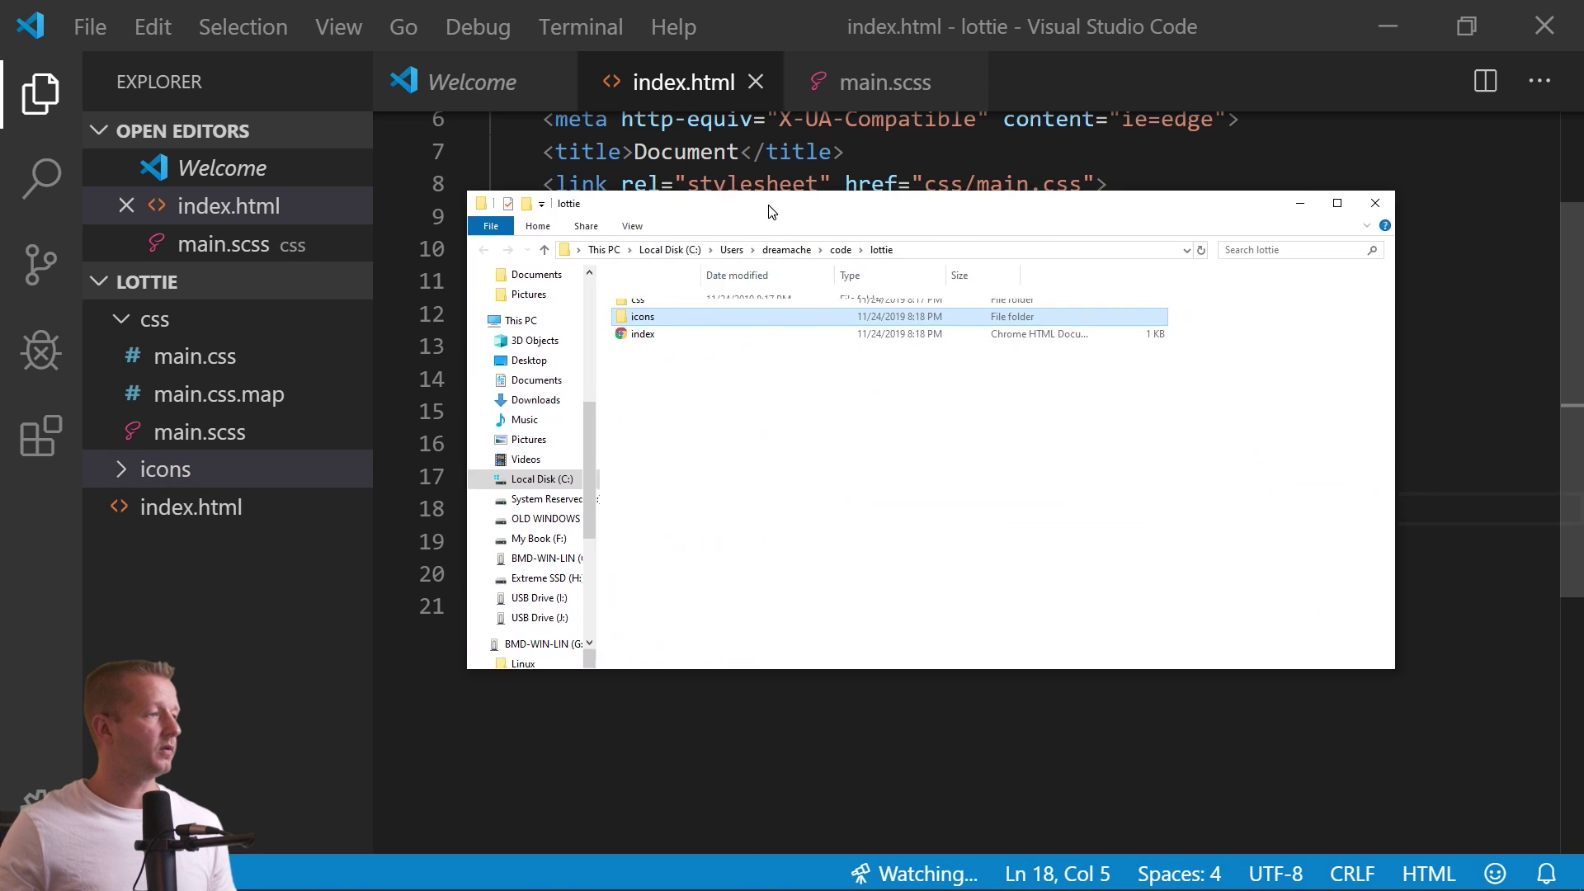
drag(772, 212, 699, 167)
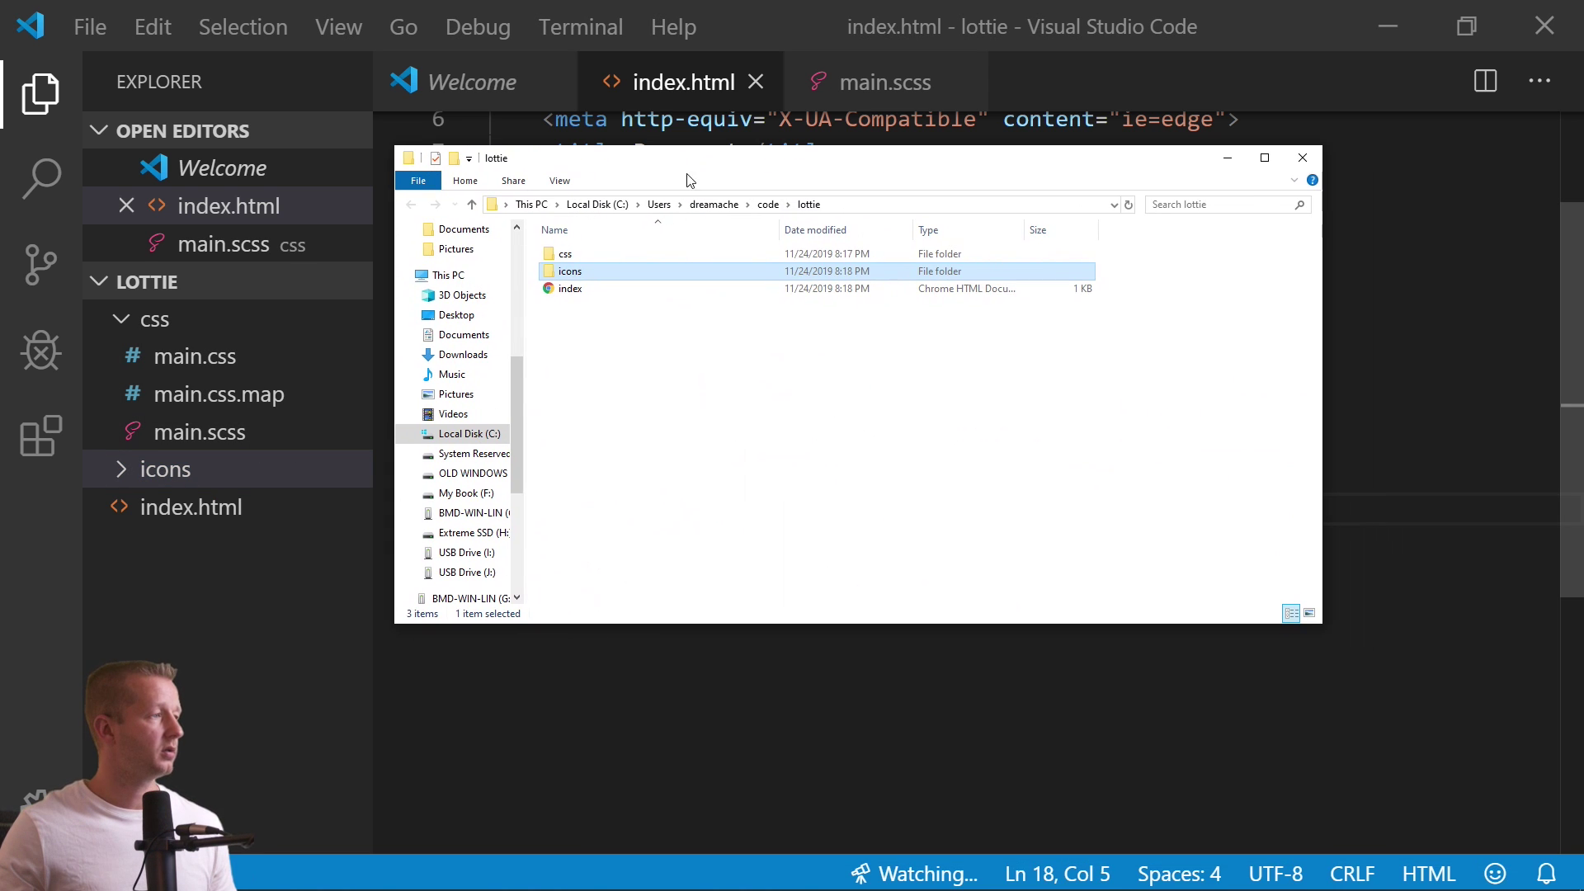
double_click(587, 272)
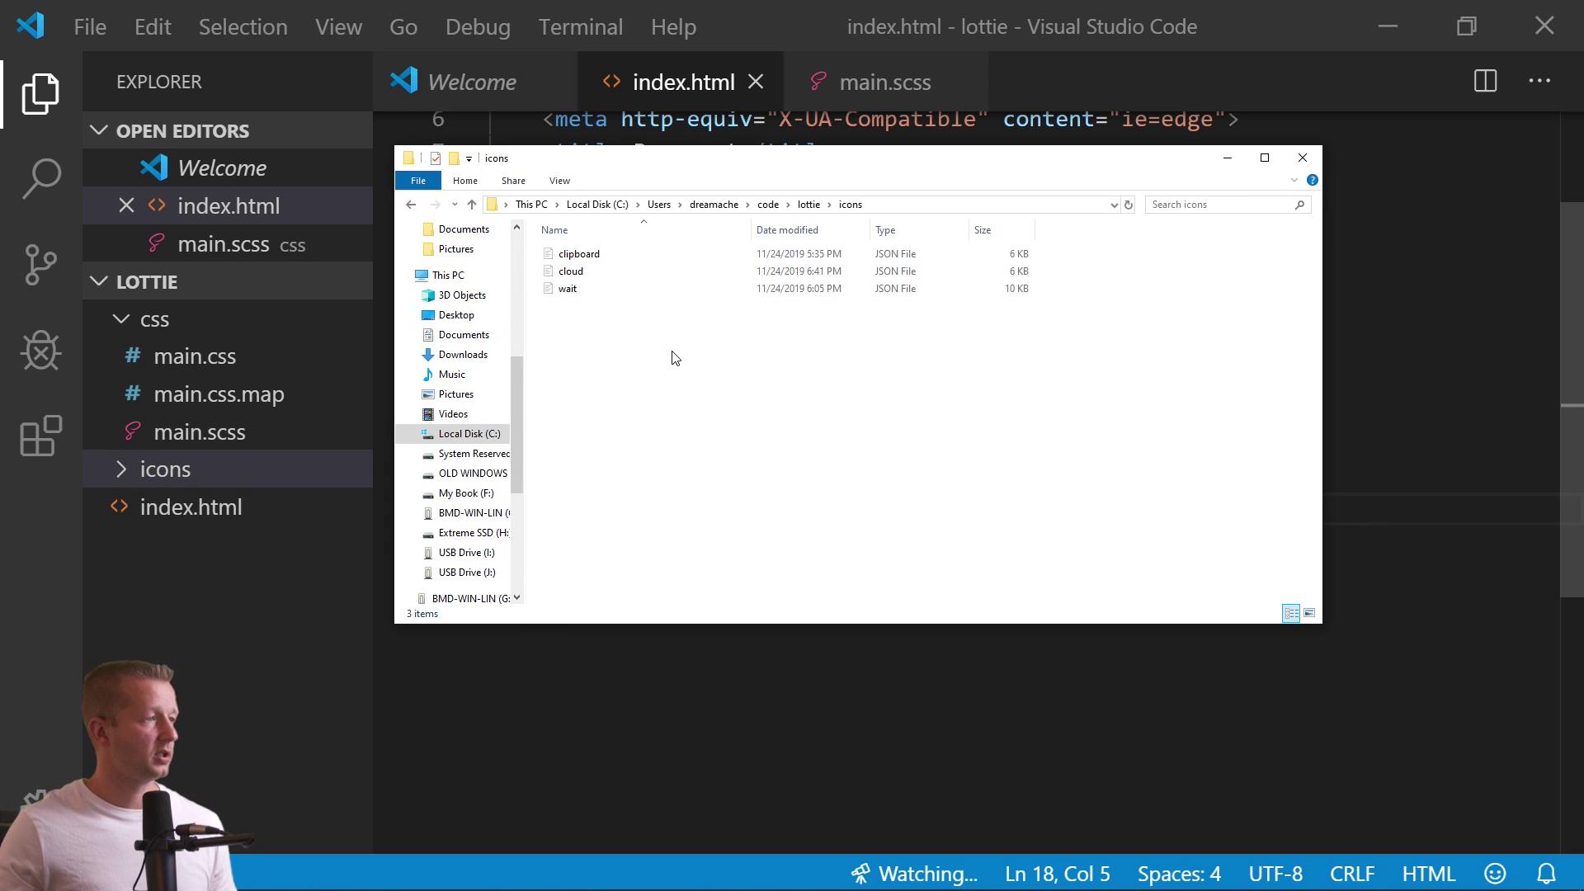
click(587, 290)
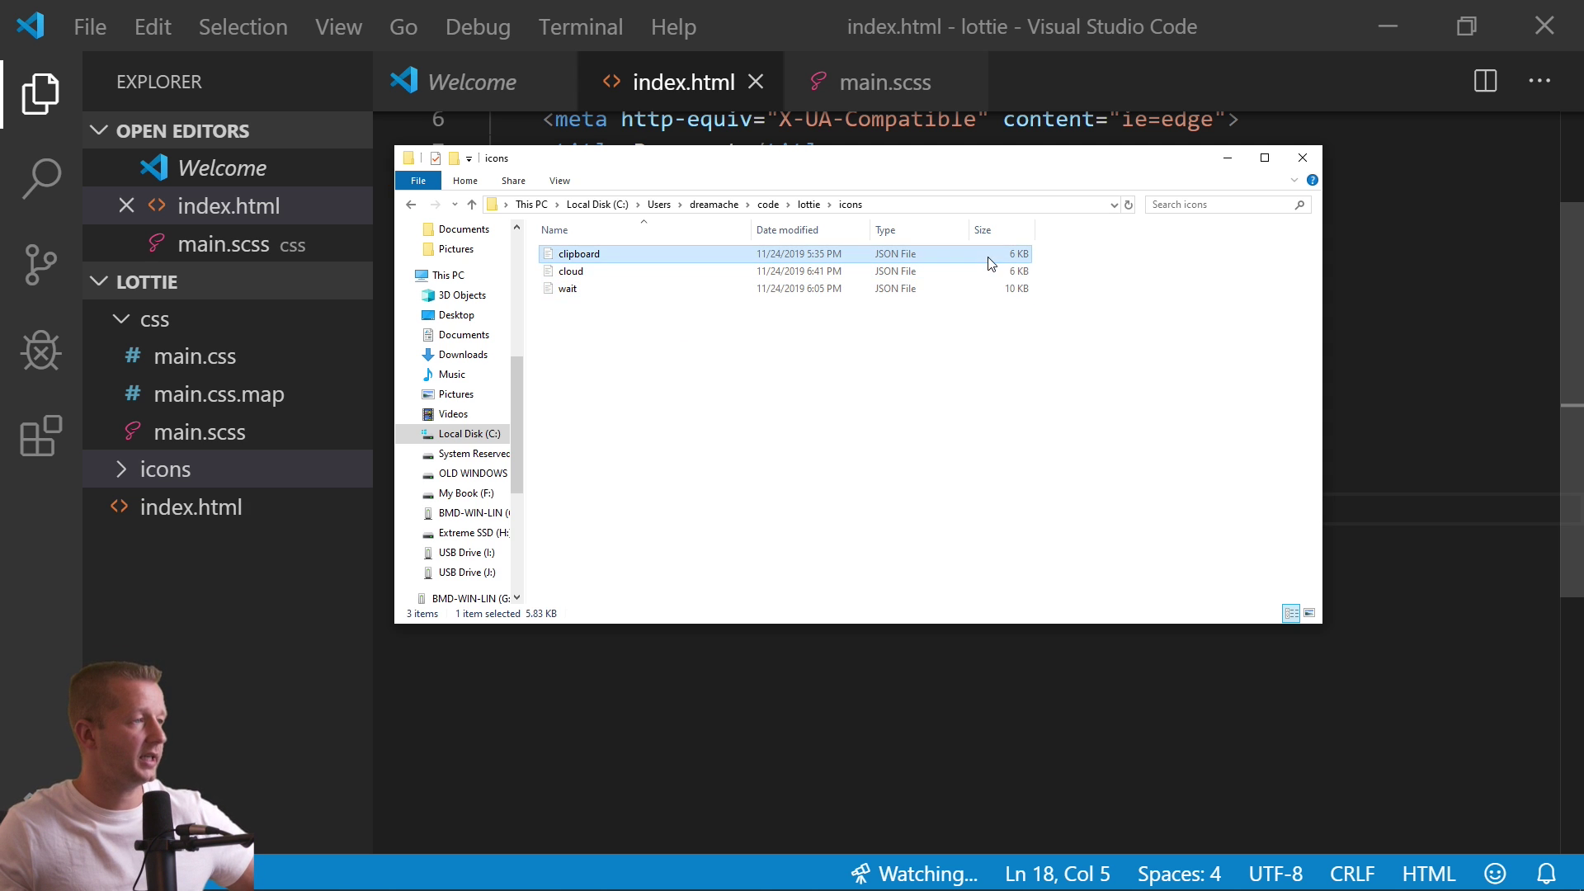
click(1106, 272)
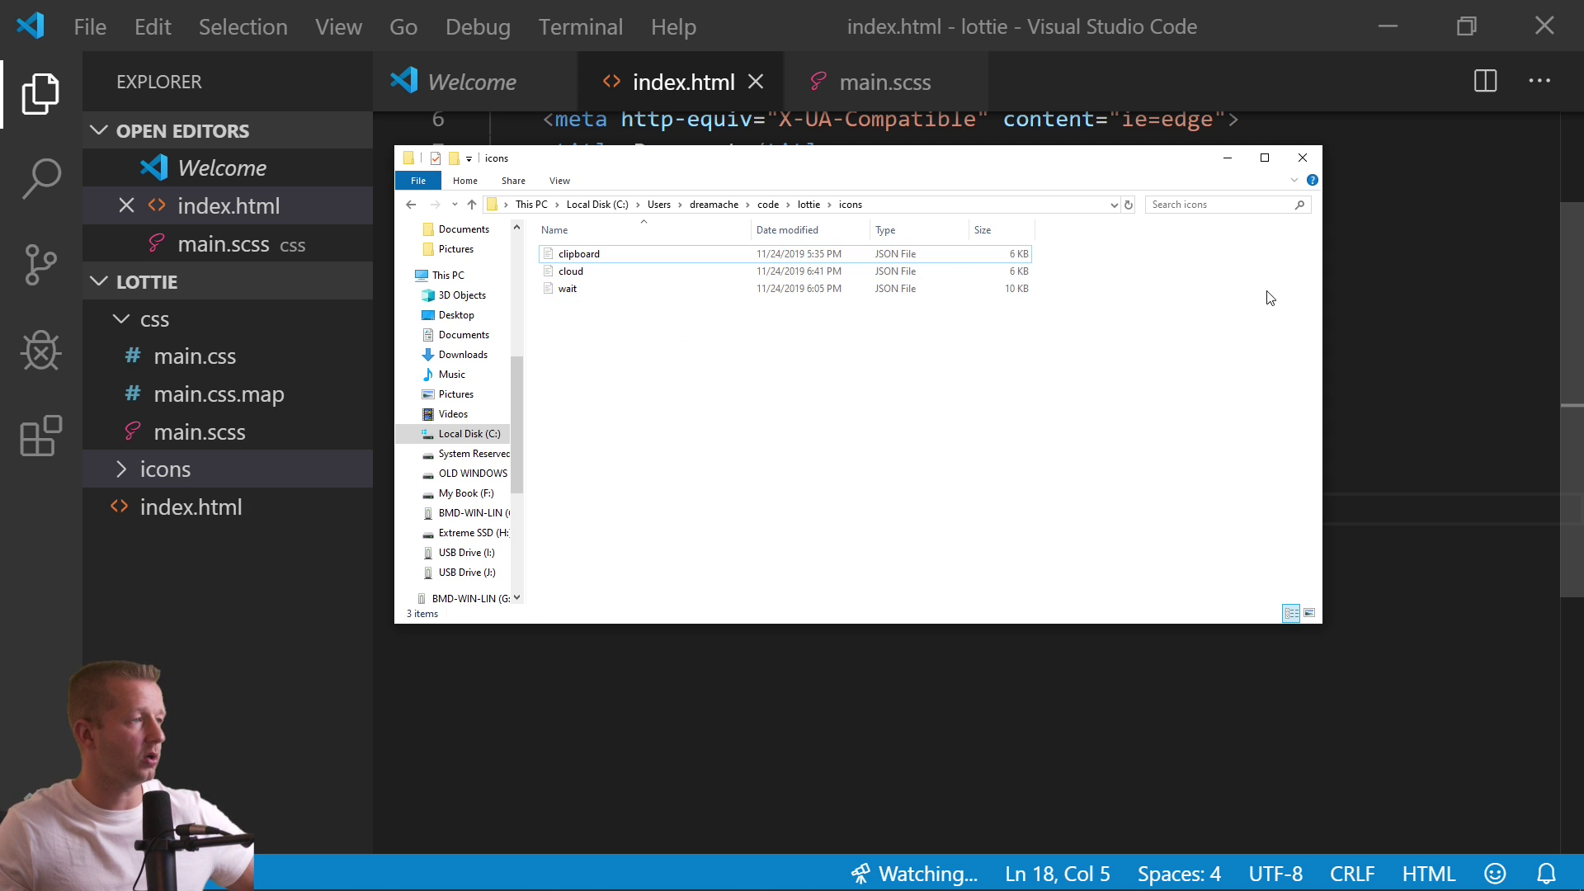
Return from File Explorer to VS Code and view clipboard.json, cloud.json and wait.json in the icons folder.
click(1227, 158)
click(602, 487)
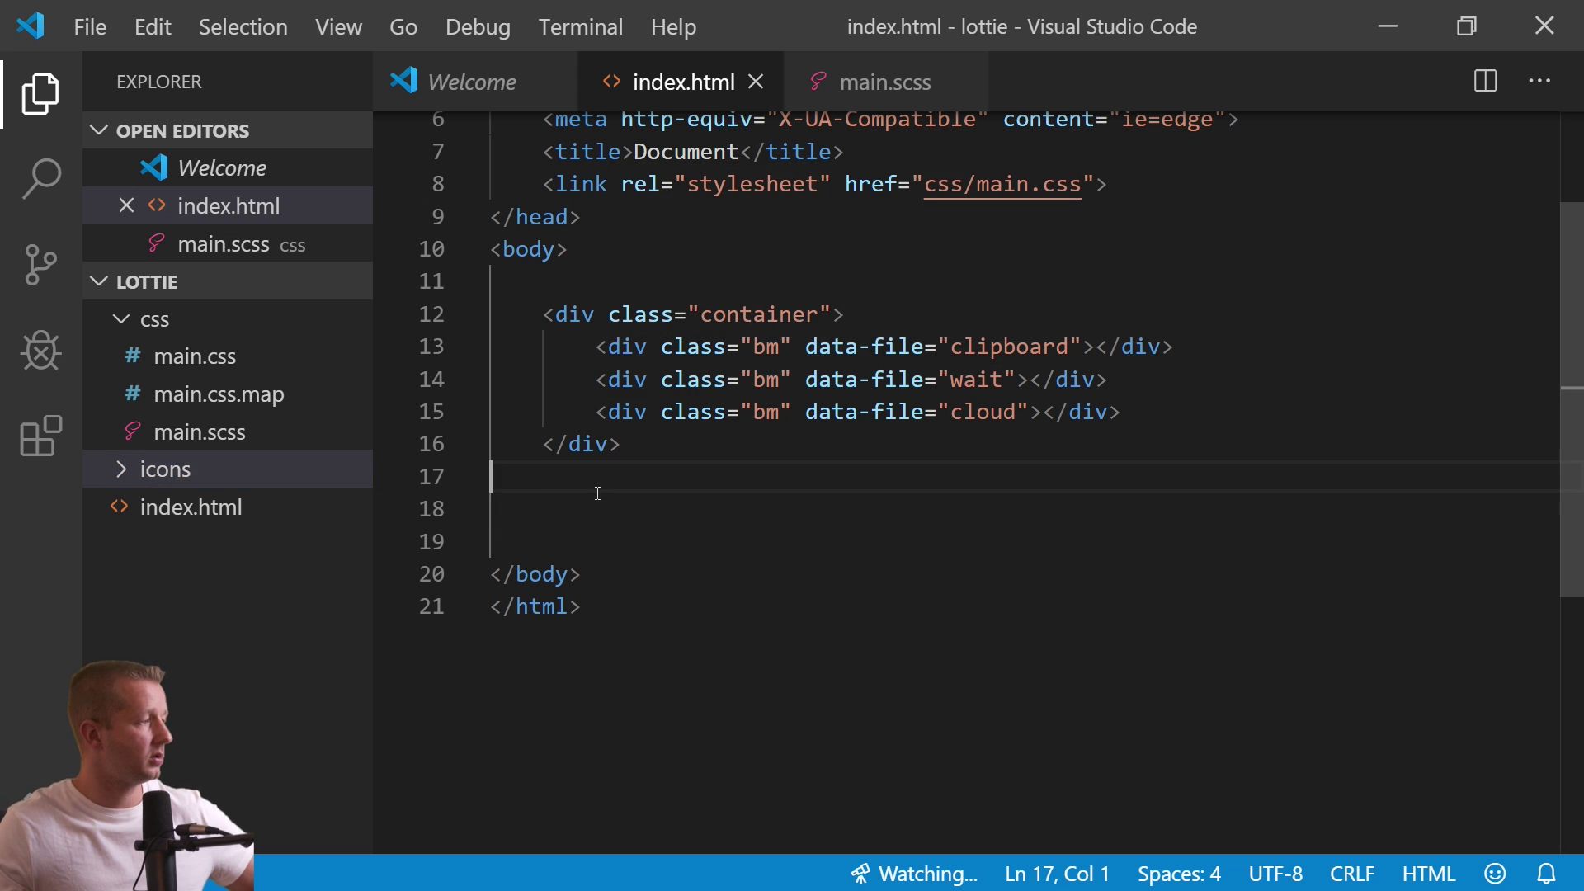
click(126, 477)
click(177, 508)
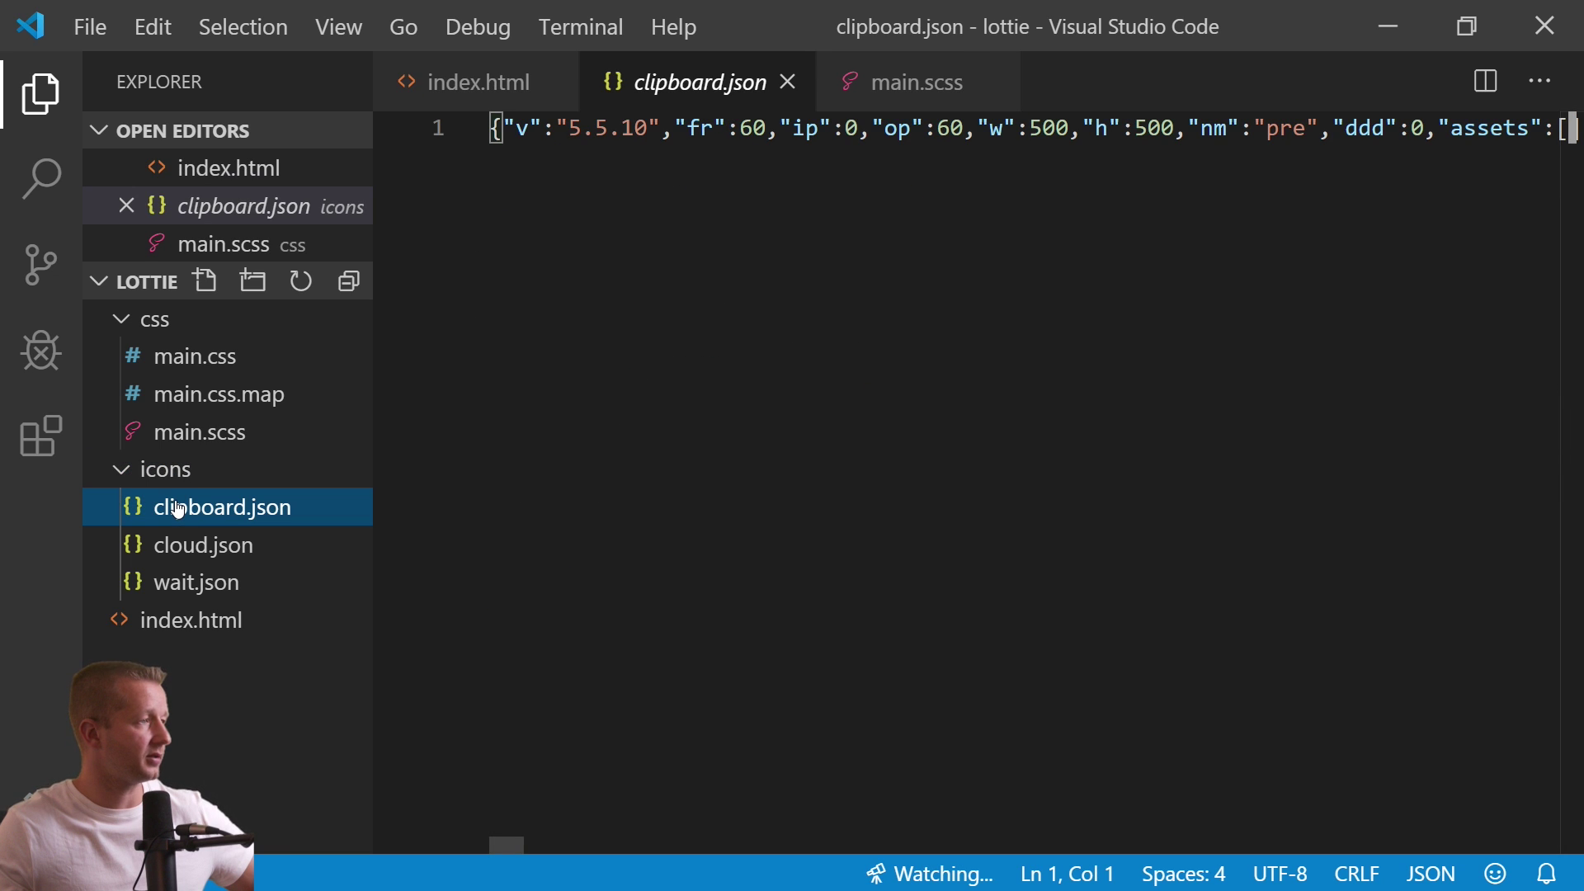
click(191, 543)
click(194, 582)
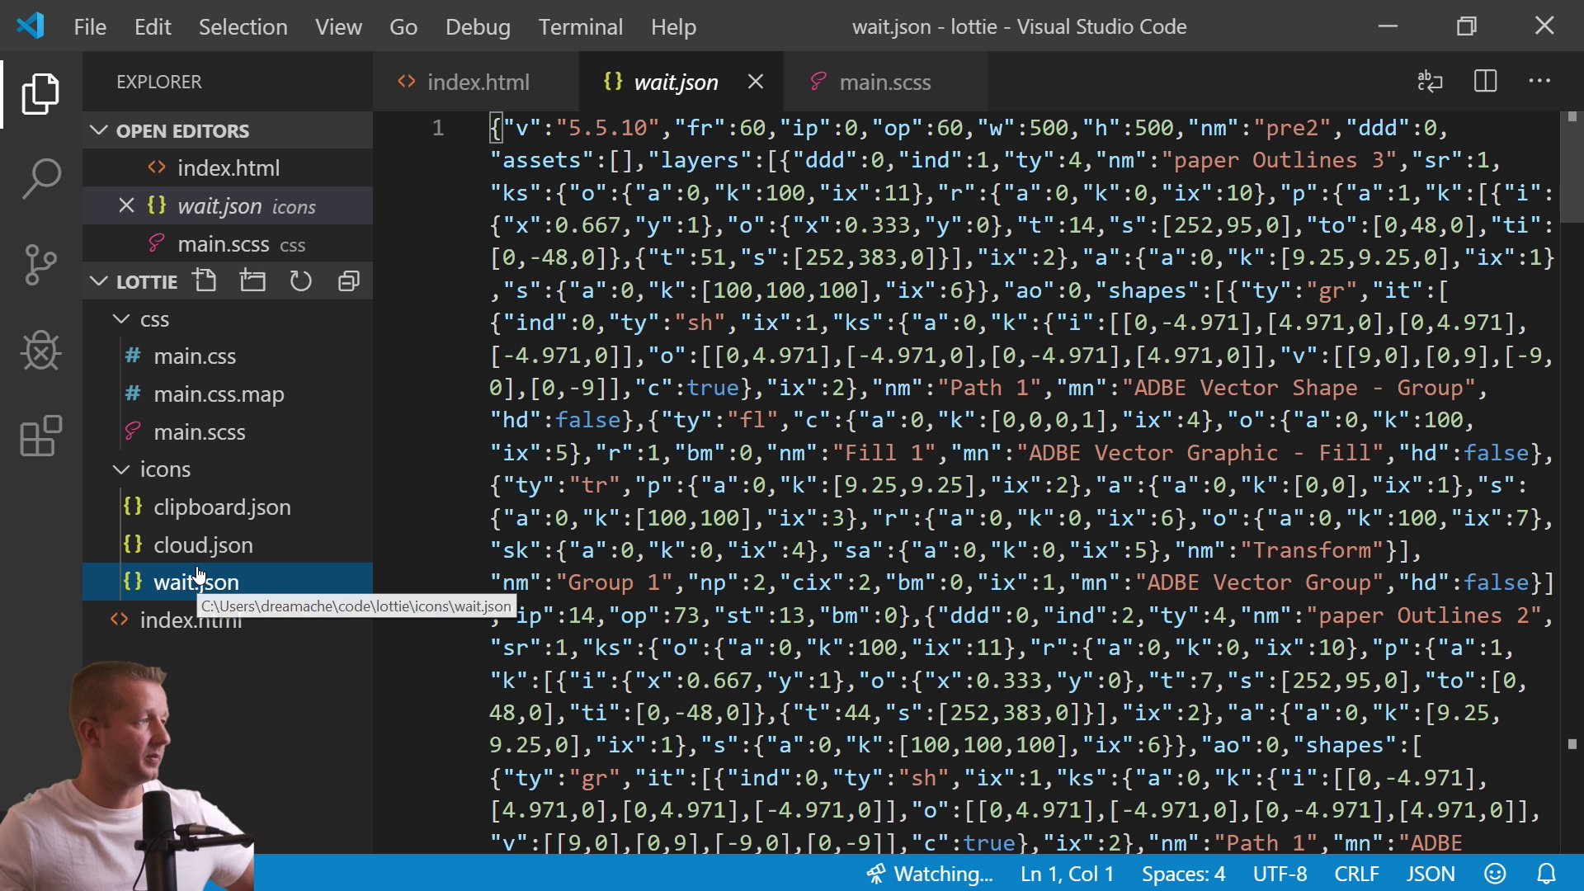
click(130, 470)
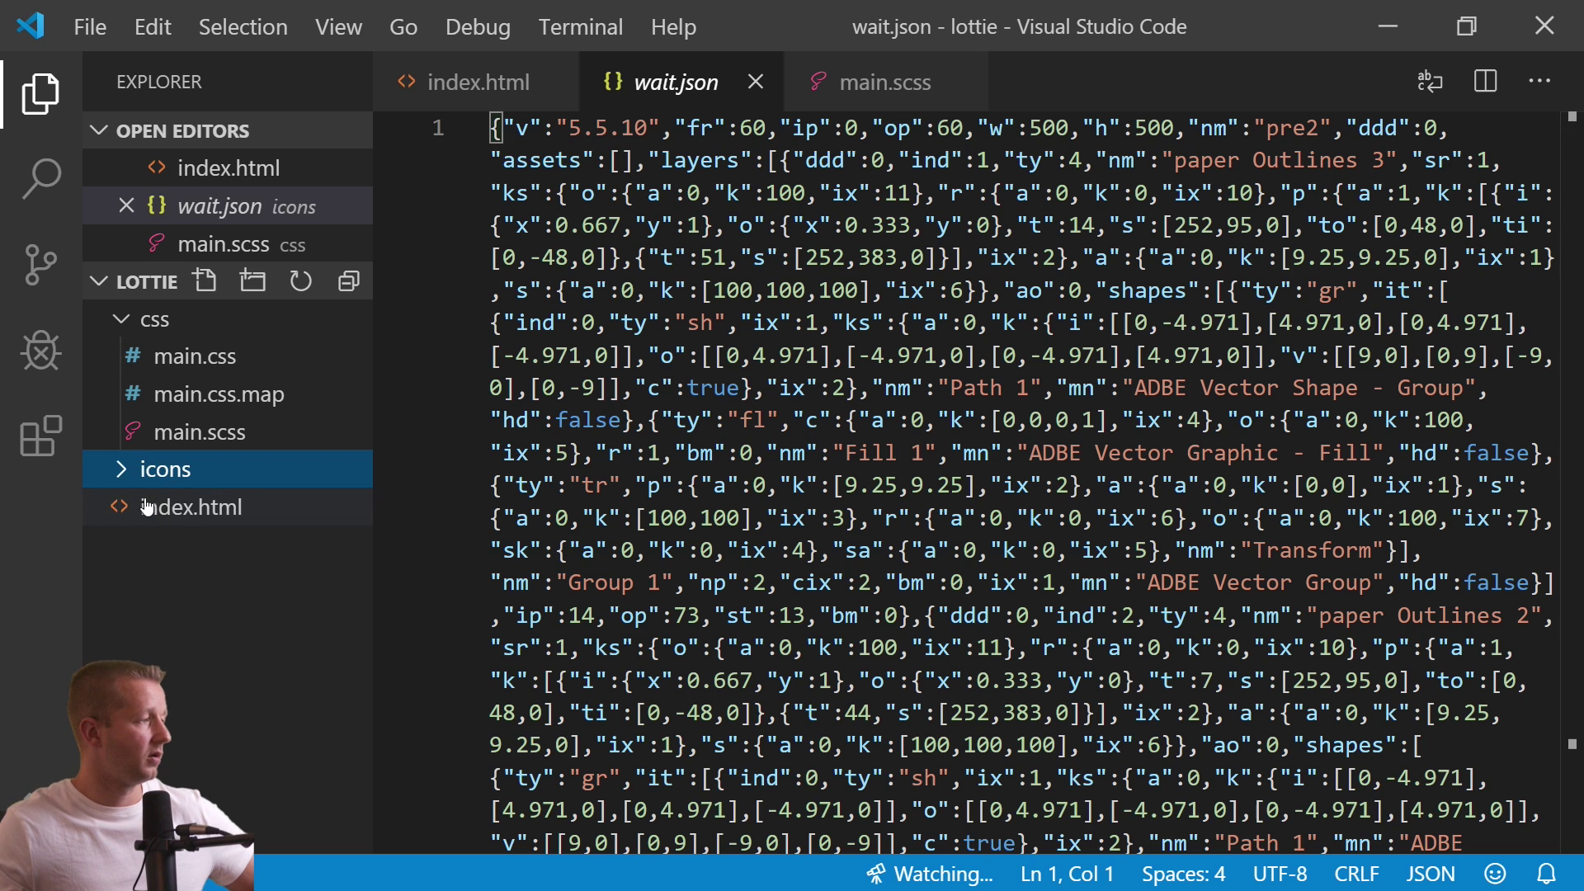
click(149, 505)
click(635, 507)
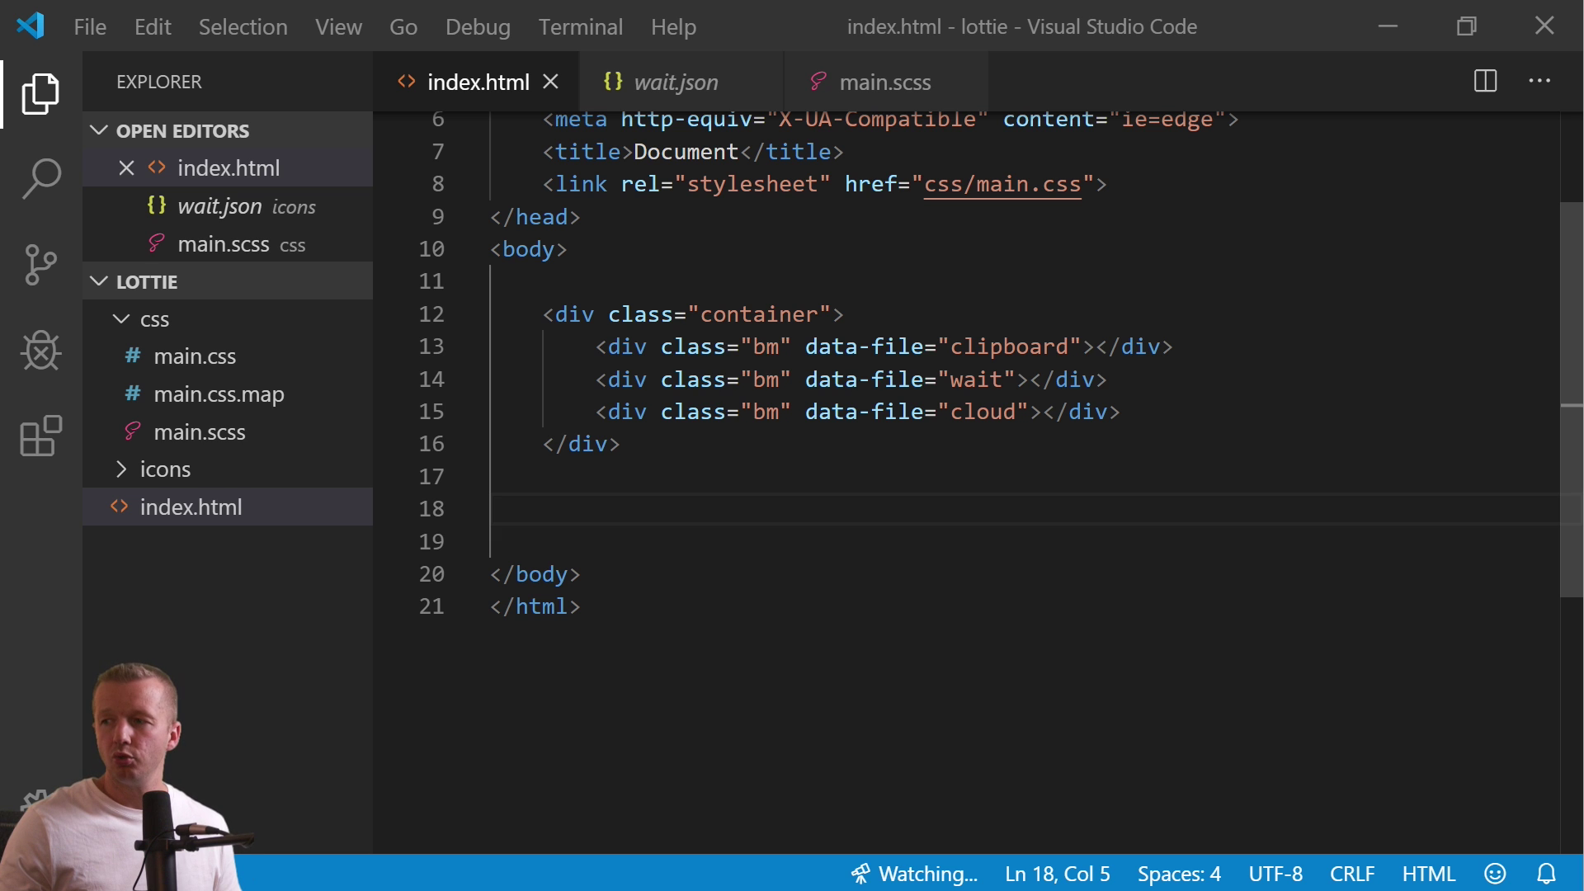
text(<script src="https://cdnjs.cloudflare.com/ajax/libs/bodymovin/5.5.9/lottie.min.js"></script>)
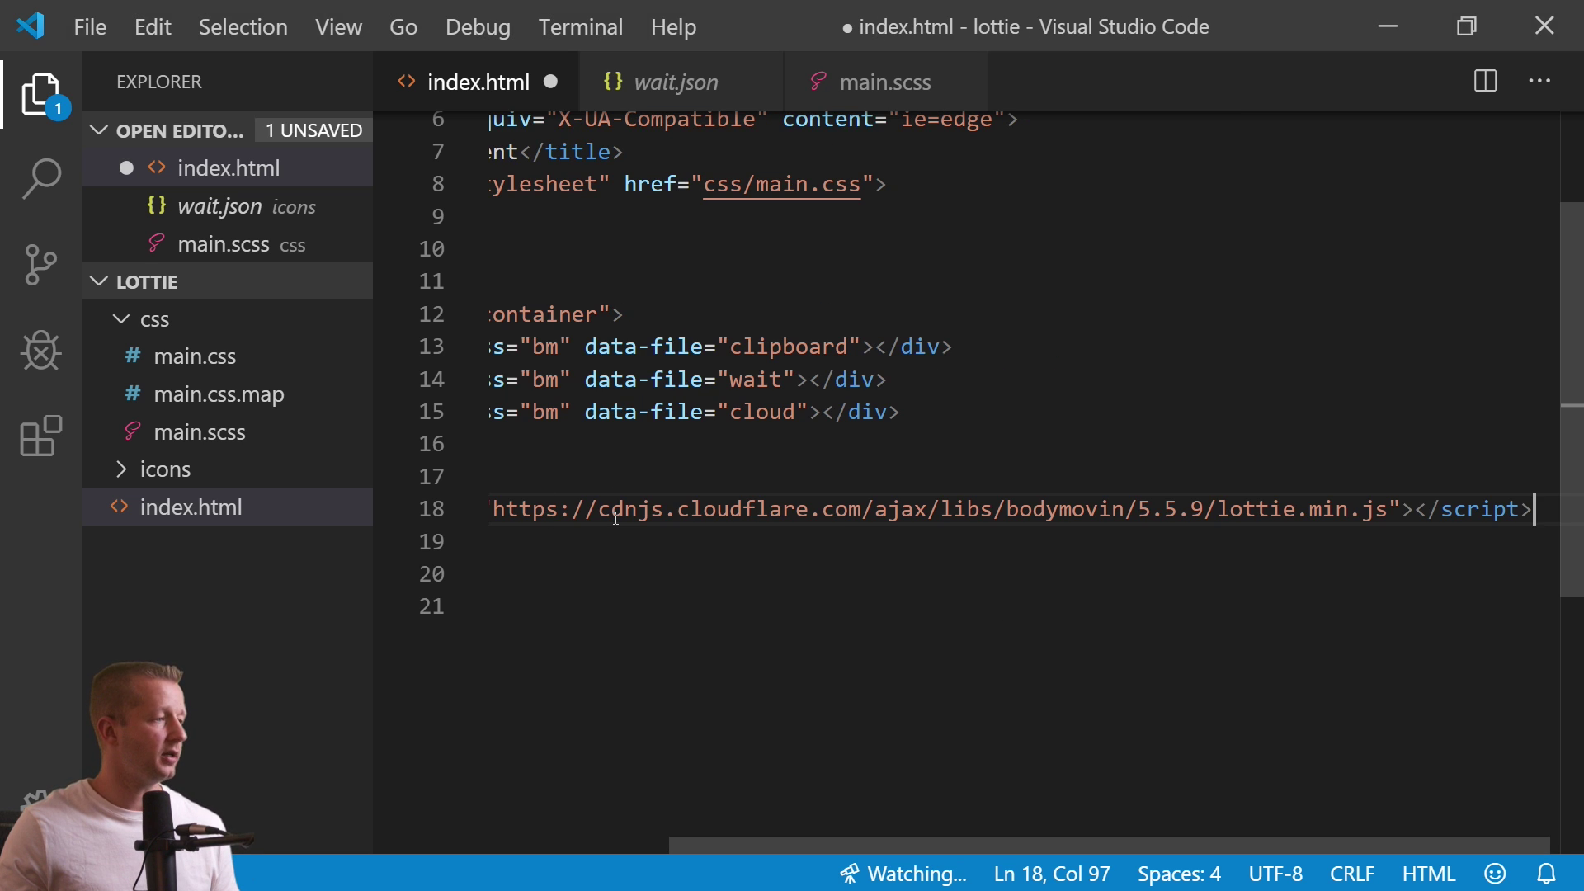
key(ctrl+b)
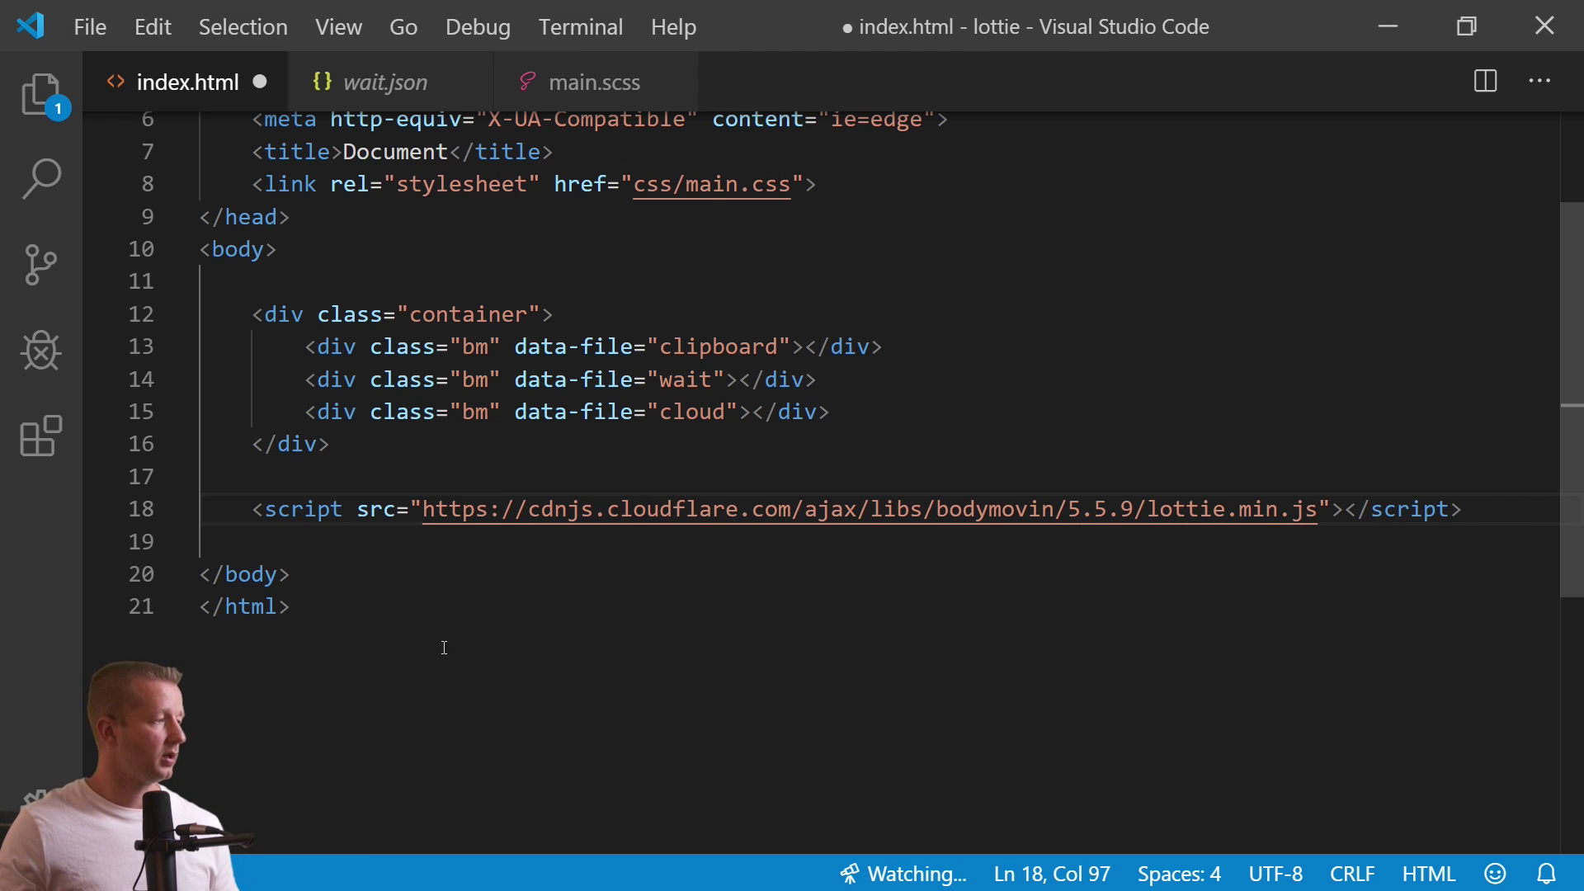
drag(254, 509, 1223, 511)
click(1248, 512)
drag(1318, 511, 422, 512)
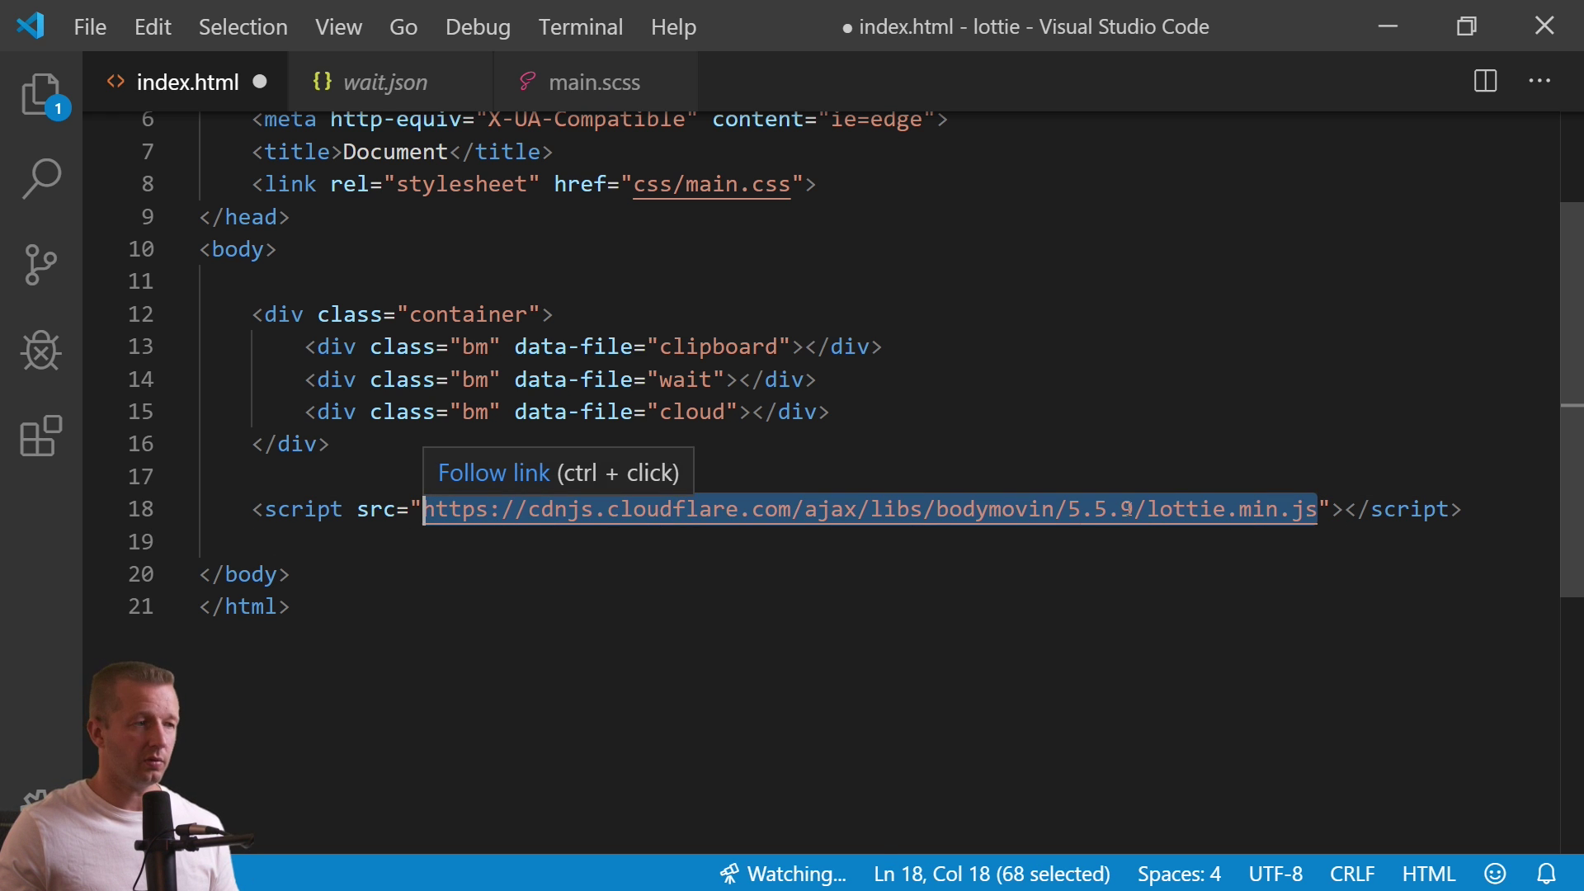
click(1475, 507)
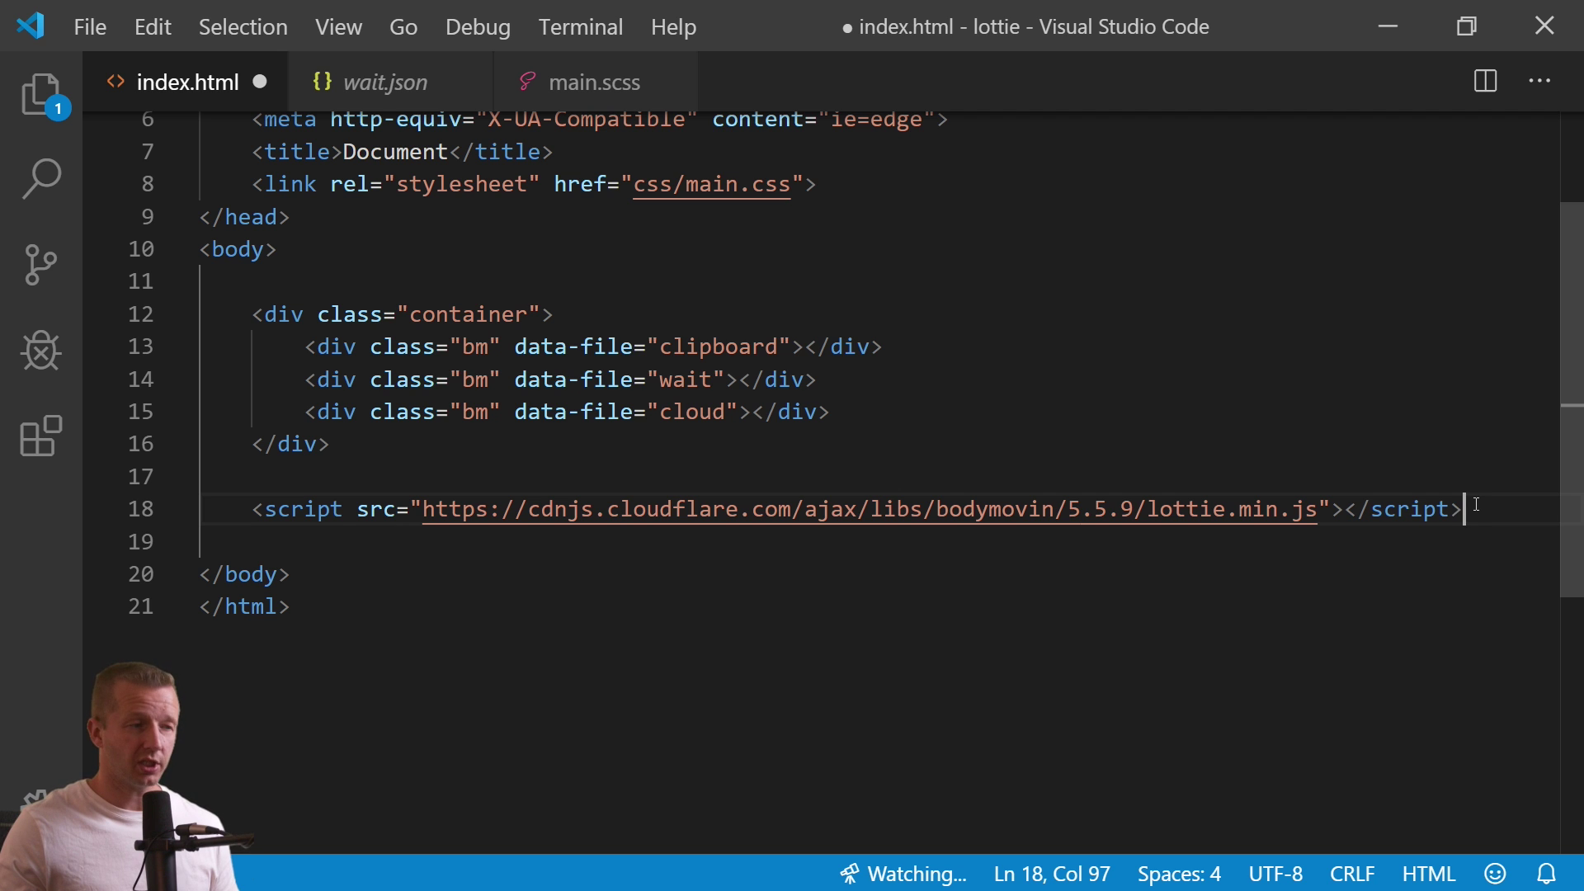
Add an empty script block below the Lottie library script, with an indented blank line inside for code.
key(Return)
key(Return)
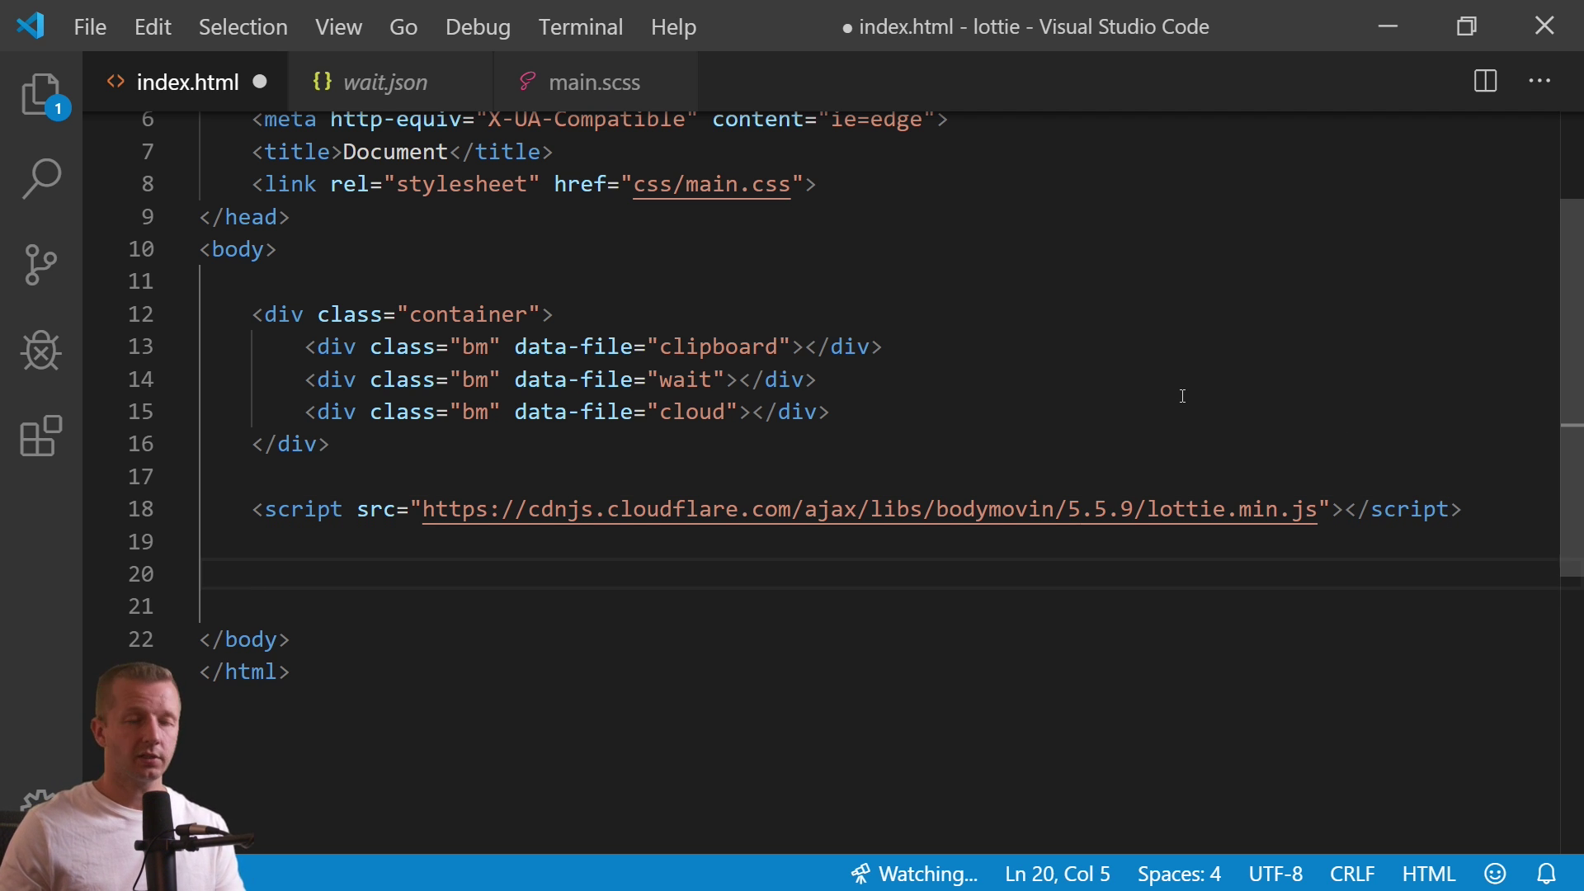
text(scr)
key(Tab)
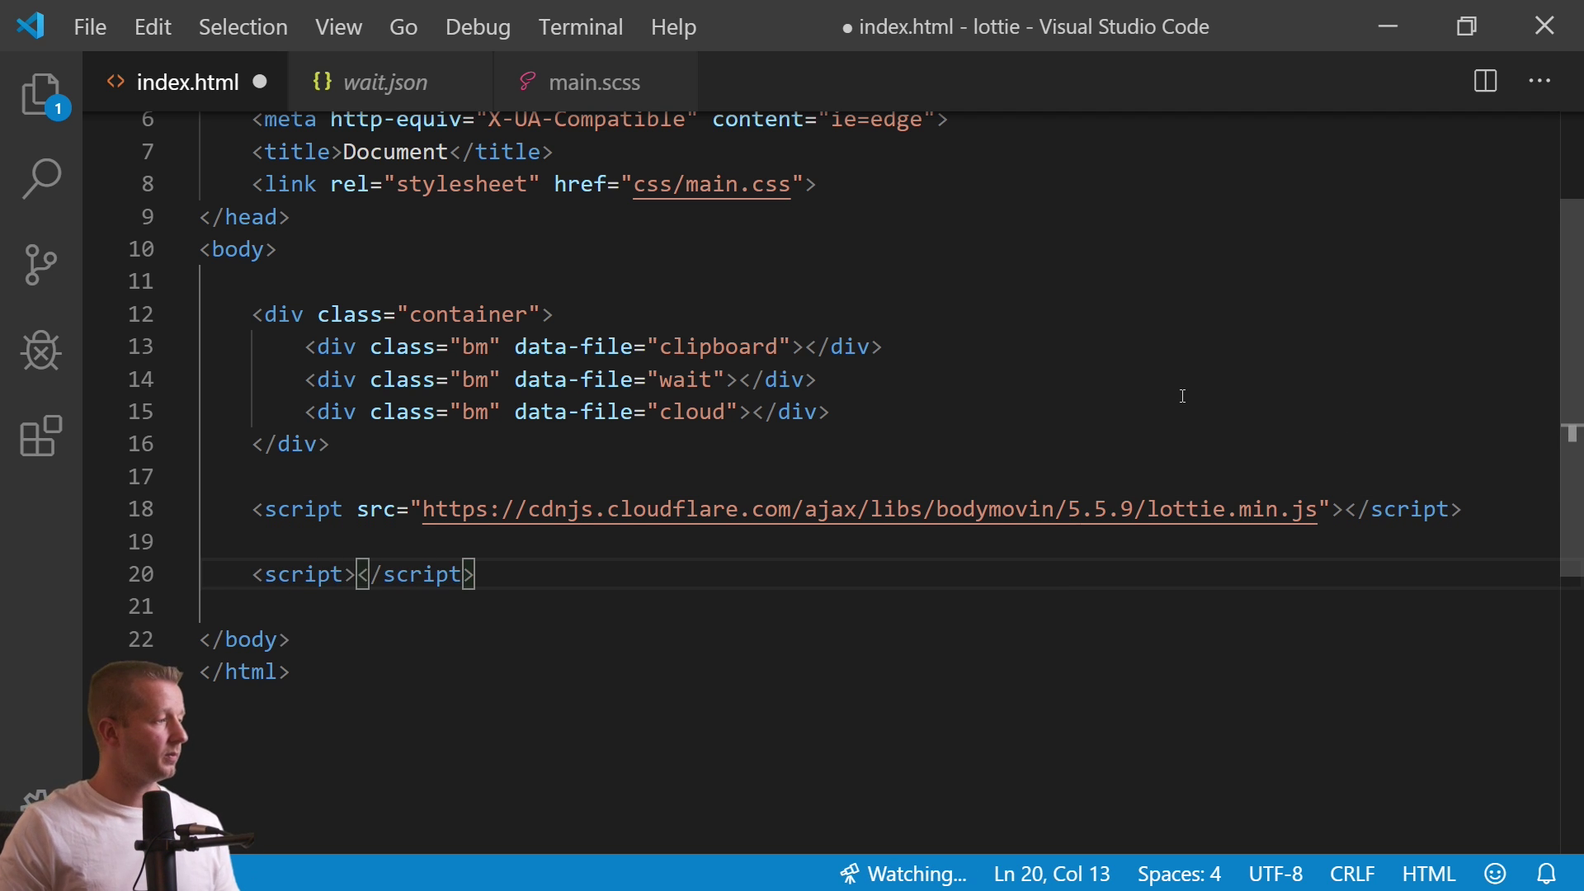
key(Return)
key(Return)
key(Return)
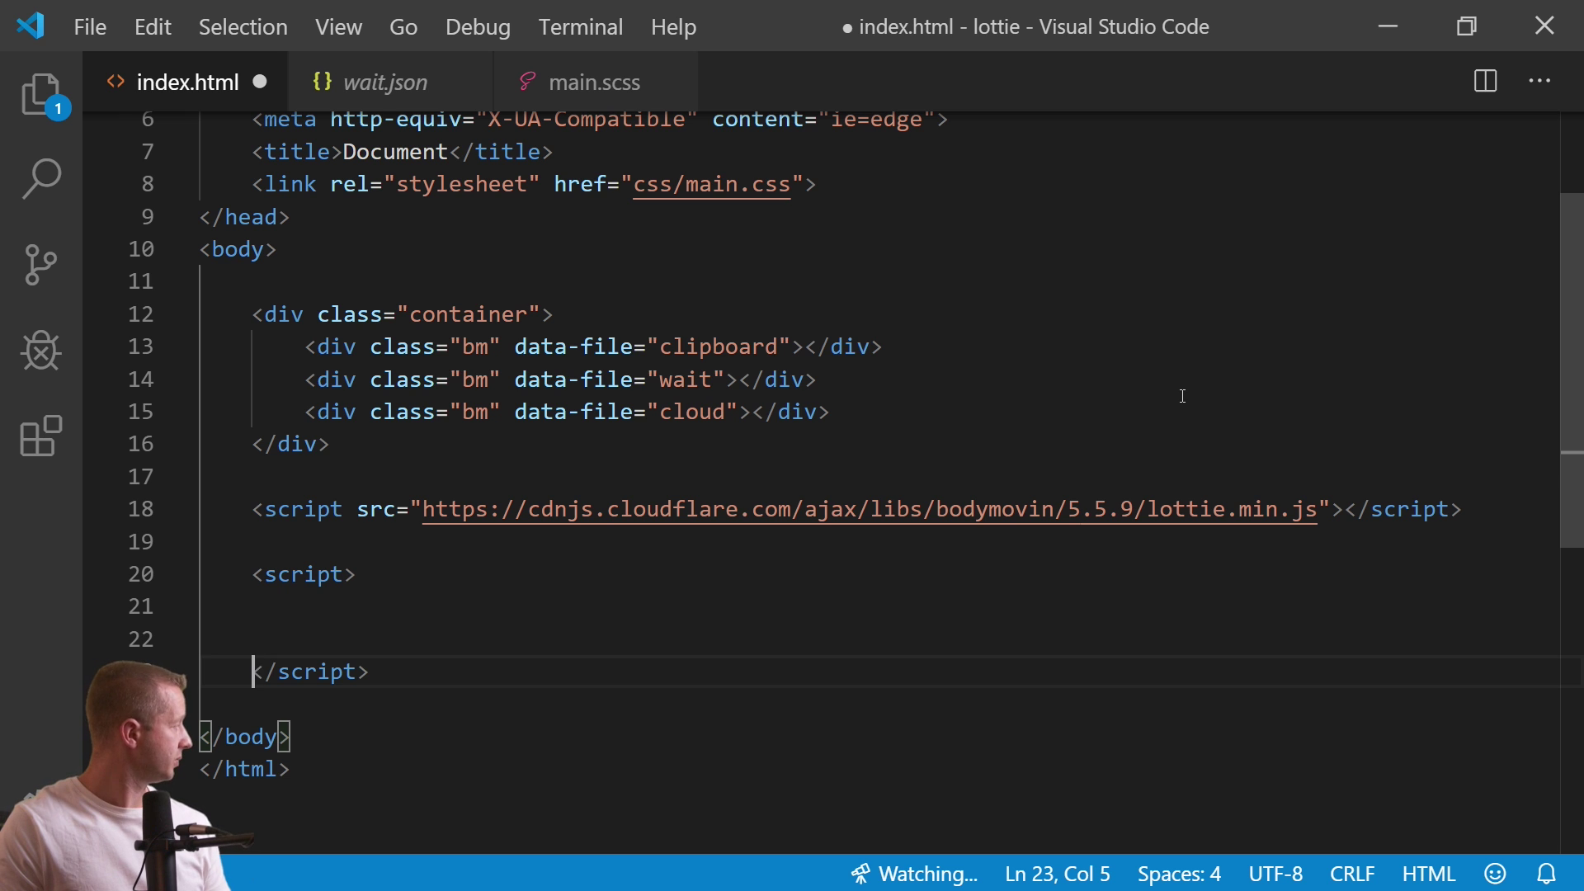
key(Return)
key(Up)
key(Up)
key(Tab)
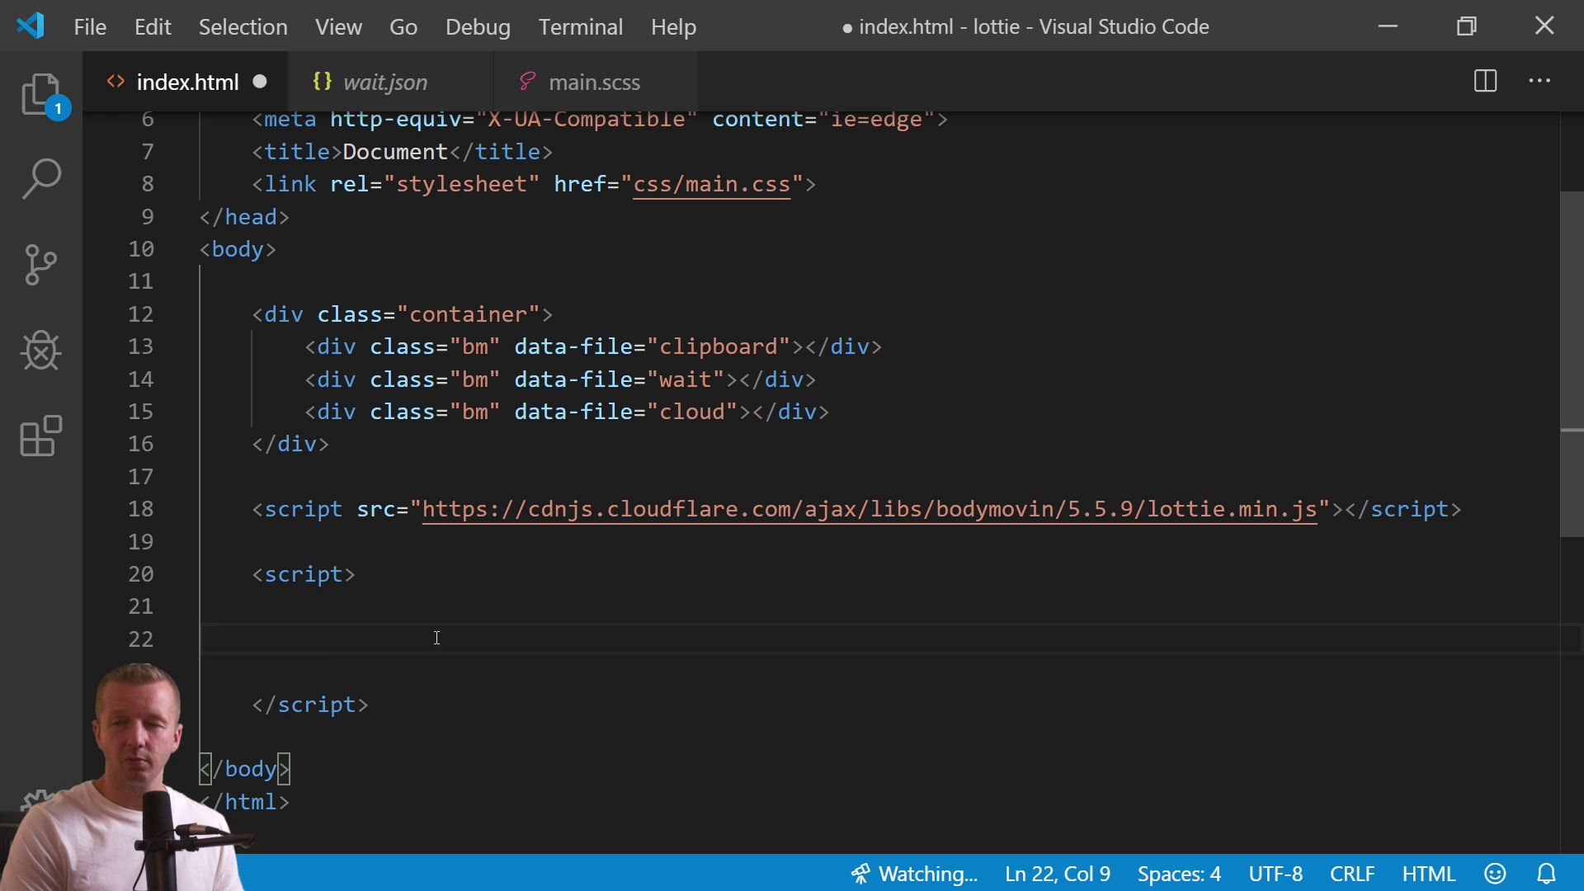
In the script block, declare the variable bm as document.getElementsByClassName('bm'); to collect the three animation divs.
text(var )
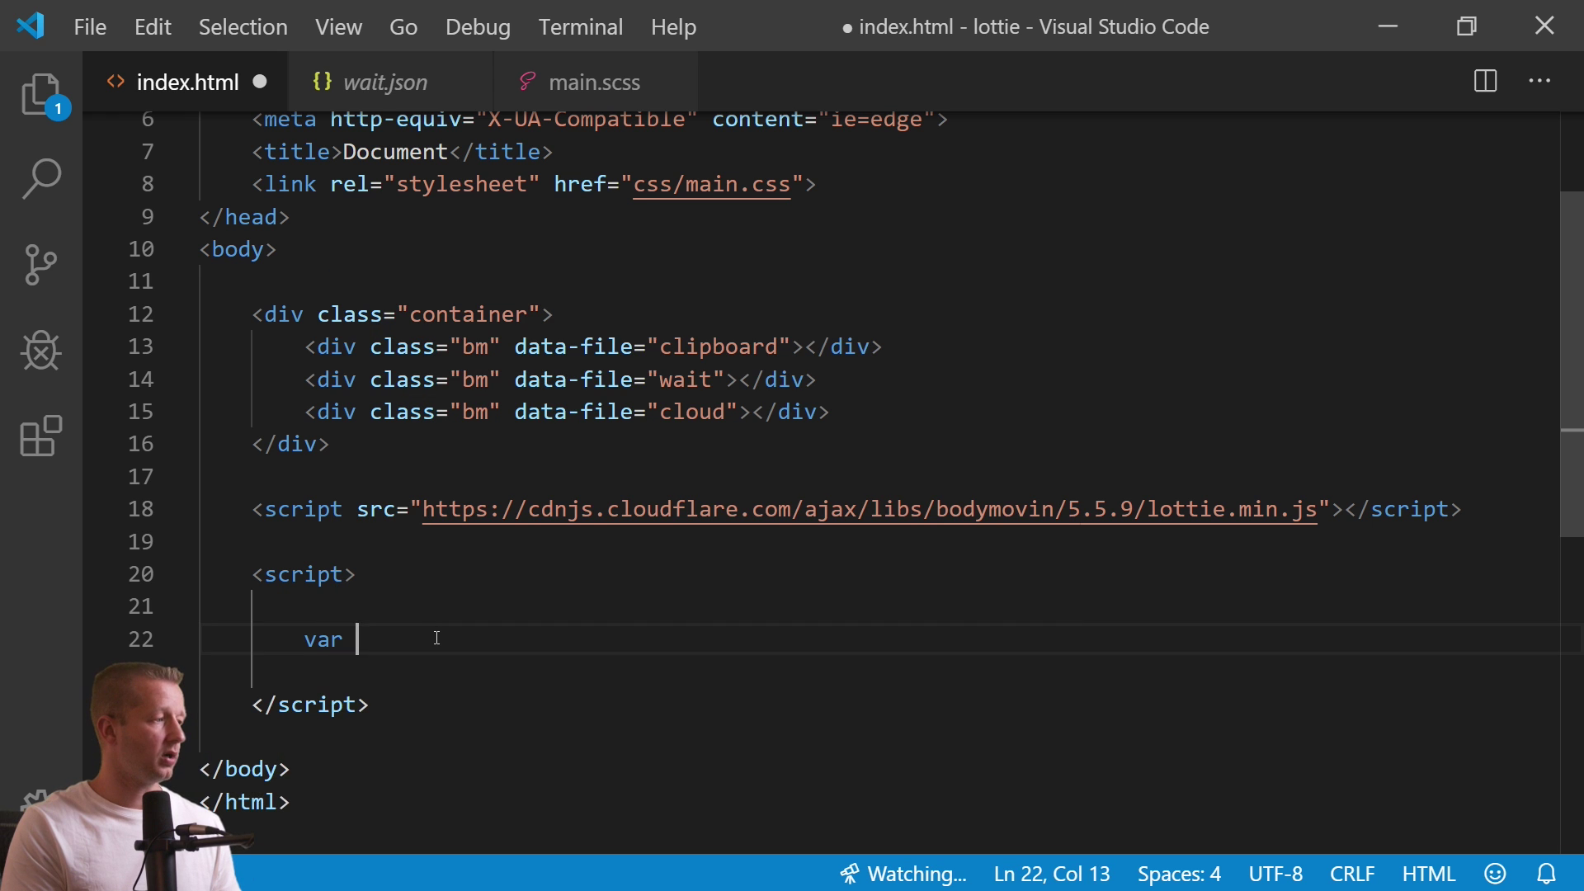
text(bm =)
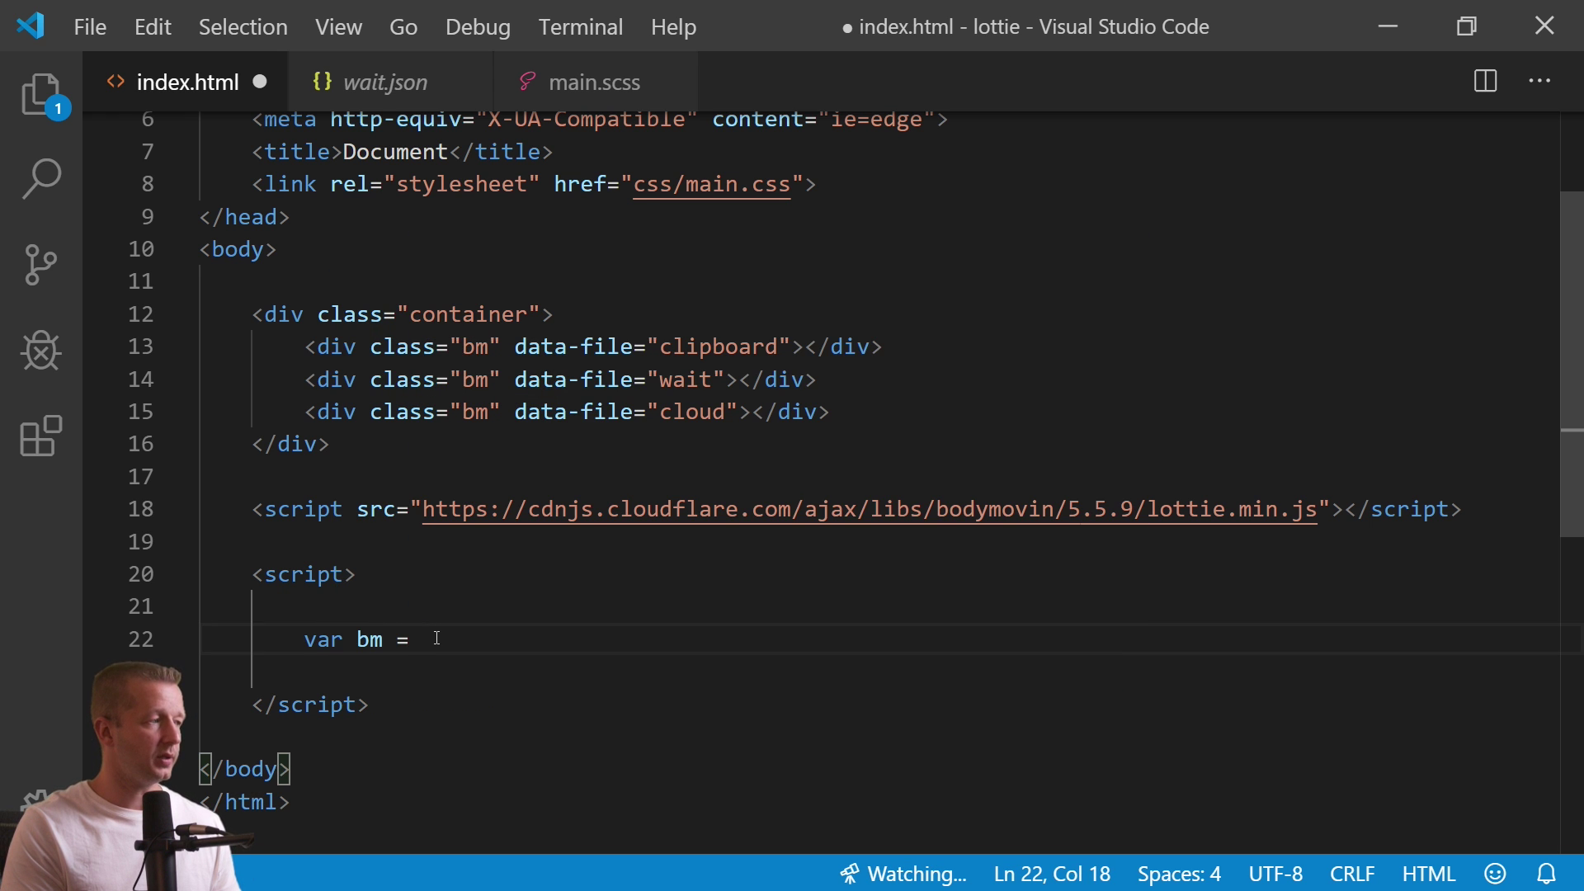
drag(845, 420, 201, 346)
click(449, 641)
text(d)
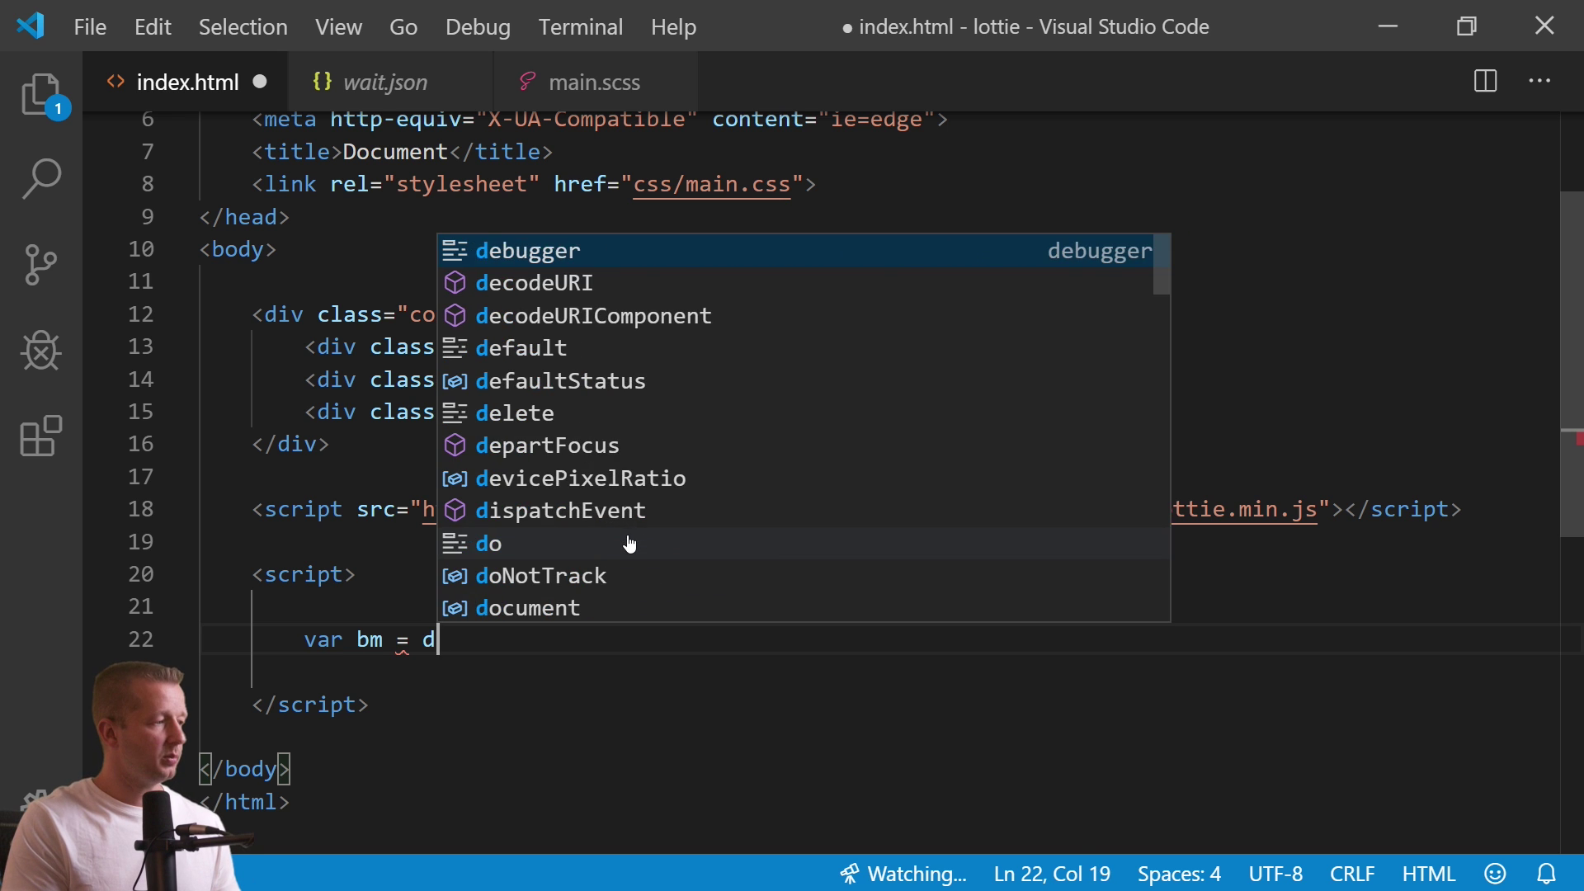
text(ocument.query)
key(BackSpace)
key(BackSpace)
key(BackSpace)
key(BackSpace)
key(BackSpace)
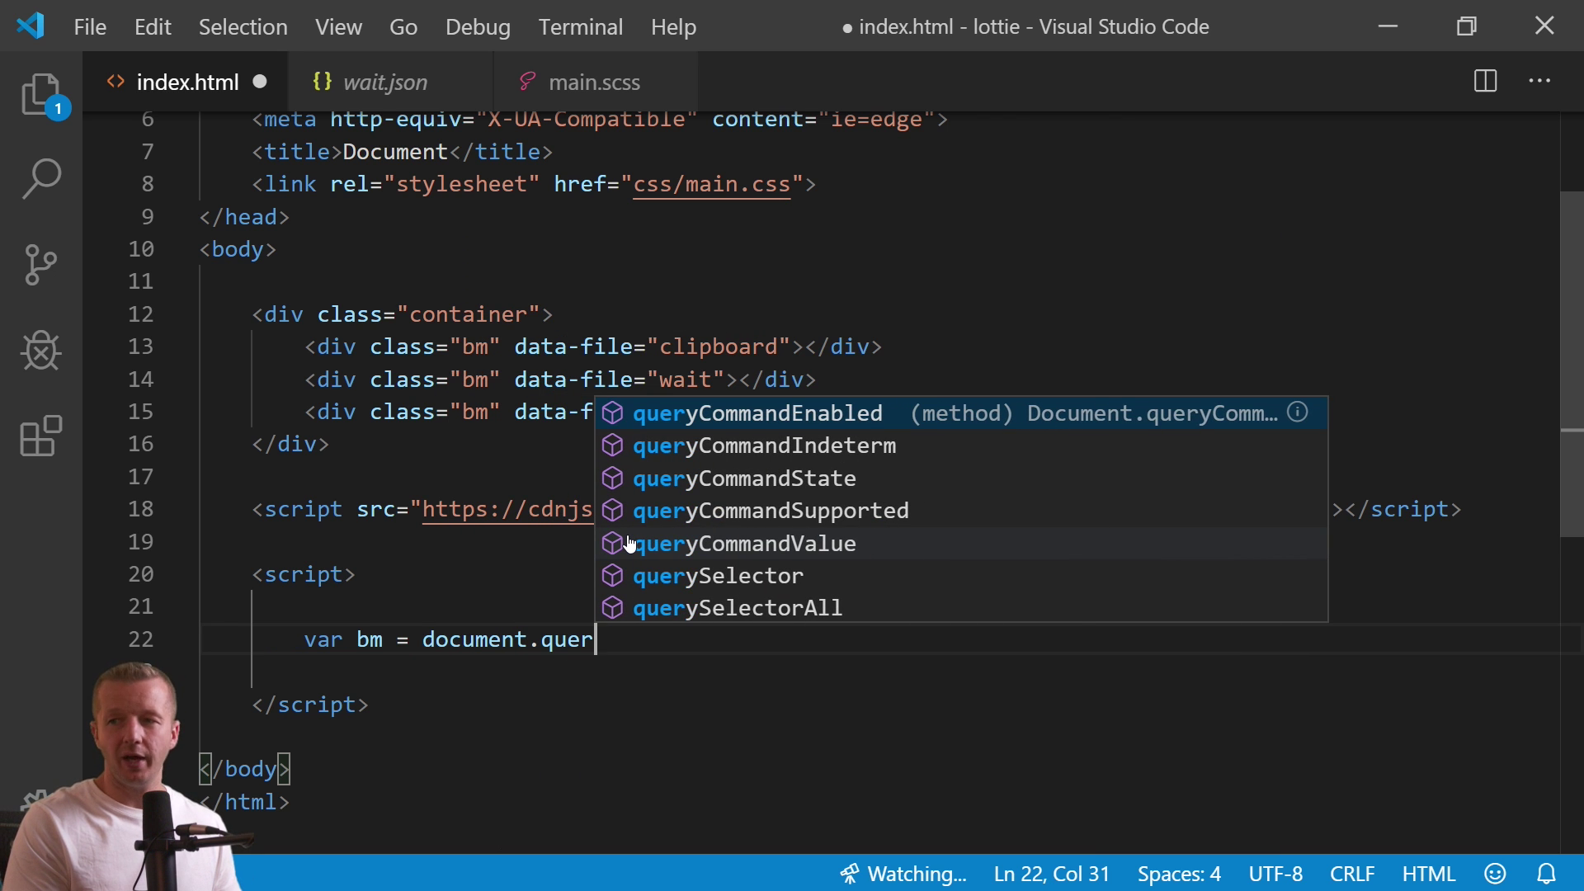
text(getElements)
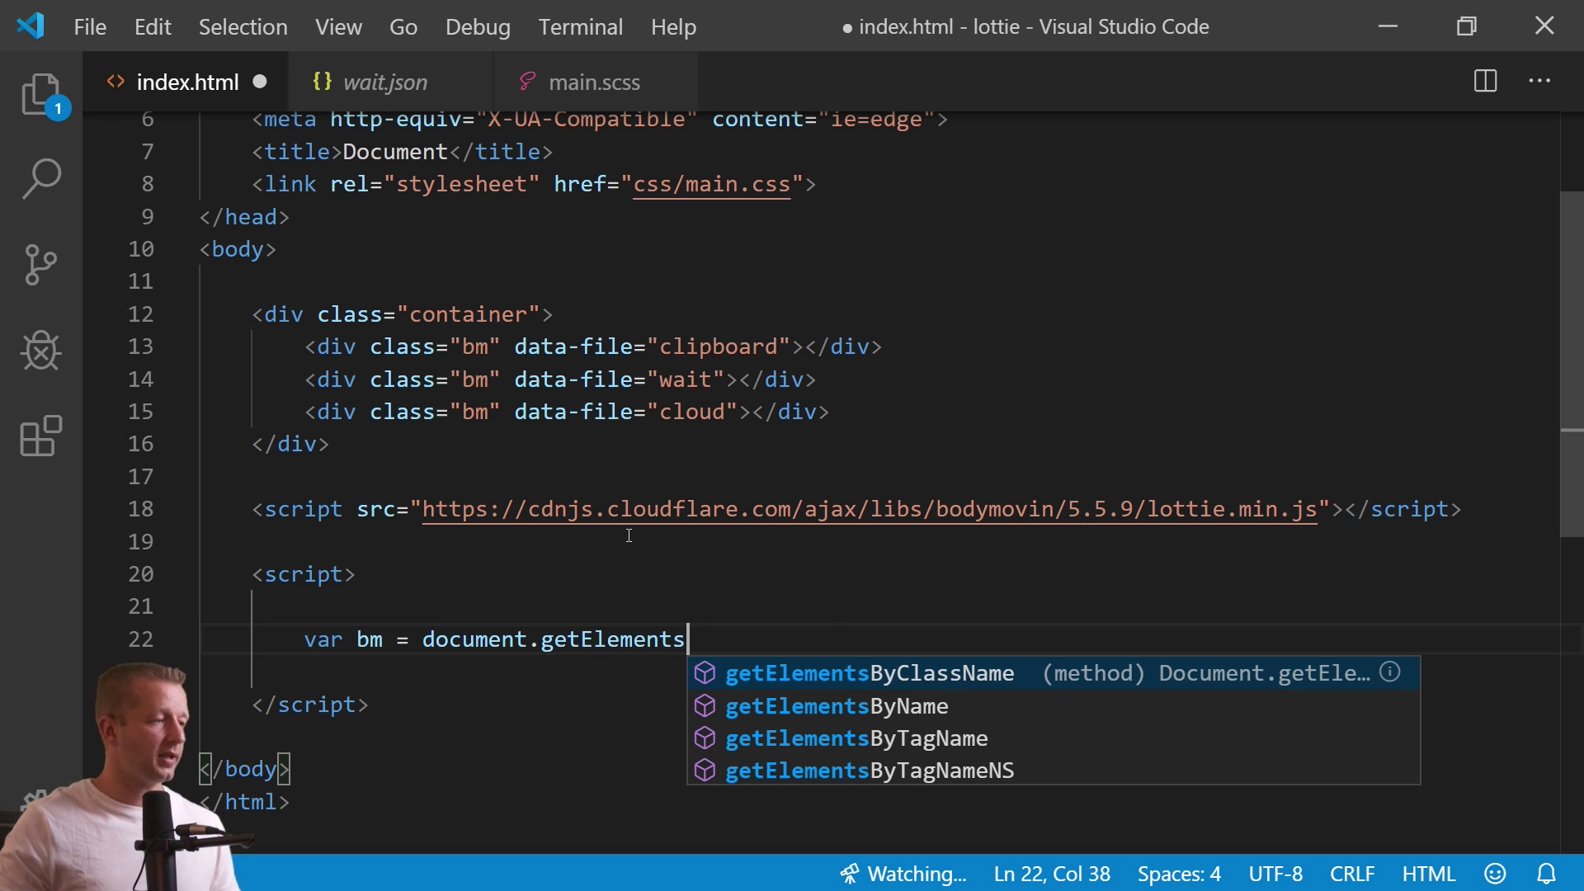
key(Return)
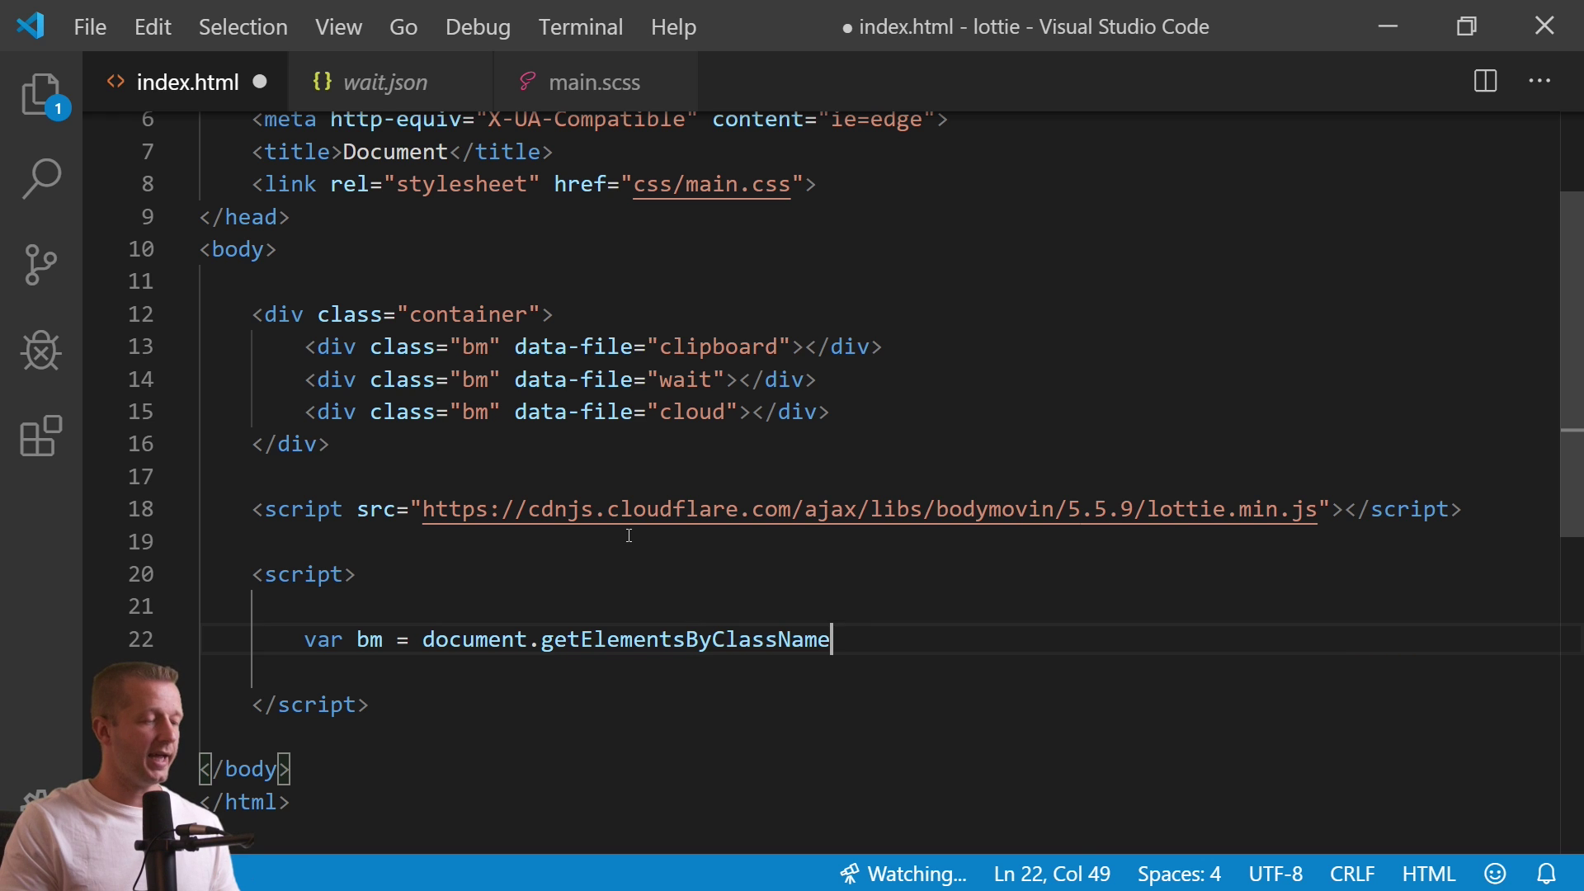
text(()
text('bm'))
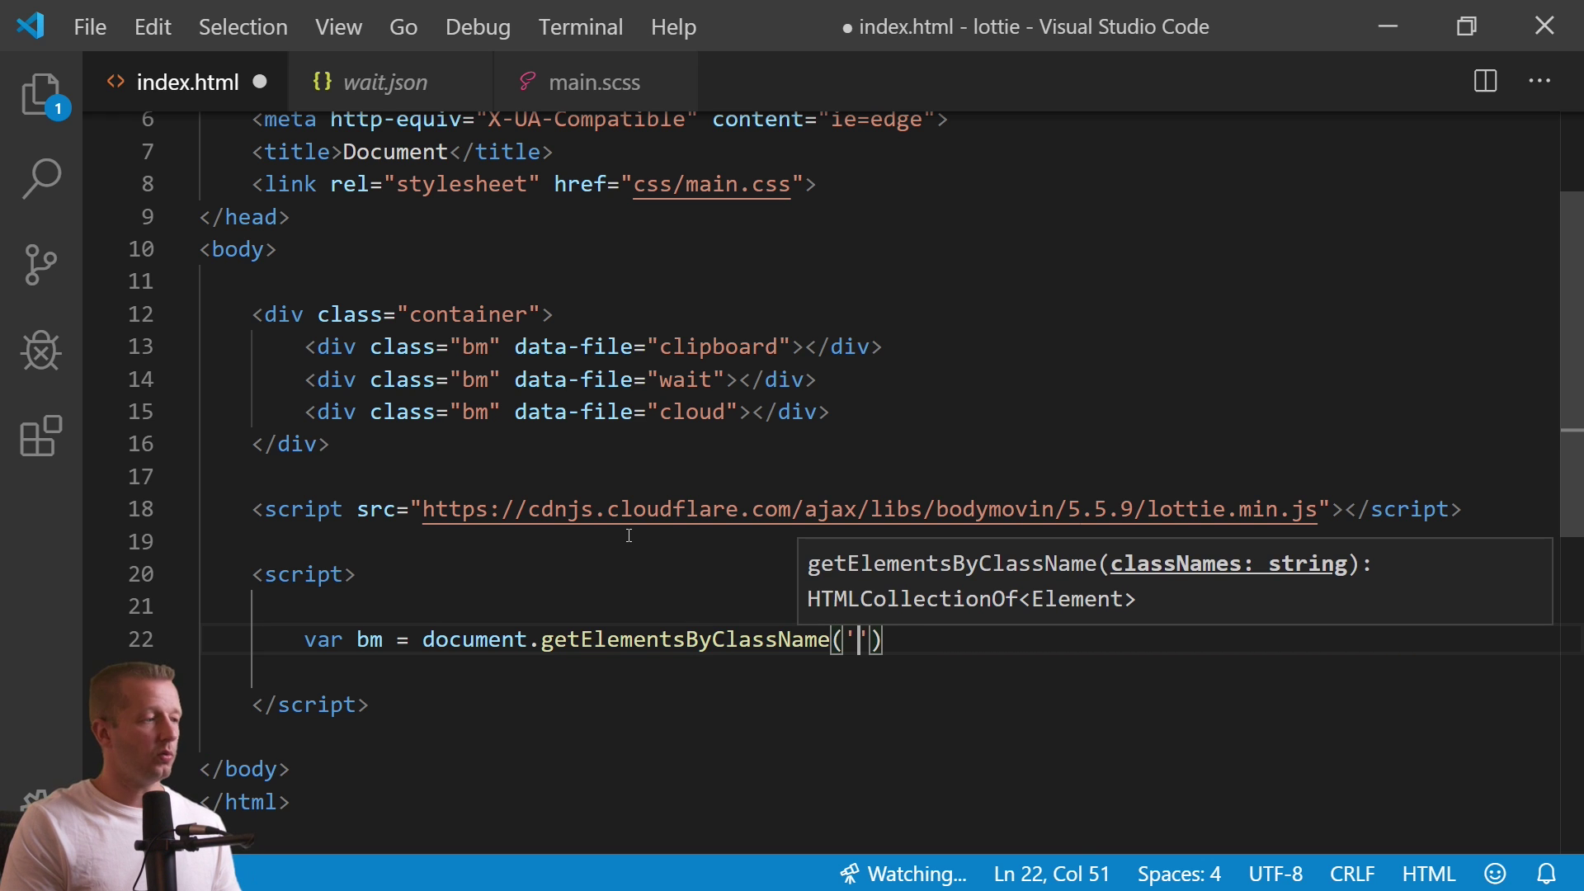
text(;)
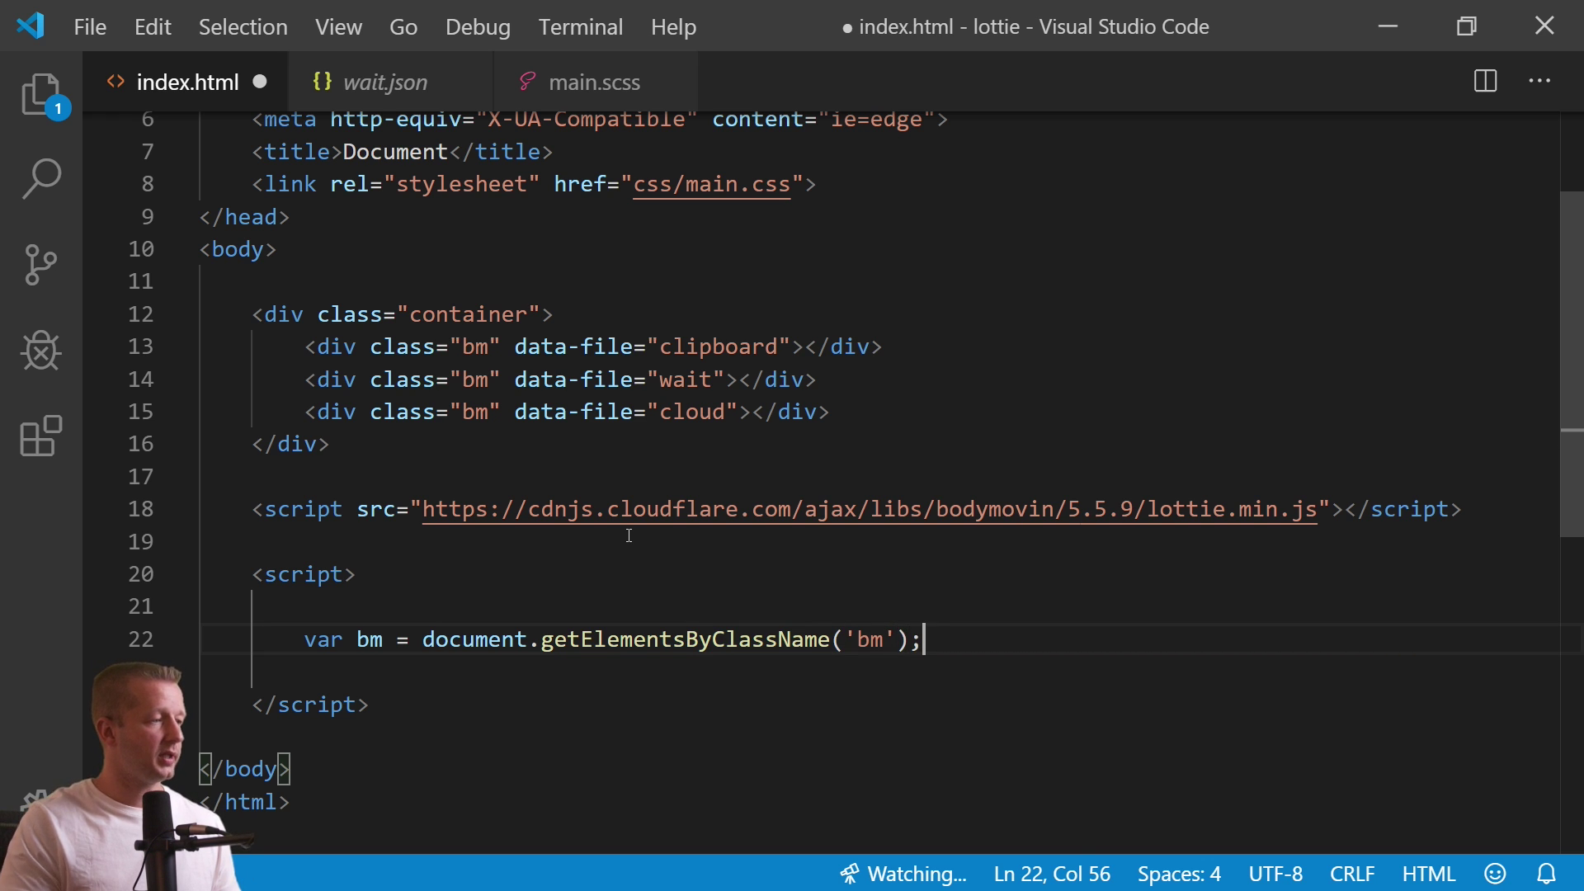
drag(833, 411, 203, 347)
click(948, 644)
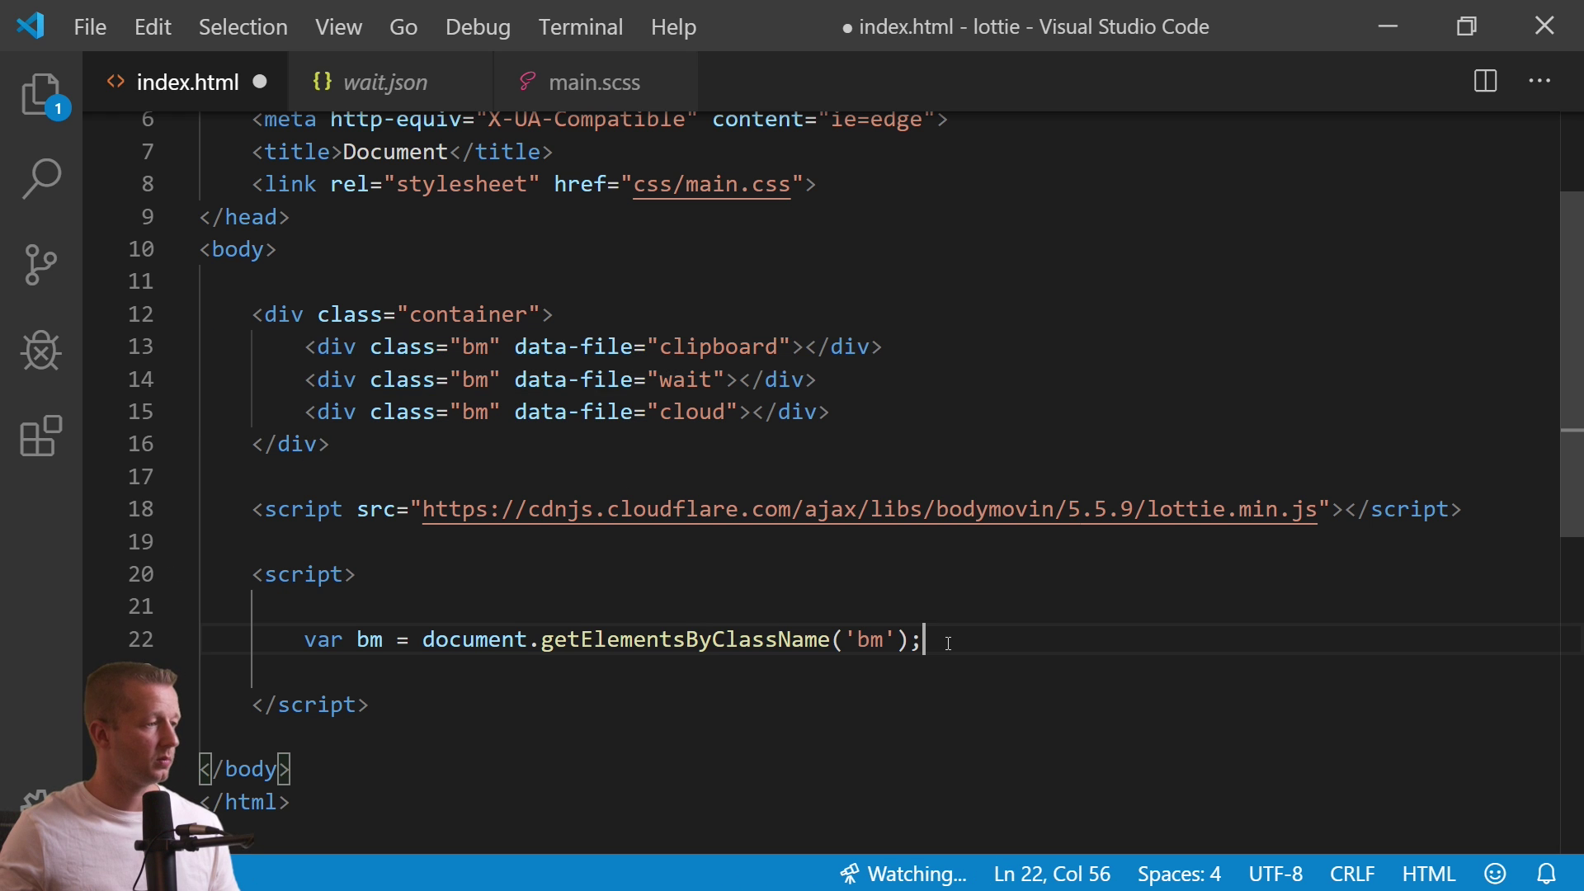
Leave a blank line below the bm declaration and add an Array.prototype.forEach.call() call.
key(Return)
key(Return)
scroll(867, 406, down, 2)
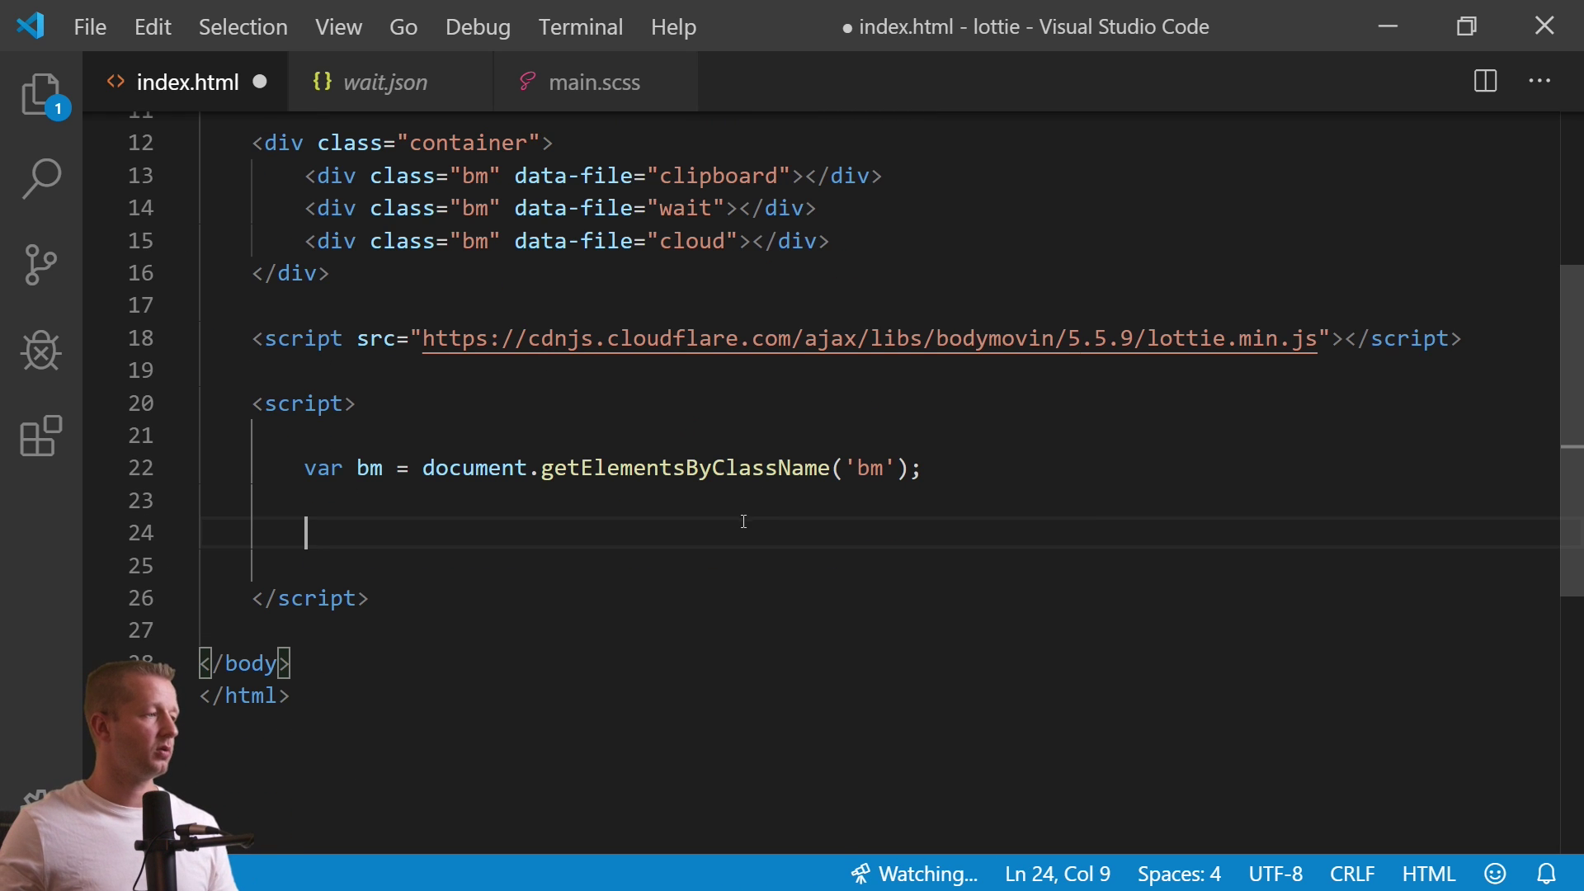
drag(924, 468, 304, 468)
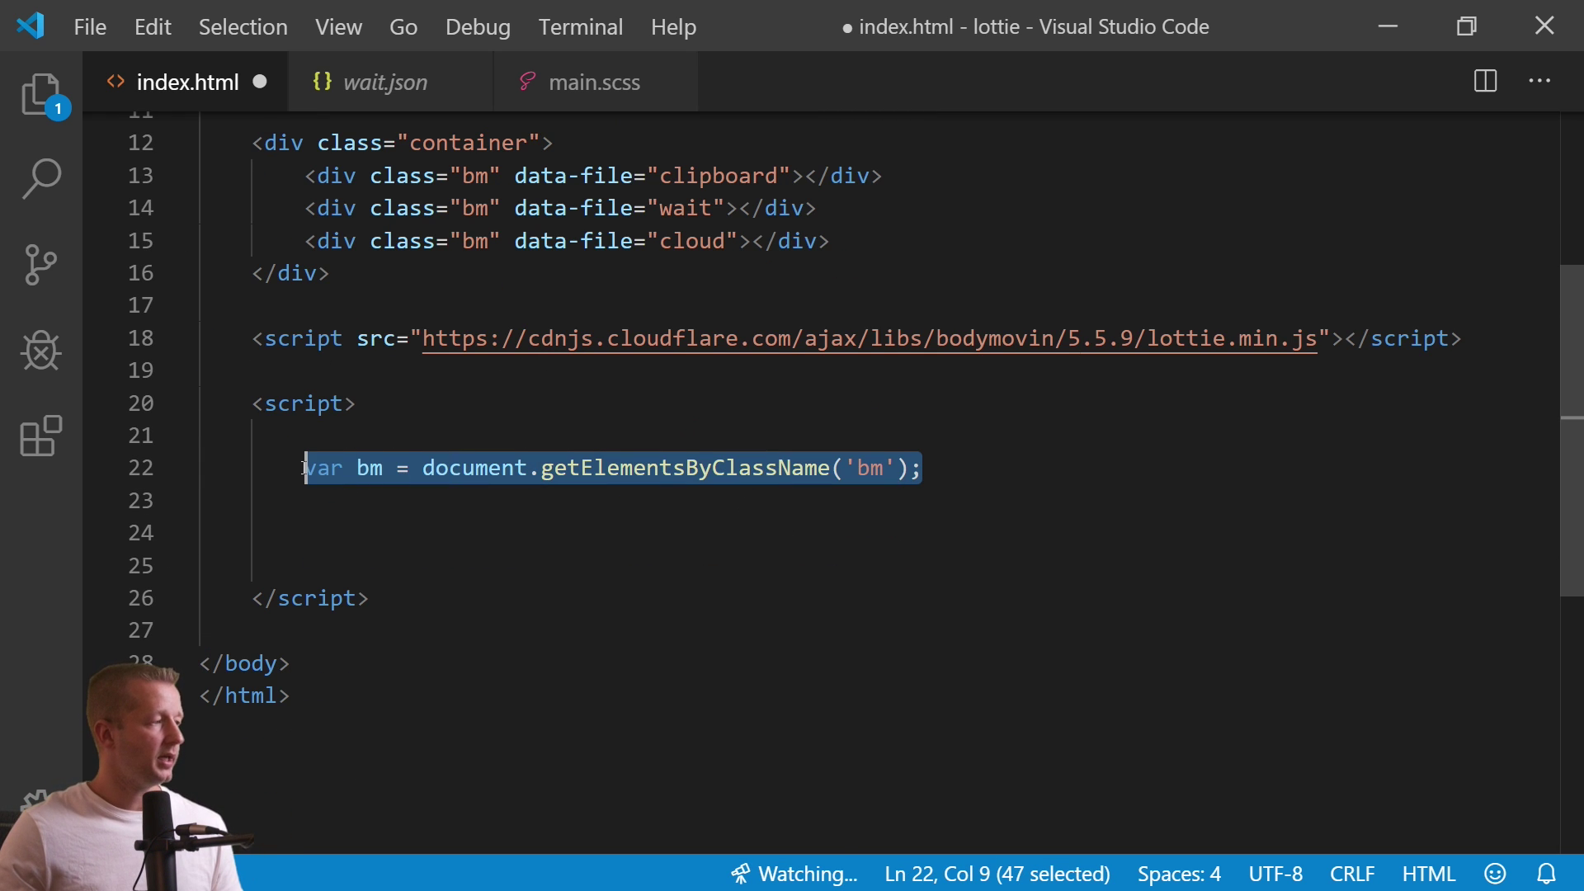
click(351, 523)
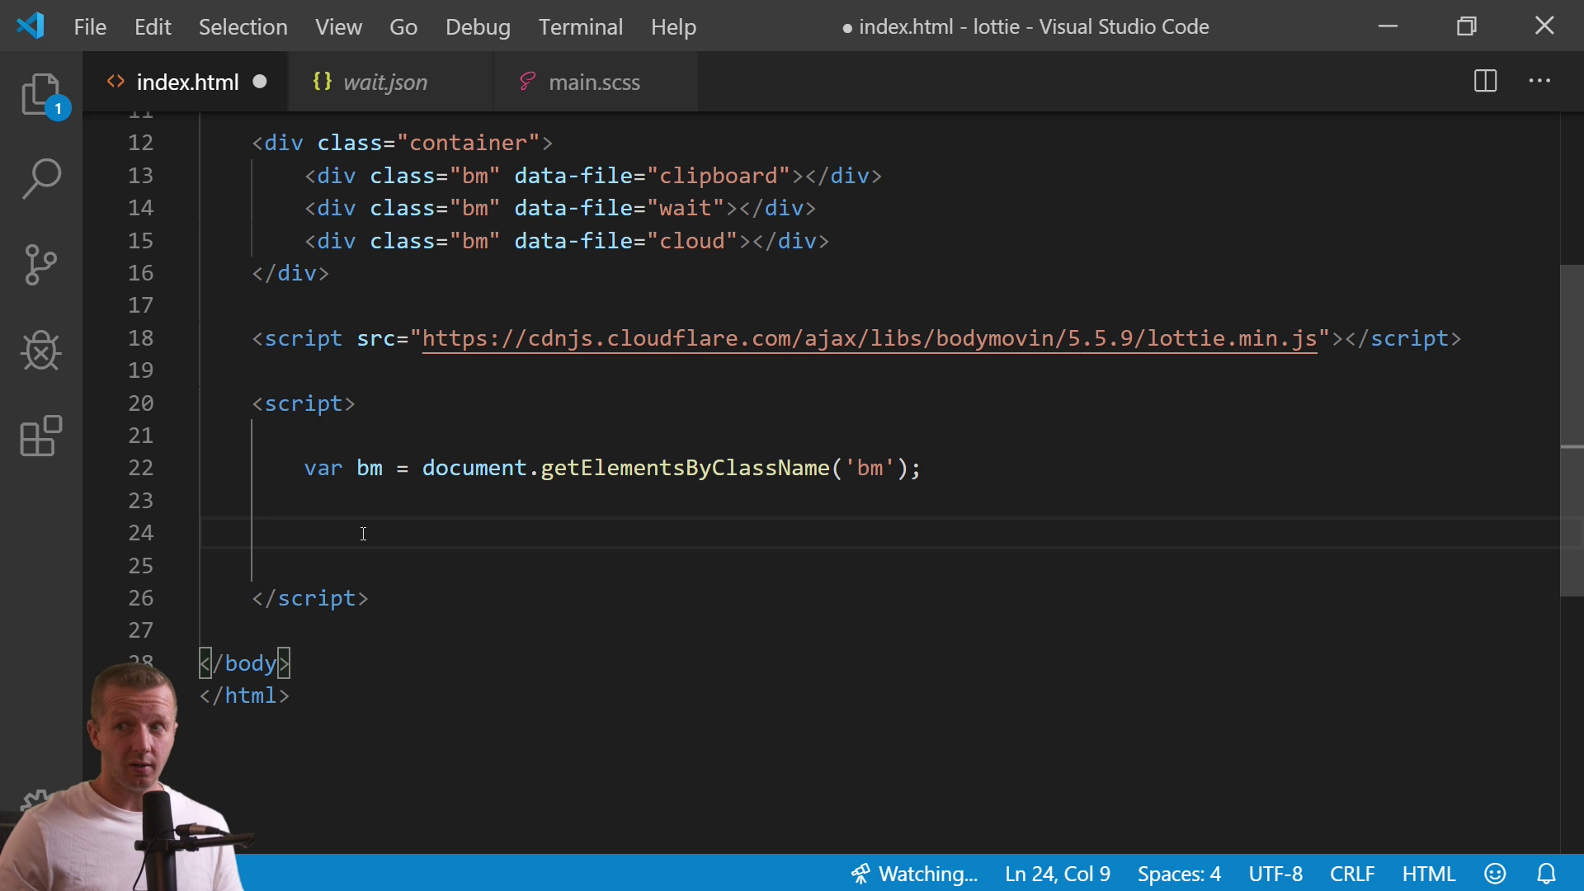
text(Array)
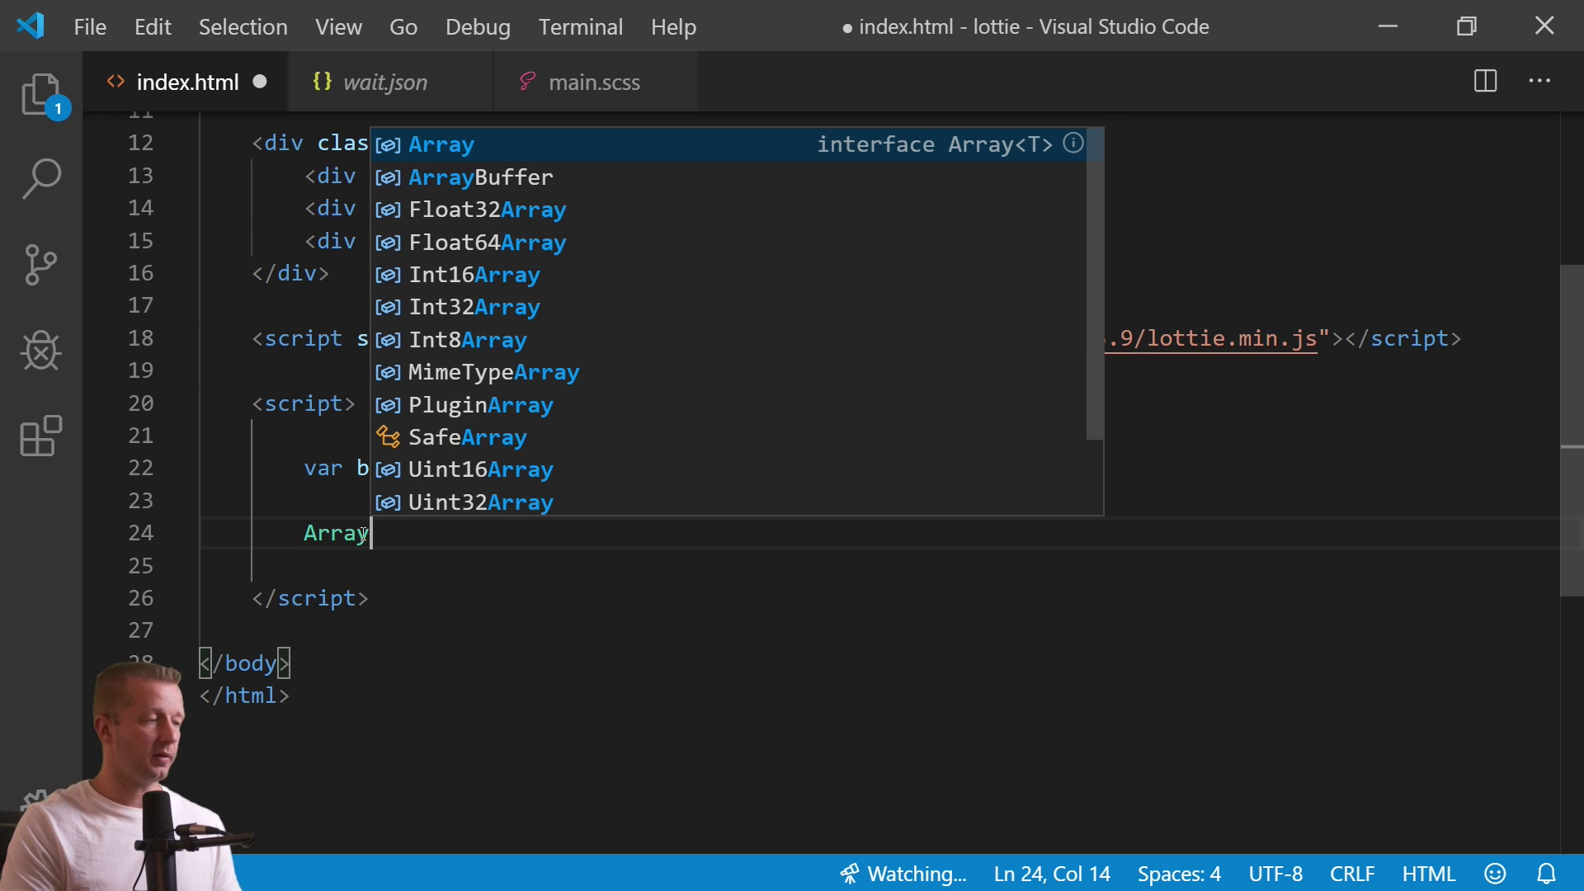
text(.prototy)
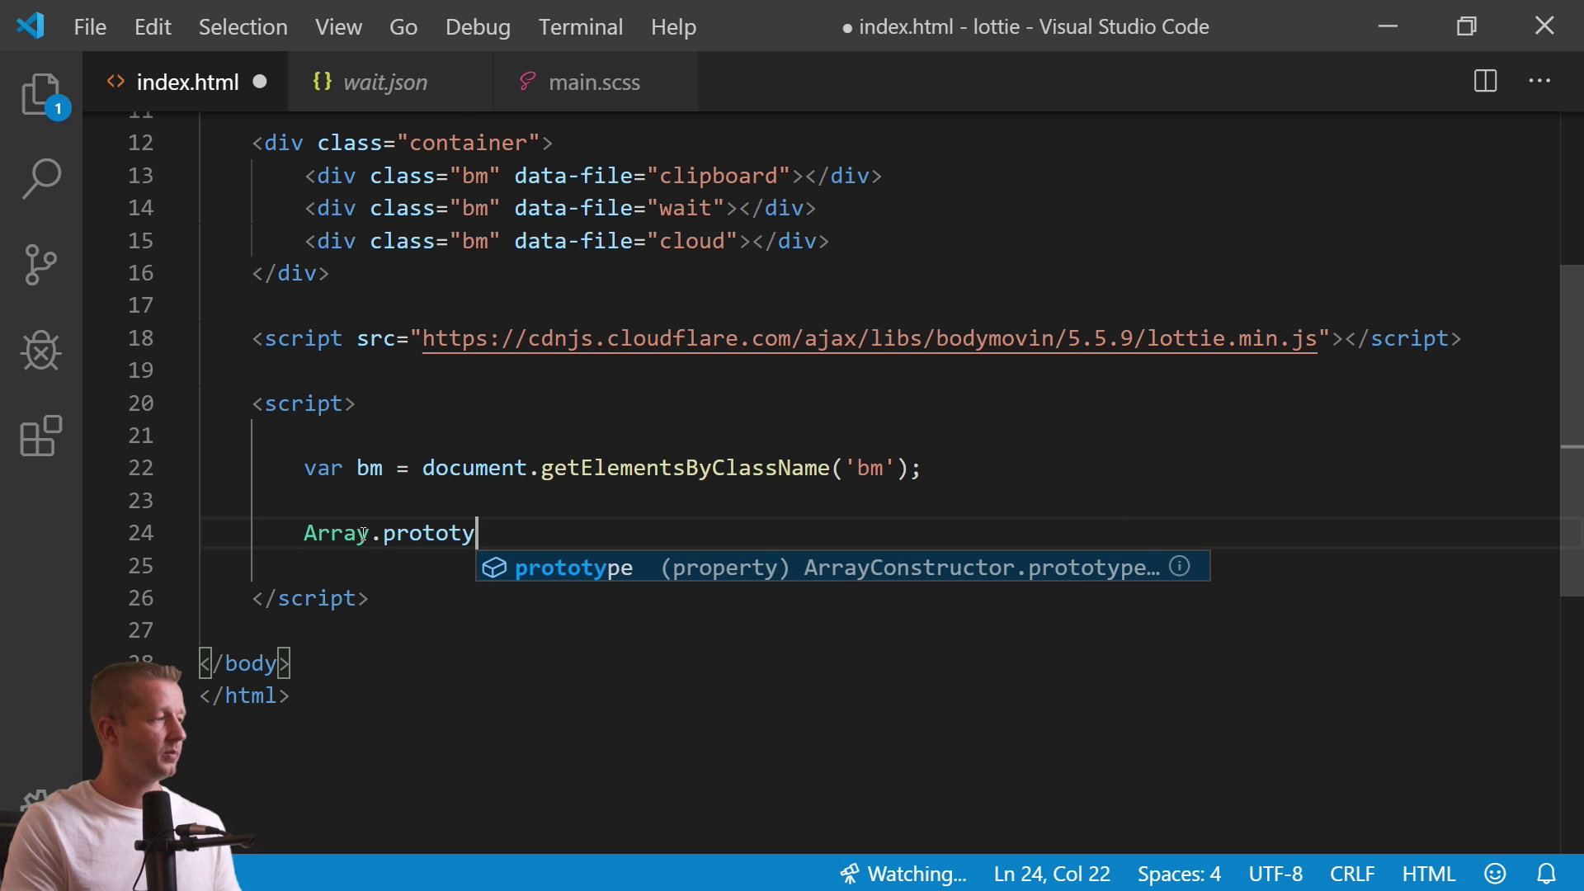
text(pe.f)
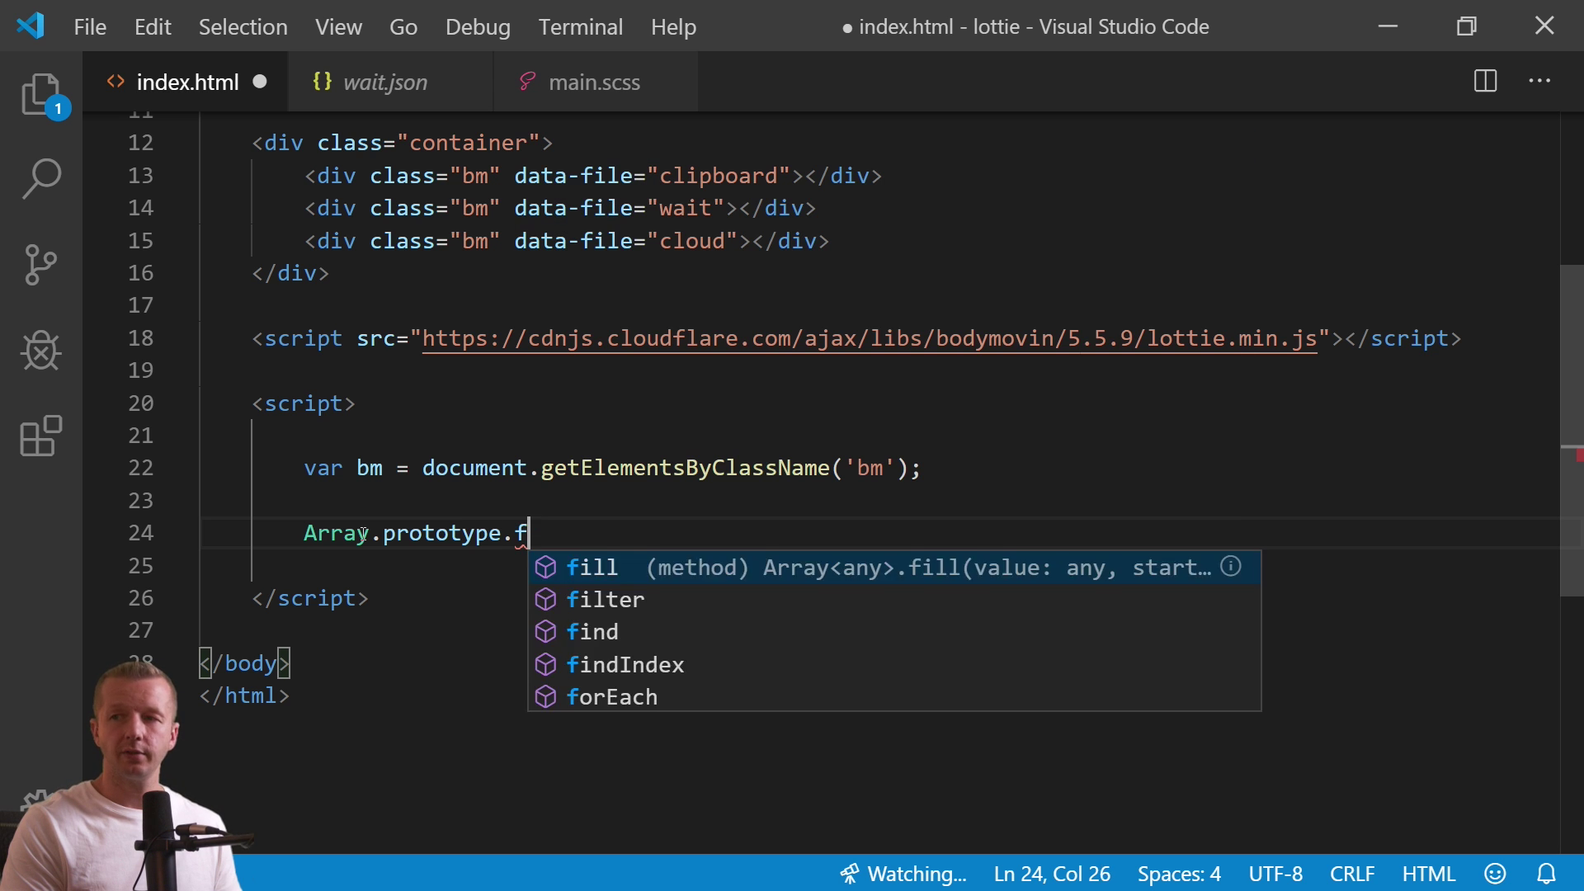
text(orEach.call()
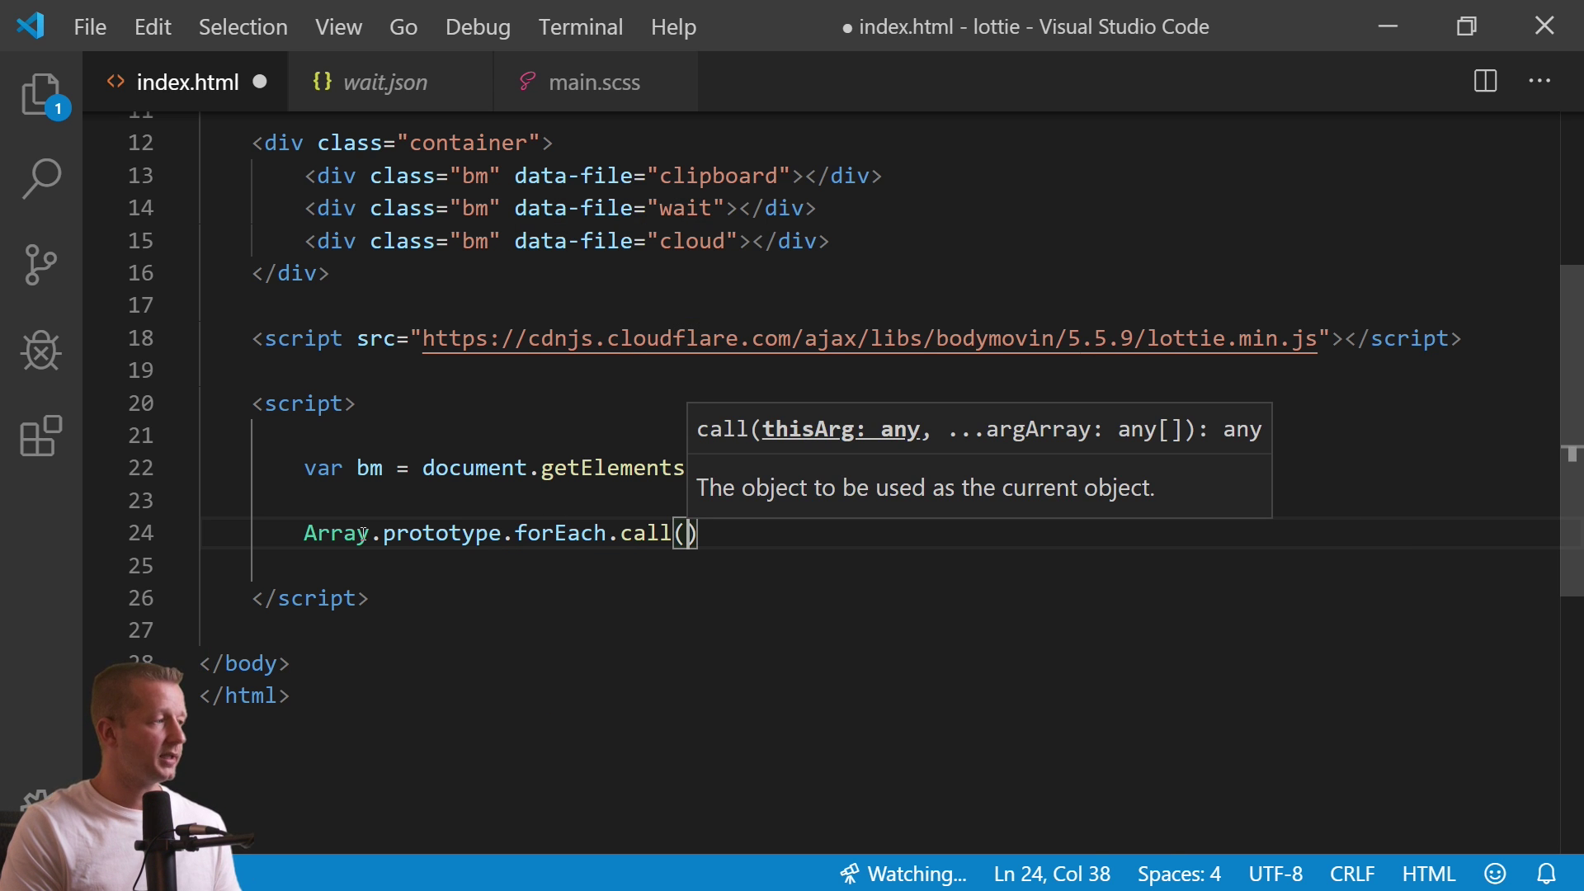
Pass bm and an arrow function with the parameter icon to the call, leaving blank lines in the function body.
text(bm)
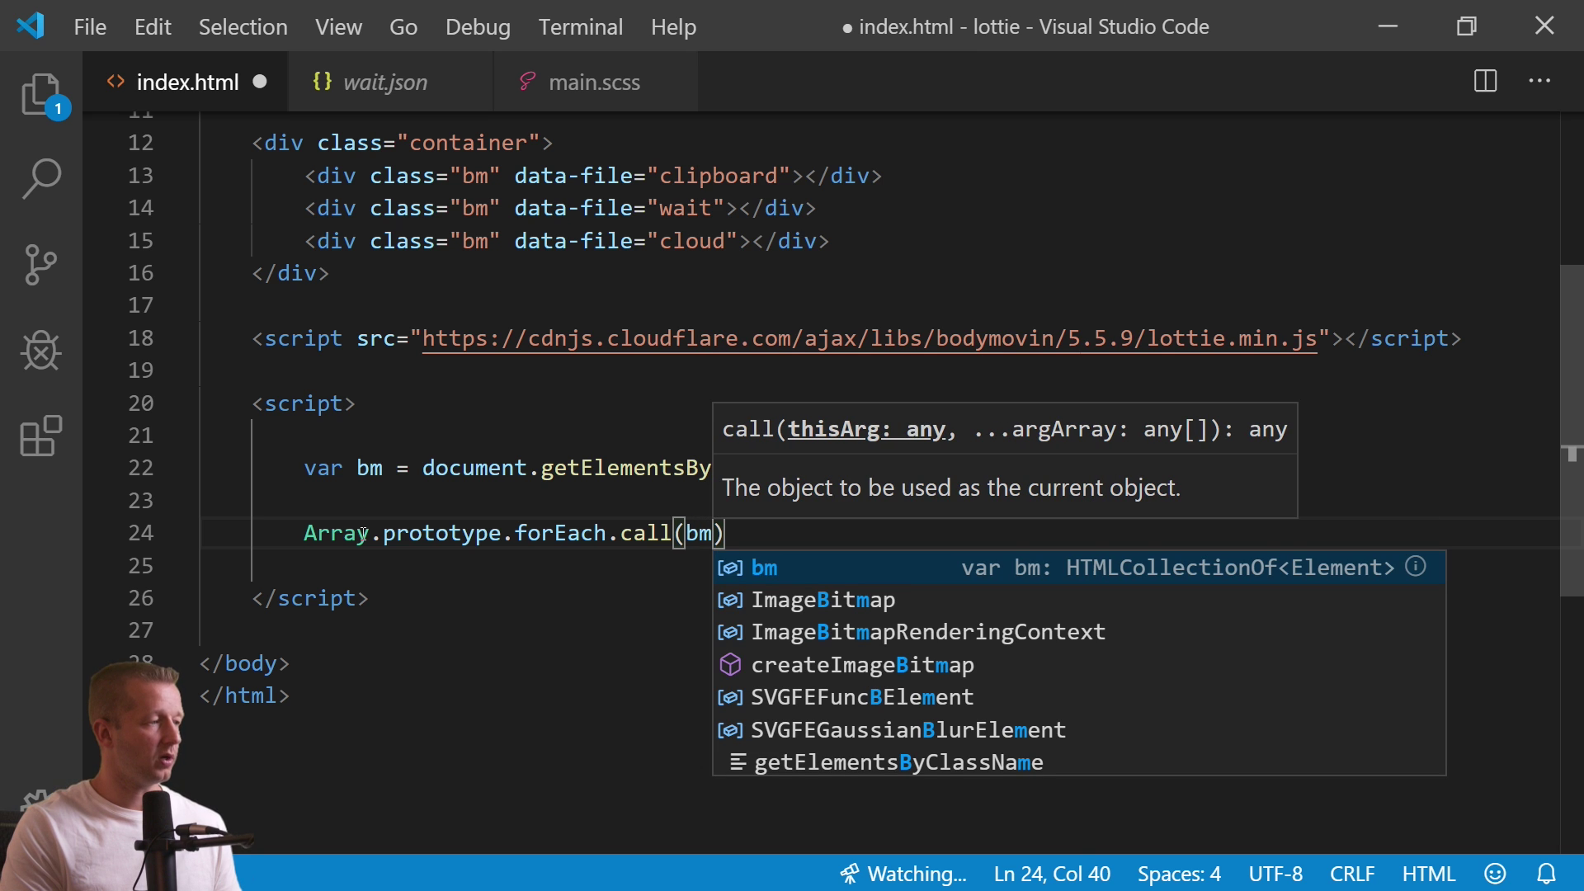
text(,)
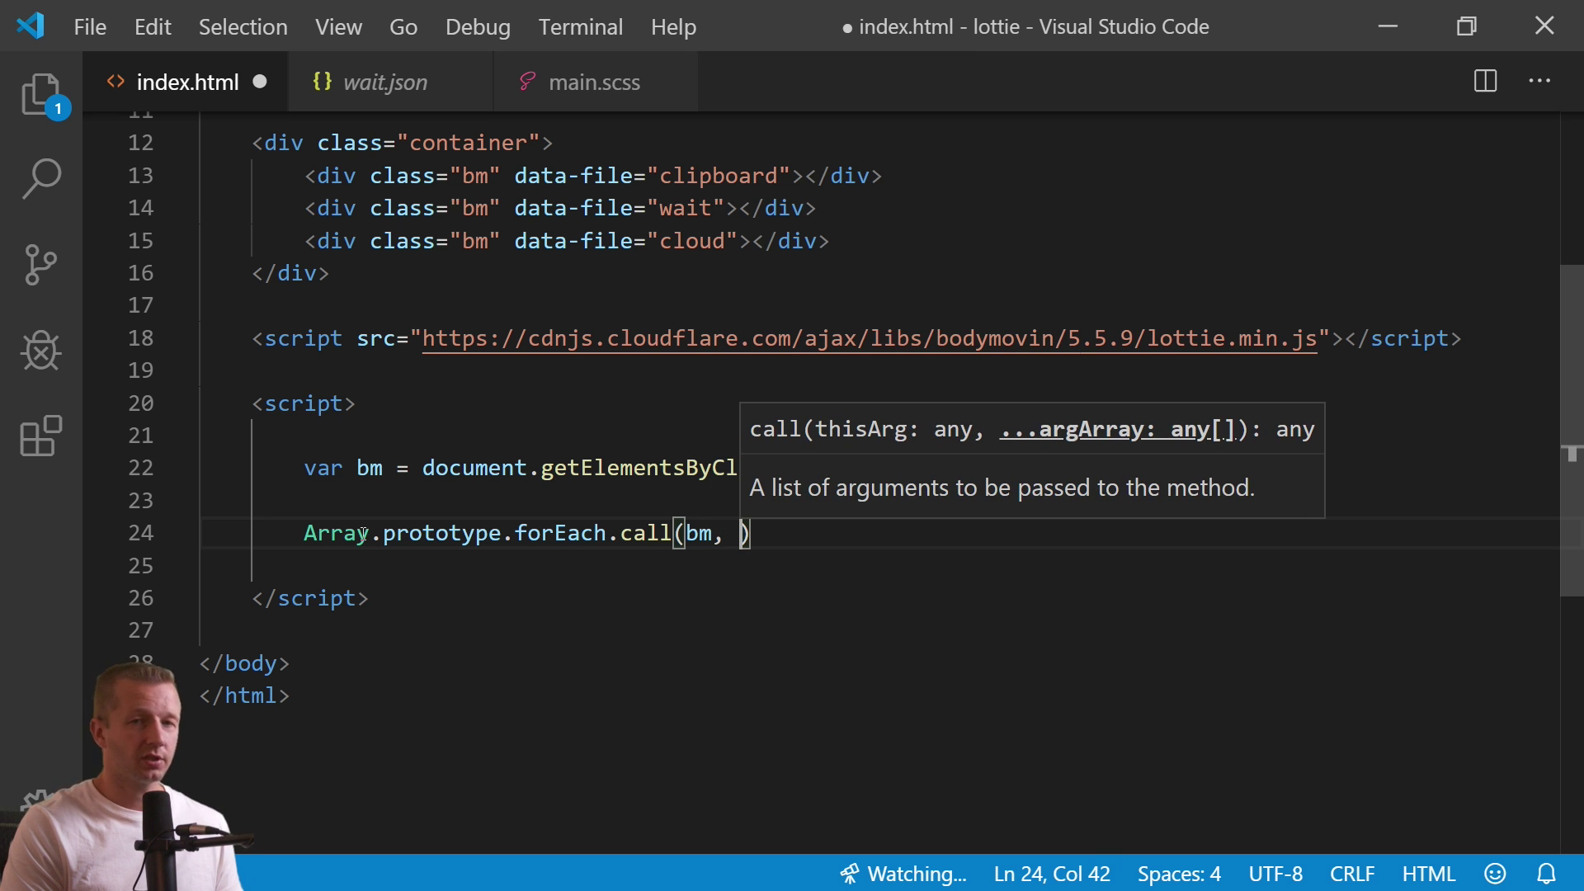
text(icon =)
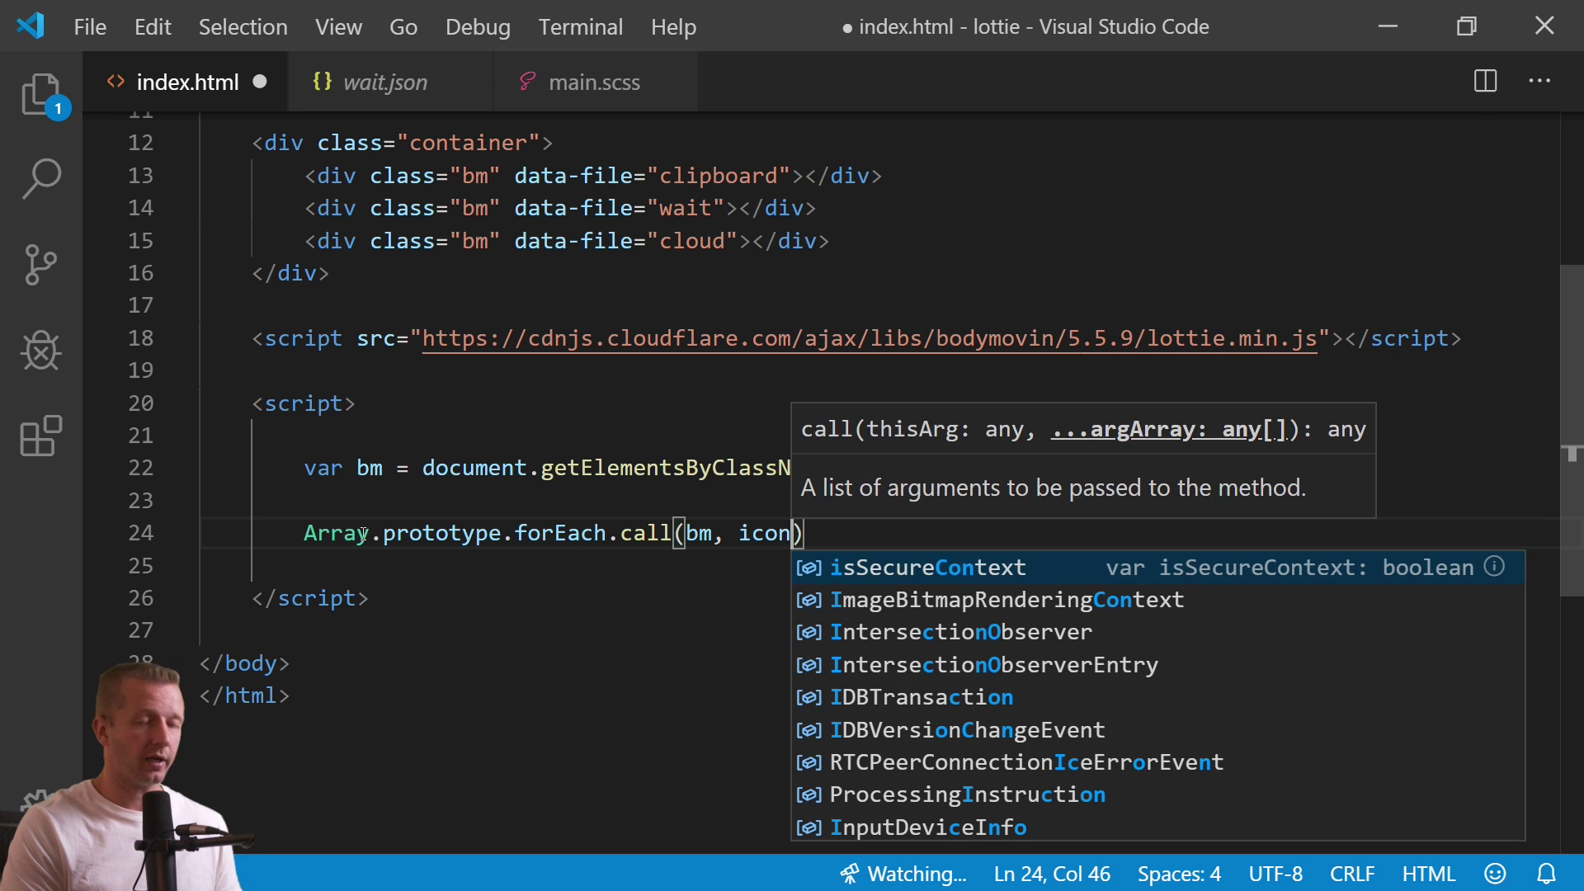
text(> {)
key(Return)
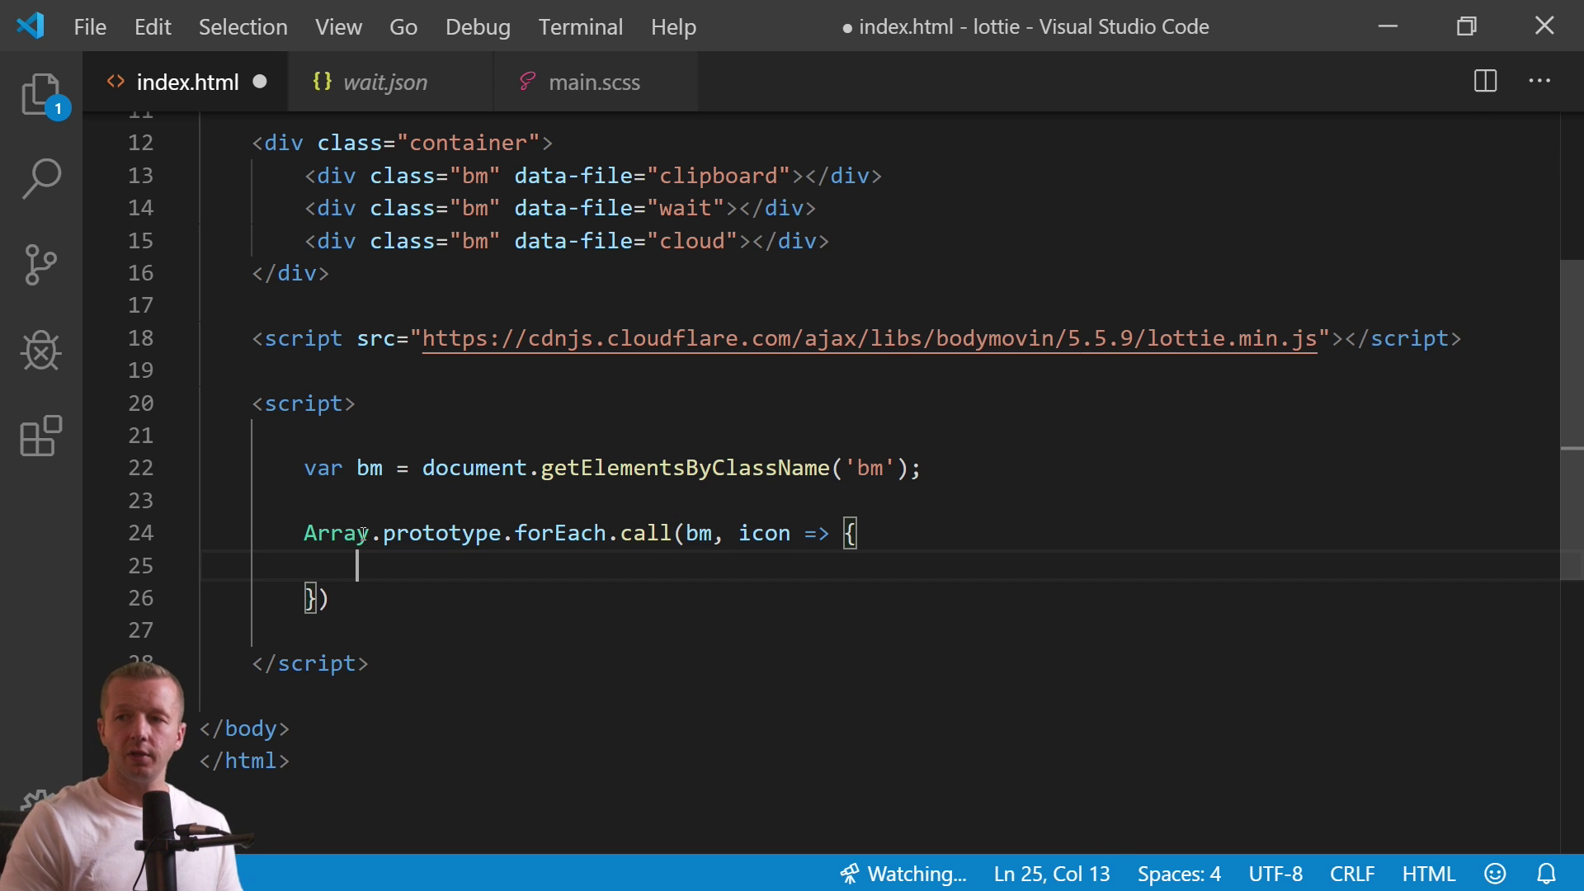
scroll(375, 534, down, 1)
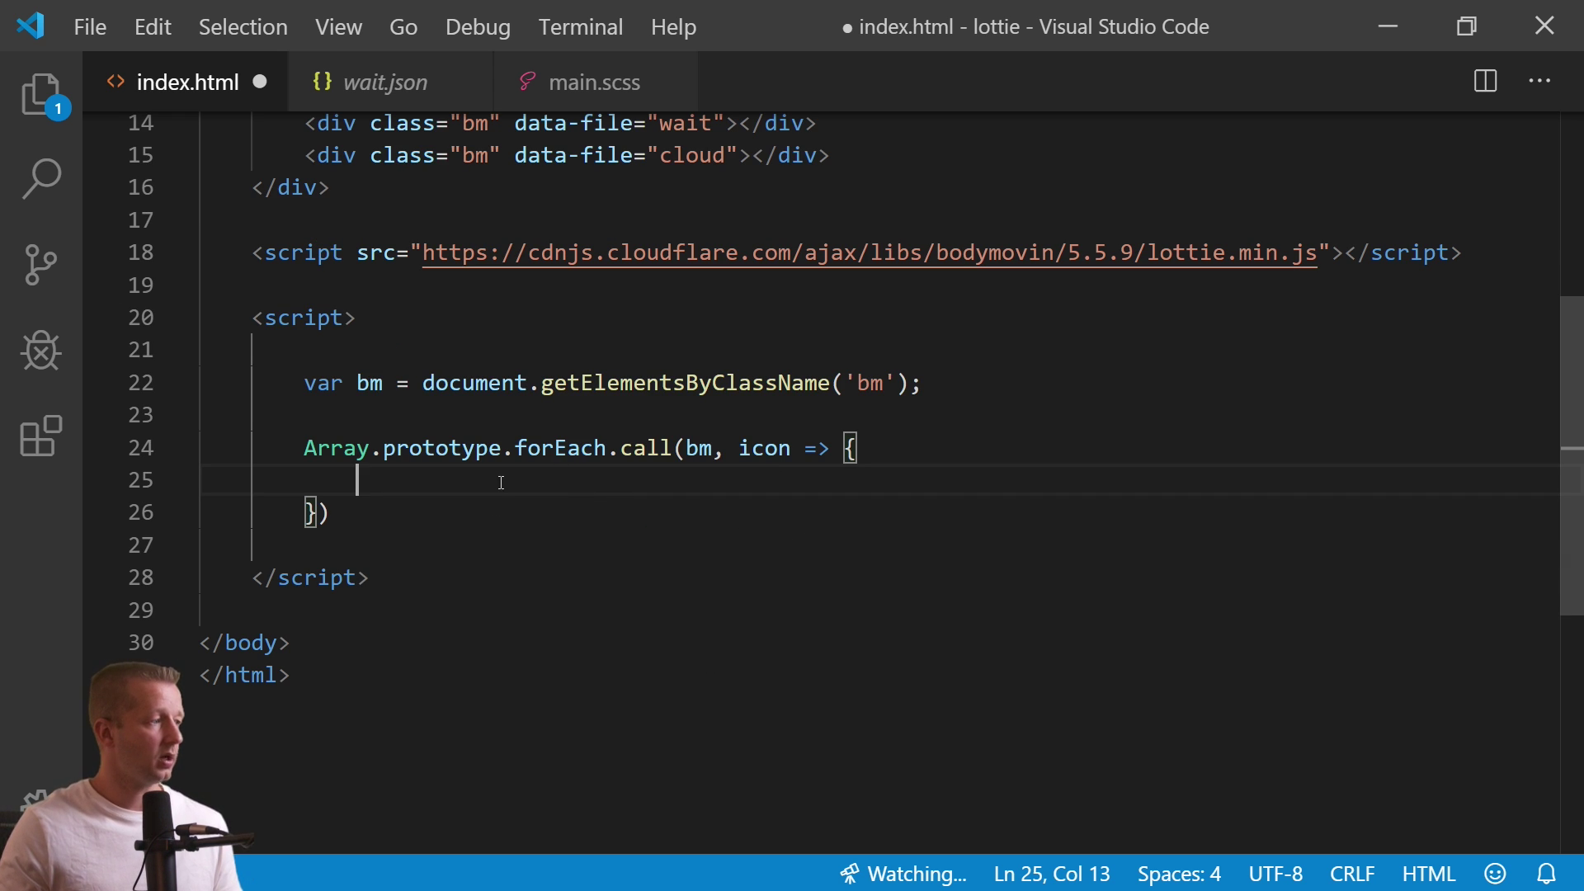
key(Return)
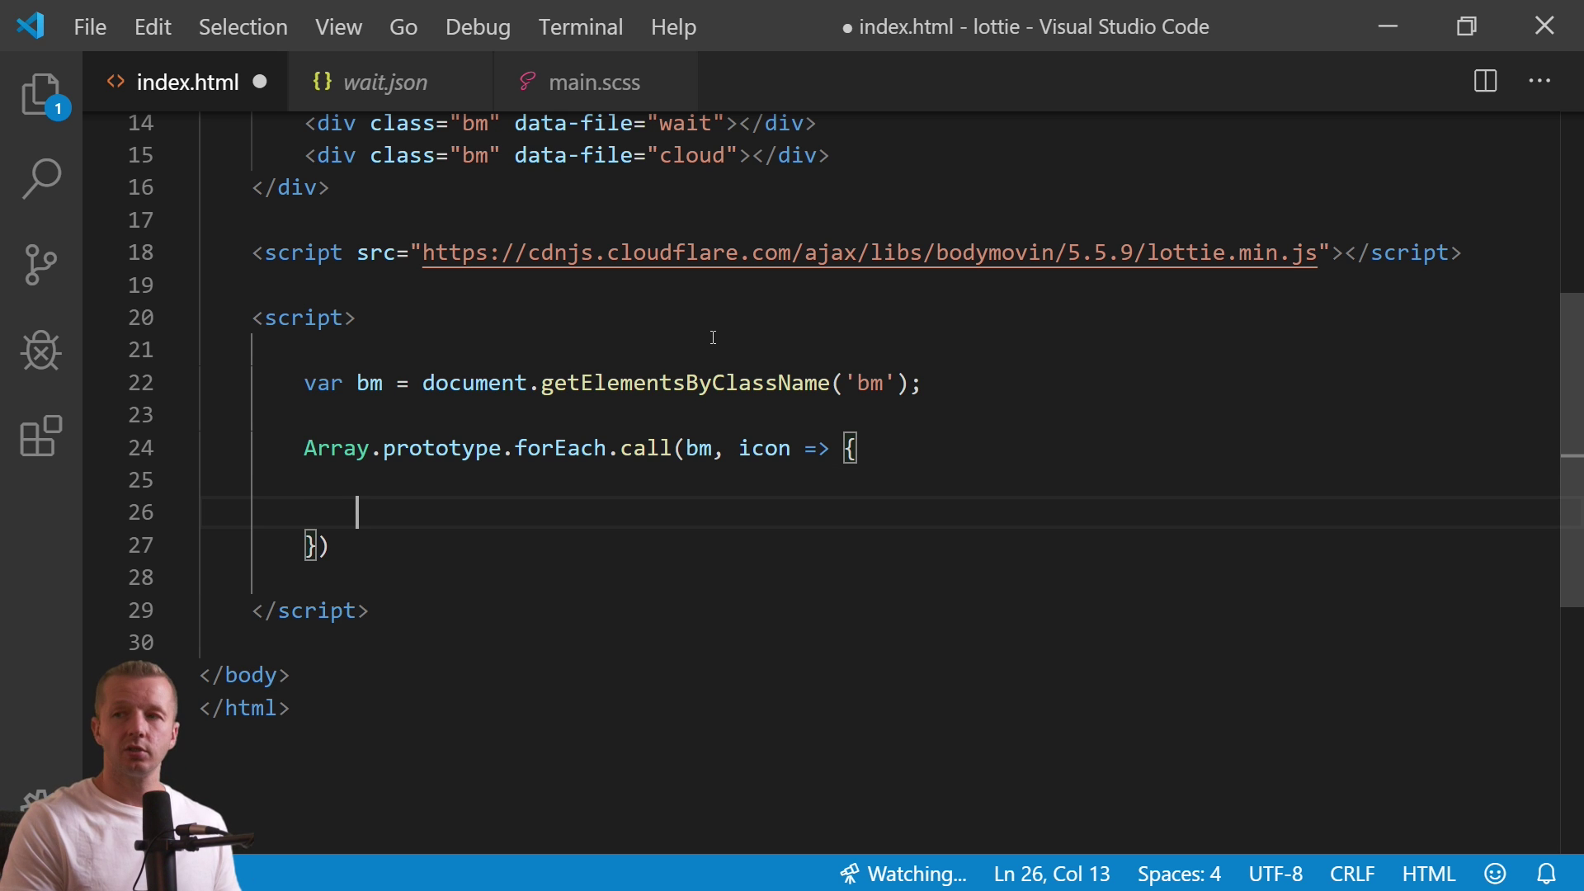
Inside the forEach function, declare var anim = bodymovin.loadAnimation({}) and open the options object onto a blank indented line.
text(var anim = )
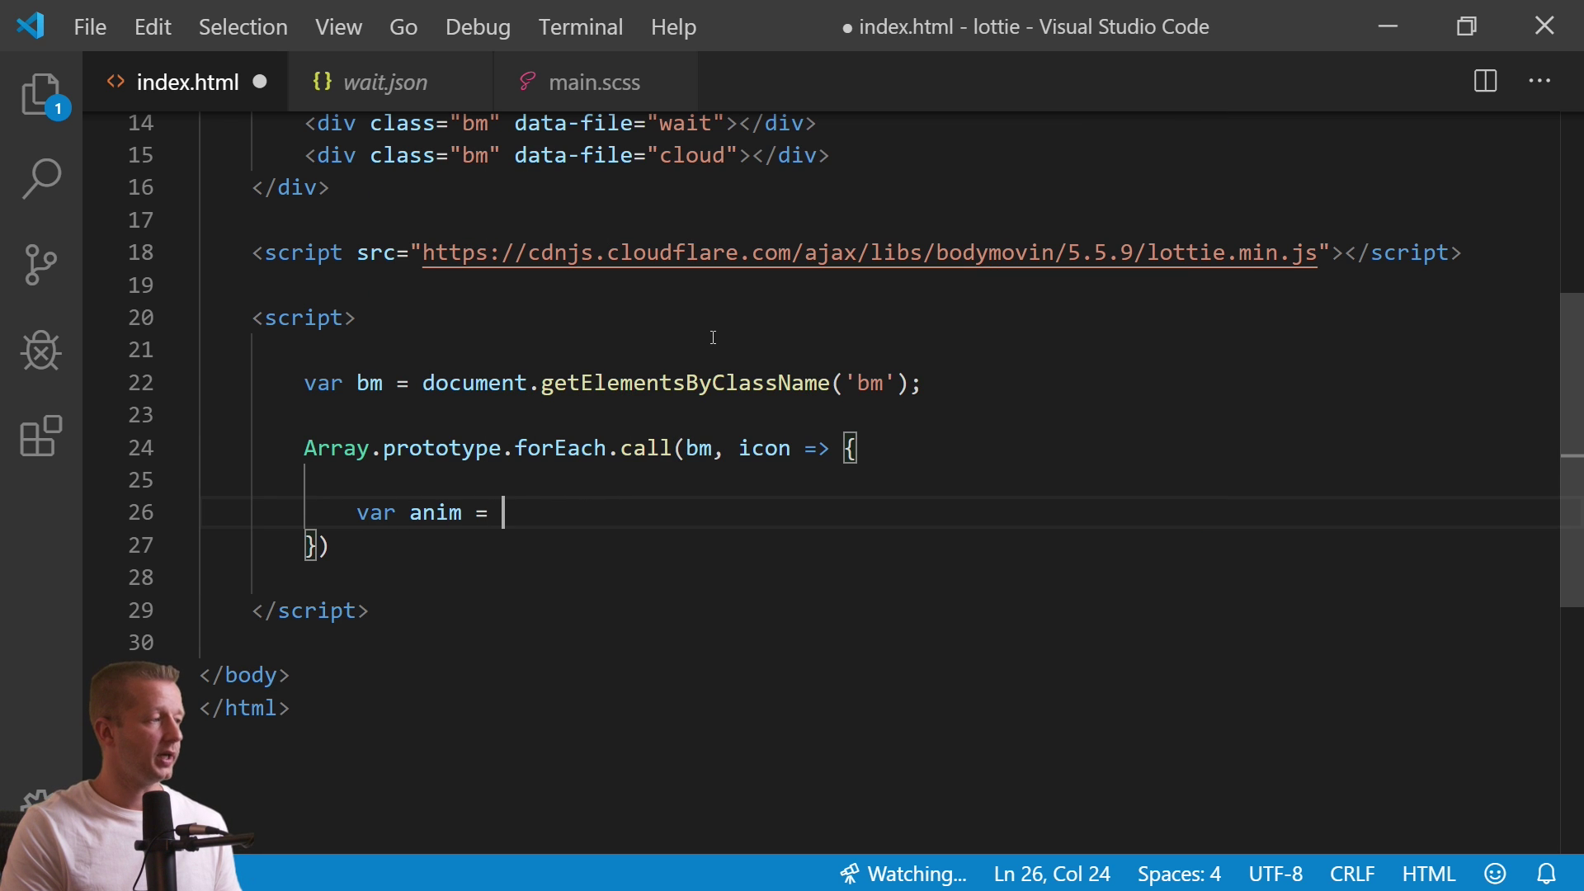
text(bodymovin.)
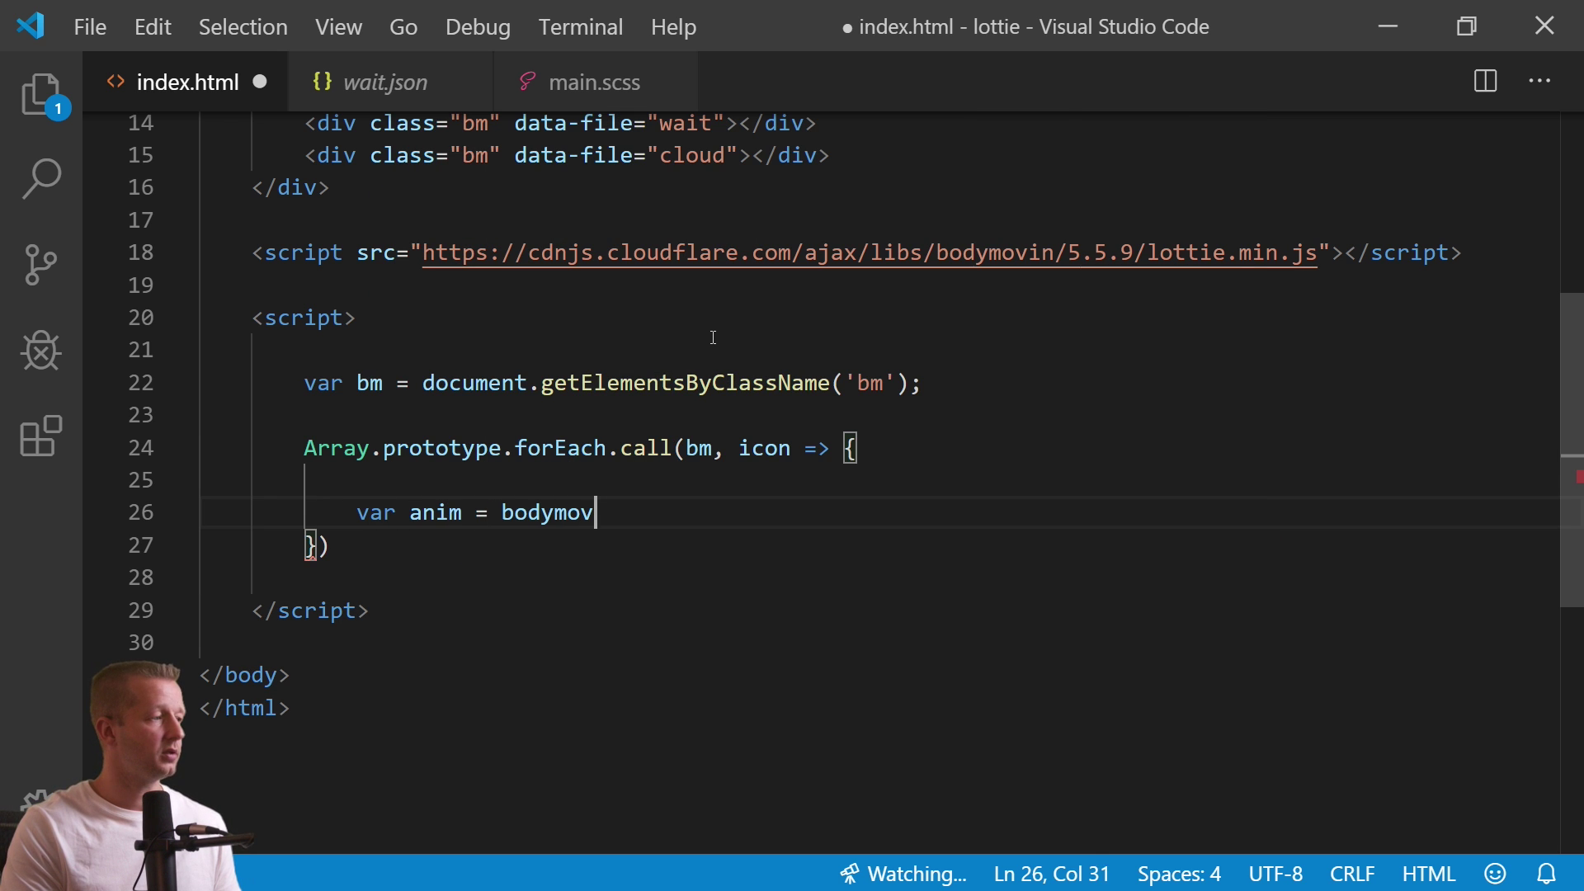
click(594, 512)
double_click(594, 513)
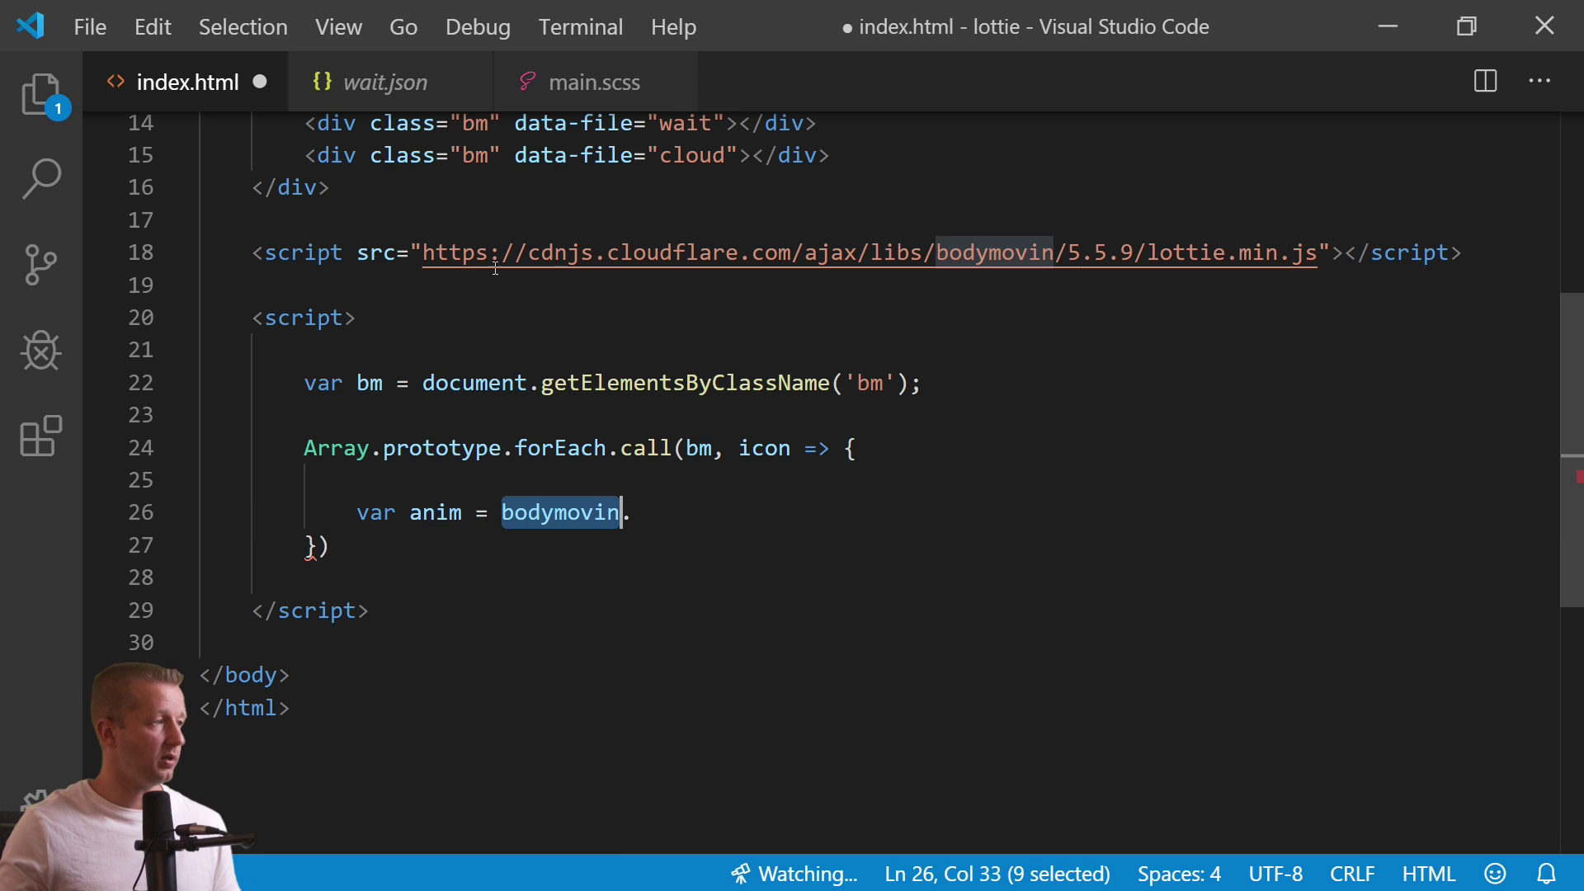
drag(423, 253, 1339, 249)
click(686, 496)
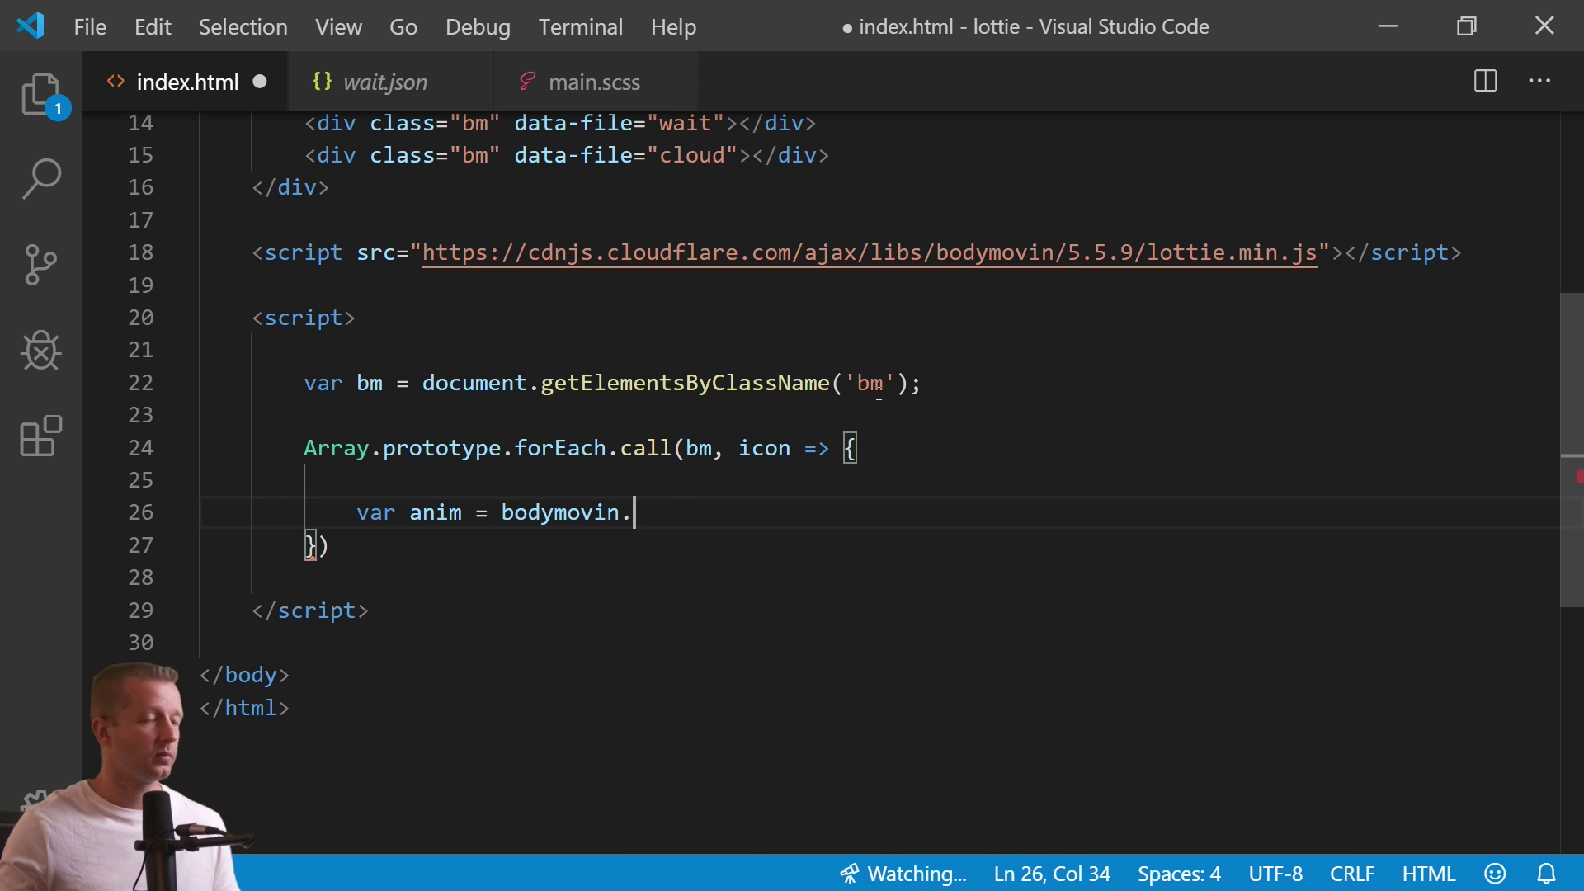
text(lo)
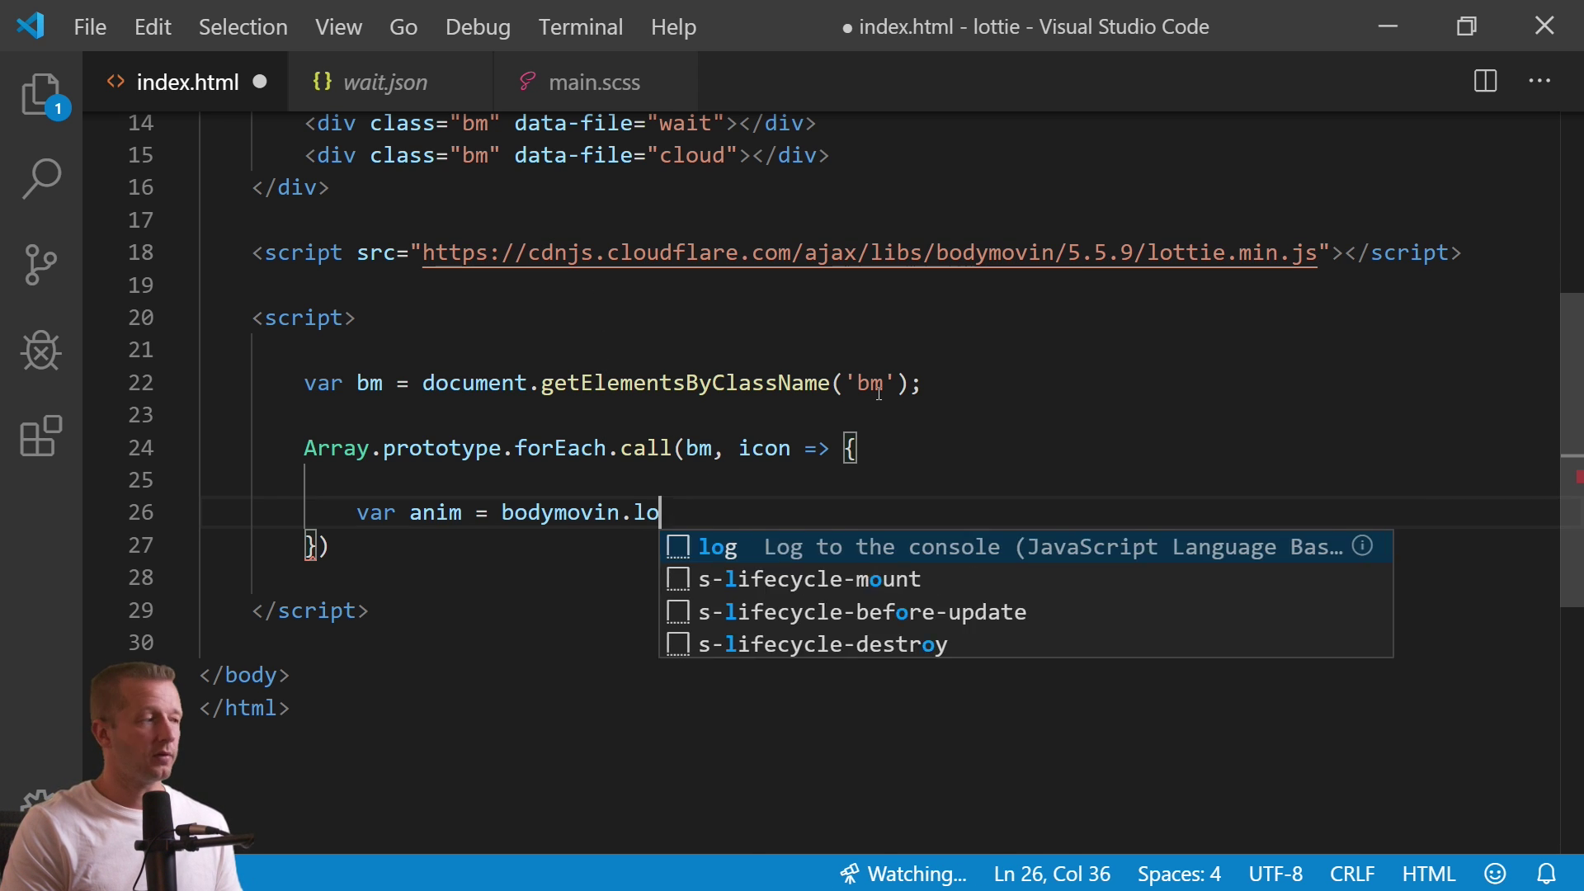
text(adAnimation({)
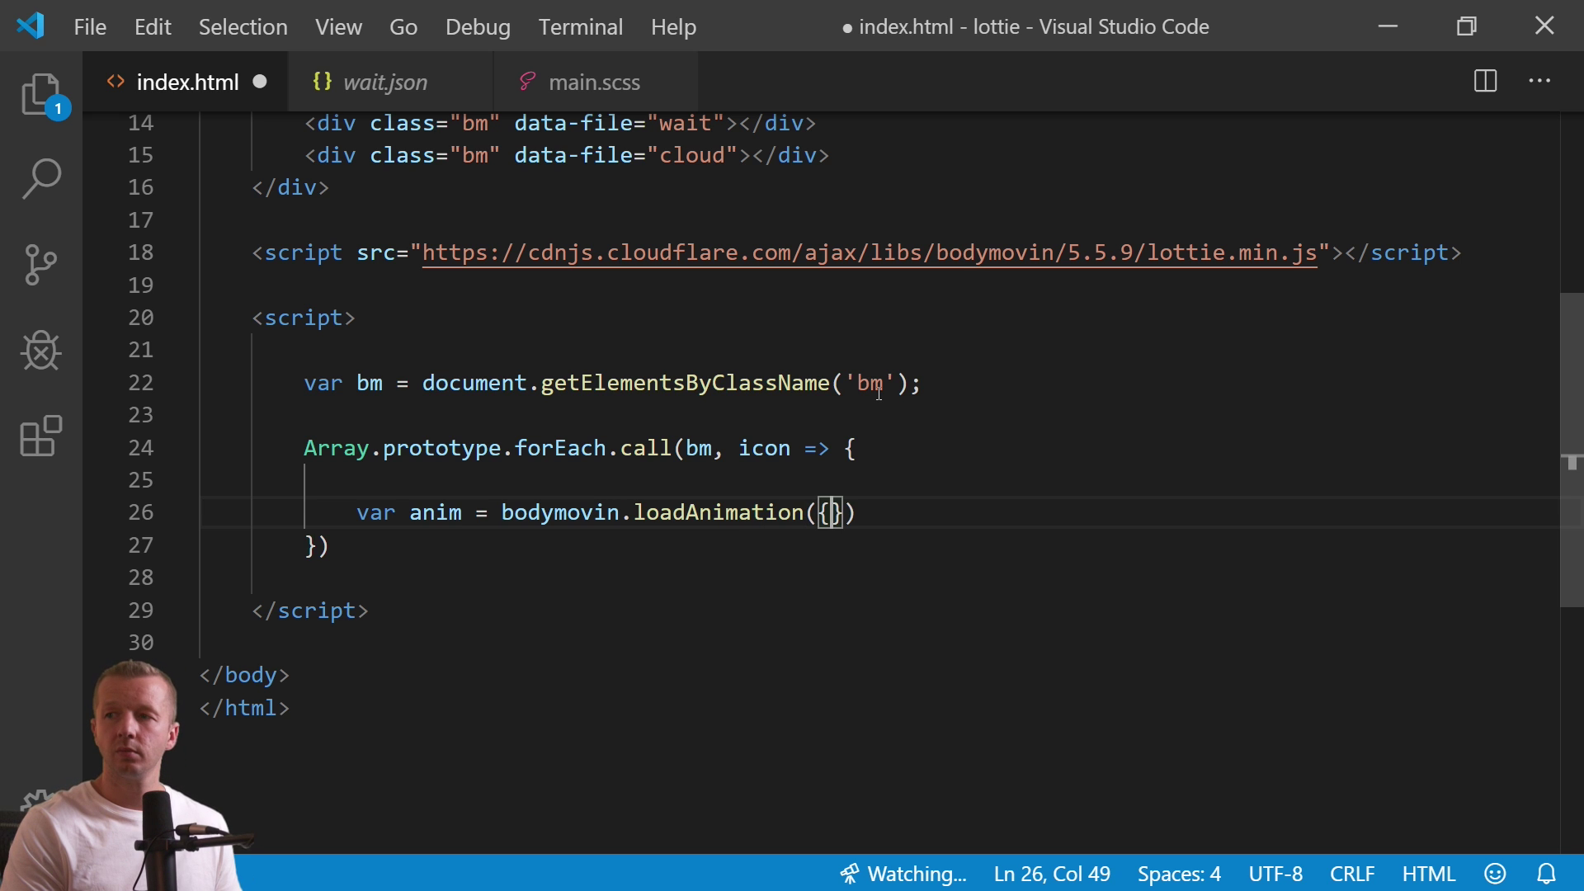
key(Return)
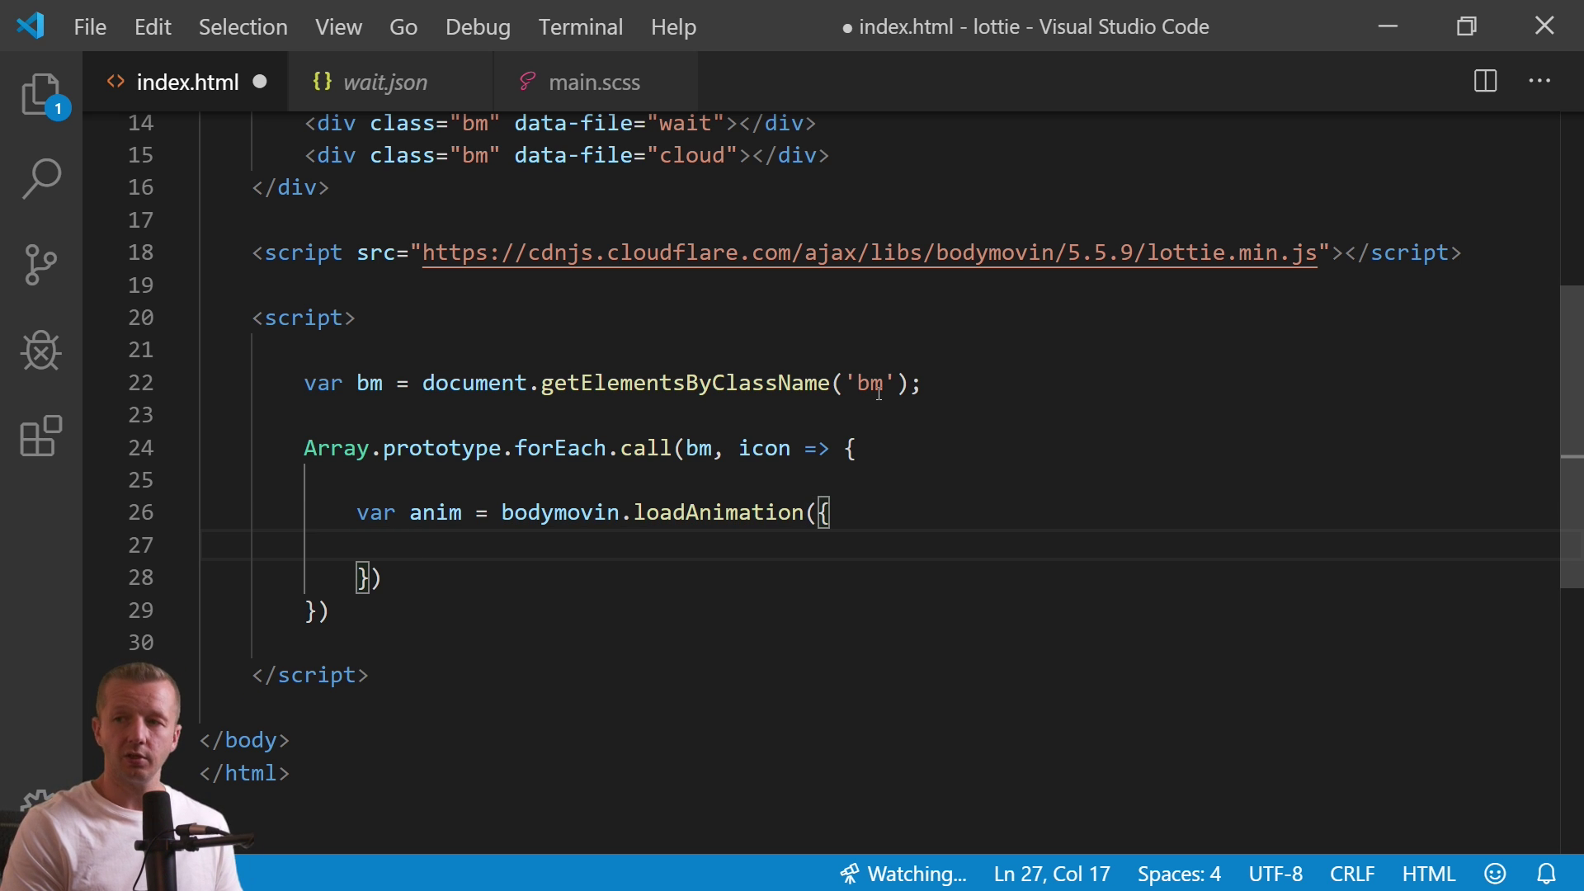
Add the option container: icon, to the loadAnimation object, matching the arrow function's parameter for each bm div.
text(container:)
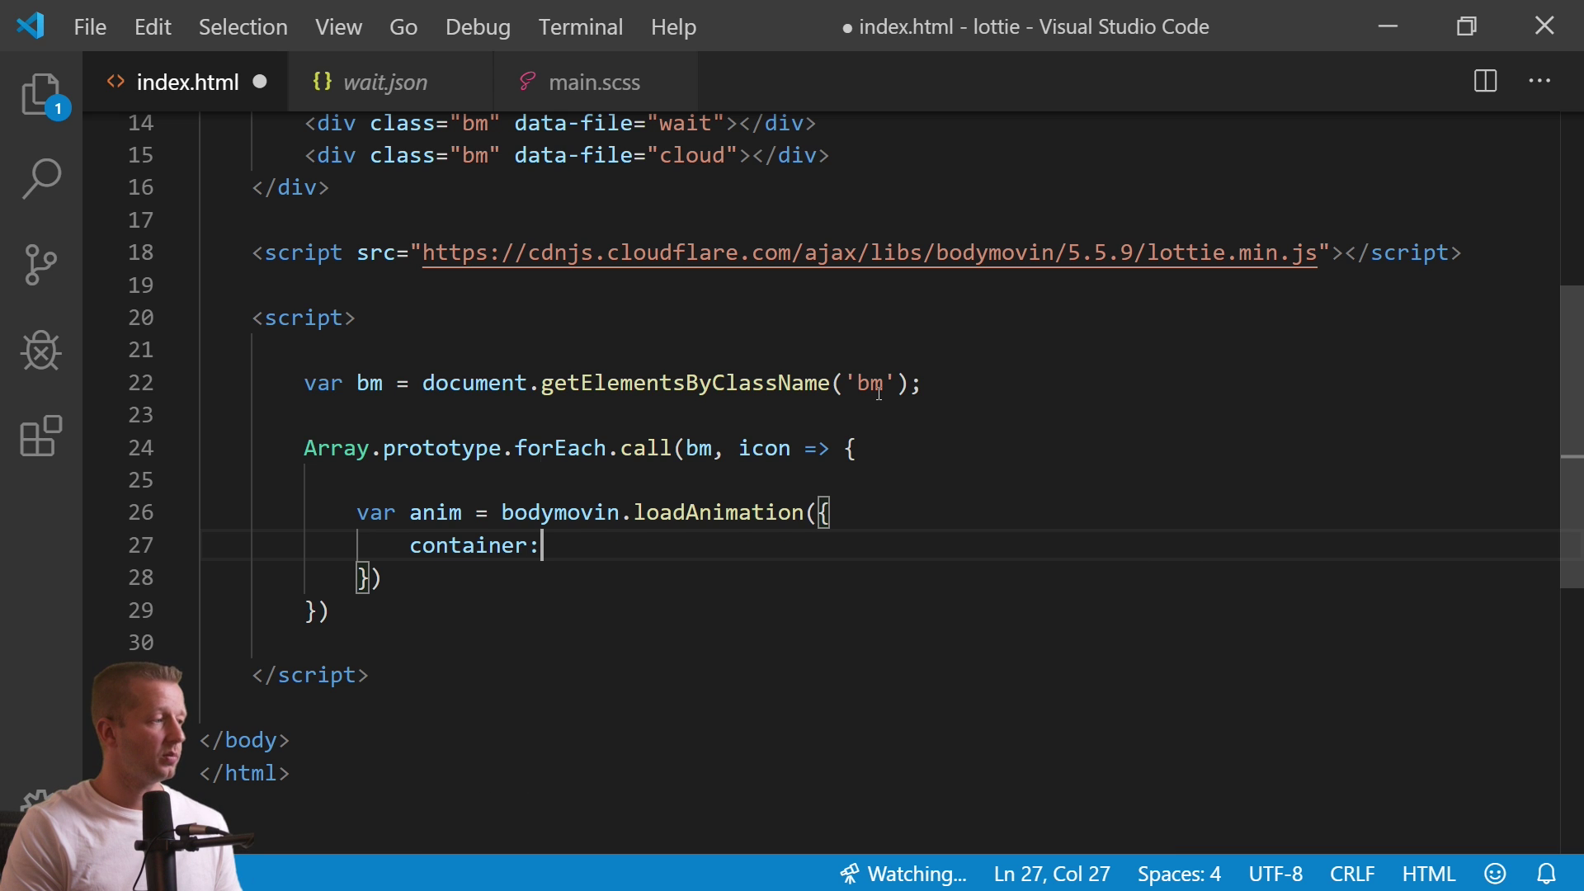
text( icon)
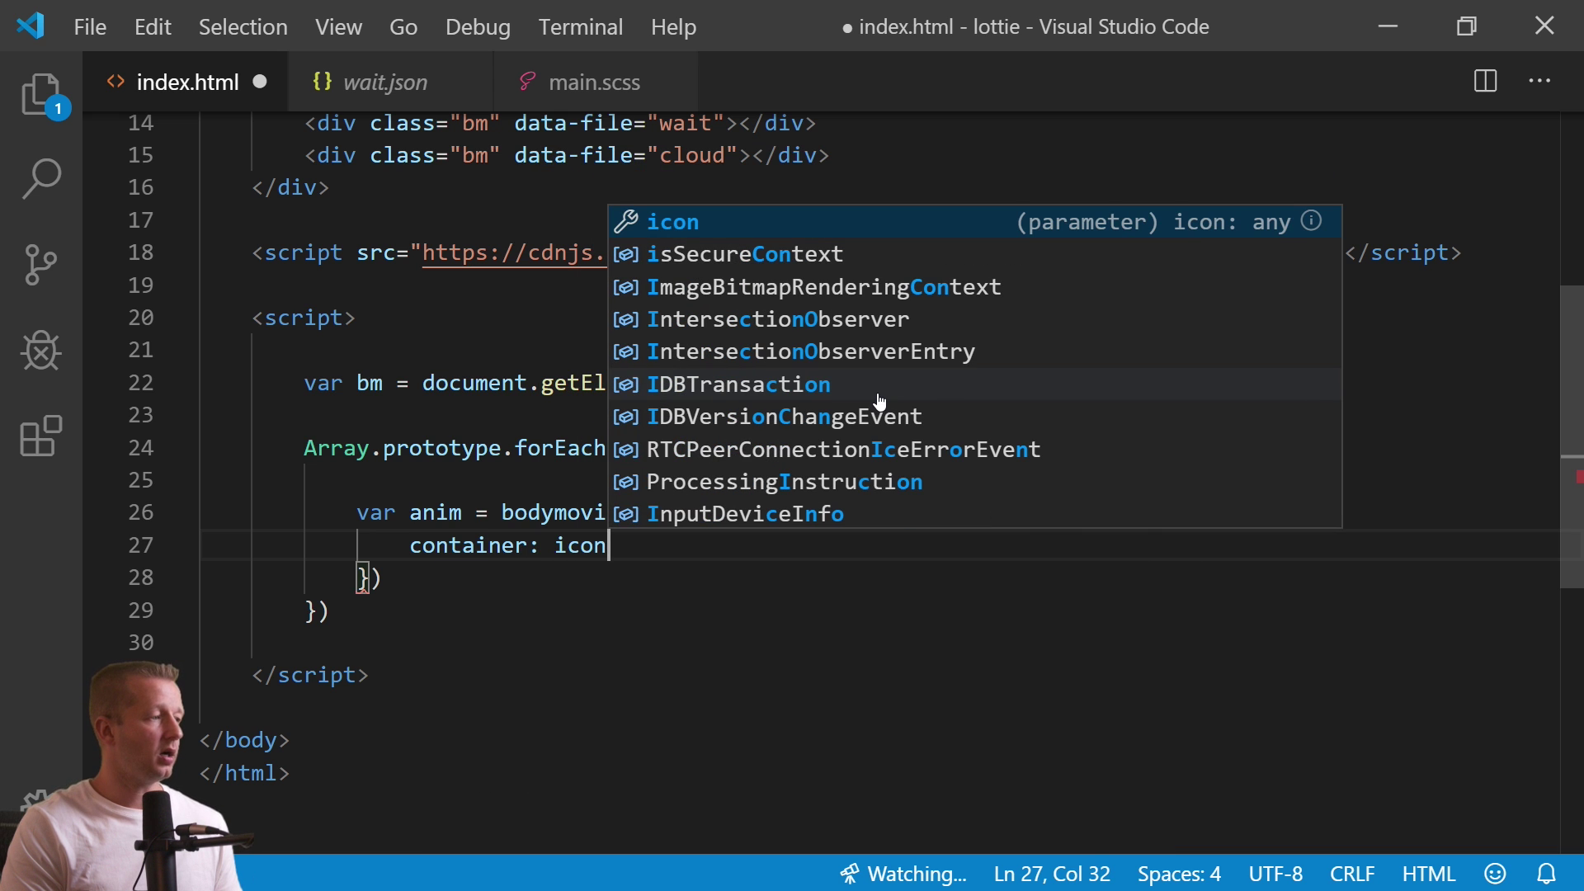
text(,)
double_click(765, 448)
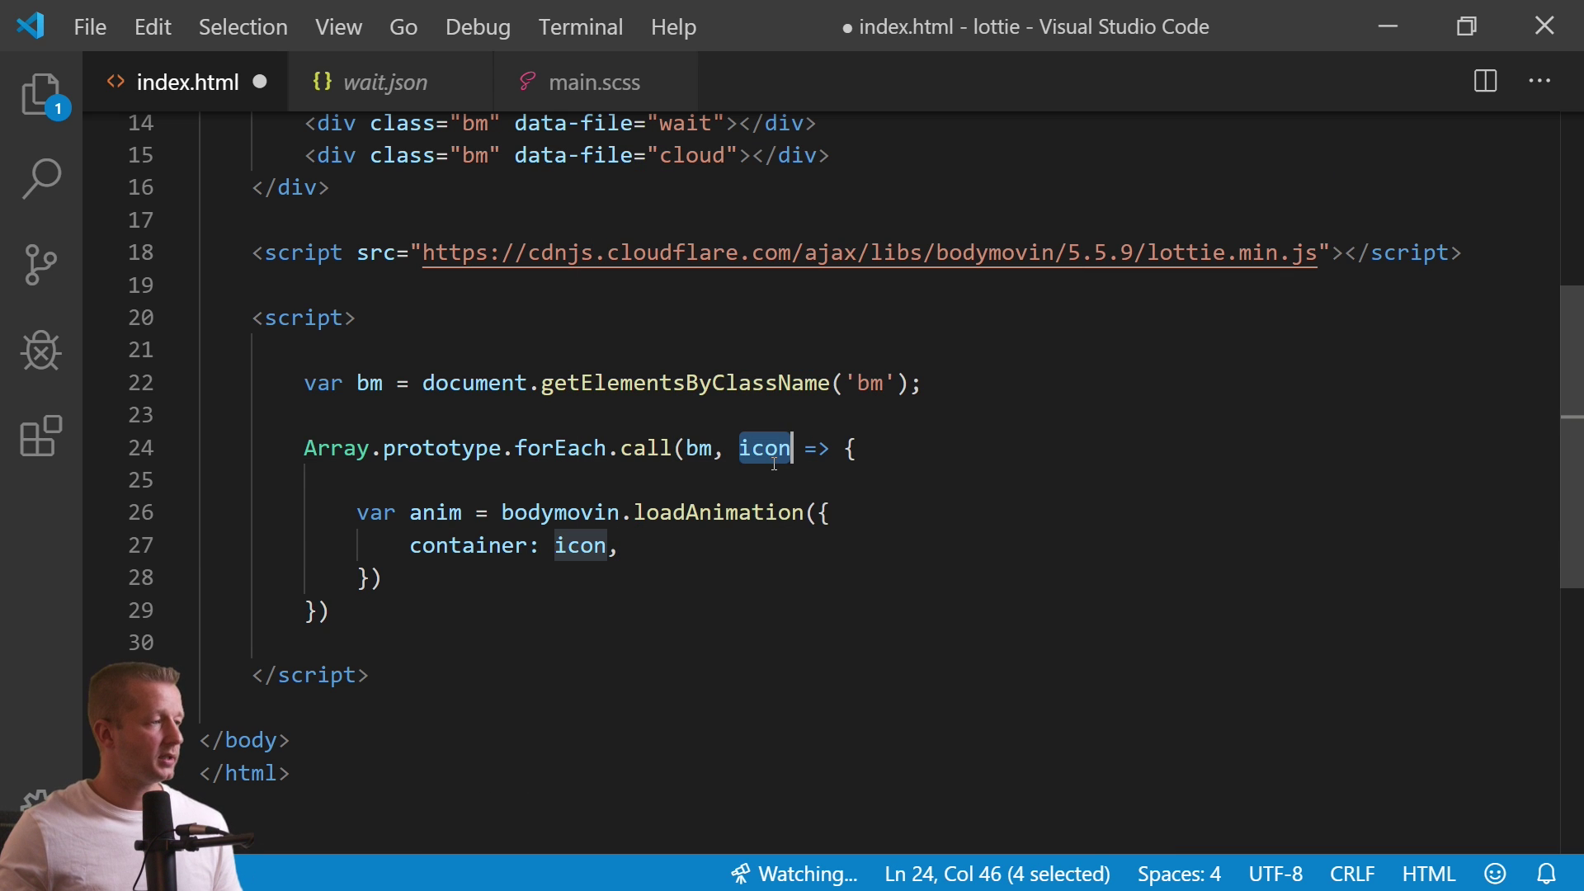
scroll(746, 244, up, 1)
drag(881, 176, 294, 250)
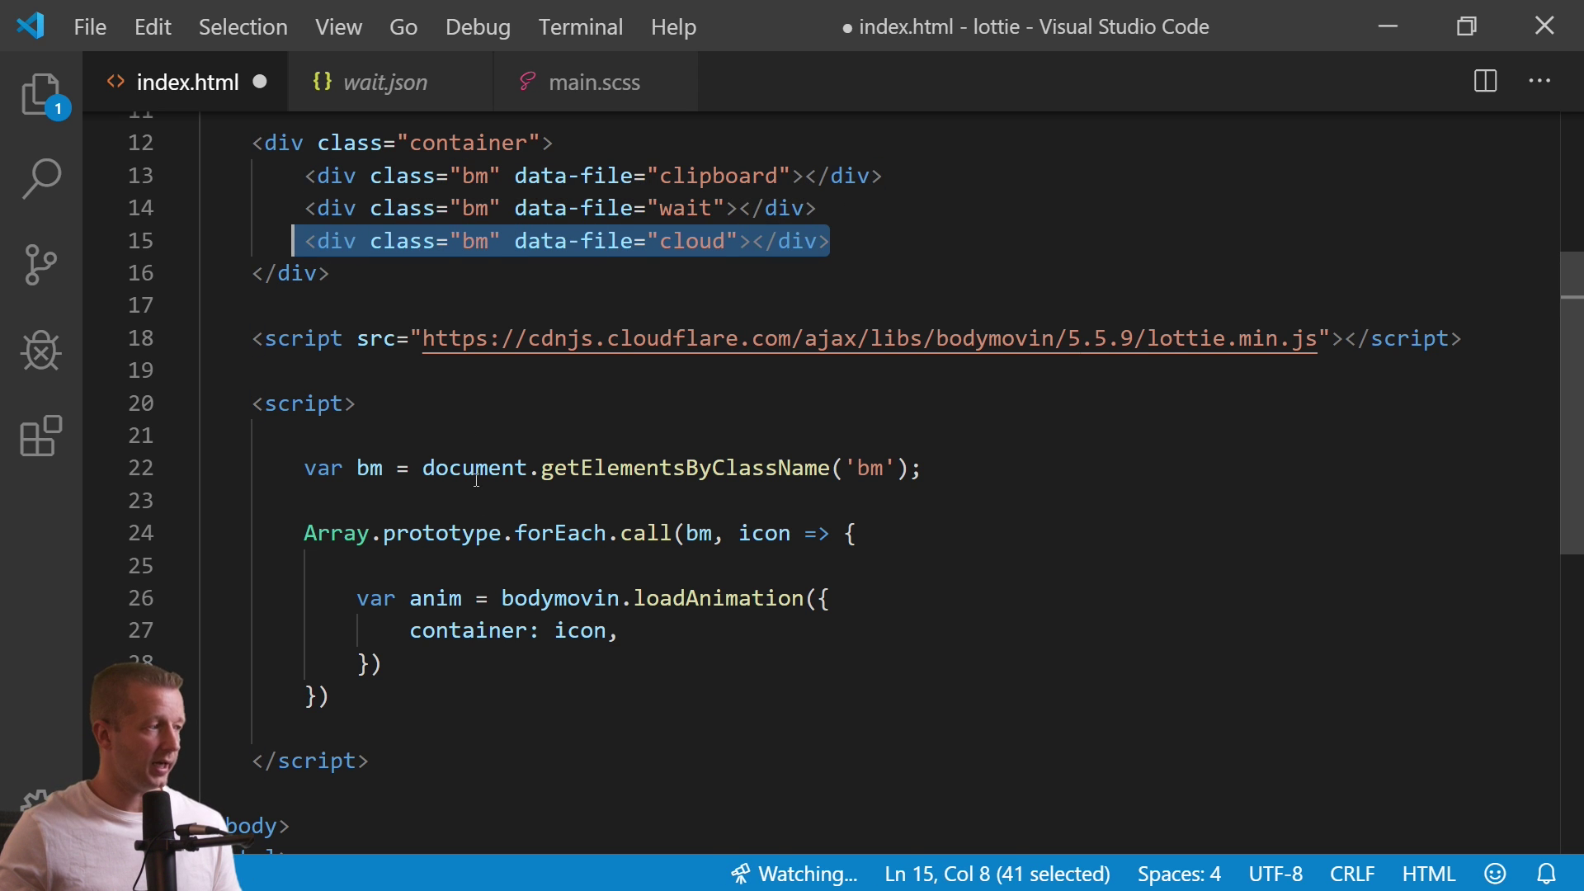
click(476, 599)
drag(332, 698, 279, 533)
drag(392, 235, 279, 208)
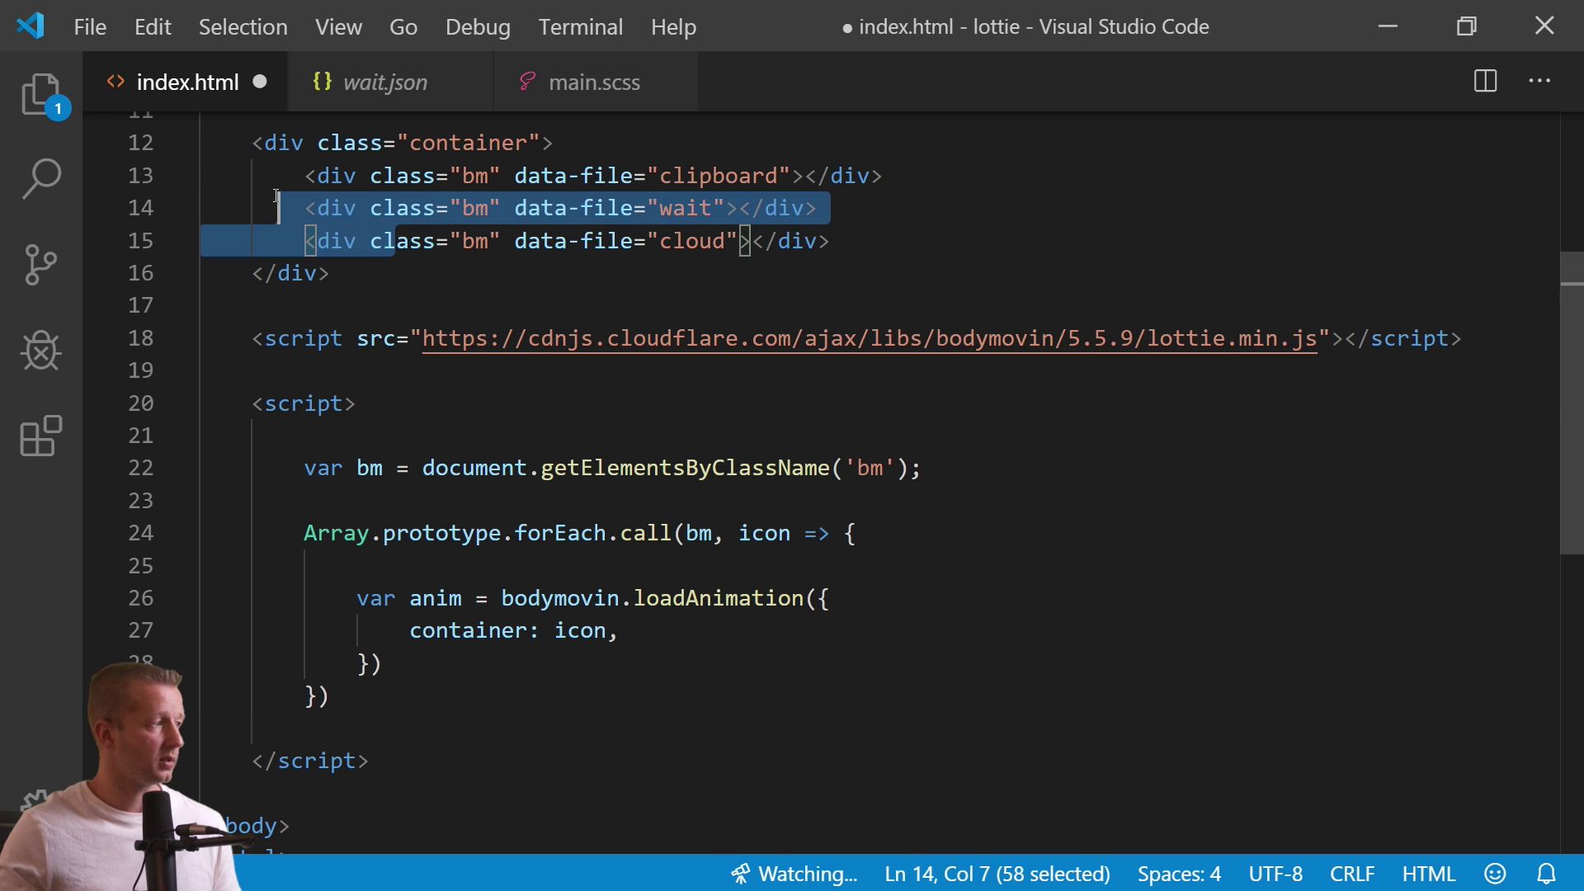
click(424, 208)
Below the container option, start a path option with the template string `icons/${icon.dataset}, leaving its closing backtick off.
click(696, 629)
key(Return)
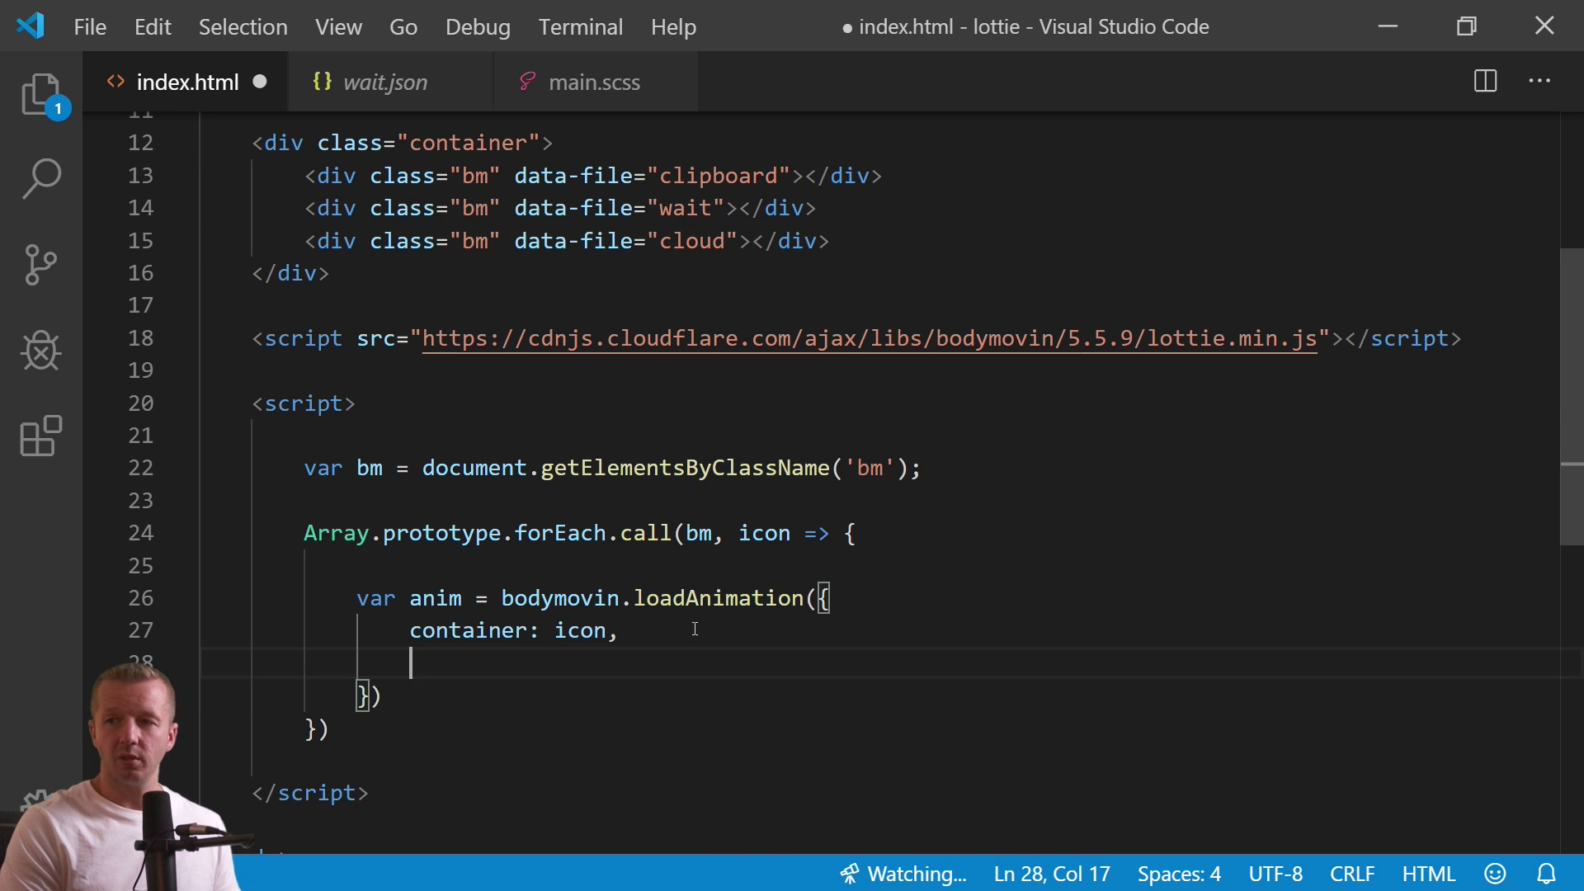
text(path:)
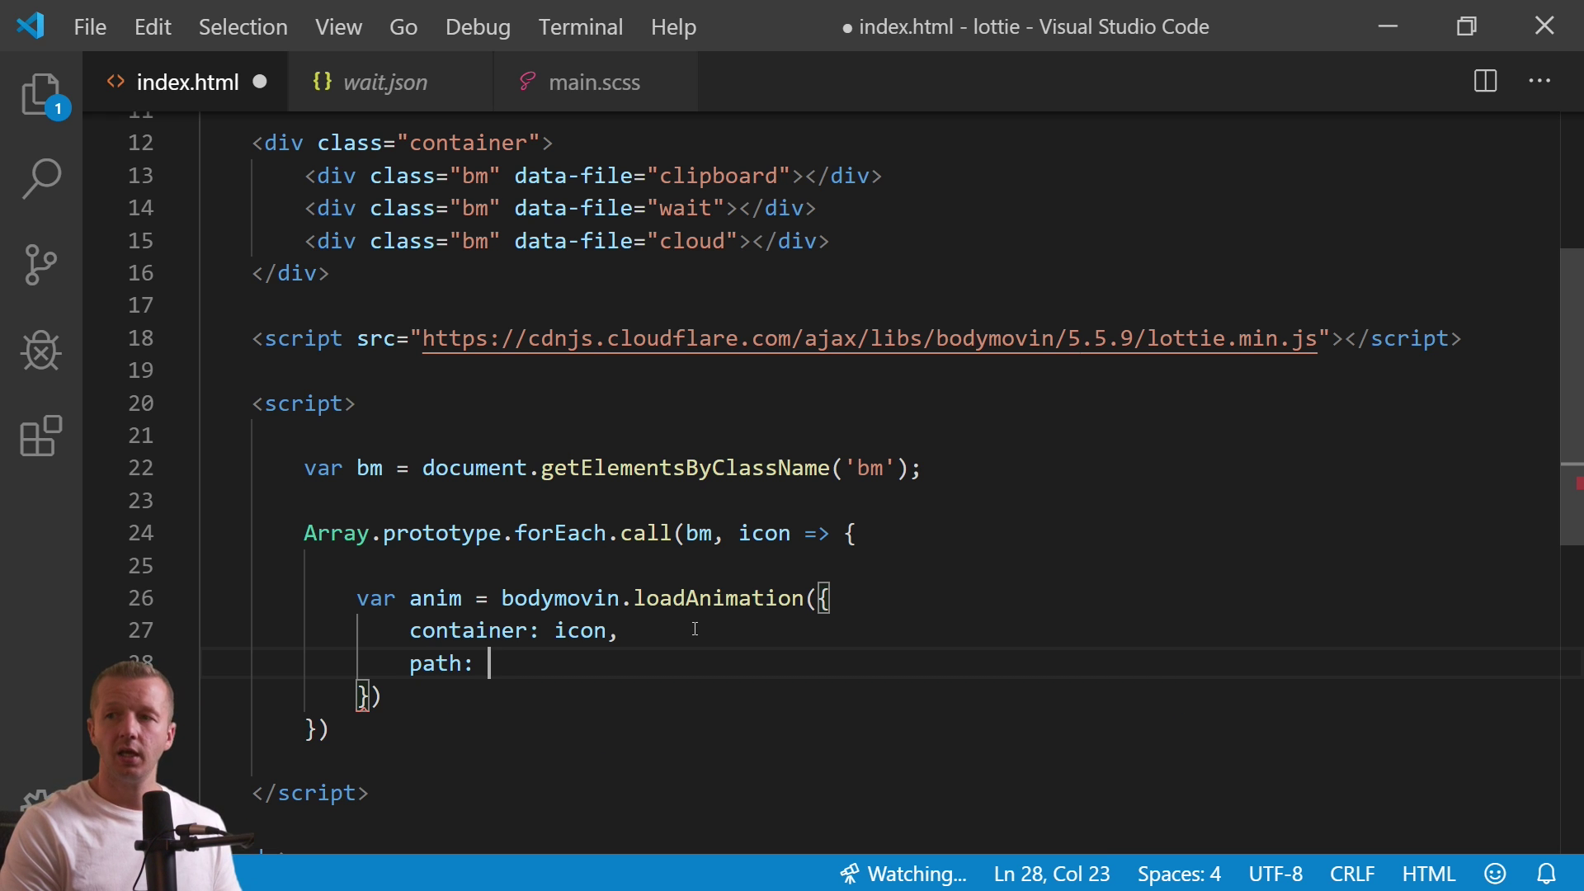
text(`)
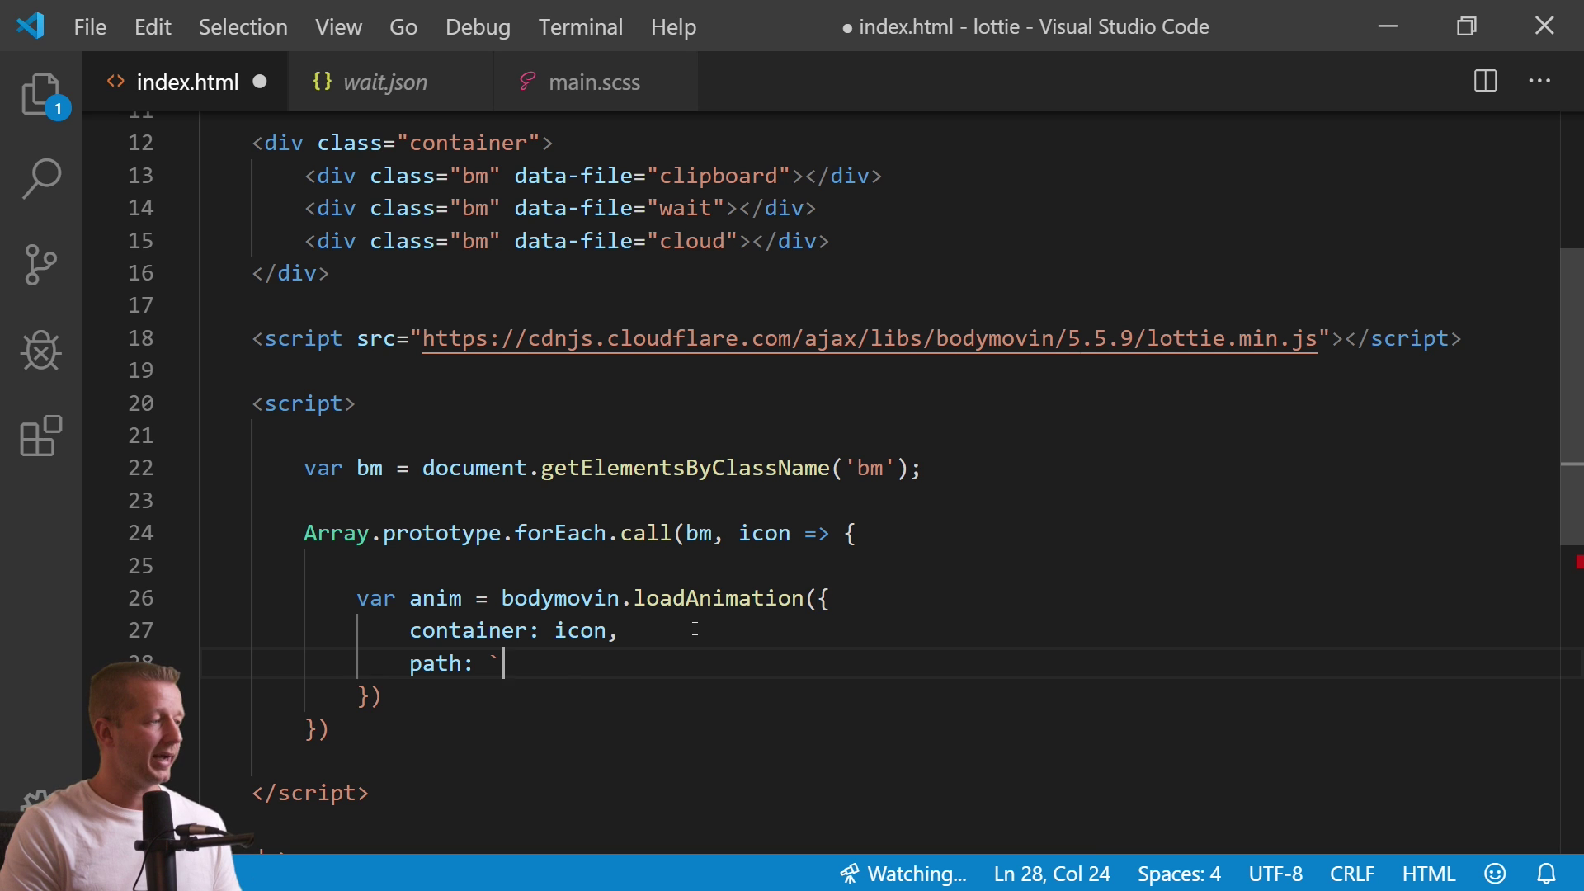
text(icons)
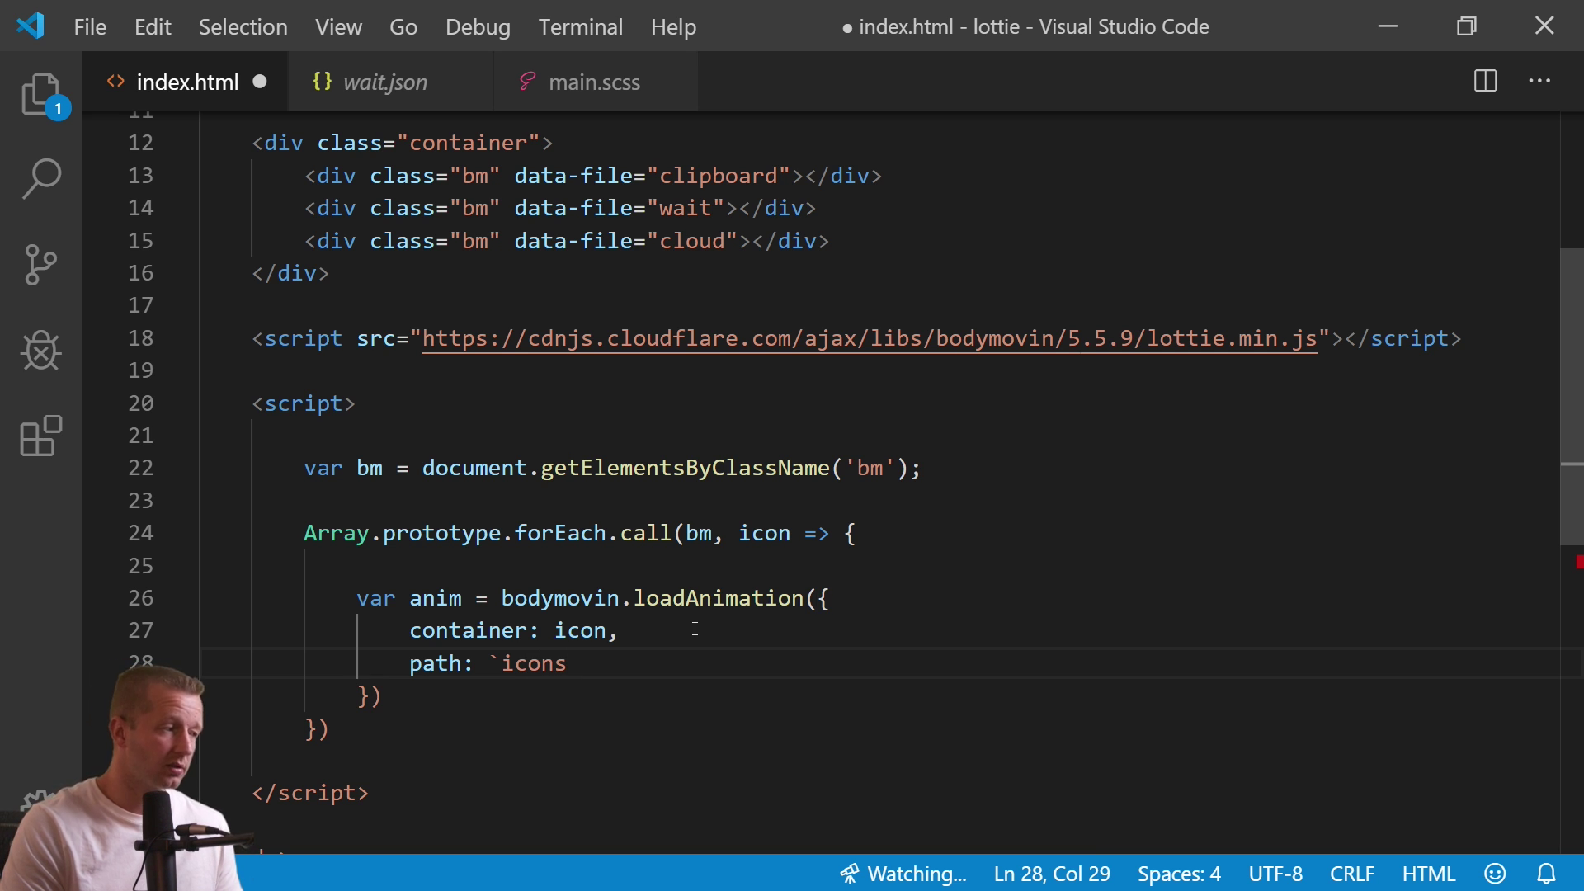
text(/)
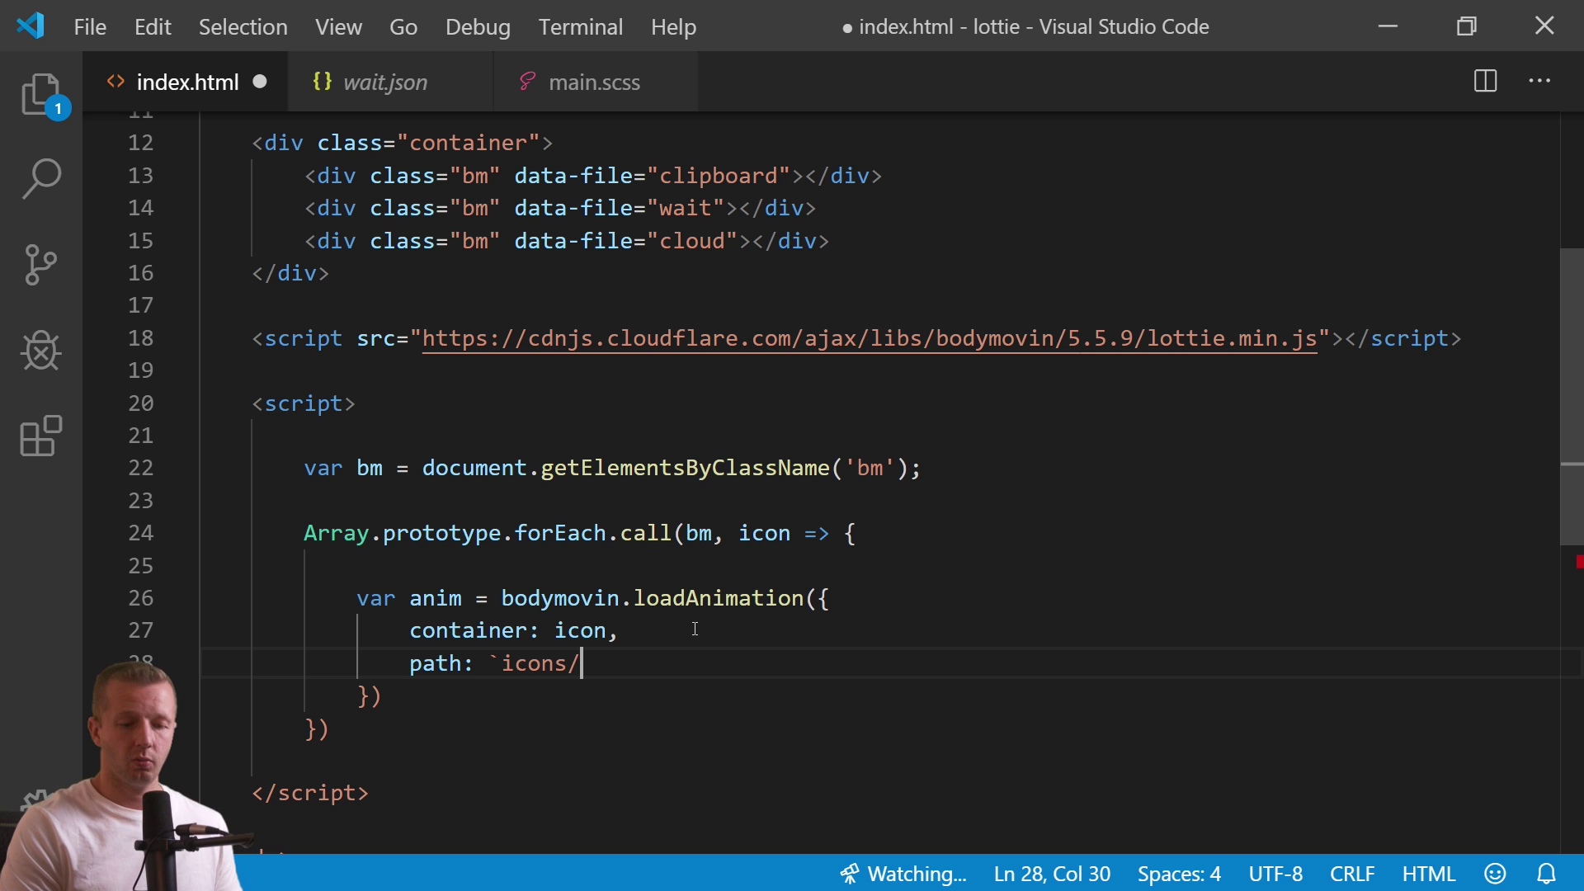
text(${)
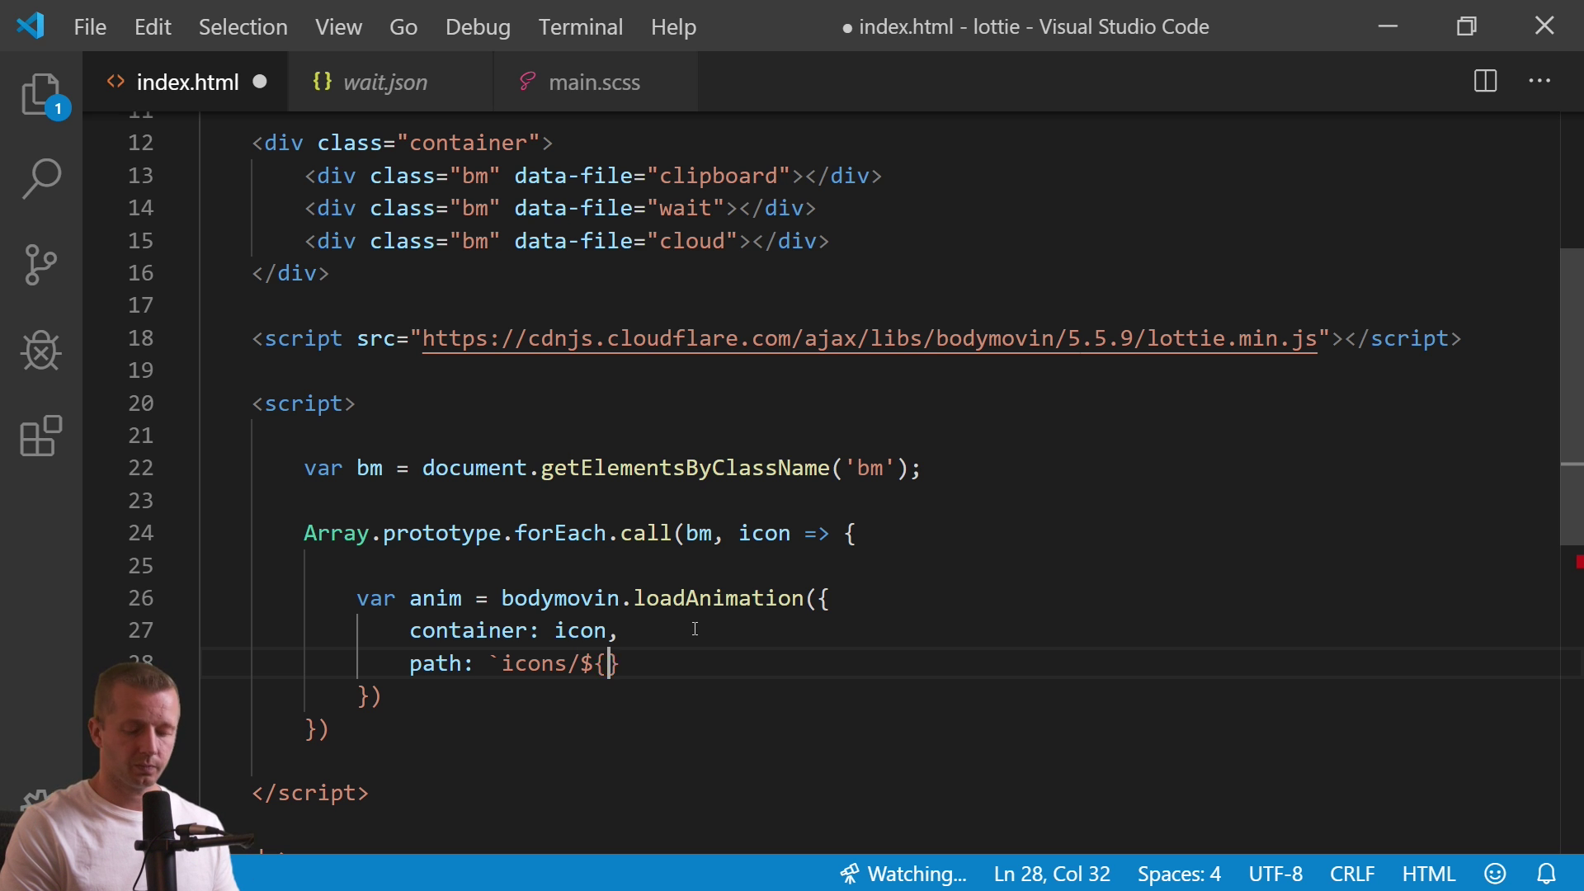
text(icon.dat)
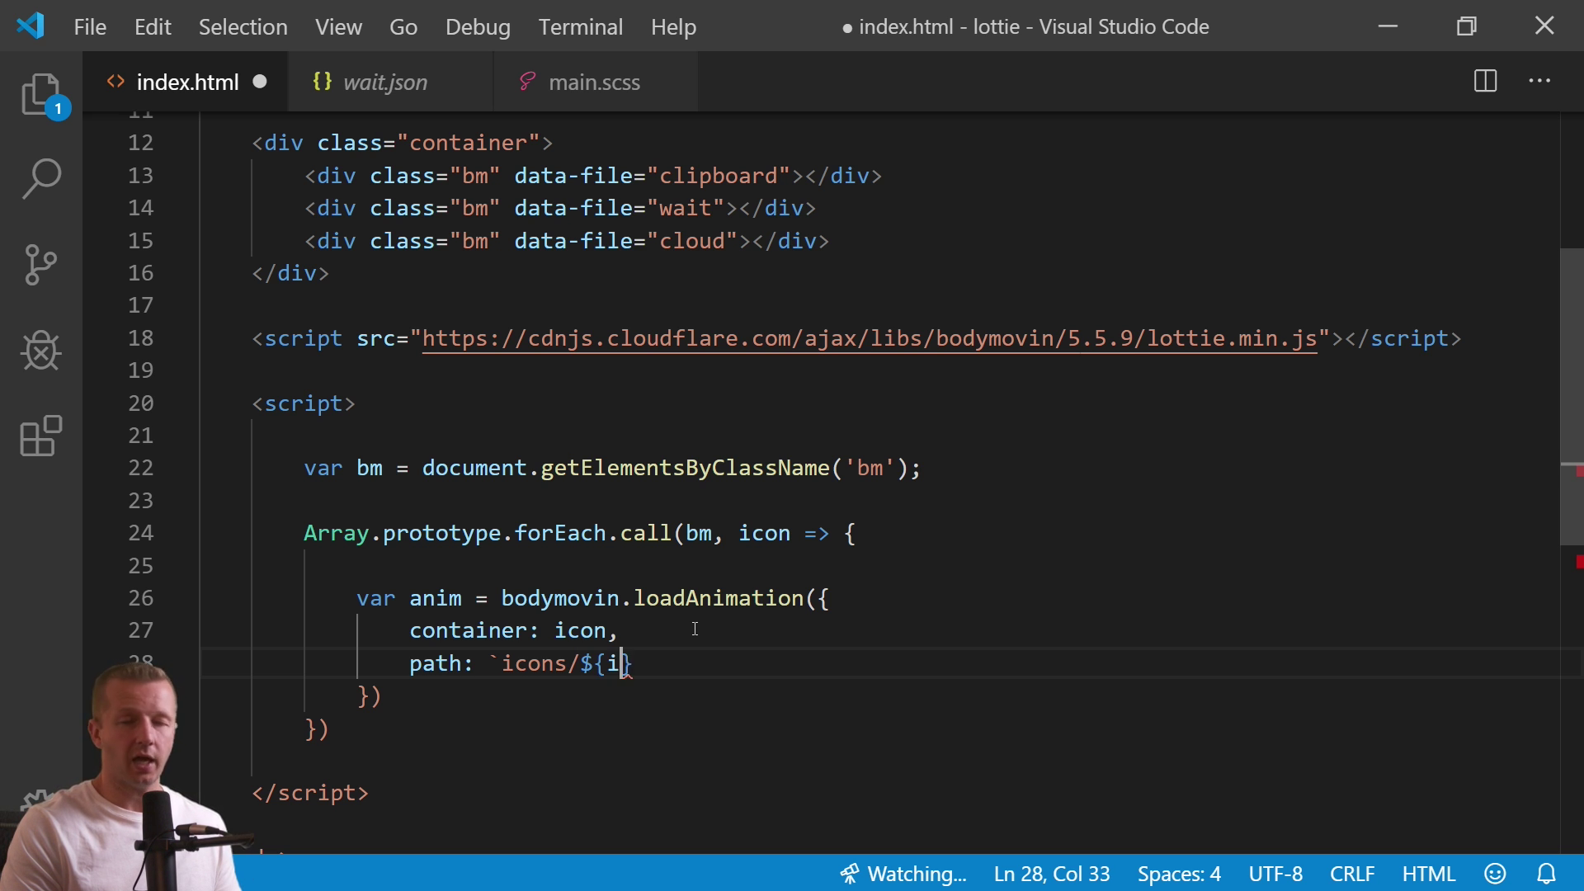
text(aset)
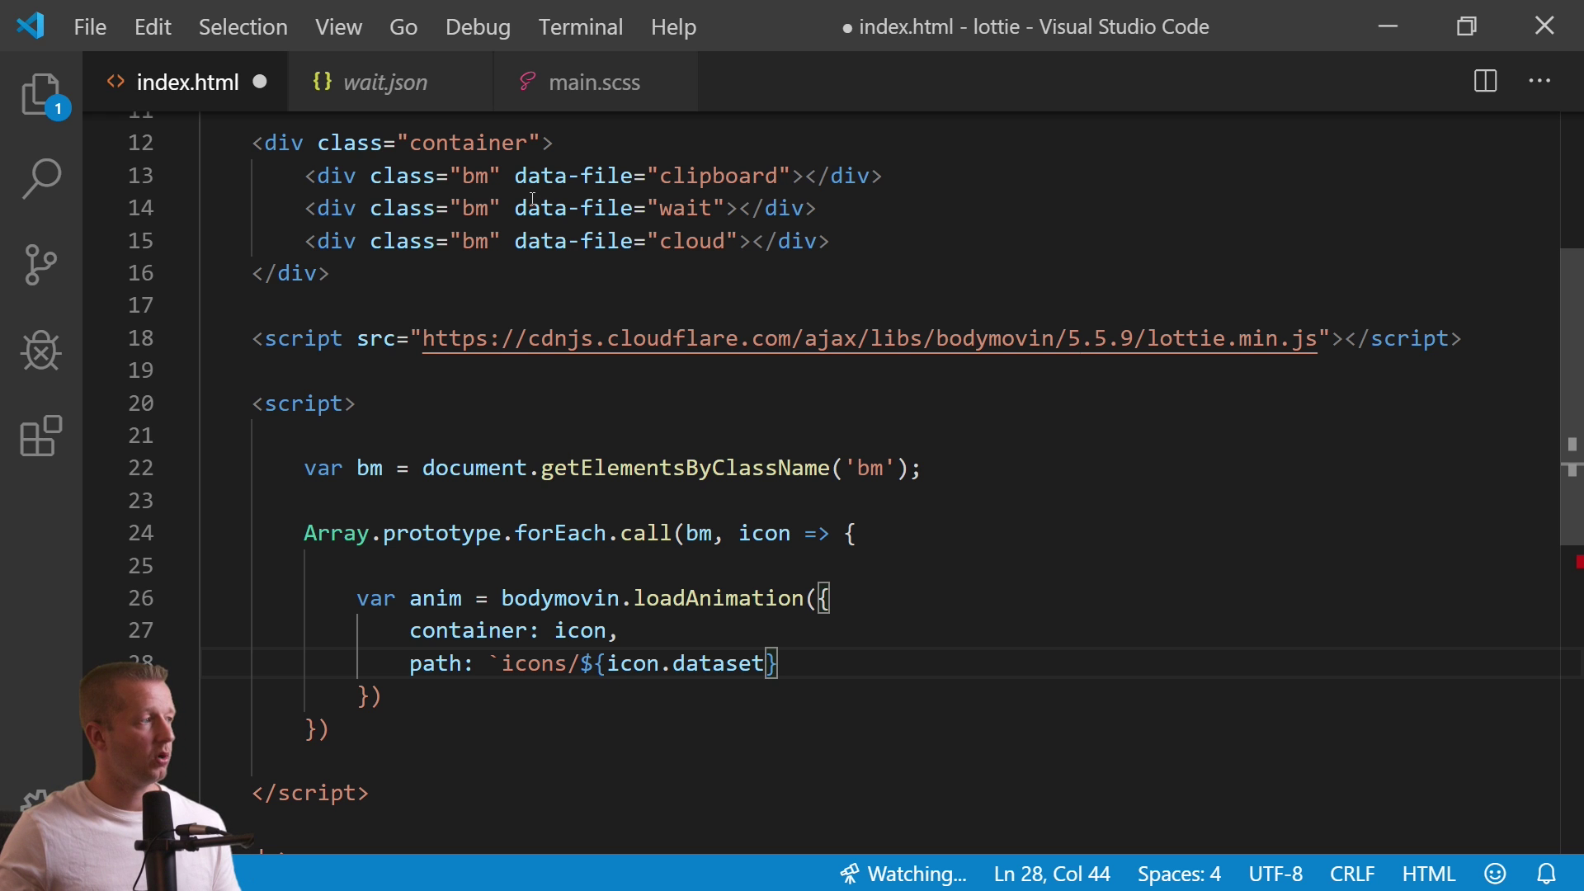
Extend the path's expression to icon.dataset.file so that it reads each div's data-file attribute.
drag(516, 176, 634, 241)
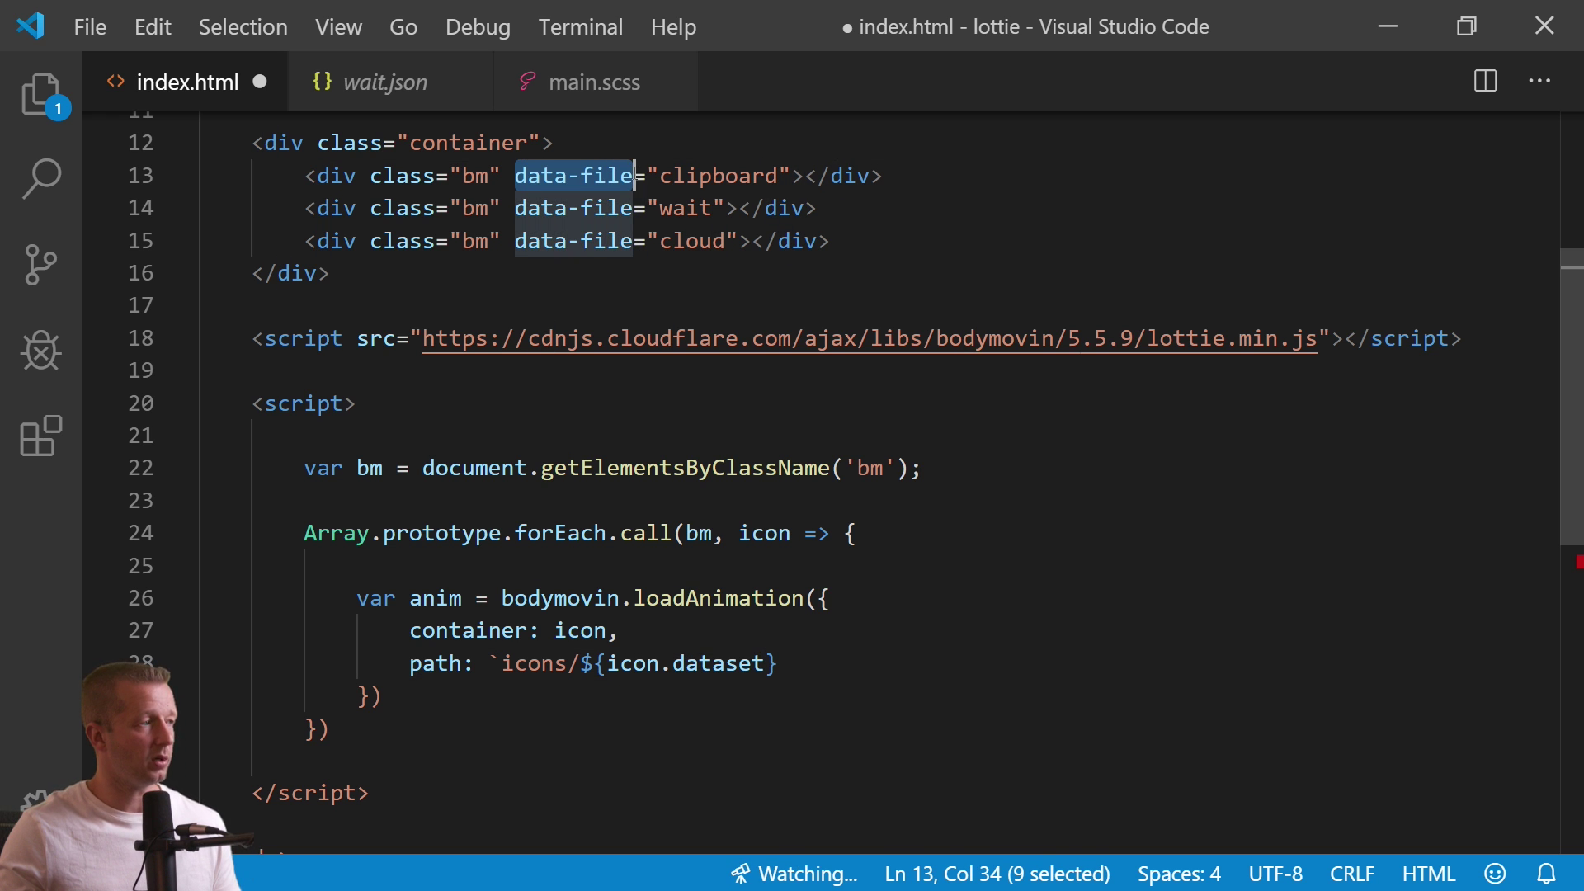
key(ctrl+u)
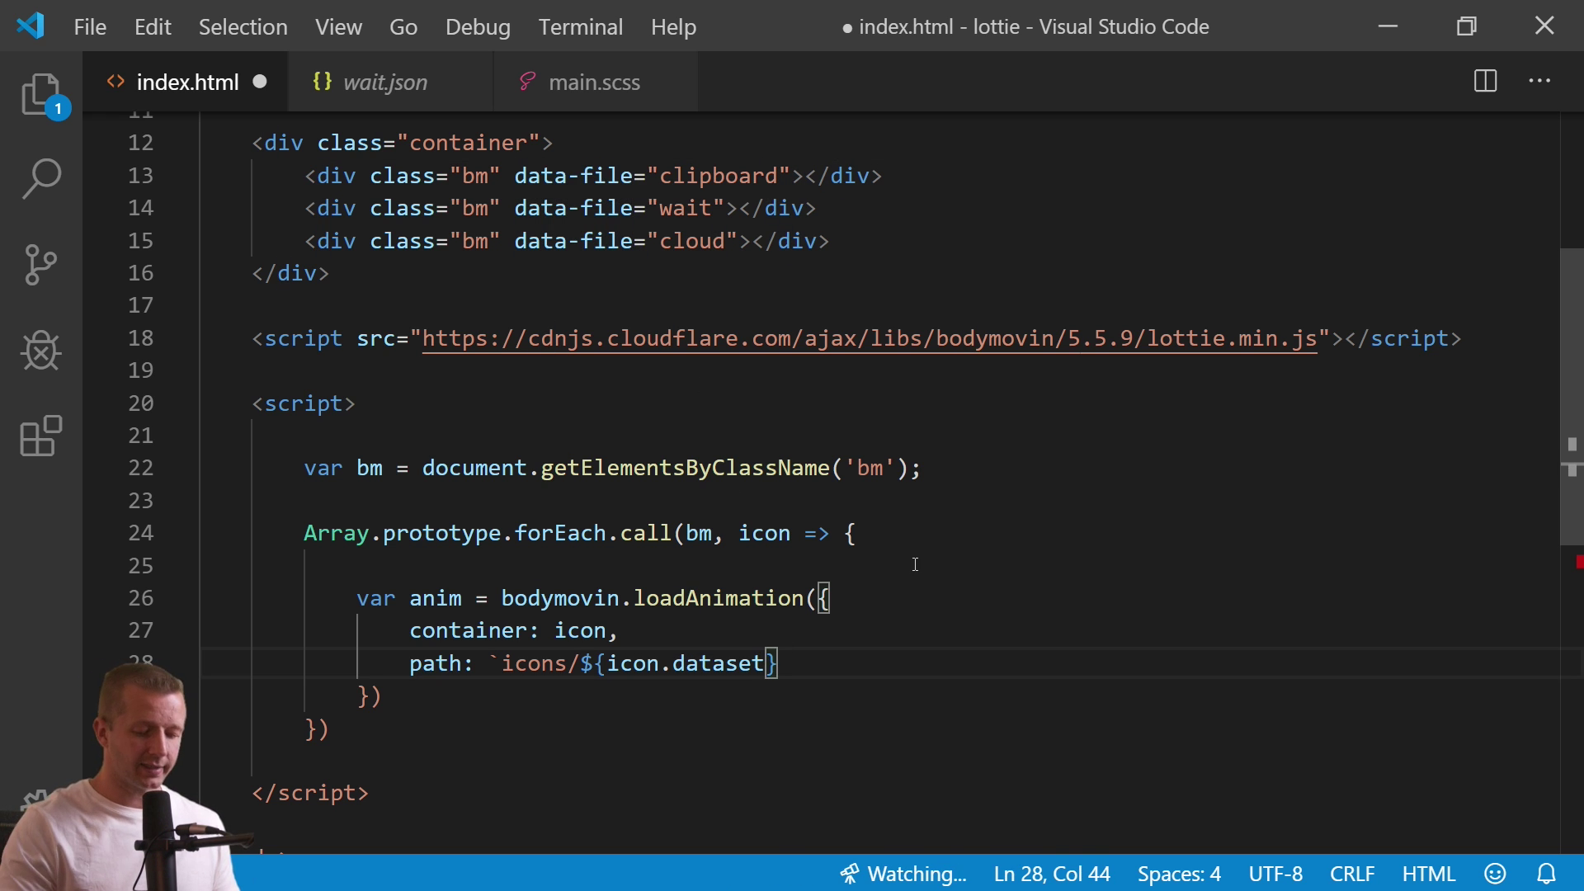
text(.file)
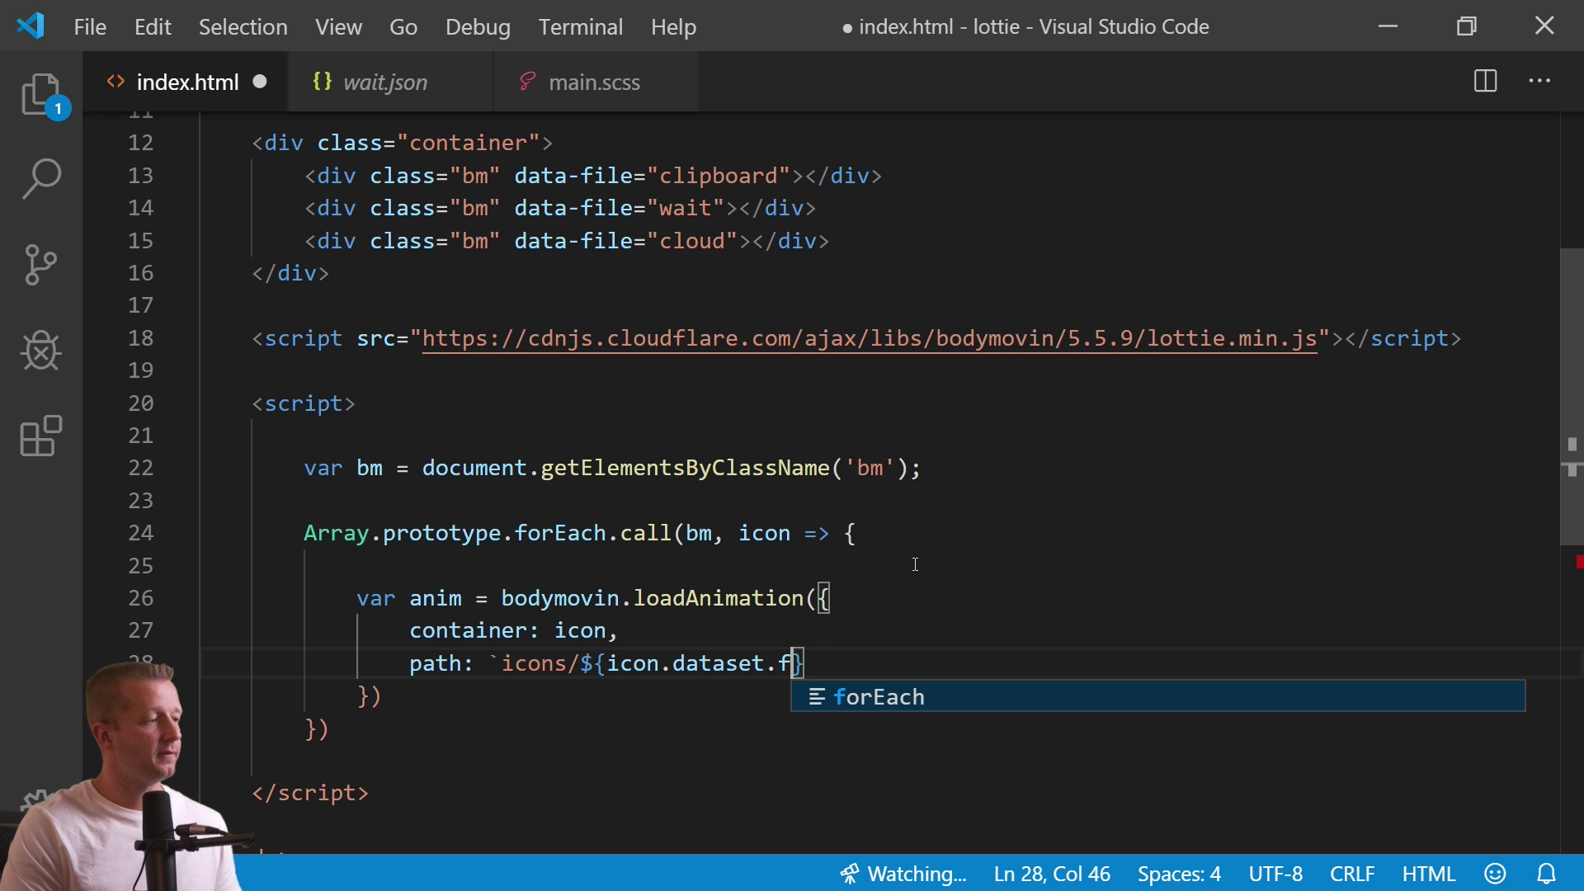
drag(580, 176, 648, 175)
double_click(589, 182)
click(608, 176)
click(836, 669)
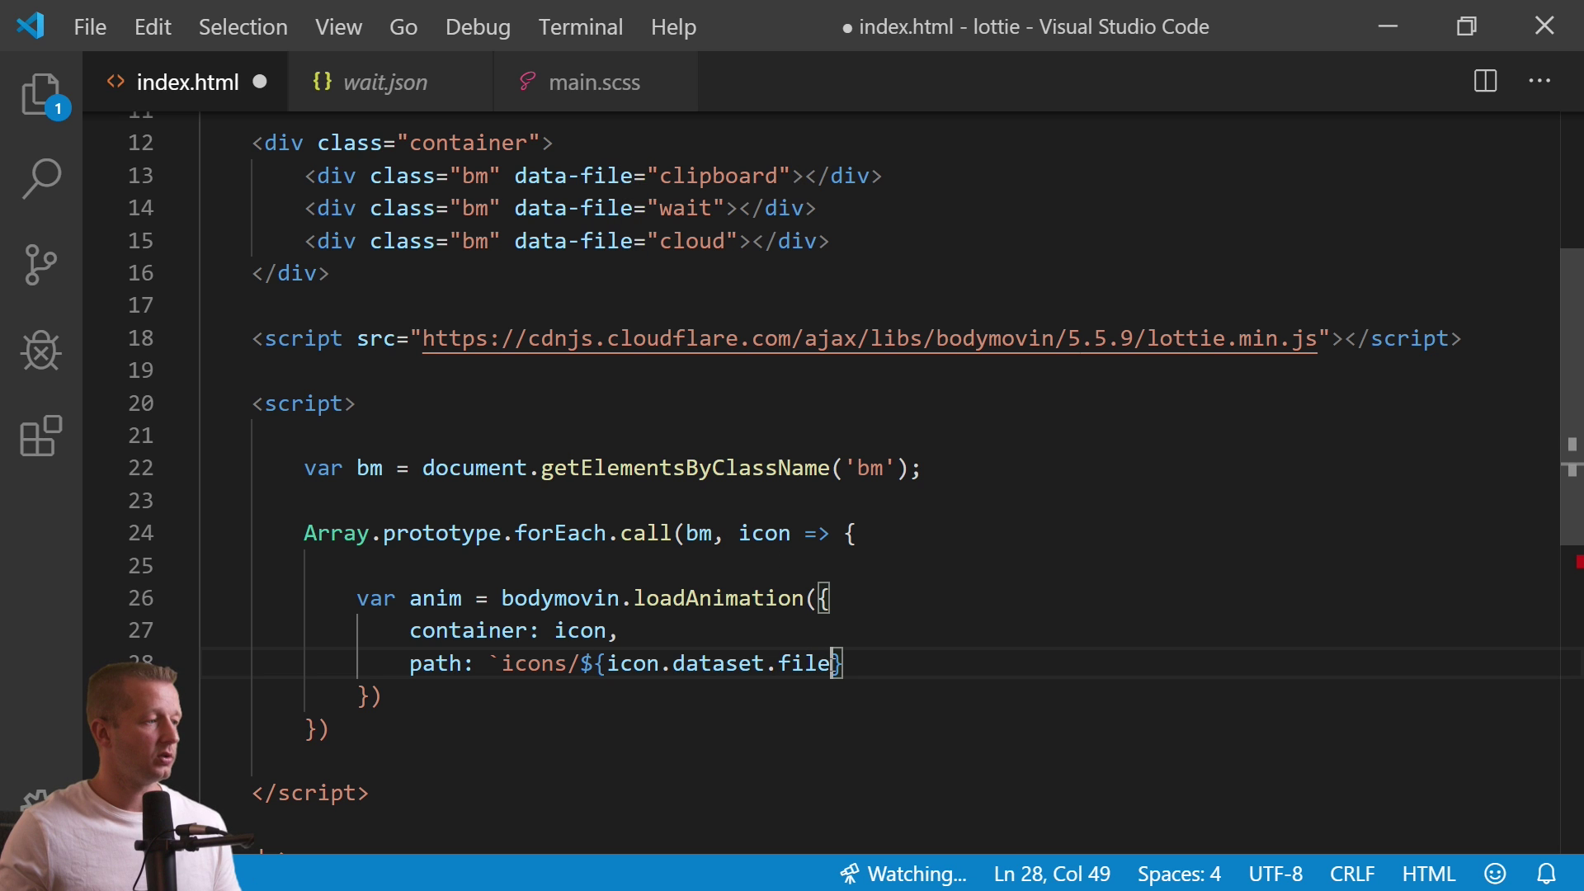
double_click(704, 181)
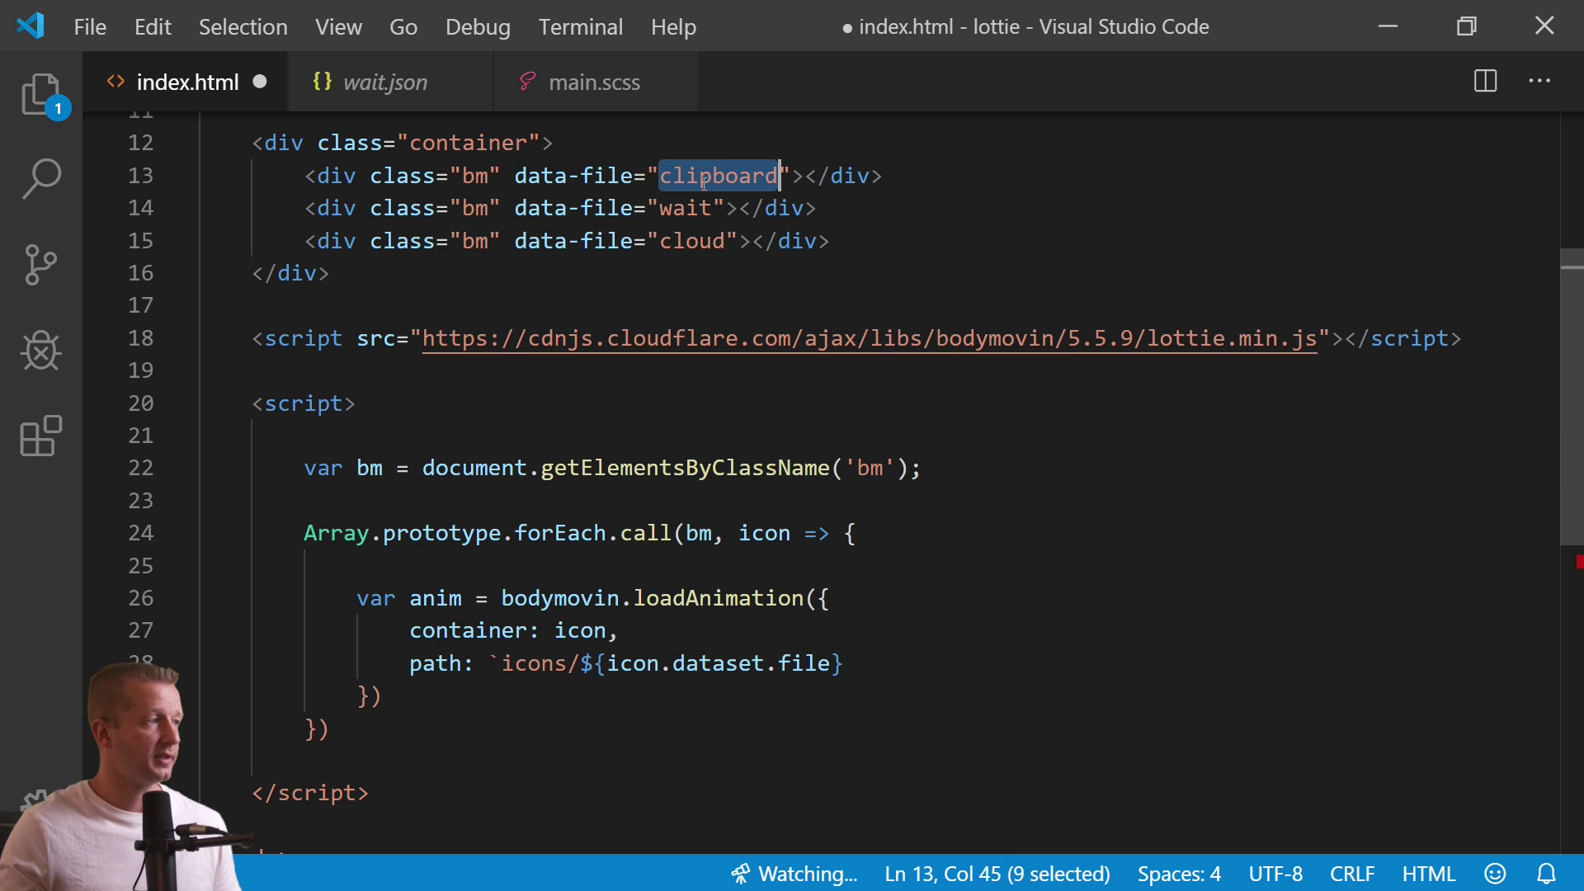
click(834, 664)
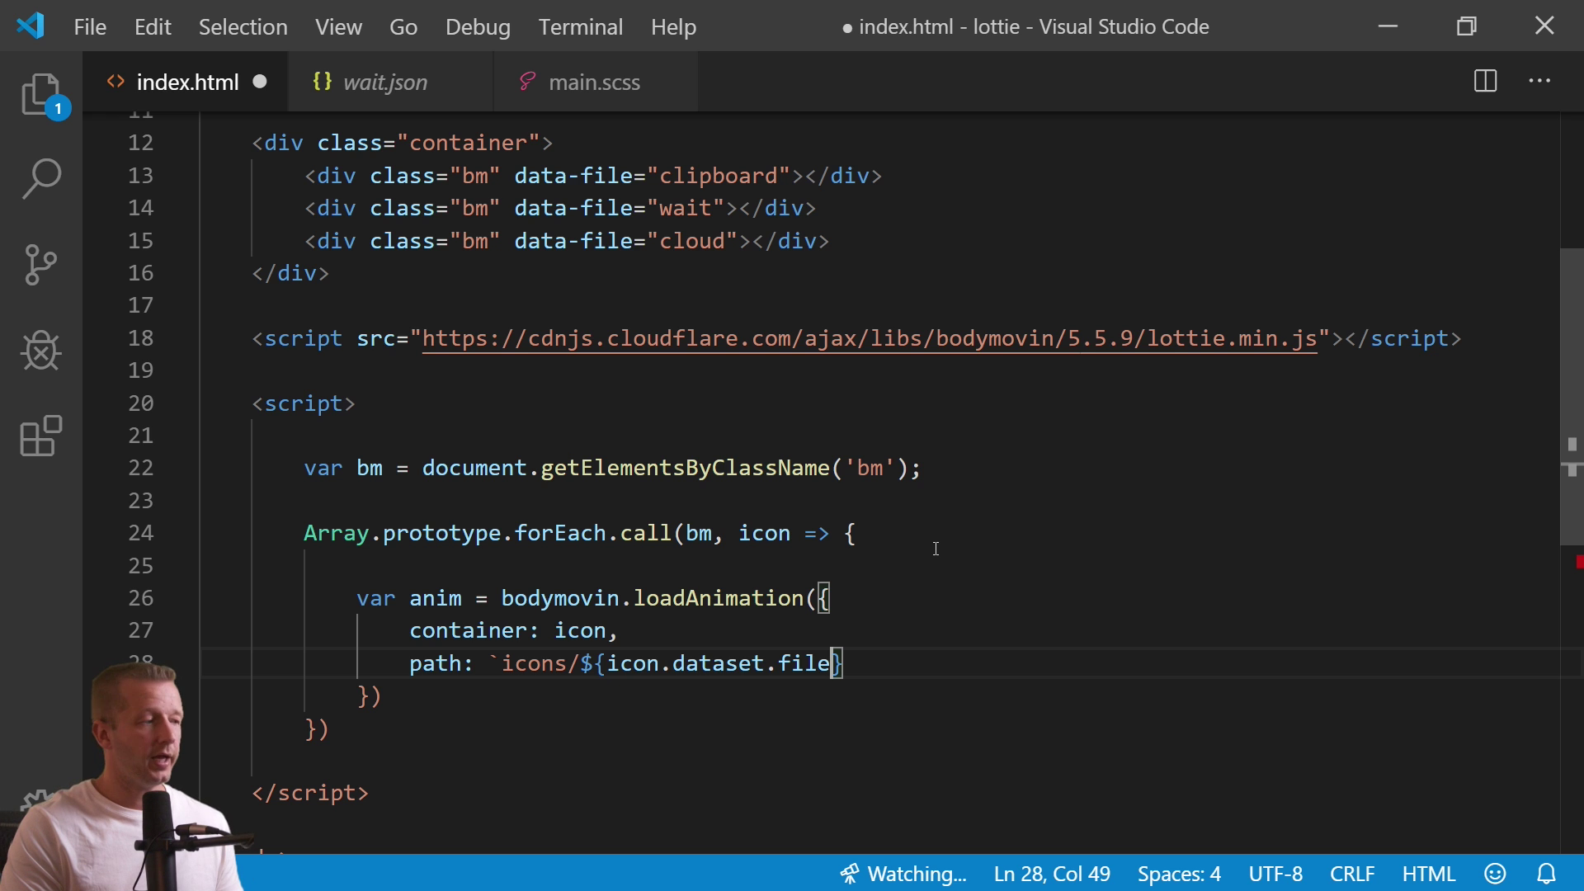
Complete the path template string after the expression with .json, a closing backtick and a comma.
key(Right)
key(Left)
key(Right)
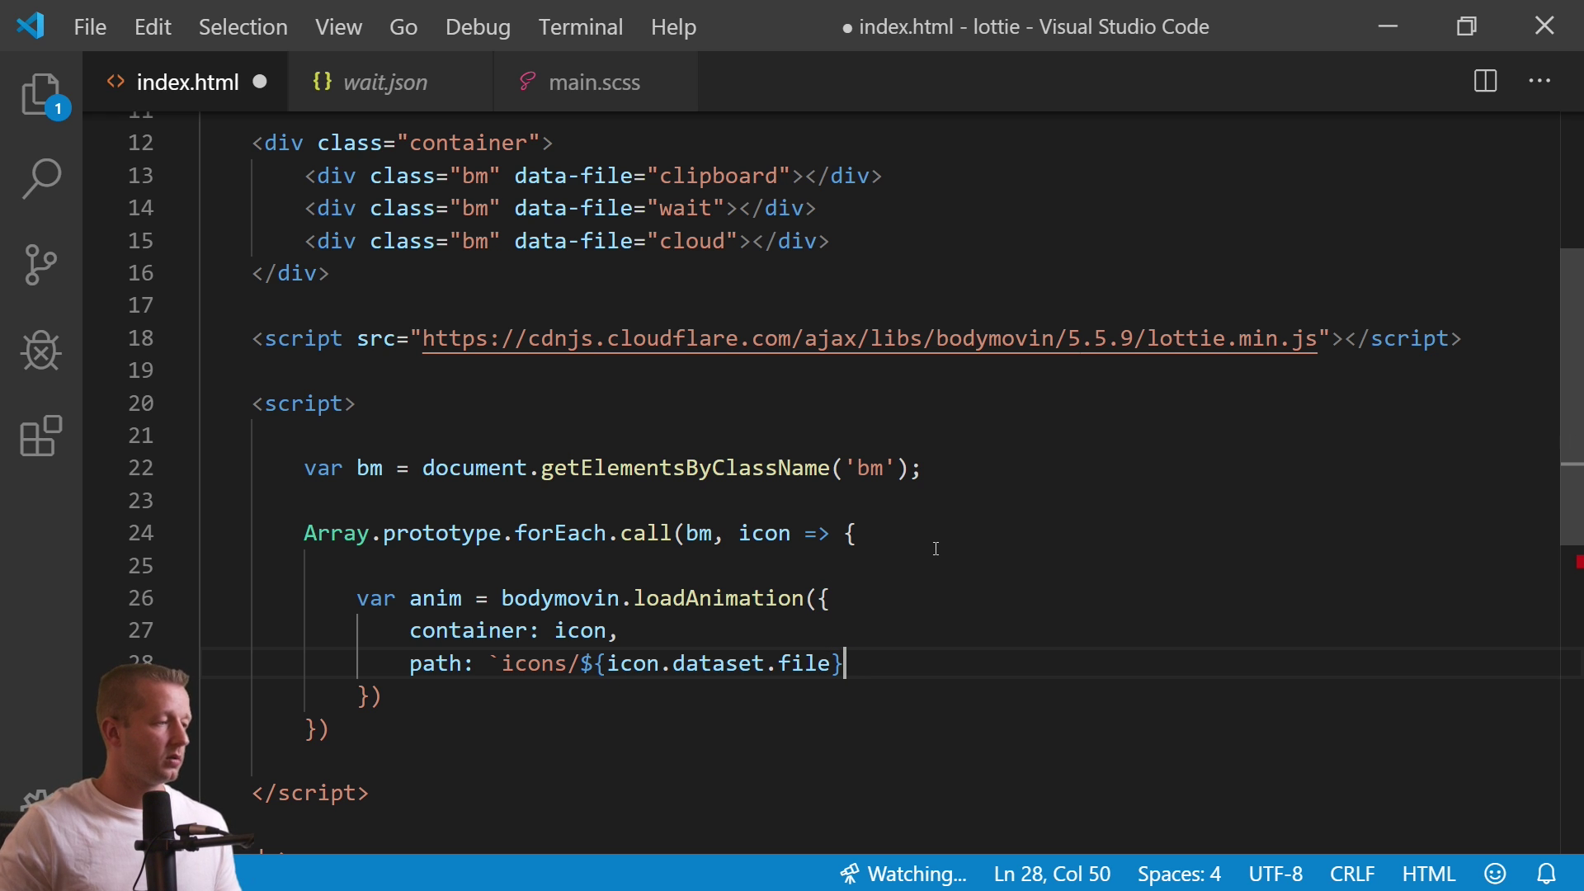
text(.json)
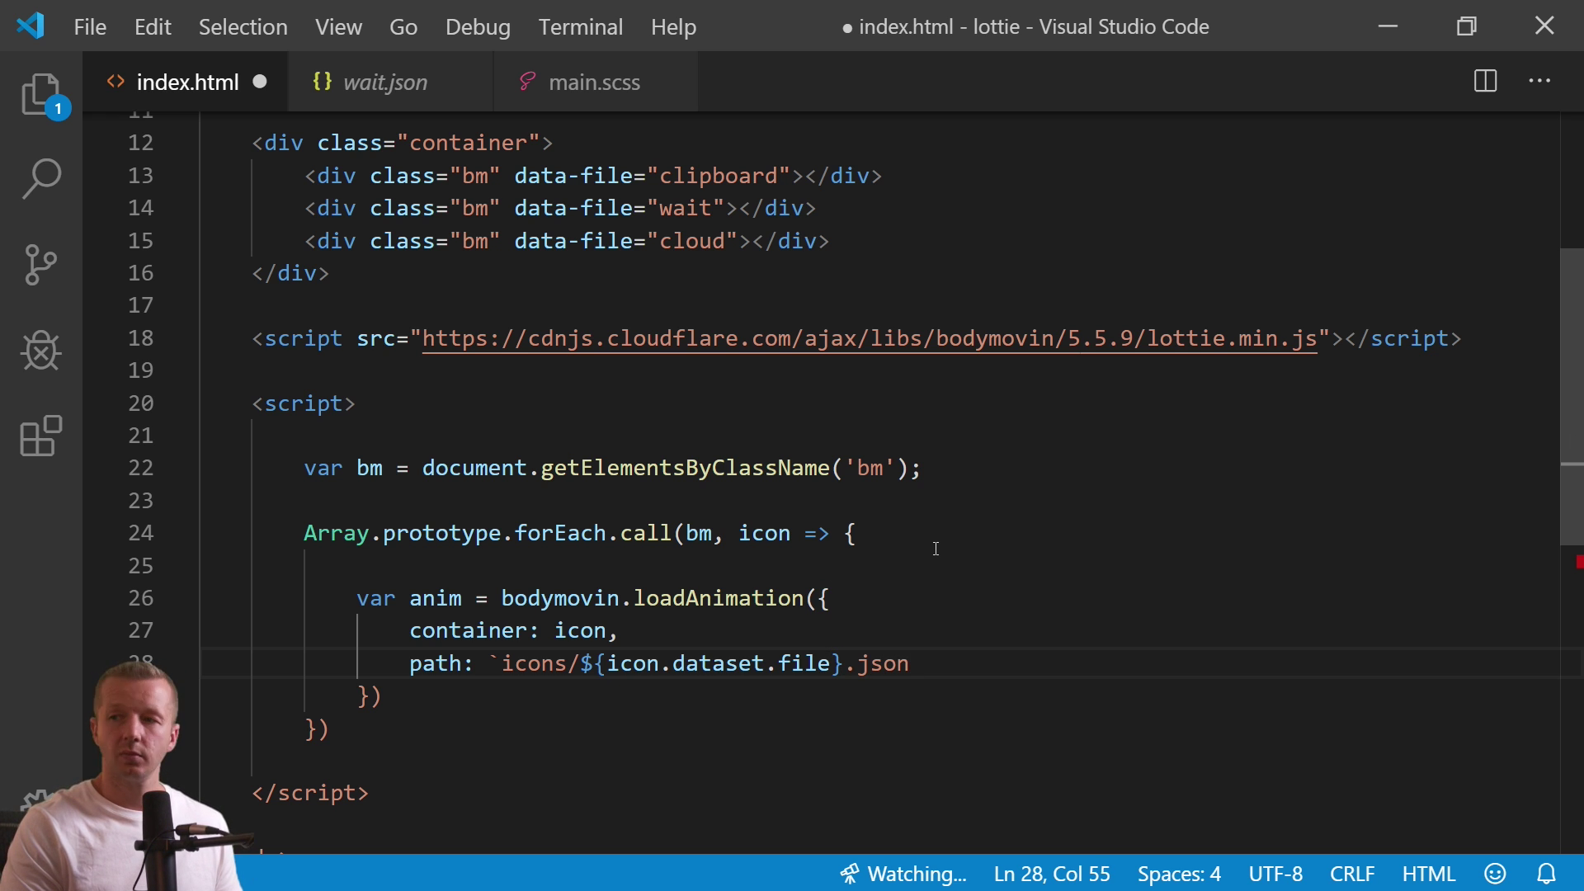
text(`,)
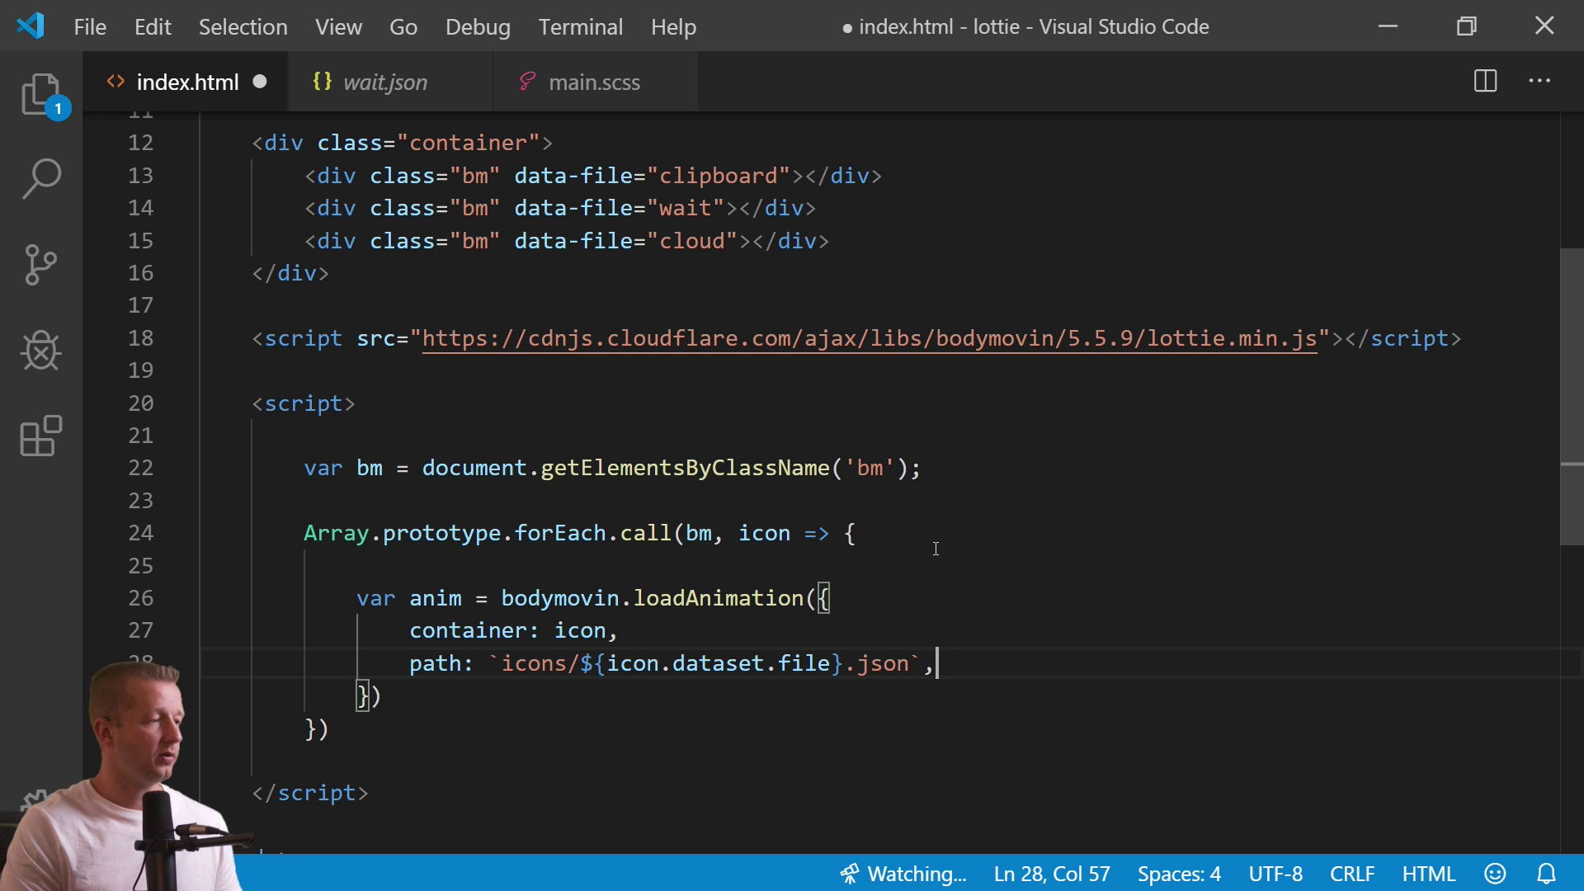
Add the option renderer: 'svg', on a new line below the path option.
key(Return)
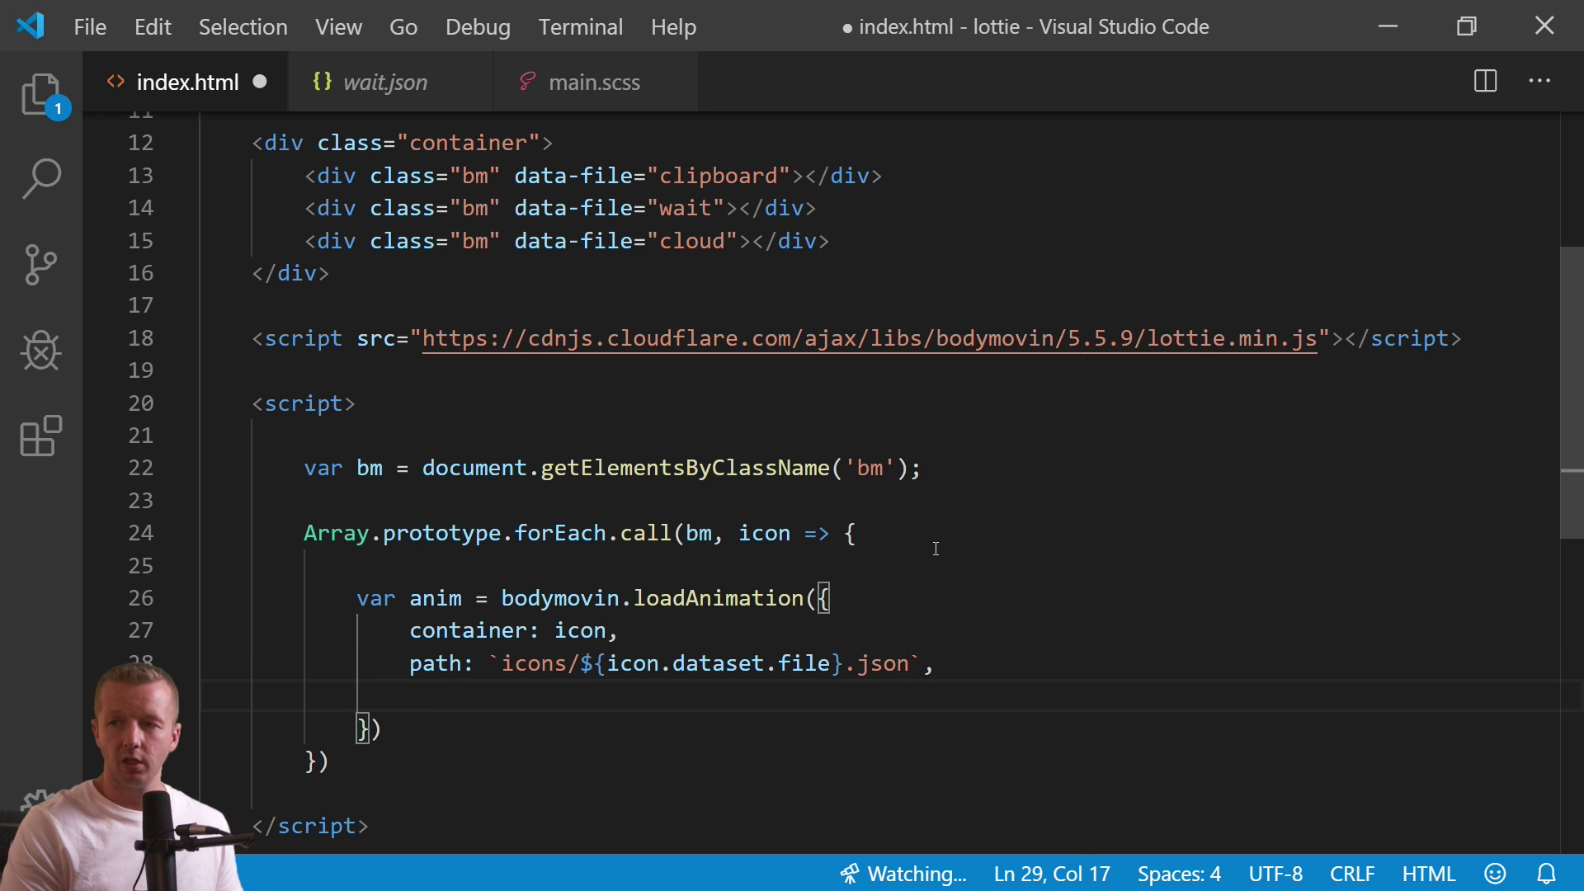
text(renderer: )
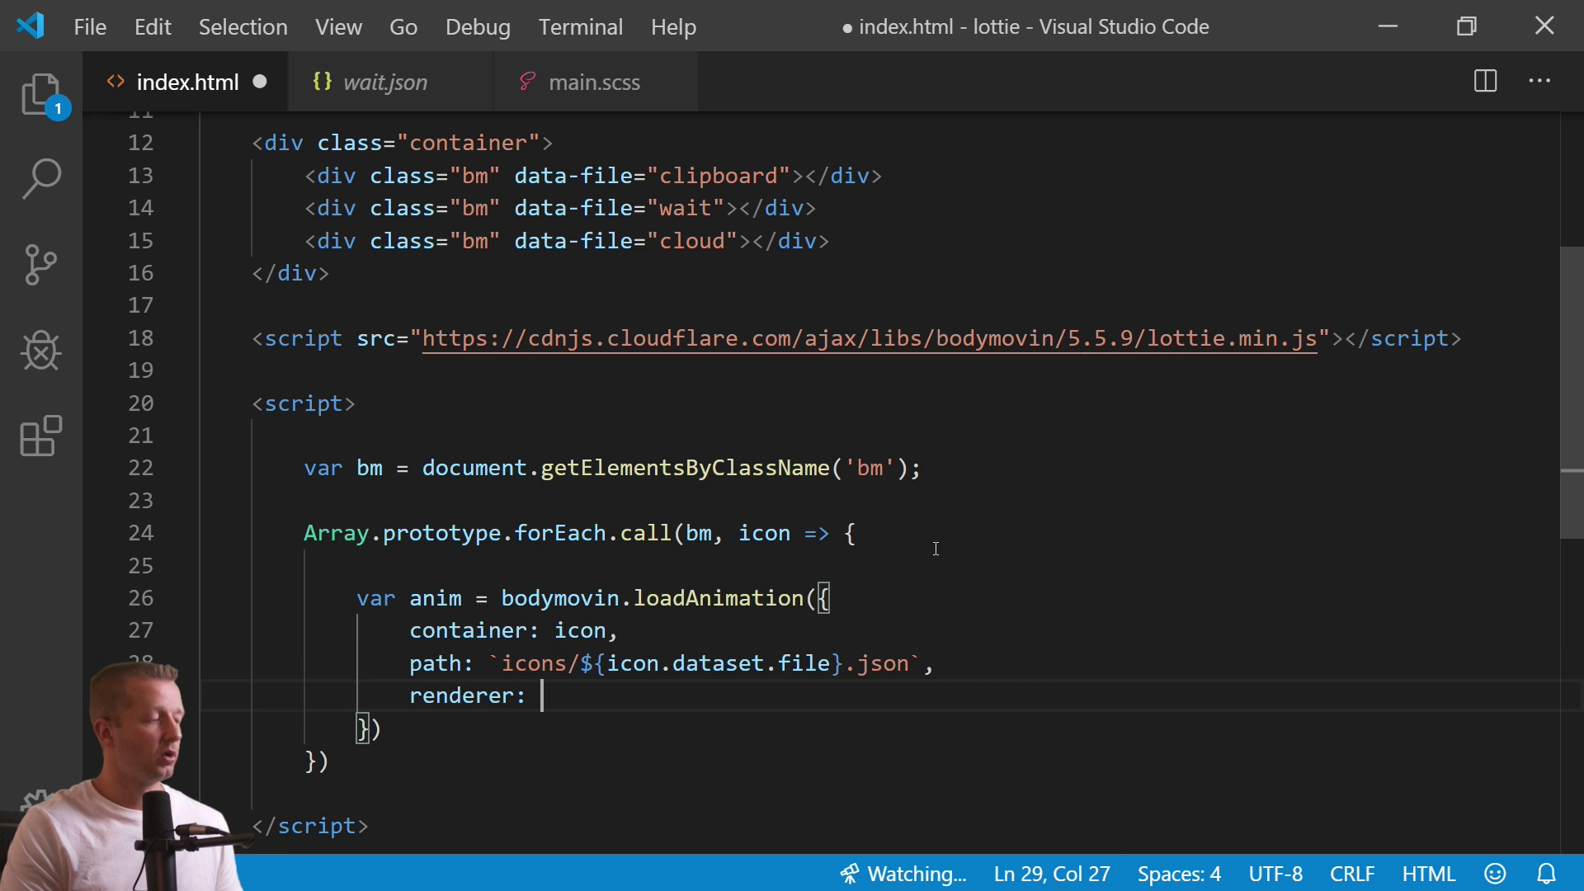
text('svg')
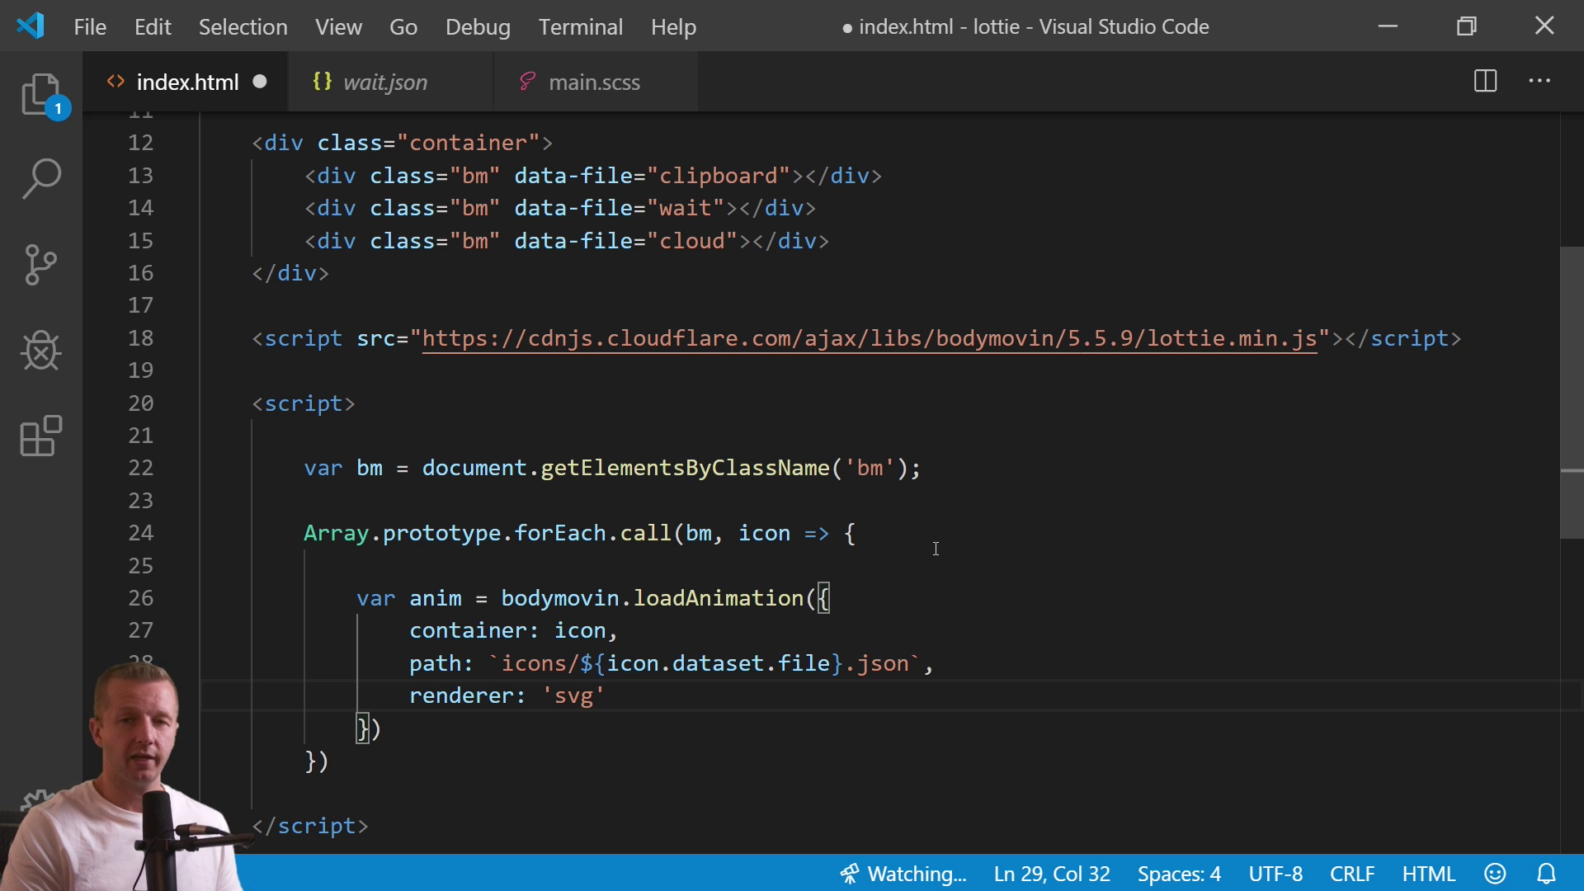
text(,)
Add the options loop: false, and autoplay: false below the renderer option, and save index.html.
key(Return)
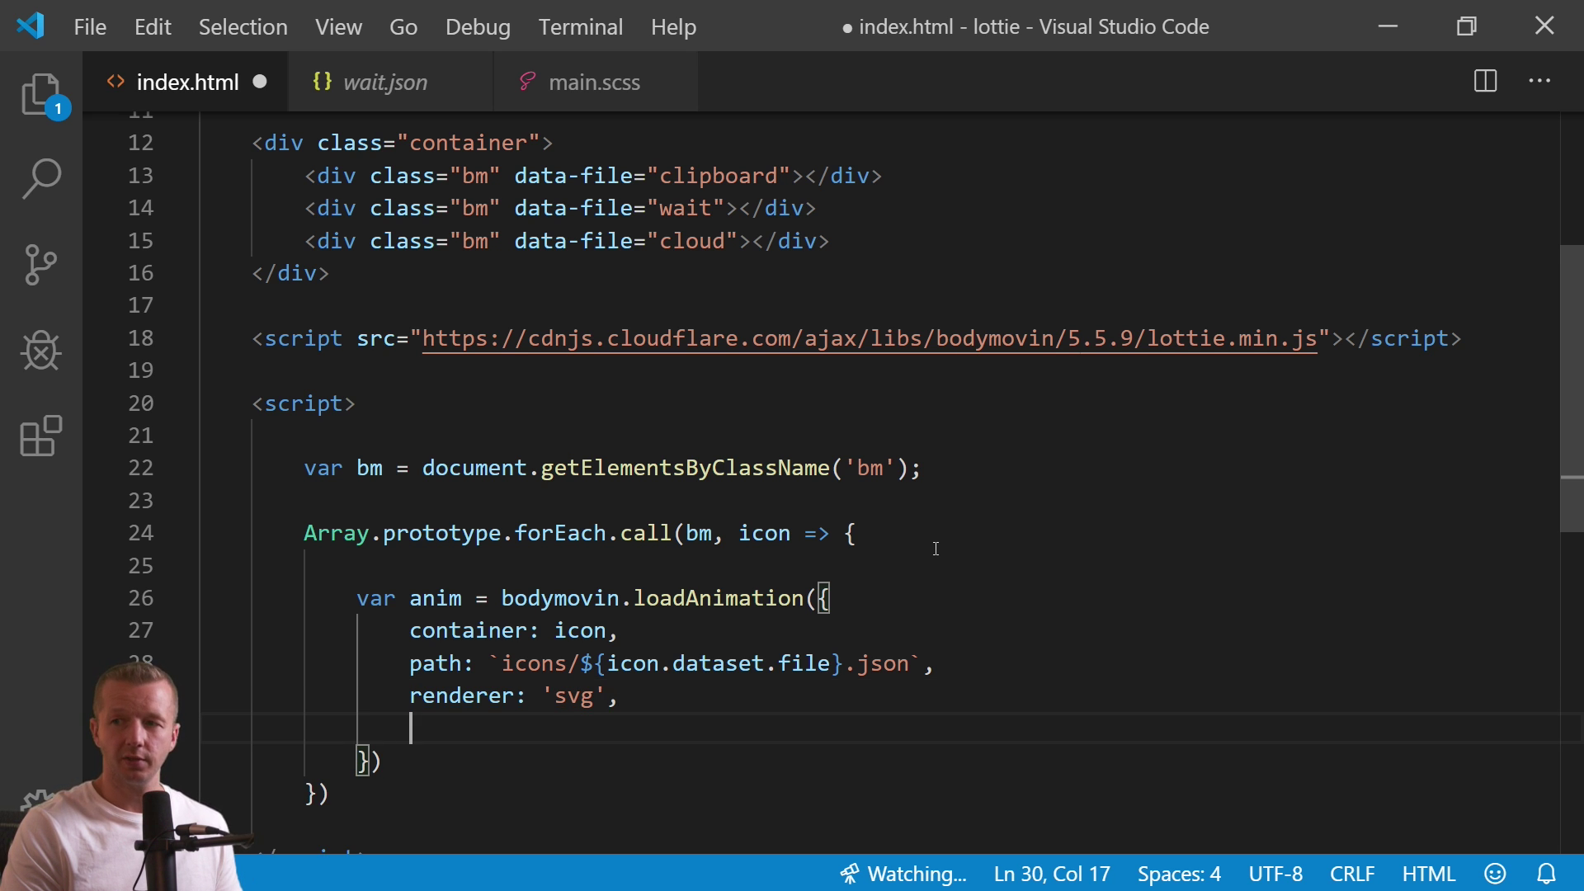
text(loop: false)
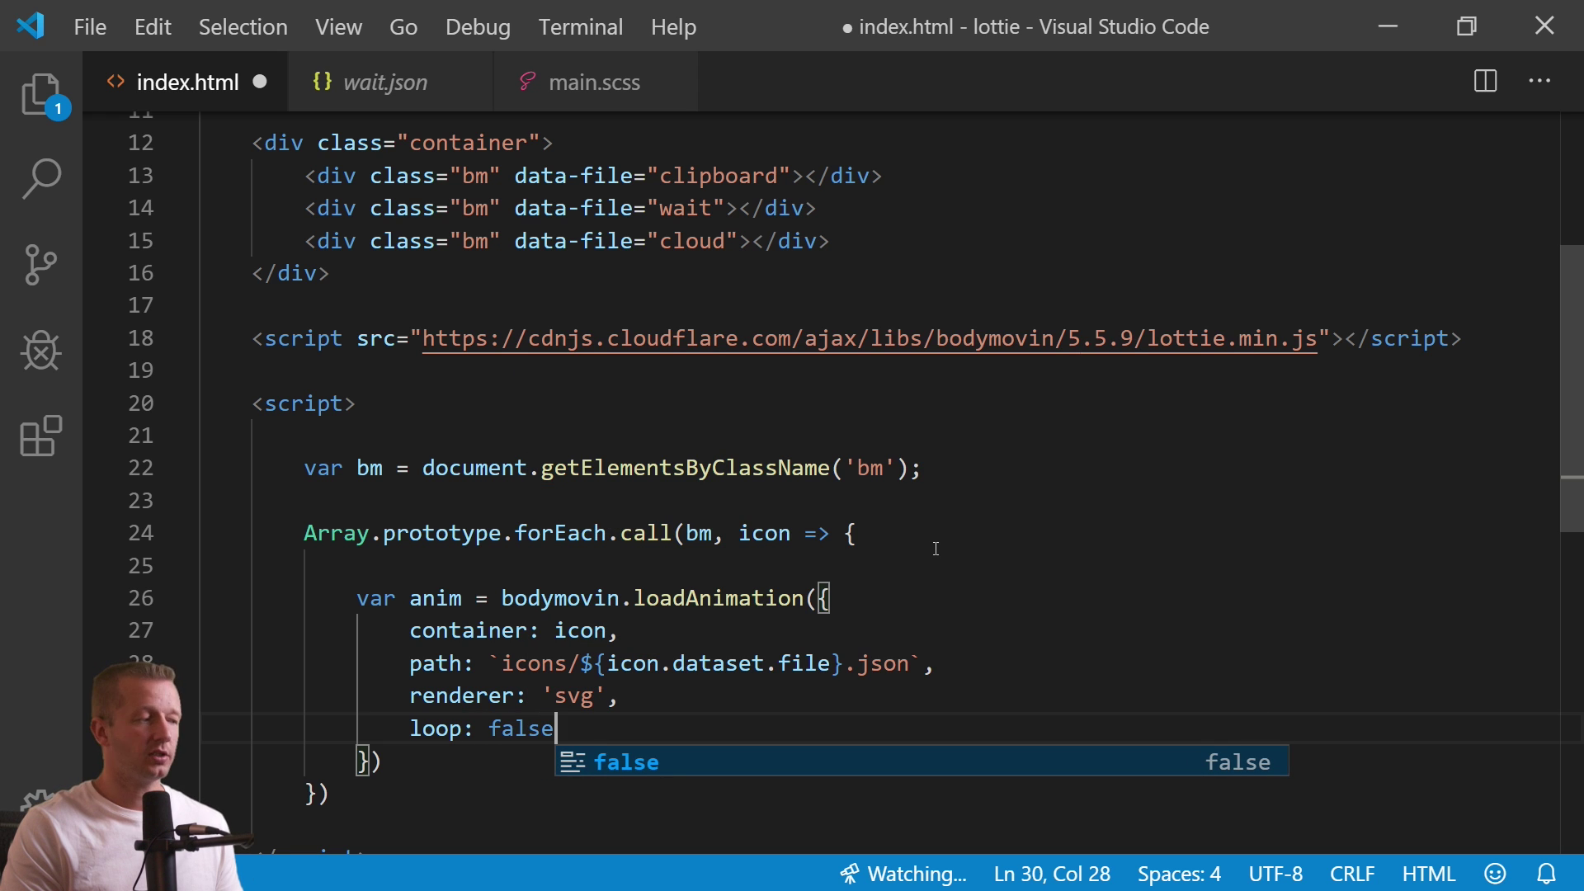
text(,)
key(Return)
text(autop)
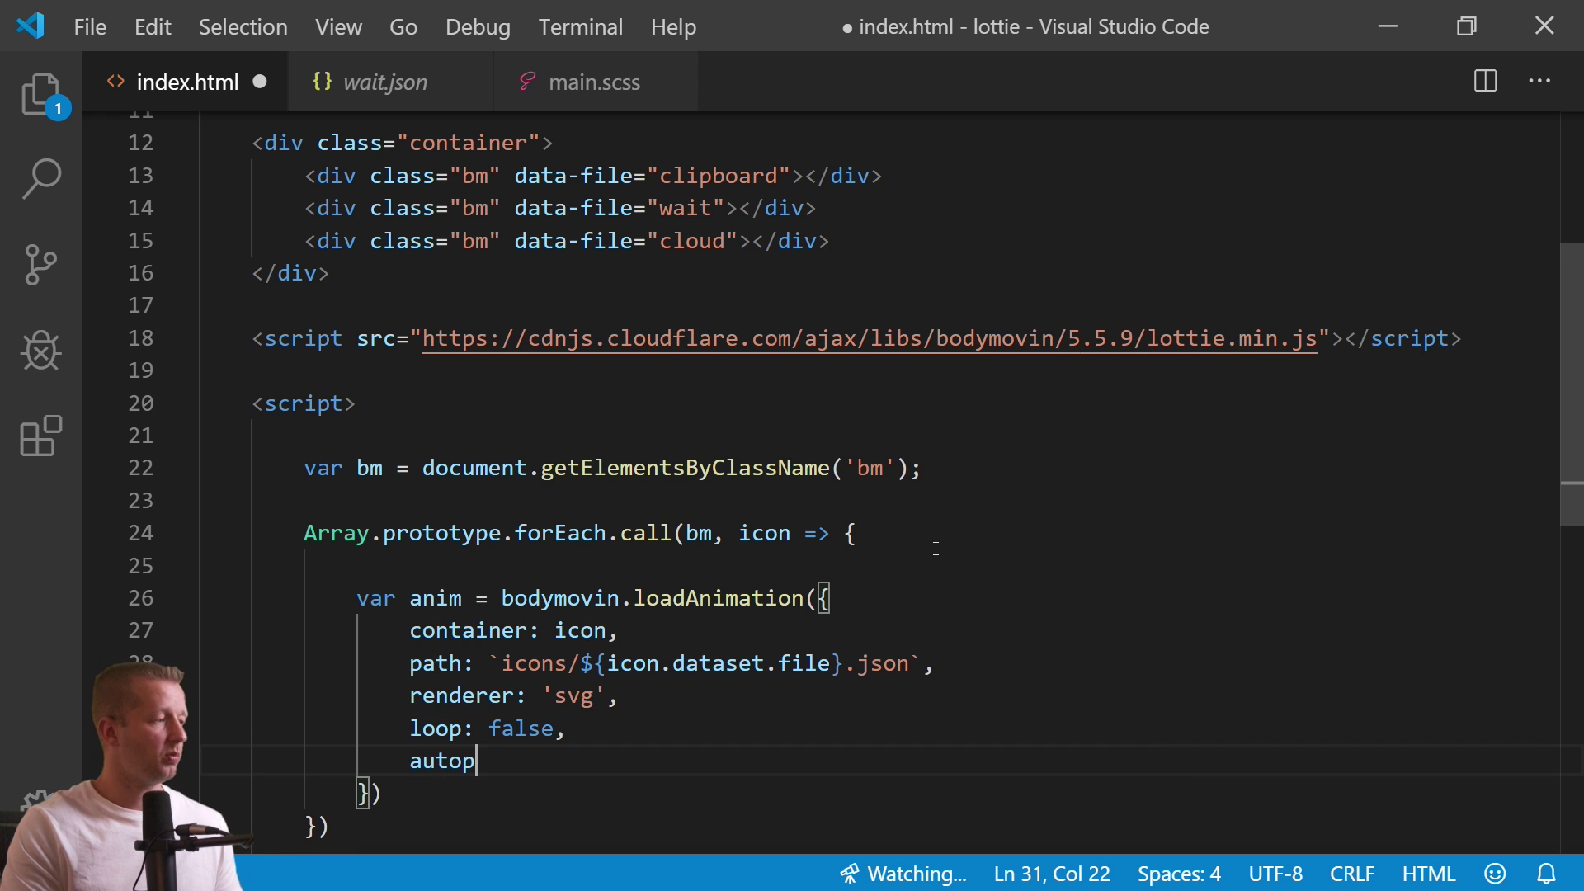
text(lay: false)
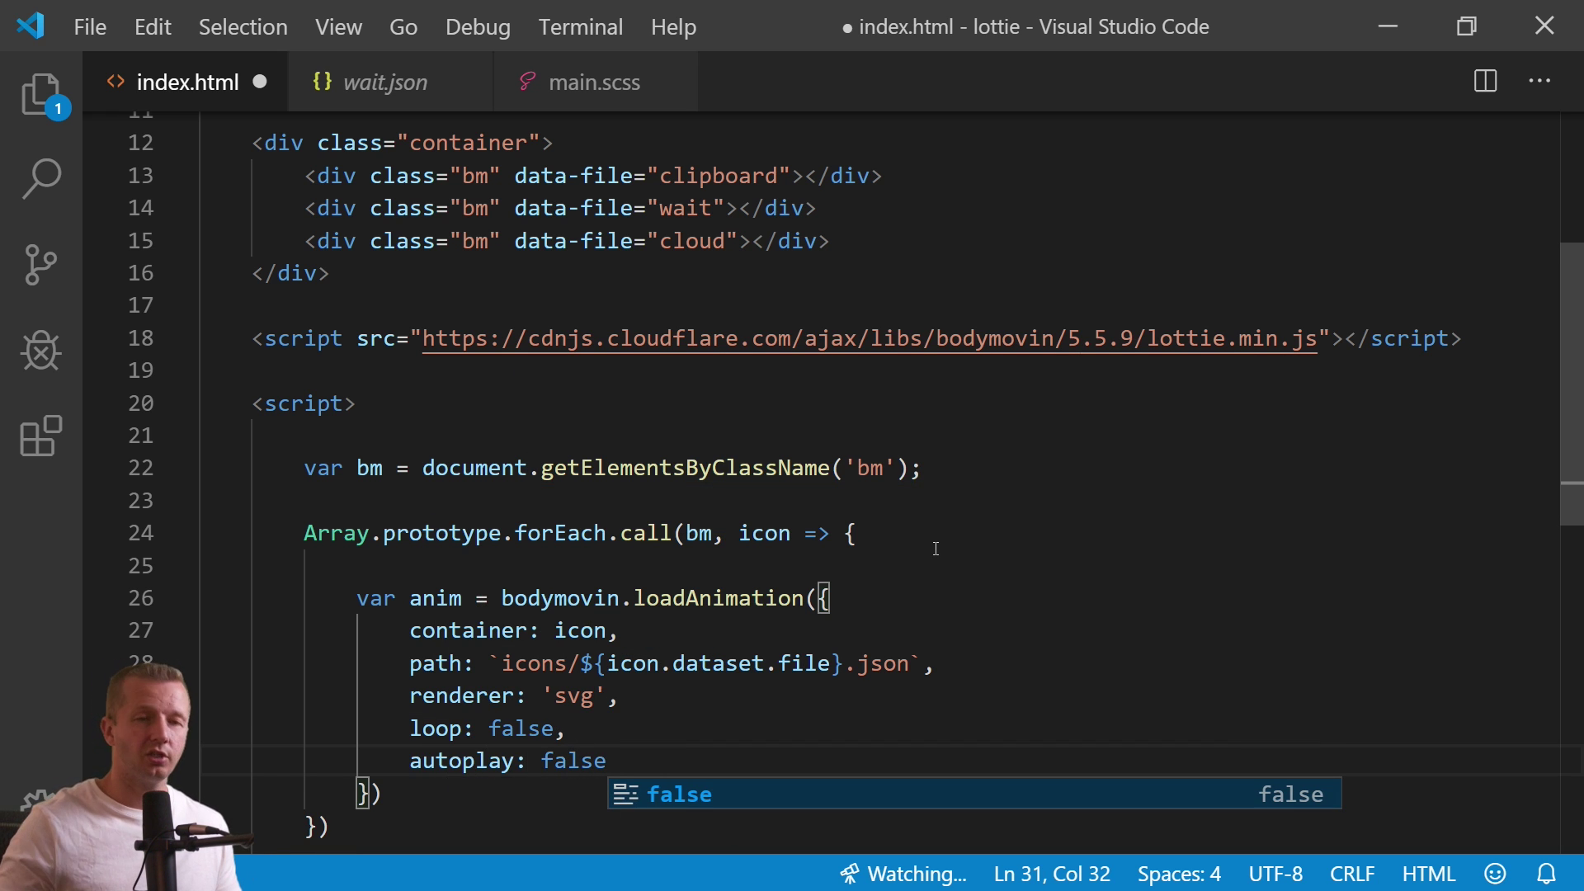
click(737, 641)
scroll(628, 636, down, 2)
click(511, 625)
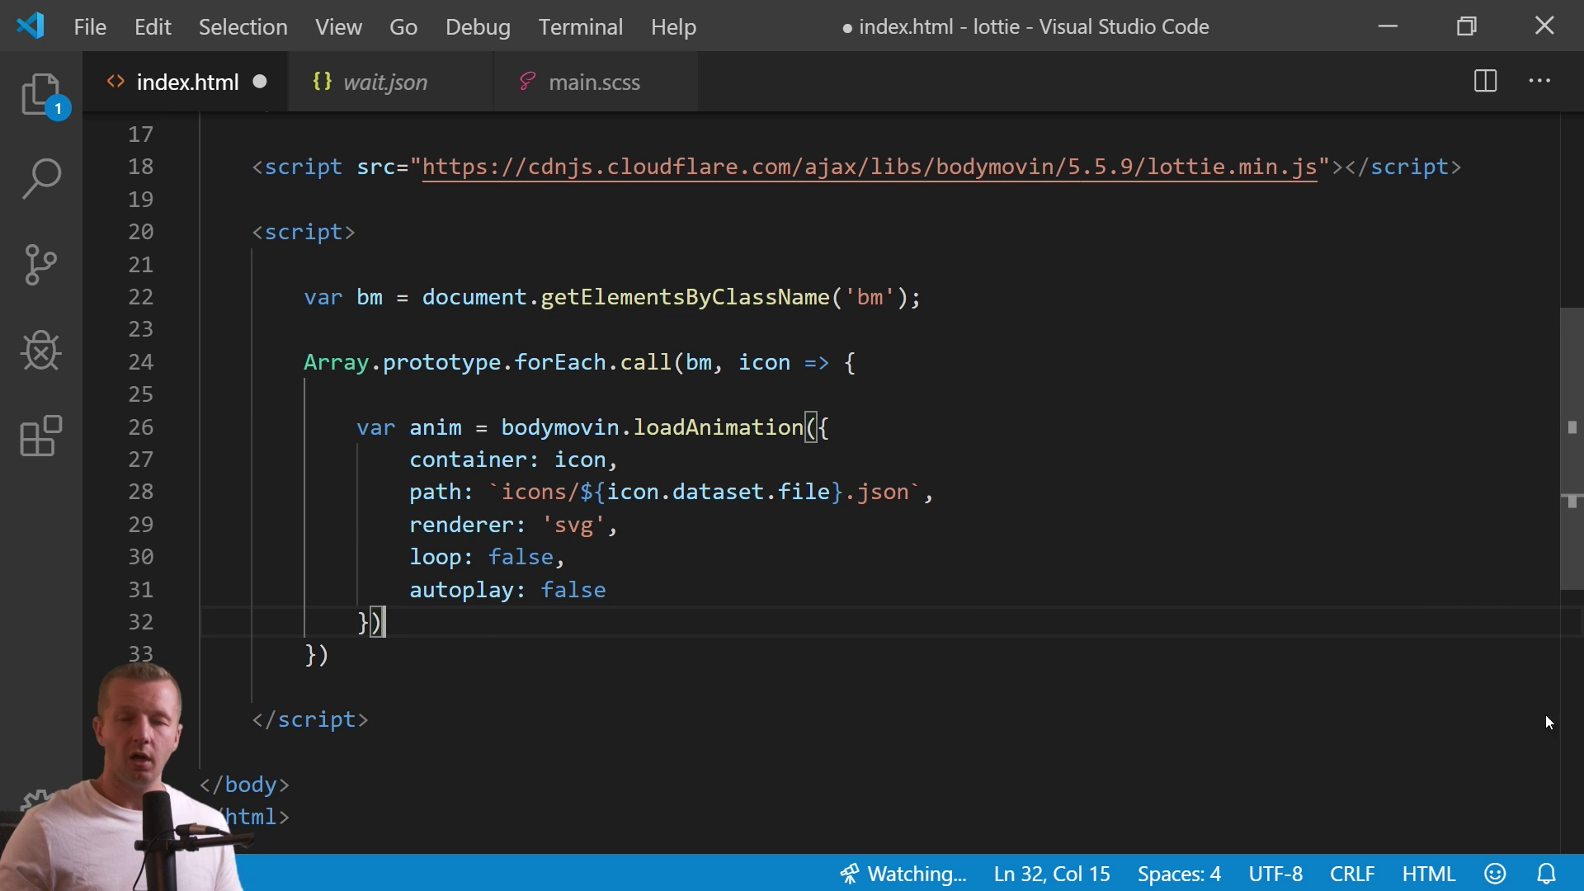
click(612, 590)
key(ctrl+s)
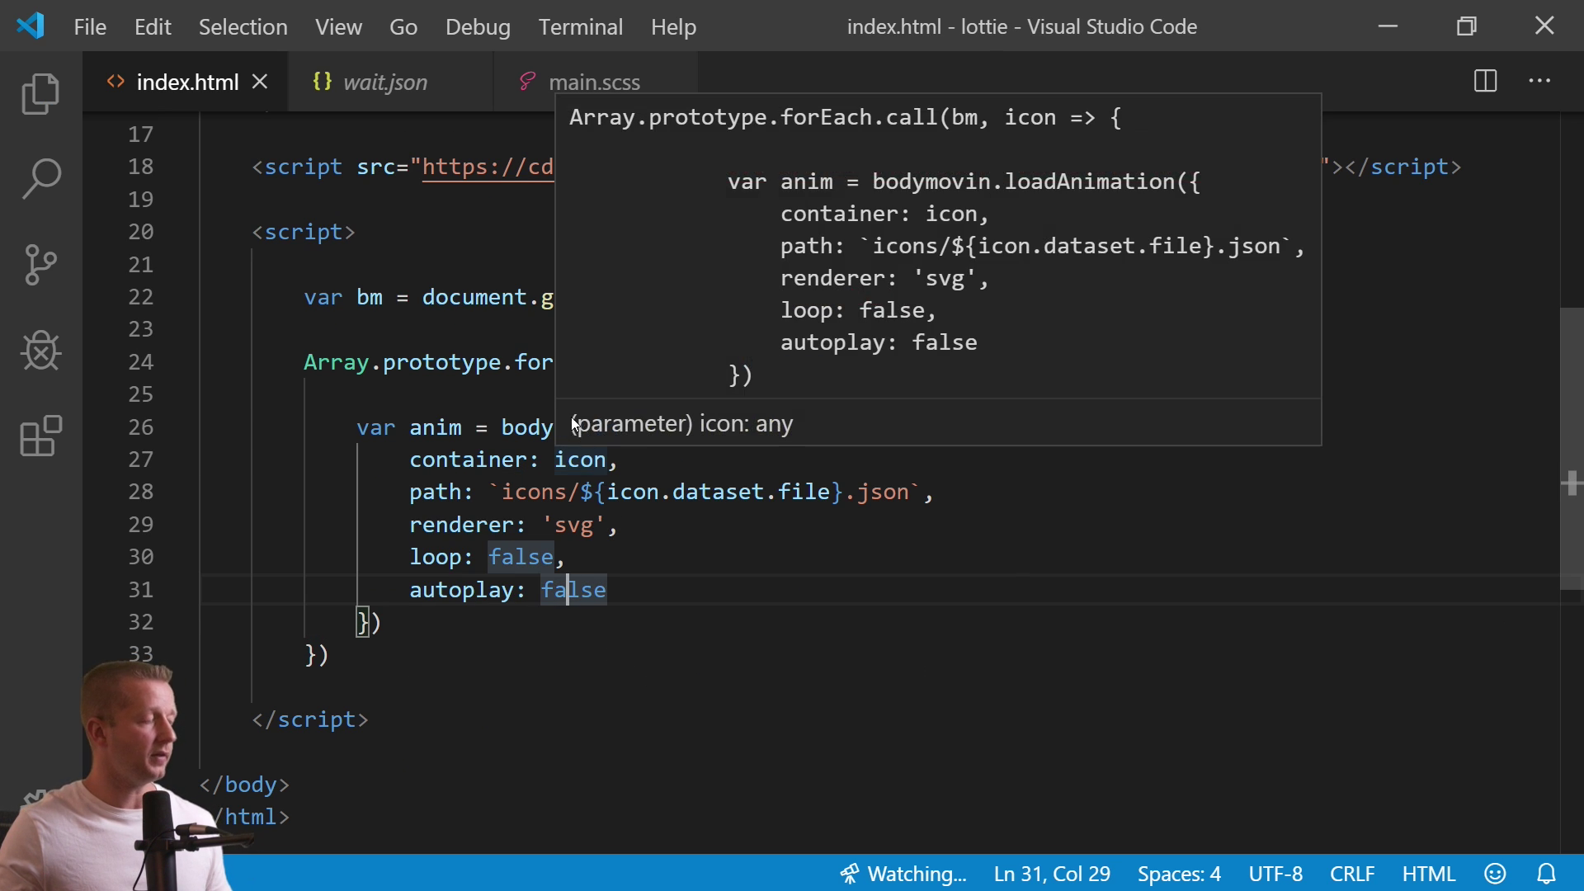
Reveal the project's file explorer and open index.html with Live Server.
click(543, 380)
key(ctrl+b)
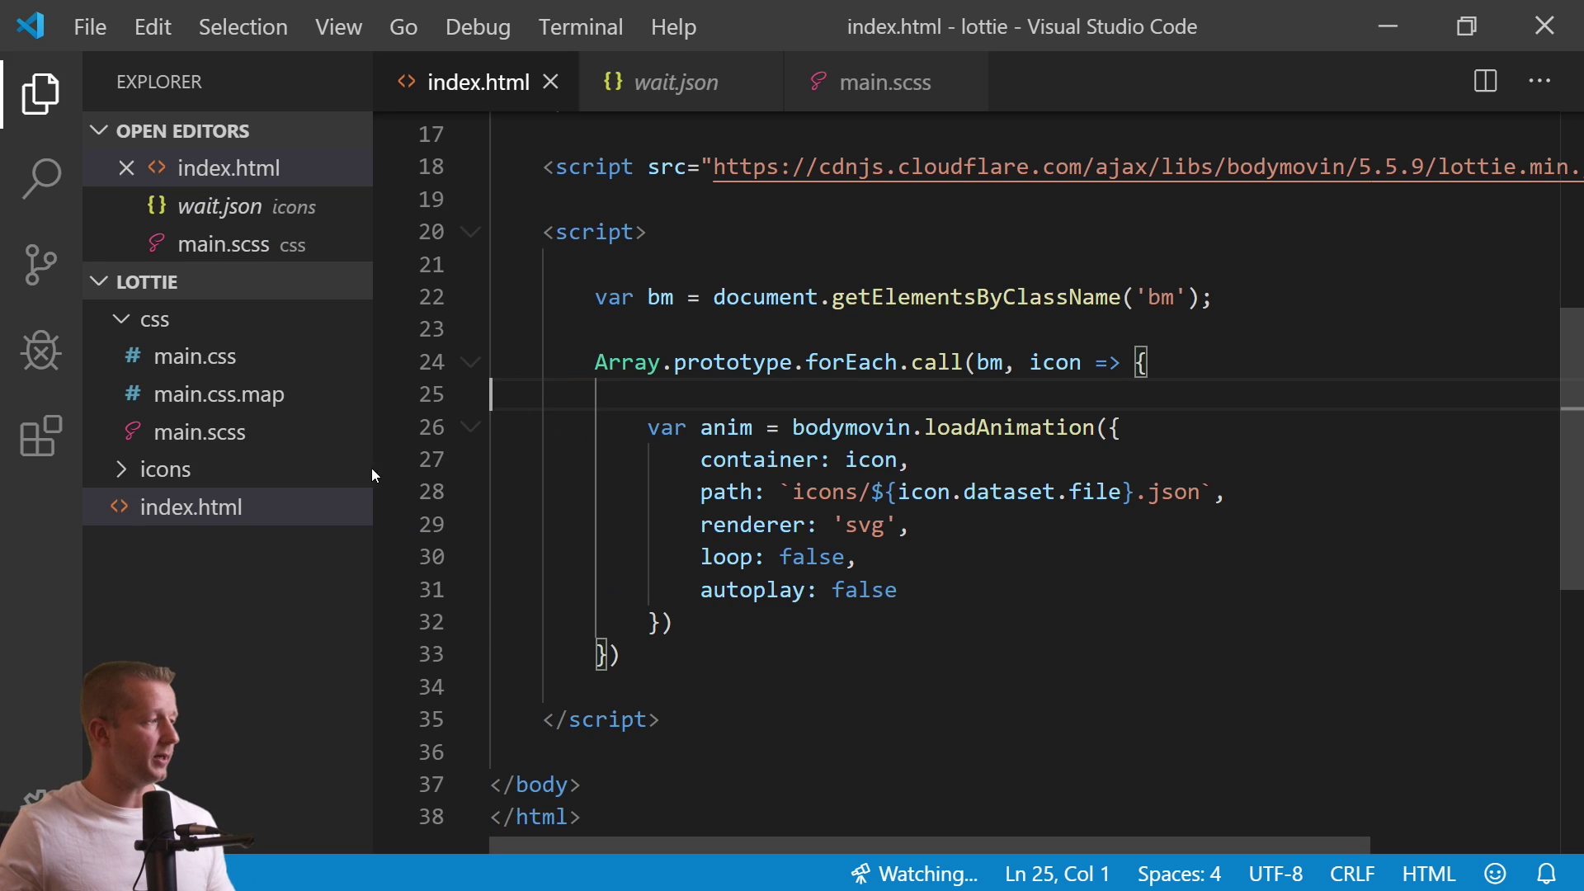
right_click(204, 503)
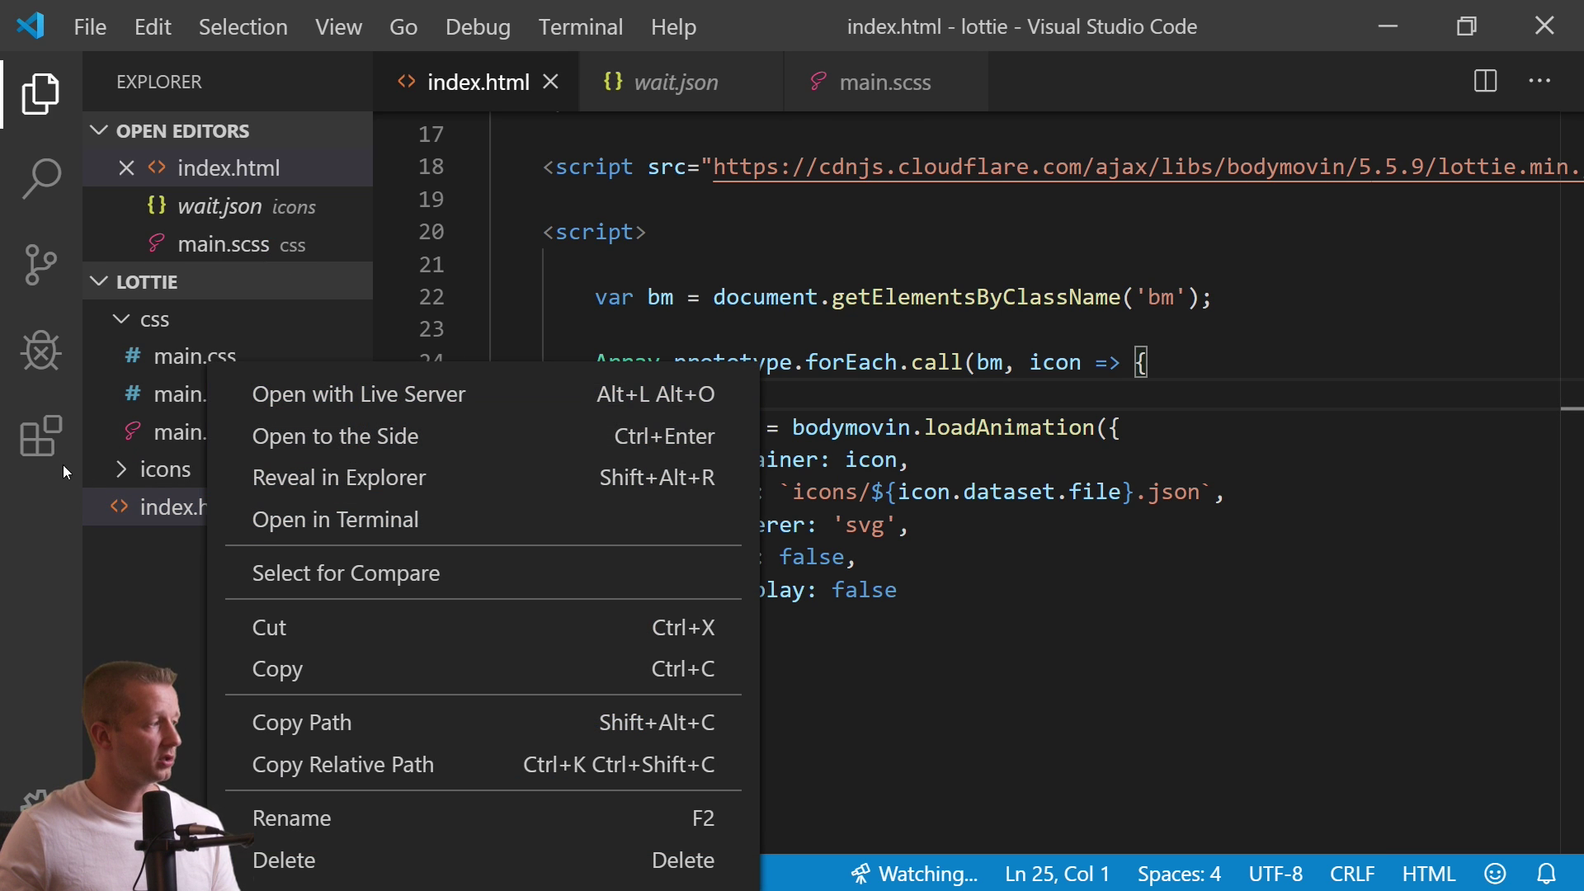
click(393, 398)
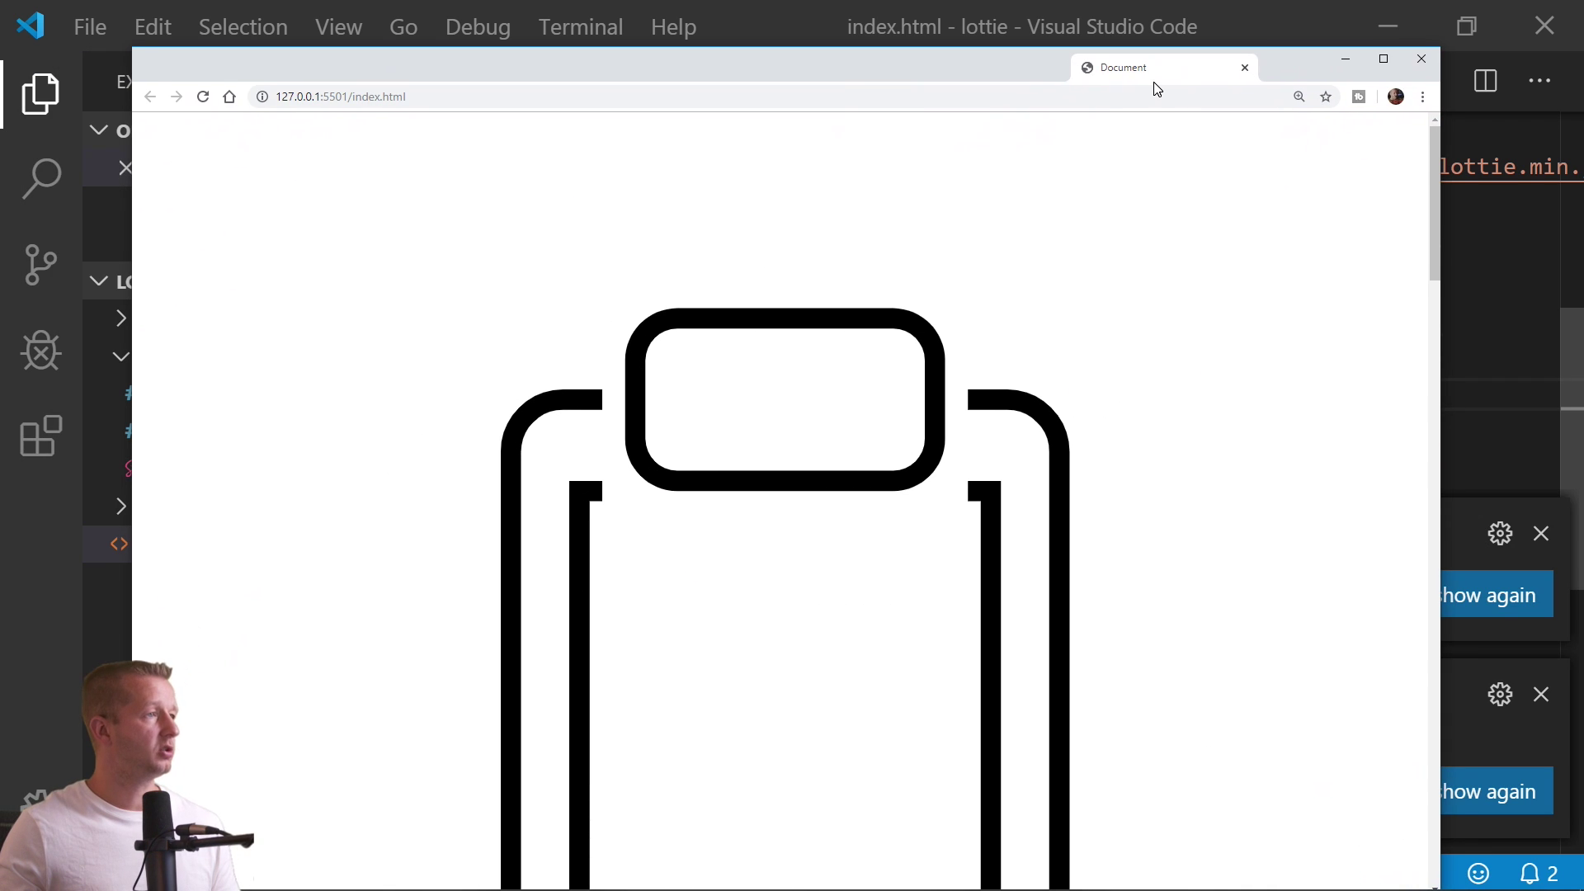
Shrink the browser preview window and reposition it over the code editor.
drag(1440, 49, 1166, 283)
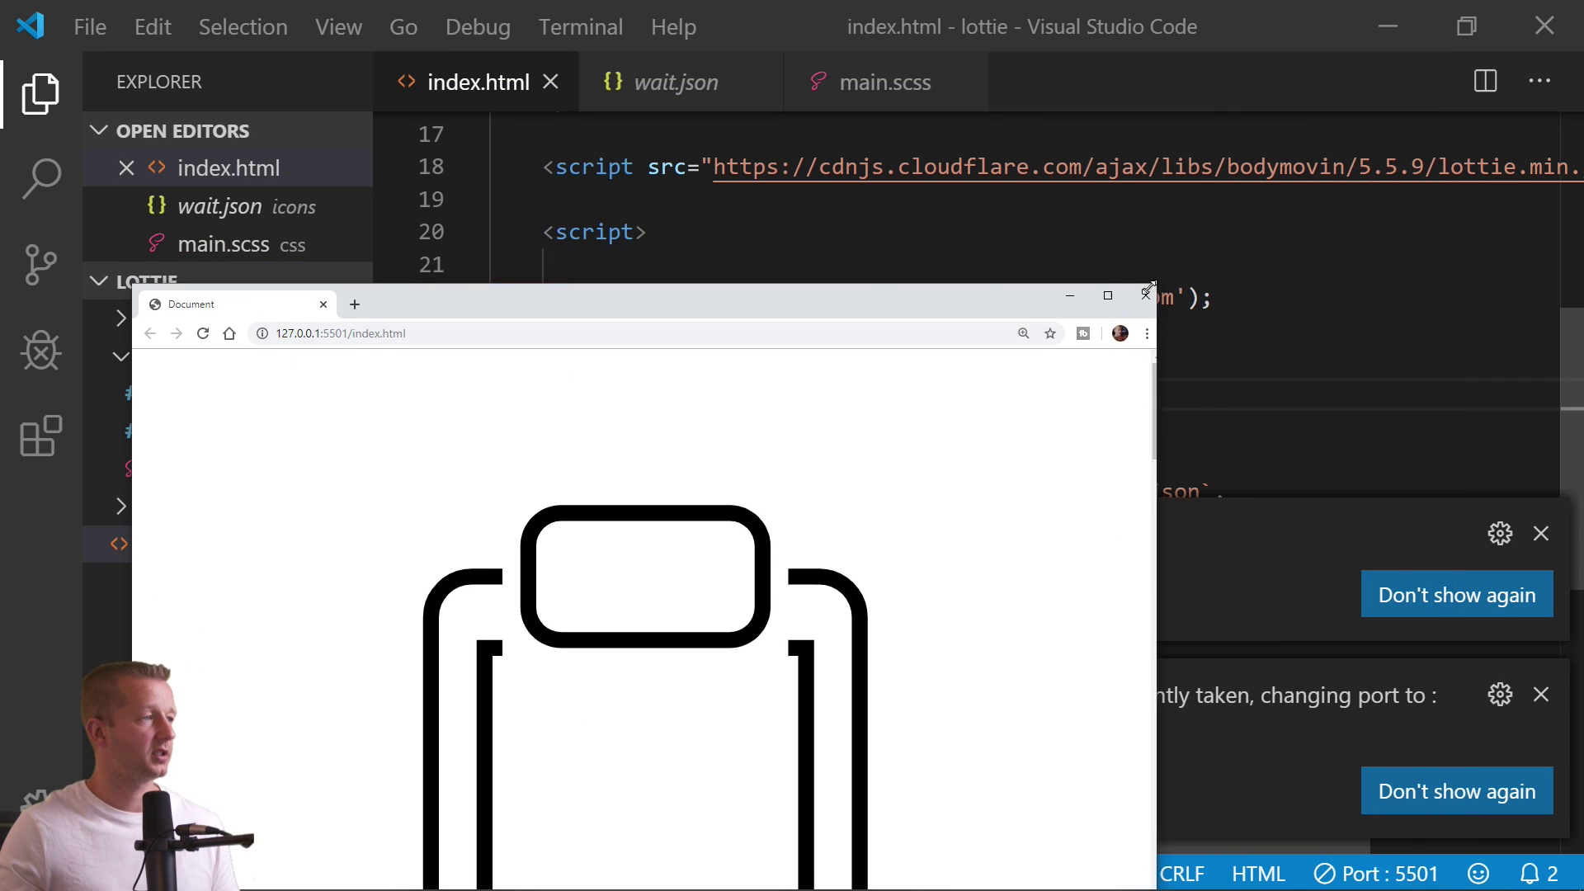
drag(918, 300, 997, 111)
drag(1210, 197, 1093, 204)
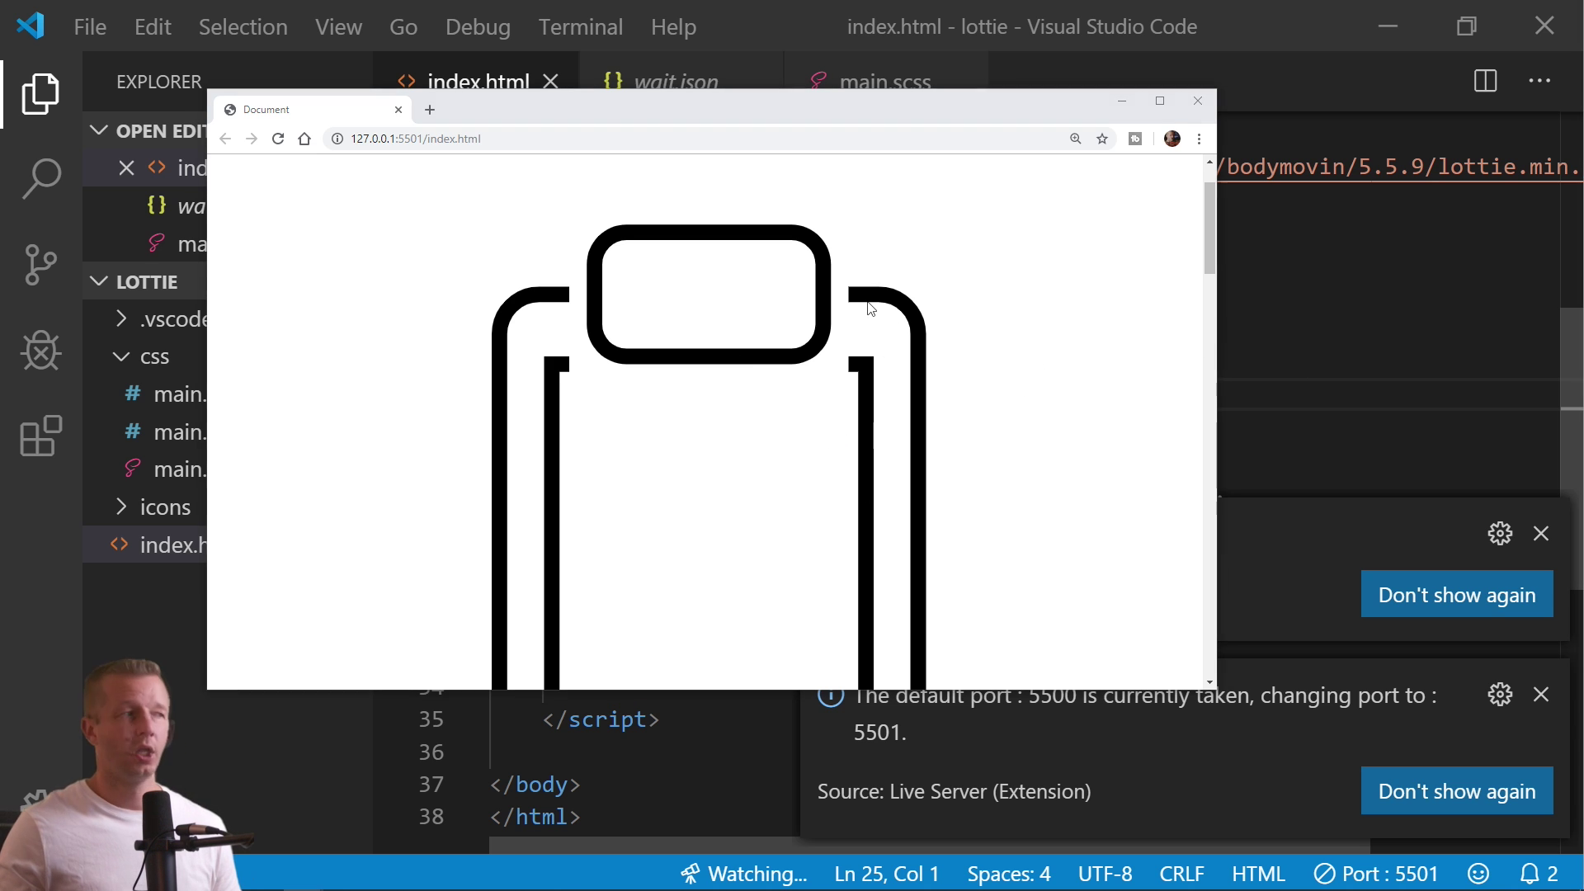
In VS Code's main.scss, dismiss the notifications and add a body rule: margin 0, height 100vh, display grid, place-items center, background rgb(231, 231, 231).
click(811, 32)
click(878, 81)
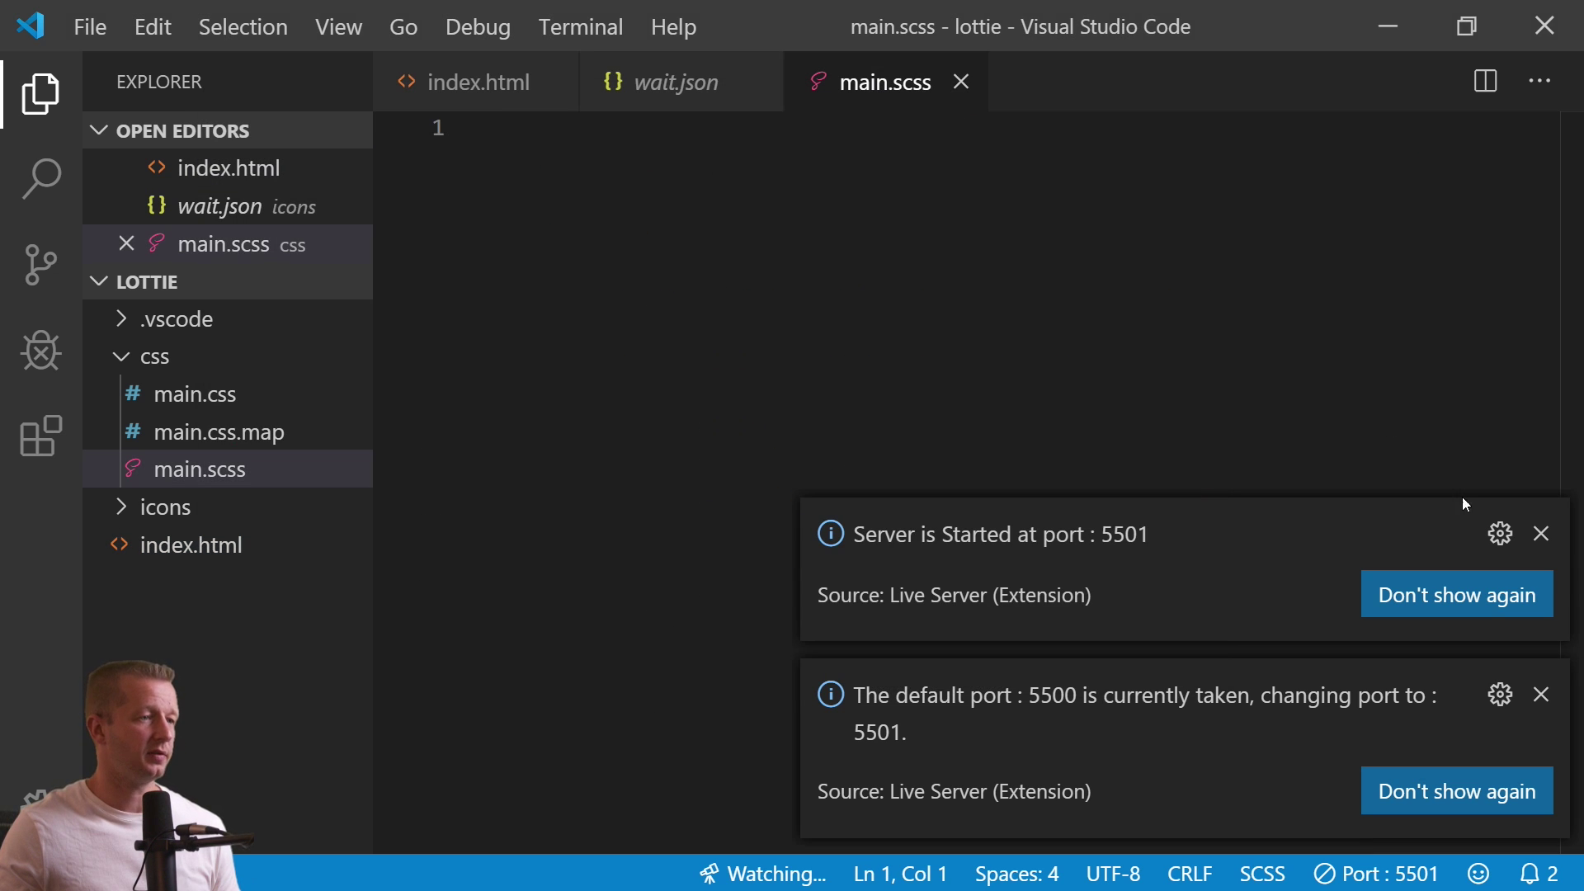
click(1541, 534)
click(1540, 695)
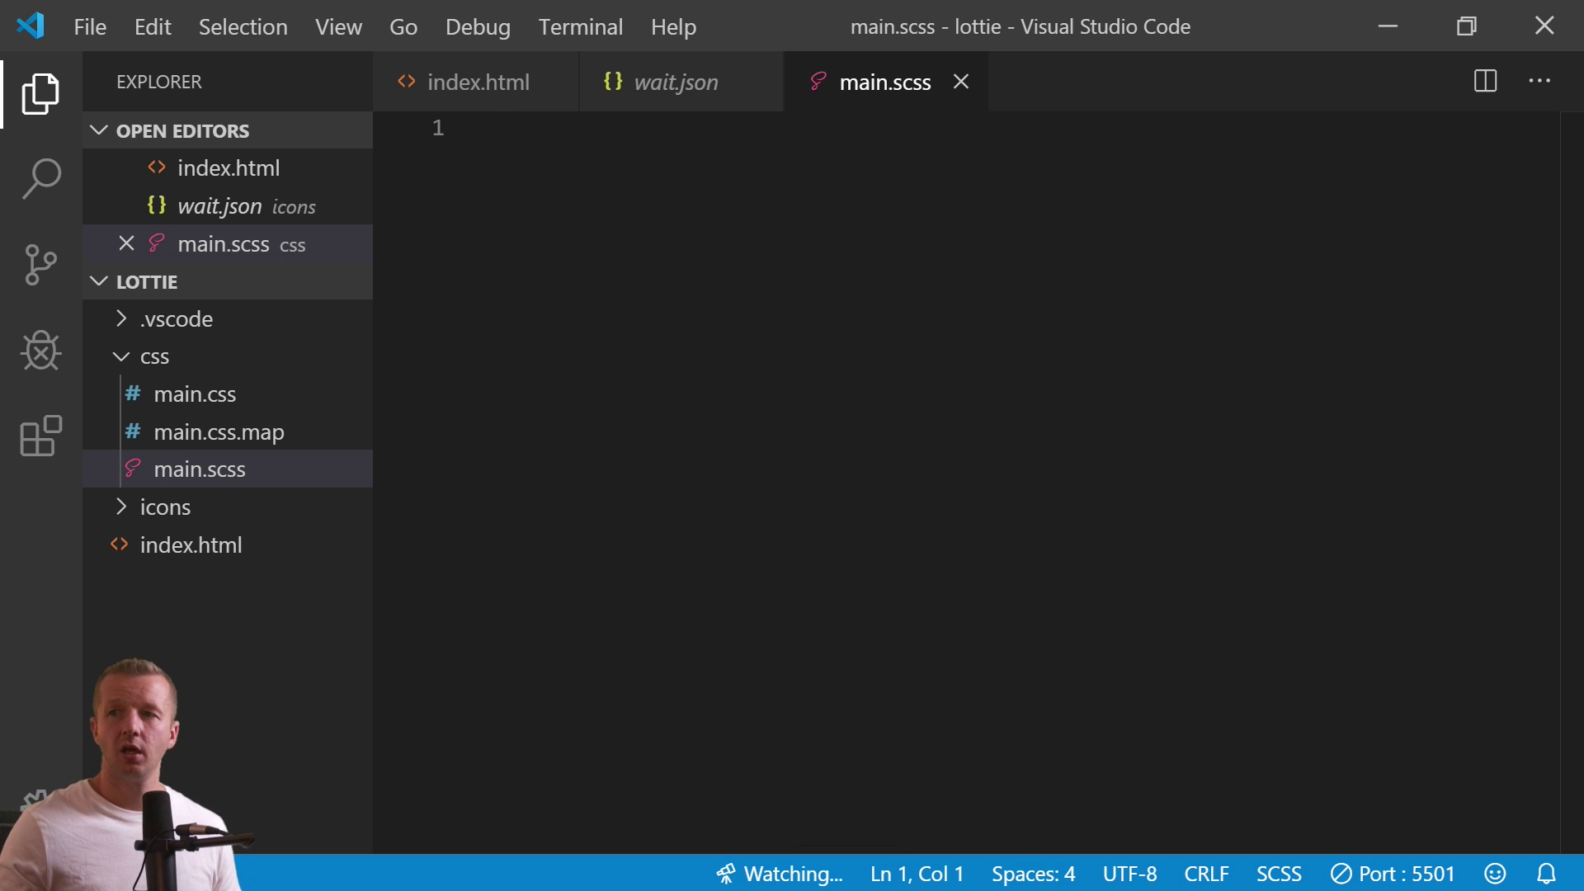
text(body {     margin: 0;     height: 100vh;     display: grid;     place-items: center;     background: rgb(231, 231, 231); })
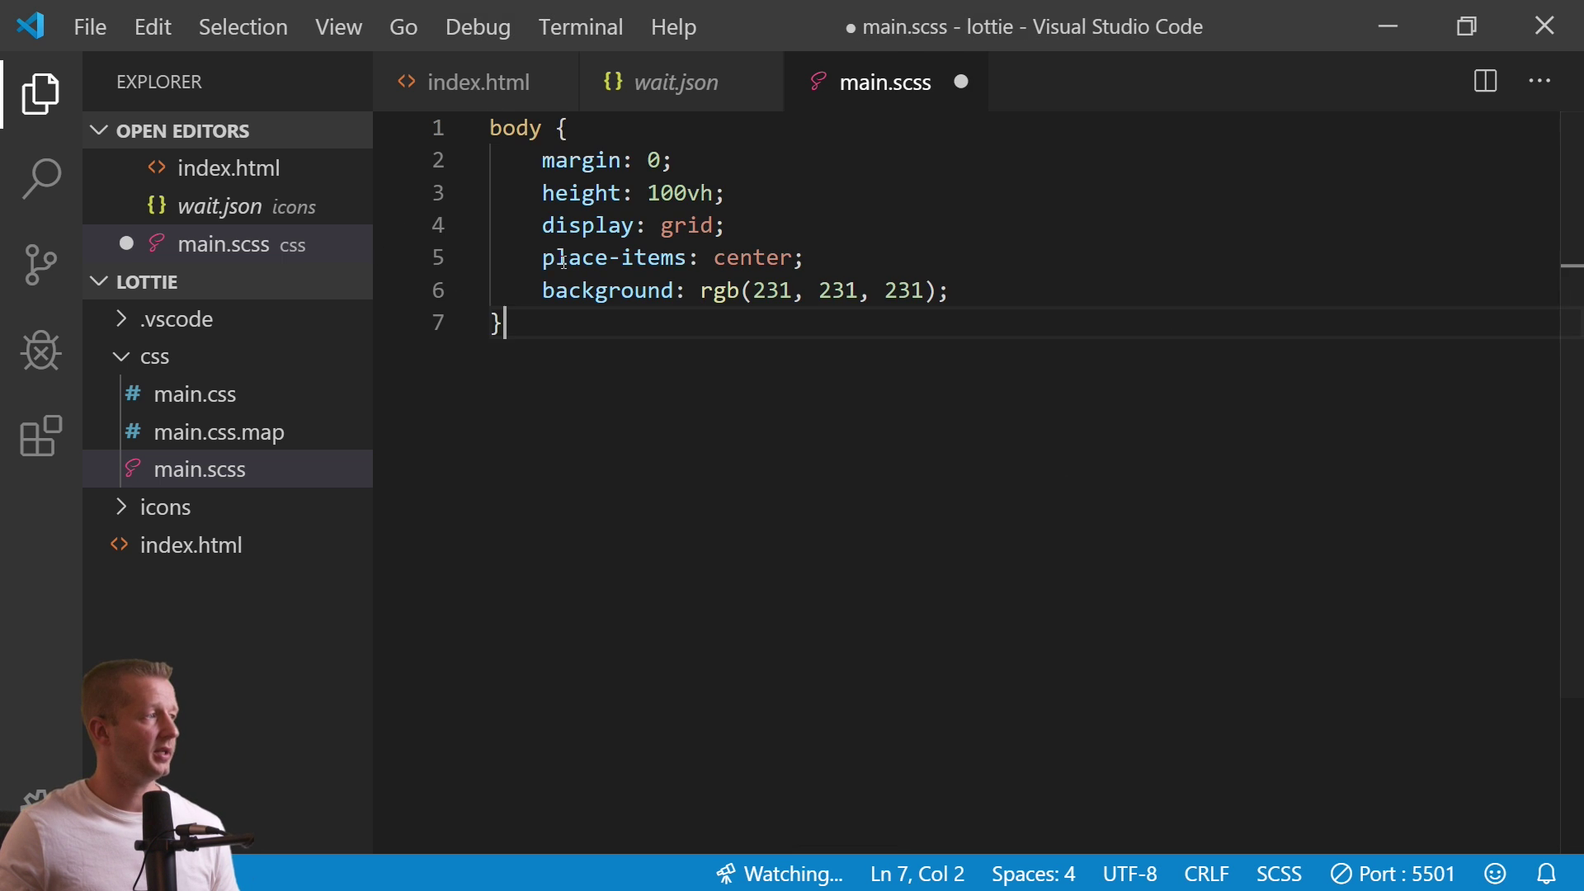
Examine the body rule's declarations in main.scss alongside the container markup in index.html.
drag(554, 160, 722, 156)
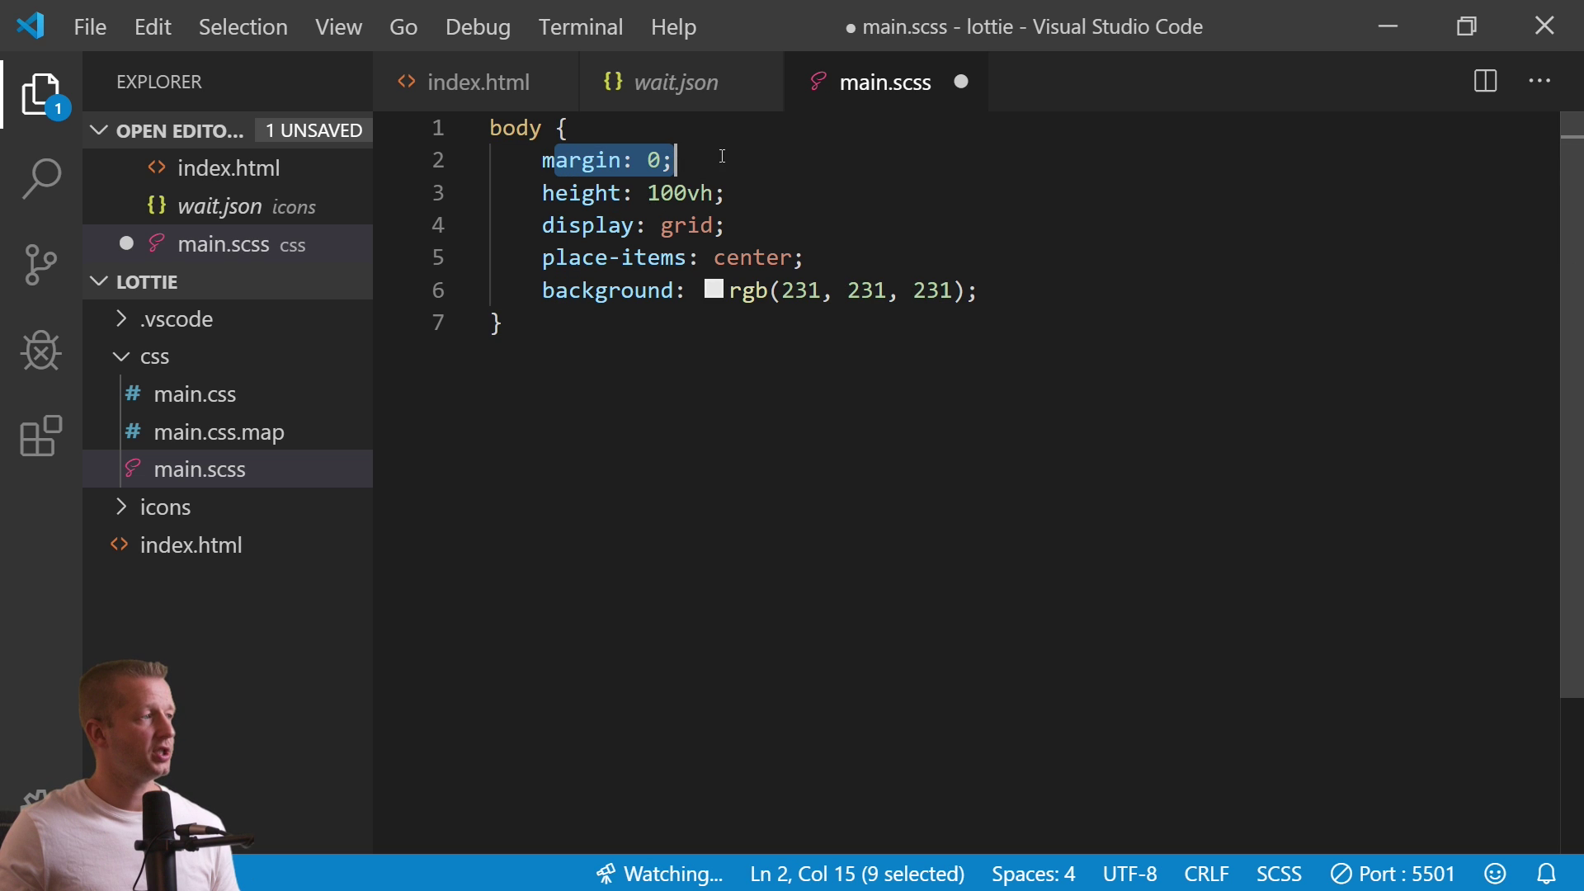
drag(544, 193, 748, 194)
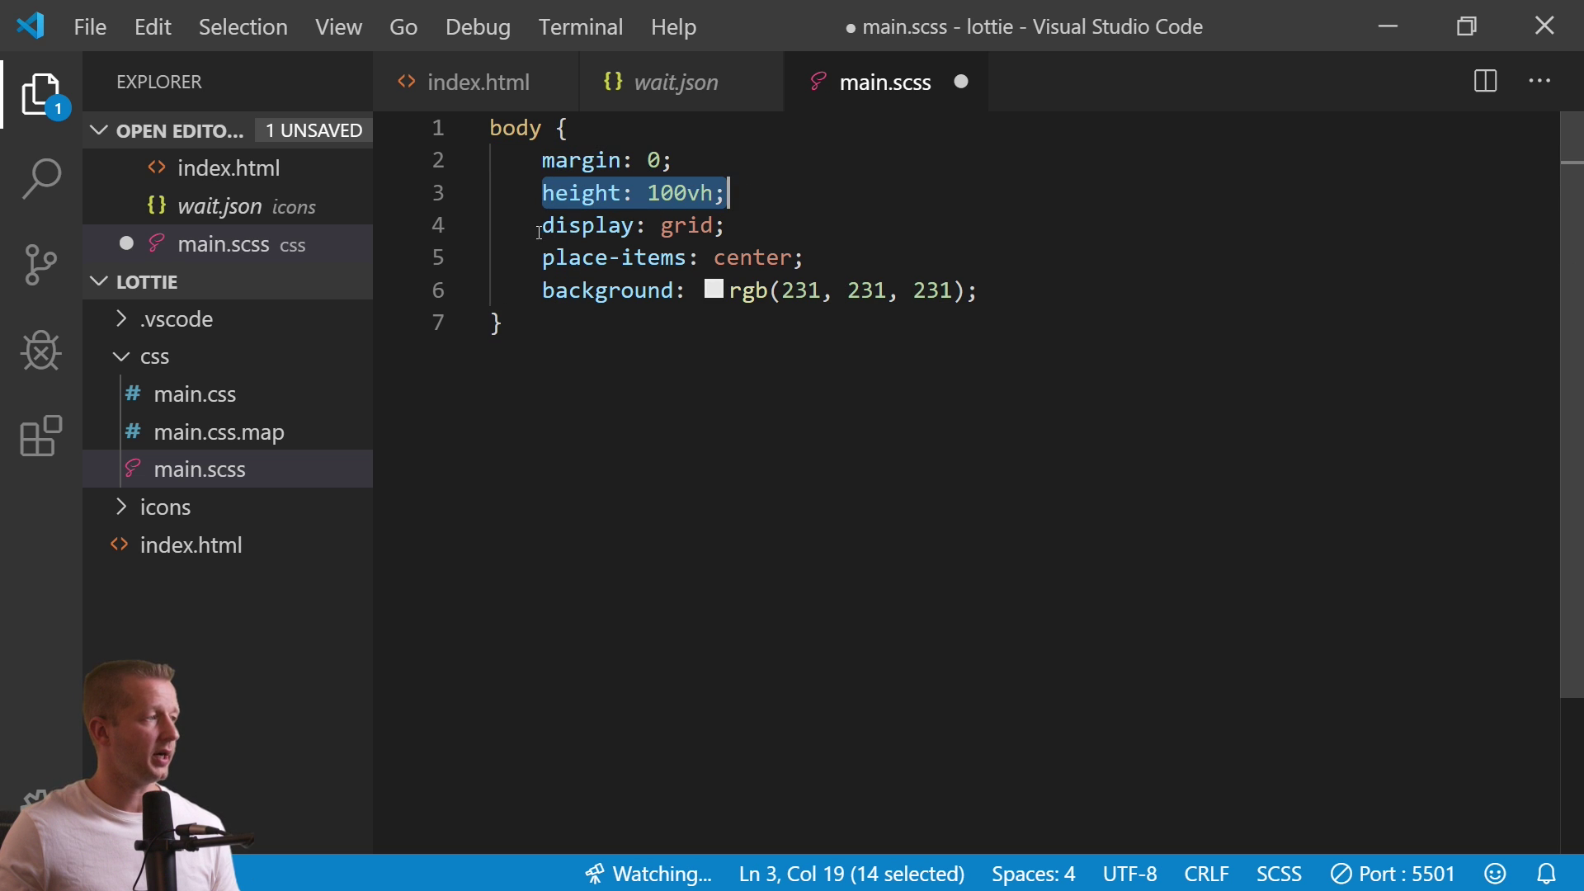
drag(539, 233, 453, 231)
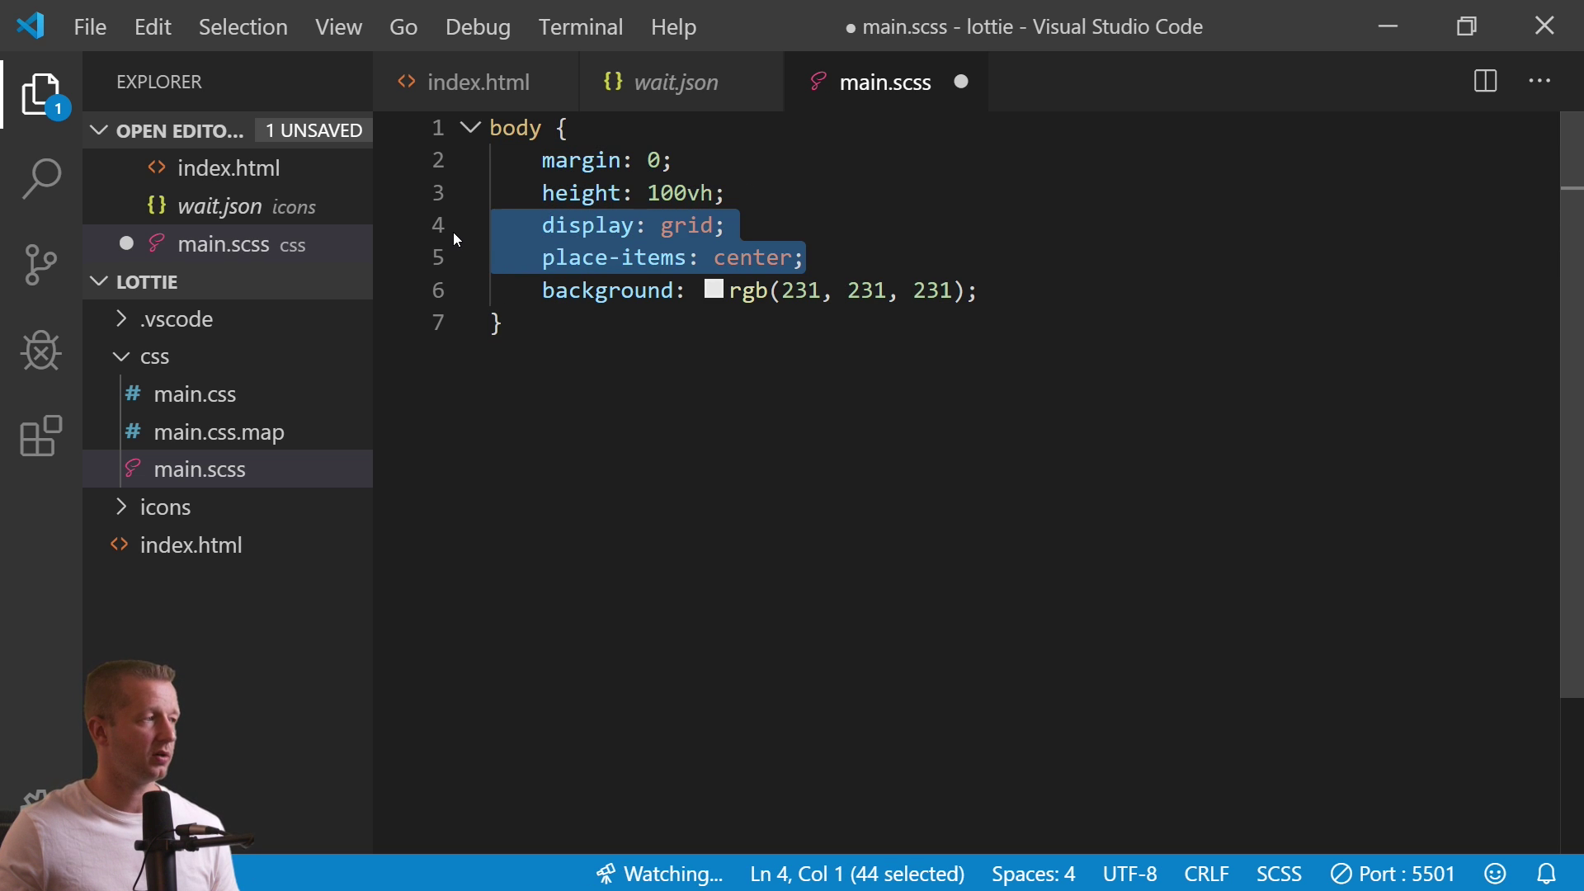
key(ctrl+Tab)
scroll(615, 271, up, 4)
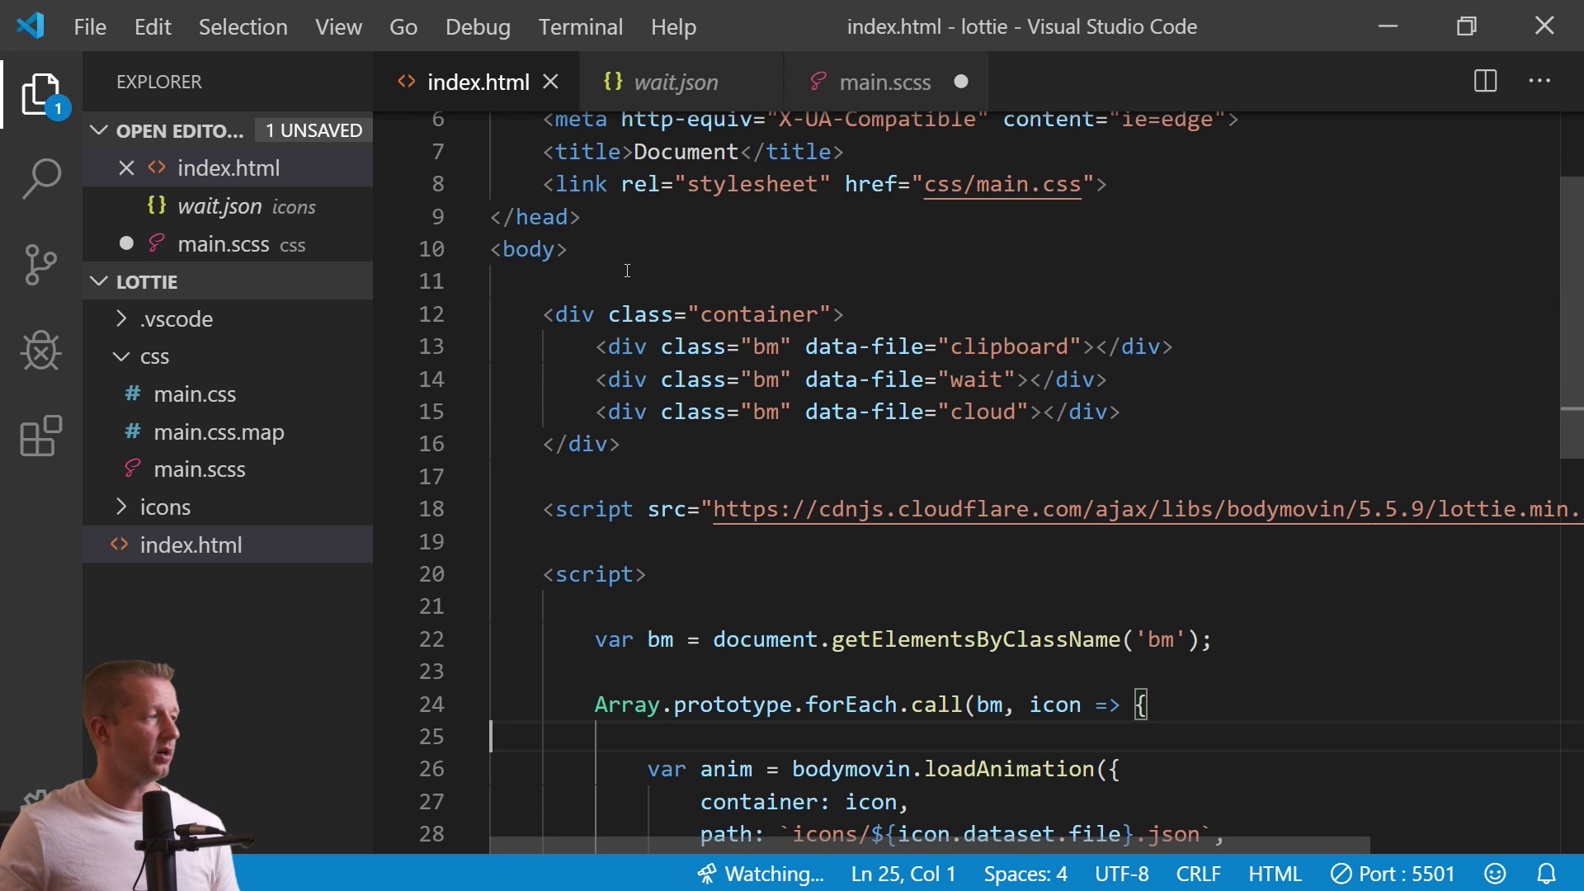
drag(657, 439, 492, 282)
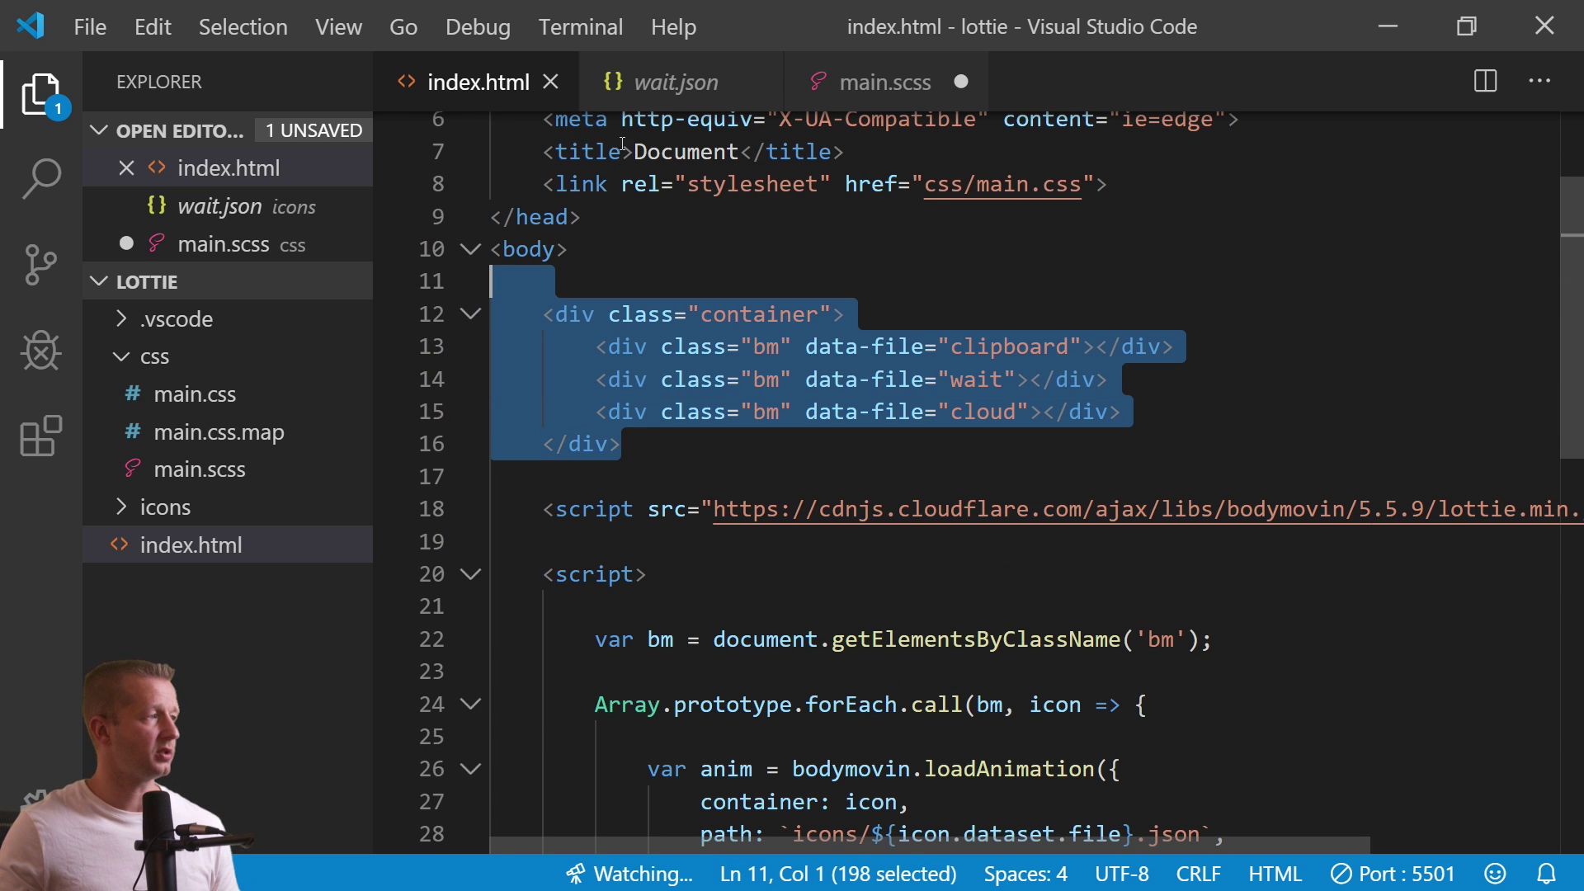
click(877, 88)
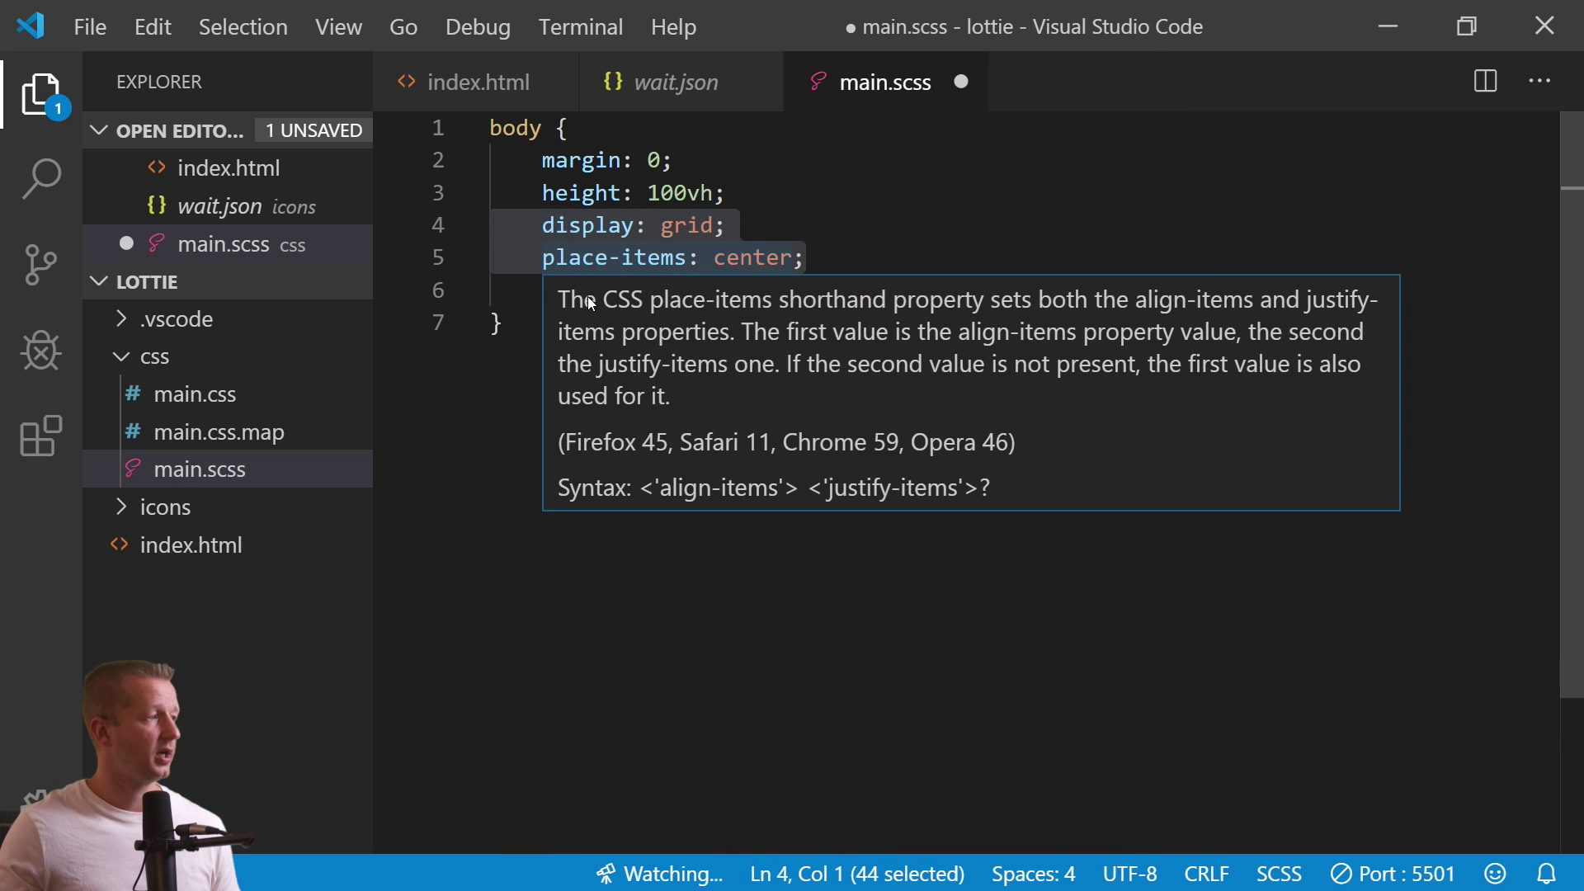
click(609, 260)
drag(580, 289, 543, 289)
click(1021, 289)
Save main.scss and add a .container rule with display: flex; below the body rule.
key(ctrl+s)
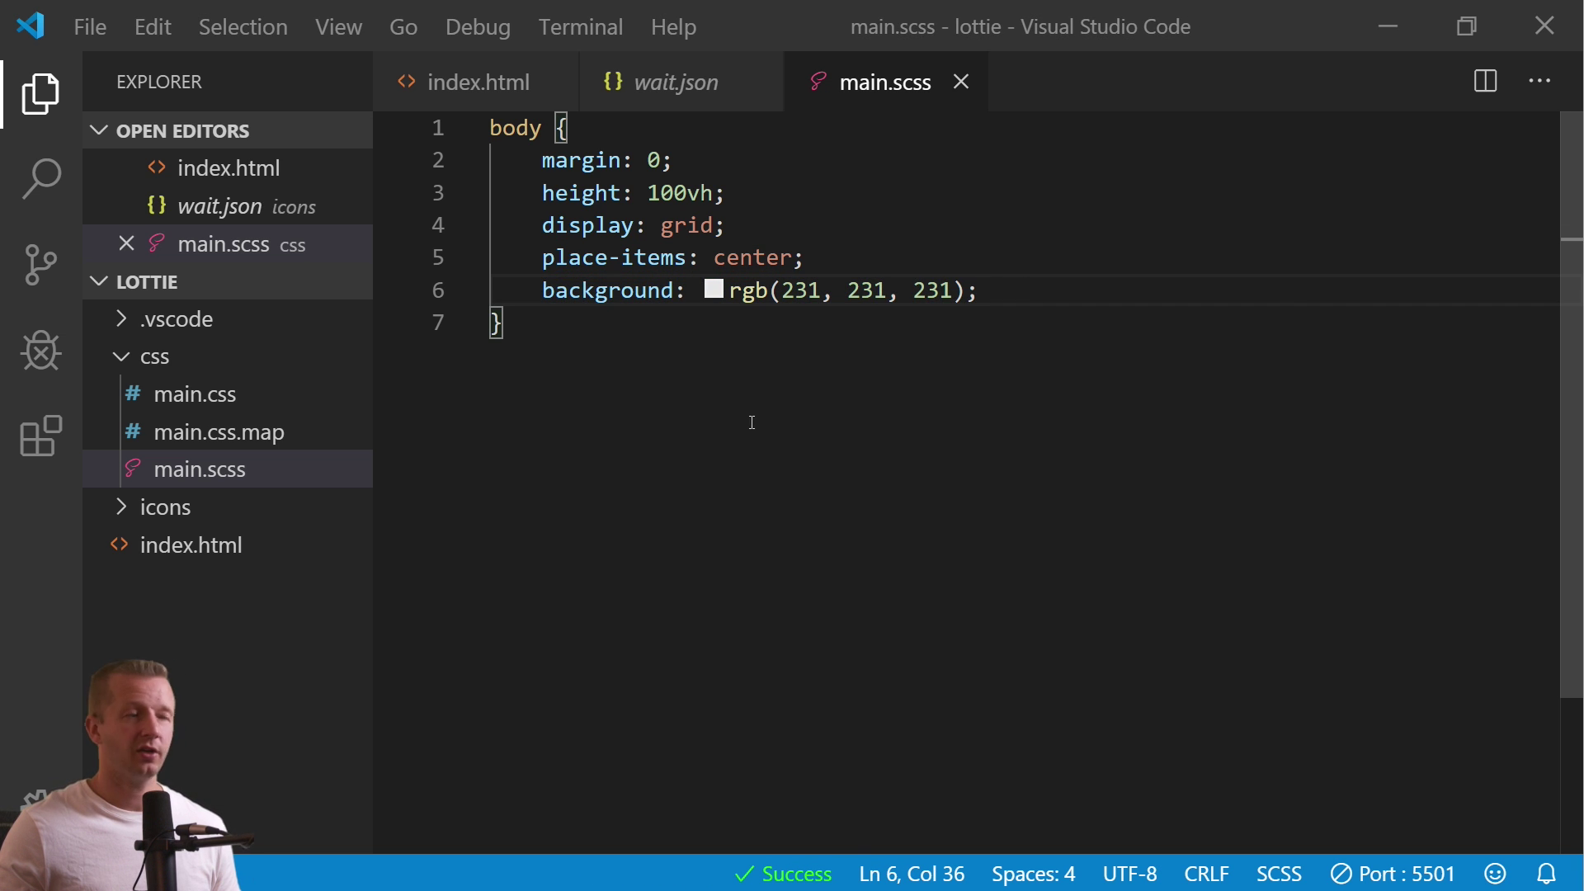
click(643, 409)
text(.container {     display: flex; })
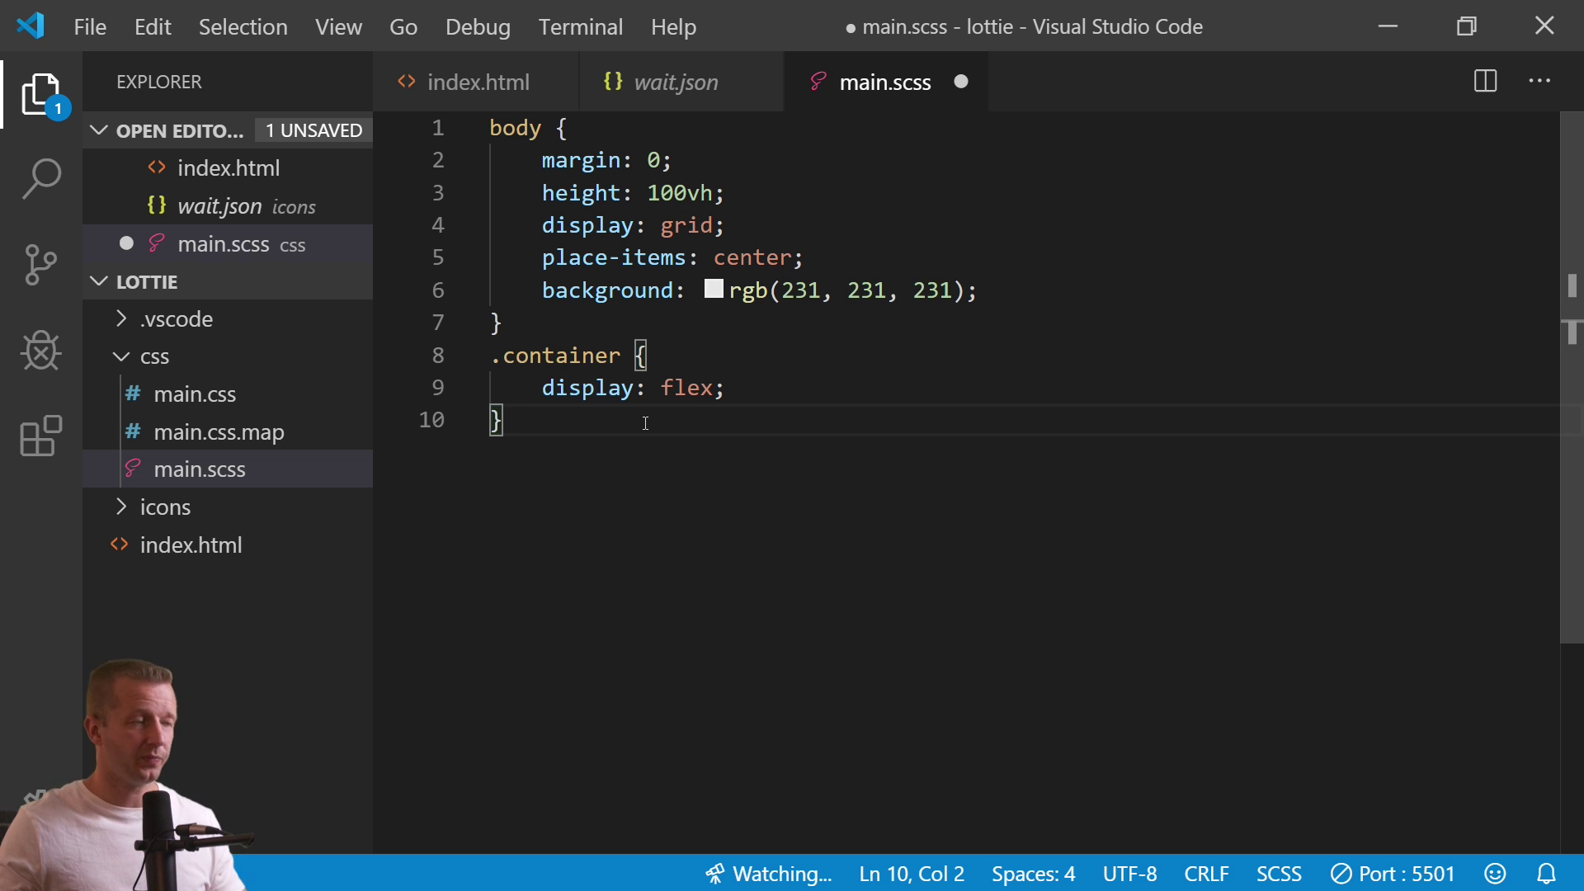
Add a .bm rule with width and height 60px, background white, border-radius, margin and padding 10px, and cursor pointer.
key(Return)
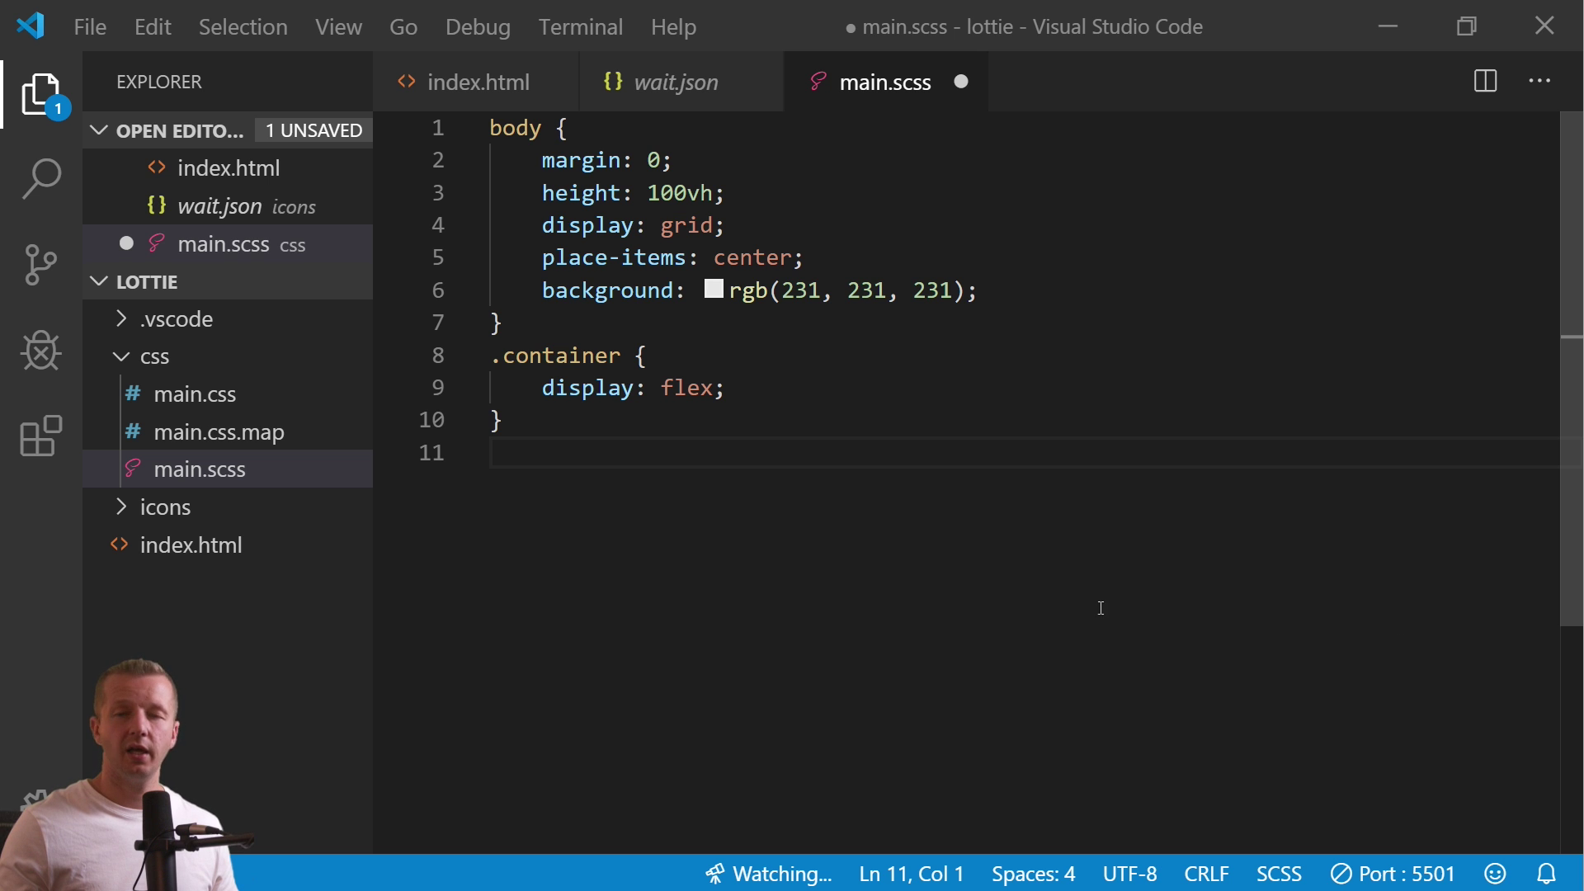
text(.bm {     width: 60px;     height: 60px;     background: white;     border-radius: 10px;     cursor: pointer;     margin: 10px;     padding: 10px; })
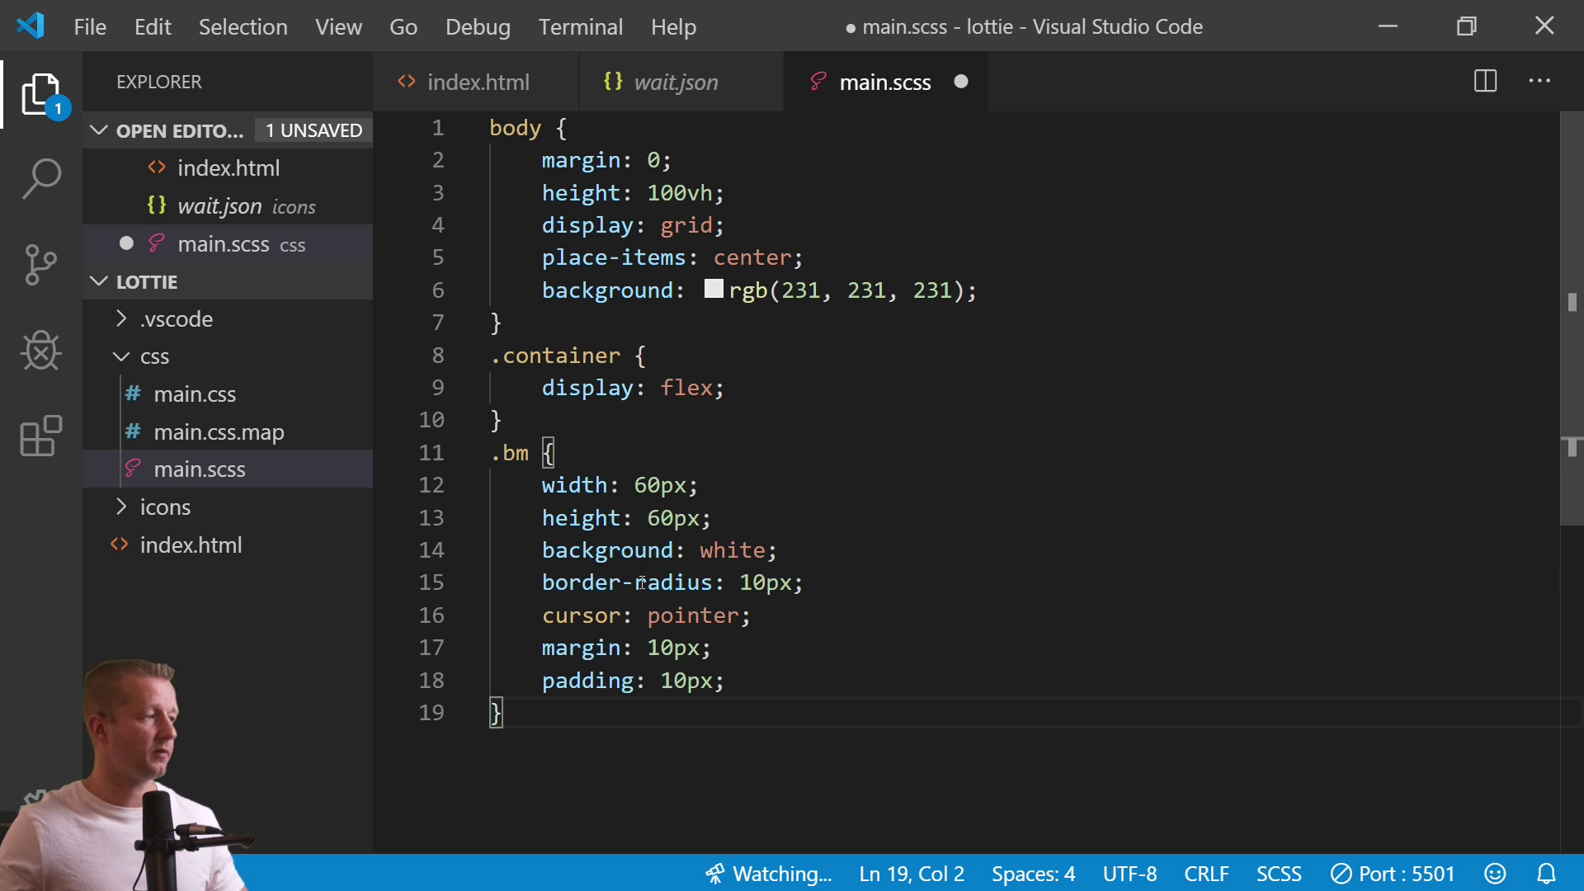
Review the .bm rule's size, cursor, margin and padding declarations against the icon divs in index.html.
click(462, 93)
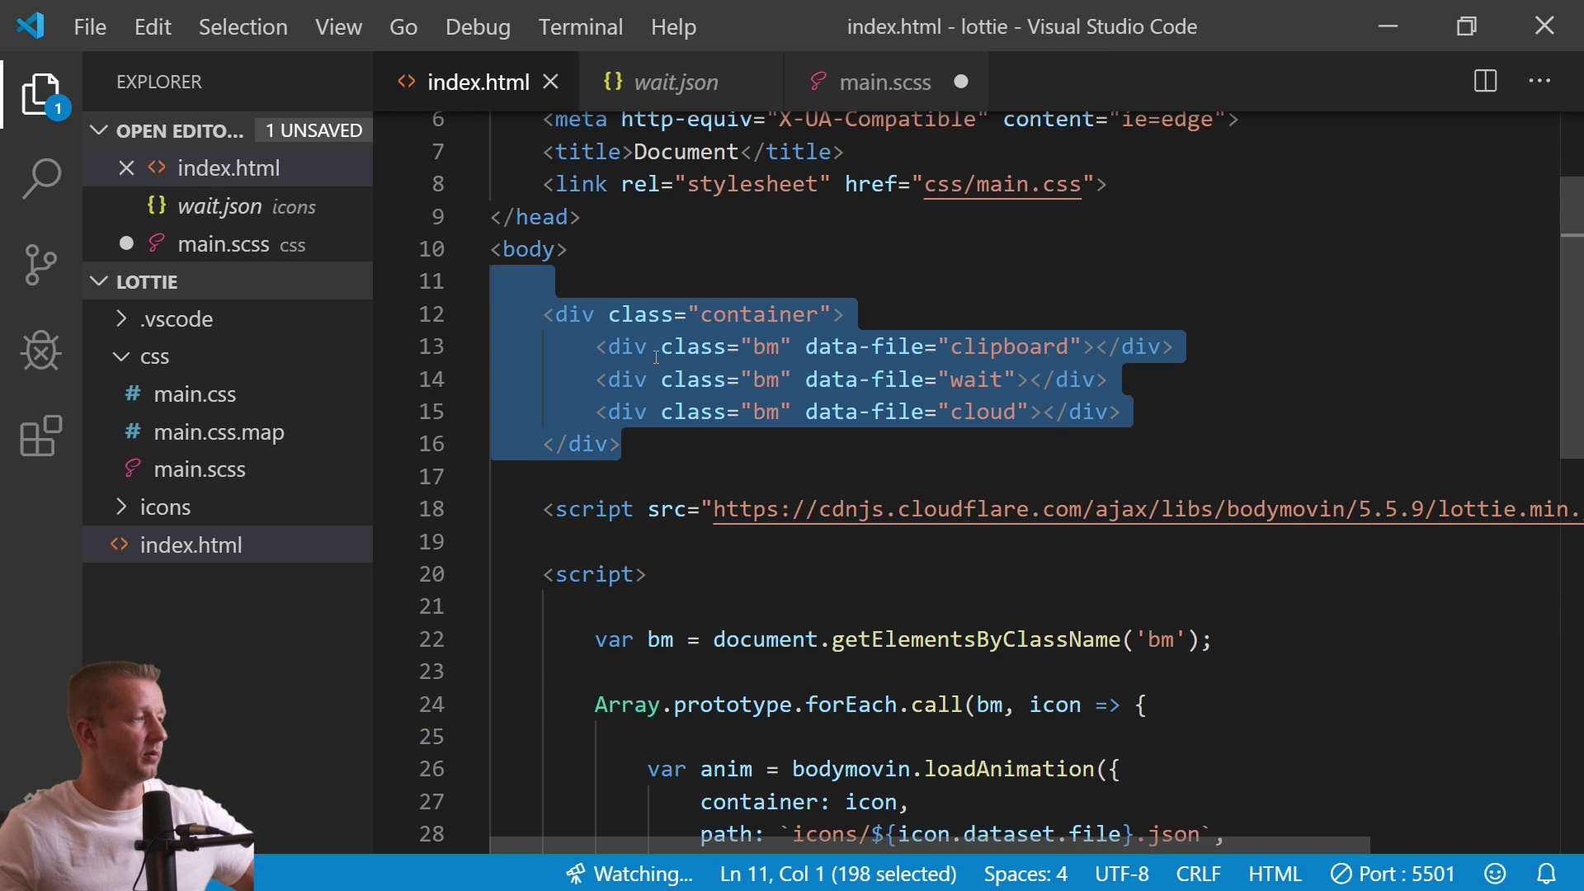
click(887, 83)
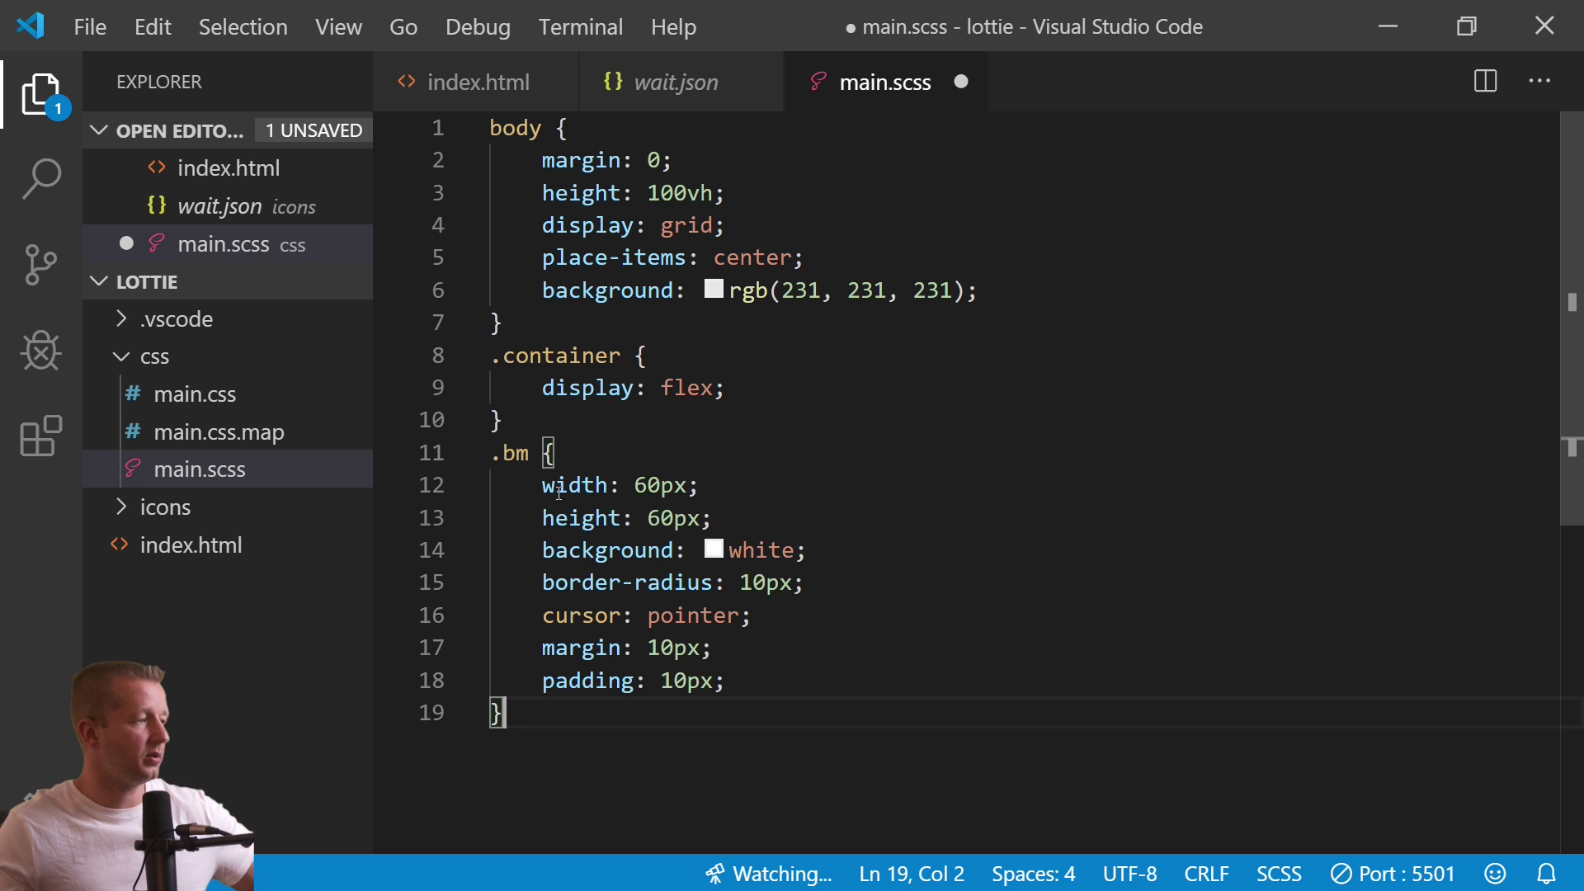
drag(542, 487, 812, 518)
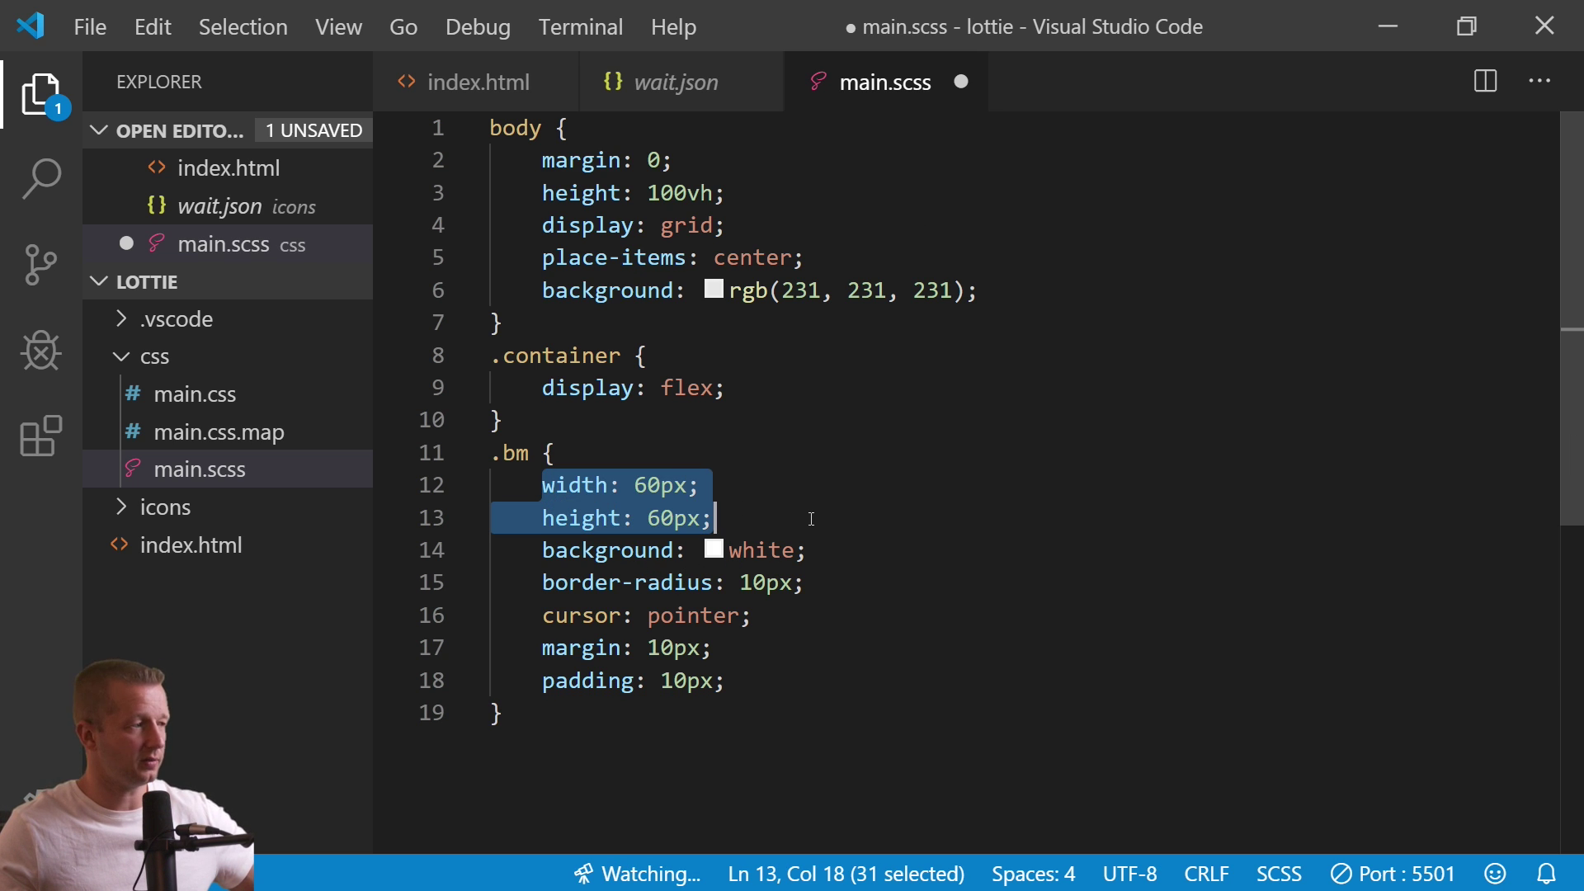
click(812, 518)
click(676, 522)
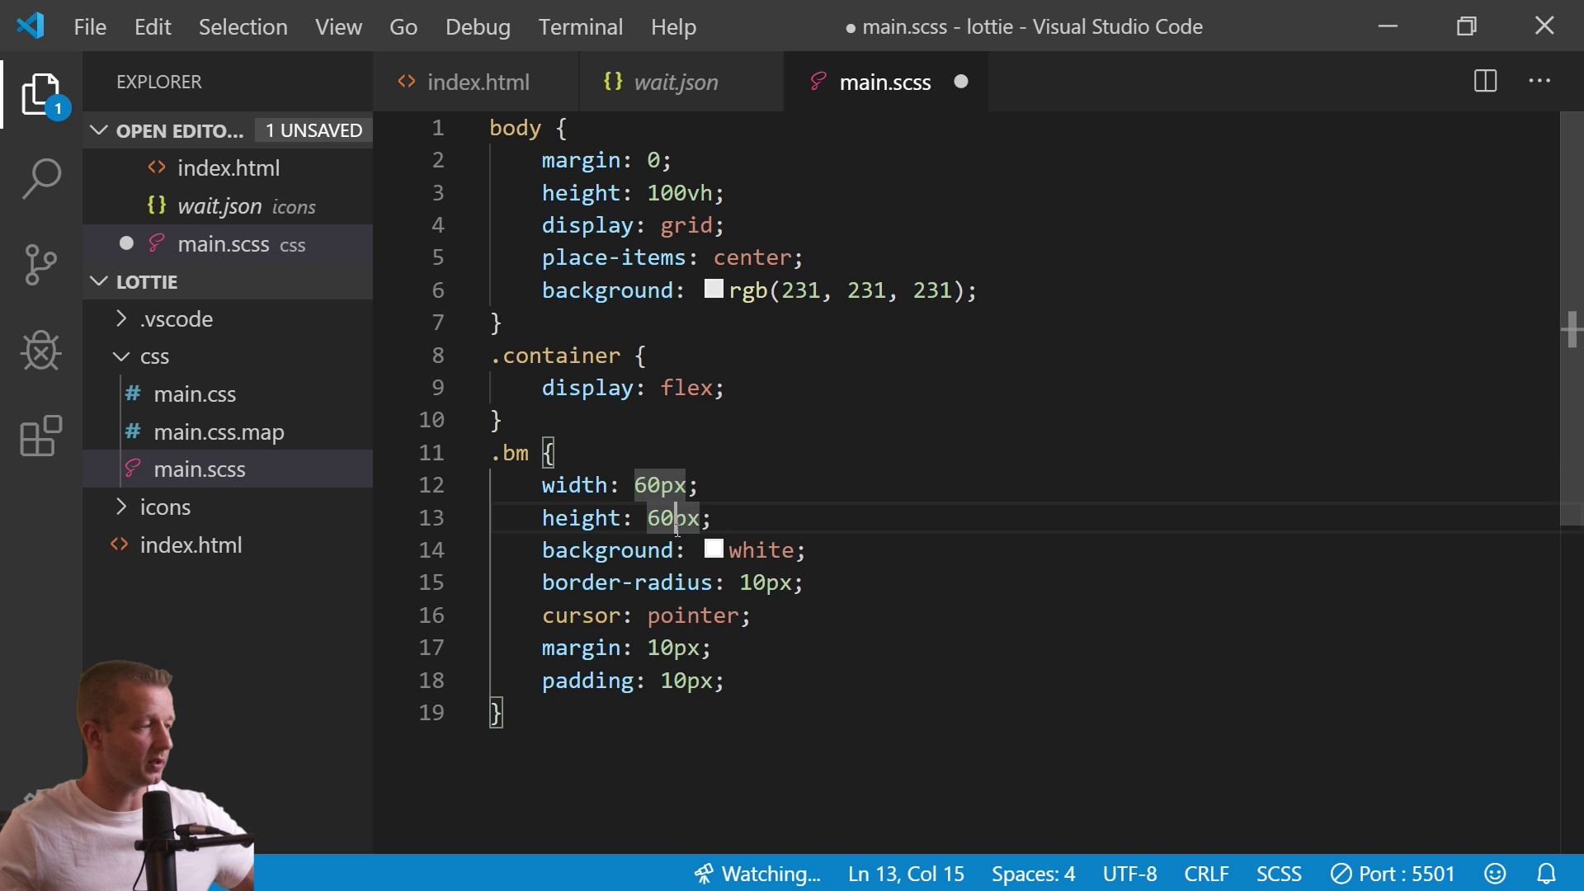
drag(542, 551, 754, 616)
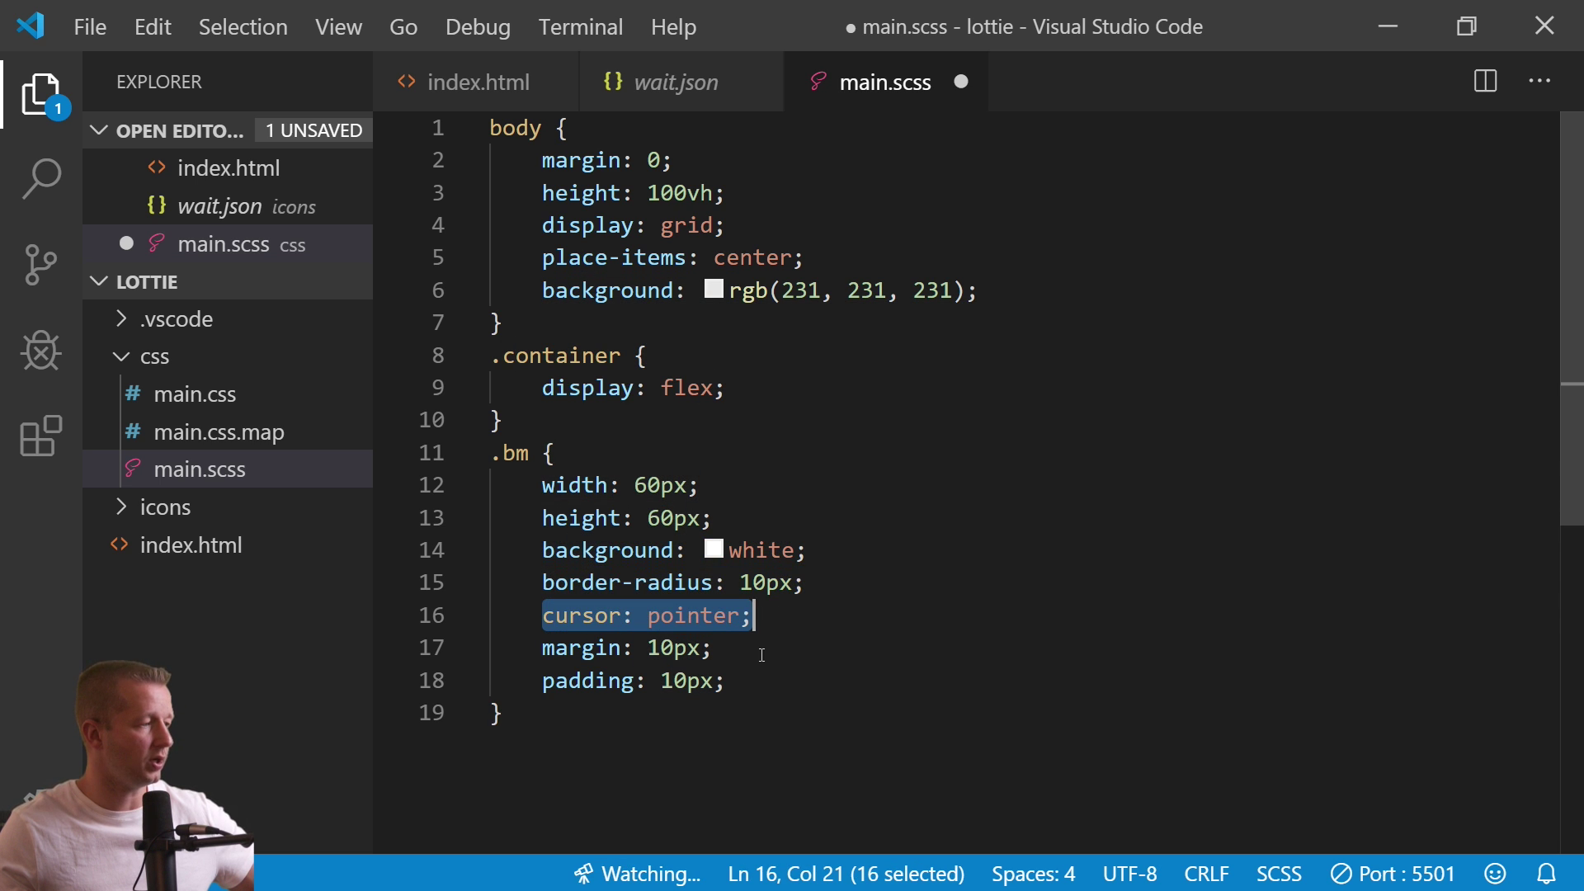
drag(761, 679, 548, 654)
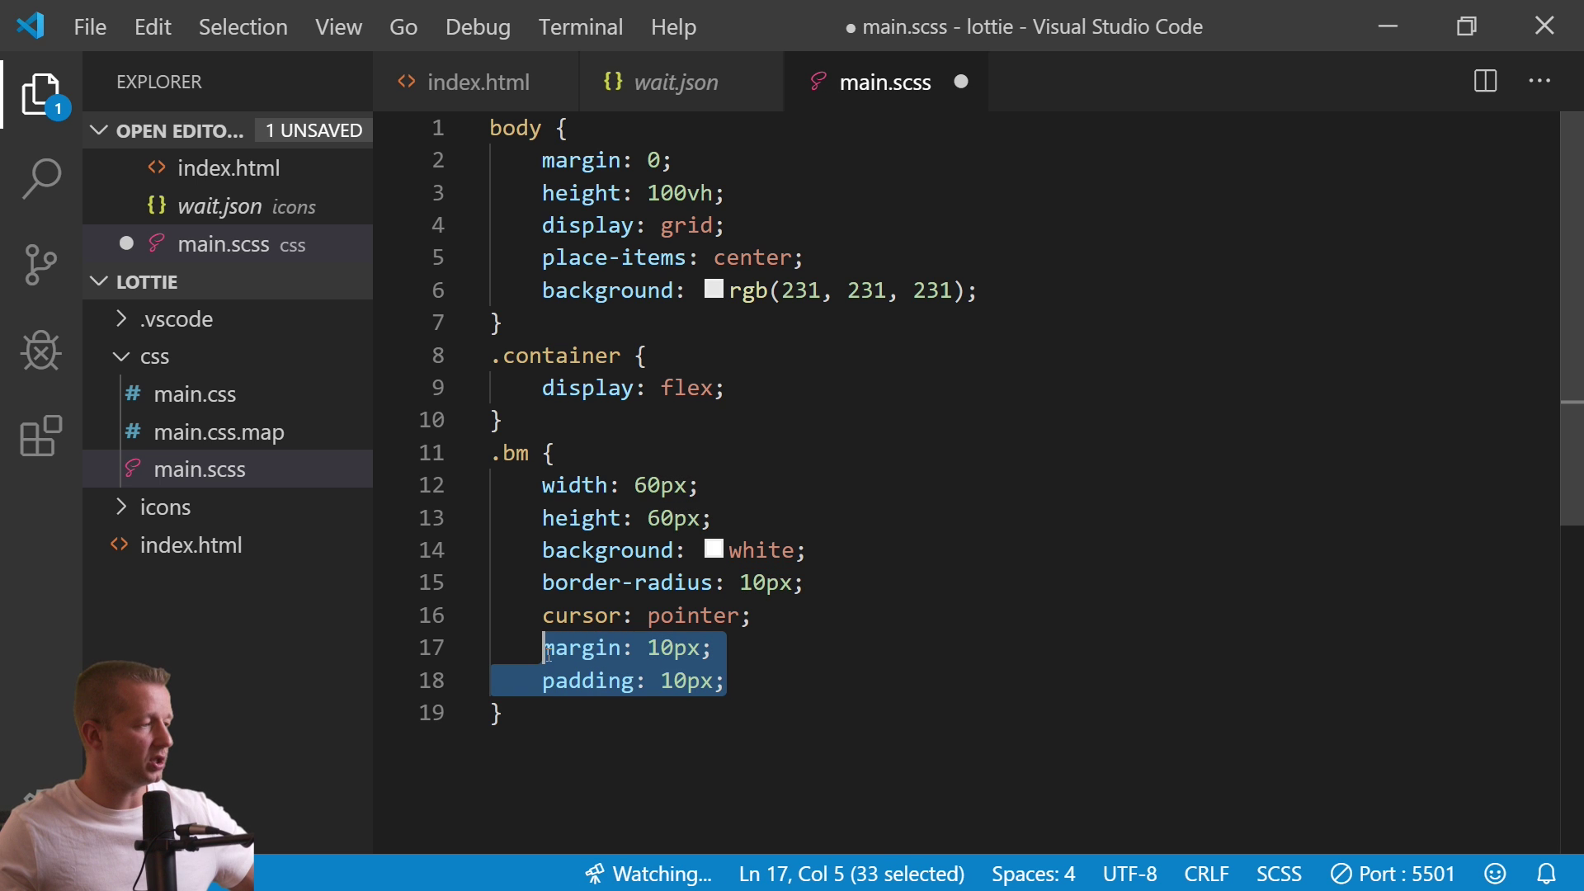
click(580, 681)
click(714, 680)
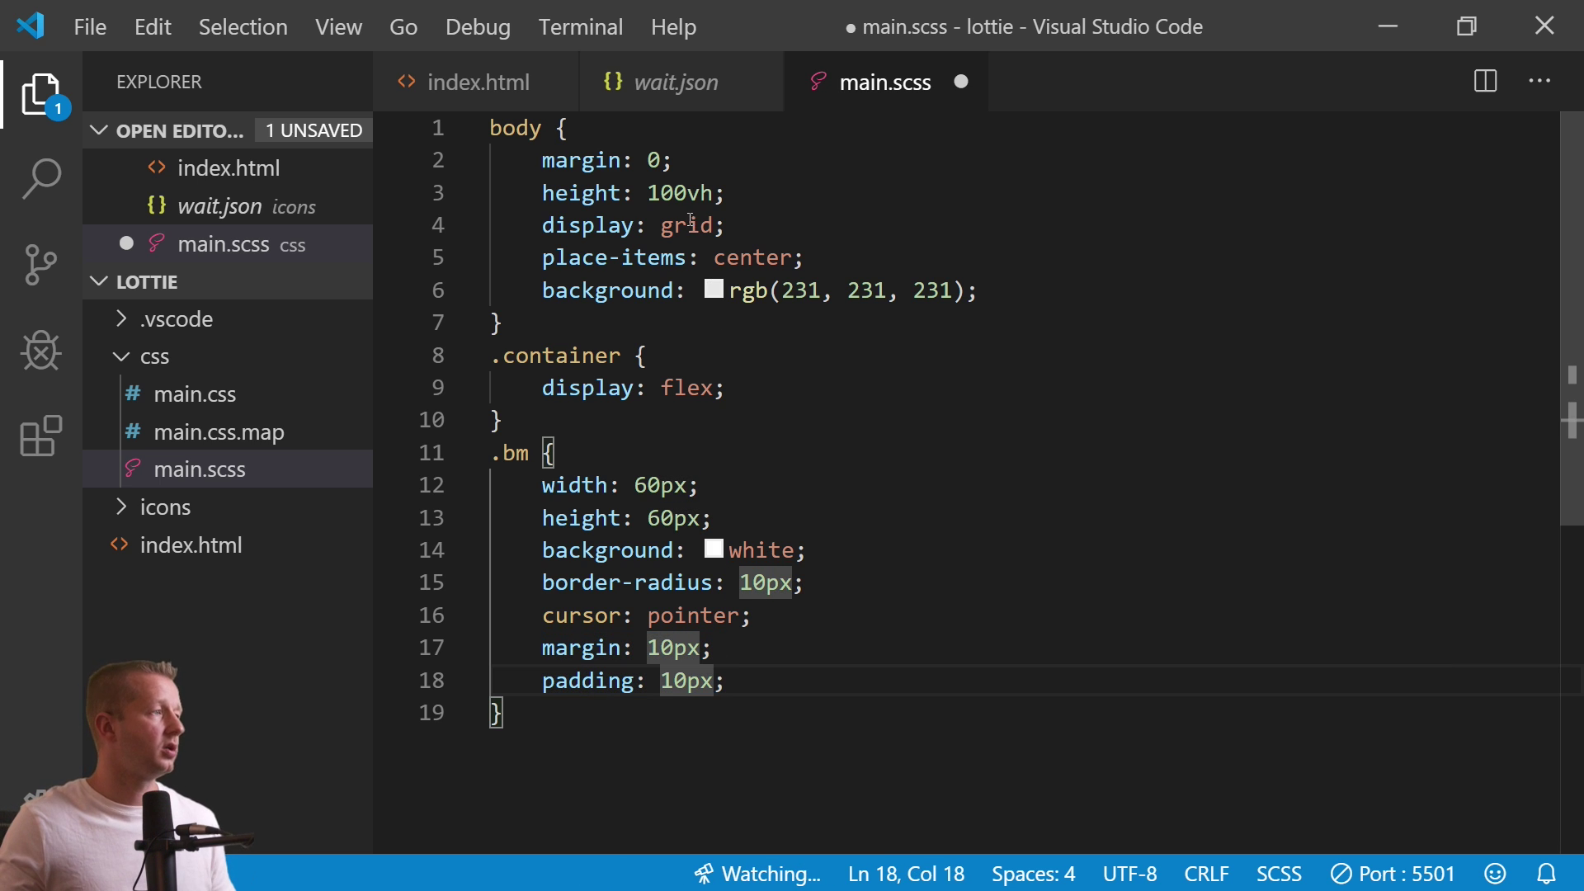
Save main.scss, check the styled icons in the browser preview, and return to the stylesheet in VS Code.
key(ctrl+s)
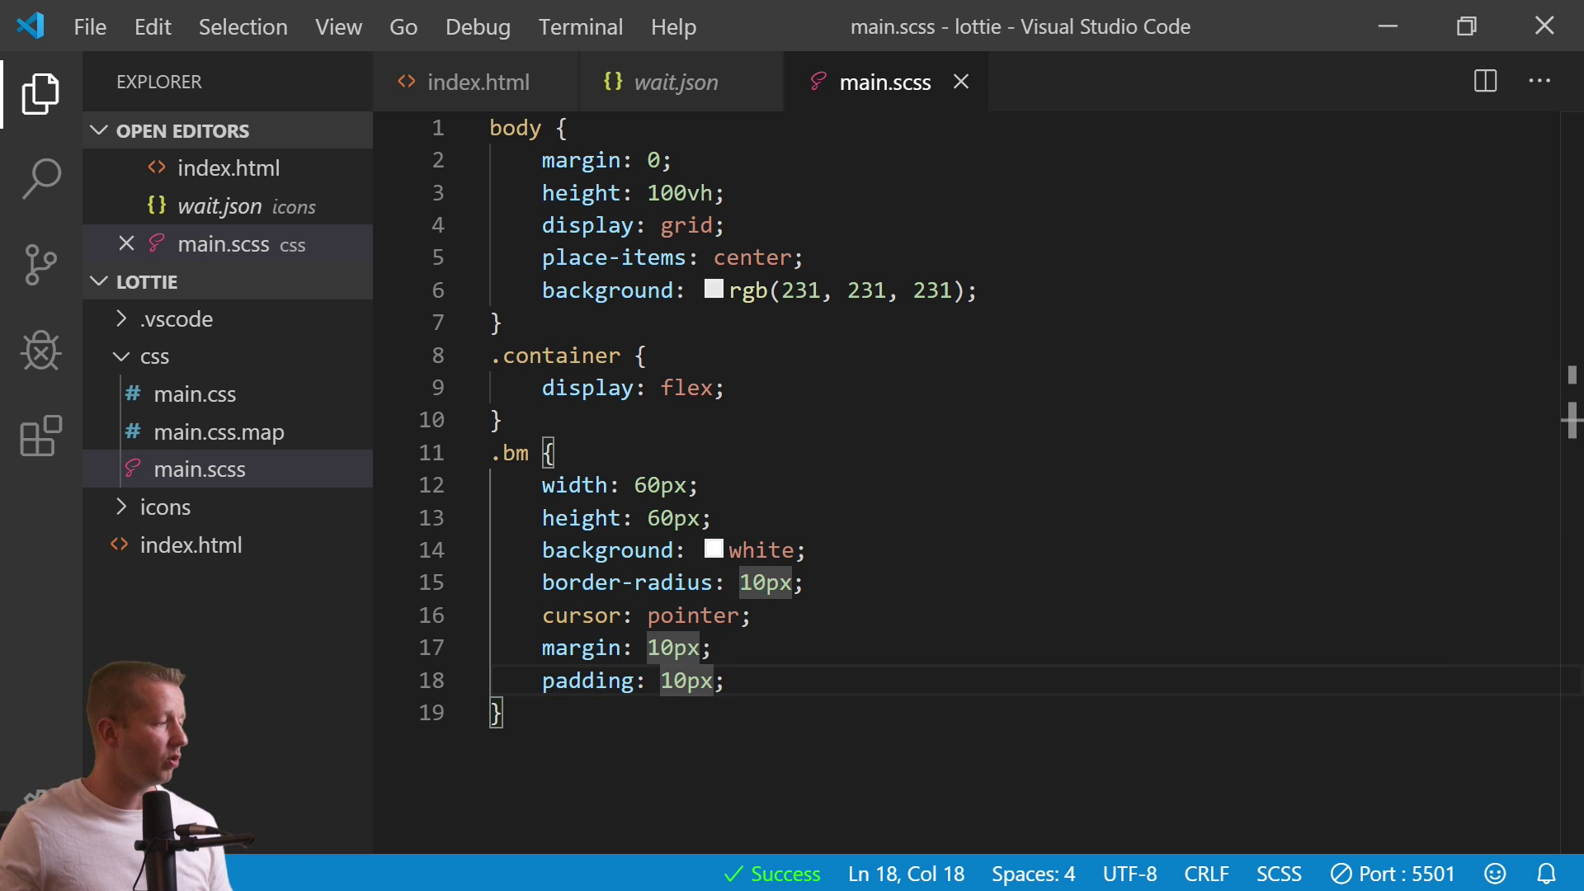
key(Down)
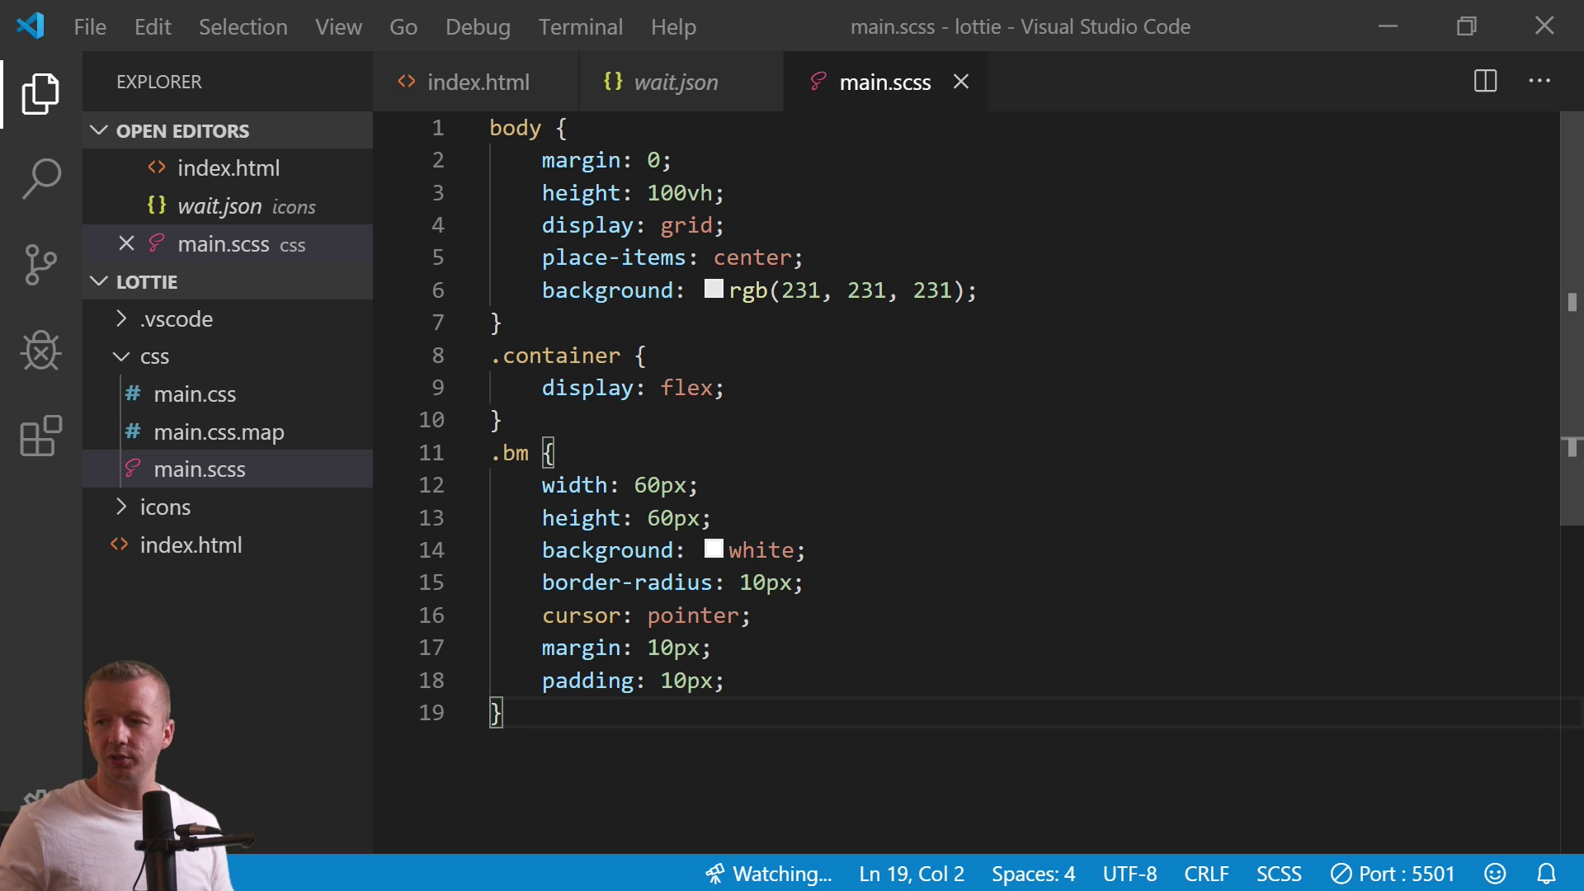
key(alt+Tab)
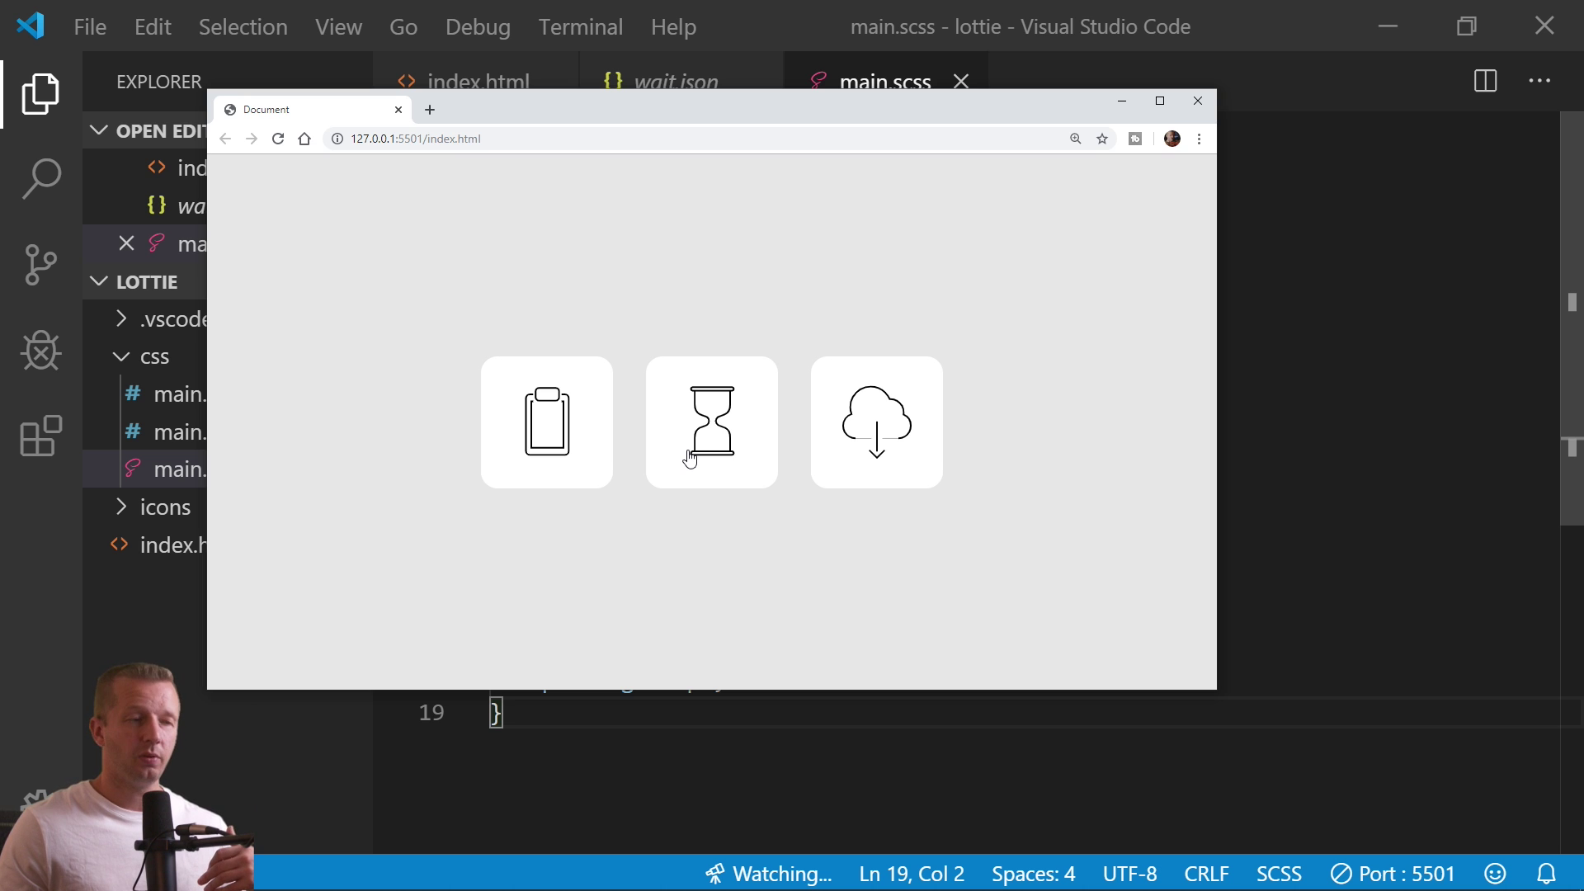
click(855, 67)
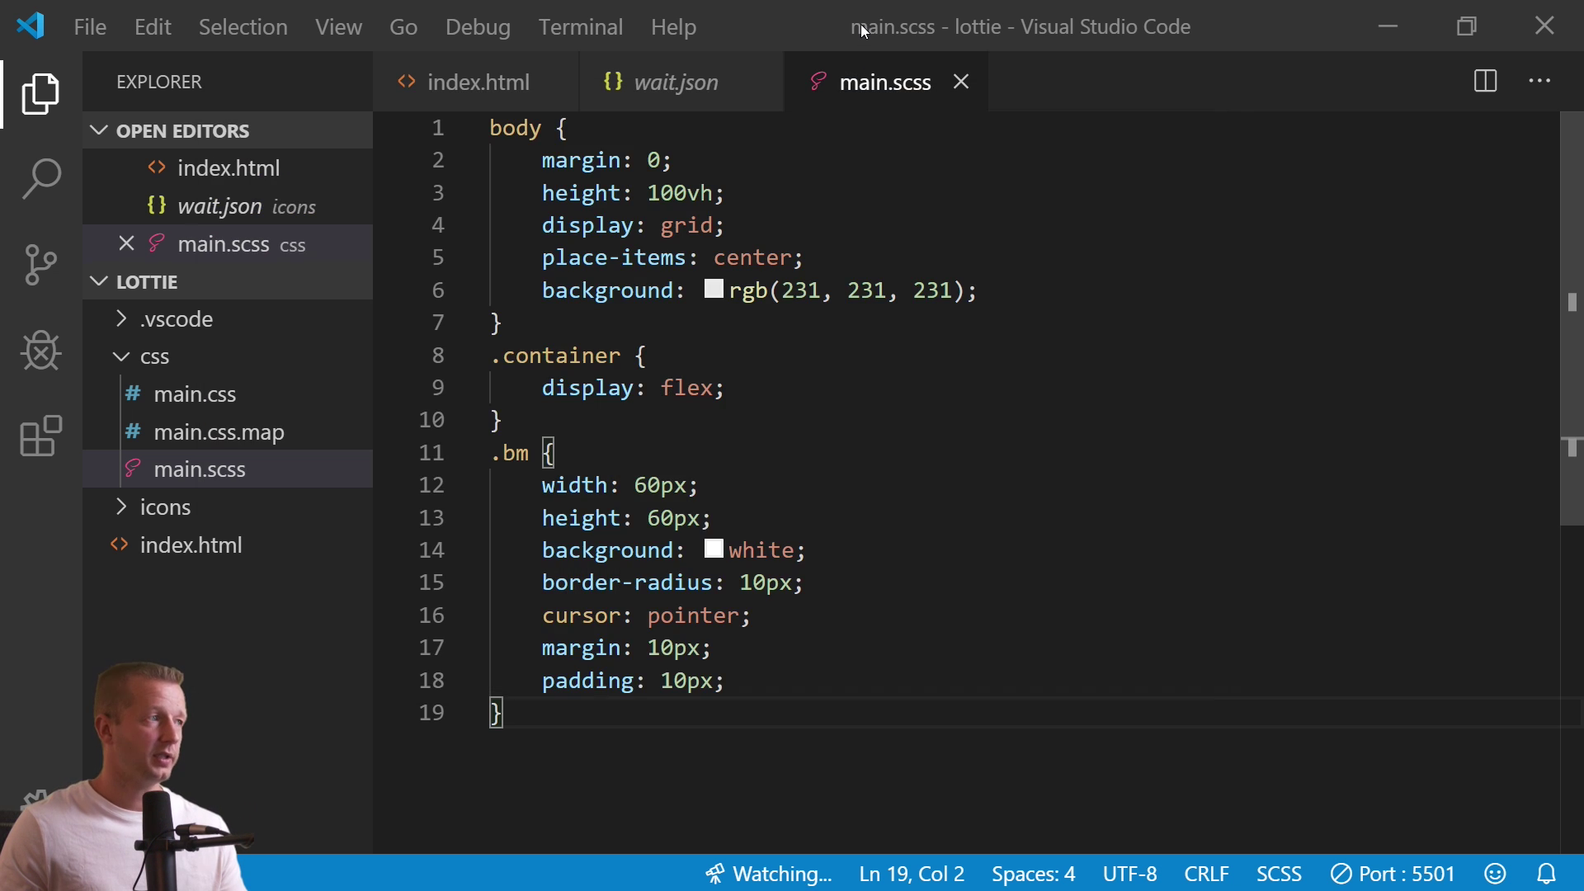
Set loop and autoplay to true in the loadAnimation options of index.html and save the file.
click(483, 86)
scroll(797, 649, down, 5)
scroll(828, 523, up, 1)
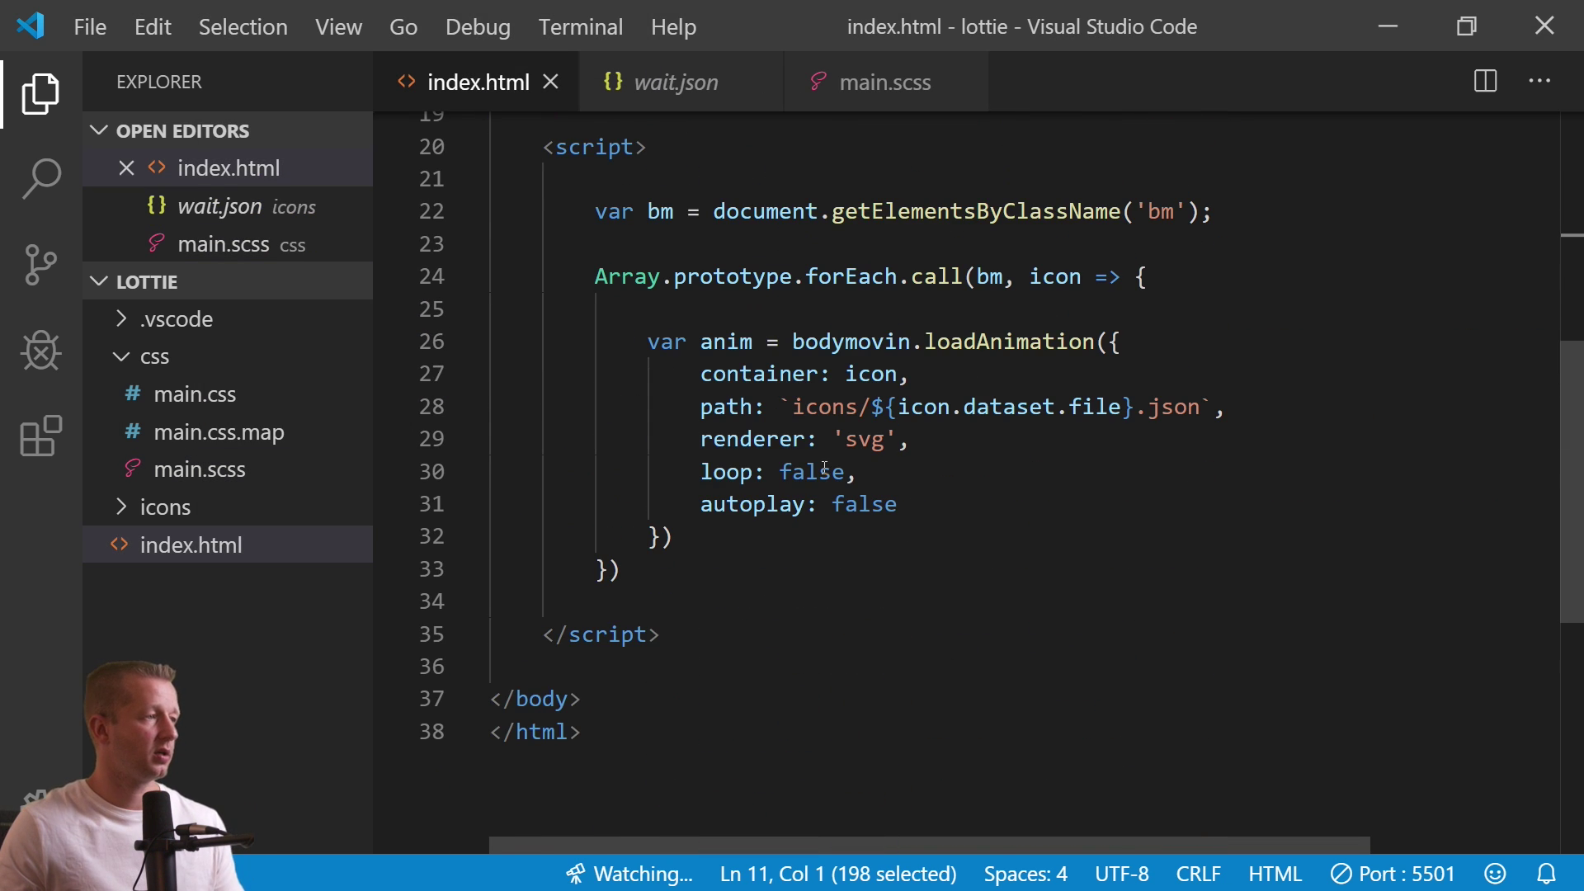
double_click(836, 502)
text(true)
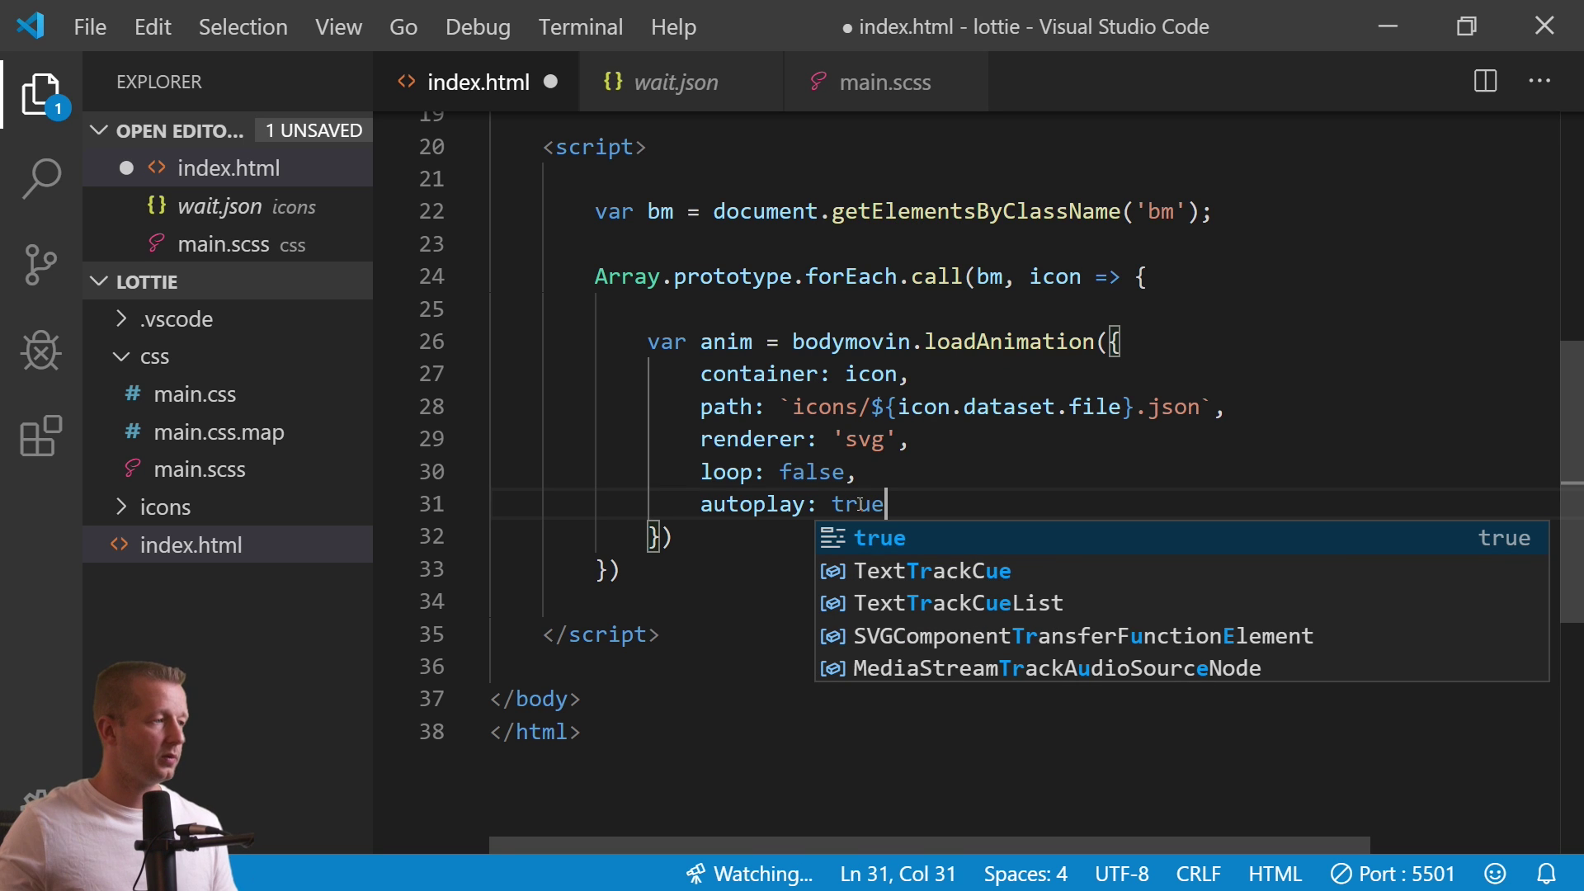
double_click(798, 477)
text(true)
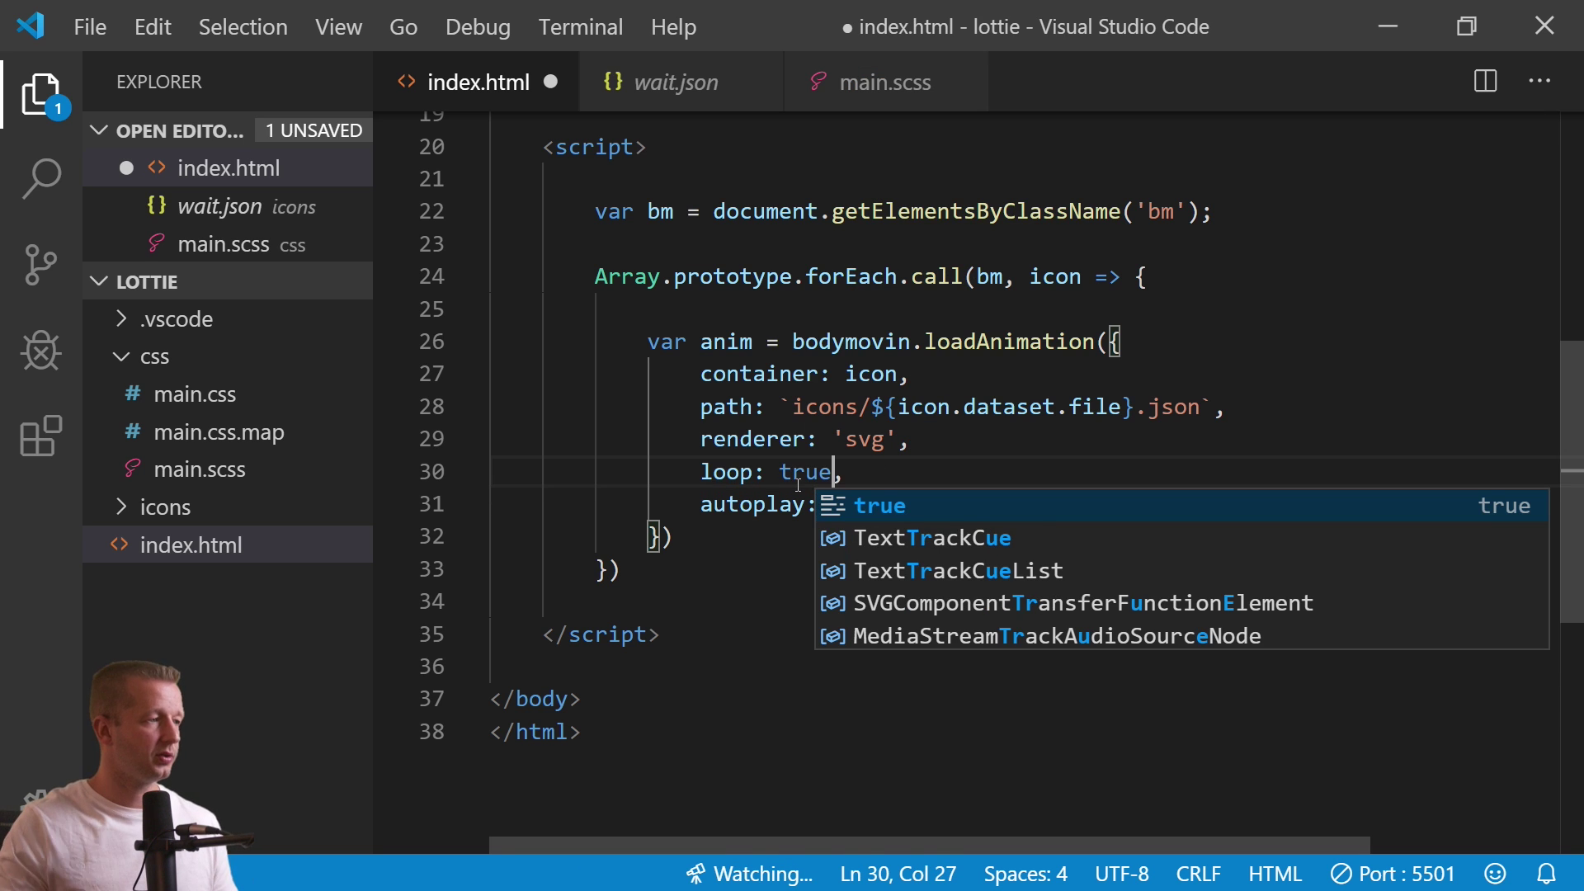
click(807, 410)
key(ctrl+s)
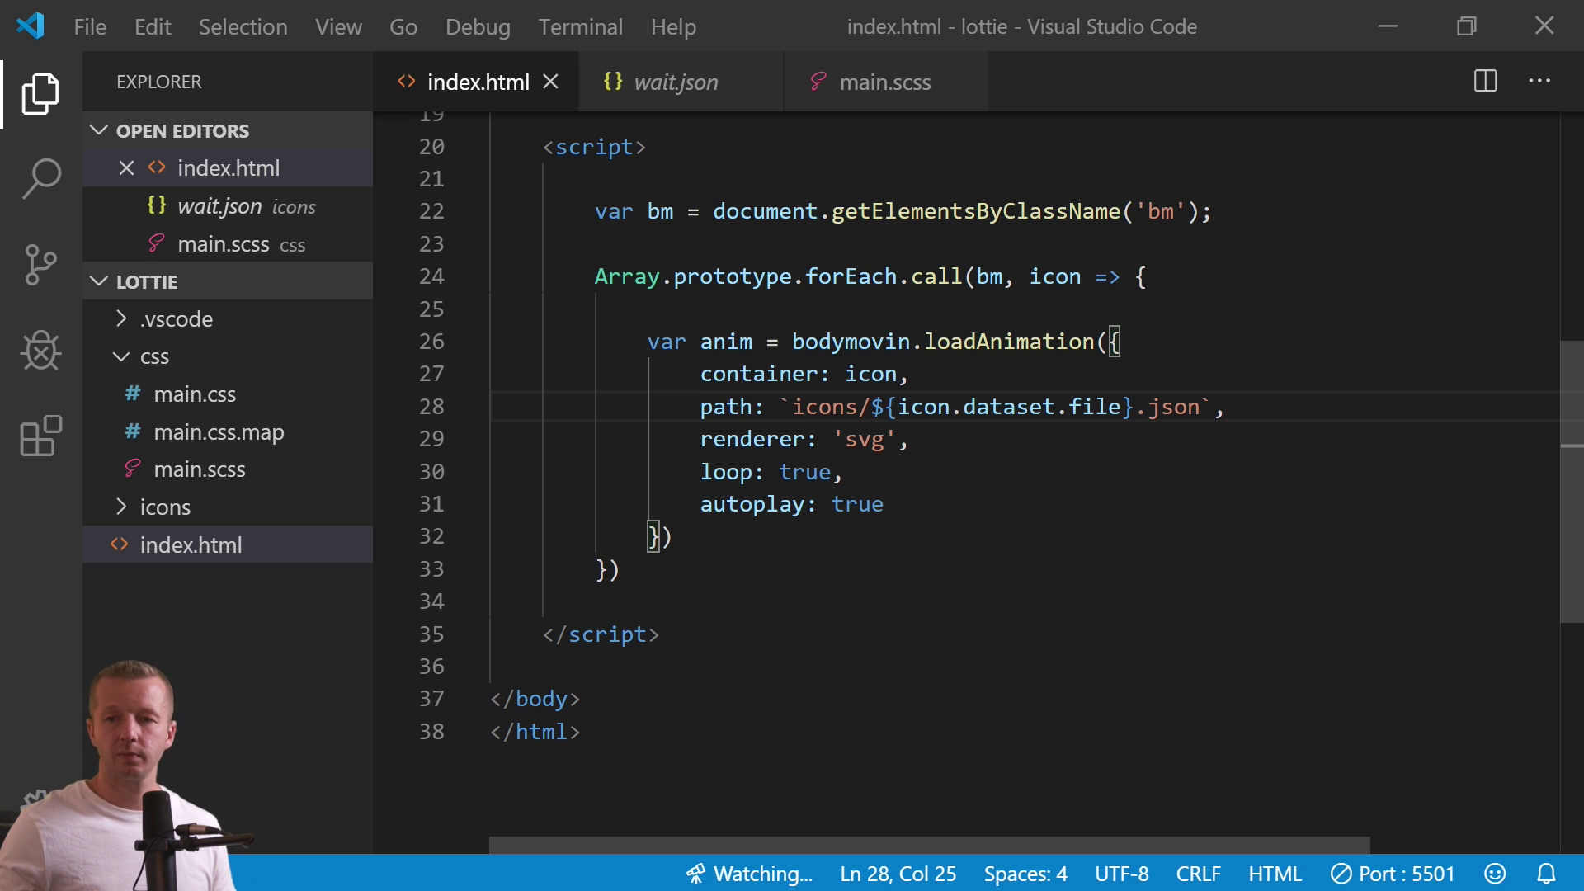
Switch to the browser, load 127.0.0.1:5501/index.html to watch the looping icons enlarged, and return to VS Code.
key(alt+Tab)
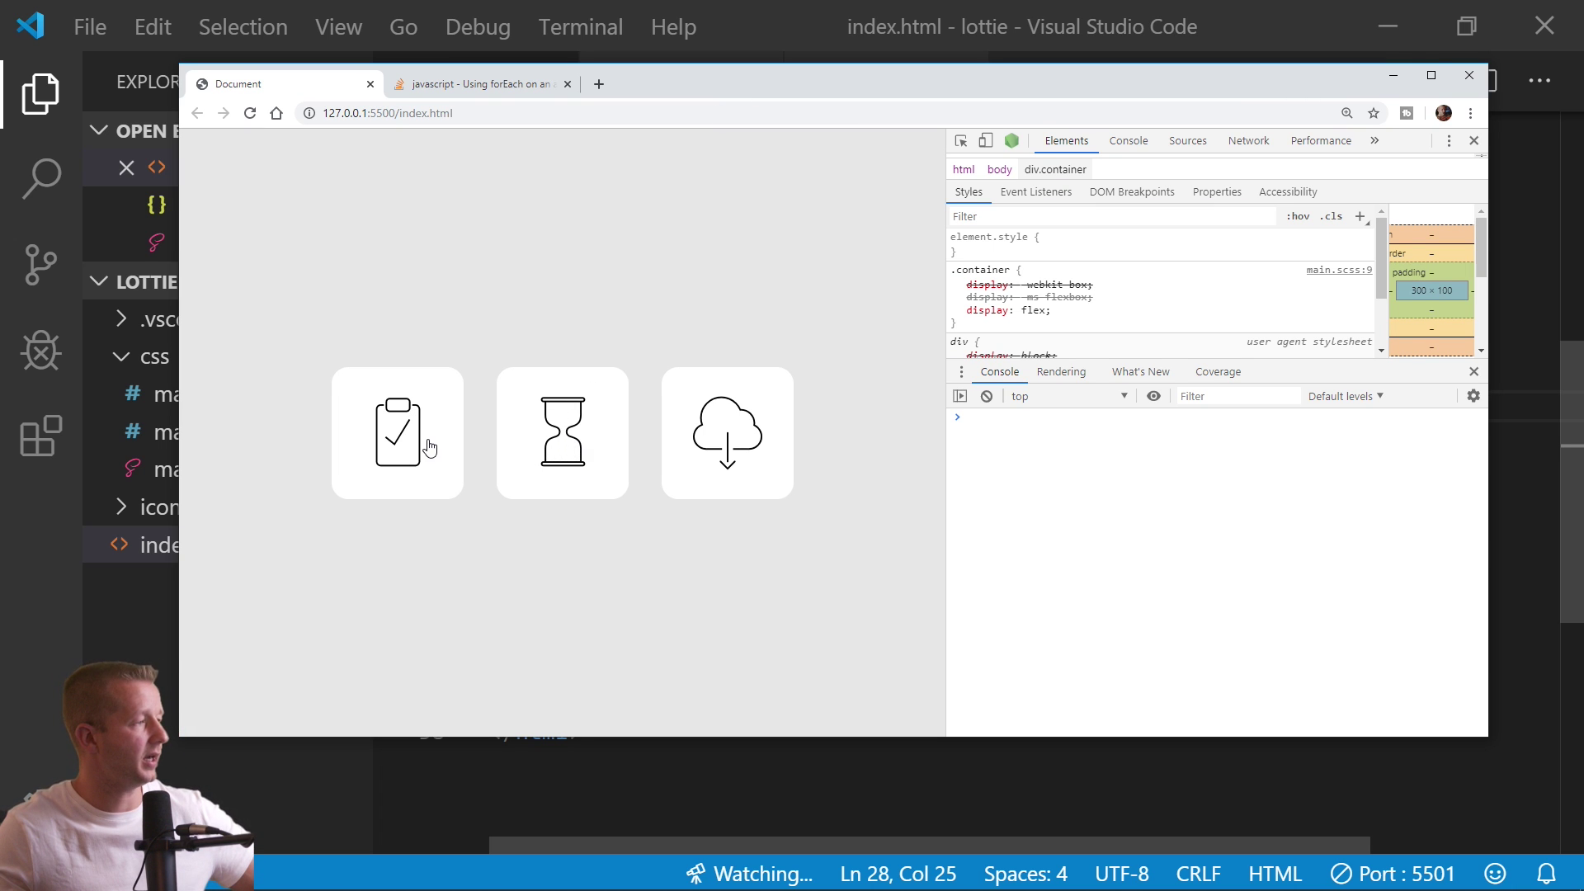
click(386, 113)
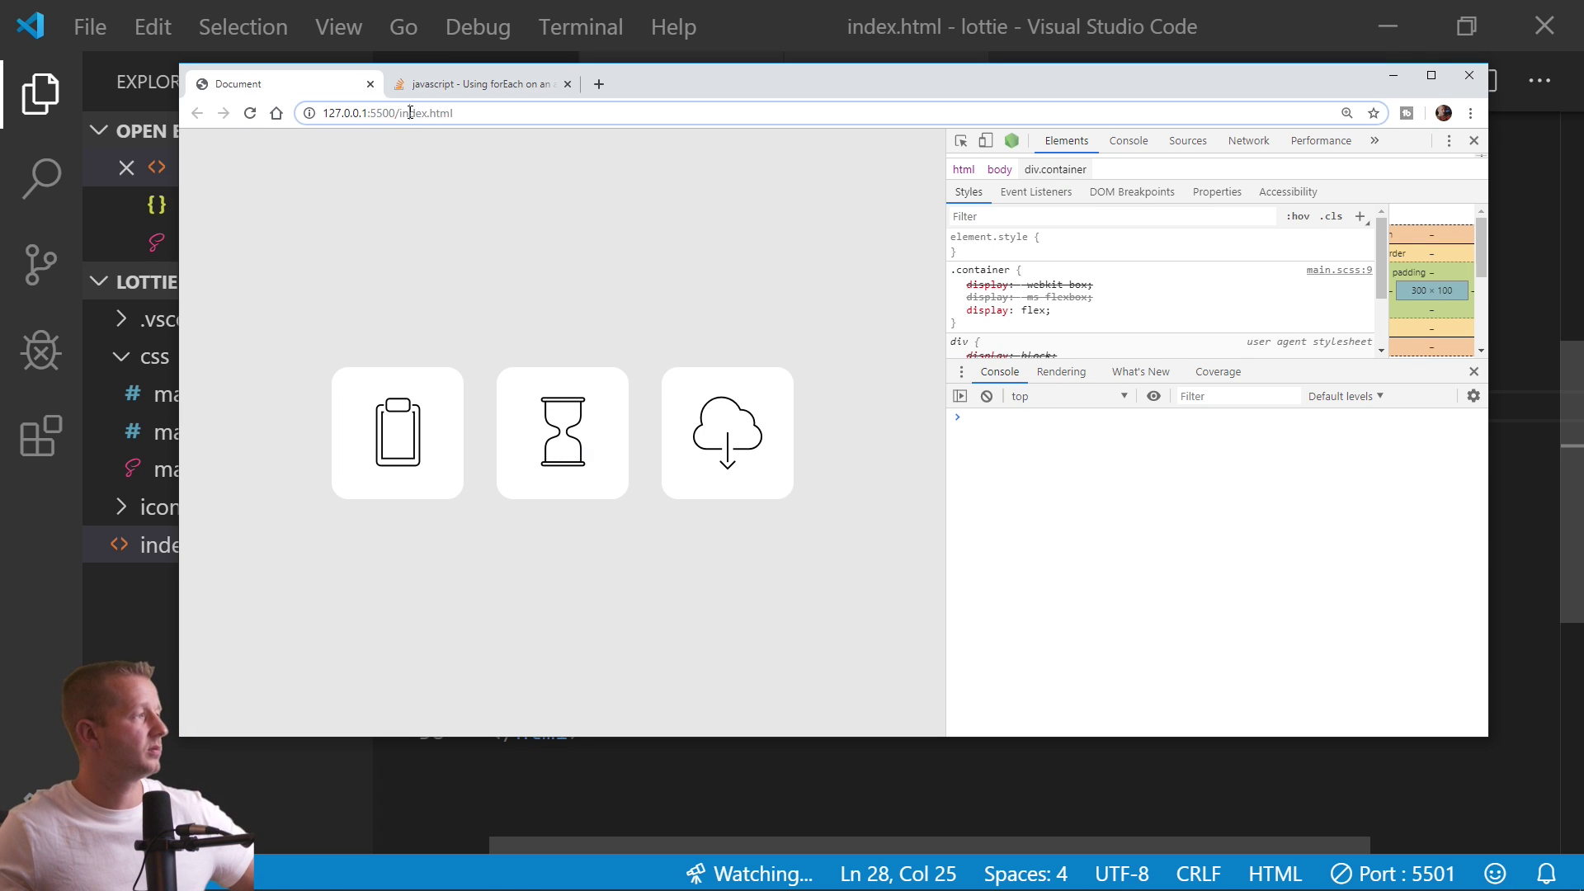
text(1)
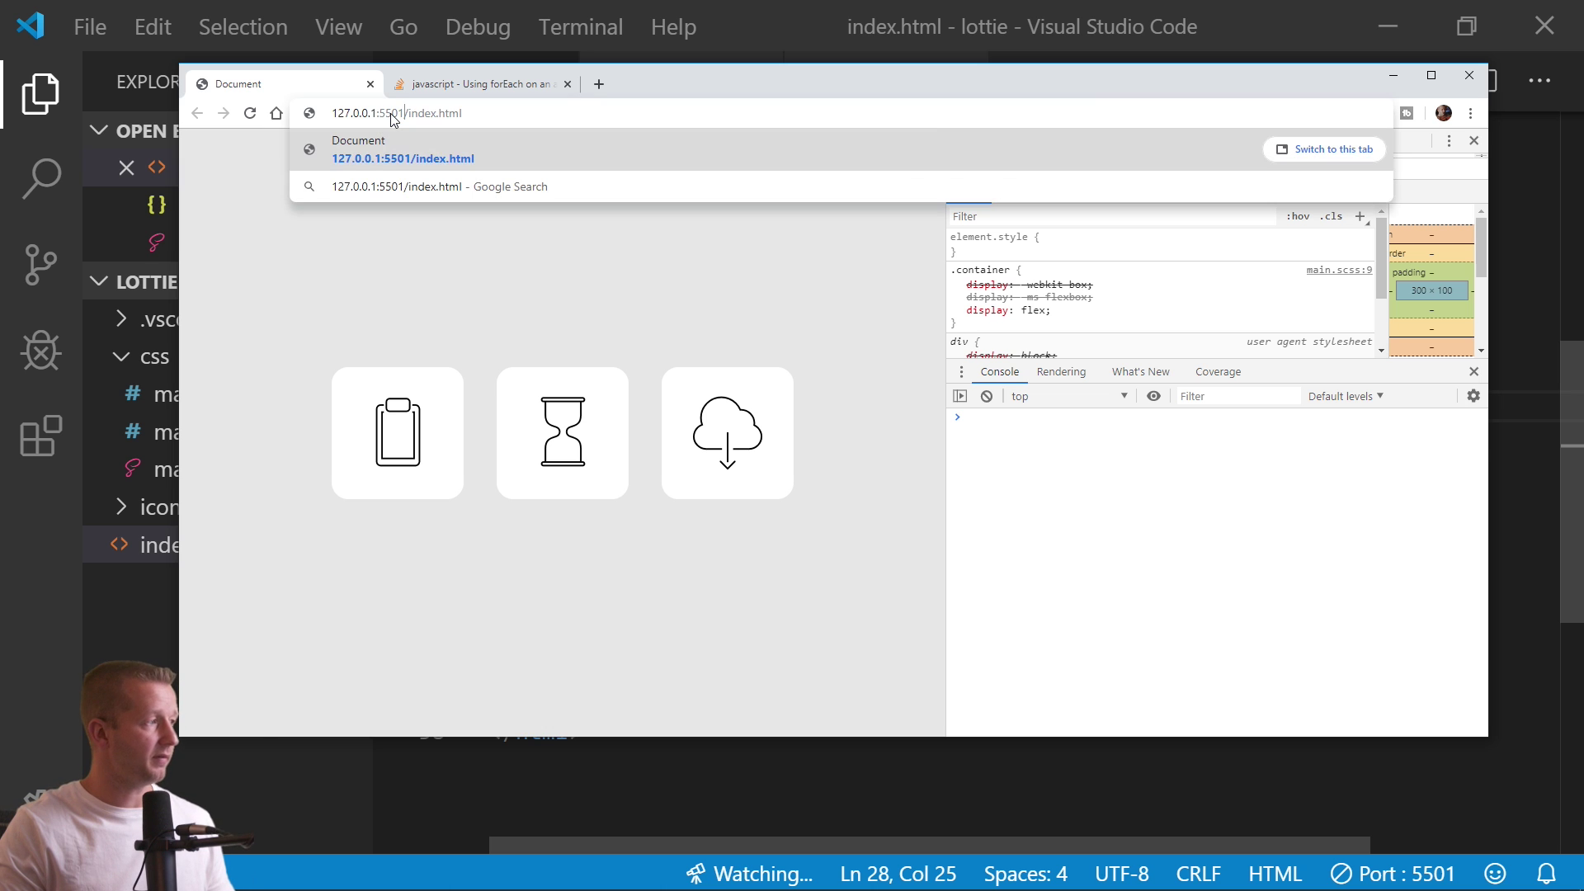
key(Return)
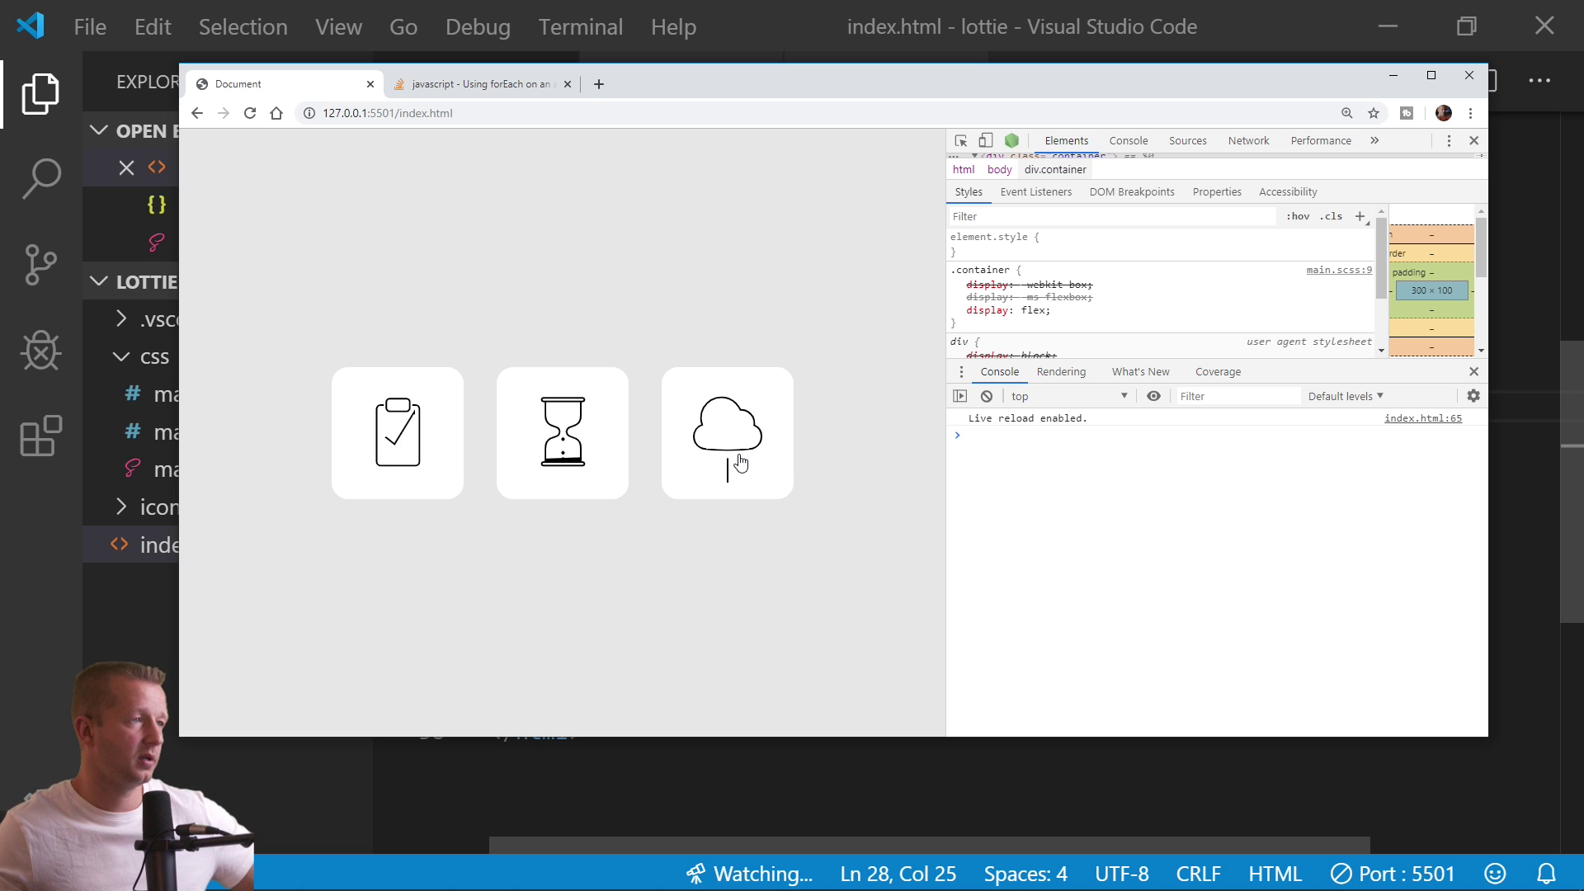
ctrl+scroll(743, 460, up, 3)
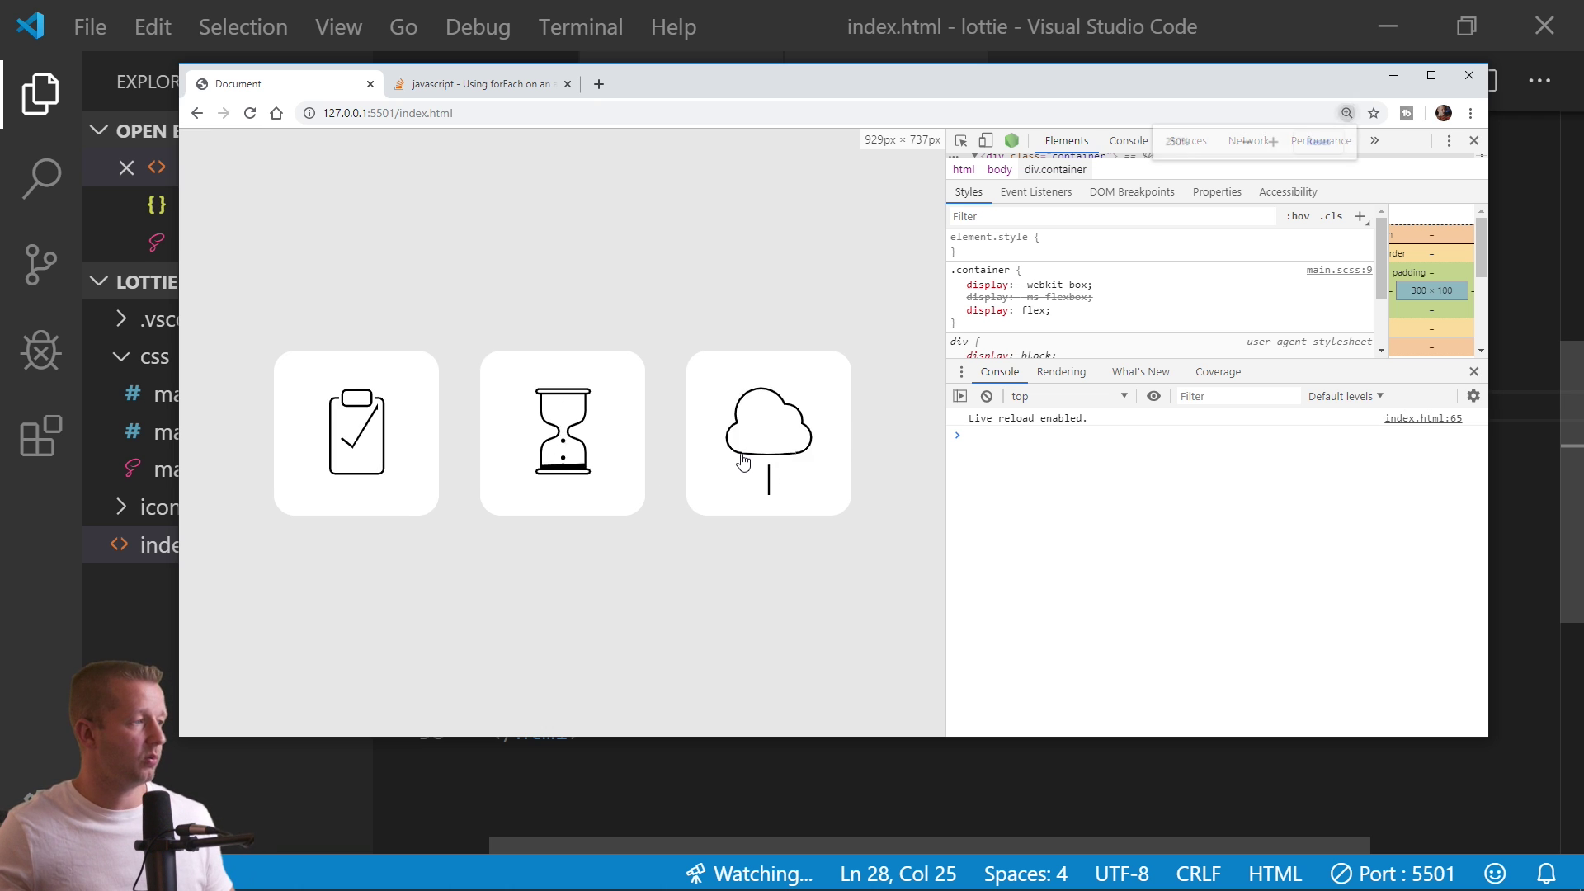
ctrl+scroll(828, 459, down, 1)
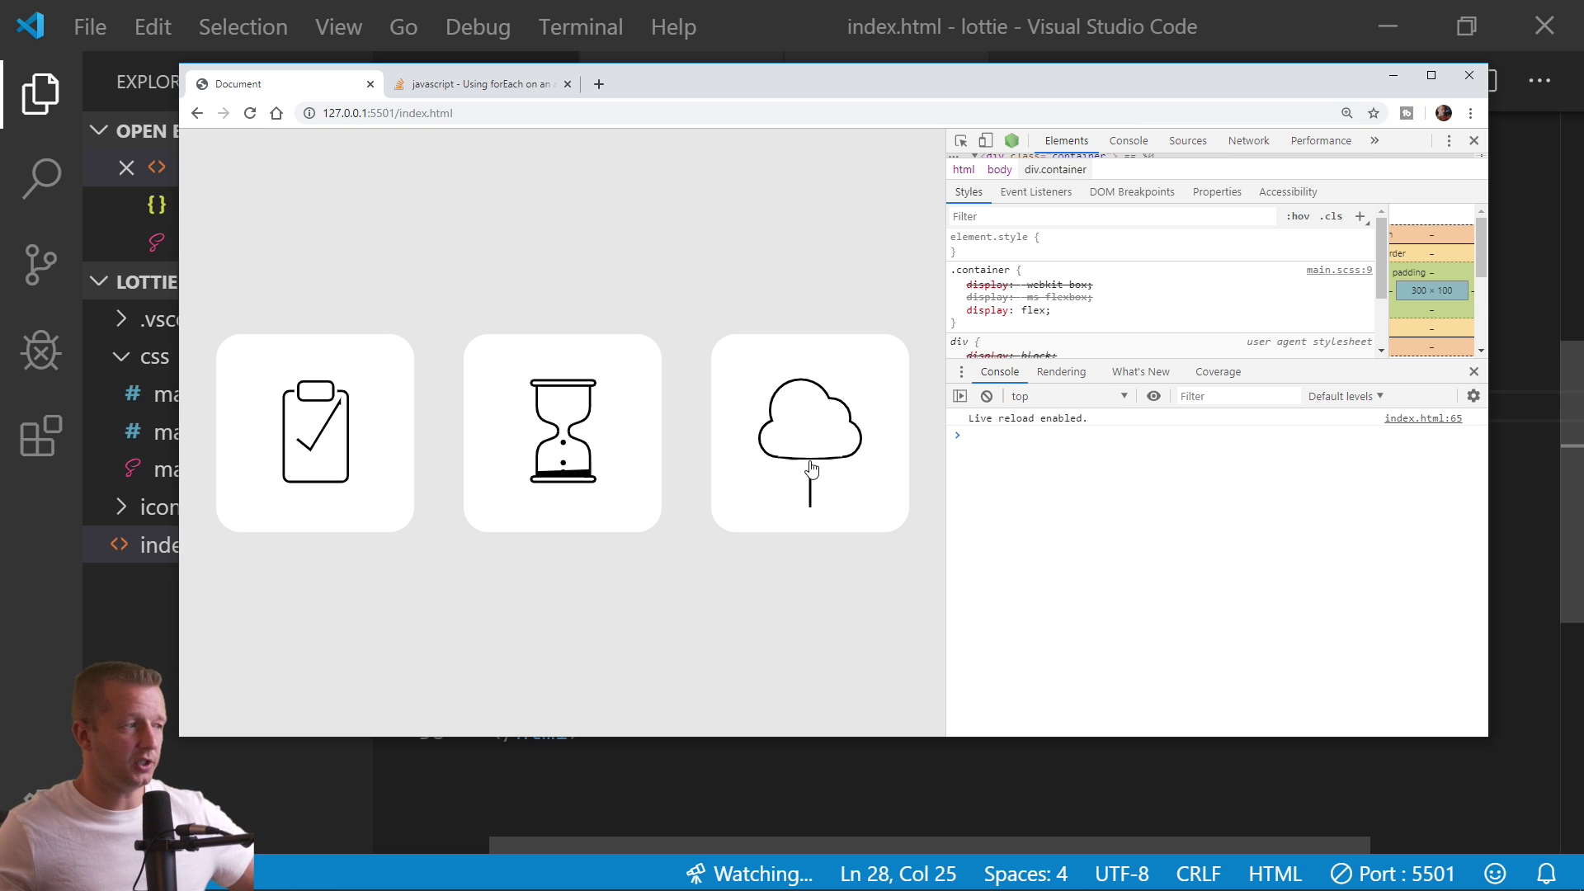
click(813, 44)
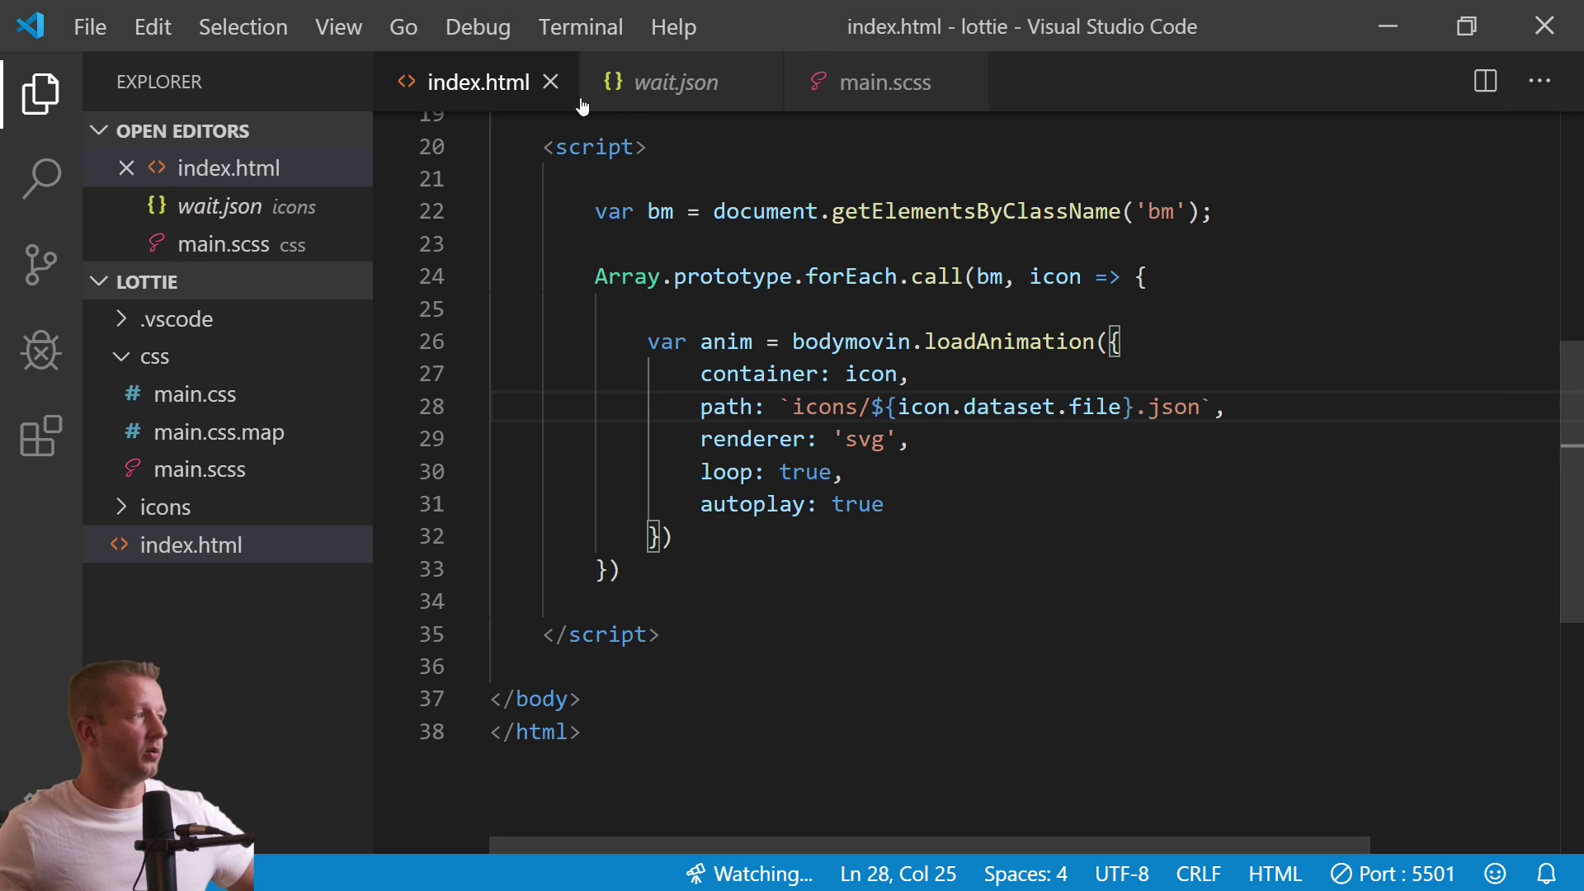
Set the renderer option to 'canvas', save index.html, check the icons in the browser preview, and return to VS Code.
double_click(866, 439)
text(canvas)
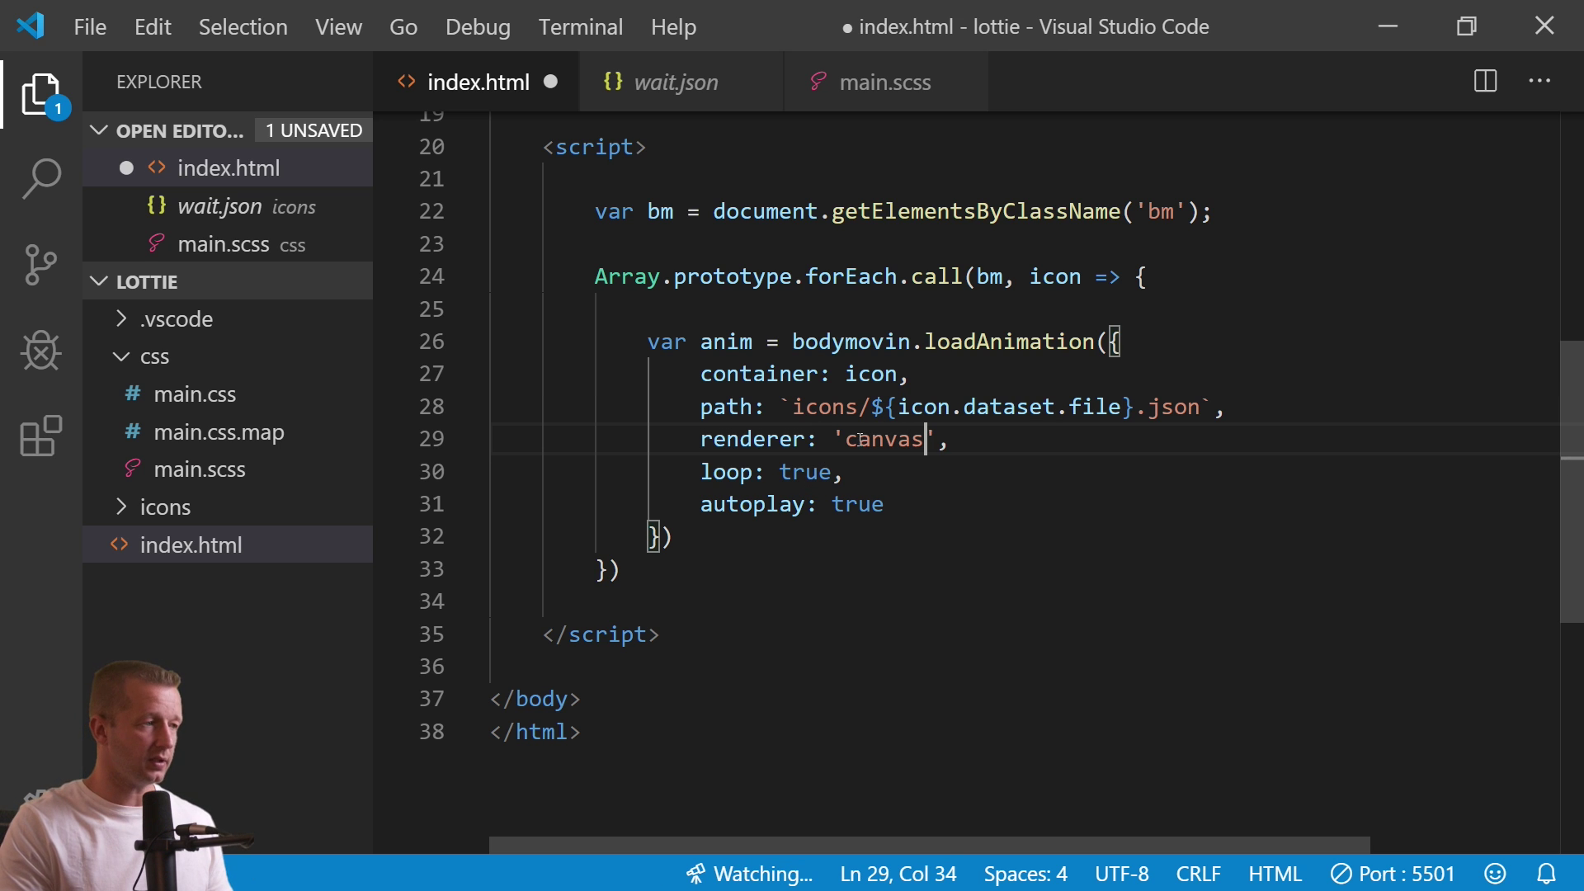
key(ctrl+s)
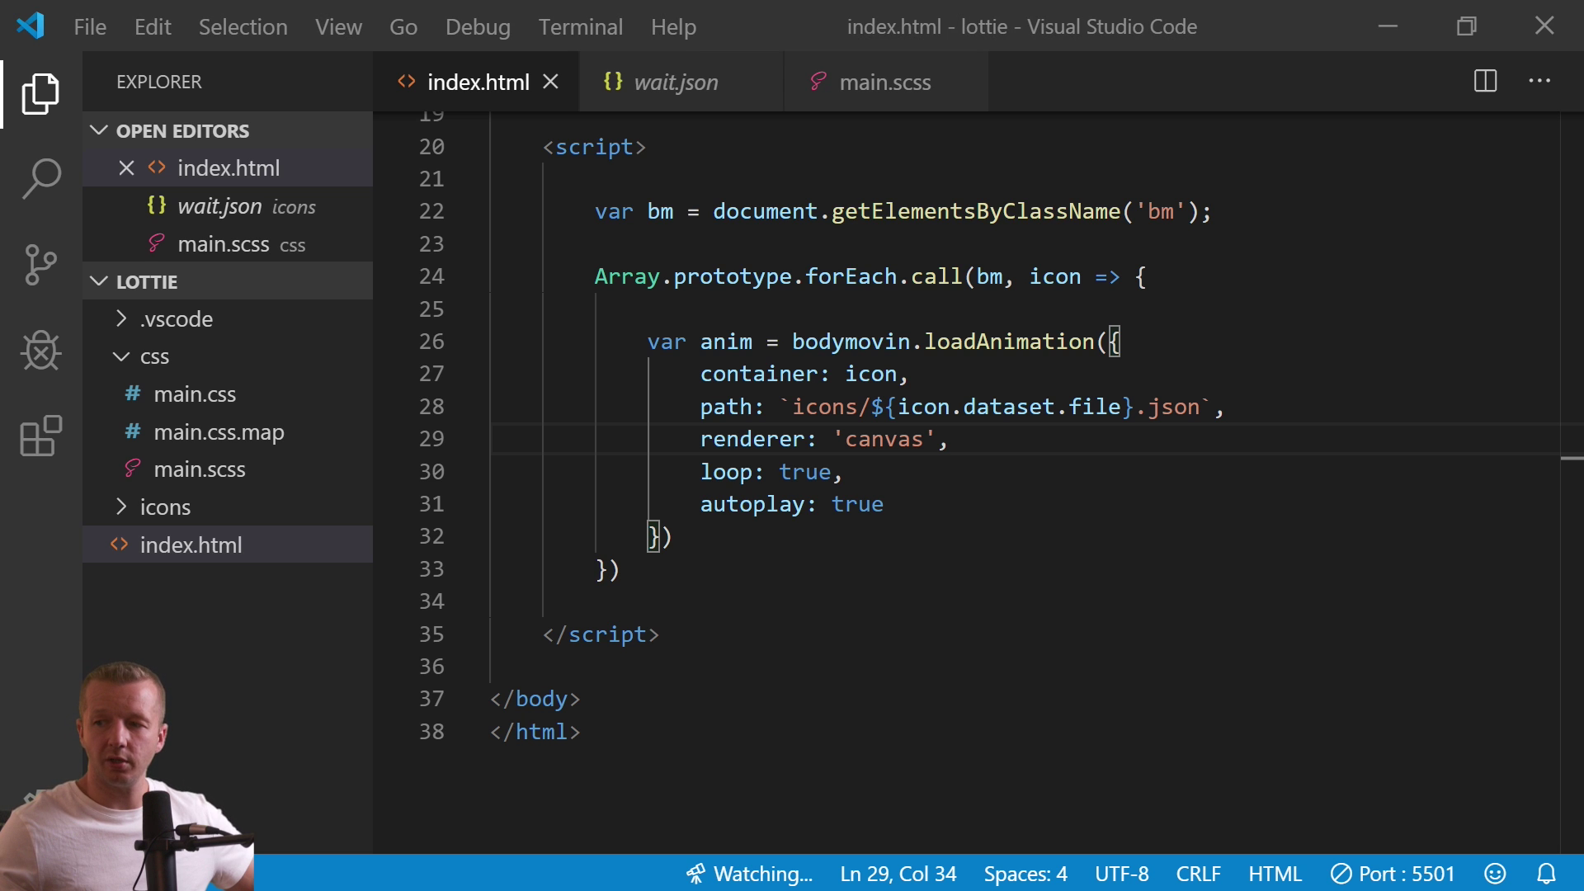
key(alt+Tab)
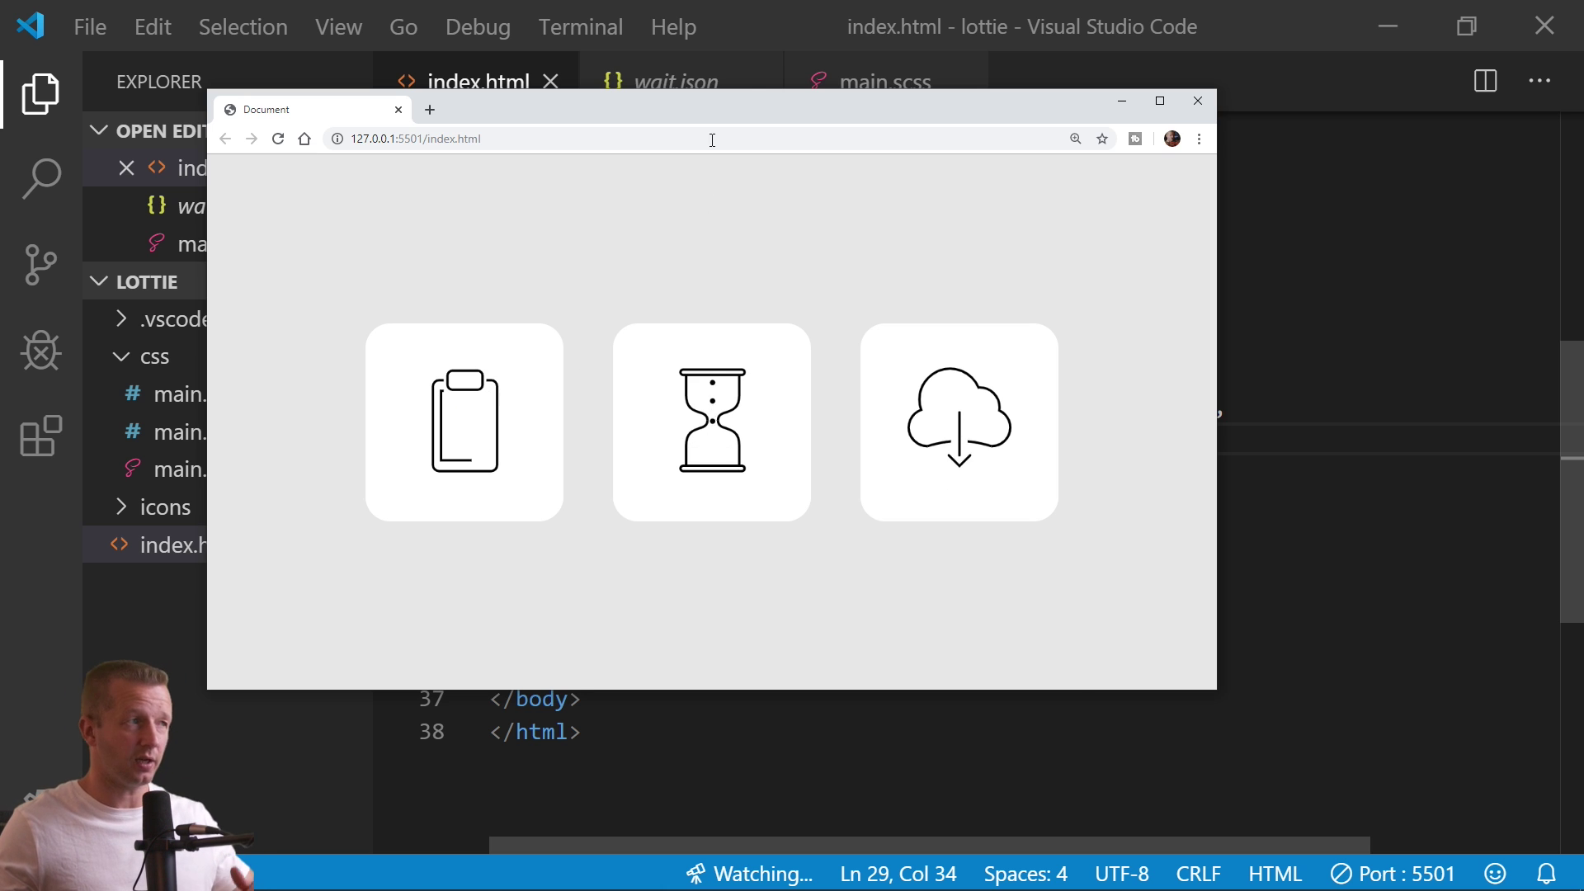
click(786, 28)
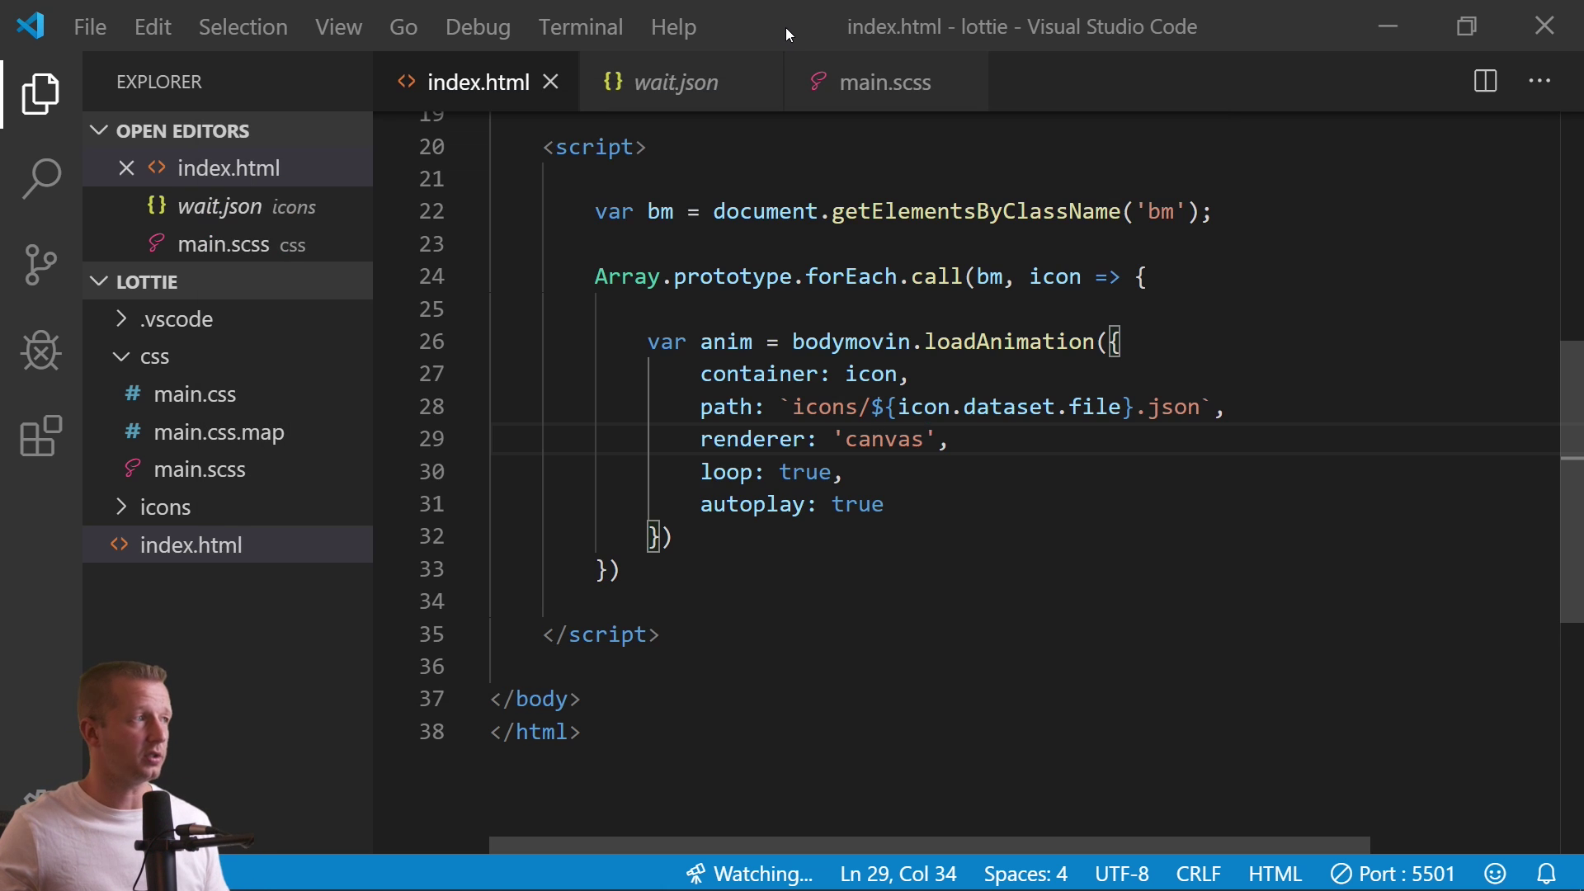
Add an icon.addEventListener call for 'mouseenter' with an empty arrow function below the loadAnimation block, inside the forEach callback.
click(729, 543)
key(Return)
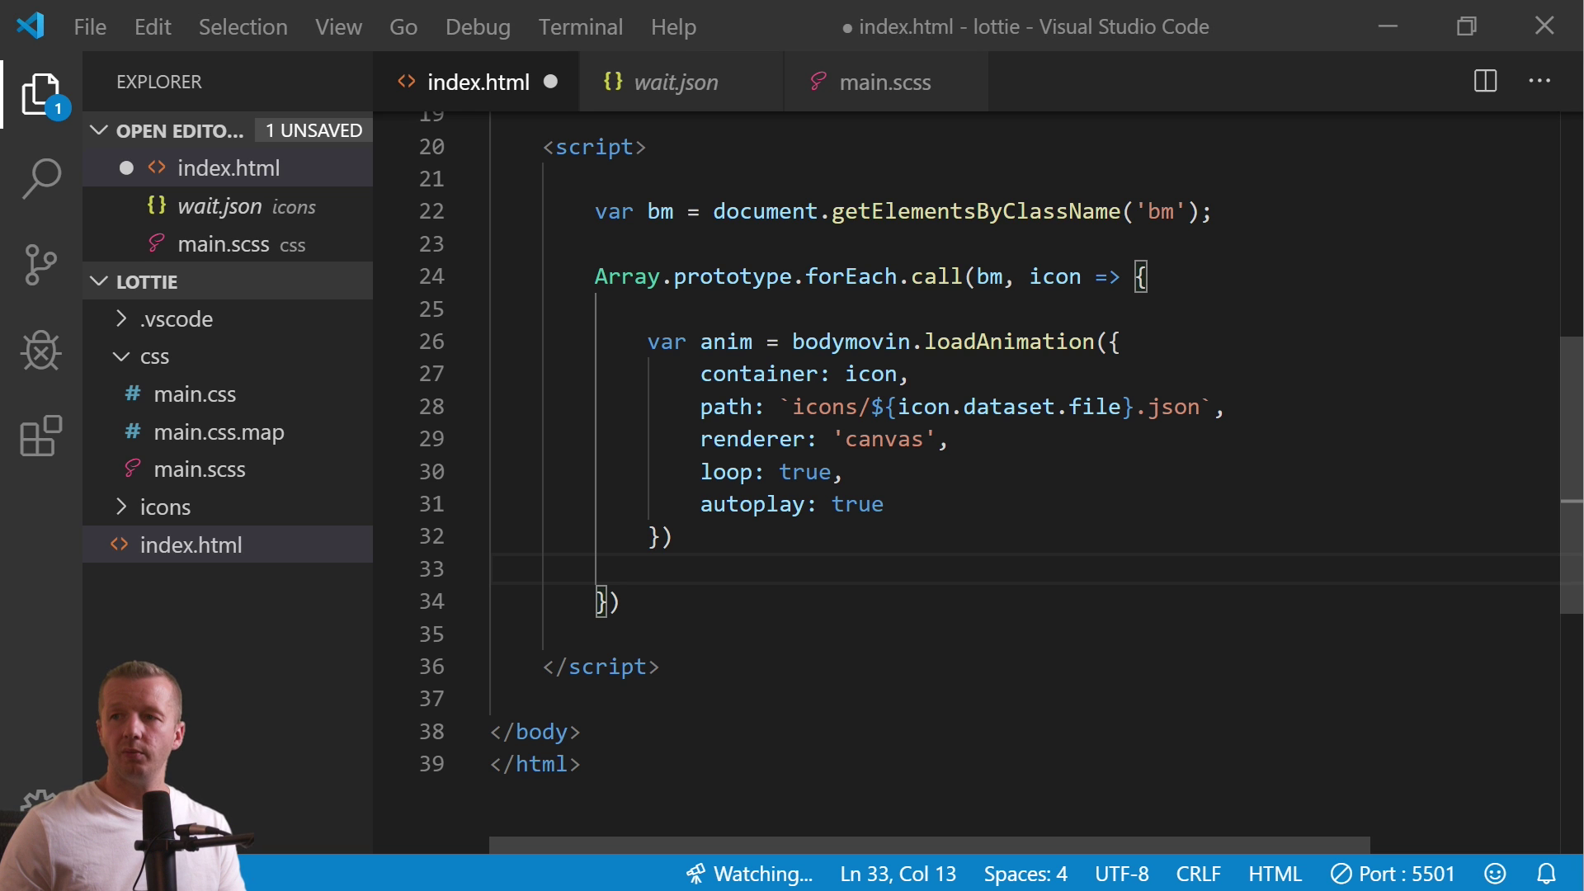
click(742, 537)
key(Return)
key(Return)
text(icon.)
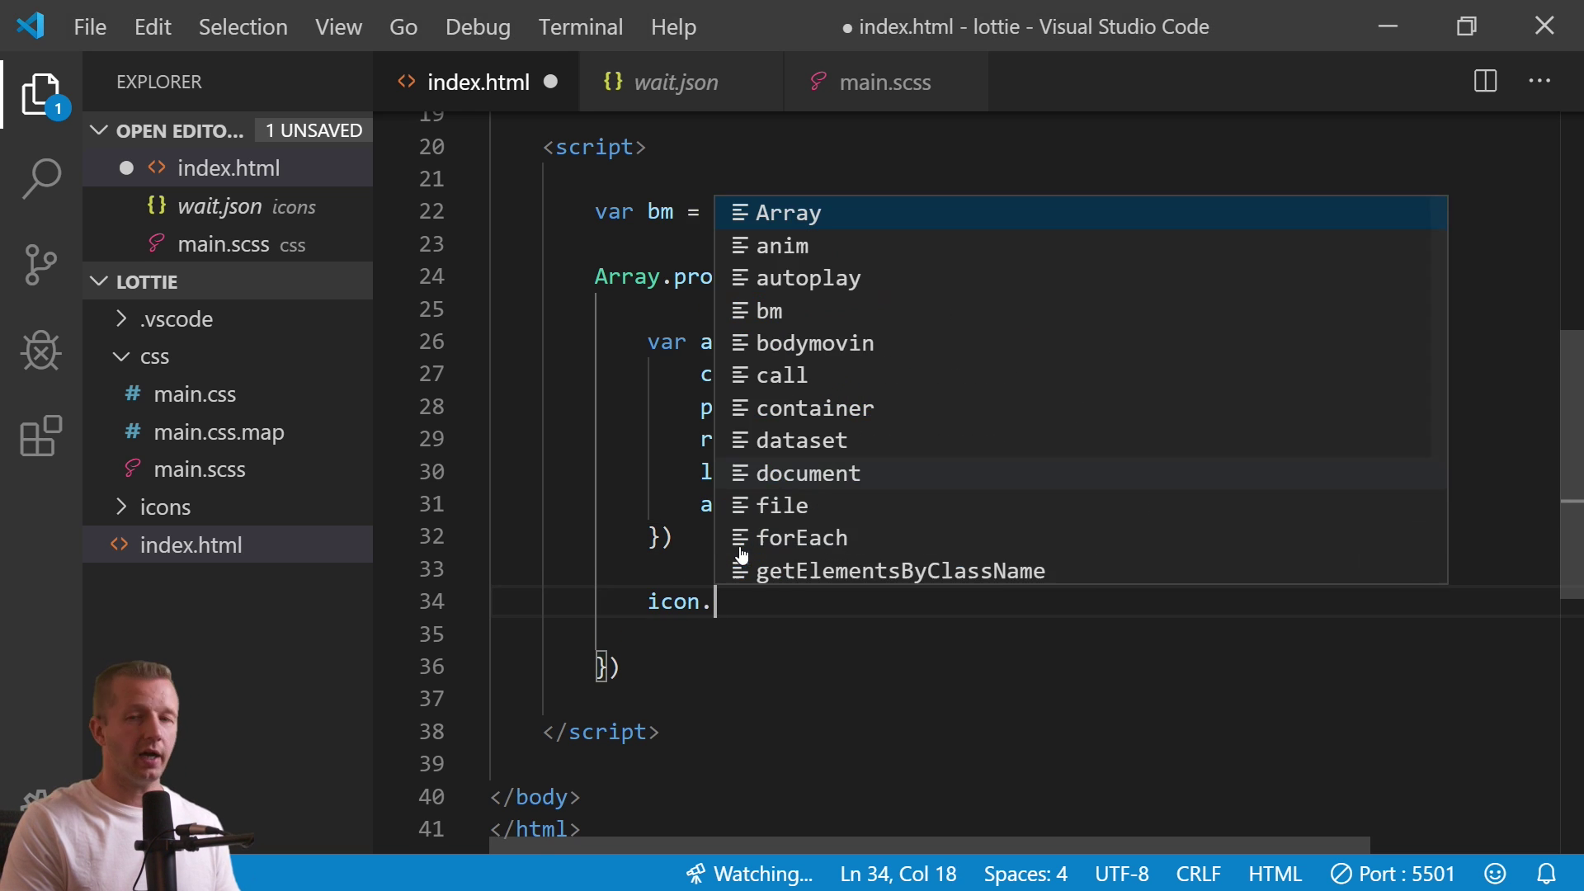
text(addEvent)
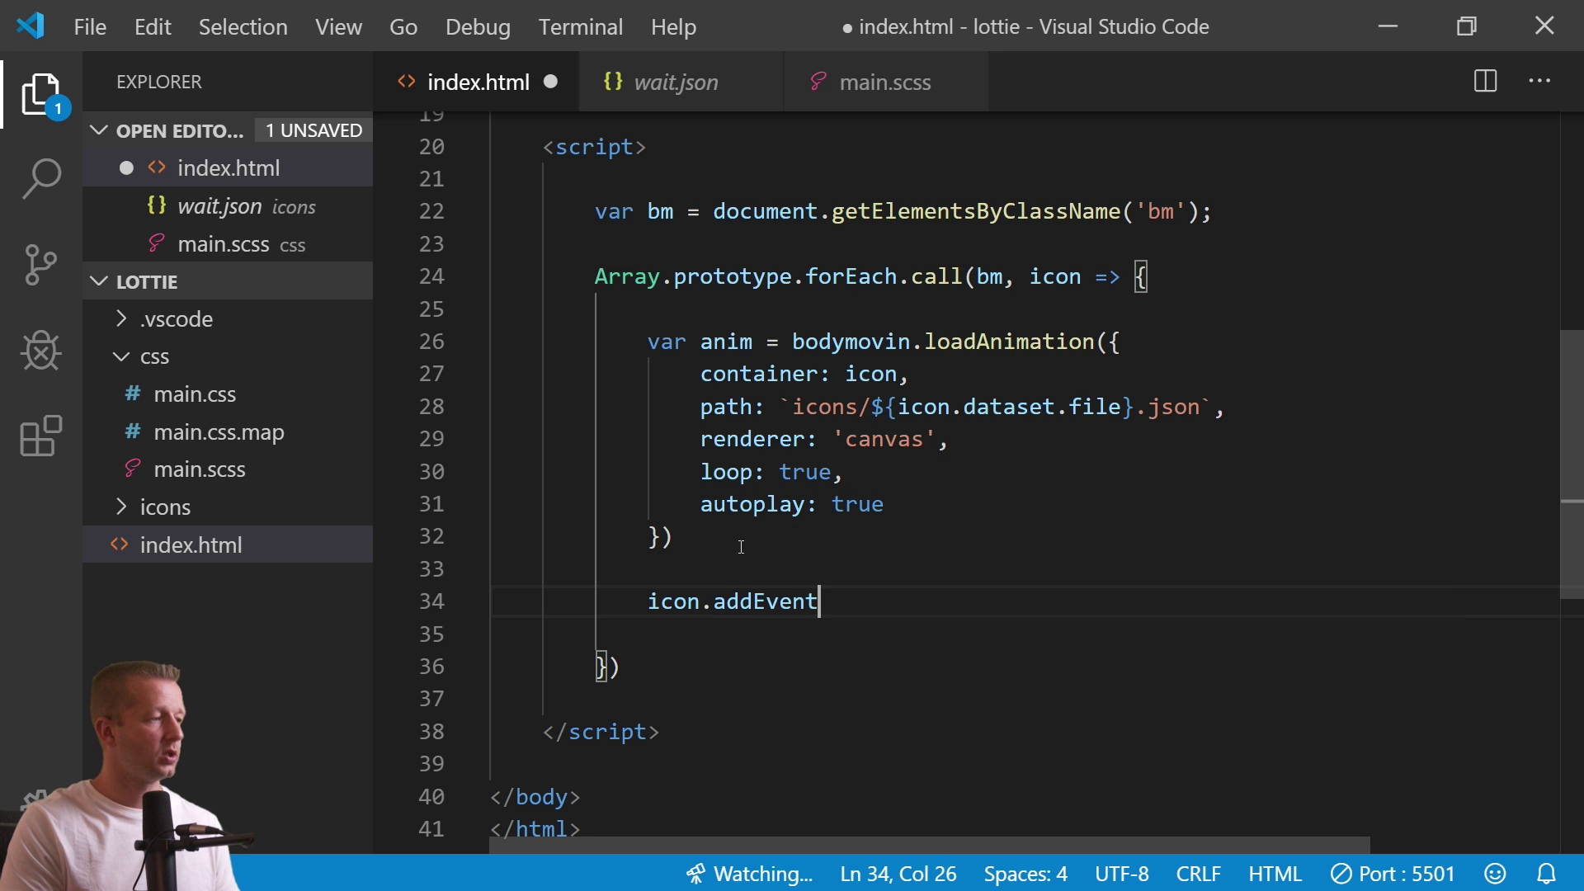
text(Listener()
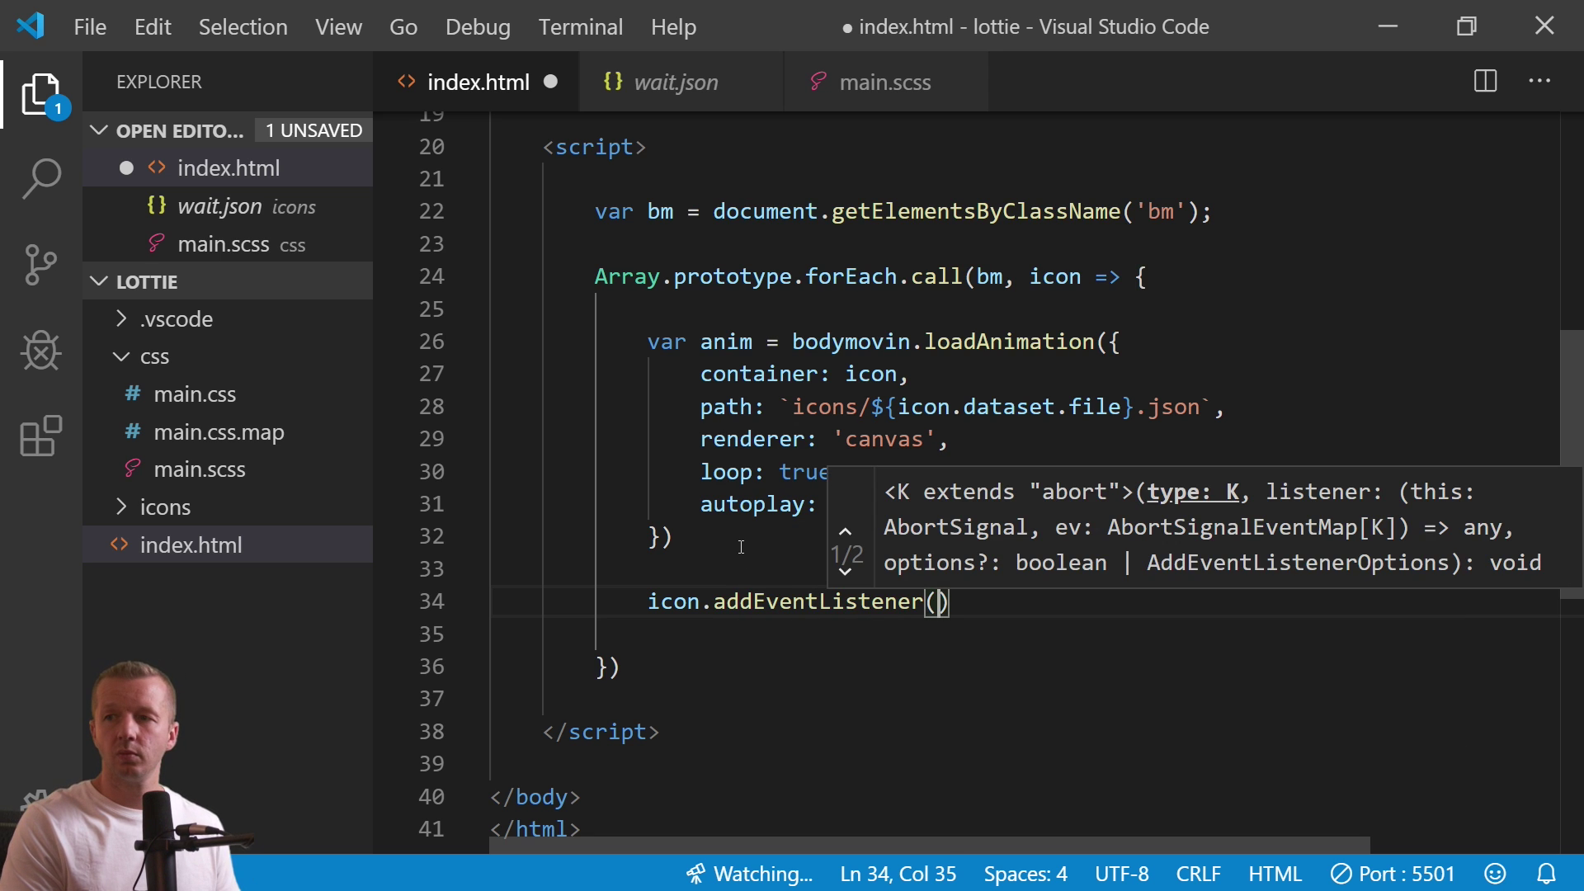
text('mousee)
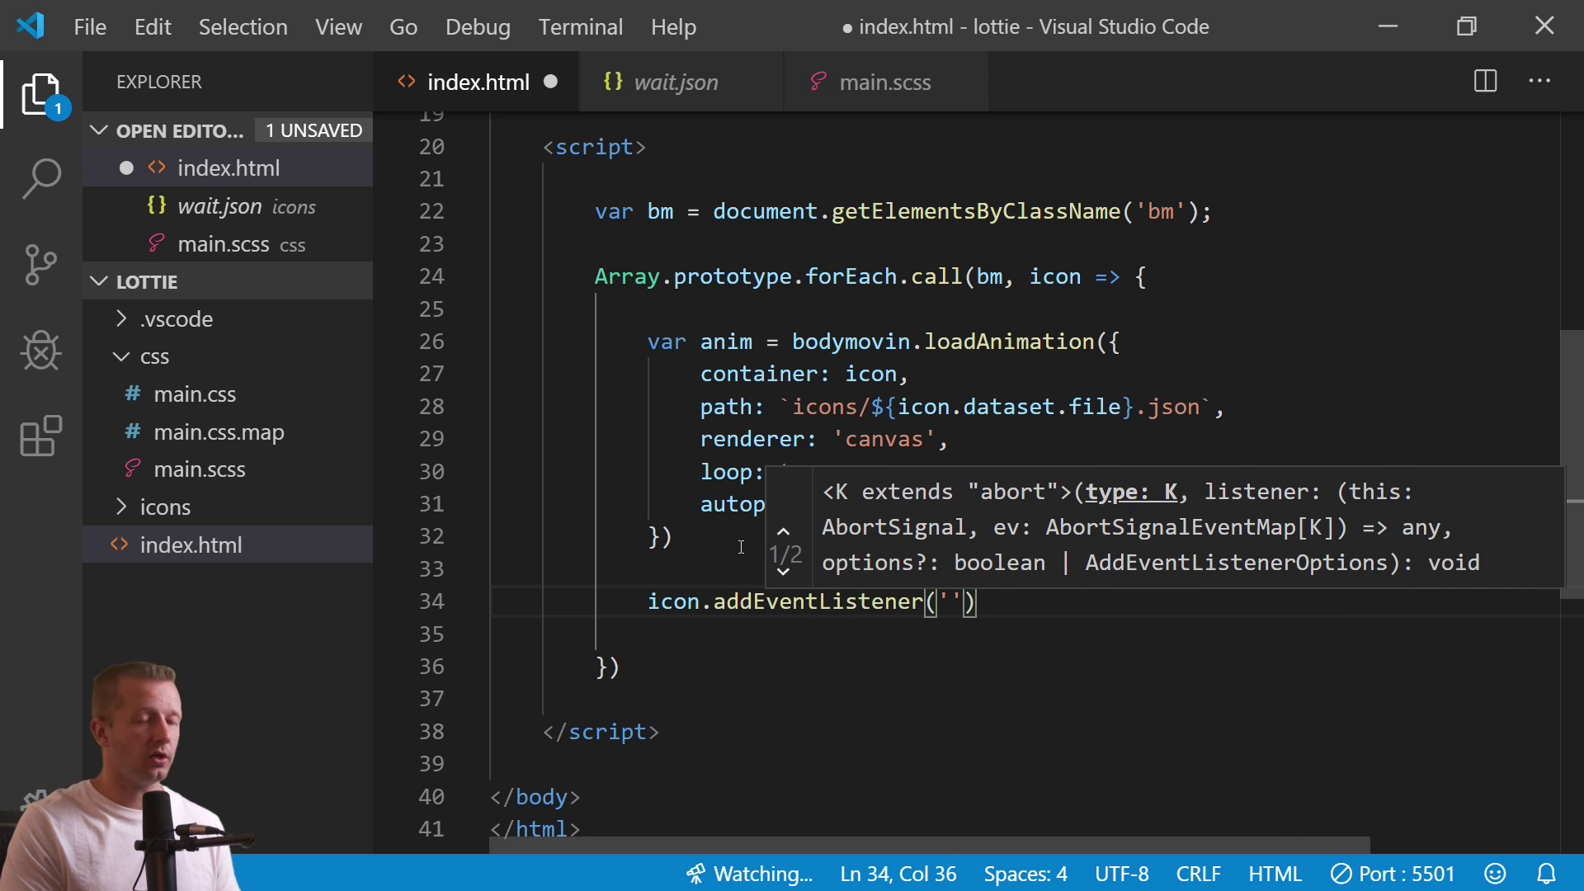
text(nter', () =)
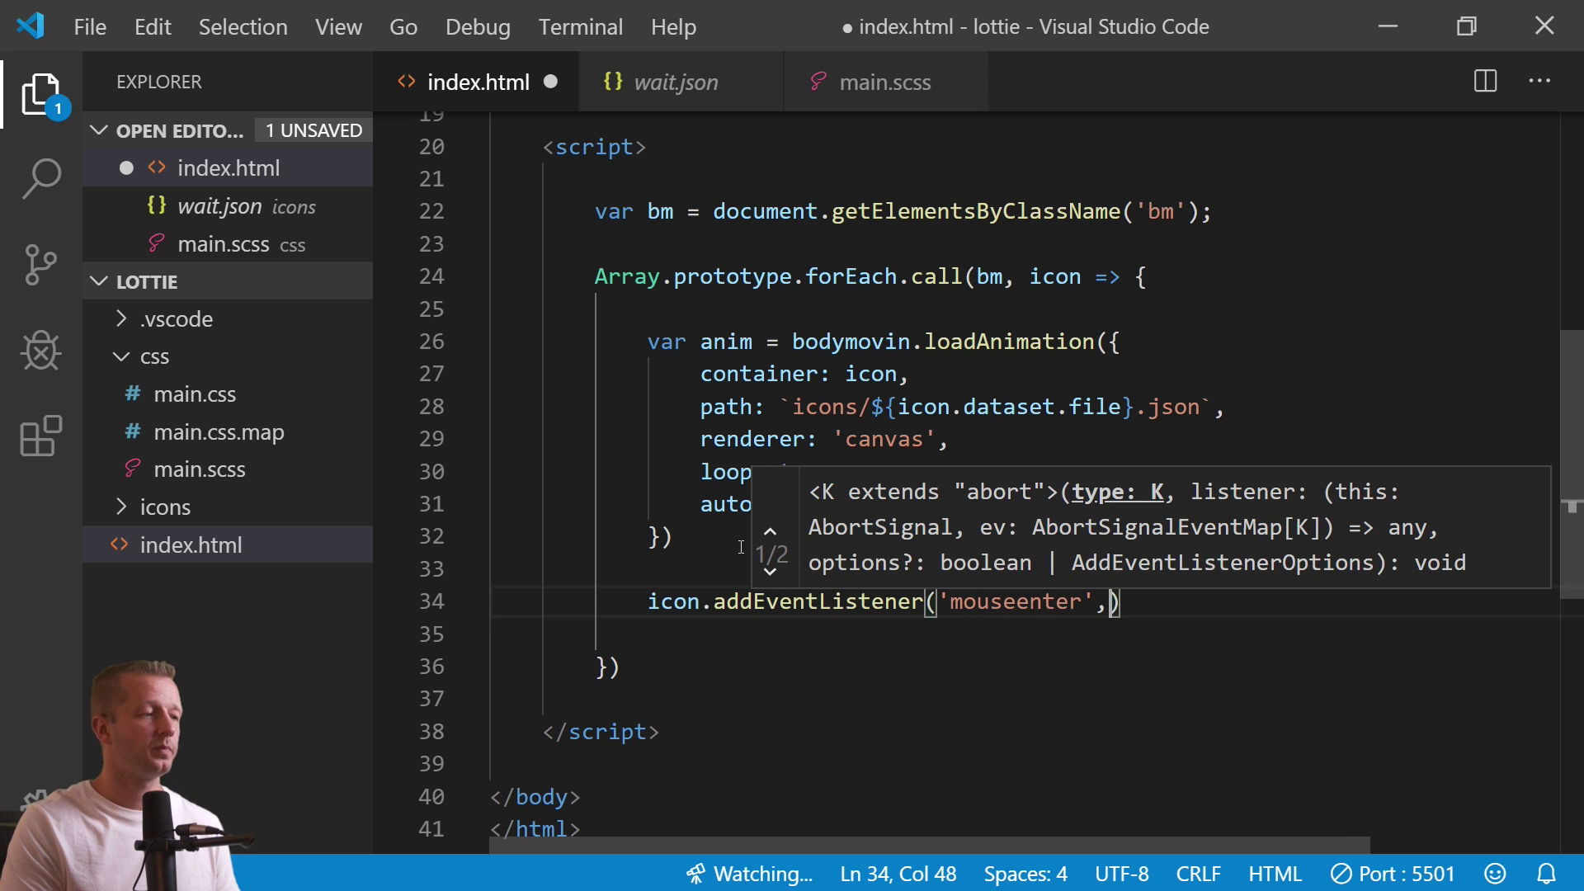
text(> {)
key(Return)
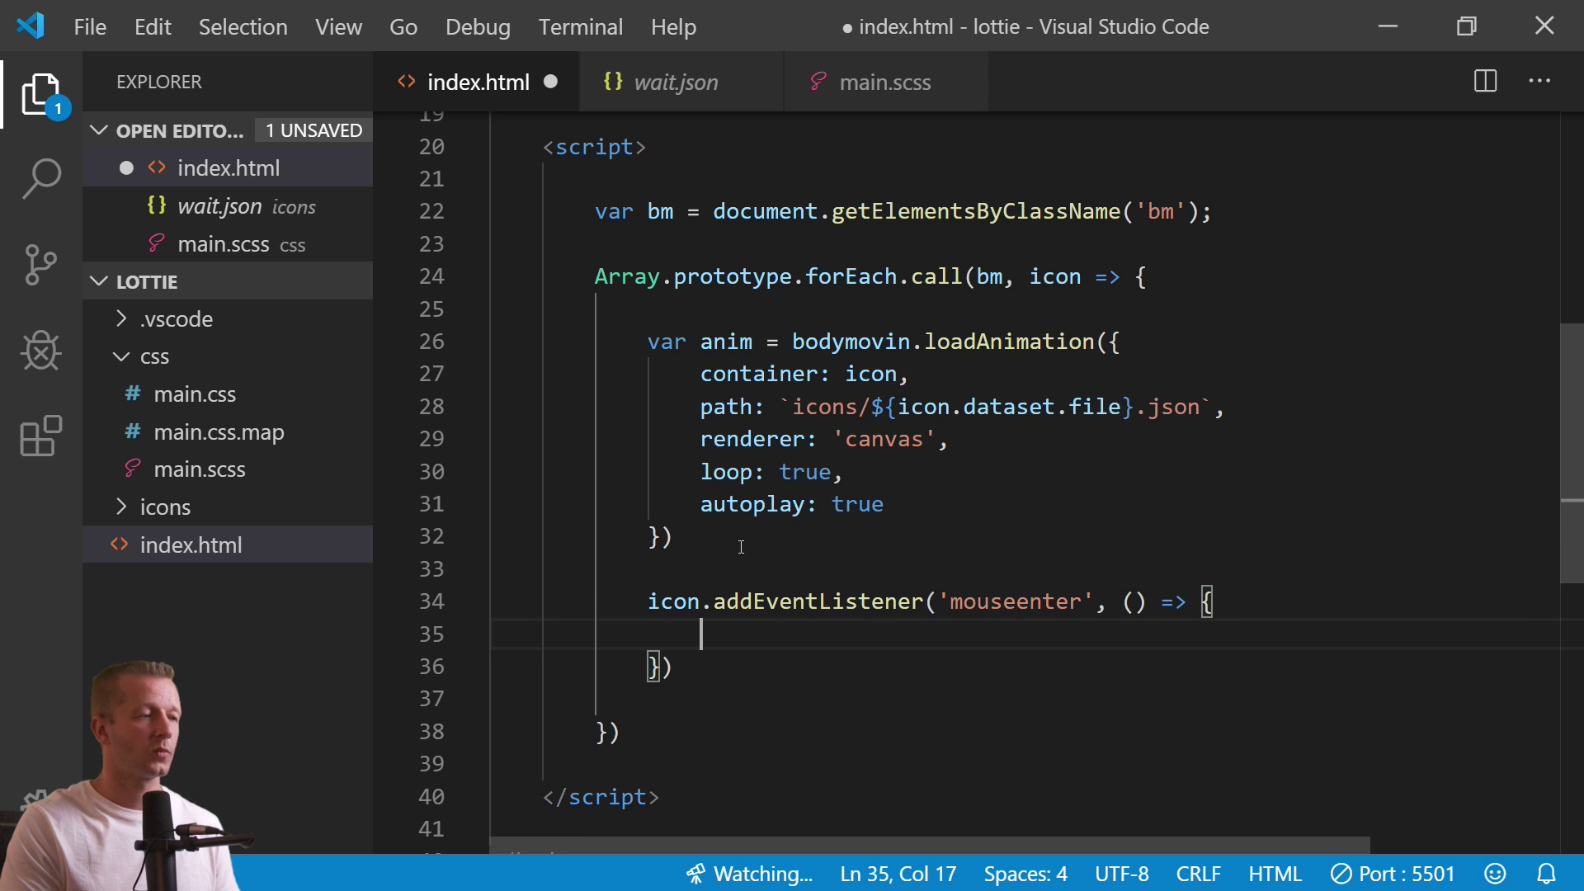
Call anim.setDirection(1) inside the mouseenter handler.
text(anim.)
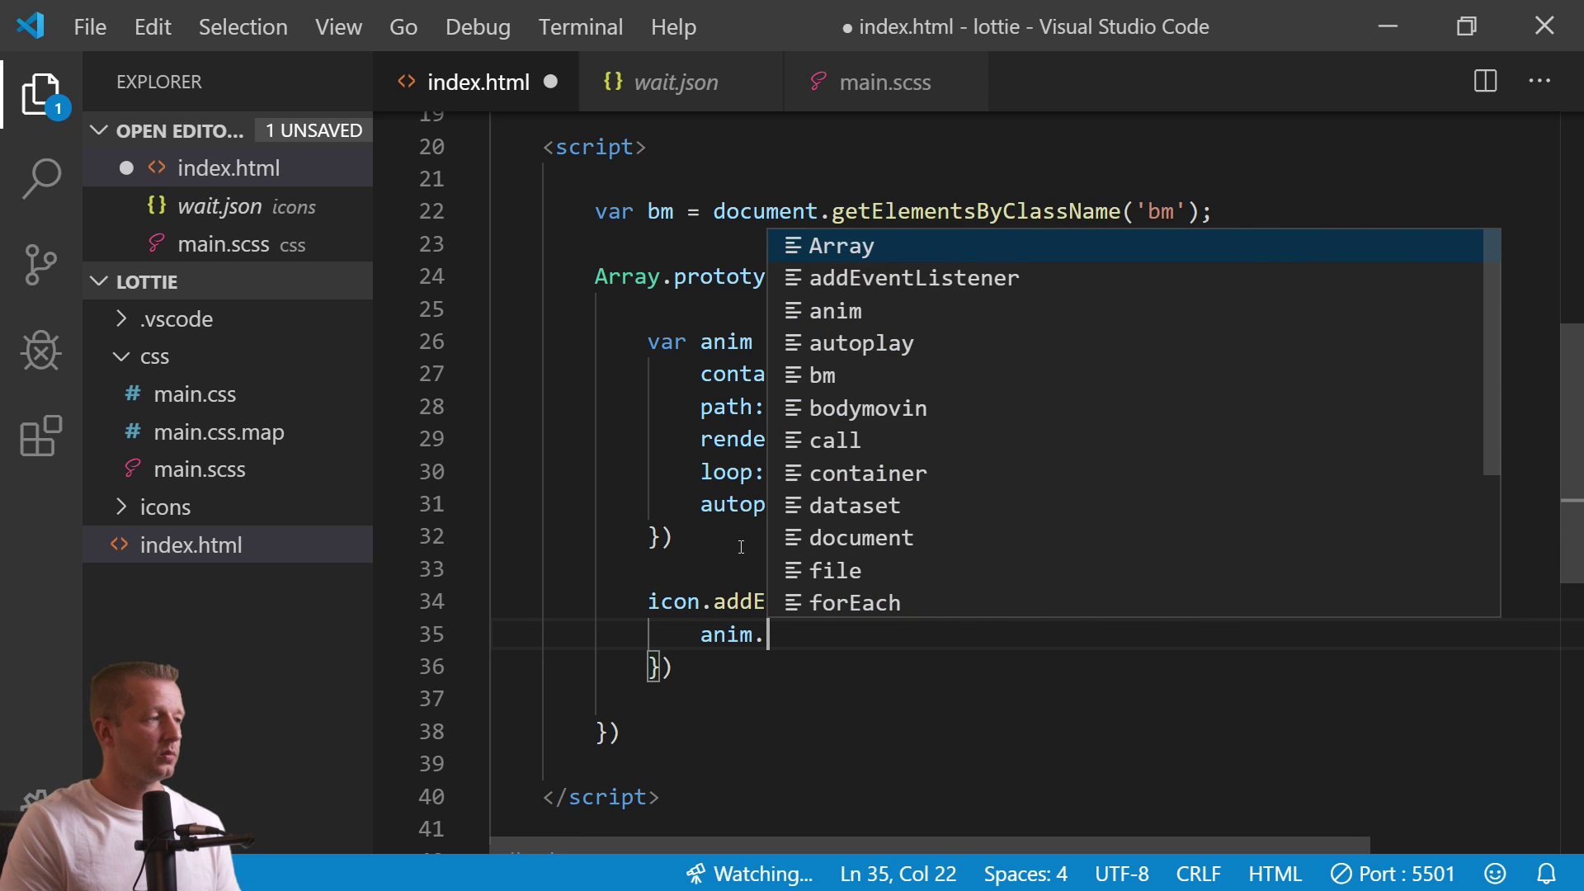
double_click(743, 337)
click(801, 633)
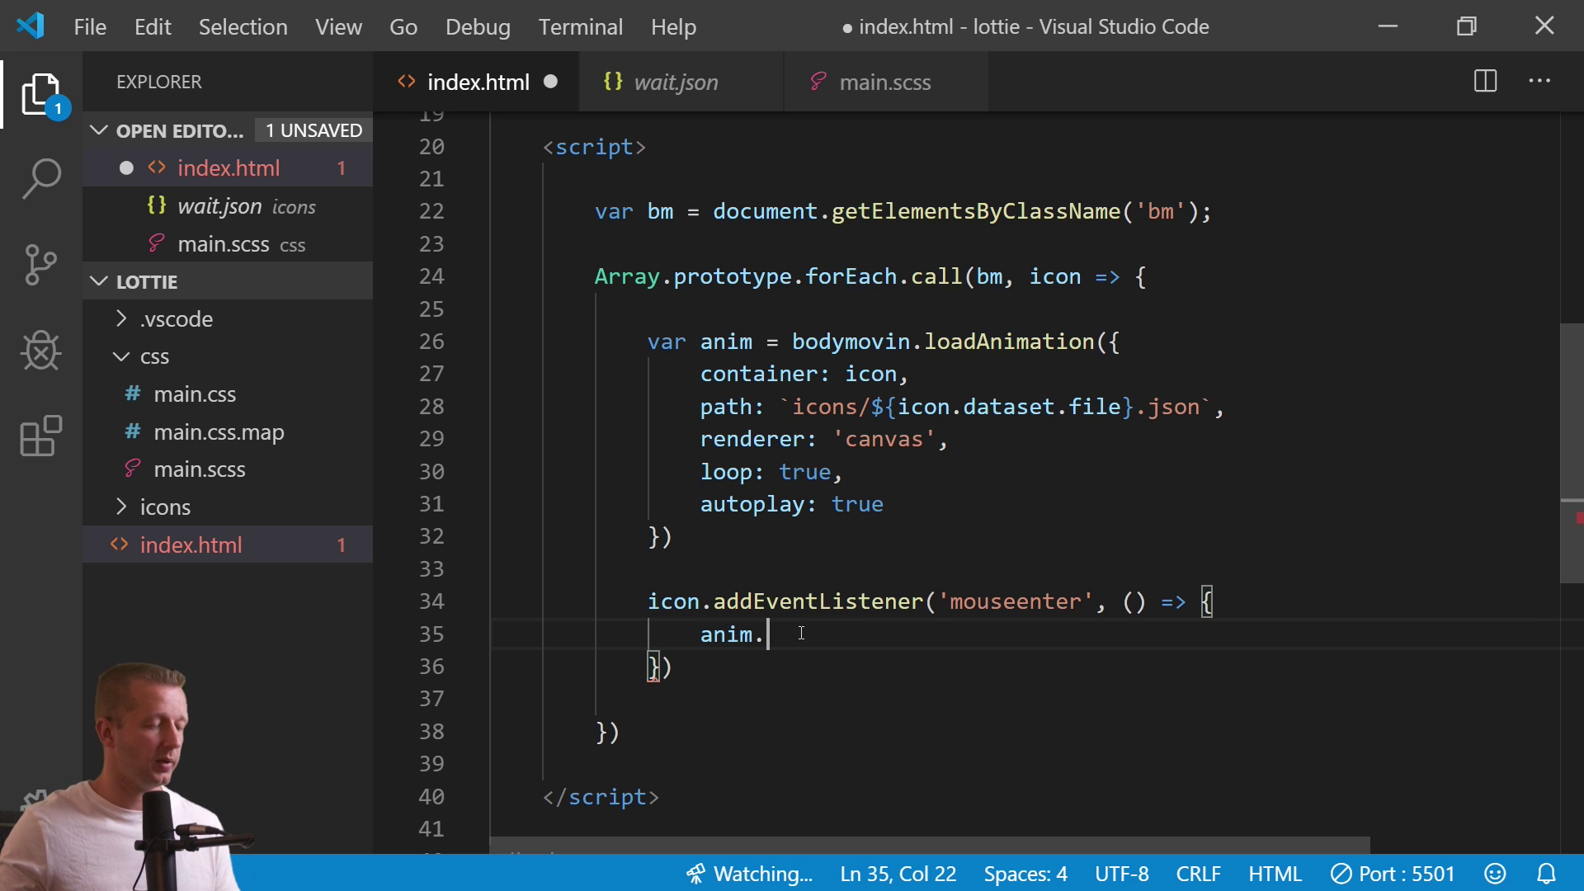
text(setD)
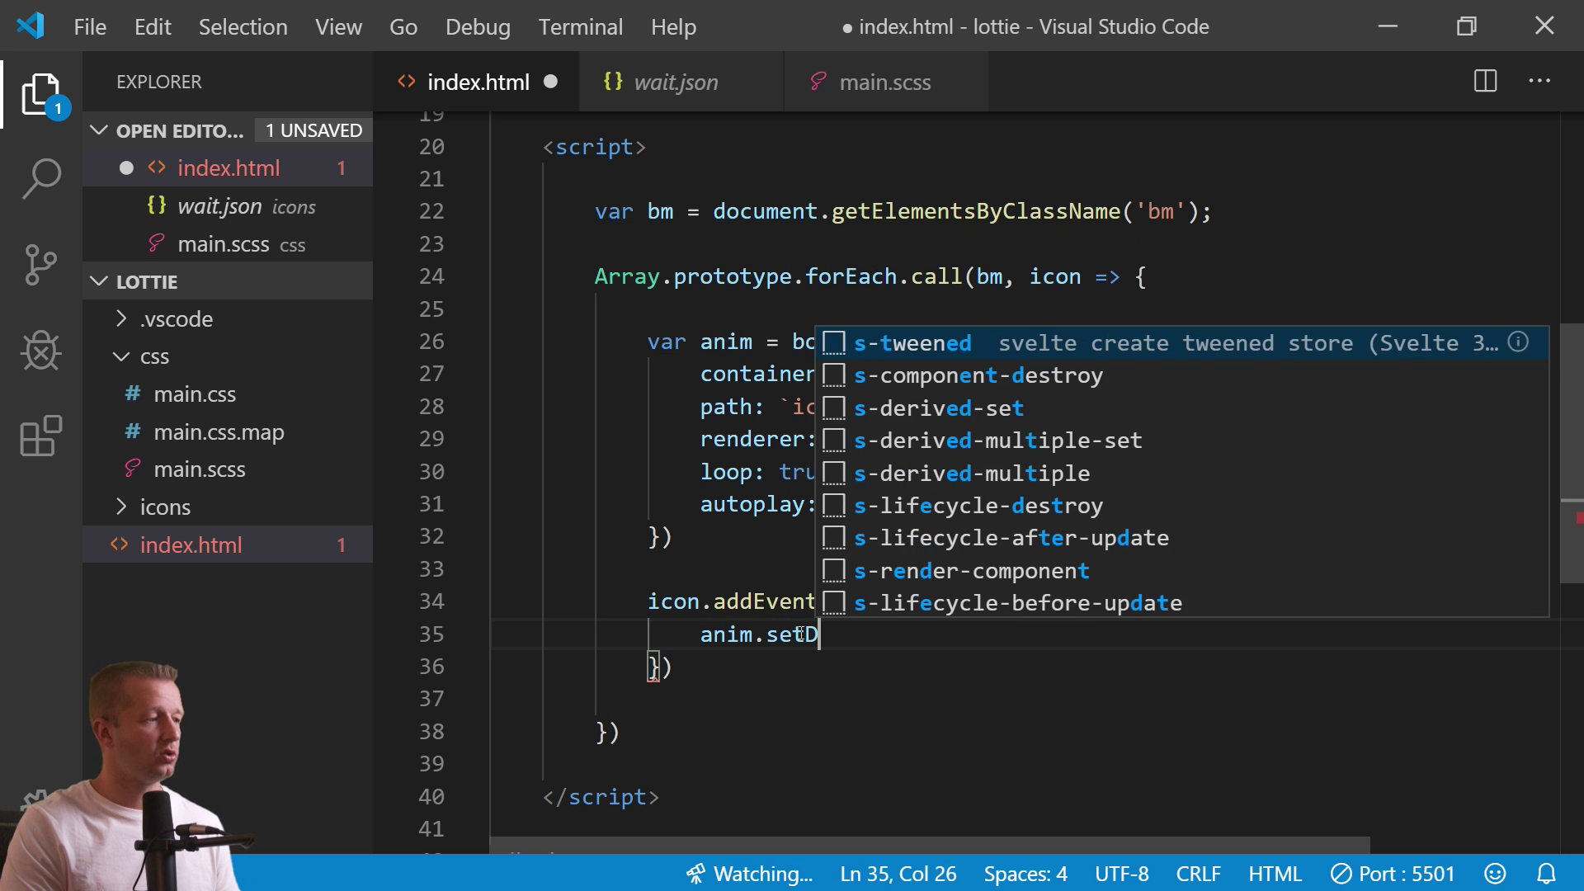
text(irection(1))
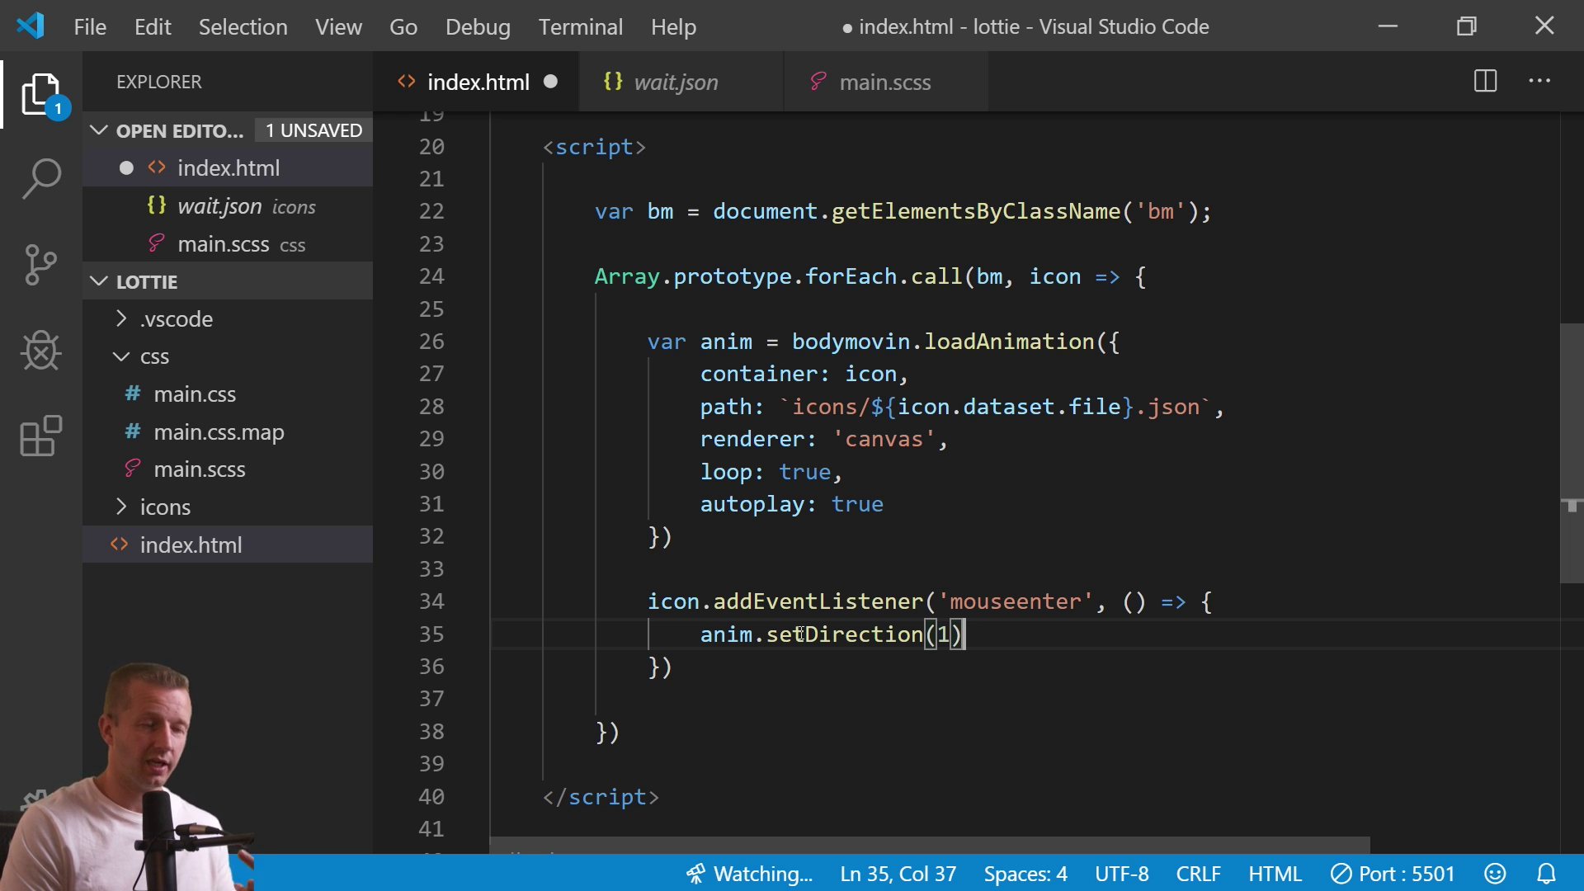
Add anim.play(); below the setDirection call in the mouseenter handler and save index.html.
key(Return)
text(se)
key(BackSpace)
key(BackSpace)
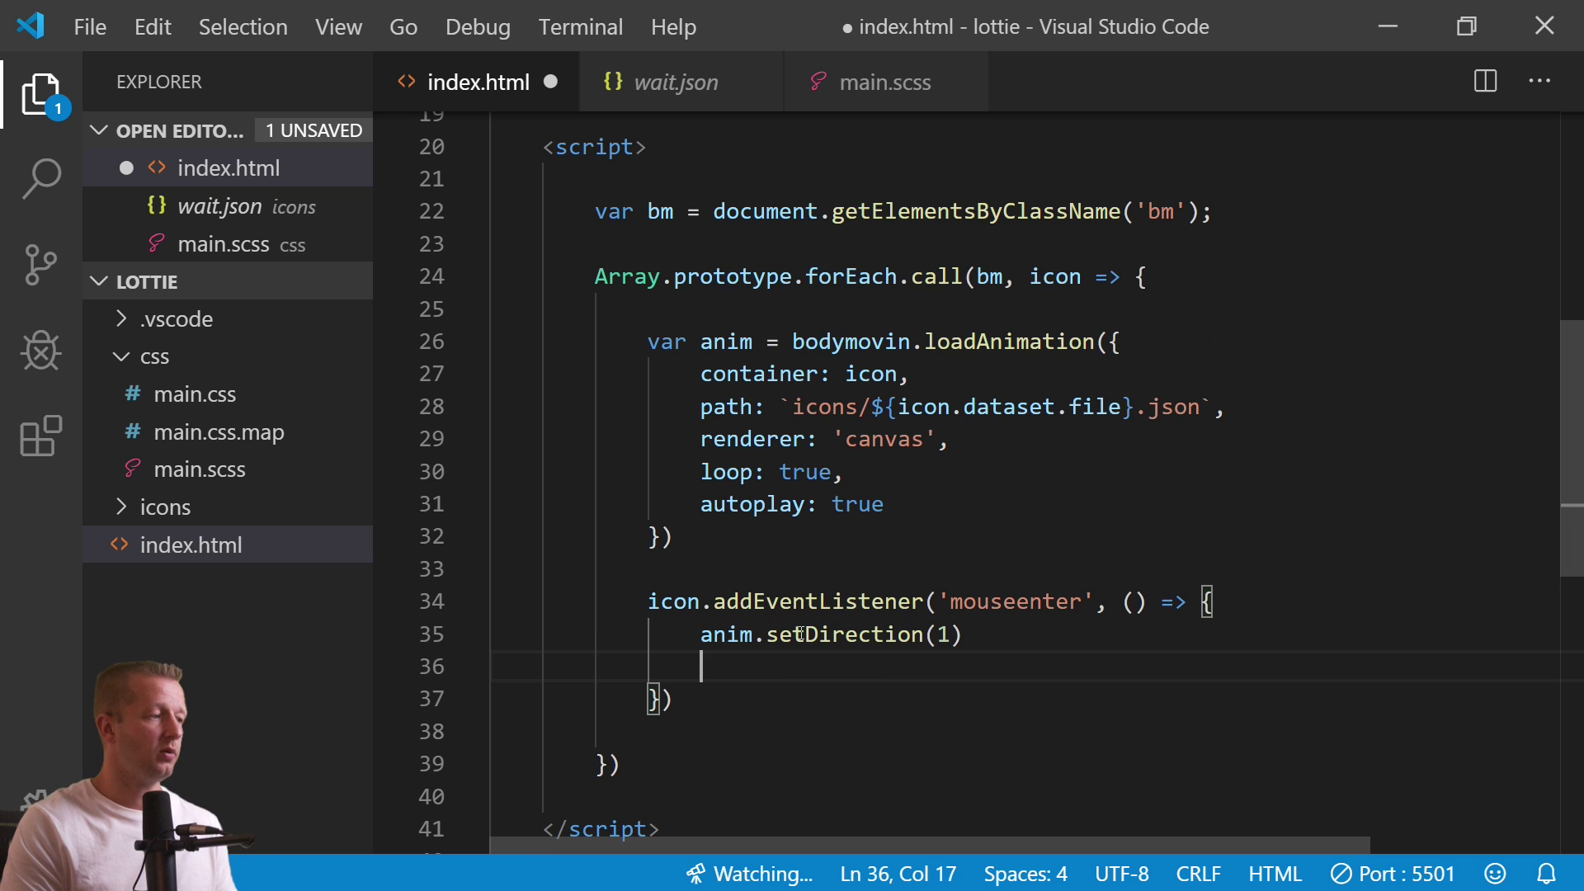
text(anim.play)
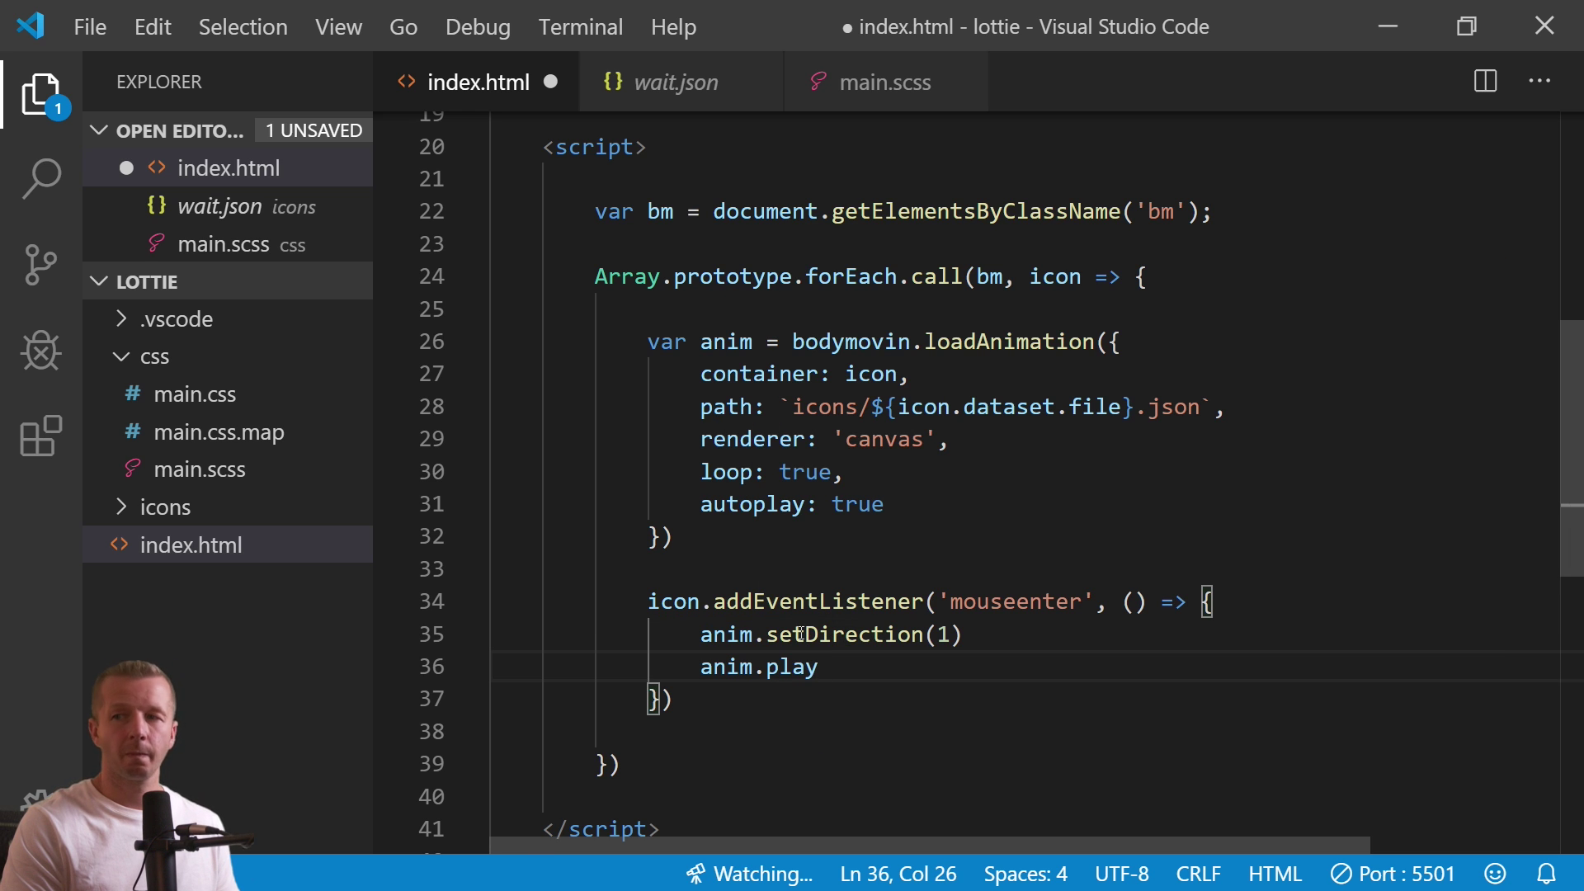
text(();)
click(693, 699)
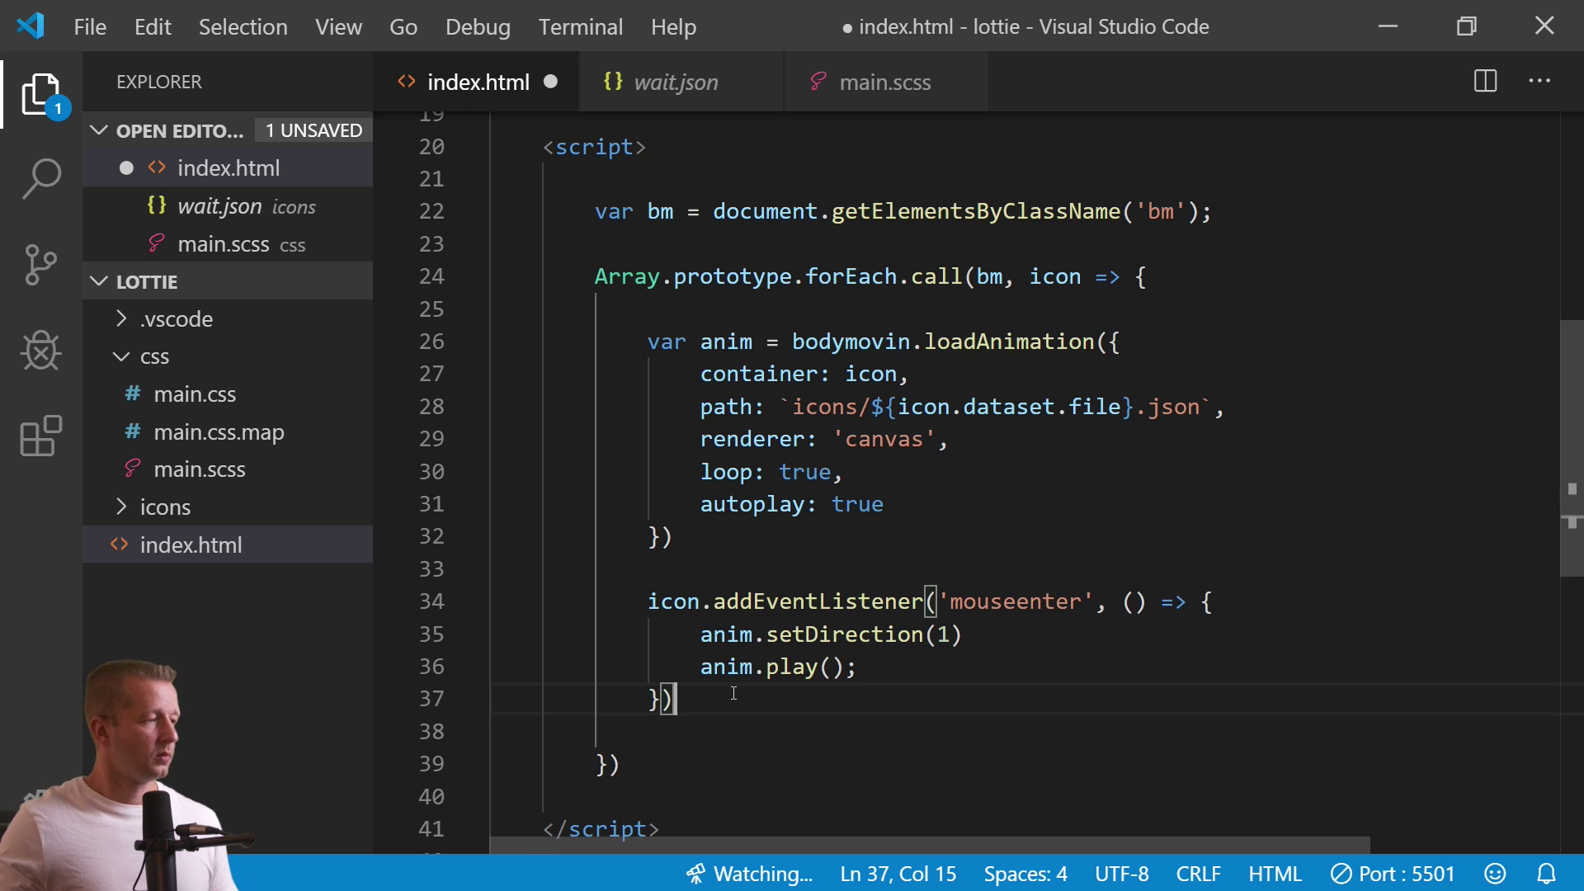
scroll(726, 652, down, 1)
key(ctrl+s)
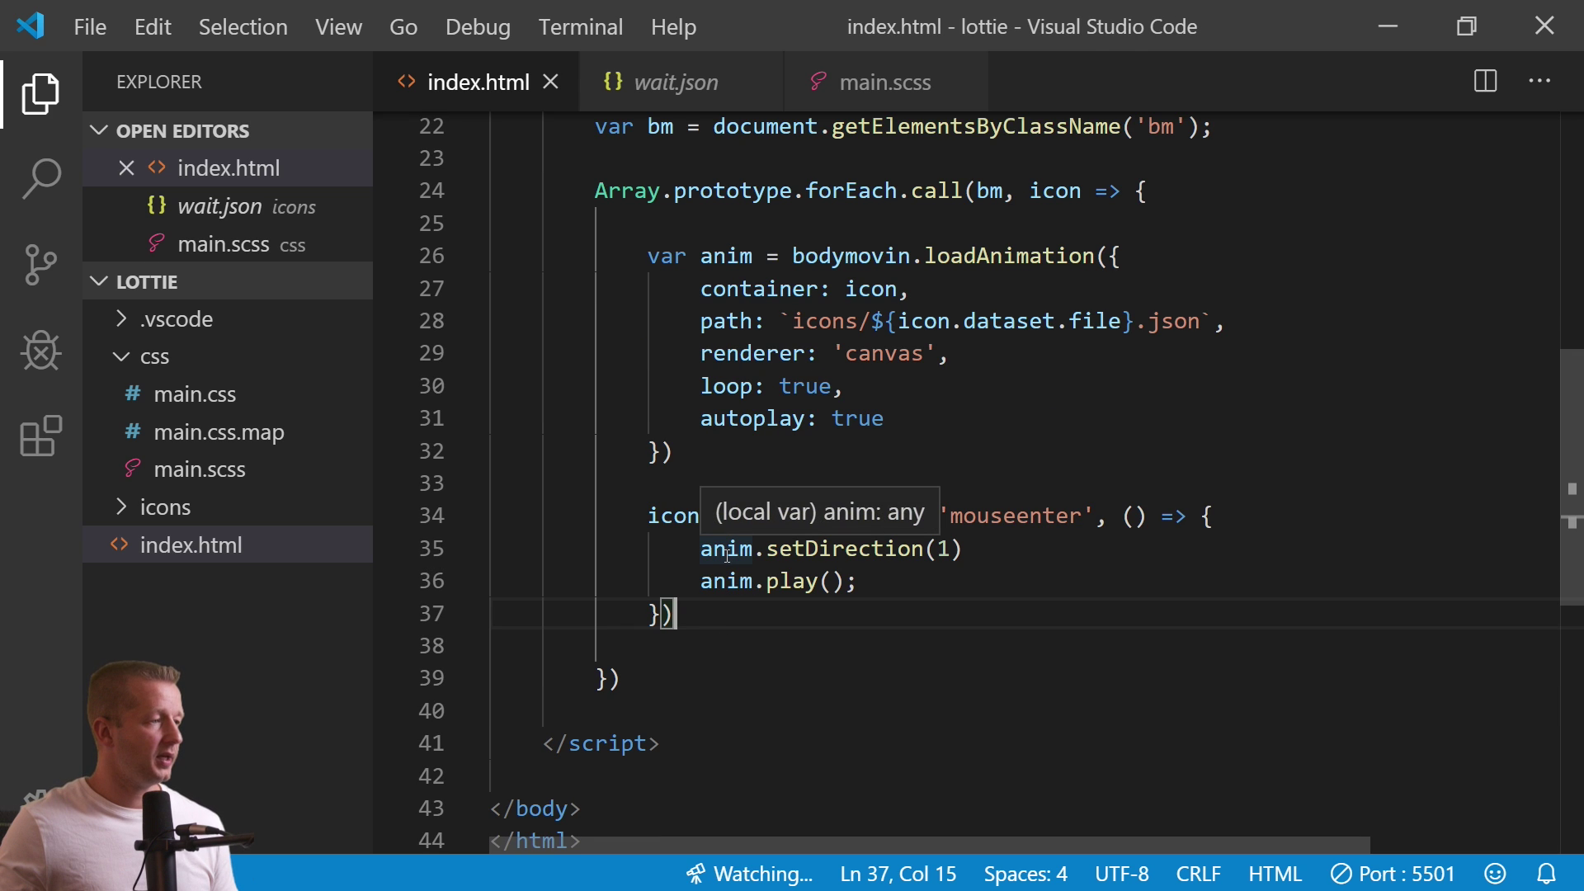
Set loop and autoplay to false in the loadAnimation options and save index.html.
double_click(812, 386)
text(false)
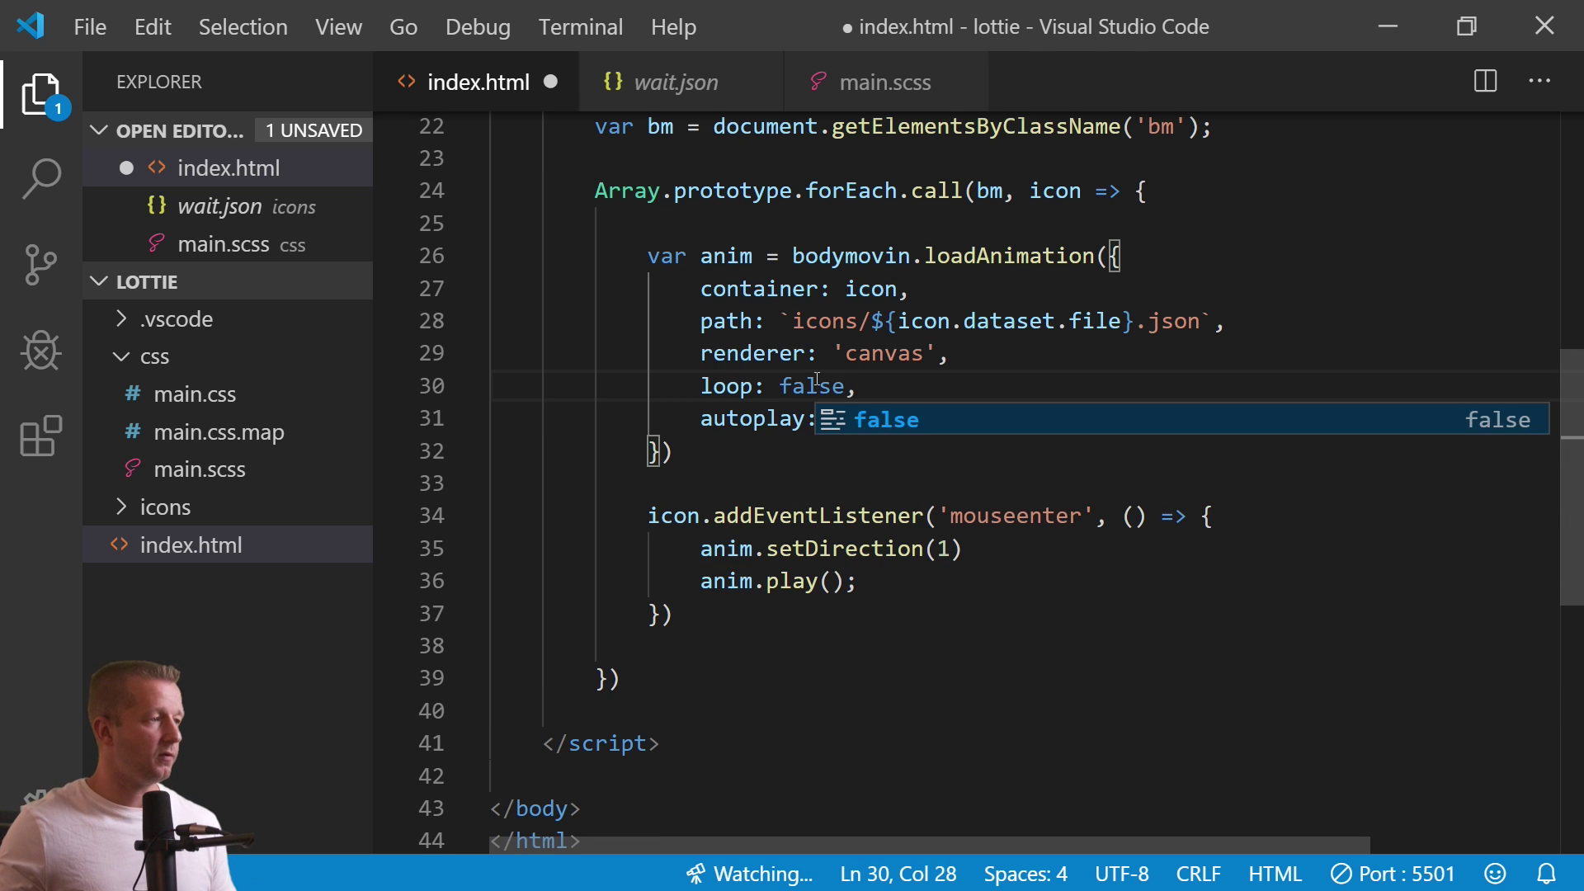
double_click(817, 385)
double_click(850, 419)
text(false)
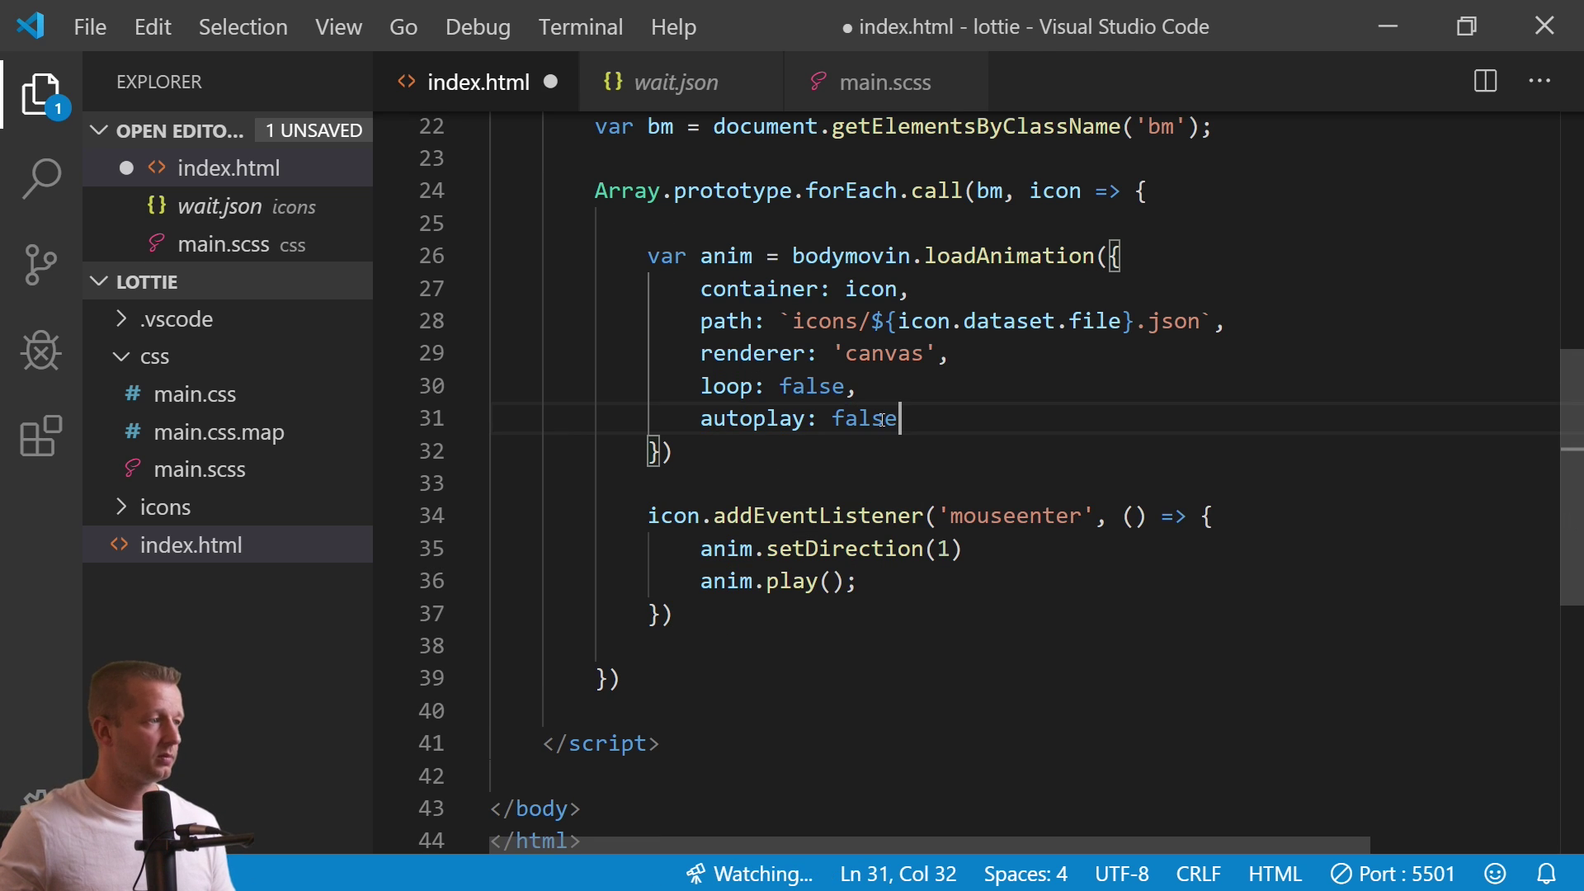
key(ctrl+s)
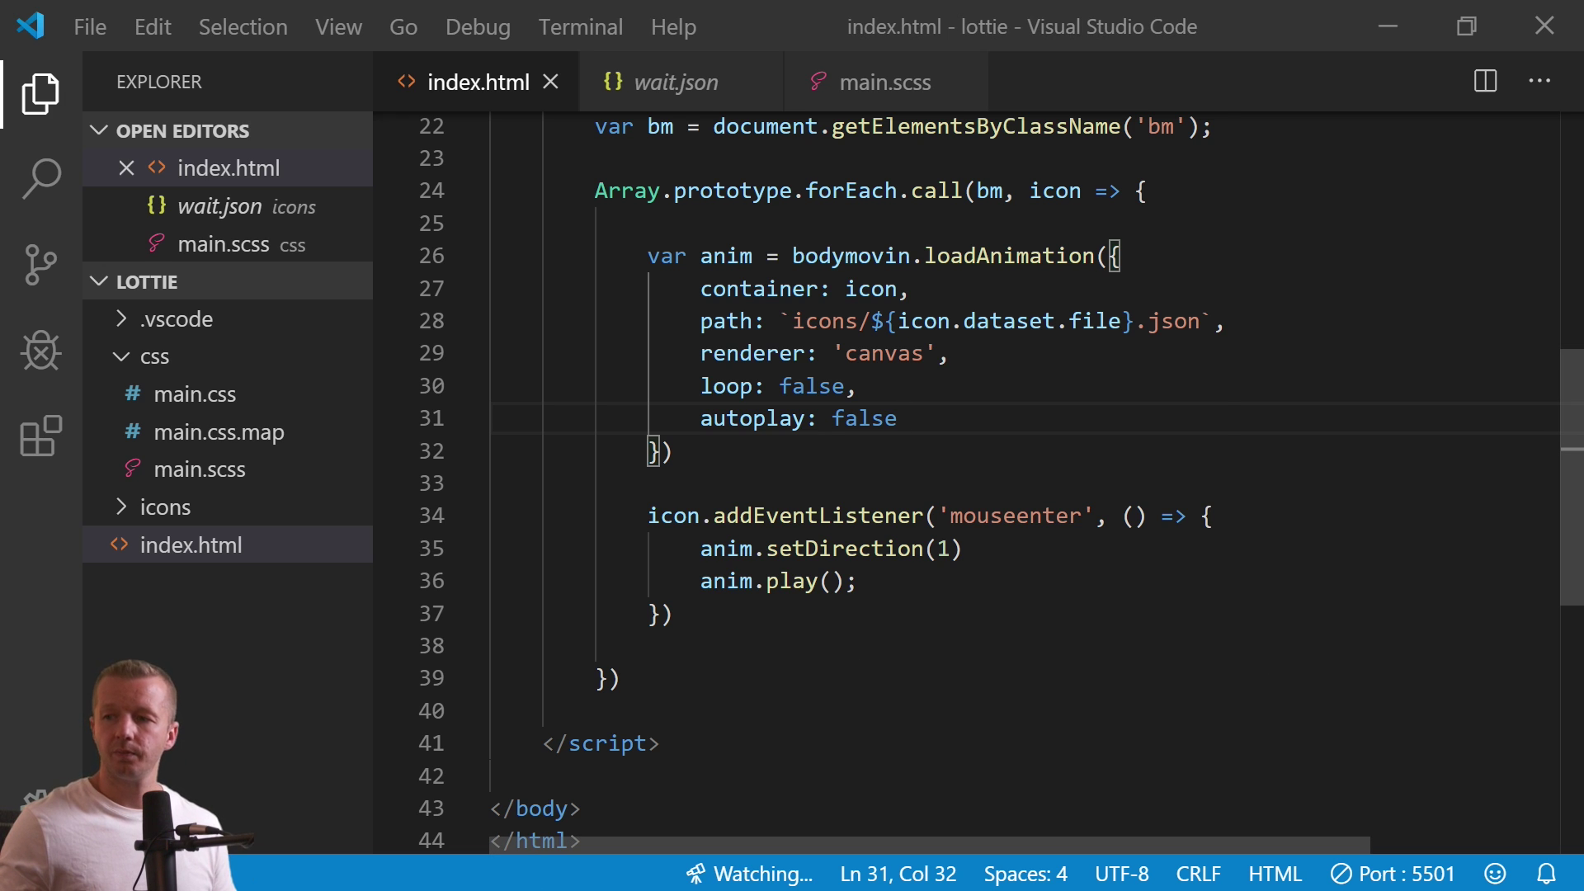
Switch to the browser preview and test the mouseenter playback on the icon cards.
key(alt+Tab)
mouse_move(933, 386)
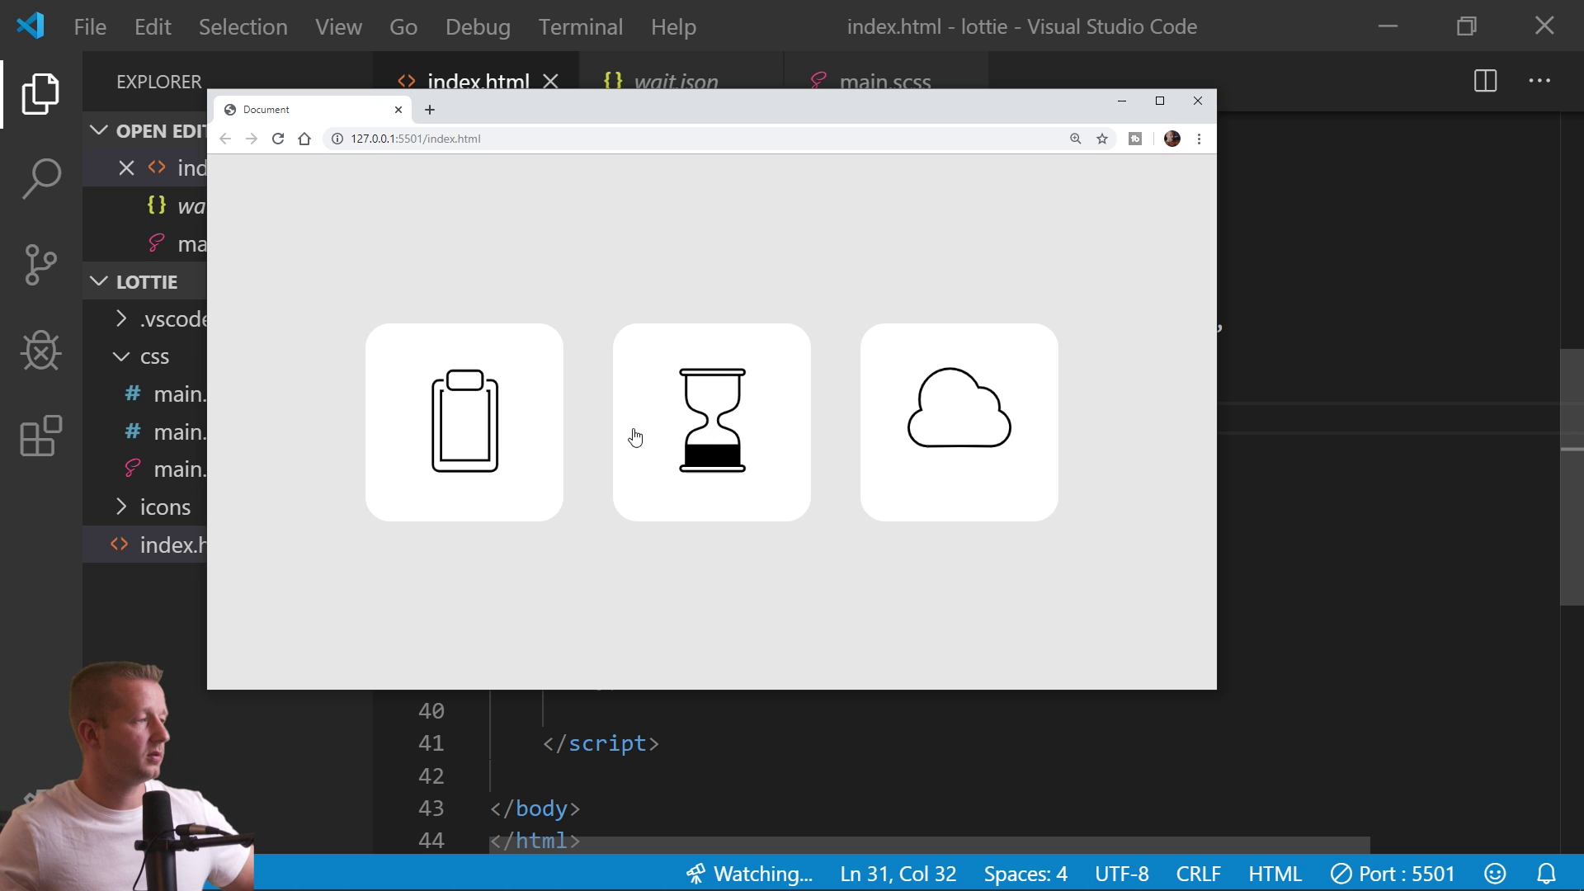
mouse_move(463, 436)
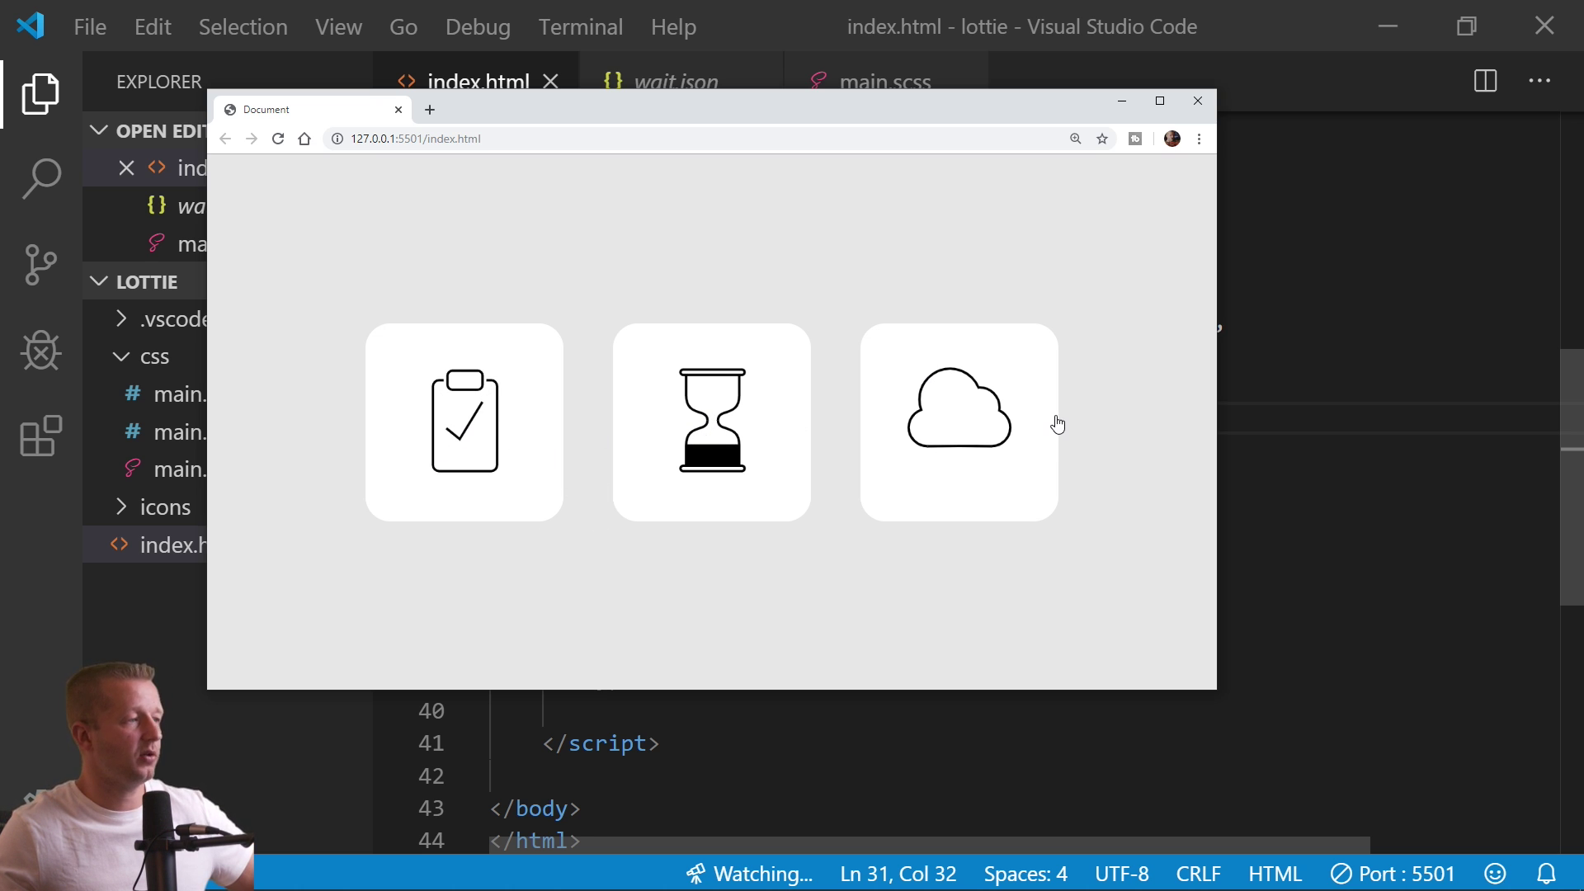
Return to index.html in Visual Studio Code and duplicate the mouseenter event listener block below the original, separated by a blank line.
click(1272, 302)
drag(718, 614, 647, 515)
key(ctrl+c)
click(715, 602)
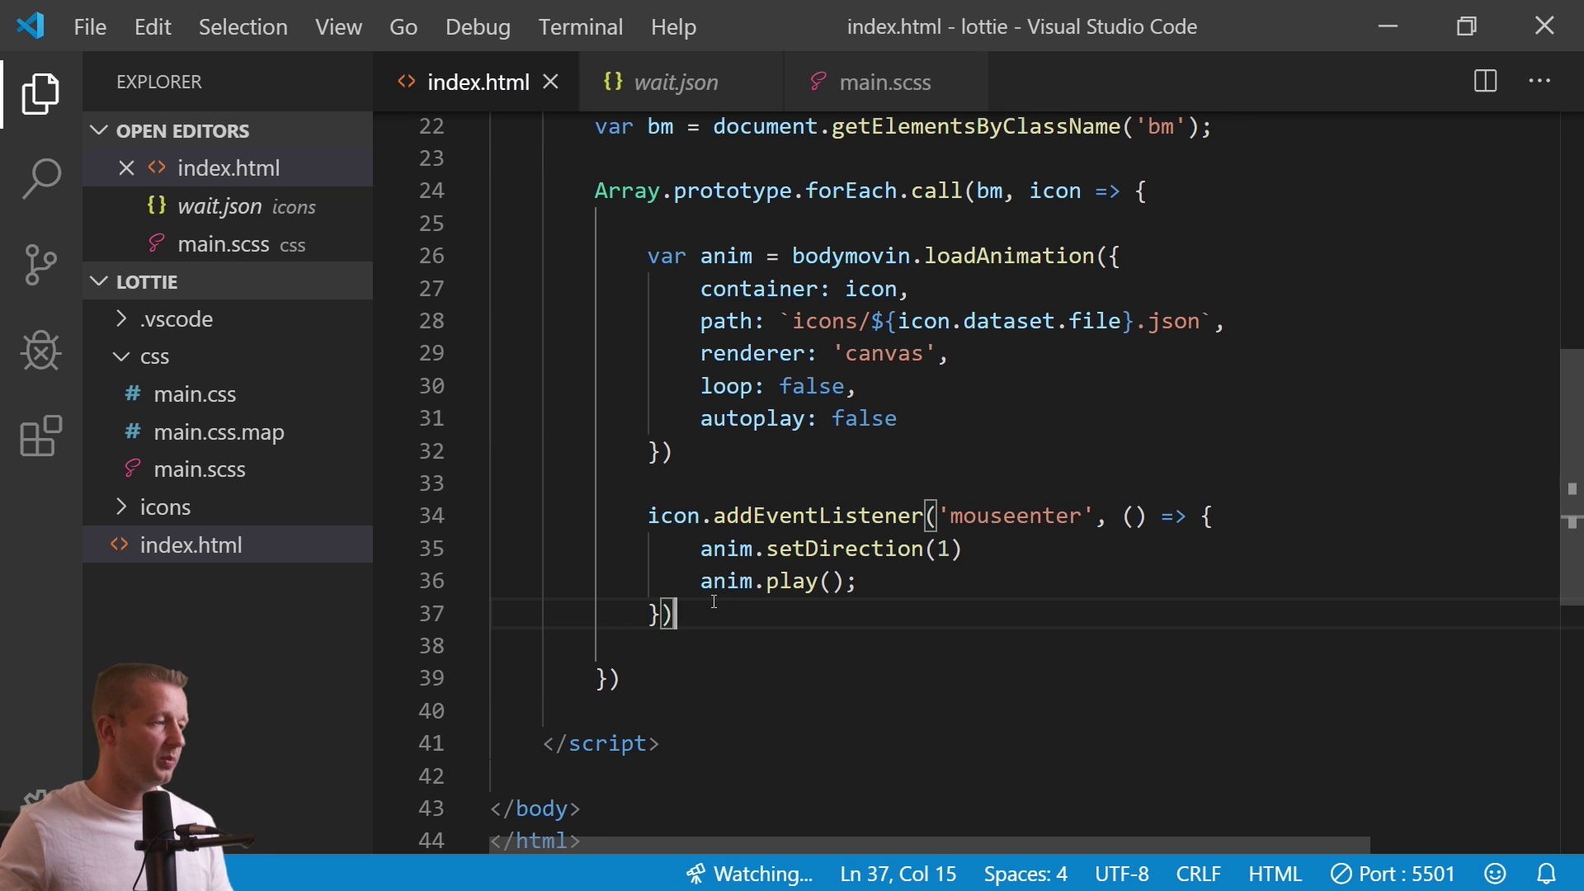
key(Return)
key(Return)
key(ctrl+v)
scroll(1005, 629, down, 2)
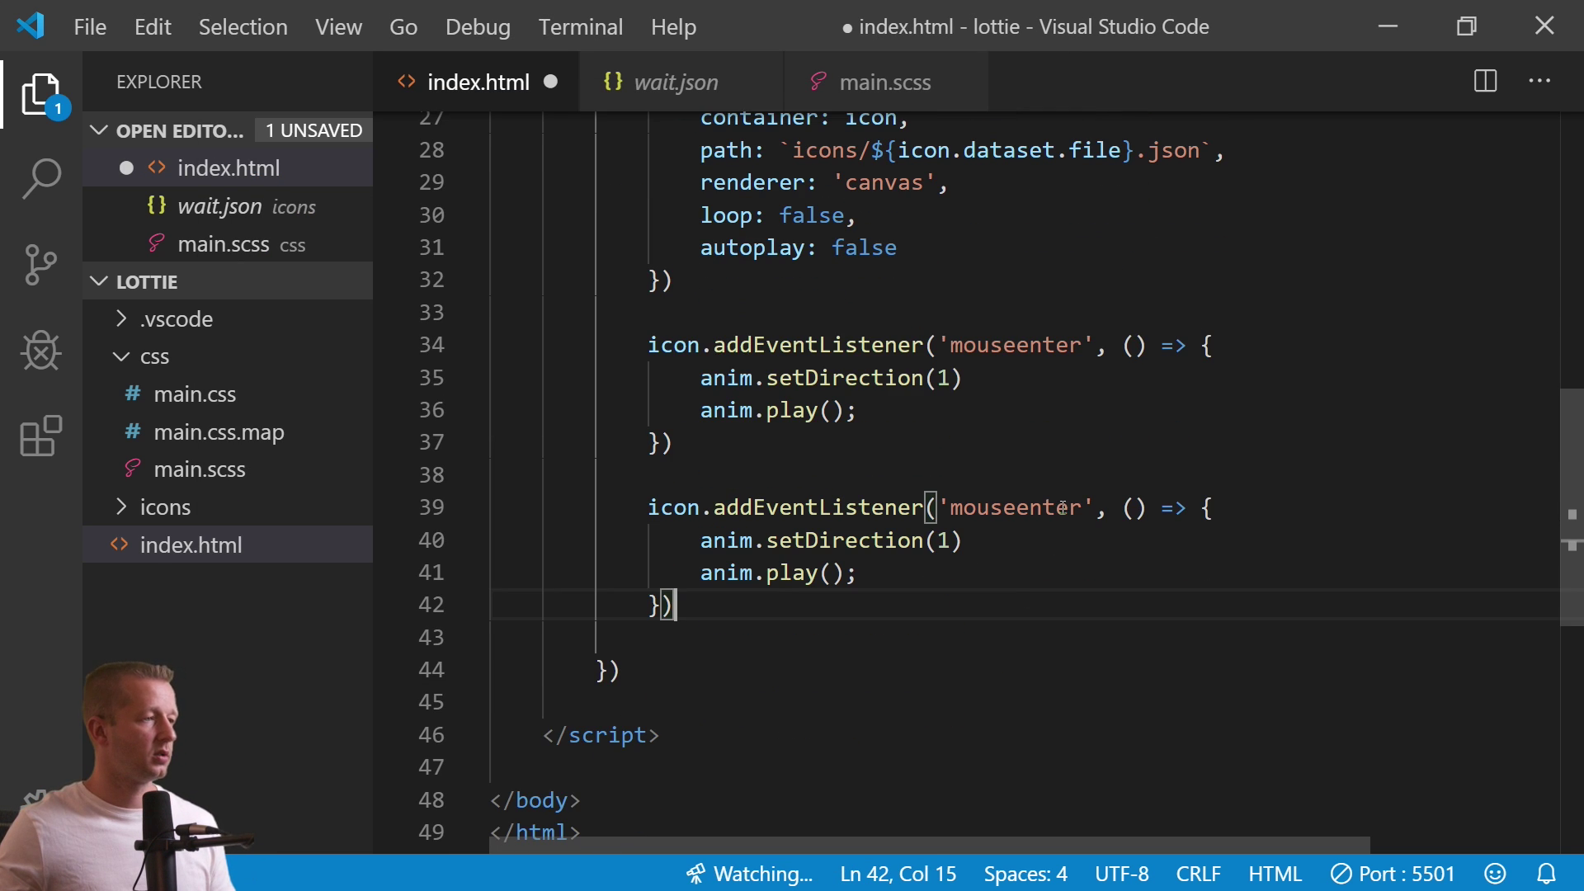
Change the duplicated listener's event to 'mouseleave' and its setDirection argument to -1, and save index.html.
double_click(1065, 507)
text(mouseleave)
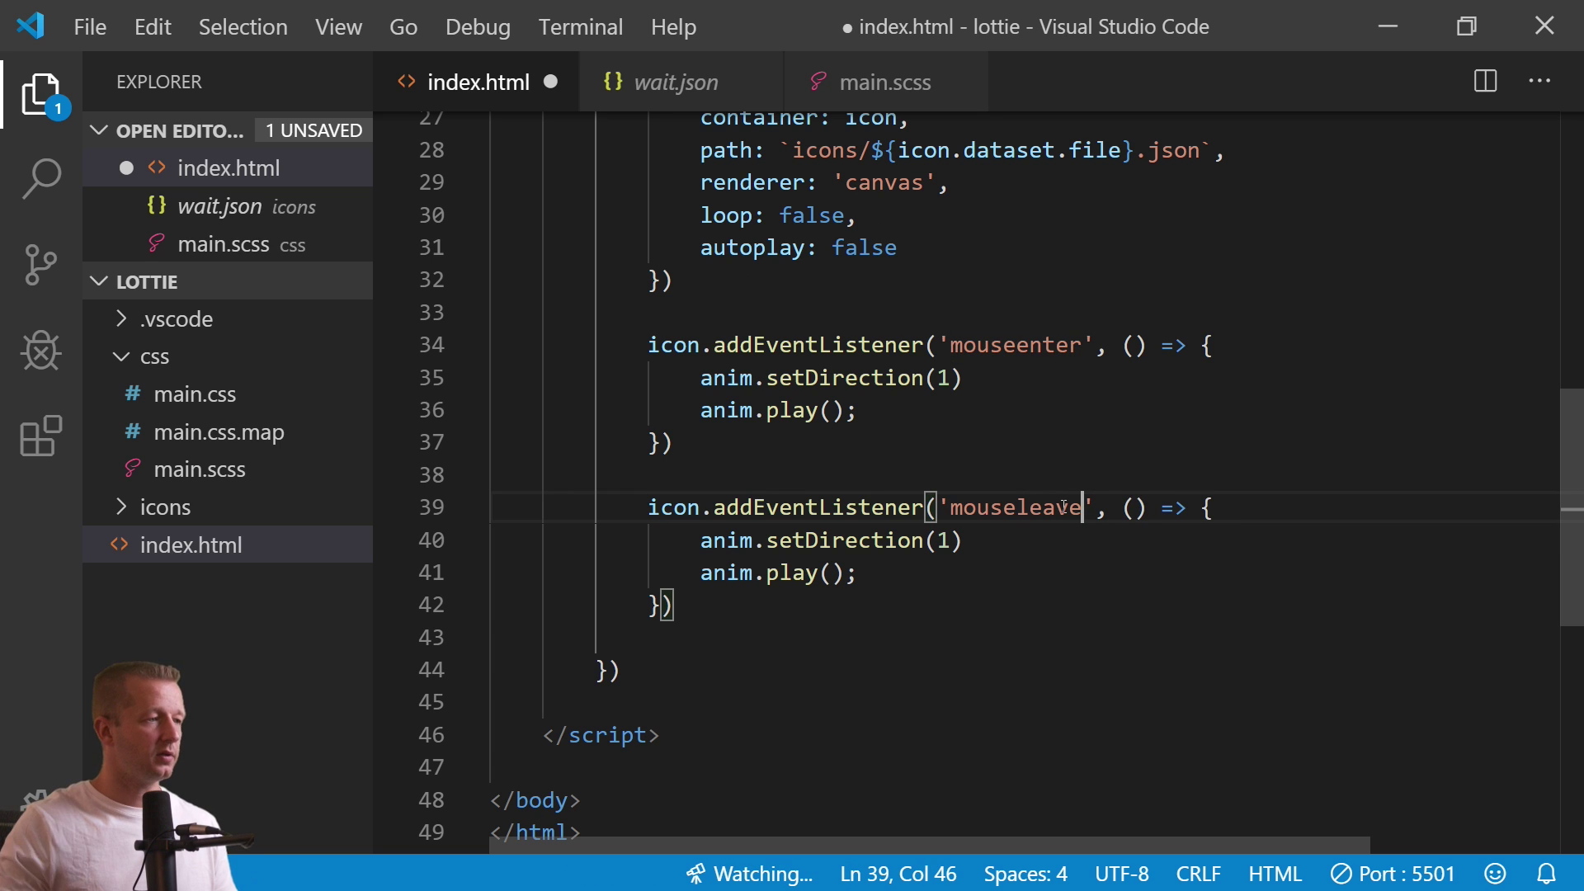
click(943, 540)
text(-)
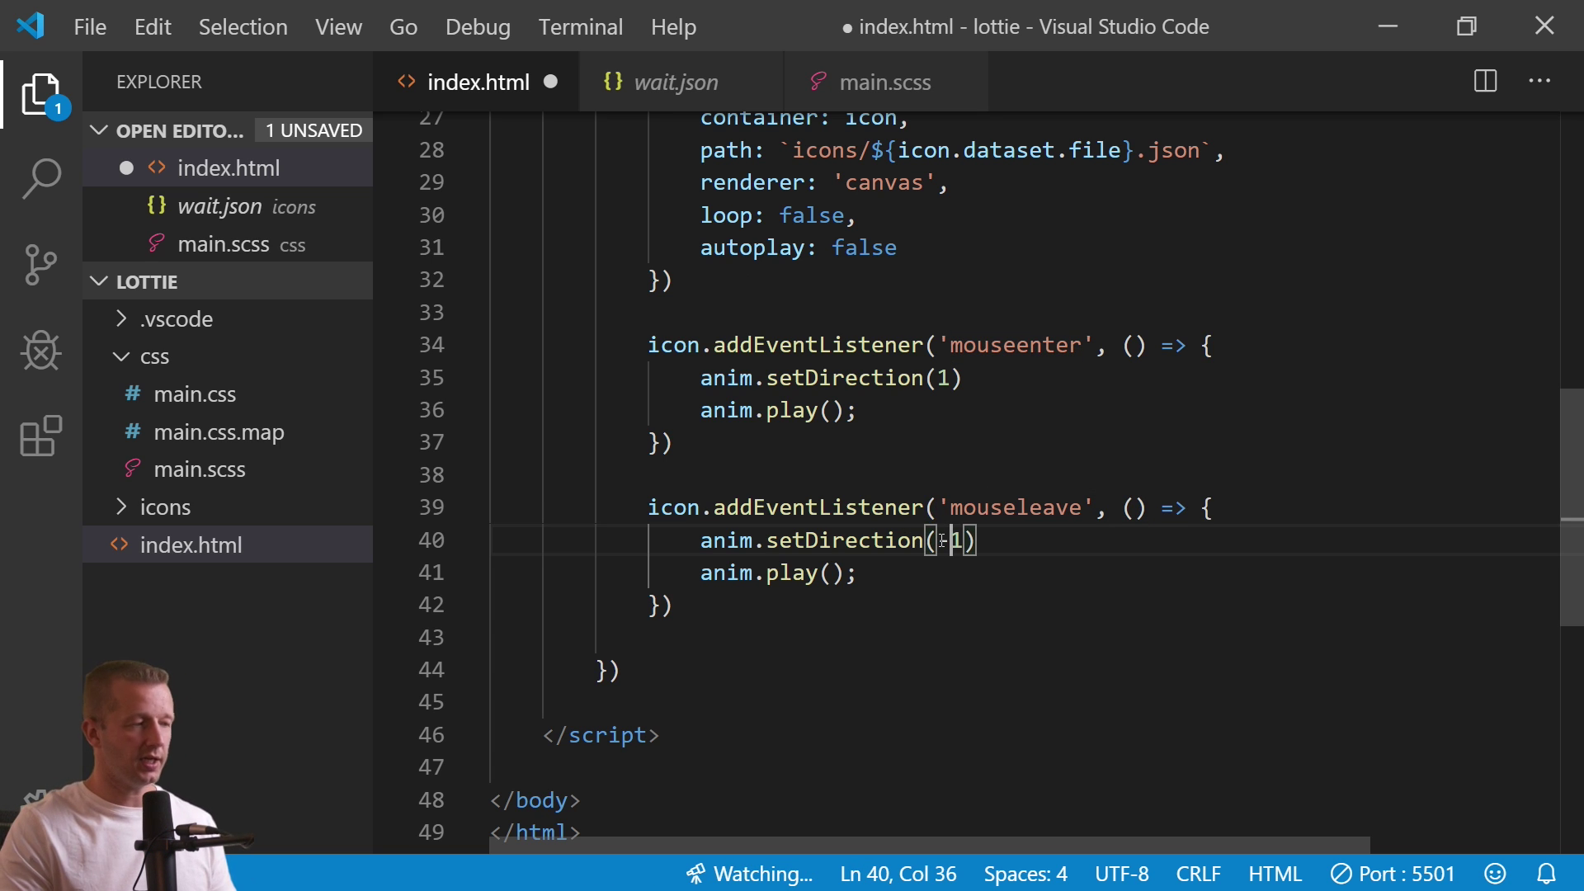
click(794, 572)
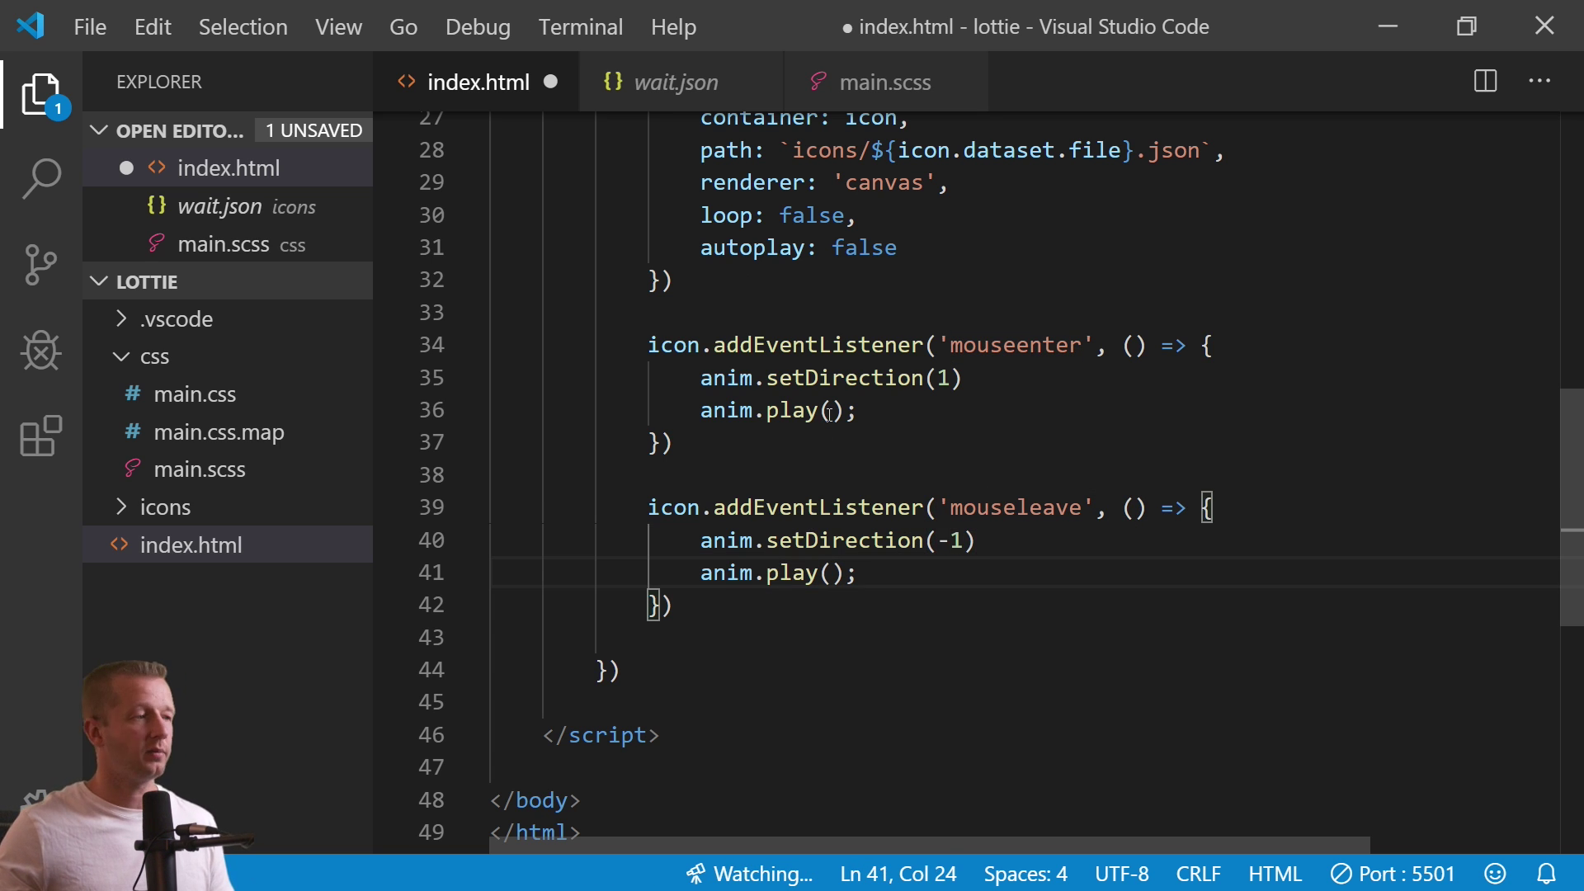
key(ctrl+s)
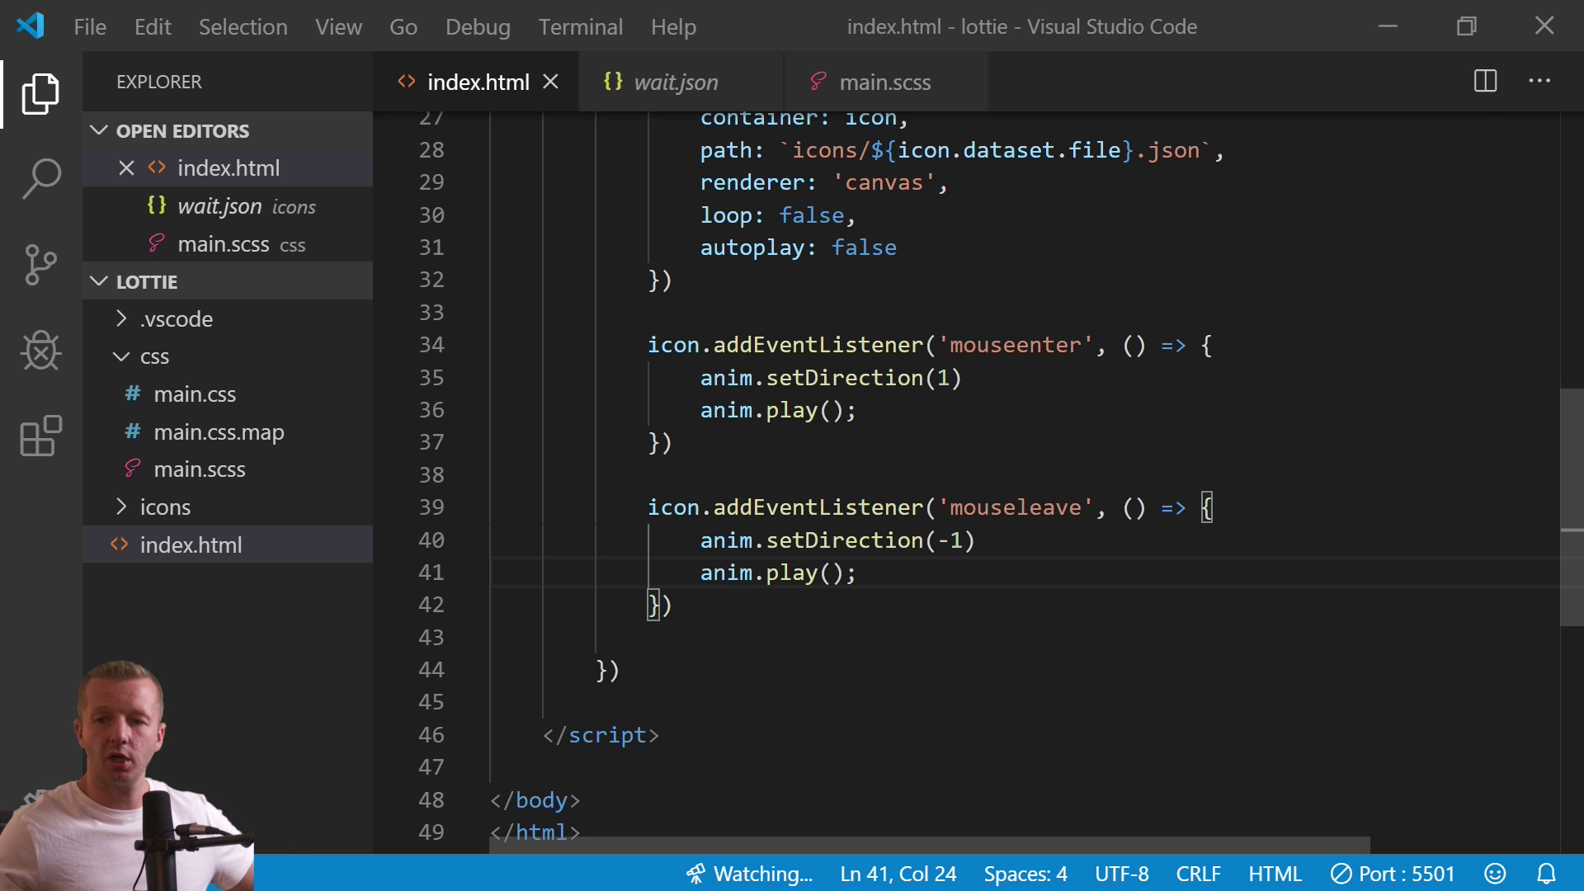
Switch to the browser preview and test the enter and leave playback on the clipboard, hourglass and cloud cards.
key(alt+Tab)
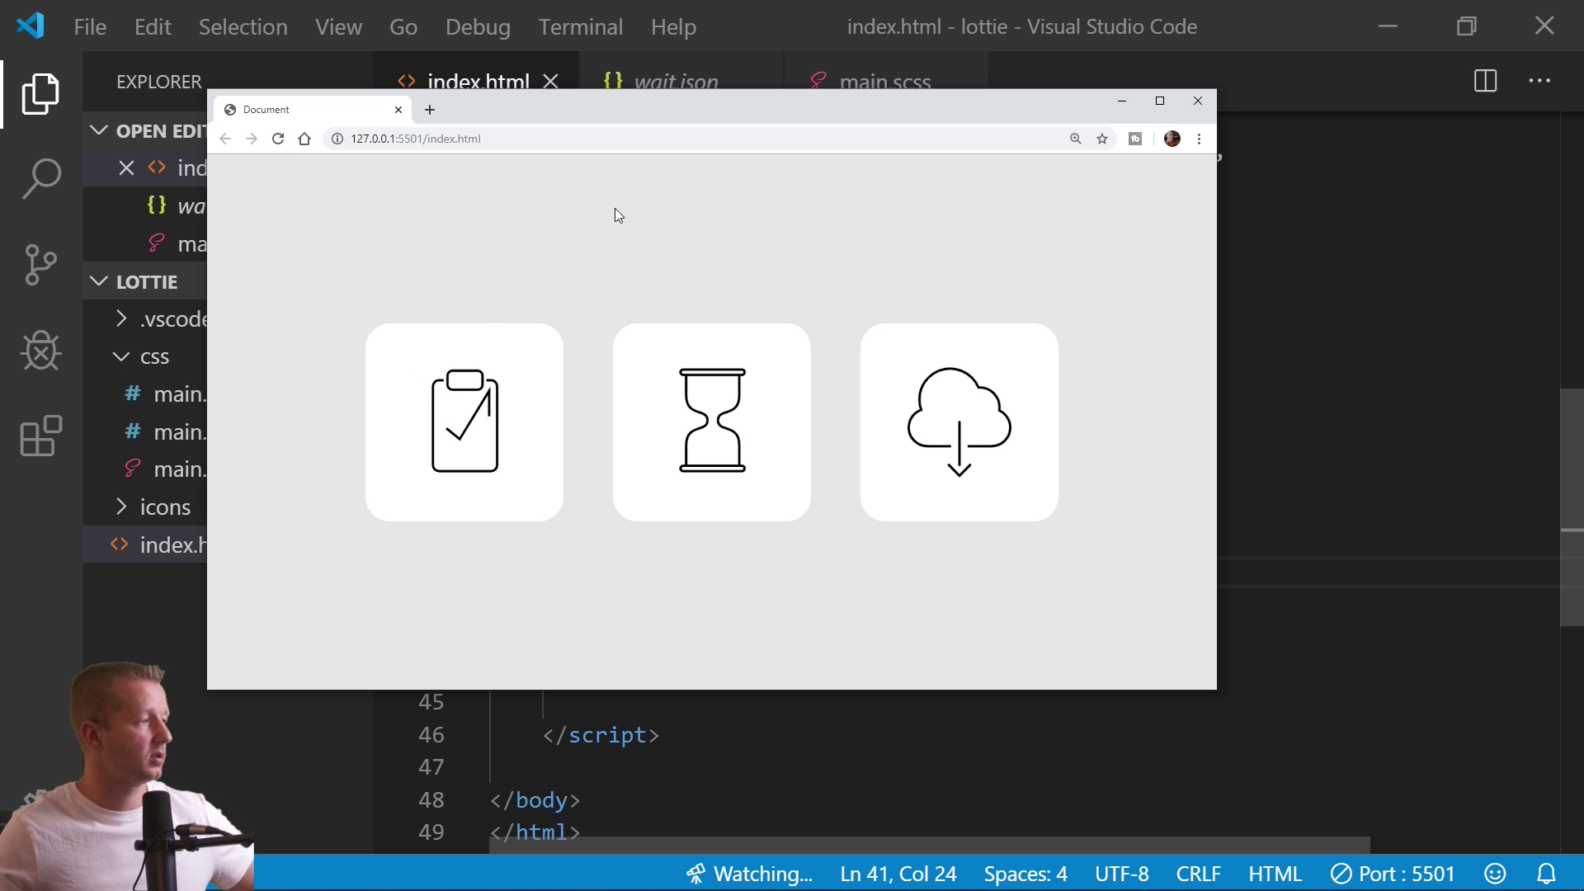
mouse_move(498, 471)
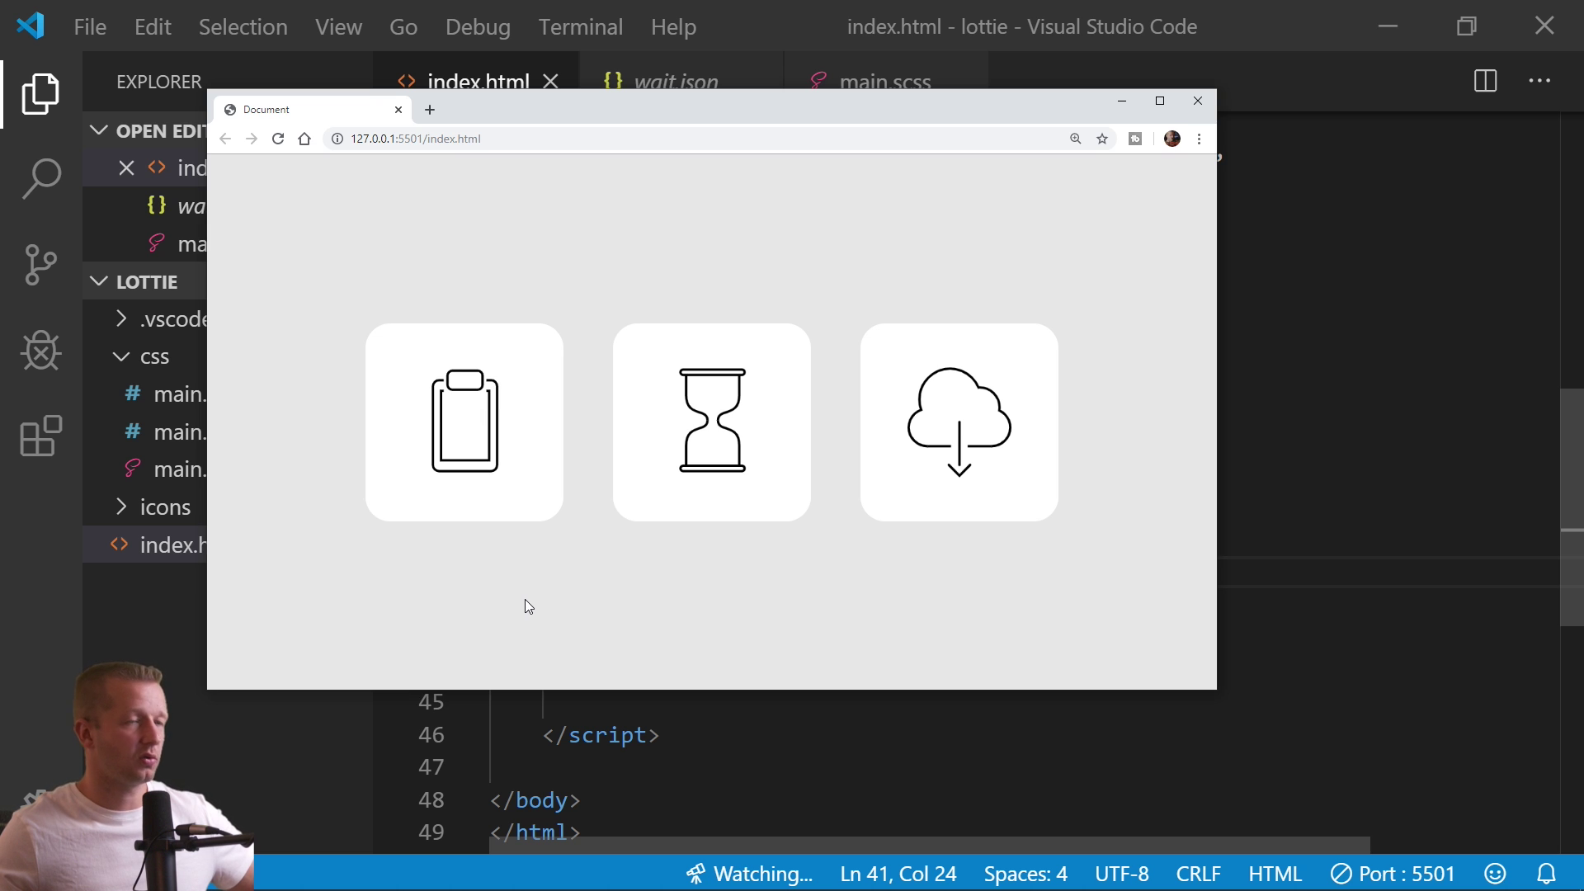
mouse_move(736, 472)
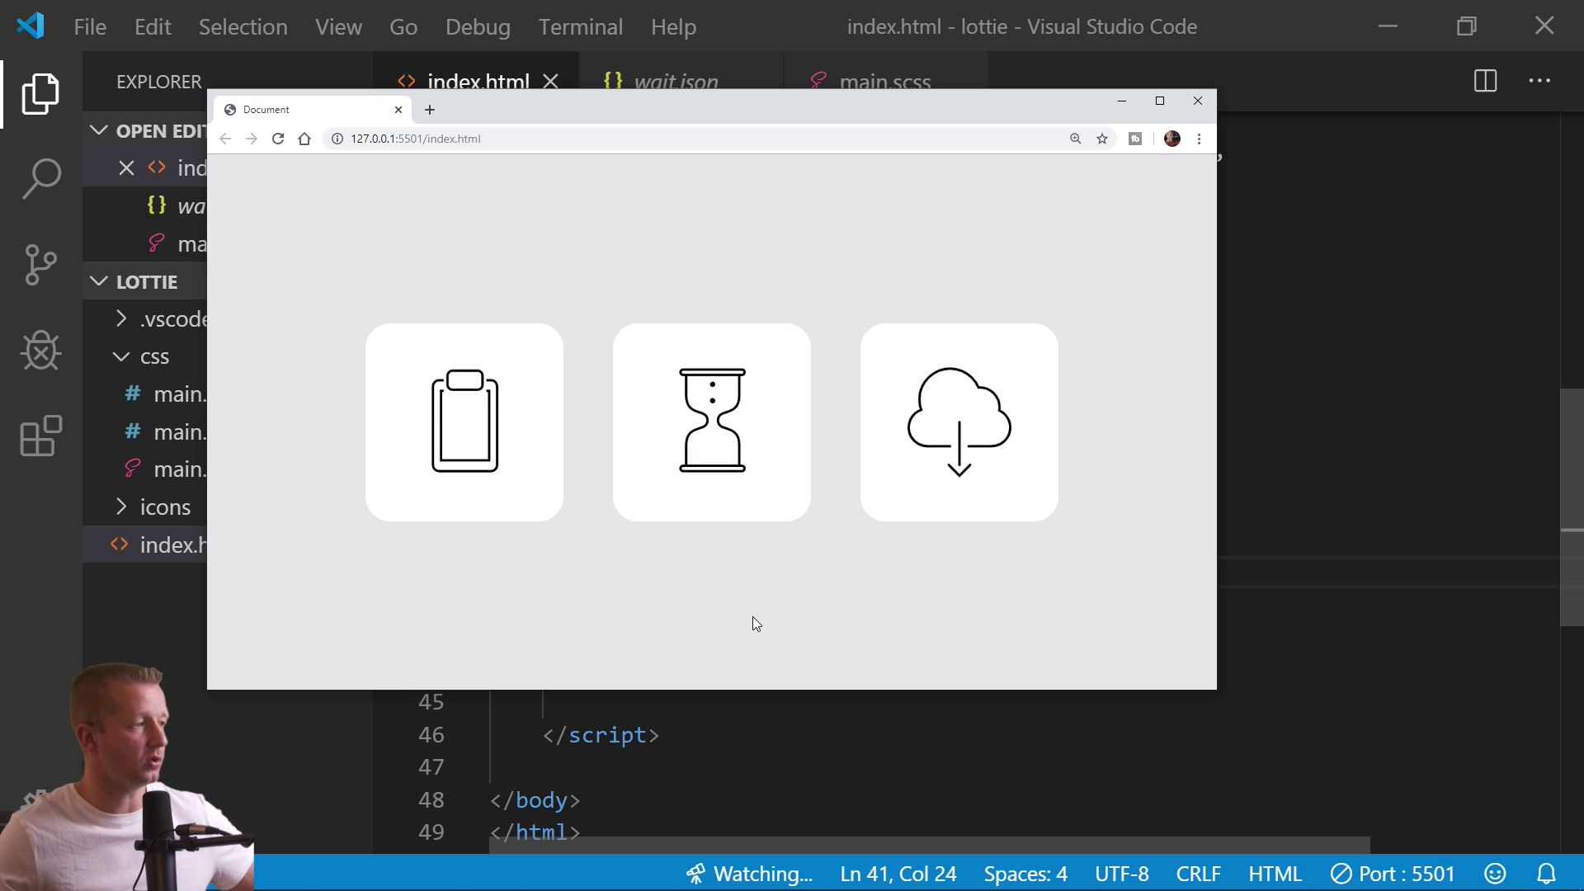
mouse_move(960, 443)
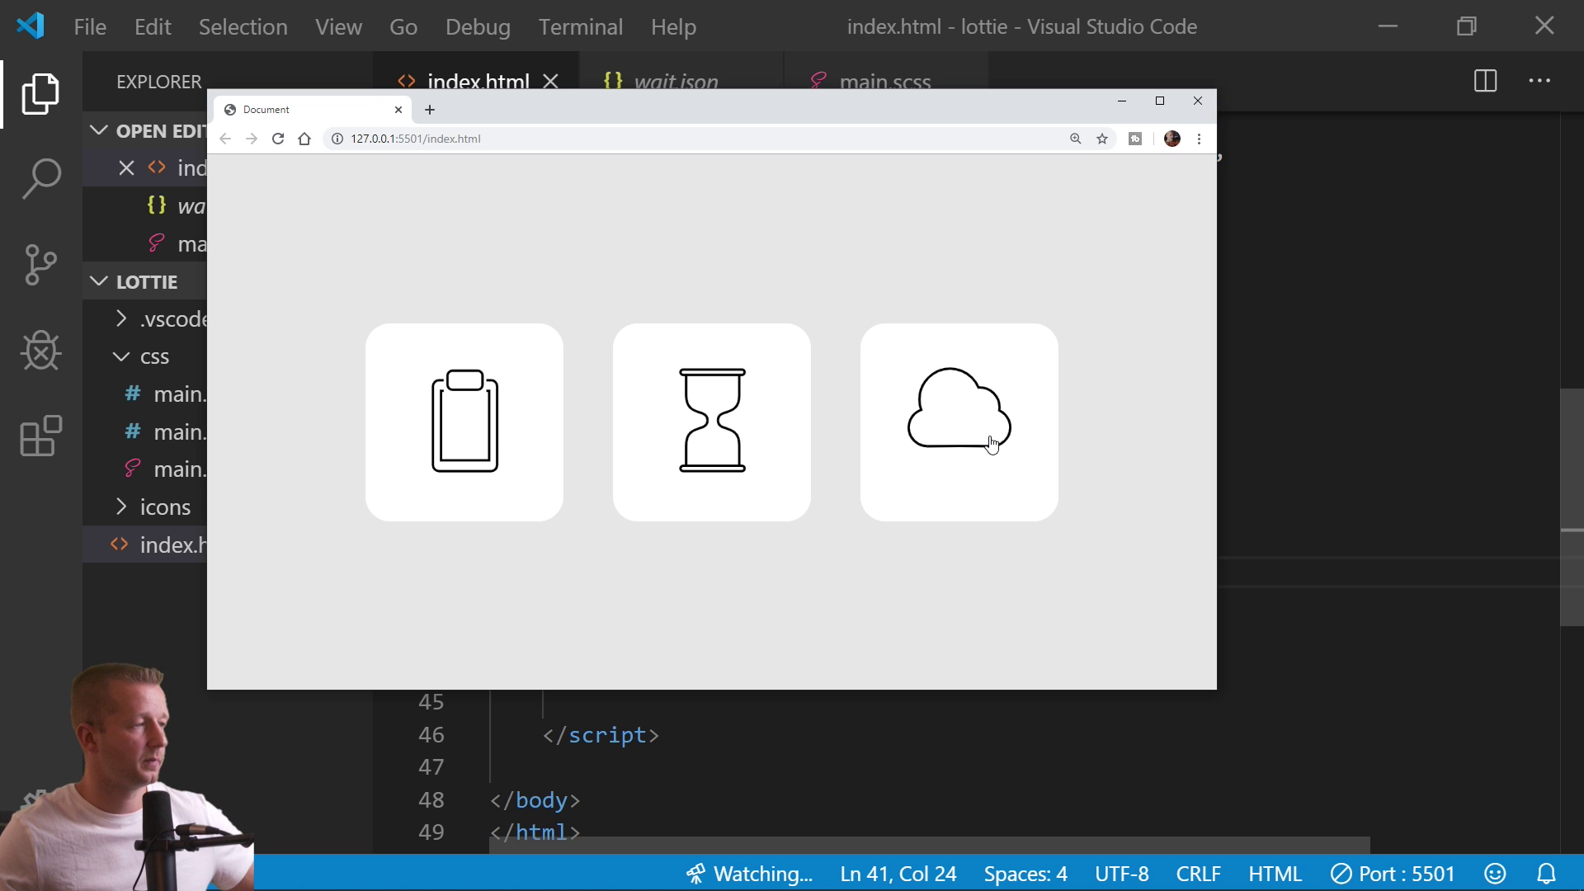